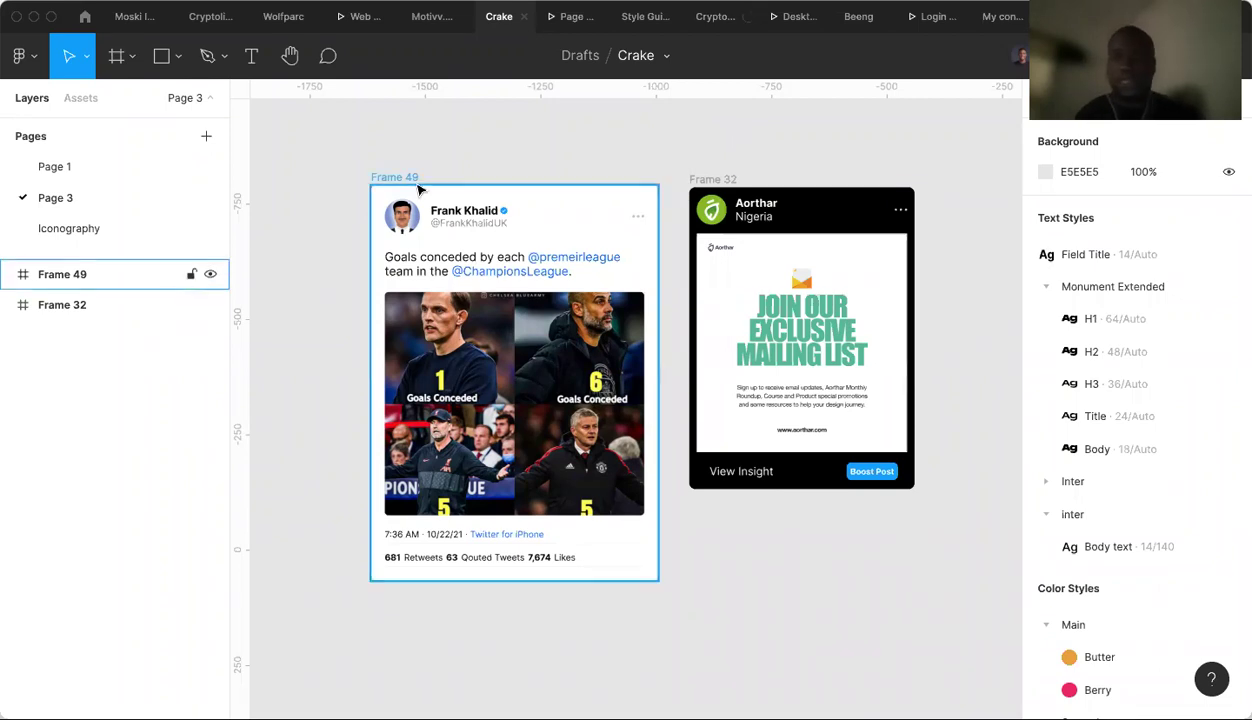
# Widen the tweet post frame (Frame 49) to about 842 by extending its left edge outward.
pyautogui.click(398, 263)
pyautogui.hscroll(-3, 410, 280)
pyautogui.moveTo(431, 290); pyautogui.dragTo(324, 285)
pyautogui.hscroll(3, 600, 350)
pyautogui.scroll(1, 600, 350)
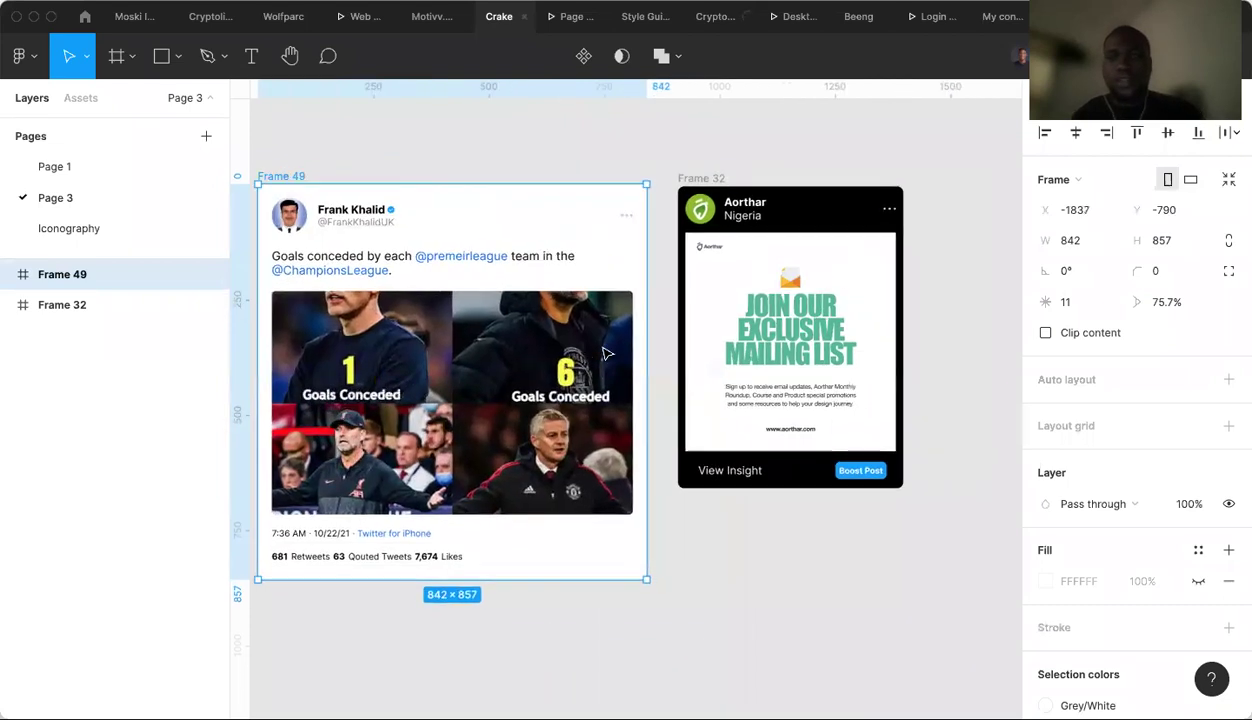
# Narrow the black Aorthar post frame (Frame 32) to about 471 wide by moving its right edge inward.
pyautogui.hscroll(2, 605, 352)
pyautogui.scroll(1, 605, 352)
pyautogui.click(866, 305)
pyautogui.moveTo(886, 316)
pyautogui.mouseDown()
pyautogui.moveTo(998, 312)
pyautogui.moveTo(876, 322)
pyautogui.mouseUp()
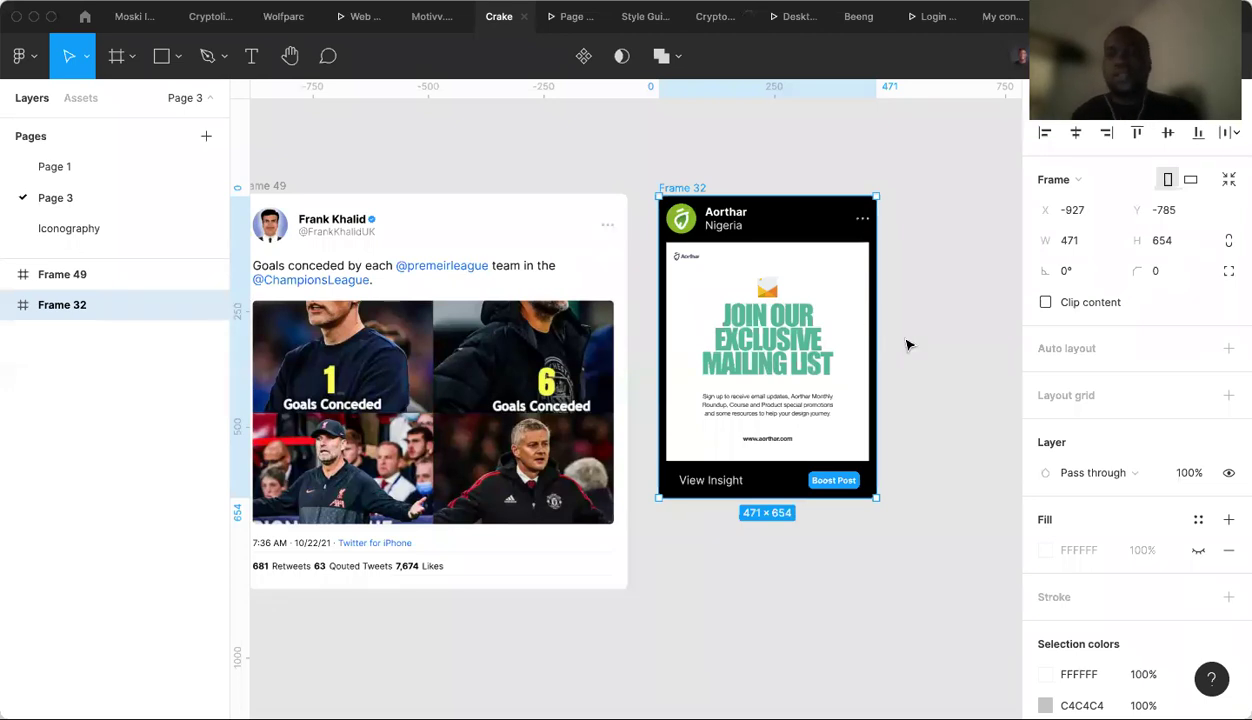
pyautogui.click(648, 419)
# Draw a rectangle about 462 × 85 on the empty canvas area beyond the two post frames.
pyautogui.hscroll(2, 648, 450)
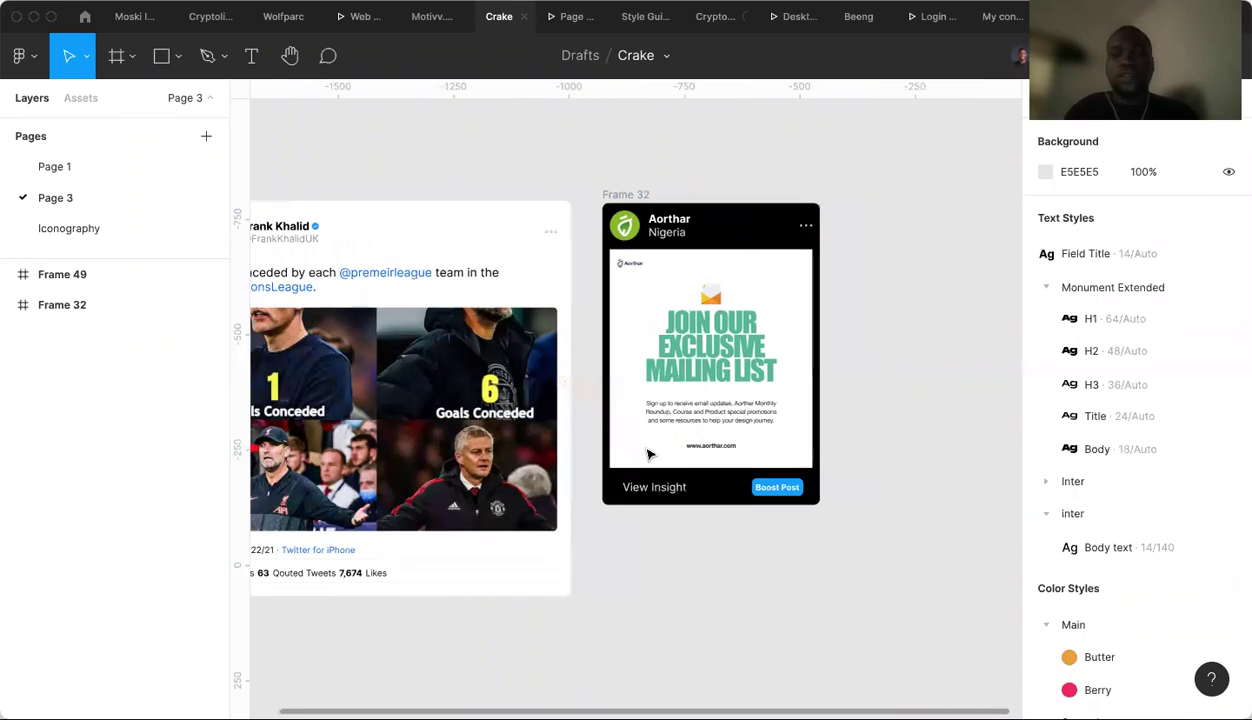
pyautogui.hscroll(10, 648, 455)
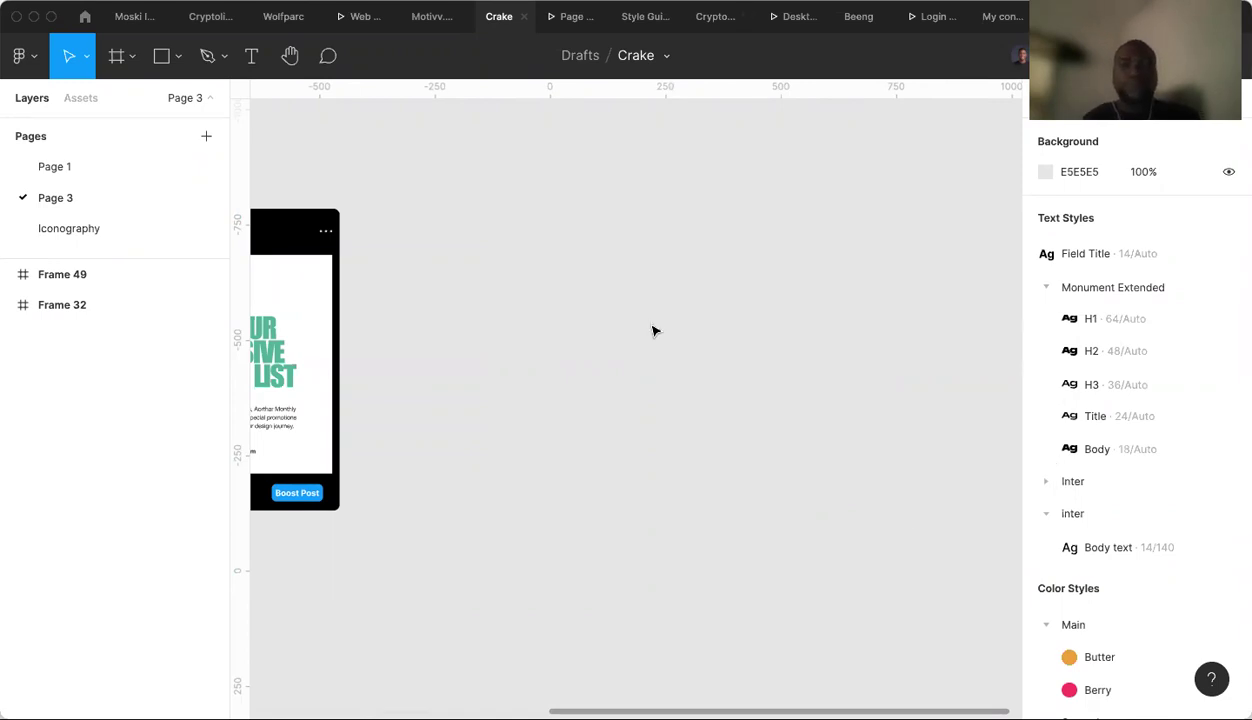
pyautogui.hscroll(-2, 652, 331)
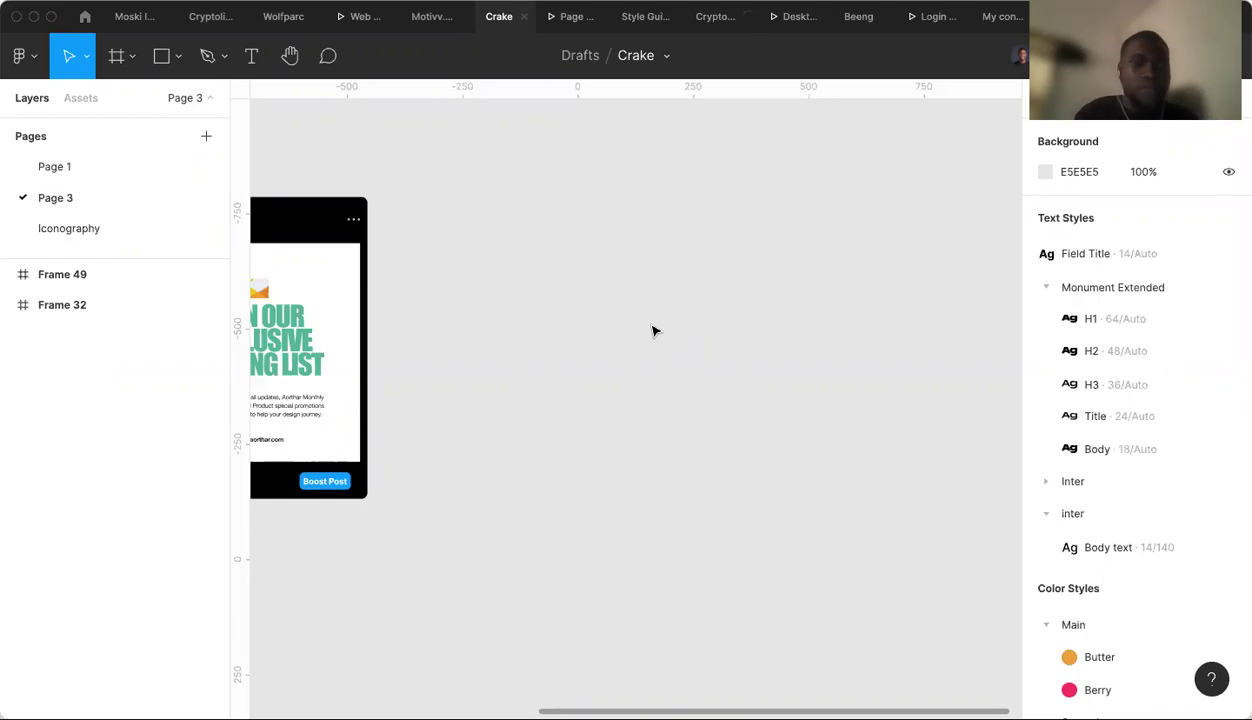
pyautogui.hscroll(5, 652, 331)
pyautogui.scroll(1, 652, 331)
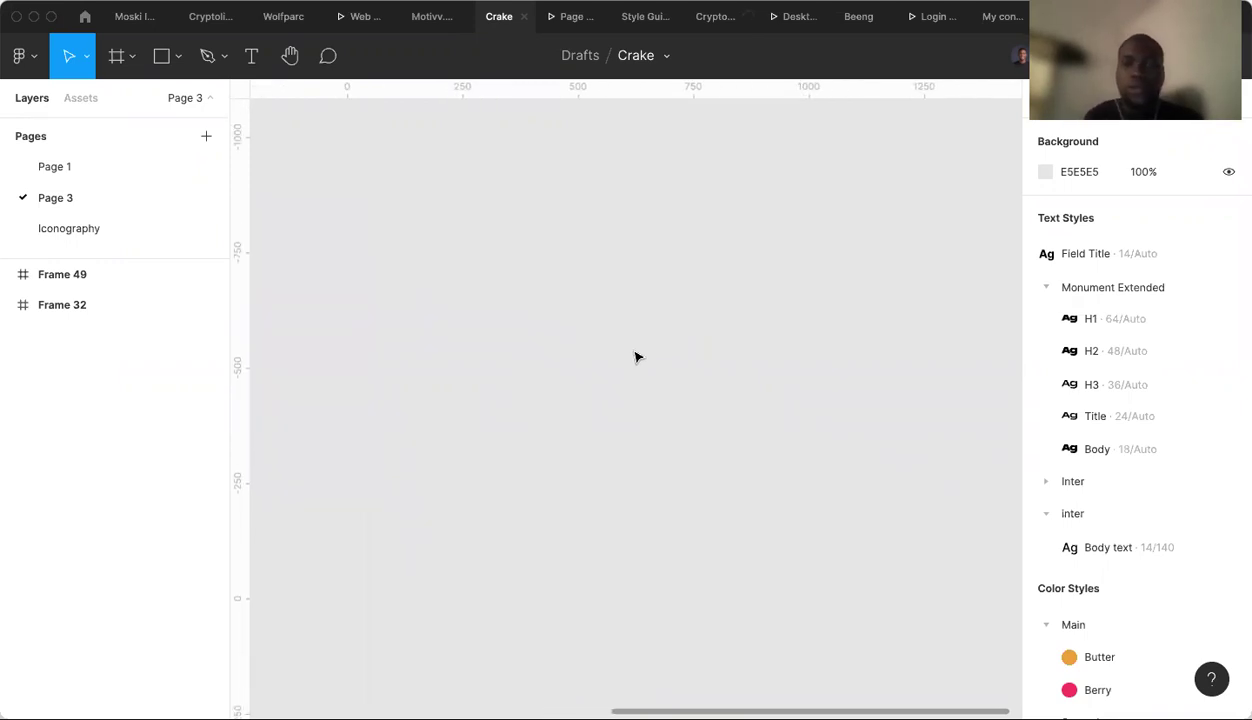
pyautogui.click(176, 62)
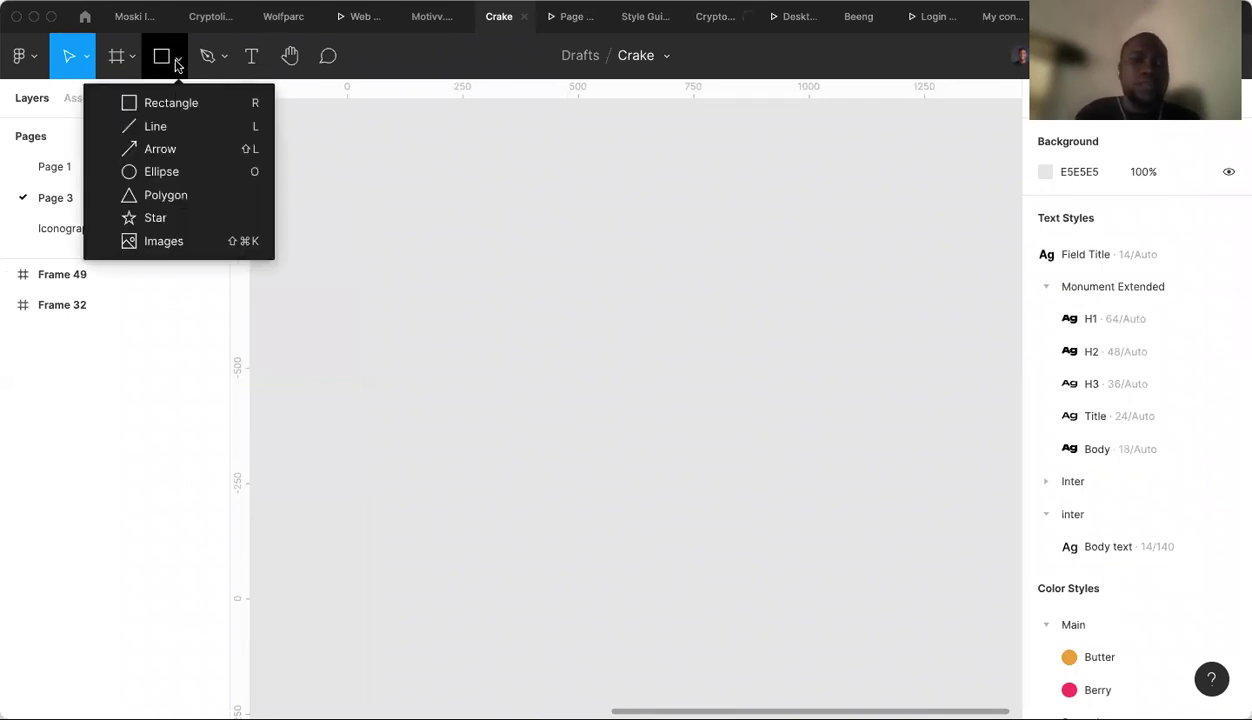
pyautogui.click(171, 103)
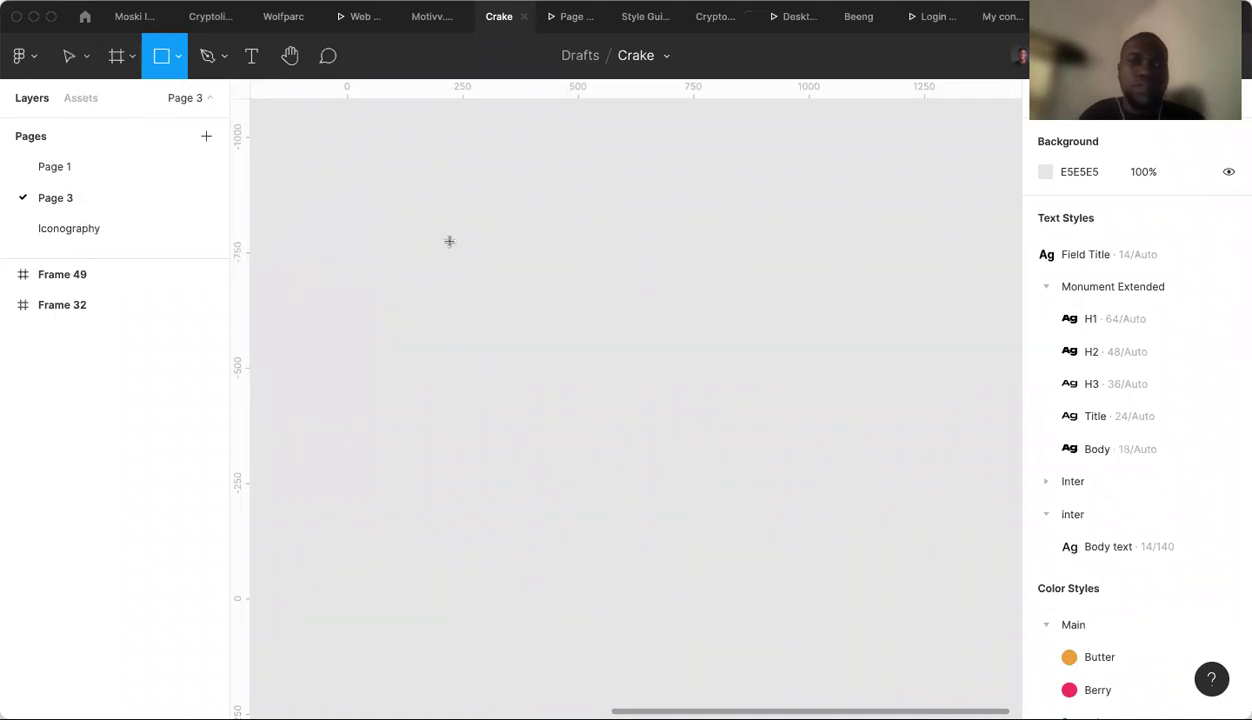
pyautogui.moveTo(449, 241); pyautogui.dragTo(662, 281)
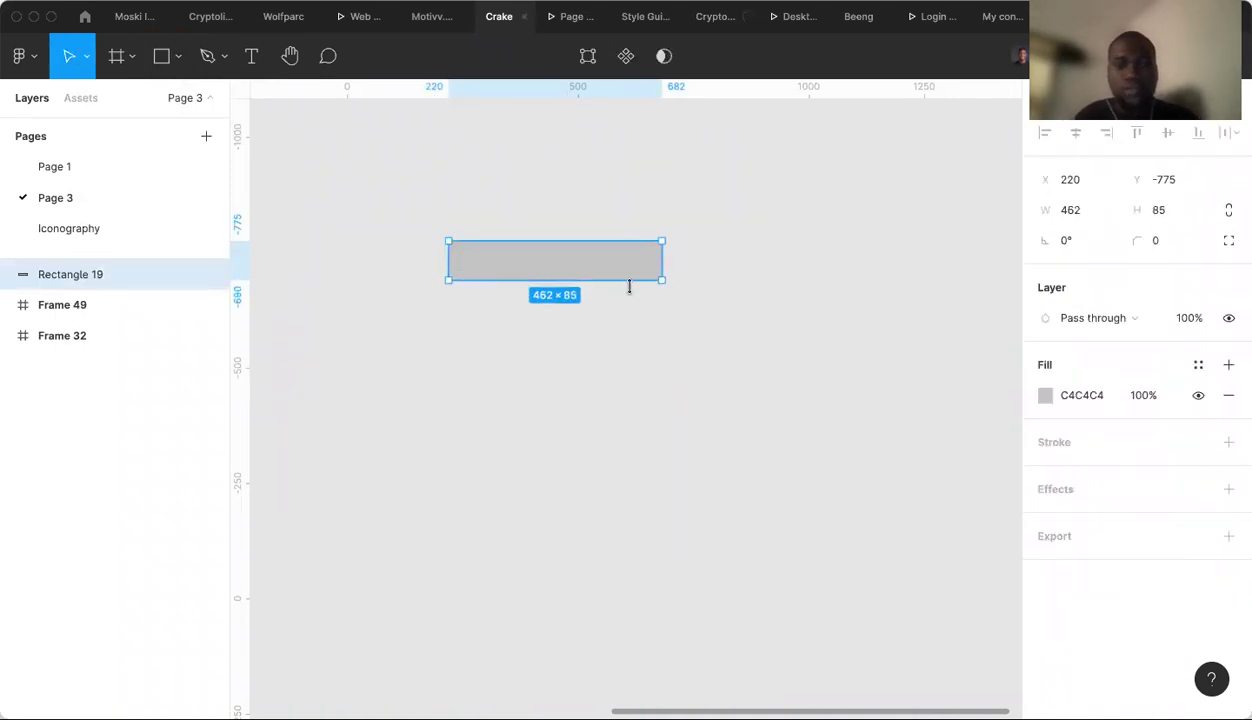
# Add the text "Submit" on the grey rectangle and move it to the rectangle's centre.
pyautogui.press('t')
pyautogui.click(503, 259)
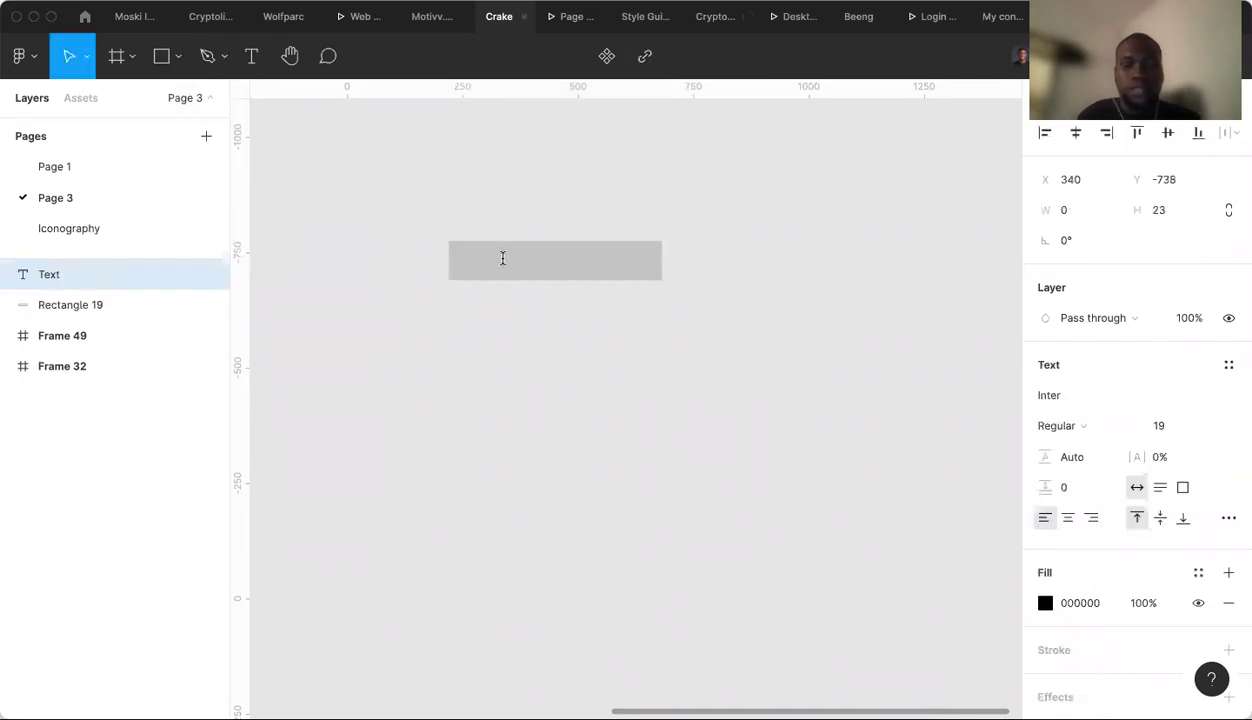
pyautogui.write('Submit')
pyautogui.press('Escape')
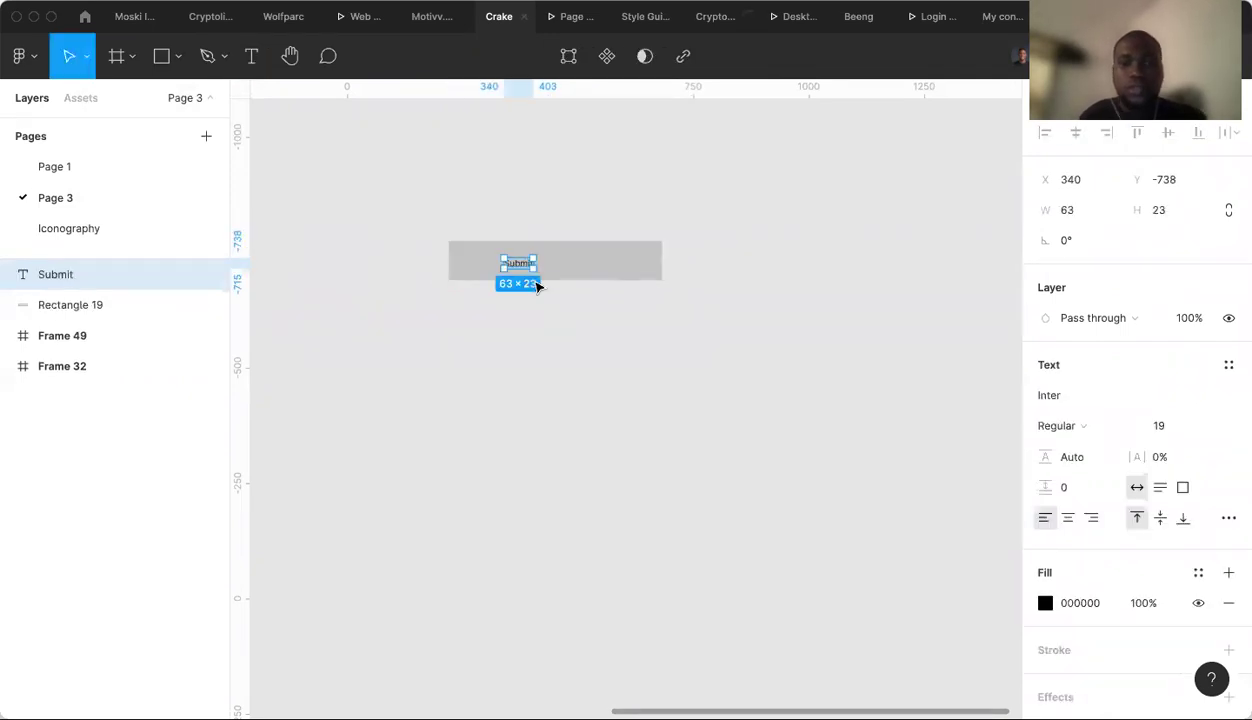
pyautogui.moveTo(520, 266); pyautogui.dragTo(551, 267)
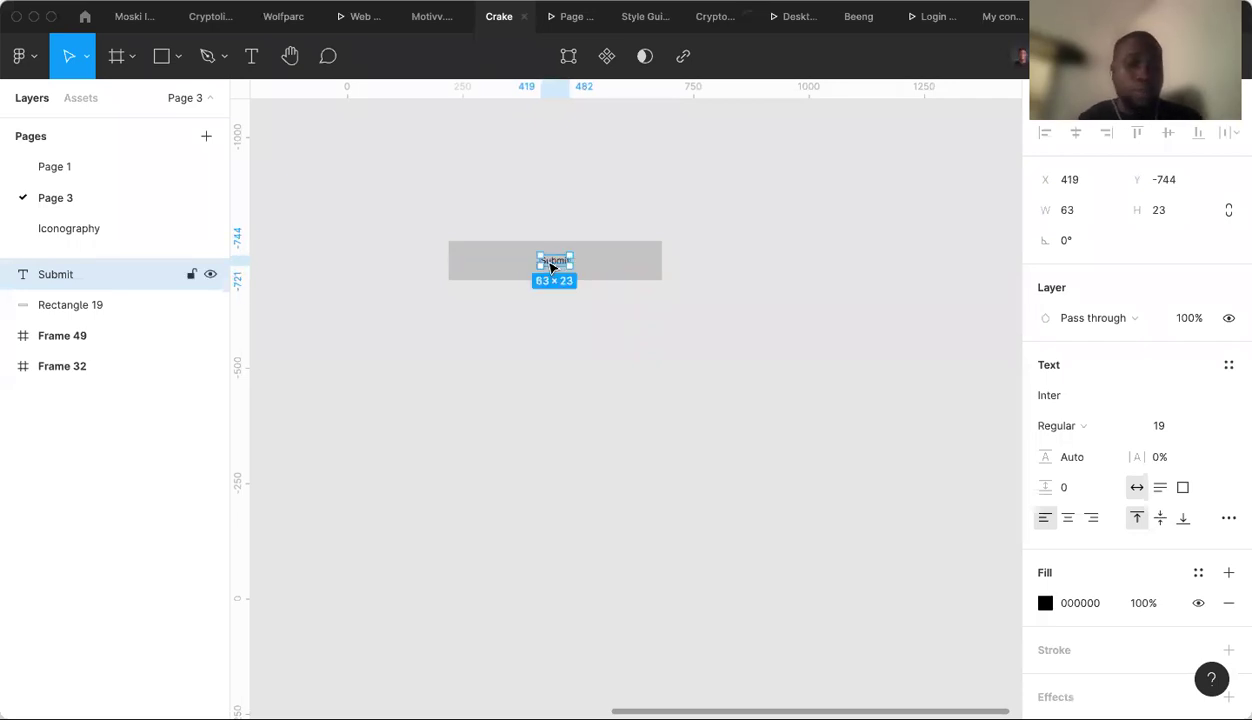
pyautogui.click(1009, 461)
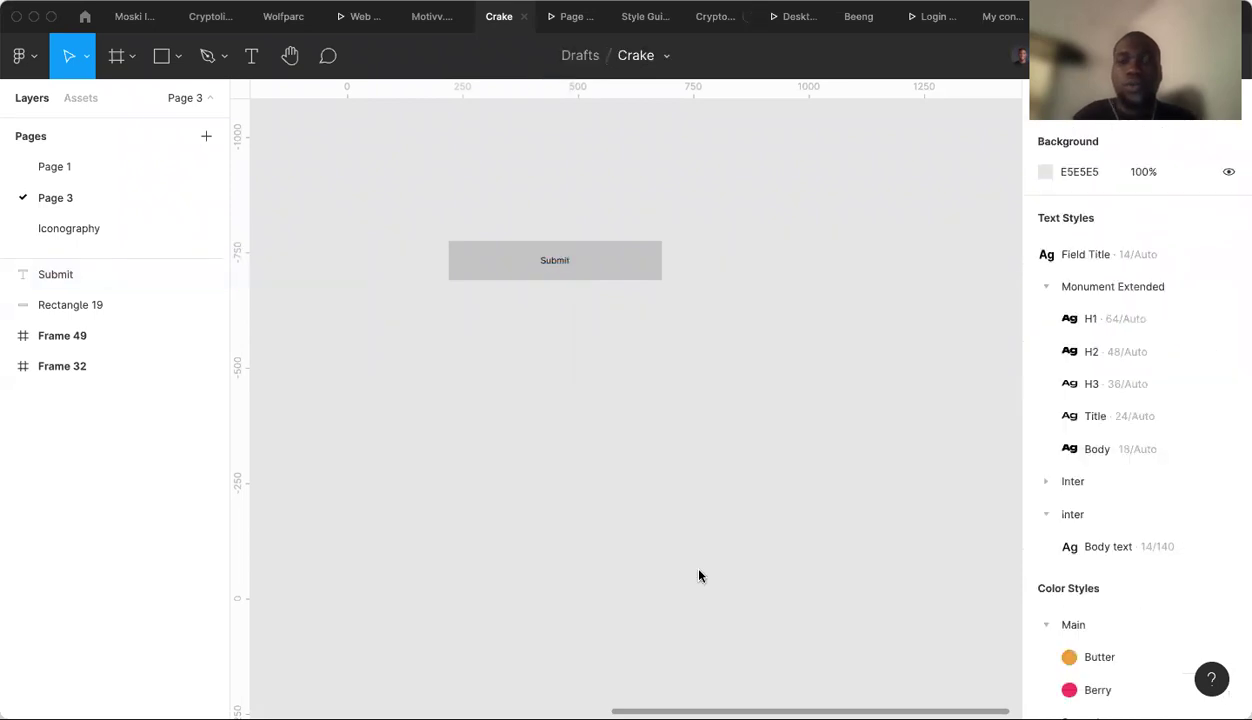
# Fill the button rectangle with the Berry color style.
pyautogui.click(629, 269)
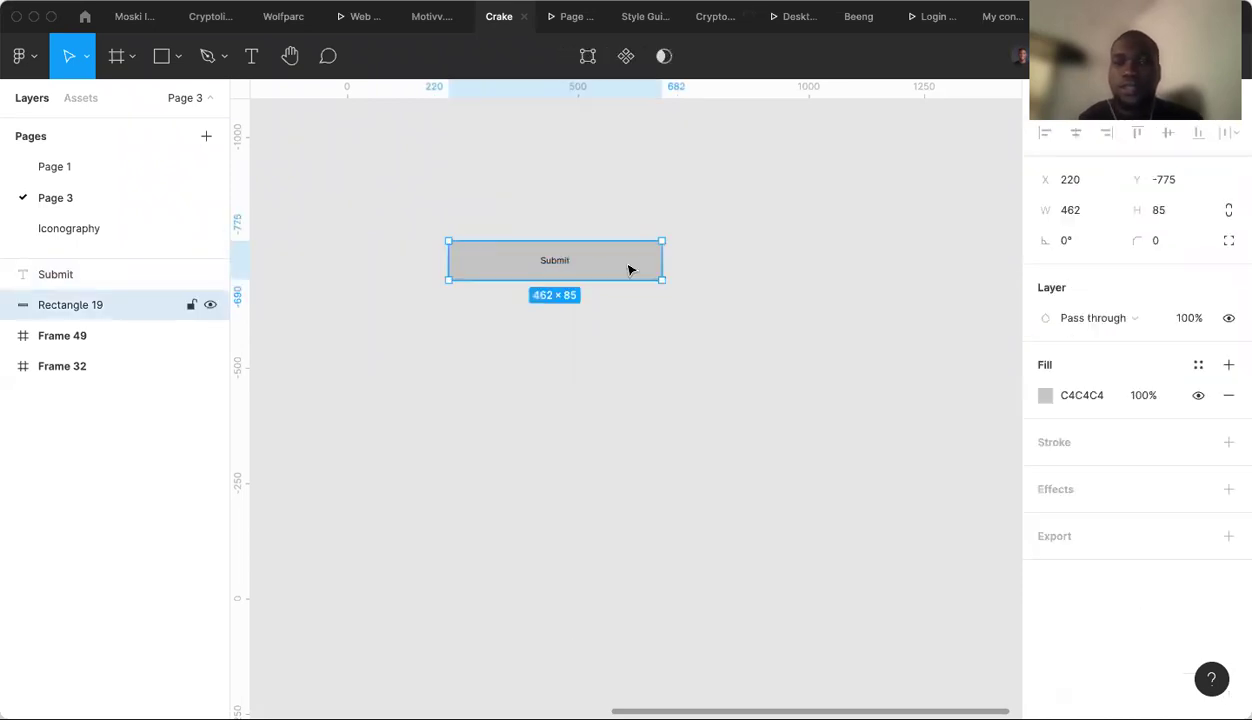
pyautogui.click(1198, 364)
pyautogui.click(1100, 517)
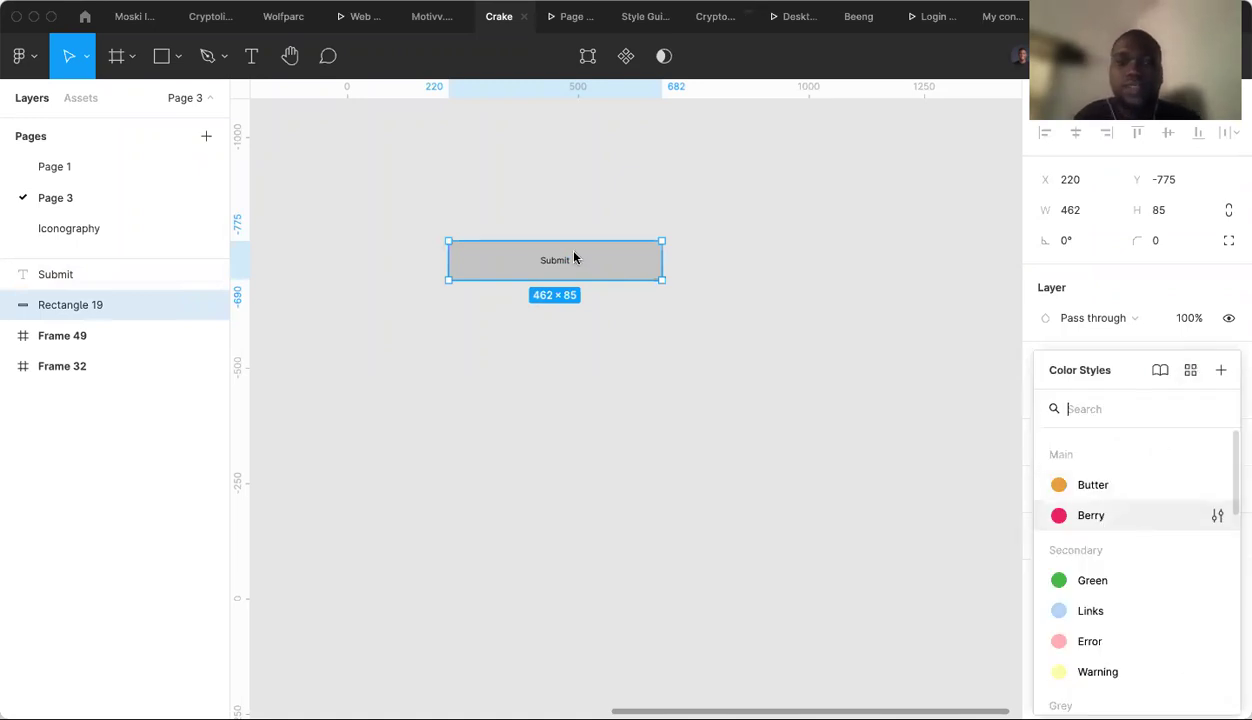
# Apply the White color style from the Grey set to the "Submit" text.
pyautogui.hotkey('shift', 'Tab')
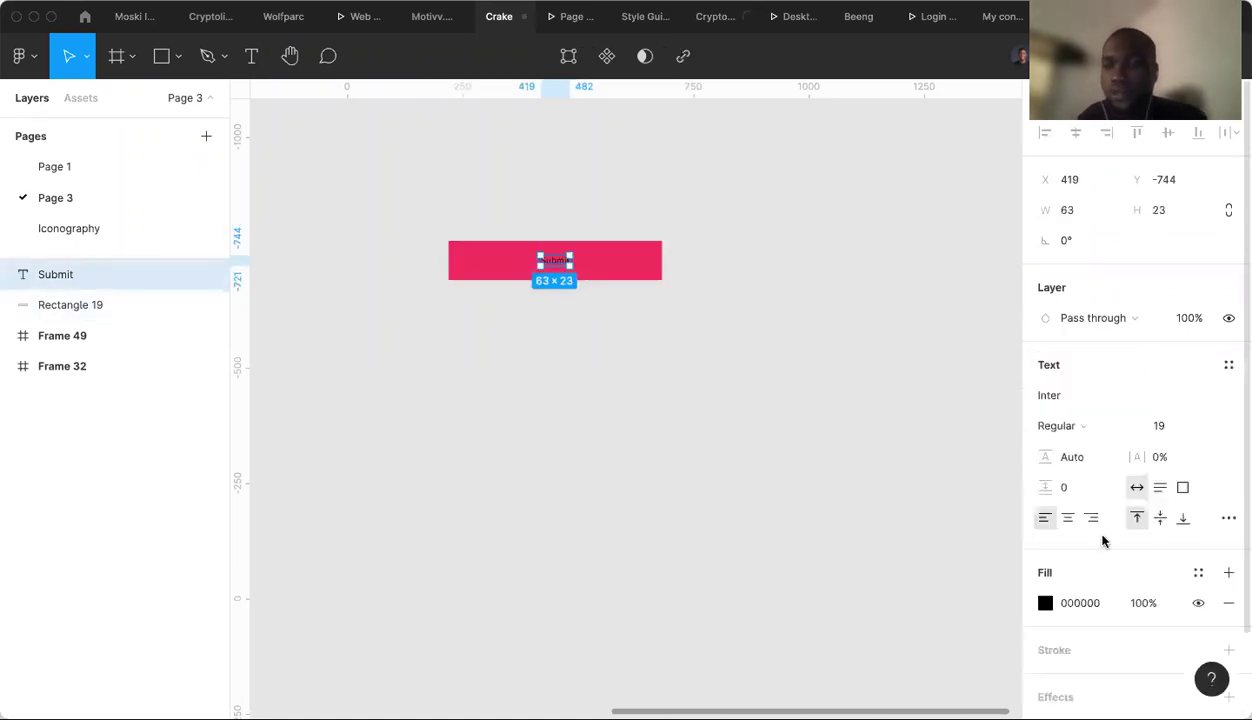
pyautogui.click(1198, 575)
pyautogui.scroll(-5, 1129, 532)
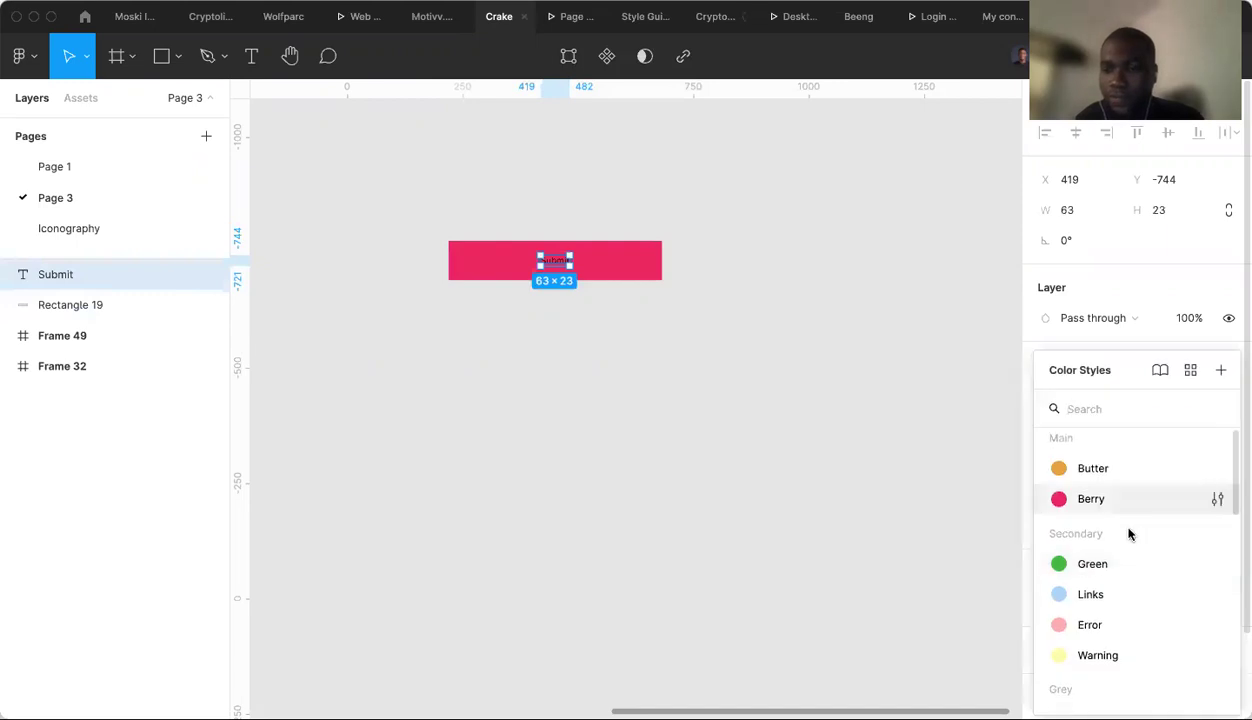
pyautogui.scroll(-3, 1129, 532)
pyautogui.scroll(3, 1129, 540)
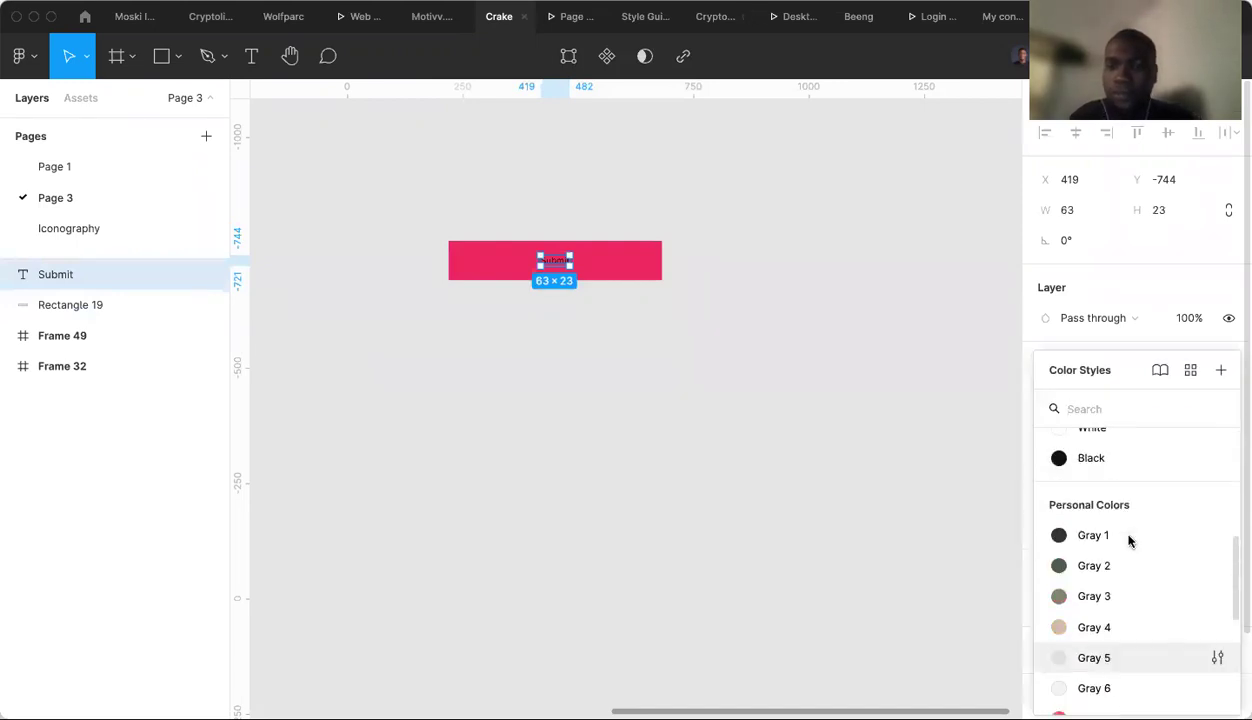
pyautogui.click(1100, 492)
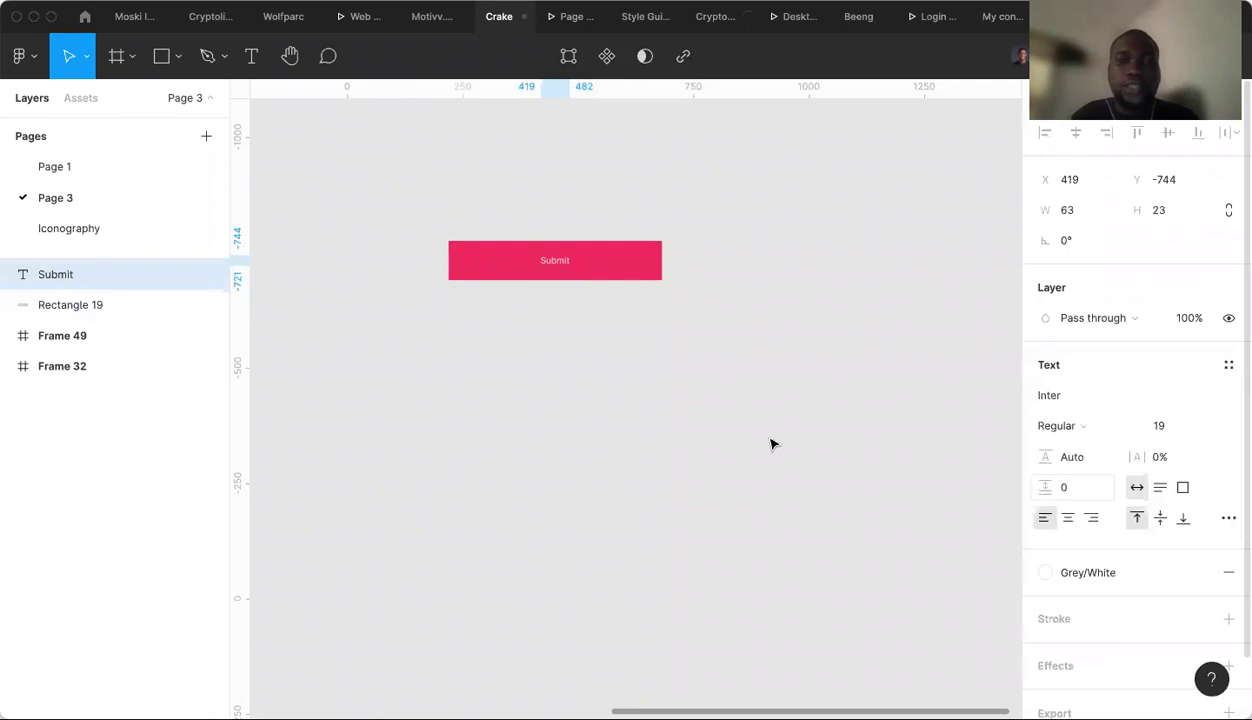
pyautogui.click(771, 443)
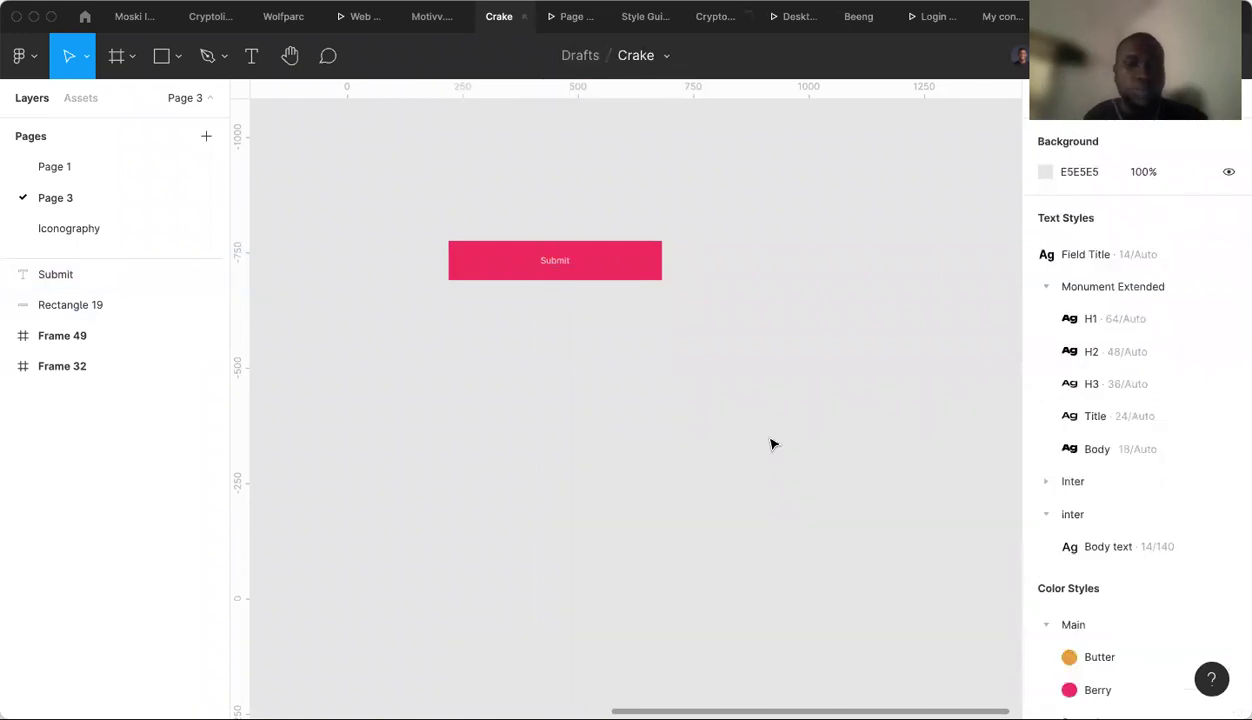
# Group the "Submit" text together with the berry rectangle behind it.
pyautogui.click(610, 272)
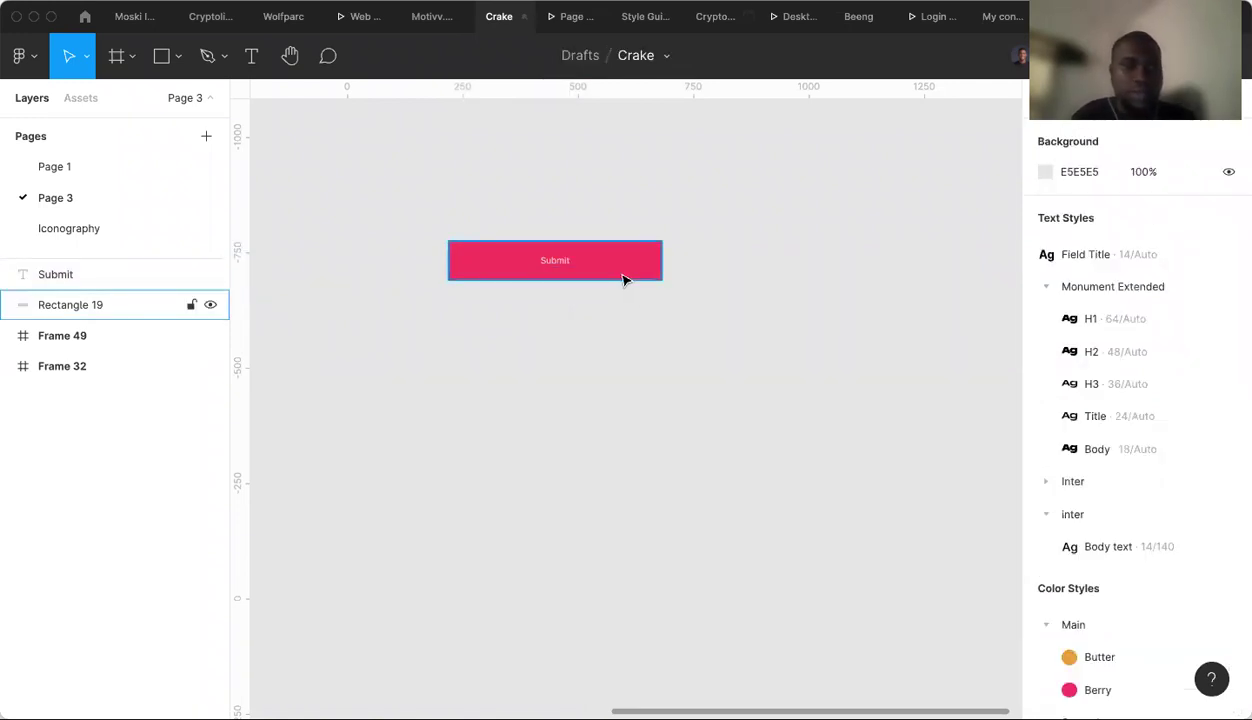
pyautogui.click(60, 276)
pyautogui.moveTo(672, 306); pyautogui.dragTo(440, 250)
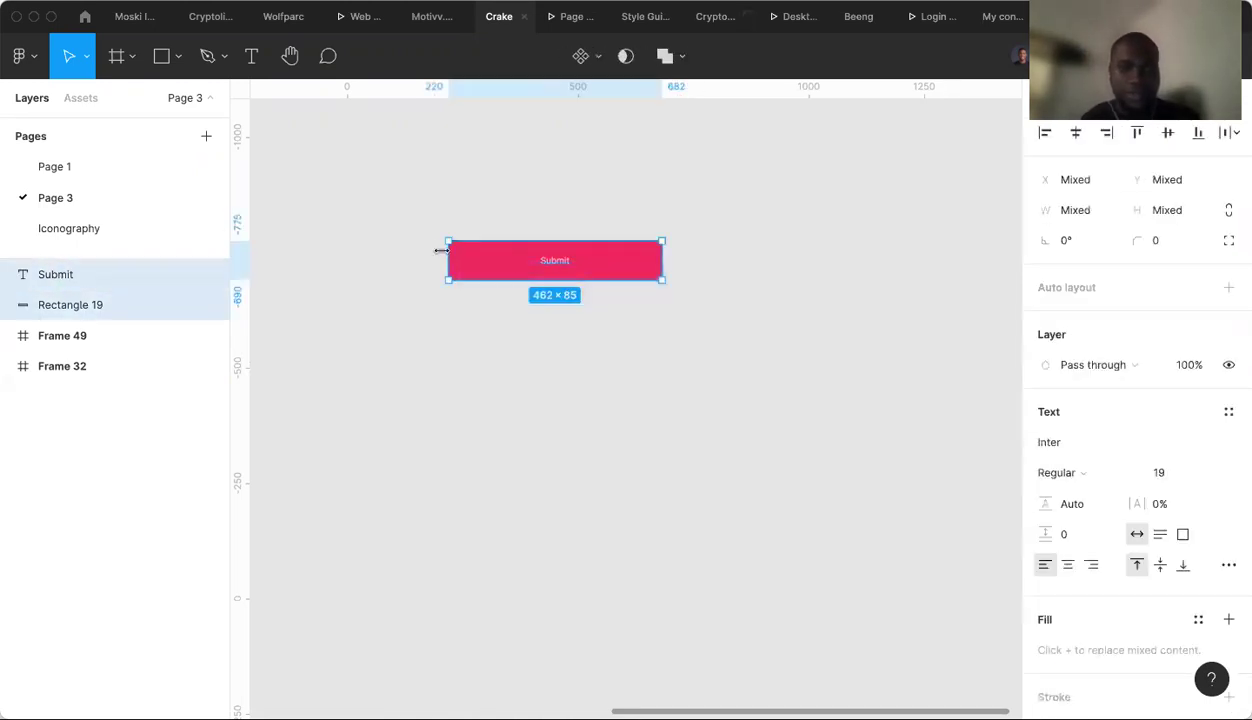
pyautogui.rightClick(506, 276)
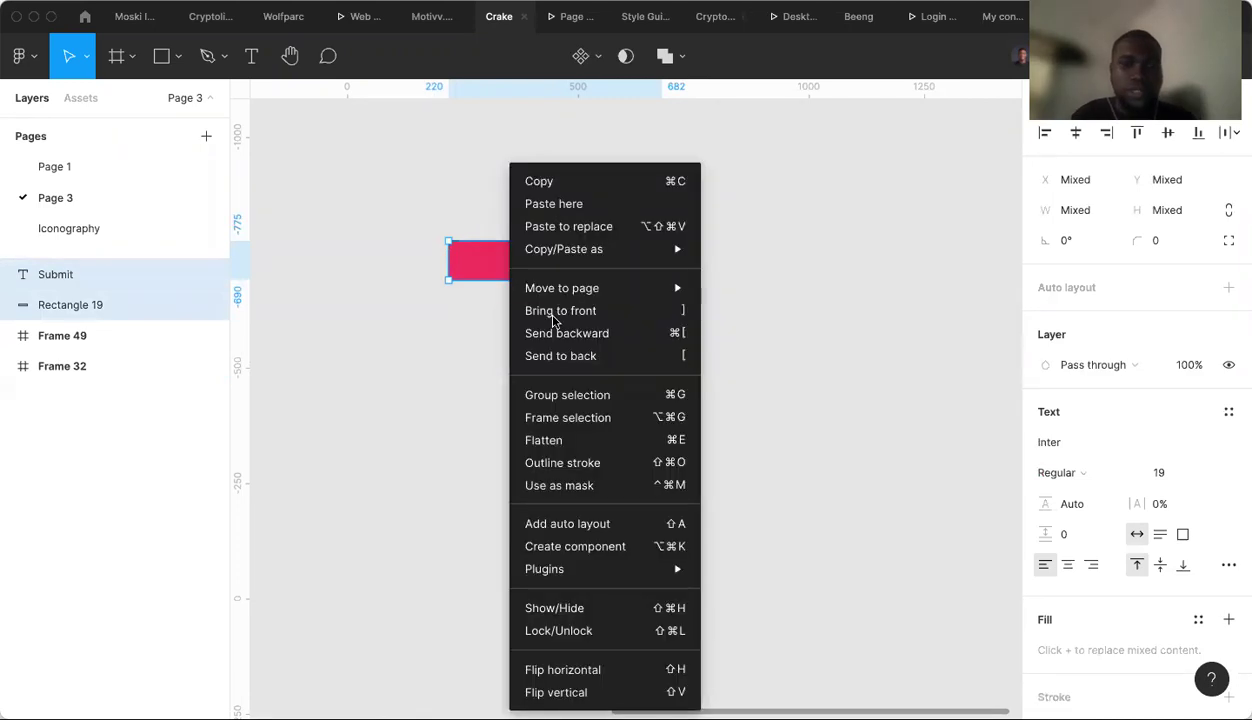
pyautogui.click(565, 396)
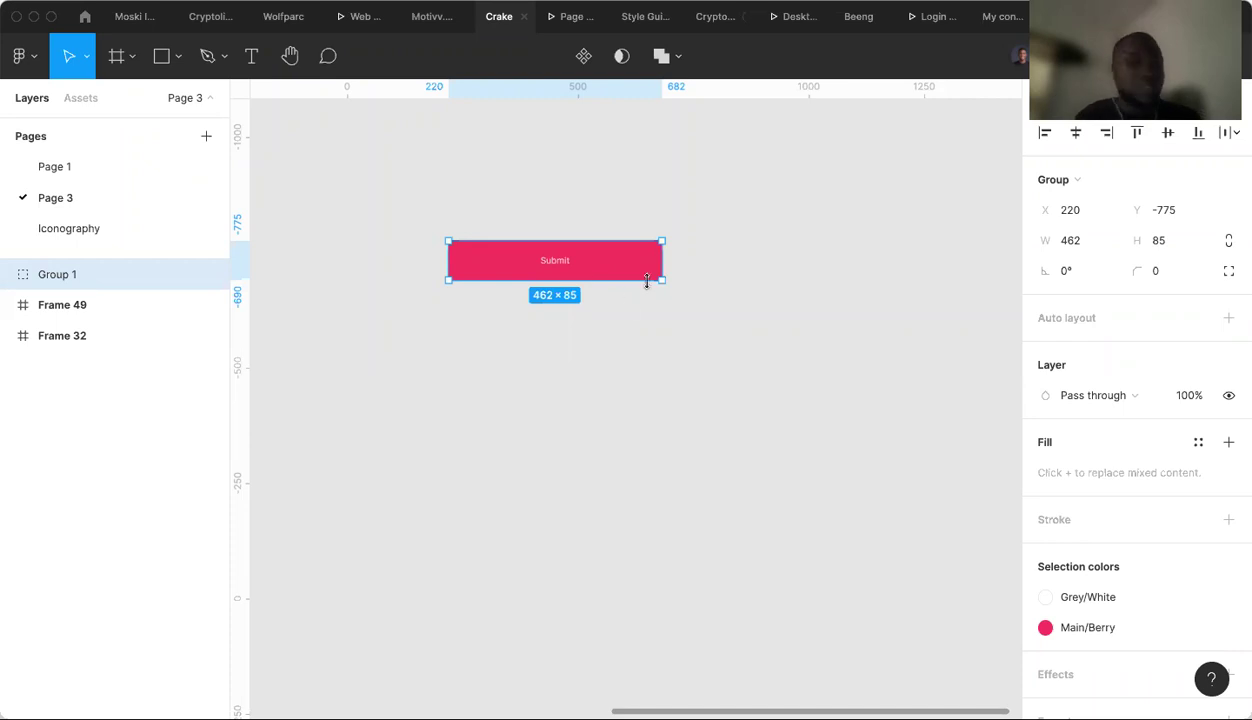
pyautogui.click(651, 333)
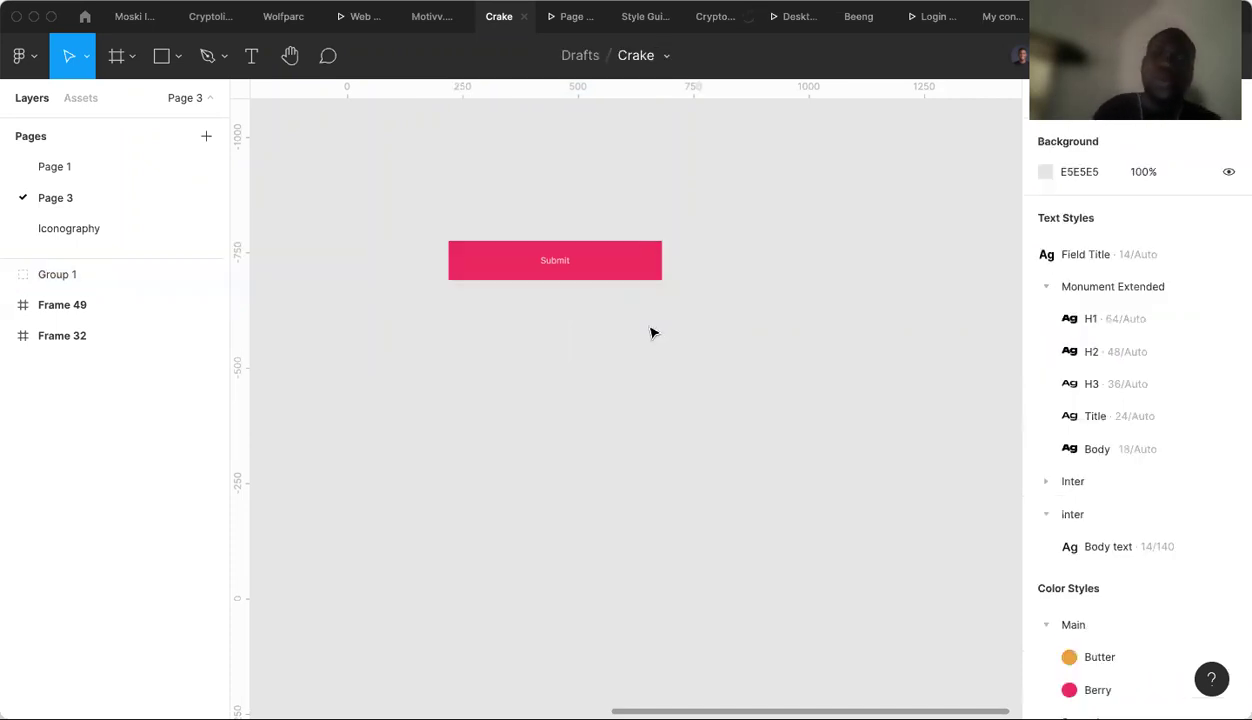
# Draw a frame about 462 × 87 just below the grouped button and add the text "Submit" inside it.
pyautogui.click(122, 62)
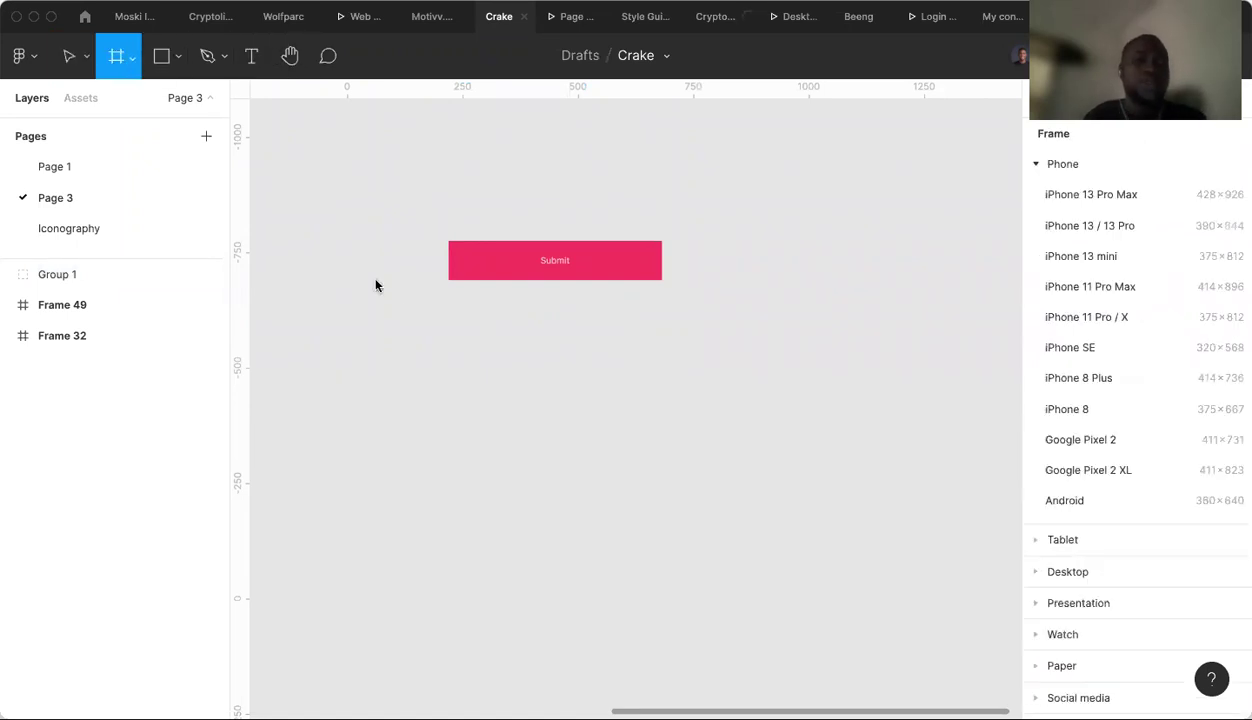
pyautogui.moveTo(447, 293); pyautogui.dragTo(658, 335)
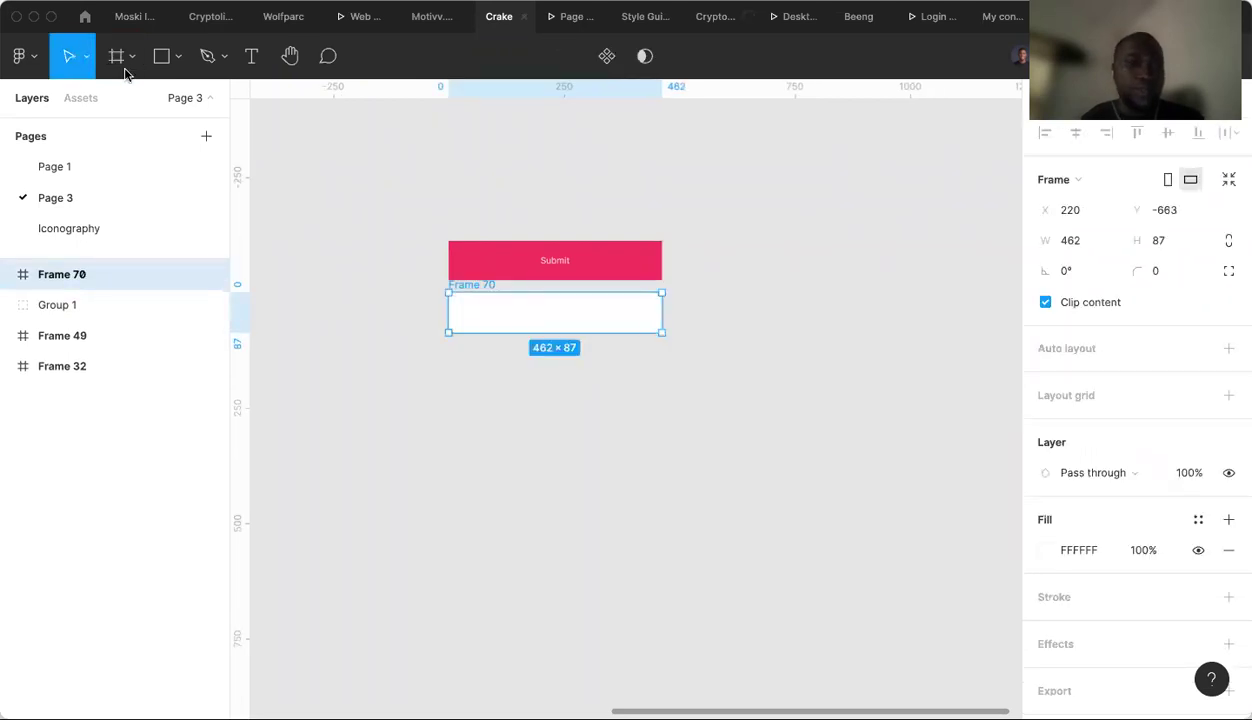
pyautogui.press('t')
pyautogui.click(532, 309)
pyautogui.write('Submit')
pyautogui.press('Escape')
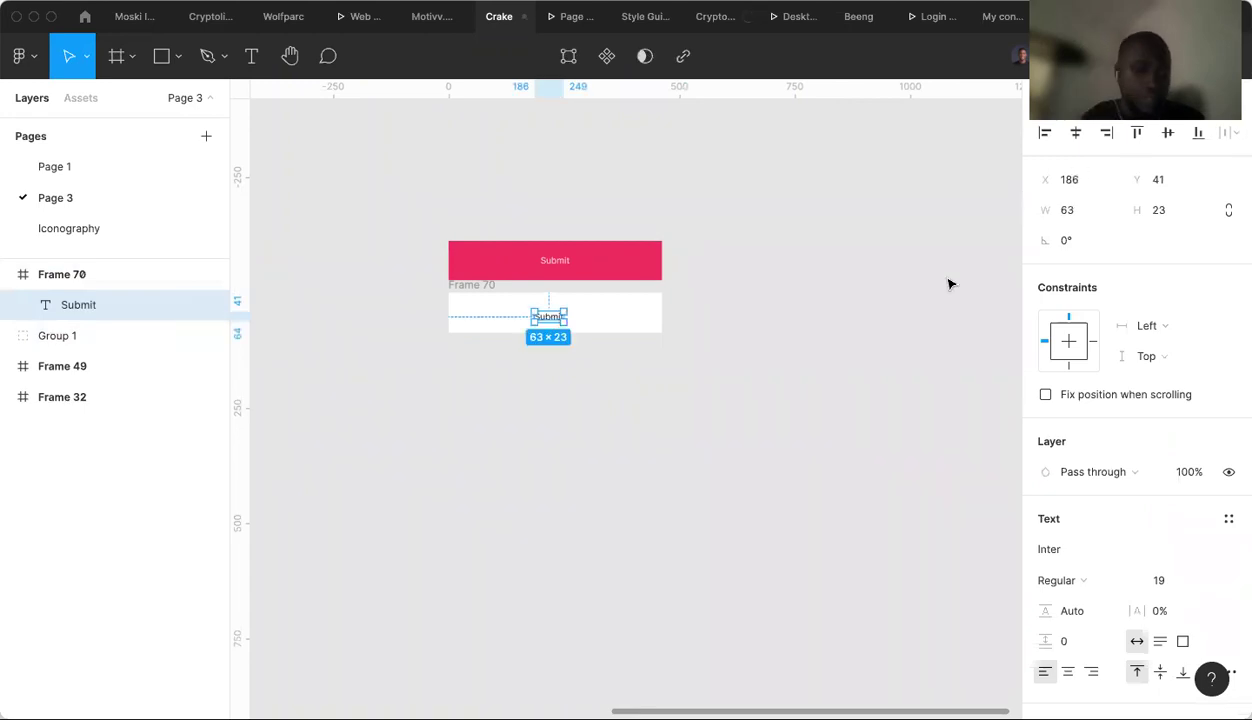
# Center the "Submit" text horizontally and vertically within the new frame.
pyautogui.click(1077, 134)
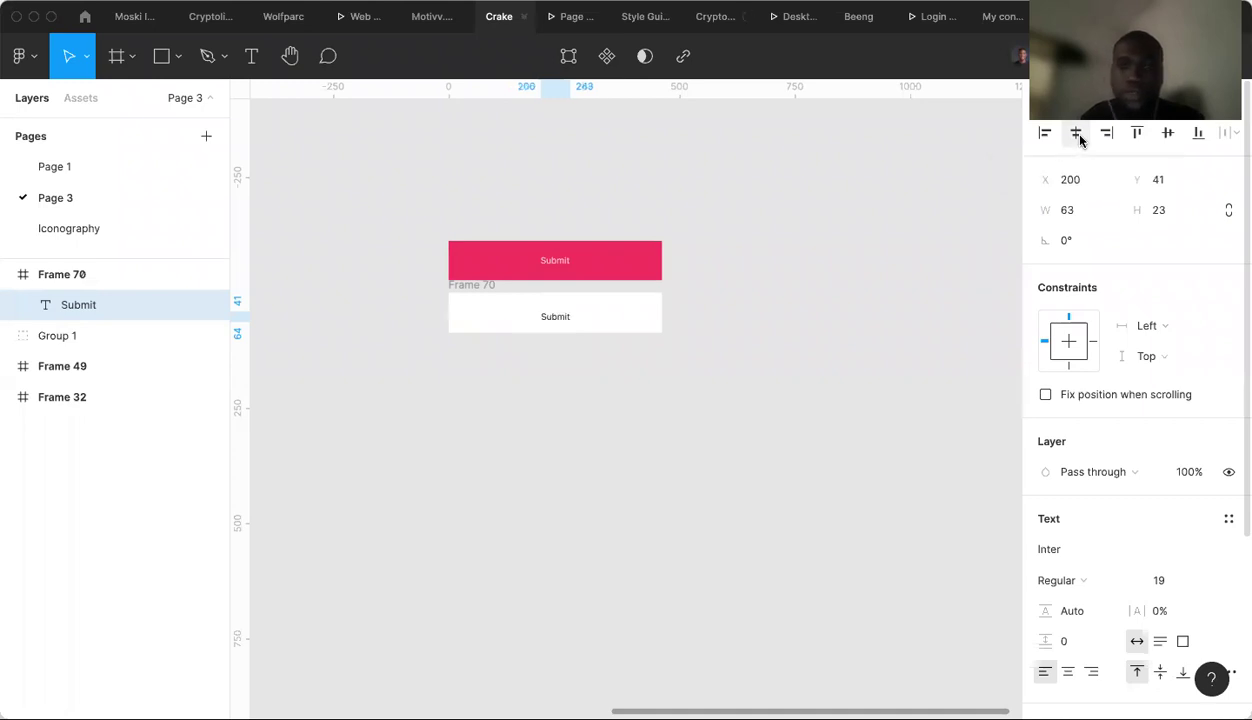
pyautogui.click(1163, 140)
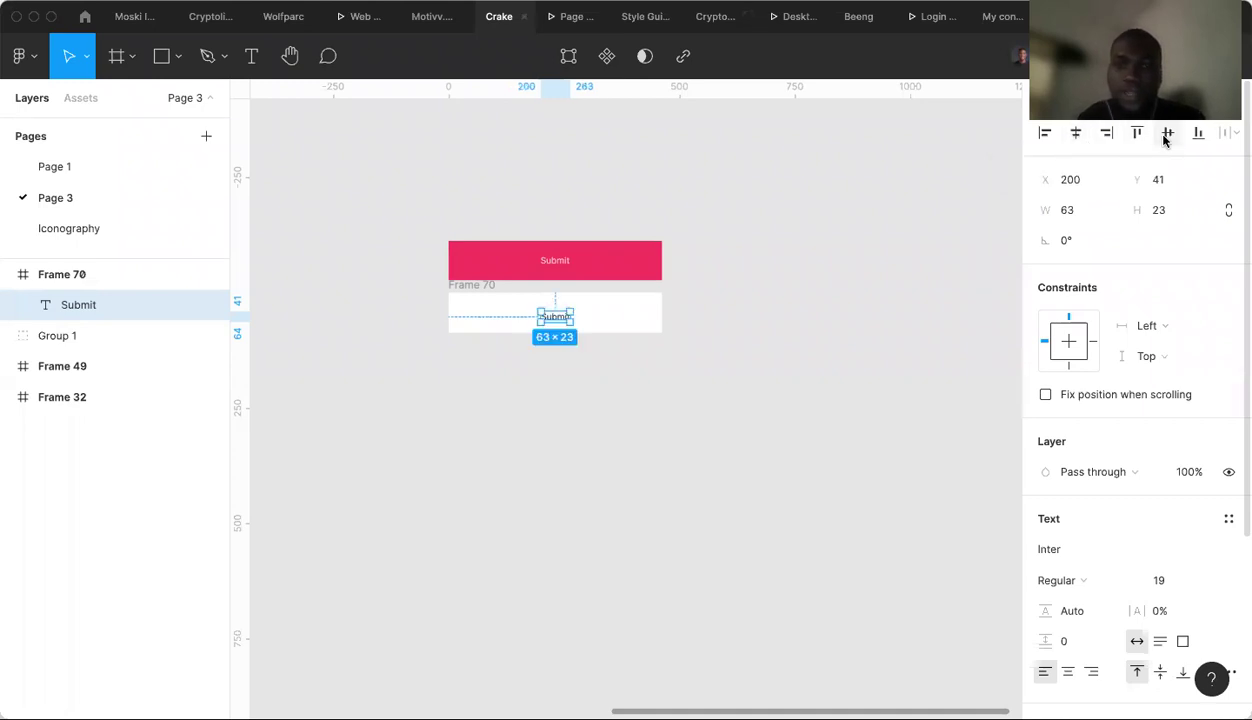
pyautogui.hotkey('alt', 'v')
pyautogui.click(705, 378)
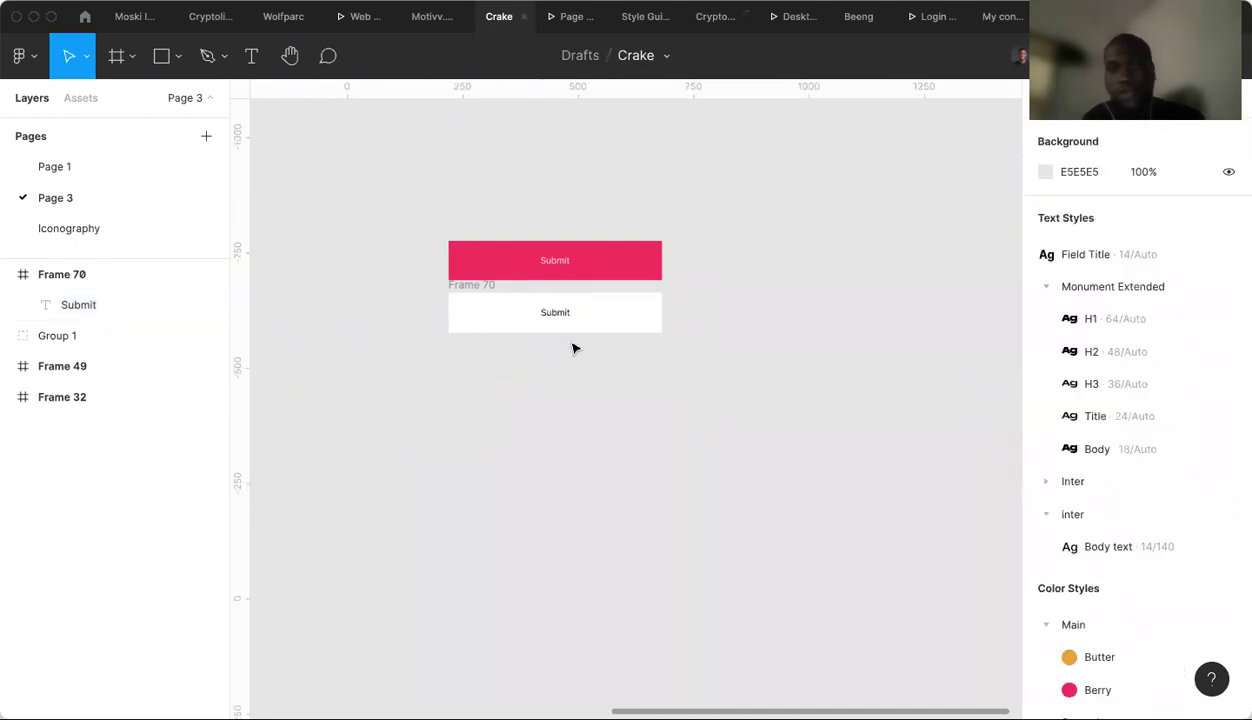
# Fill the new button frame (Frame 70) with the Berry color style.
pyautogui.click(475, 287)
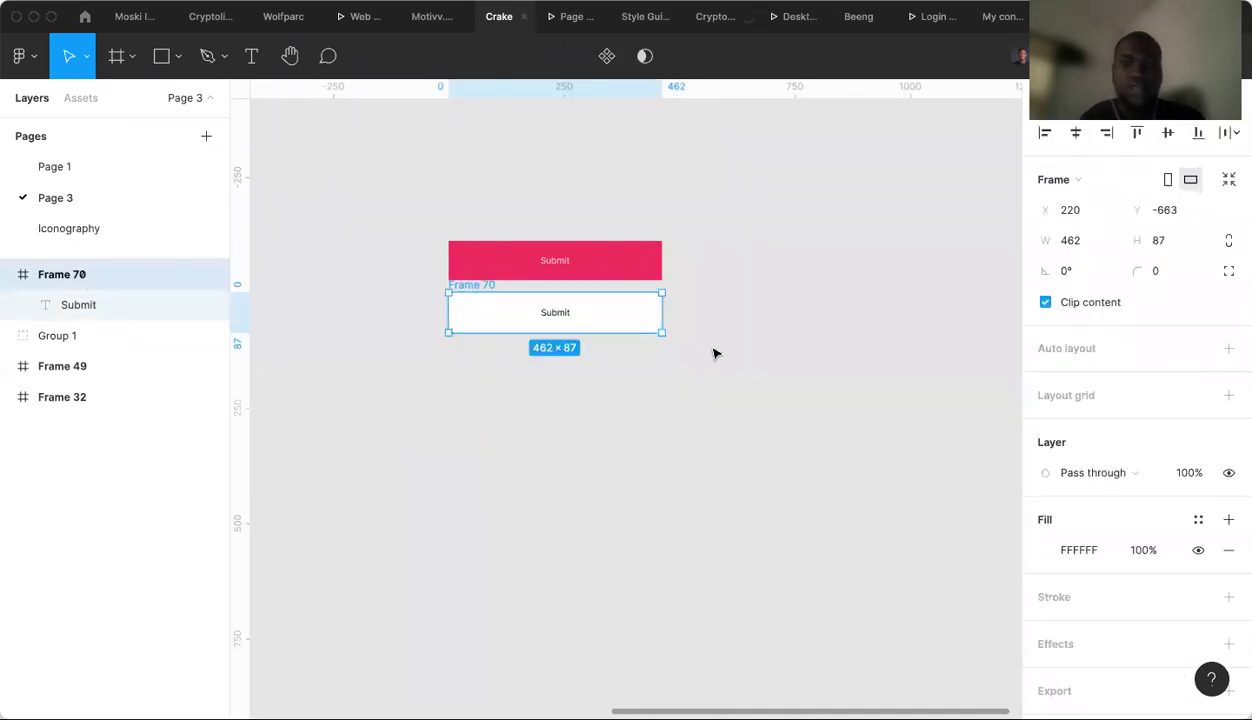
pyautogui.click(1195, 520)
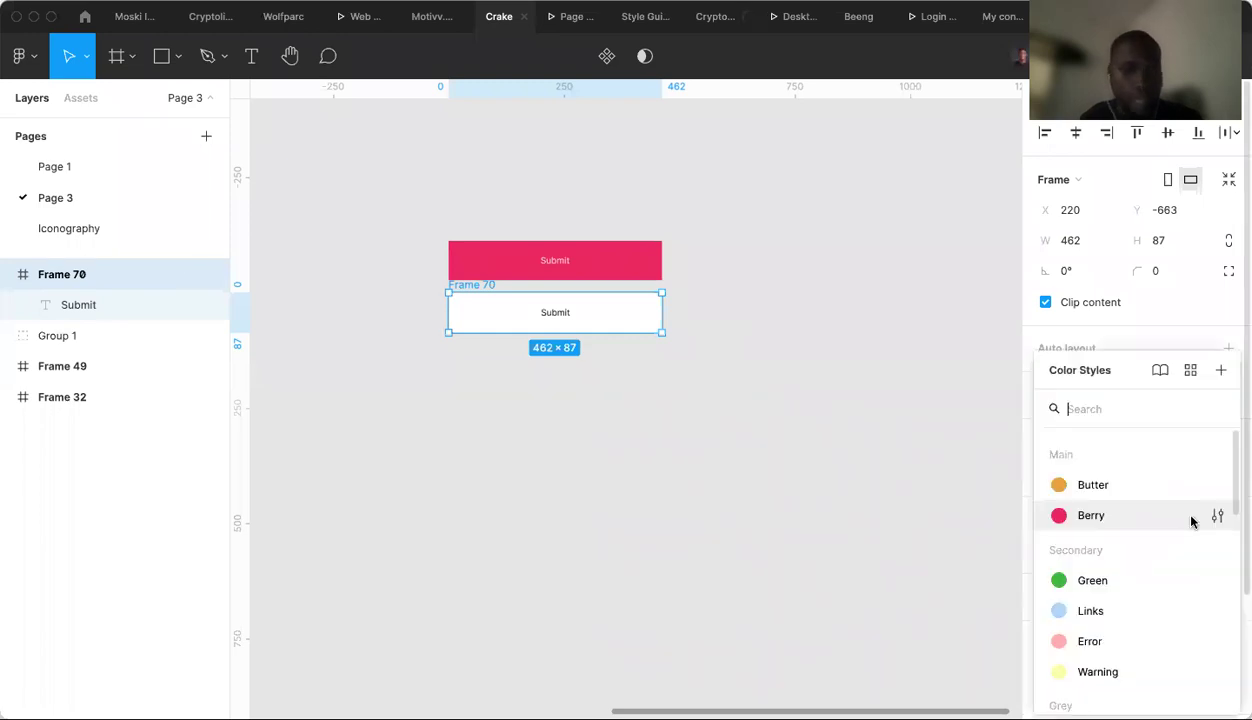
pyautogui.click(1091, 516)
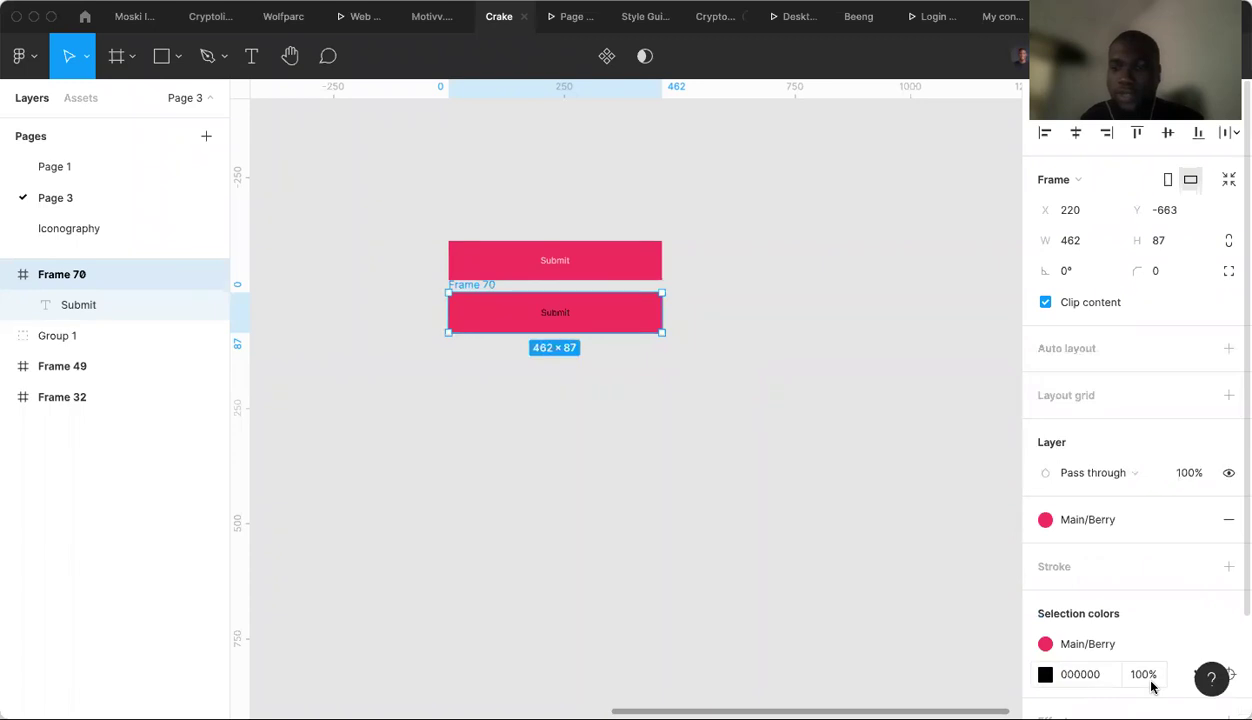
# Apply the Grey White color style to the black "Submit" text inside Frame 70.
pyautogui.scroll(-3, 1151, 685)
pyautogui.click(1195, 591)
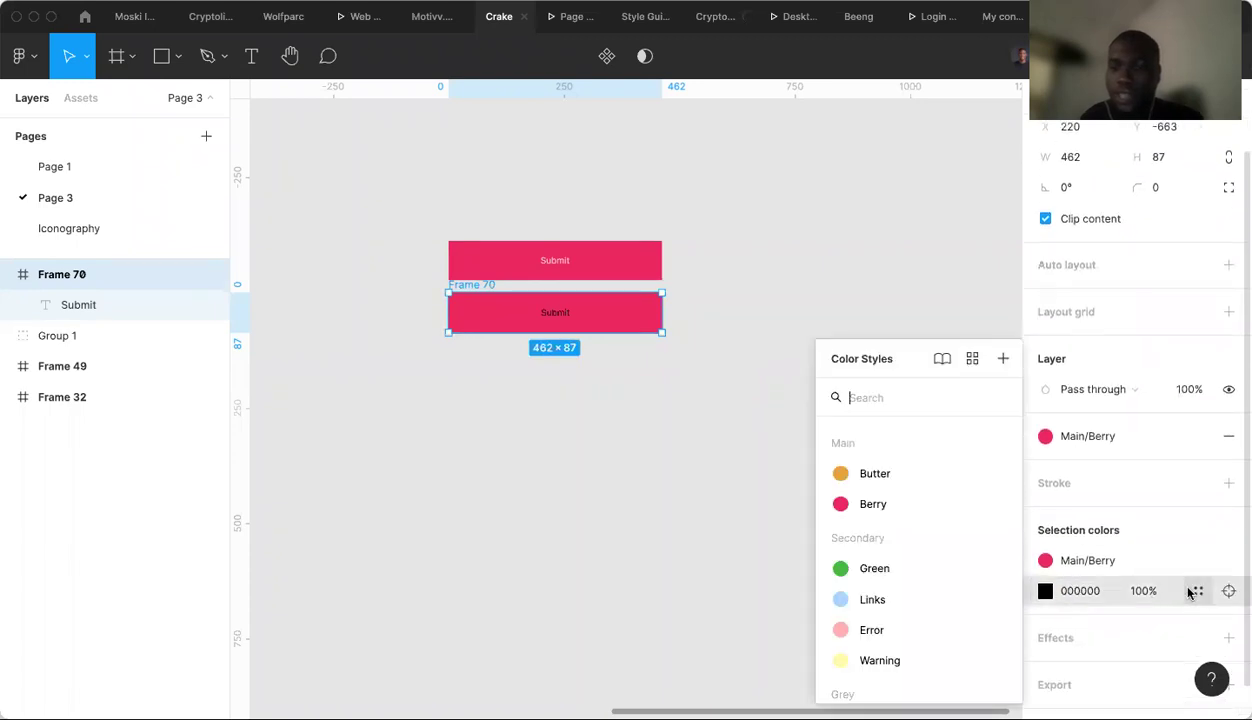
pyautogui.scroll(-3, 942, 553)
pyautogui.click(875, 626)
pyautogui.click(650, 489)
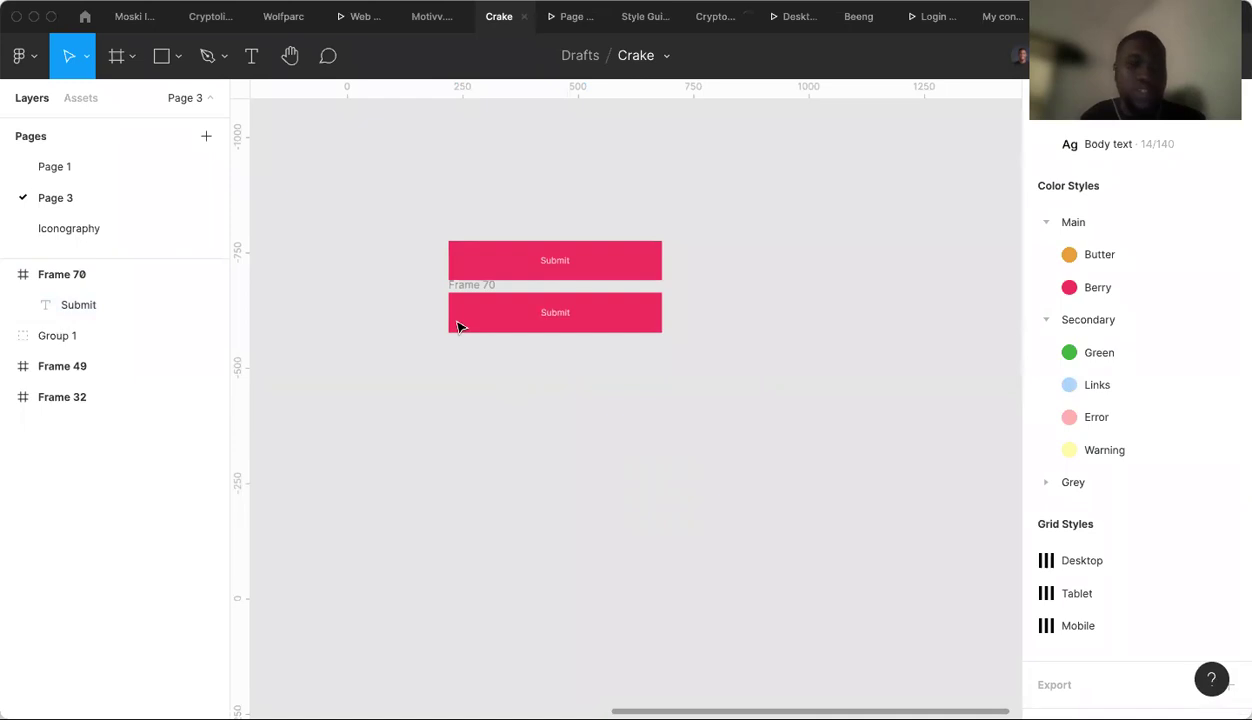
# Move Frame 70 down to Y -640, leaving a gap beneath the grouped Submit button.
pyautogui.click(486, 288)
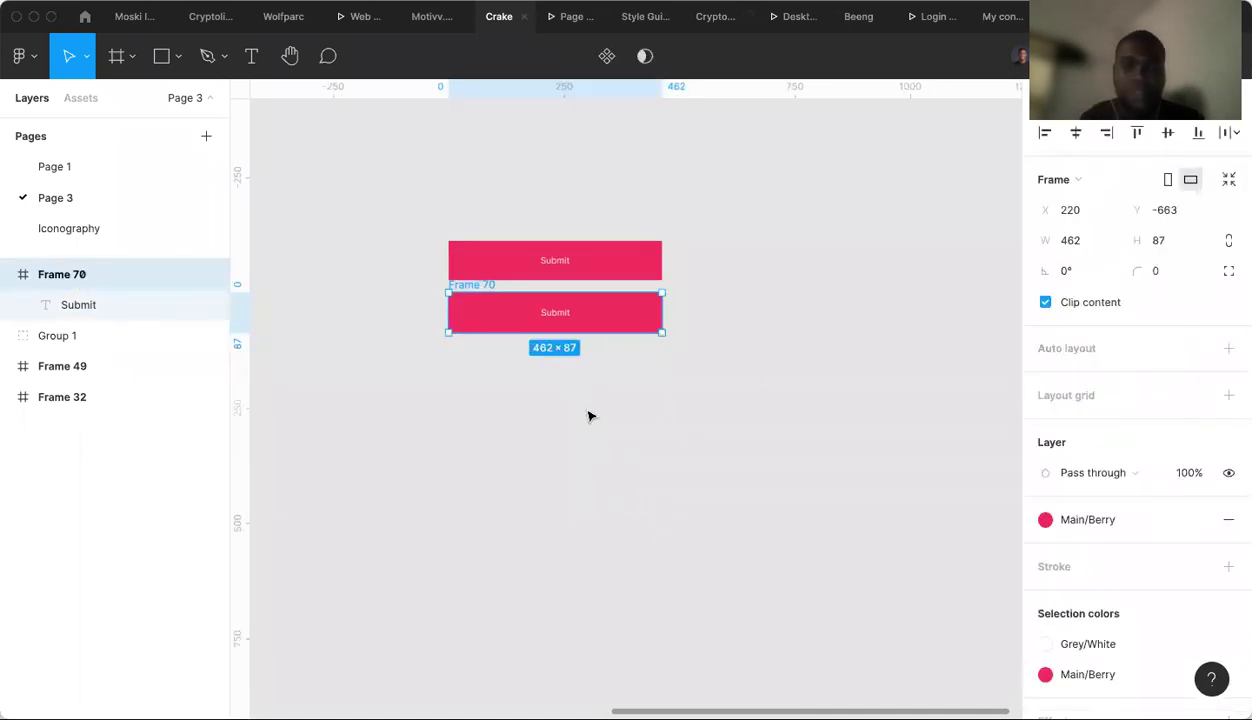
pyautogui.scroll(4, 589, 416)
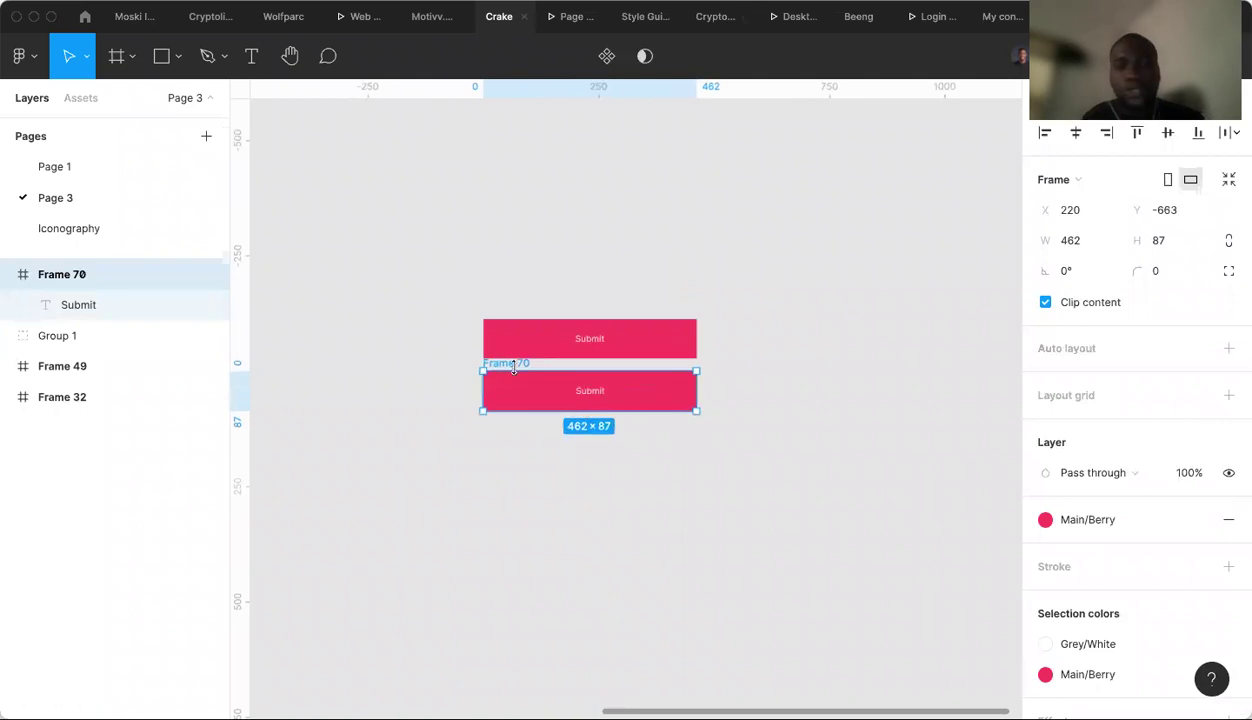
pyautogui.moveTo(514, 364); pyautogui.dragTo(517, 408)
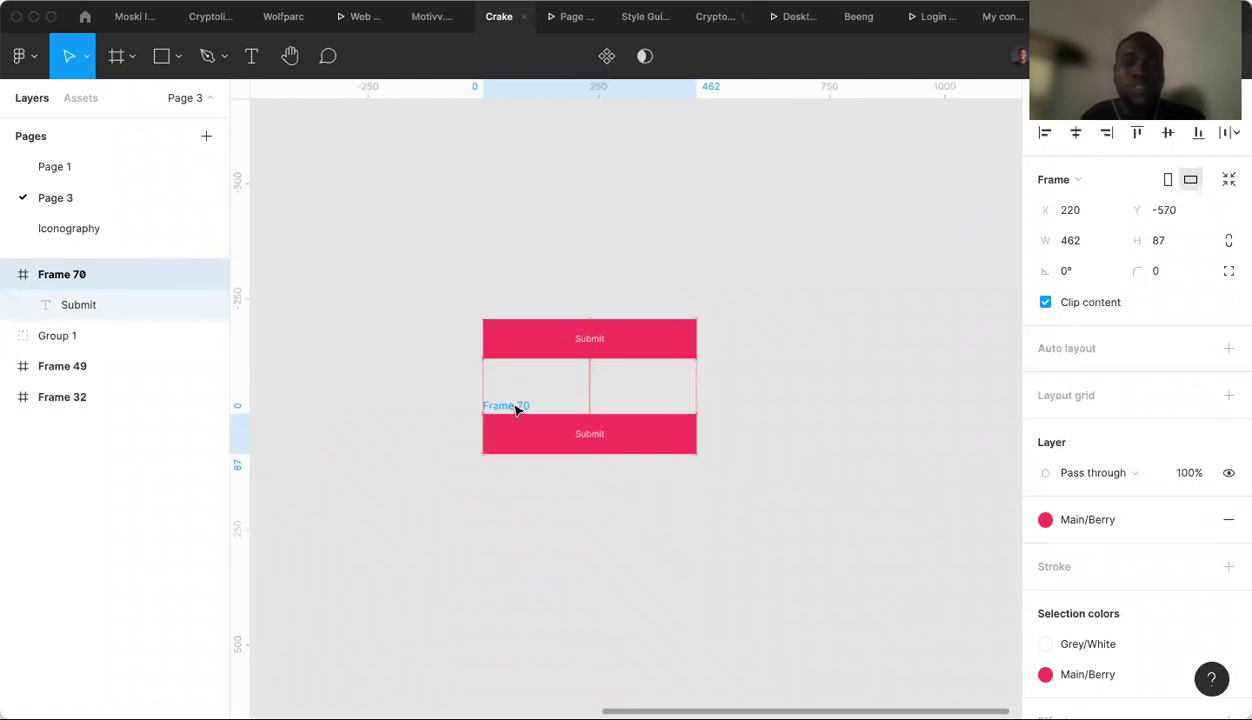
pyautogui.scroll(-2, 516, 408)
pyautogui.press('+')
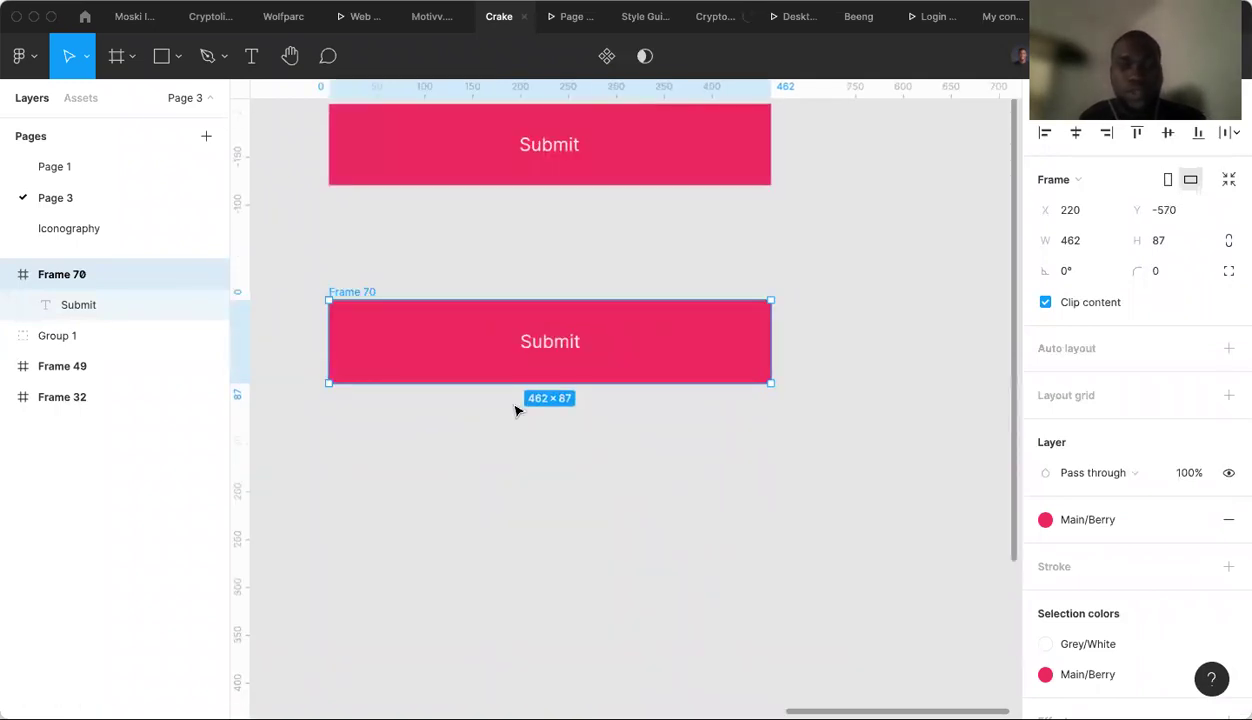
pyautogui.scroll(2, 516, 410)
pyautogui.hscroll(-1, 516, 410)
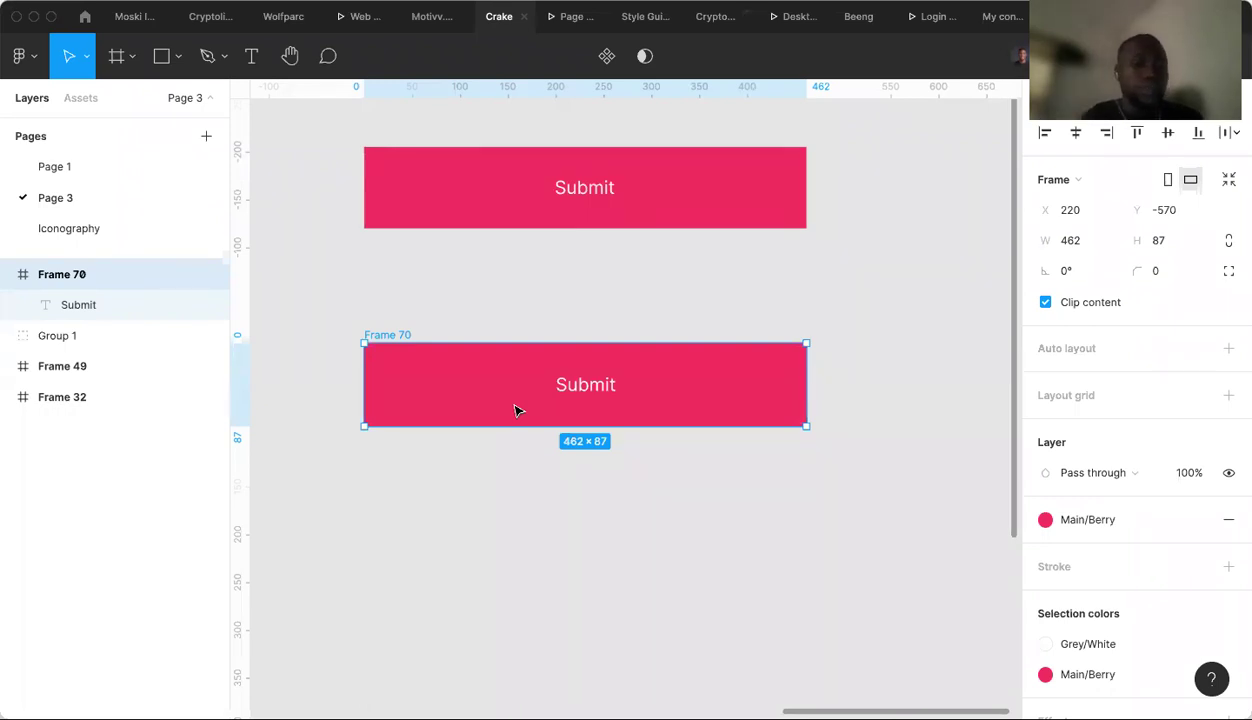
pyautogui.moveTo(407, 337); pyautogui.dragTo(408, 268)
# Add the standalone text "Submit" on the canvas below Frame 70.
pyautogui.press('t')
pyautogui.click(550, 430)
pyautogui.write('Sumbit')
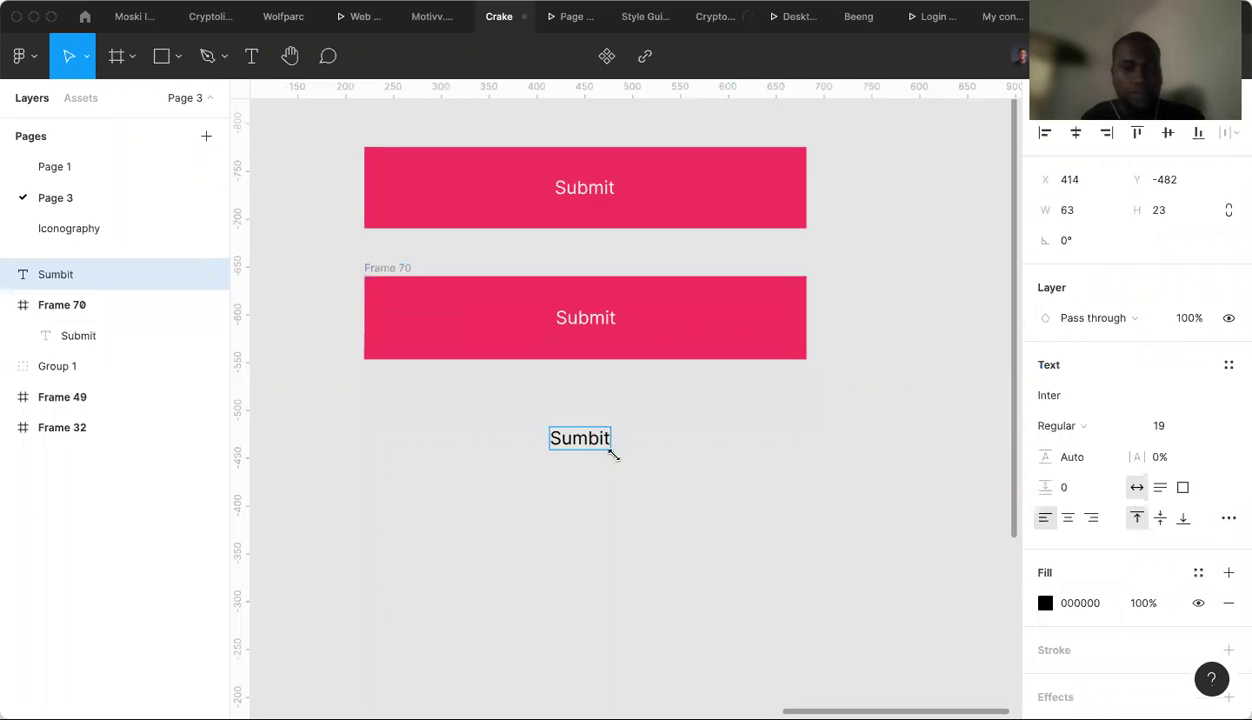
pyautogui.press('Escape')
pyautogui.doubleClick(582, 441)
pyautogui.write('Submit')
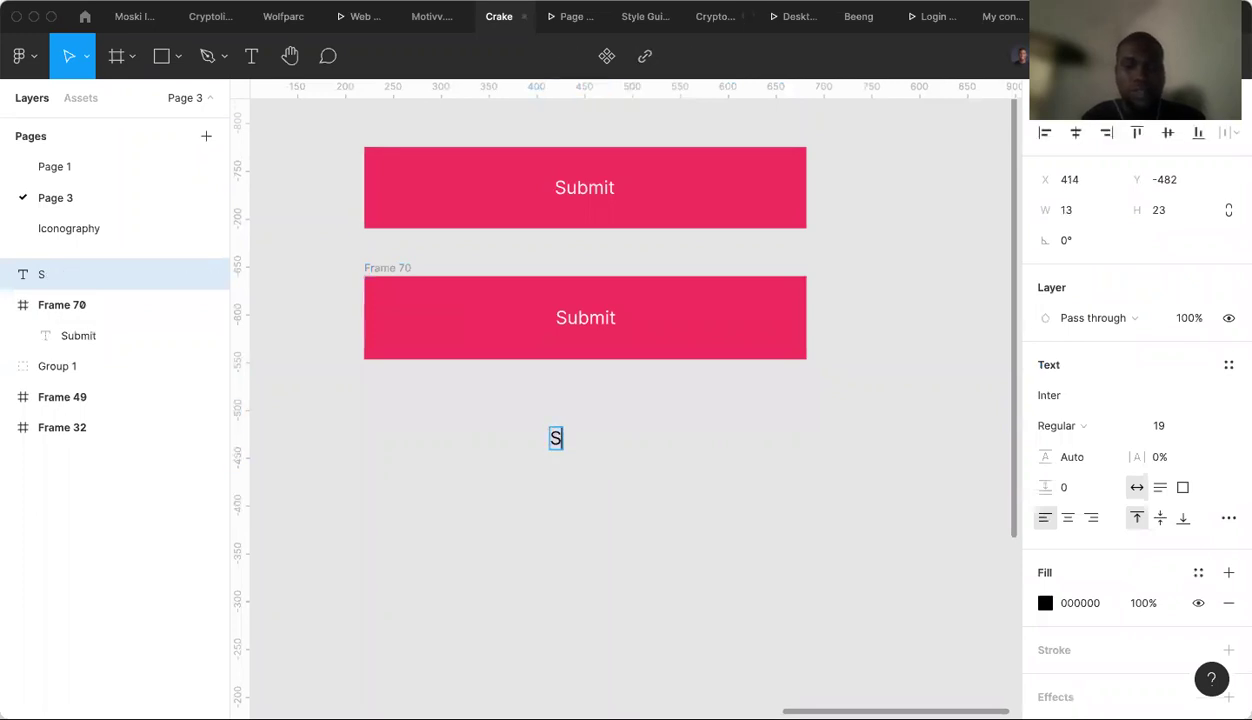
pyautogui.press('Escape')
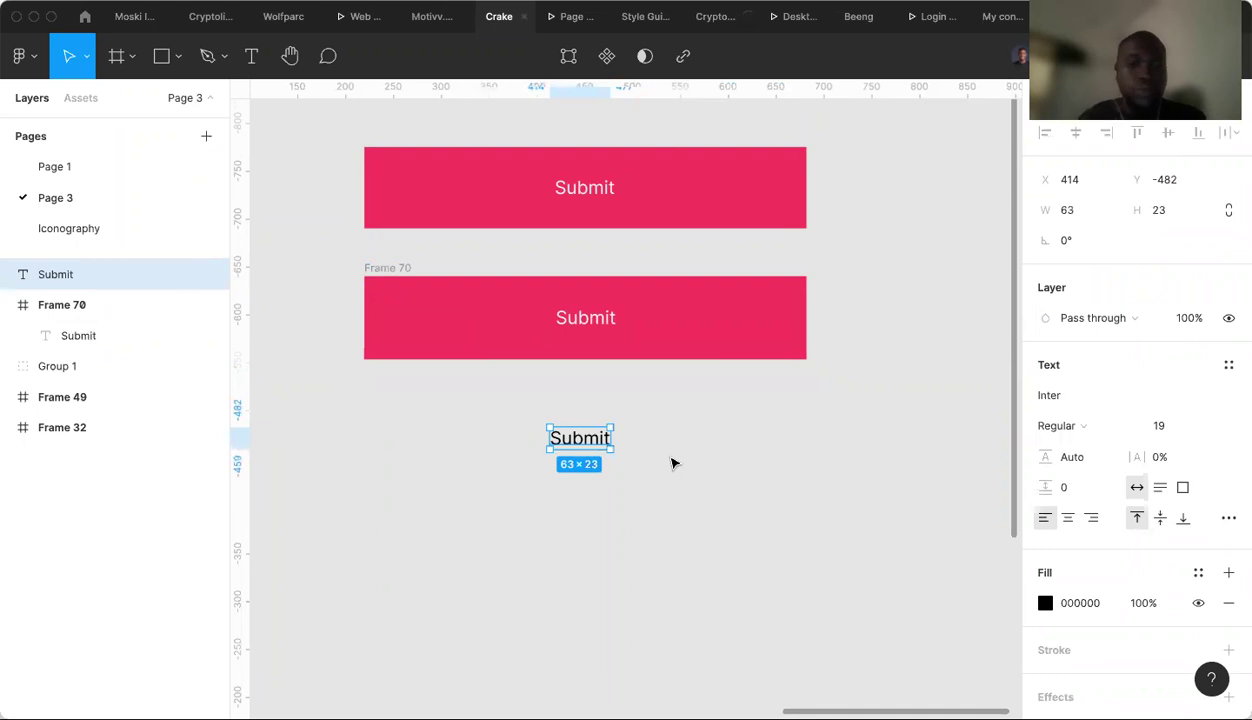
# Add auto layout to the standalone "Submit" text.
pyautogui.click(645, 452)
pyautogui.click(601, 440)
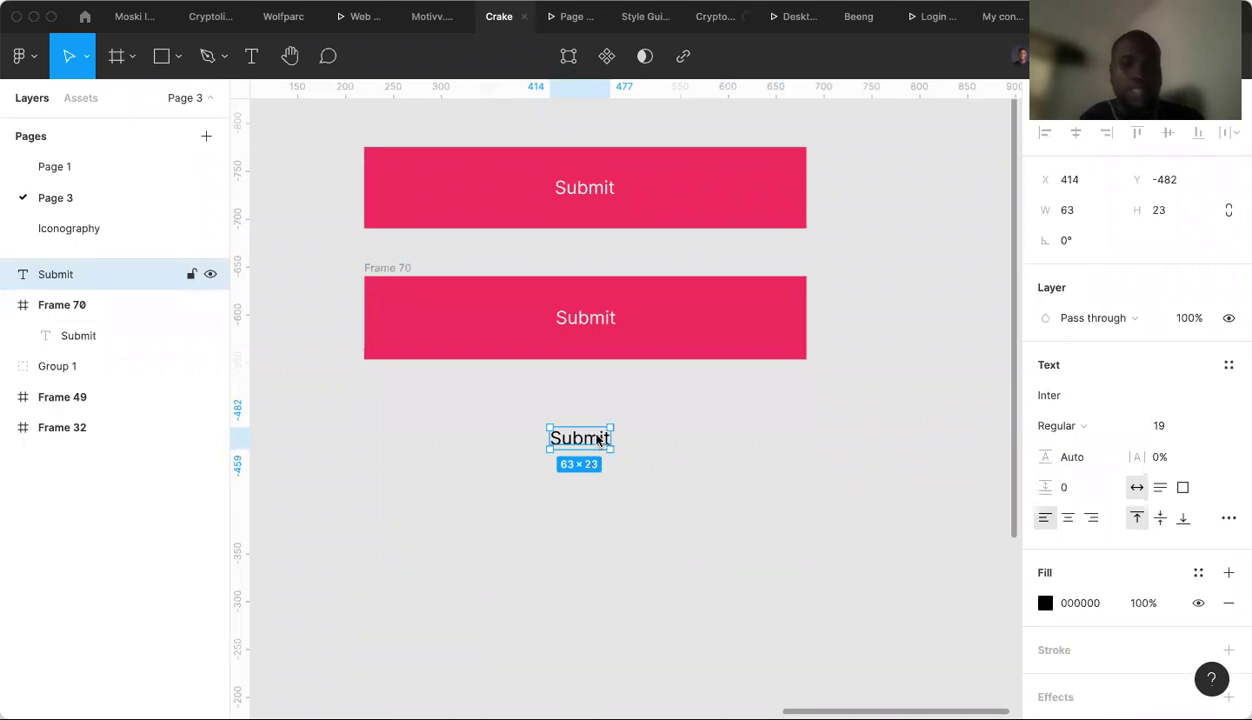
pyautogui.rightClick(600, 440)
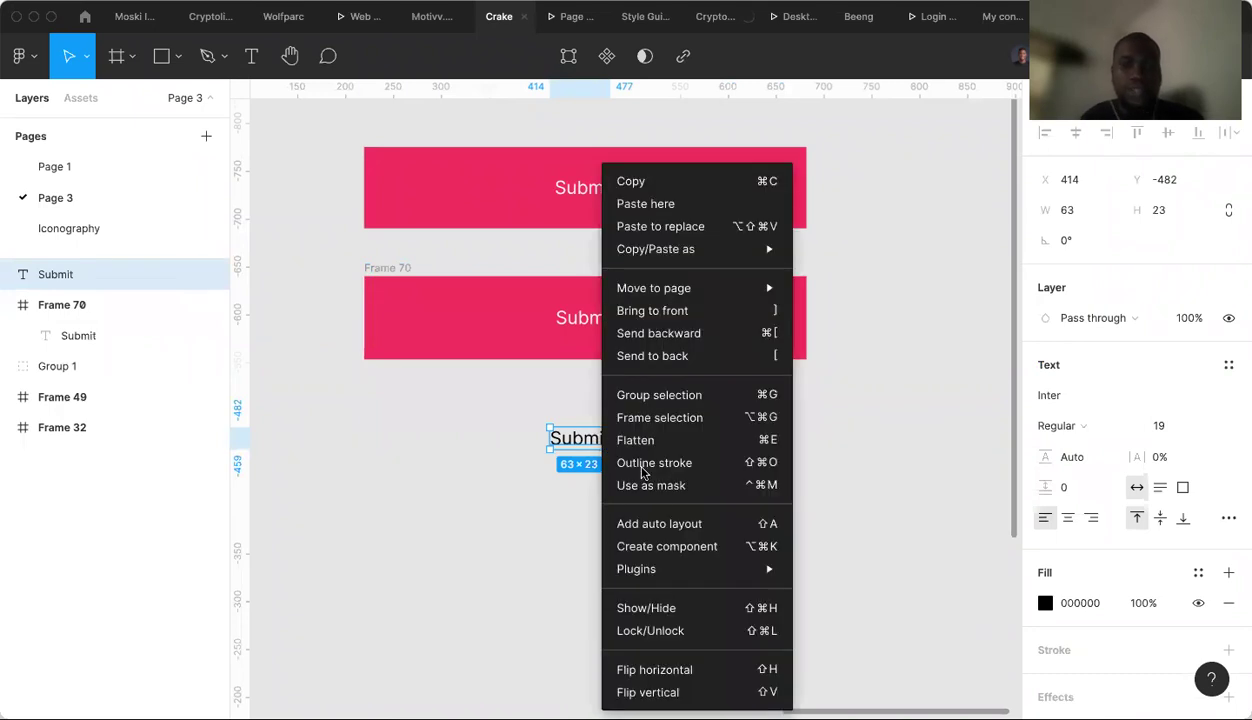
pyautogui.click(658, 524)
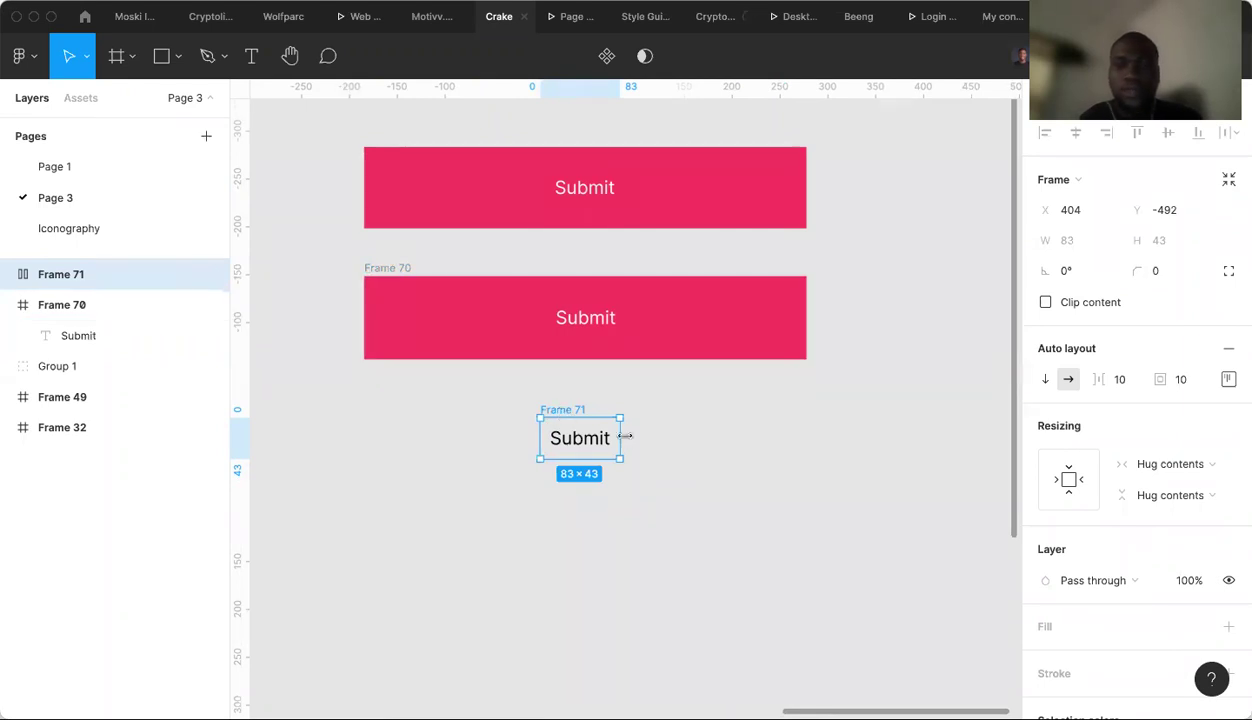
# Try stretching Frame 71 on both sides to 462 wide, matching the buttons above, and undo both resizes.
pyautogui.moveTo(620, 438); pyautogui.dragTo(809, 456)
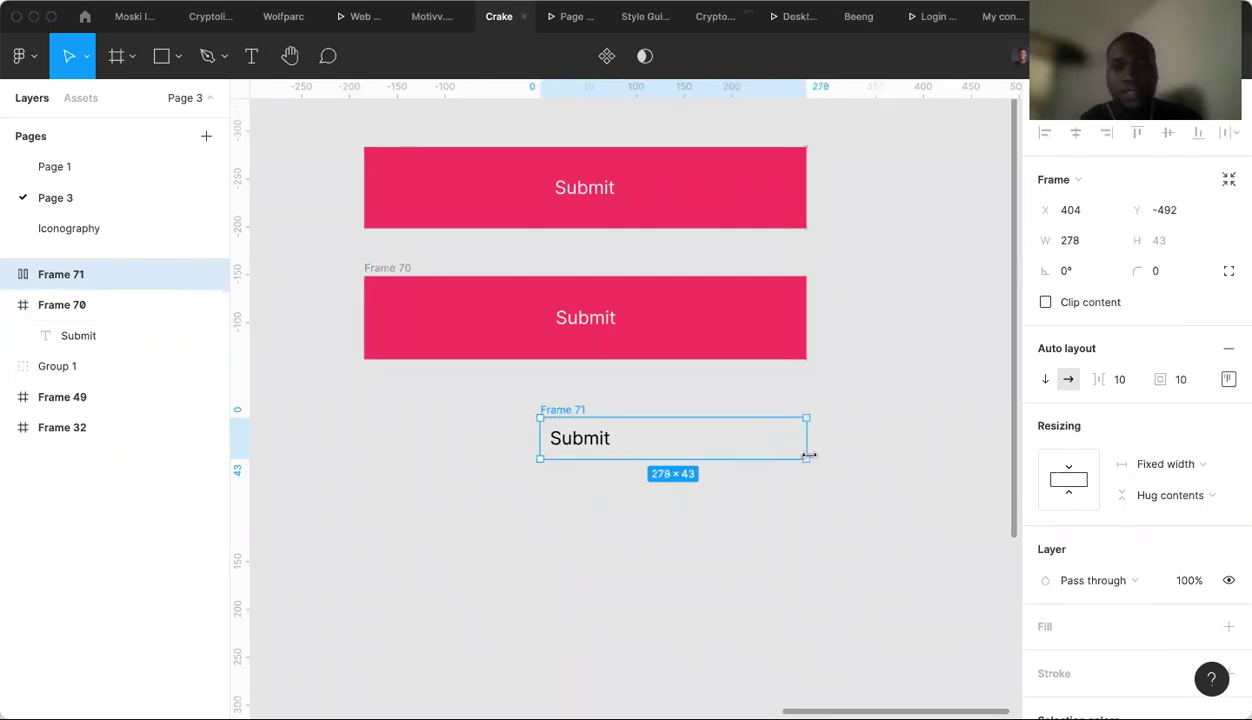
pyautogui.moveTo(541, 440); pyautogui.dragTo(365, 428)
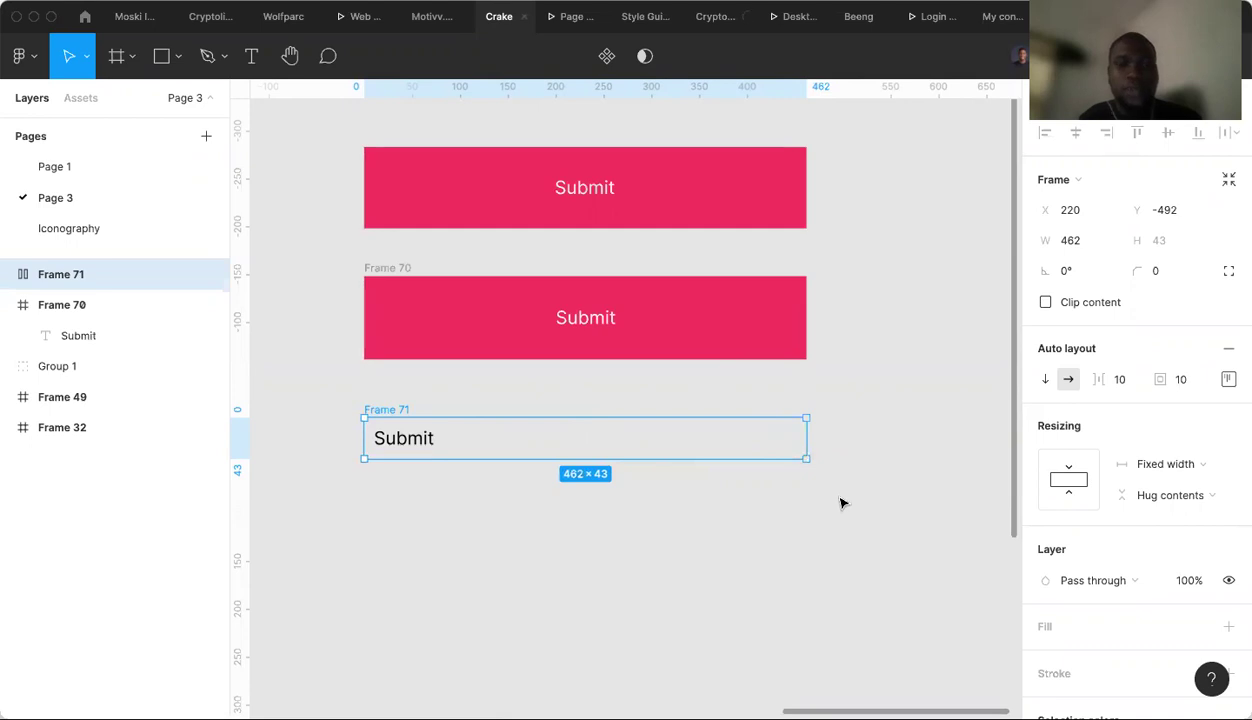
pyautogui.press('super+z')
pyautogui.press('super+z')
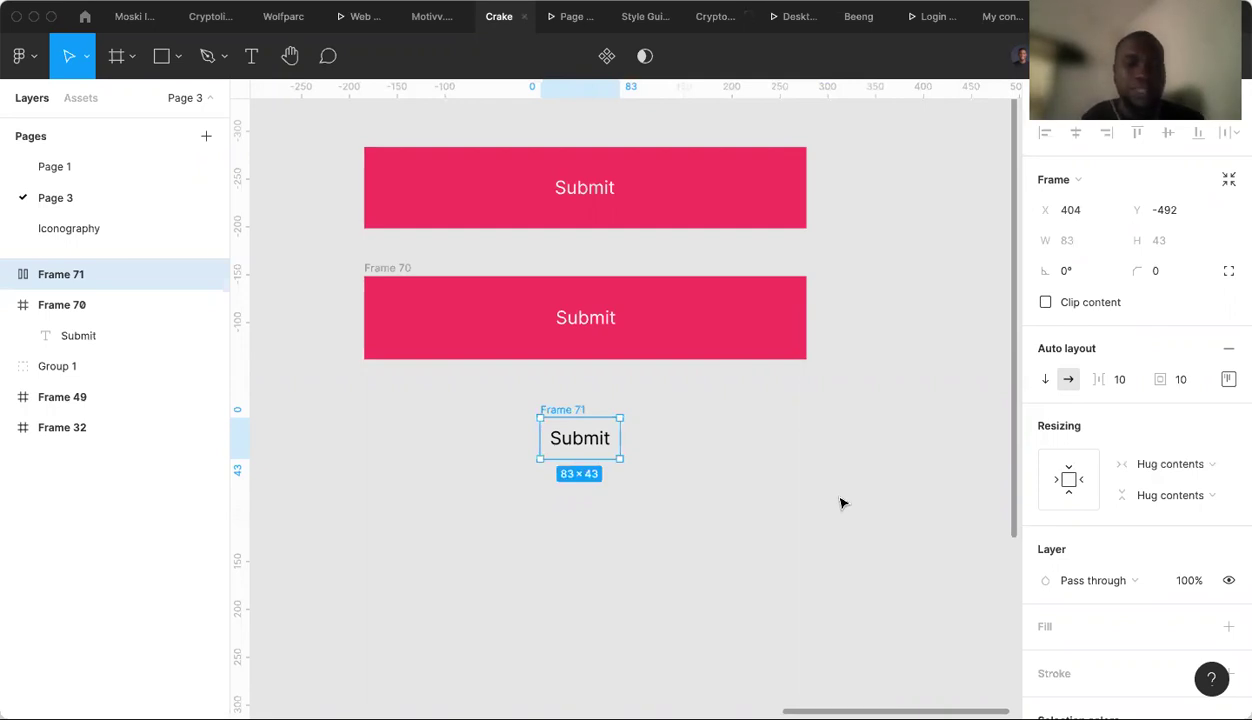
# Compare the properties of Frame 70 and the auto layout Frame 71, and delete the grouped Submit button above them.
pyautogui.click(650, 203)
pyautogui.press('Escape')
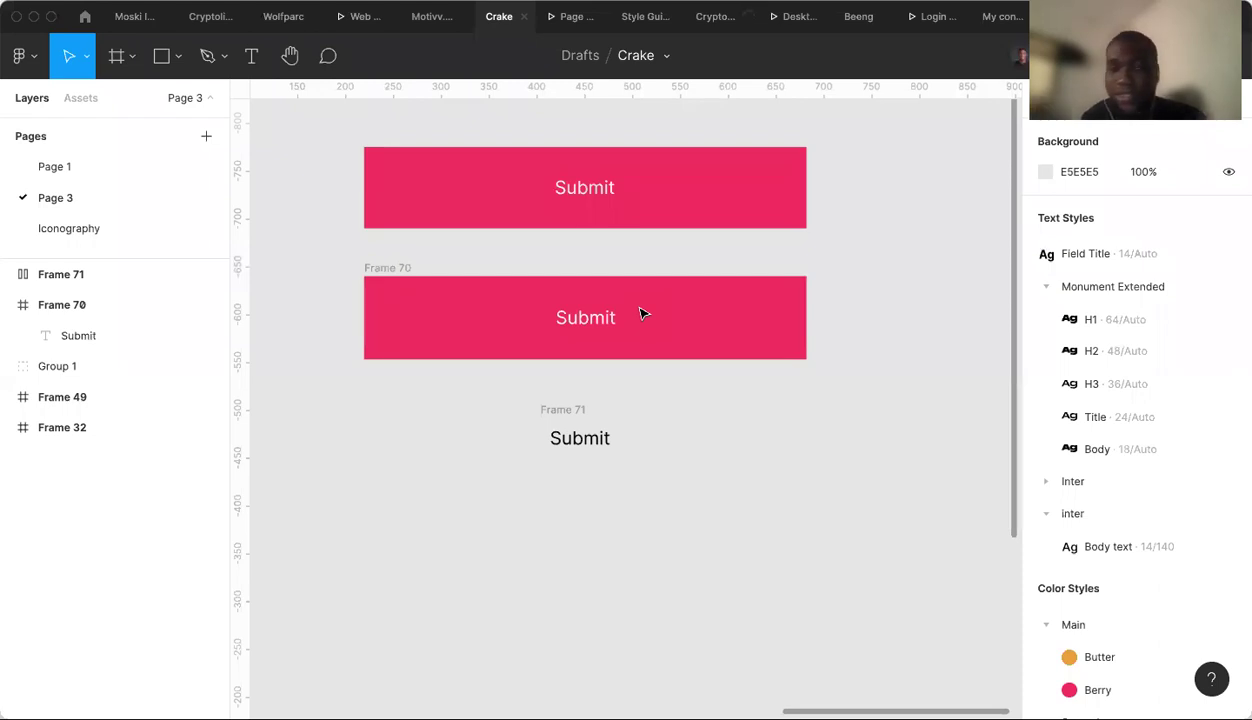
pyautogui.click(390, 270)
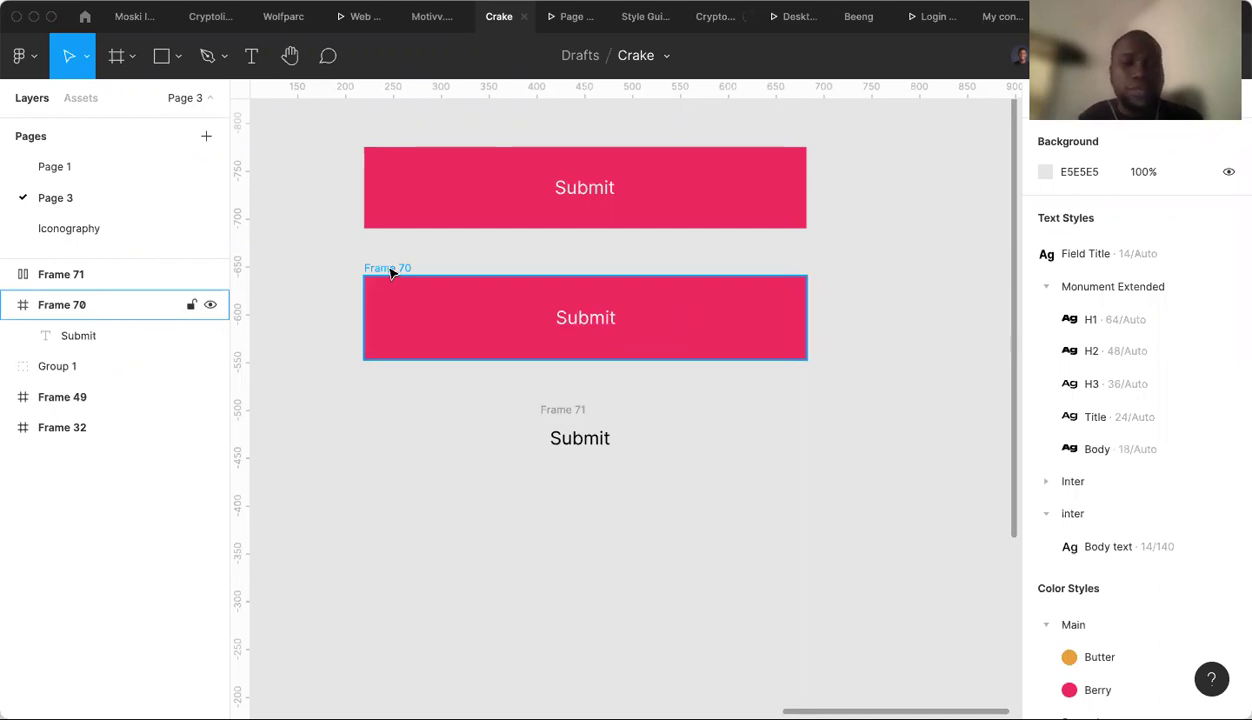
pyautogui.click(447, 318)
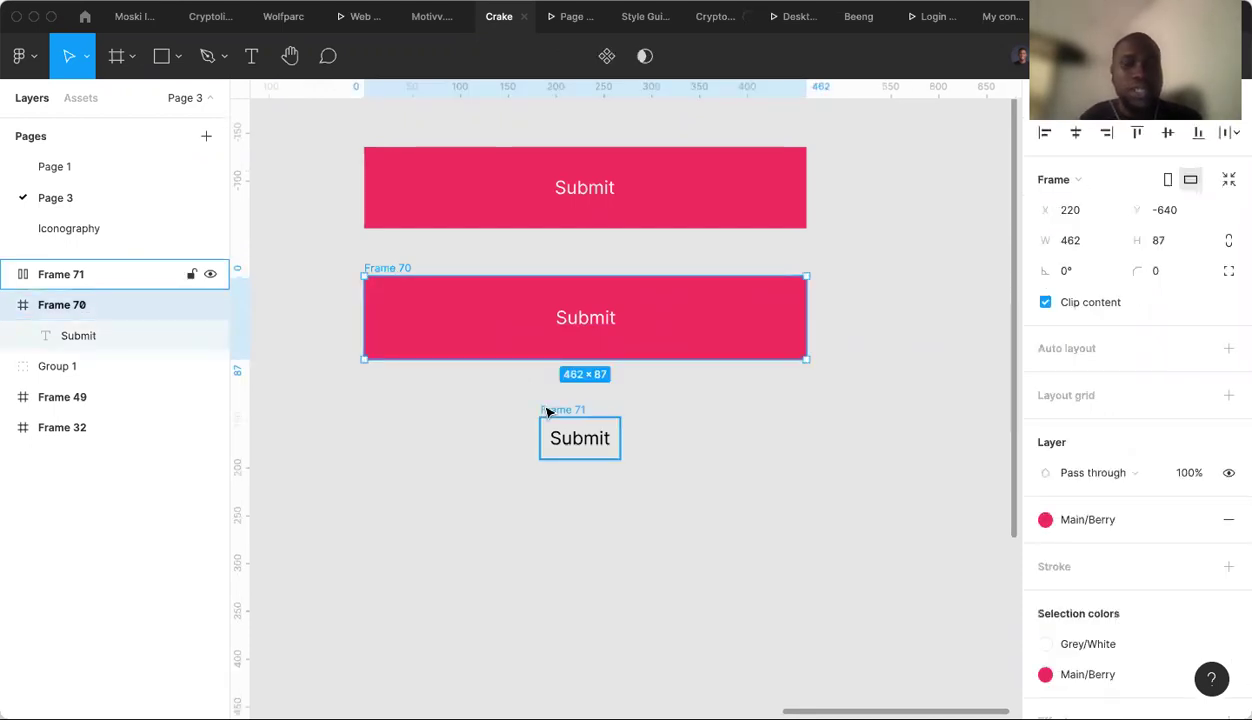
pyautogui.click(548, 412)
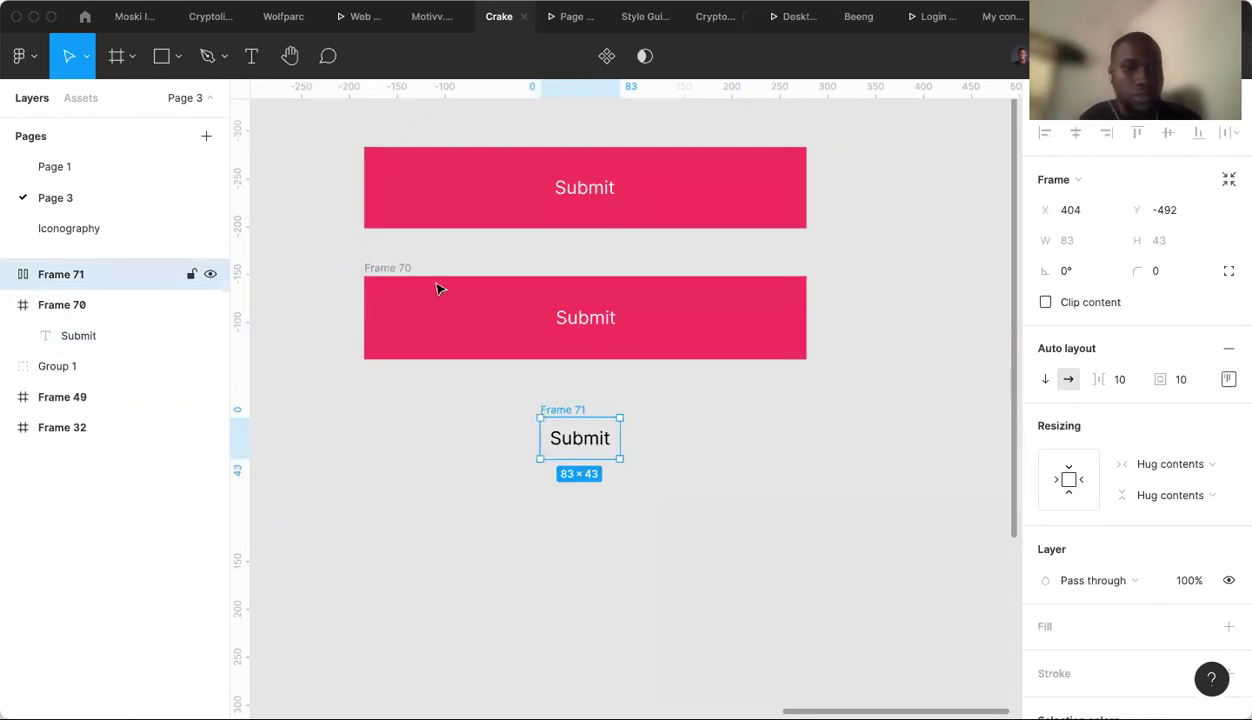
pyautogui.click(390, 270)
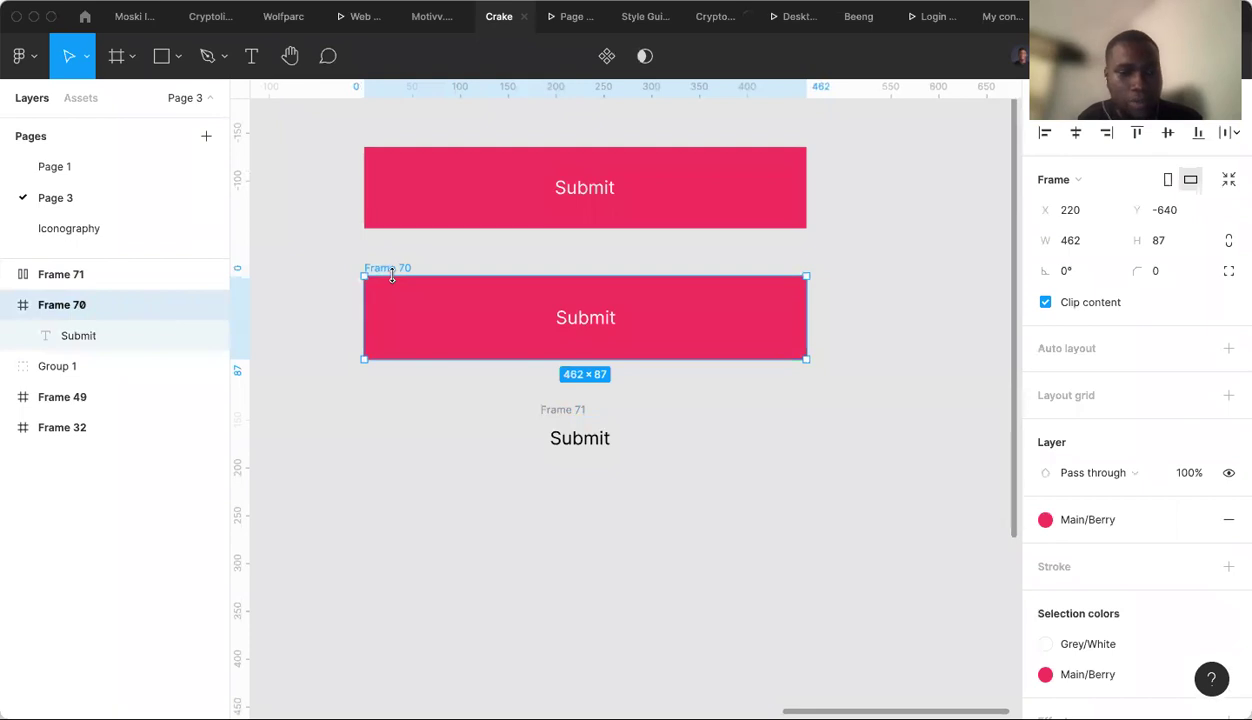
pyautogui.click(471, 211)
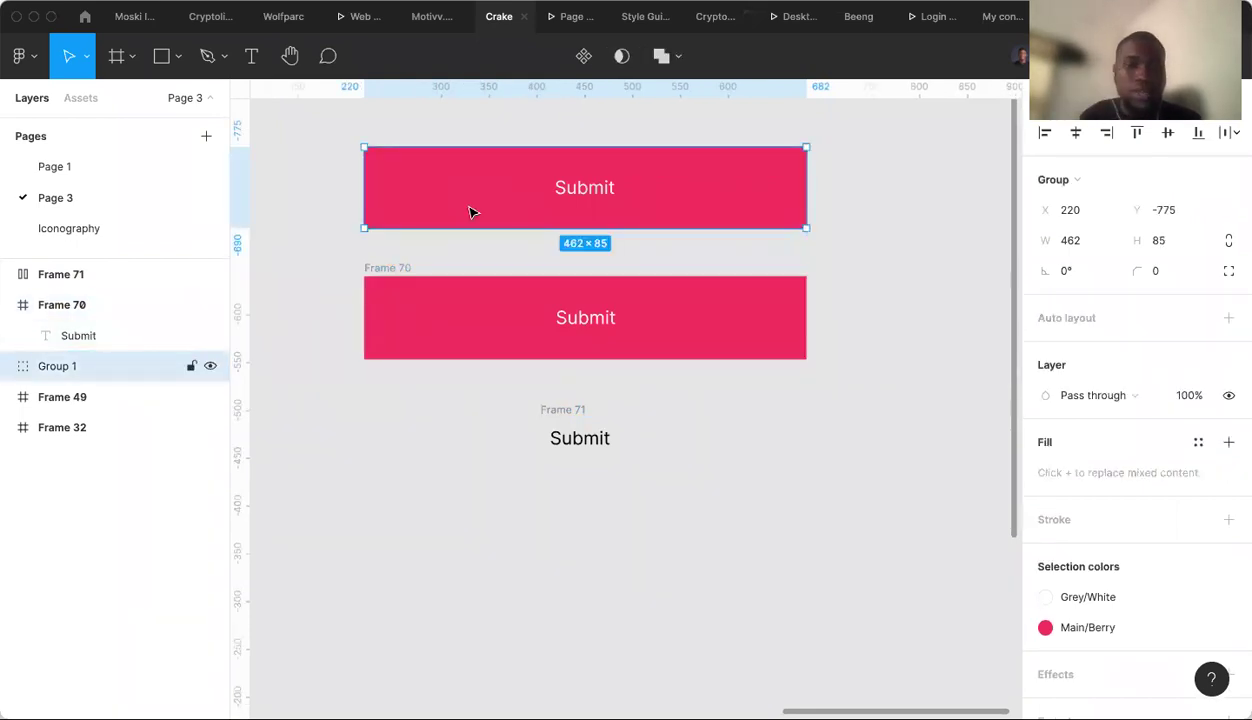
pyautogui.press('Delete')
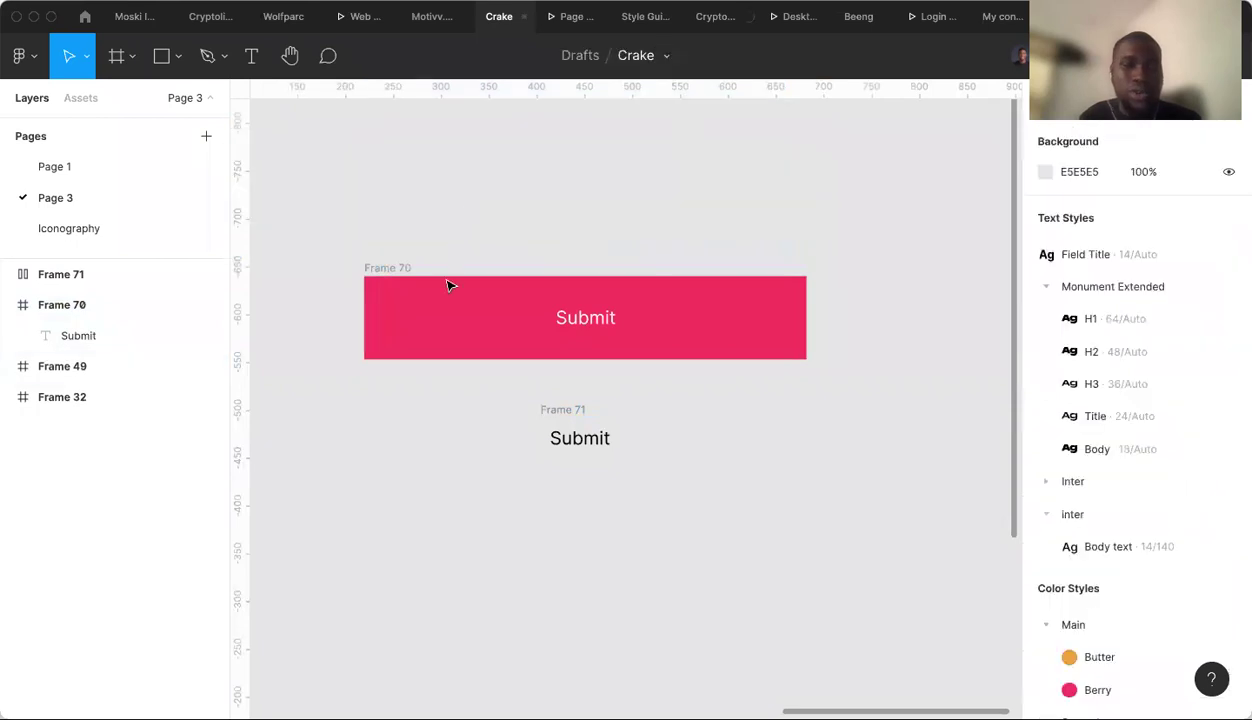
# Draw an upright rectangle about 29 × 93 above Frame 70 and duplicate it beside itself with a gap of 16.
pyautogui.click(388, 274)
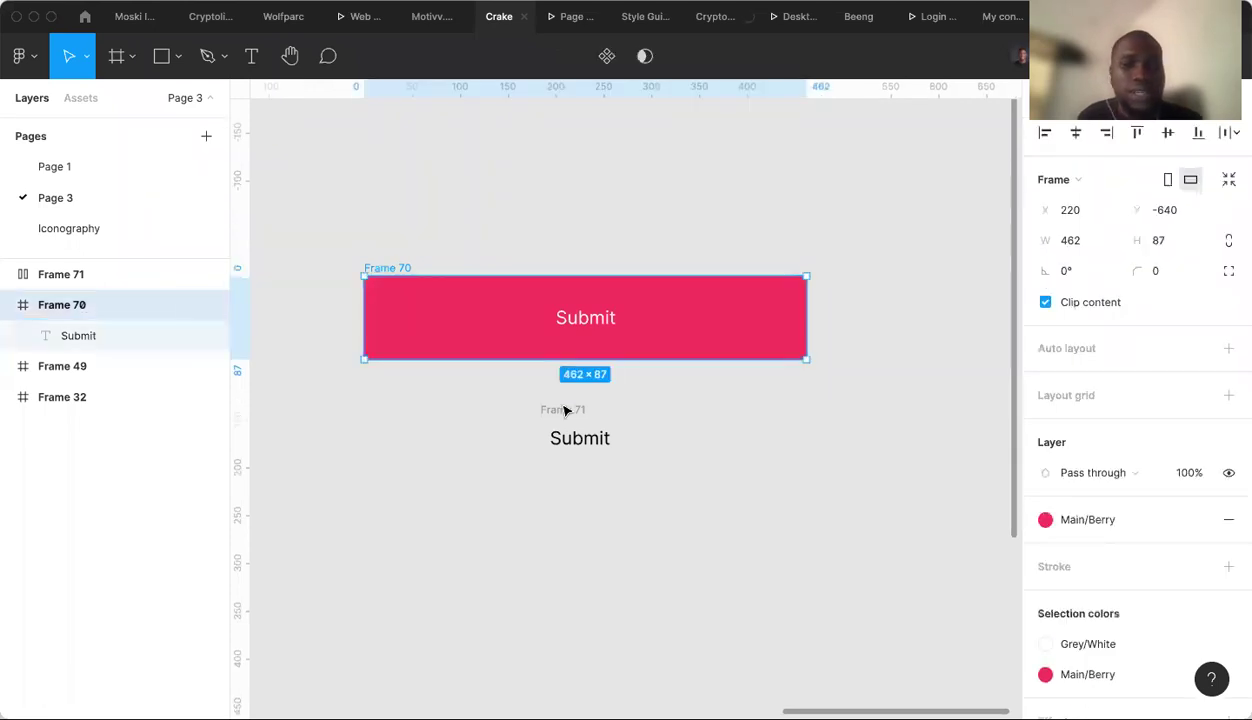
pyautogui.click(23, 283)
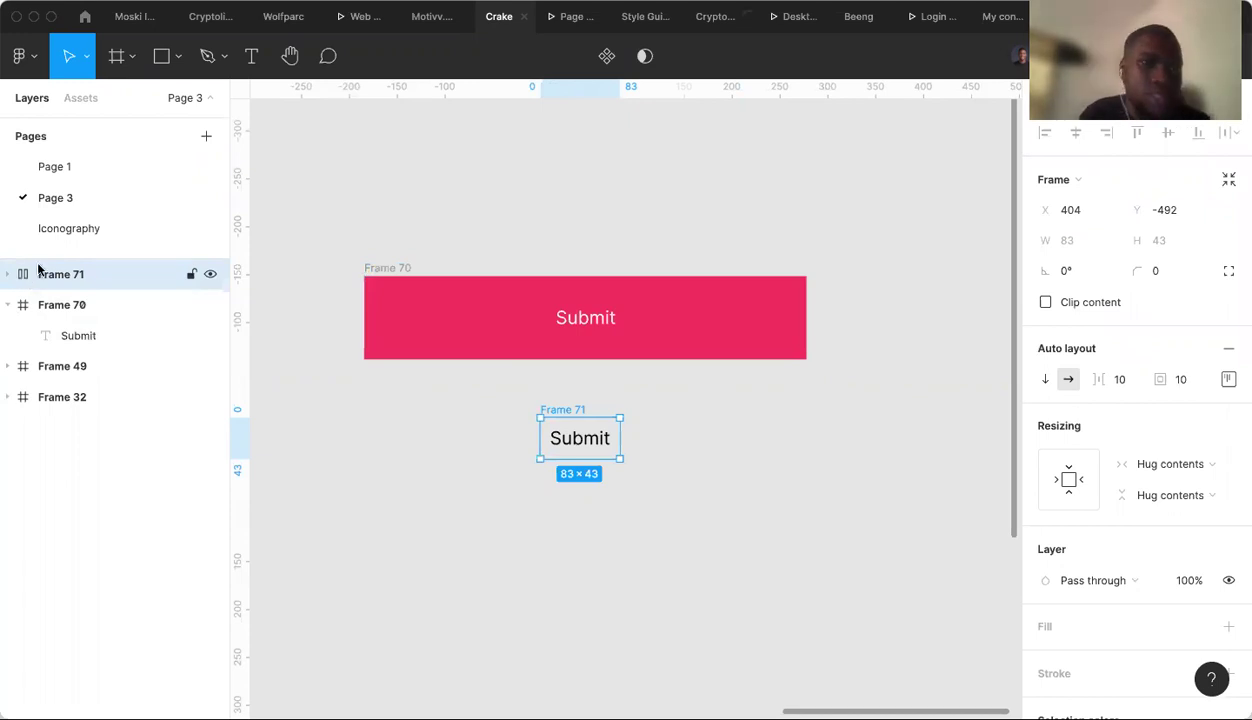
pyautogui.click(181, 65)
pyautogui.click(184, 104)
pyautogui.moveTo(379, 152)
pyautogui.mouseDown()
pyautogui.moveTo(394, 242)
pyautogui.moveTo(408, 240)
pyautogui.mouseUp()
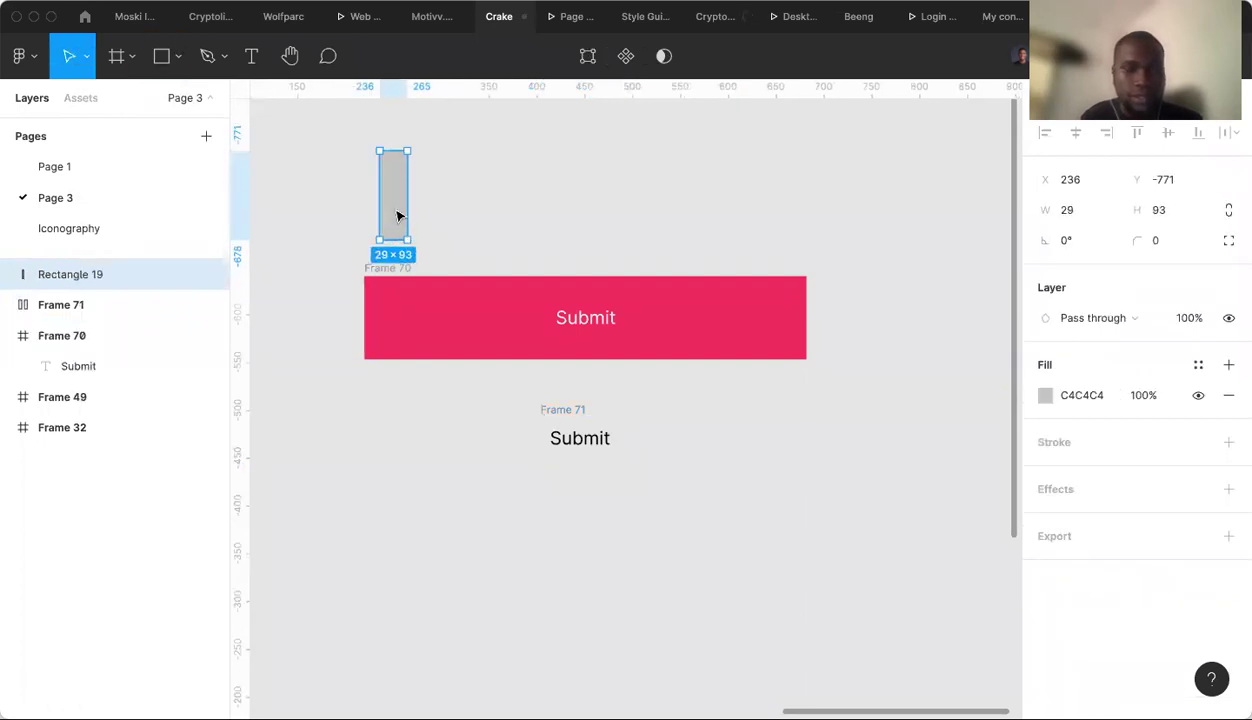
pyautogui.press('super+d')
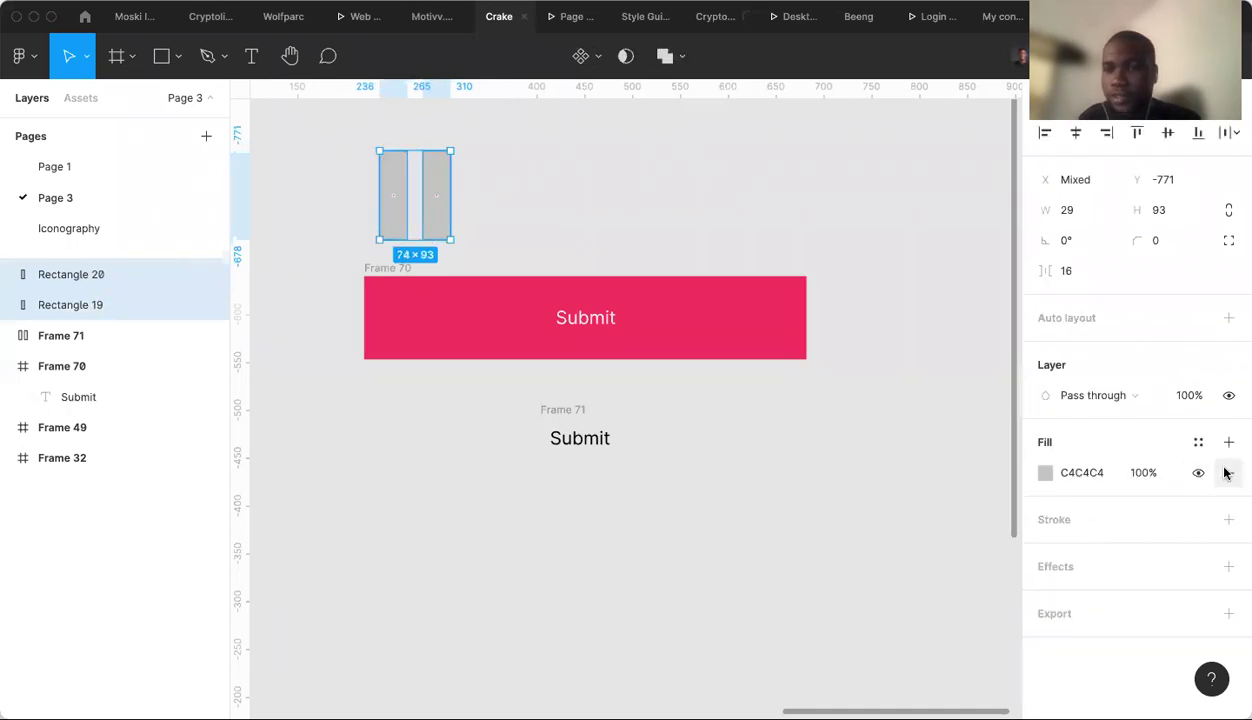
# Remove the fill from both upright rectangles and give them a black inside stroke of 6.
pyautogui.click(1228, 472)
pyautogui.click(1228, 489)
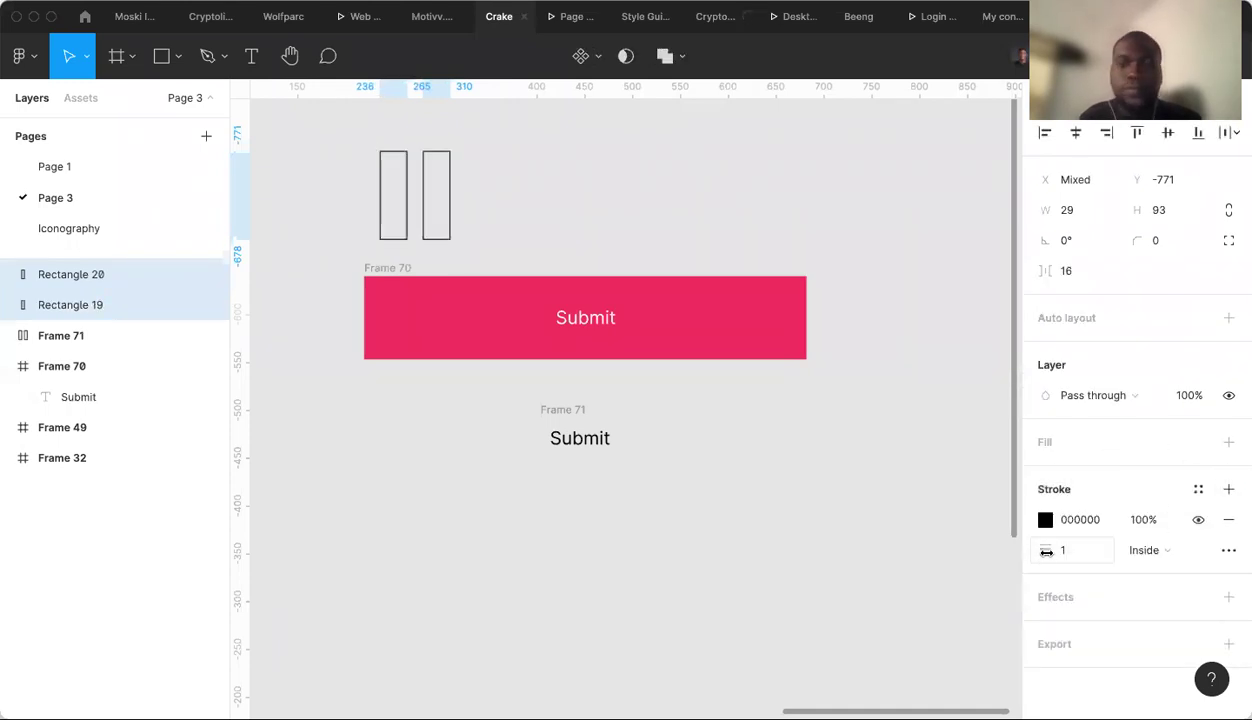
pyautogui.moveTo(1047, 551); pyautogui.dragTo(1066, 550)
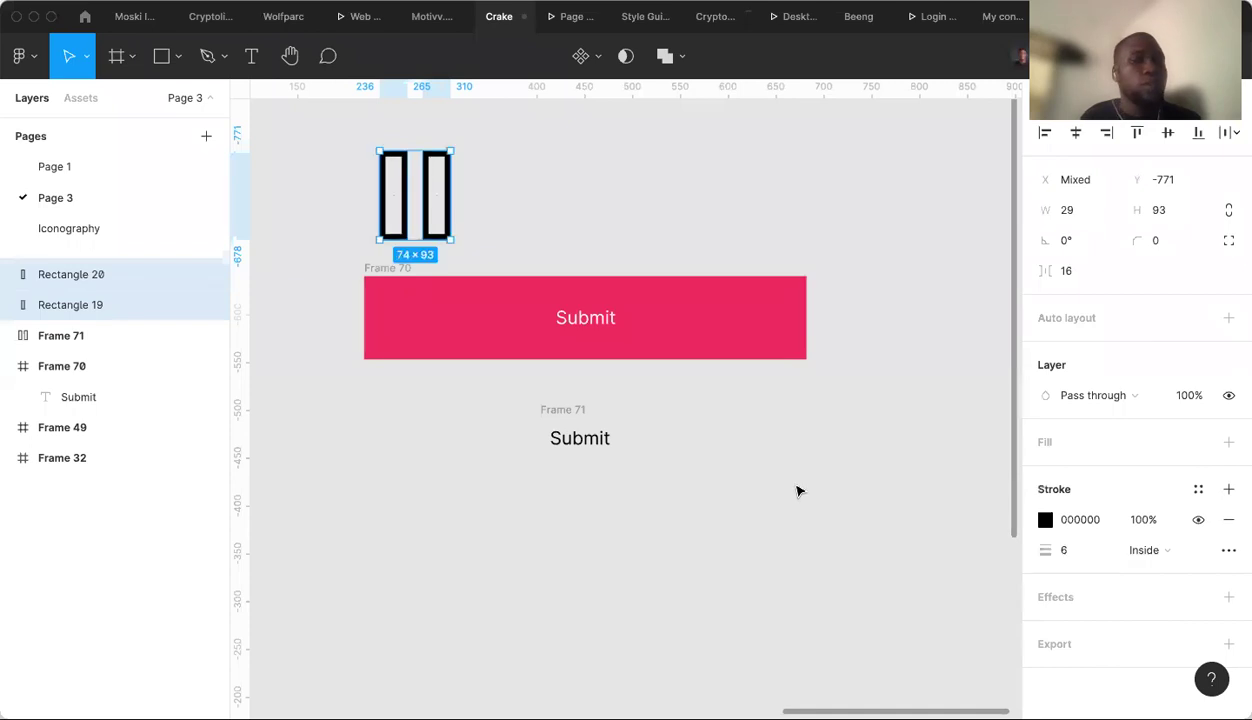
pyautogui.press('Escape')
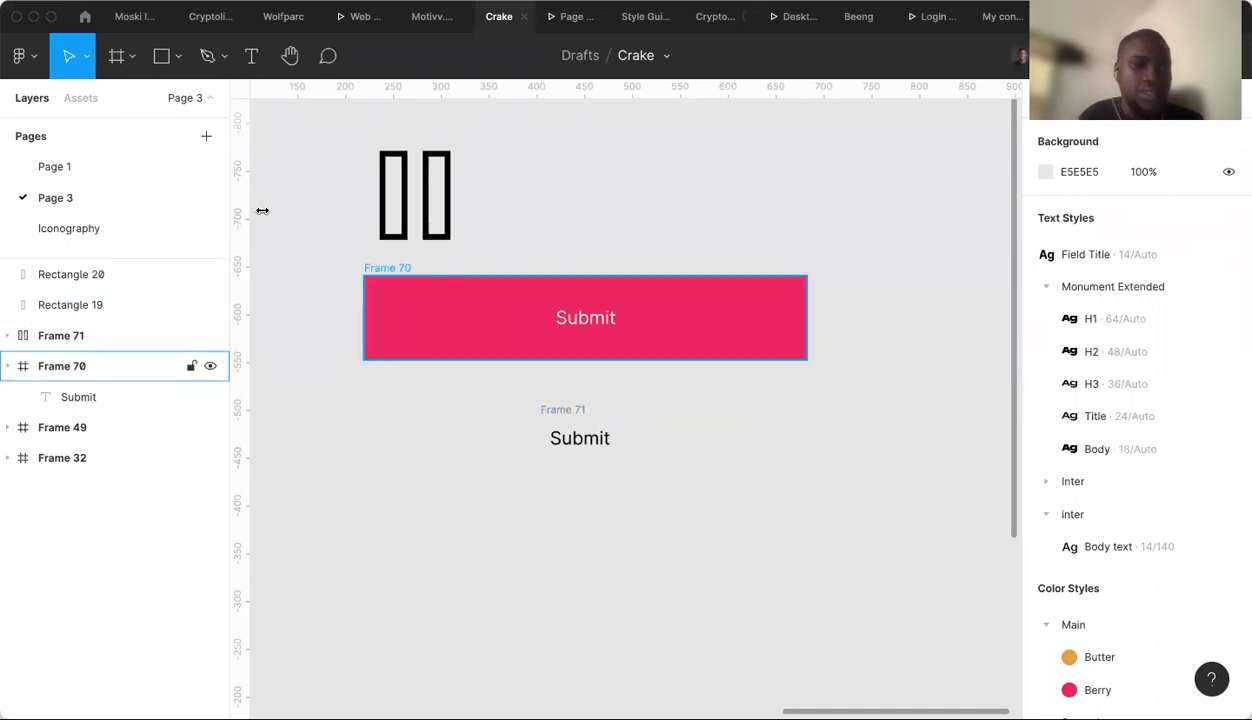
pyautogui.click(116, 56)
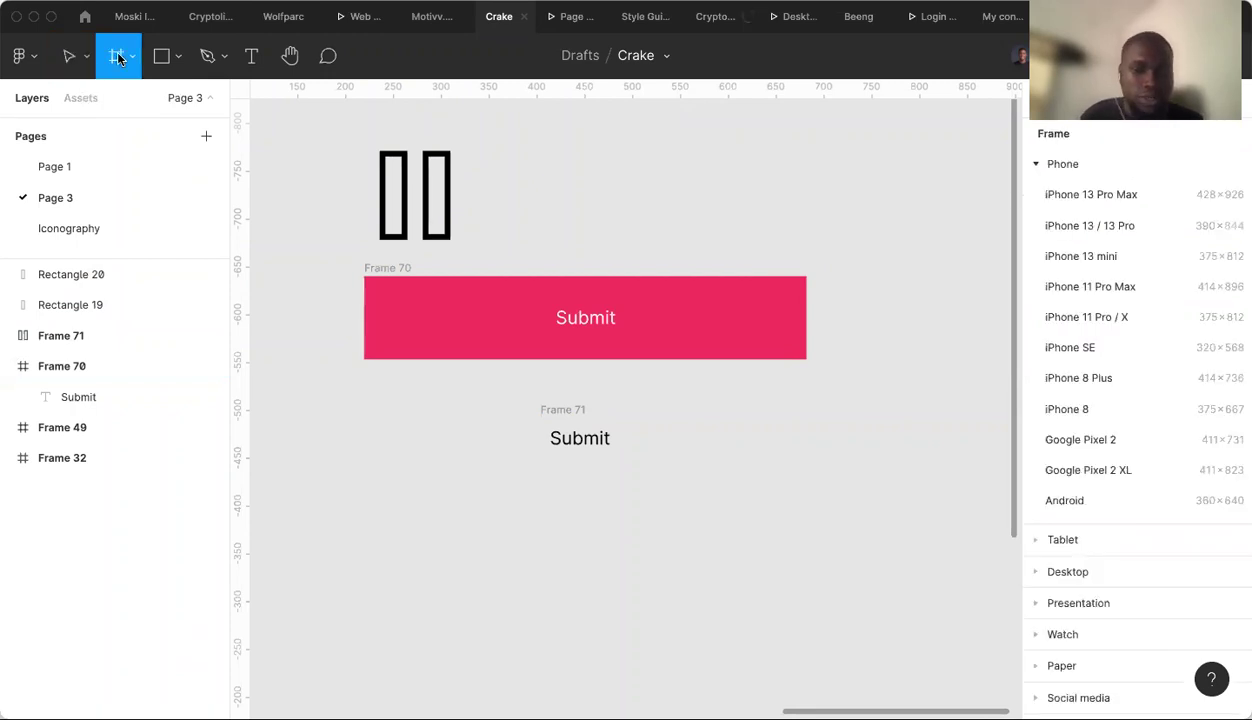
pyautogui.scroll(-2, 1085, 489)
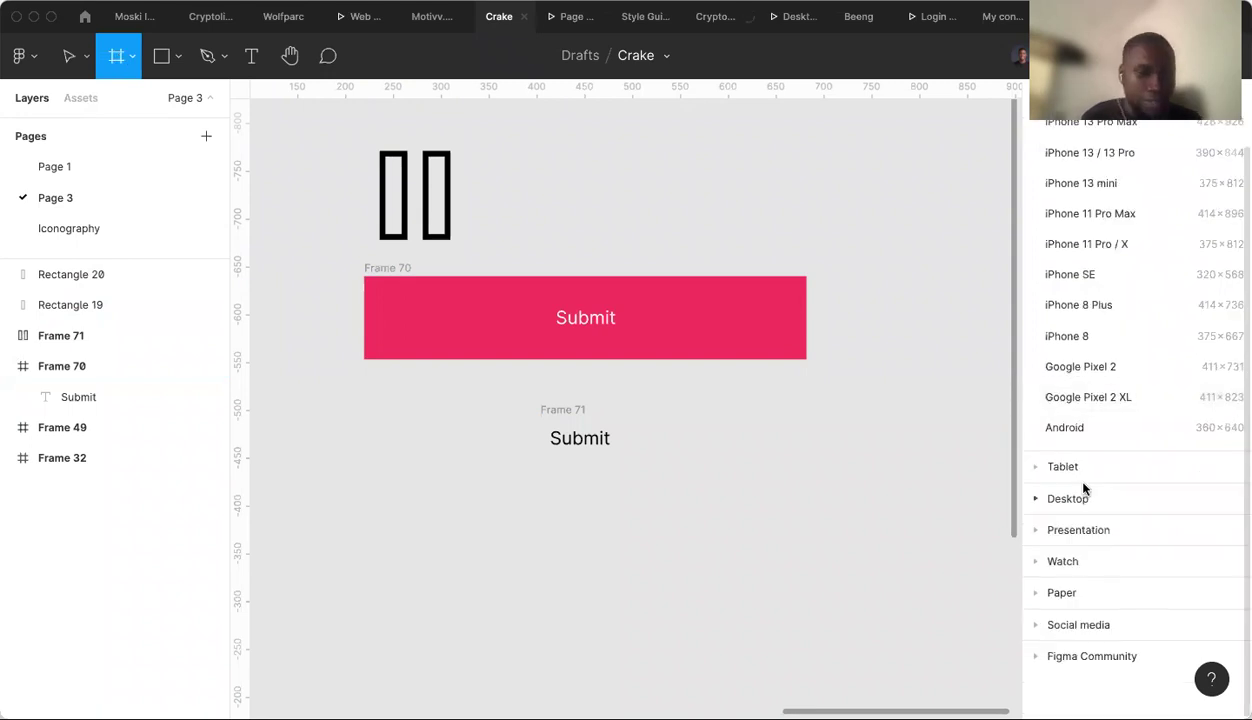
pyautogui.click(69, 62)
# Draw a thin upright bar about 6 × 93 beside the two outlined rectangles and place a duplicate to its right.
pyautogui.click(178, 60)
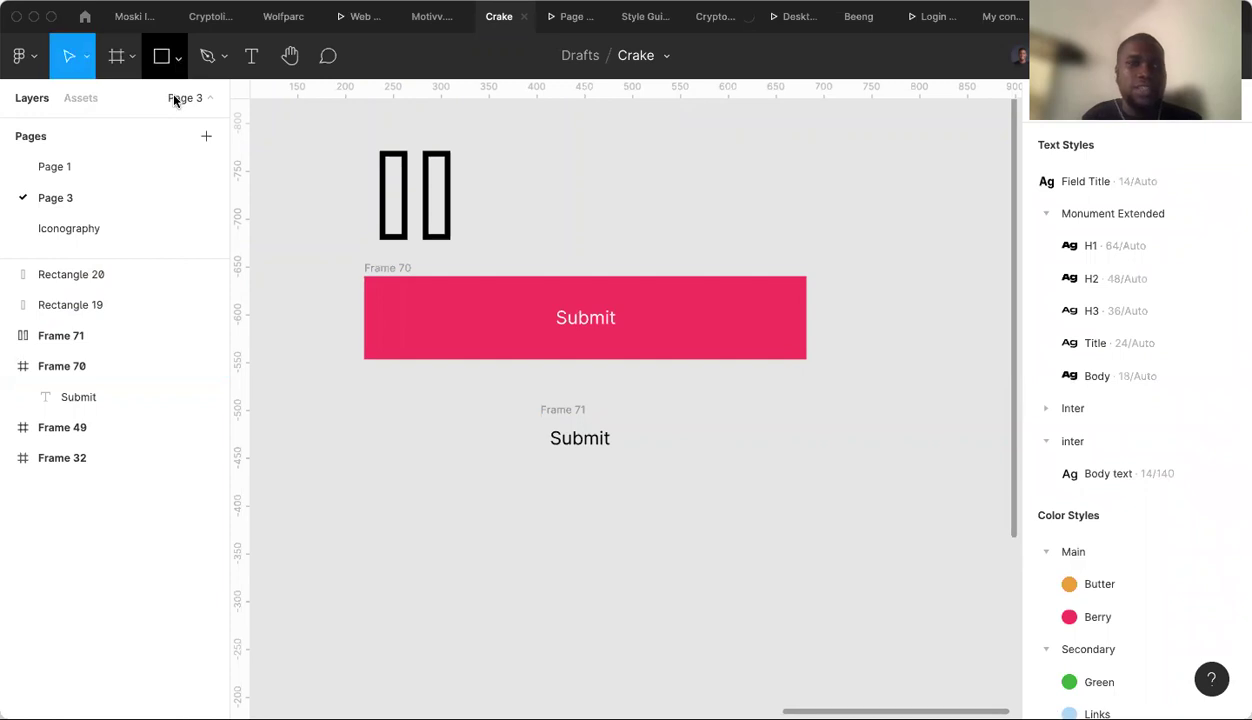
pyautogui.press('r')
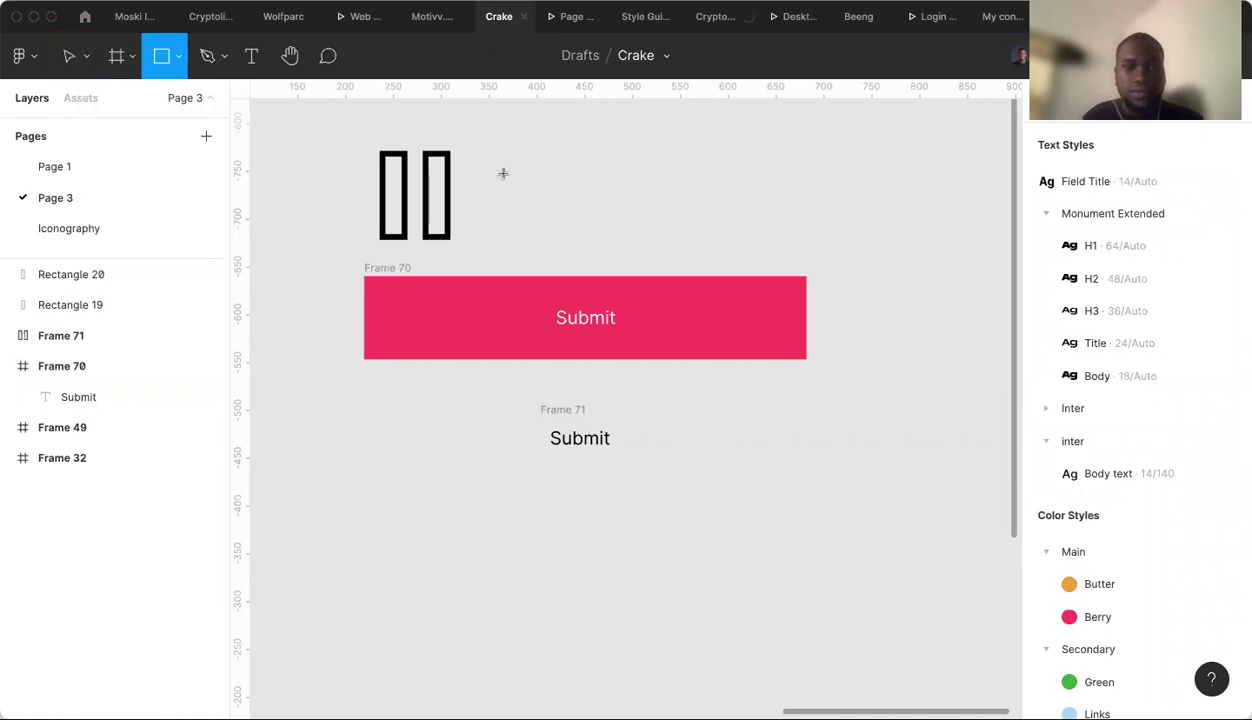
pyautogui.moveTo(504, 150)
pyautogui.mouseDown()
pyautogui.moveTo(505, 240)
pyautogui.moveTo(545, 232)
pyautogui.mouseUp()
pyautogui.press('v')
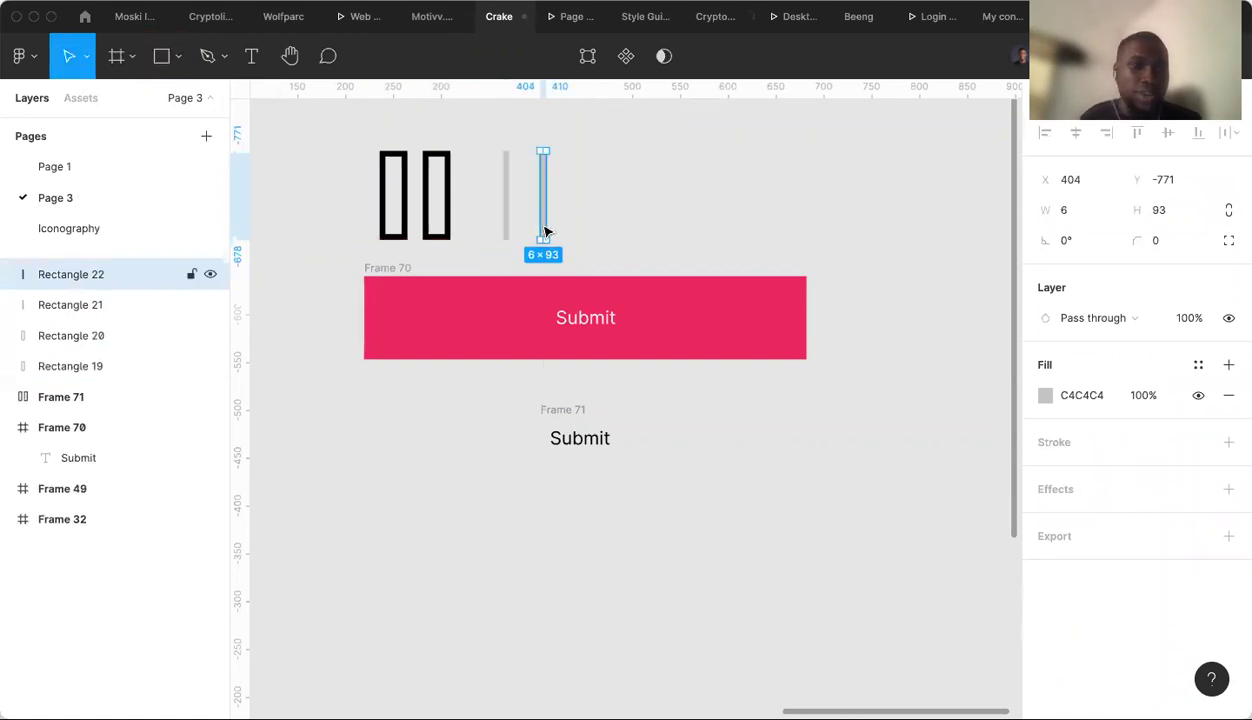
# Duplicate the two thin upright bars and rotate the duplicates by 90°.
pyautogui.keyDown('shift'); pyautogui.click(108, 306); pyautogui.keyUp('shift')
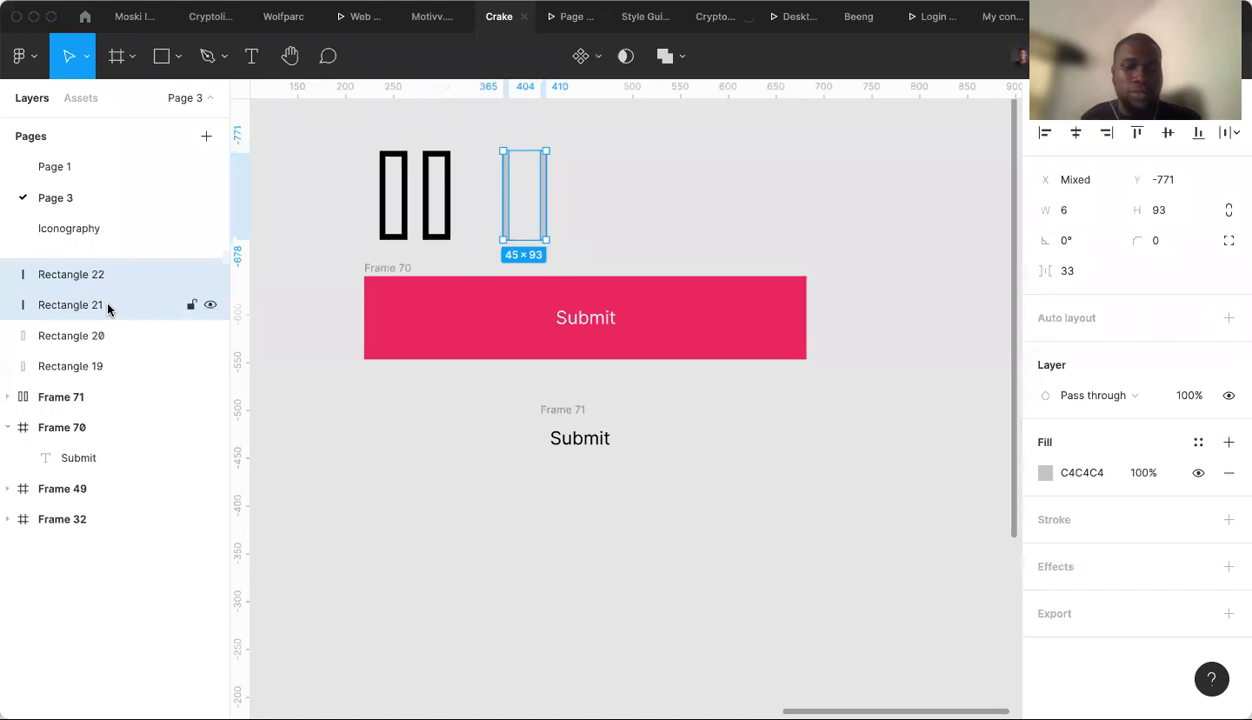
pyautogui.press('super+d')
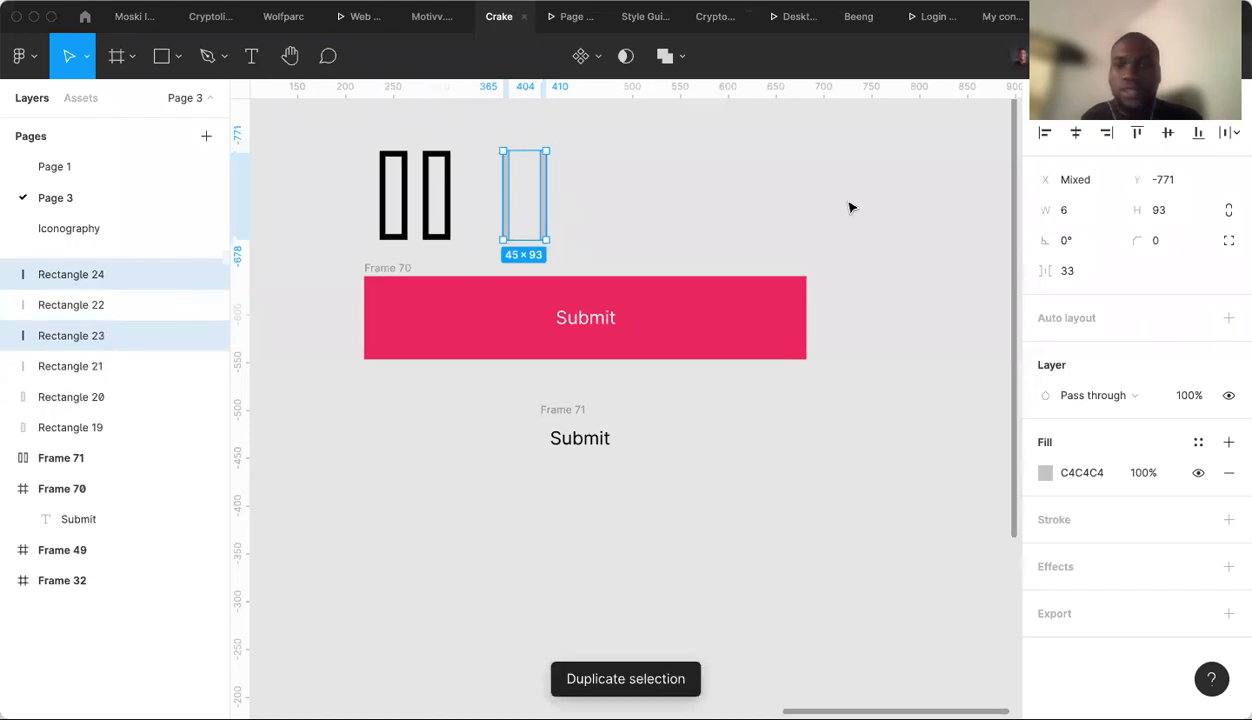
pyautogui.click(1066, 241)
pyautogui.write('90')
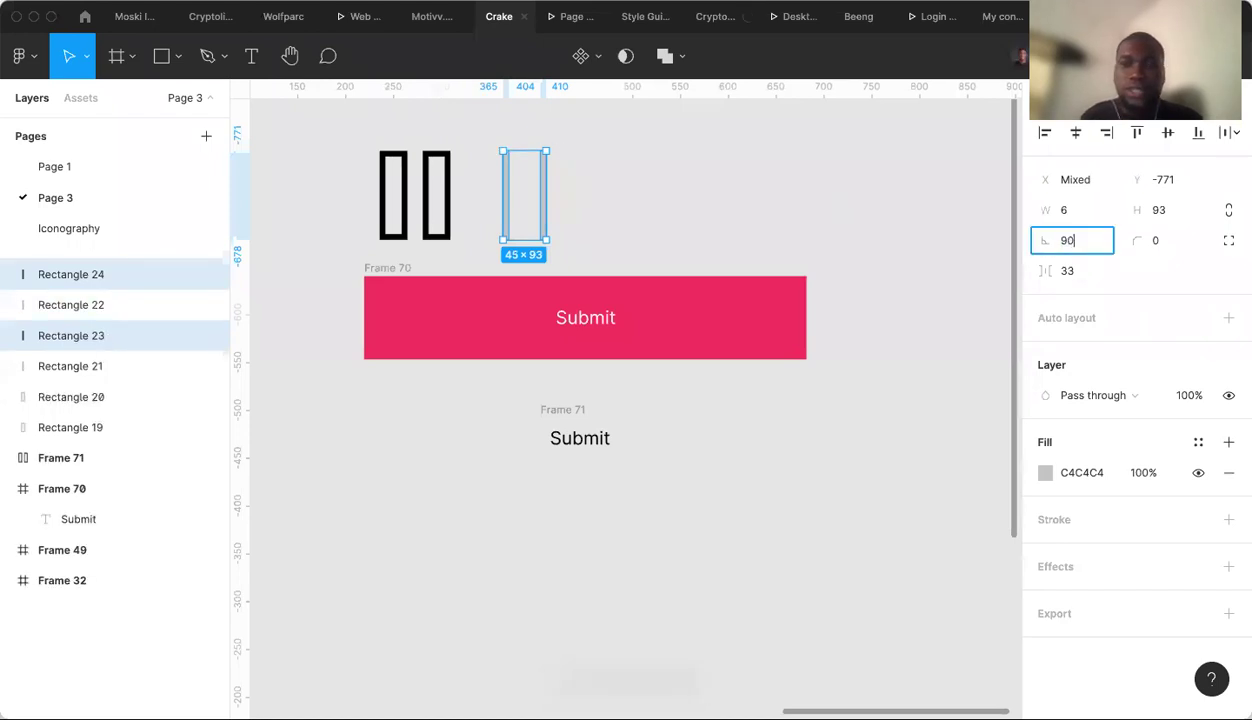
pyautogui.press('Return')
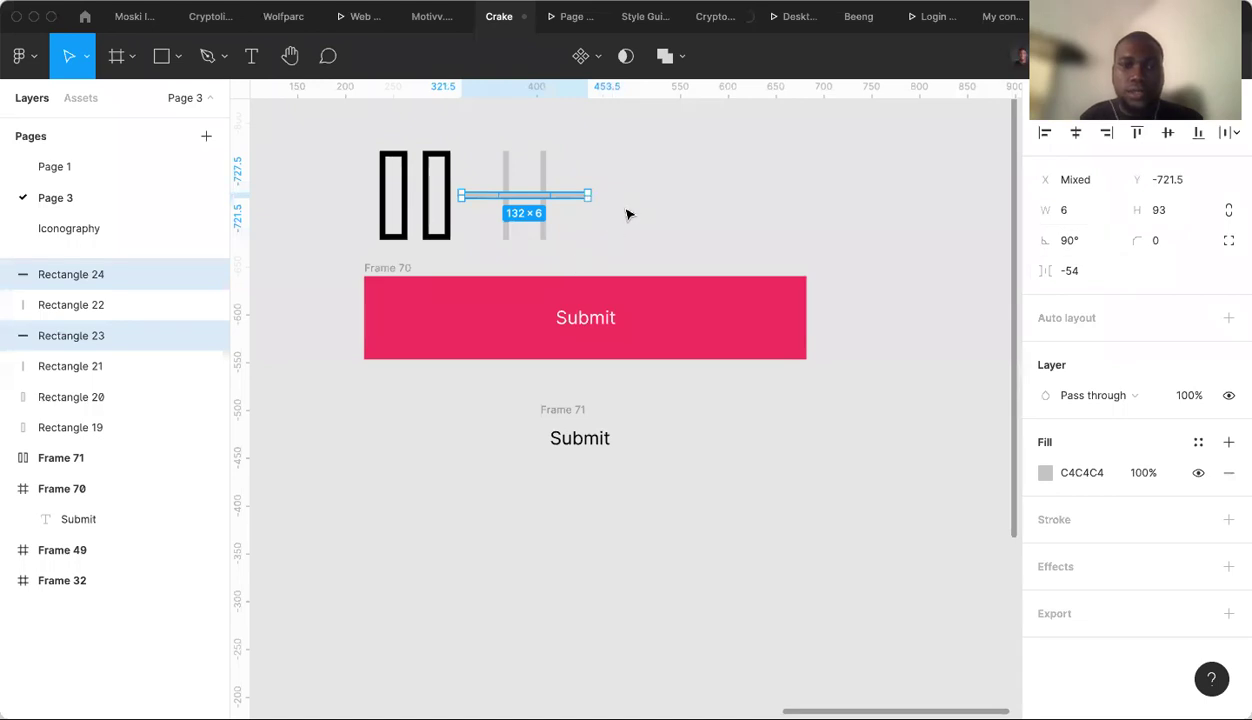
# Move the two horizontal bars apart and centre them across the upright bars to form a hash sign.
pyautogui.click(629, 212)
pyautogui.moveTo(553, 208)
pyautogui.mouseDown()
pyautogui.moveTo(540, 225)
pyautogui.moveTo(553, 221)
pyautogui.mouseUp()
pyautogui.click(542, 203)
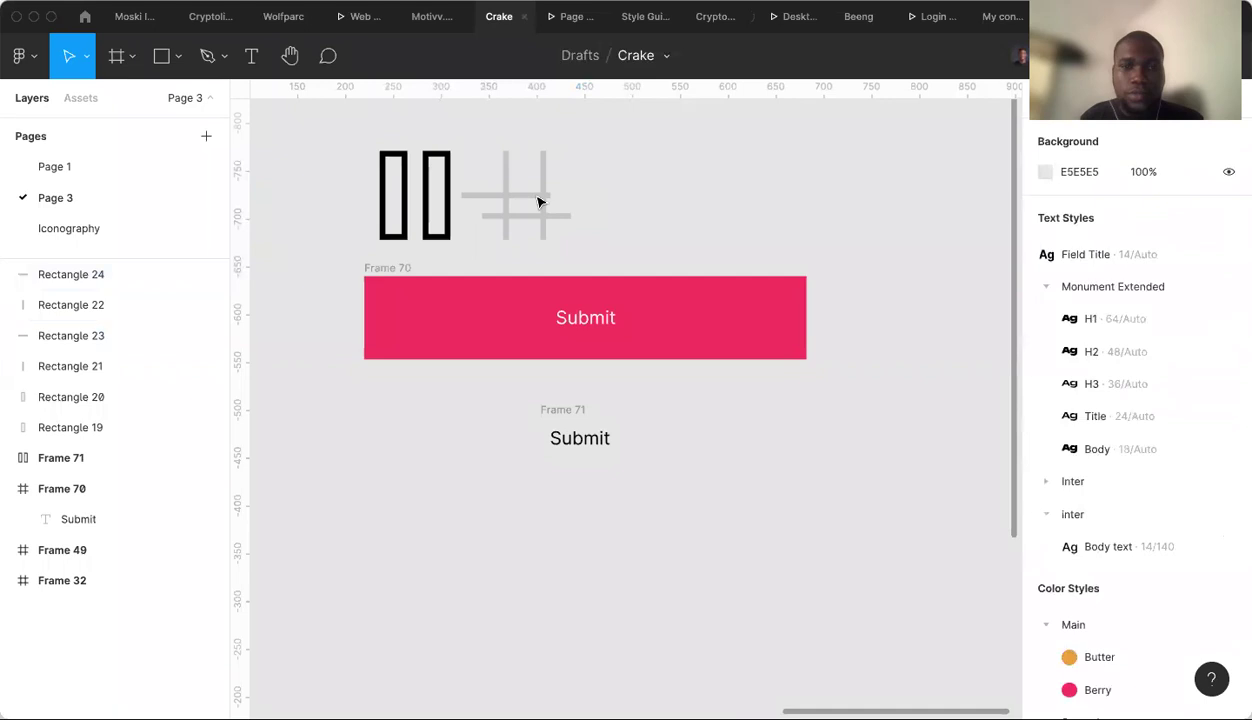
pyautogui.moveTo(558, 188); pyautogui.dragTo(579, 177)
pyautogui.click(665, 238)
# Fill all four bars of the hash sign with black from the document colors.
pyautogui.moveTo(613, 243); pyautogui.dragTo(488, 164)
pyautogui.moveTo(583, 182); pyautogui.dragTo(1042, 179)
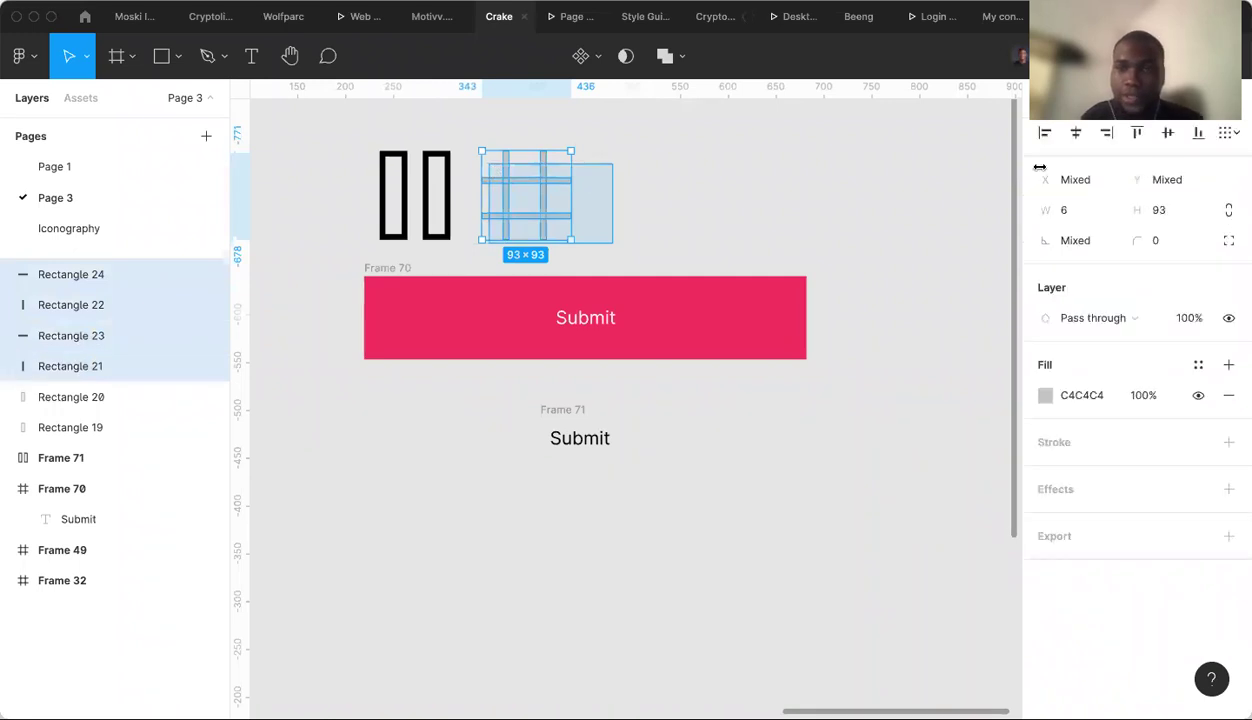
pyautogui.click(1044, 397)
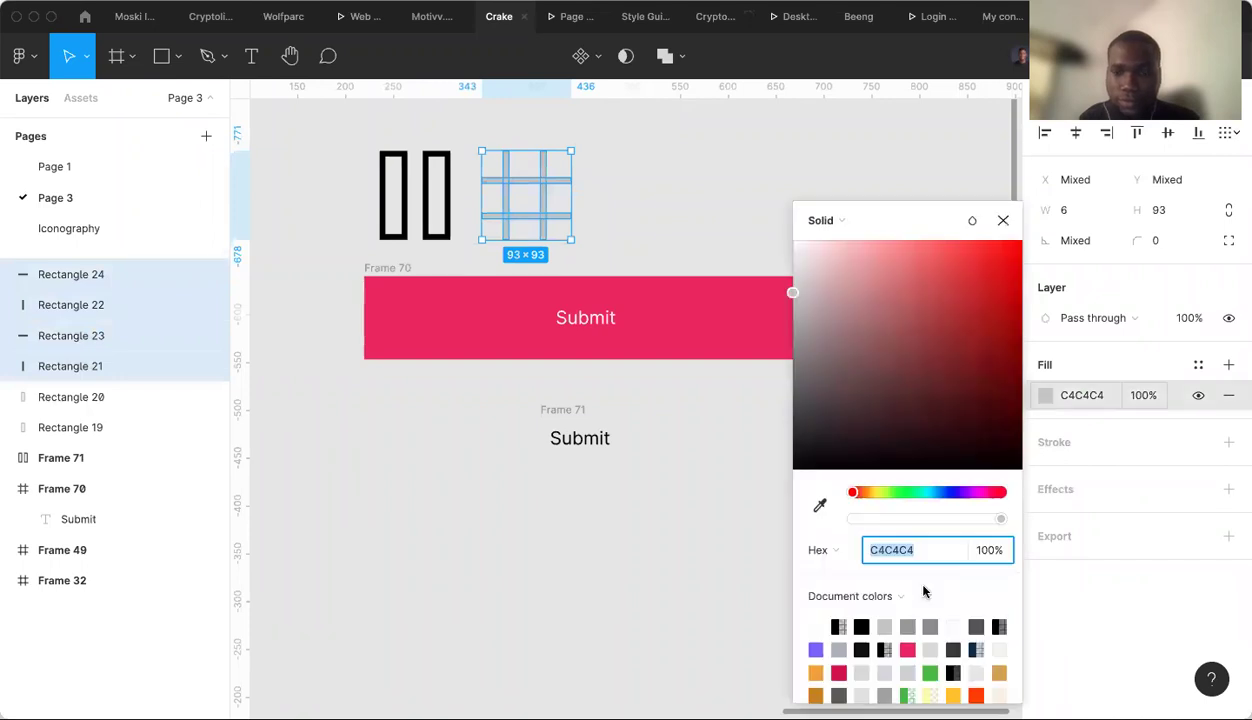
pyautogui.click(861, 626)
pyautogui.click(684, 232)
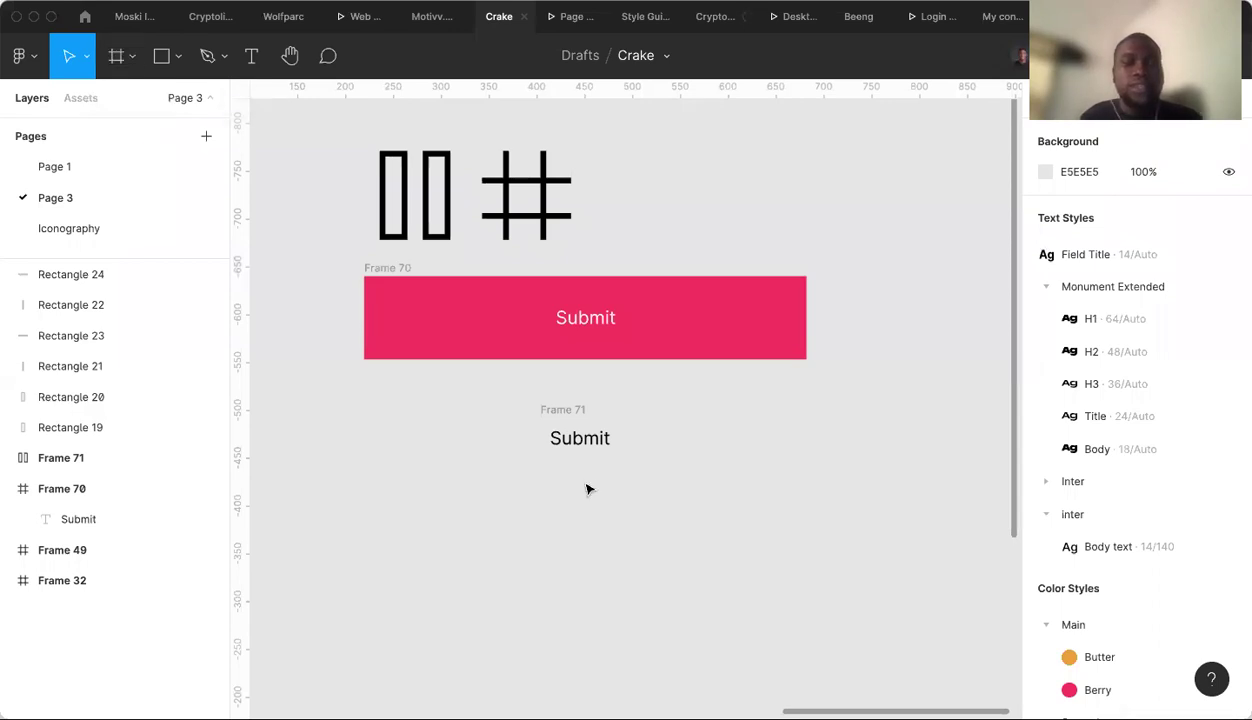
# Review the size and layout properties of Frame 70 against those of the auto layout Frame 71.
pyautogui.click(397, 269)
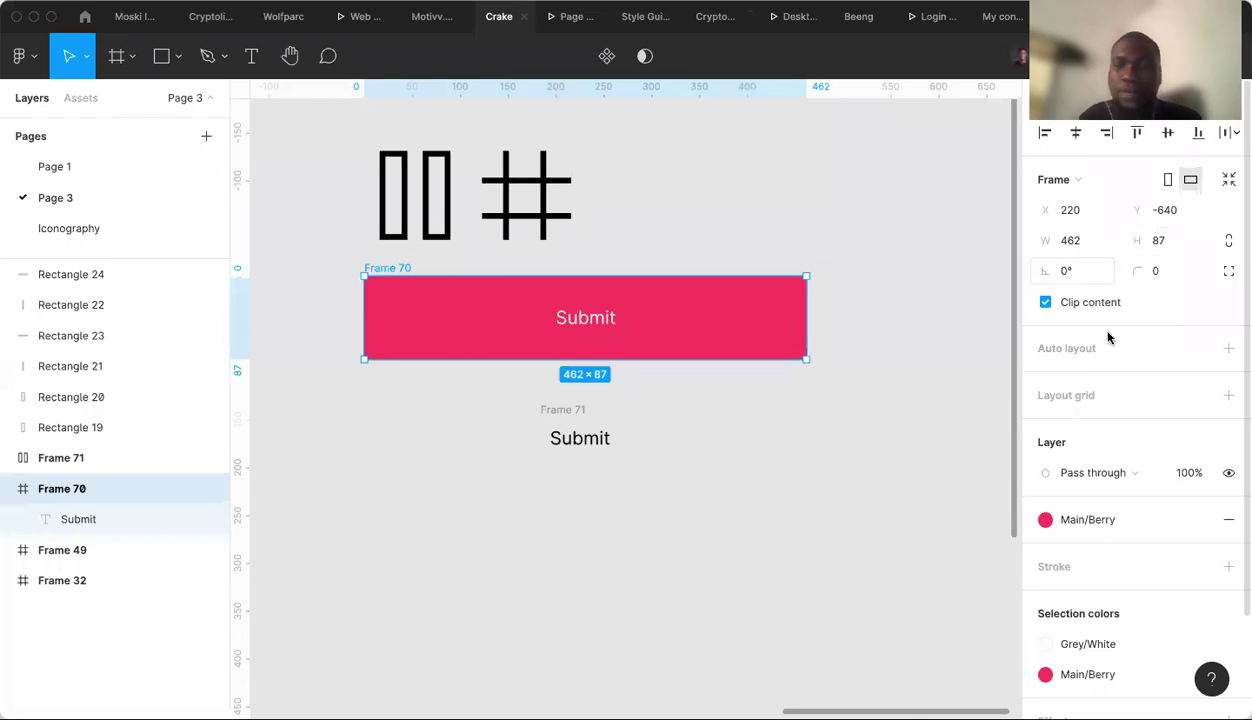
pyautogui.scroll(-2, 1110, 420)
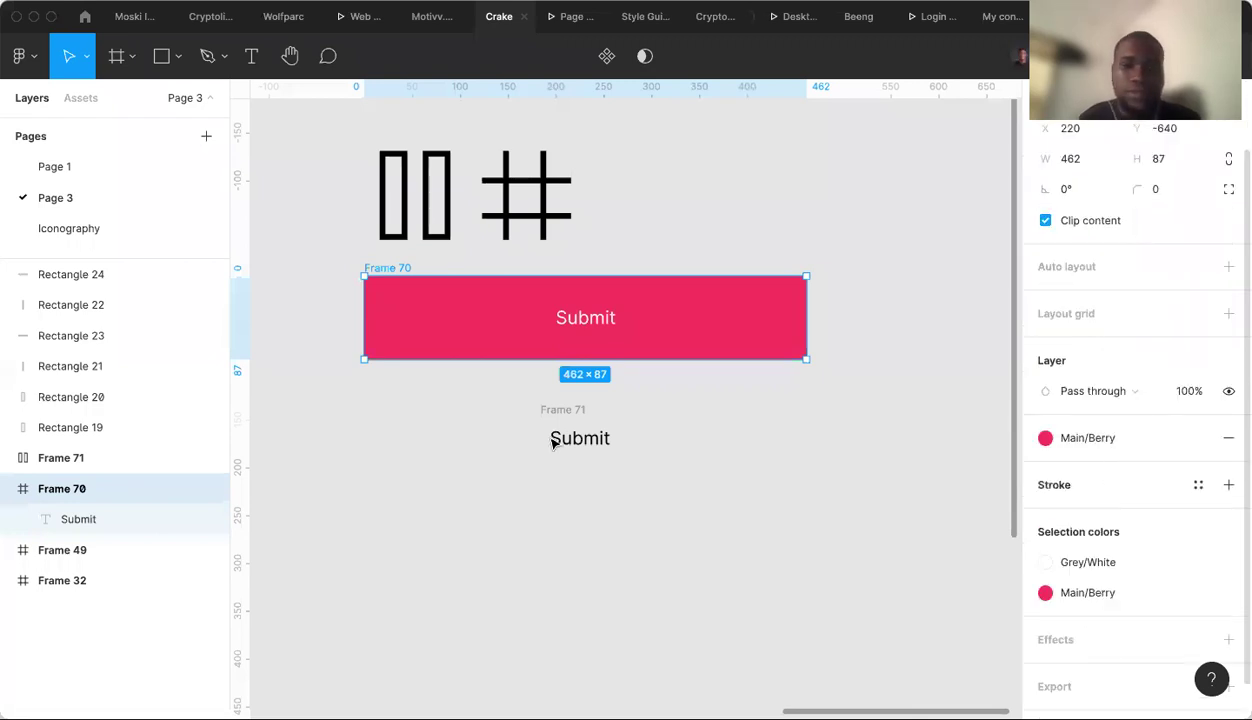
pyautogui.click(100, 466)
pyautogui.scroll(2, 1080, 305)
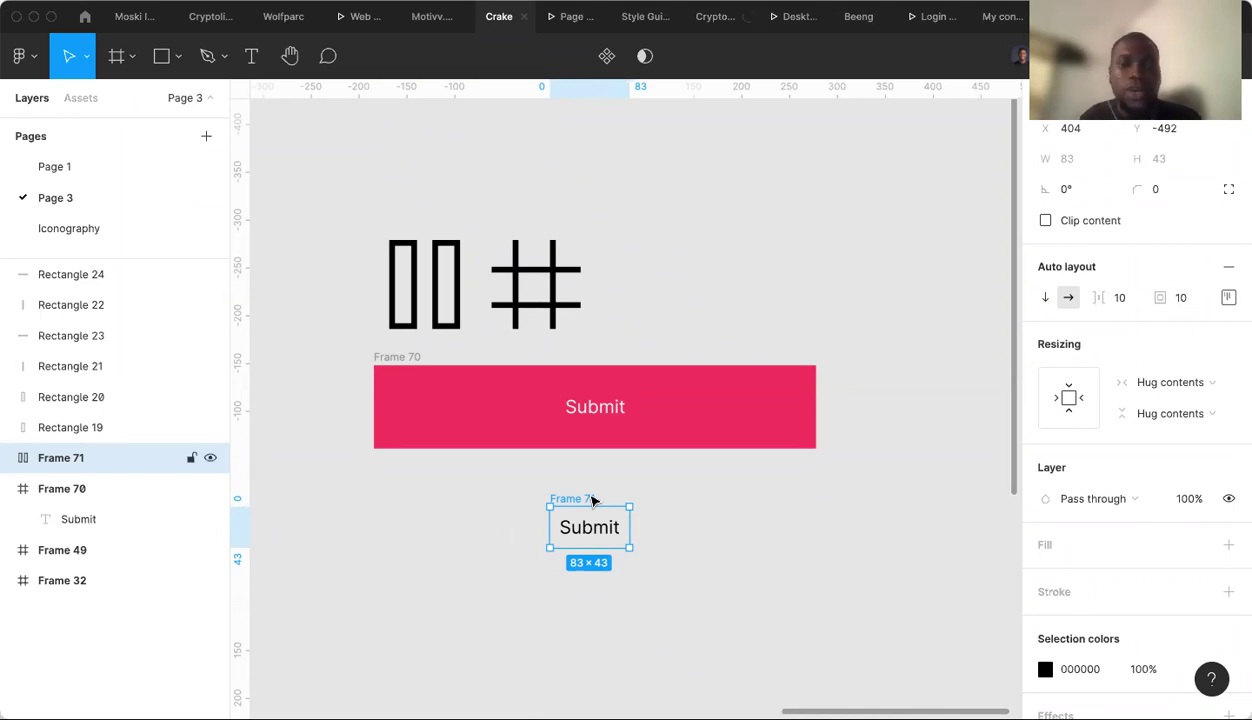
pyautogui.click(414, 361)
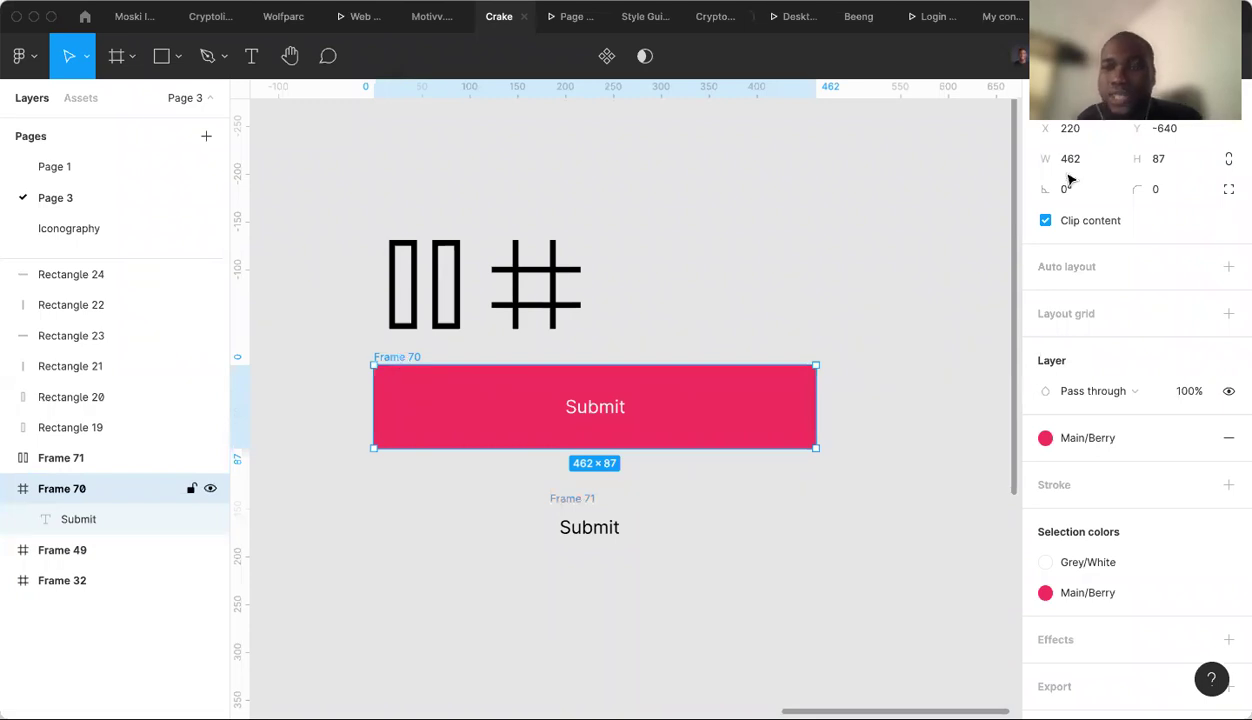
# Measure the distances between the Submit text and all edges of Frame 70.
pyautogui.click(597, 411)
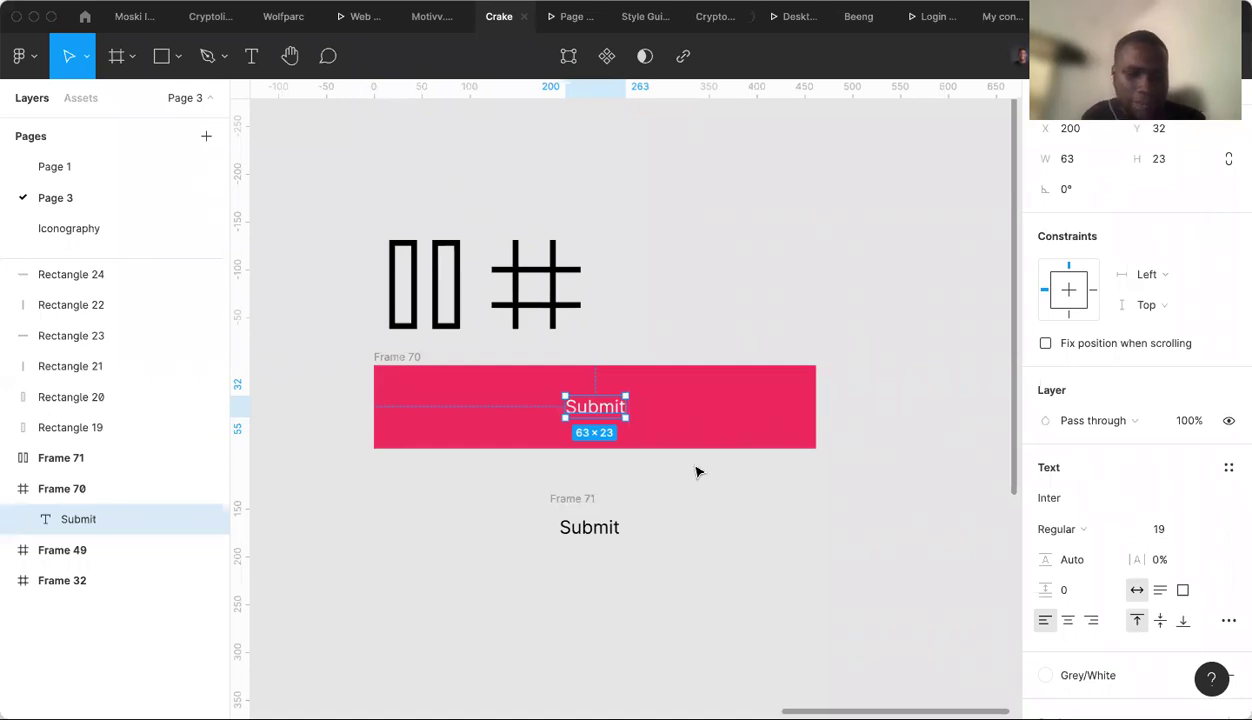
pyautogui.hscroll(-3, 698, 470)
pyautogui.scroll(-1, 698, 470)
pyautogui.hscroll(-3, 698, 461)
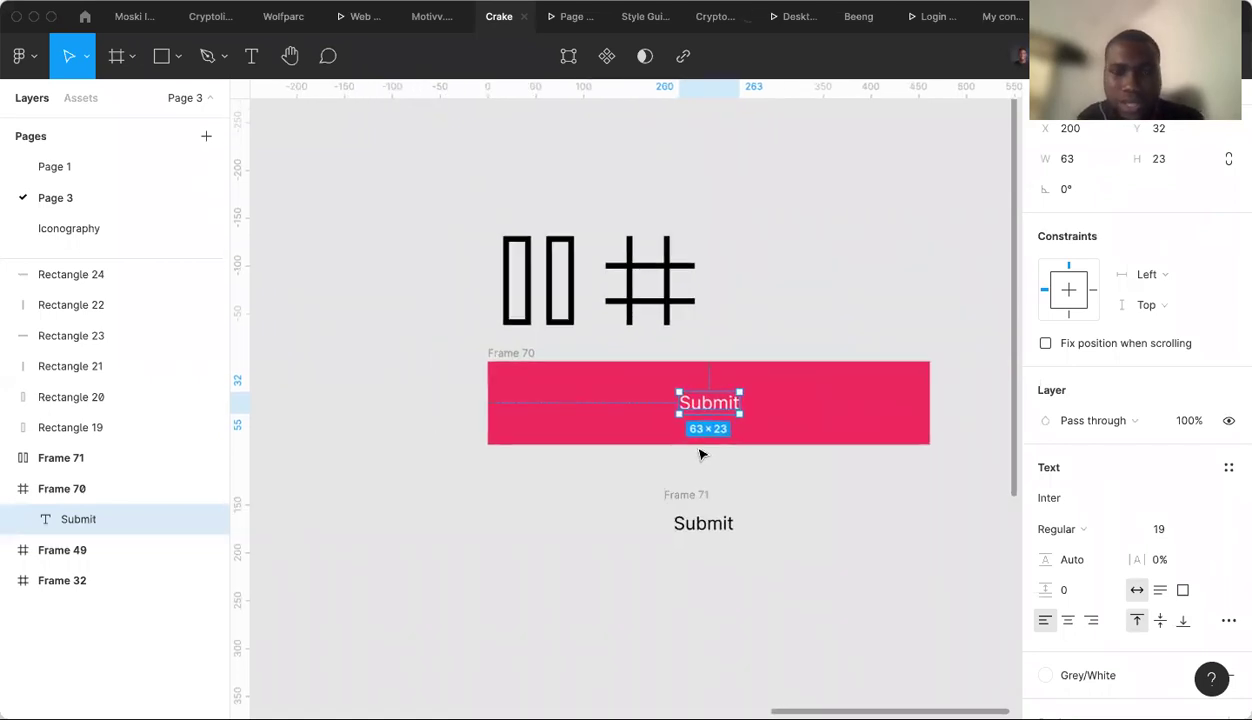
pyautogui.keyDown('ctrl'); pyautogui.scroll(3, 700, 447); pyautogui.keyUp('ctrl')
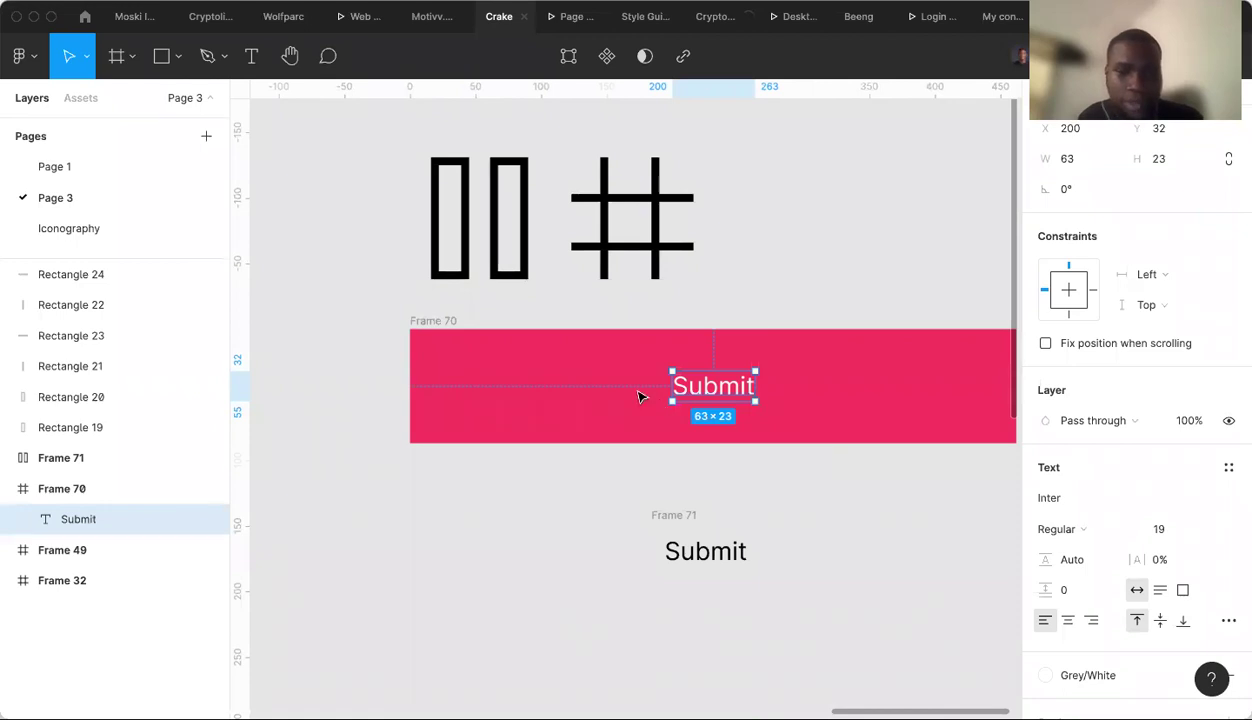
pyautogui.press('alt')
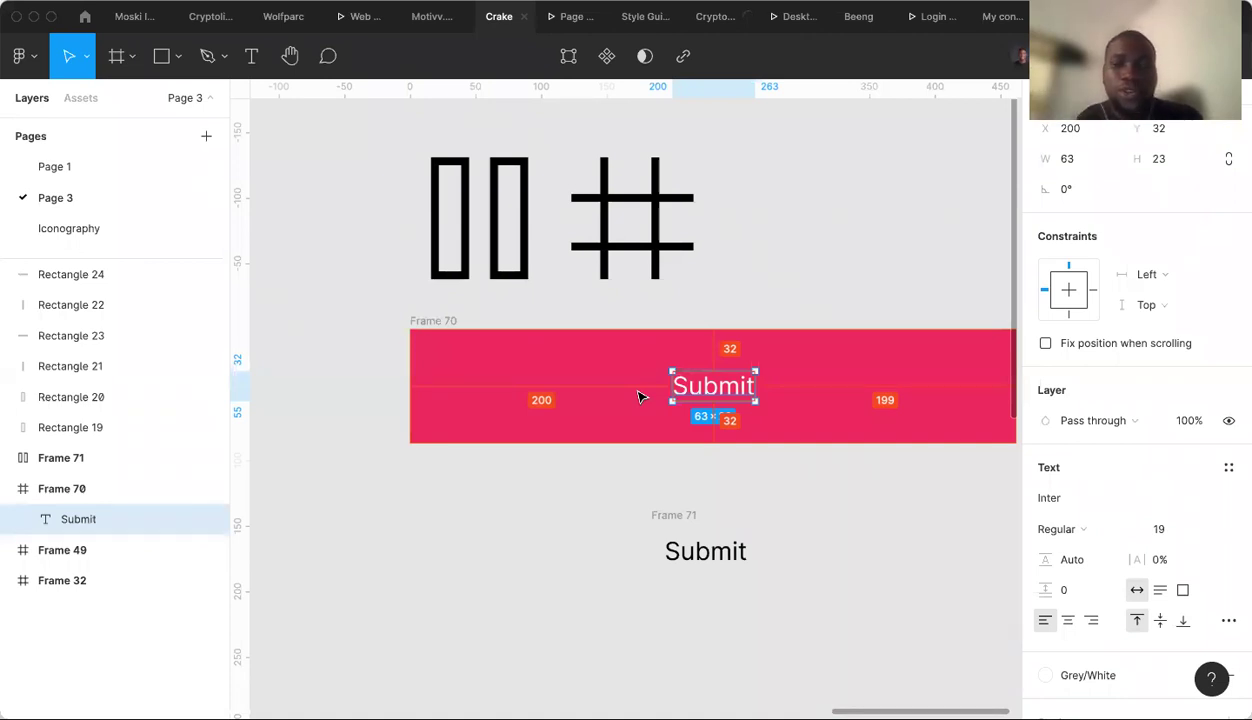
pyautogui.hscroll(3, 651, 397)
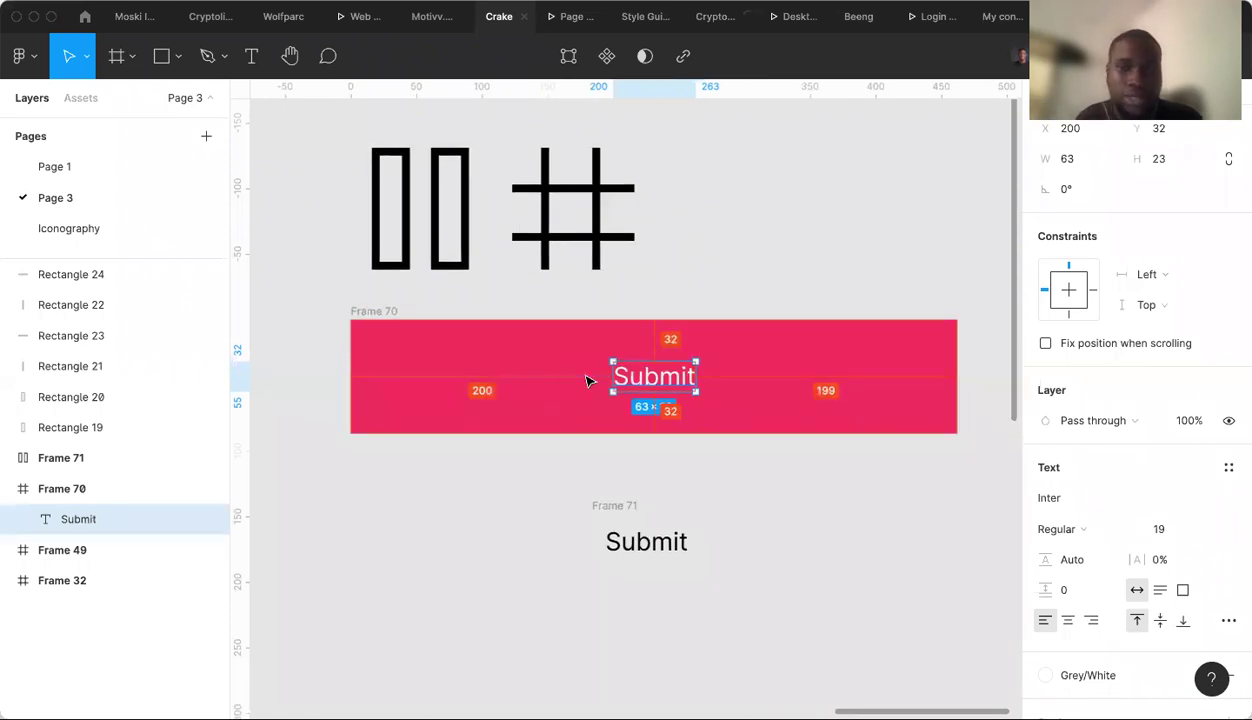
pyautogui.press('alt')
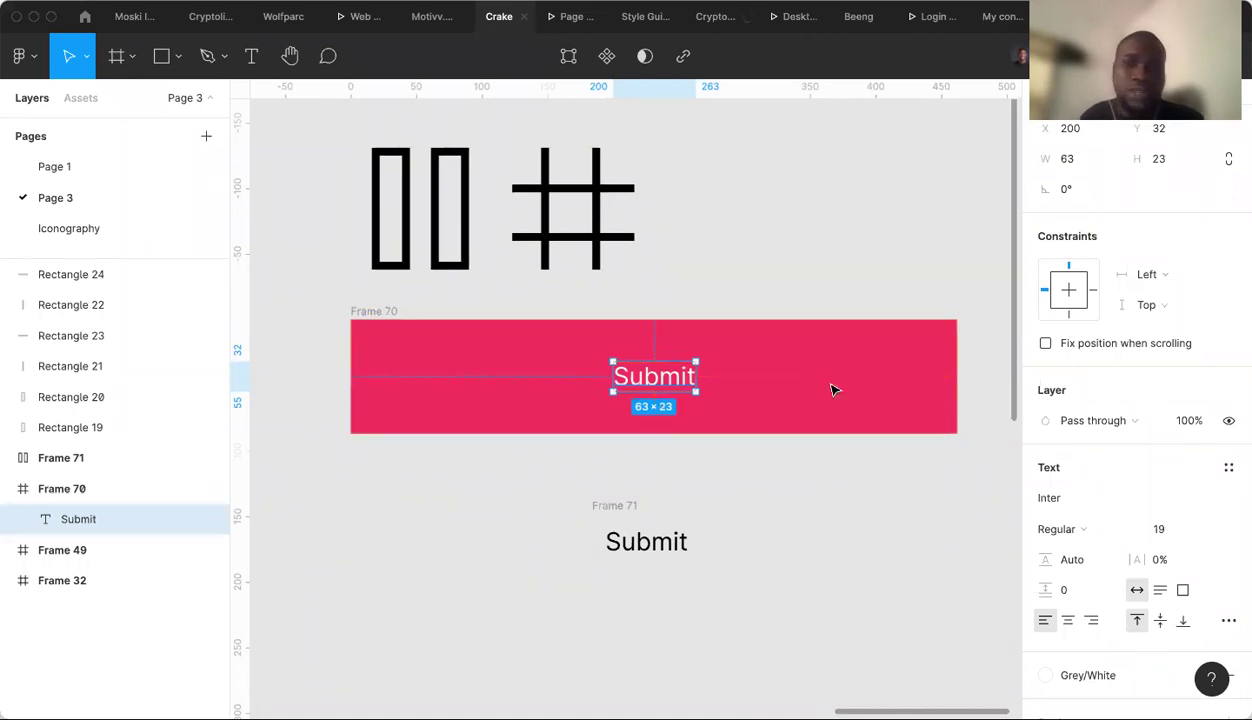
pyautogui.click(390, 312)
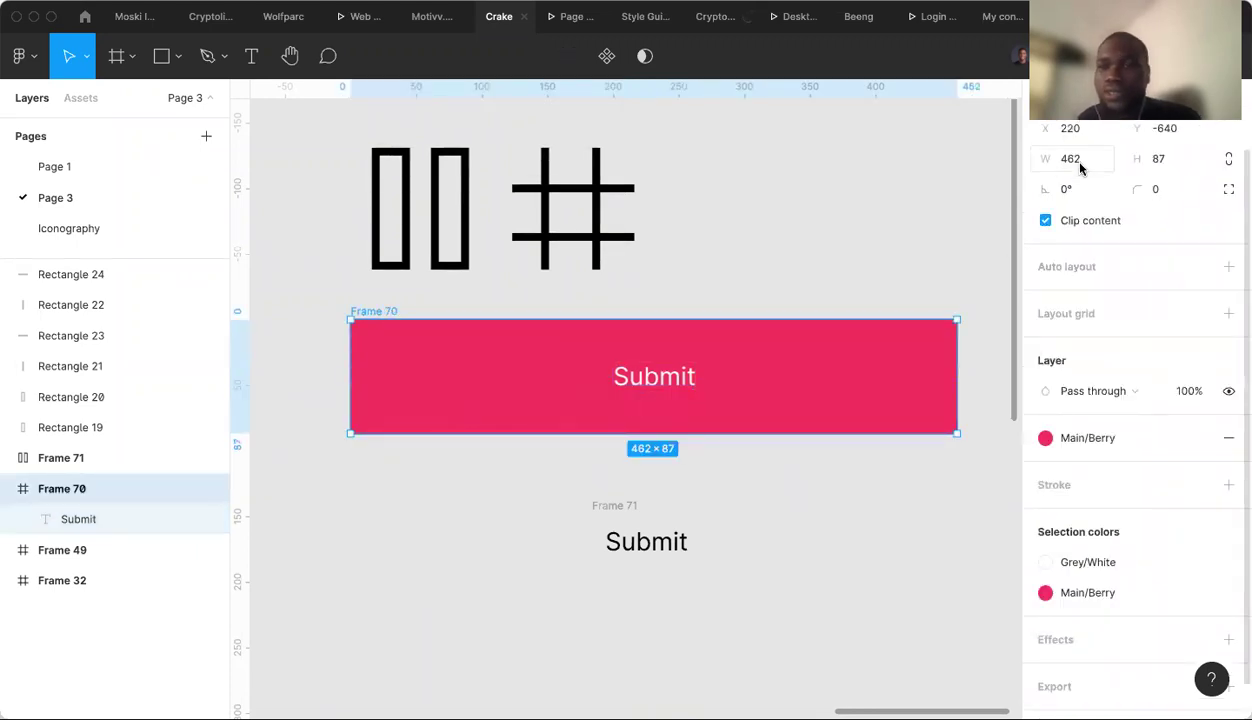
pyautogui.press('alt')
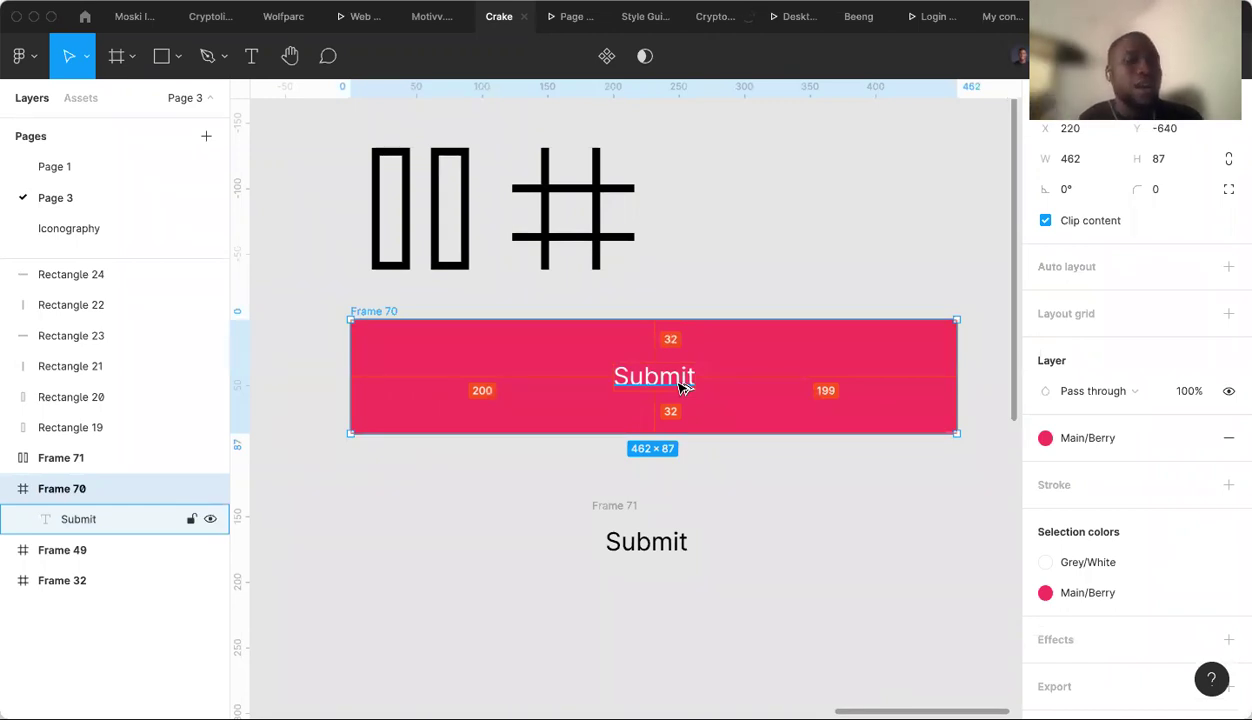
# Fill Frame 71 with the Main/Berry color style and recolor its black Submit text with Grey/White.
pyautogui.click(599, 507)
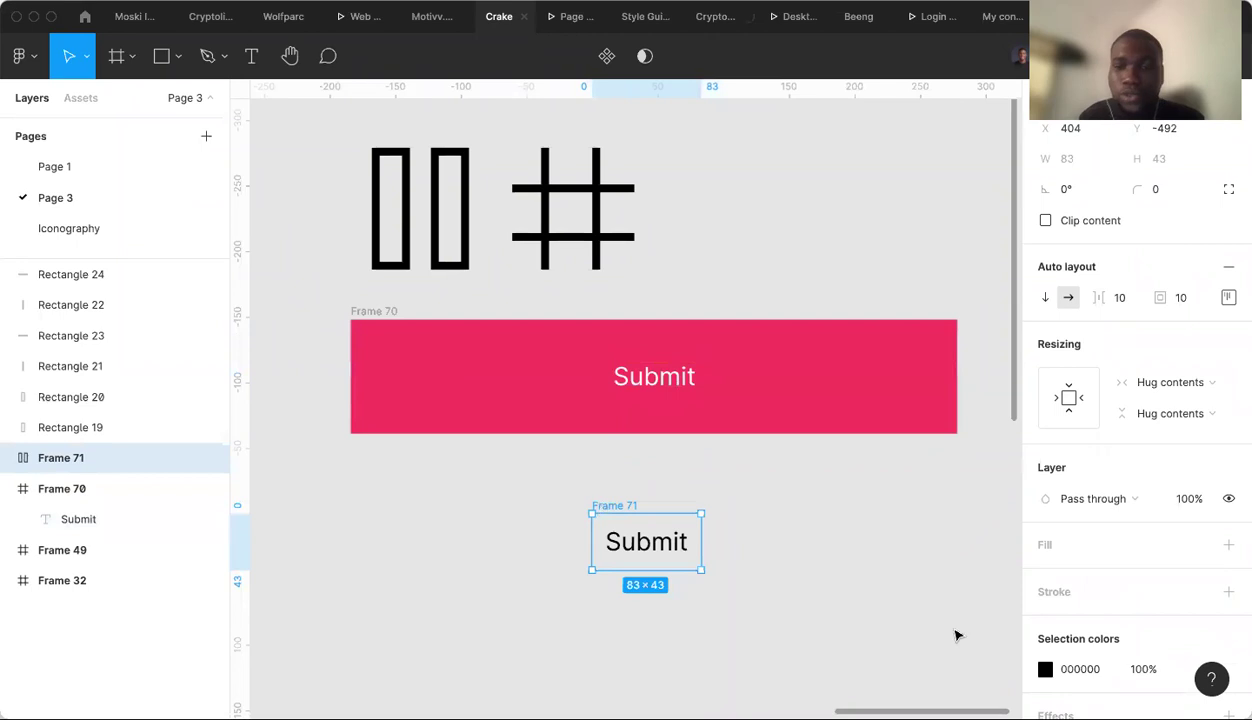
pyautogui.click(1198, 545)
pyautogui.click(1089, 511)
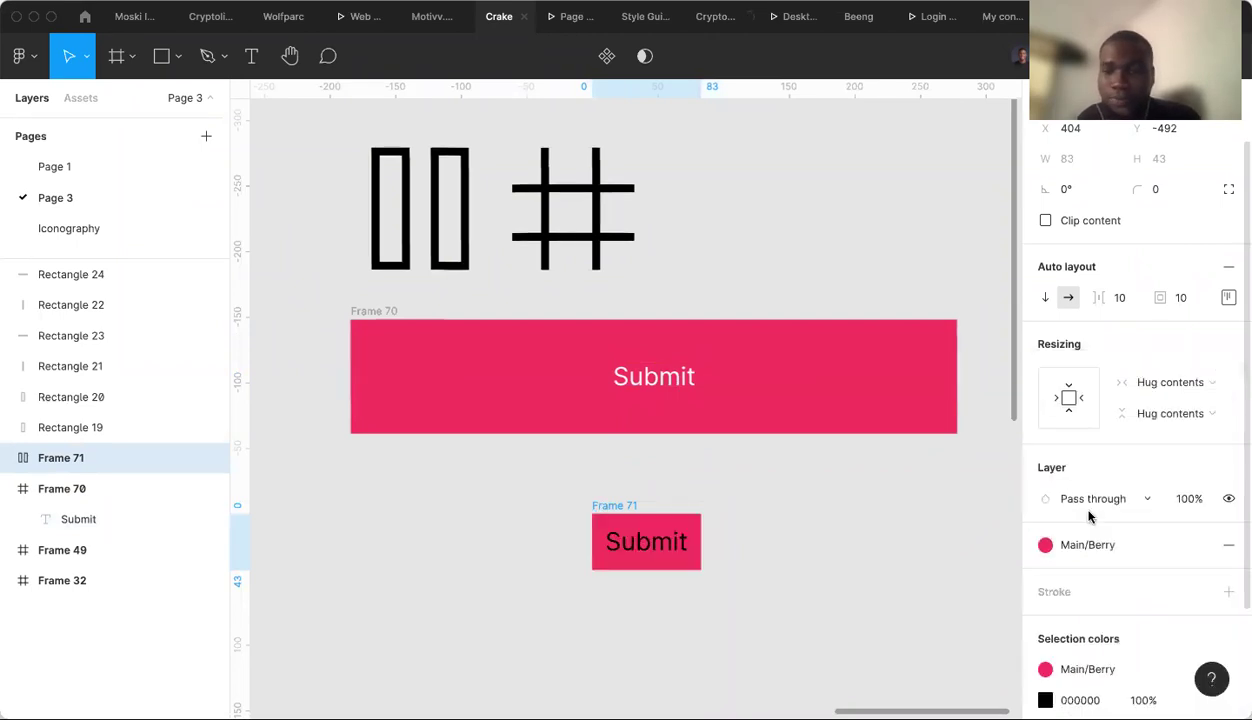
pyautogui.scroll(-2, 1146, 611)
pyautogui.click(1196, 618)
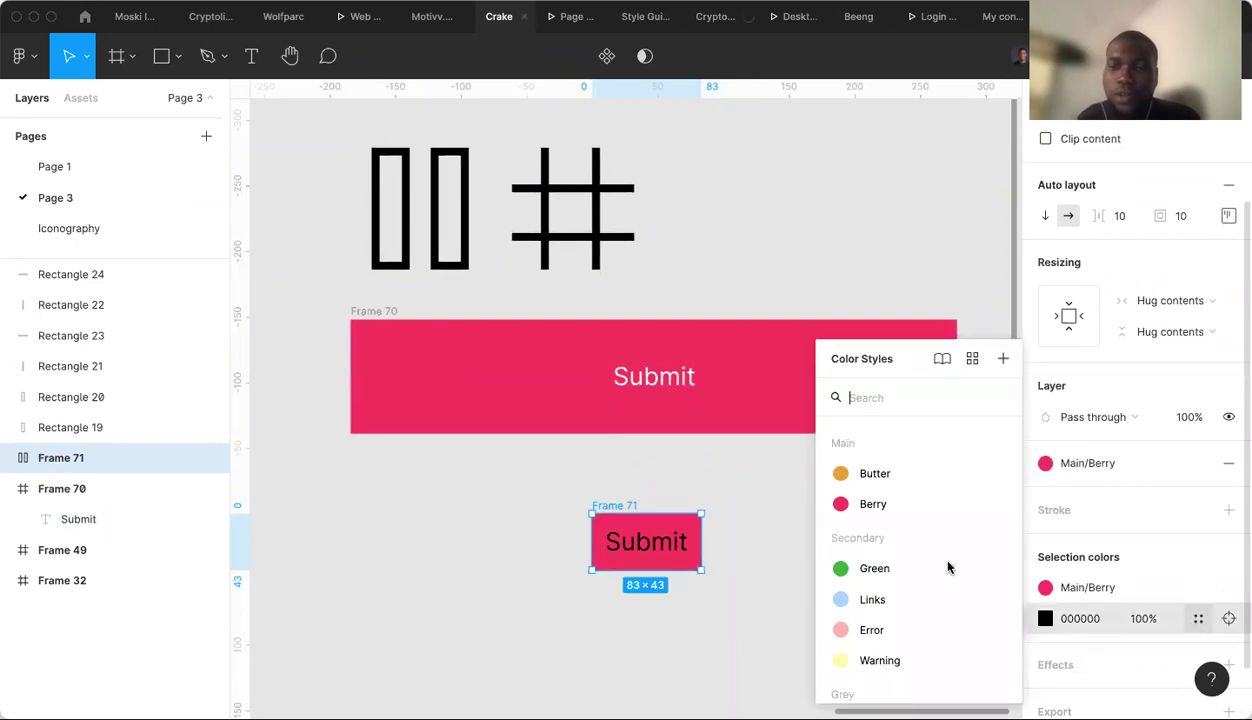
pyautogui.scroll(-2, 887, 636)
pyautogui.click(888, 648)
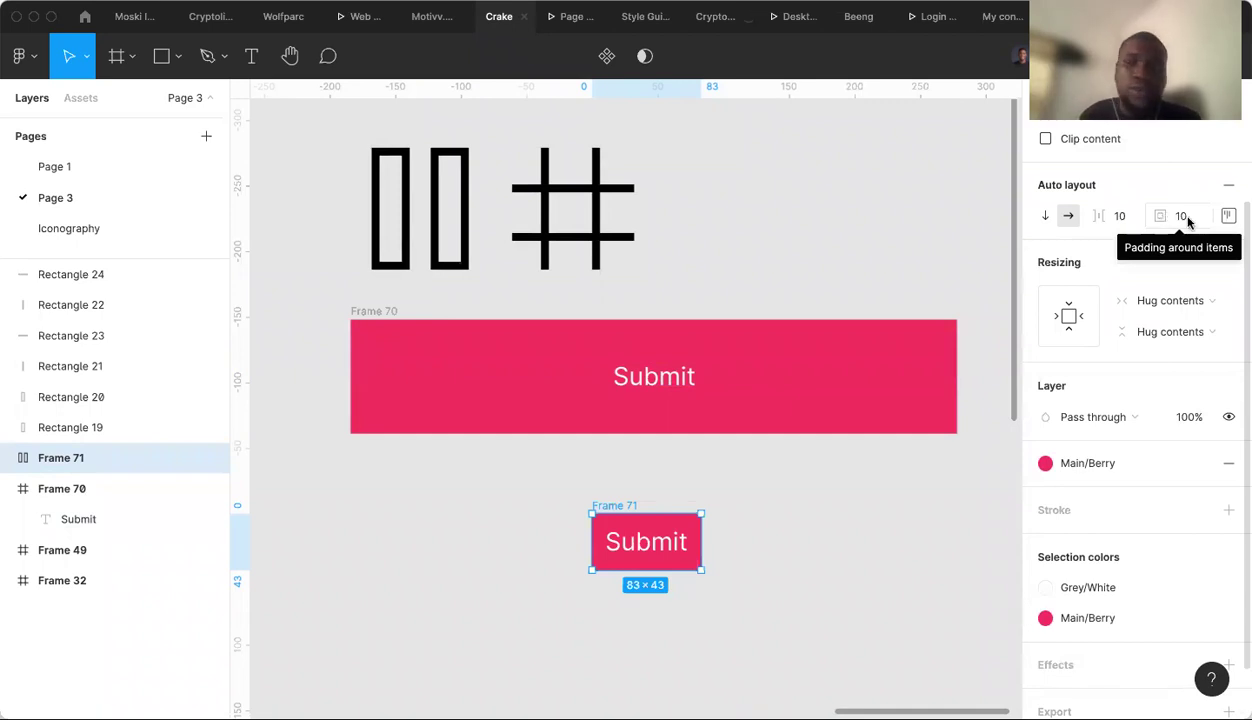
# Examine the padding around the Submit text in Frame 71, including the individual padding of each side.
pyautogui.scroll(-2, 1188, 221)
pyautogui.click(1188, 163)
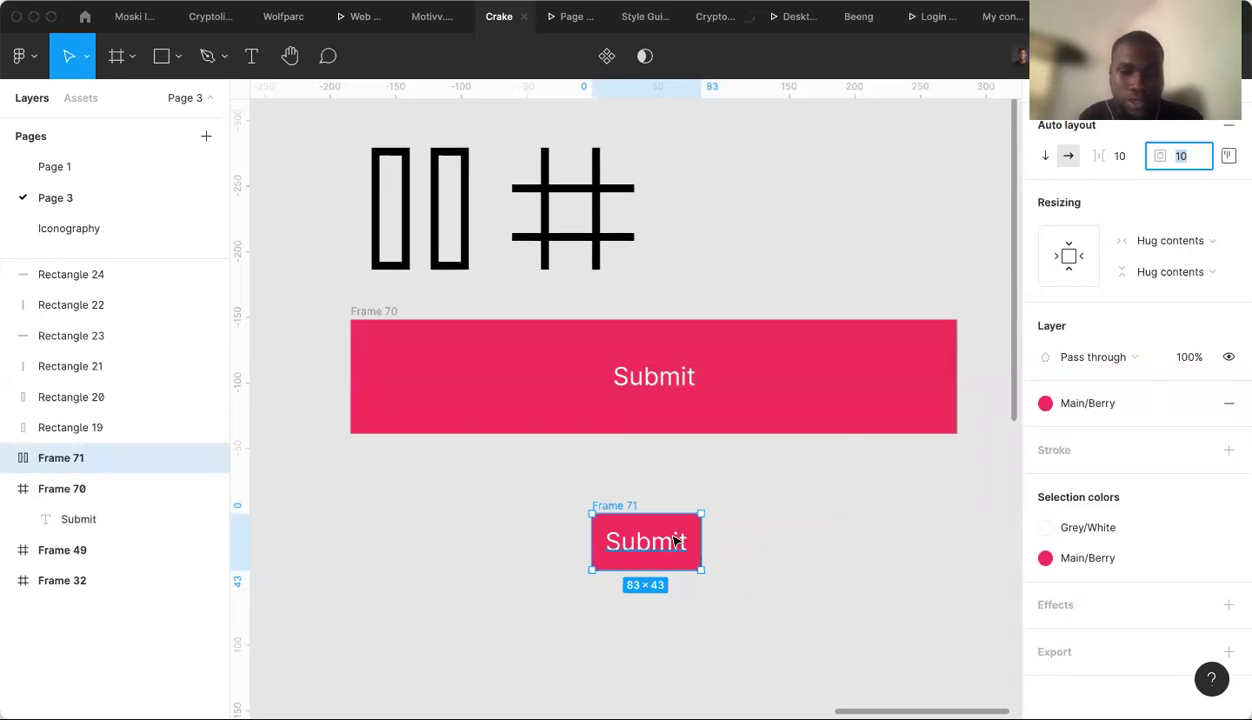
pyautogui.scroll(5, 675, 541)
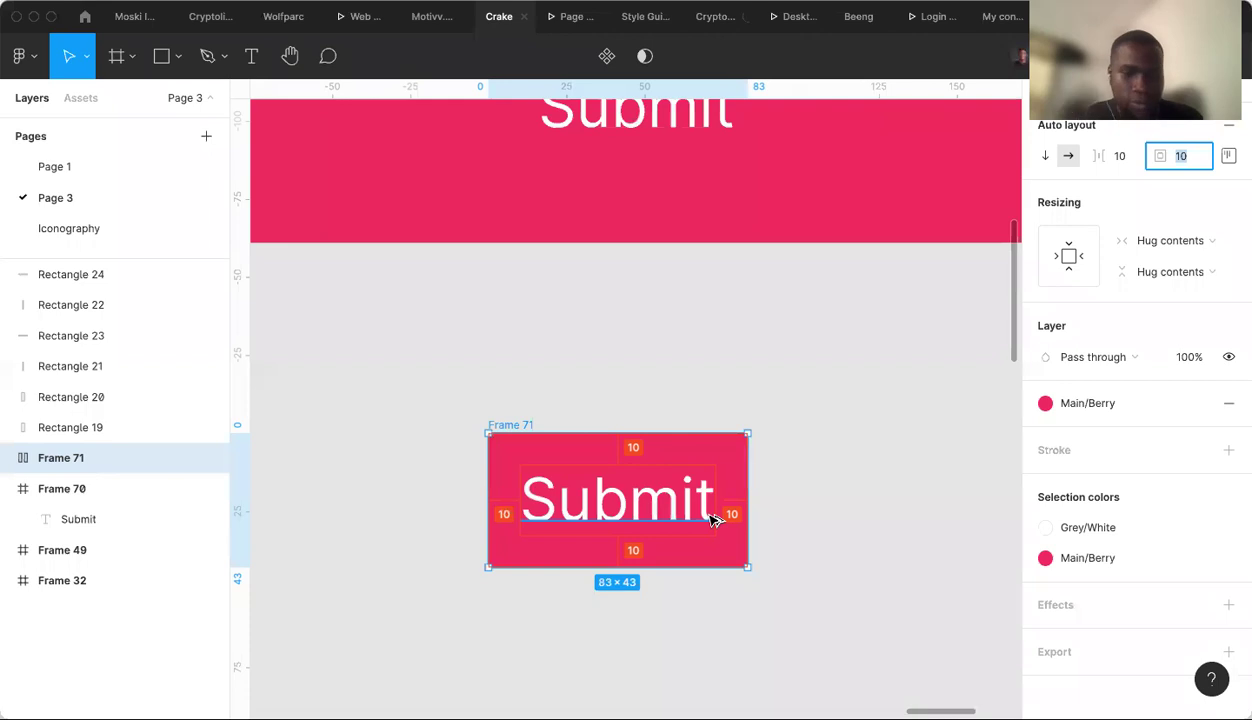
pyautogui.click(1228, 158)
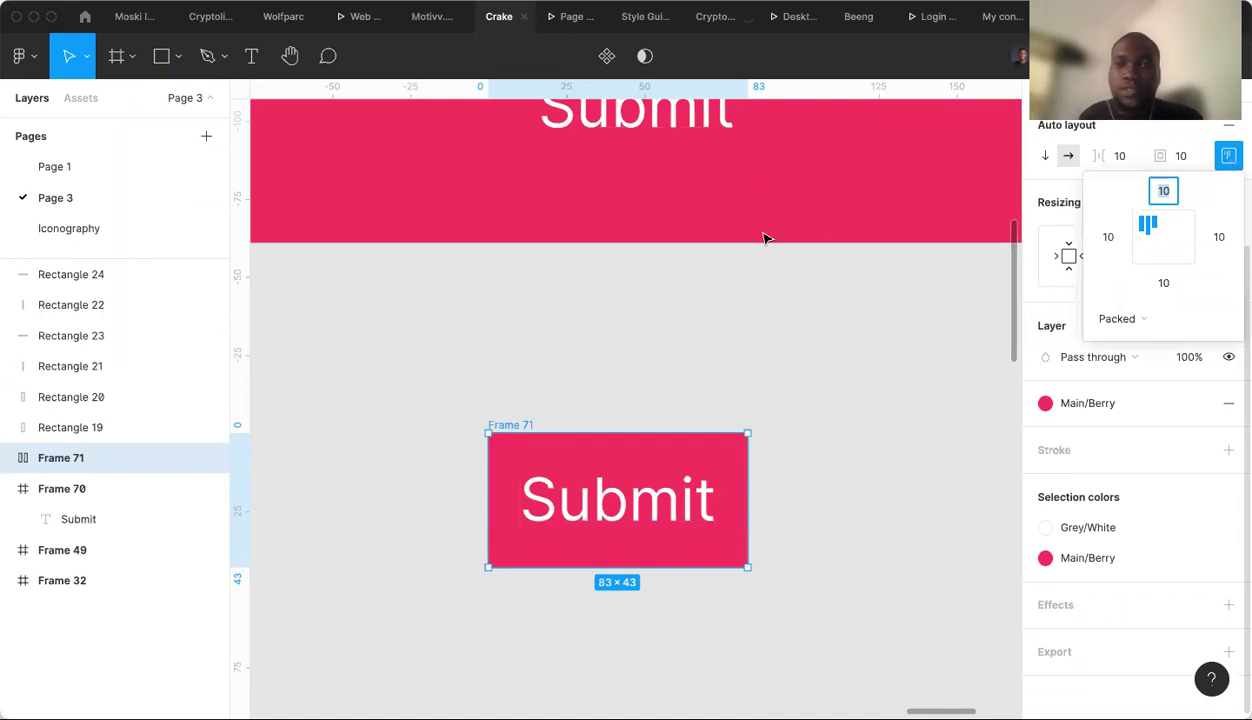
# Check the spacing around the Submit text in Frame 70 again for comparison with Frame 71's padding.
pyautogui.scroll(3, 692, 184)
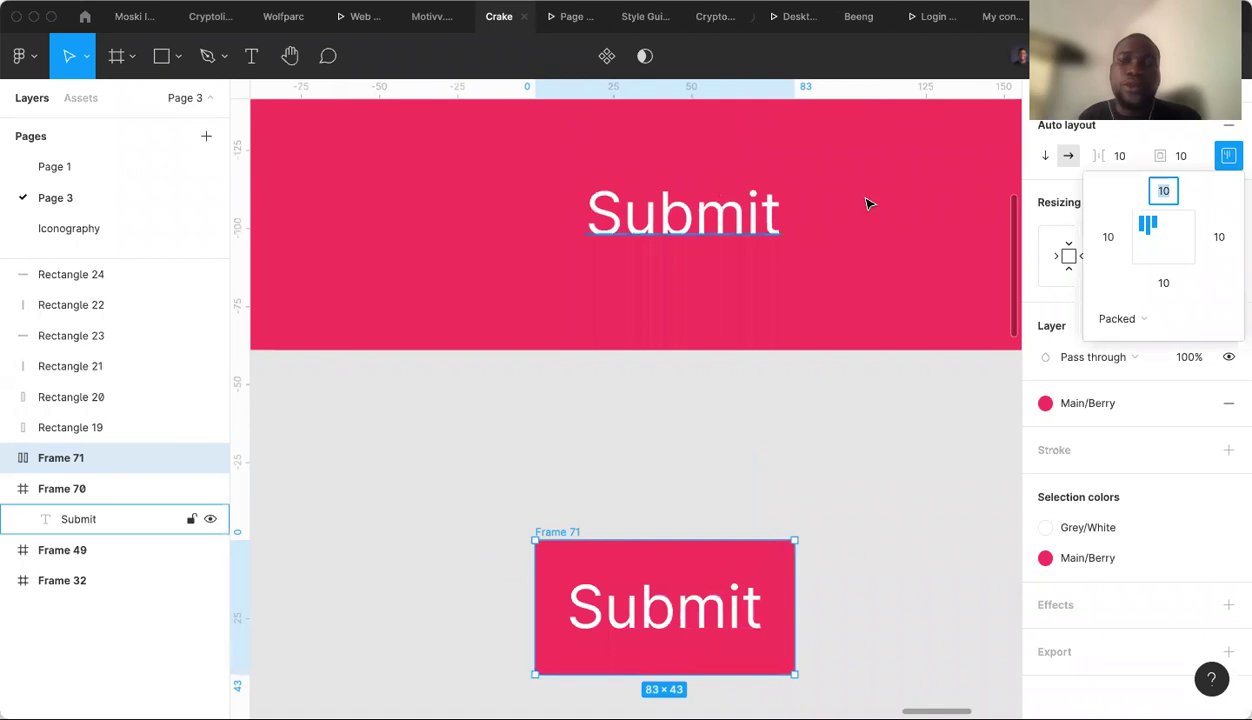
pyautogui.press('alt')
pyautogui.scroll(2, 721, 218)
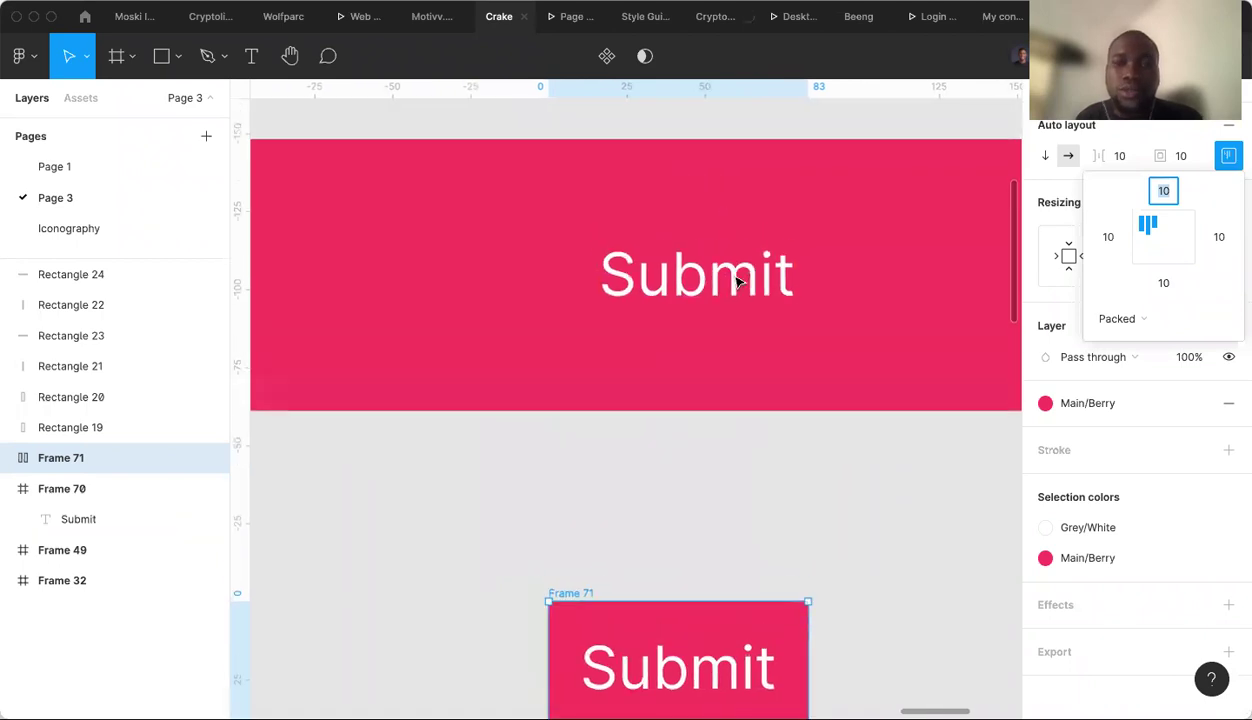
pyautogui.click(700, 258)
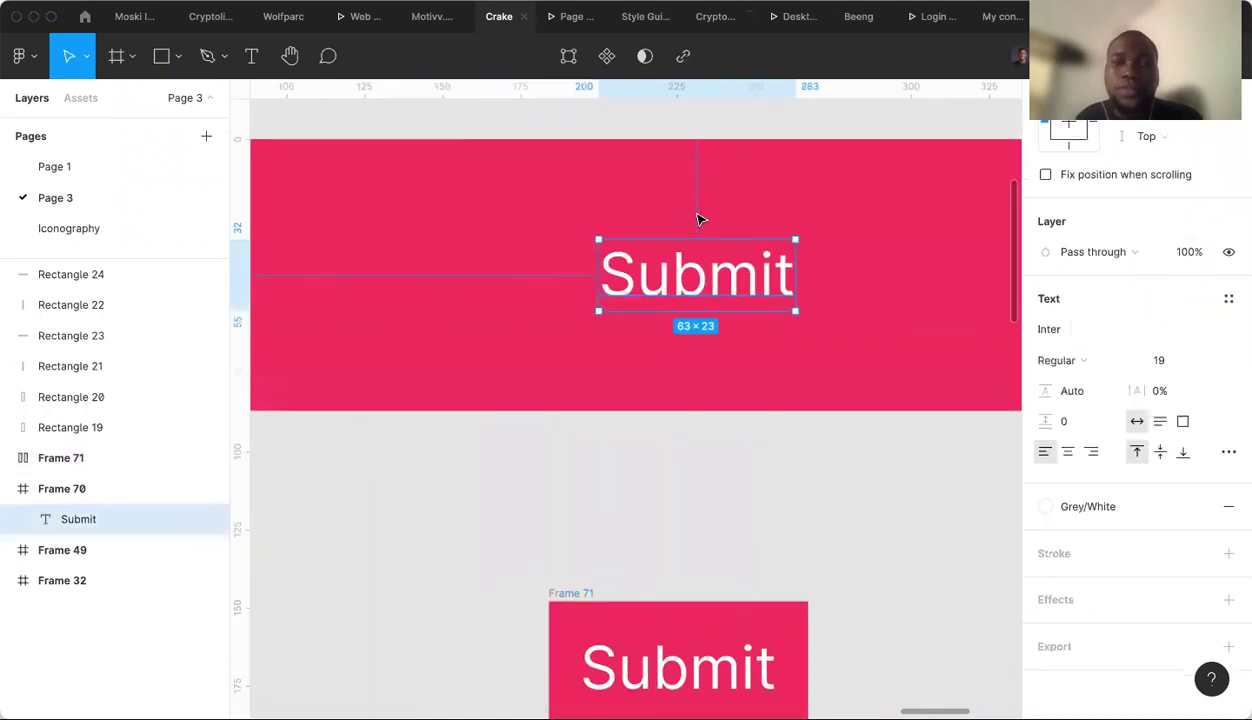
pyautogui.press('alt')
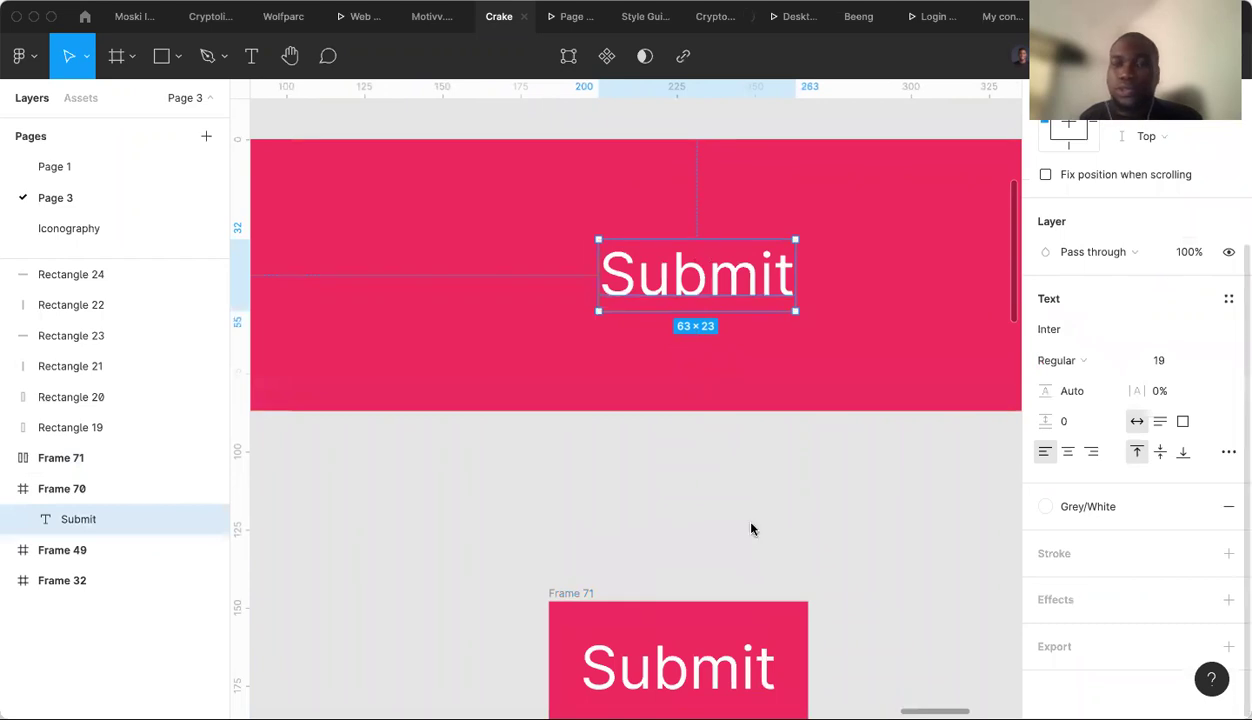
# Set the top and bottom padding of auto layout Frame 71 to 32.
pyautogui.scroll(-1, 670, 560)
pyautogui.scroll(-4, 670, 560)
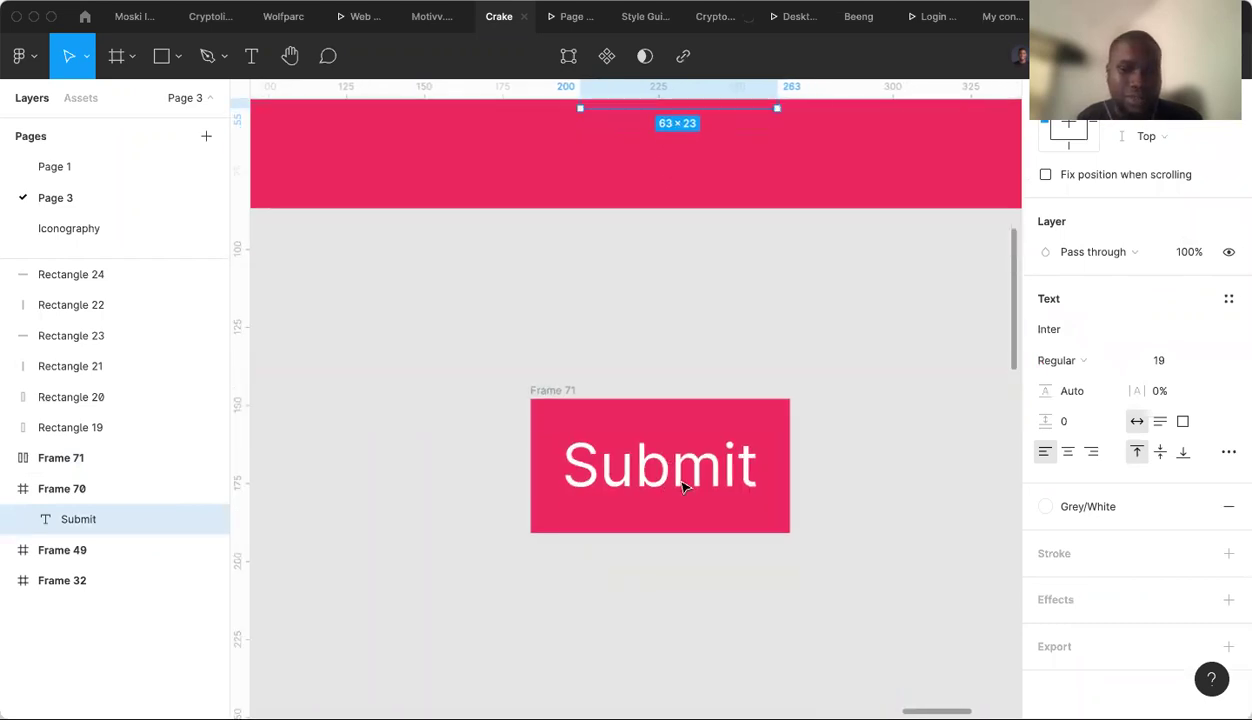
pyautogui.click(683, 487)
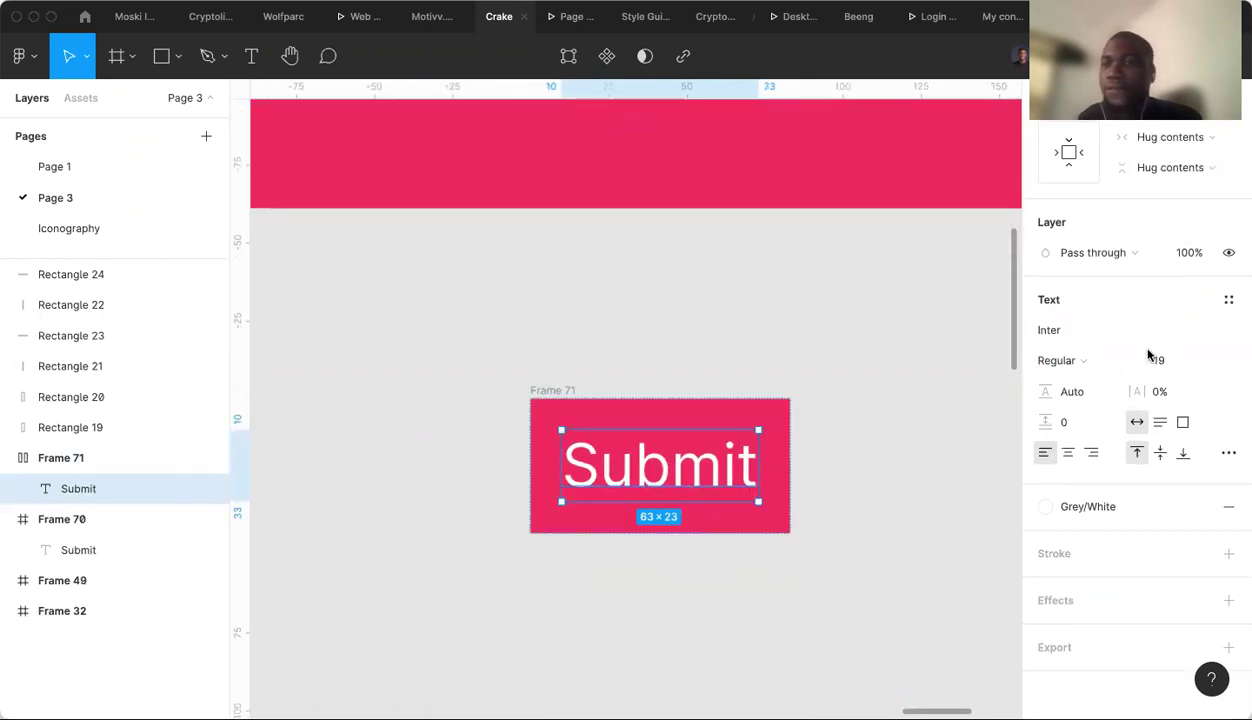
pyautogui.scroll(3, 1148, 355)
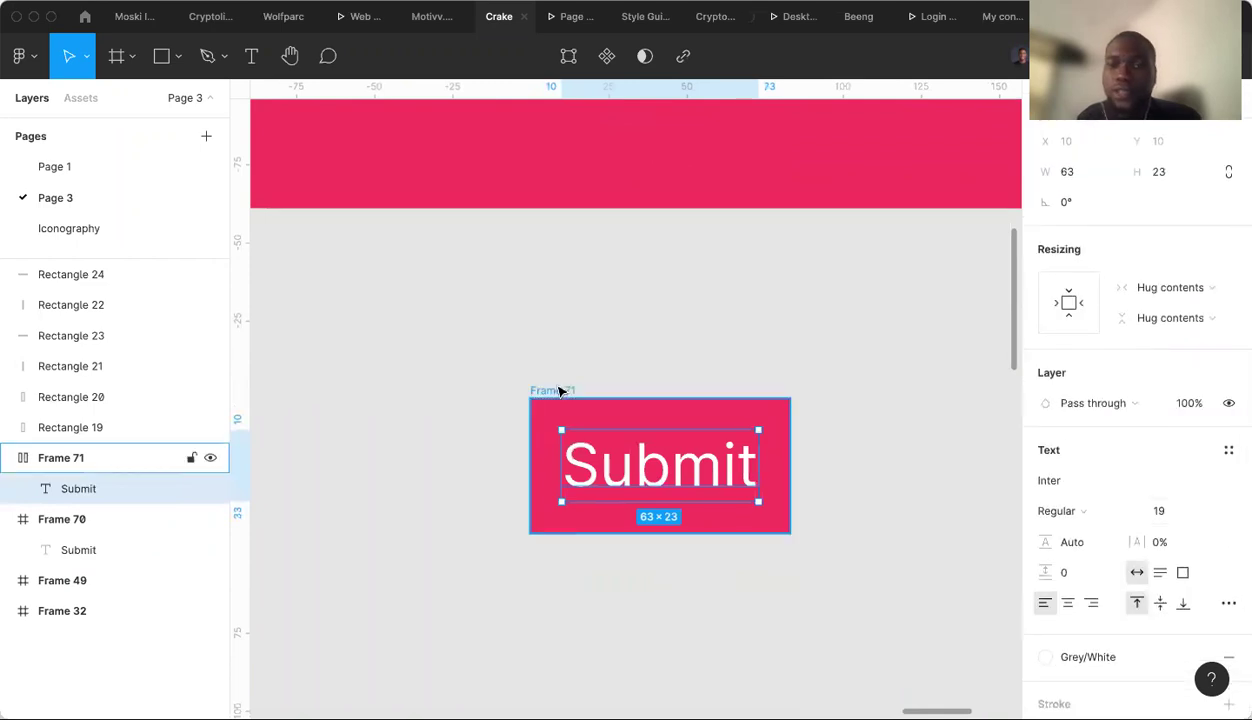
pyautogui.click(560, 390)
pyautogui.click(1228, 379)
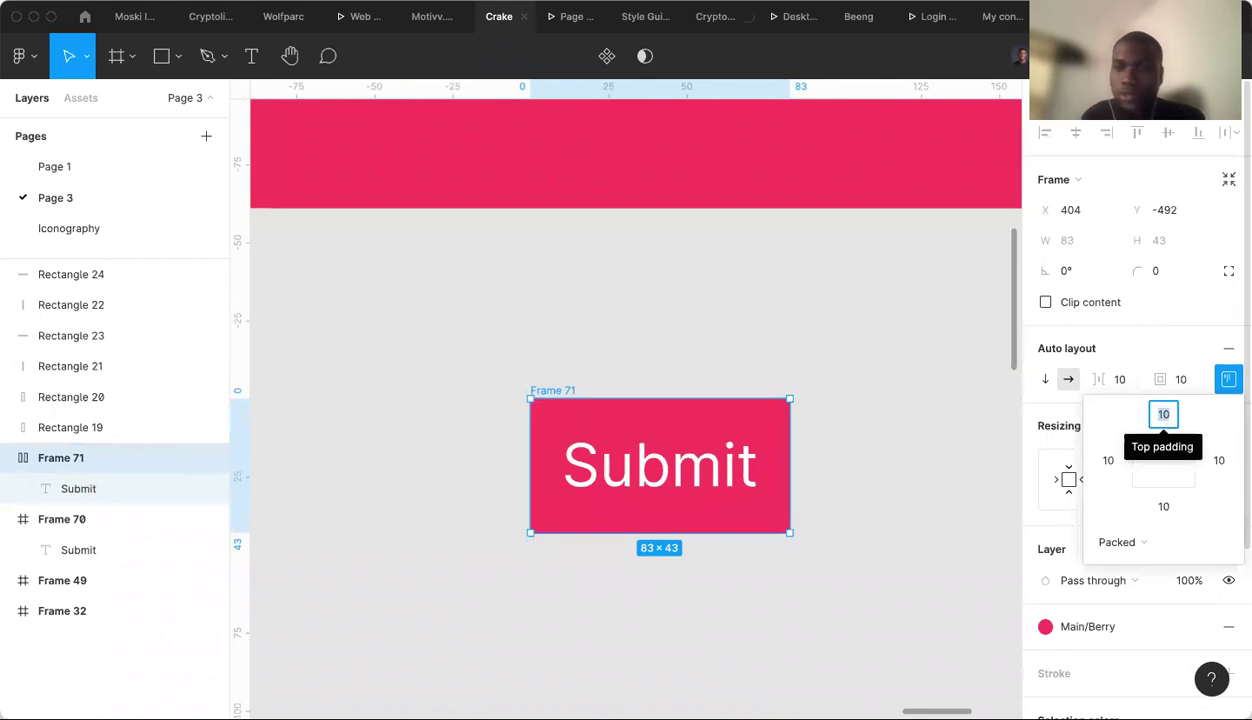
pyautogui.write('32')
pyautogui.click(1163, 506)
pyautogui.write('32')
pyautogui.press('Tab')
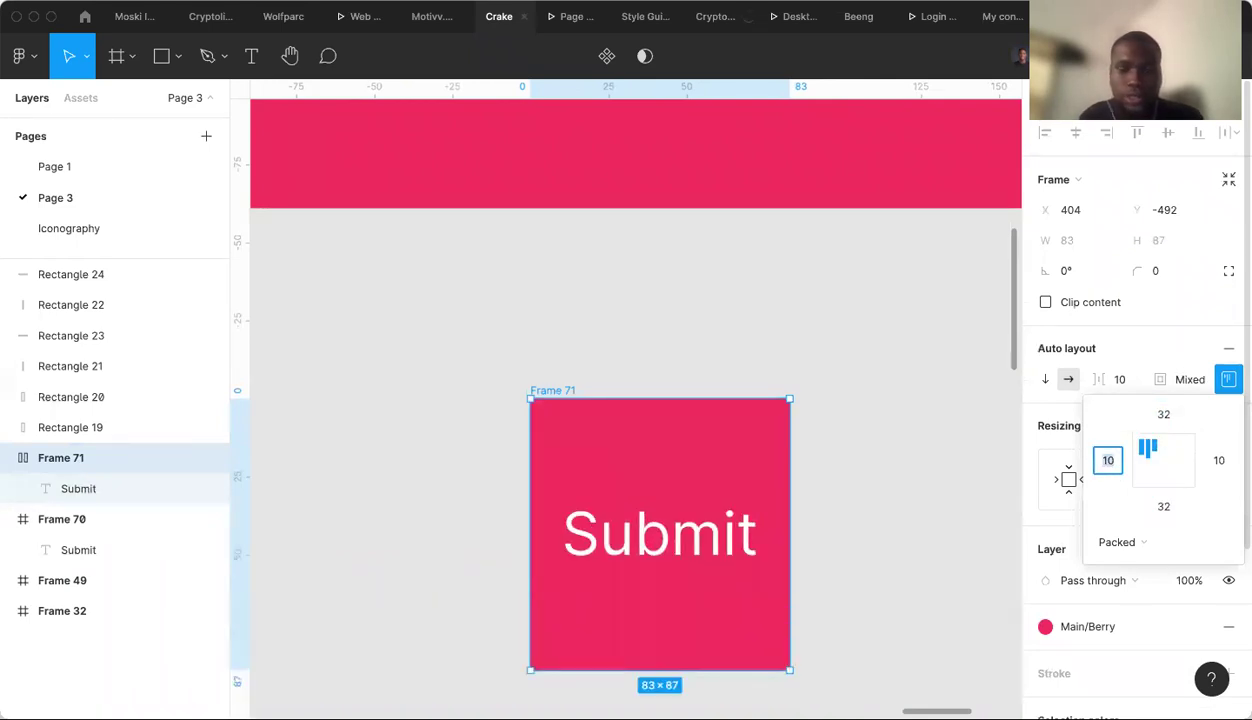
# Set the left and right padding of Frame 71 to 200.
pyautogui.write('200')
pyautogui.click(1219, 459)
pyautogui.write('200')
pyautogui.press('Return')
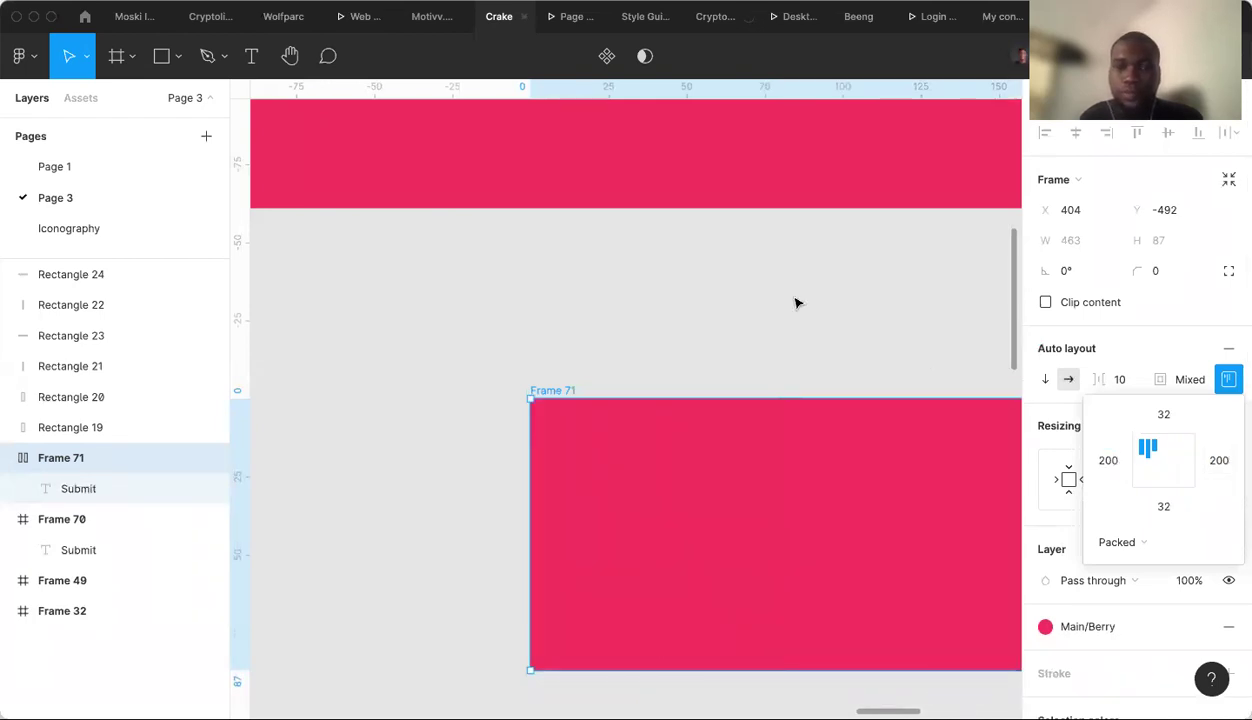
# Move Frame 71 directly below Frame 70, aligned with its left edge at X 220, Y -522.
pyautogui.scroll(-5, 795, 303)
pyautogui.press('Escape')
pyautogui.moveTo(745, 322); pyautogui.dragTo(581, 293)
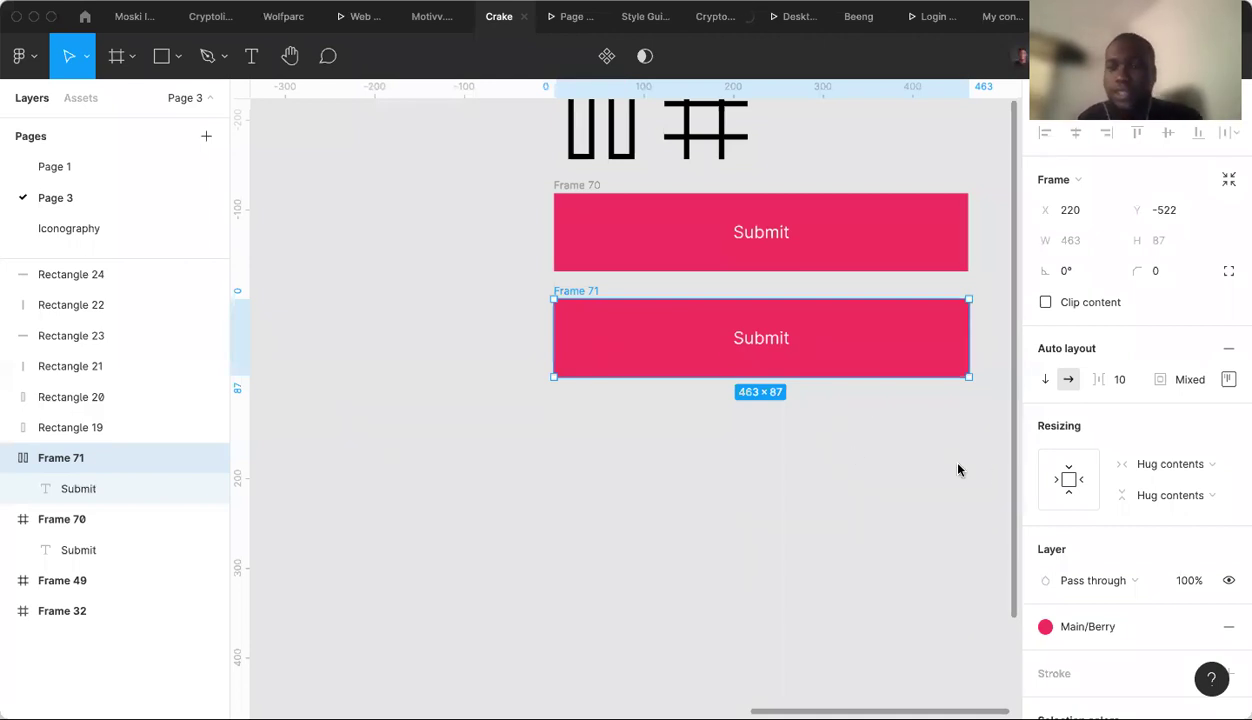
# Replace Frame 71's Submit label with "c dn cnd ncdsn nds" and finally with "The this is thew new, click here".
pyautogui.doubleClick(768, 340)
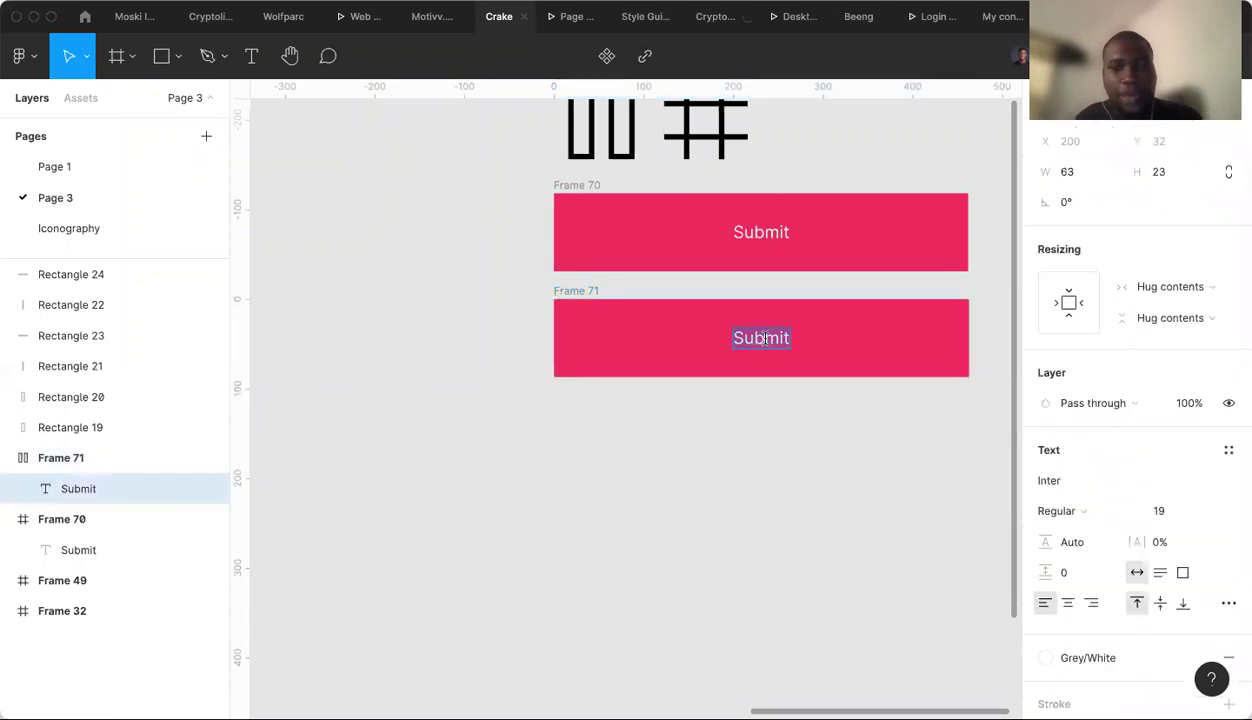
pyautogui.write('c dn cnd ncdsn nds')
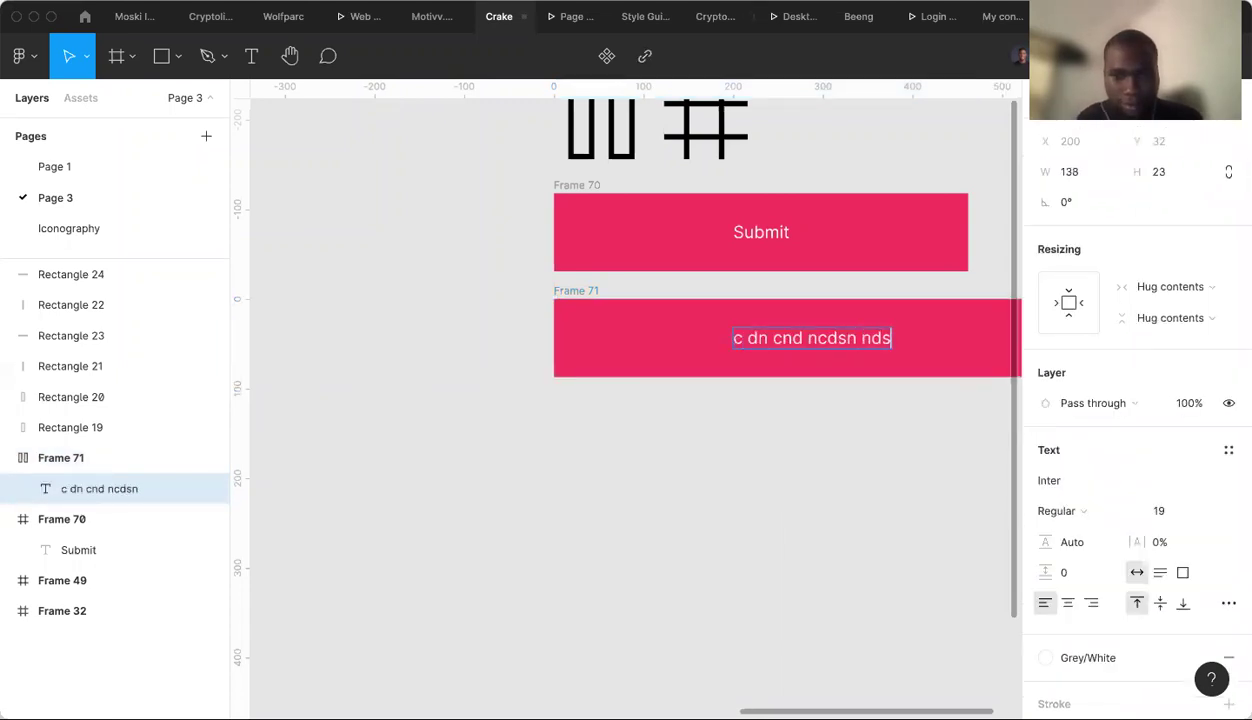
pyautogui.scroll(-5, 781, 463)
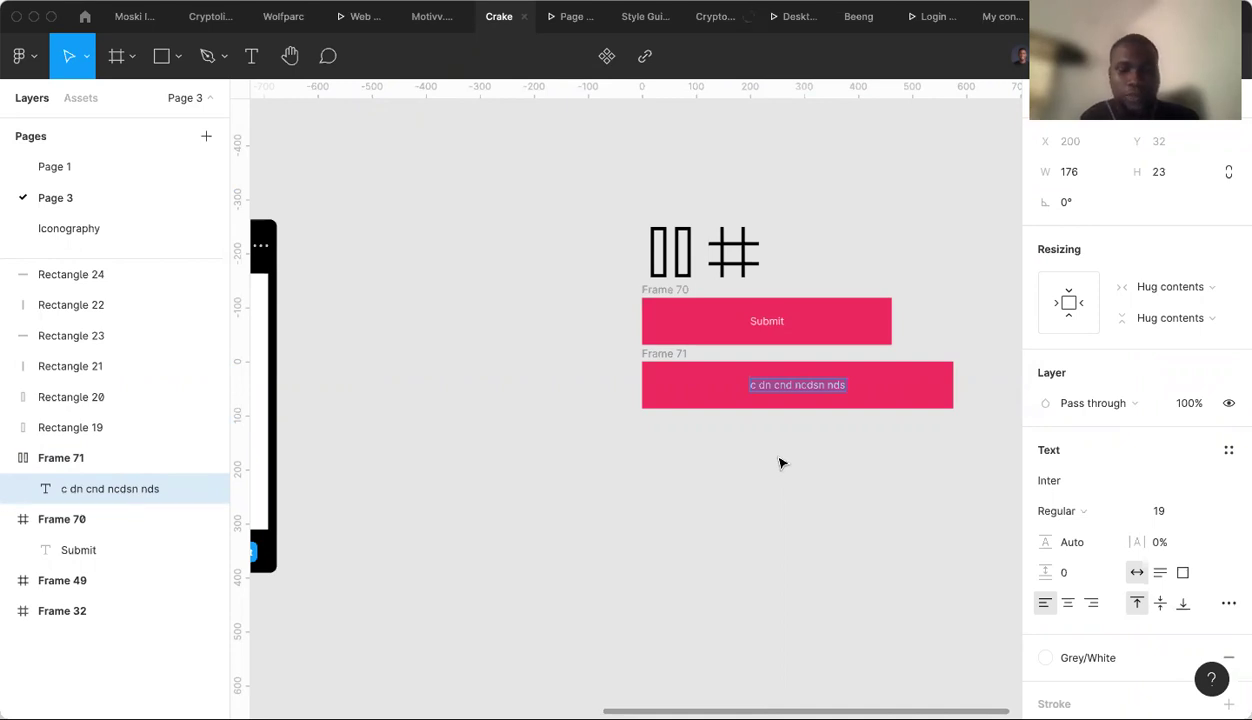
pyautogui.write('Th')
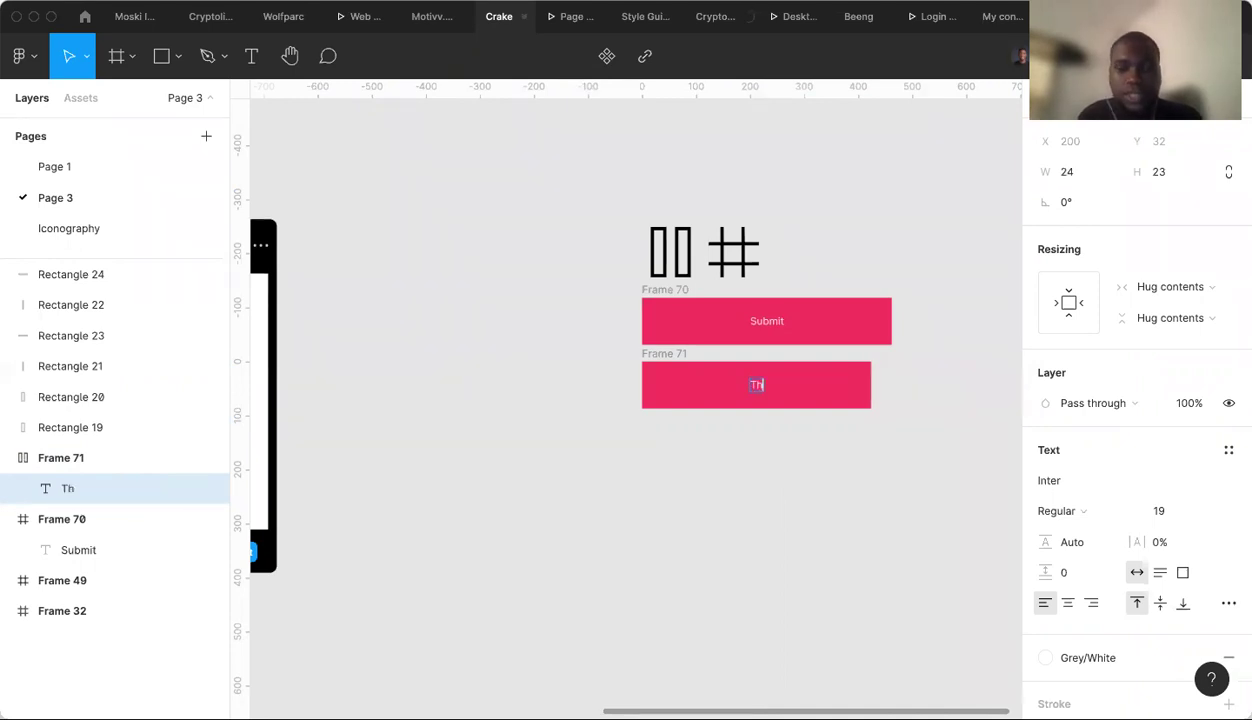
pyautogui.write('e this is te ne')
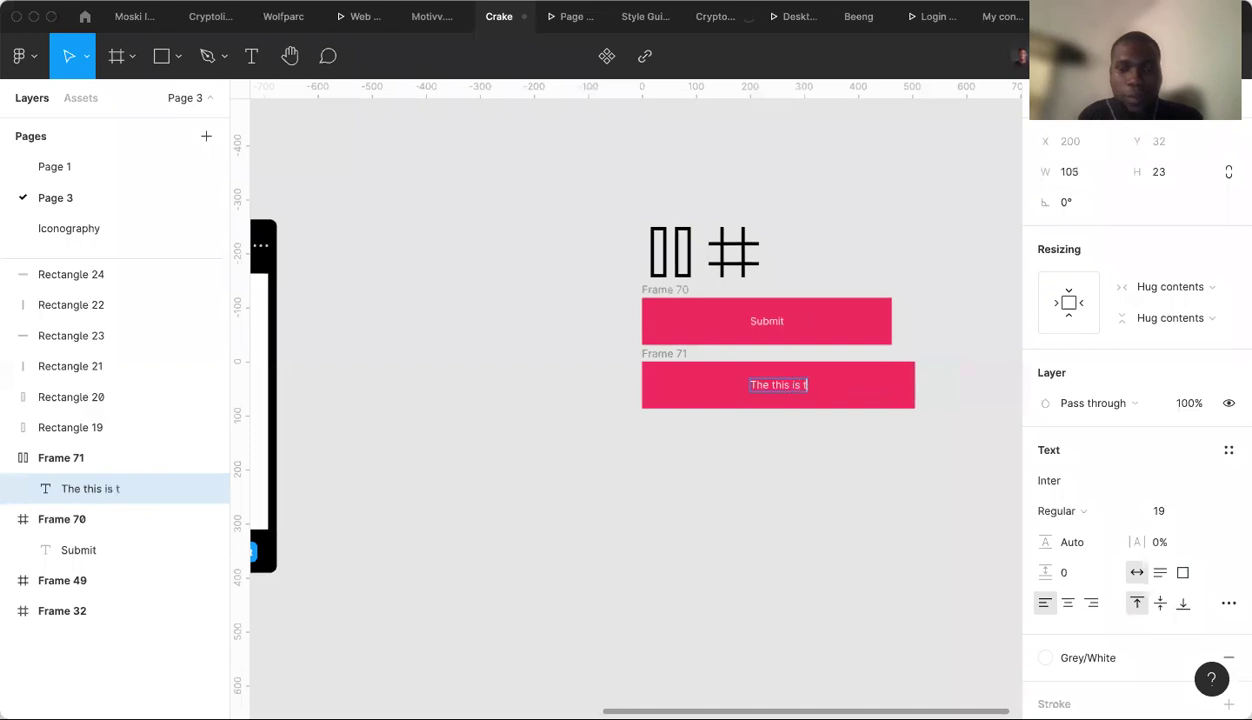
pyautogui.press('BackSpace')
pyautogui.press('BackSpace')
pyautogui.press('BackSpace')
pyautogui.press('BackSpace')
pyautogui.write('hew new, click here')
pyautogui.press('Escape')
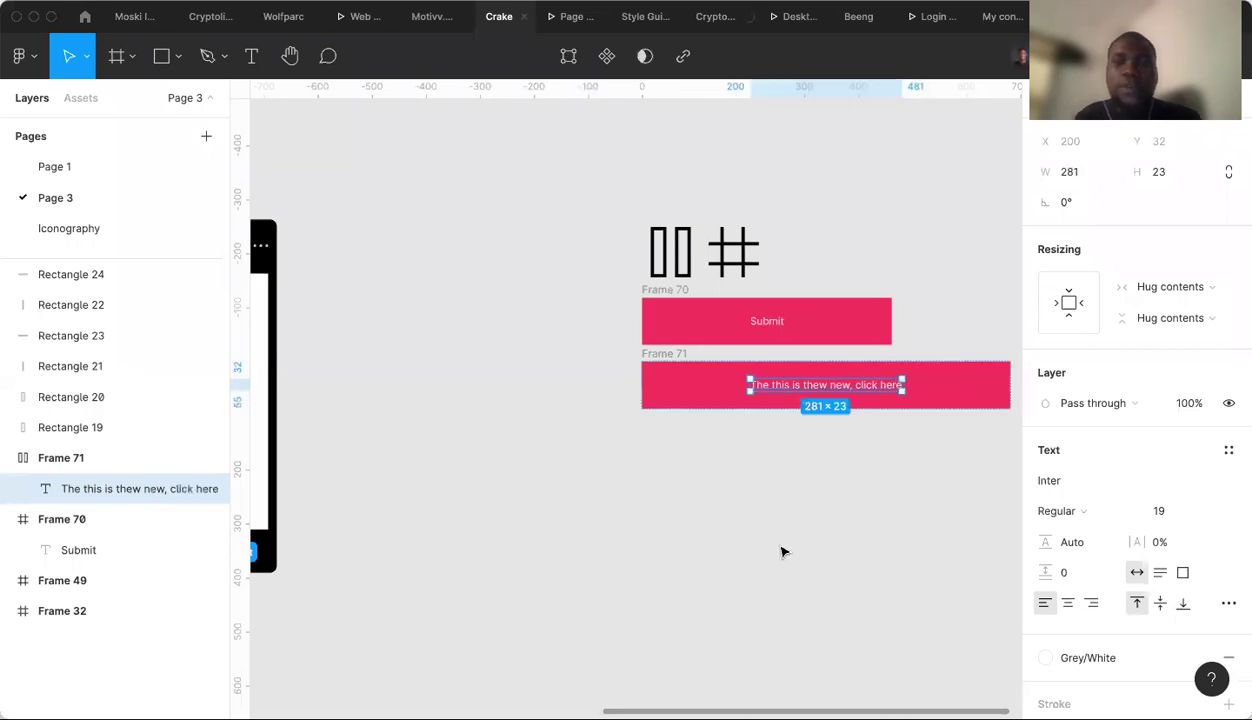
# Measure the distances between the longer label and all edges of Frame 71.
pyautogui.hscroll(3, 783, 552)
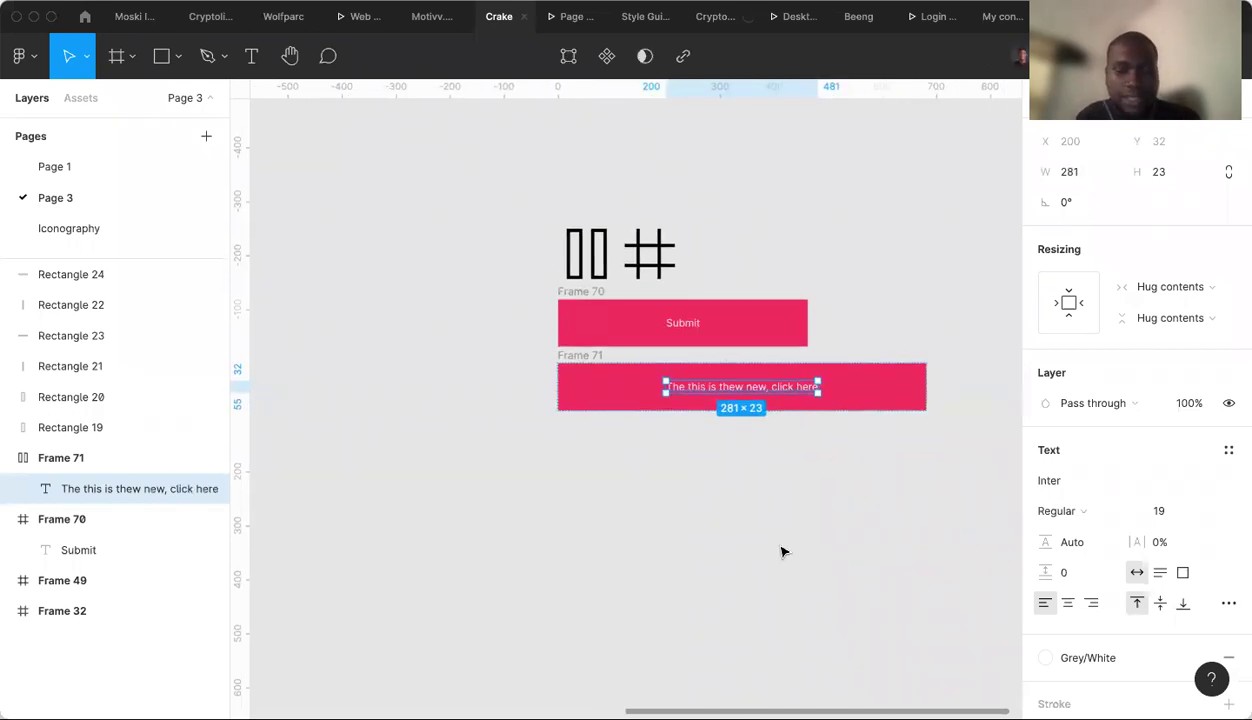
pyautogui.hscroll(2, 800, 520)
pyautogui.press('alt')
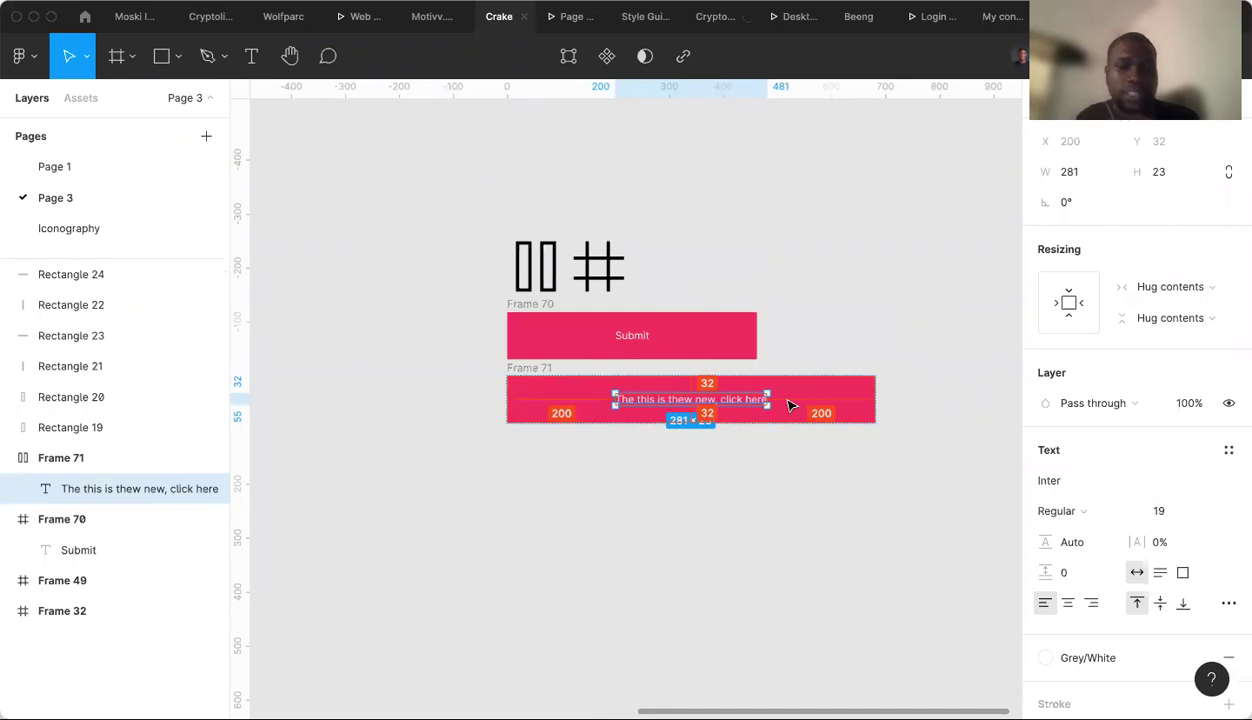
# Replace the Submit text in Frame 70 with "The this is the new, click here".
pyautogui.doubleClick(632, 336)
pyautogui.write('Th')
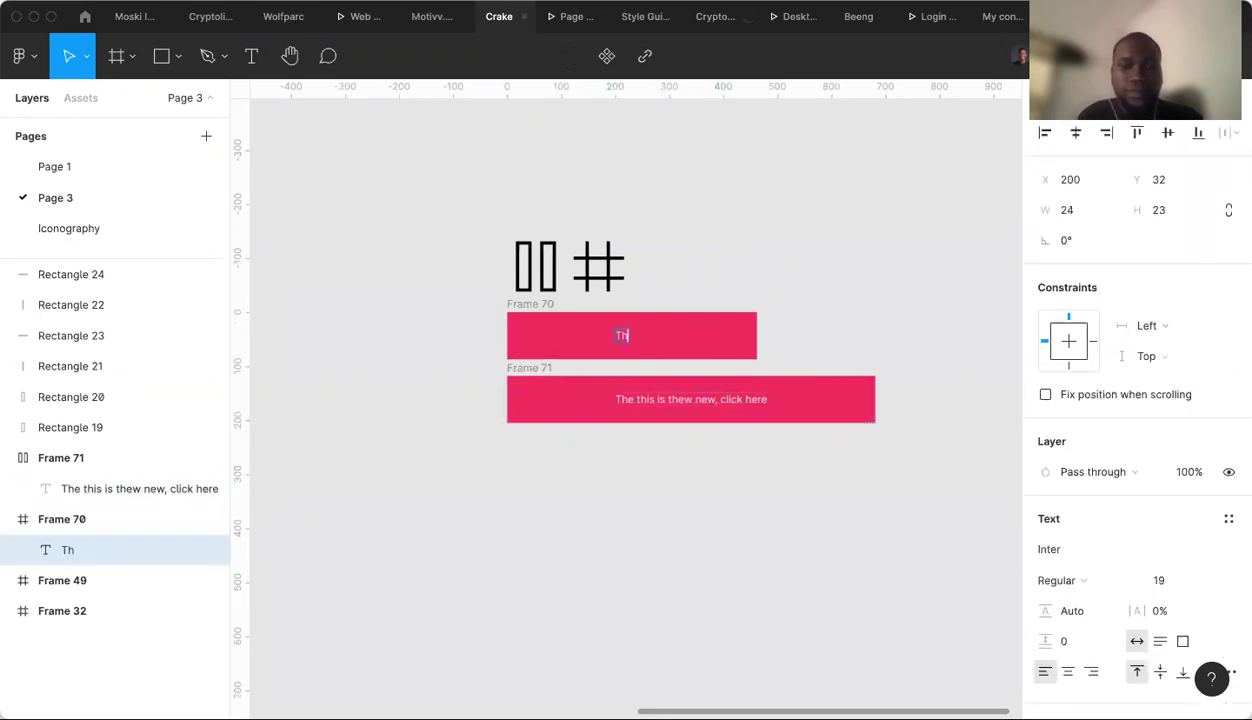
pyautogui.write('e this is')
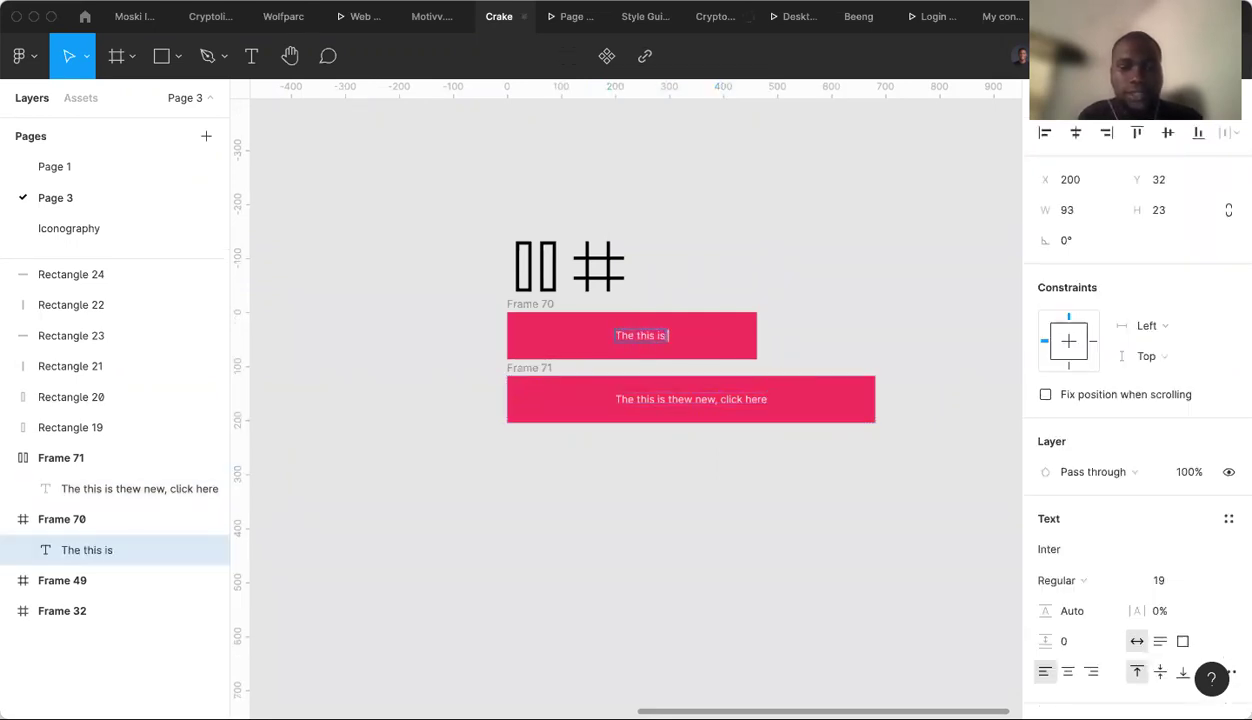
pyautogui.write(' the new')
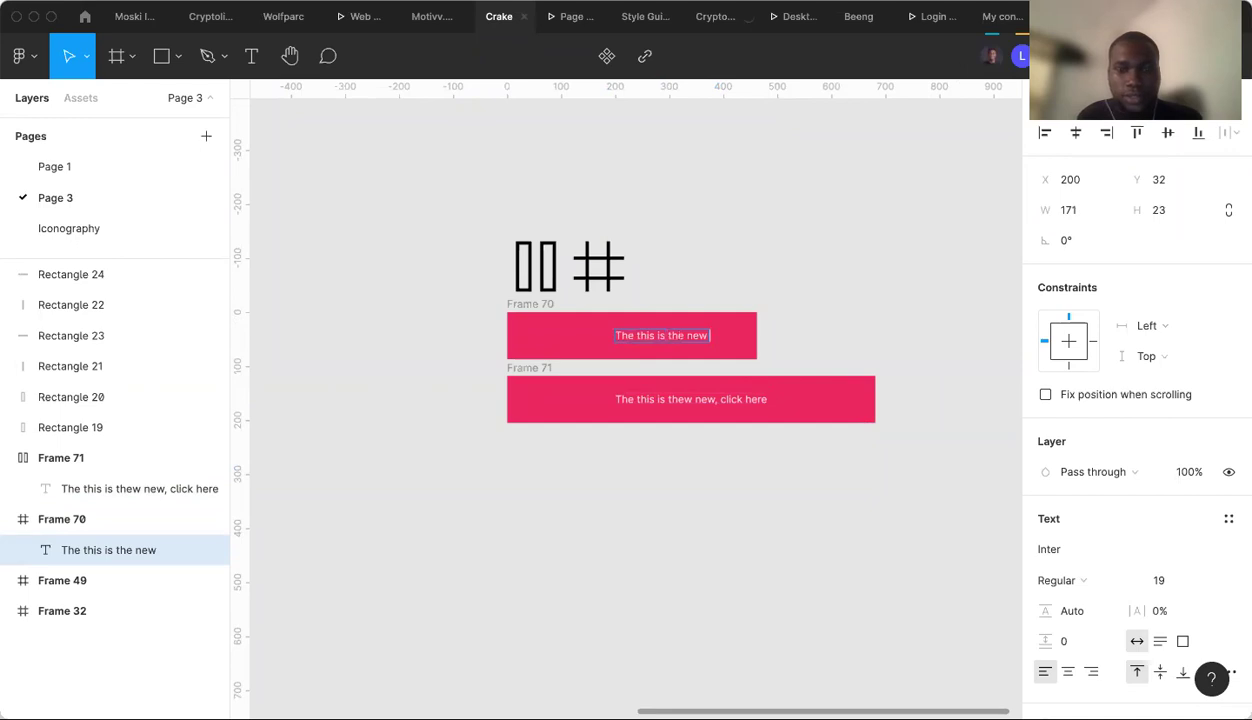
pyautogui.write(', click here')
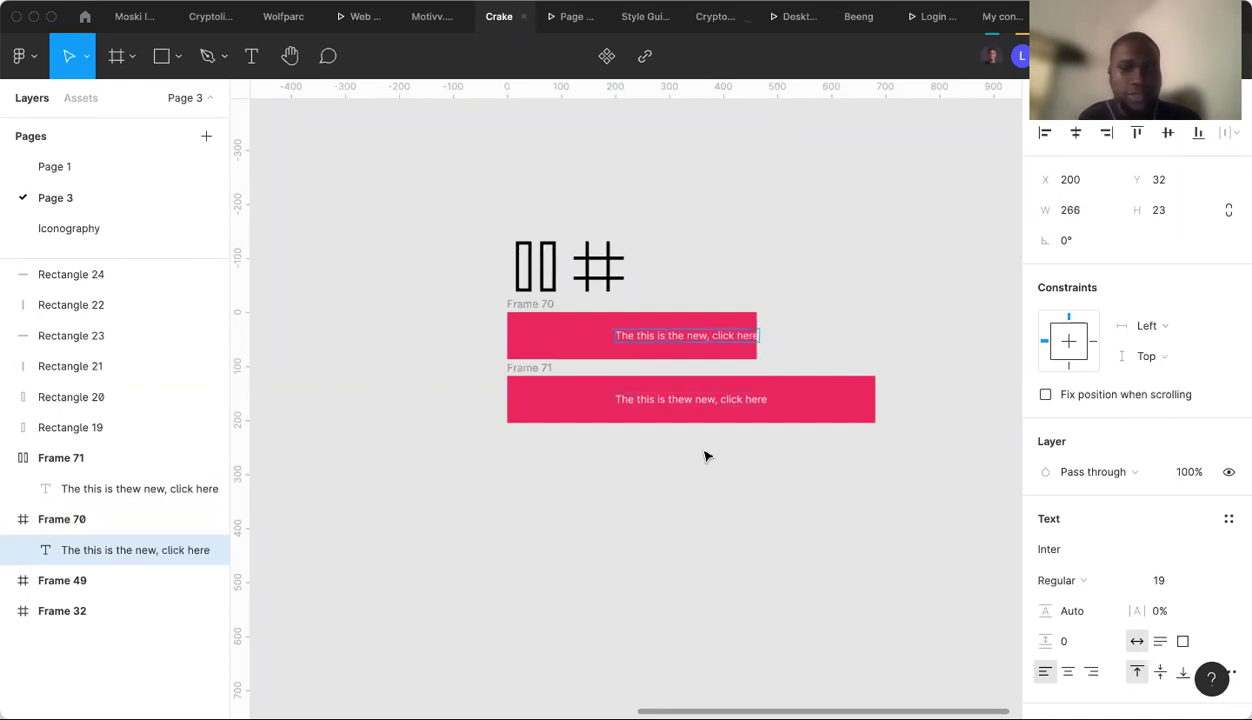
pyautogui.press('Escape')
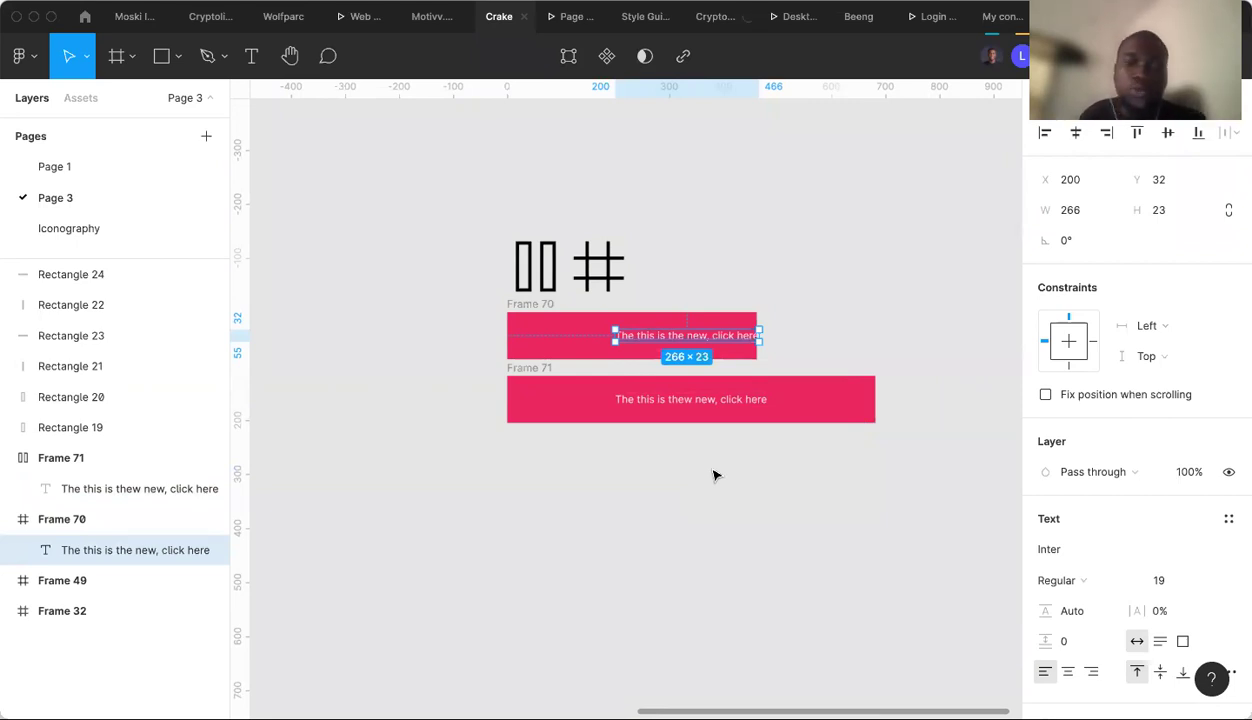
# Compare how auto layout Frame 71 and plain Frame 70 fit their long labels, including their frame properties.
pyautogui.click(541, 373)
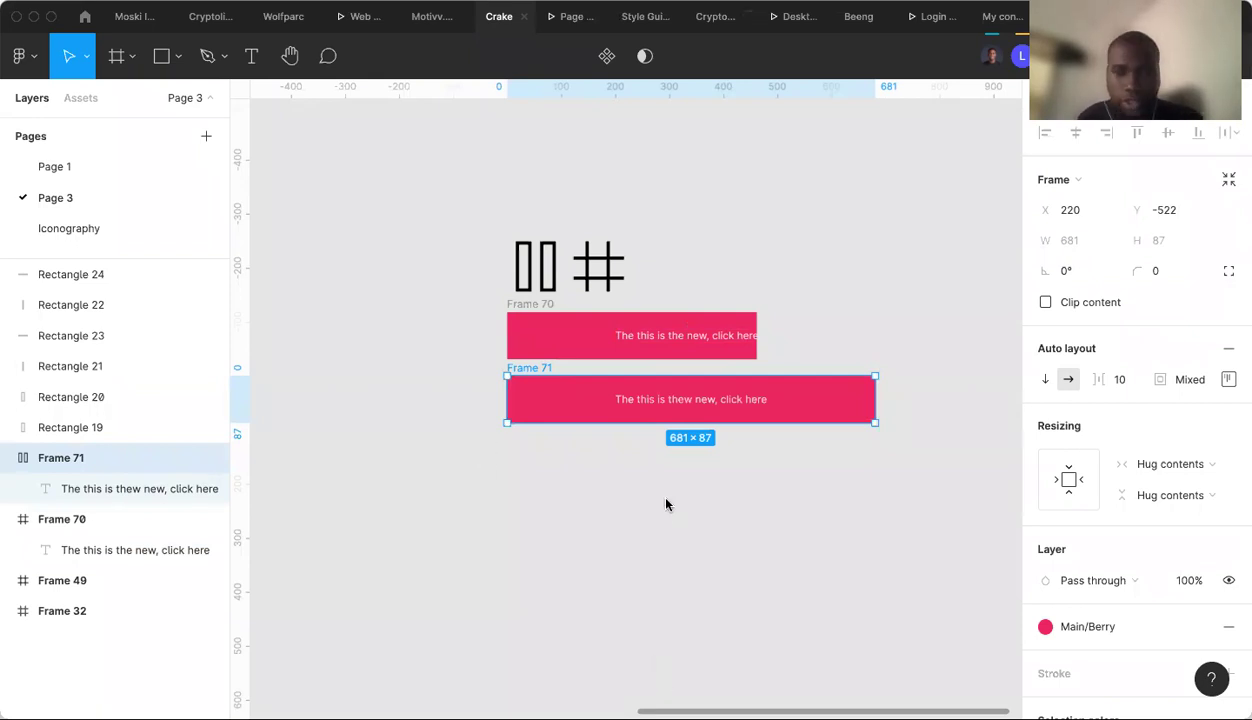
pyautogui.hscroll(2, 666, 505)
pyautogui.scroll(1, 666, 505)
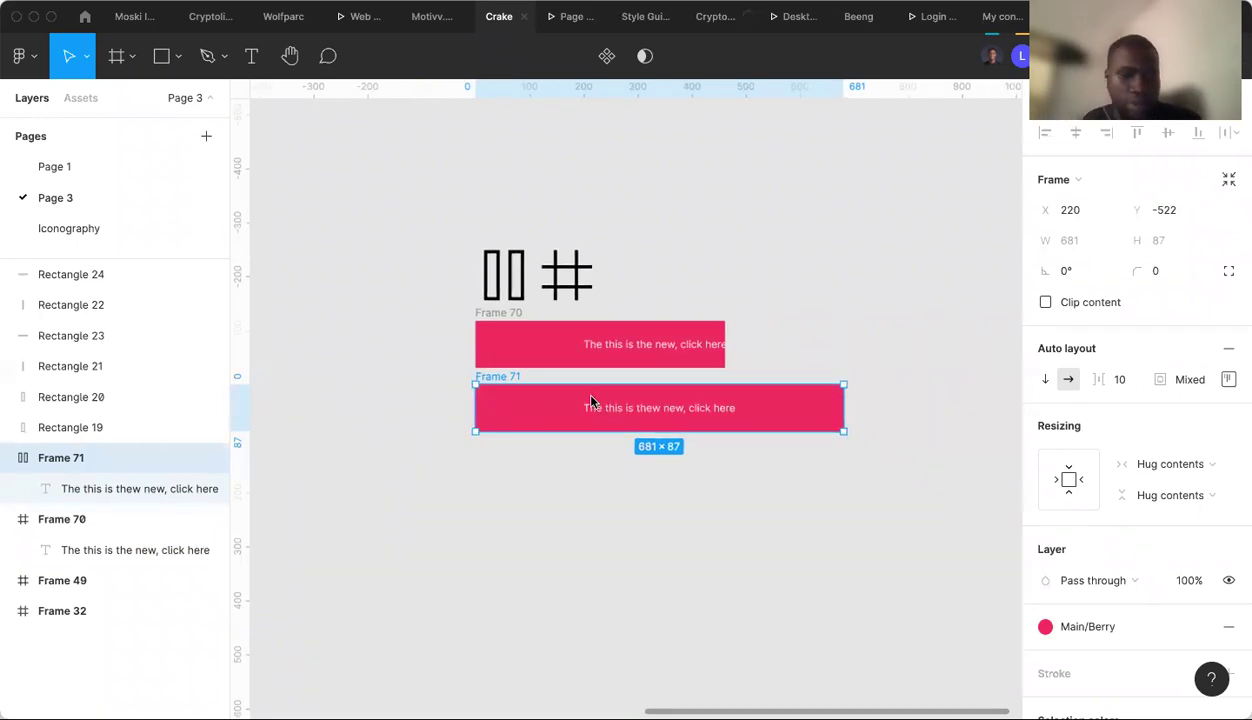
pyautogui.scroll(3, 591, 402)
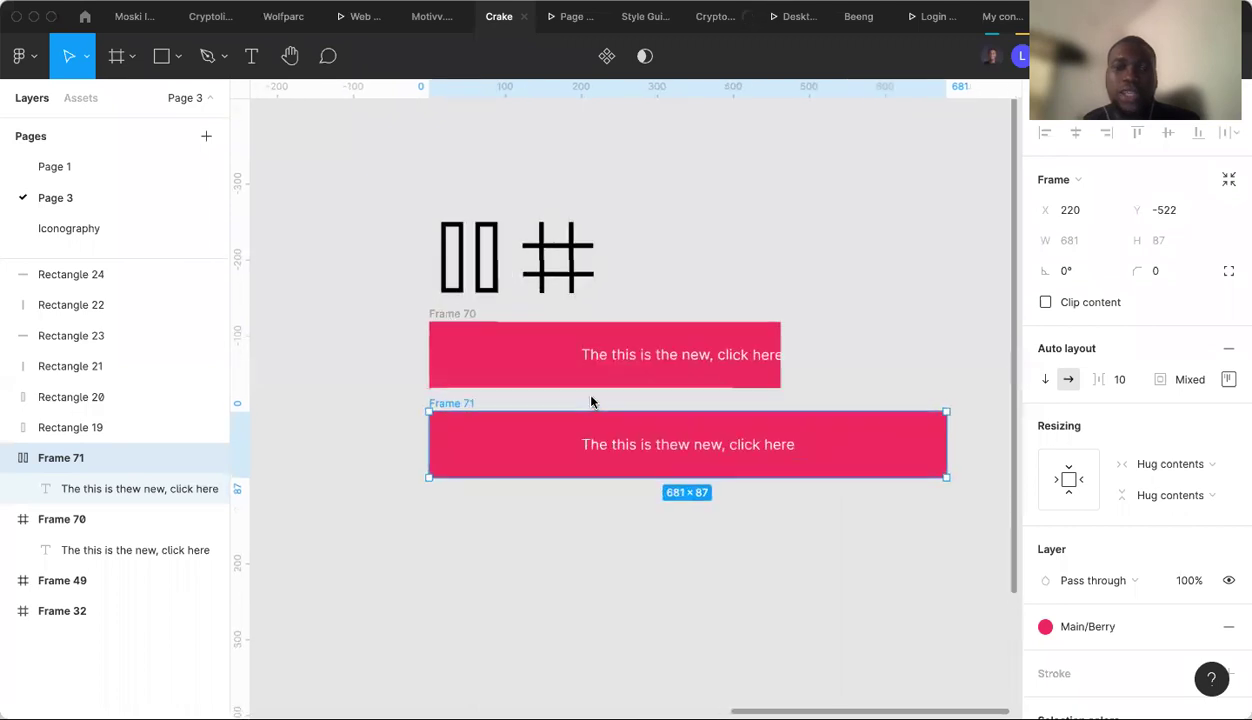
pyautogui.click(452, 314)
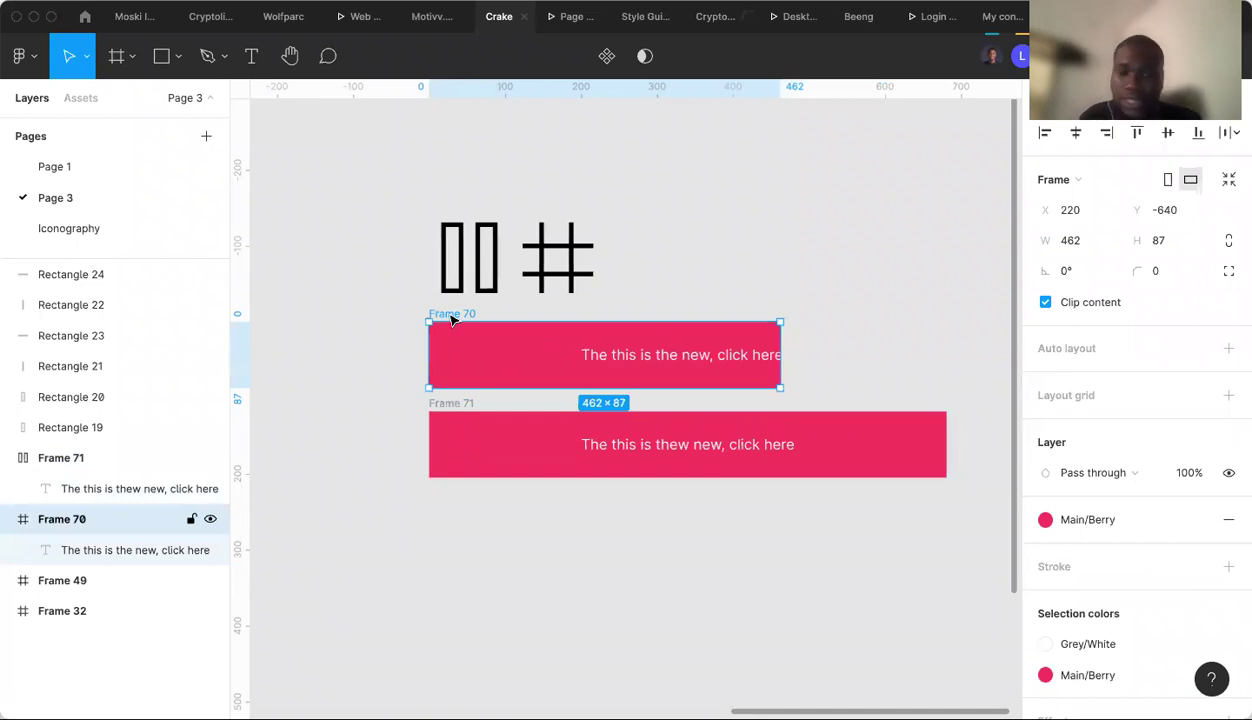
# Change the label text in Frame 70 back to "Submit".
pyautogui.doubleClick(617, 365)
pyautogui.press('BackSpace')
pyautogui.press('BackSpace')
pyautogui.press('BackSpace')
pyautogui.press('BackSpace')
pyautogui.press('BackSpace')
pyautogui.press('BackSpace')
pyautogui.press('BackSpace')
pyautogui.press('BackSpace')
pyautogui.press('BackSpace')
pyautogui.press('BackSpace')
pyautogui.press('BackSpace')
pyautogui.press('super+a')
pyautogui.write('Submit')
pyautogui.press('Escape')
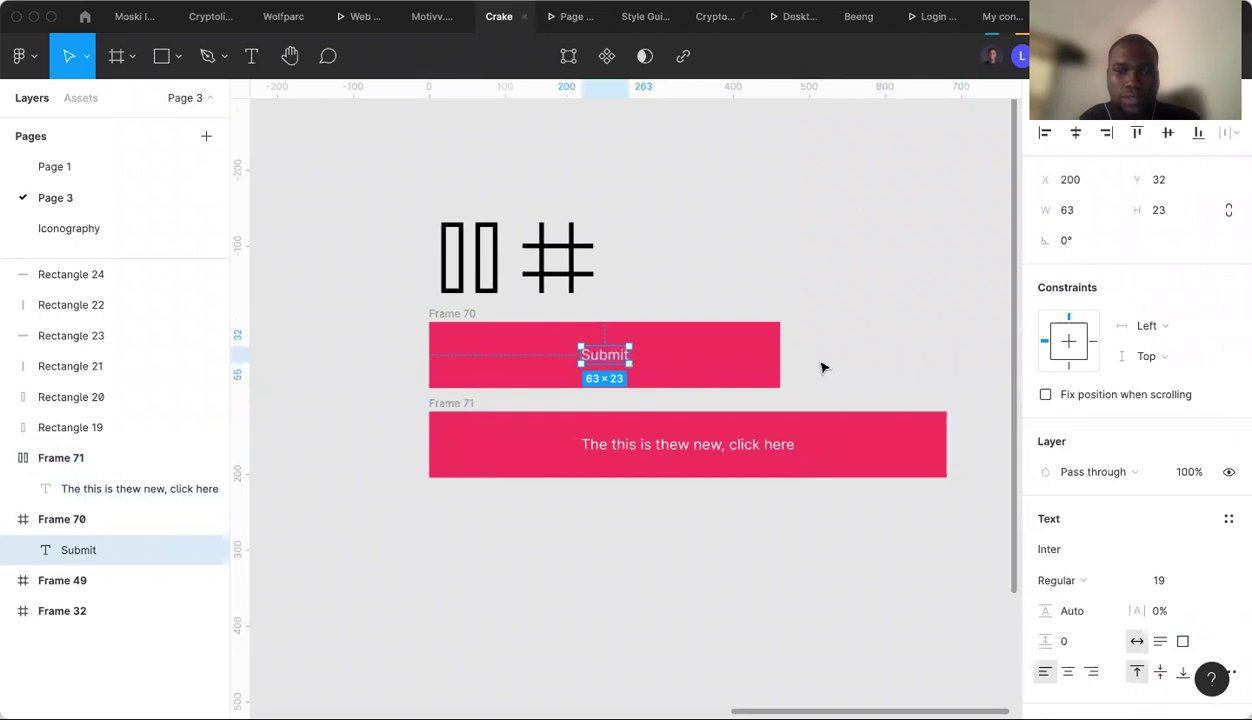
# Change the label text in Frame 71 back to "Submit" and clear the selection.
pyautogui.press('Tab')
pyautogui.press('Return')
pyautogui.press('BackSpace')
pyautogui.press('BackSpace')
pyautogui.press('BackSpace')
pyautogui.press('BackSpace')
pyautogui.press('BackSpace')
pyautogui.press('BackSpace')
pyautogui.press('BackSpace')
pyautogui.press('BackSpace')
pyautogui.press('BackSpace')
pyautogui.press('BackSpace')
pyautogui.press('BackSpace')
pyautogui.press('BackSpace')
pyautogui.press('BackSpace')
pyautogui.press('BackSpace')
pyautogui.press('BackSpace')
pyautogui.press('BackSpace')
pyautogui.press('BackSpace')
pyautogui.press('BackSpace')
pyautogui.press('BackSpace')
pyautogui.press('BackSpace')
pyautogui.write('Submit')
pyautogui.press('super+a')
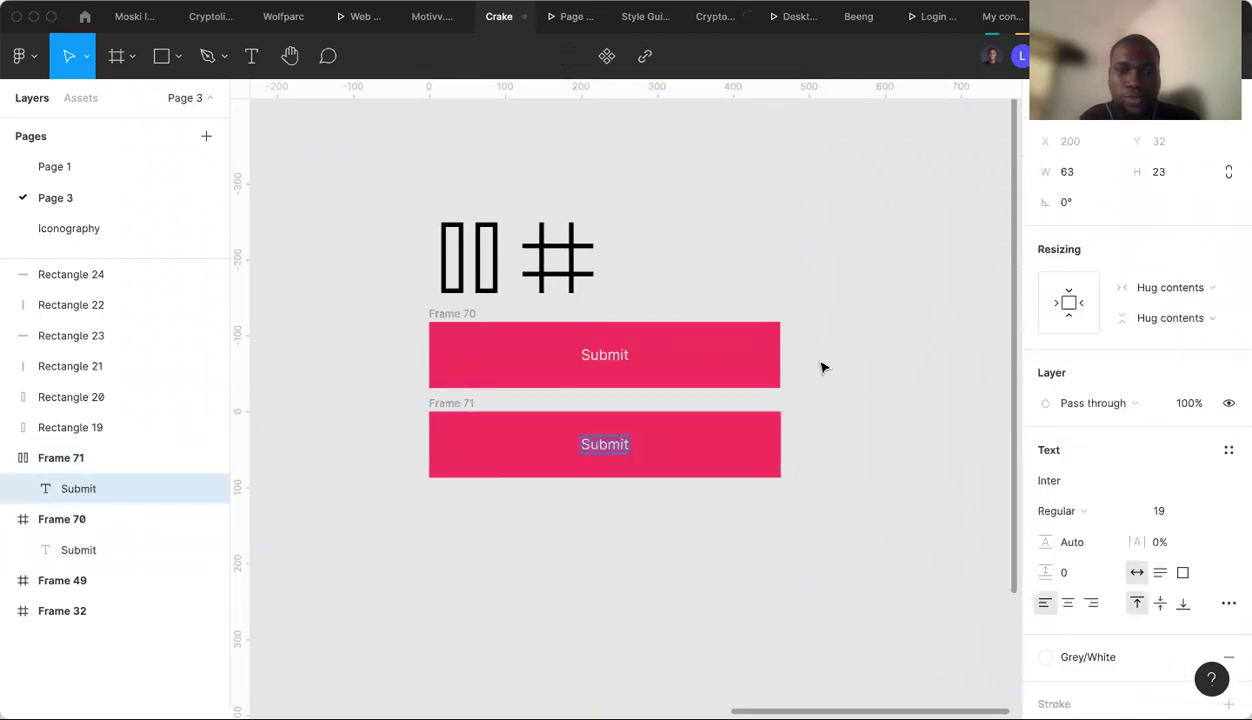
pyautogui.press('Escape')
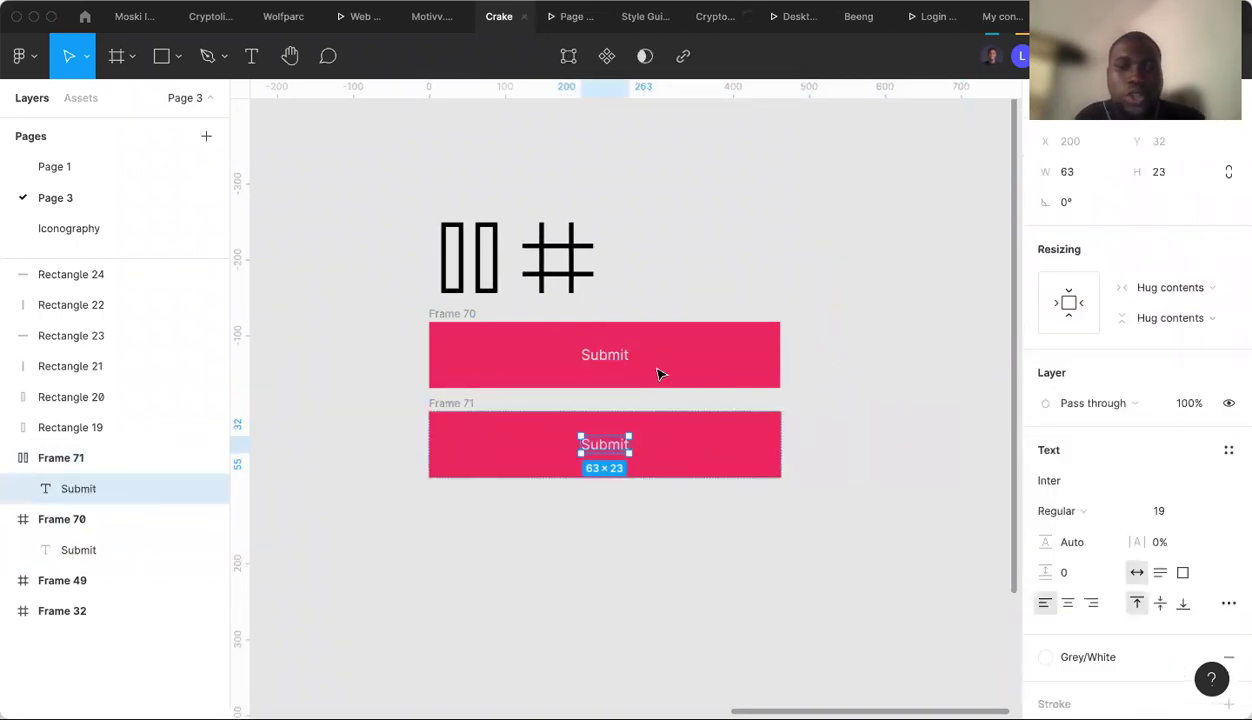
pyautogui.press('Escape')
pyautogui.press('Escape')
# Compare the constraints of the Submit text in Frame 70 with the resizing options of the Submit text in Frame 71.
pyautogui.click(456, 316)
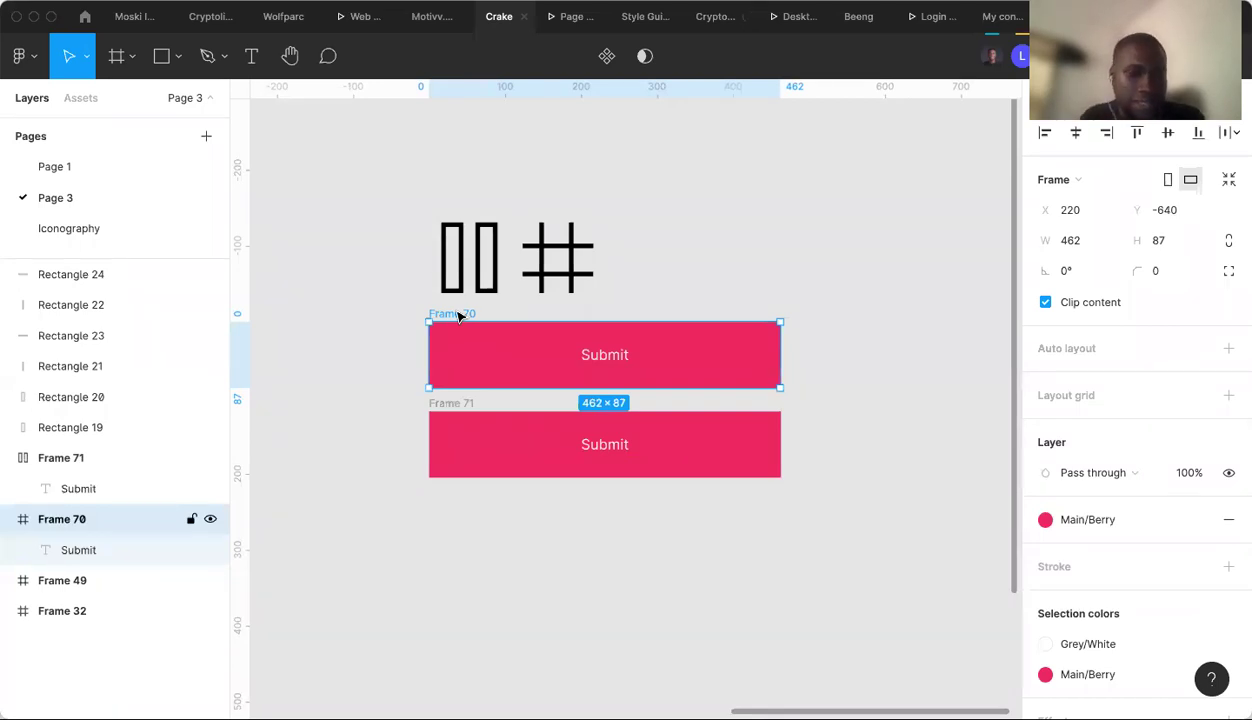
pyautogui.click(610, 364)
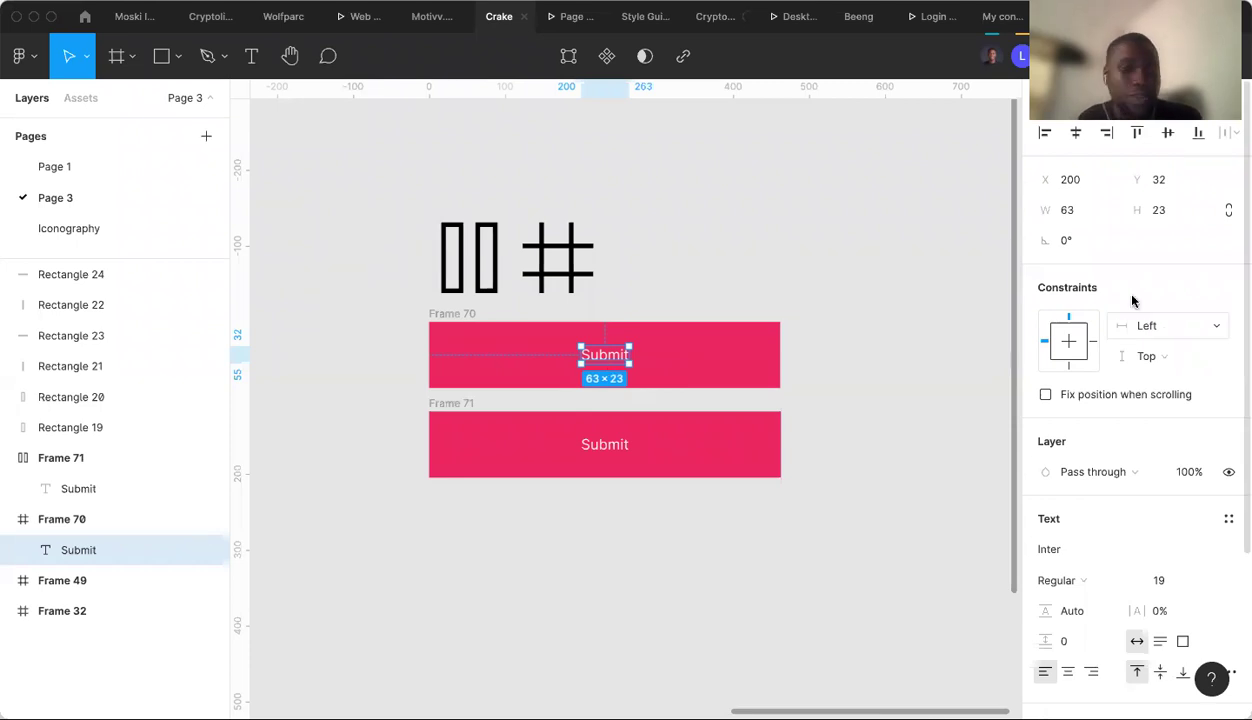
pyautogui.click(614, 450)
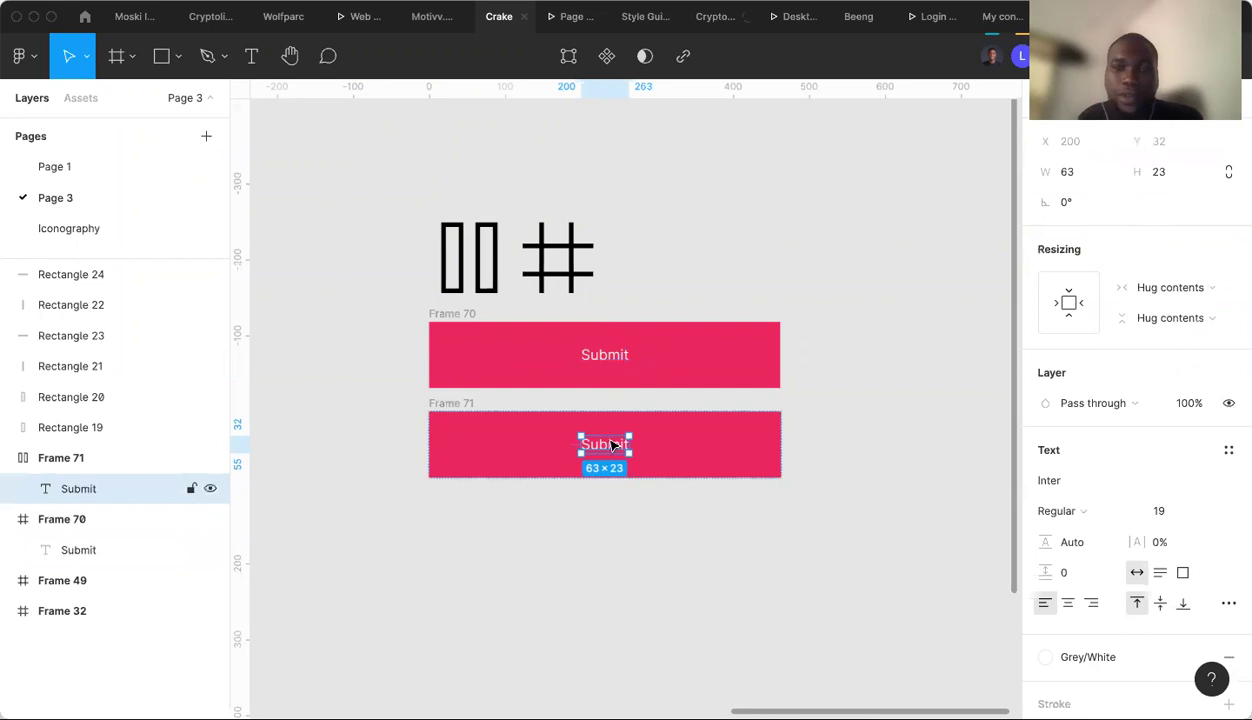
pyautogui.click(605, 360)
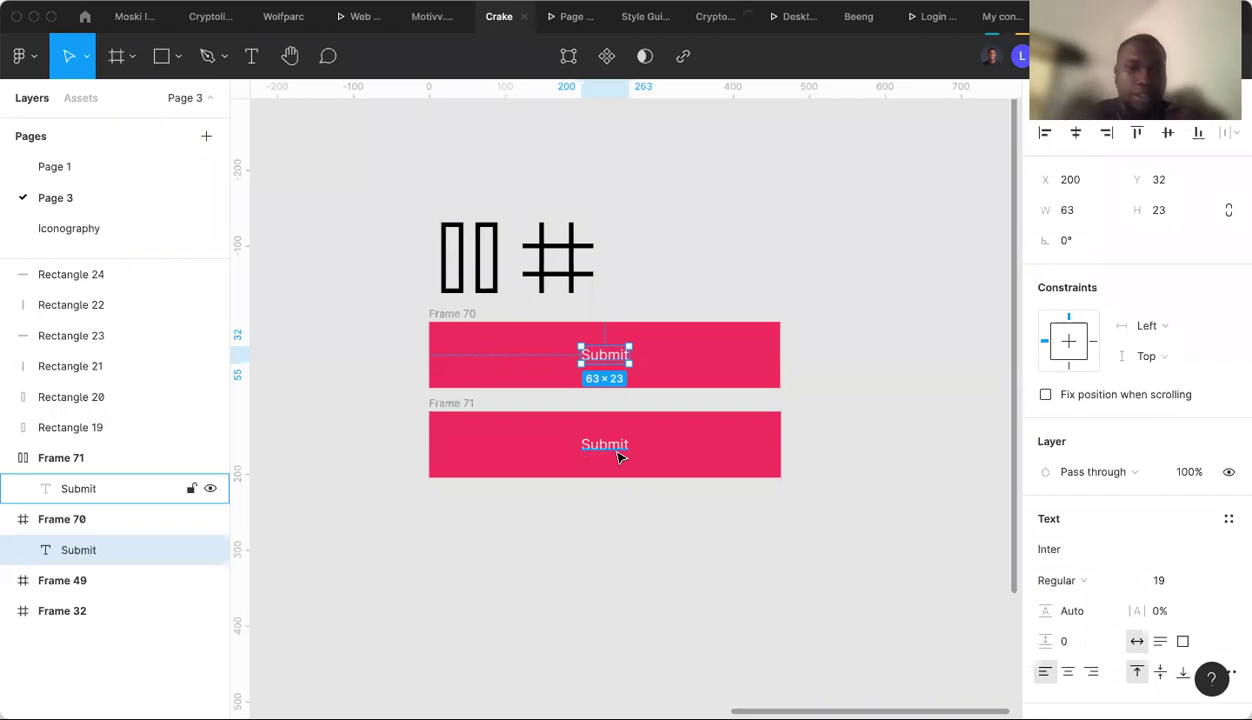
# Set the horizontal constraint of the Submit text in Frame 70 to Left and right.
pyautogui.doubleClick(601, 355)
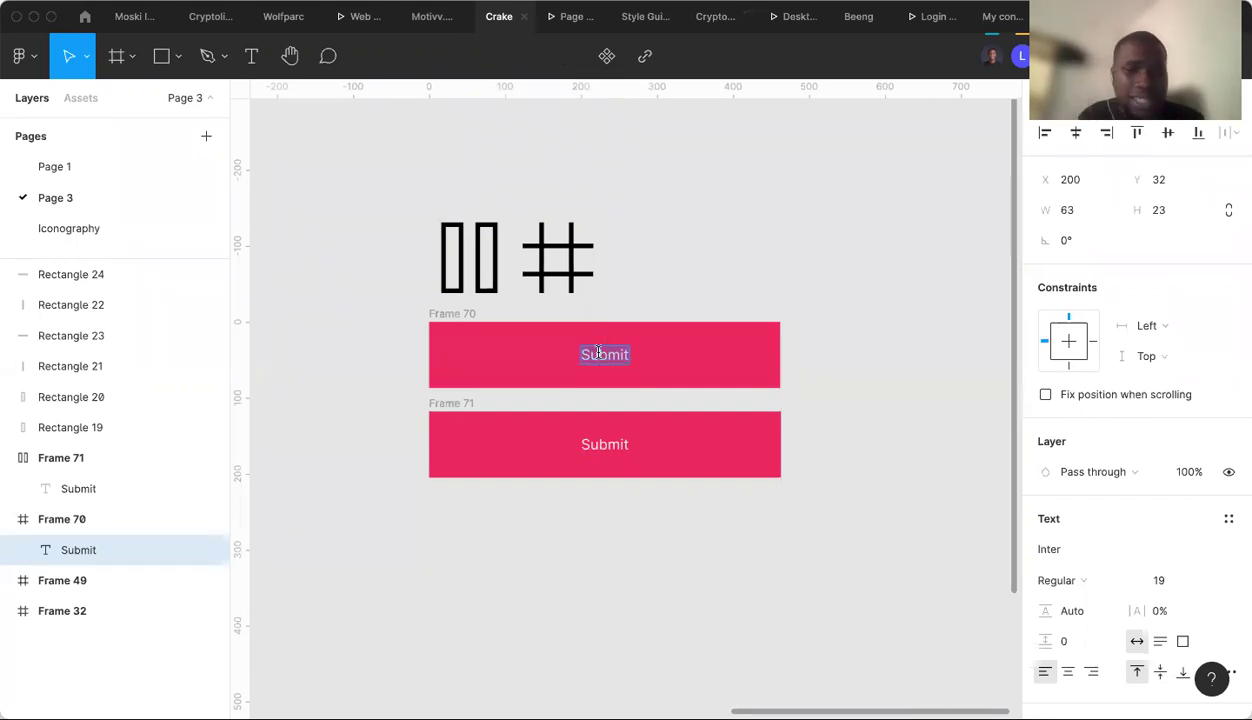
pyautogui.press('Escape')
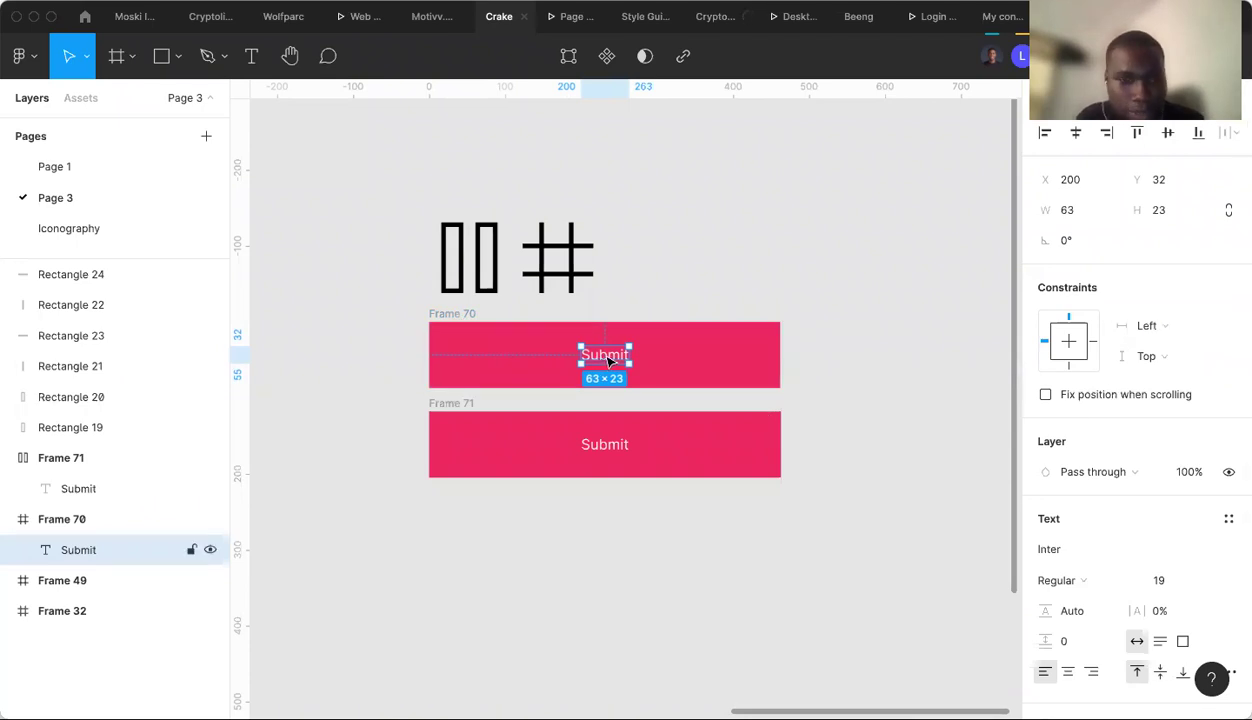
pyautogui.click(1120, 323)
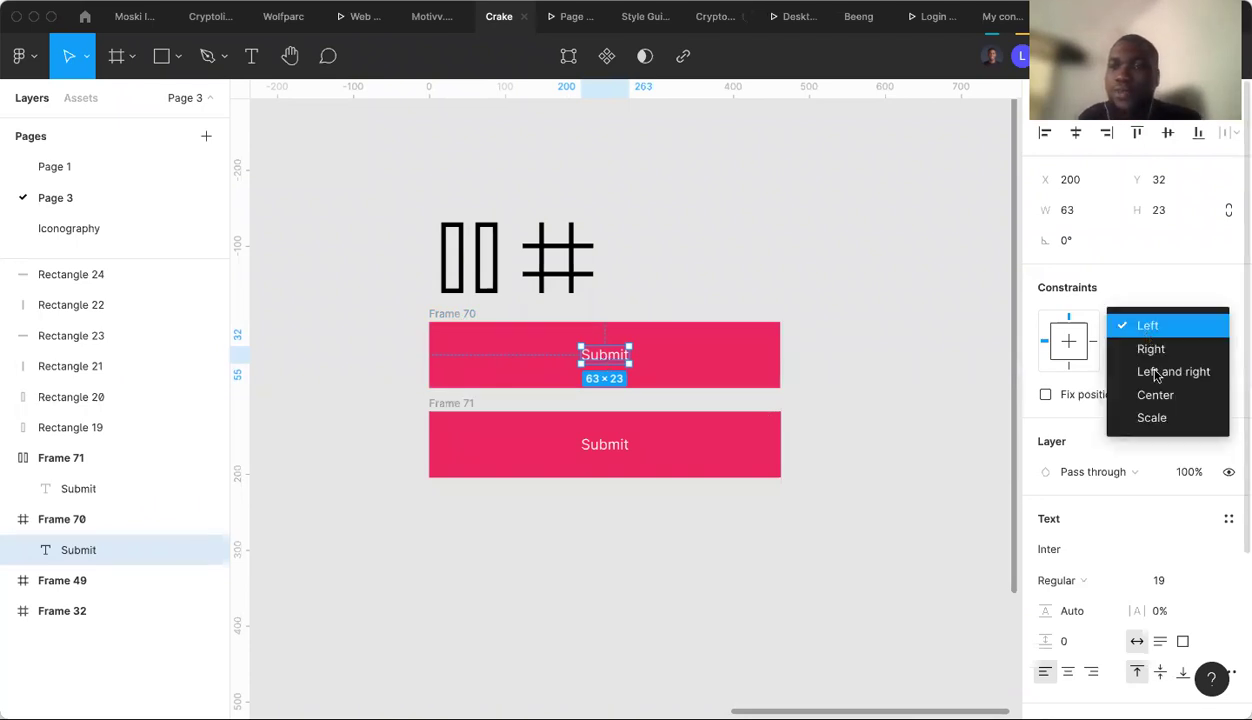
pyautogui.click(1155, 374)
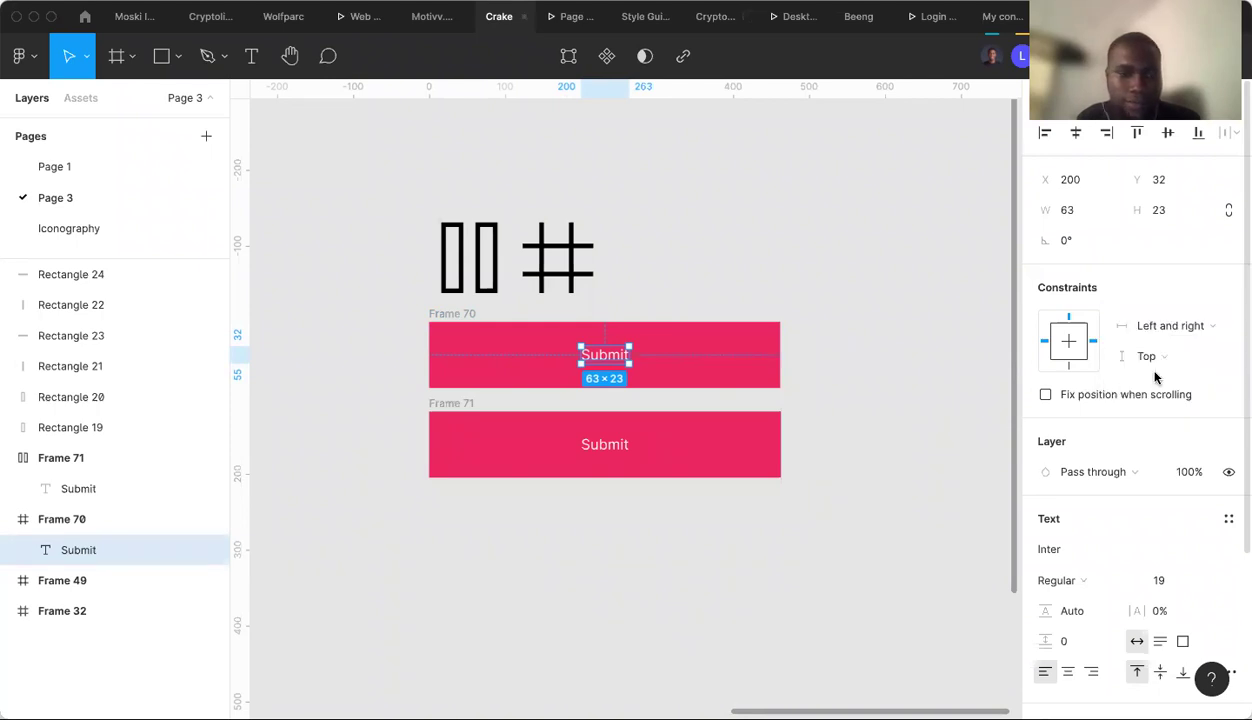
# Stretch Frame 70 to about 709 wide, inspect its Submit text box, and shrink the frame back to about 463 wide.
pyautogui.click(465, 318)
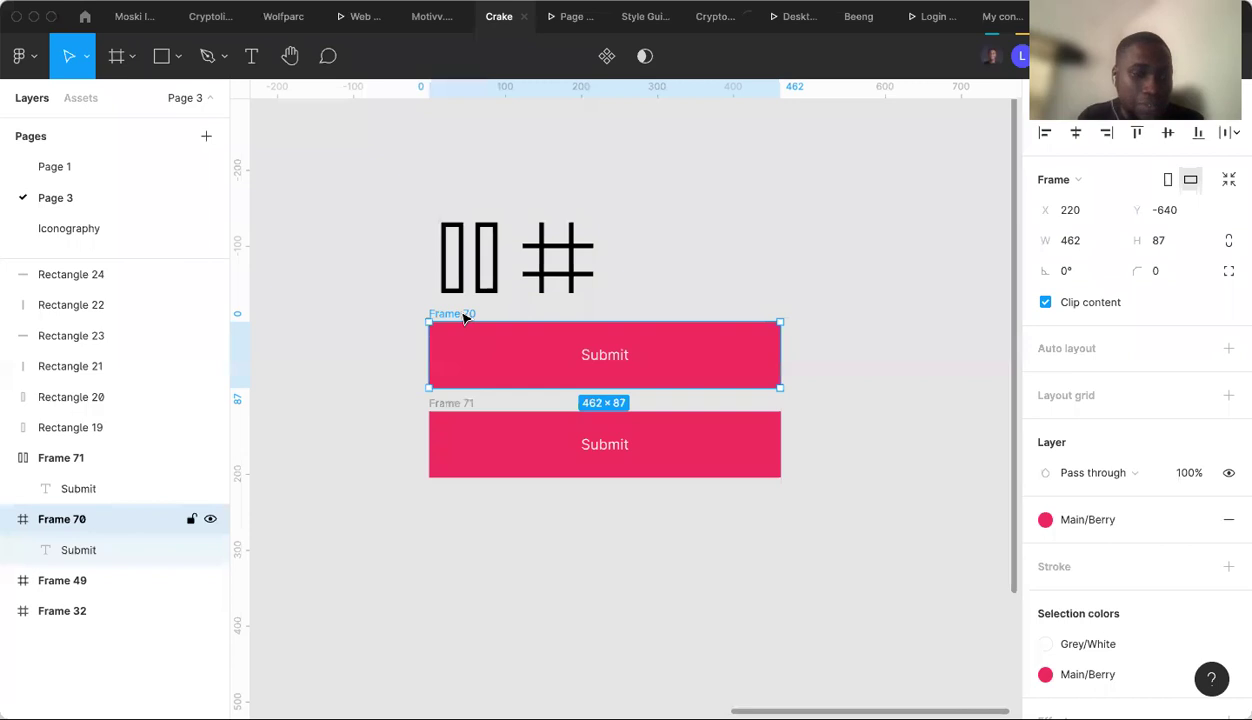
pyautogui.moveTo(818, 357); pyautogui.dragTo(968, 360)
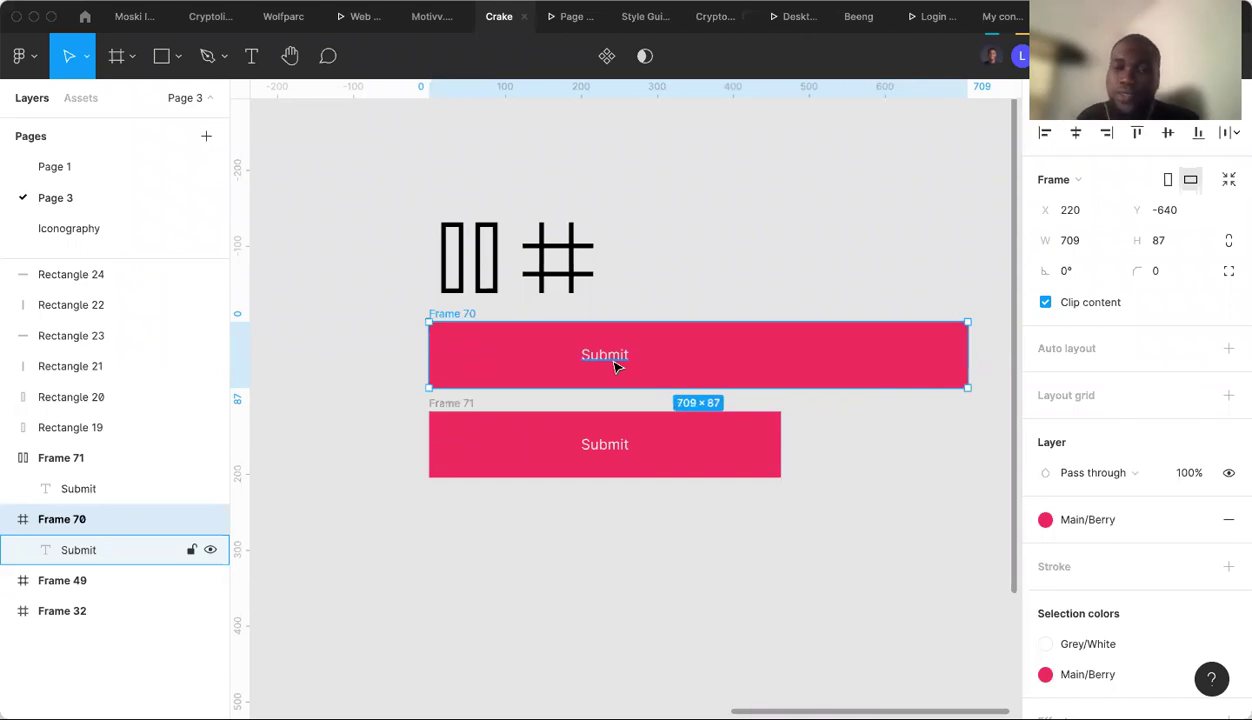
pyautogui.click(615, 367)
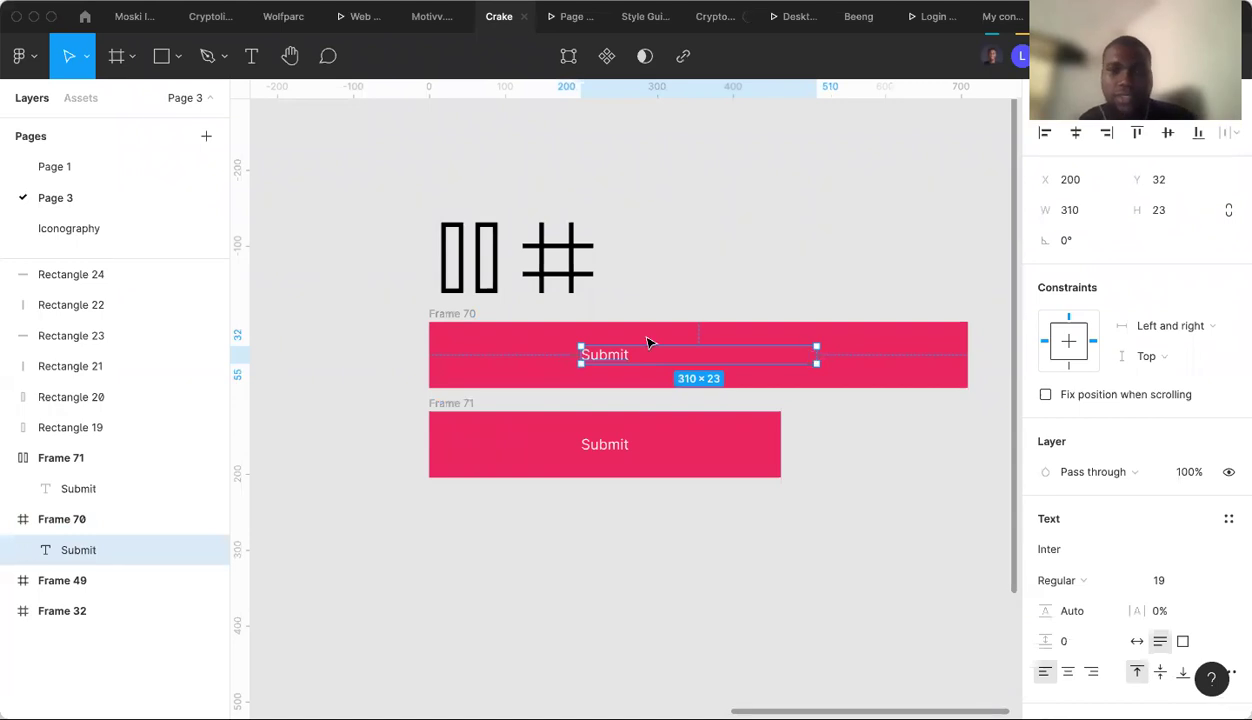
pyautogui.click(948, 352)
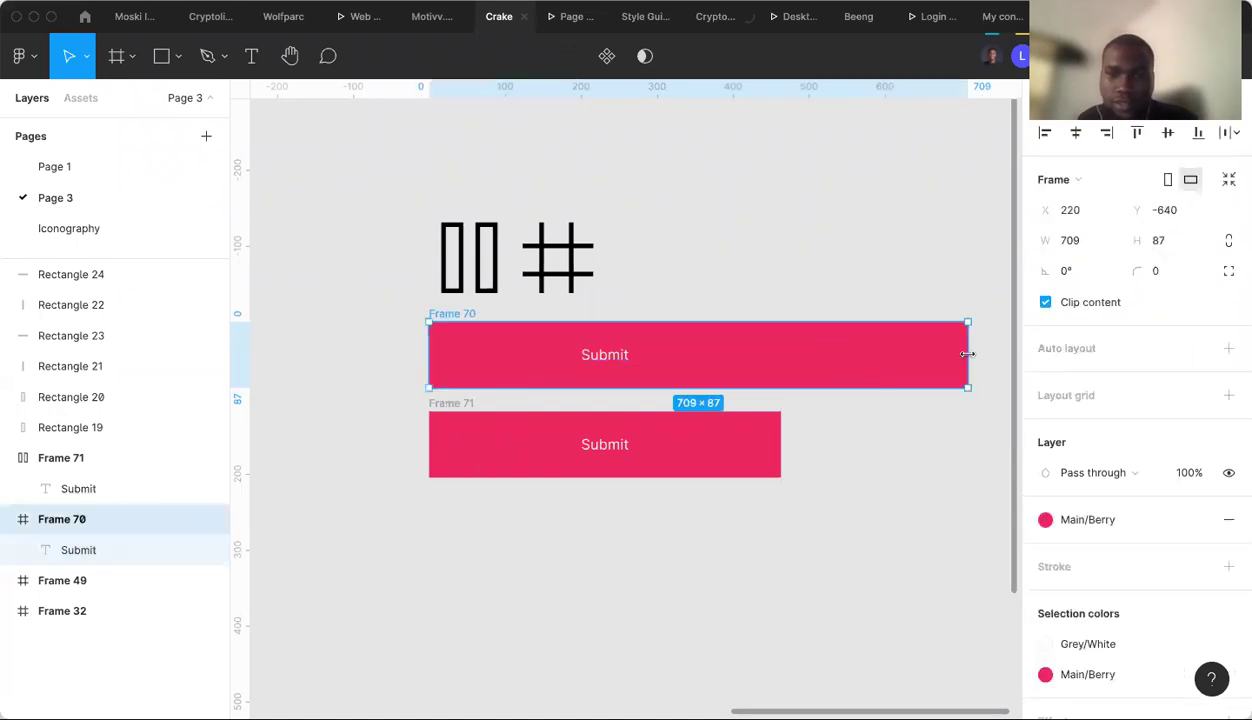
pyautogui.moveTo(840, 357); pyautogui.dragTo(780, 352)
# Center-align the Submit text in Frame 70 horizontally within its text box.
pyautogui.click(605, 365)
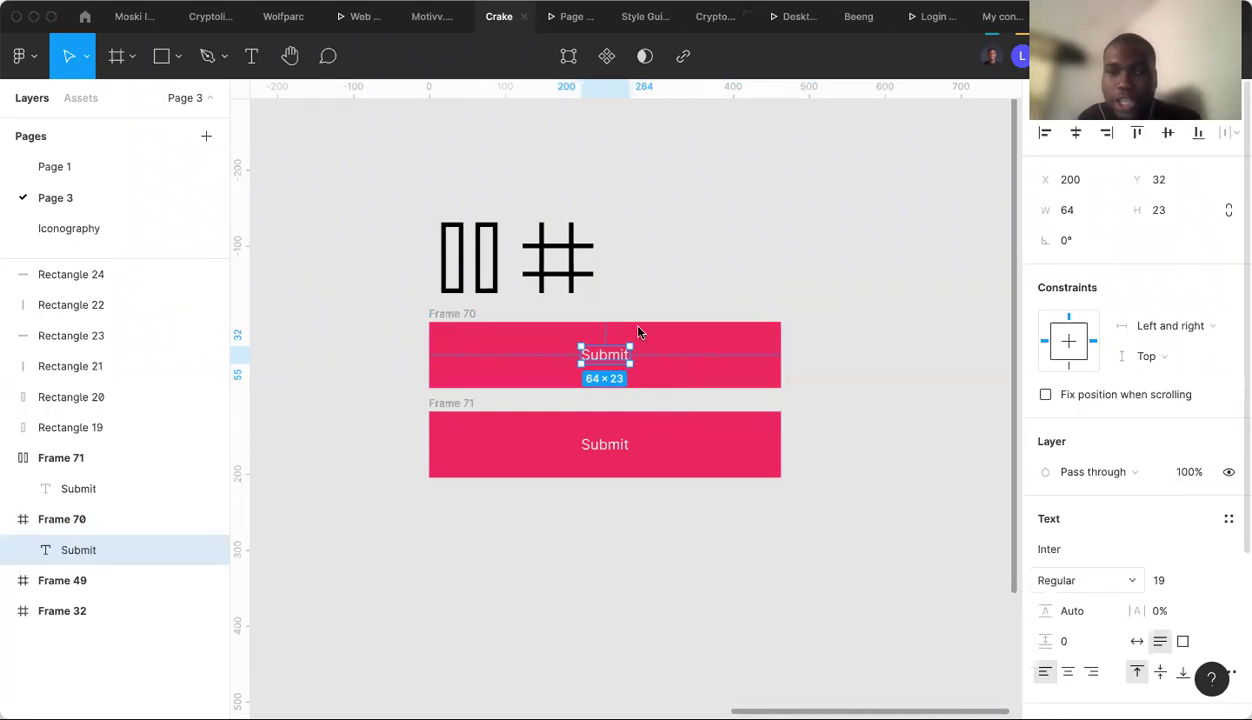
pyautogui.click(1069, 673)
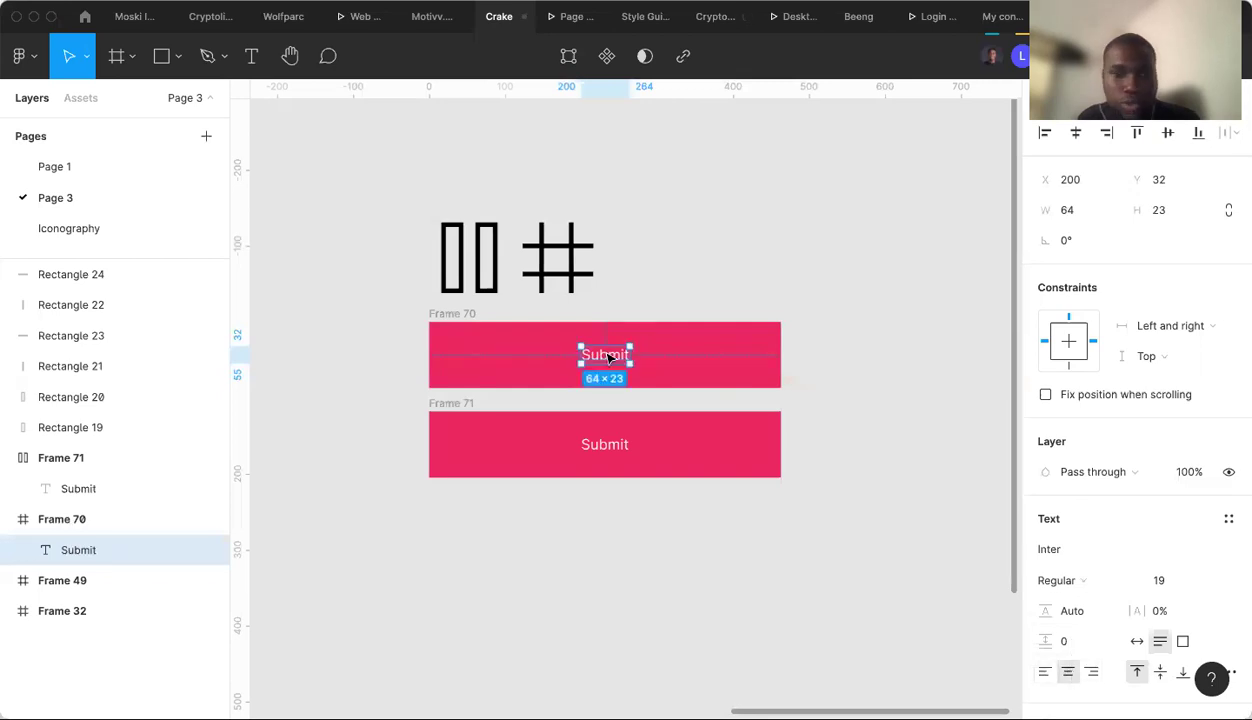
pyautogui.press('Return')
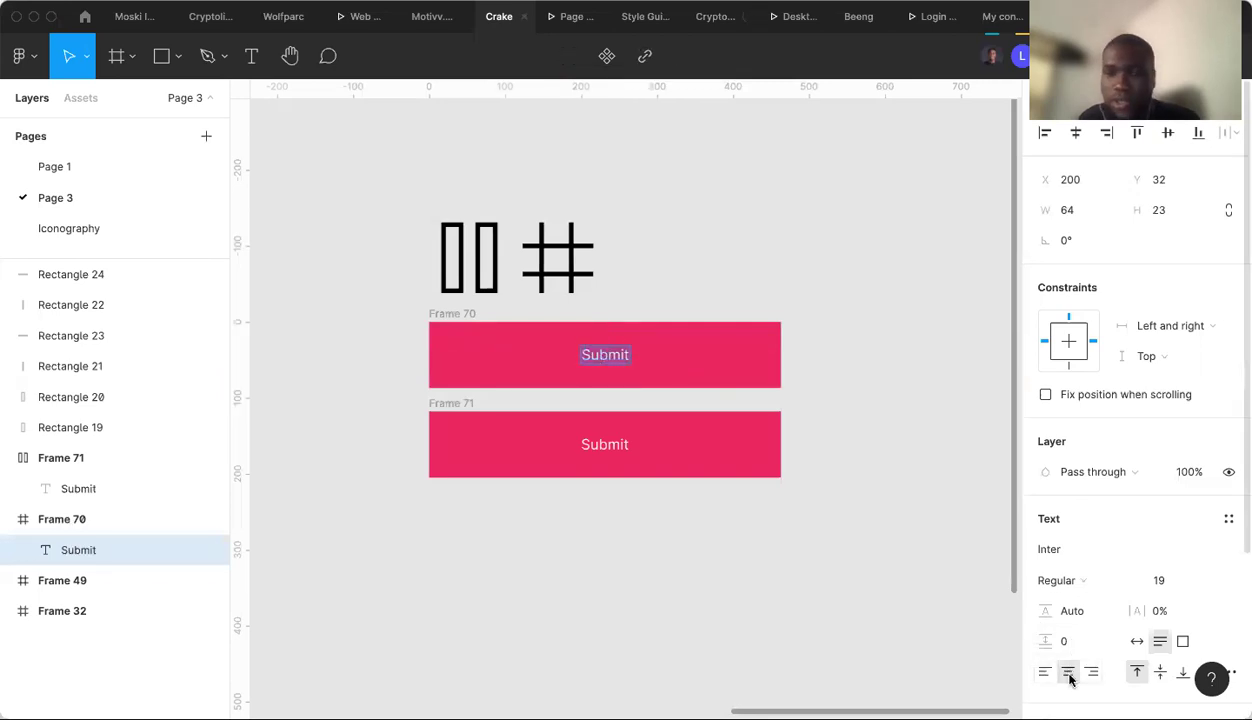
pyautogui.press('Escape')
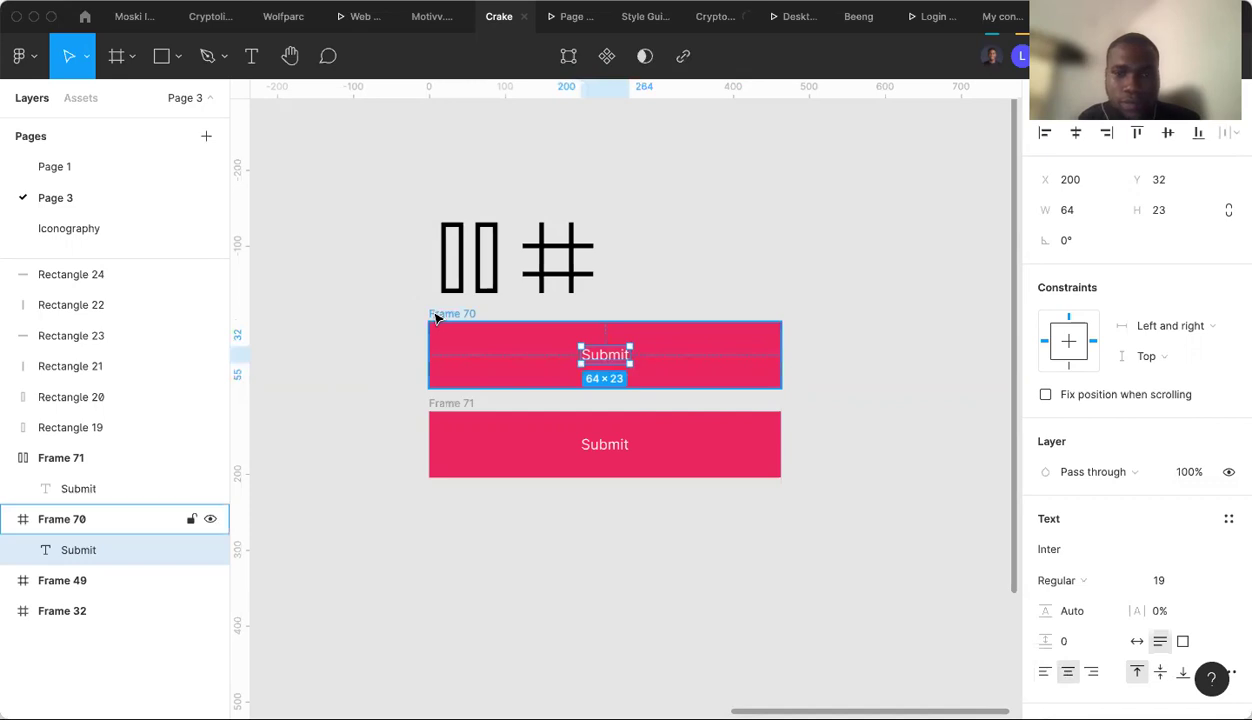
# Test the Submit text's constraint by narrowing Frame 70 to about 369 and widening it to about 591.
pyautogui.press('Escape')
pyautogui.moveTo(781, 355); pyautogui.dragTo(420, 341)
pyautogui.hscroll(-1, 420, 341)
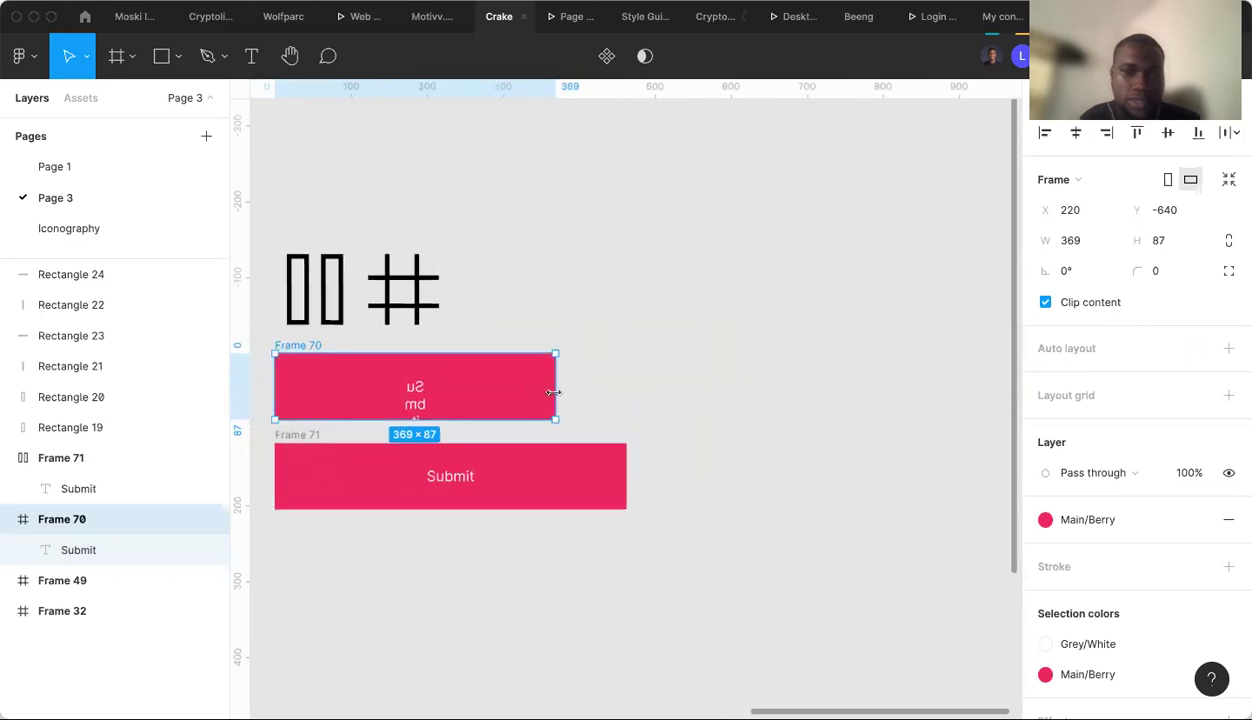
pyautogui.moveTo(553, 392); pyautogui.dragTo(724, 405)
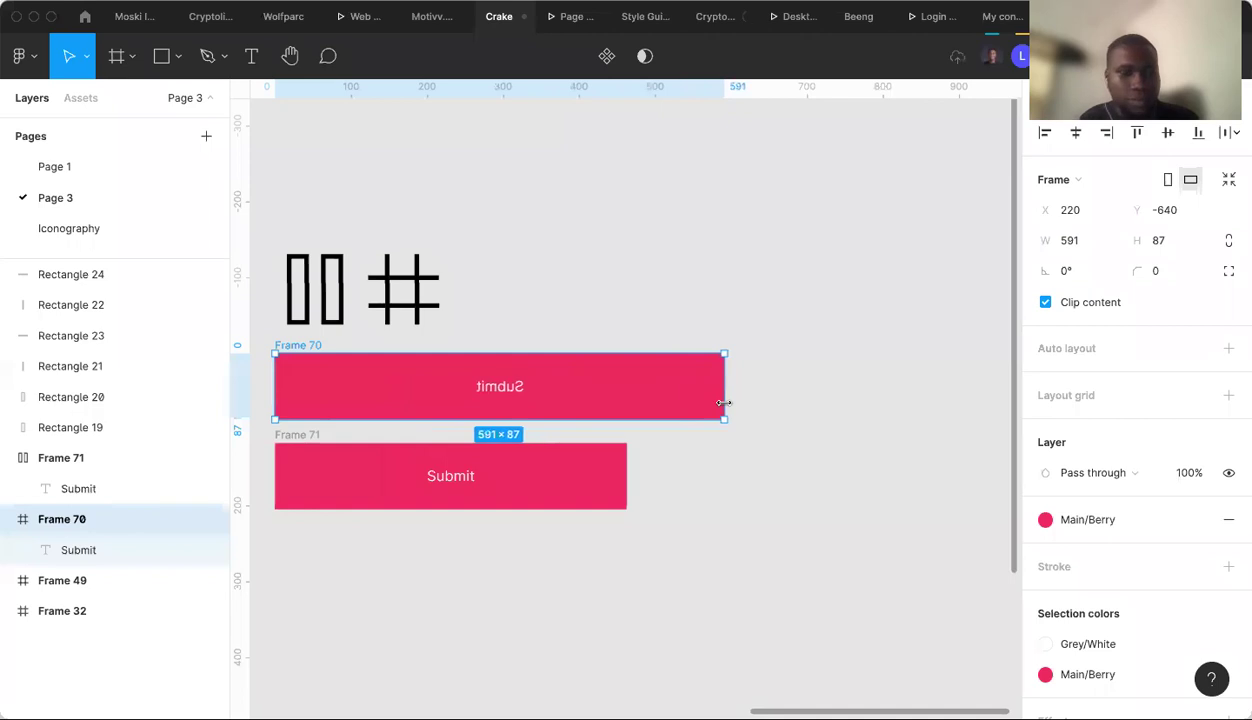
# Turn the mirrored Submit text in Frame 70 upright by setting its rotation to 0° and flipping it vertically, keeping auto height.
pyautogui.click(522, 391)
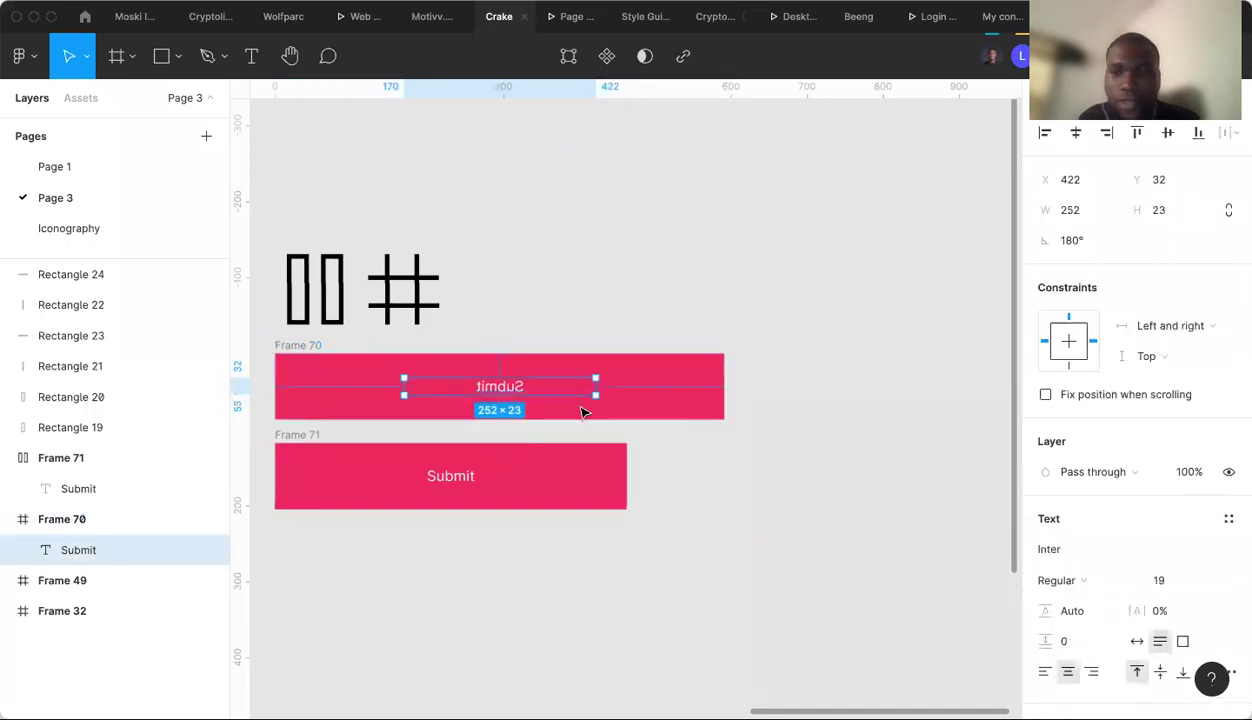
pyautogui.click(1088, 246)
pyautogui.write('0')
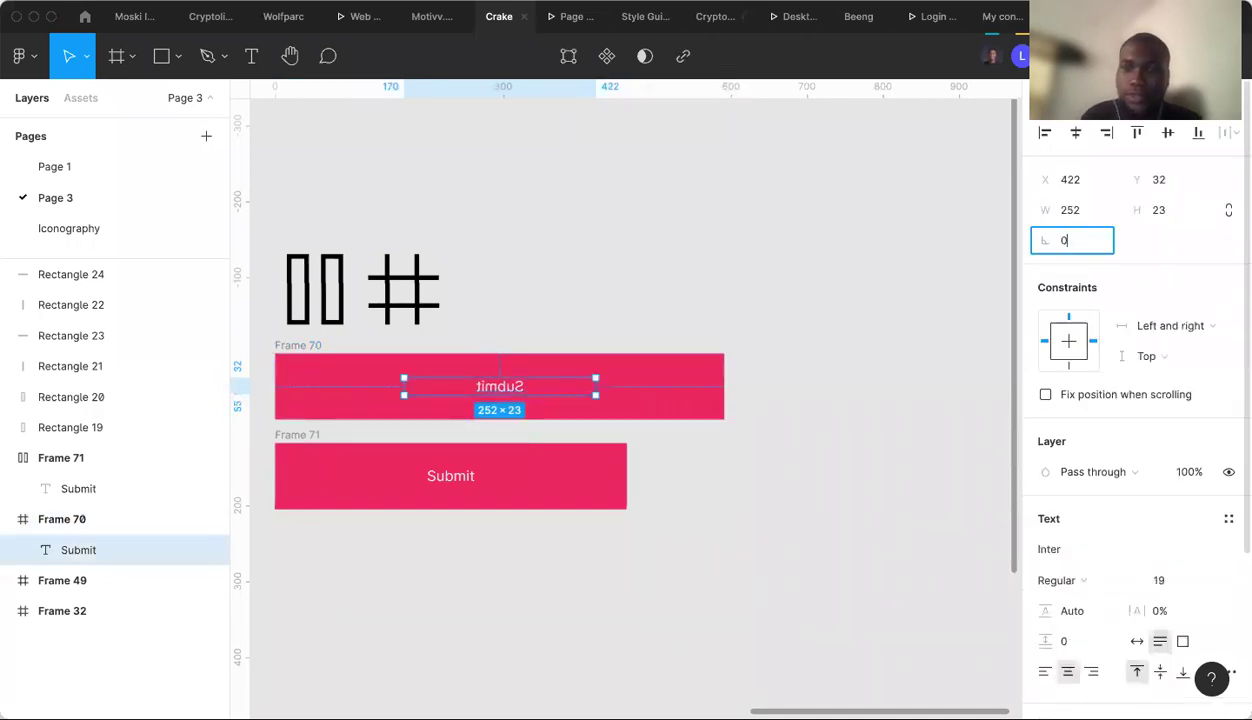
pyautogui.press('Return')
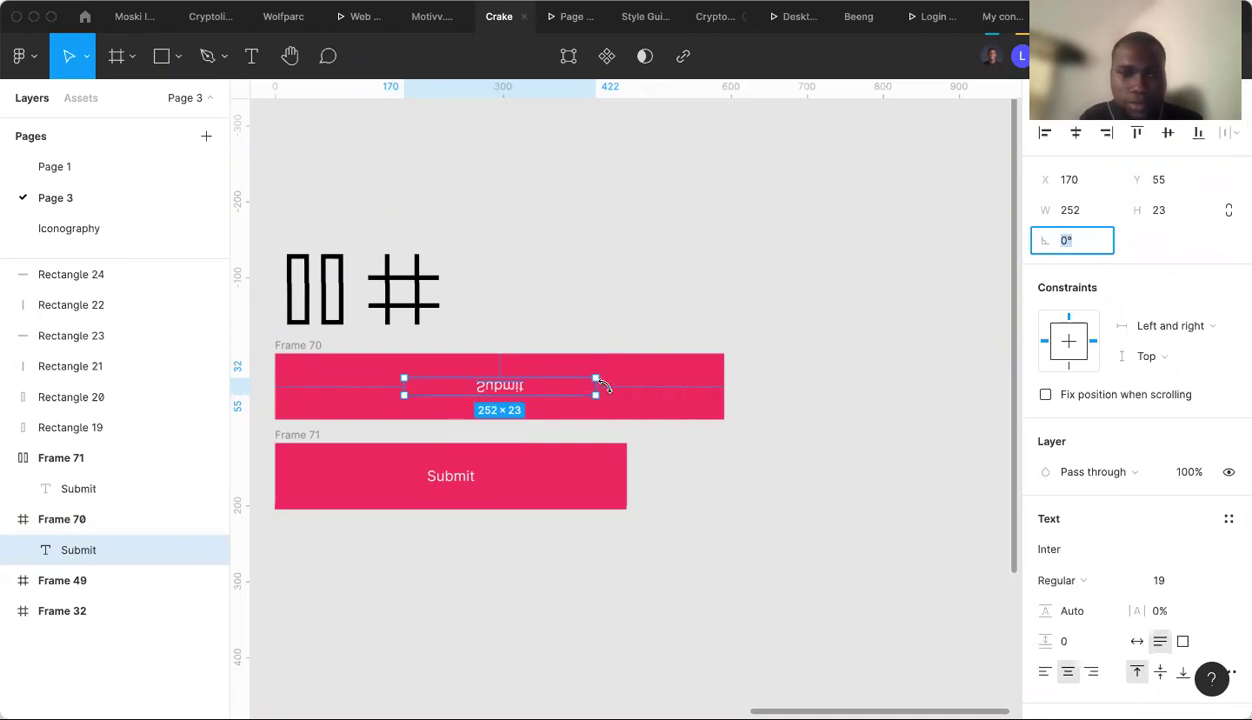
pyautogui.moveTo(578, 397); pyautogui.dragTo(577, 374)
pyautogui.click(1158, 643)
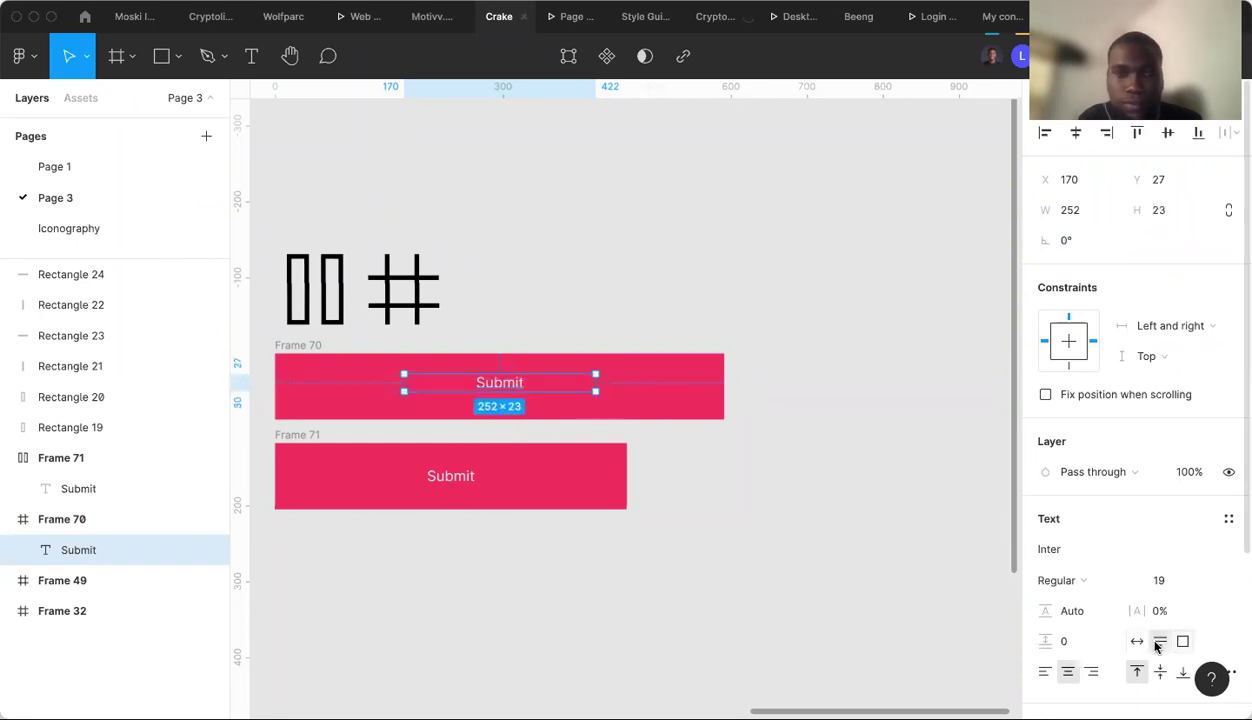
# Shrink Frame 70 to about 463 wide to match Frame 71.
pyautogui.hscroll(-4, 769, 531)
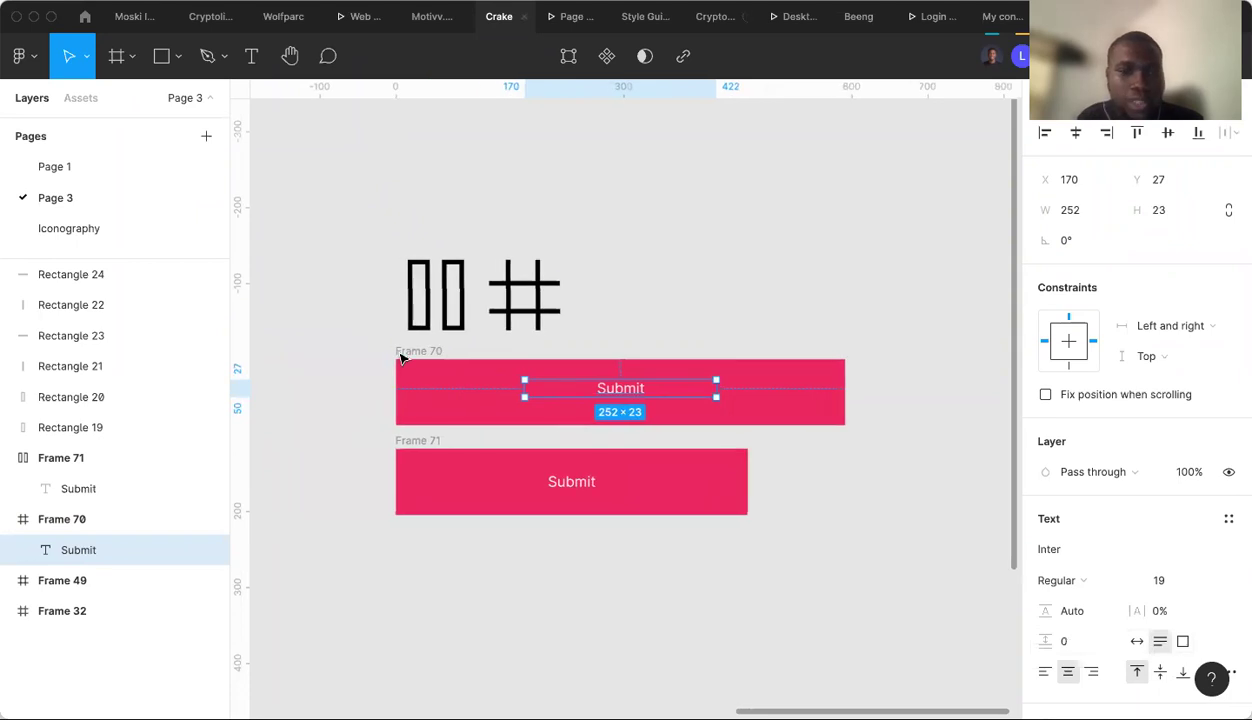
pyautogui.click(402, 354)
pyautogui.moveTo(845, 400); pyautogui.dragTo(752, 404)
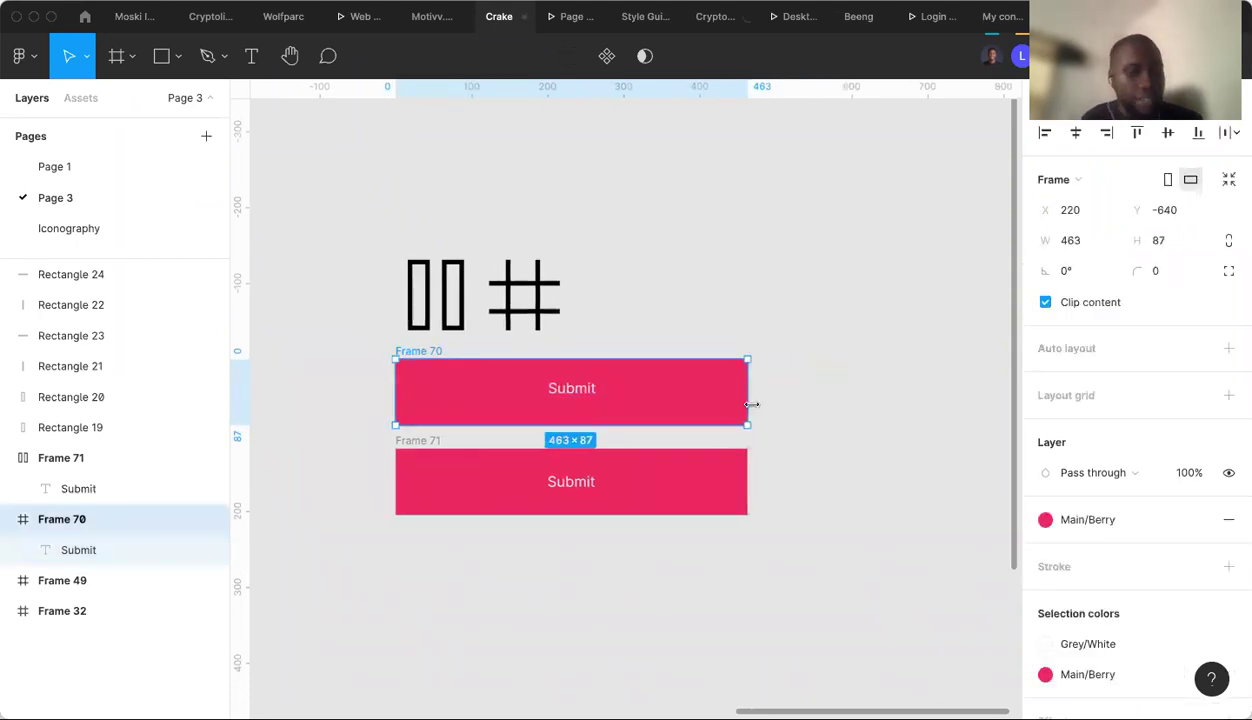
# Hide the Submit text layer inside Frame 70.
pyautogui.scroll(-2, 808, 481)
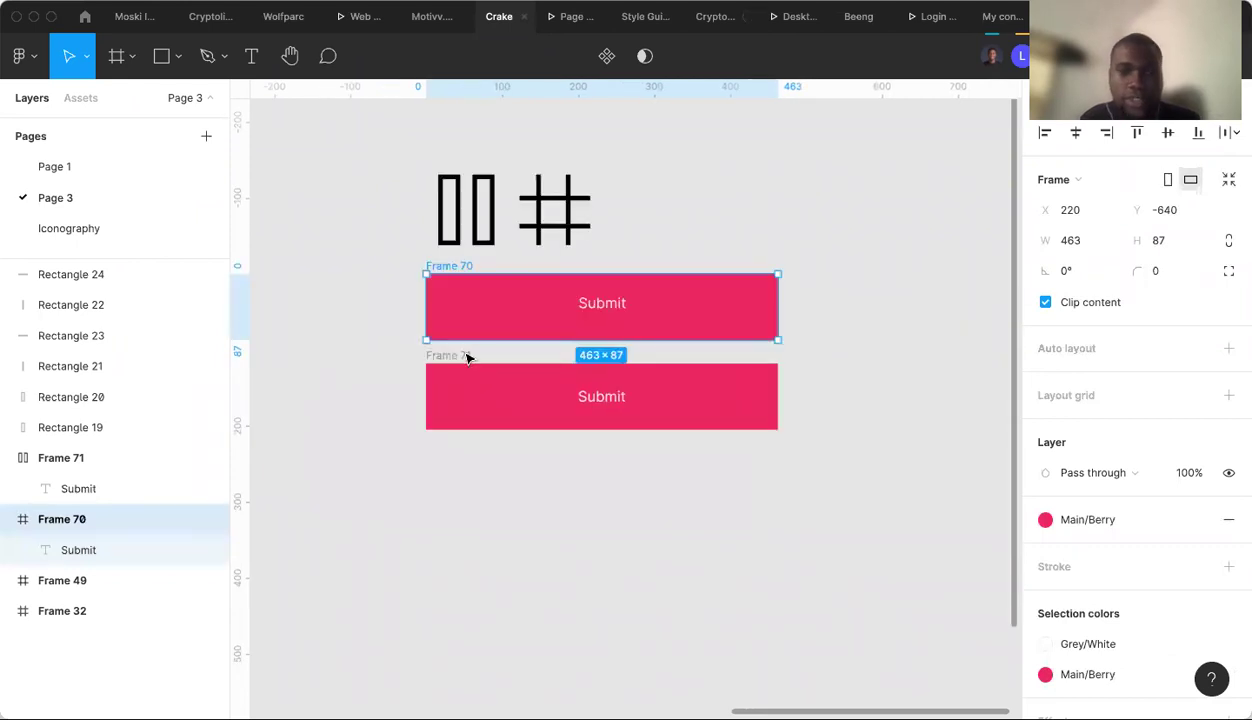
pyautogui.click(575, 302)
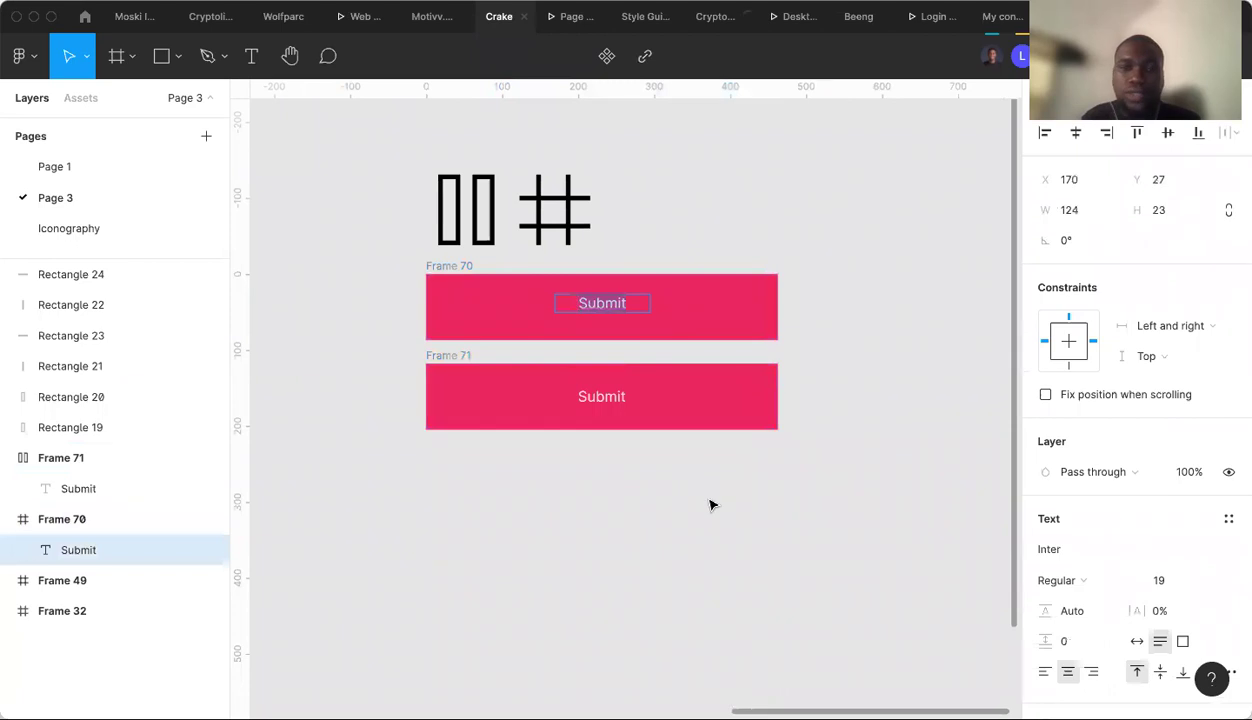
pyautogui.click(210, 550)
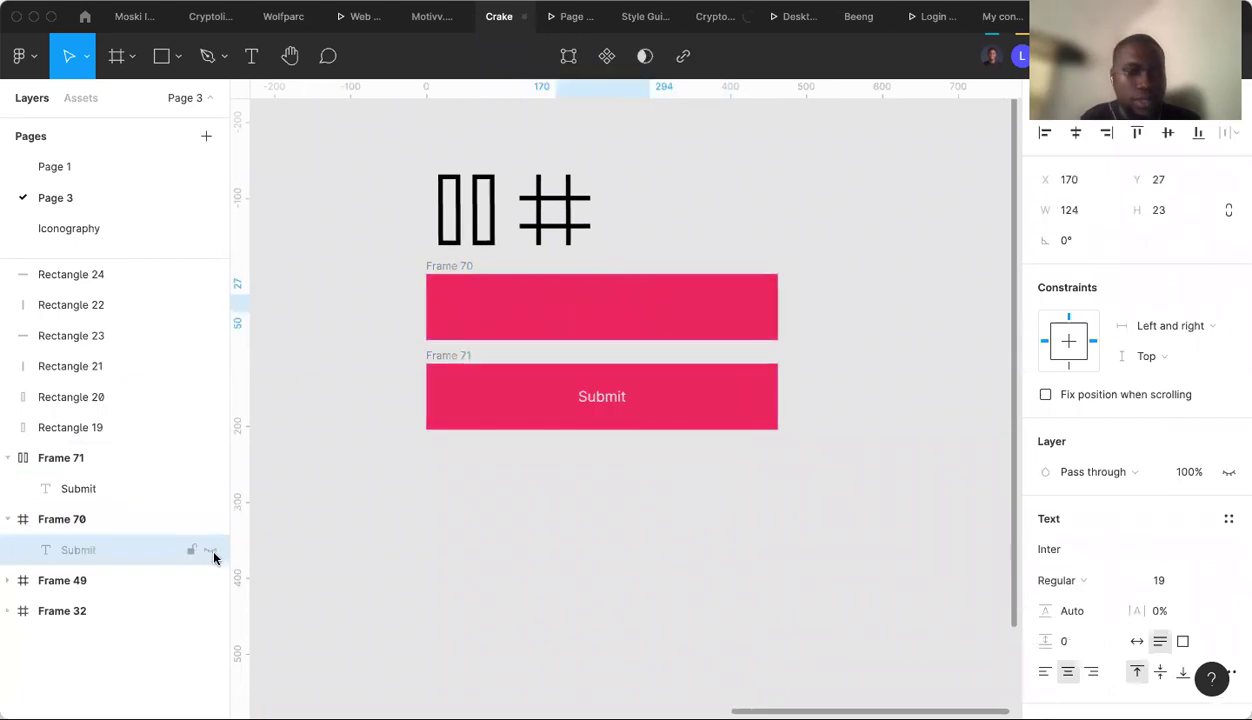
# Draw a rectangle about 293 by 50 inside Frame 70 and fill it with the document color D79F4C.
pyautogui.click(174, 57)
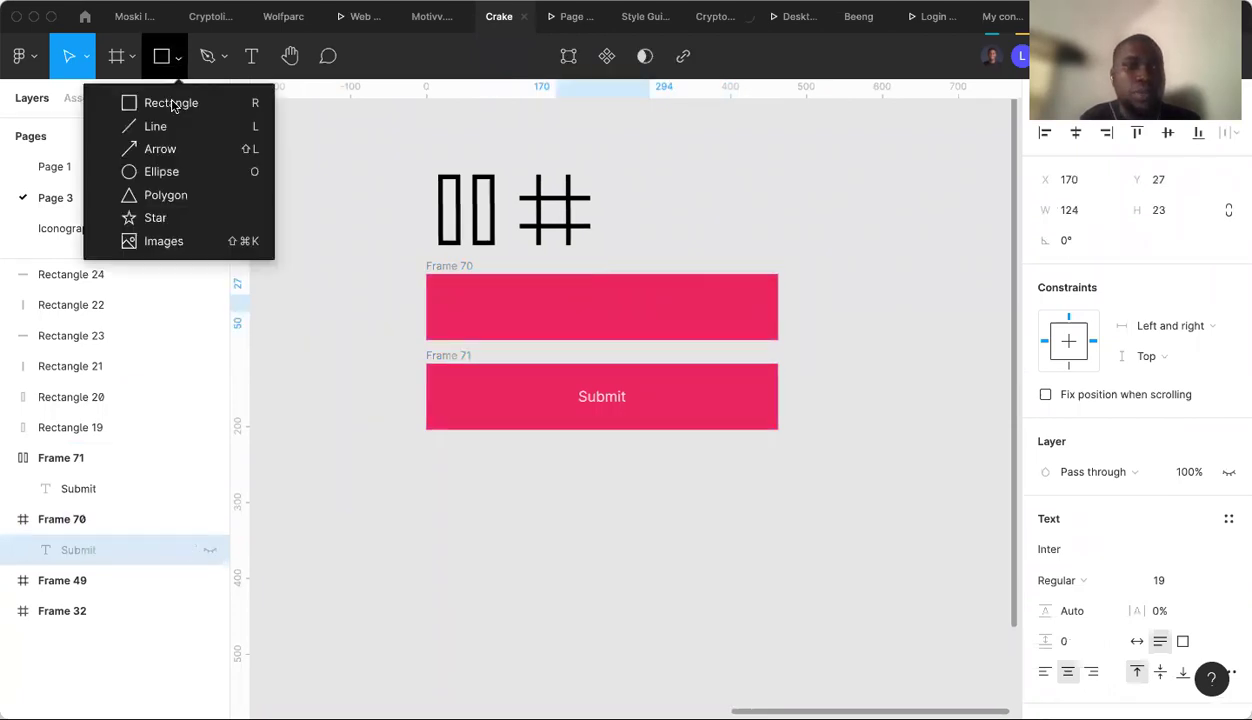
pyautogui.press('r')
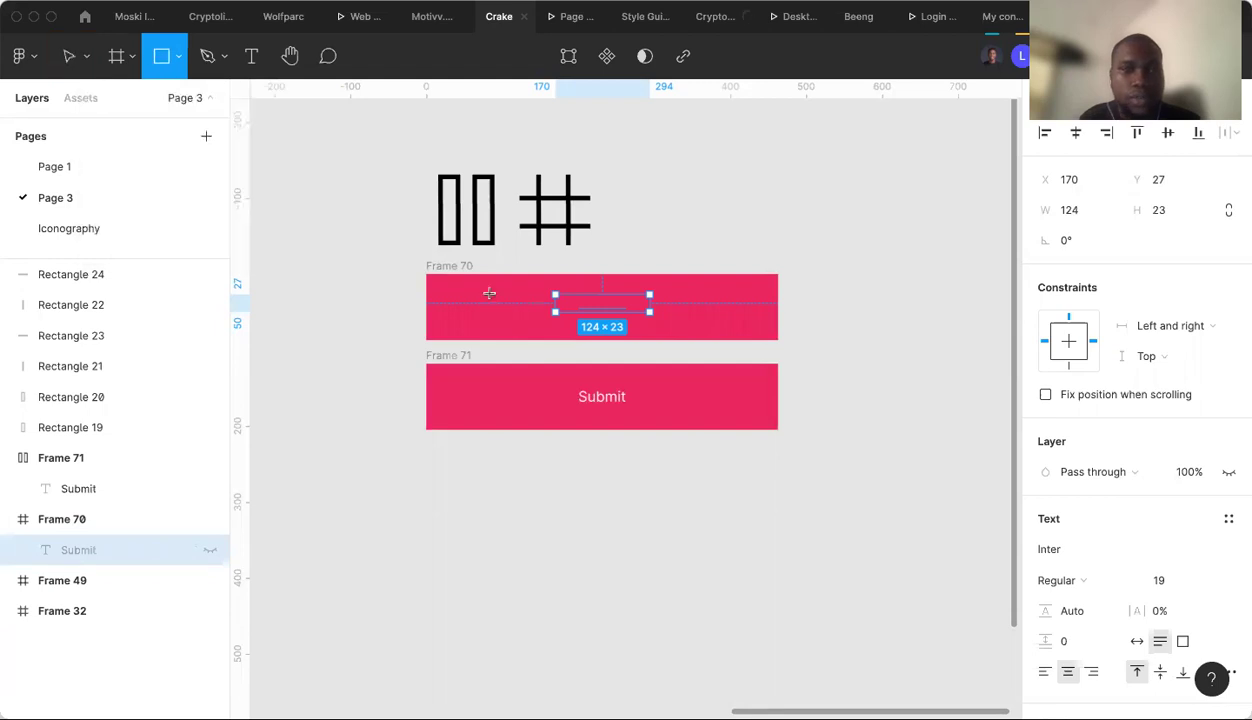
pyautogui.moveTo(484, 291); pyautogui.dragTo(706, 330)
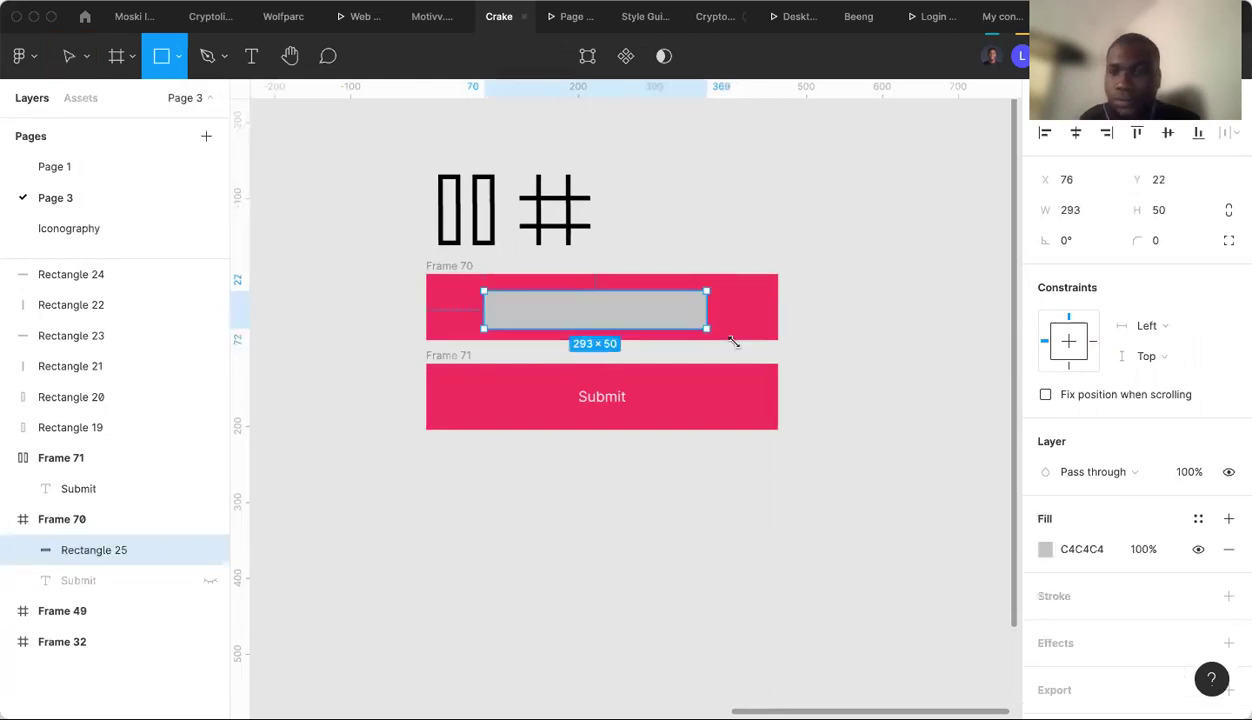
pyautogui.click(1044, 550)
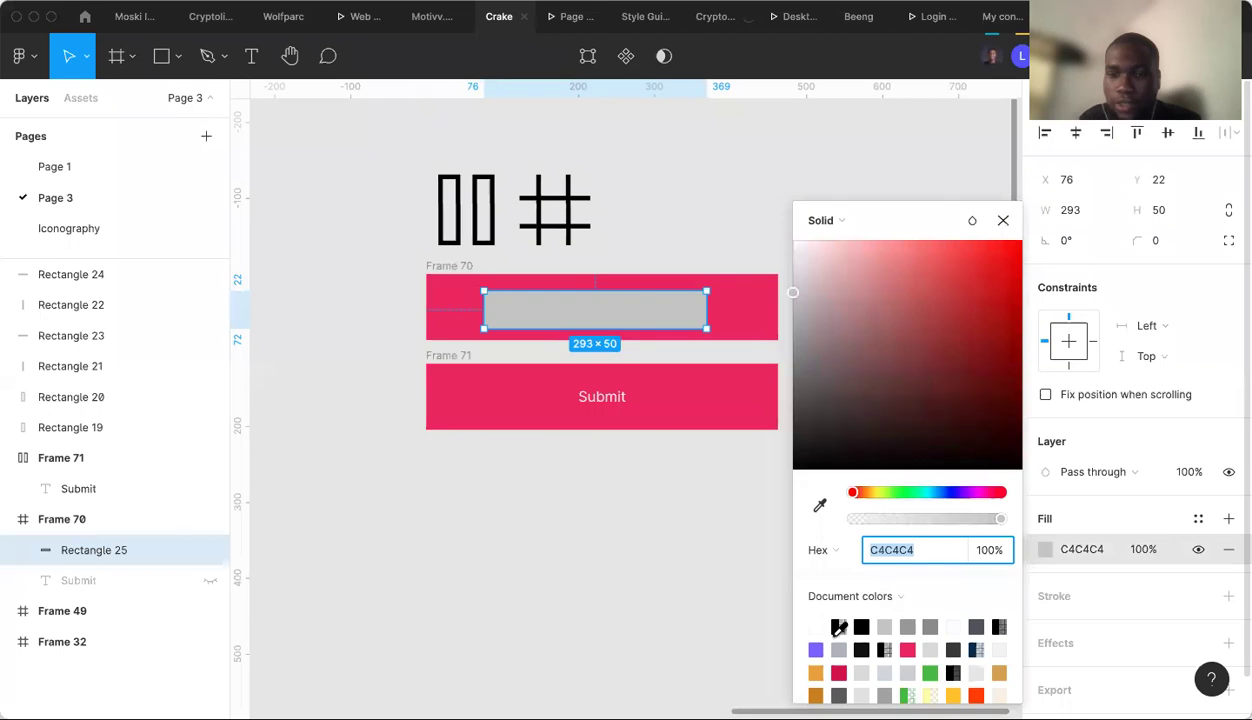
pyautogui.click(999, 672)
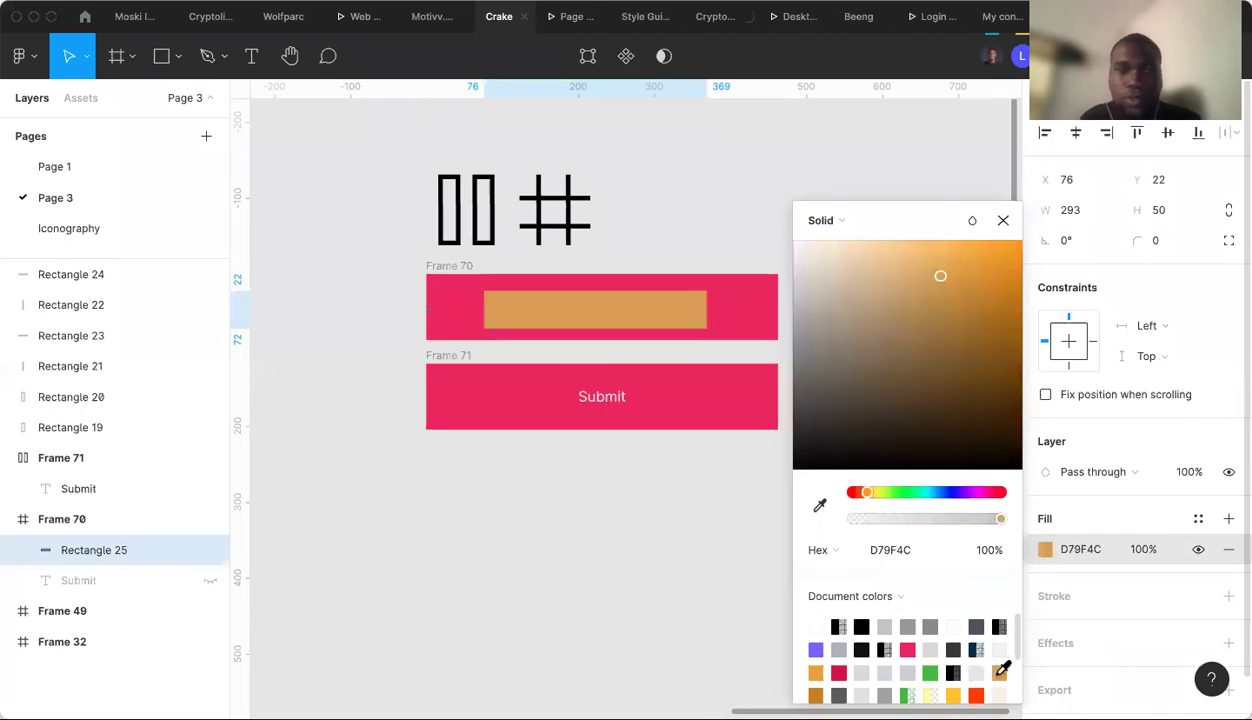
# Set the rectangle's horizontal constraint to Left and right and test it by resizing Frame 70, ending at 463 wide.
pyautogui.click(450, 268)
pyautogui.click(581, 312)
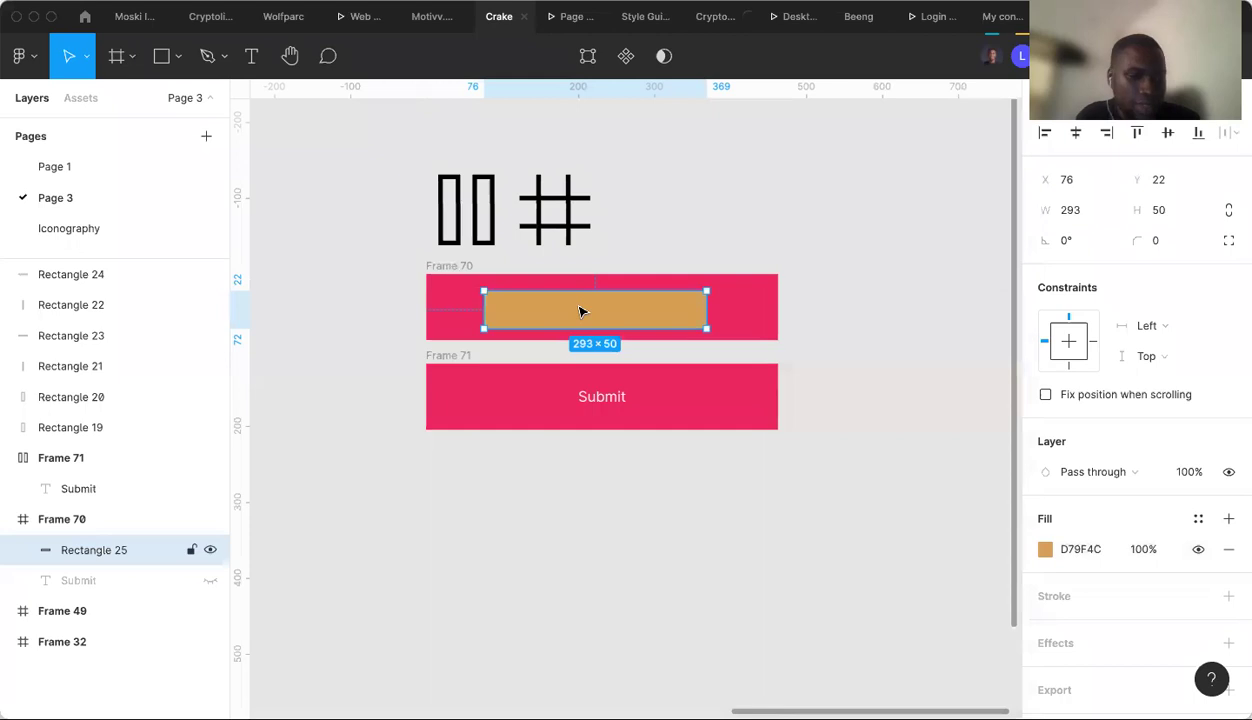
pyautogui.click(1145, 325)
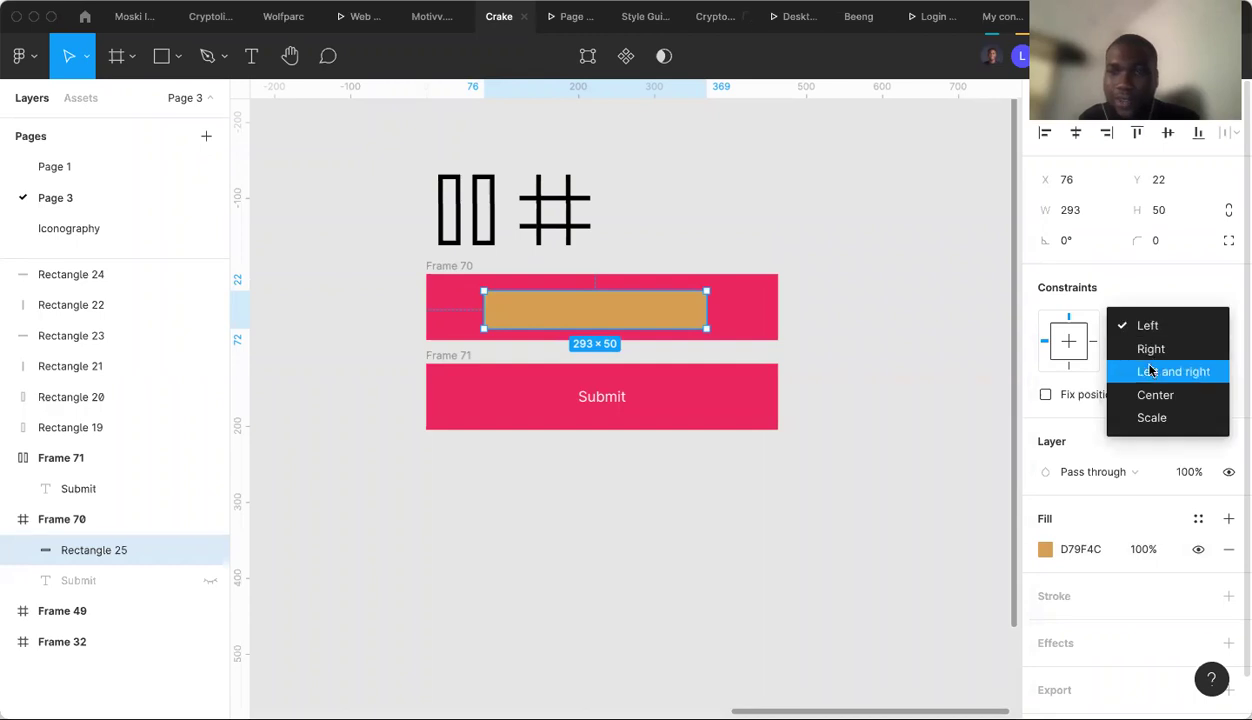
pyautogui.click(1147, 368)
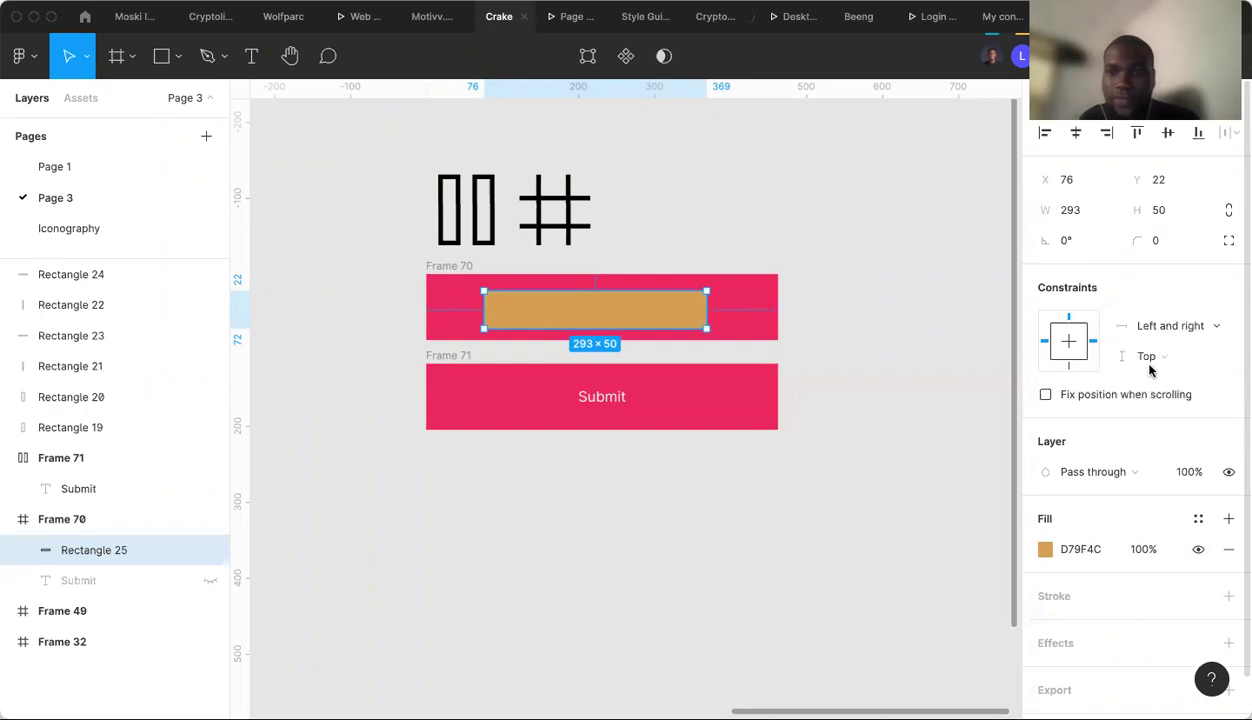
pyautogui.click(459, 268)
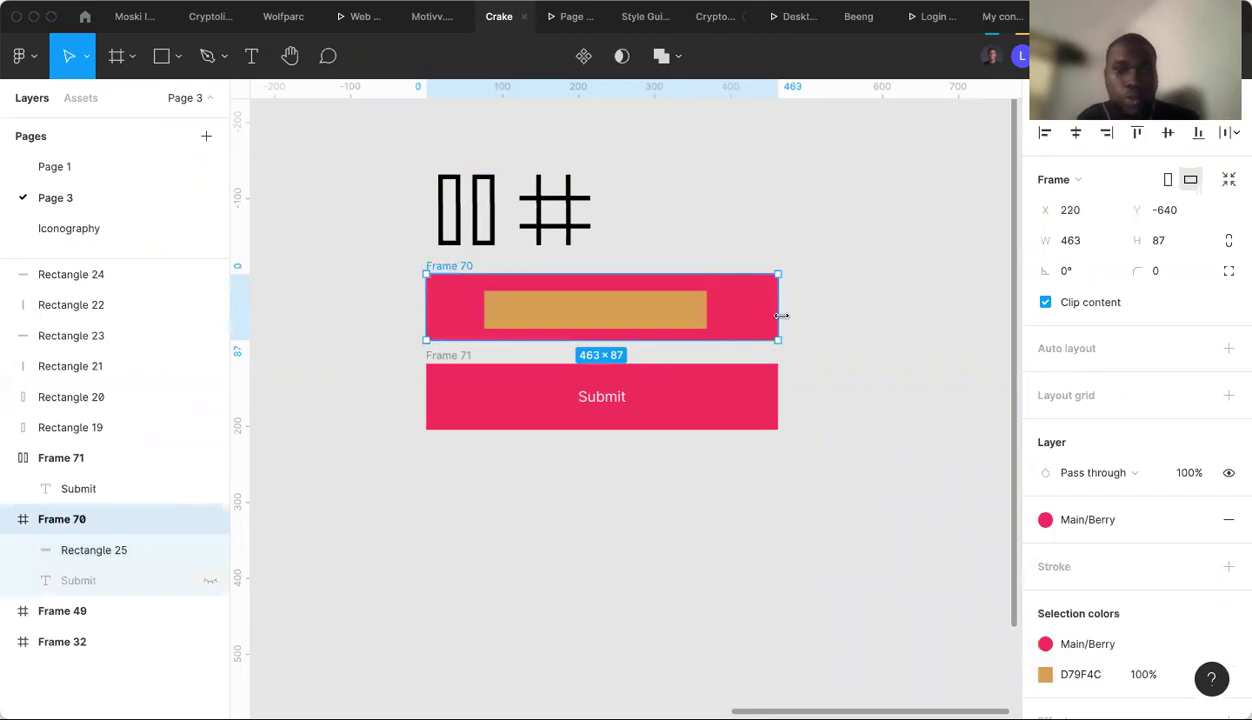
pyautogui.moveTo(810, 316); pyautogui.dragTo(777, 338)
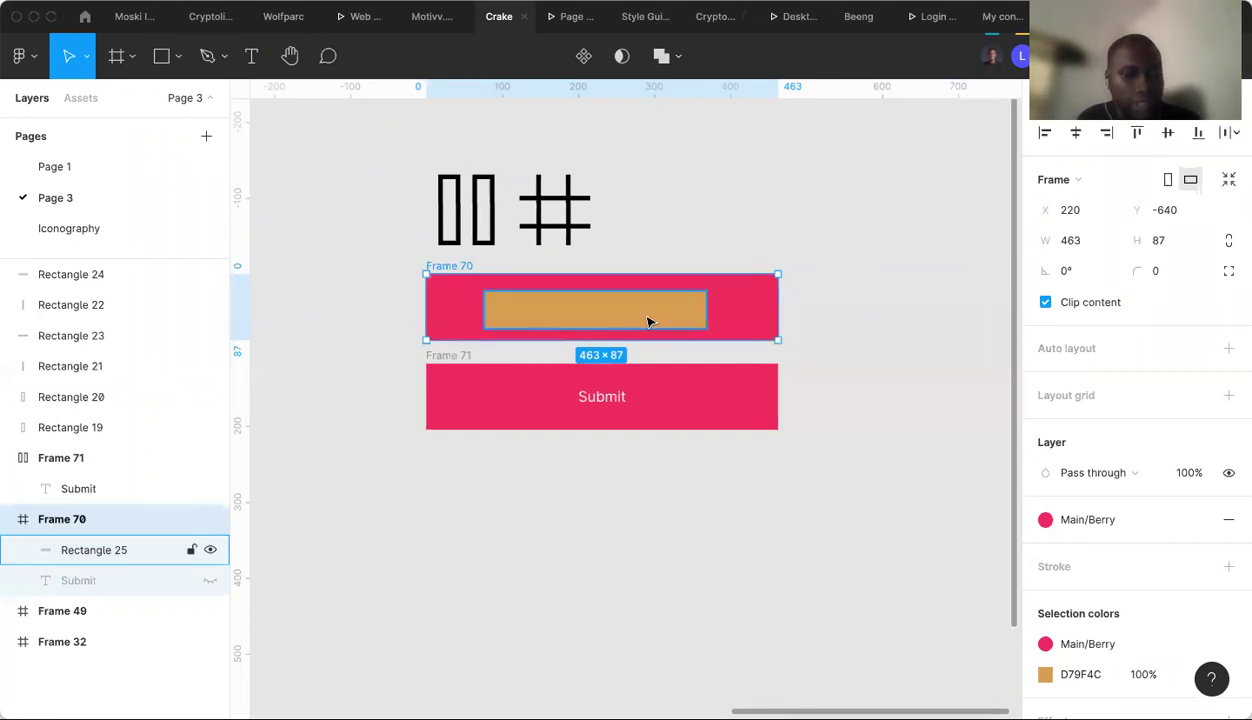
# Inspect the Submit text in Frame 71 and set the frame's auto layout alignment to center.
pyautogui.click(448, 355)
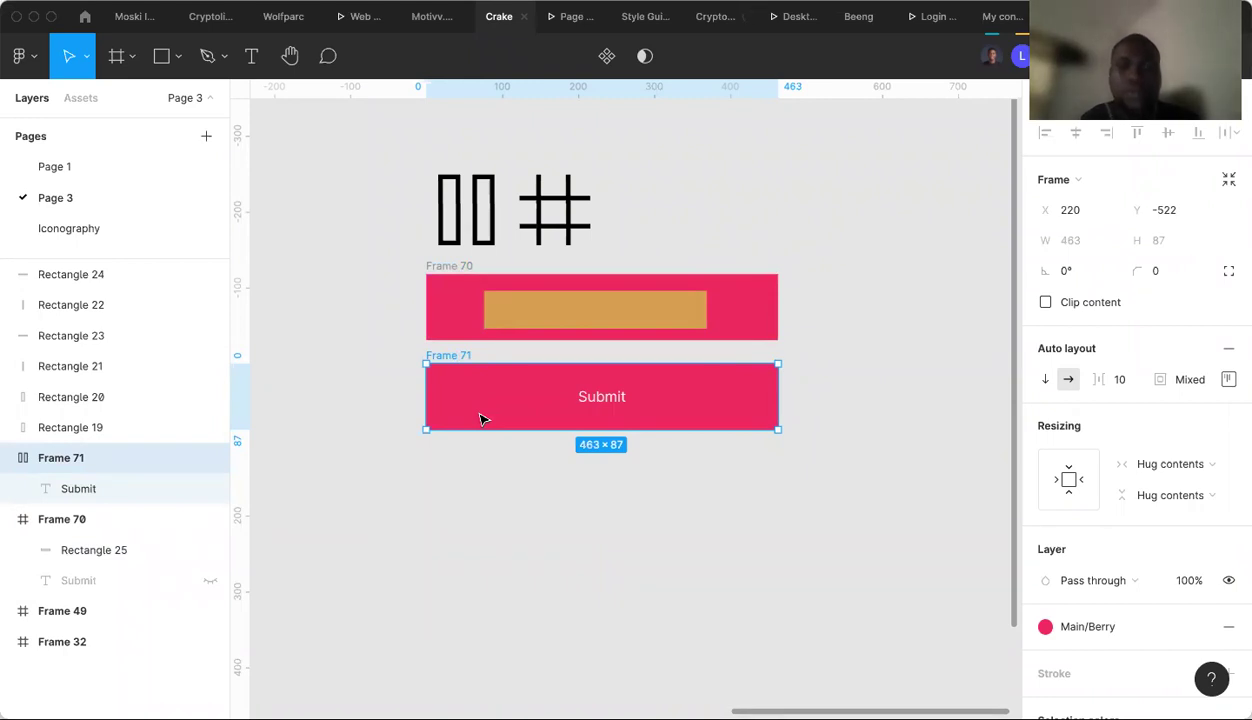
pyautogui.click(605, 404)
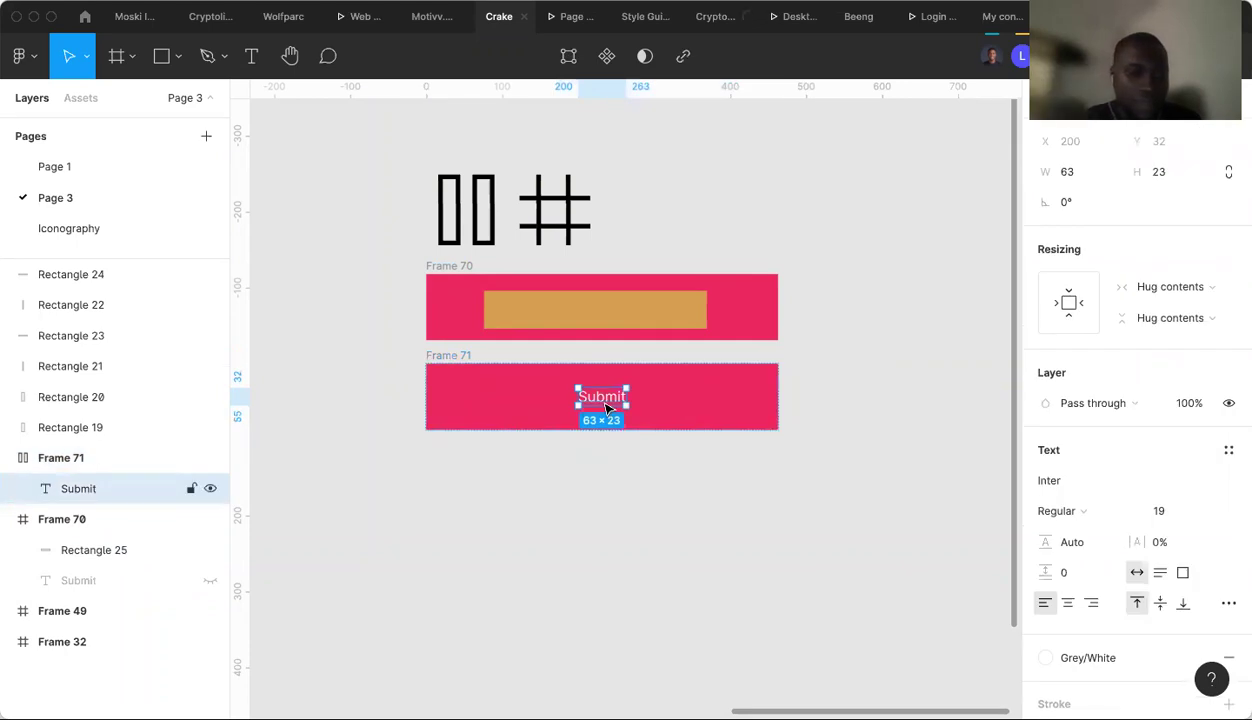
pyautogui.click(447, 357)
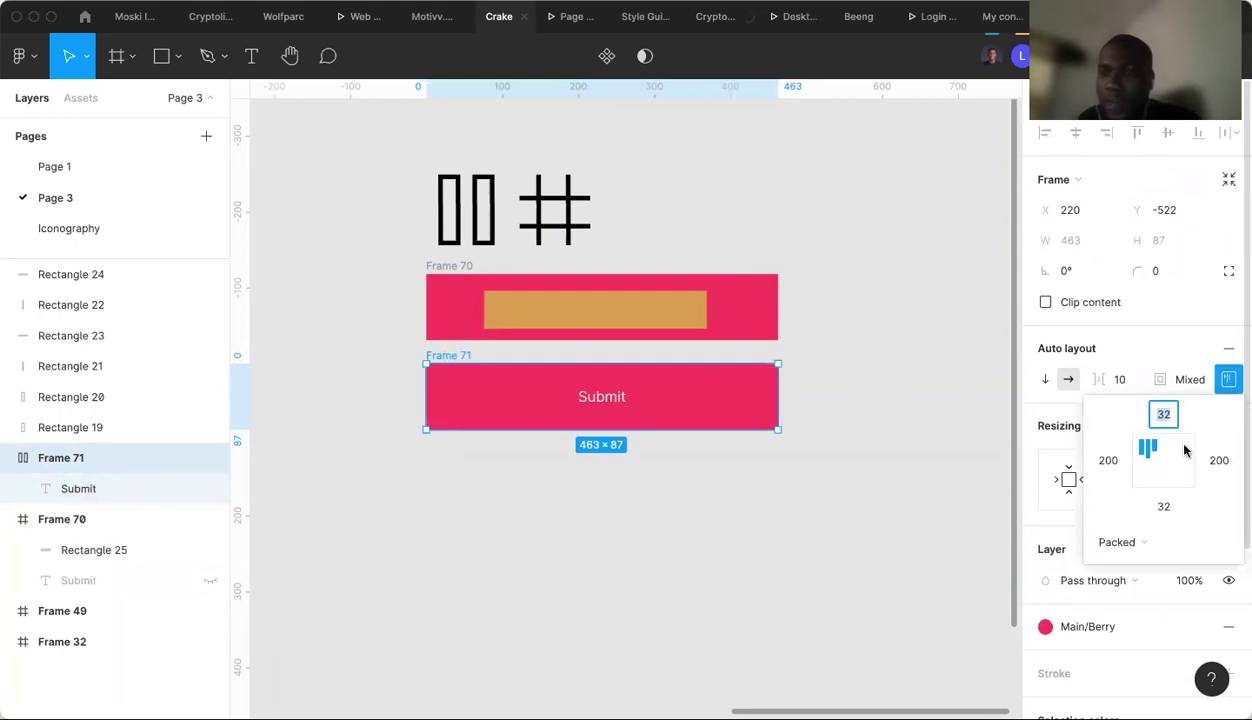
pyautogui.click(1163, 462)
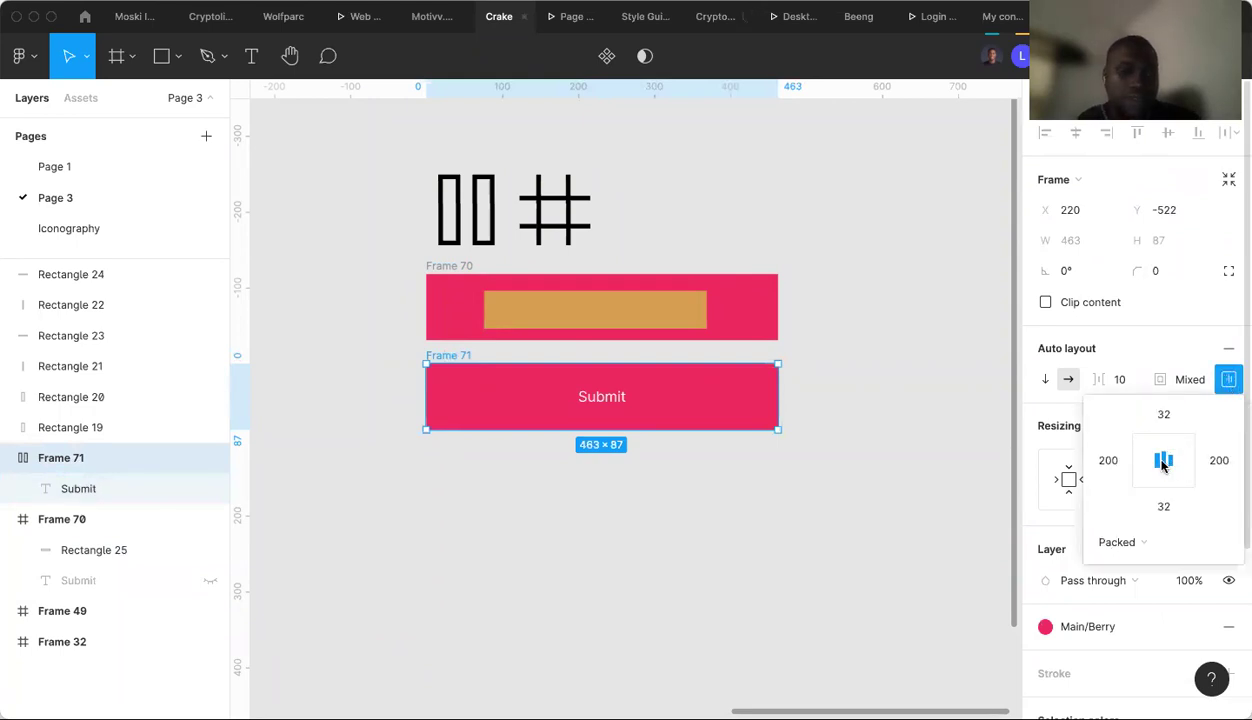
# Test resizing Frame 71 horizontally, ending at 463 wide, and move the frame down to Y -387.
pyautogui.moveTo(777, 397); pyautogui.dragTo(778, 424)
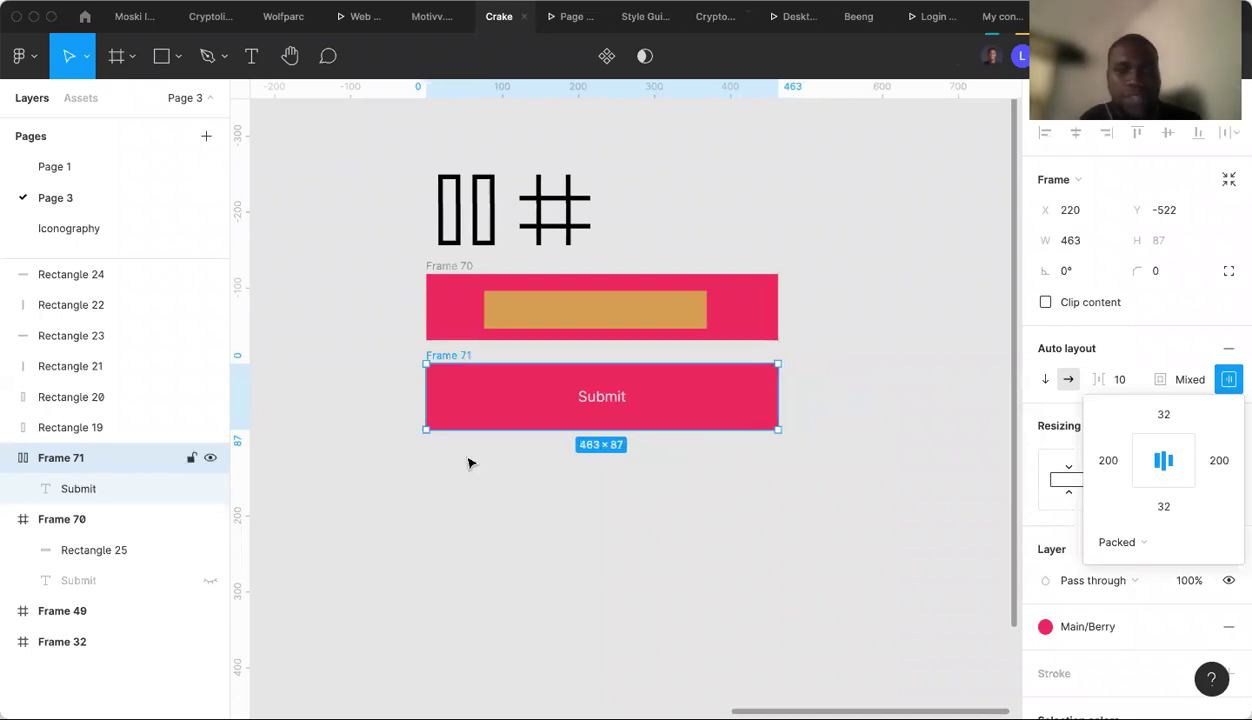
pyautogui.moveTo(469, 425); pyautogui.dragTo(469, 528)
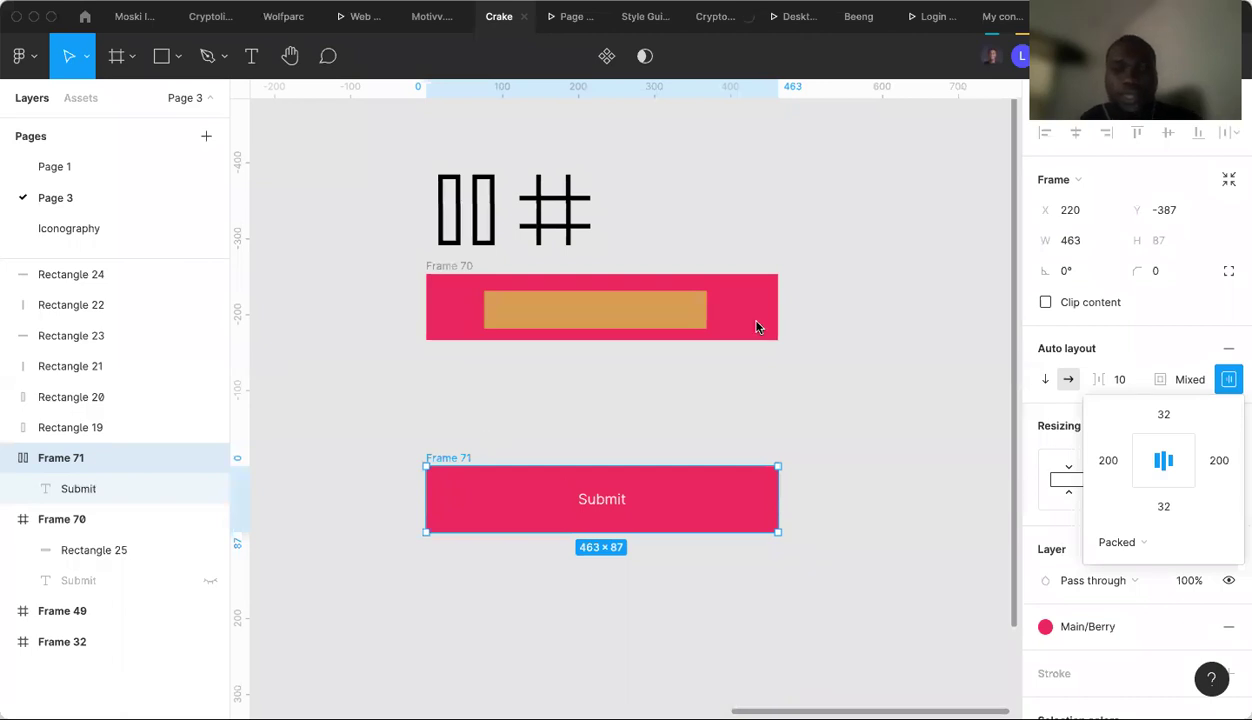
# Set the horizontal constraint of the orange rectangle in Frame 70 to Right.
pyautogui.press('Escape')
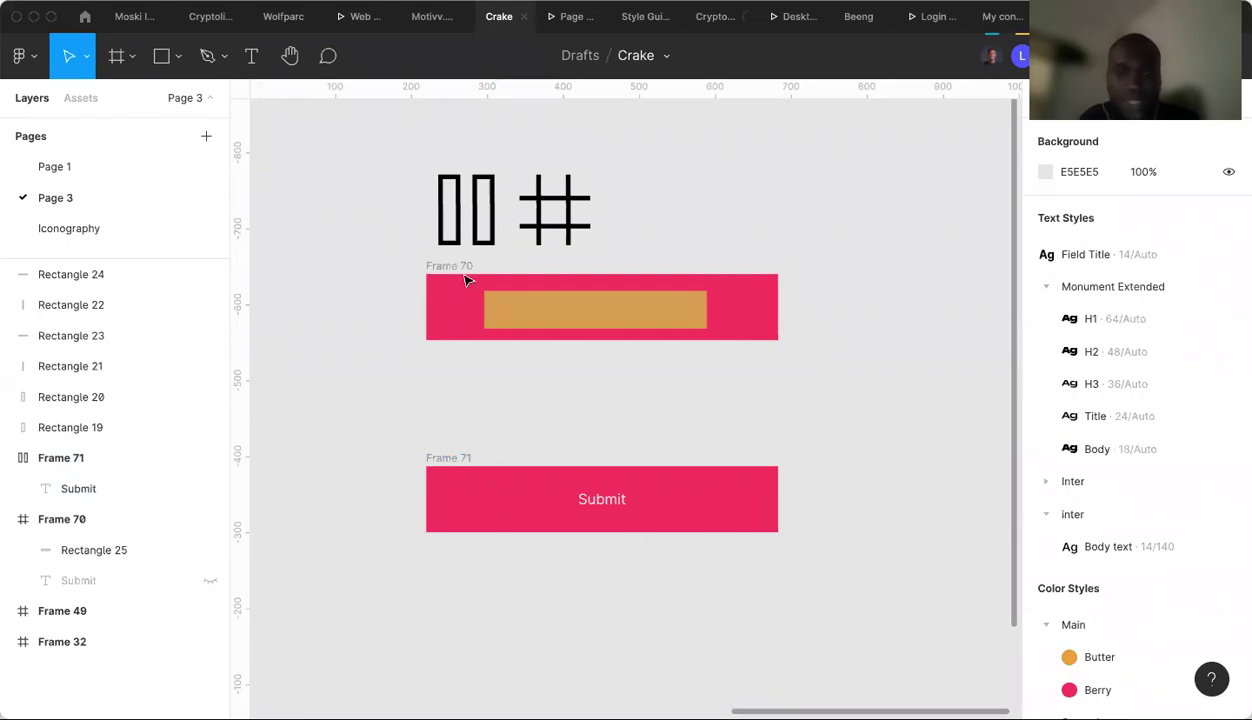
pyautogui.click(40, 524)
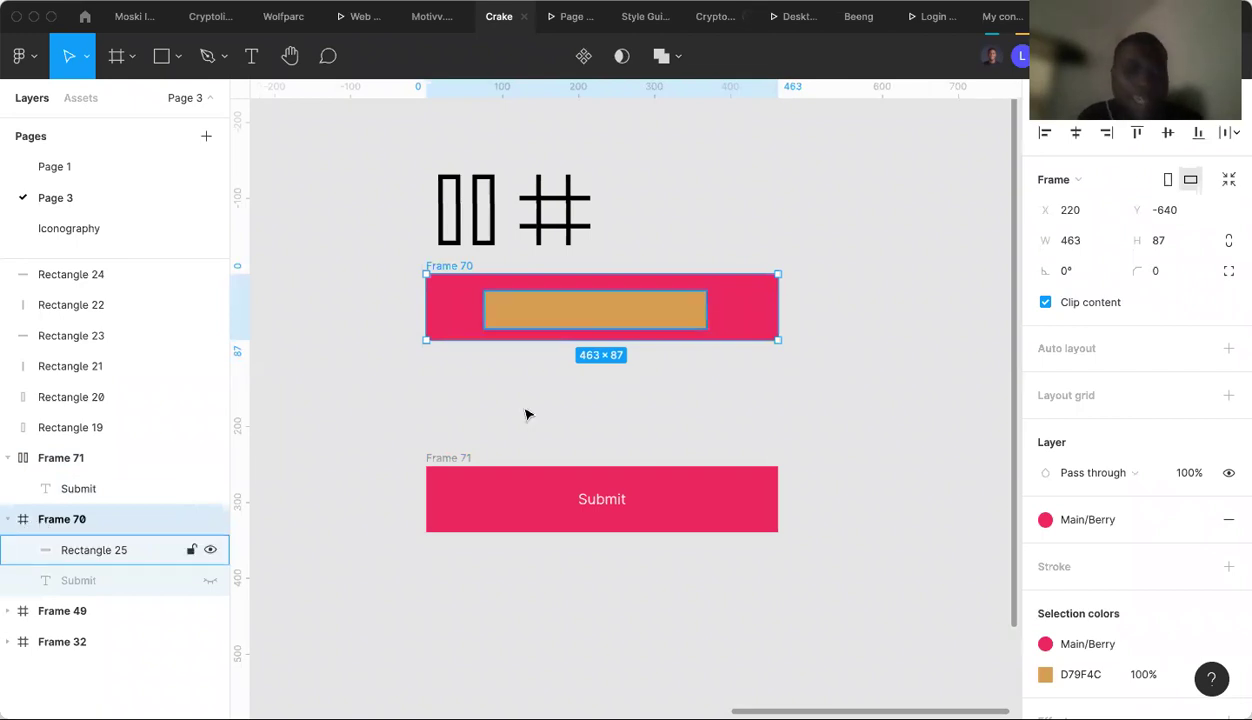
pyautogui.click(588, 317)
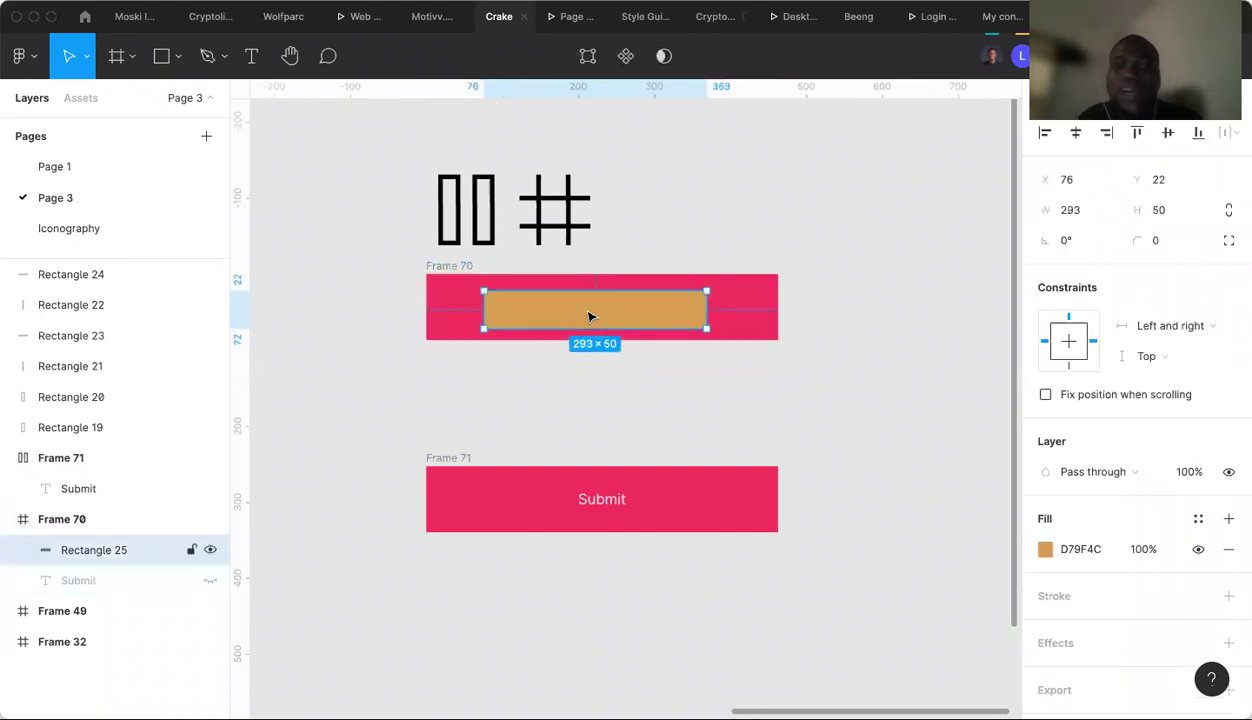
pyautogui.click(1176, 328)
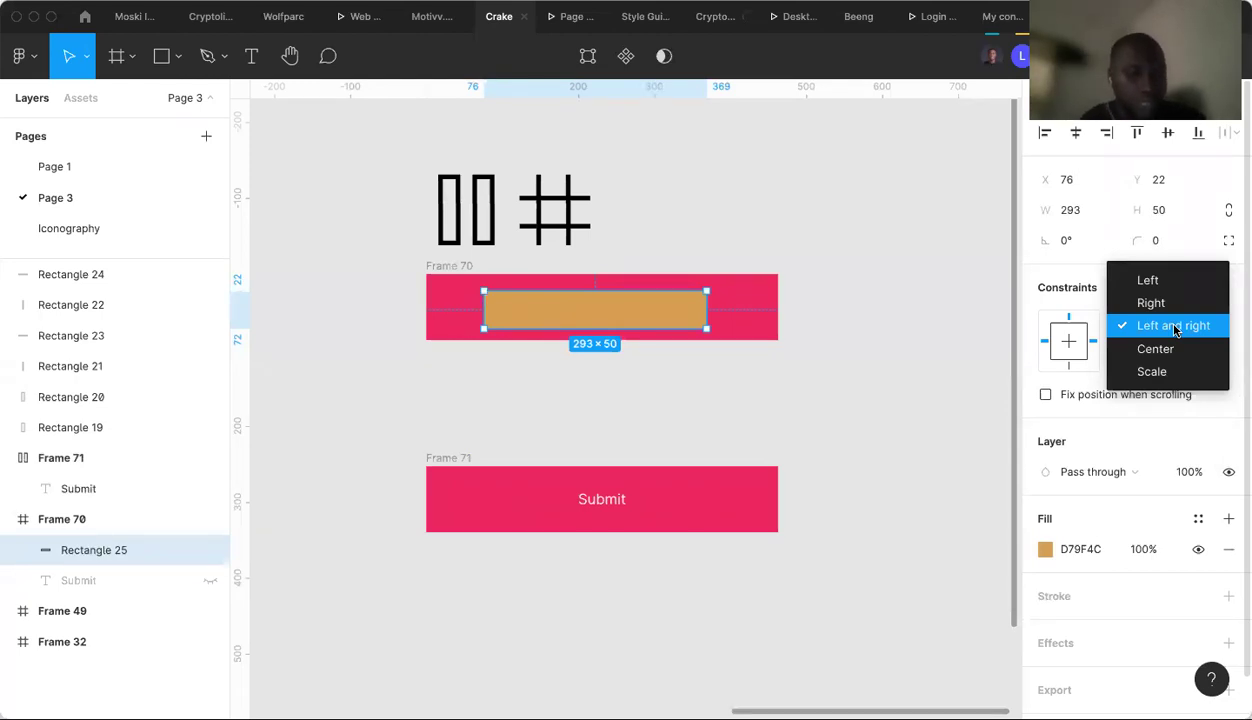
pyautogui.click(1176, 327)
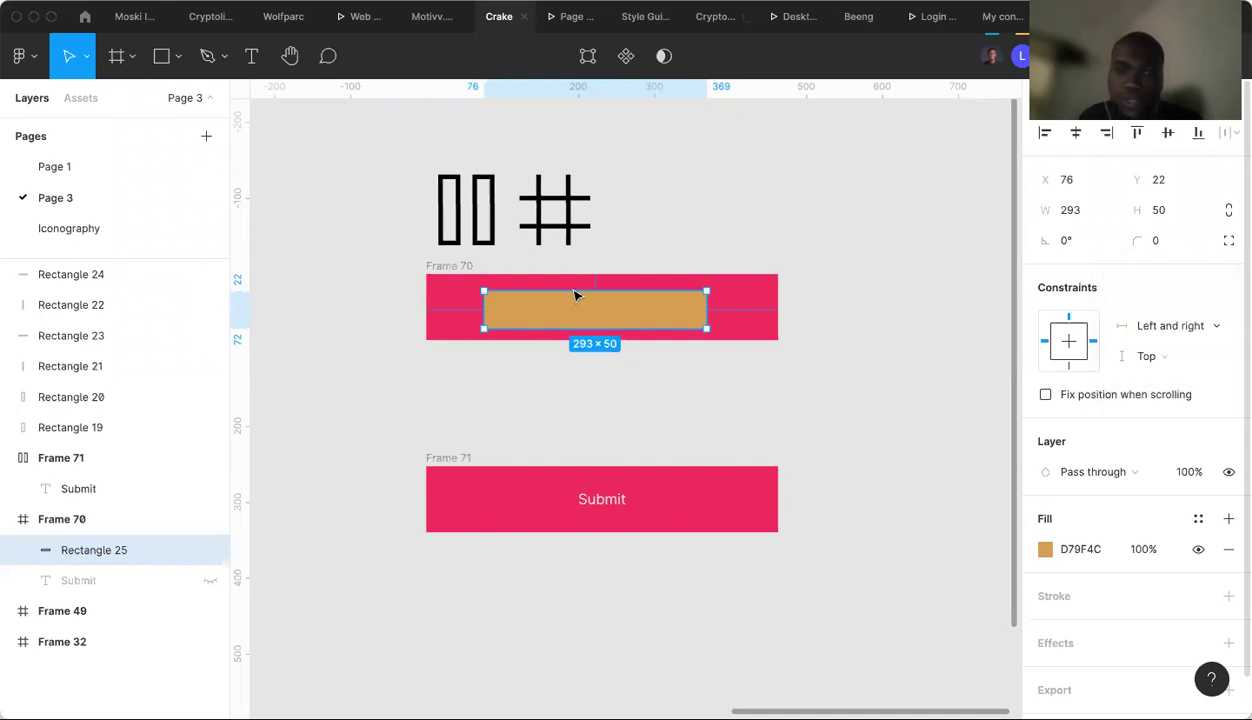
pyautogui.click(1159, 328)
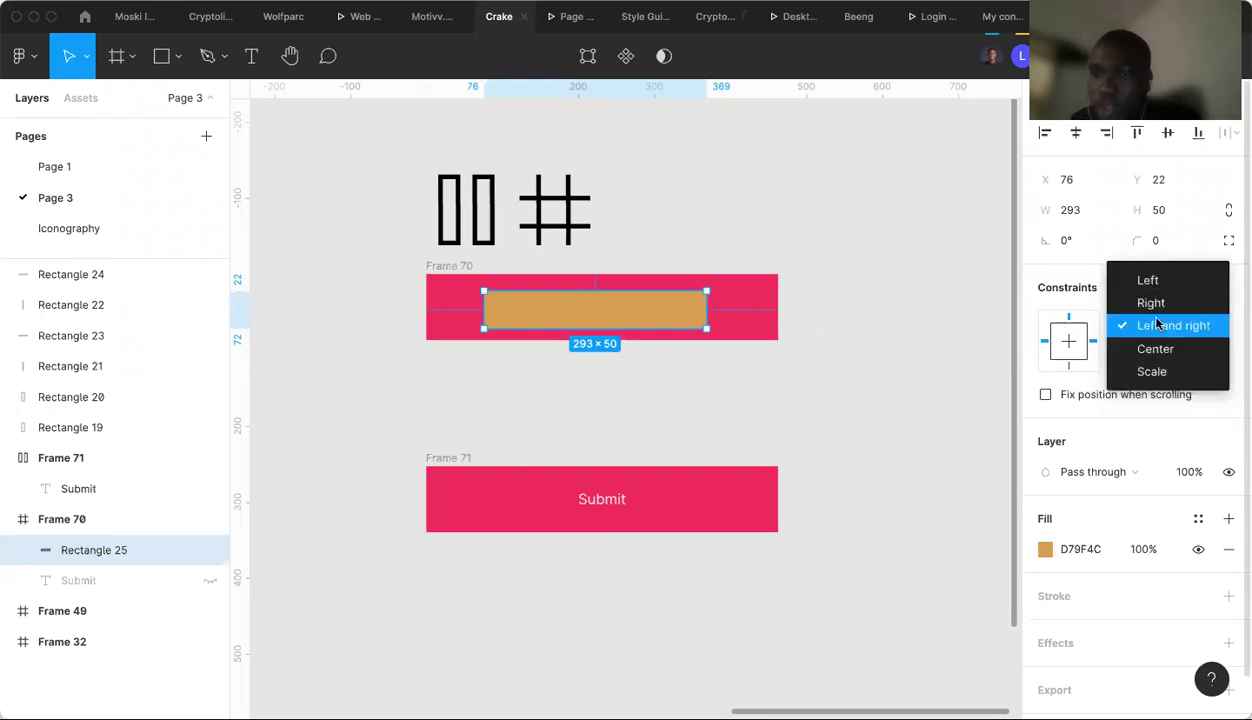
pyautogui.click(1151, 303)
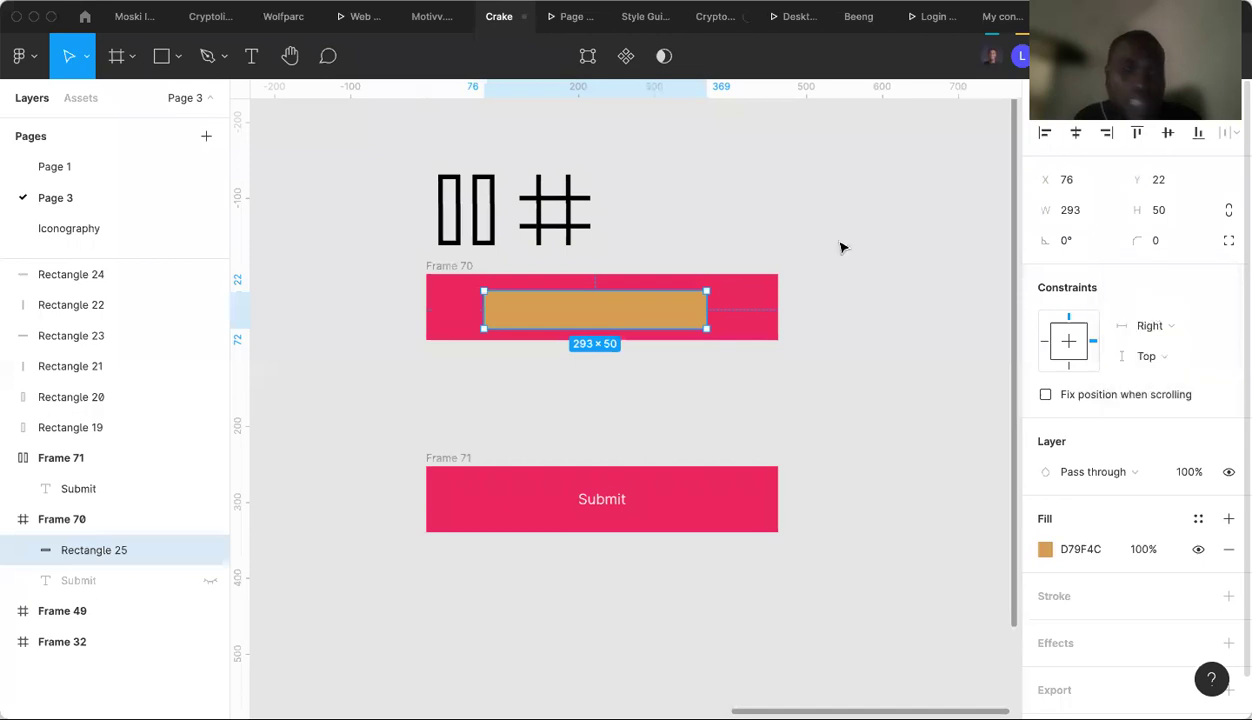
# Test the Right constraint by widening Frame 70 to 639 and 866, and undo both resizes.
pyautogui.click(447, 289)
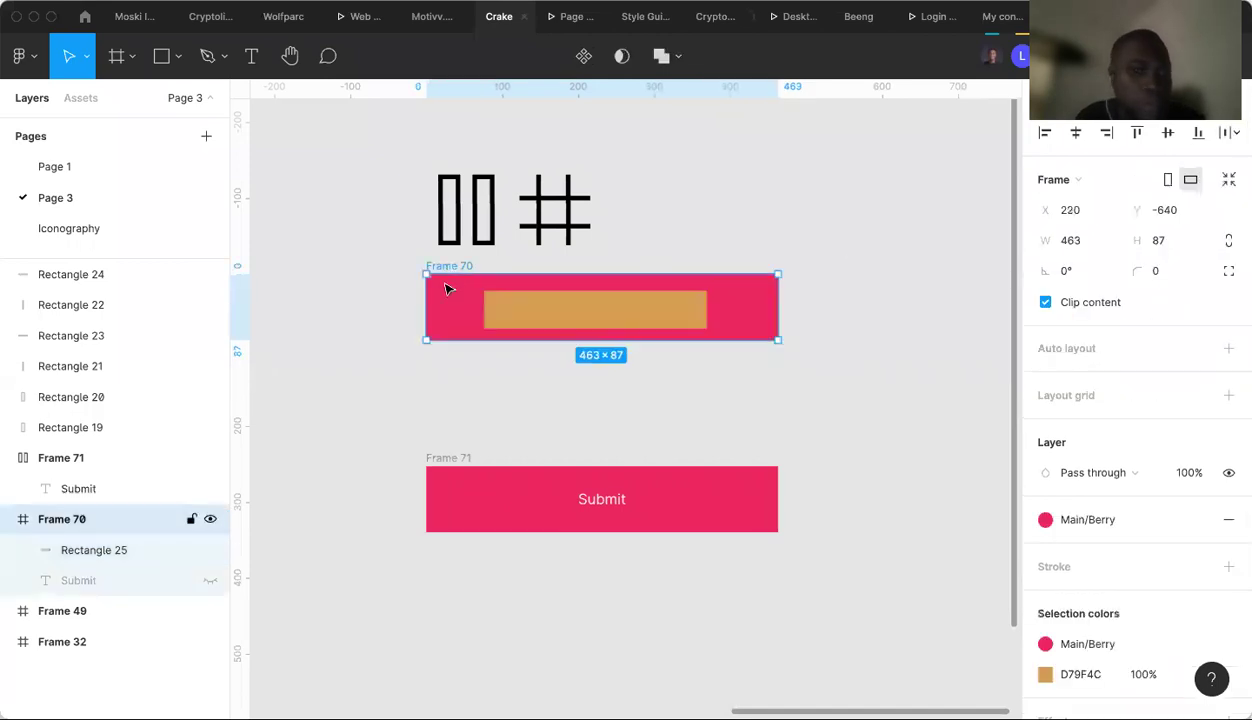
pyautogui.moveTo(425, 311); pyautogui.dragTo(292, 304)
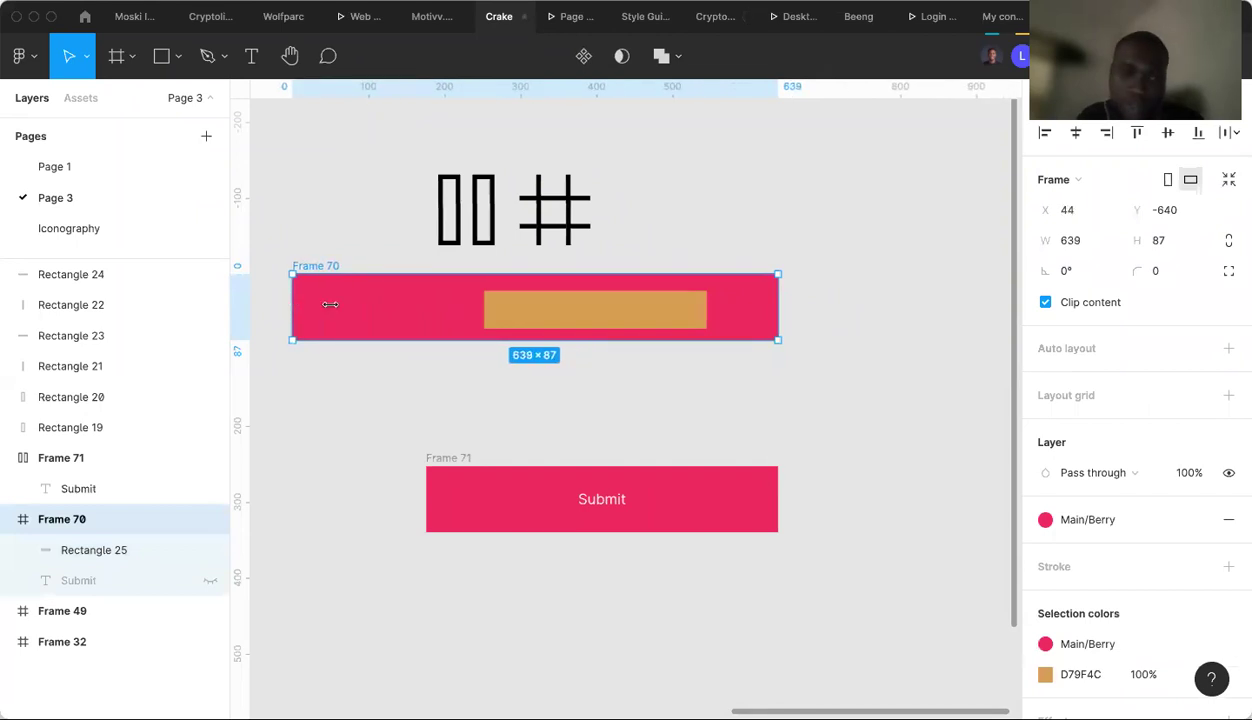
pyautogui.moveTo(780, 314); pyautogui.dragTo(951, 330)
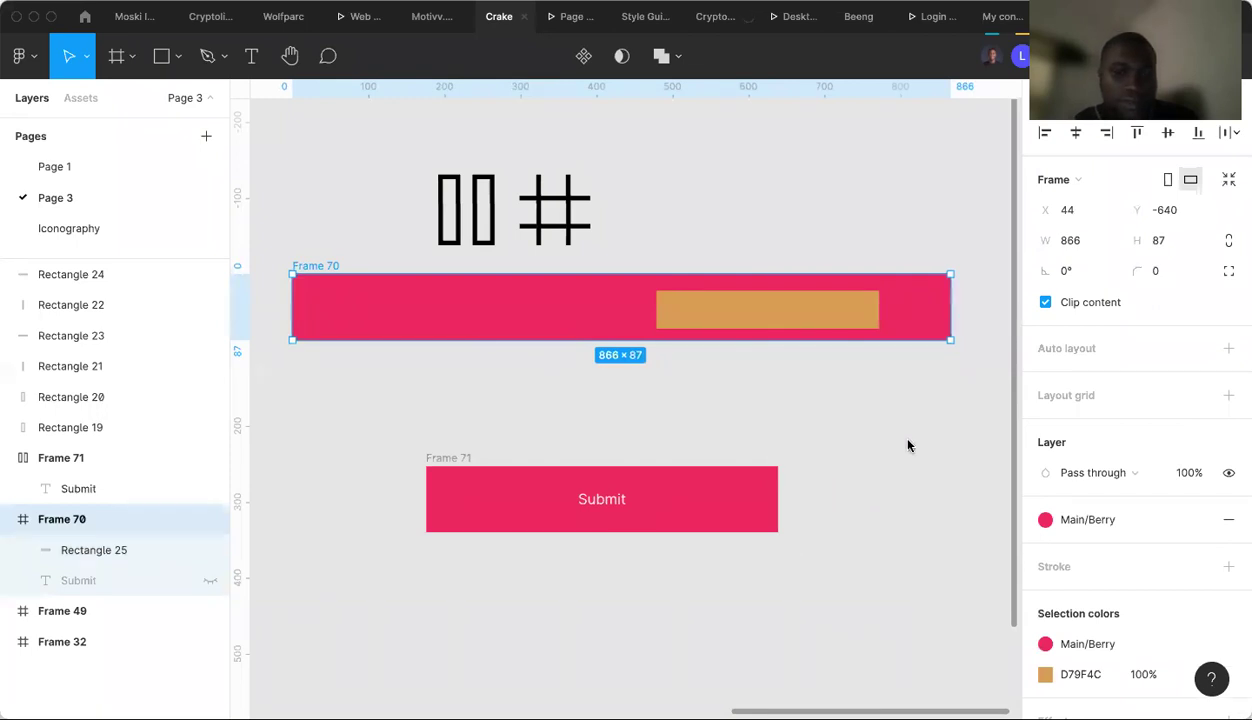
pyautogui.click(551, 408)
pyautogui.hotkey('ctrl', 'z')
pyautogui.hotkey('ctrl', 'z')
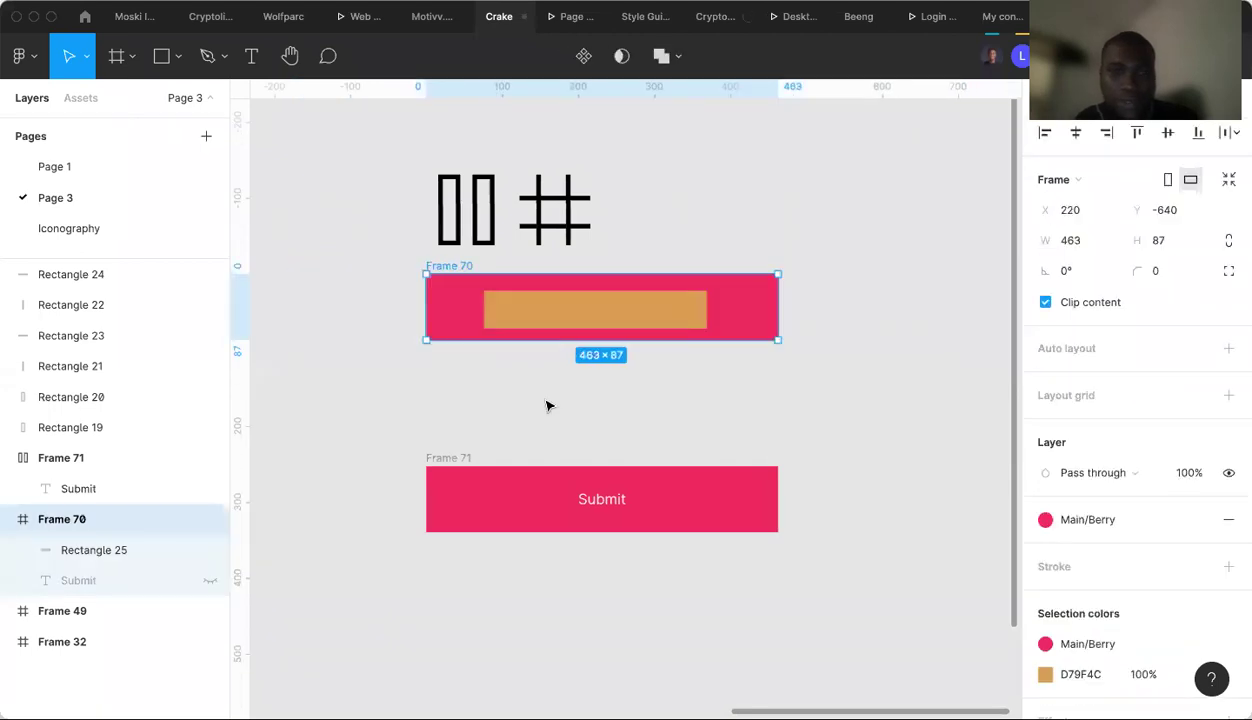
# Set the rectangle's vertical constraint to Center and test it by resizing Frame 70 vertically, ending at 177 high.
pyautogui.click(647, 318)
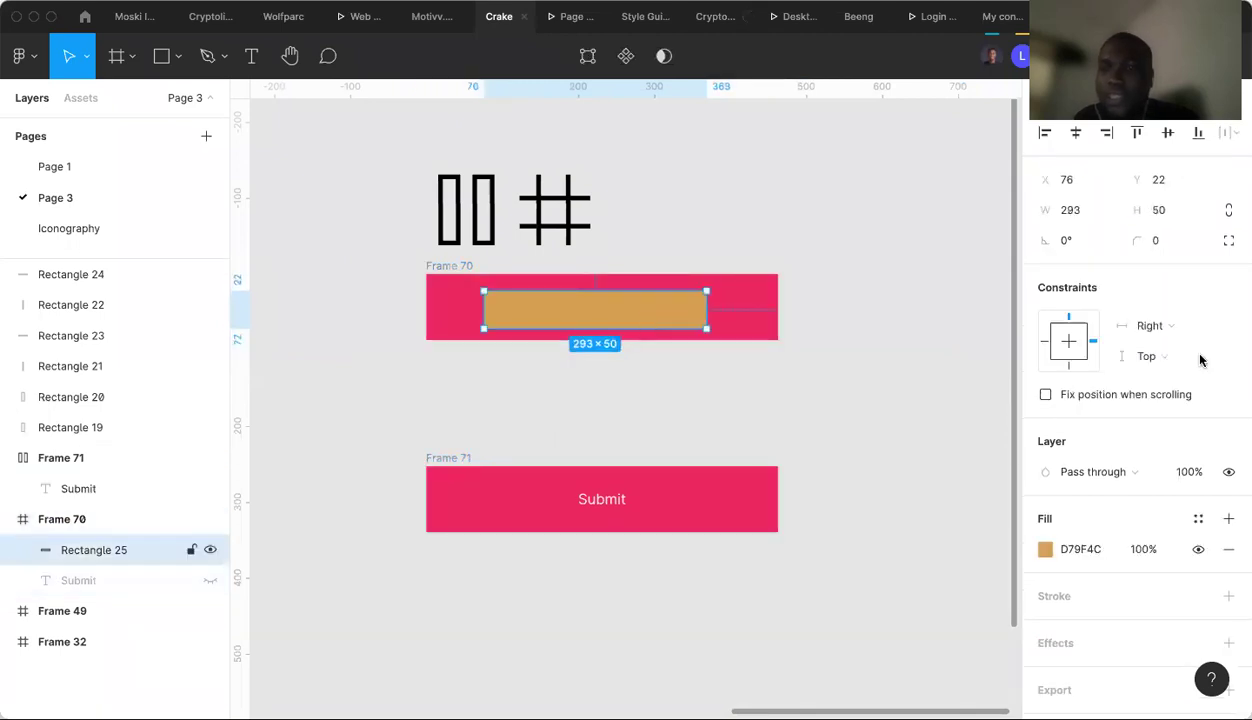
pyautogui.click(1162, 355)
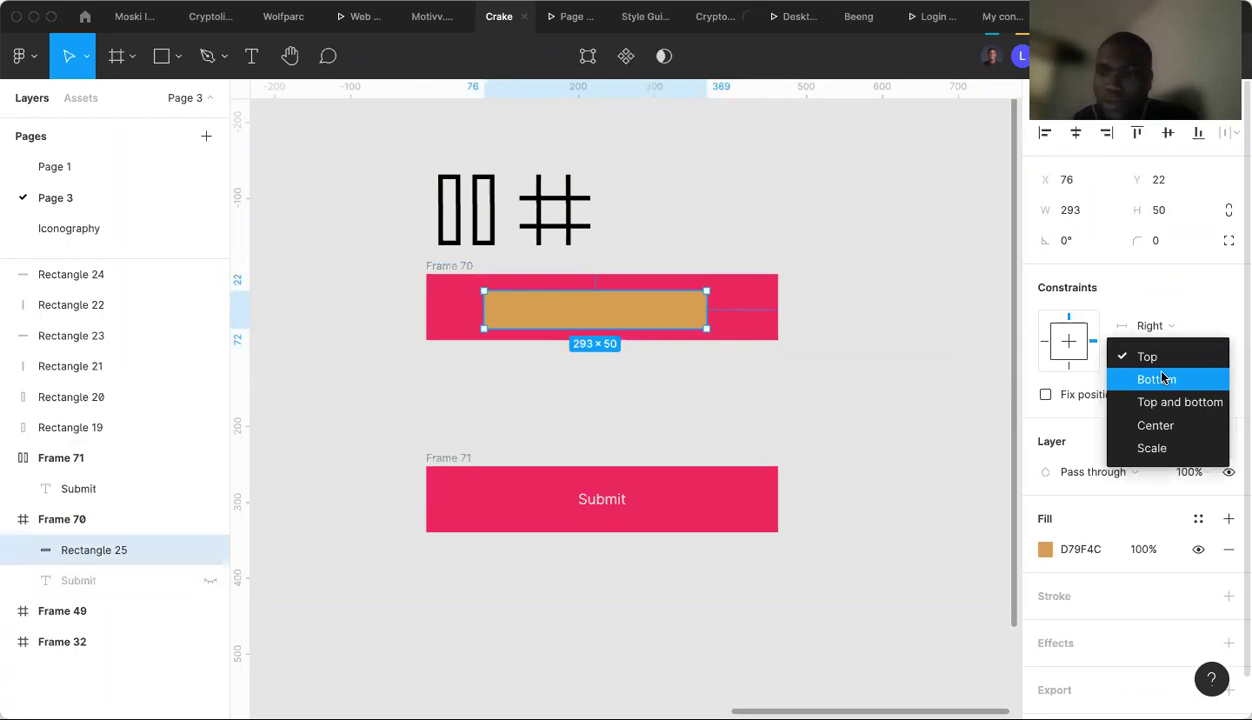
pyautogui.click(1169, 430)
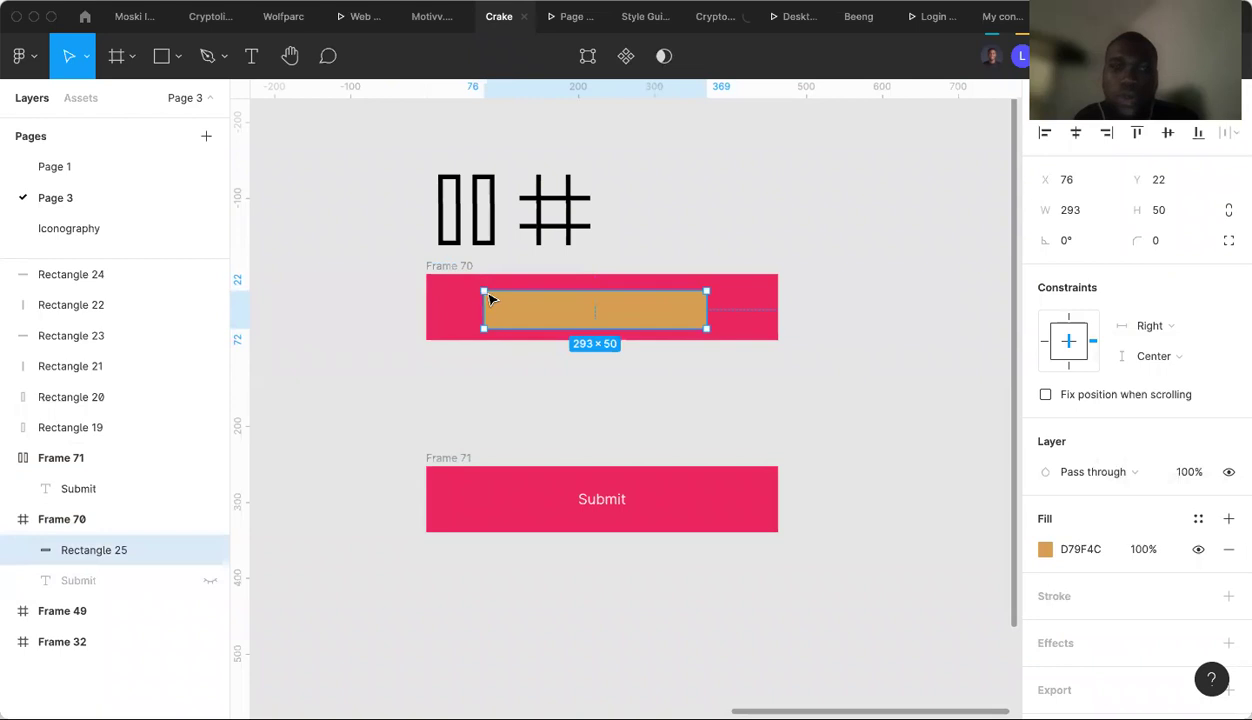
pyautogui.click(537, 334)
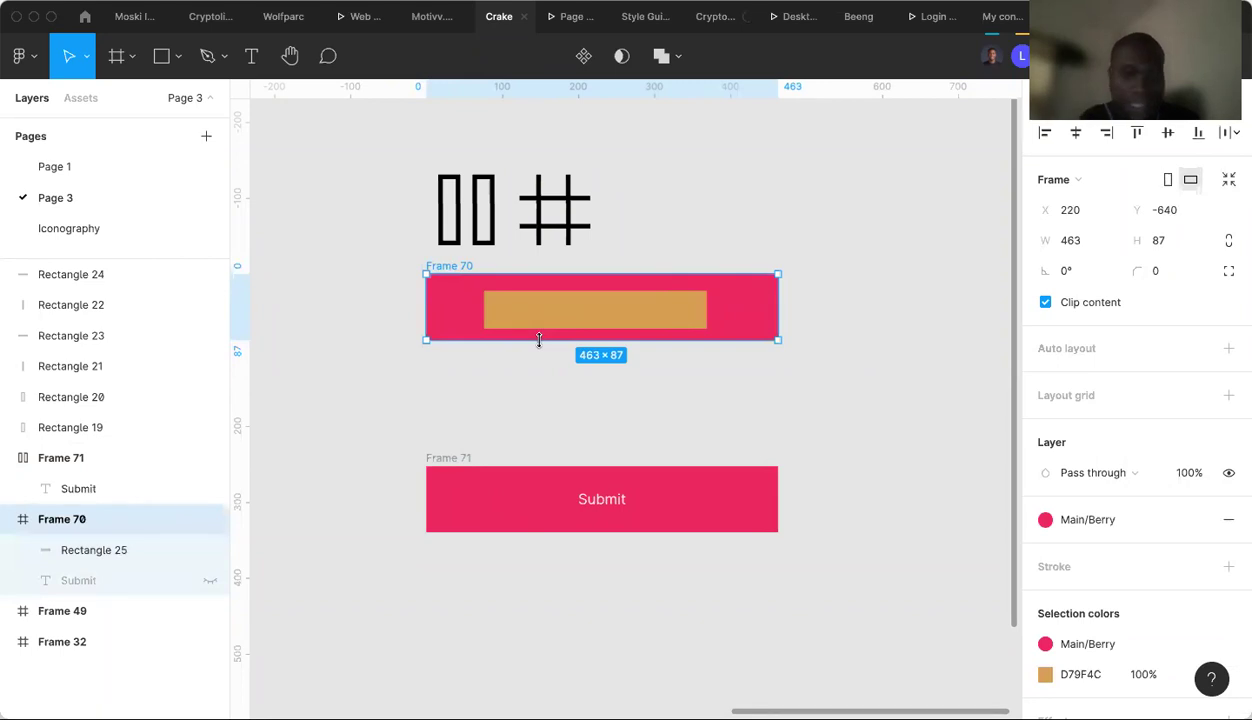
pyautogui.moveTo(538, 340); pyautogui.dragTo(551, 436)
pyautogui.moveTo(597, 118); pyautogui.dragTo(604, 301)
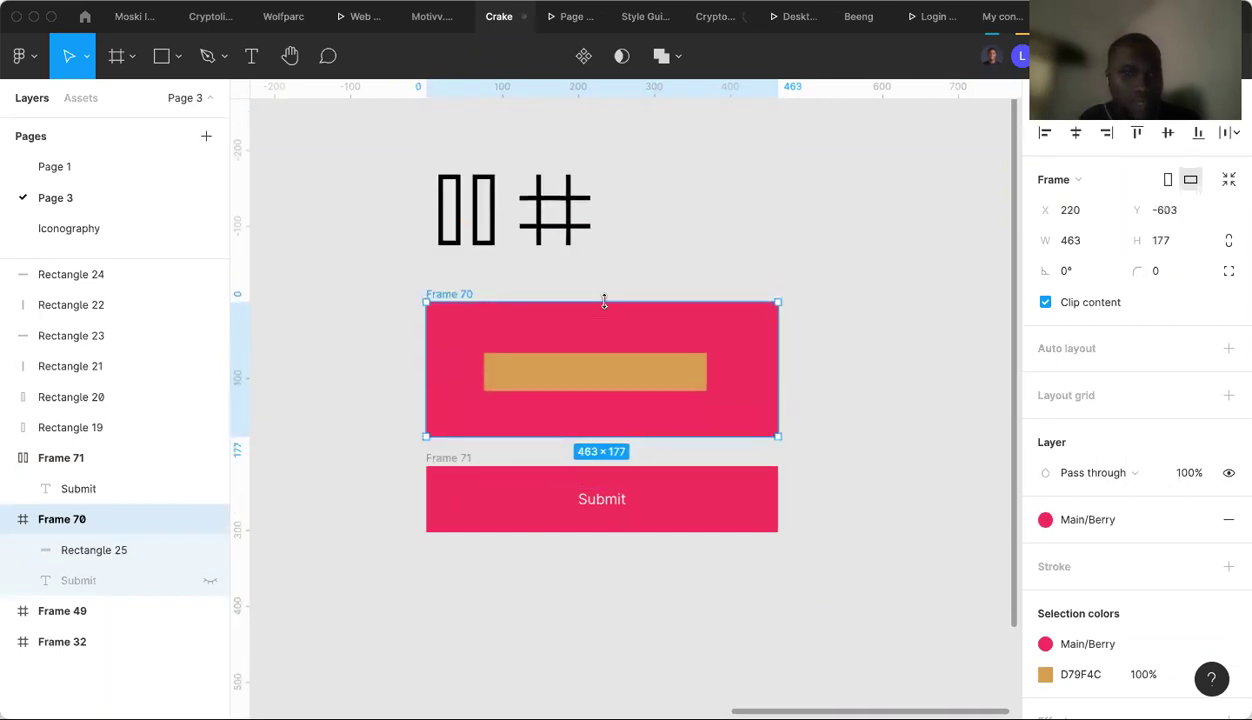
# Move Frame 70 beside Frame 71, to about X -277, Y -475.
pyautogui.scroll(-3, 826, 590)
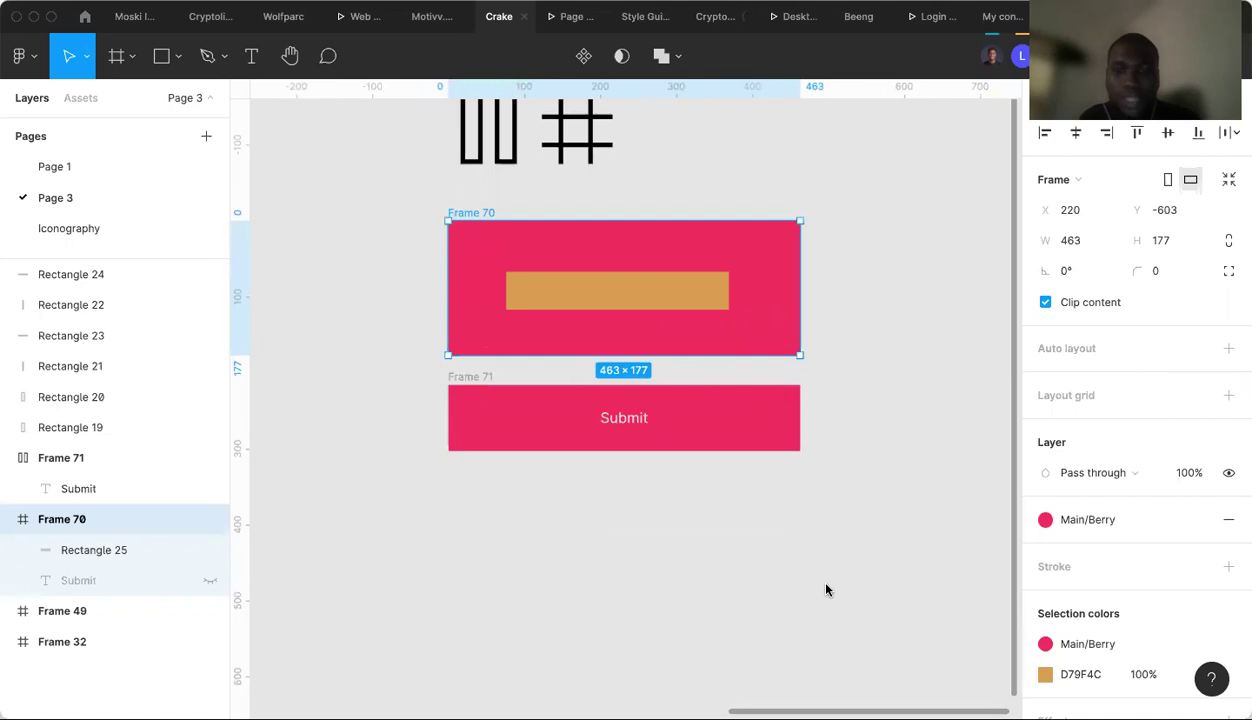
pyautogui.moveTo(457, 208); pyautogui.dragTo(648, 338)
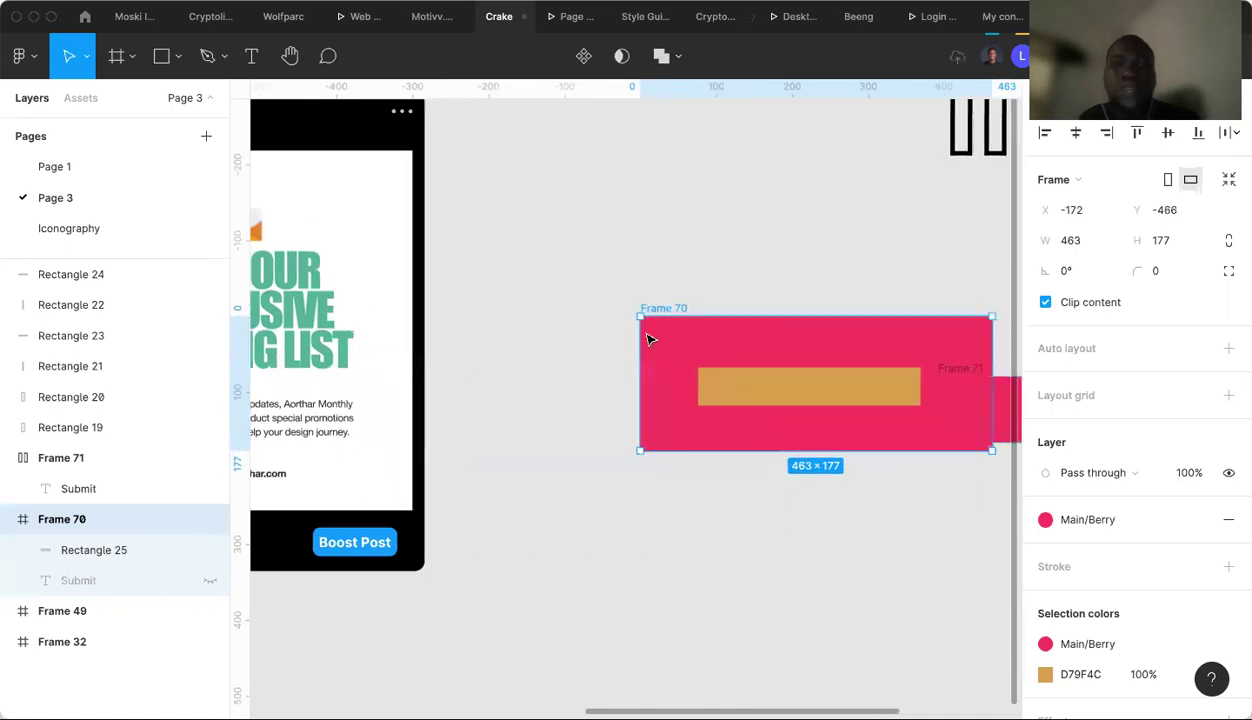
pyautogui.hscroll(5, 648, 338)
pyautogui.scroll(-1, 648, 338)
pyautogui.hotkey('shift', 'Left')
pyautogui.moveTo(413, 238); pyautogui.dragTo(341, 232)
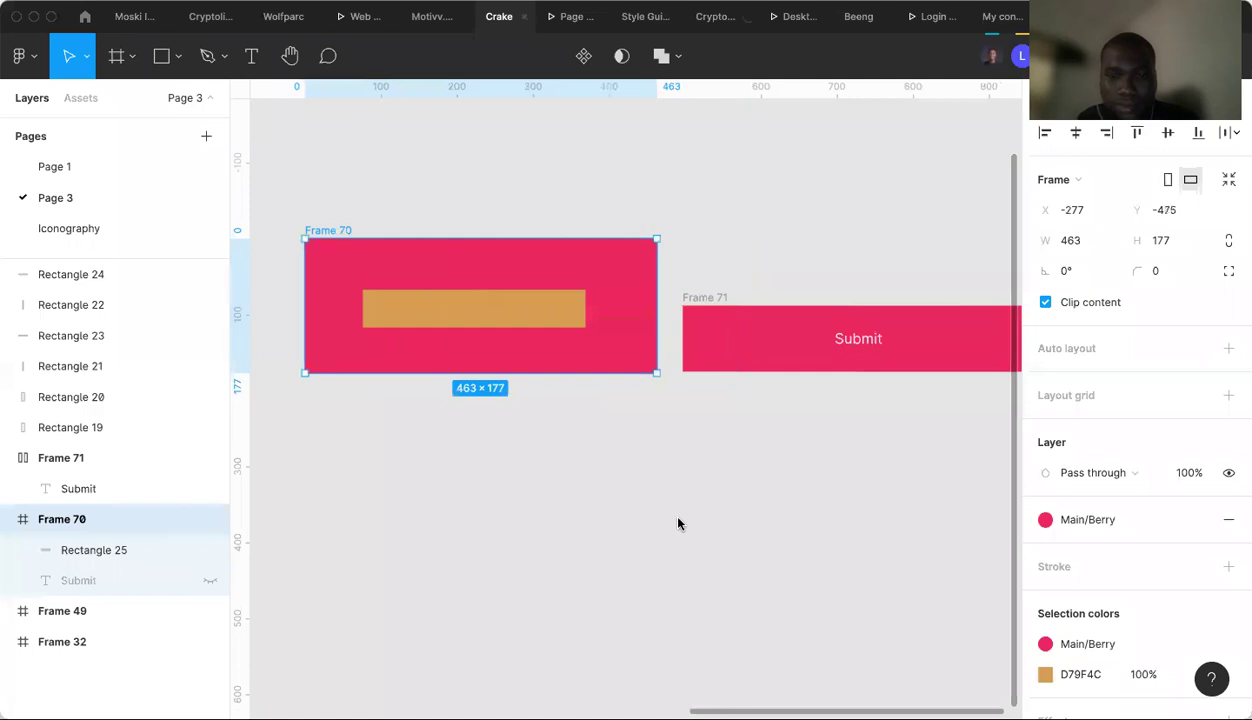
# Keep Frame 71's auto layout alignment at center and test it by stretching the frame vertically to about 329 high.
pyautogui.click(708, 298)
pyautogui.hscroll(1, 484, 265)
pyautogui.scroll(-1, 484, 265)
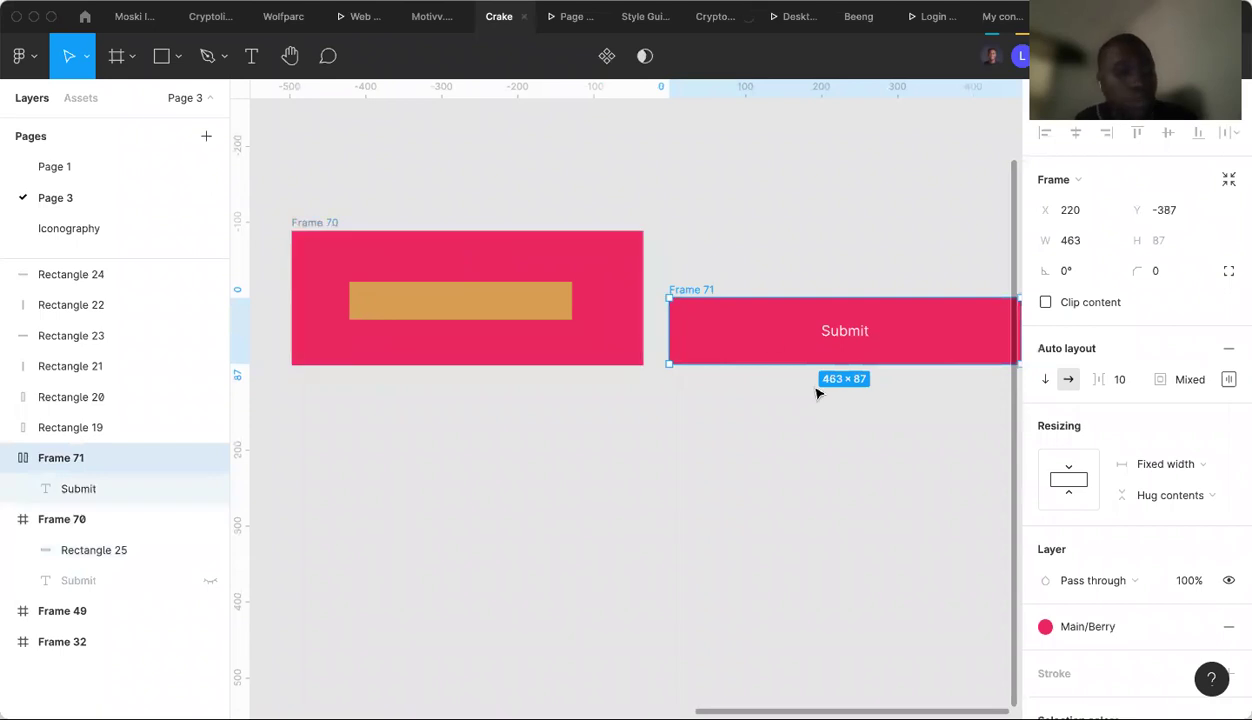
pyautogui.hscroll(2, 827, 388)
pyautogui.scroll(-1, 827, 388)
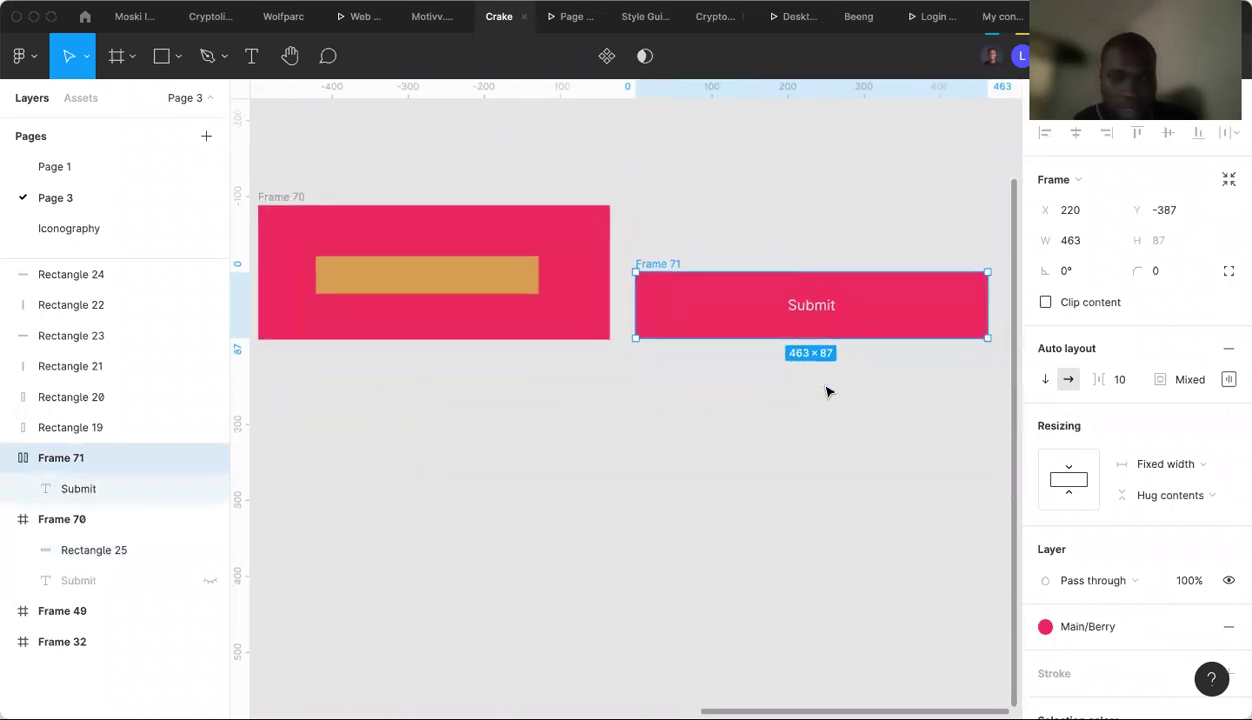
pyautogui.click(1229, 380)
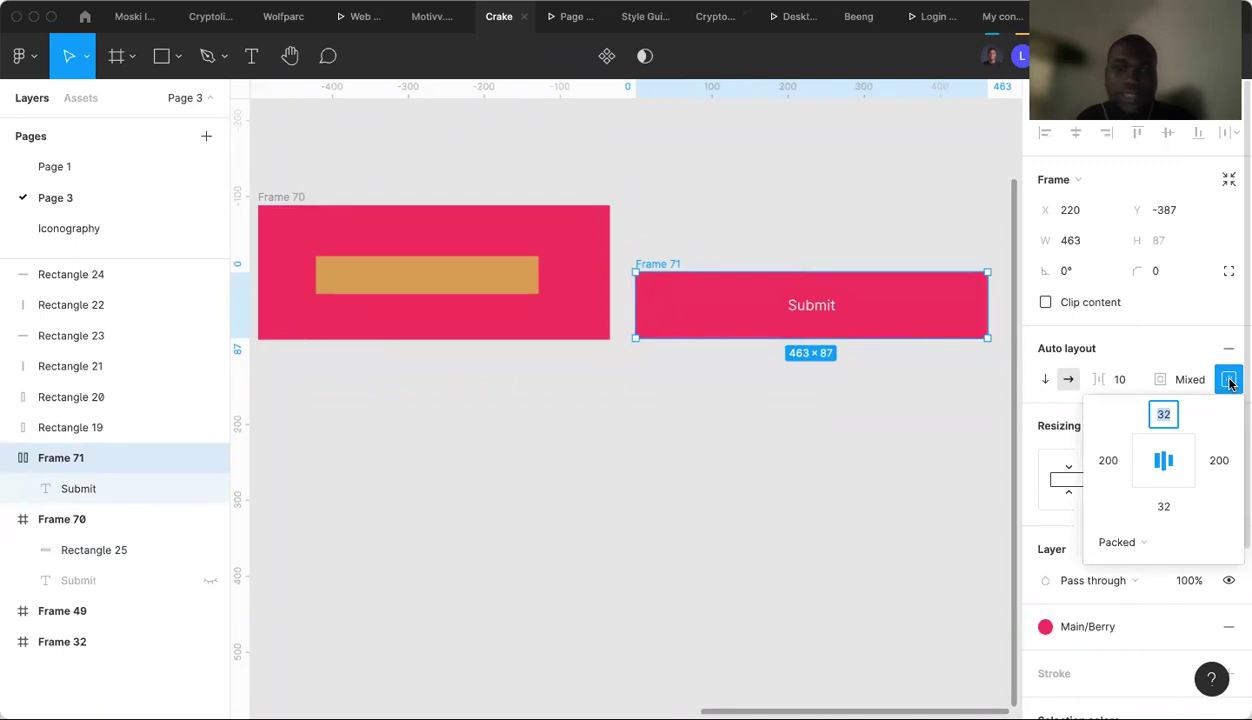
pyautogui.click(1163, 462)
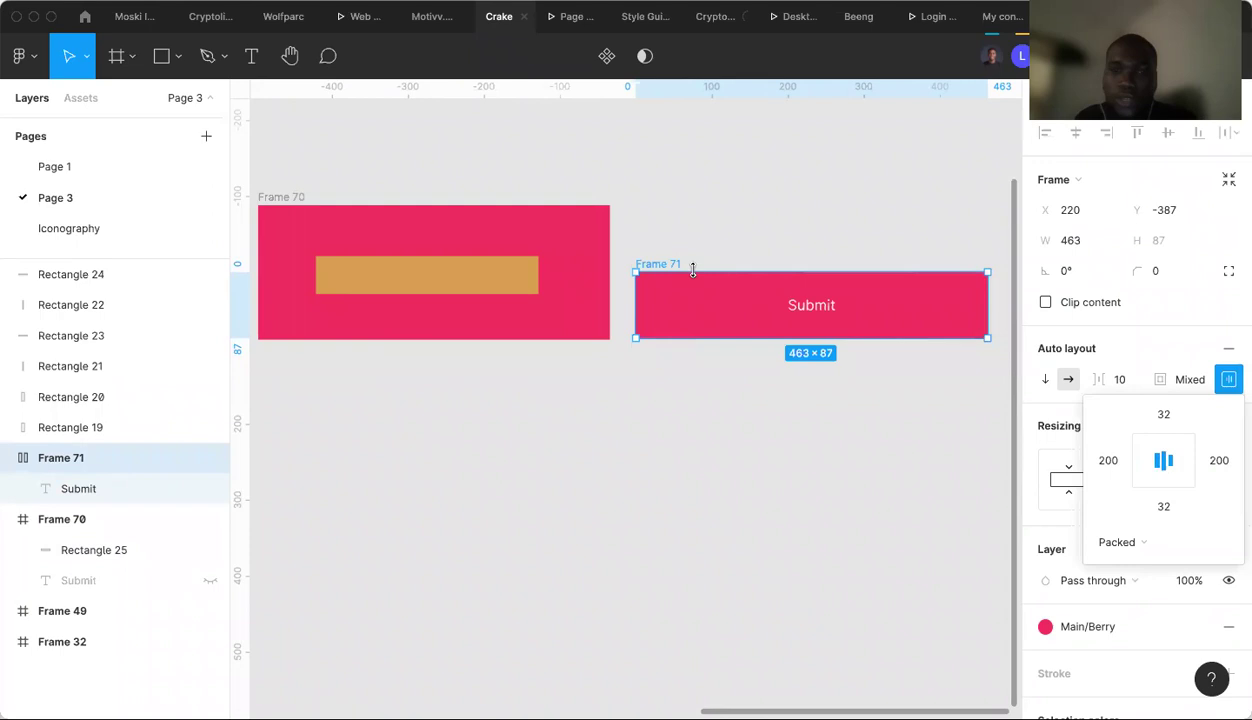
pyautogui.moveTo(692, 205); pyautogui.dragTo(700, 134)
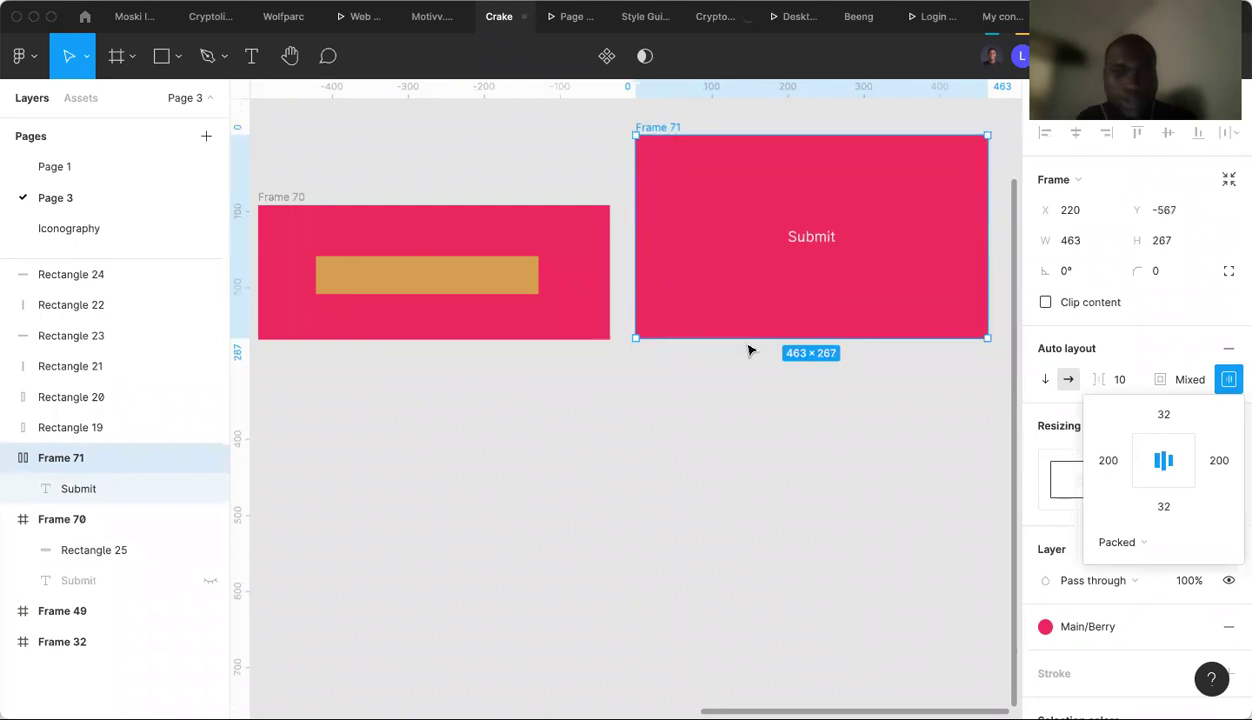
pyautogui.moveTo(745, 338); pyautogui.dragTo(753, 385)
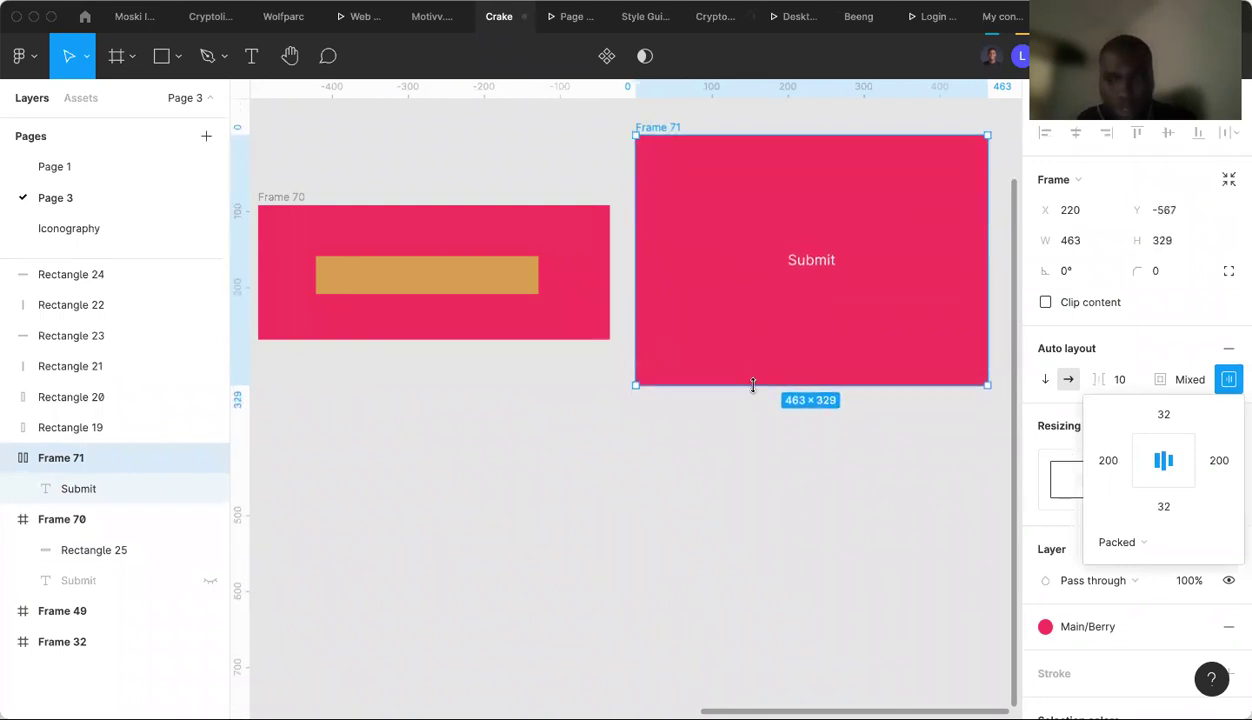
# Set Frame 71's auto layout alignment to right center and test it by resizing the frame horizontally, ending at 1006 wide.
pyautogui.click(1180, 462)
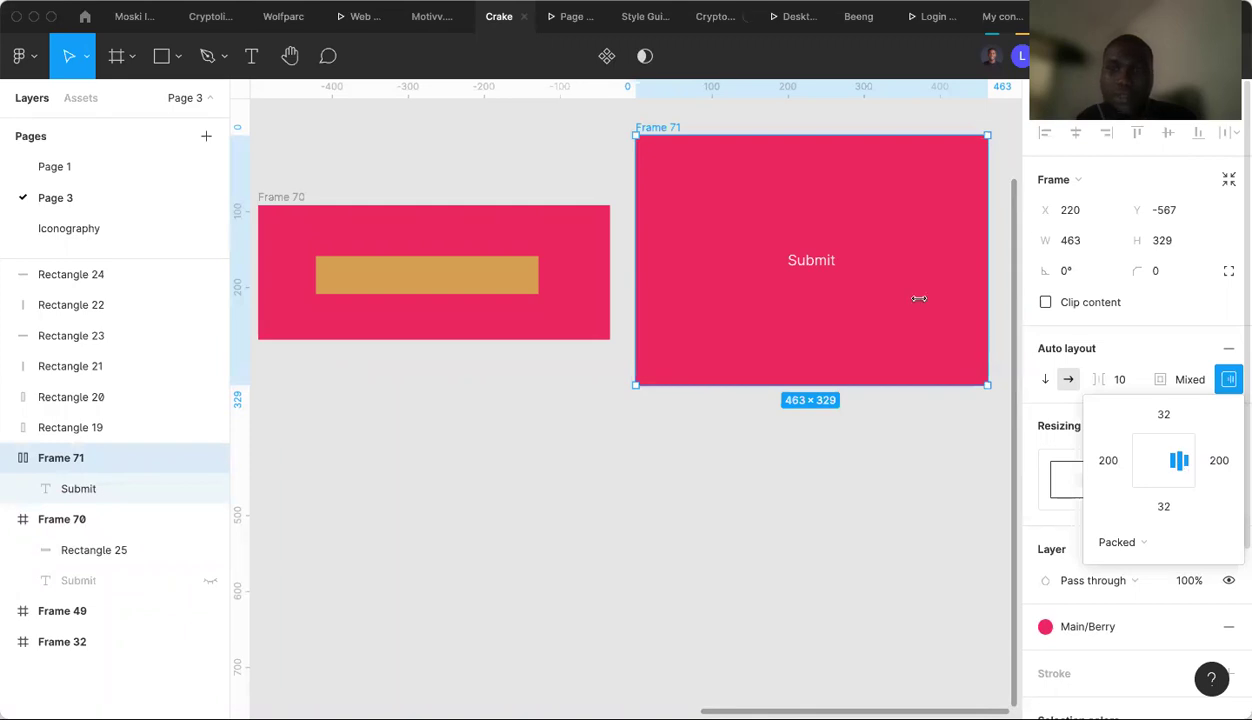
pyautogui.click(811, 261)
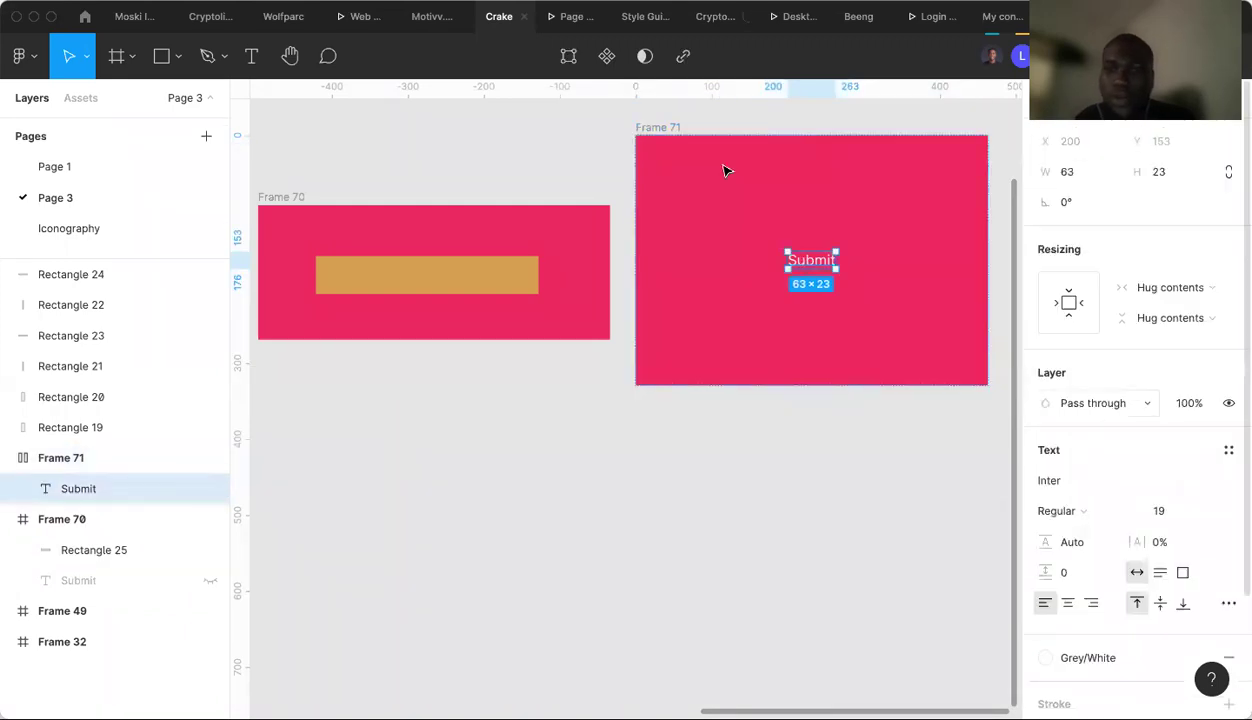
pyautogui.click(663, 127)
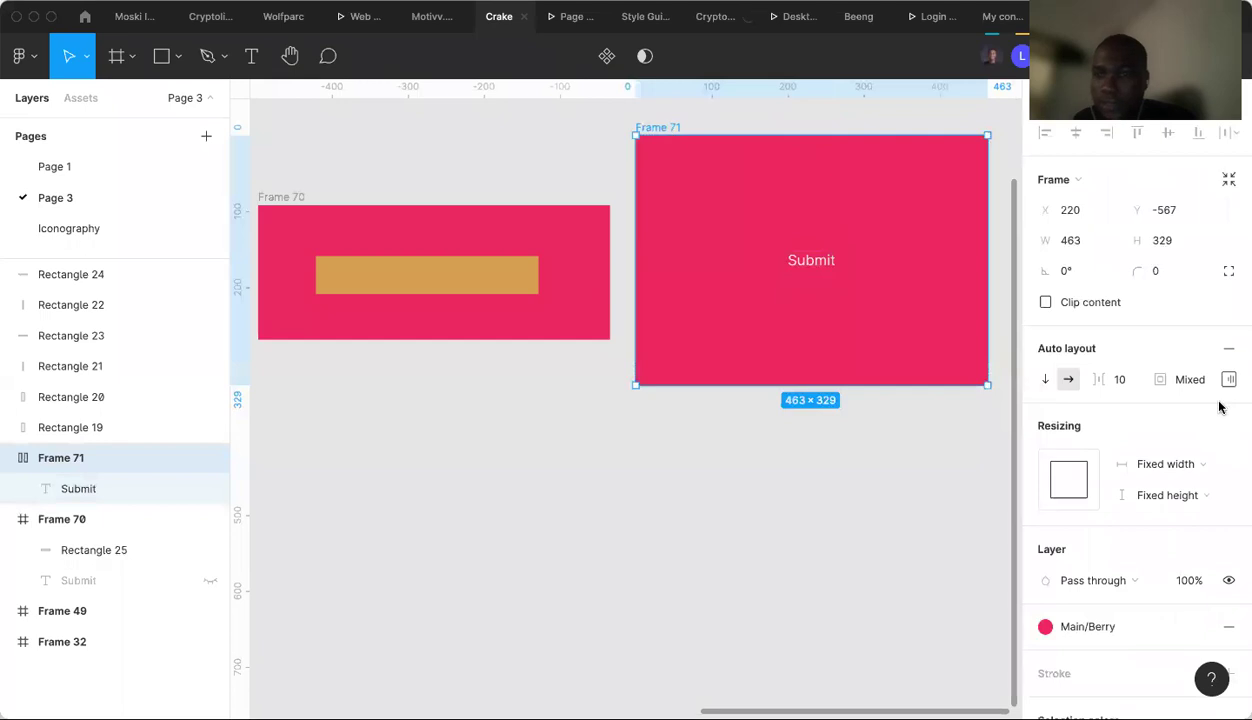
pyautogui.click(1228, 381)
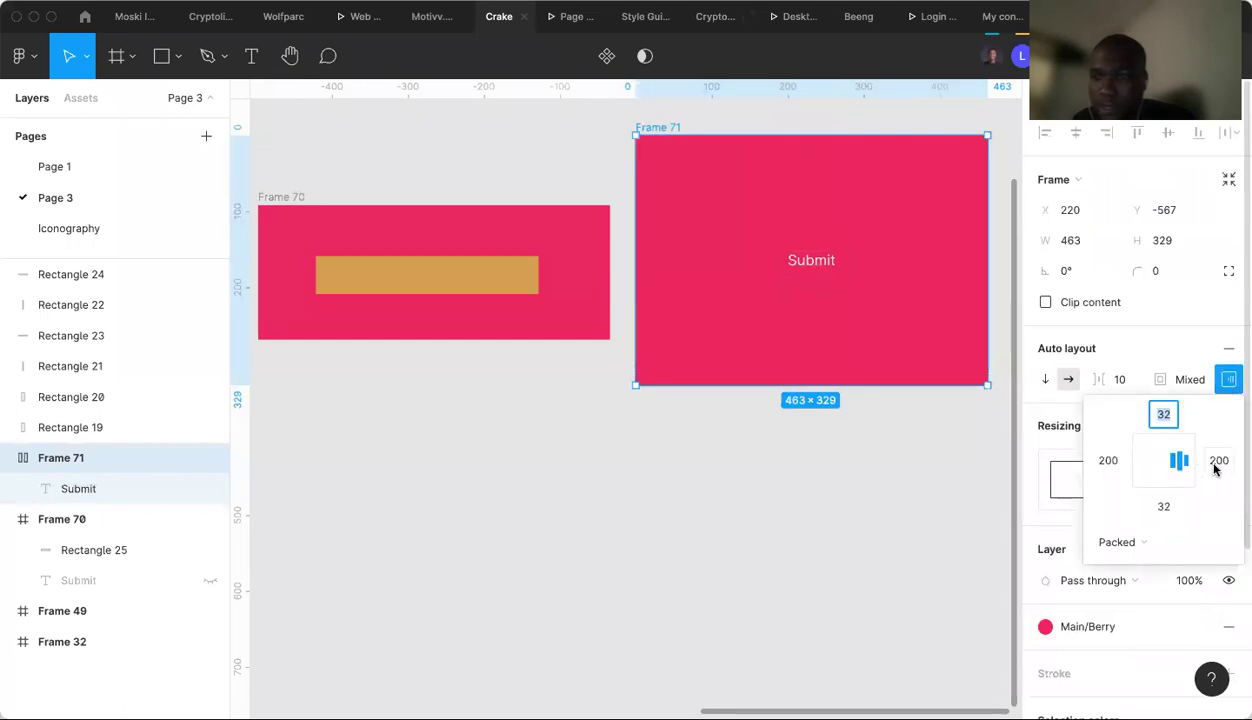
pyautogui.moveTo(990, 305); pyautogui.dragTo(922, 316)
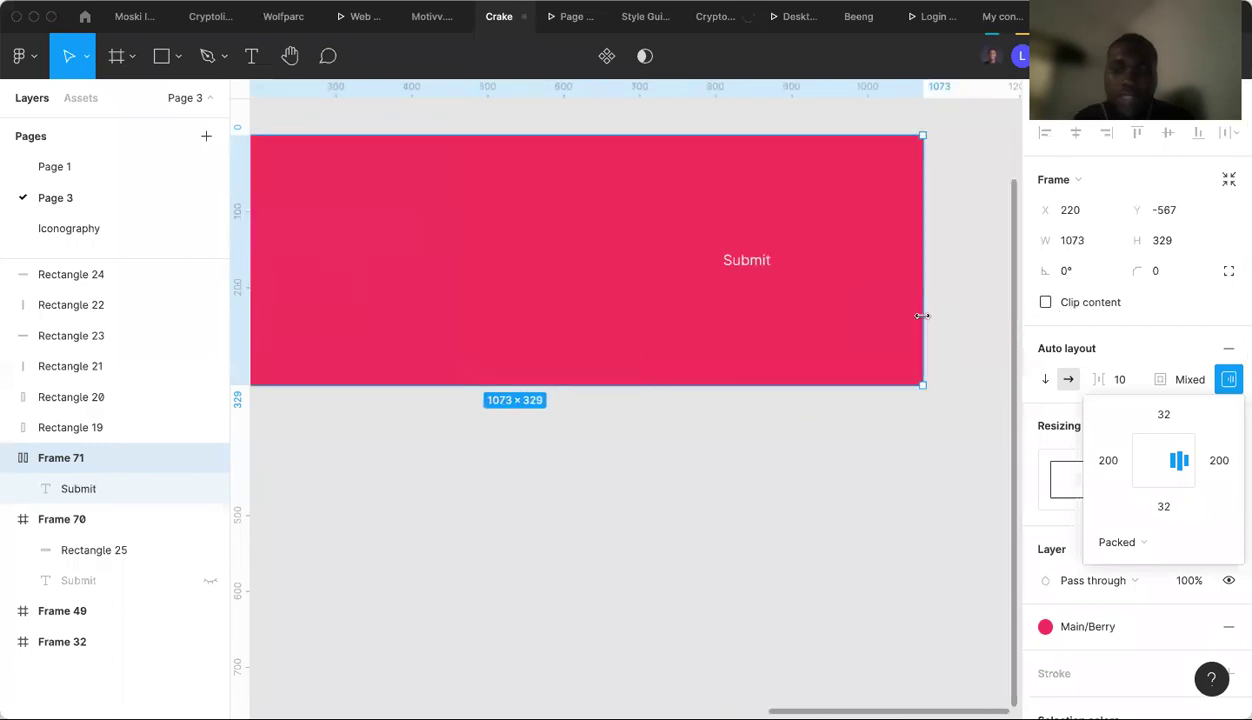
pyautogui.press('-')
pyautogui.moveTo(815, 333); pyautogui.dragTo(833, 332)
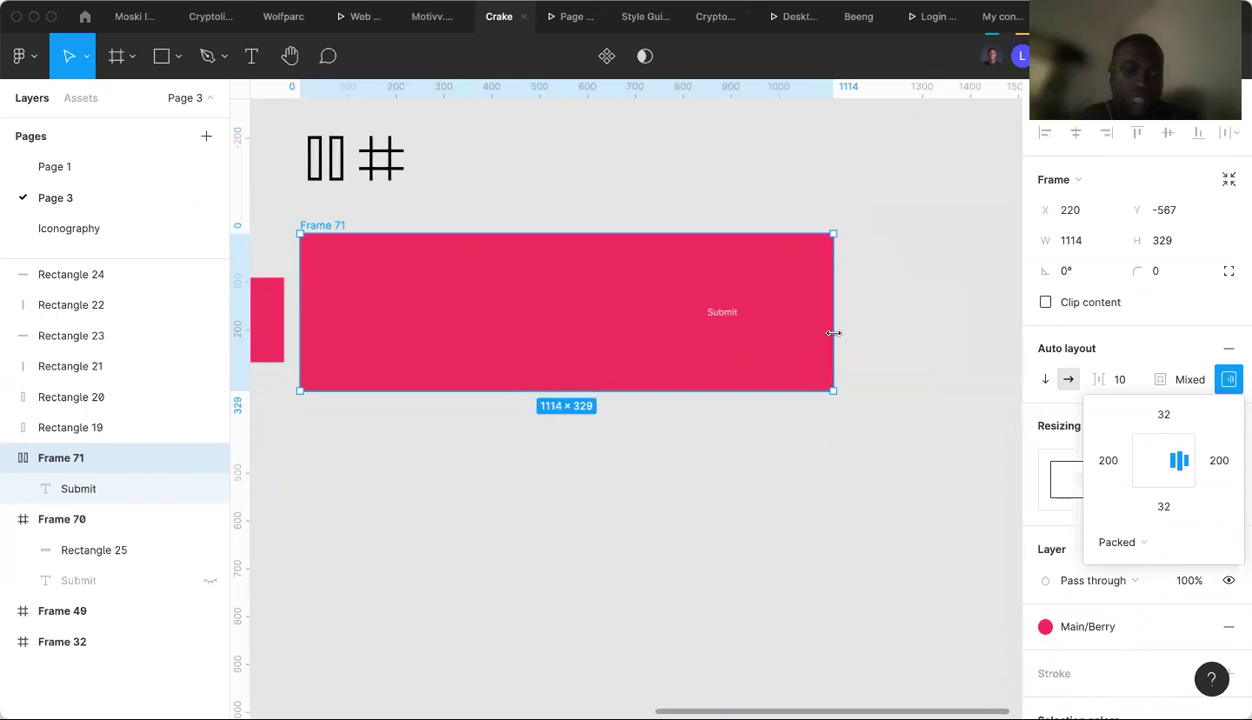
pyautogui.moveTo(849, 335); pyautogui.dragTo(782, 330)
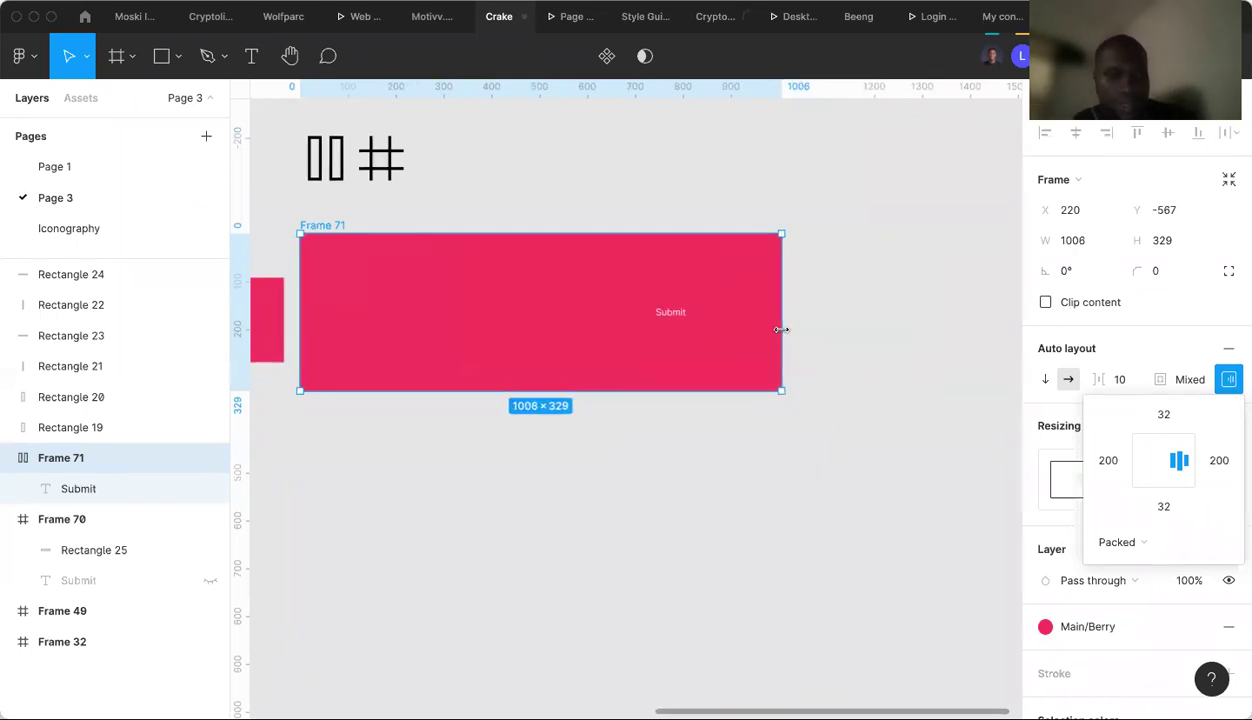
# Try the bottom-left, top-left and left-center auto layout alignments on Frame 71, ending with center.
pyautogui.click(1145, 480)
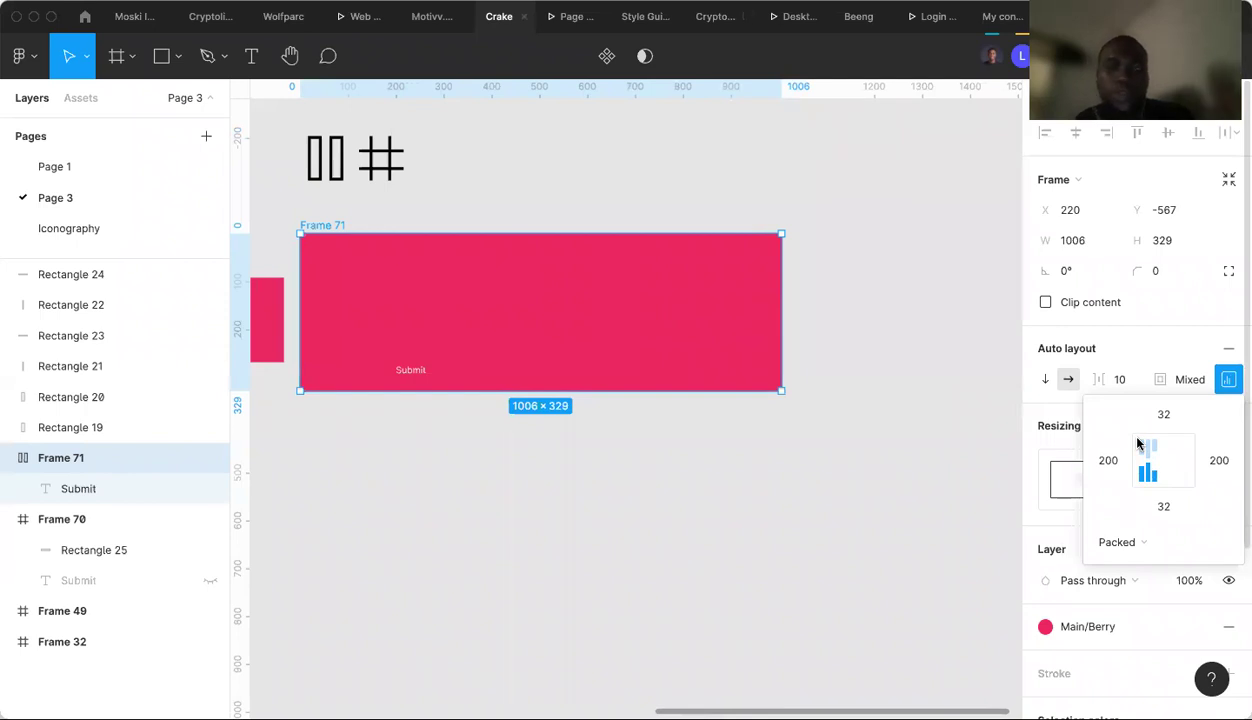
pyautogui.click(1138, 444)
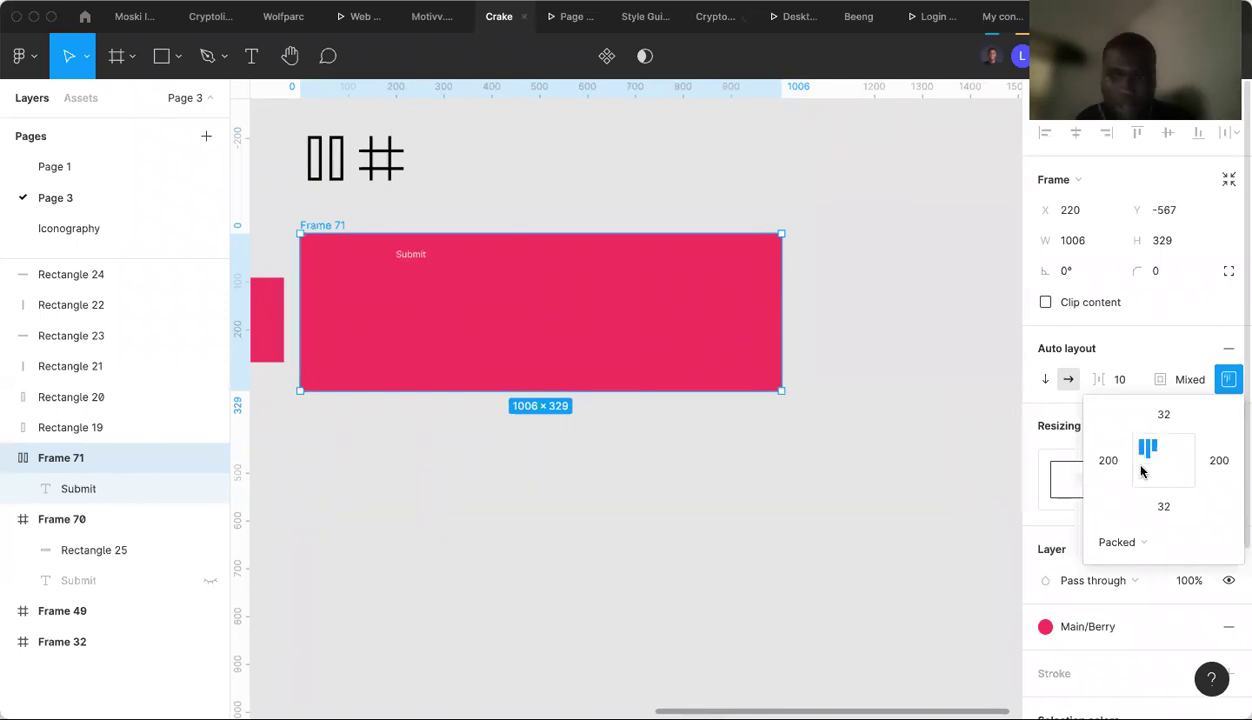
pyautogui.click(1145, 461)
pyautogui.click(1161, 467)
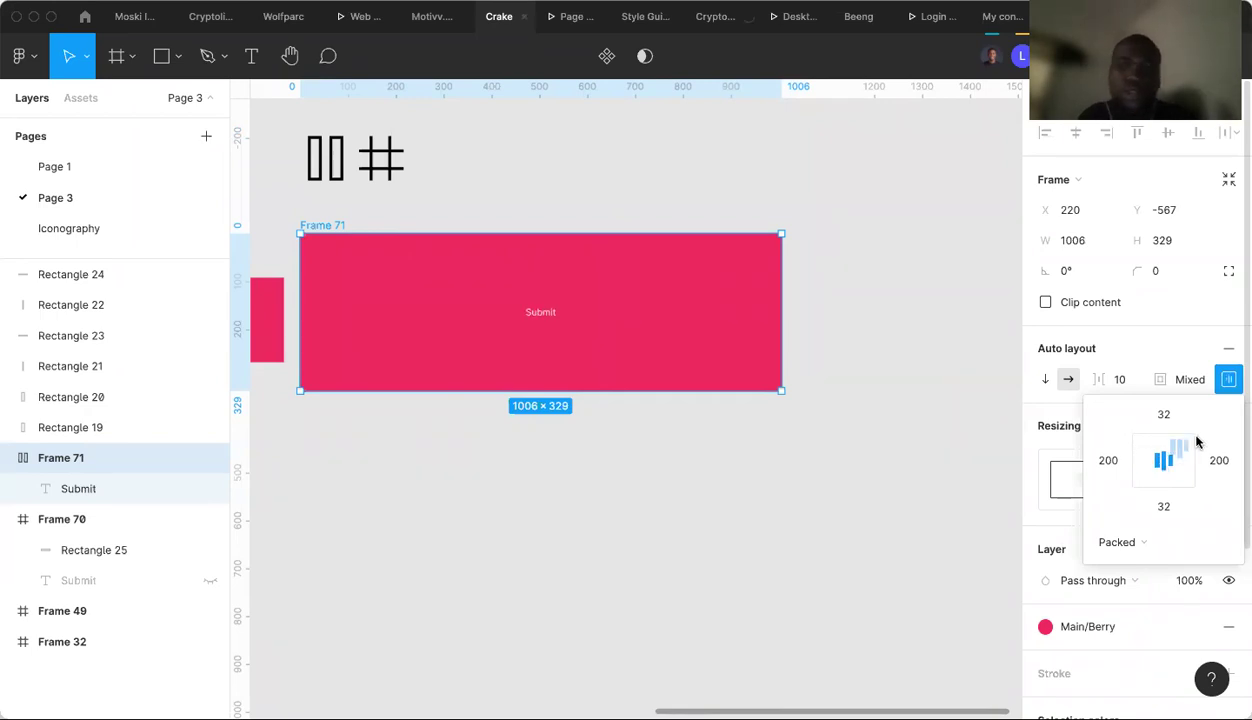
# Try the top-right and top-left auto layout alignments on Frame 71, and return it to center.
pyautogui.click(1178, 444)
pyautogui.click(1143, 444)
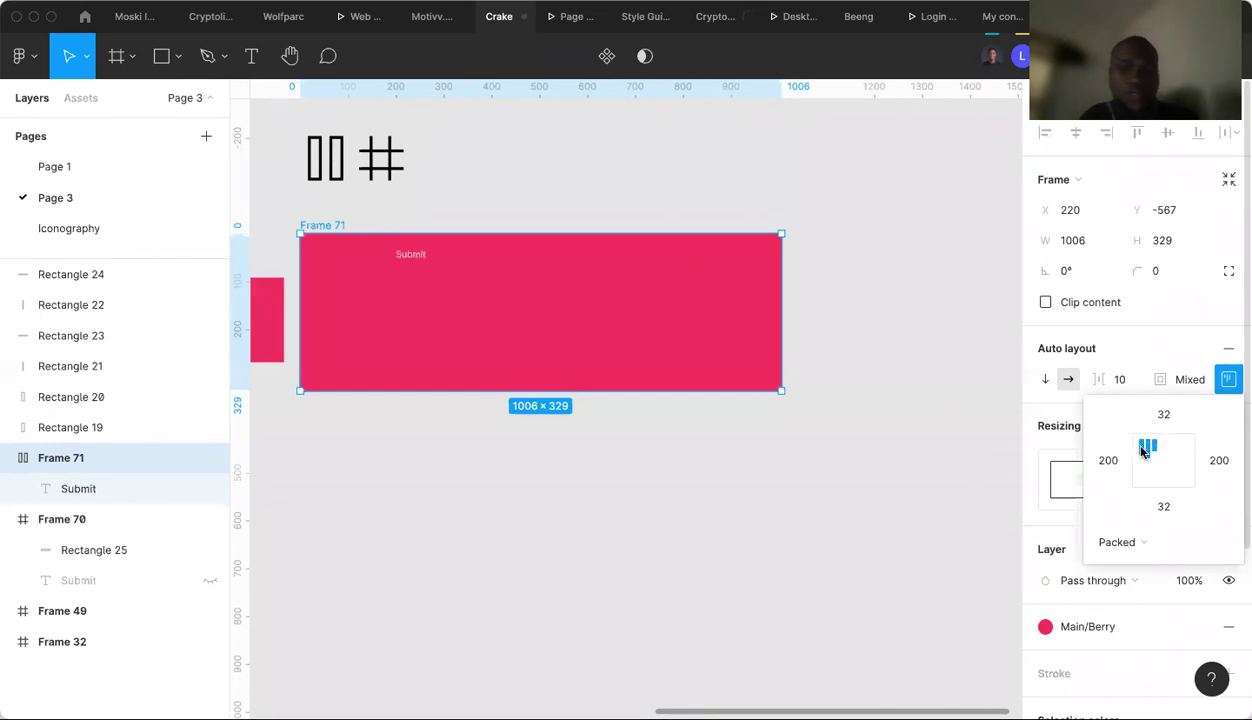
pyautogui.click(1160, 461)
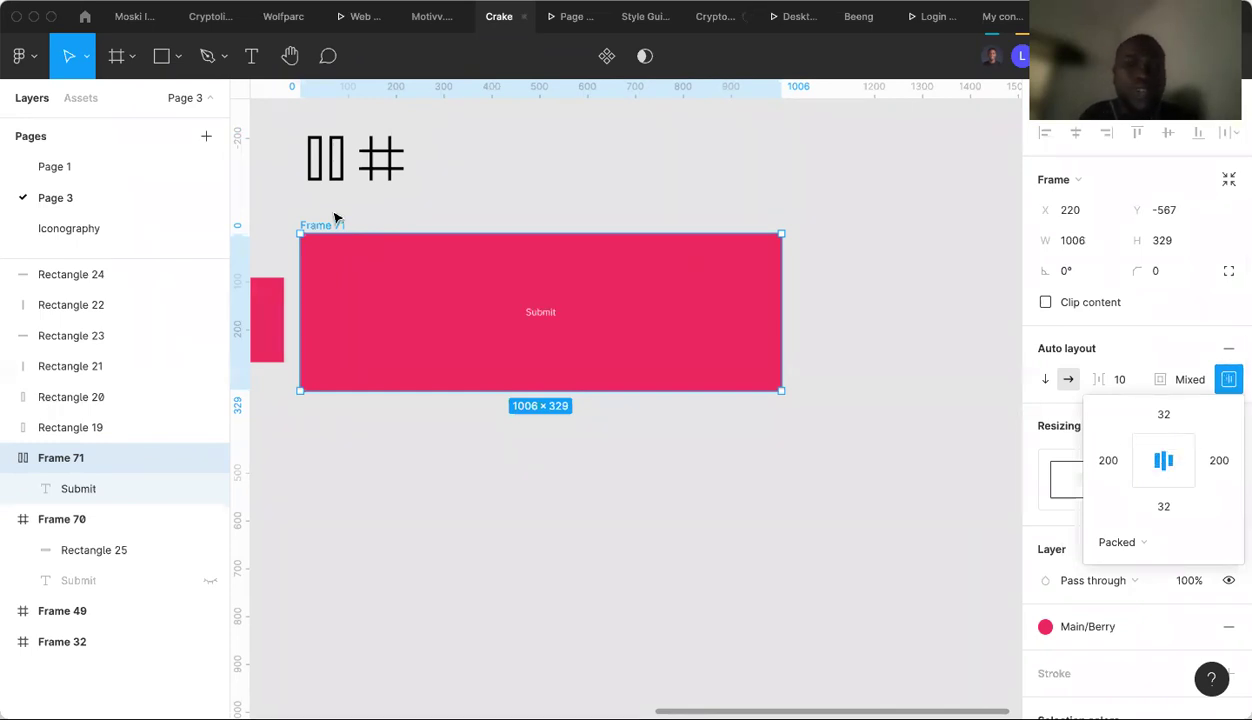
# Resize Frame 71 to about 734 by 201 with its top edge at Y -475.
pyautogui.moveTo(779, 389); pyautogui.dragTo(567, 588)
pyautogui.moveTo(631, 399); pyautogui.dragTo(663, 396)
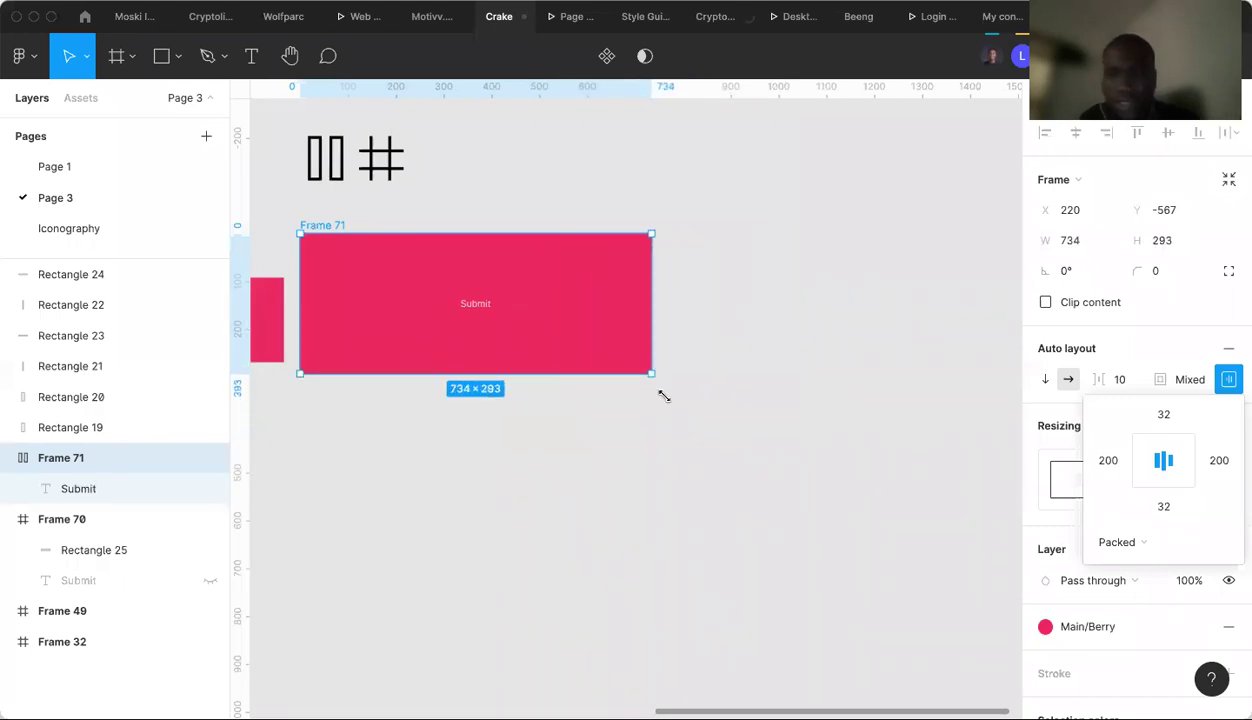
pyautogui.moveTo(329, 264); pyautogui.dragTo(327, 272)
pyautogui.hscroll(-2, 460, 368)
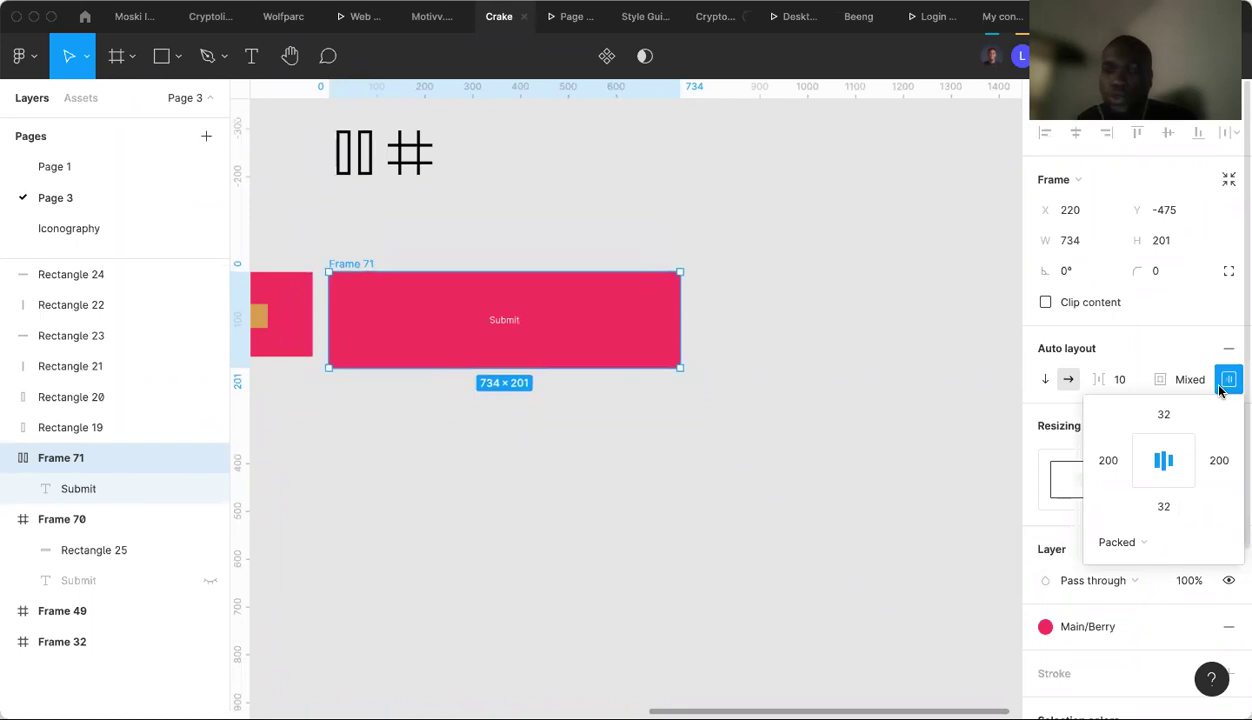
# Try the bottom-right and bottom-left auto layout alignments on Frame 71, ending with top-left.
pyautogui.click(1187, 476)
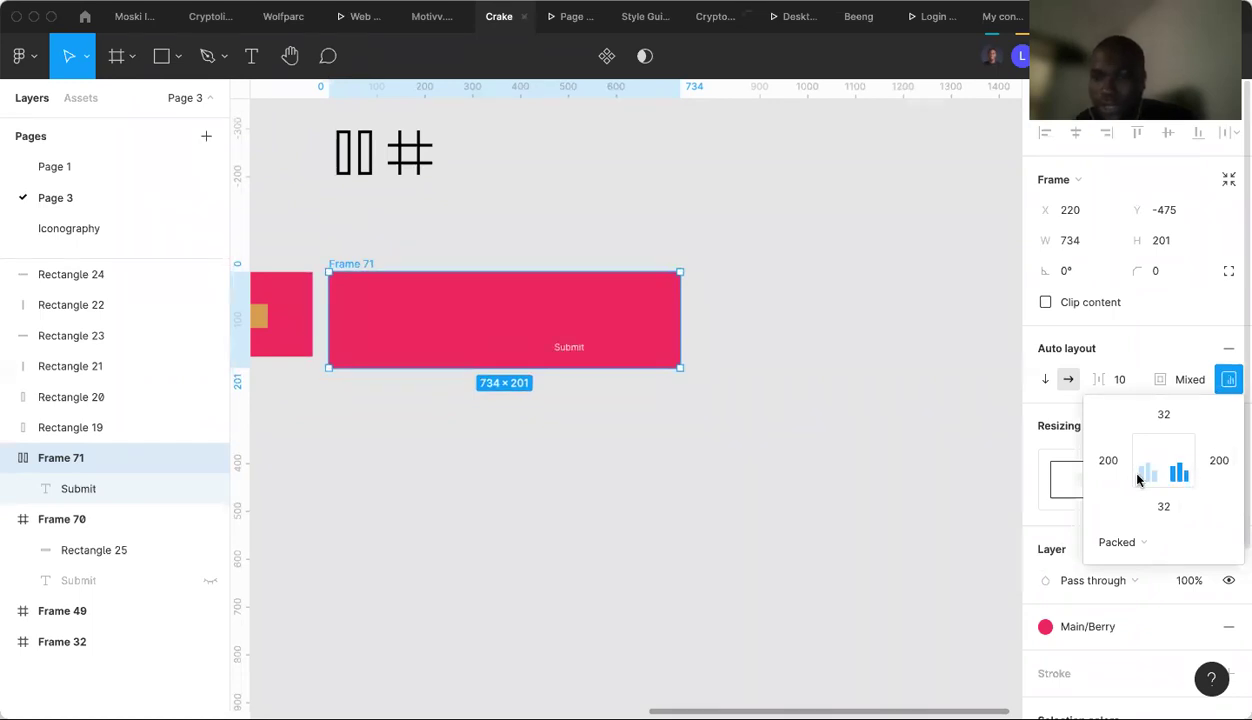
pyautogui.click(1147, 470)
pyautogui.click(1147, 447)
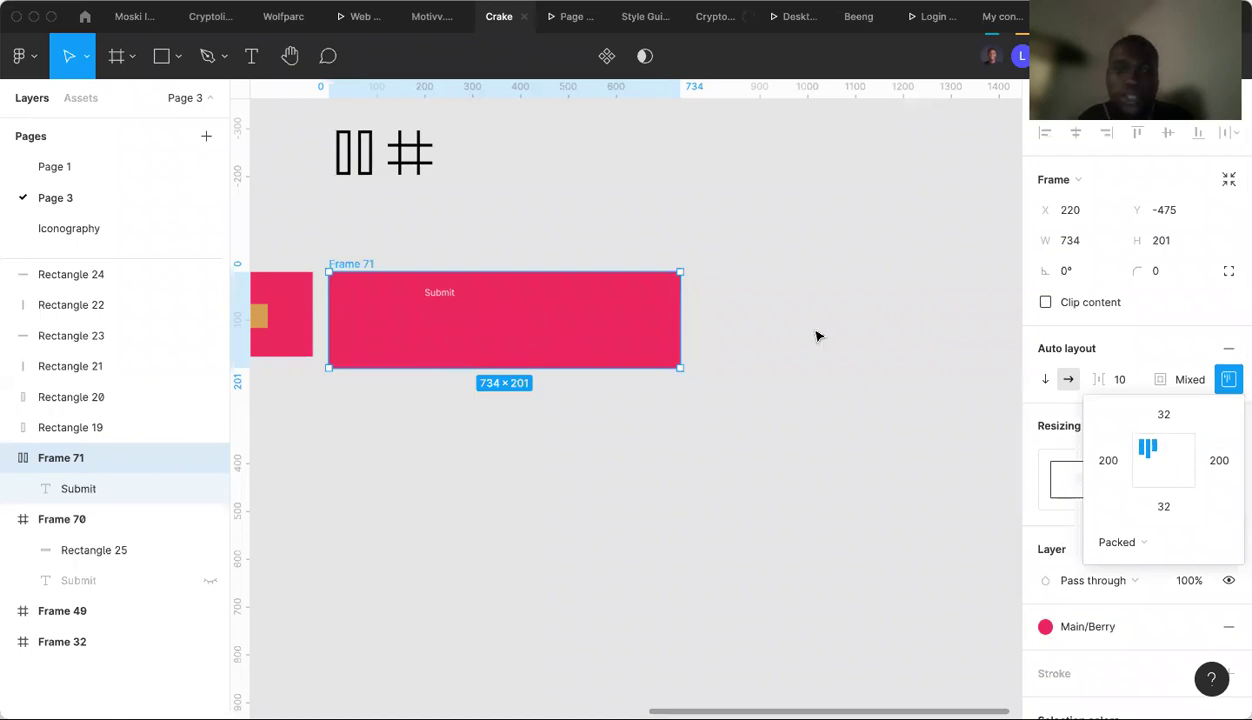
# Review the horizontal constraint options of the orange rectangle inside Frame 70 without changing them.
pyautogui.hscroll(-5, 680, 320)
pyautogui.hscroll(-3, 535, 308)
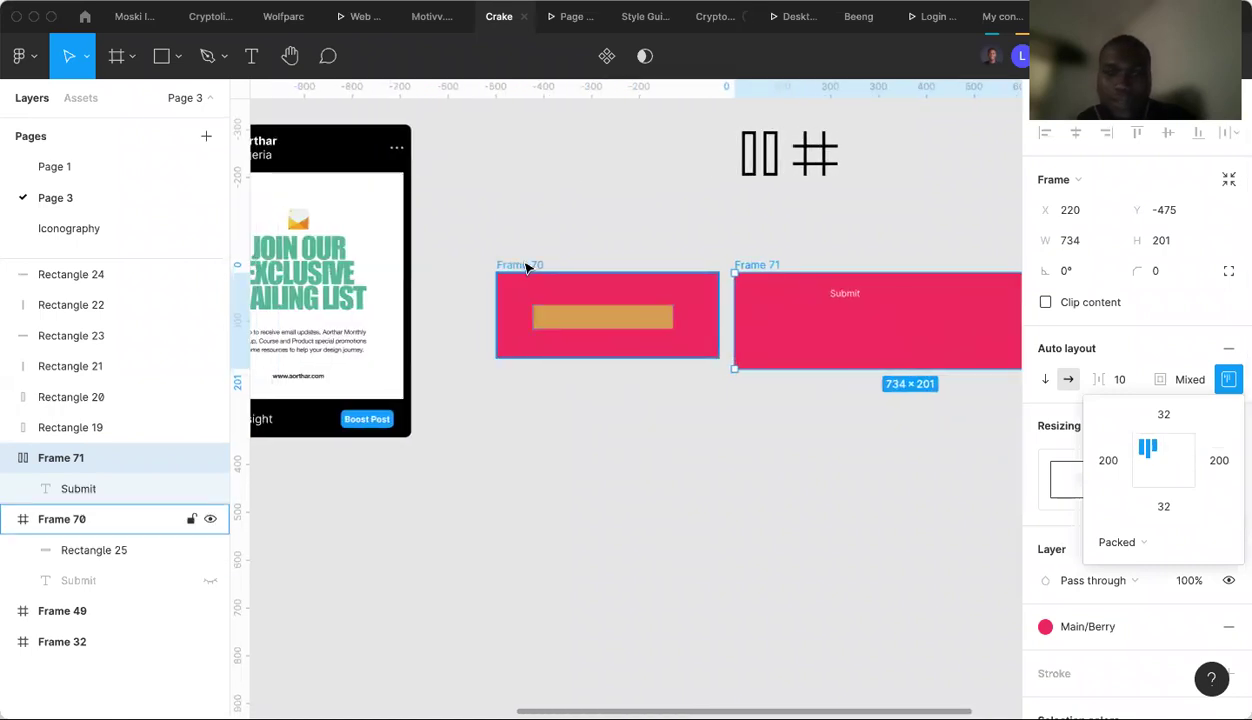
pyautogui.click(527, 267)
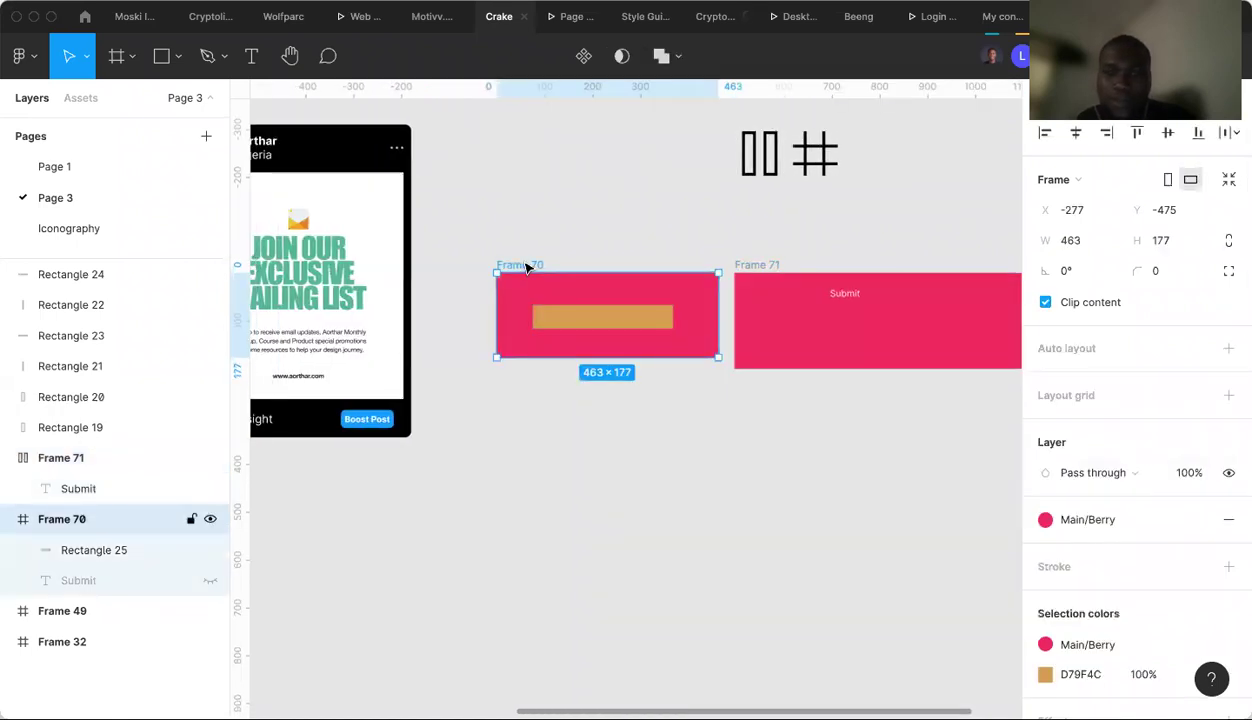
pyautogui.click(591, 316)
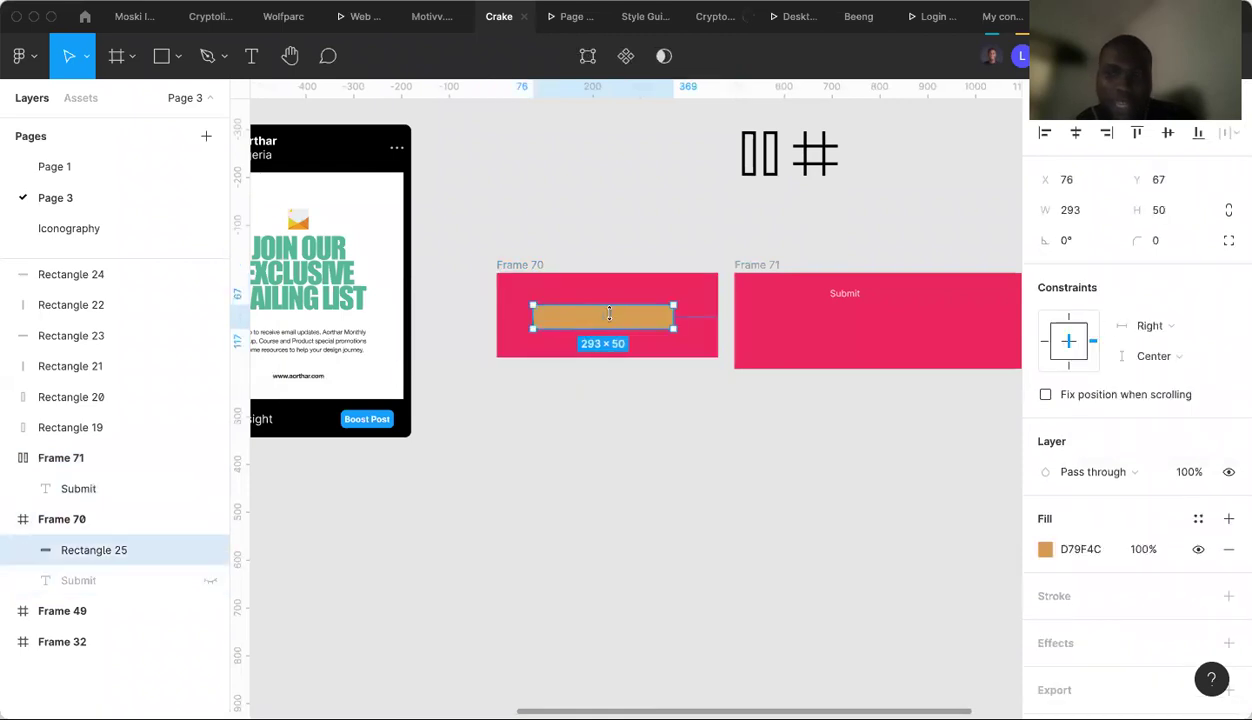
pyautogui.click(1150, 325)
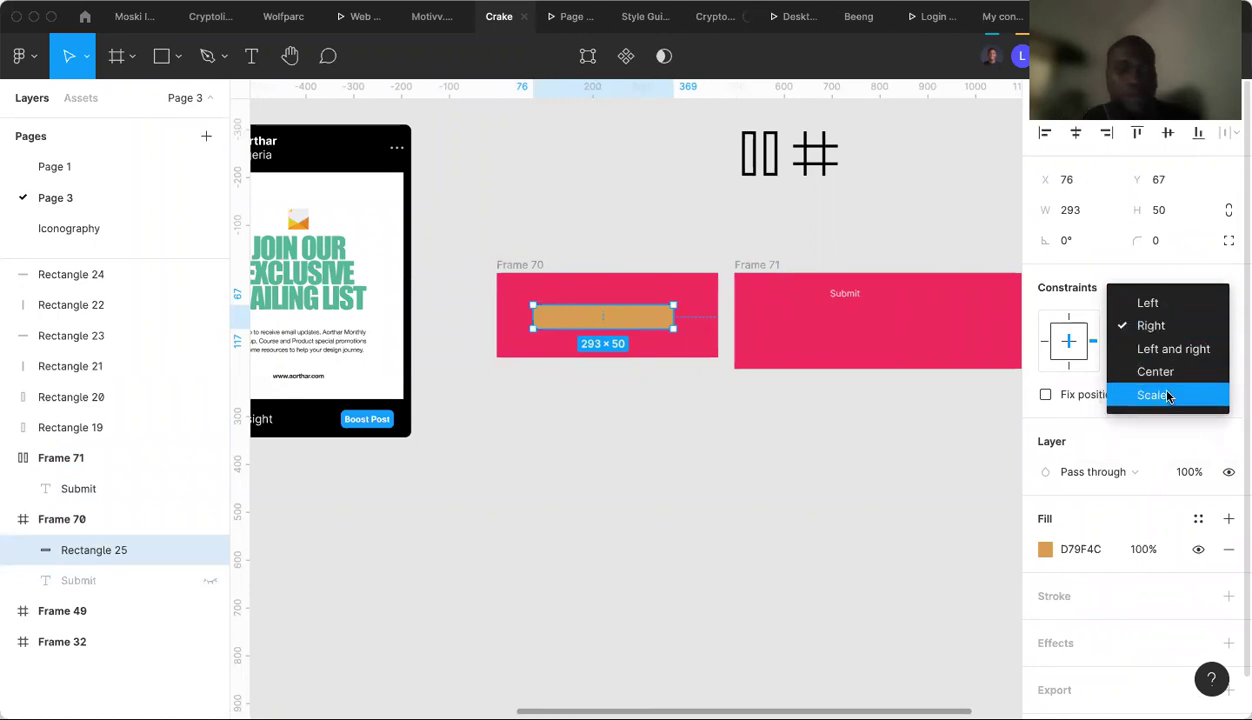
pyautogui.press('Escape')
pyautogui.click(591, 420)
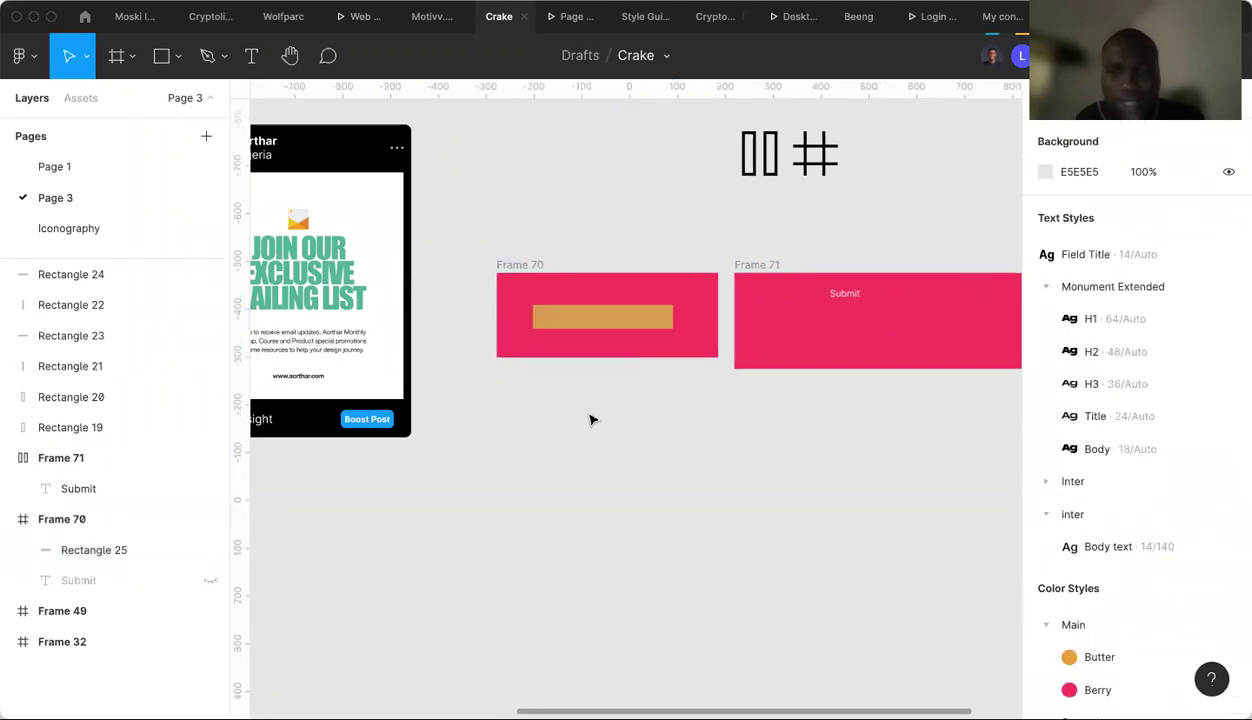
# Add an iPhone 11 Pro / X preset frame (375 × 812) on an empty area of the canvas beyond Frame 71.
pyautogui.hscroll(10, 591, 420)
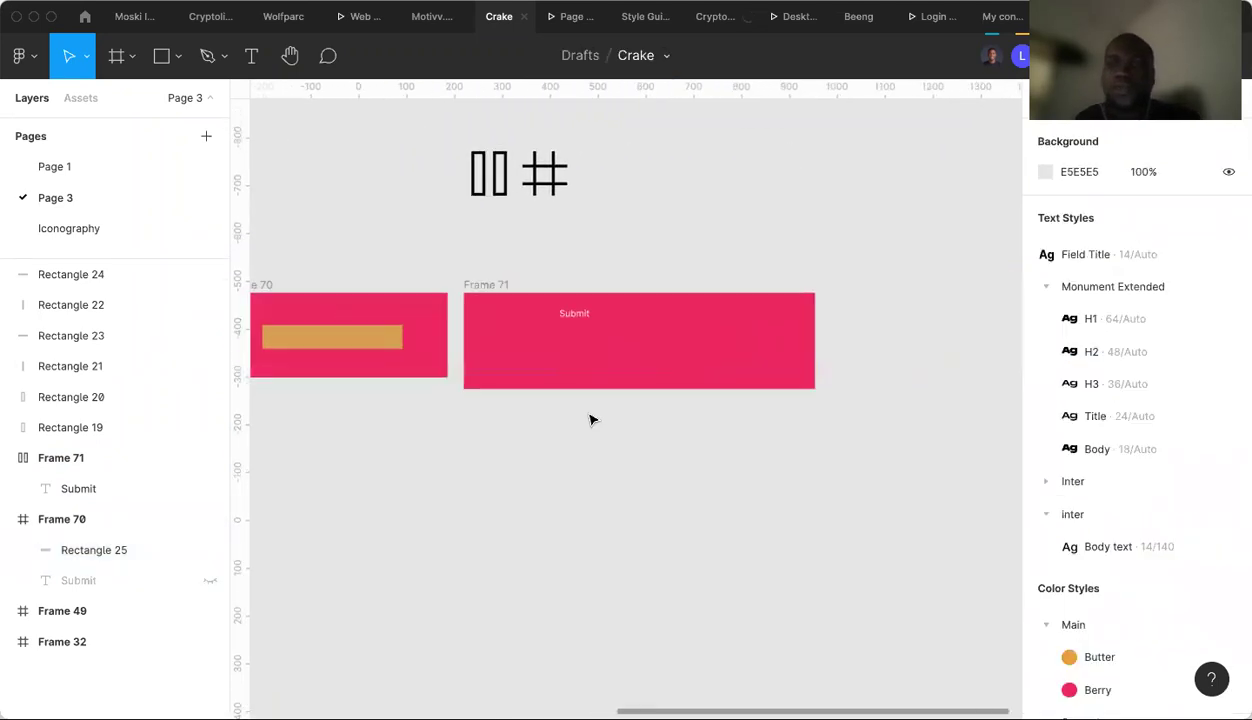
pyautogui.hscroll(-5, 591, 420)
pyautogui.scroll(3, 591, 420)
pyautogui.scroll(-3, 591, 420)
pyautogui.scroll(-5, 591, 420)
pyautogui.hscroll(3, 591, 420)
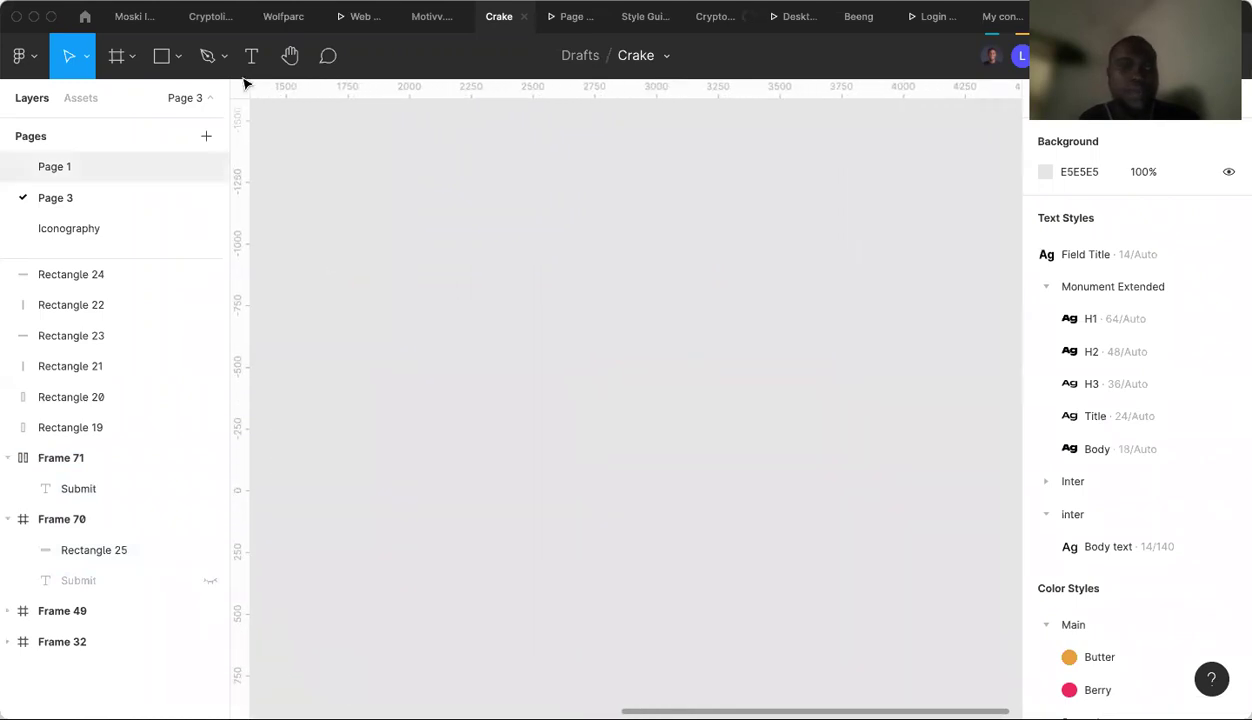
pyautogui.click(122, 60)
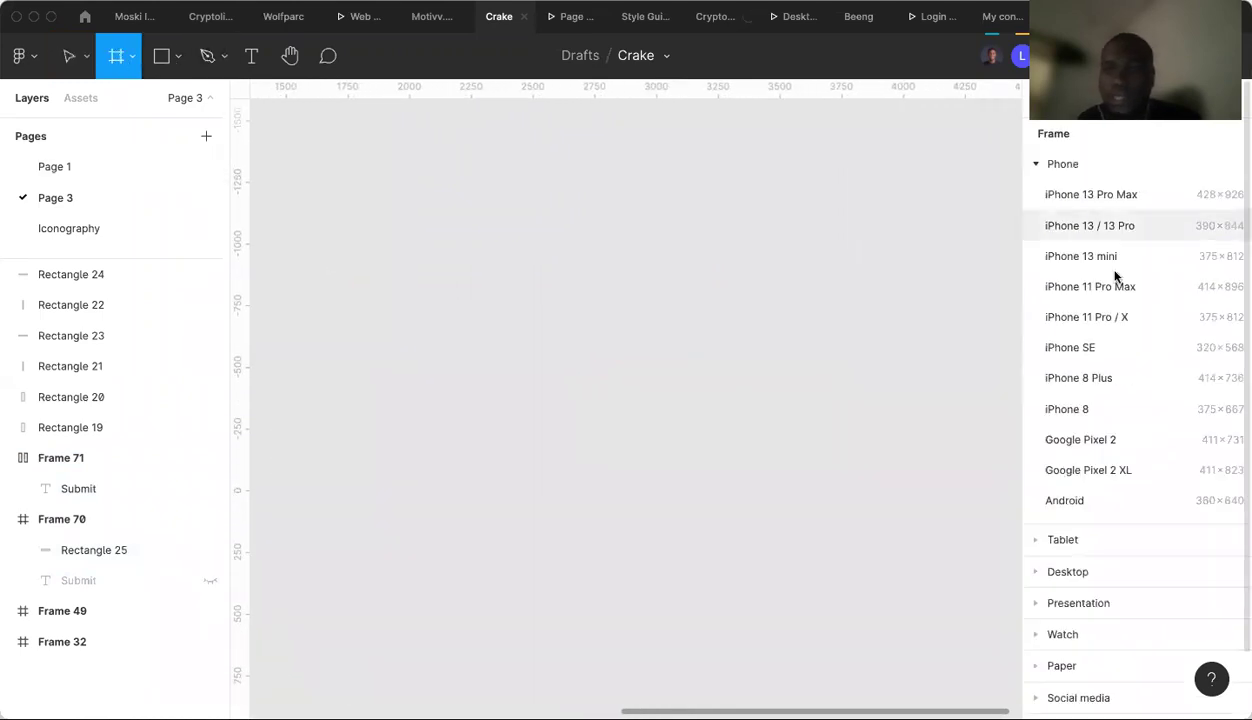
pyautogui.click(1112, 318)
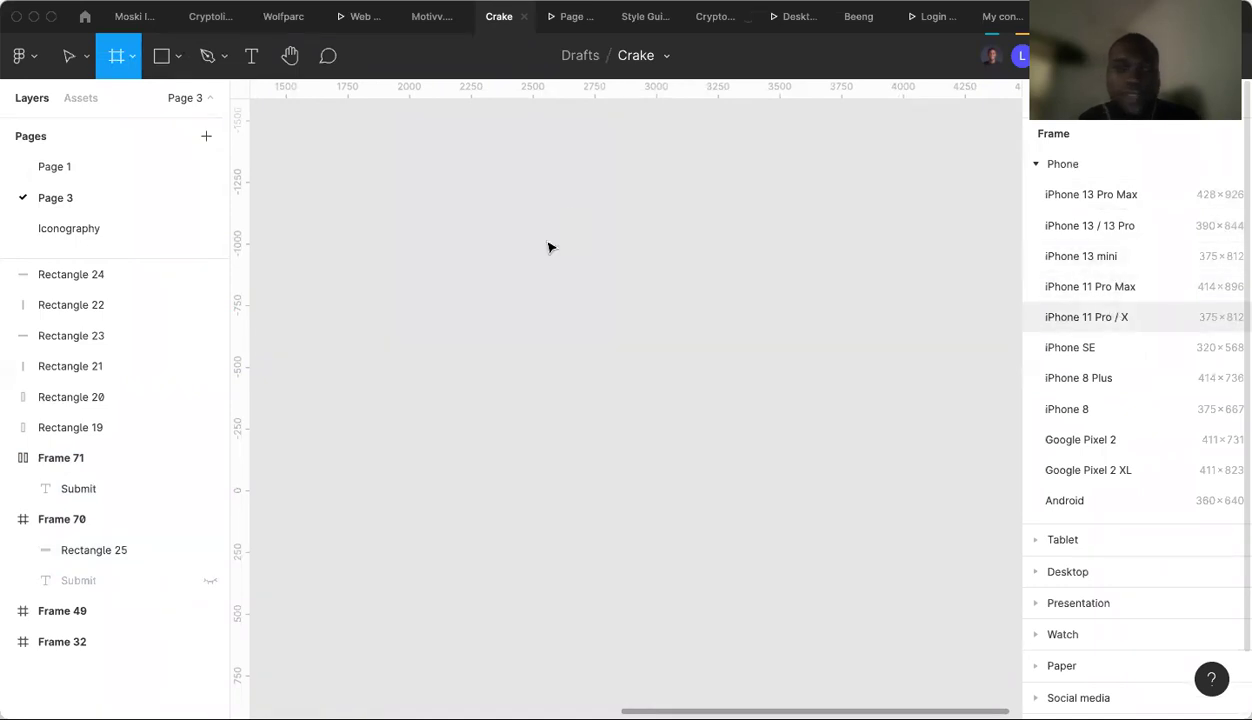
pyautogui.hscroll(2, 615, 262)
pyautogui.scroll(-1, 615, 262)
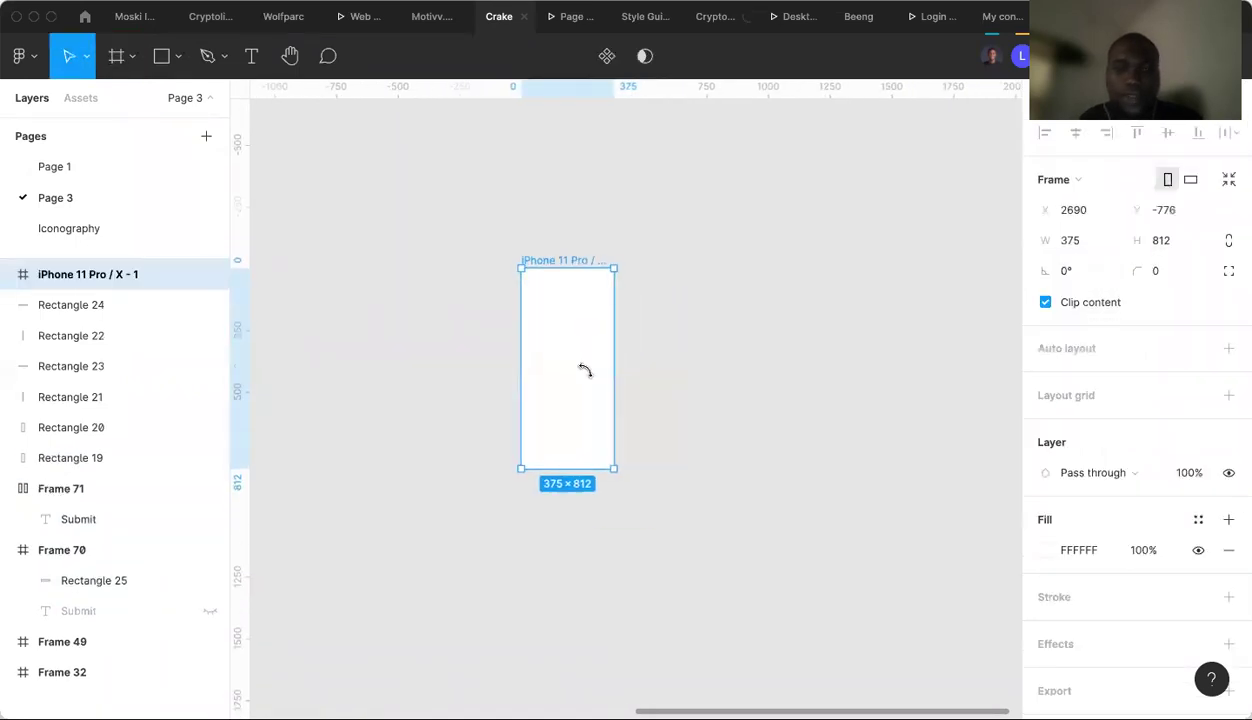
pyautogui.scroll(5, 587, 376)
pyautogui.hscroll(2, 587, 376)
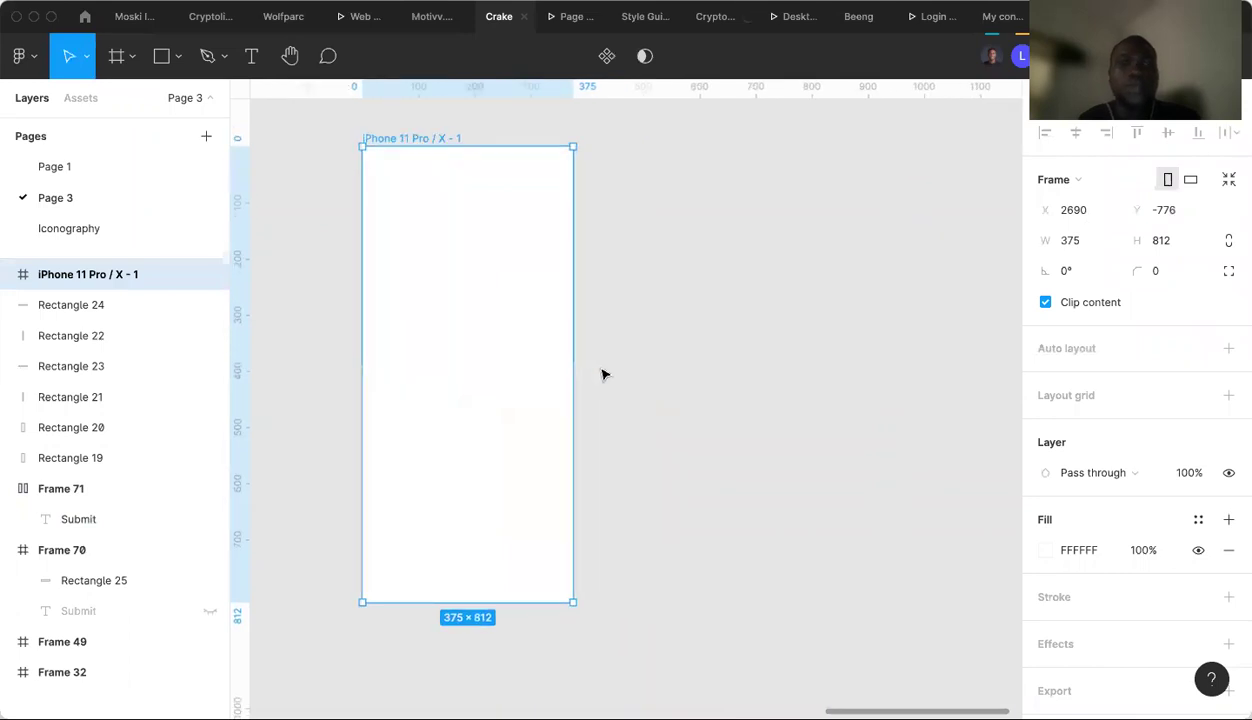
pyautogui.press('Escape')
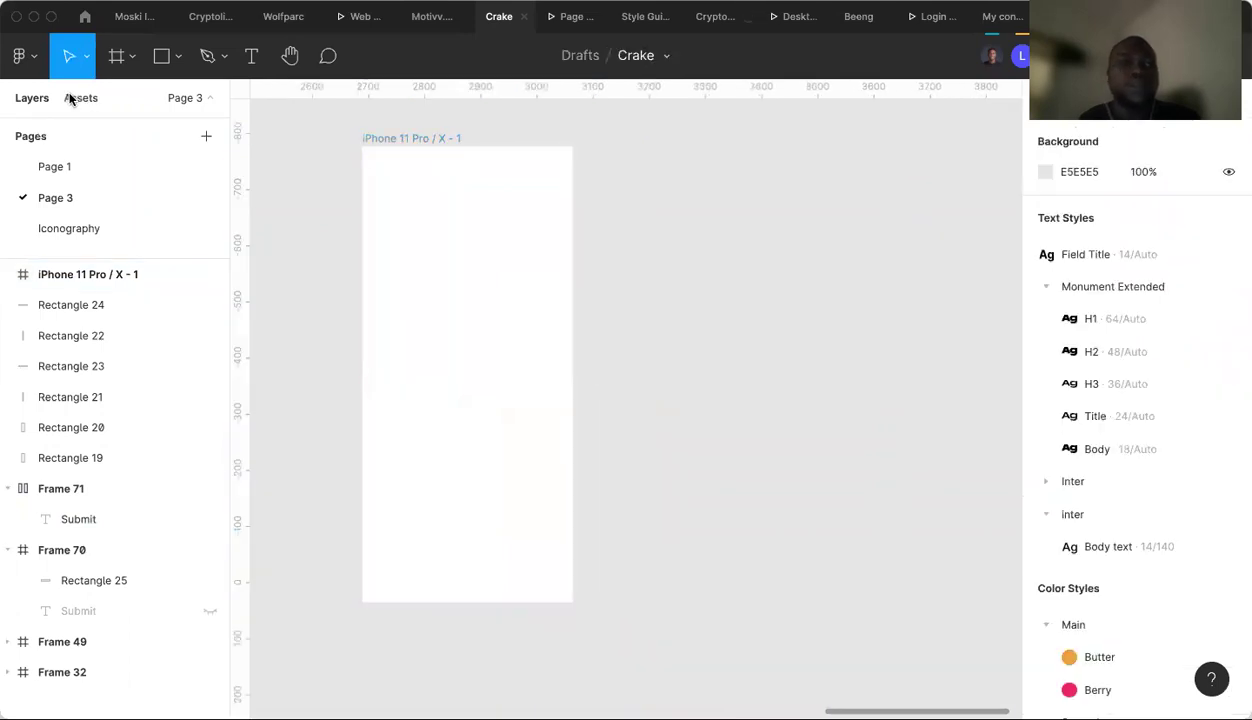
# Place the plus, X, location pin and person icon components in a row beside the phone frame and align their vertical centers.
pyautogui.click(71, 98)
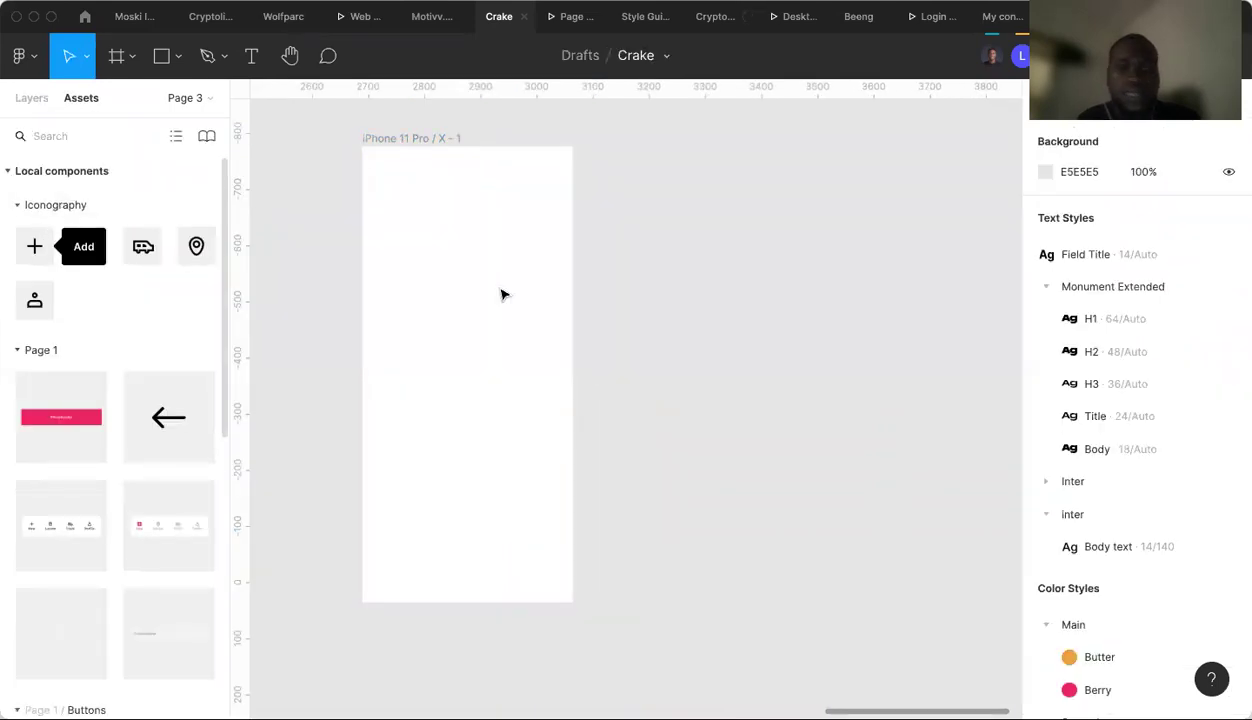
pyautogui.click(691, 301)
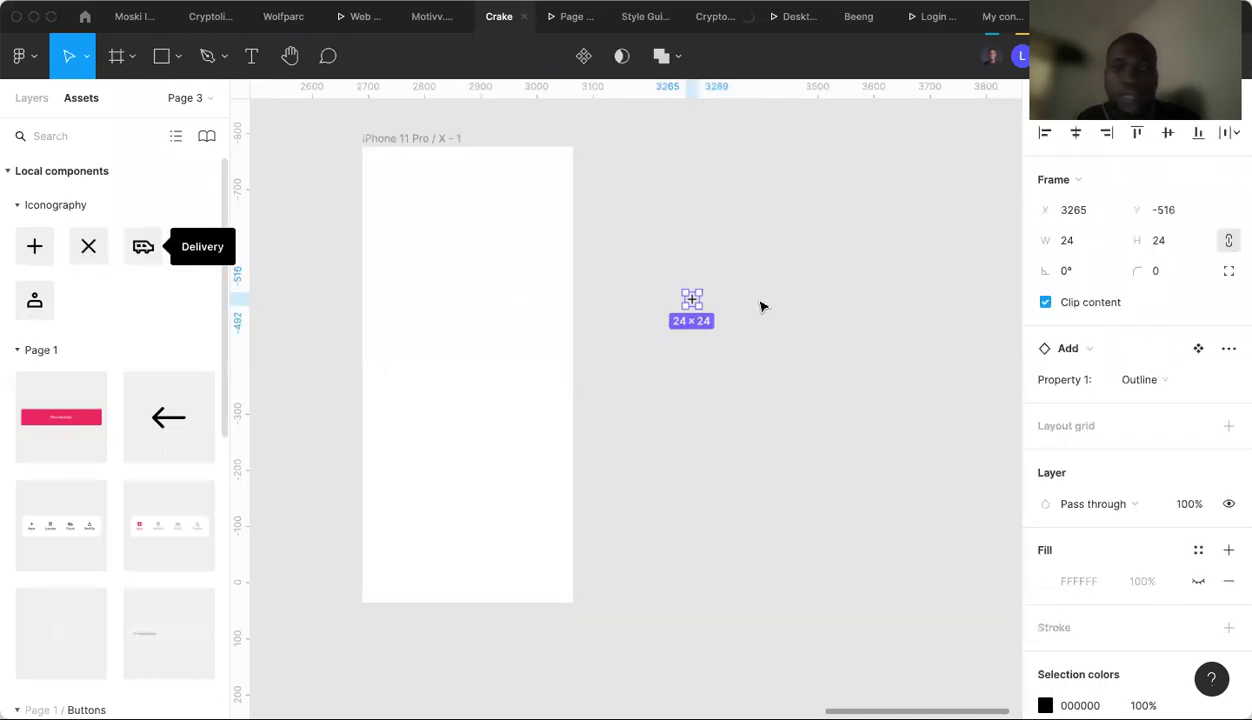
pyautogui.click(760, 302)
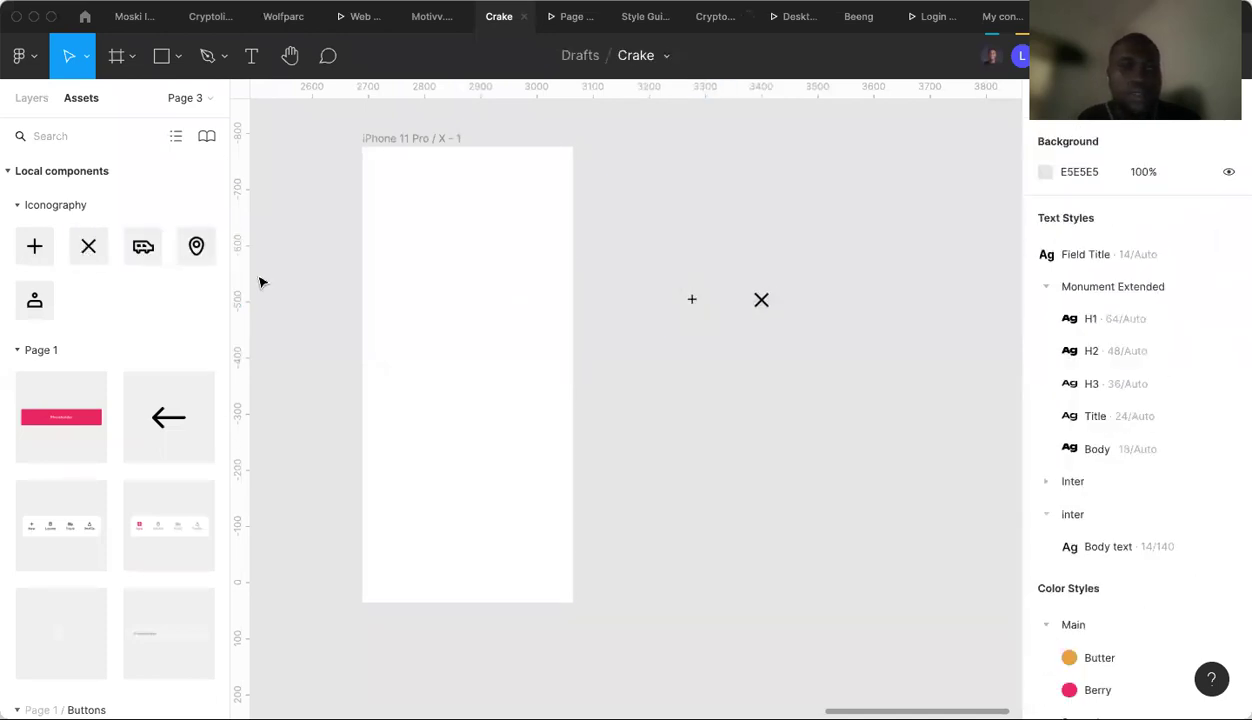
pyautogui.click(848, 326)
pyautogui.moveTo(571, 388); pyautogui.dragTo(652, 278)
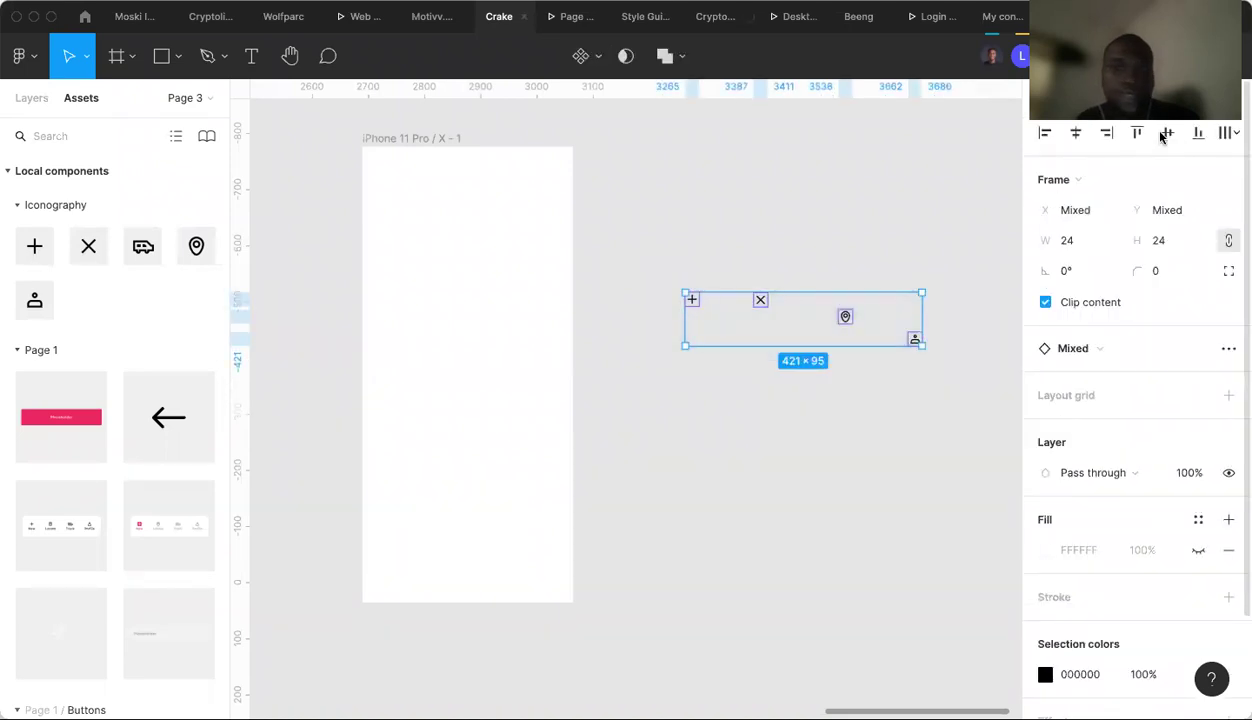
pyautogui.click(1168, 133)
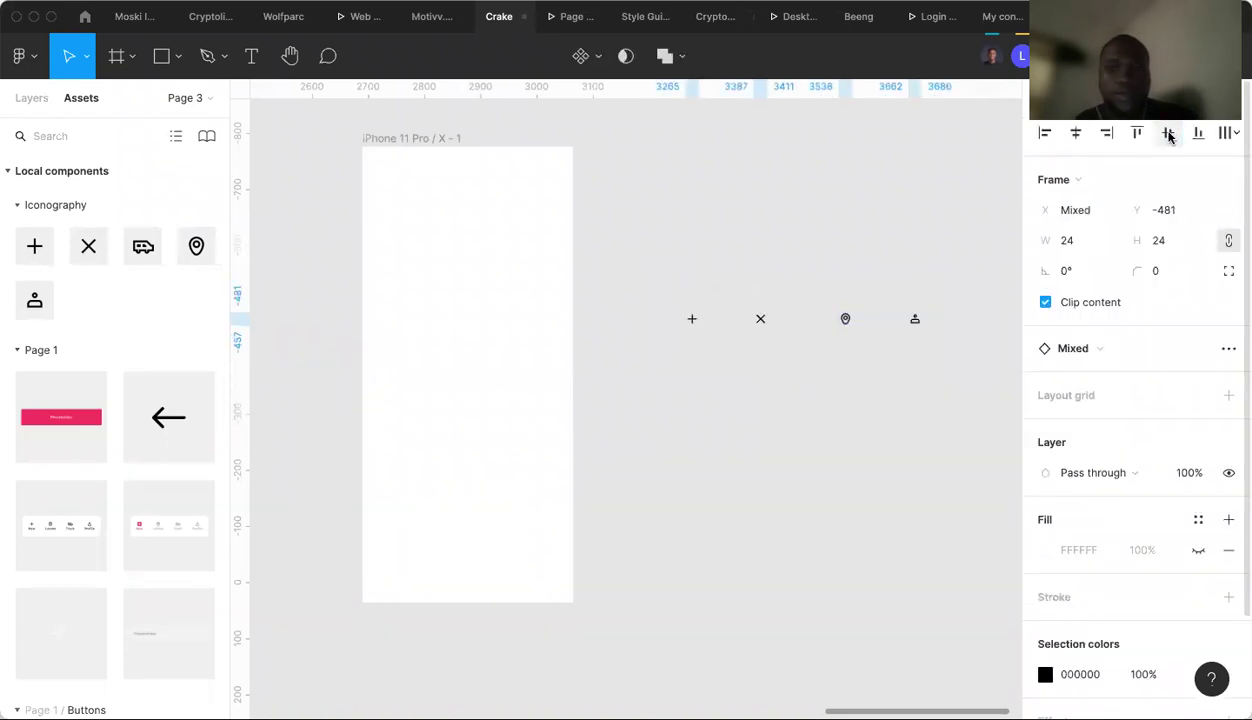
pyautogui.click(862, 228)
# Add the text label "Add" just below the plus icon.
pyautogui.hscroll(3, 651, 348)
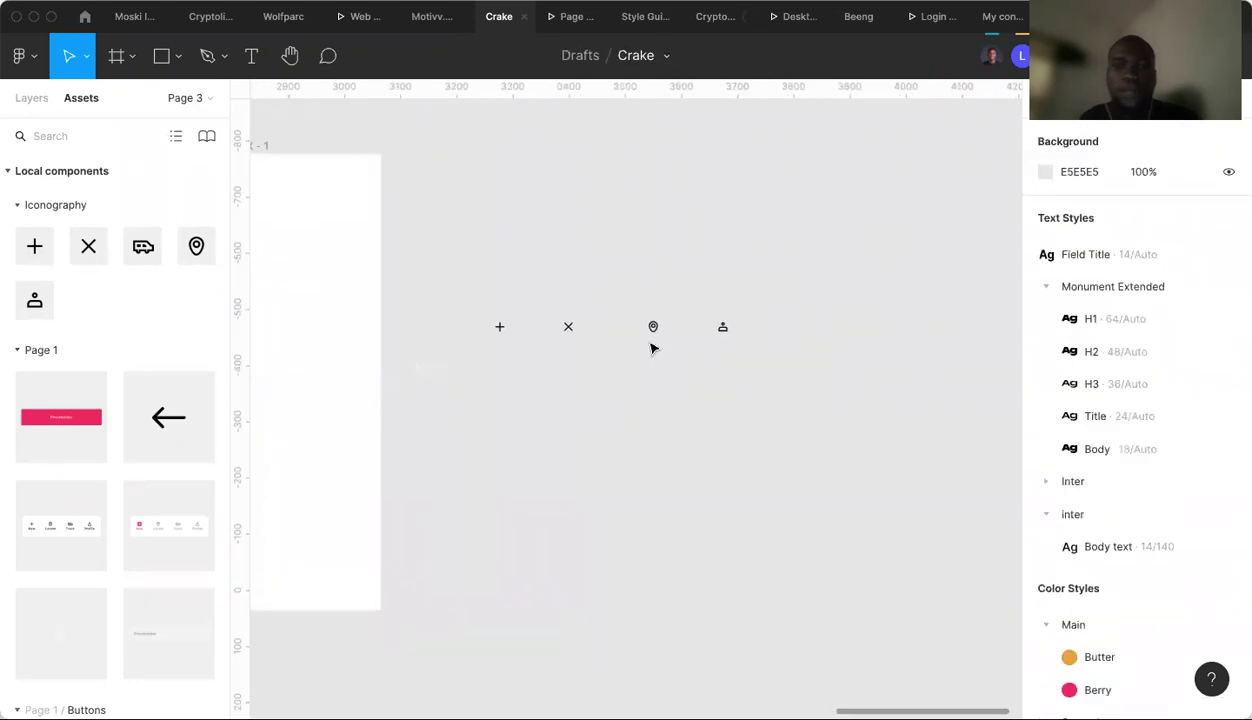
pyautogui.scroll(2, 651, 348)
pyautogui.scroll(-3, 651, 348)
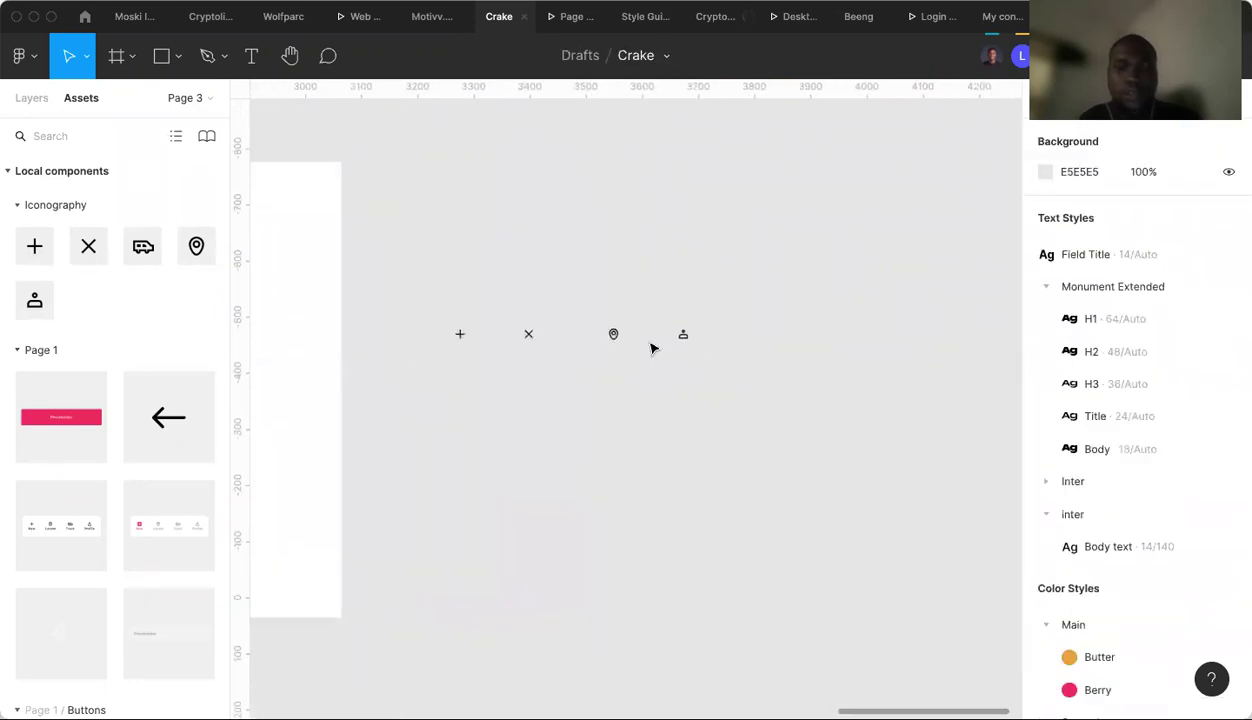
pyautogui.scroll(1, 556, 338)
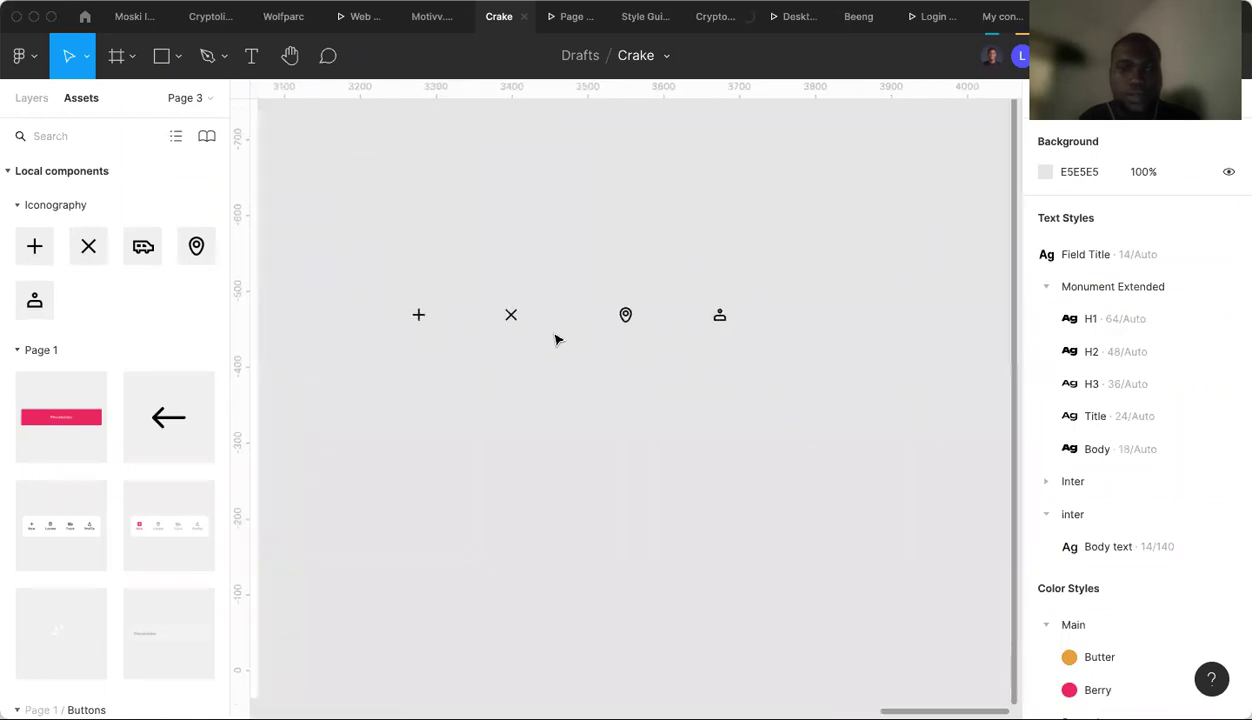
pyautogui.scroll(3, 340, 312)
pyautogui.click(340, 312)
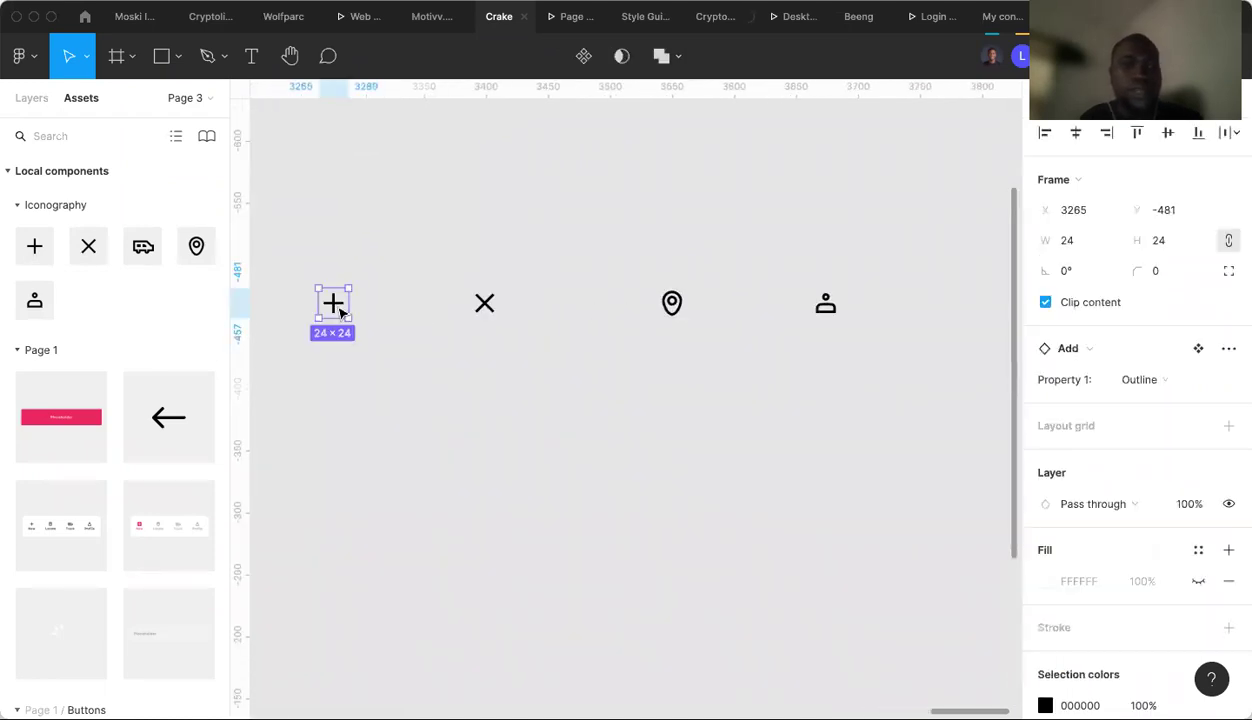
pyautogui.hscroll(-1, 345, 360)
pyautogui.press('t')
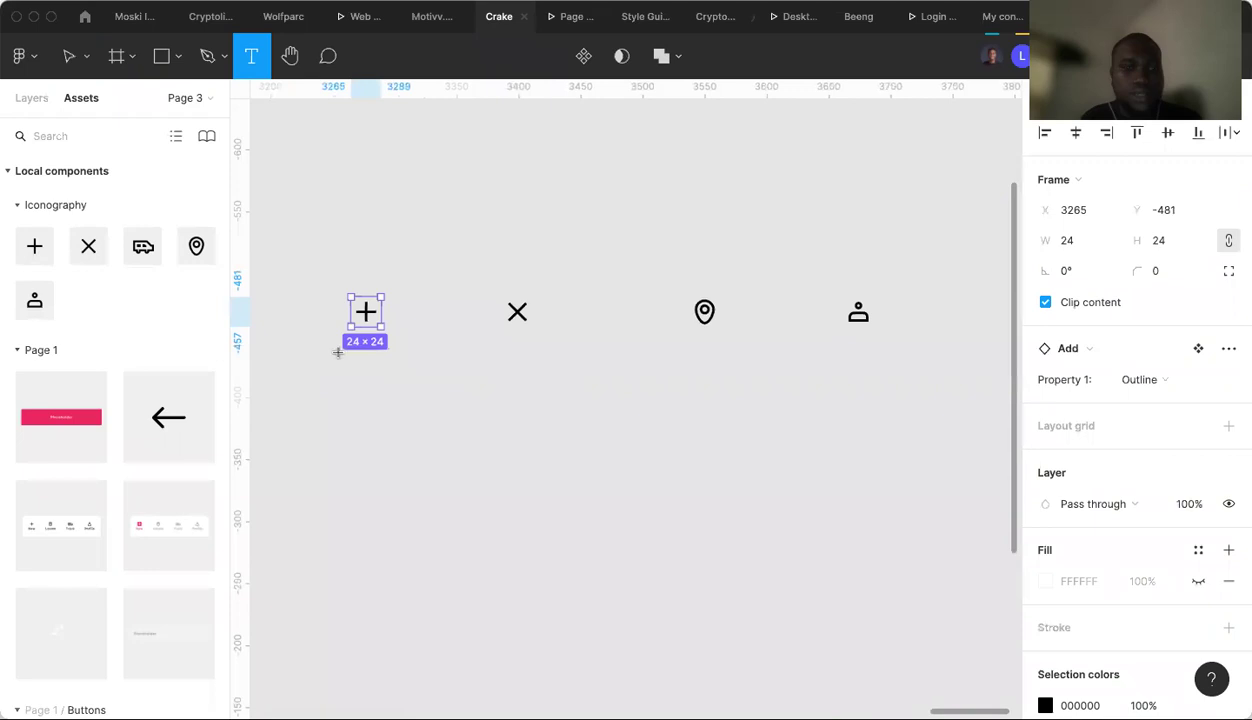
pyautogui.click(336, 341)
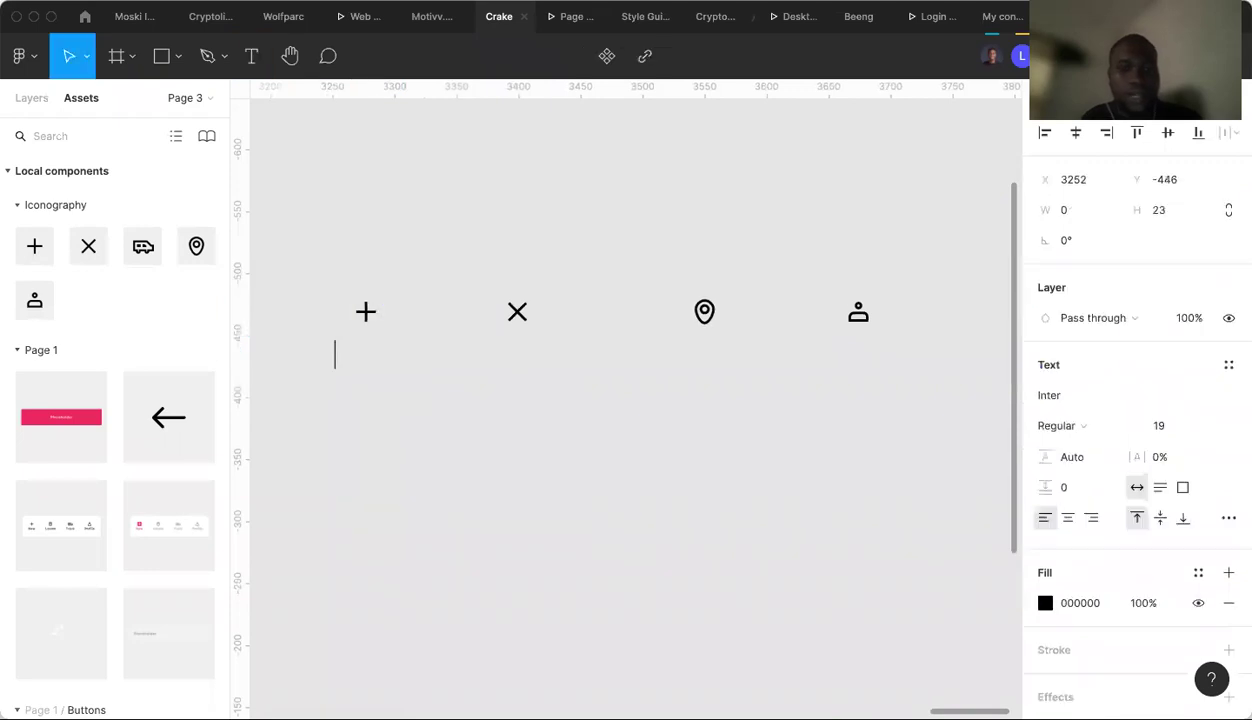
pyautogui.write('Add')
pyautogui.press('Escape')
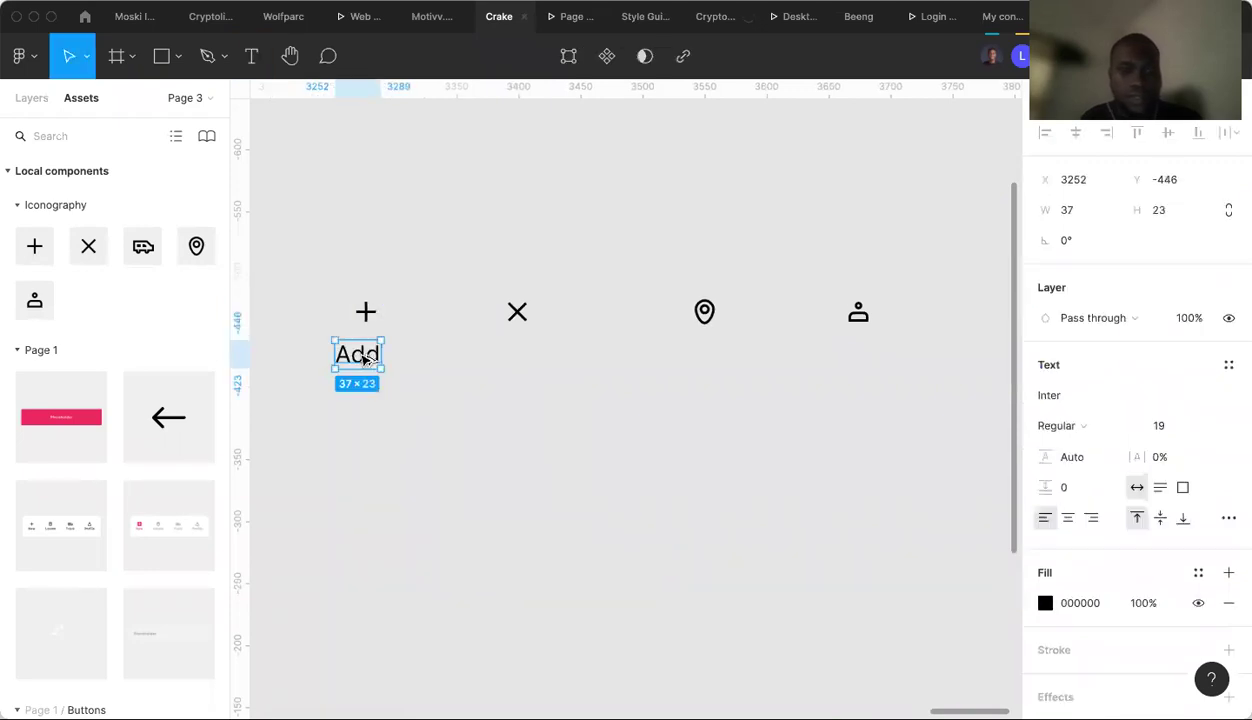
# Copy the Add label to below the X icon and change the copy's text to "Cancel".
pyautogui.moveTo(372, 358); pyautogui.dragTo(527, 354)
pyautogui.press('Return')
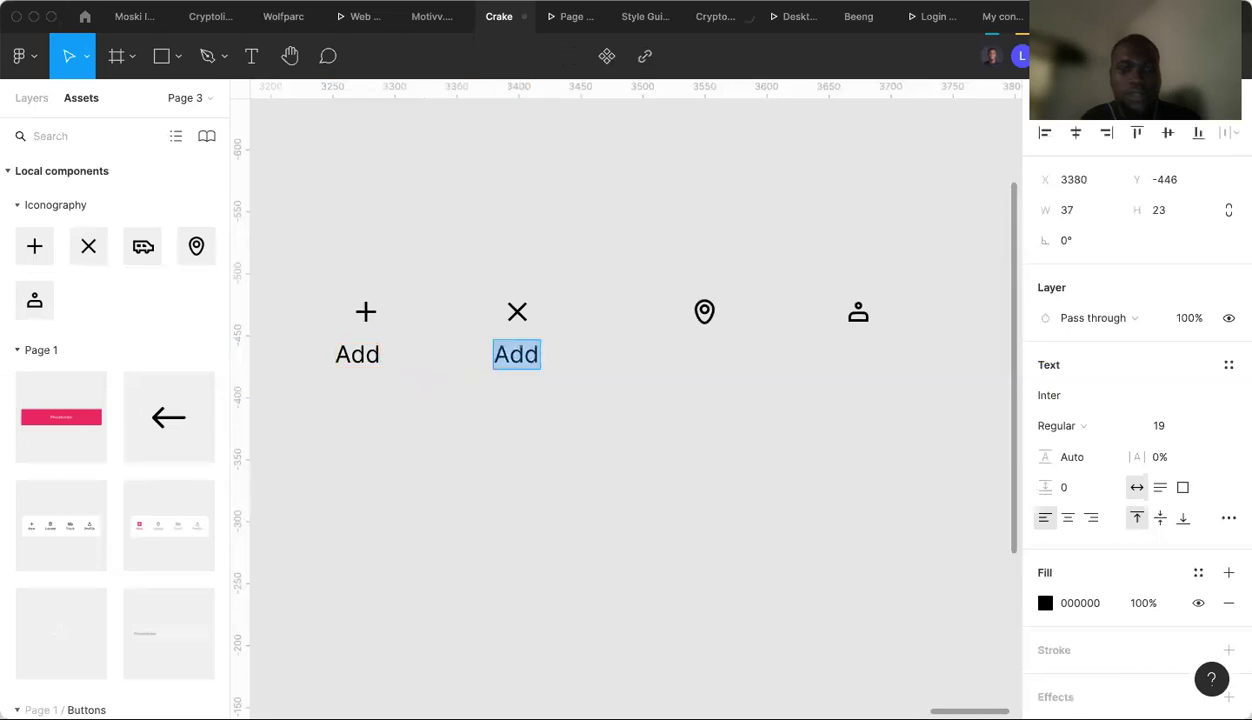
pyautogui.write('Cancel')
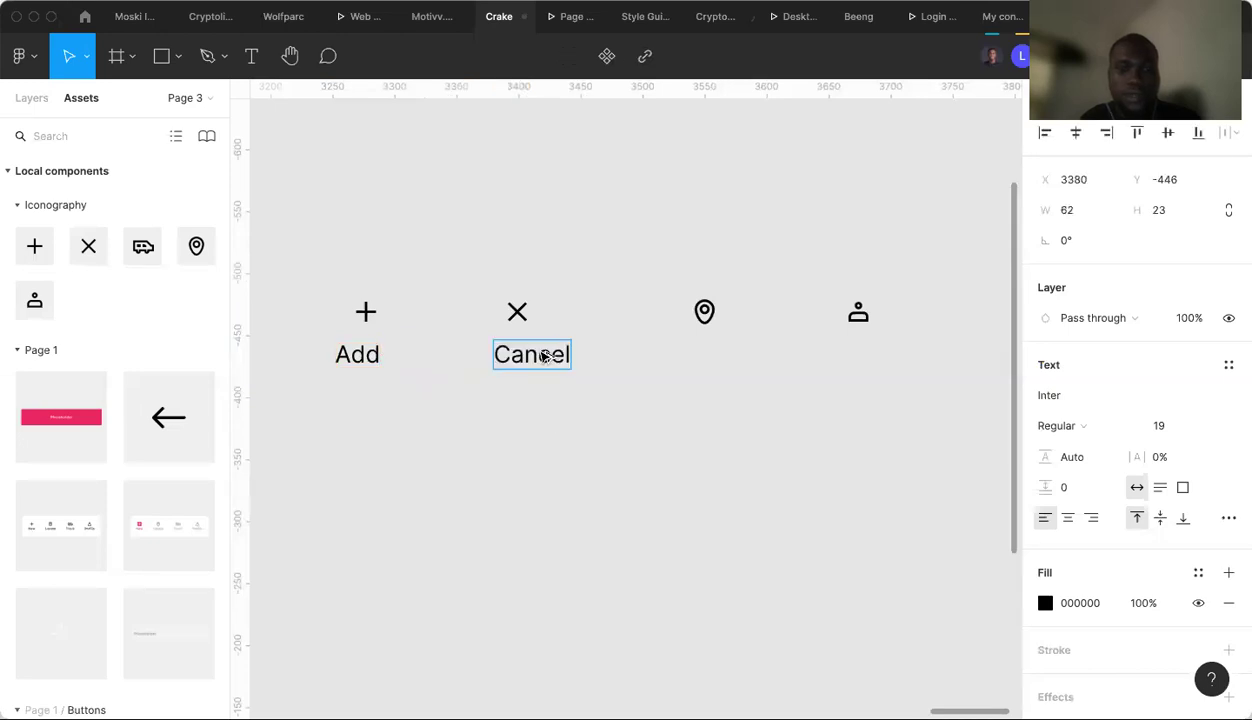
pyautogui.press('Escape')
# Duplicate the Cancel label below the location pin icon and change the copy's text to "Locate".
pyautogui.press('super+d')
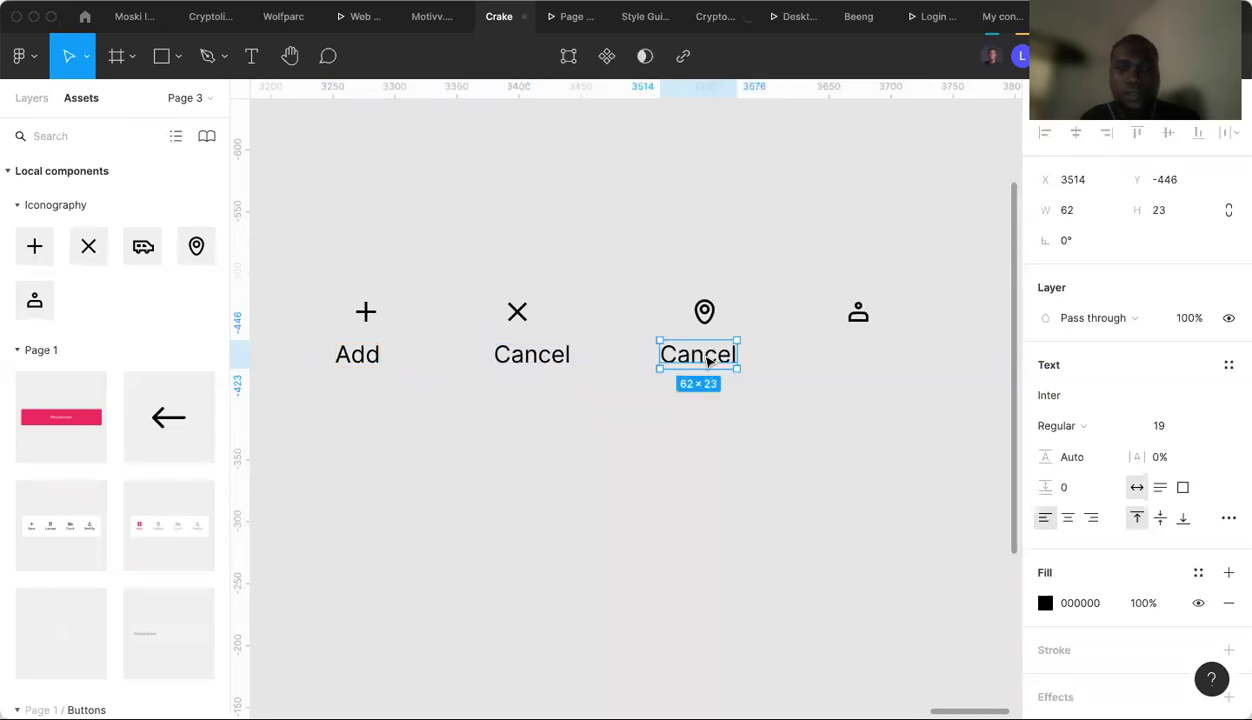
pyautogui.press('Return')
pyautogui.write('Locate')
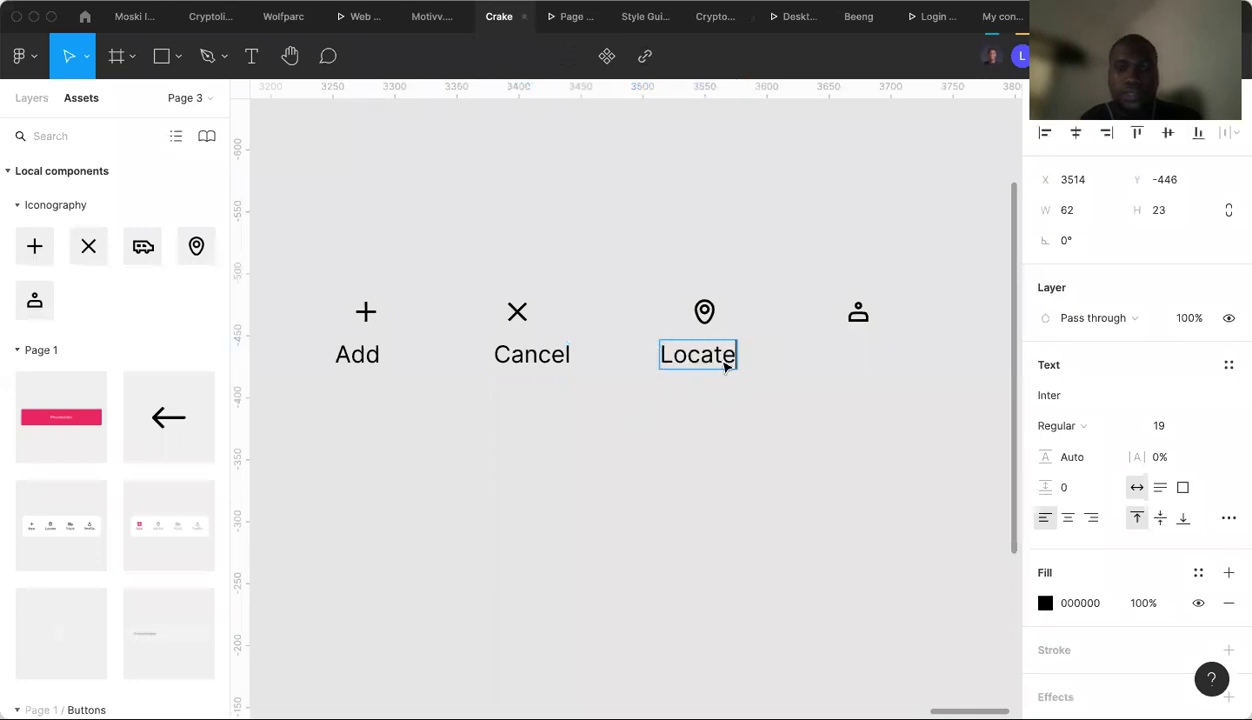
pyautogui.press('Escape')
# Duplicate the Locate label below the person icon and change the copy's text to "Profile".
pyautogui.press('super+d')
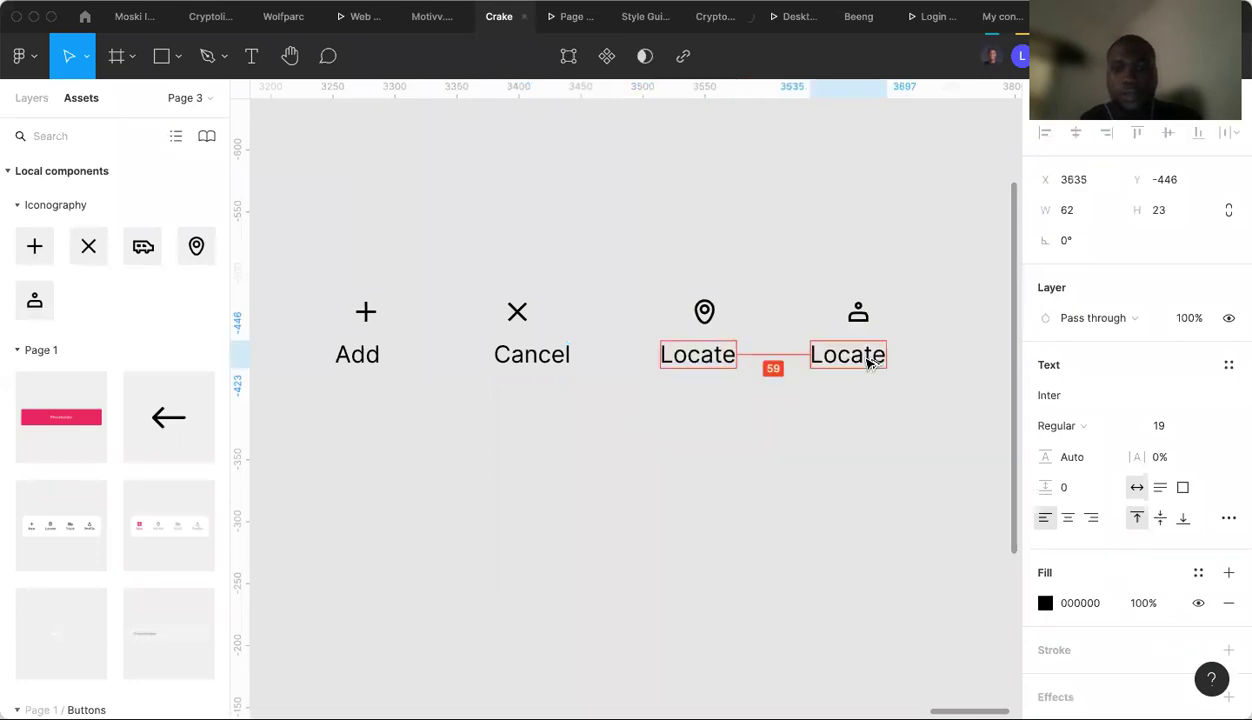
pyautogui.press('Return')
pyautogui.write('Pro')
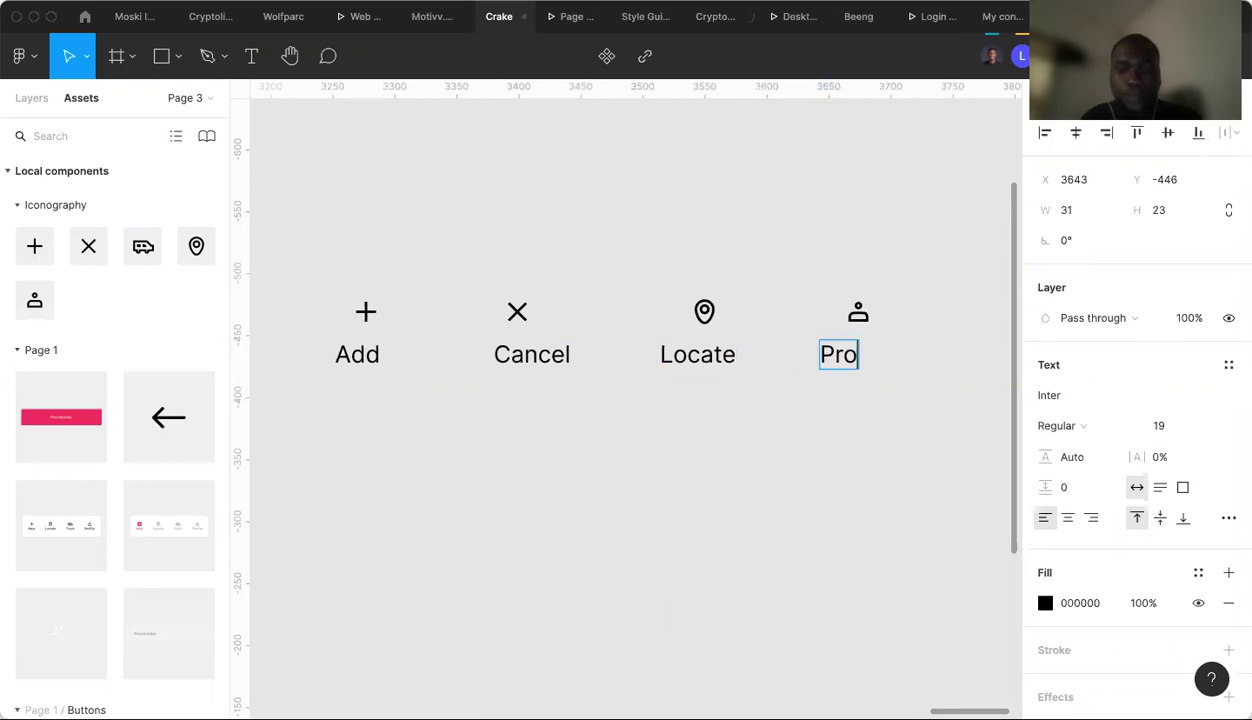
pyautogui.write('file')
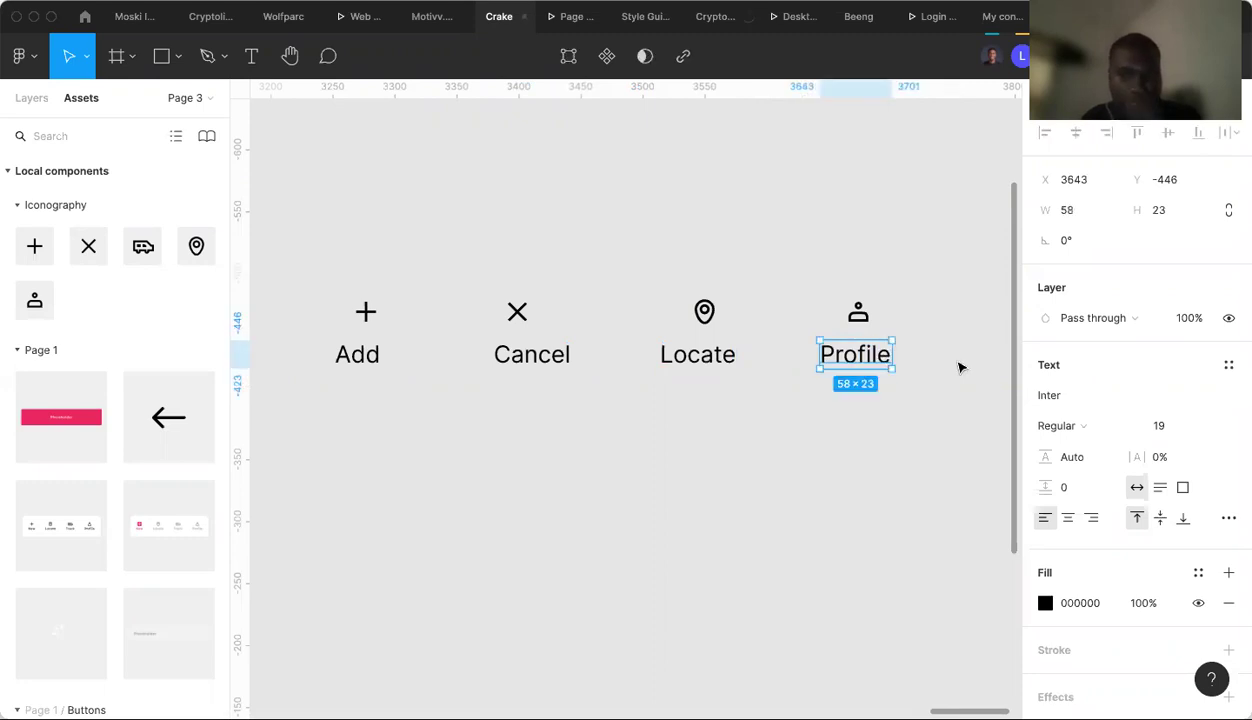
pyautogui.click(440, 410)
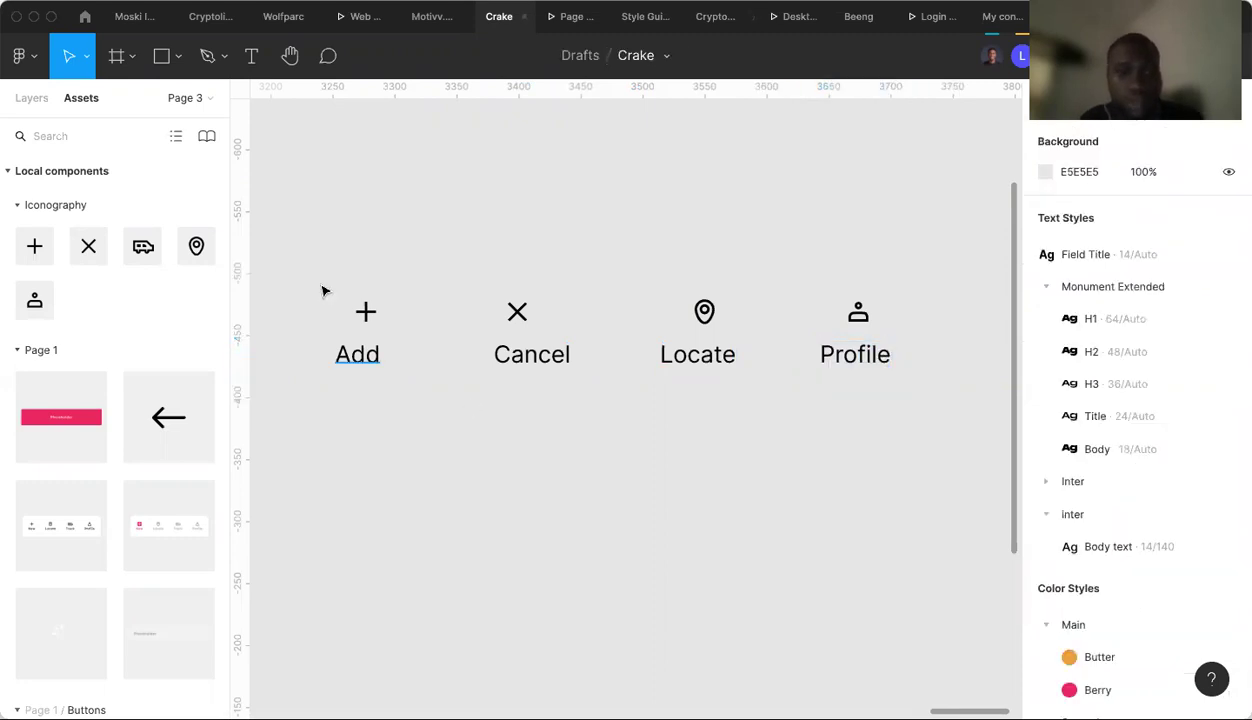
# Wrap the plus icon with its Add label and the X icon with its Cancel label in separate auto layout frames.
pyautogui.click(366, 368)
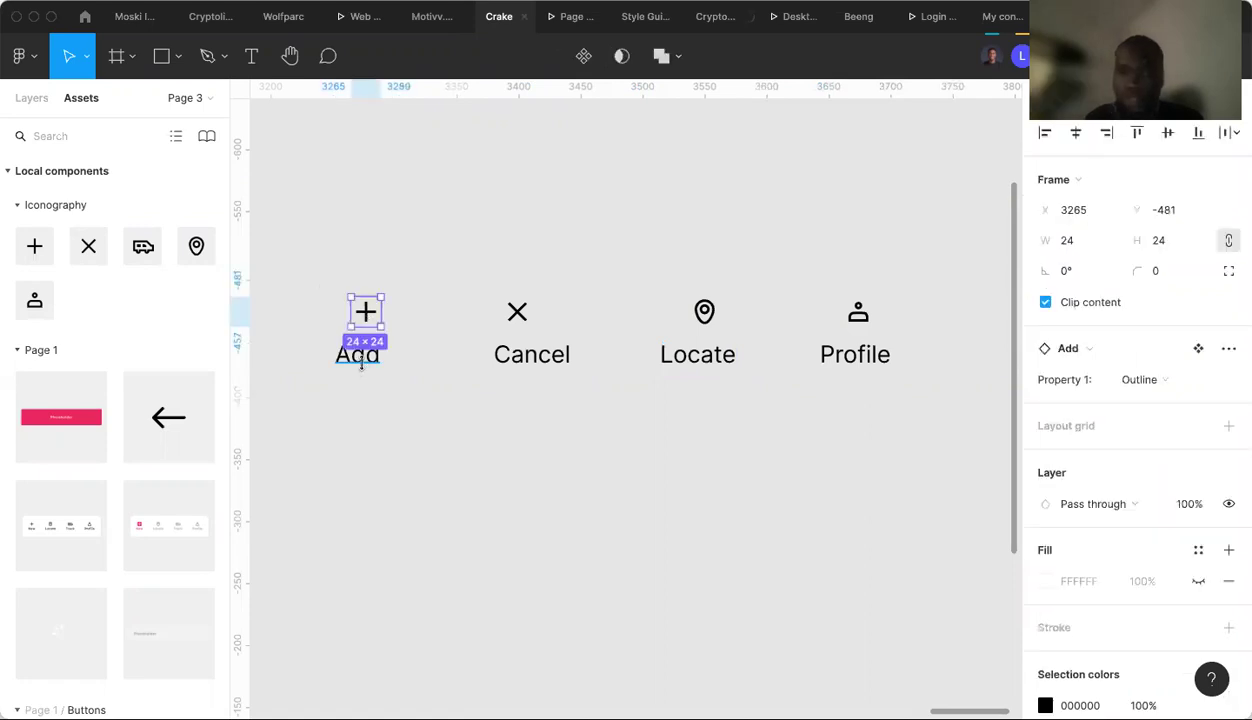
pyautogui.keyDown('shift'); pyautogui.click(361, 364); pyautogui.keyUp('shift')
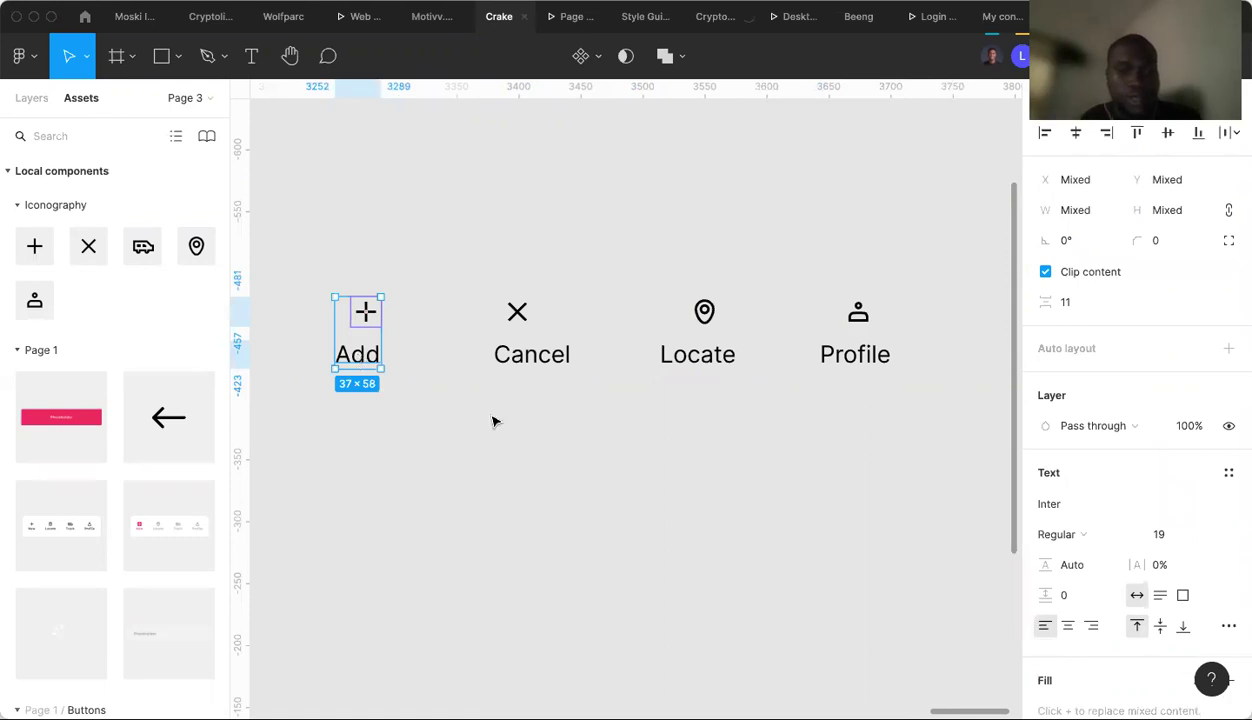
pyautogui.hotkey('shift', 'a')
pyautogui.press('Escape')
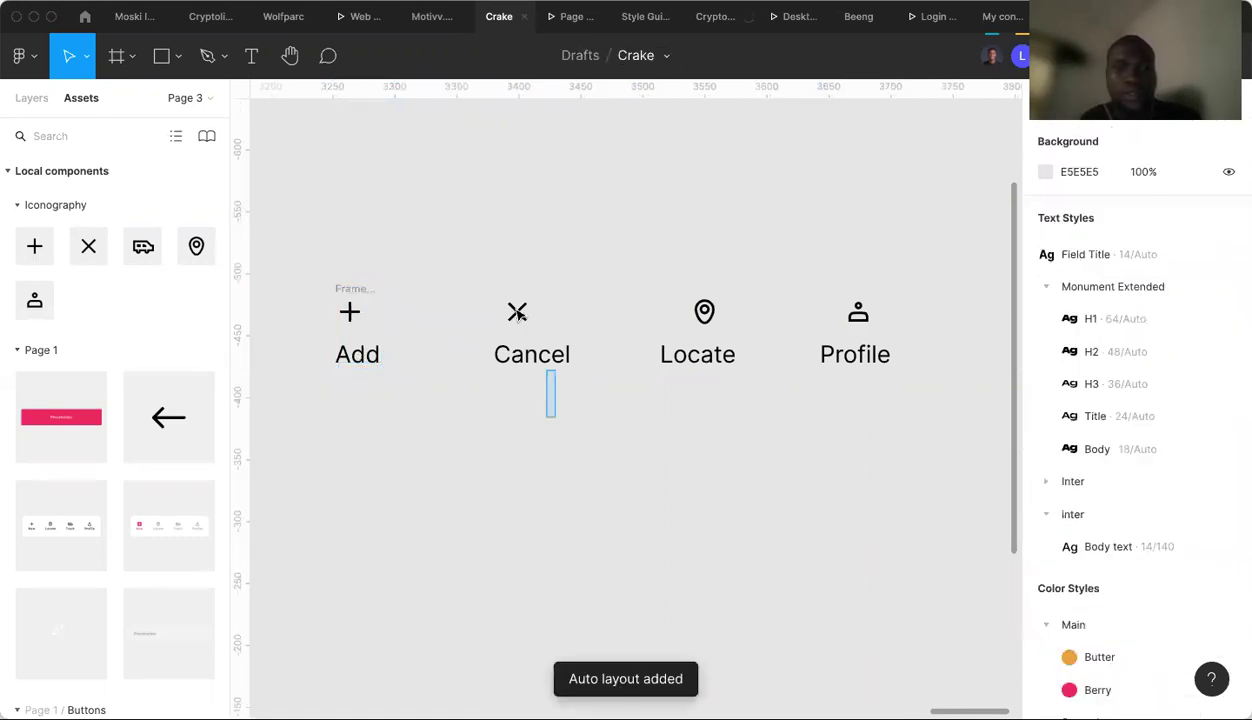
pyautogui.moveTo(517, 313); pyautogui.dragTo(505, 303)
pyautogui.hotkey('shift', 'a')
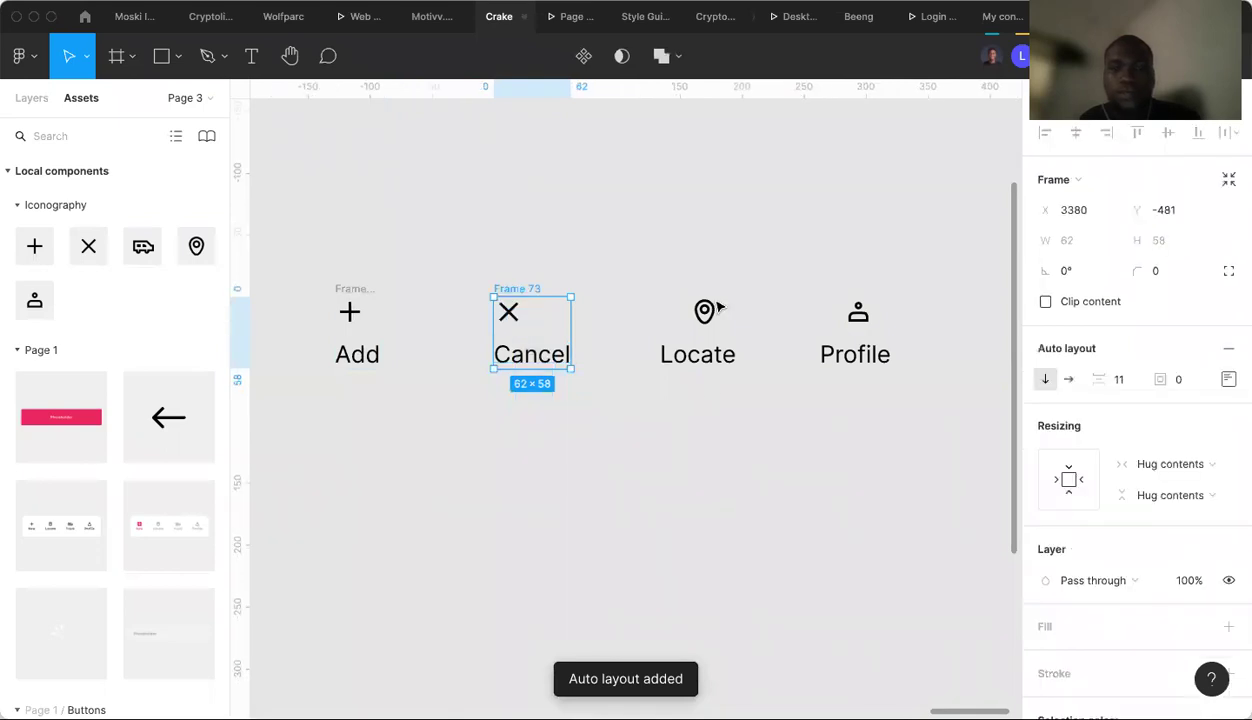
# Wrap the location pin with its Locate label and the person icon with its Profile label in separate auto layout frames.
pyautogui.moveTo(700, 295); pyautogui.dragTo(760, 375)
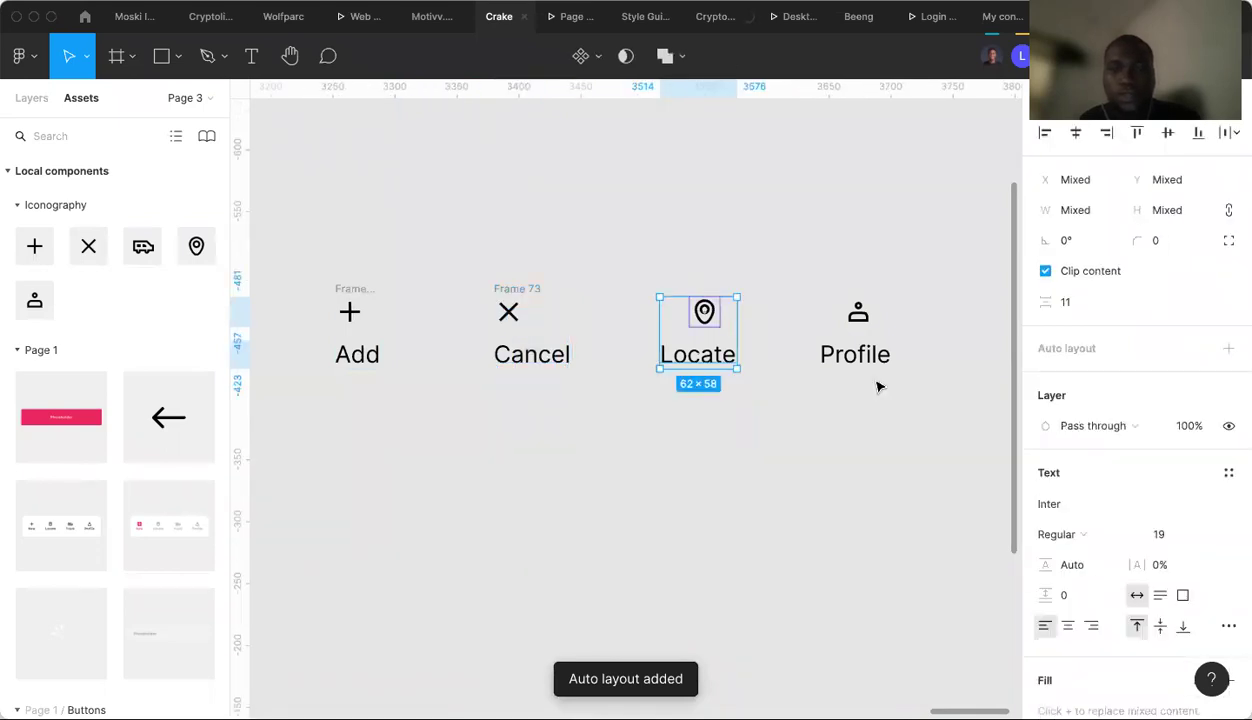
pyautogui.hotkey('shift', 'a')
pyautogui.press('Escape')
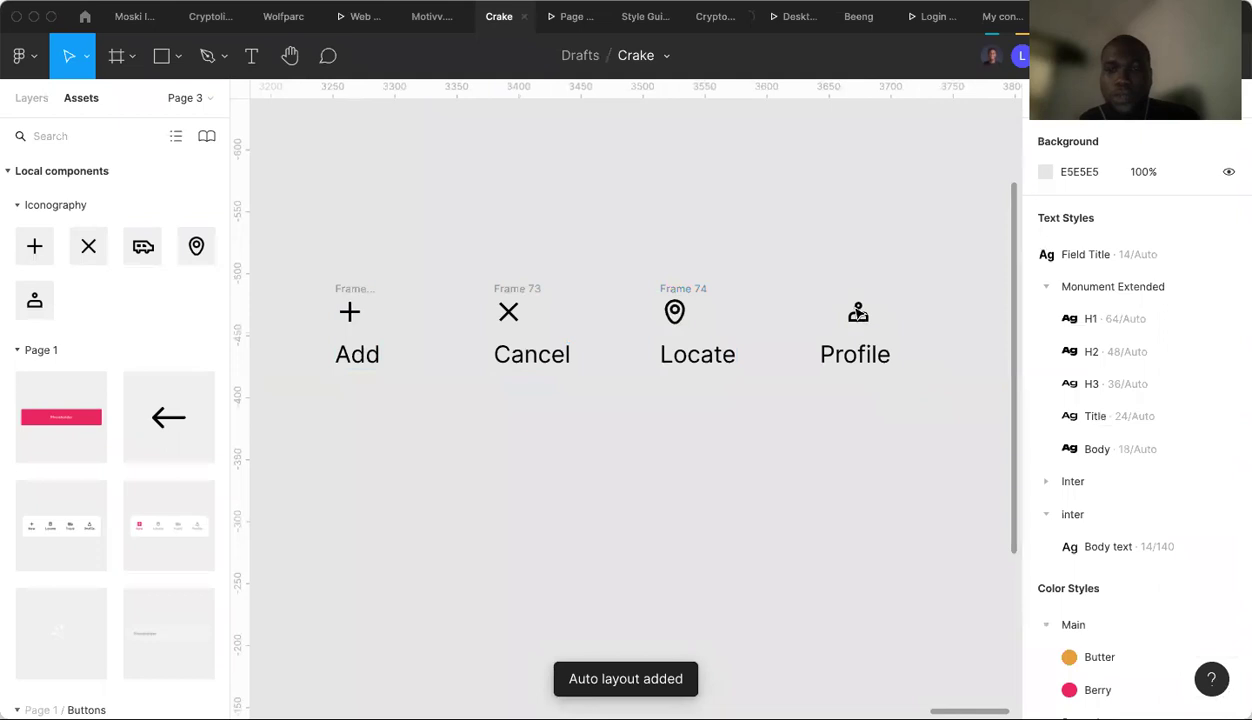
pyautogui.moveTo(878, 372); pyautogui.dragTo(858, 313)
pyautogui.hotkey('shift', 'a')
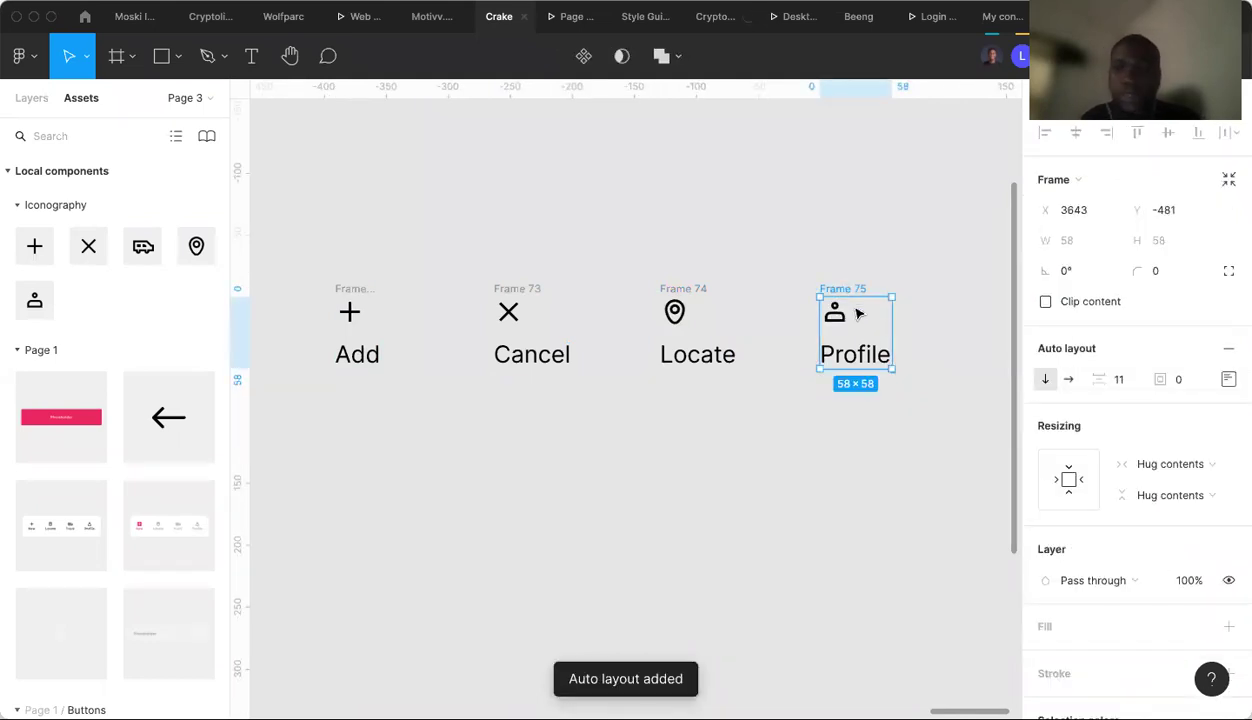
# Set the content alignment of the Profile, Locate, Cancel and Add auto layout frames to center.
pyautogui.click(1229, 381)
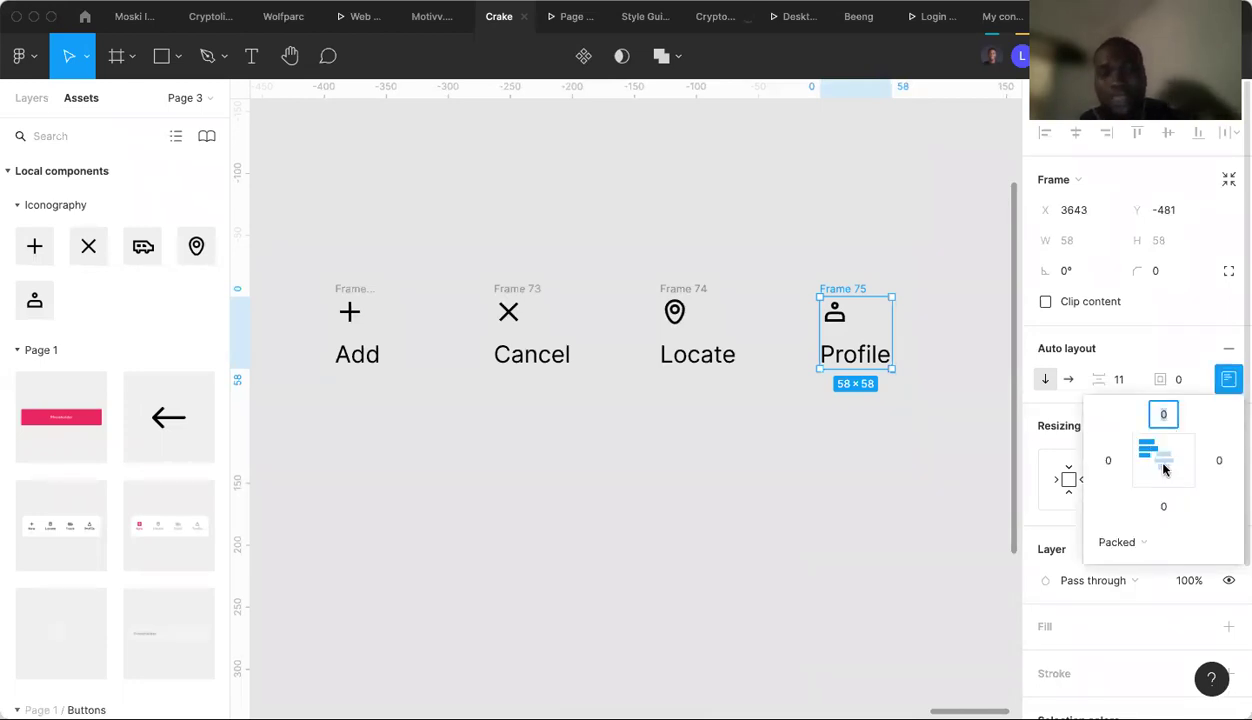
pyautogui.click(1163, 466)
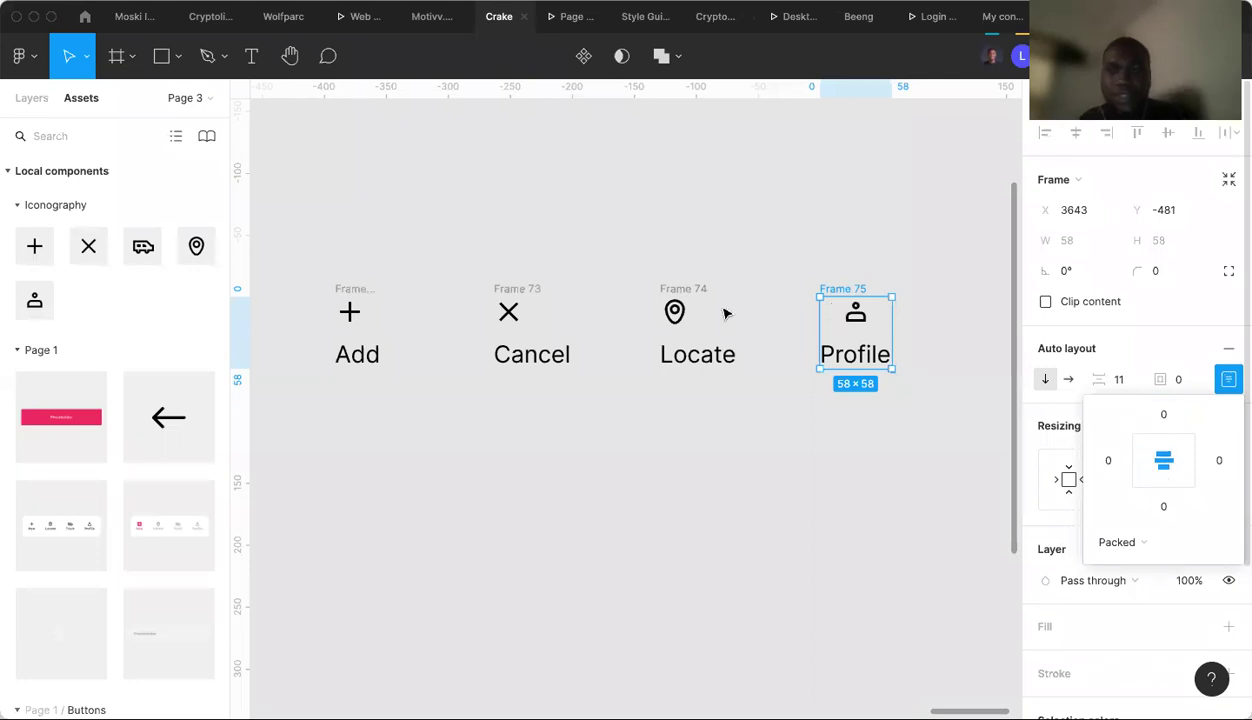
pyautogui.click(698, 333)
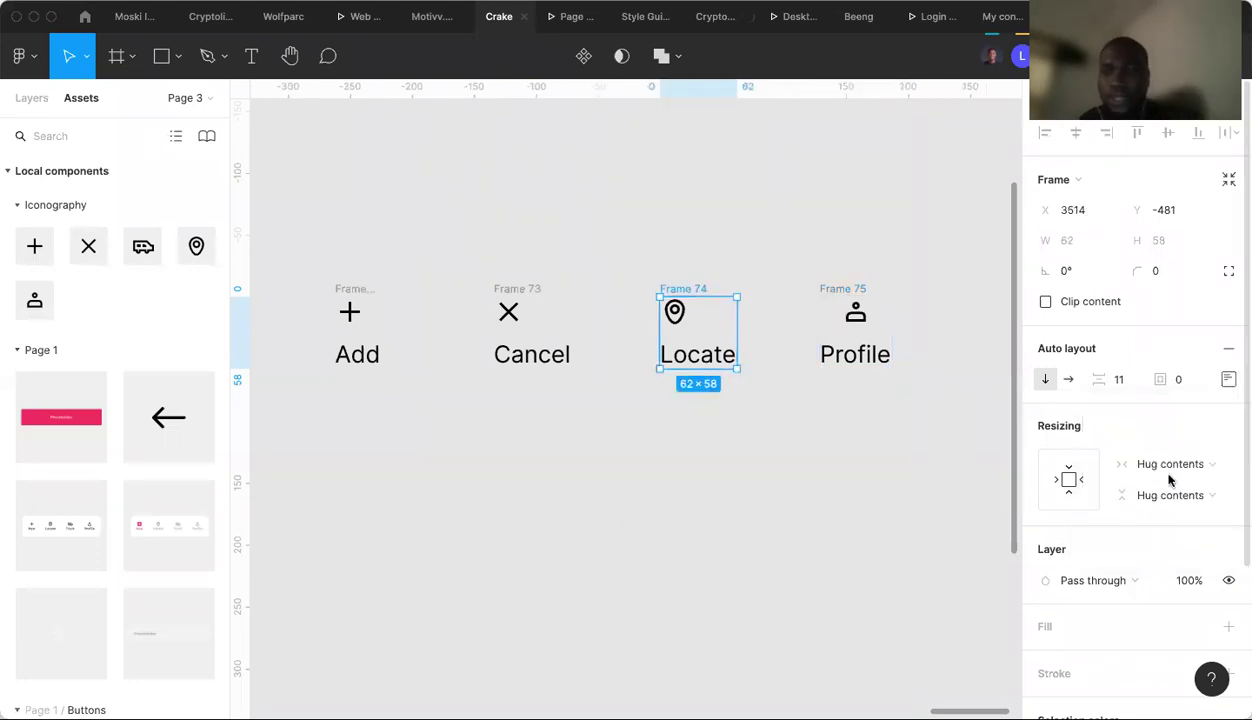
pyautogui.click(1228, 379)
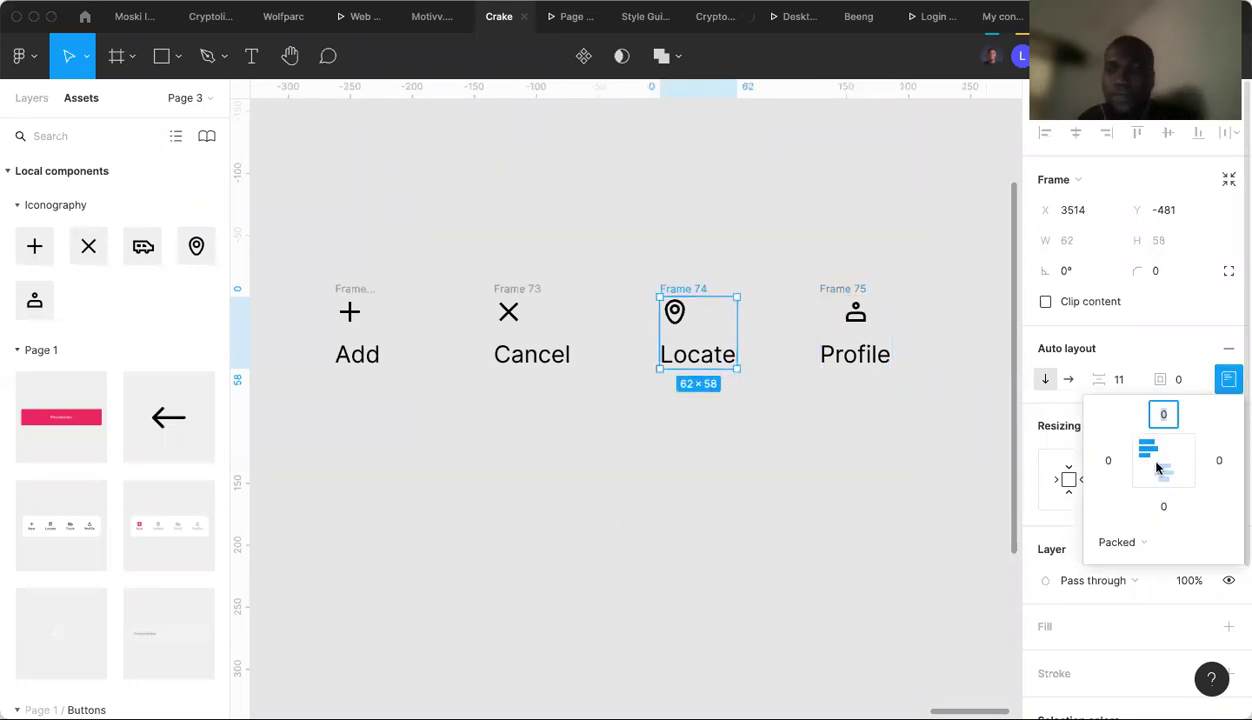
pyautogui.click(531, 292)
pyautogui.click(1226, 378)
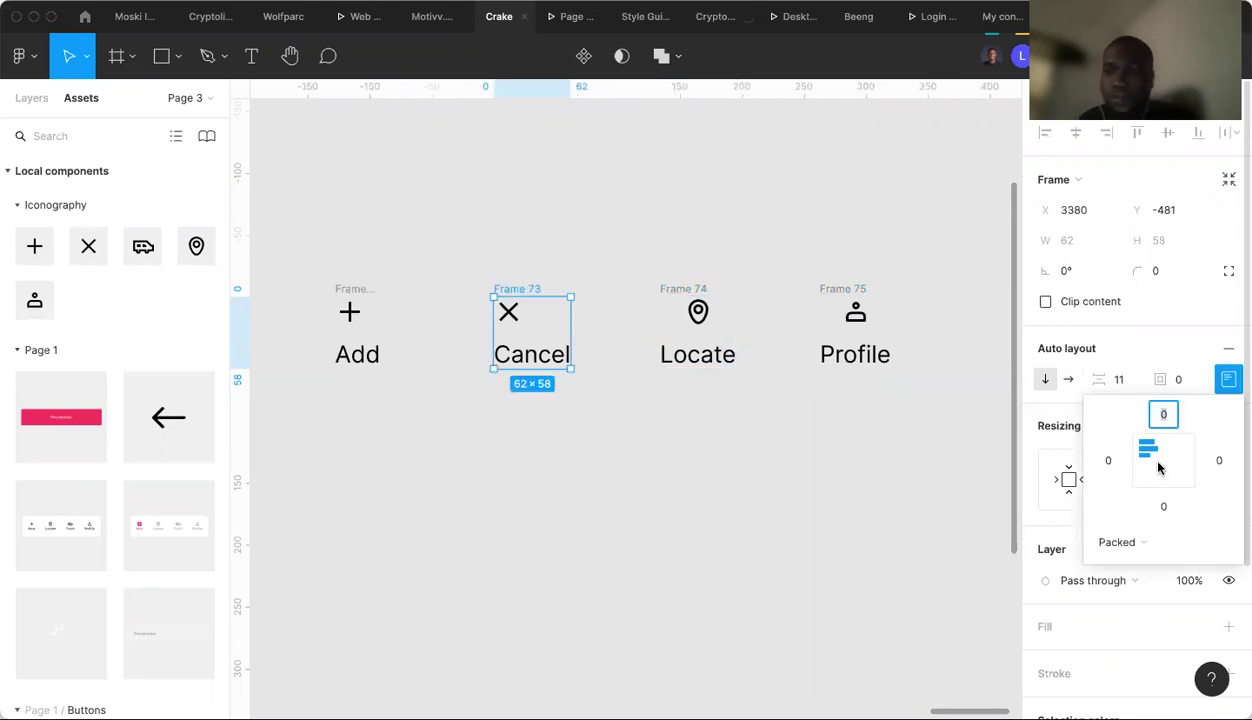
pyautogui.hotkey('shift', 'Tab')
pyautogui.click(1228, 378)
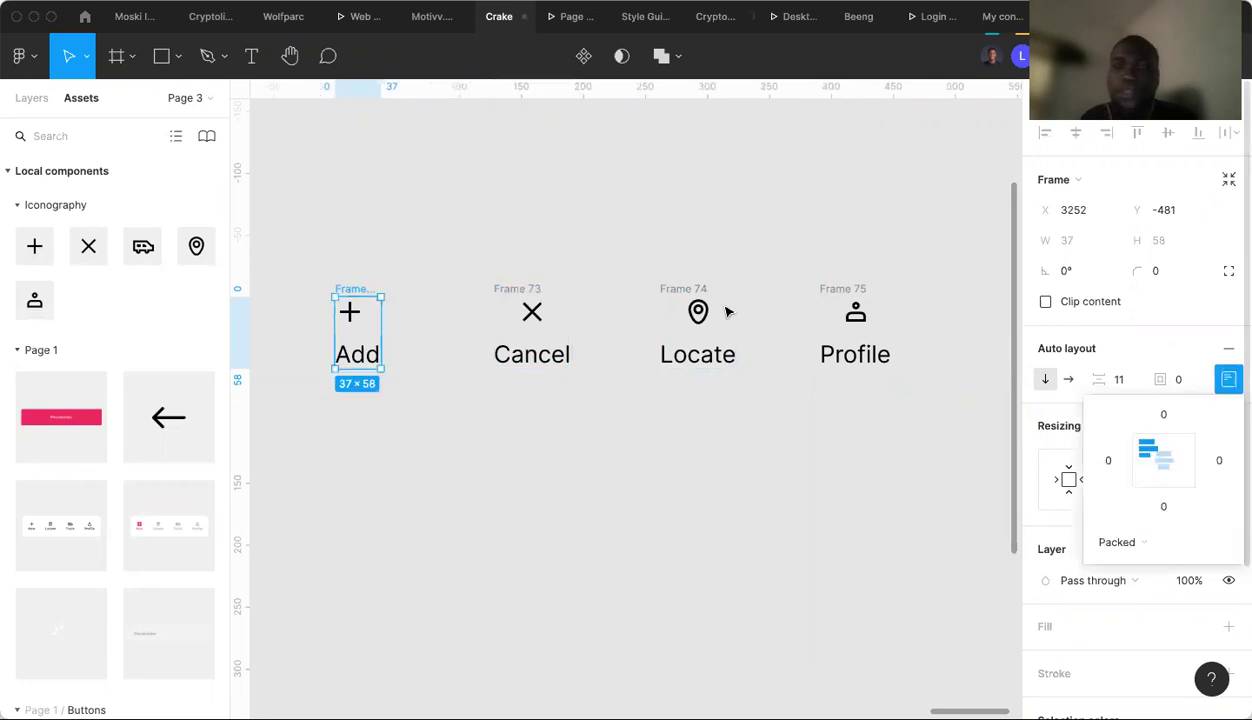
pyautogui.hotkey('alt', 'h')
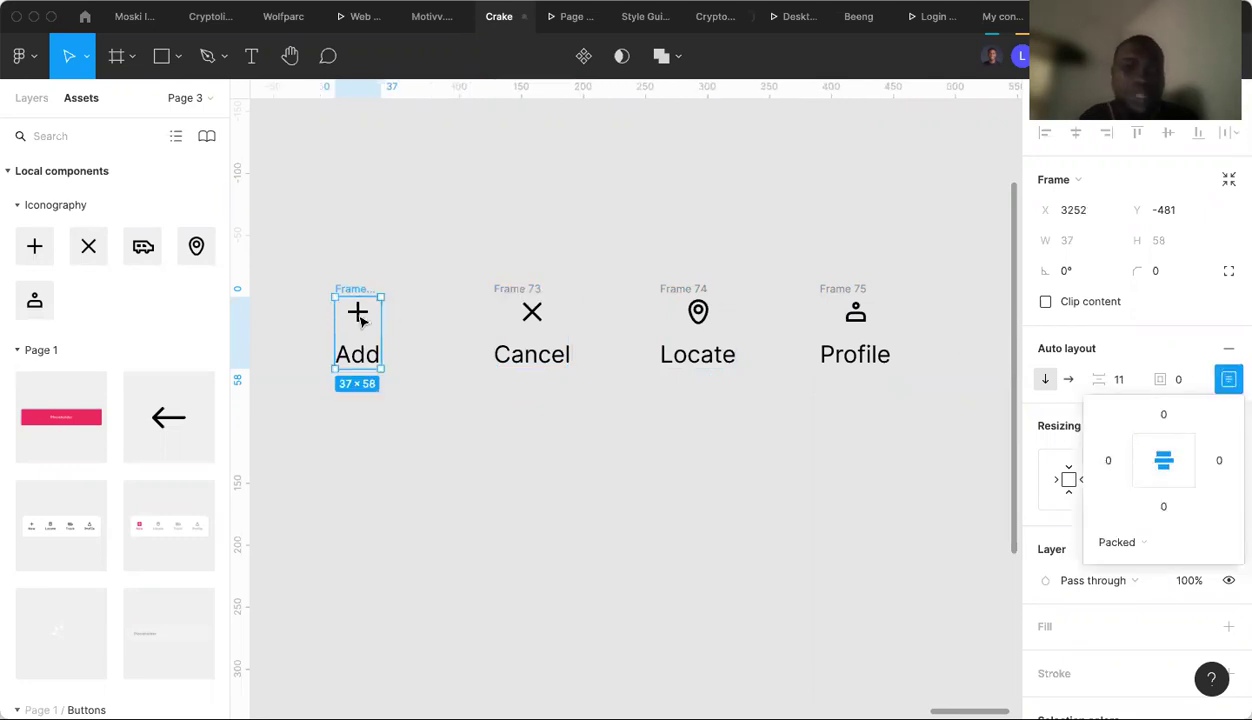
# Set the spacing between items in the Add auto layout frame to 0.
pyautogui.click(363, 355)
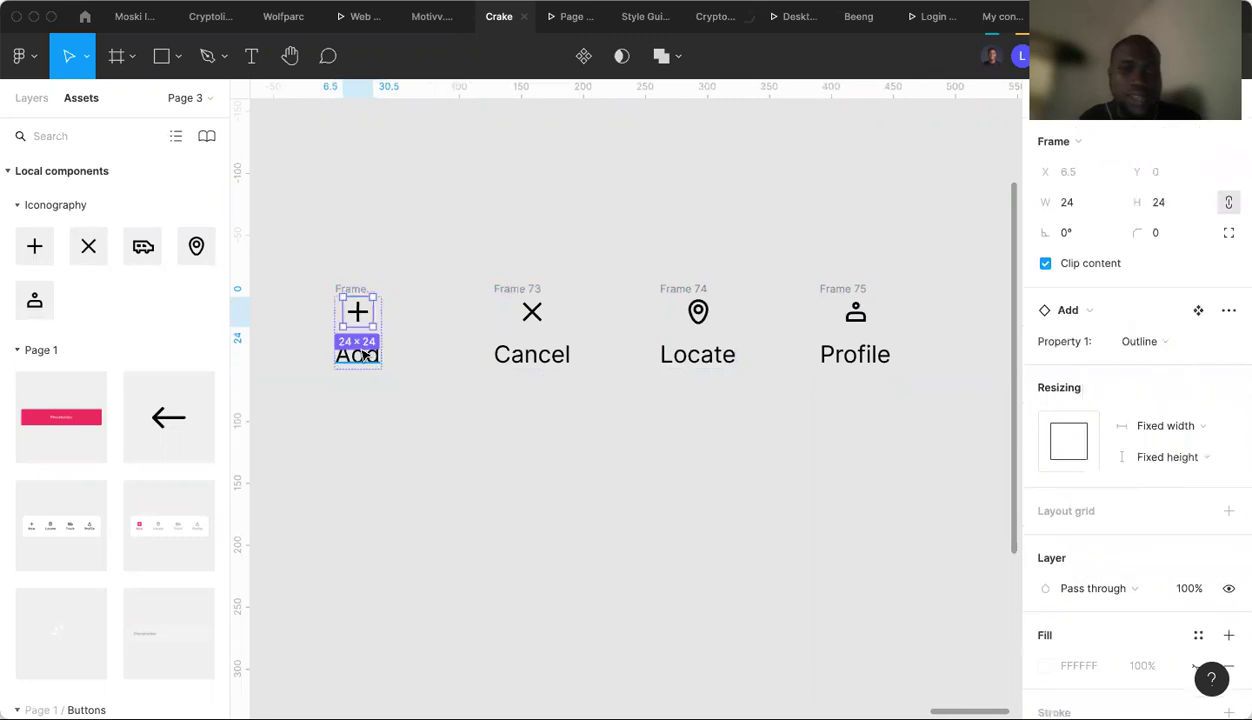
pyautogui.press('super+a')
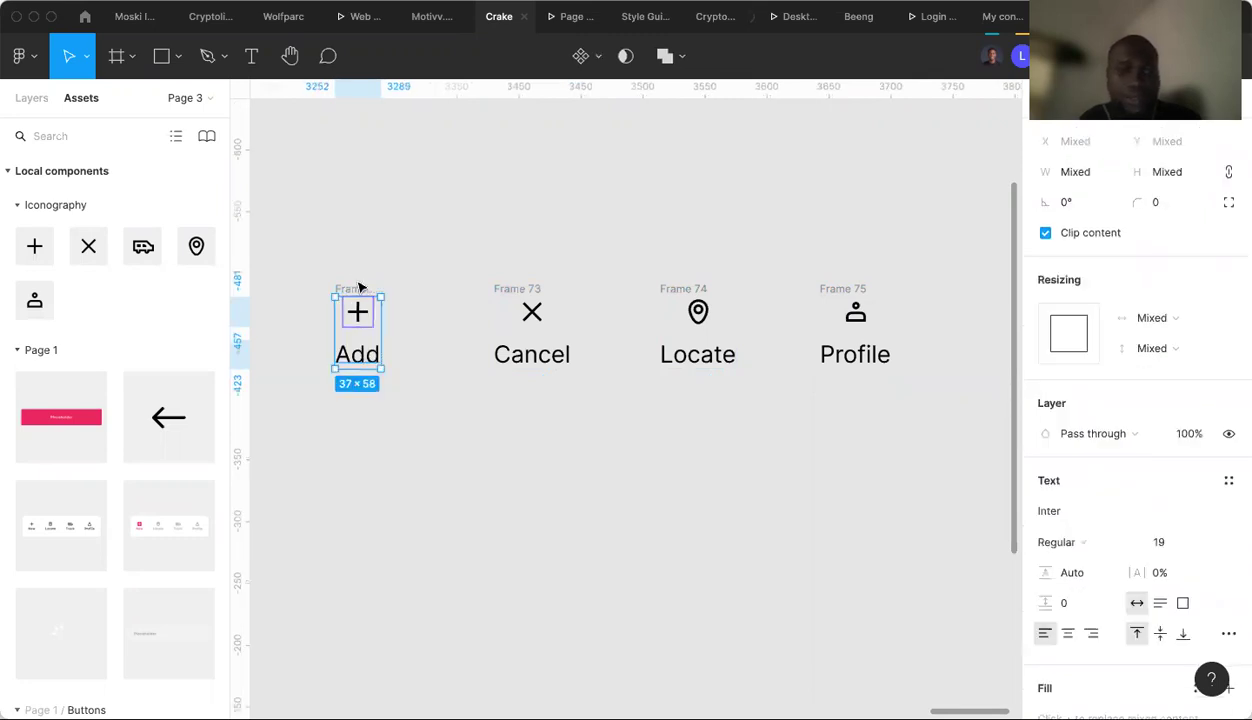
pyautogui.hotkey('shift', 'a')
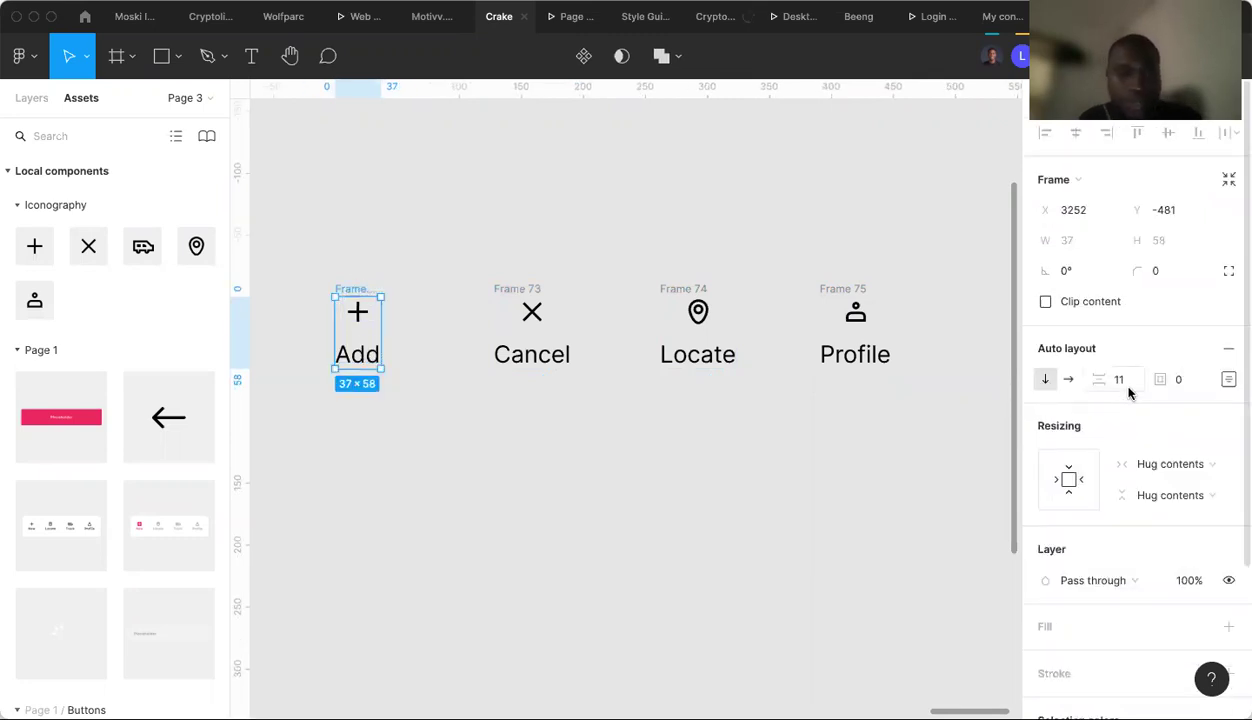
pyautogui.click(1129, 392)
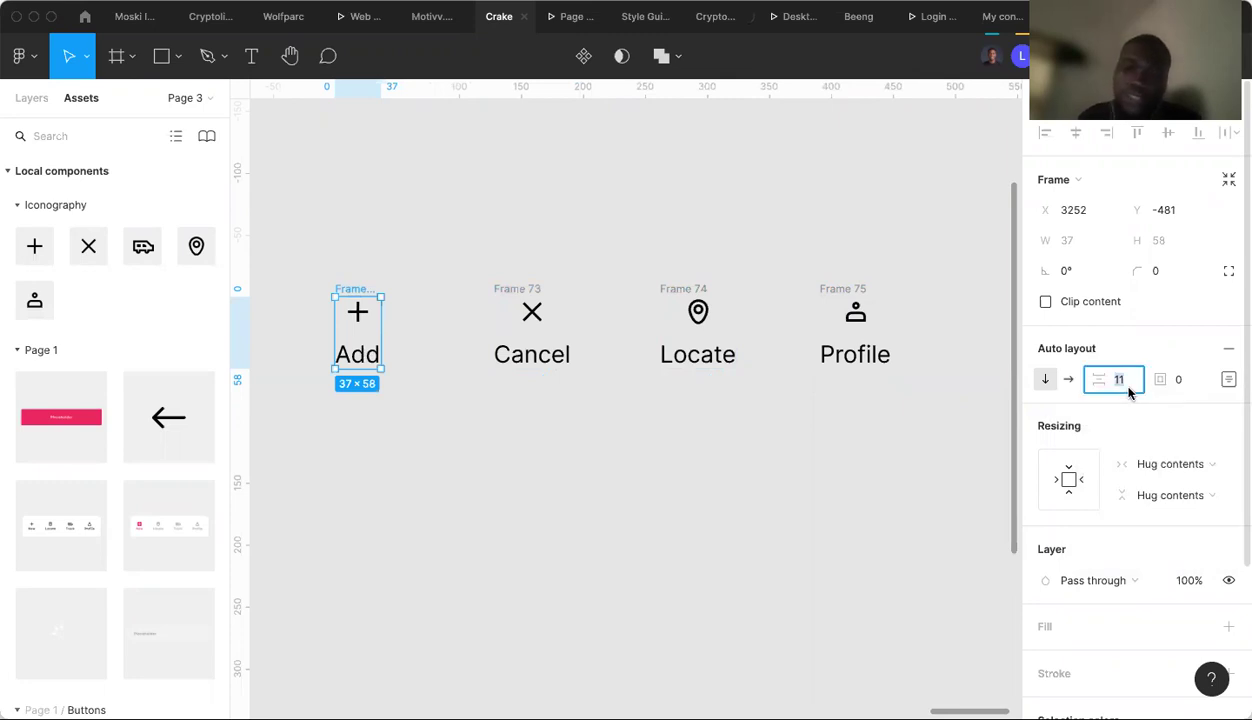
pyautogui.write('0')
pyautogui.press('Return')
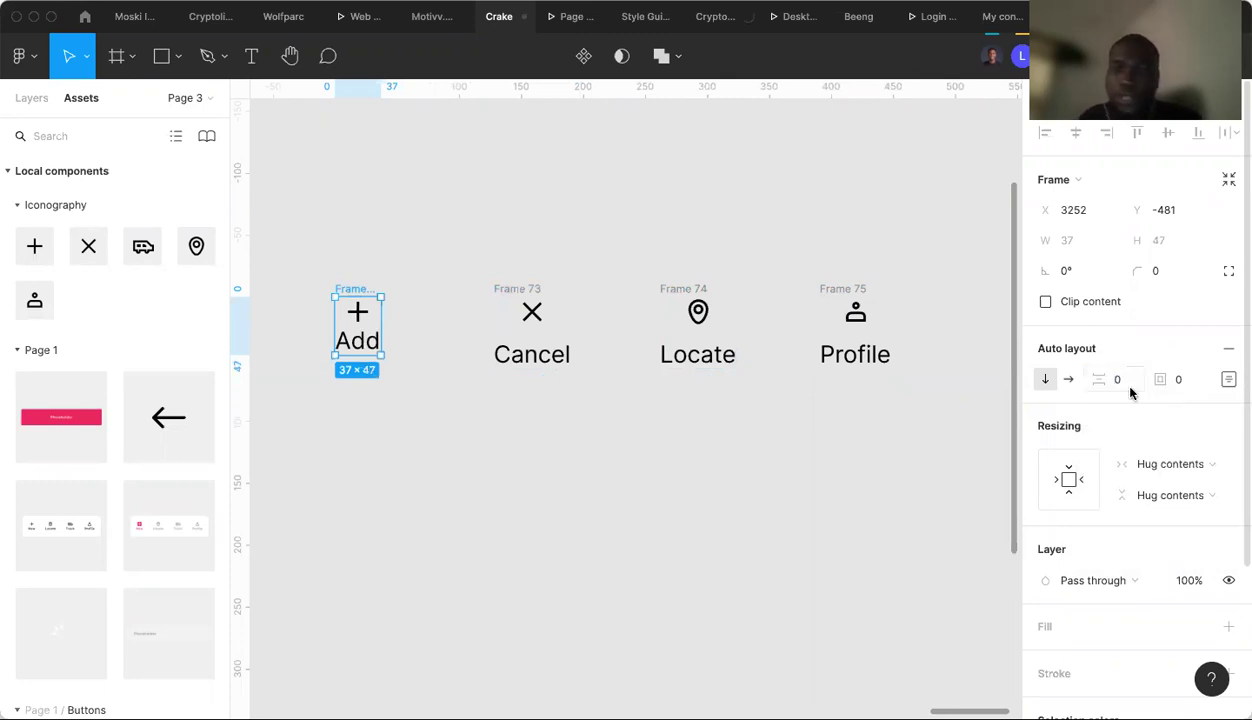
# Set the Add frame's spacing between the plus icon and its label to 4.
pyautogui.click(1131, 389)
pyautogui.write('4')
pyautogui.press('Return')
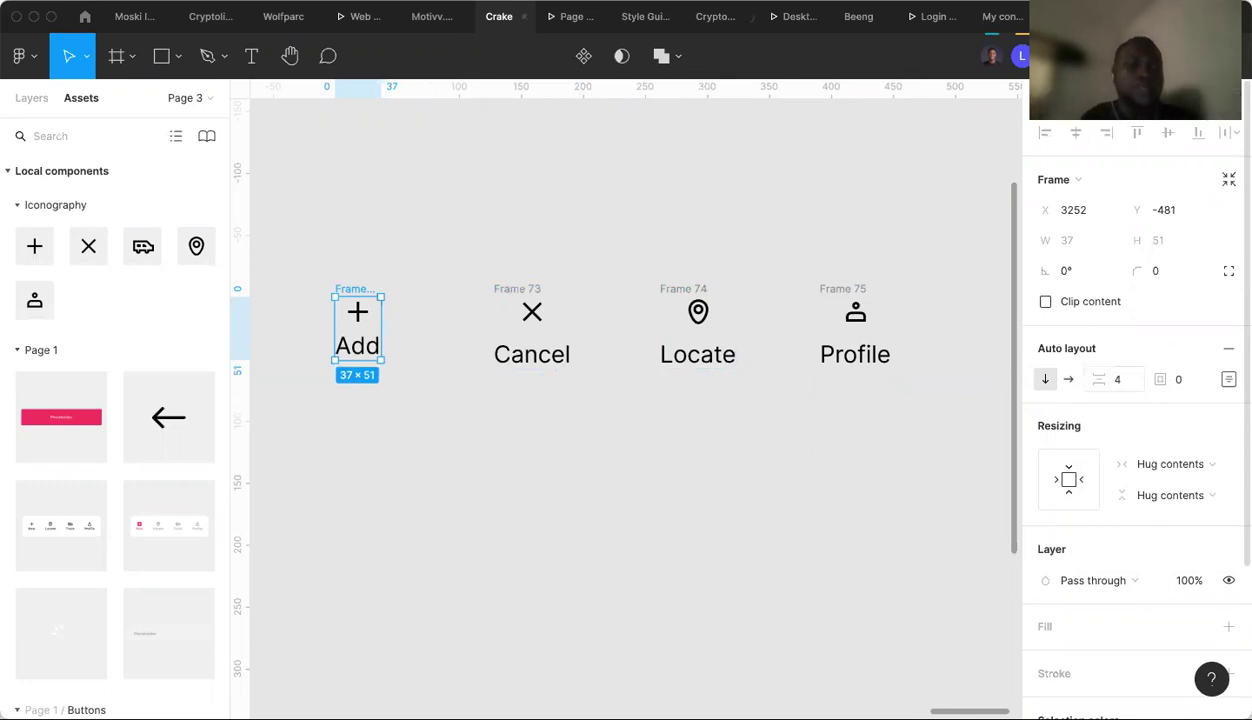
pyautogui.click(1131, 384)
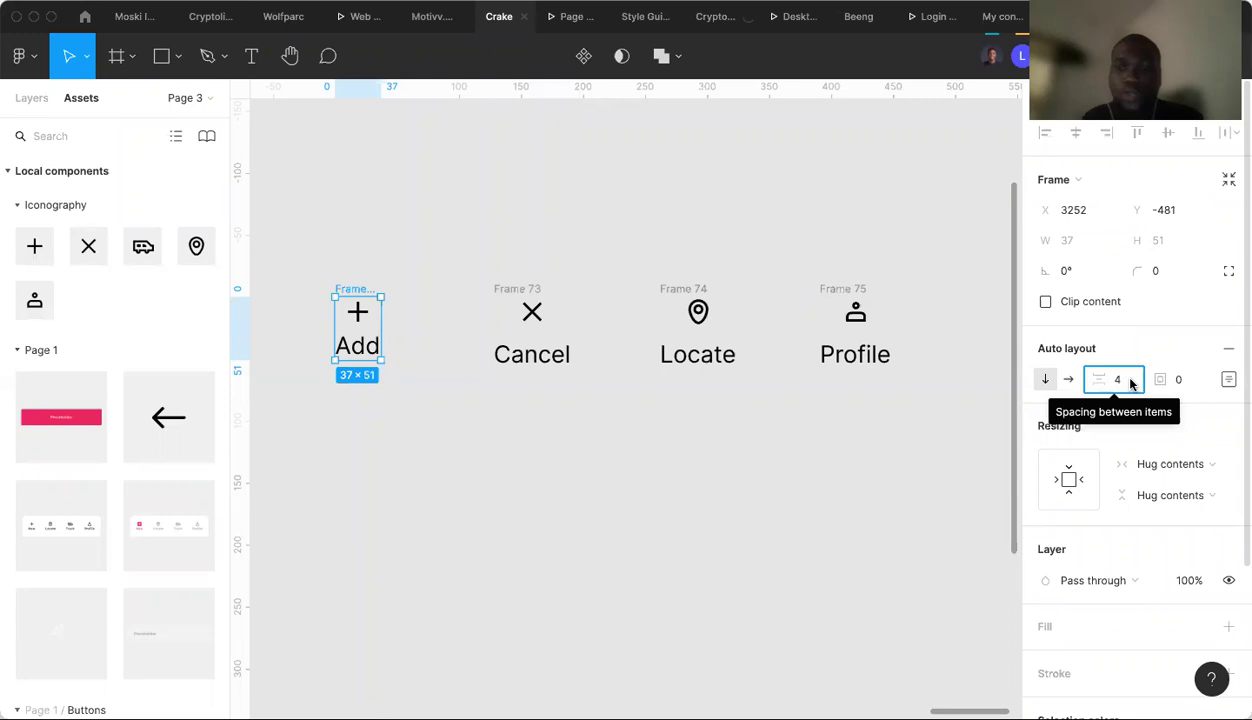
pyautogui.write('4')
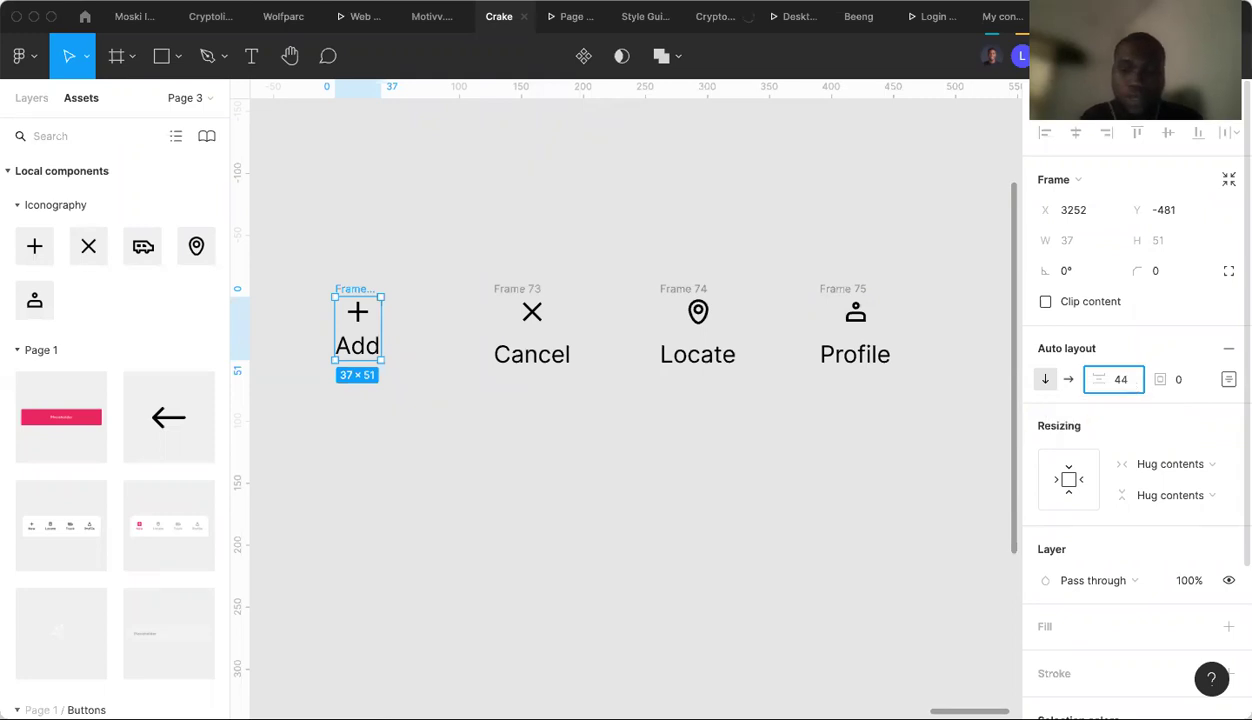
pyautogui.press('Escape')
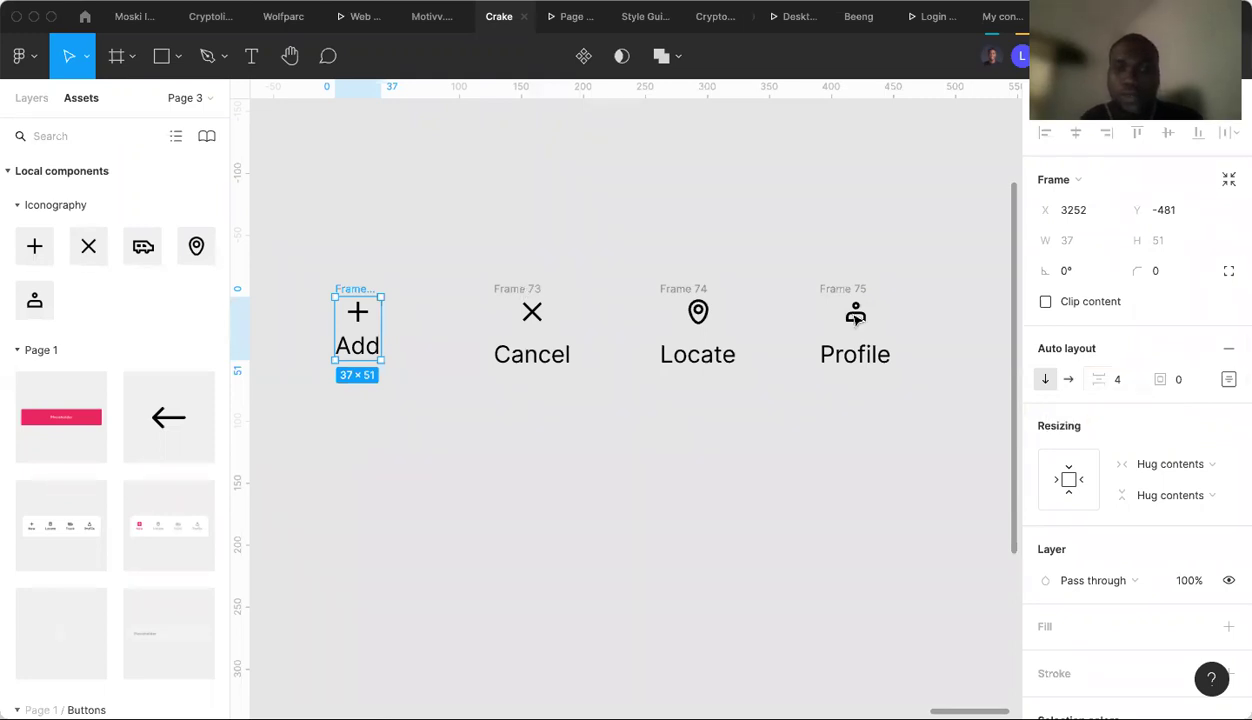
# Set the spacing between items to 4 in each of the Cancel, Locate and Profile auto layout frames.
pyautogui.press('Tab')
pyautogui.write('4')
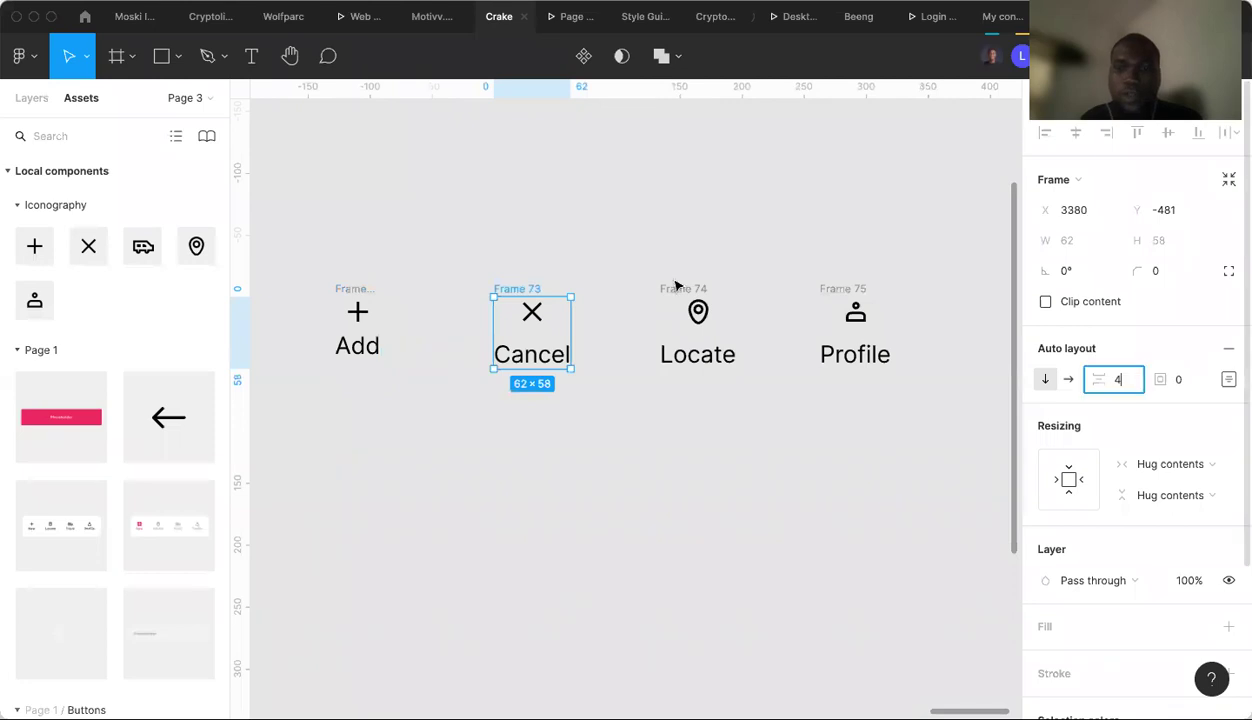
pyautogui.press('Return')
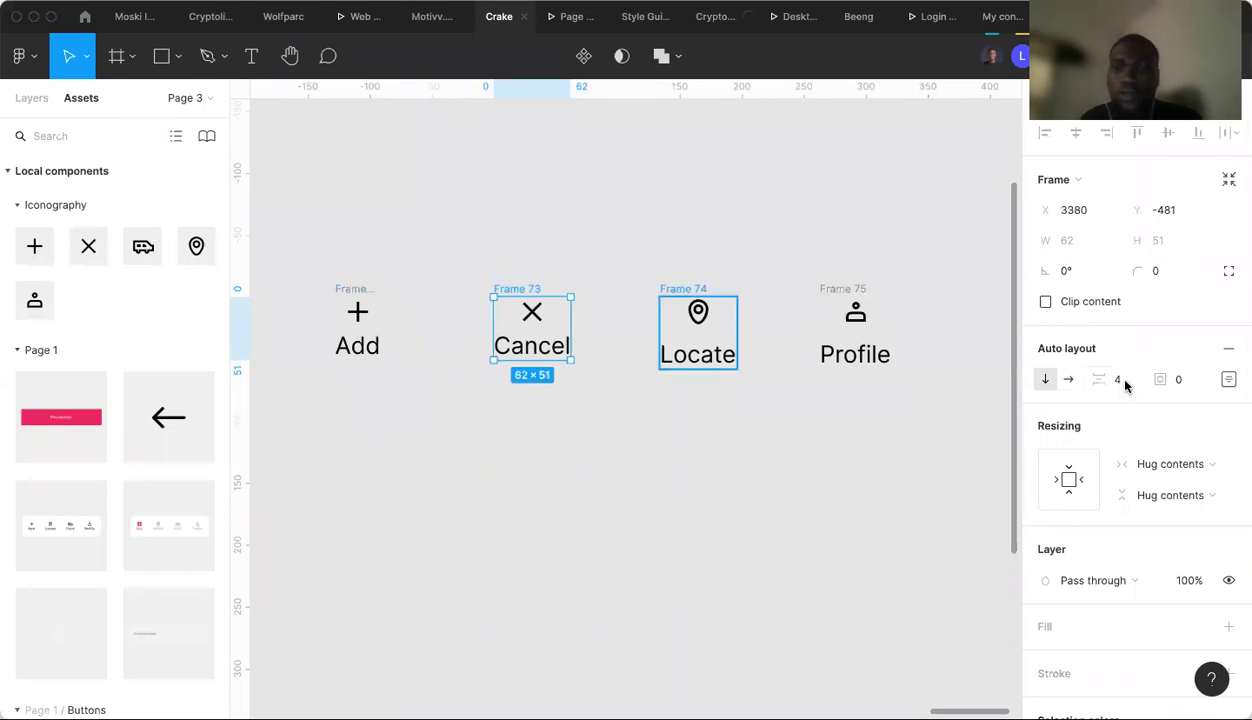
pyautogui.press('Tab')
pyautogui.write('4')
pyautogui.press('Return')
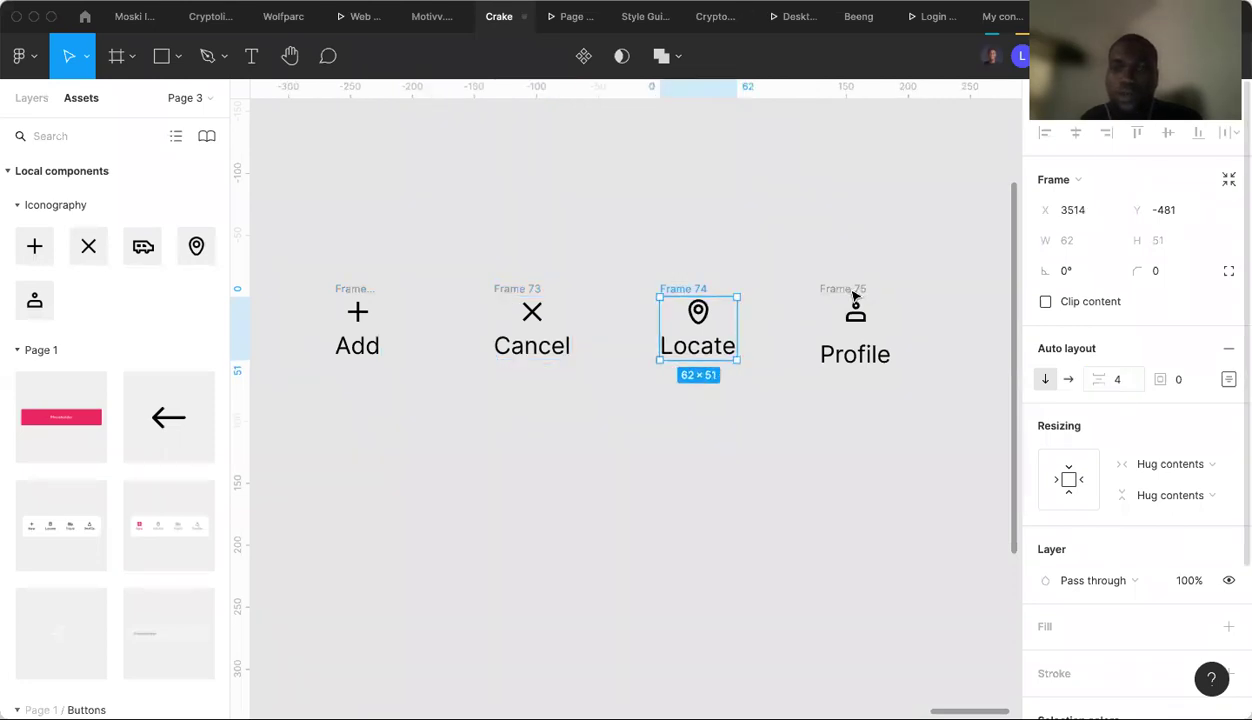
pyautogui.press('Tab')
pyautogui.click(1129, 392)
pyautogui.write('4')
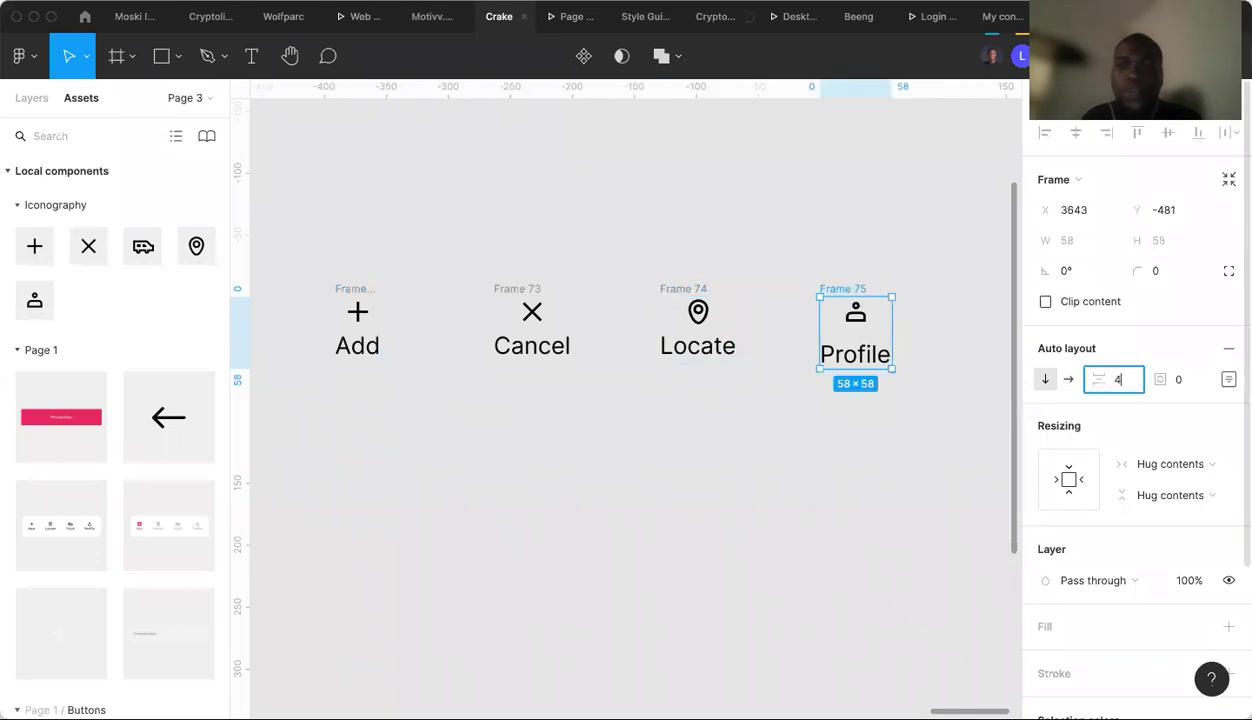
pyautogui.press('Return')
pyautogui.click(615, 408)
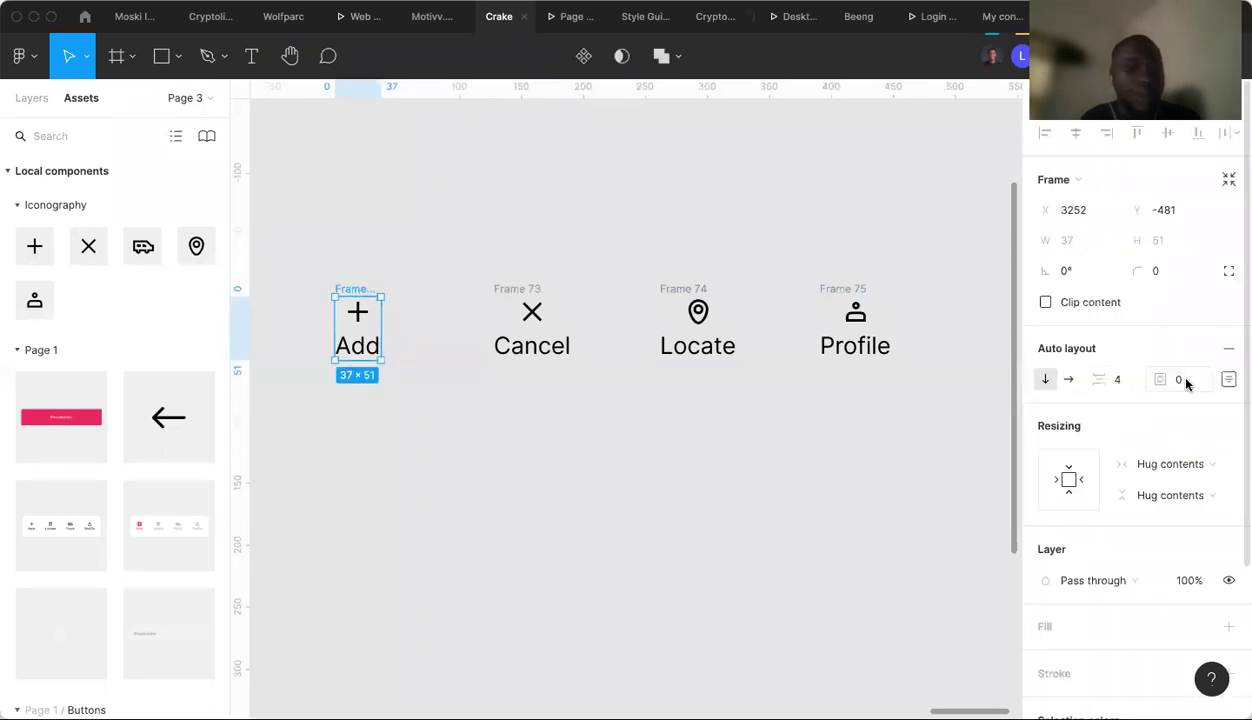
# Set the padding around items in the Add auto layout frame to 2.
pyautogui.click(1186, 382)
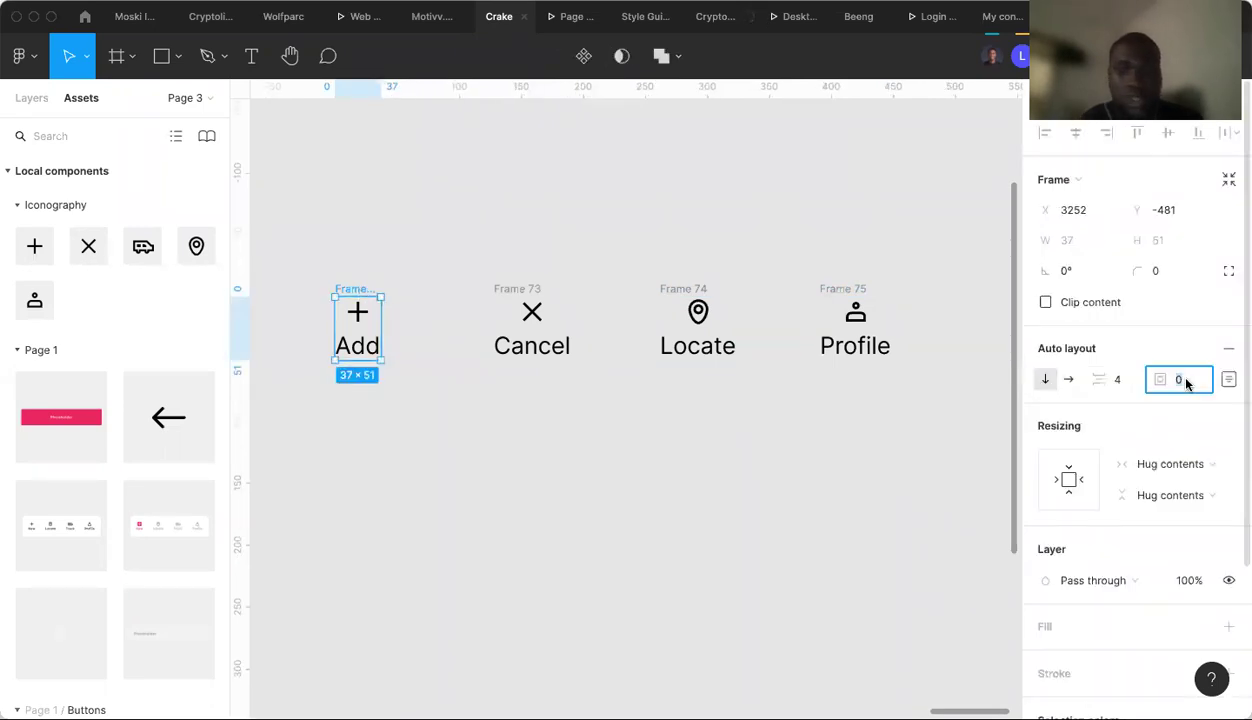
pyautogui.write('2')
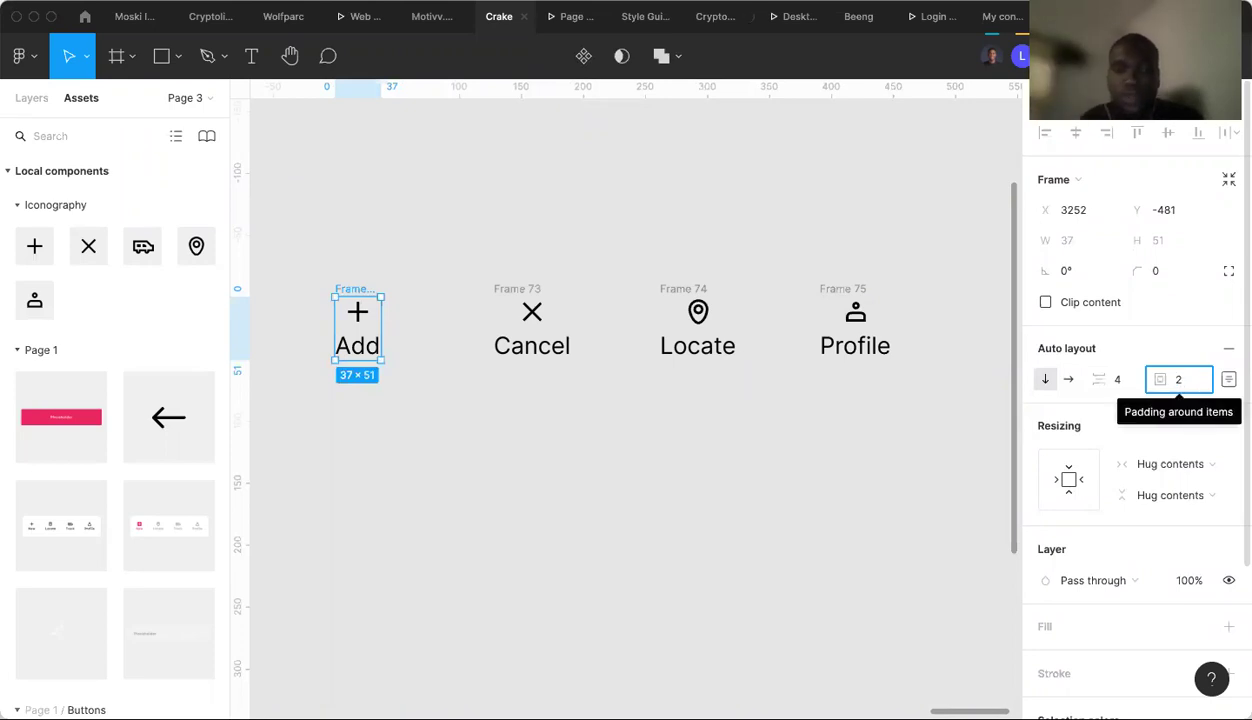
pyautogui.press('Return')
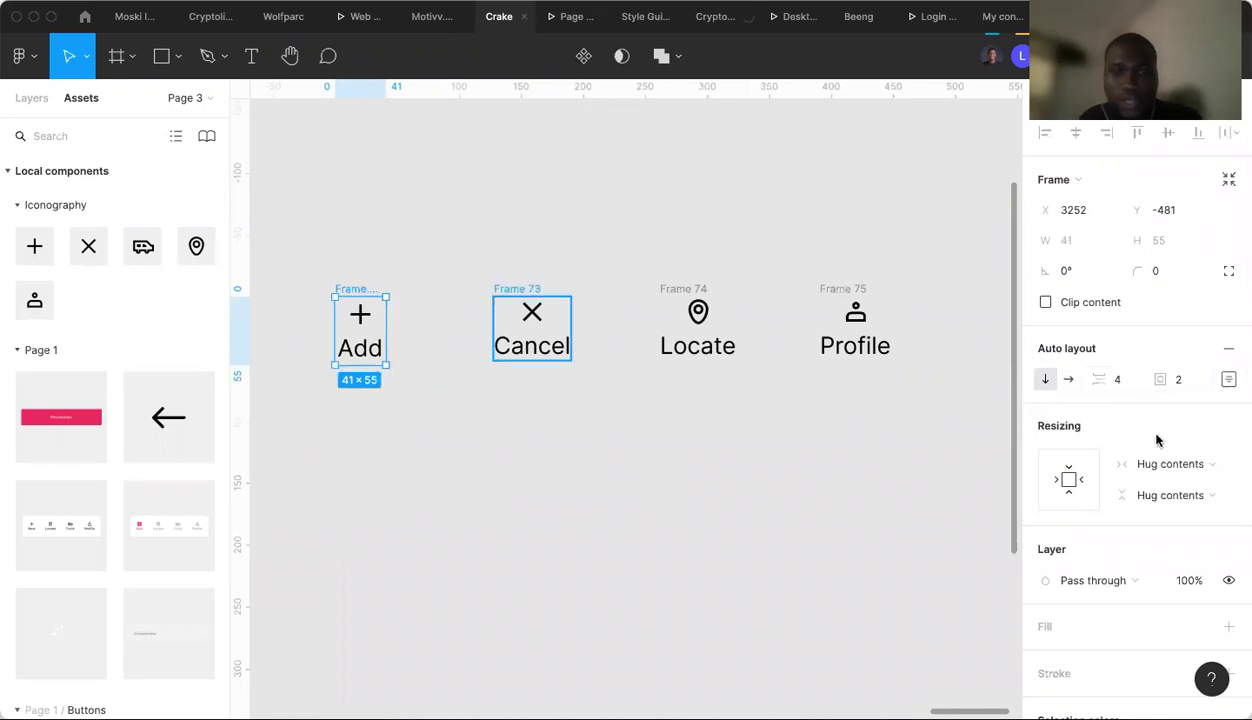
# Set the padding around items to 2 in each of the Cancel, Locate and Profile auto layout frames.
pyautogui.press('Tab')
pyautogui.click(1162, 380)
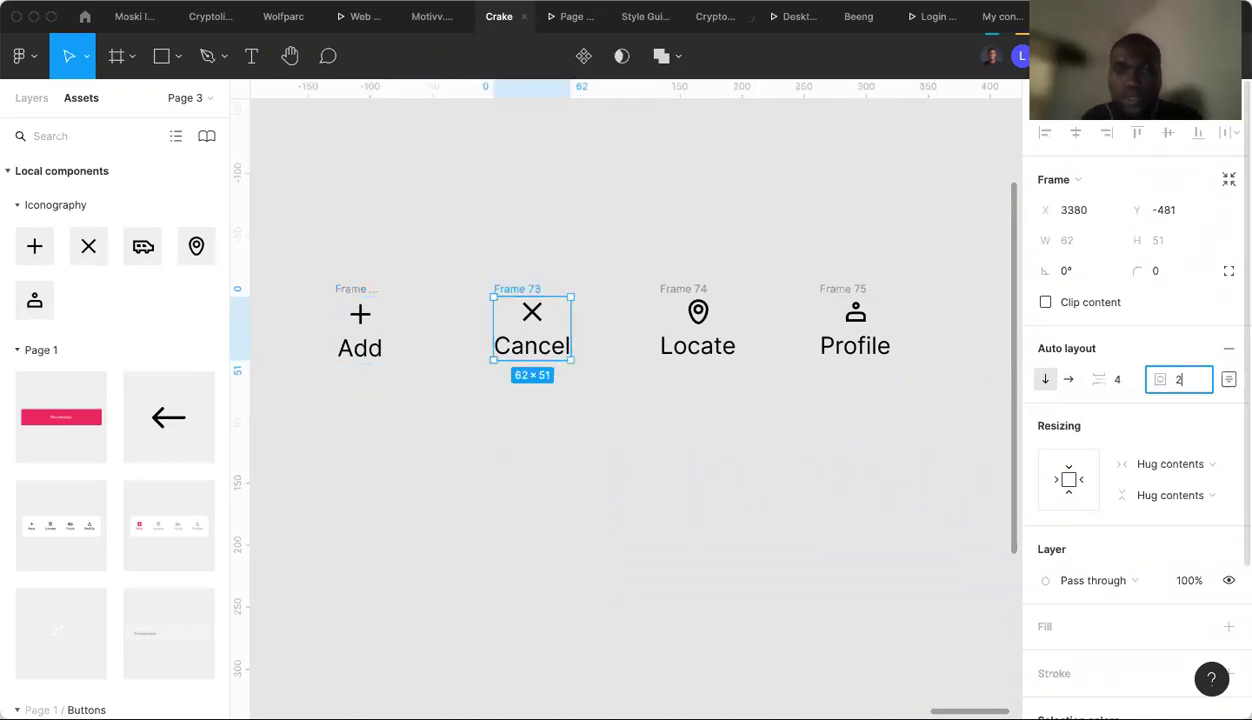
pyautogui.press('Return')
pyautogui.press('Tab')
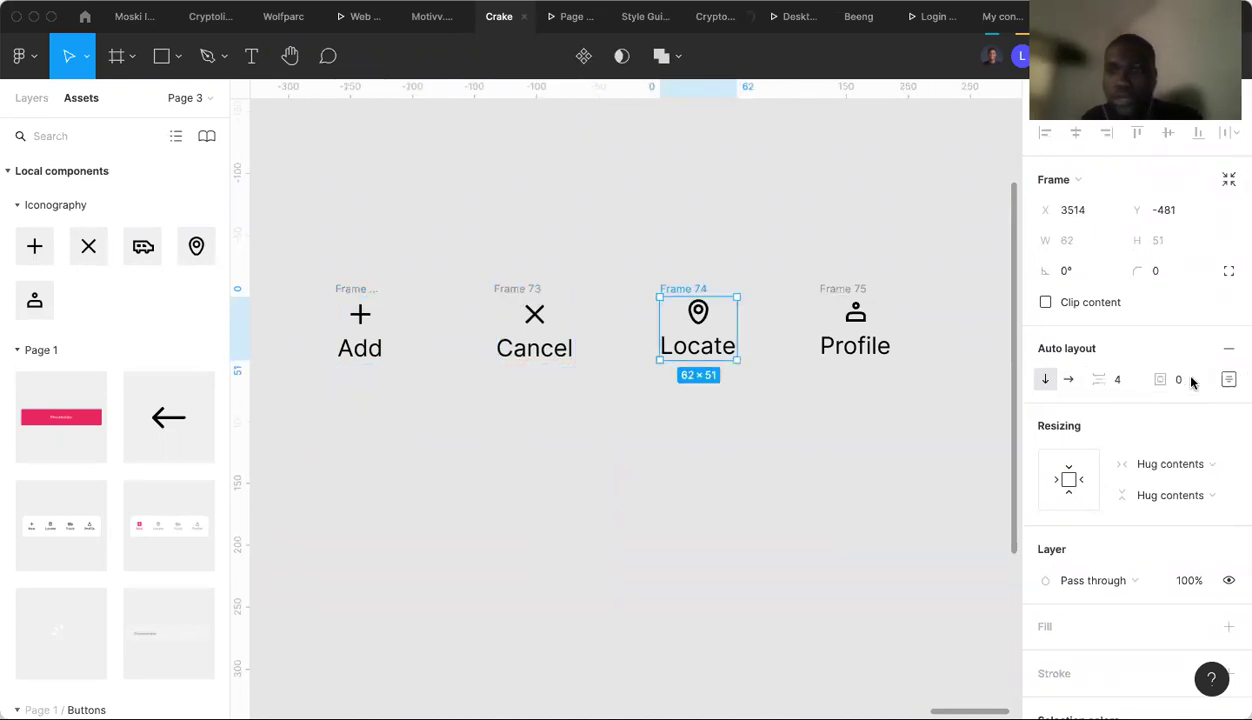
pyautogui.click(1162, 380)
pyautogui.write('2')
pyautogui.press('Return')
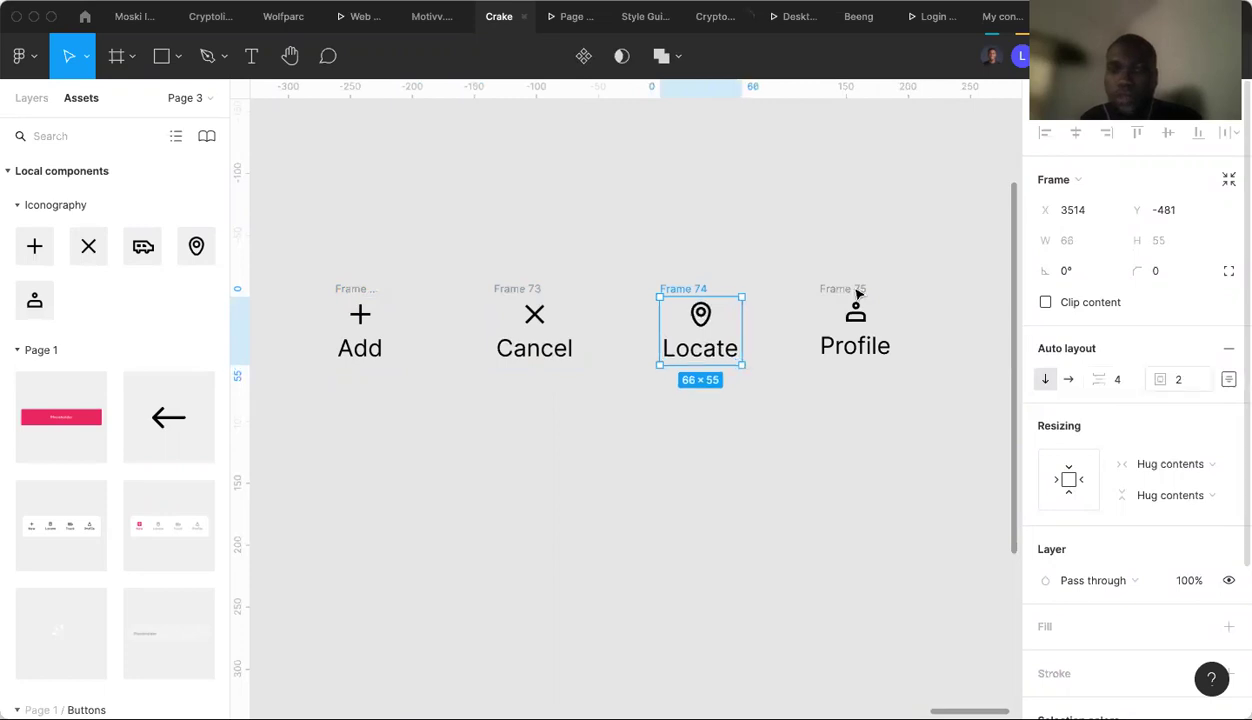
pyautogui.press('Tab')
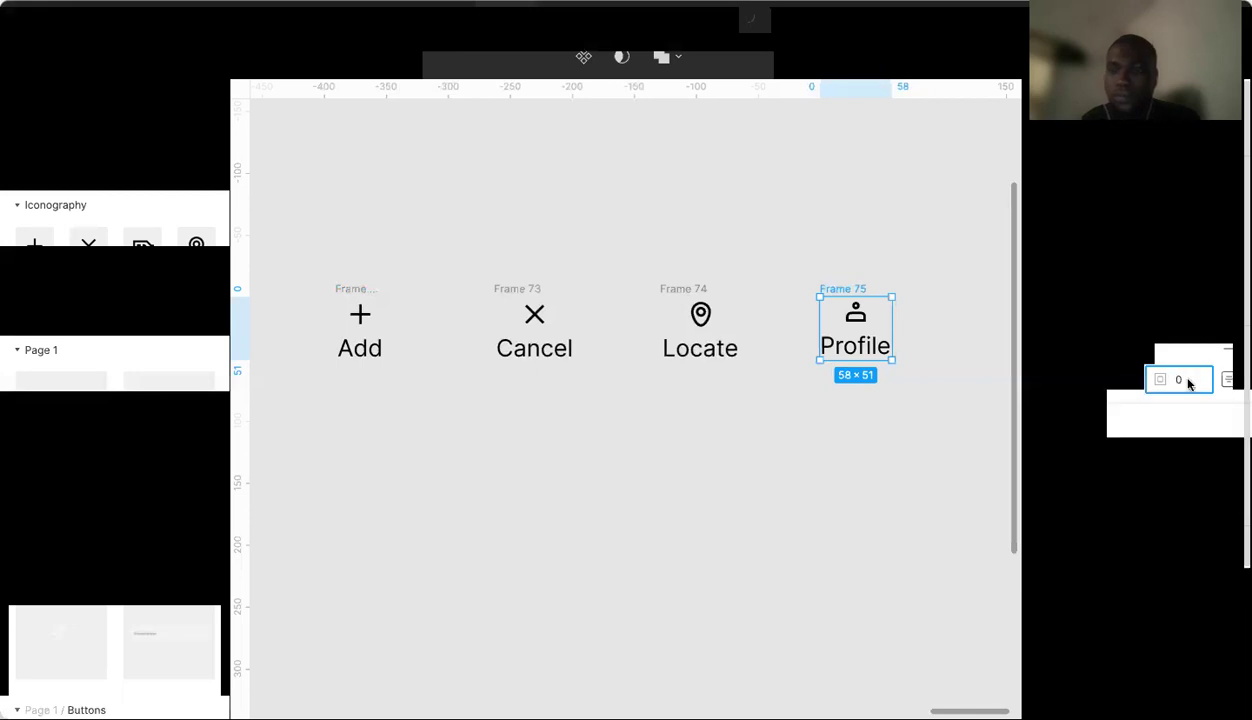
pyautogui.write('2')
pyautogui.press('Return')
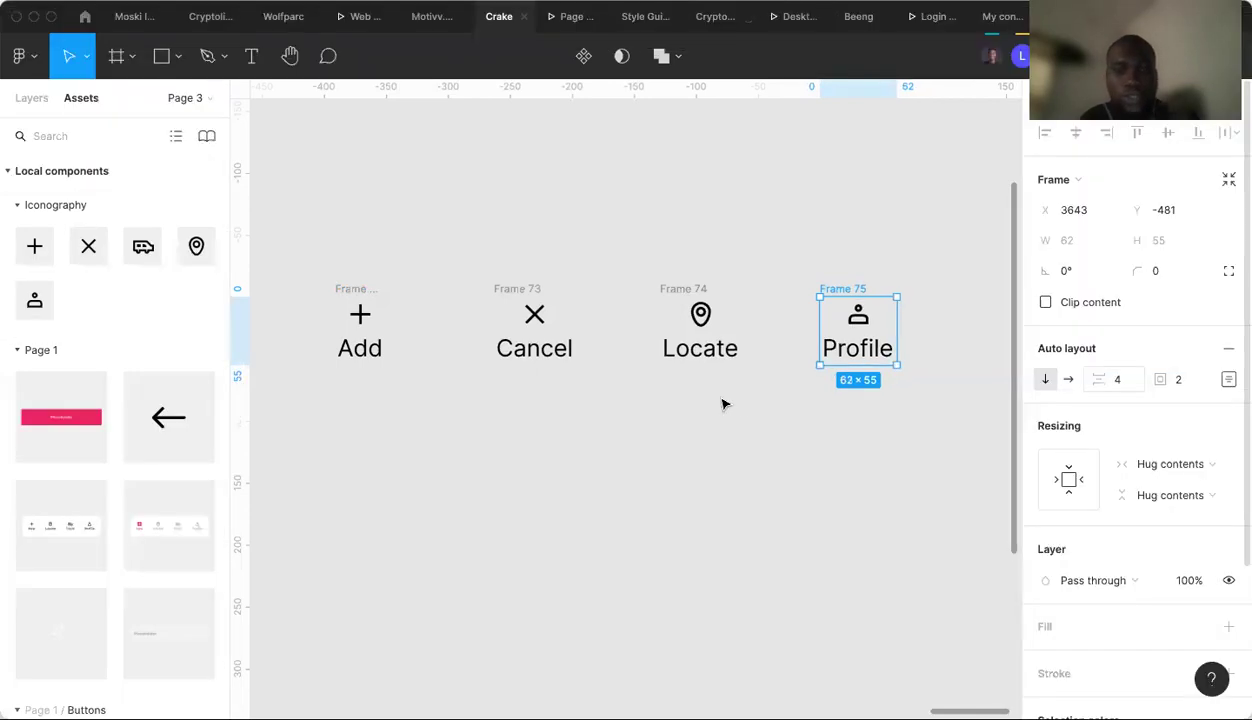
# Apply the Grey/White color style as the fill of the Add, Cancel, Locate and Profile frames together.
pyautogui.click(724, 404)
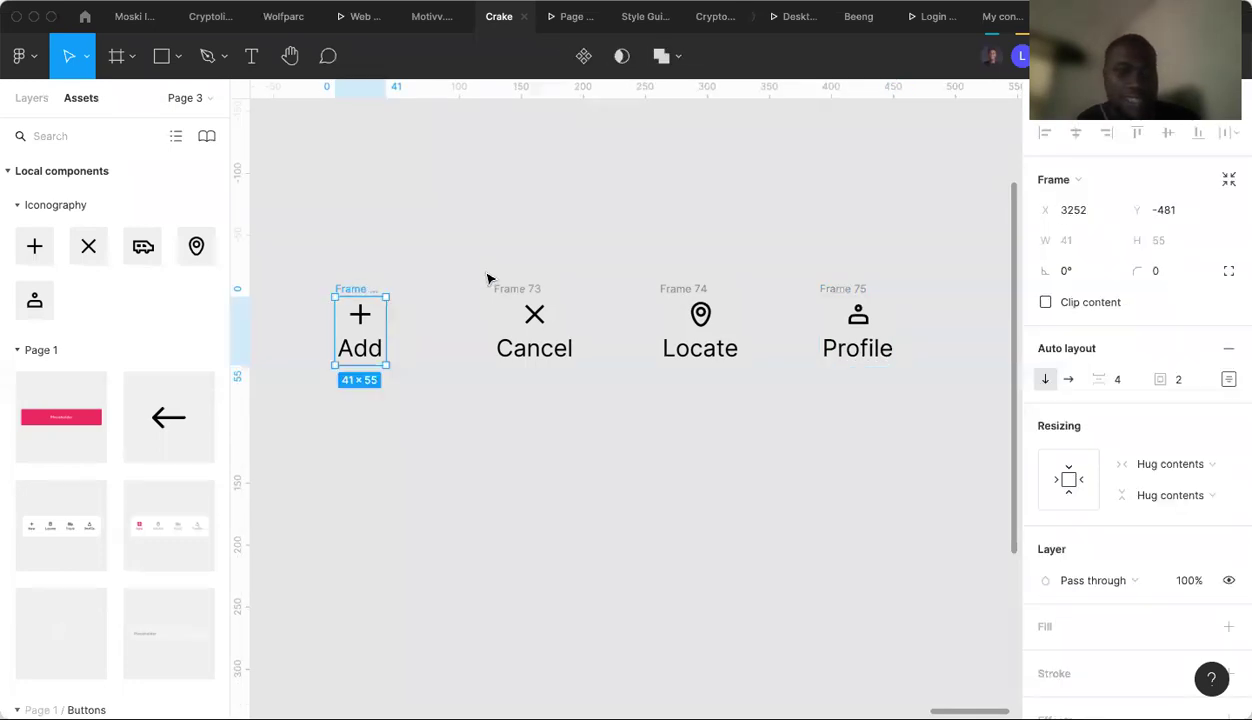
pyautogui.keyDown('shift'); pyautogui.click(675, 290); pyautogui.keyUp('shift')
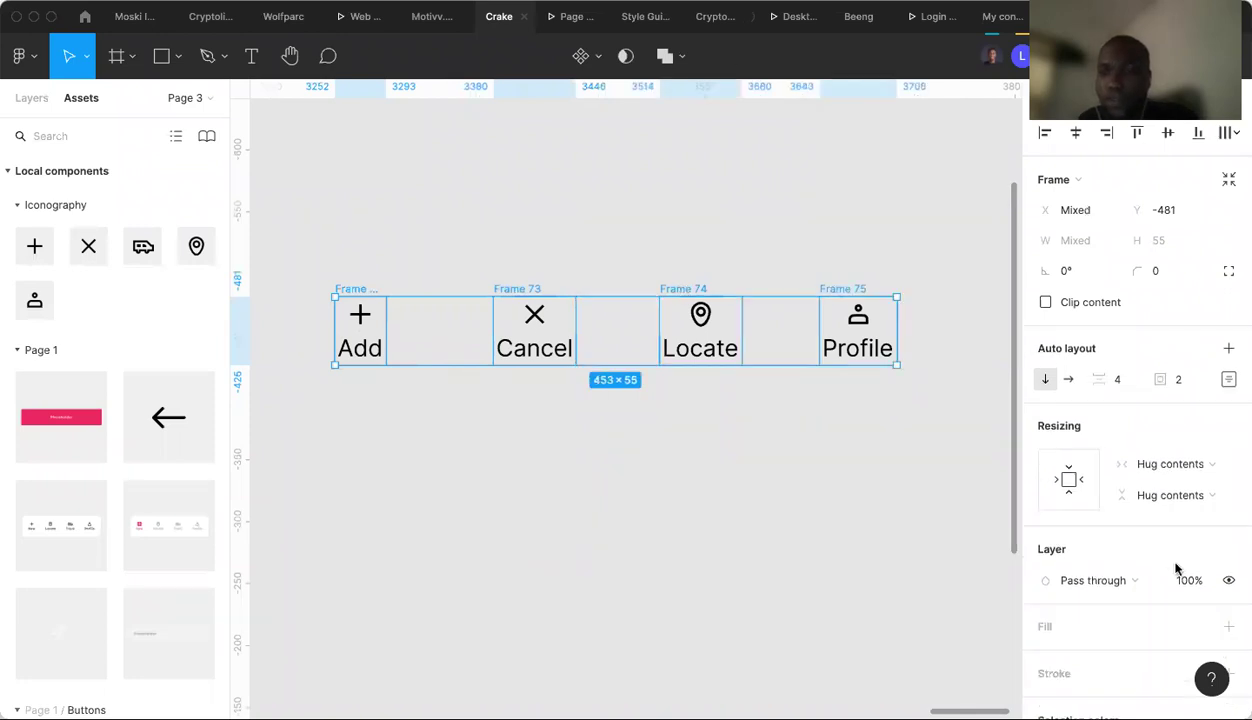
pyautogui.scroll(-2, 1175, 558)
pyautogui.click(1197, 554)
pyautogui.scroll(-3, 1113, 580)
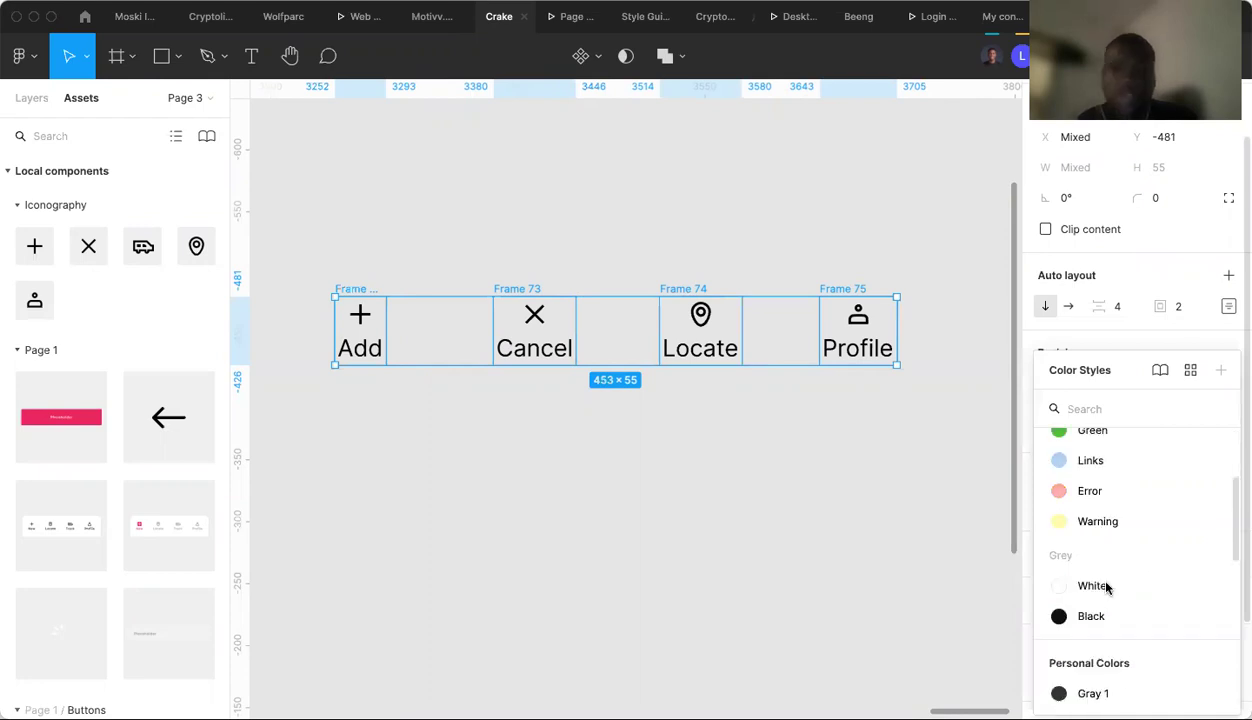
pyautogui.click(1105, 587)
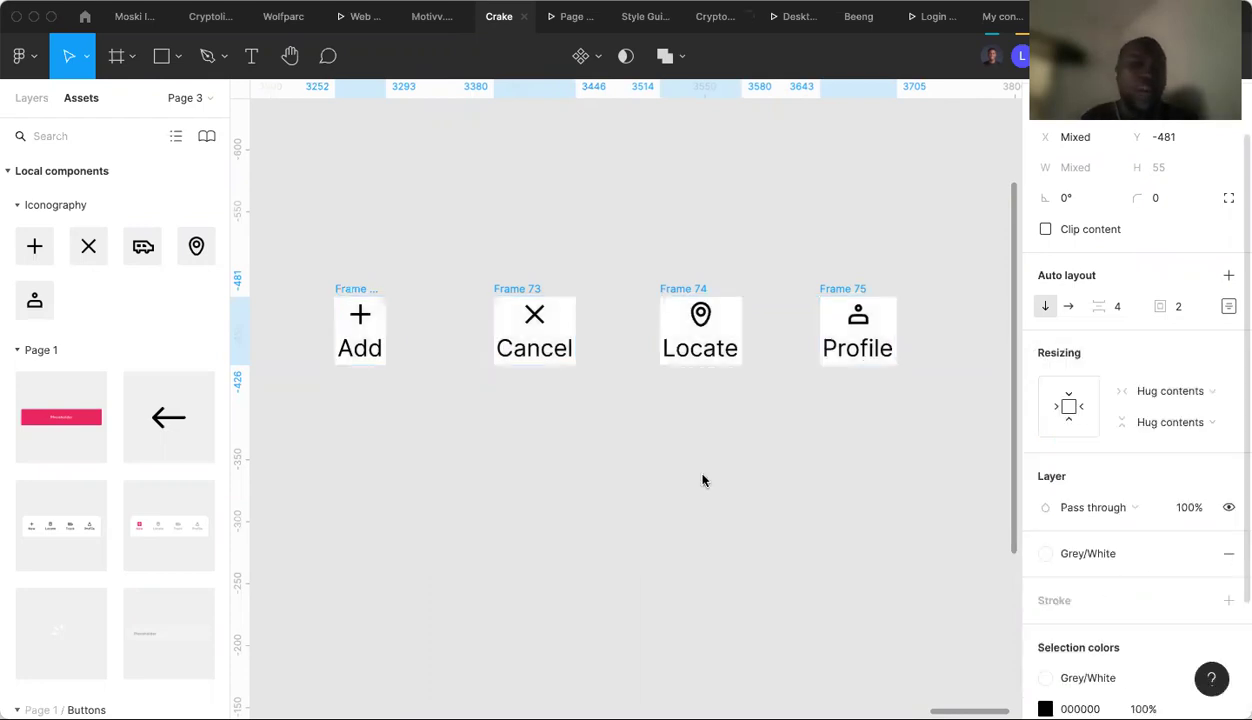
pyautogui.click(540, 414)
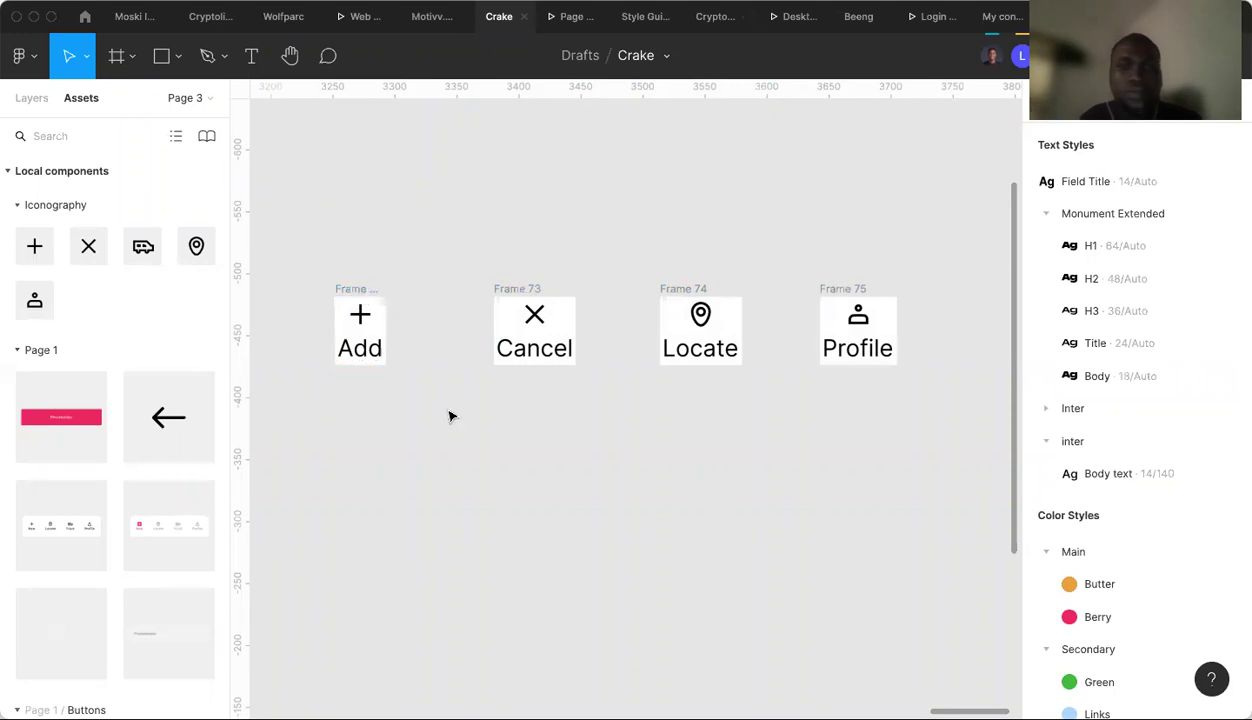
# Compare the dimensions of the Add, Cancel, Locate and Profile frames one after another.
pyautogui.click(355, 292)
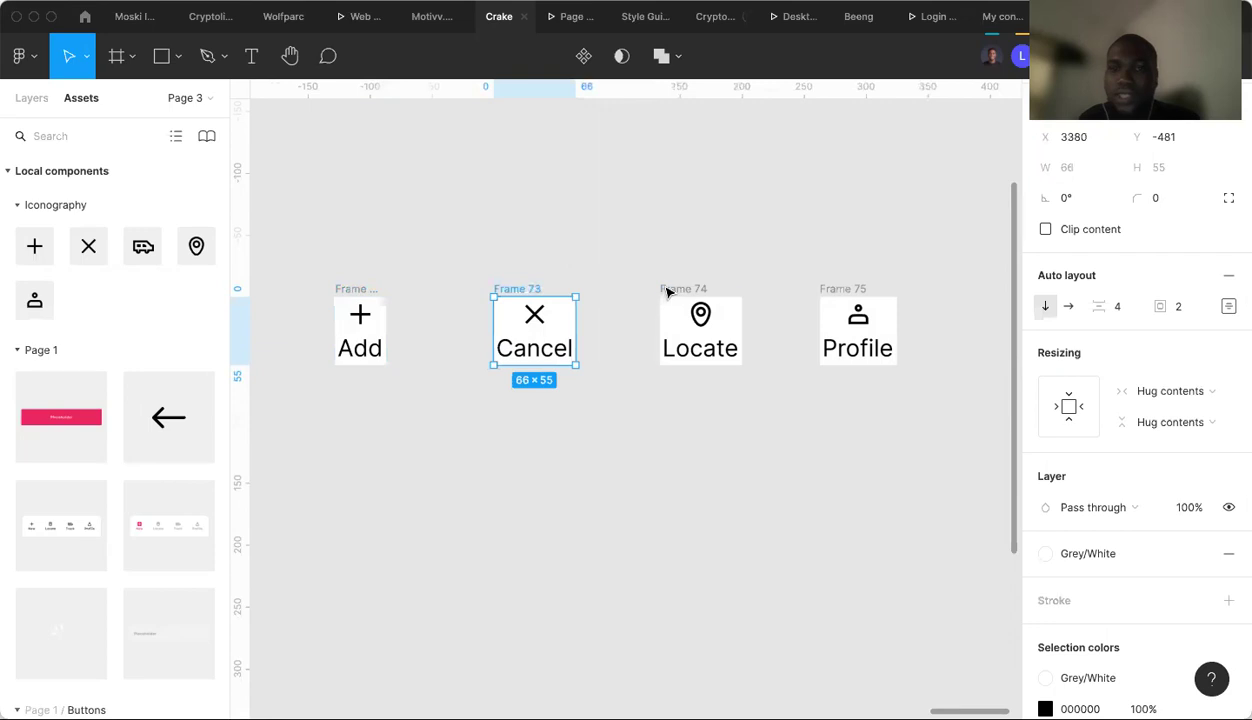
pyautogui.click(667, 289)
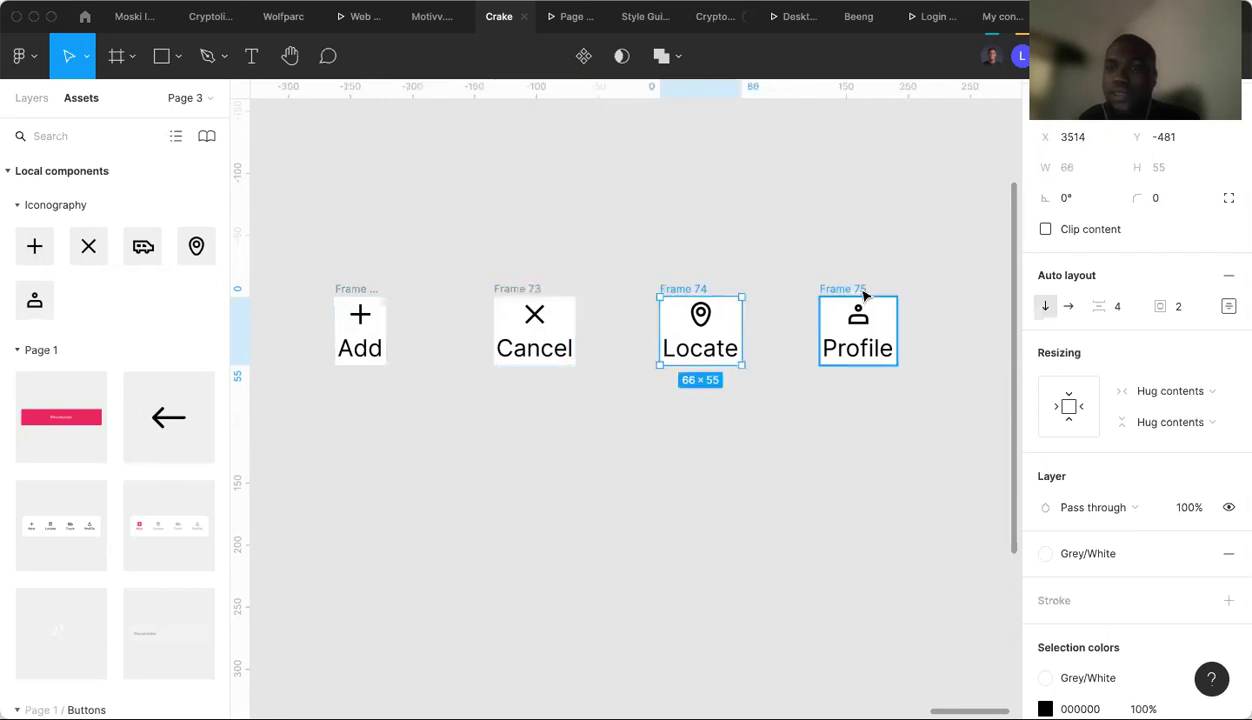
pyautogui.press('Tab')
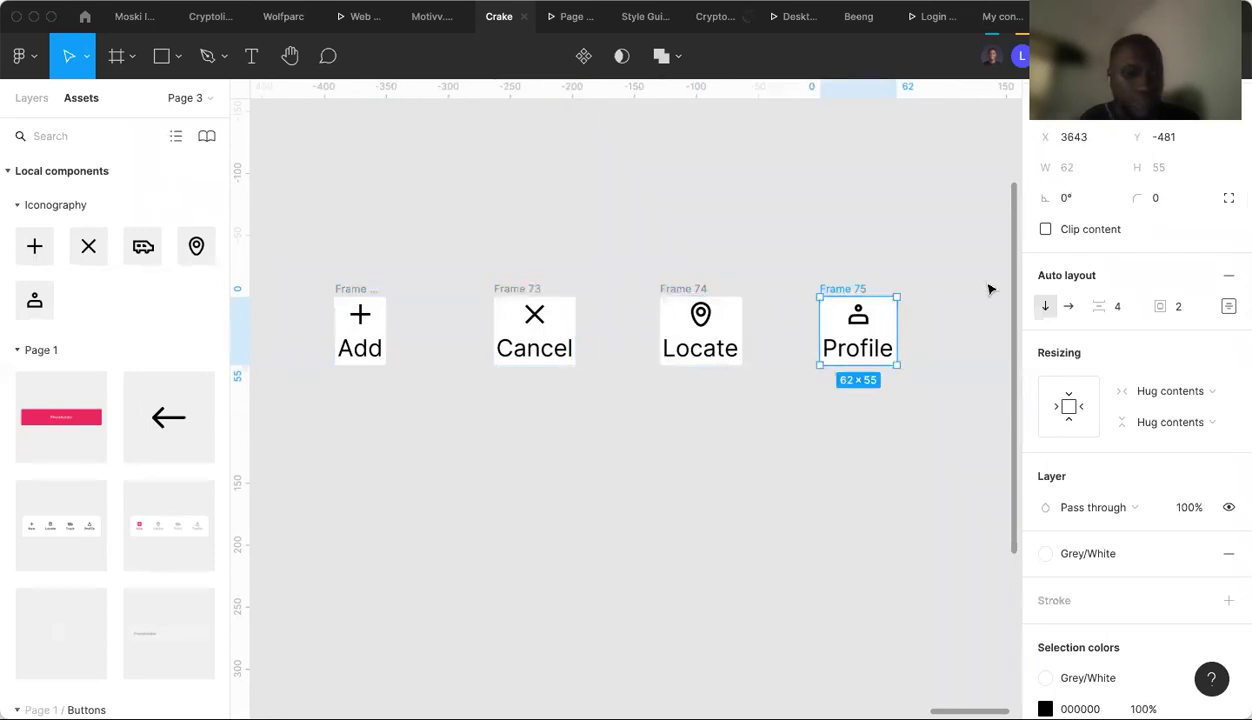
pyautogui.click(968, 371)
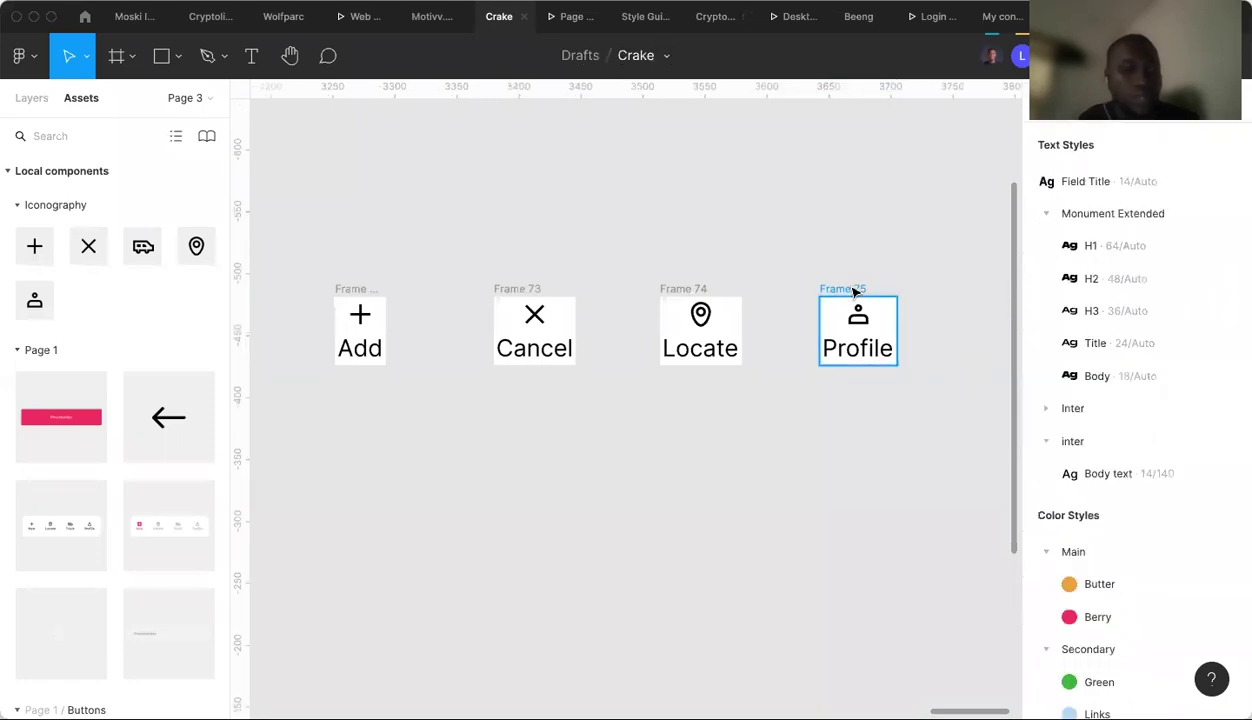
# Try a padding of 10 on both the left and right sides of the Profile frame, and undo both changes.
pyautogui.click(854, 291)
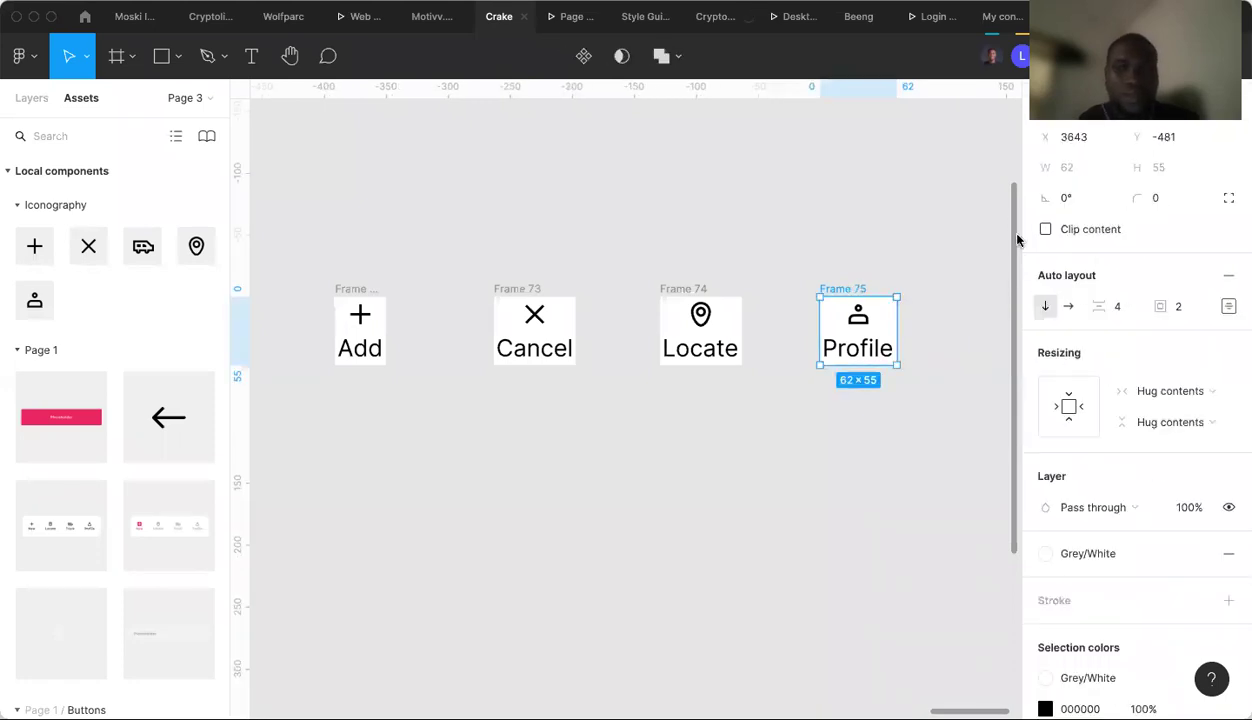
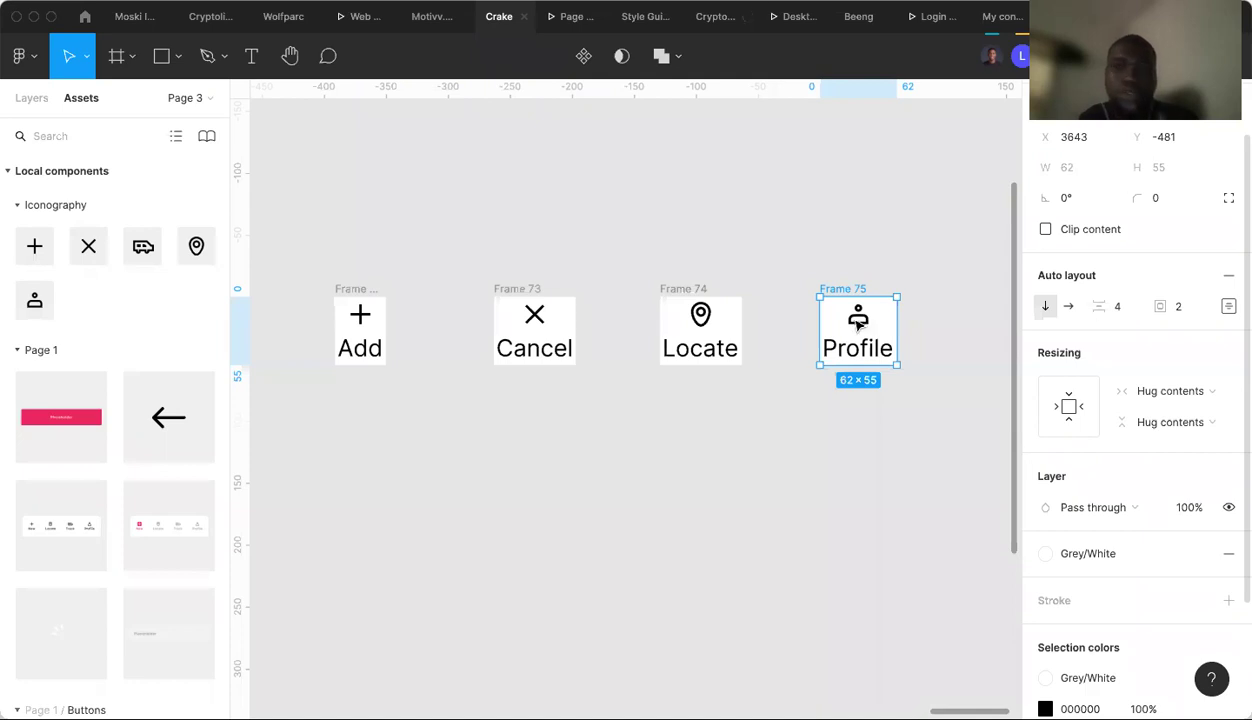
pyautogui.click(1229, 307)
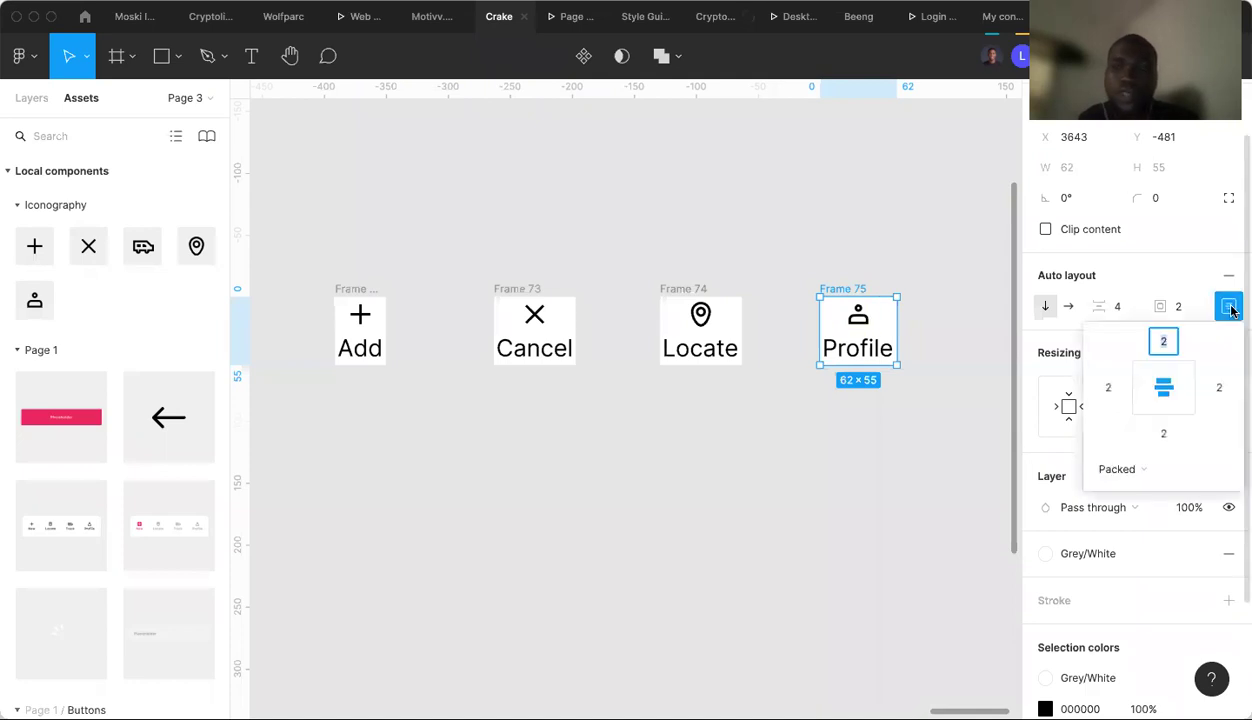
pyautogui.click(1108, 388)
pyautogui.press('BackSpace')
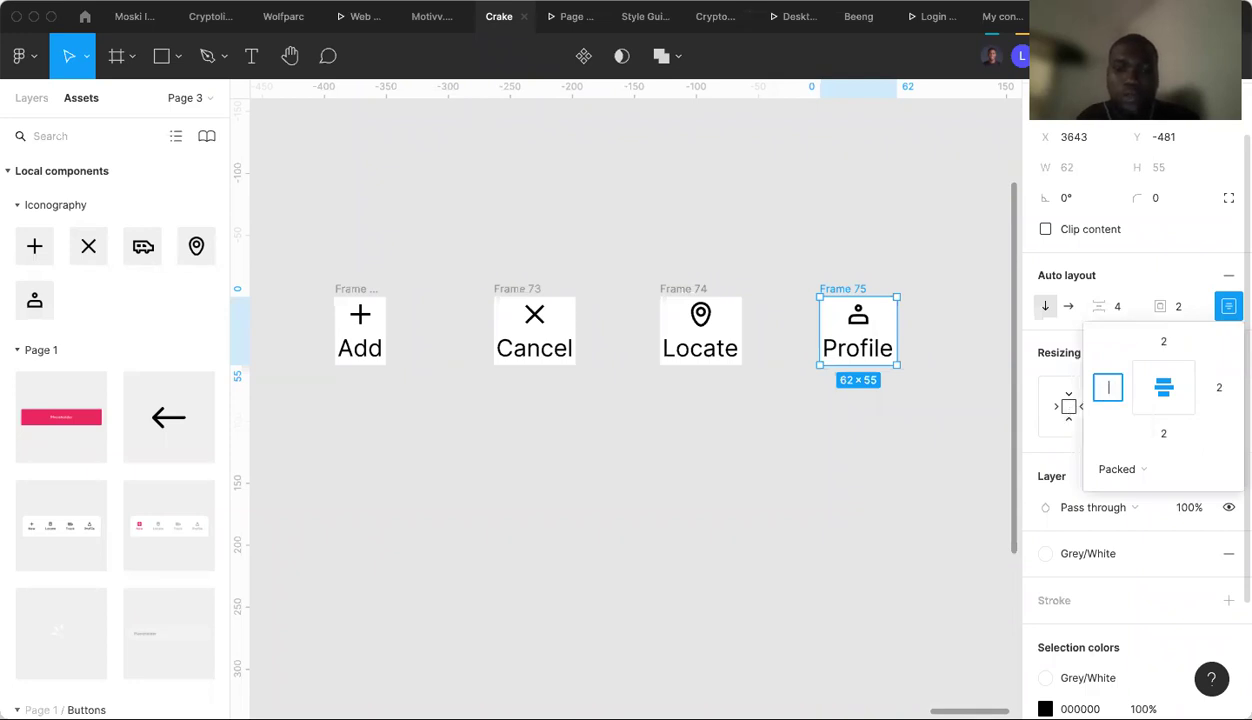
pyautogui.write('10')
pyautogui.press('Tab')
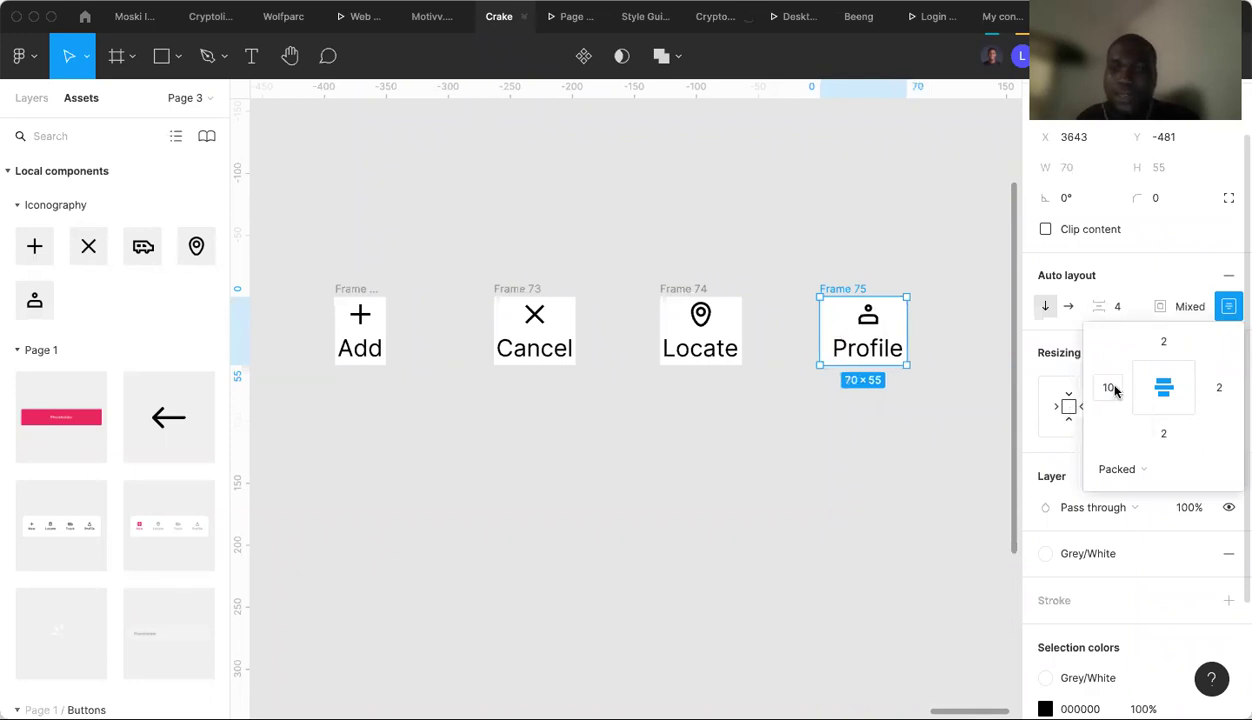
pyautogui.press('Tab')
pyautogui.write('10')
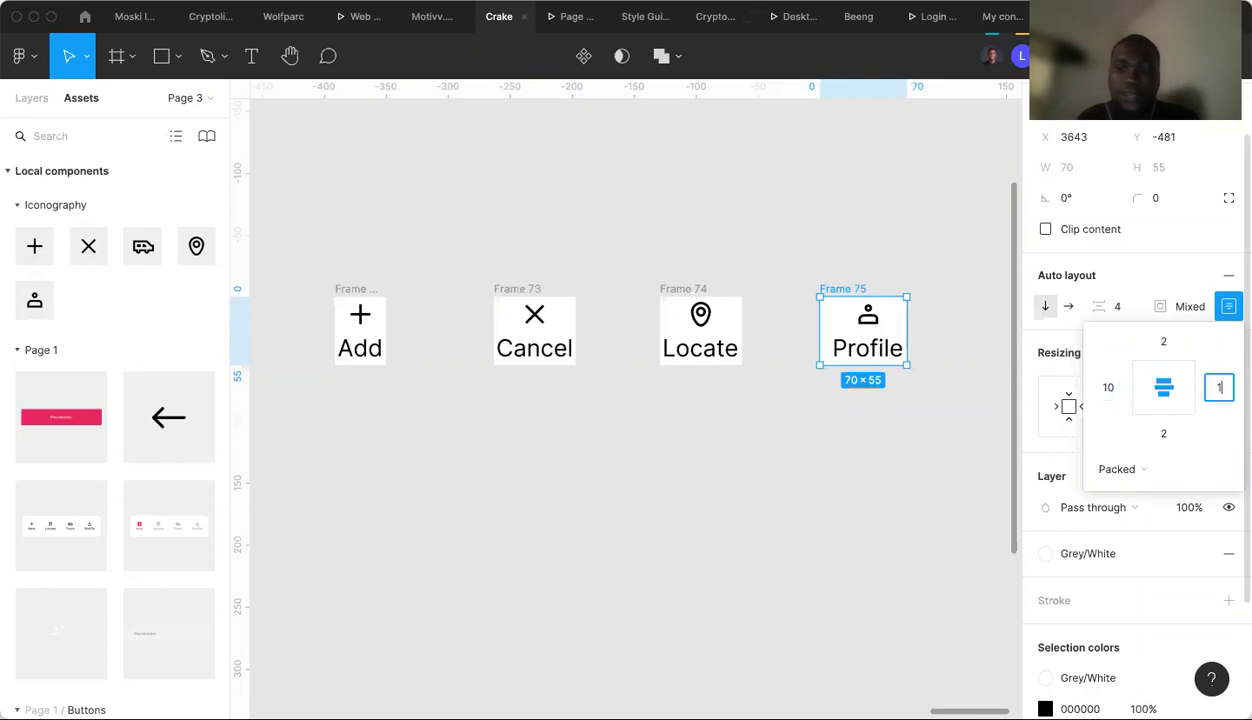
pyautogui.press('Return')
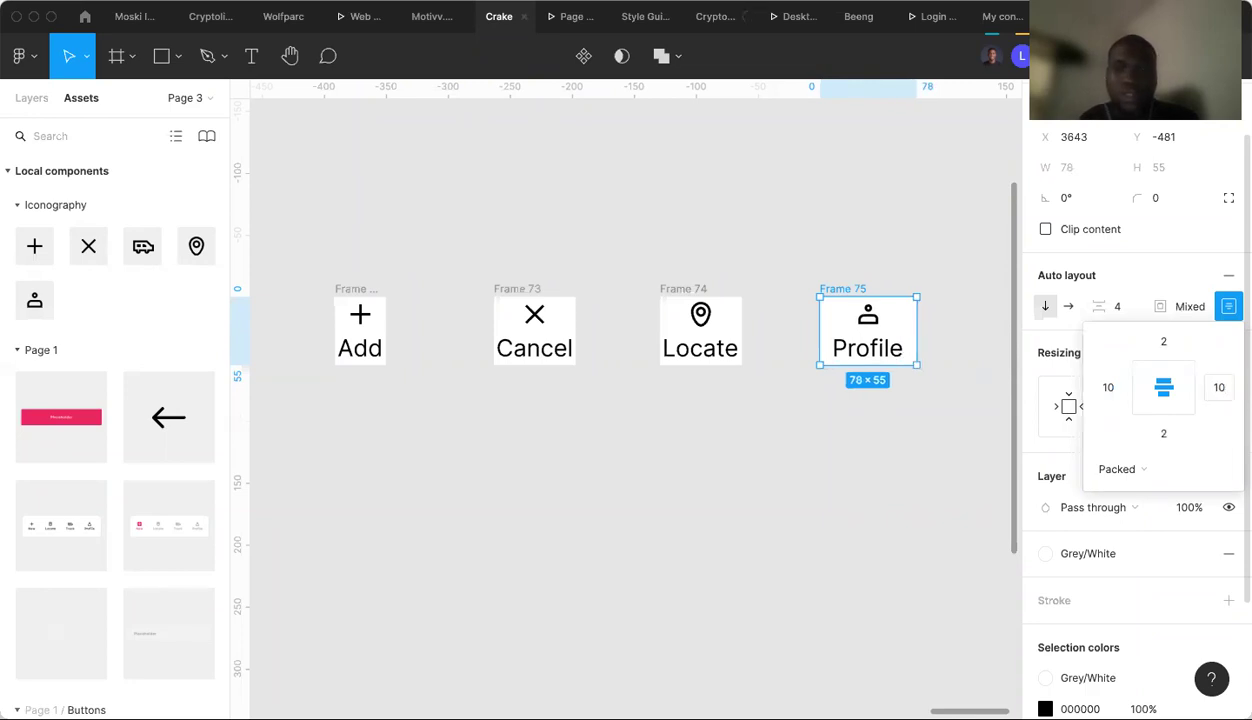
pyautogui.press('super+z')
pyautogui.press('super+z')
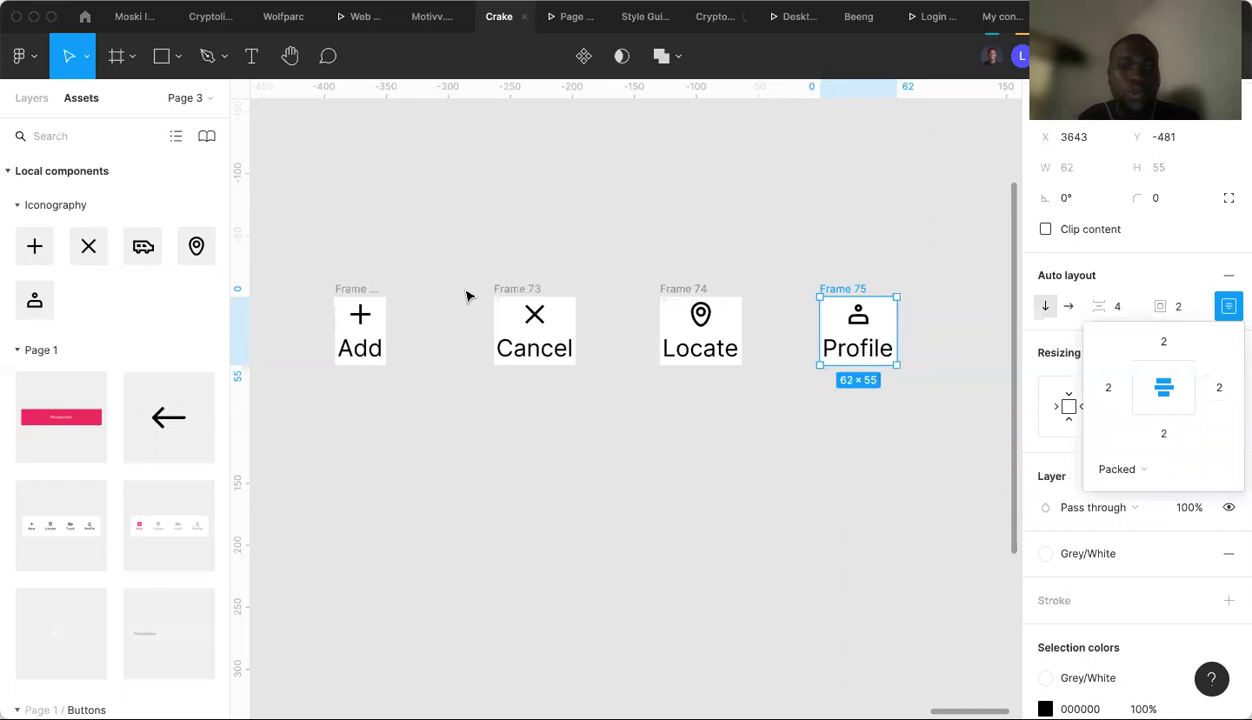
# Set the Profile frame's width to 66 to match the Cancel and Locate frames.
pyautogui.click(360, 290)
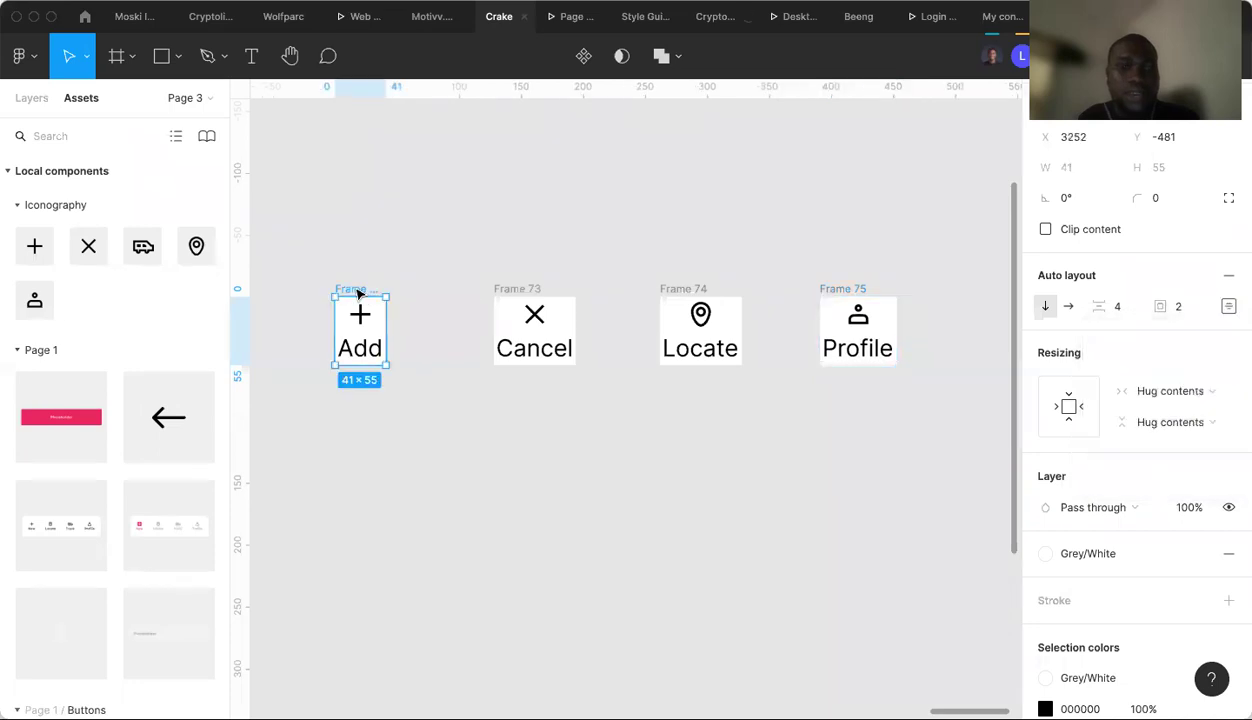
pyautogui.keyDown('shift'); pyautogui.click(500, 289); pyautogui.keyUp('shift')
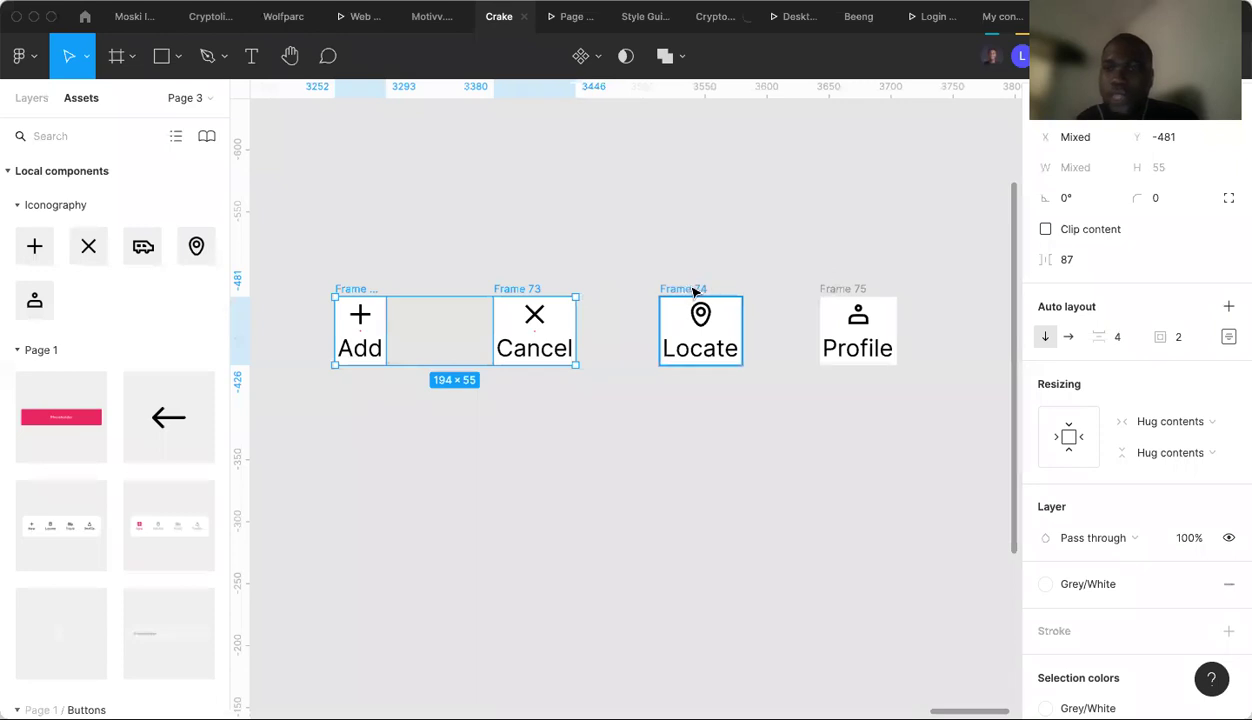
pyautogui.click(695, 291)
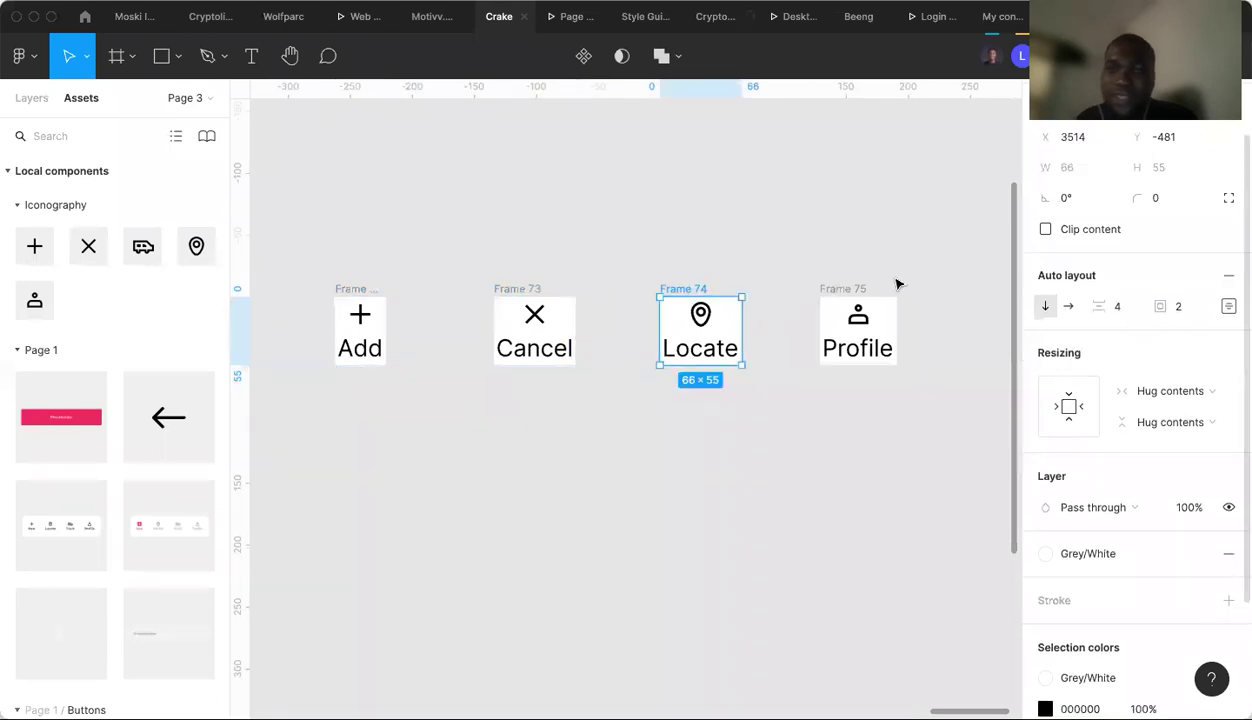
pyautogui.click(894, 324)
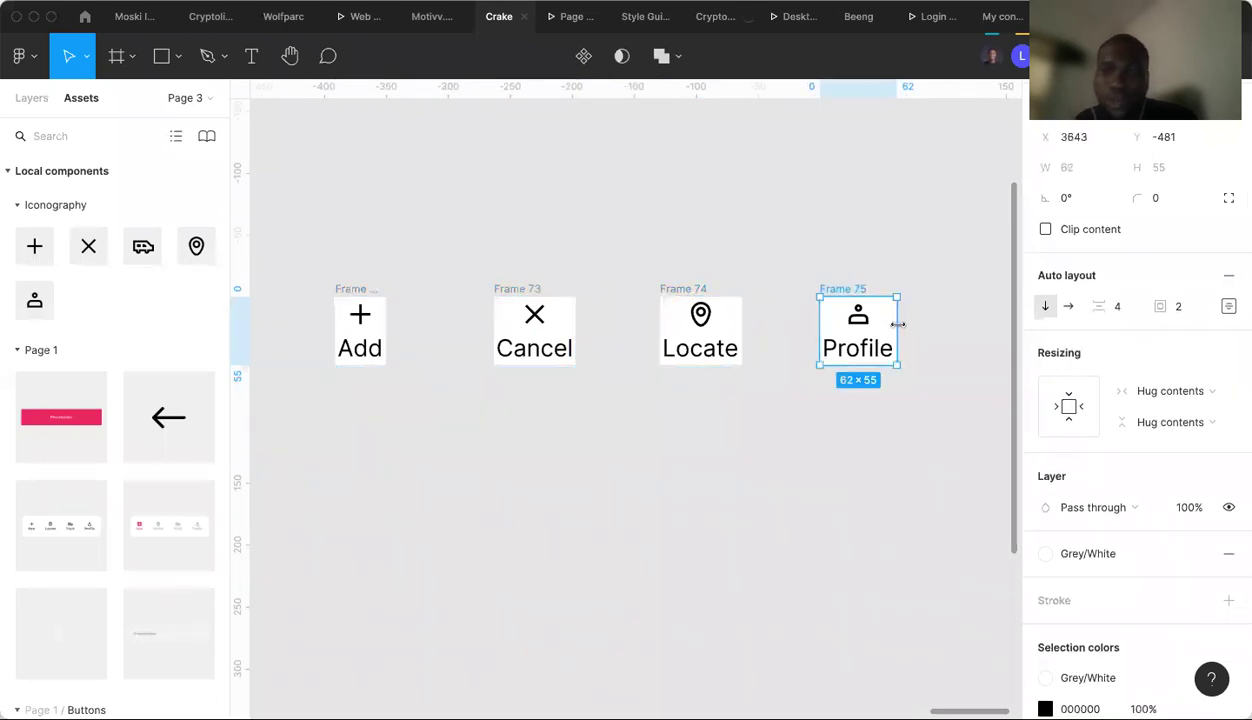
pyautogui.moveTo(898, 324); pyautogui.dragTo(904, 324)
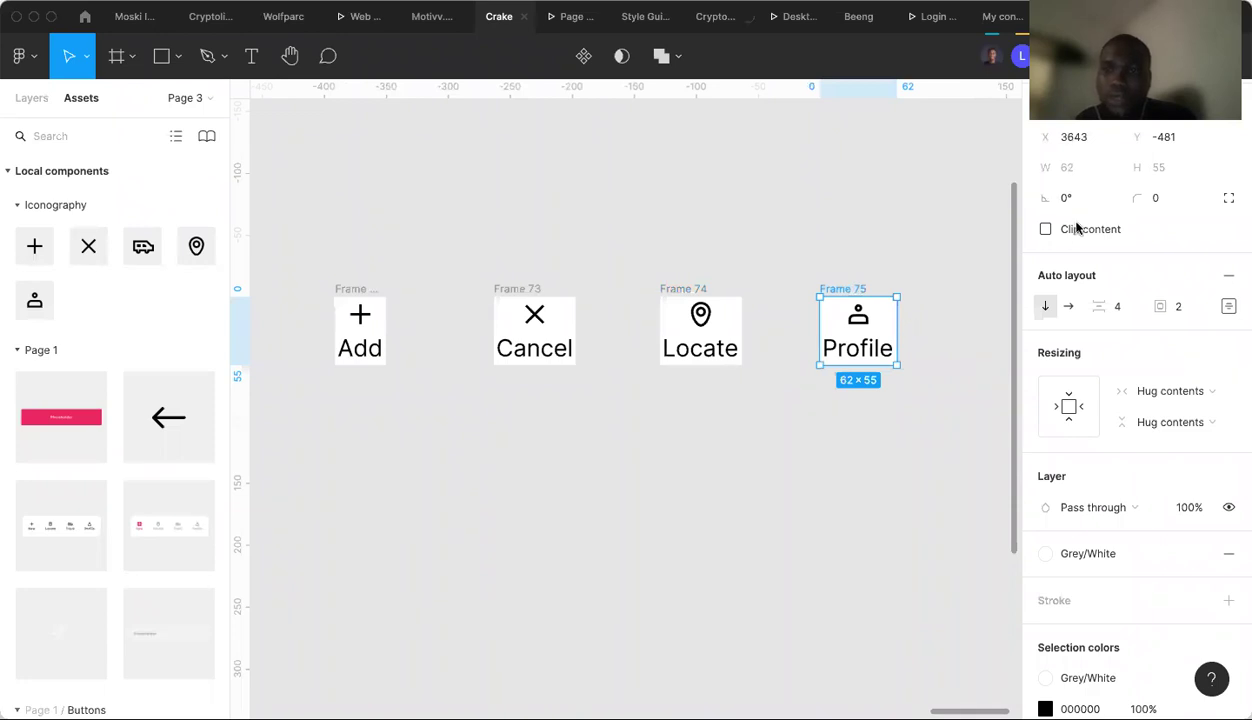
pyautogui.click(1072, 172)
pyautogui.write('66')
pyautogui.press('Return')
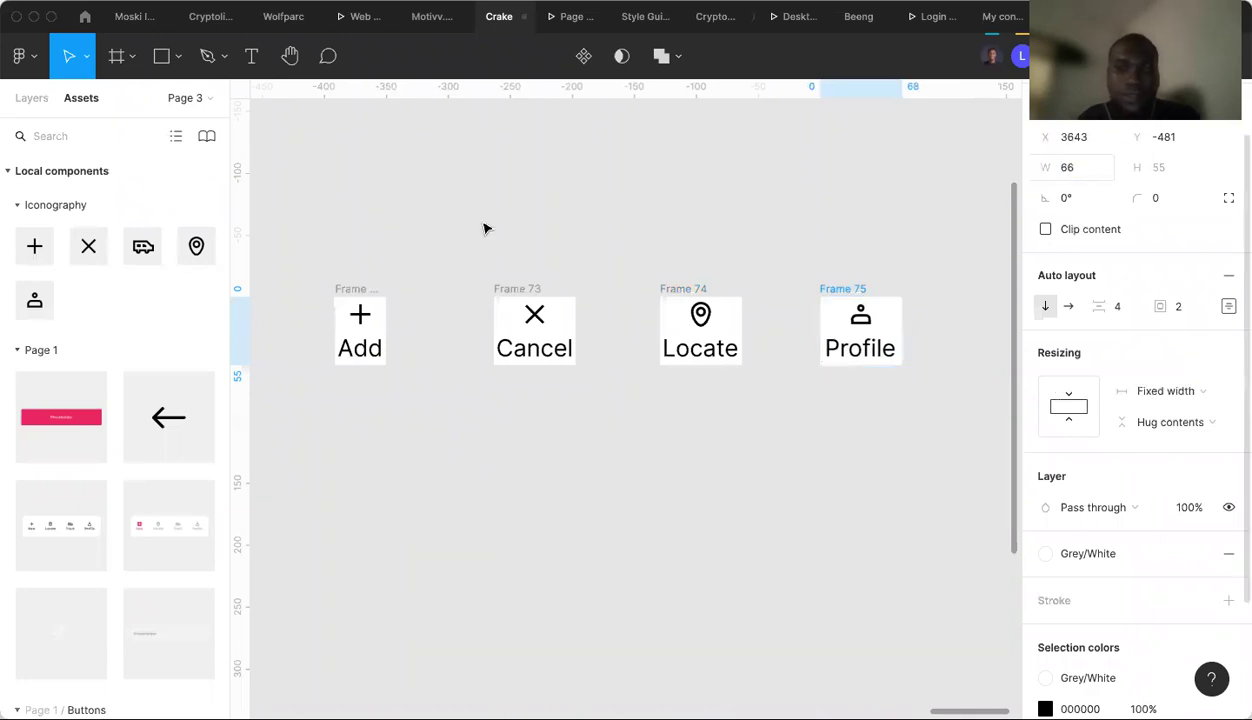
# Set the width of the Add icon frame to 66.
pyautogui.click(375, 330)
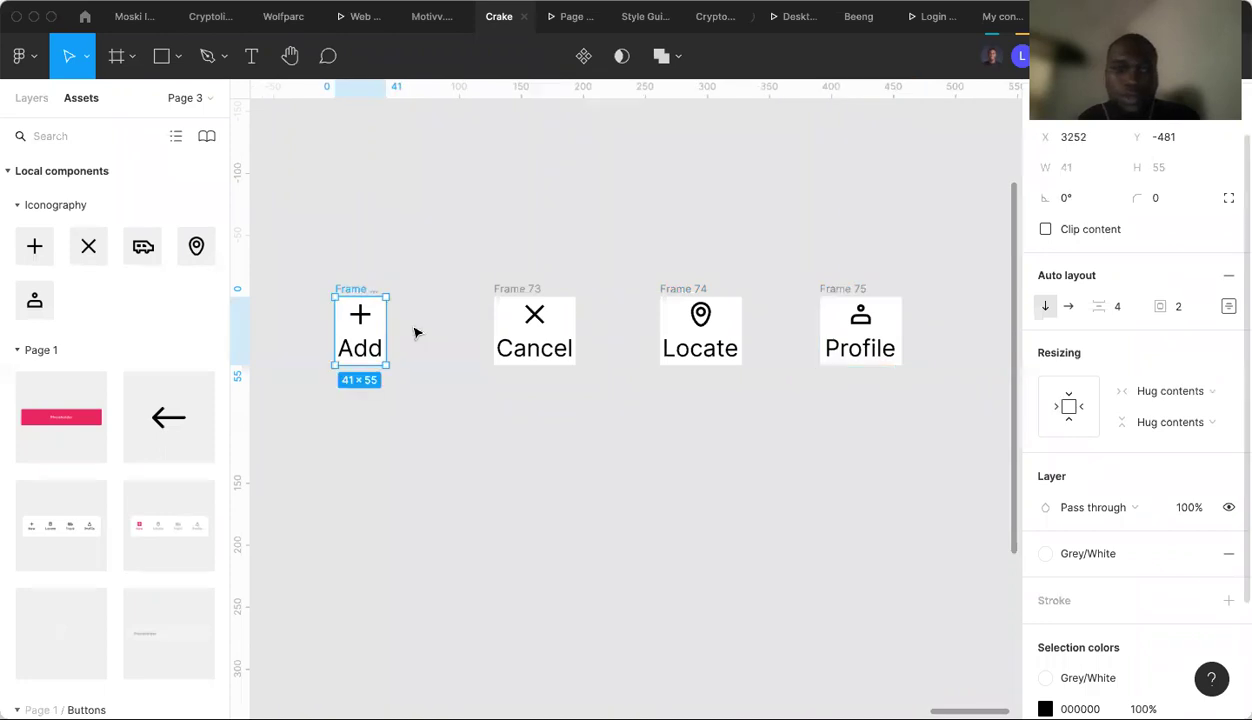
pyautogui.moveTo(384, 328); pyautogui.dragTo(391, 329)
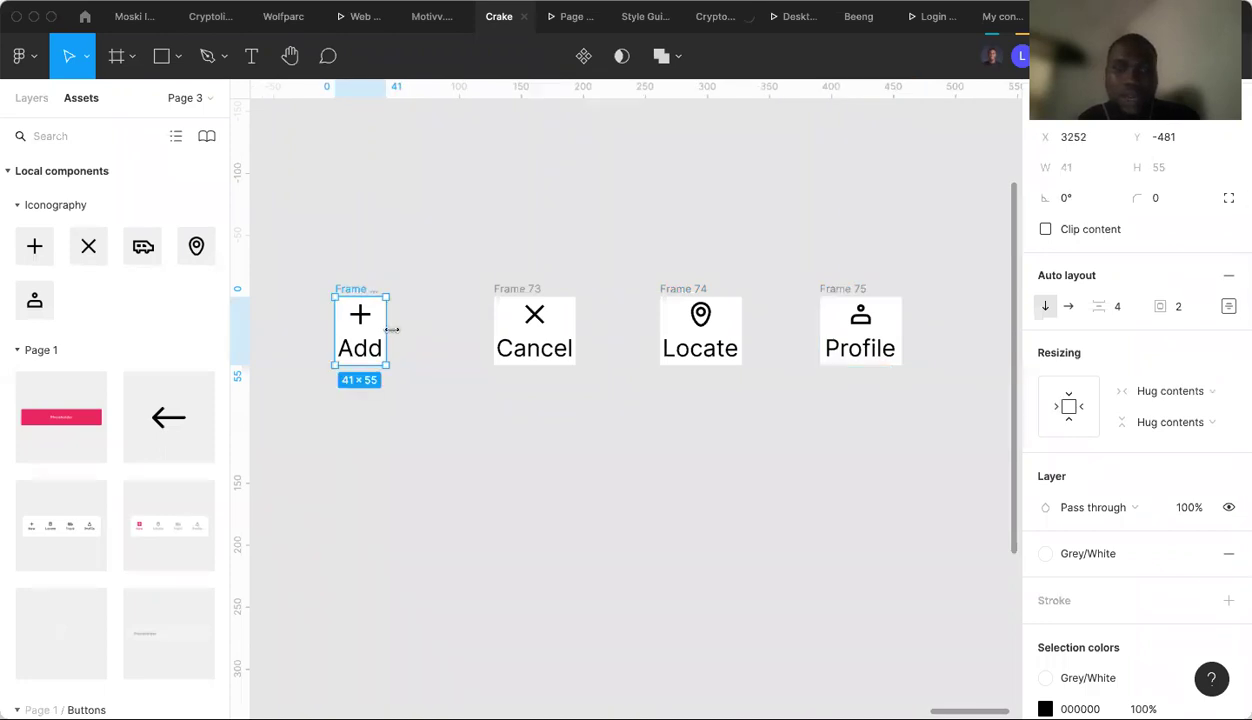
pyautogui.click(1072, 168)
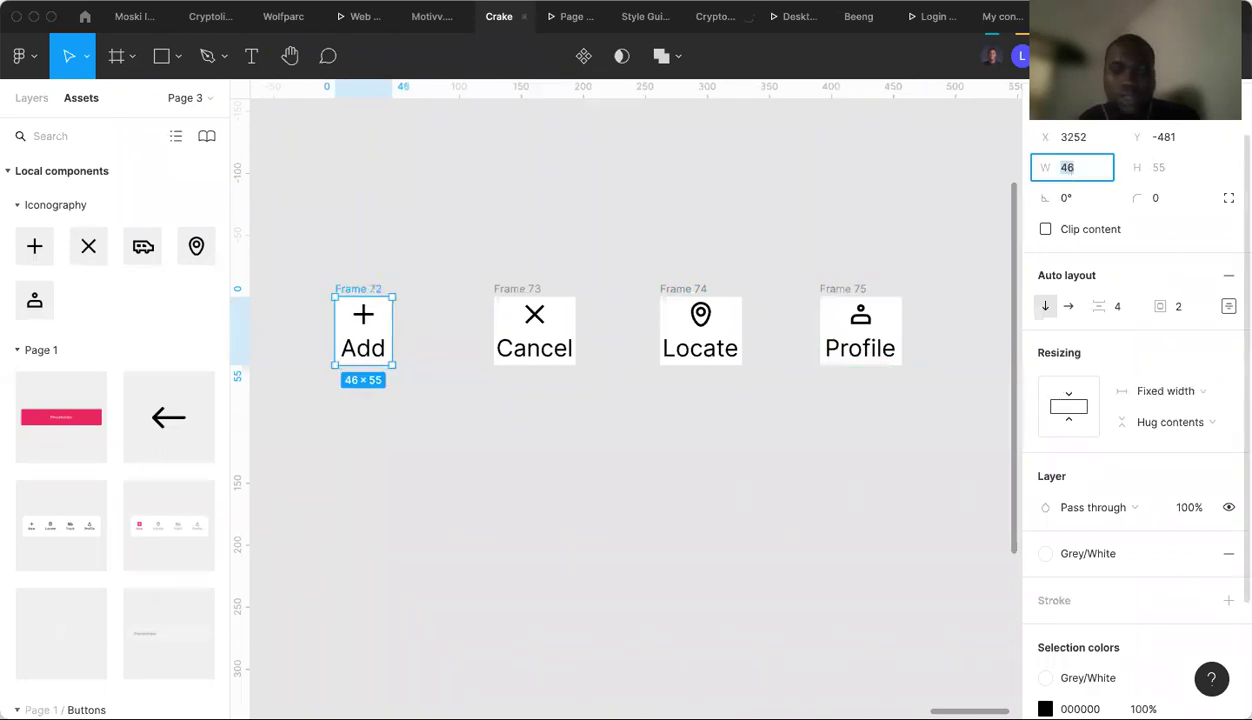
pyautogui.write('66')
pyautogui.press('Return')
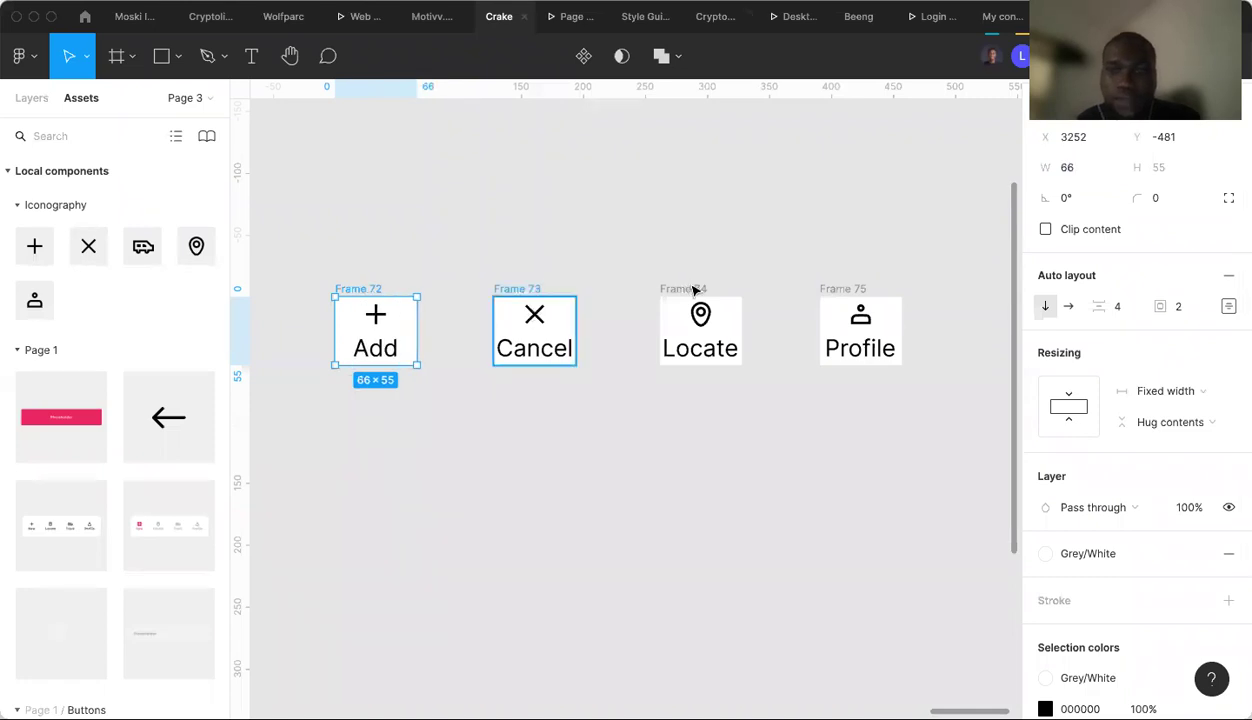
# Remove the white fill from the Add, Cancel, Locate and Profile frames and combine them in one horizontal auto layout frame.
pyautogui.keyDown('shift'); pyautogui.click(693, 290); pyautogui.keyUp('shift')
pyautogui.keyDown('shift'); pyautogui.click(843, 290); pyautogui.keyUp('shift')
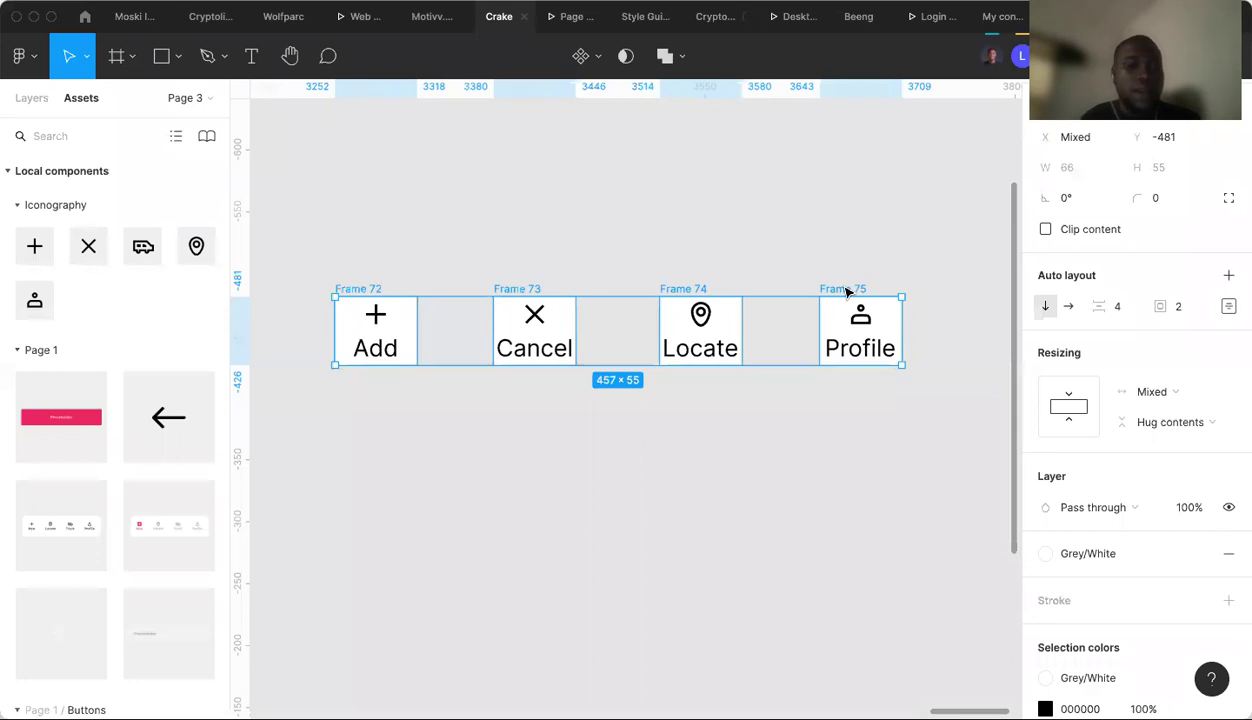
pyautogui.click(1229, 553)
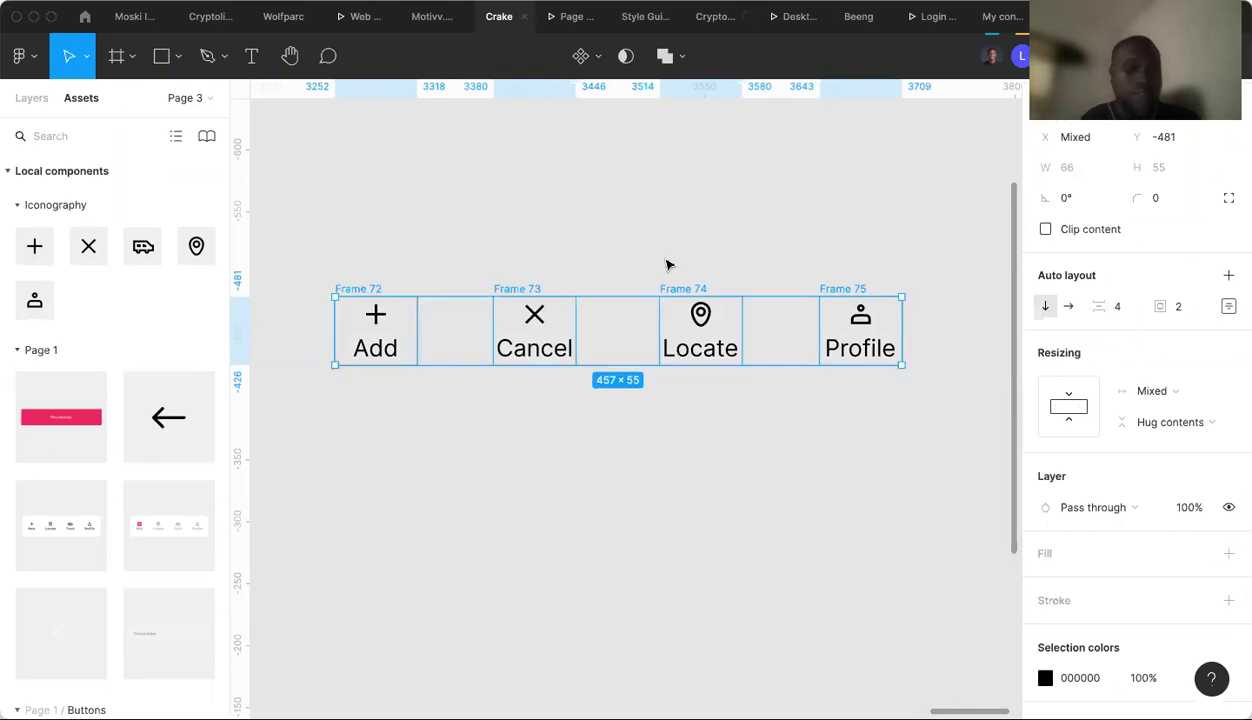
pyautogui.hotkey('shift', 'a')
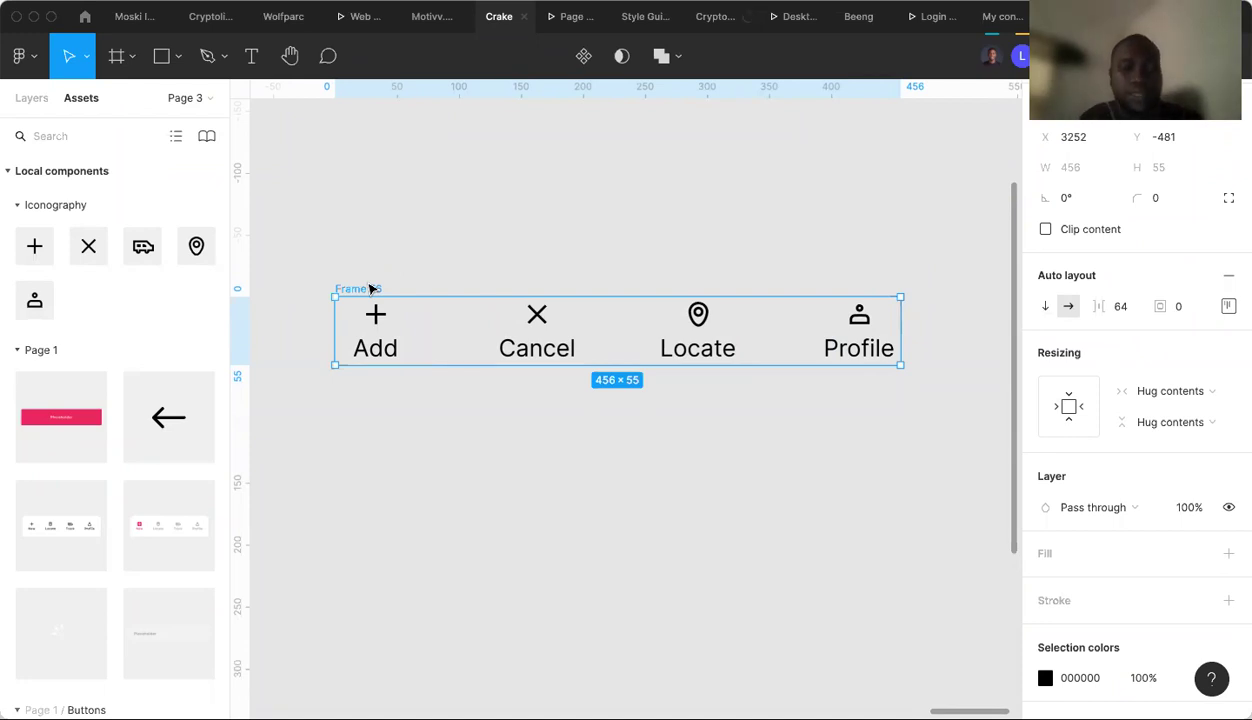
# Add a fill to the combined navigation frame and apply the Secondary/Links color style to it.
pyautogui.click(27, 100)
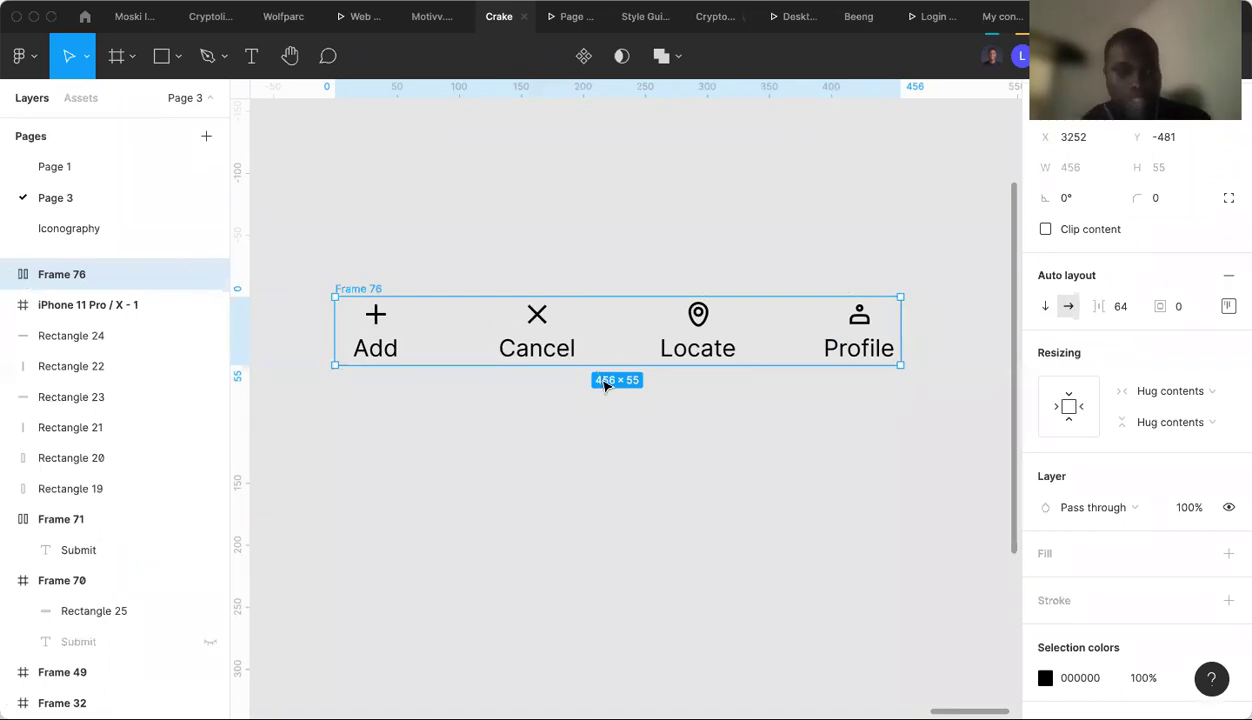
pyautogui.click(1228, 554)
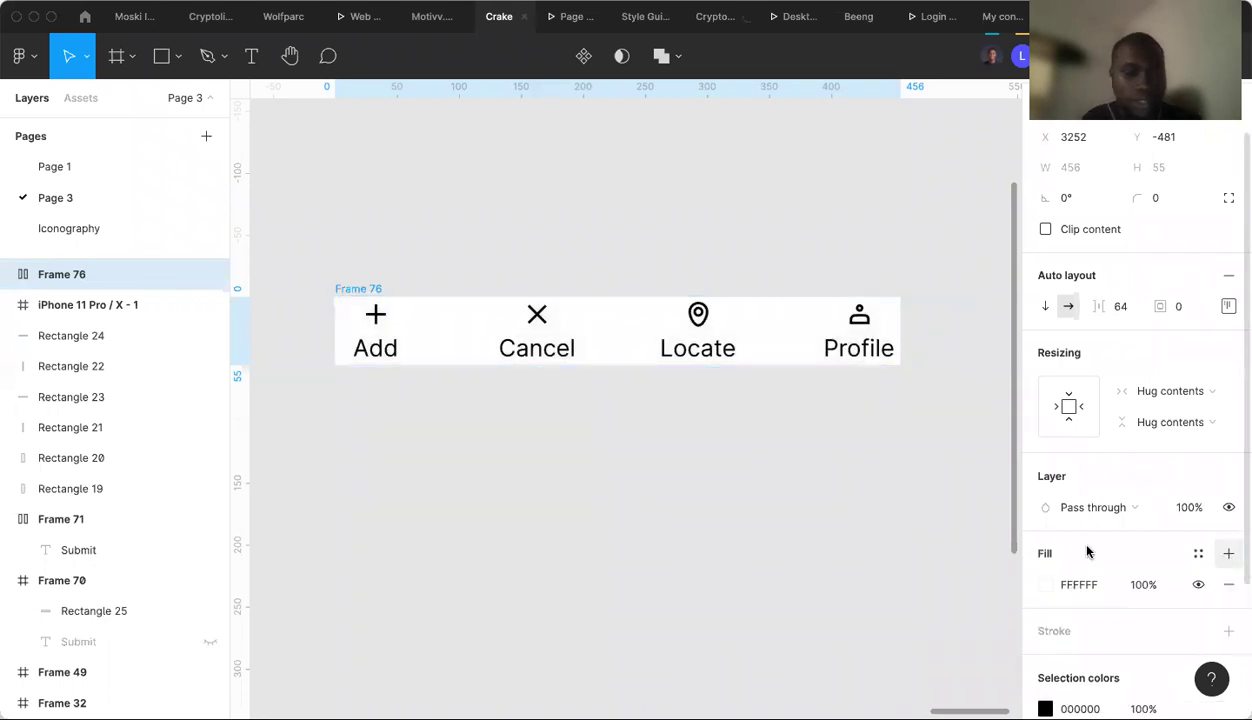
pyautogui.scroll(-3, 1110, 548)
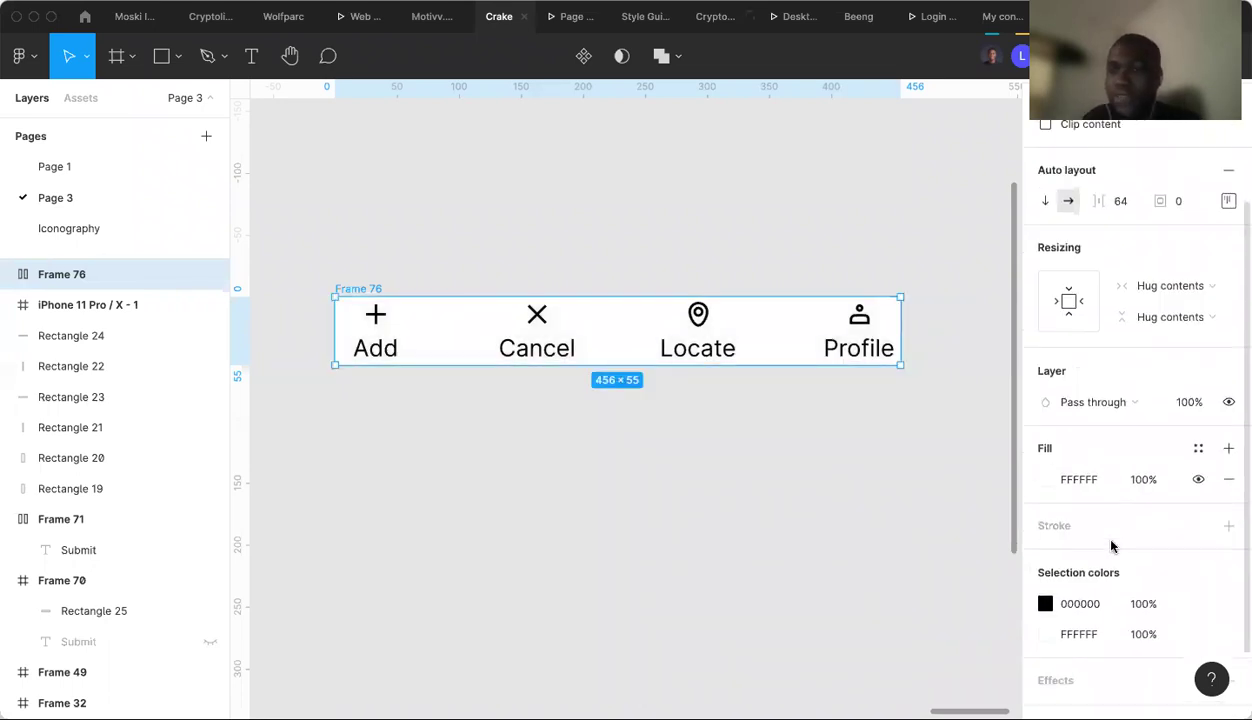
pyautogui.click(1198, 448)
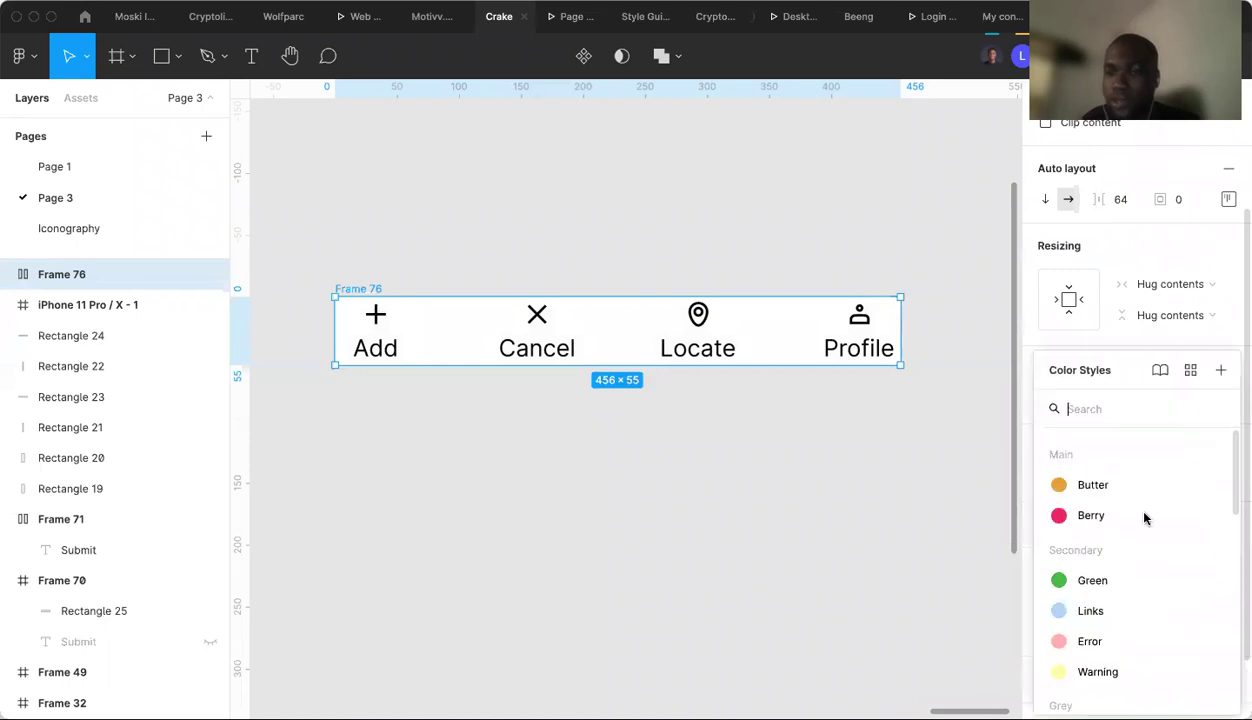
pyautogui.click(1104, 618)
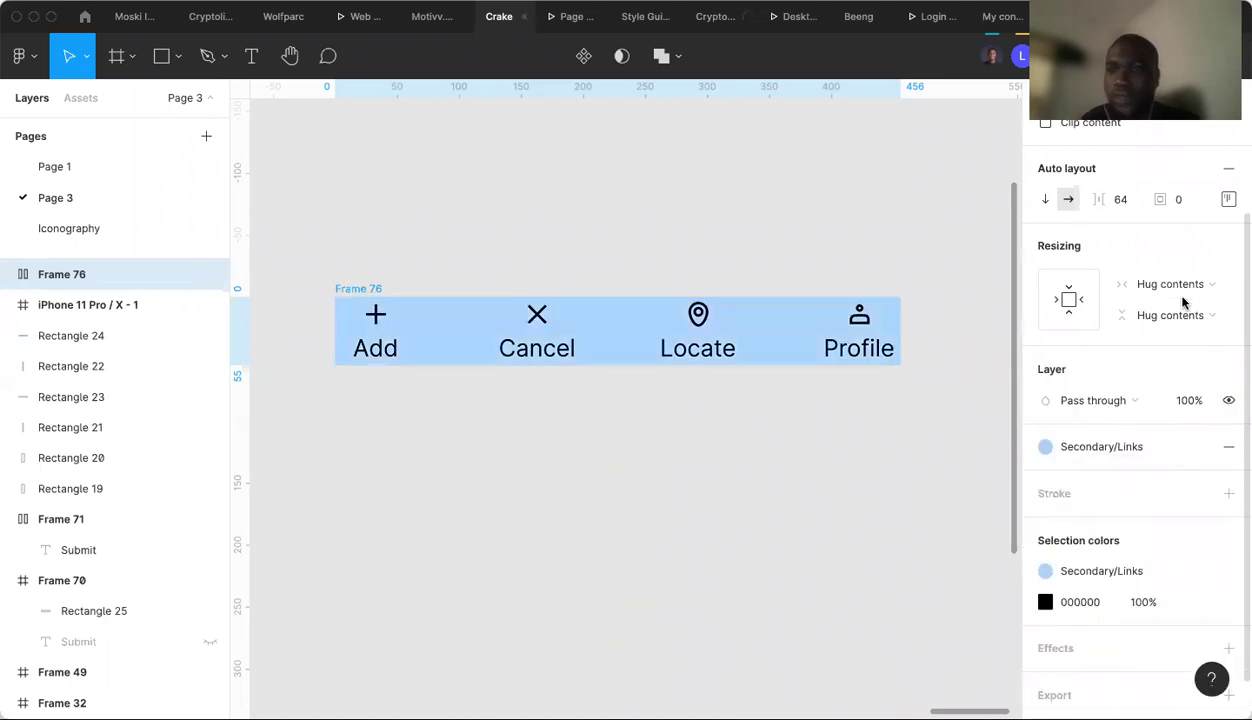
# Round only the two upper corners of the navigation frame with a radius of 20 each.
pyautogui.scroll(5, 1205, 330)
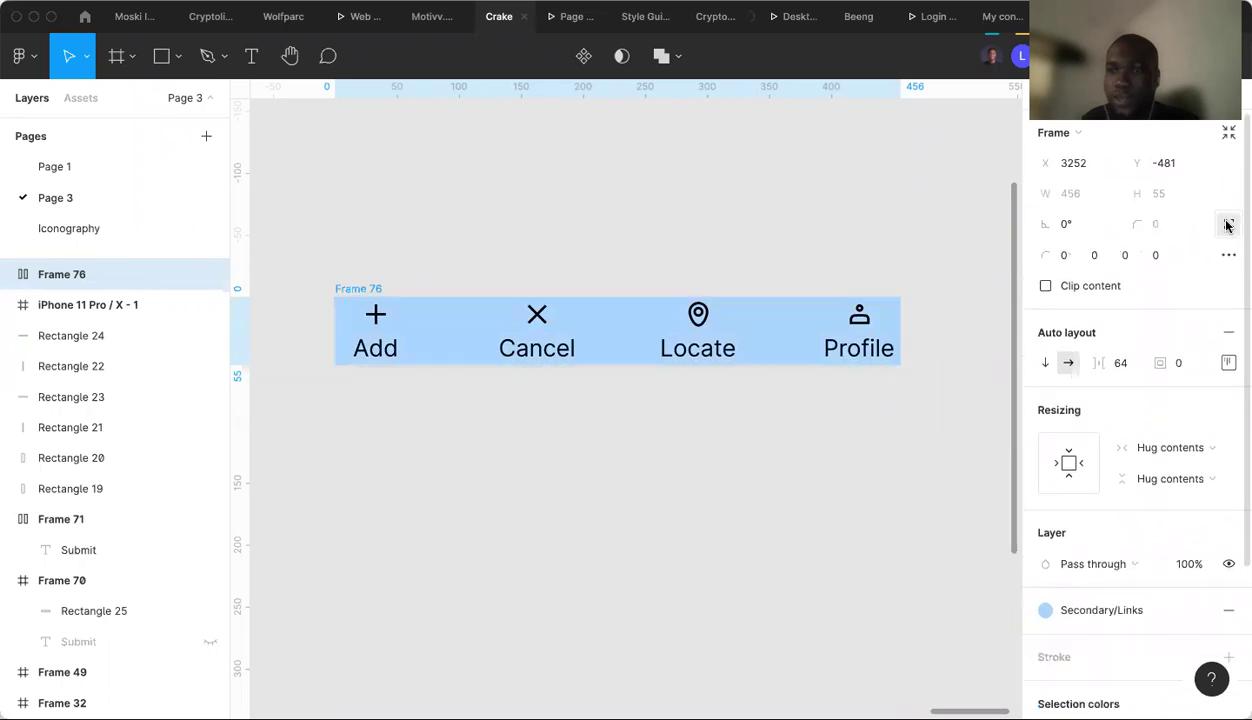
pyautogui.click(1066, 257)
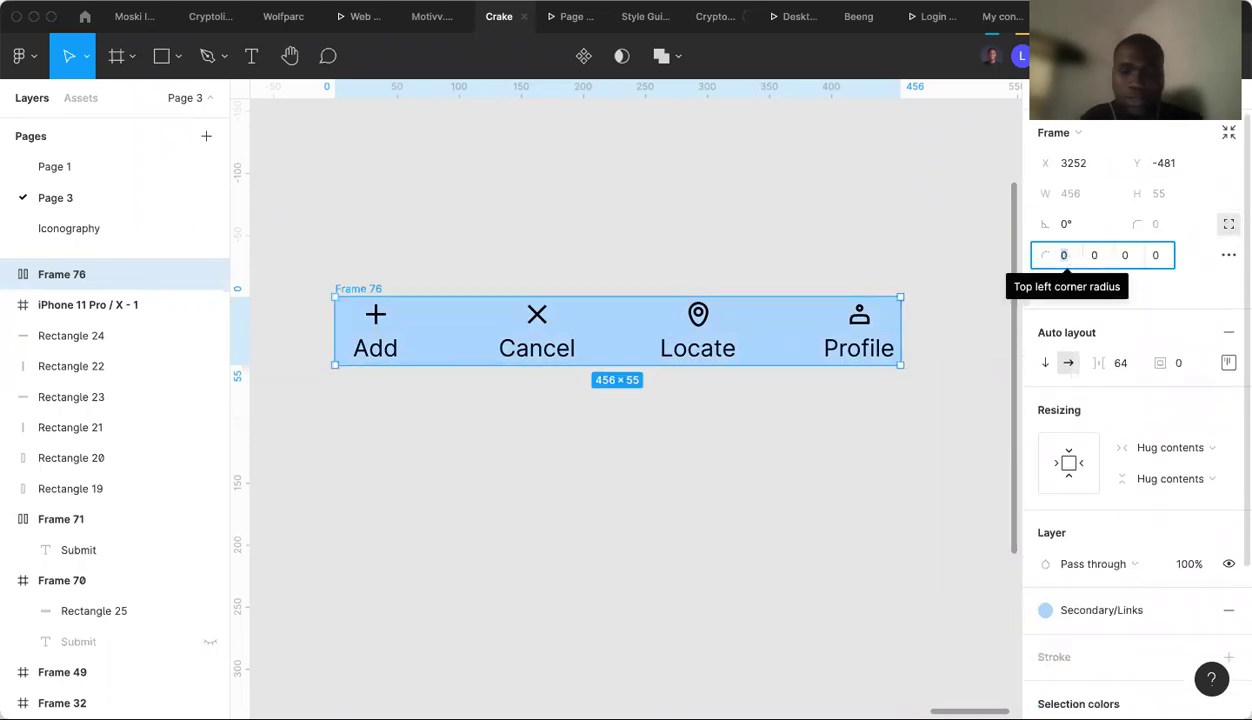
pyautogui.write('2')
pyautogui.click(1100, 257)
pyautogui.write('20')
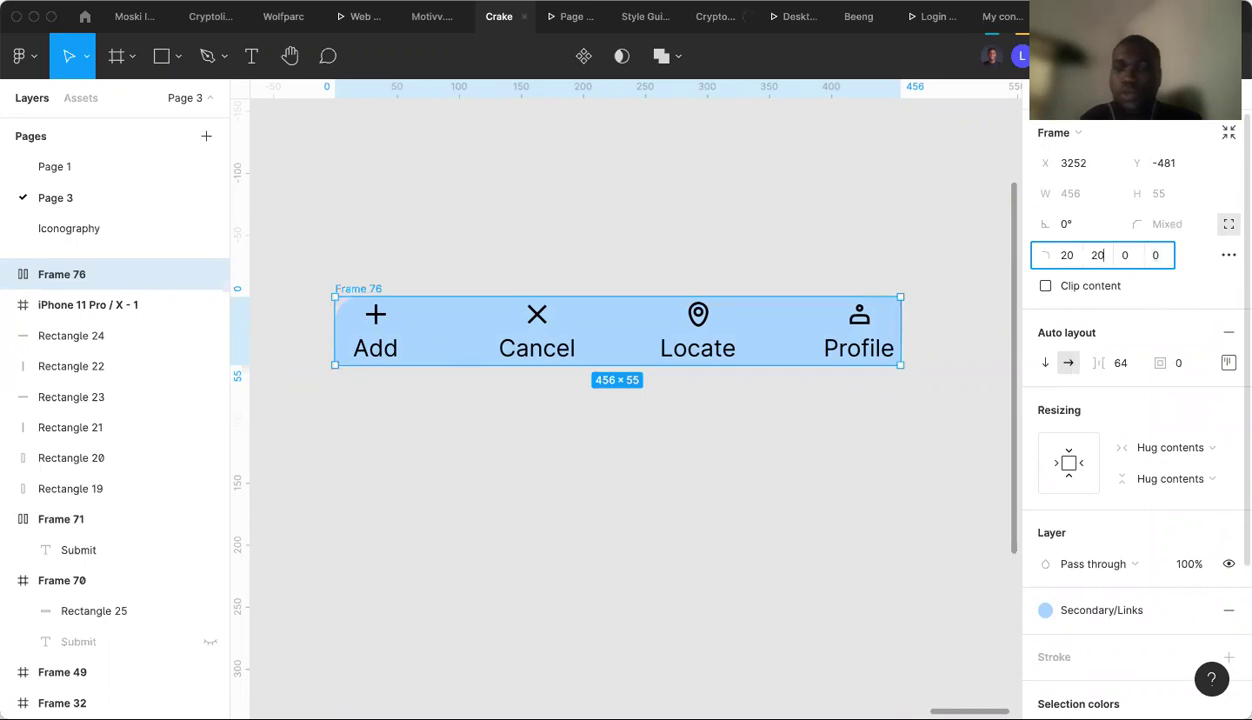
pyautogui.press('Return')
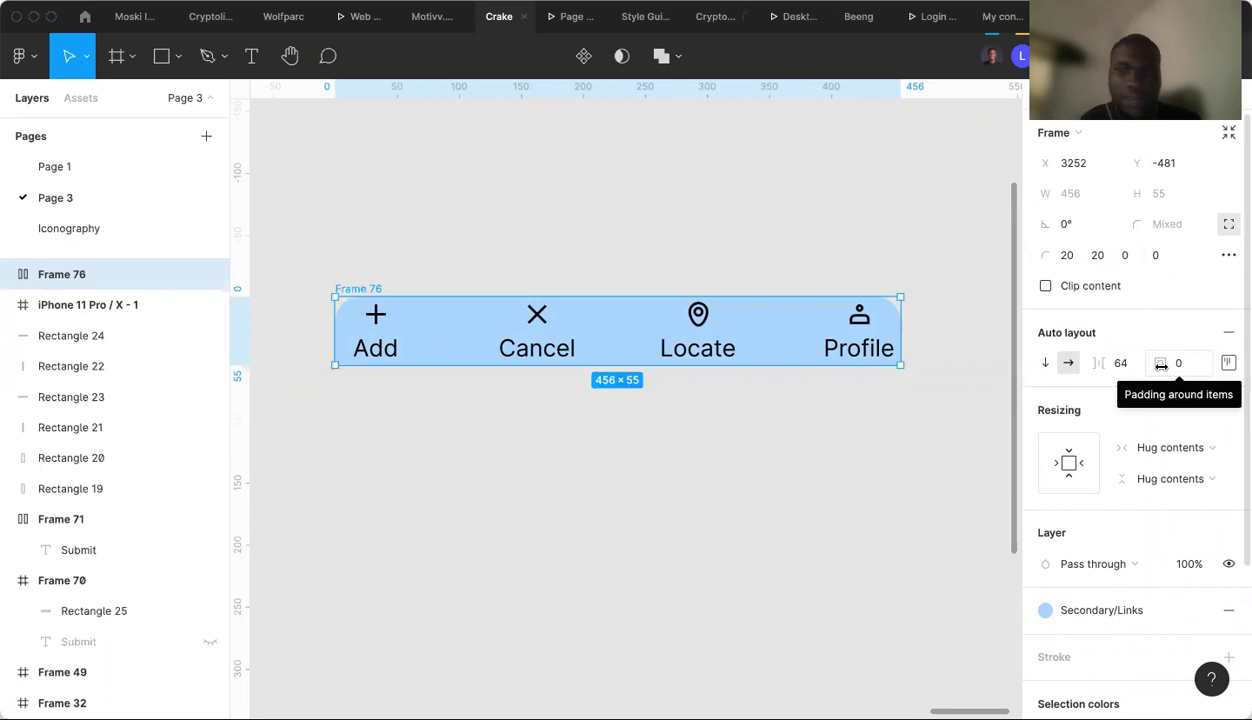
# Set the padding around the navigation frame's items to 10.
pyautogui.click(1180, 366)
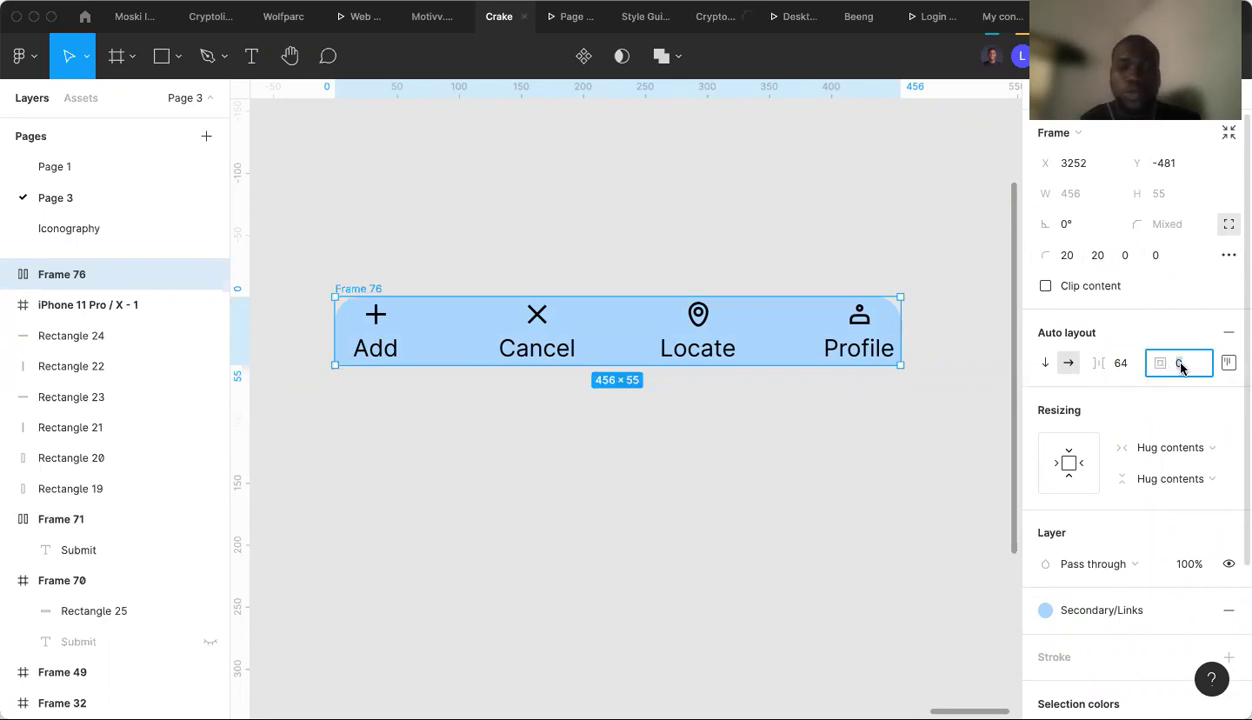
pyautogui.press('Return')
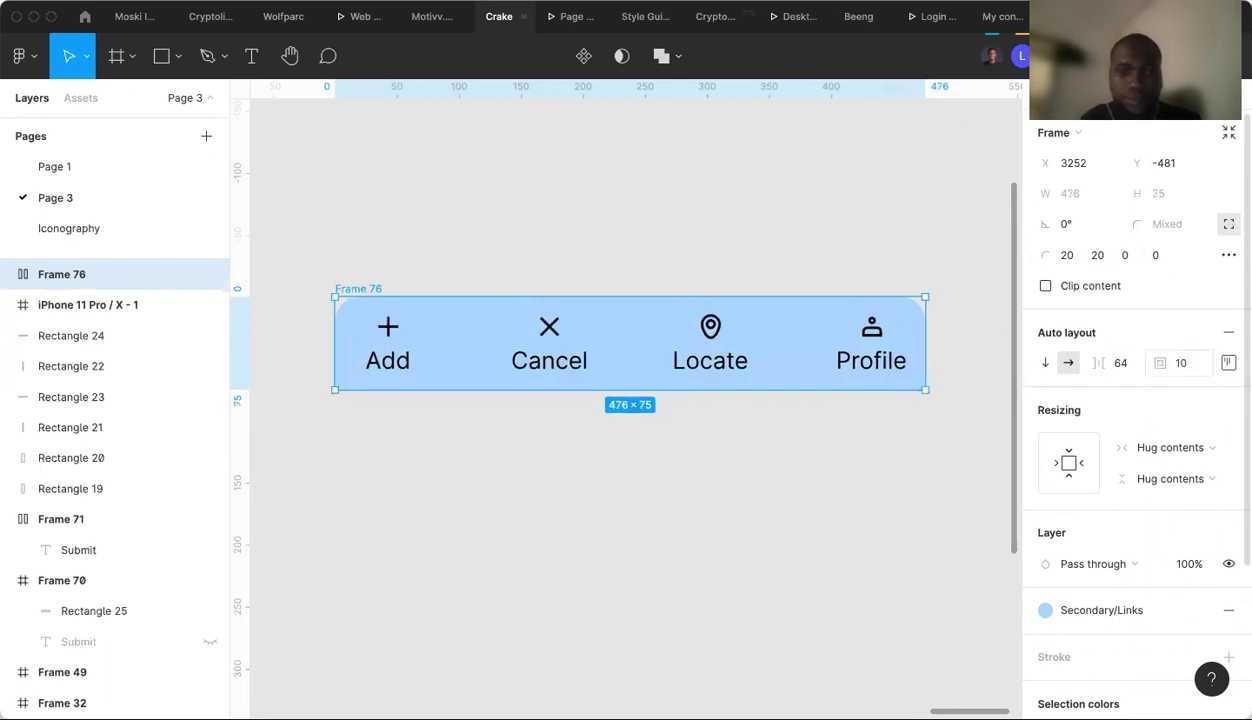
pyautogui.click(778, 239)
pyautogui.keyDown('ctrl'); pyautogui.scroll(-5, 778, 239); pyautogui.keyUp('ctrl')
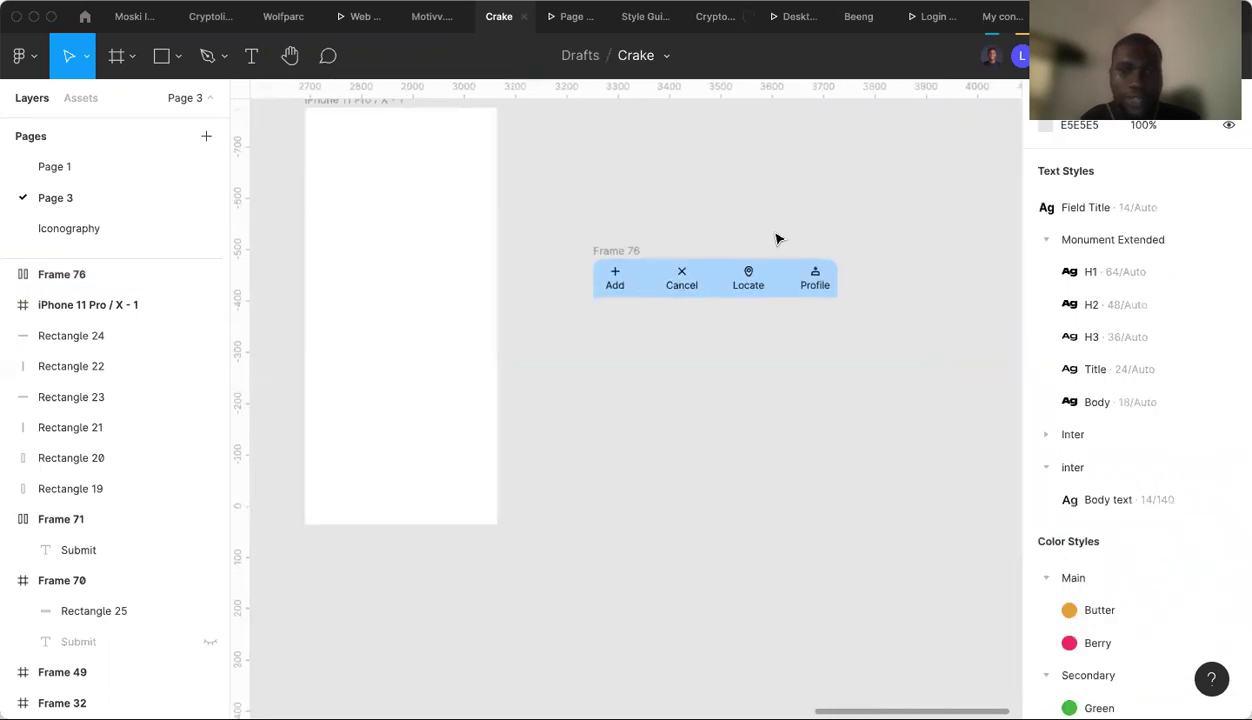
pyautogui.click(645, 252)
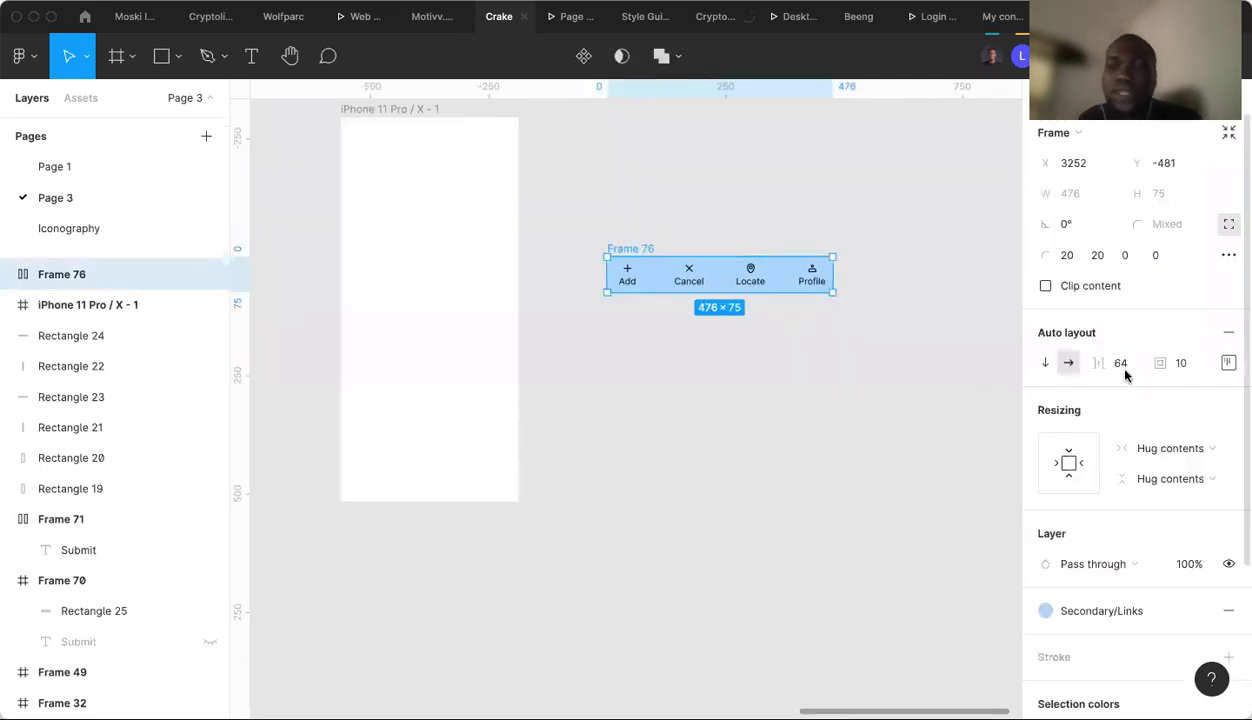
pyautogui.doubleClick(648, 248)
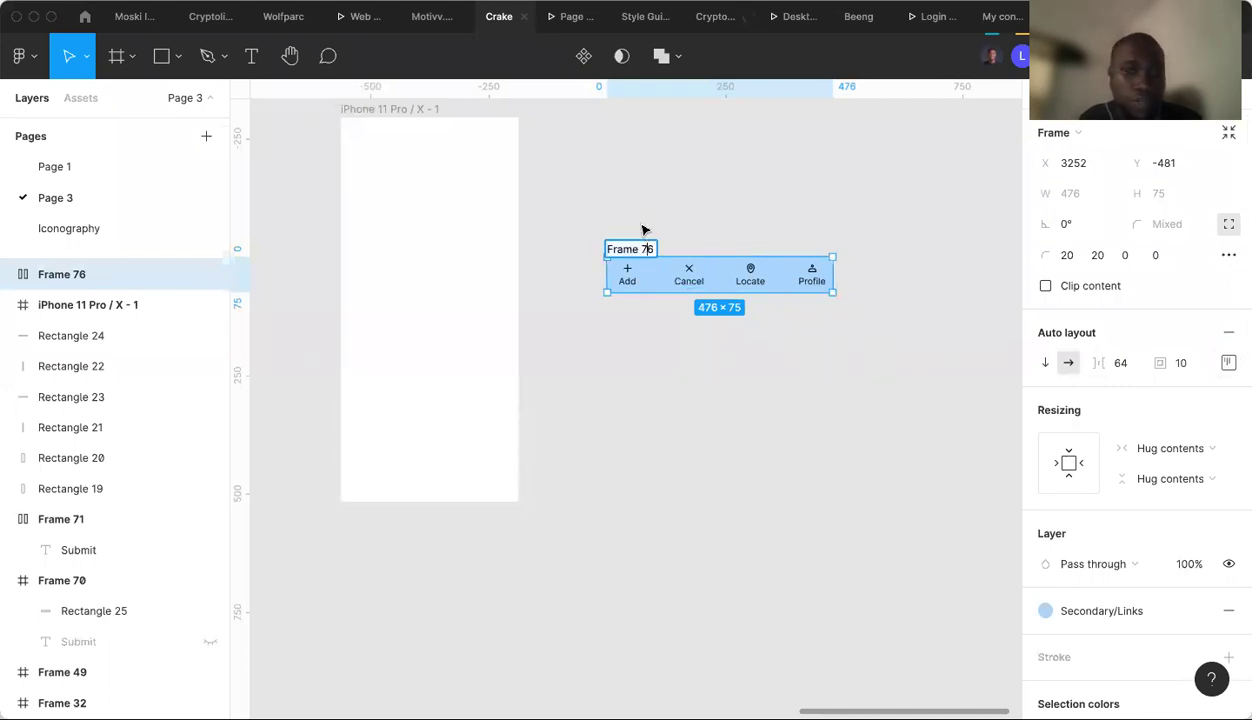
pyautogui.click(643, 232)
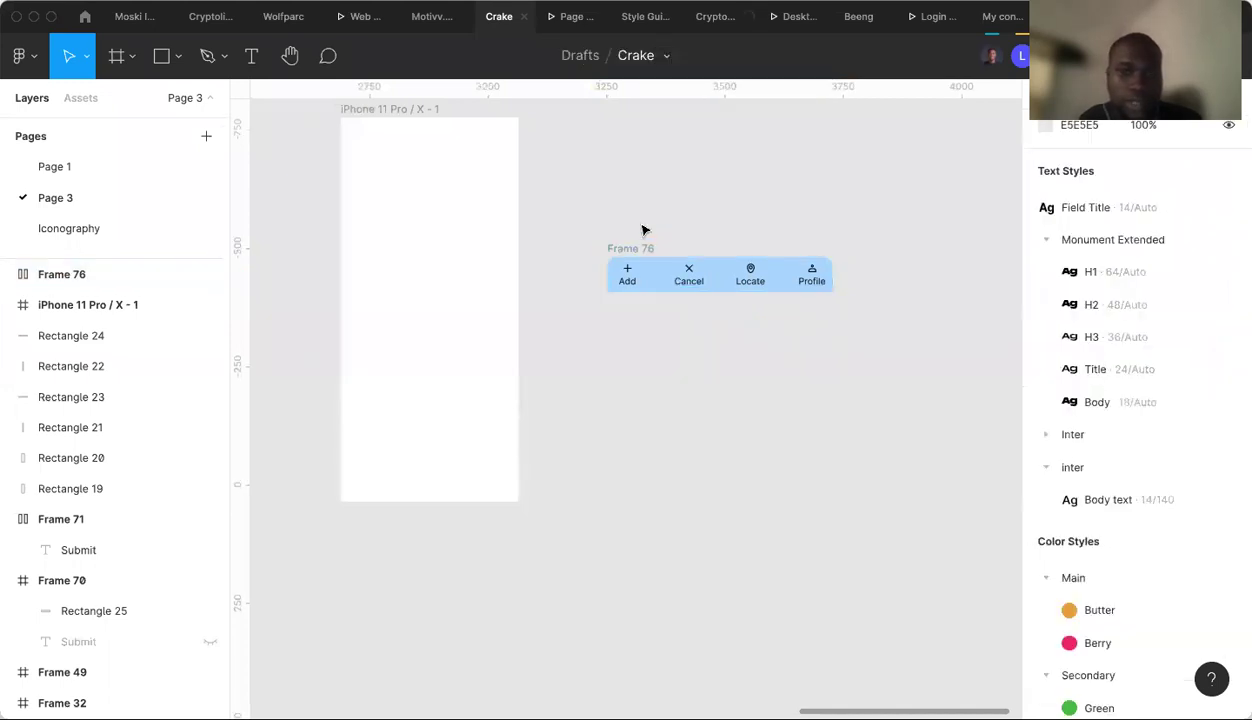
# Duplicate the Profile item three times inside the navigation frame while its width hugs the contents.
pyautogui.click(812, 283)
pyautogui.hotkey('ctrl', 'd')
pyautogui.moveTo(930, 343); pyautogui.dragTo(830, 266)
pyautogui.click(900, 294)
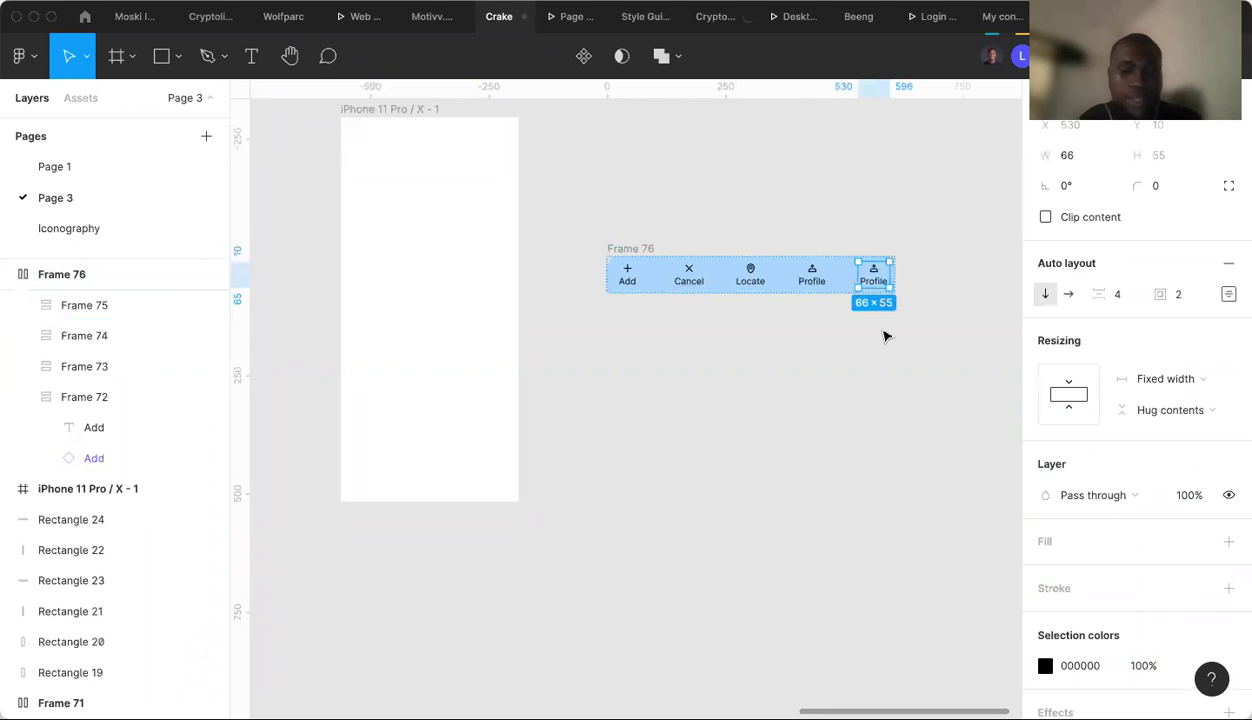
pyautogui.press('super+d')
pyautogui.press('super+d')
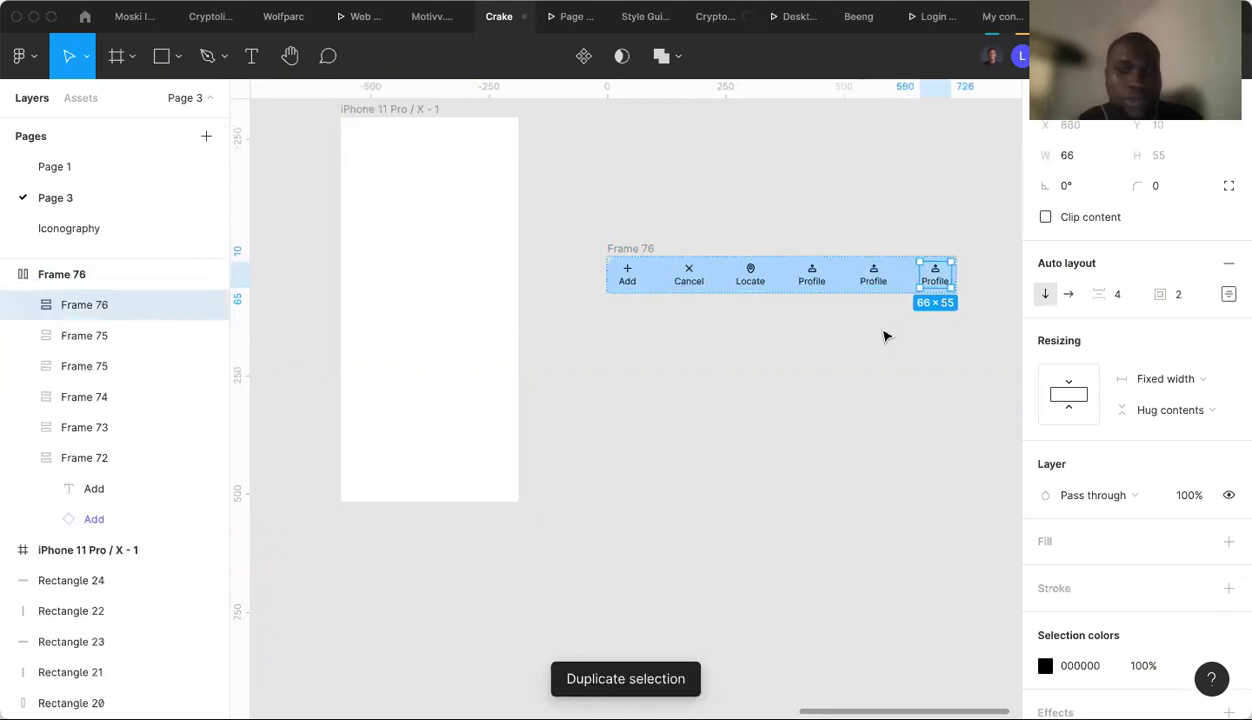
pyautogui.hscroll(3, 884, 337)
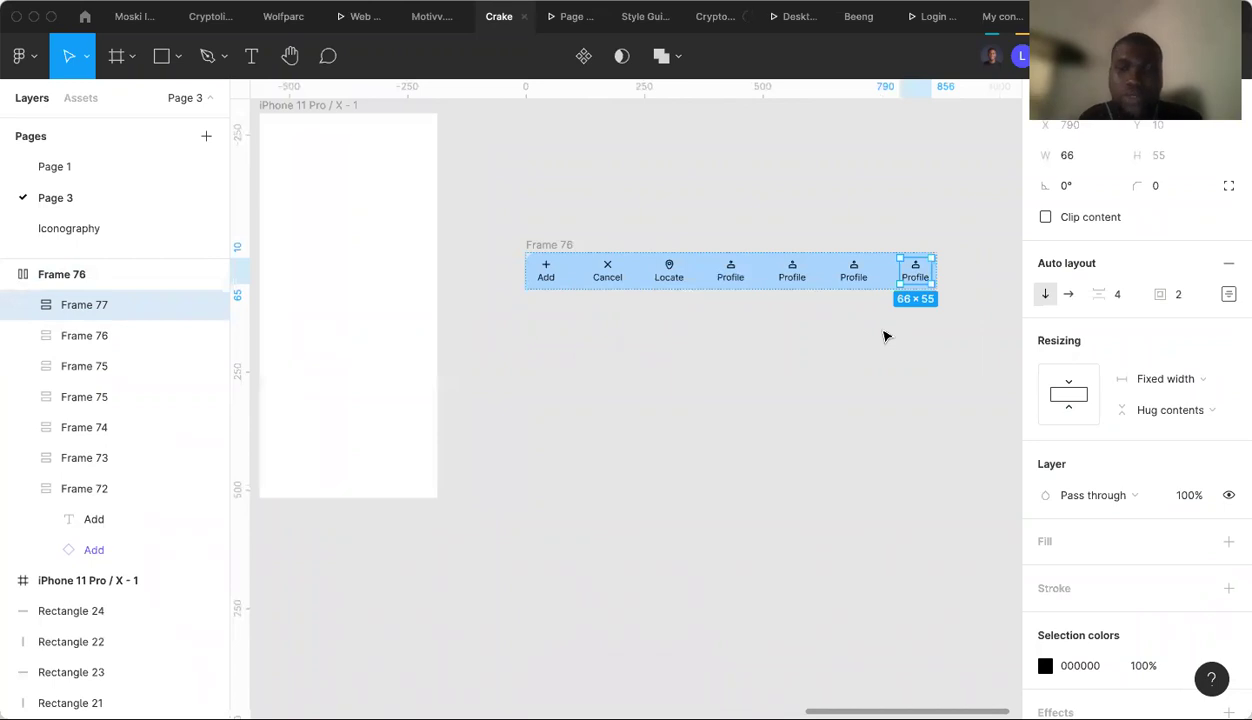
# Delete the three duplicated Profile items from the navigation frame, keeping the original four items.
pyautogui.press('Delete')
pyautogui.click(860, 280)
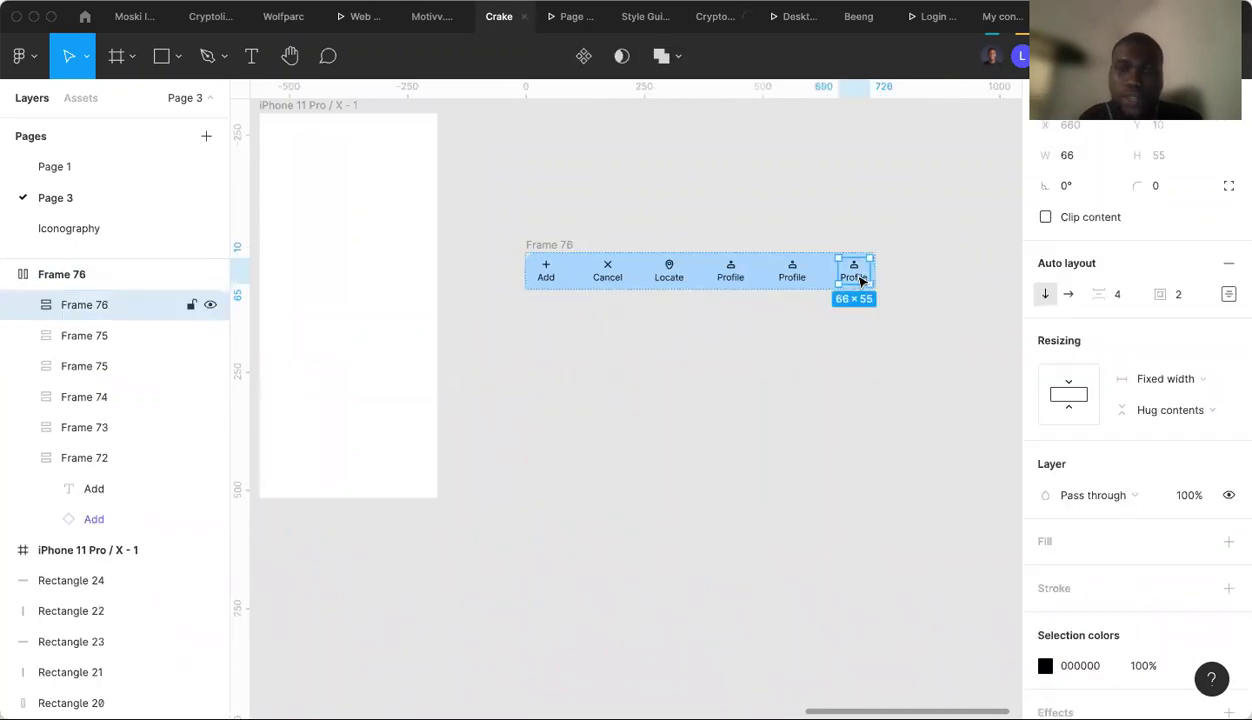
pyautogui.doubleClick(860, 280)
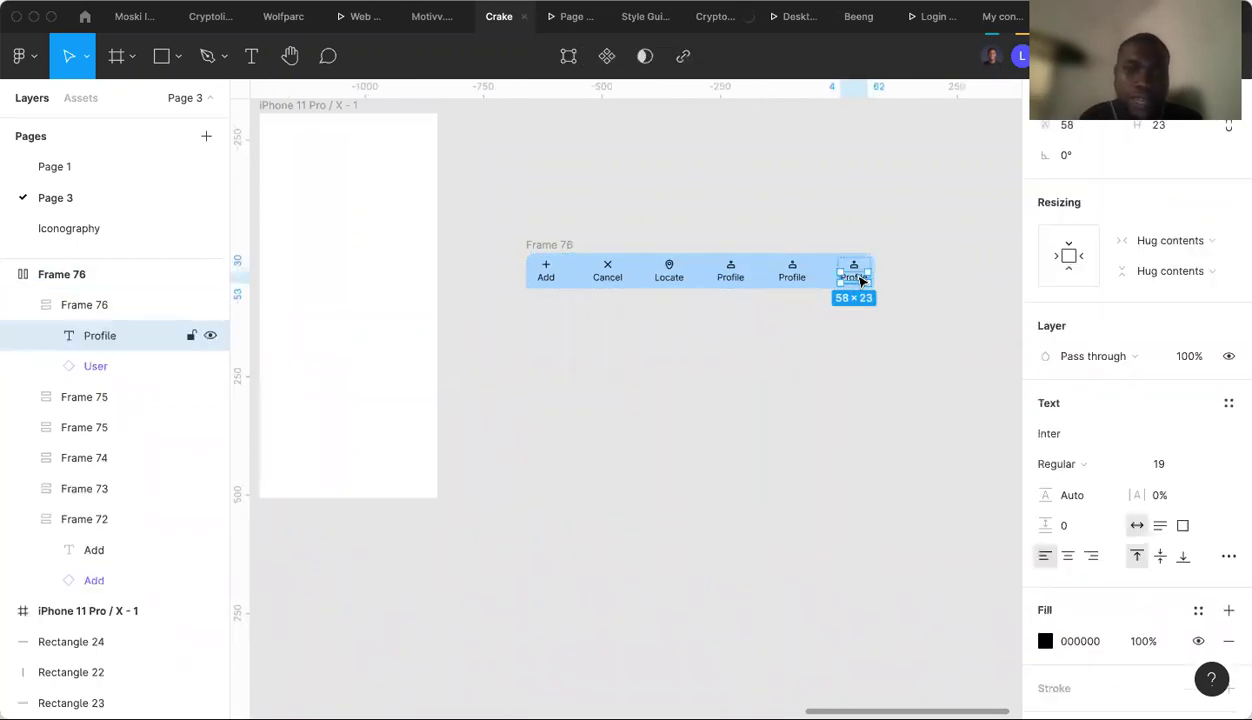
pyautogui.click(90, 314)
pyautogui.press('Delete')
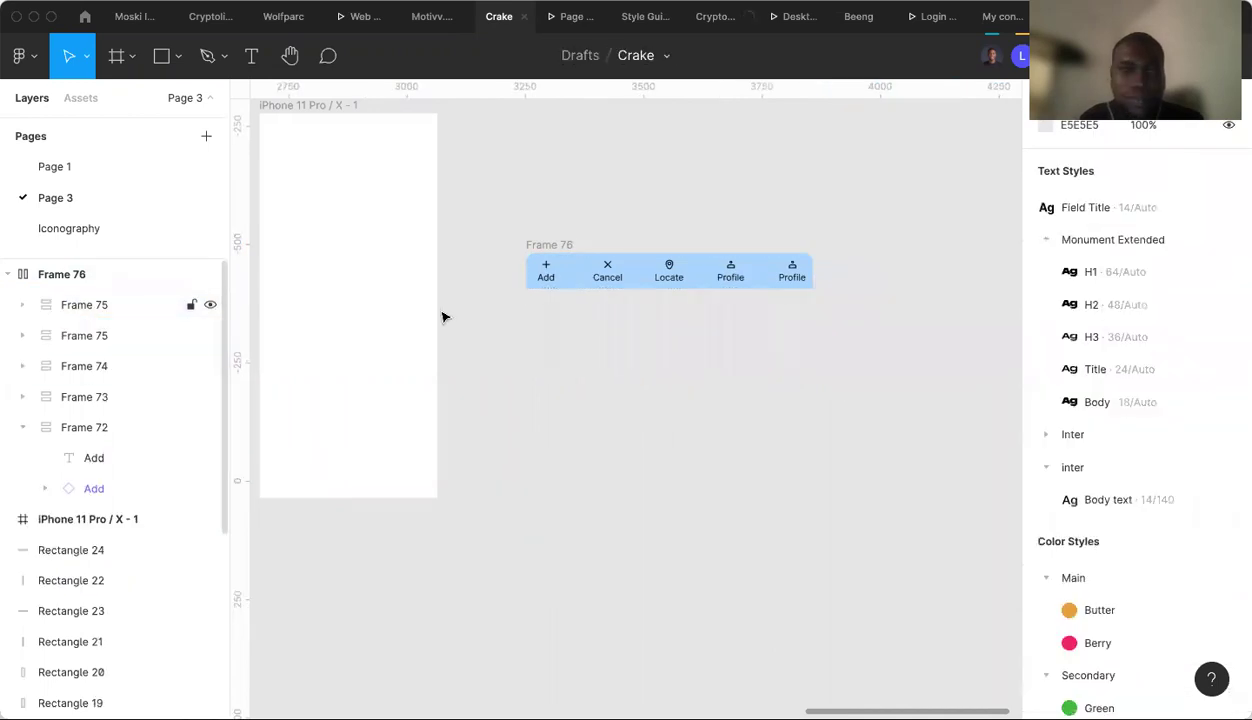
pyautogui.click(86, 310)
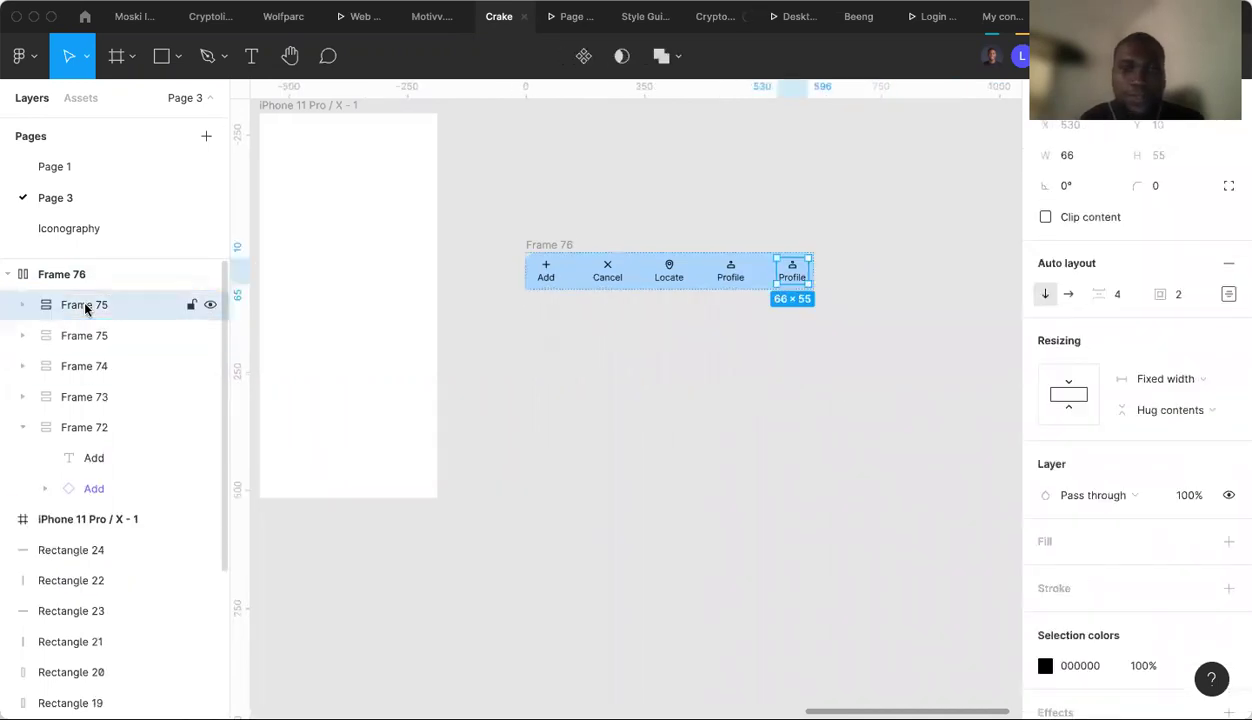
pyautogui.press('Delete')
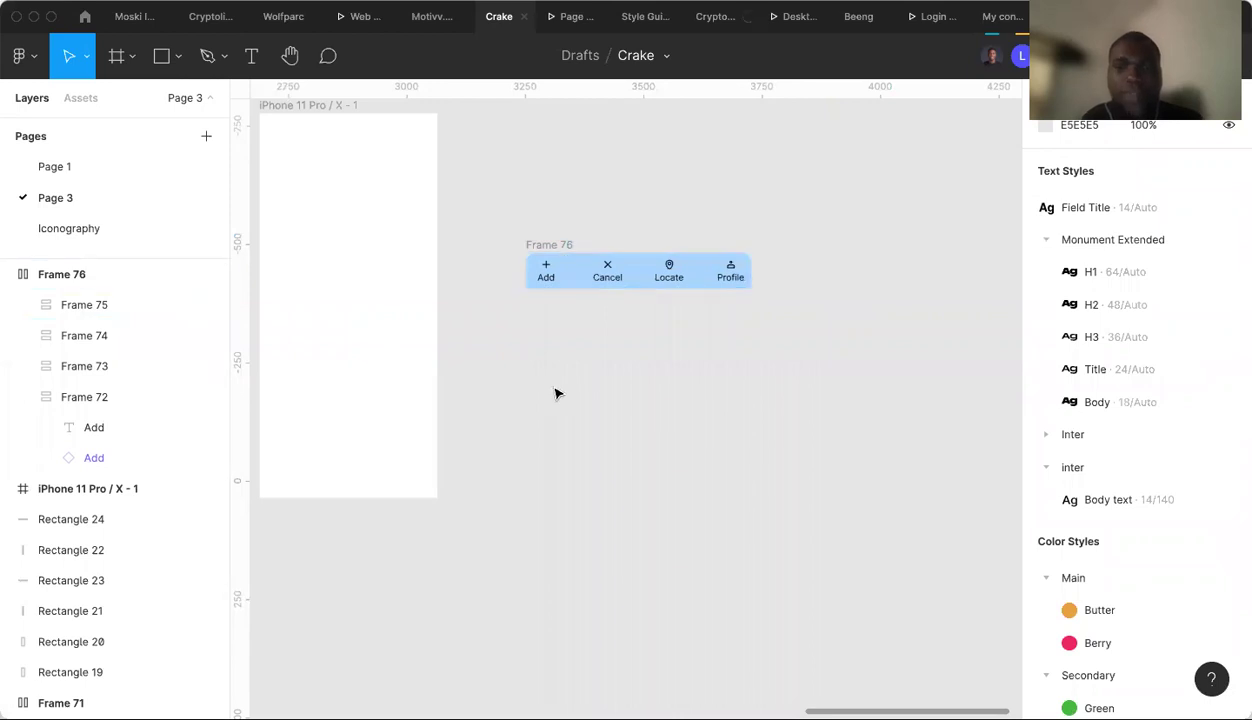
# Change the navigation frame's horizontal resizing to Fixed width.
pyautogui.click(557, 248)
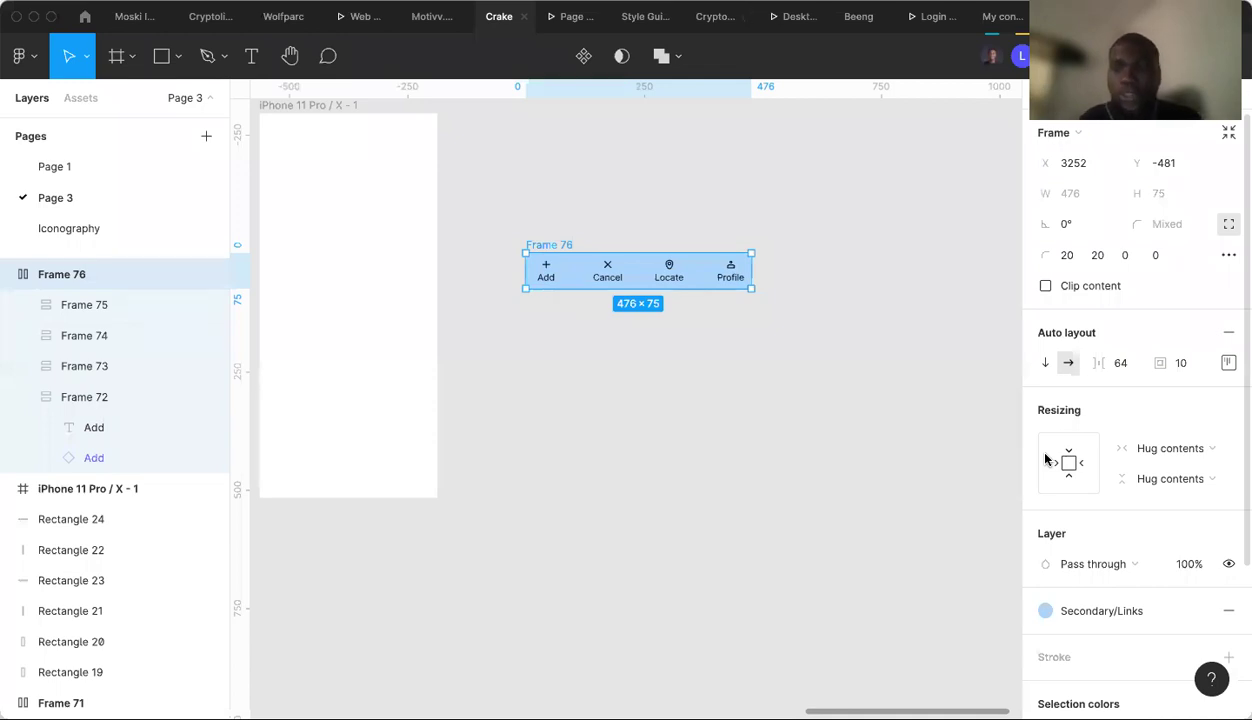
pyautogui.click(1165, 455)
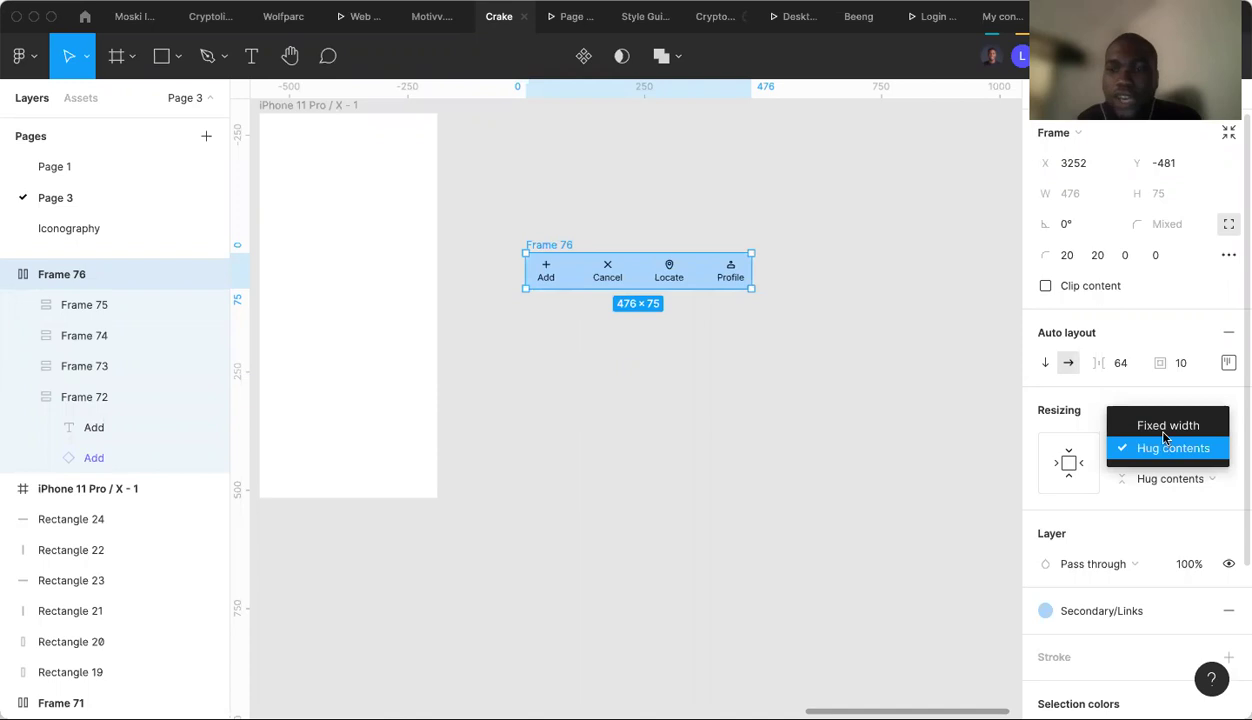
pyautogui.click(1164, 428)
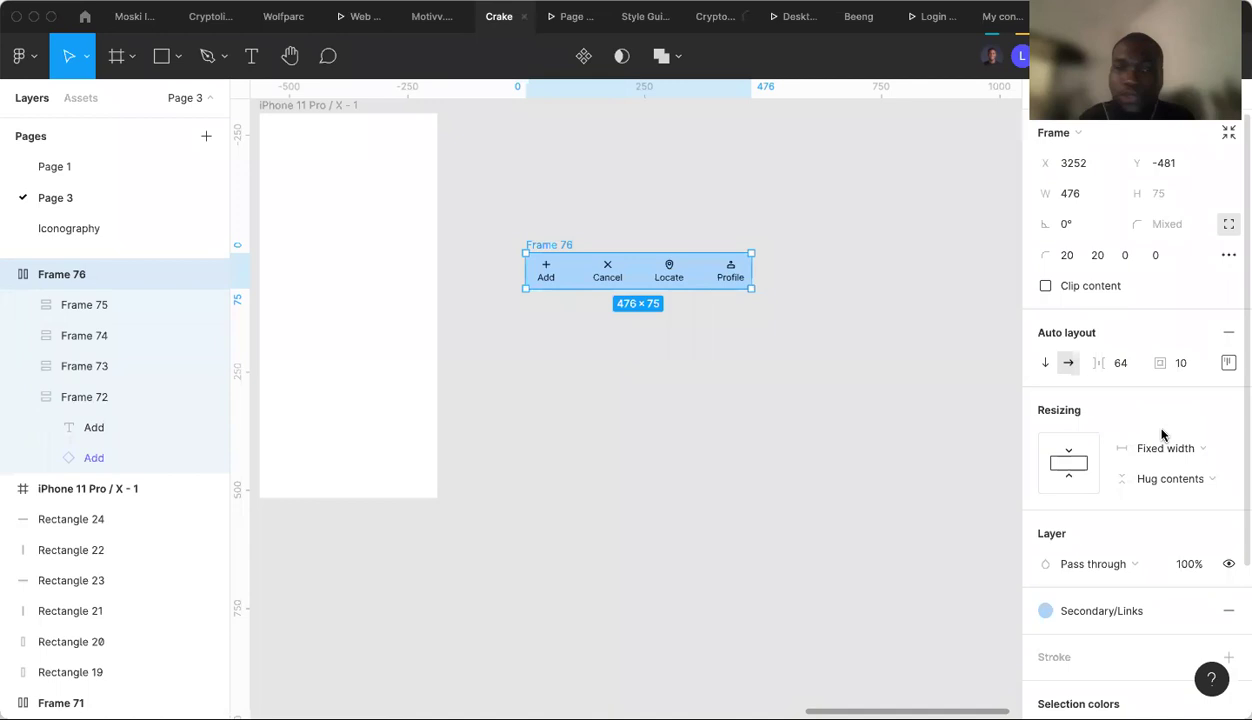
# Duplicate the Profile item twice within the fixed-width navigation frame.
pyautogui.click(733, 276)
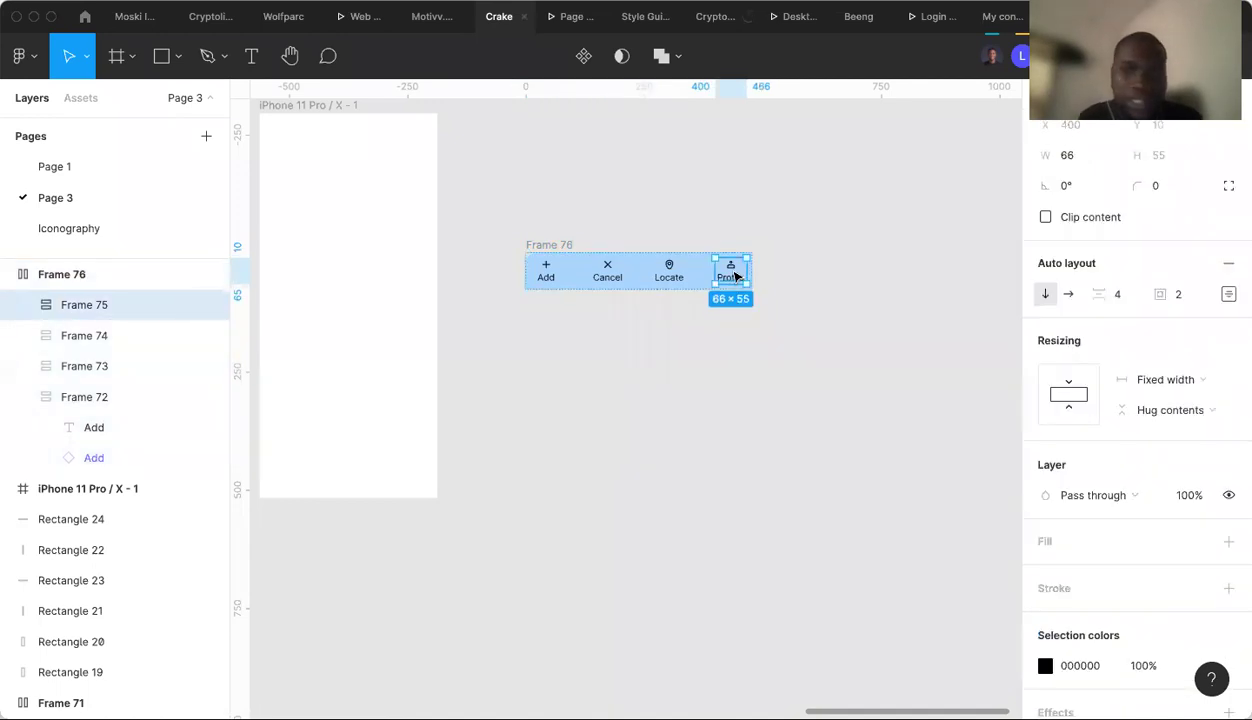
pyautogui.press('super+d')
pyautogui.press('super+d')
pyautogui.press('super+d')
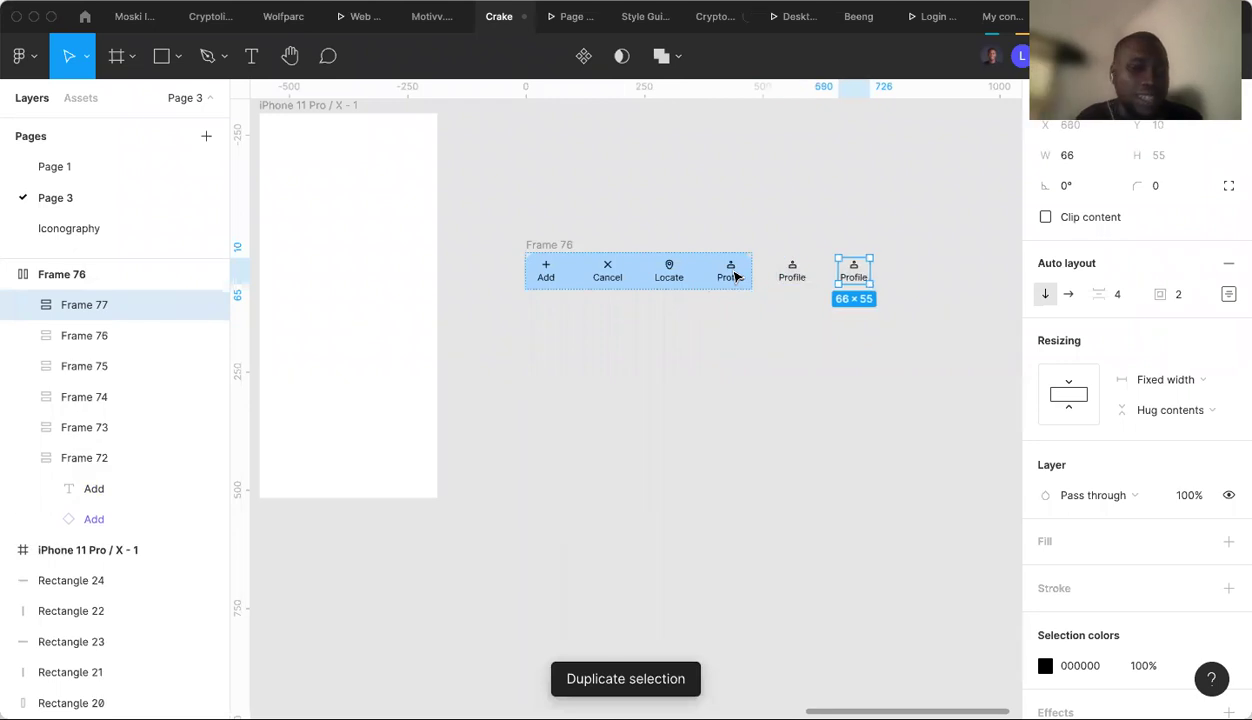
# Set the navigation frame's horizontal resizing to Hug contents.
pyautogui.click(550, 246)
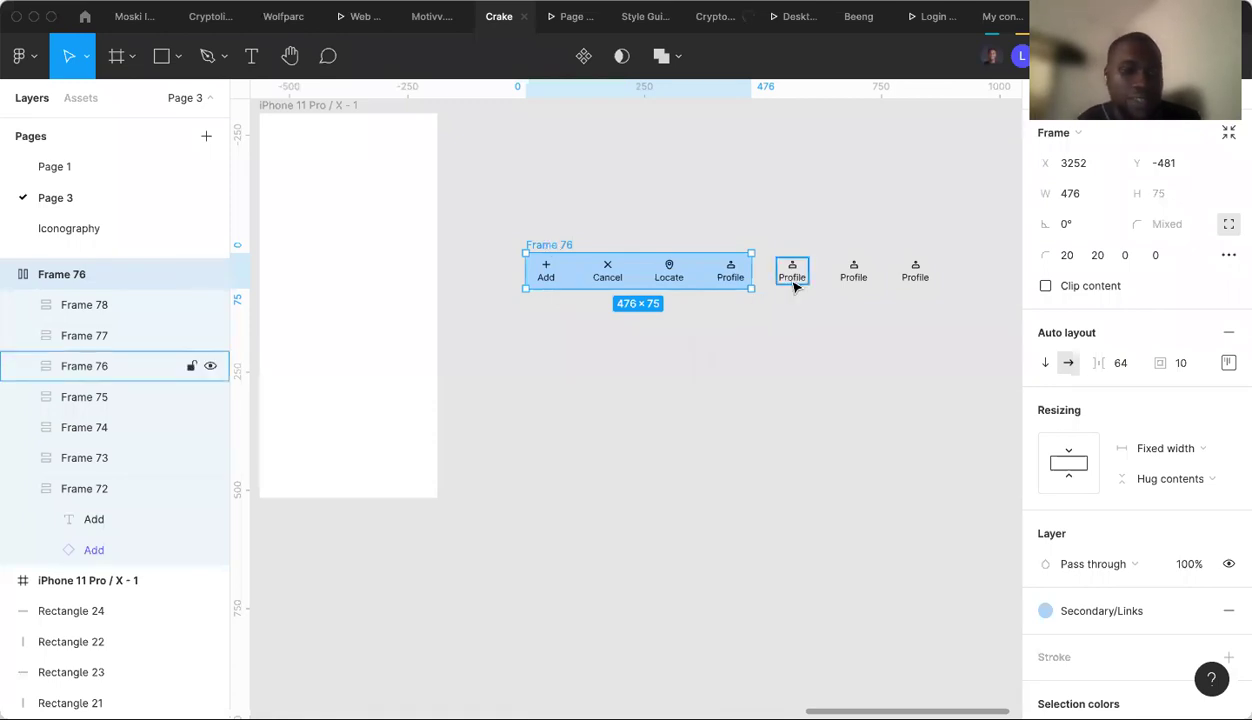
pyautogui.click(1183, 448)
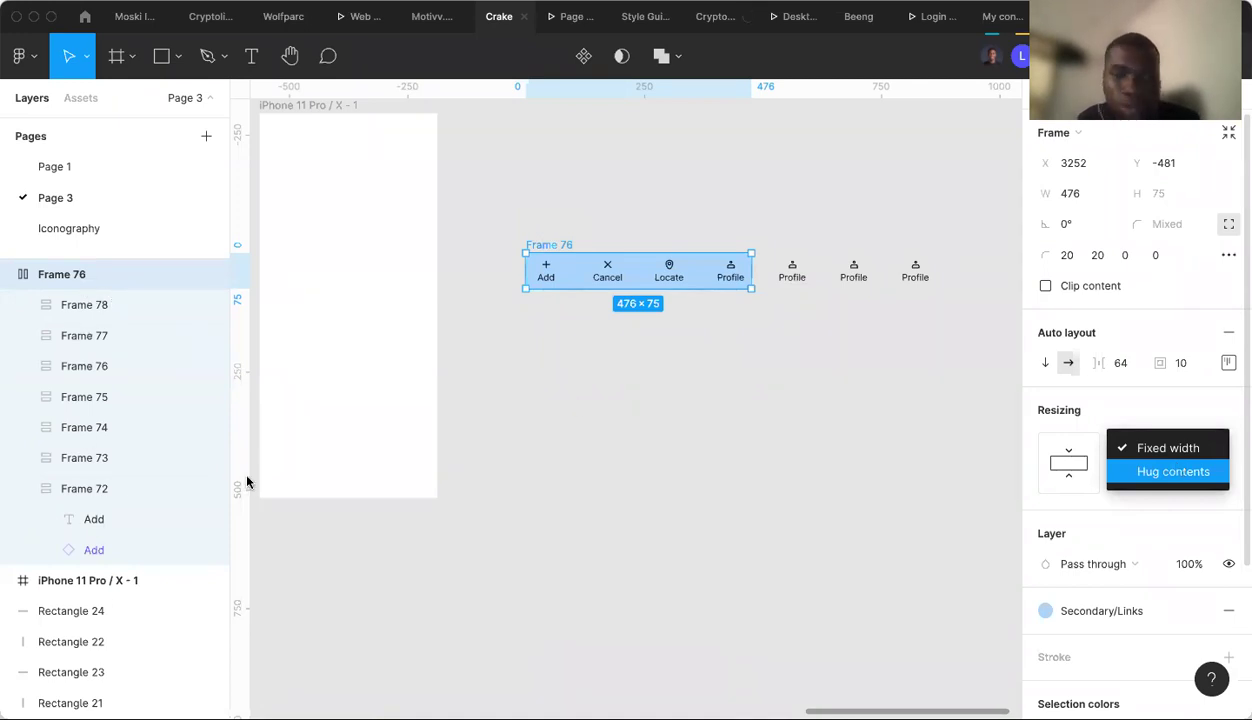
pyautogui.click(1161, 472)
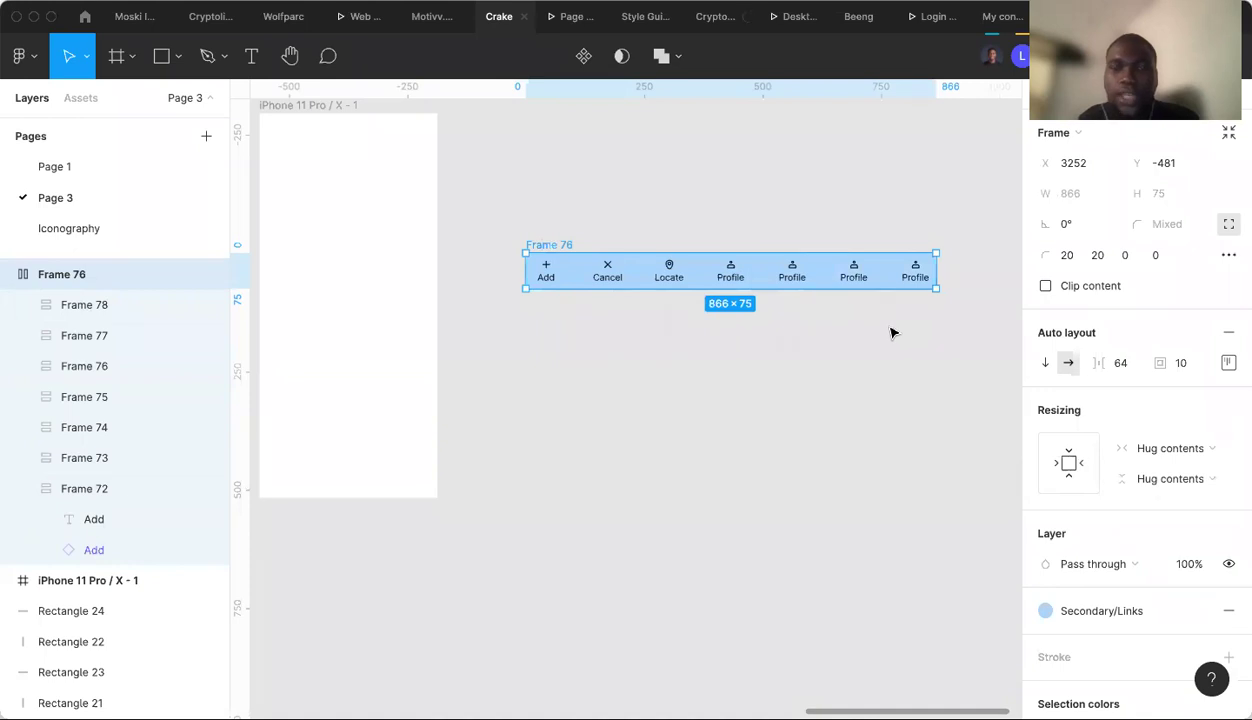
# Duplicate the first extra Profile item after the original Add, Cancel, Locate and Profile items.
pyautogui.doubleClick(546, 272)
pyautogui.keyDown('shift'); pyautogui.click(607, 272); pyautogui.keyUp('shift')
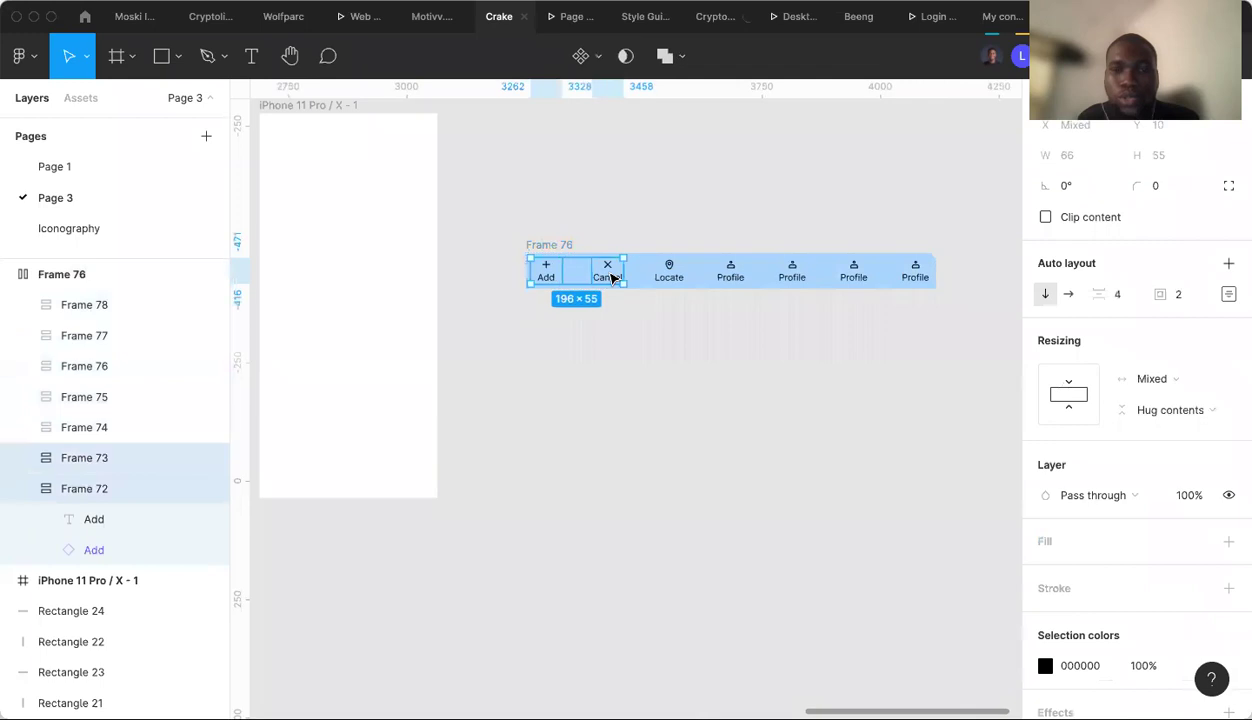
pyautogui.keyDown('shift'); pyautogui.click(670, 272); pyautogui.keyUp('shift')
pyautogui.keyDown('shift'); pyautogui.click(732, 271); pyautogui.keyUp('shift')
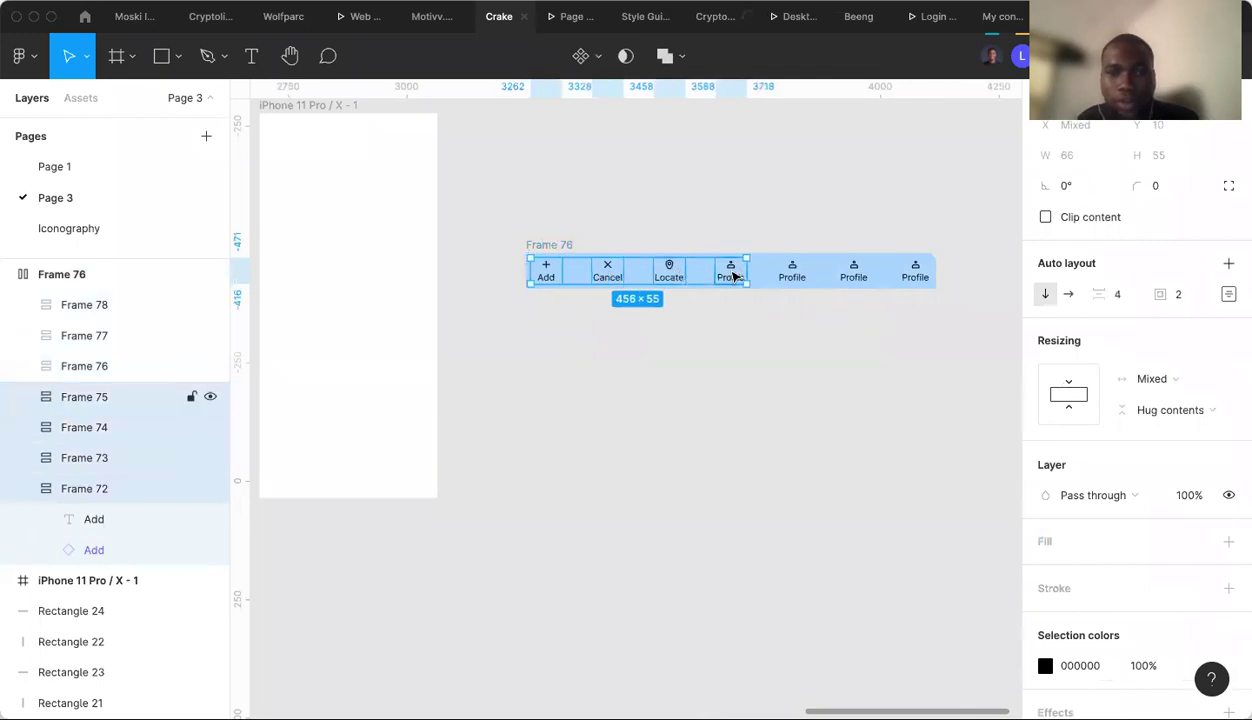
pyautogui.click(797, 279)
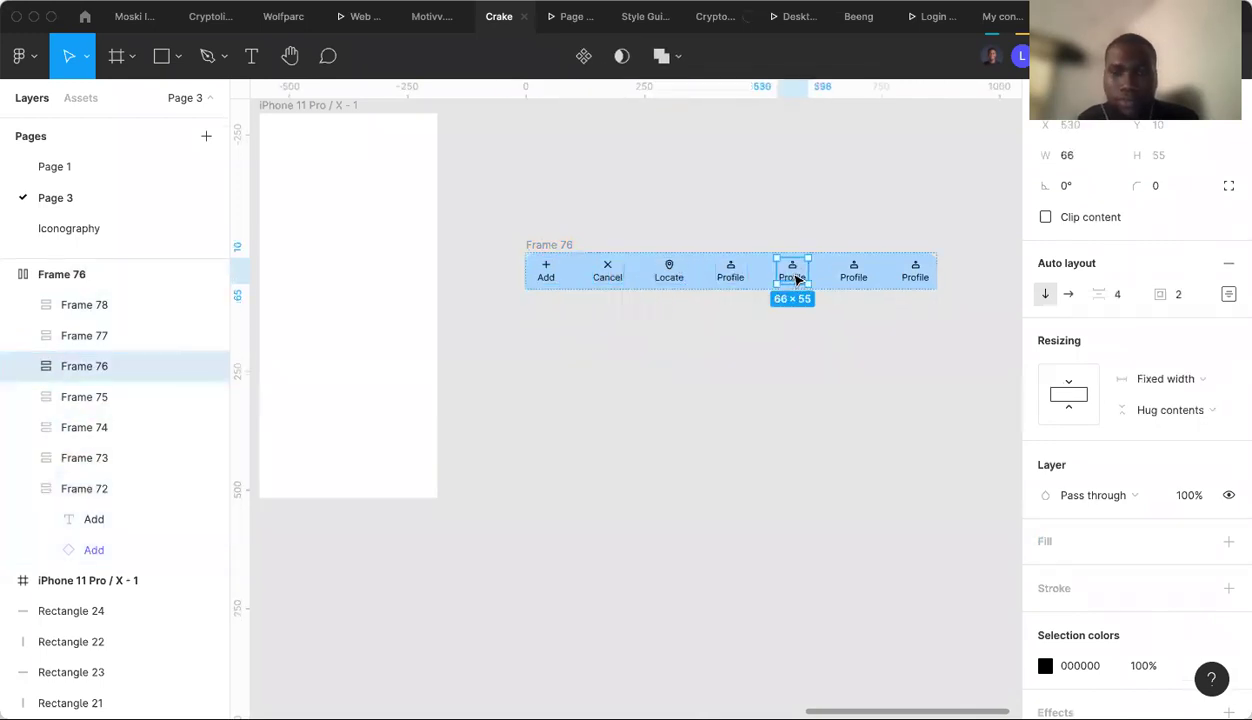
pyautogui.hotkey('ctrl', 'd')
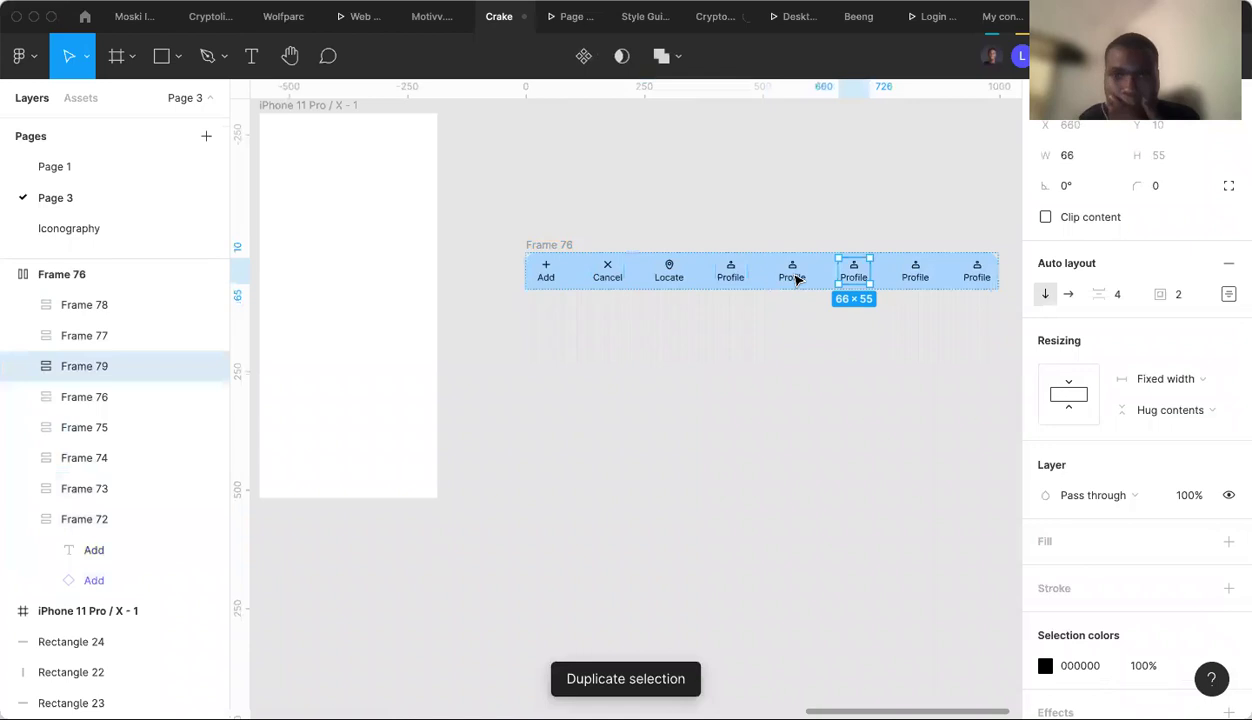
# Wrap the original Add, Cancel, Locate and Profile items together in their own auto layout frame.
pyautogui.click(546, 271)
pyautogui.keyDown('shift'); pyautogui.click(604, 277); pyautogui.keyUp('shift')
pyautogui.keyDown('shift'); pyautogui.click(669, 275); pyautogui.keyUp('shift')
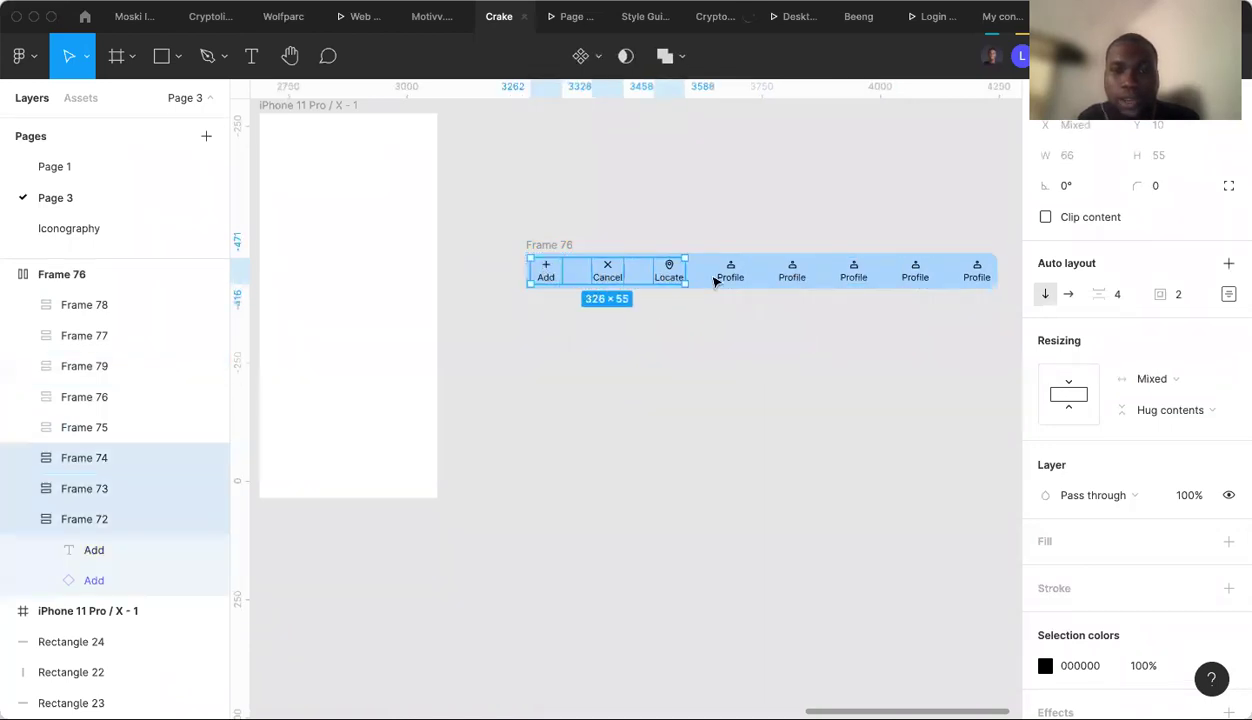
pyautogui.keyDown('shift'); pyautogui.click(728, 279); pyautogui.keyUp('shift')
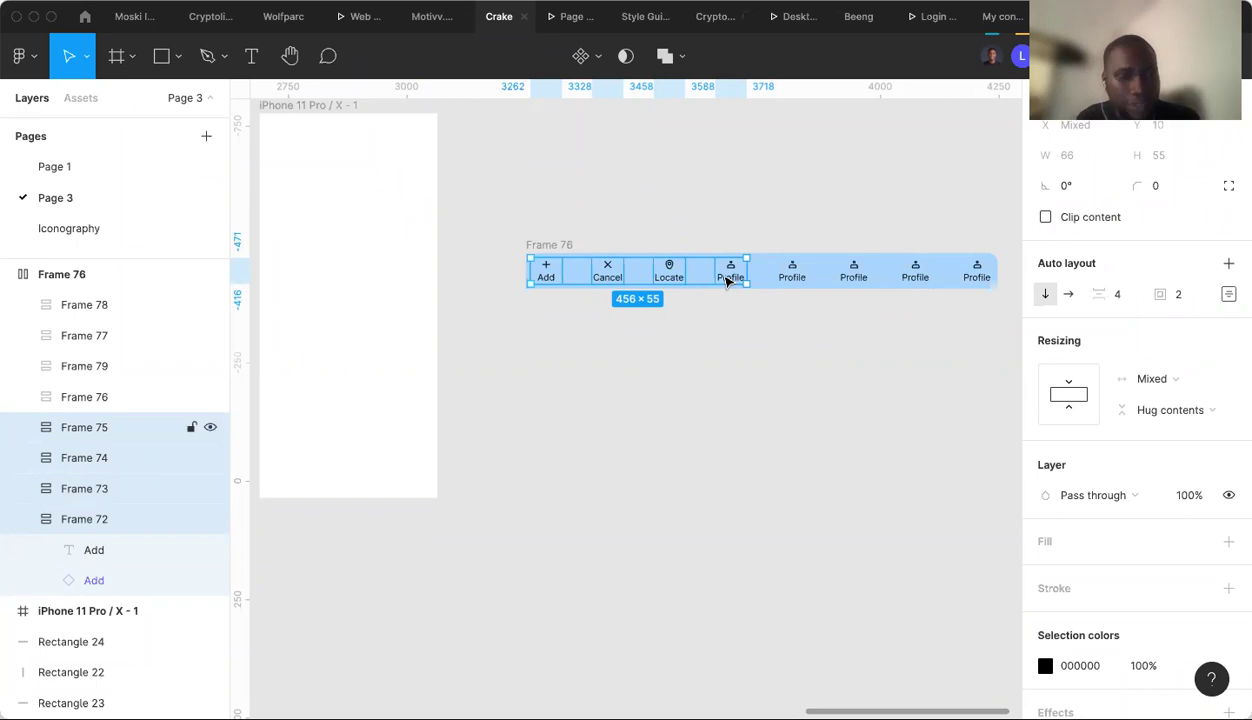
pyautogui.hotkey('shift', 'a')
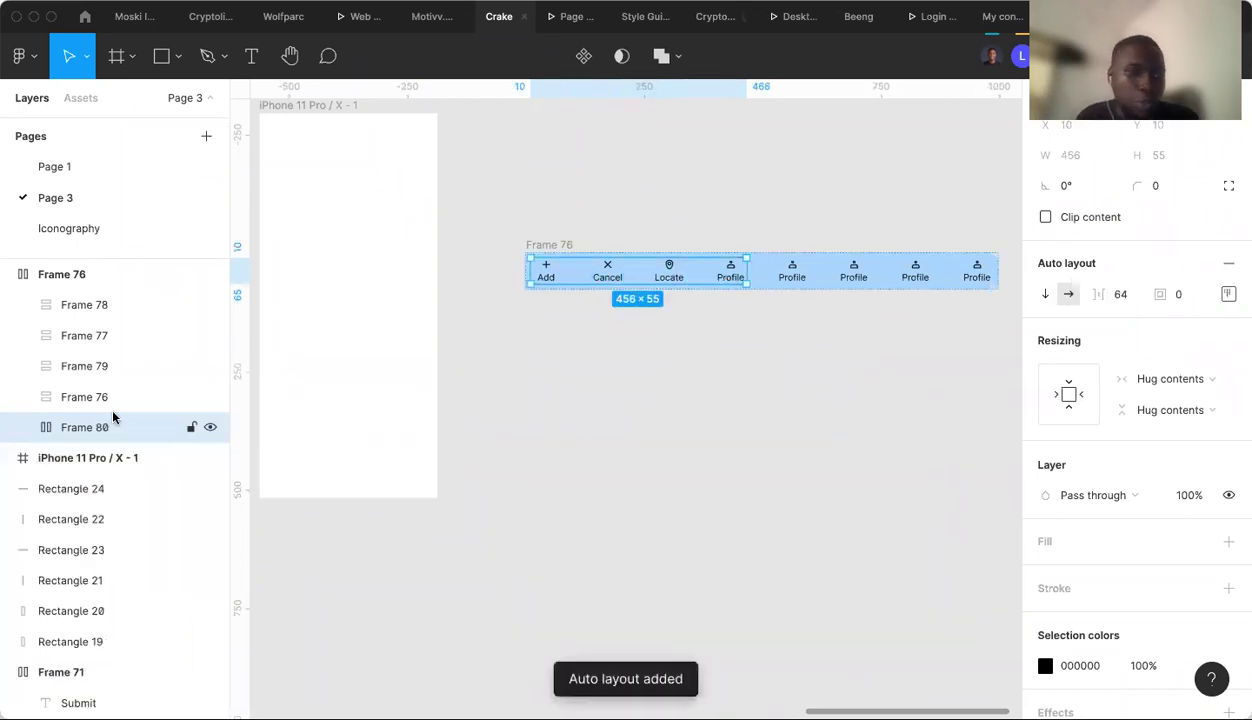
# Wrap the four extra Profile items together in a second auto layout frame.
pyautogui.click(795, 280)
pyautogui.keyDown('shift'); pyautogui.click(852, 277); pyautogui.keyUp('shift')
pyautogui.keyDown('shift'); pyautogui.click(918, 281); pyautogui.keyUp('shift')
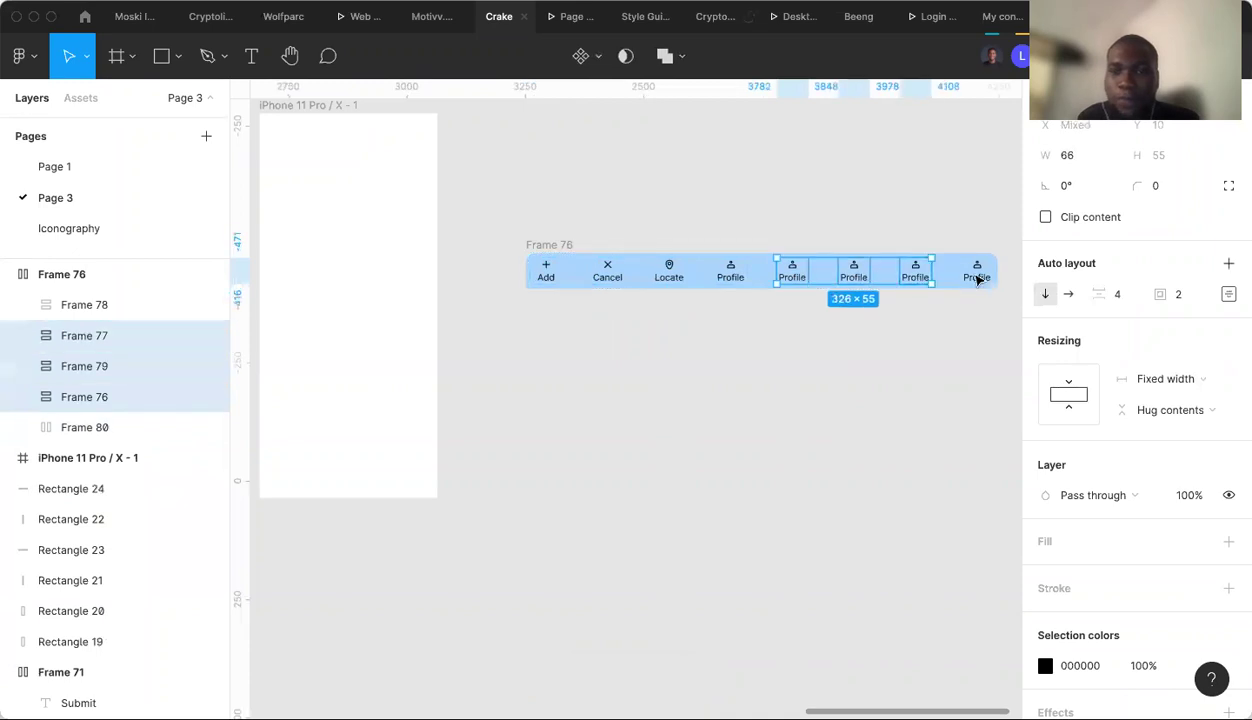
pyautogui.keyDown('shift'); pyautogui.click(977, 279); pyautogui.keyUp('shift')
pyautogui.hotkey('shift', 'a')
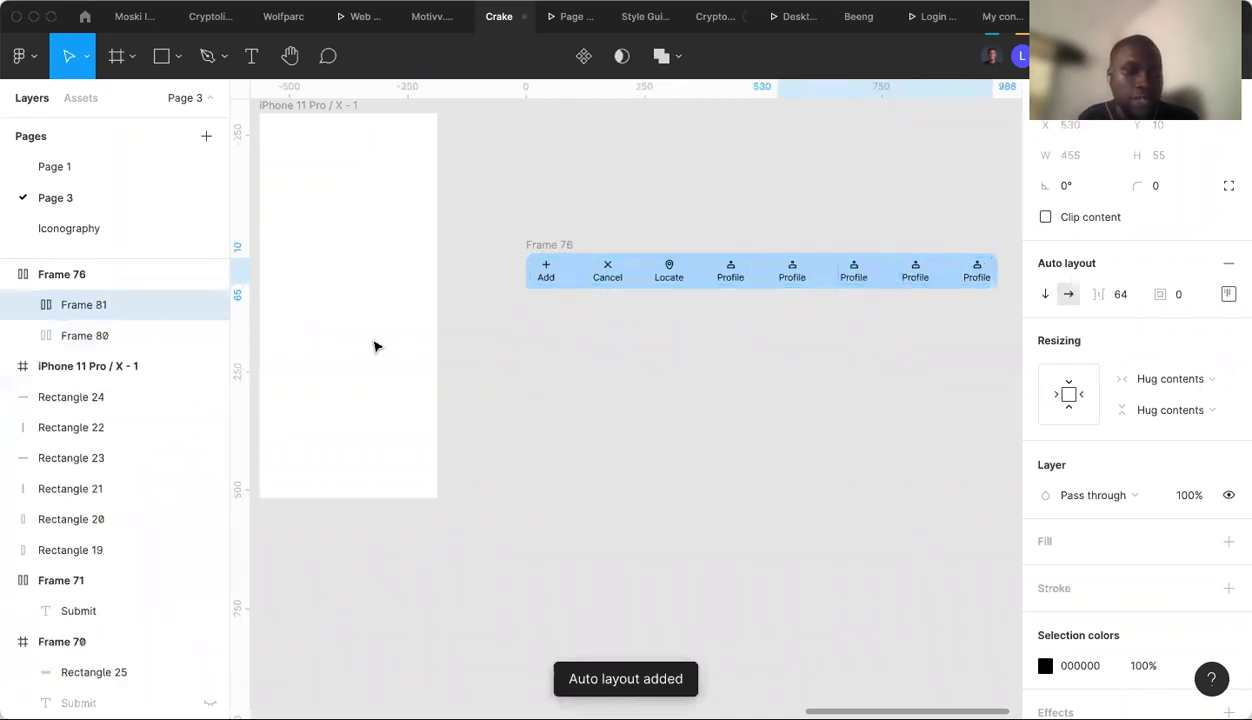
# Change the outer navigation frame's auto layout direction to vertical so its two item groups stack as rows.
pyautogui.click(557, 245)
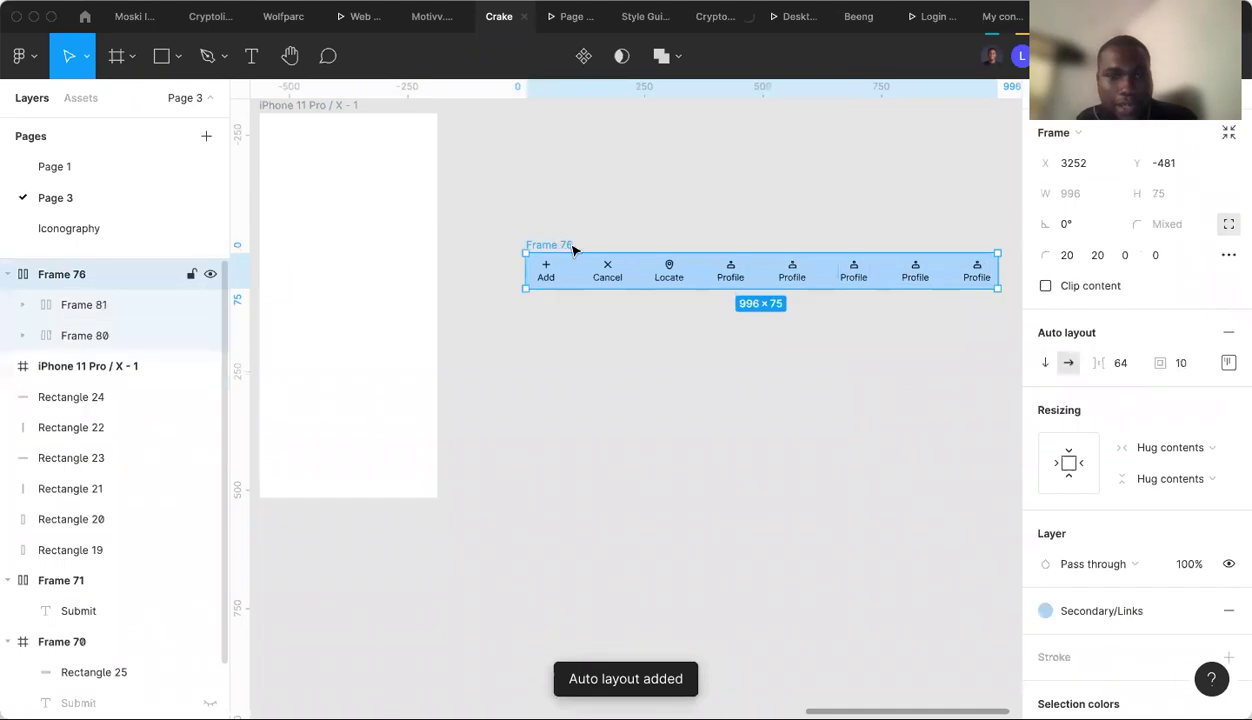
pyautogui.click(89, 311)
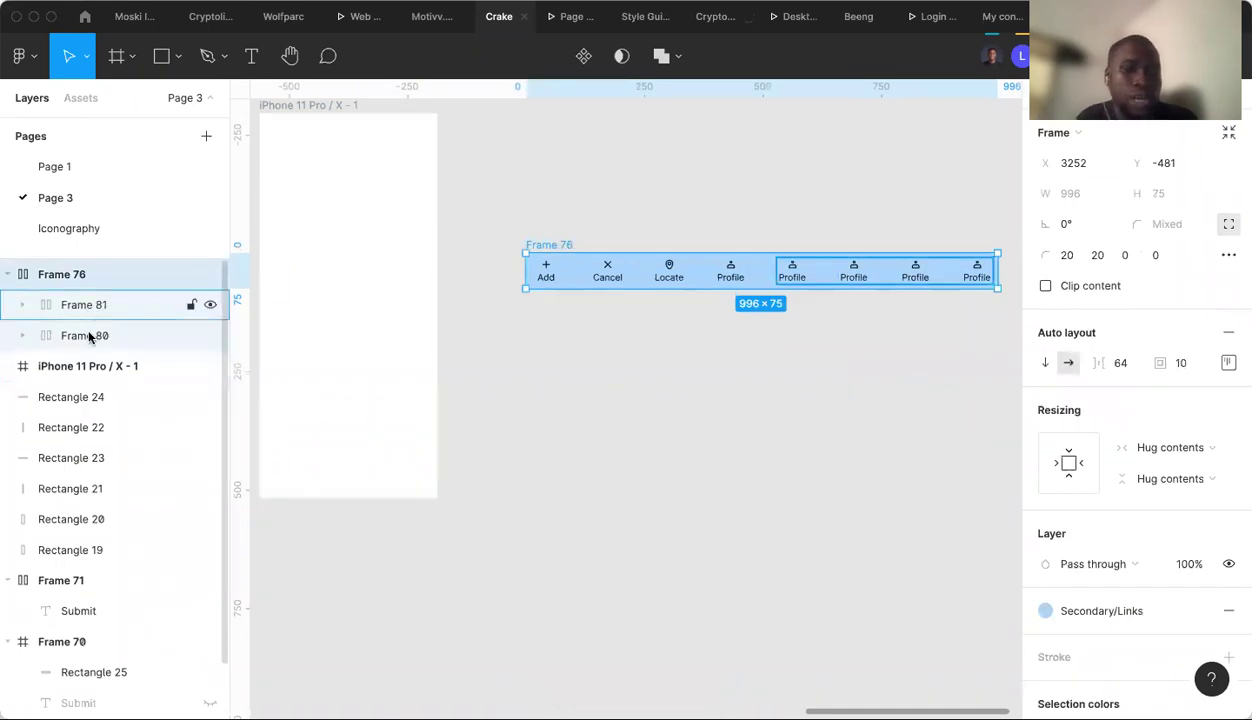
pyautogui.click(88, 340)
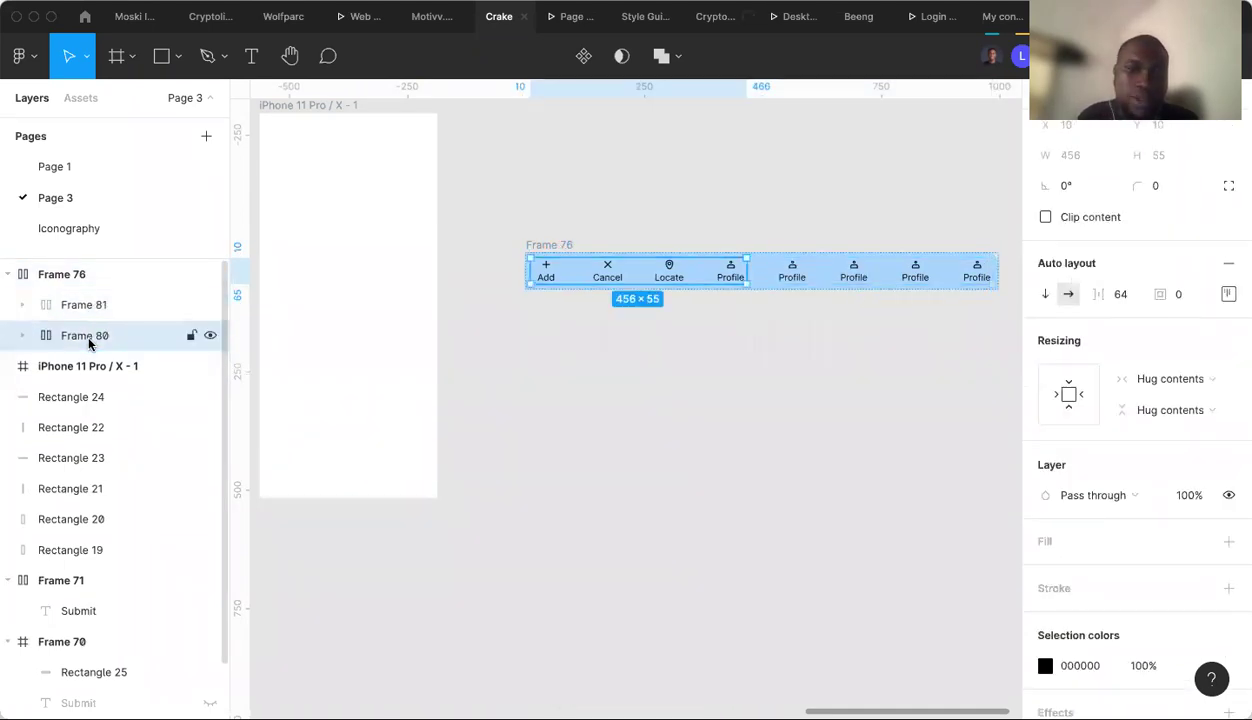
pyautogui.click(68, 277)
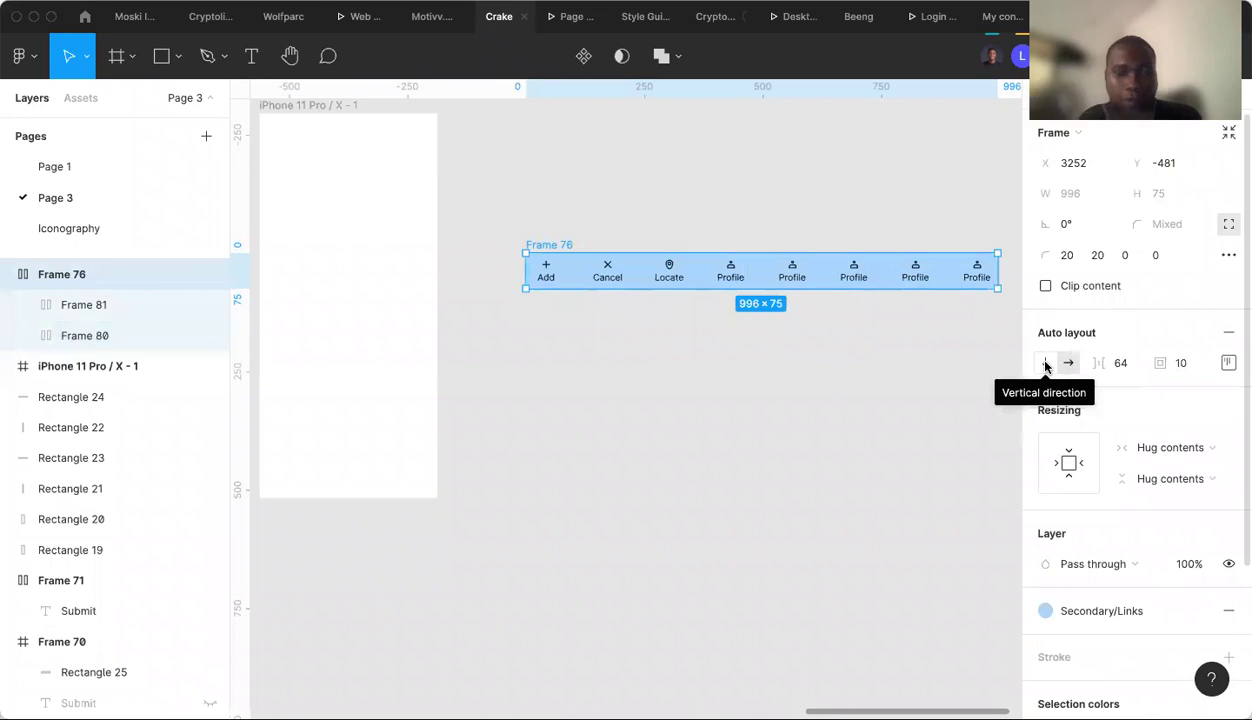
pyautogui.click(1045, 366)
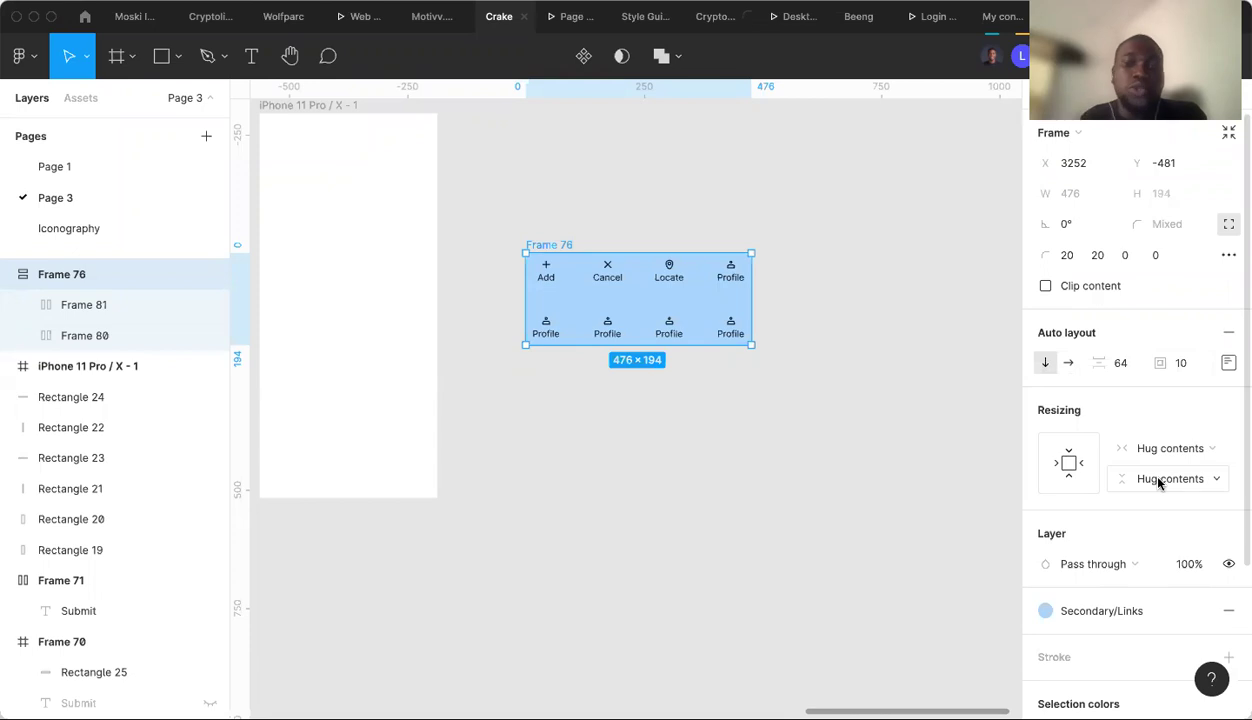
# Duplicate the second row of Profile items five times within the navigation frame.
pyautogui.click(657, 334)
pyautogui.hotkey('ctrl', 'd')
pyautogui.hotkey('ctrl', 'd')
pyautogui.hotkey('ctrl', 'd')
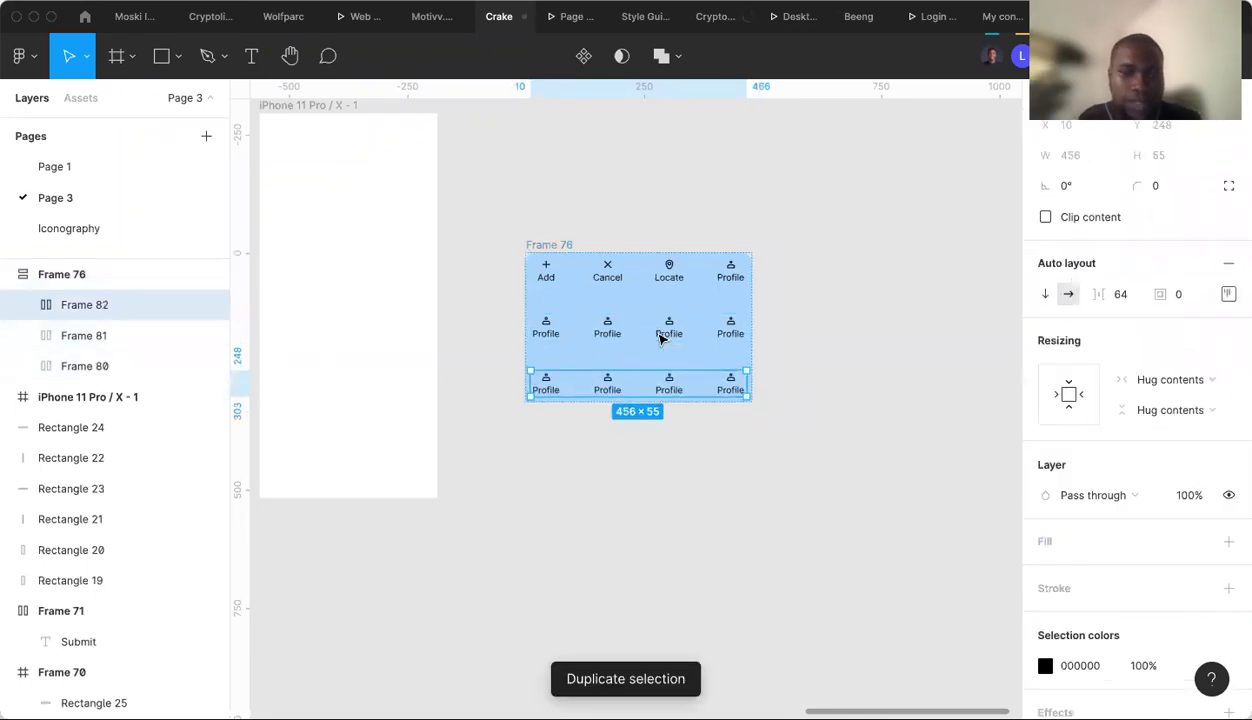
pyautogui.hotkey('ctrl', 'd')
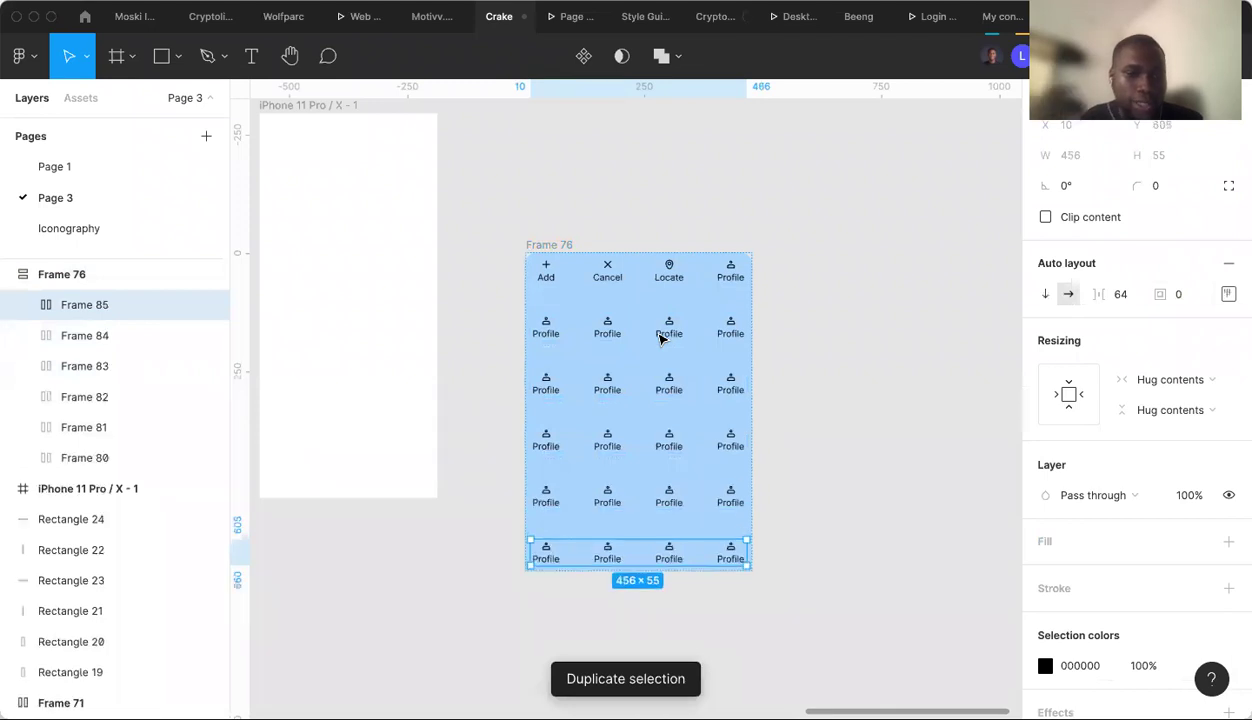
pyautogui.hotkey('ctrl', 'd')
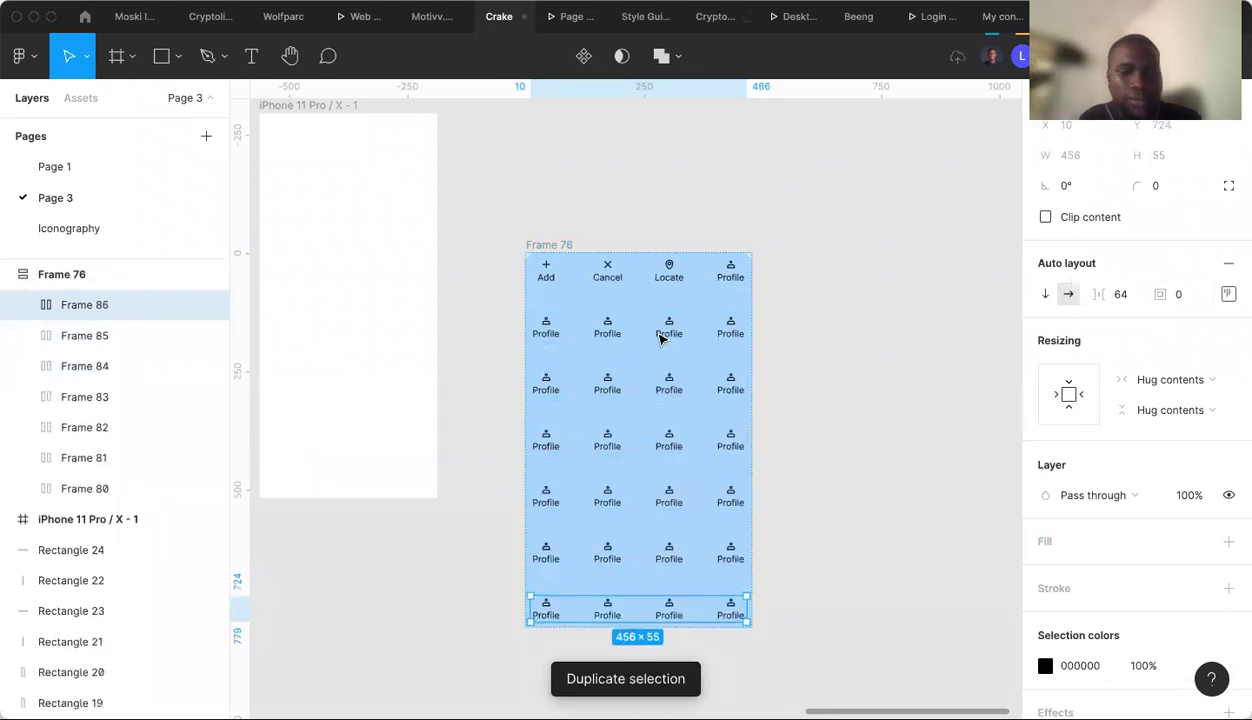
# Undo the five row duplications in the navigation frame.
pyautogui.hotkey('ctrl', 'z')
pyautogui.hotkey('ctrl', 'z')
pyautogui.hotkey('ctrl', 'z')
pyautogui.hotkey('ctrl', 'z')
pyautogui.hotkey('ctrl', 'z')
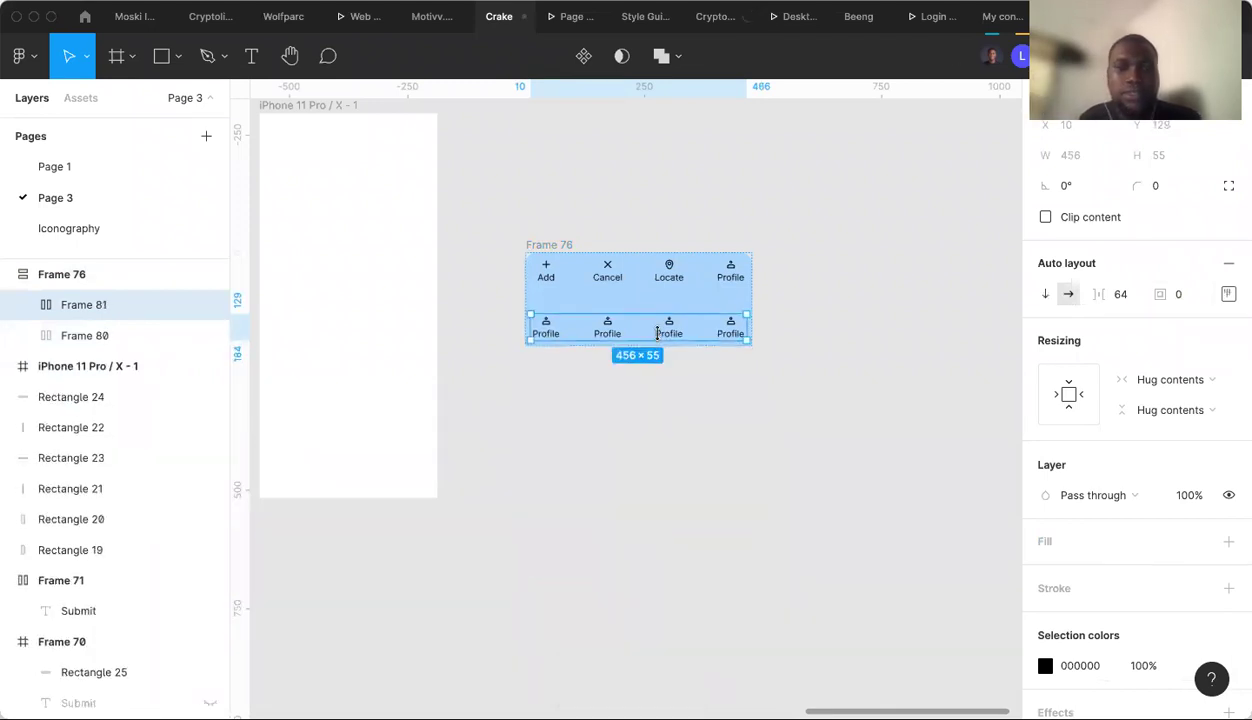
# Delete the second row of Profile items and set the outer navigation frame's direction to horizontal.
pyautogui.click(660, 338)
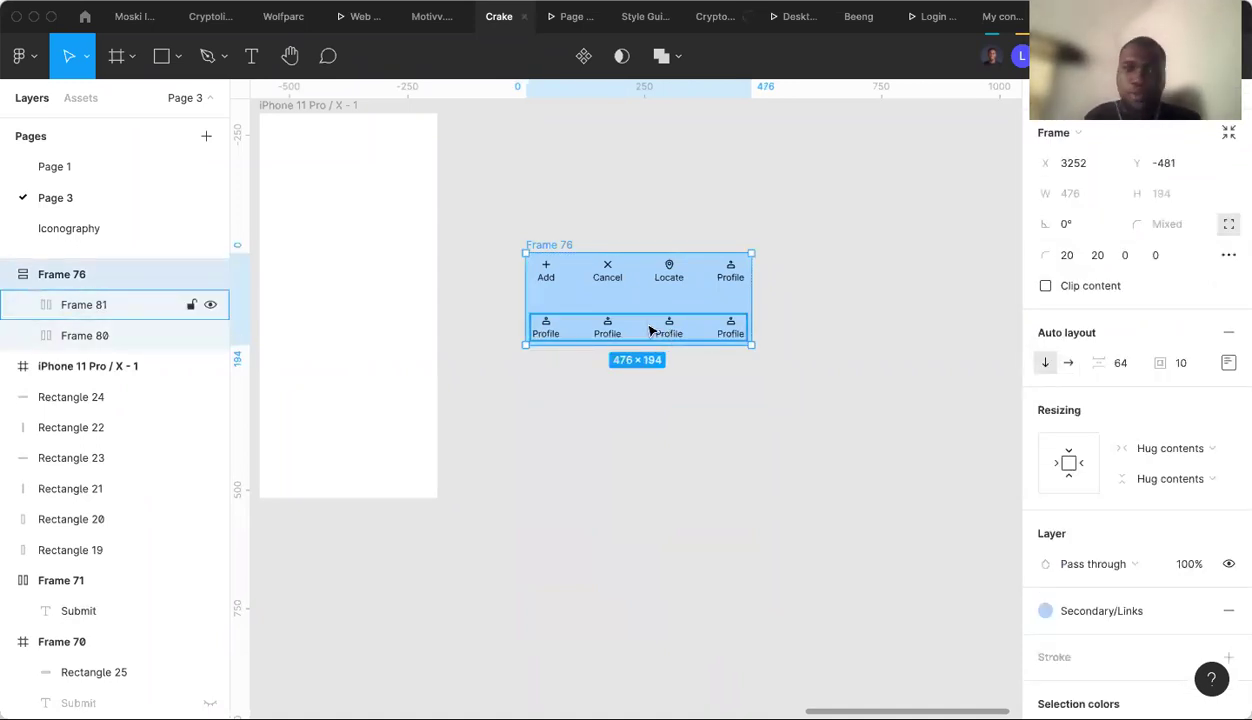
pyautogui.click(650, 331)
pyautogui.press('Delete')
pyautogui.click(560, 249)
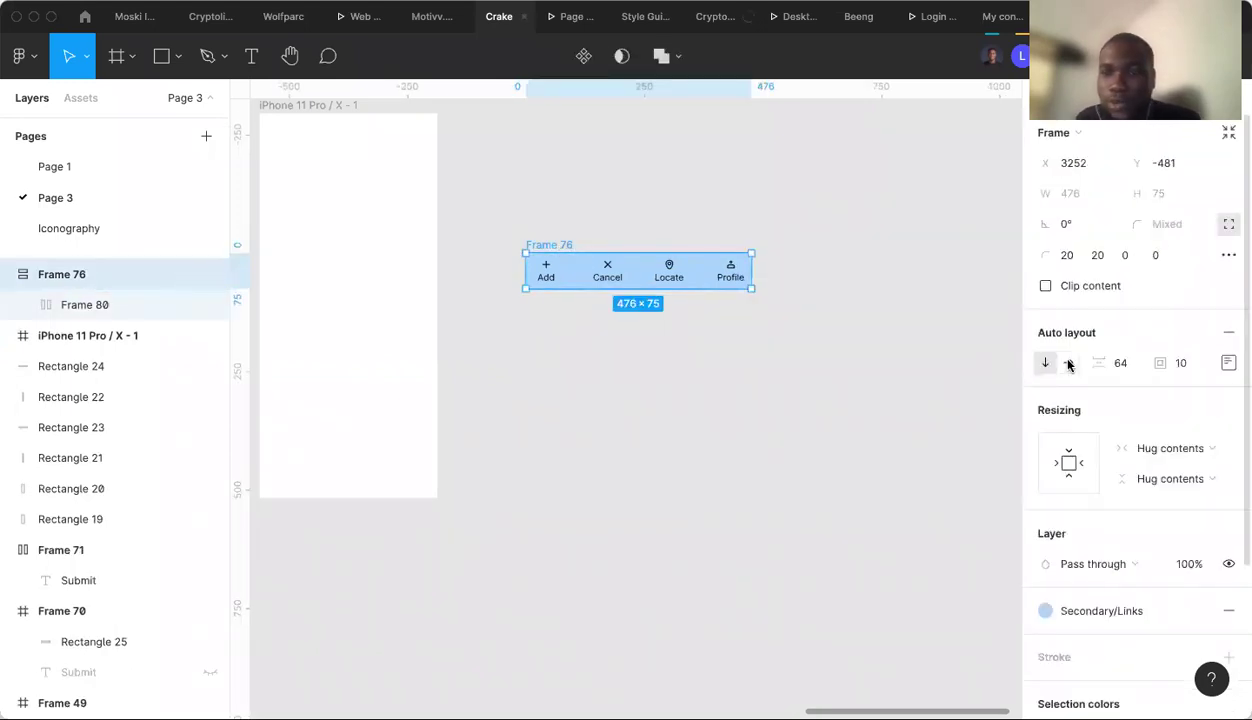
pyautogui.click(1068, 365)
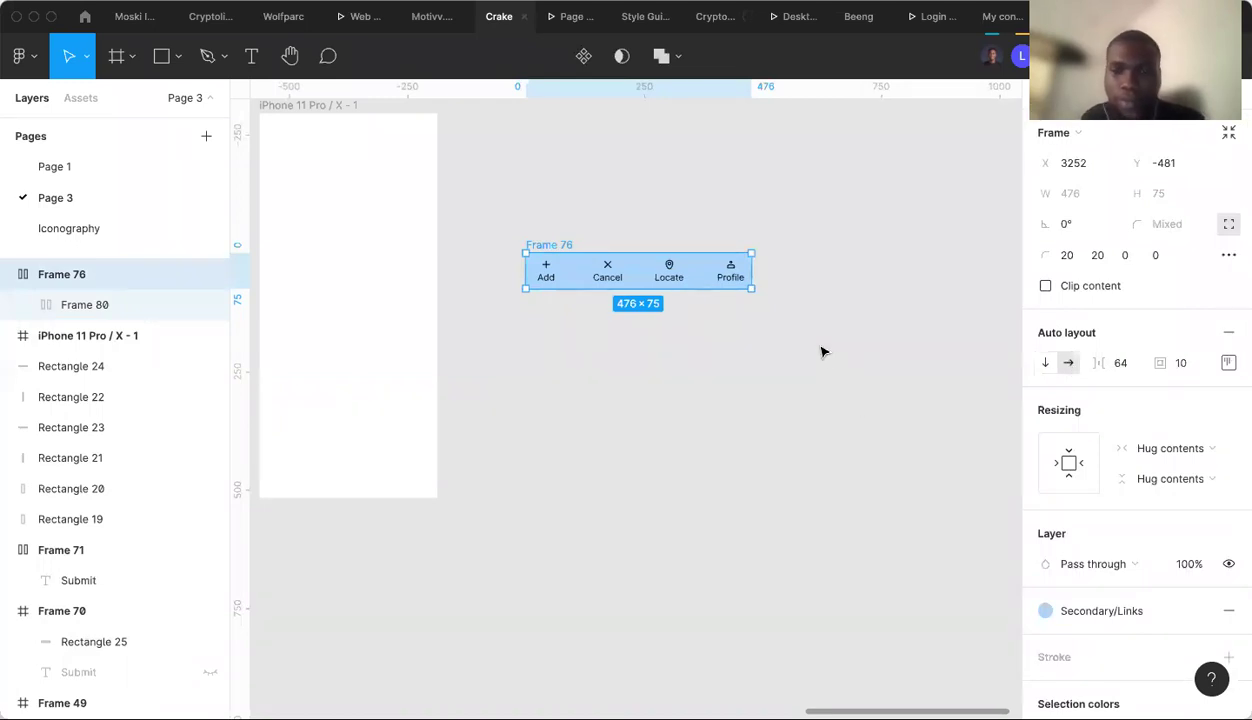
# Examine the navigation frame's horizontal resizing choices and its alignment and padding settings, including the Packed and Space between modes.
pyautogui.click(1146, 443)
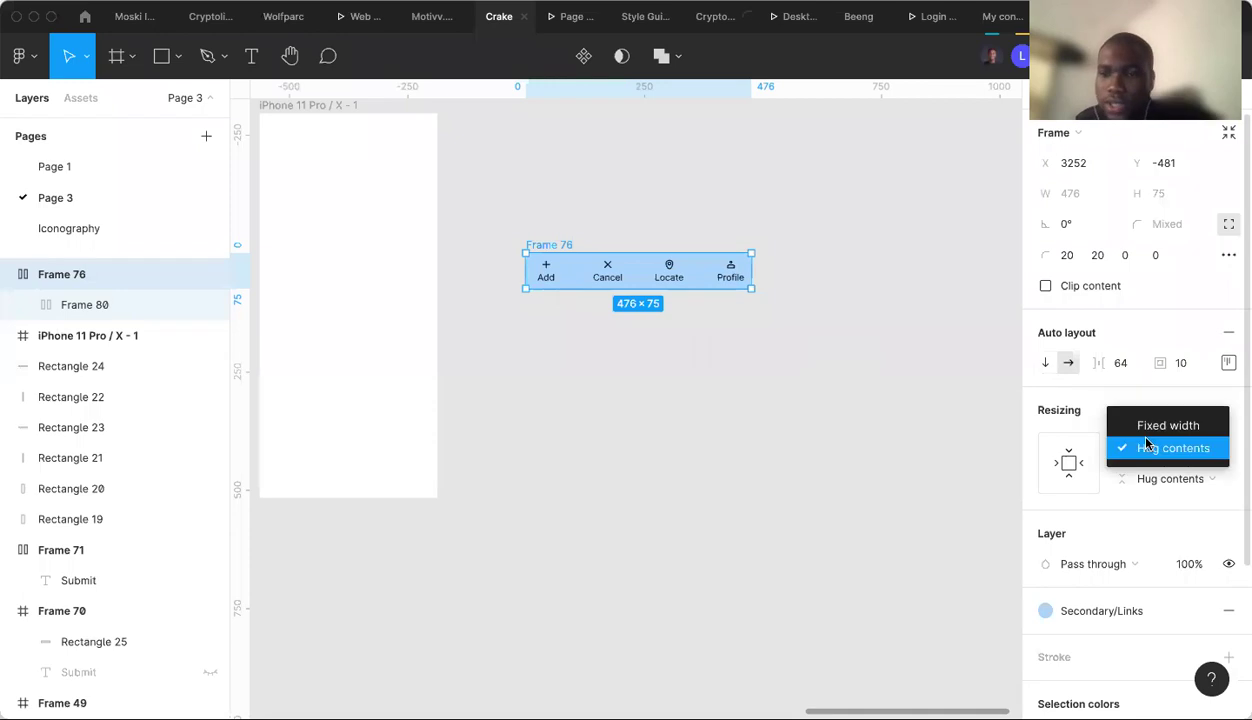
pyautogui.press('Escape')
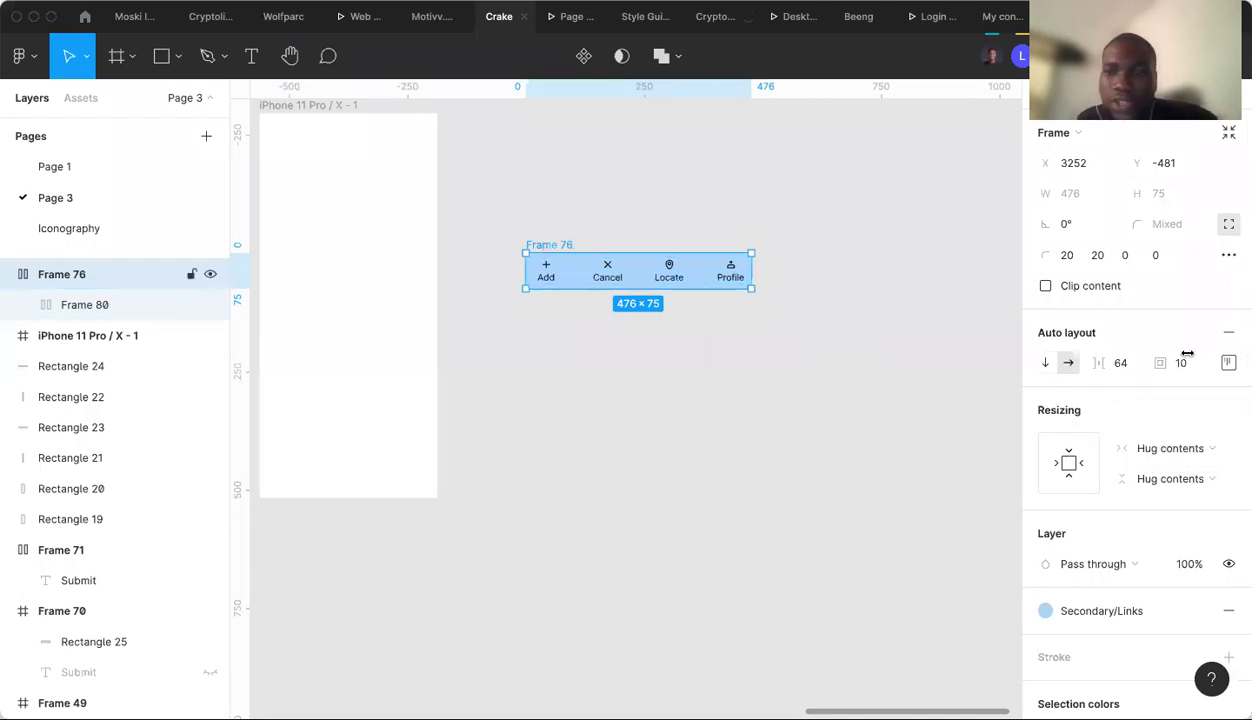
pyautogui.click(1228, 362)
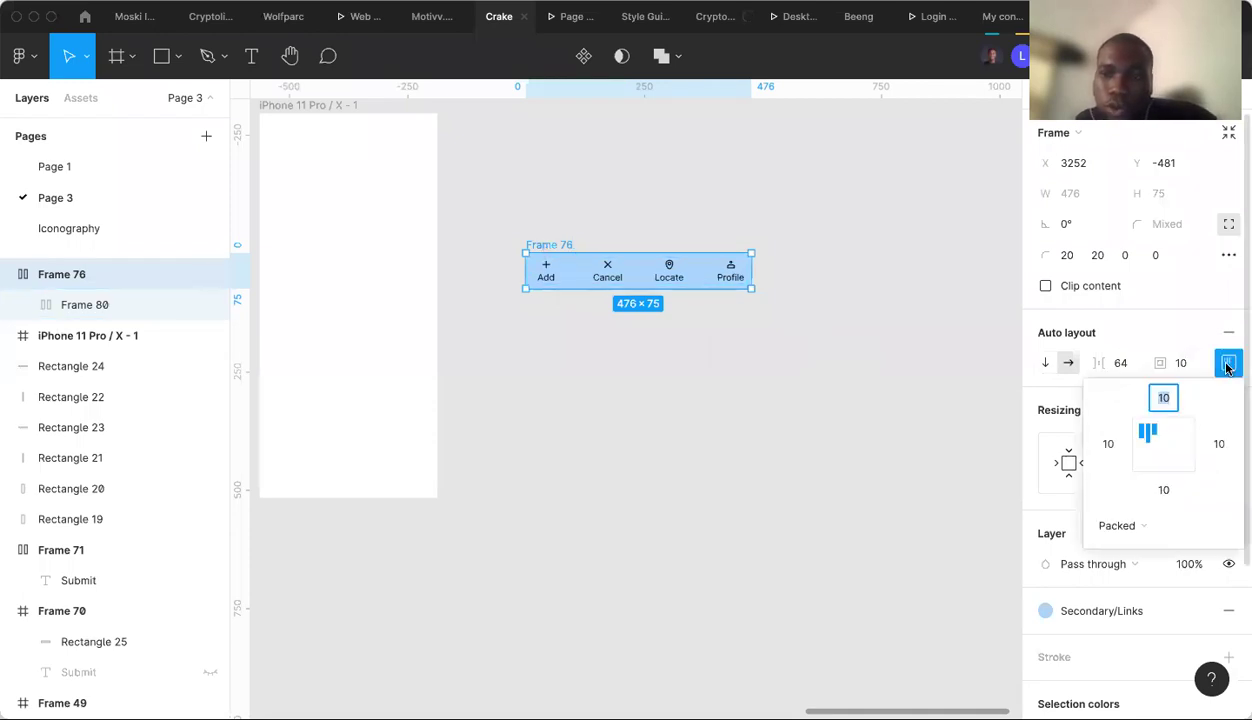
pyautogui.click(1120, 525)
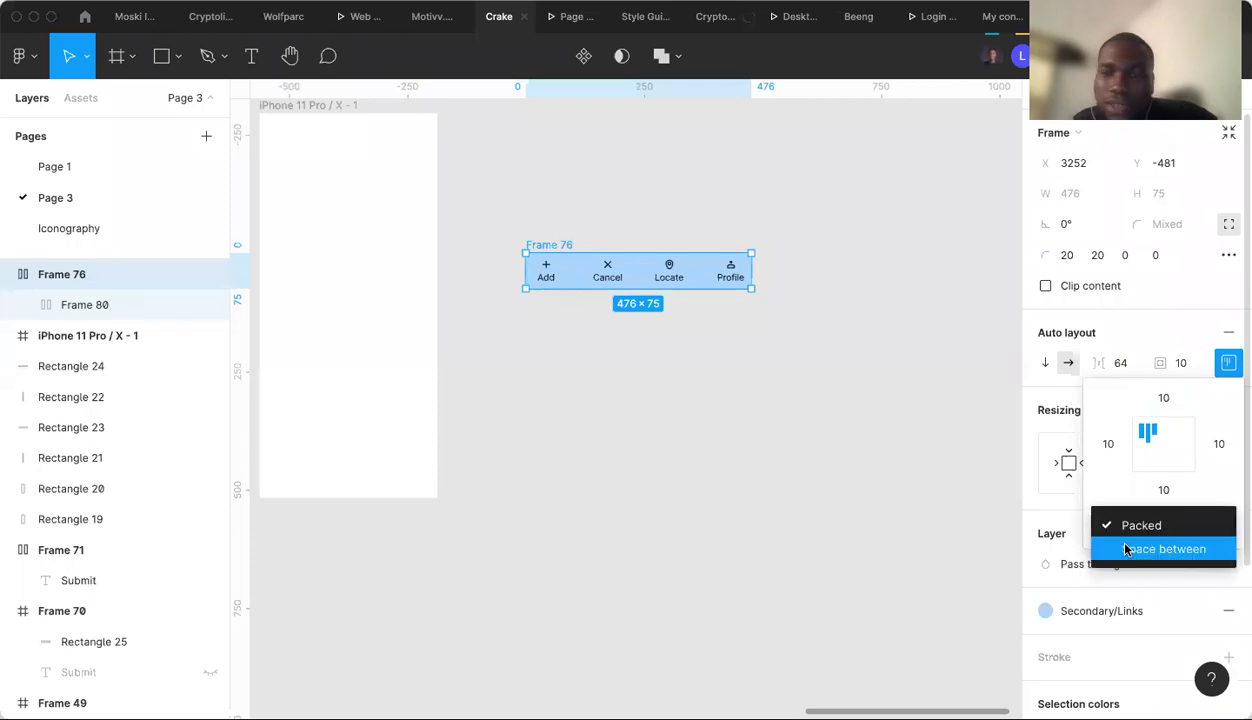
pyautogui.press('Escape')
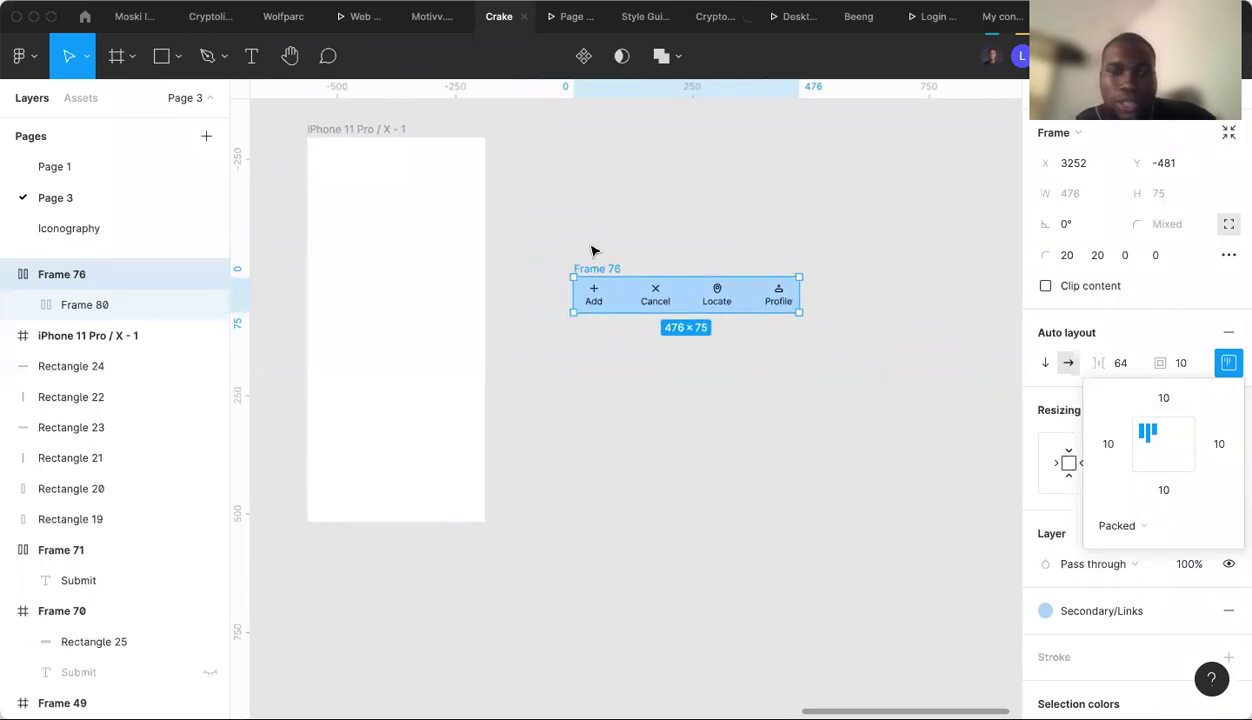
# Move the navigation bar into the iPhone 11 Pro / X - 1 frame, flush with its left and bottom edges.
pyautogui.moveTo(595, 269); pyautogui.dragTo(333, 481)
pyautogui.hscroll(-3, 340, 478)
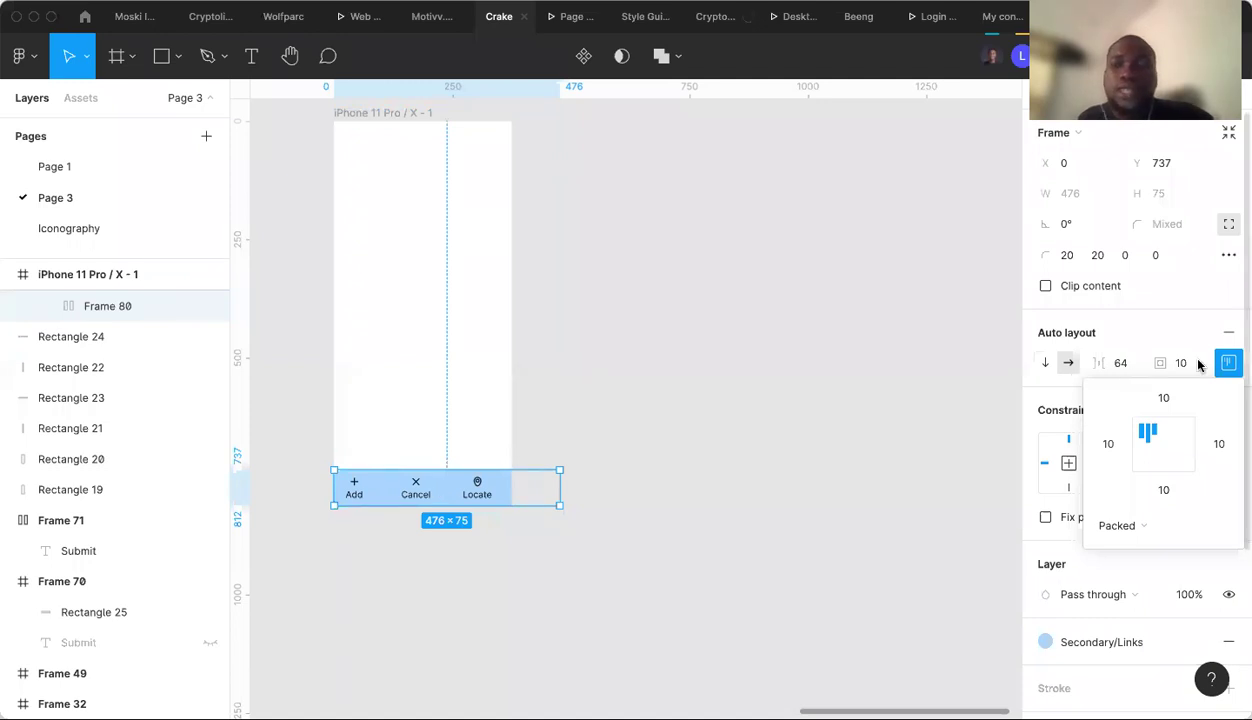
pyautogui.click(1120, 524)
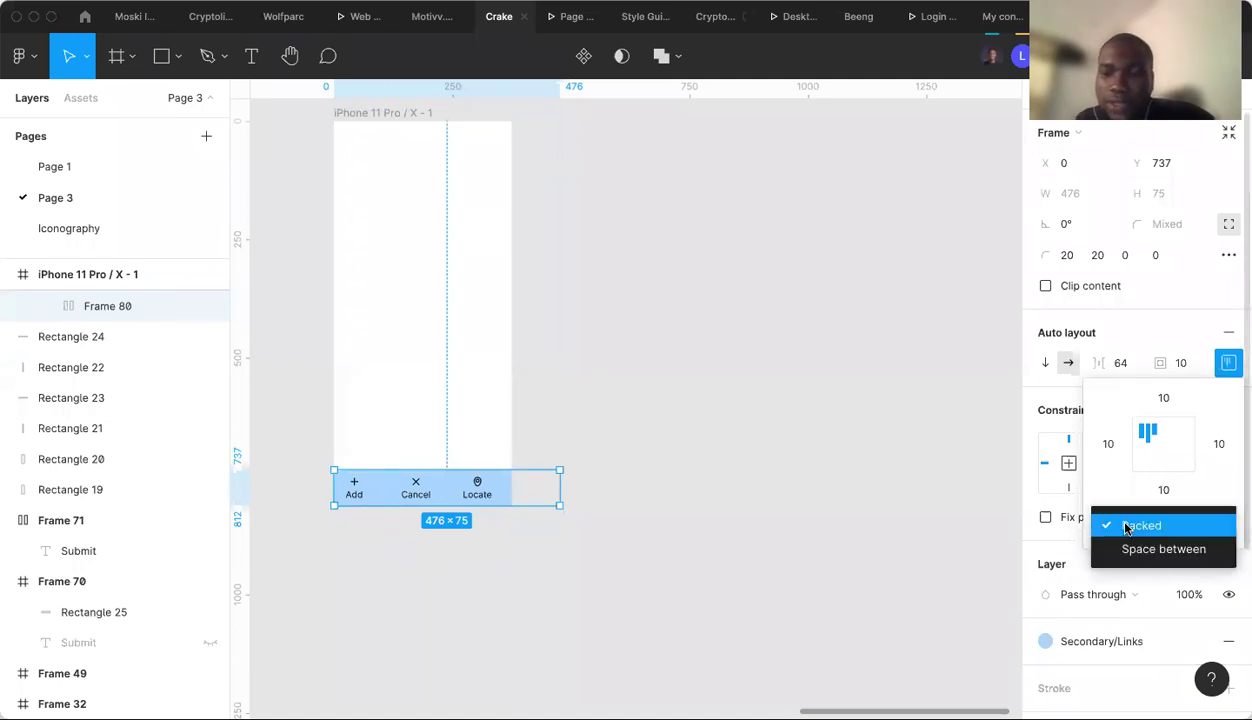
pyautogui.press('Escape')
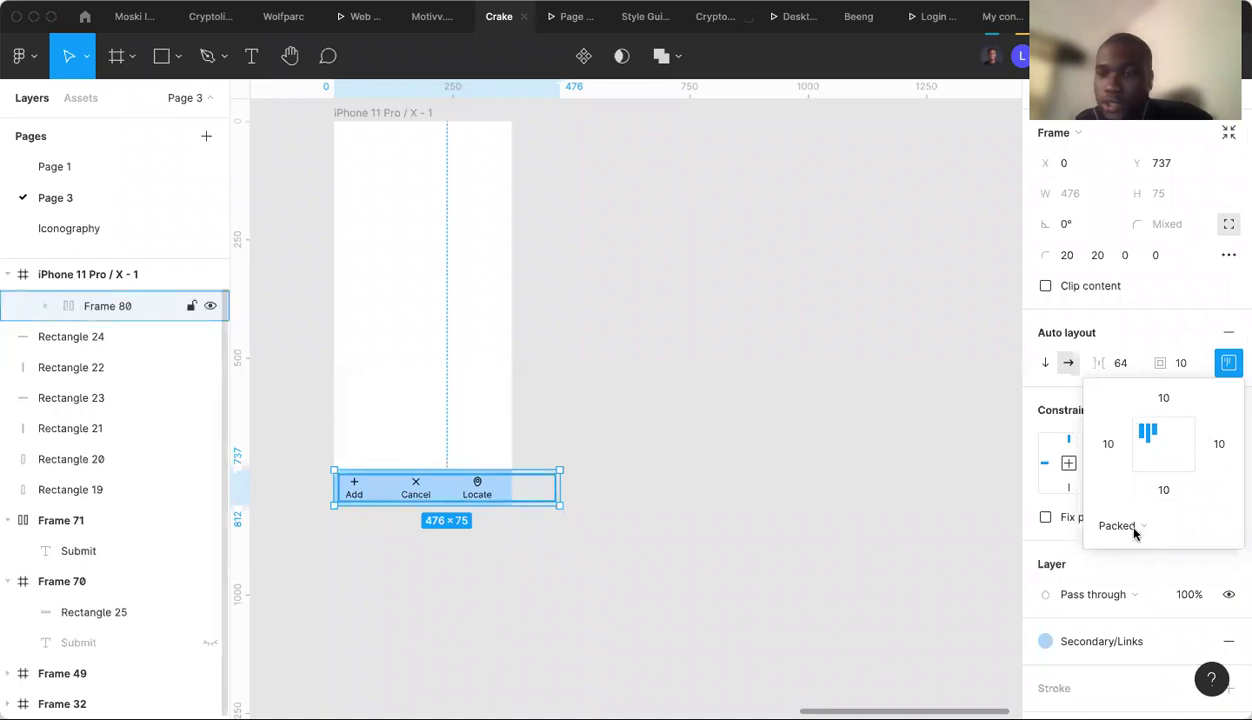
pyautogui.press('Return')
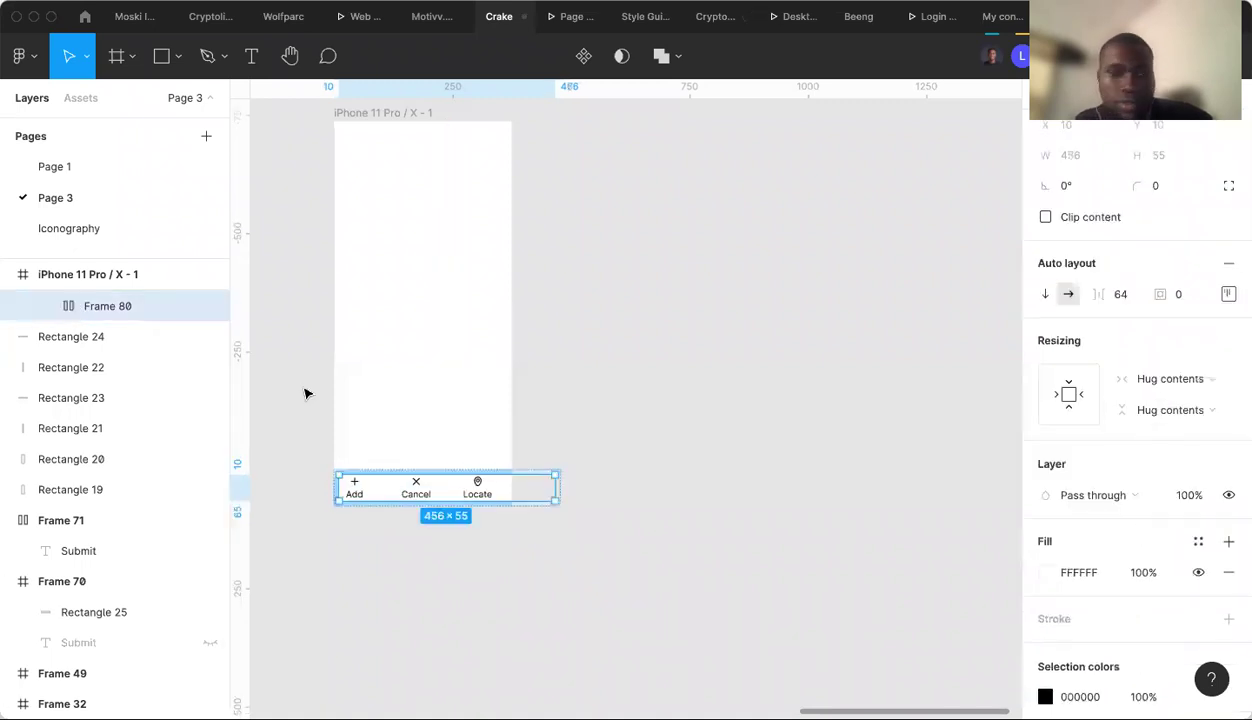
pyautogui.click(98, 286)
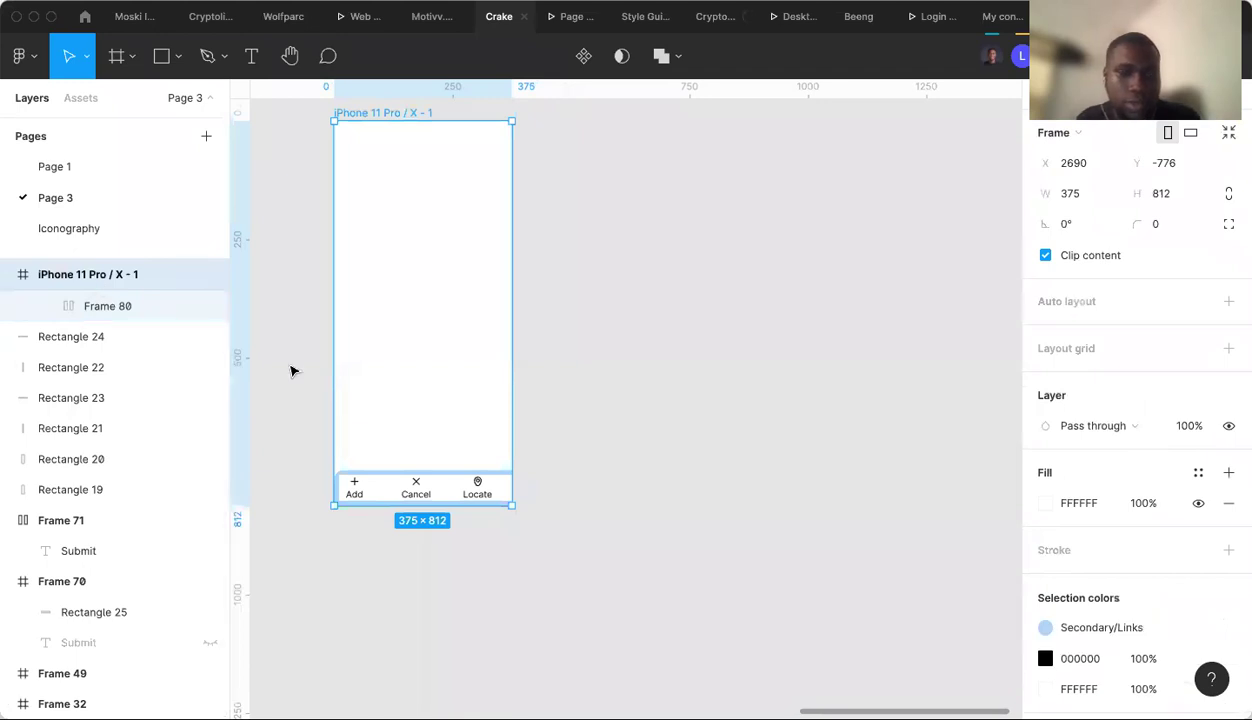
pyautogui.press('Return')
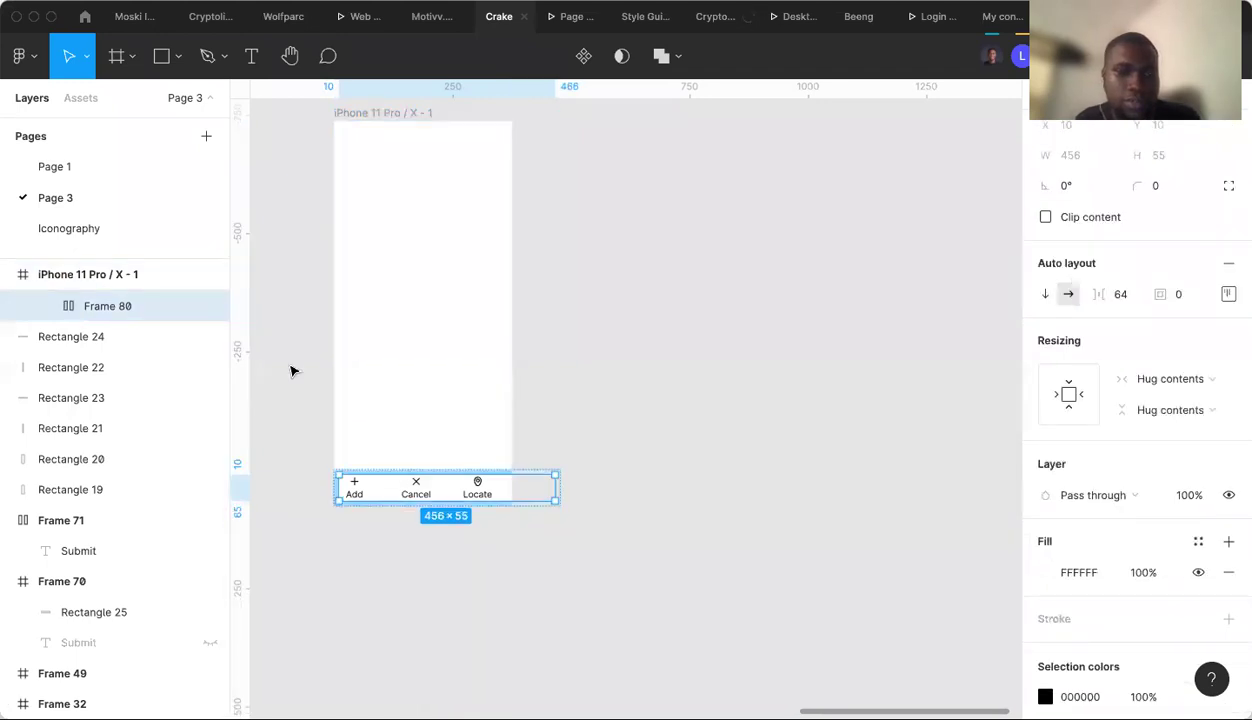
pyautogui.hotkey('ctrl', 'z')
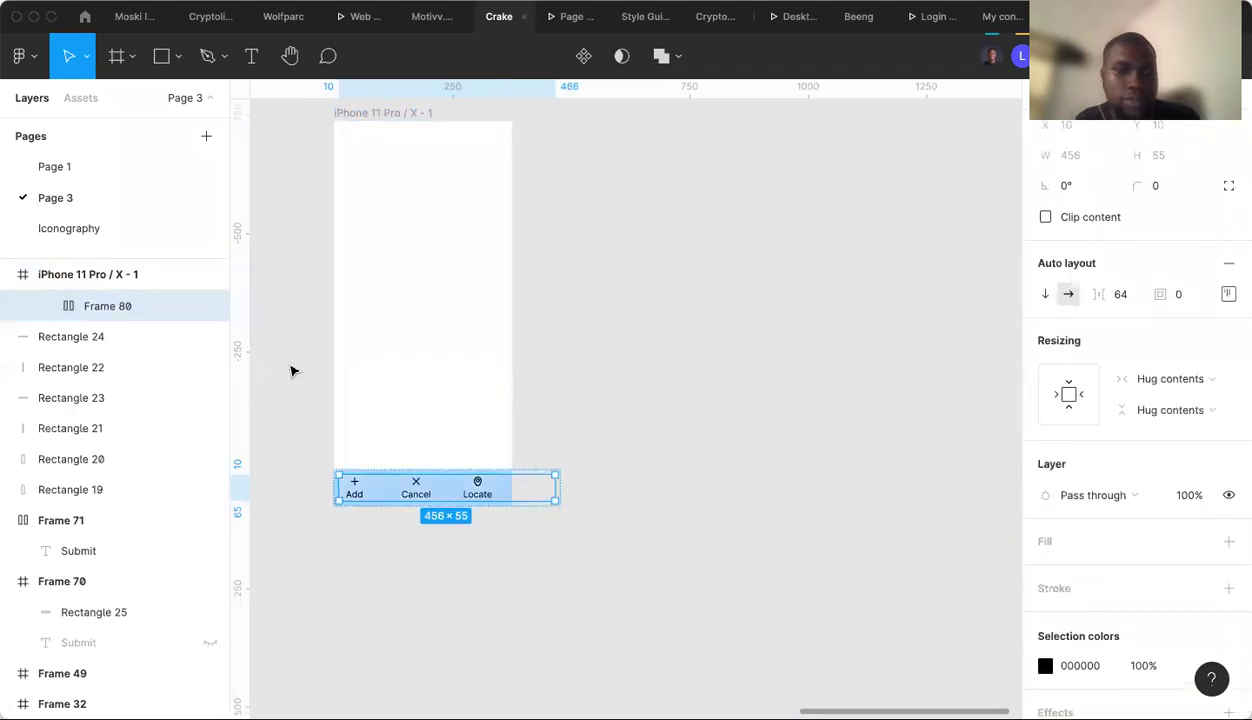
pyautogui.hotkey('ctrl', 'z')
# Set the outer navigation frame's auto layout distribution to Space between.
pyautogui.click(97, 307)
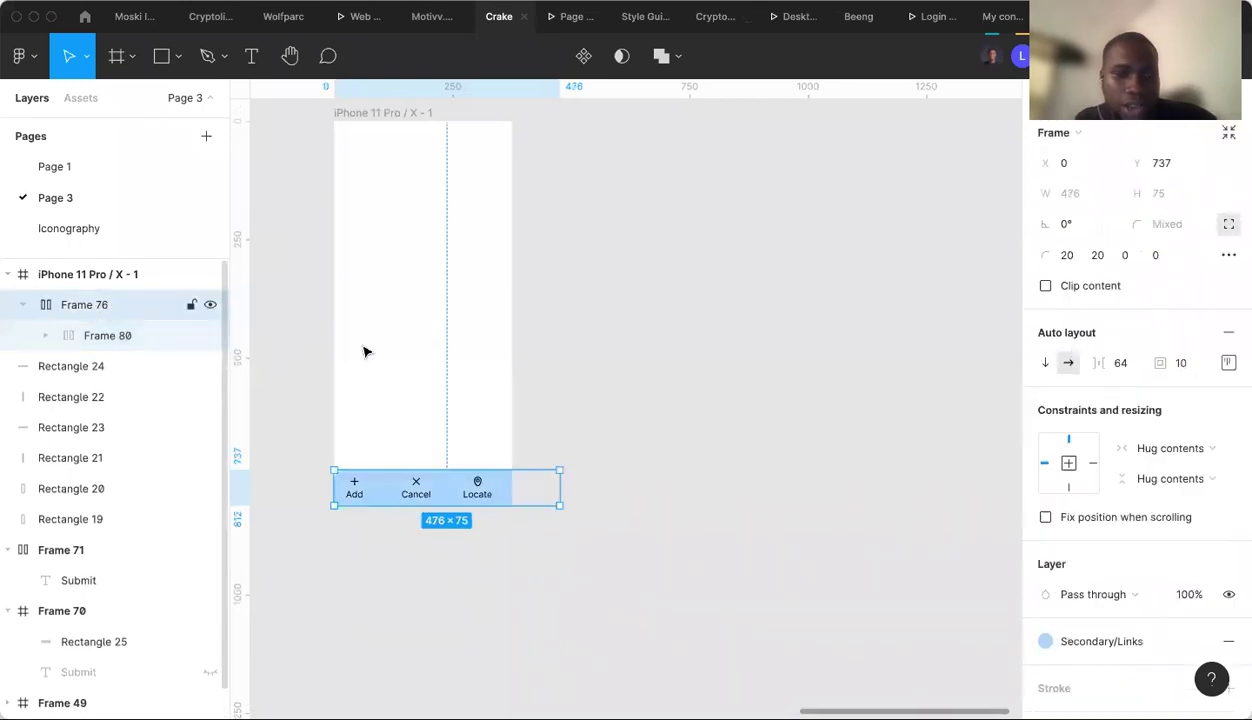
pyautogui.click(1228, 364)
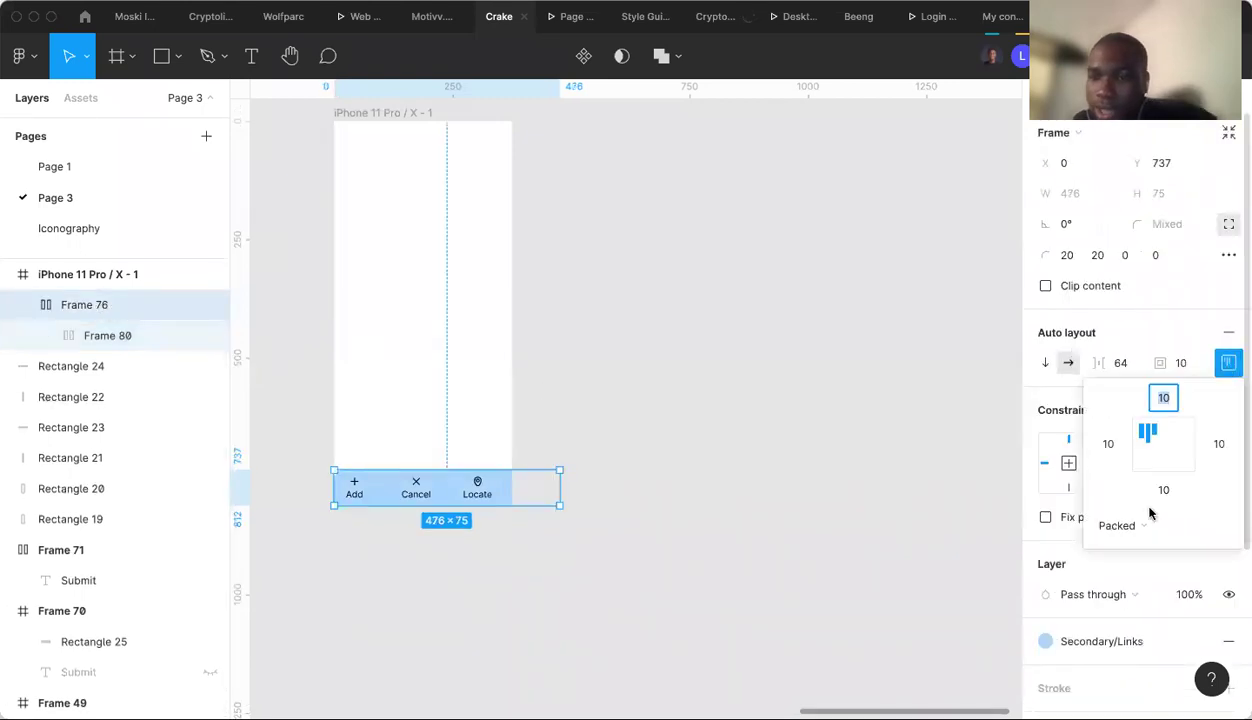
pyautogui.click(1113, 518)
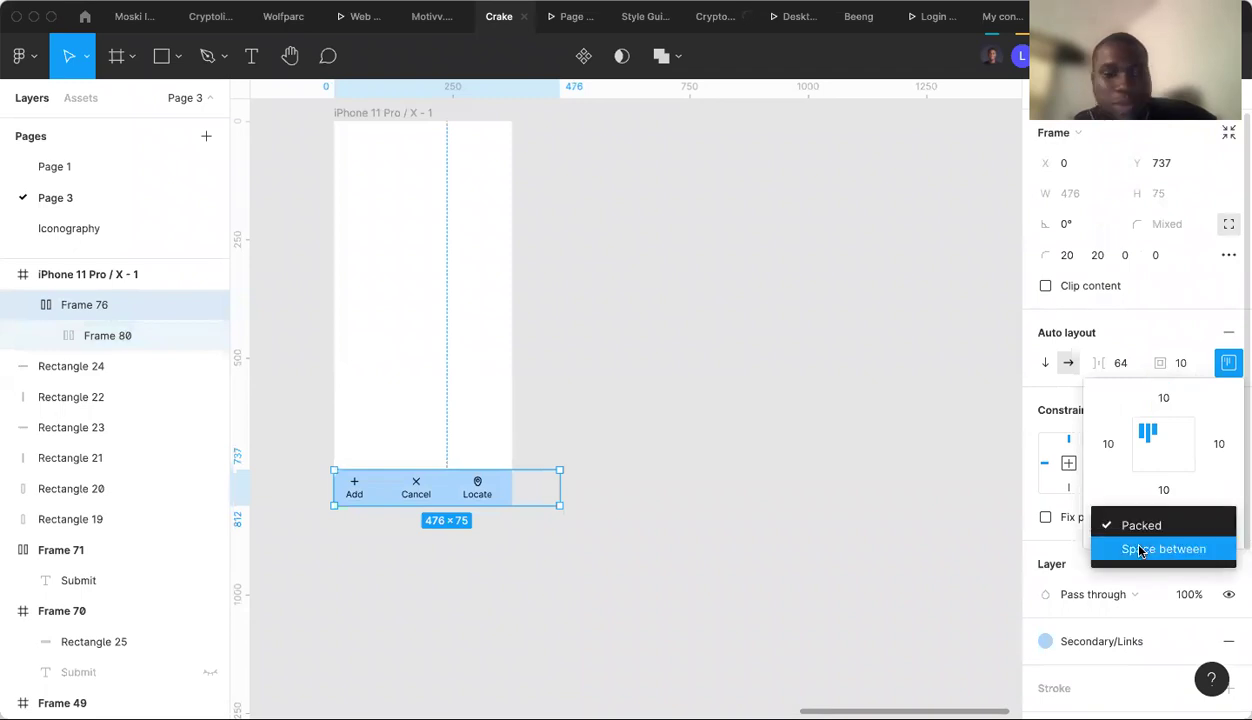
pyautogui.click(1139, 549)
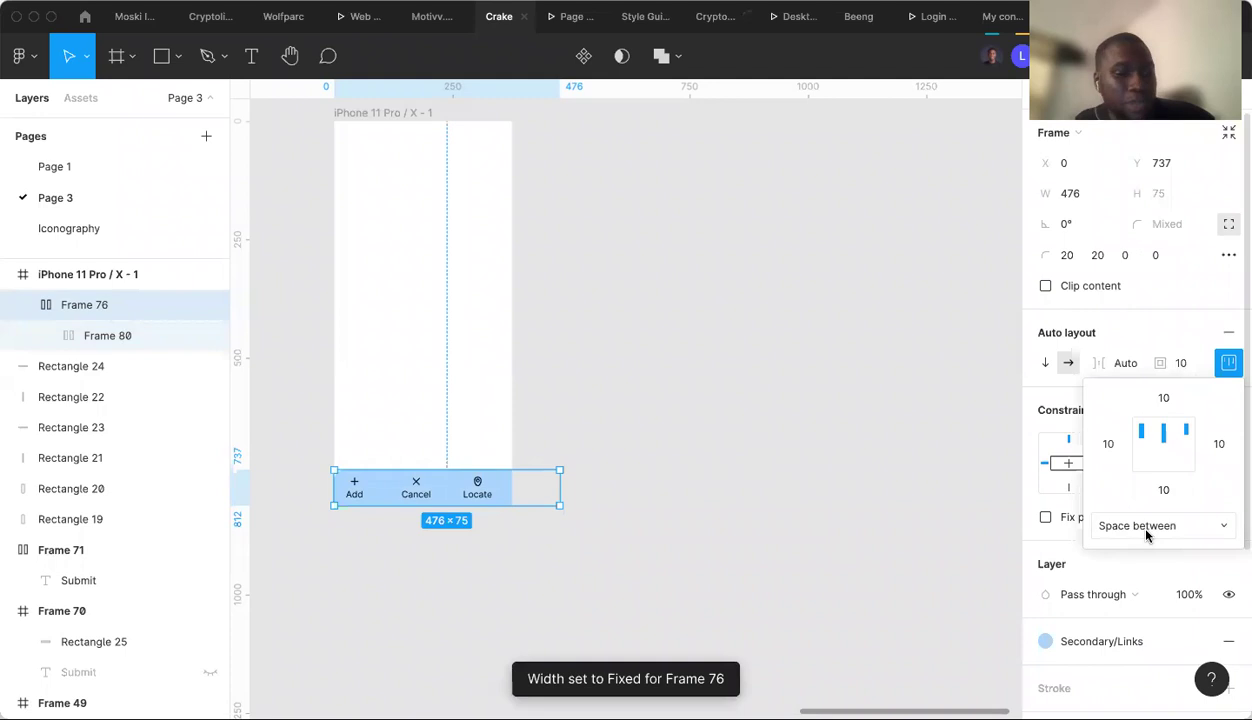
pyautogui.click(1137, 372)
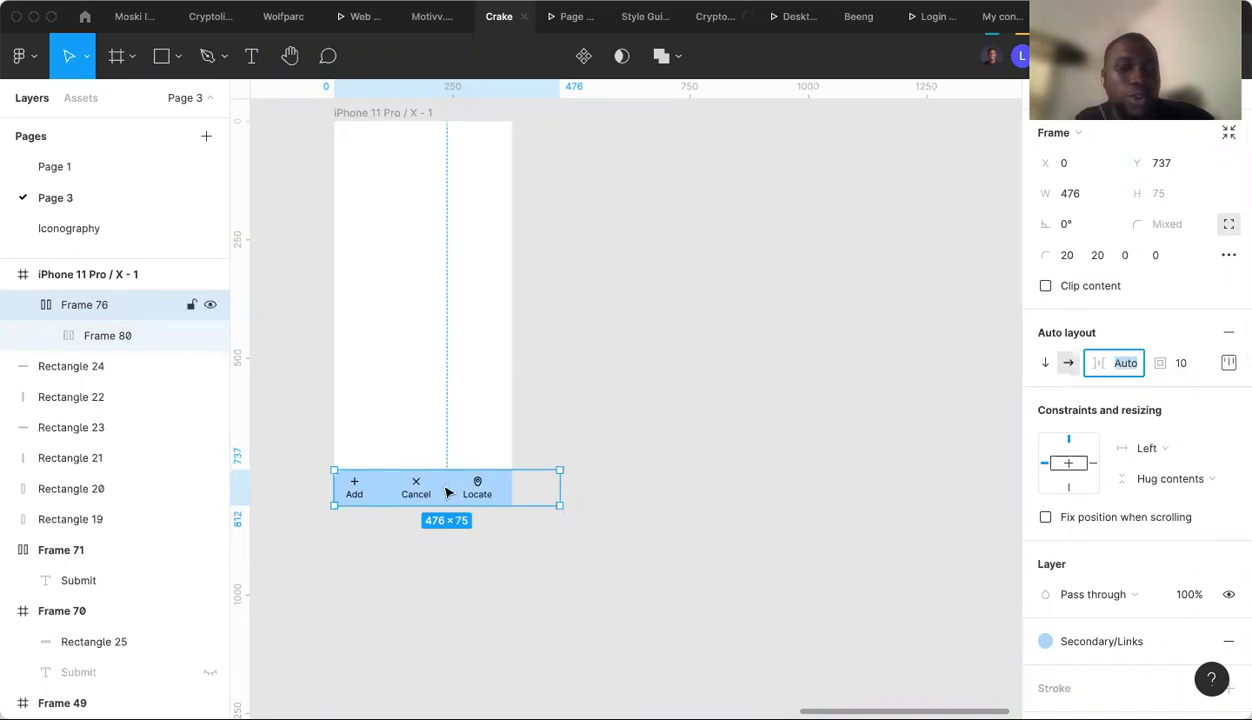
# Move the navigation bar out of the iPhone frame onto the empty canvas and widen it to about 930.
pyautogui.moveTo(447, 492); pyautogui.dragTo(808, 311)
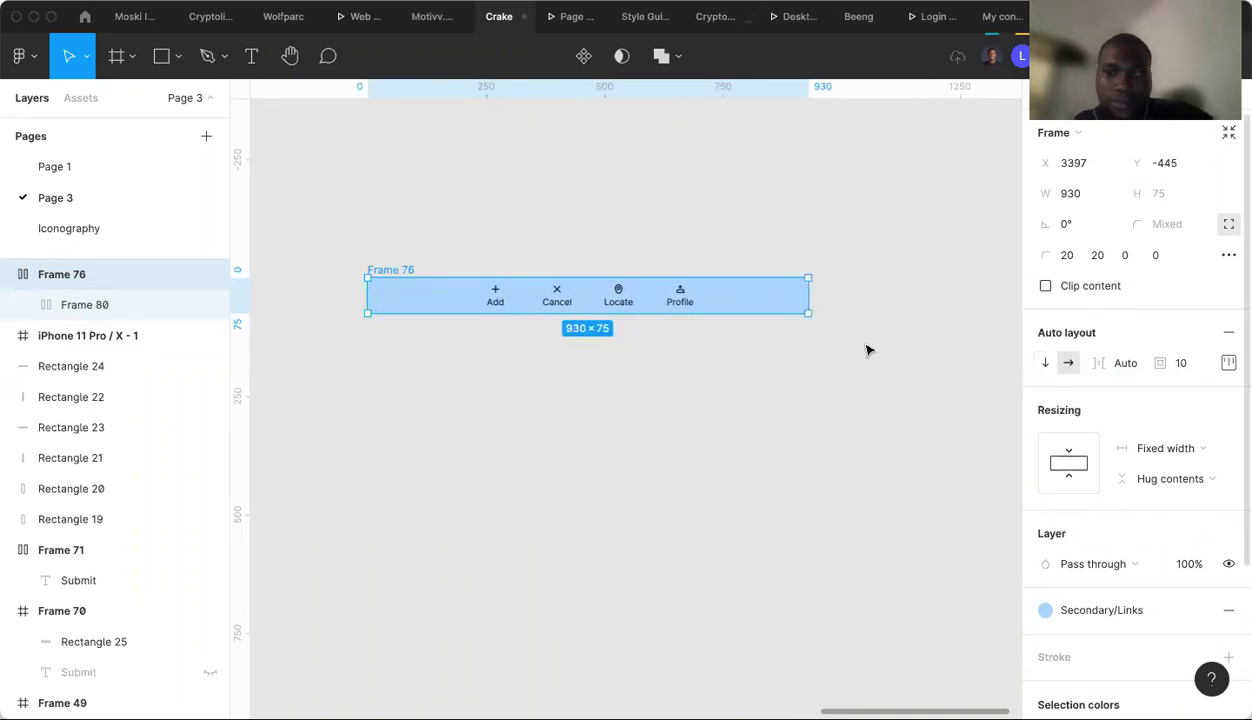
pyautogui.click(92, 306)
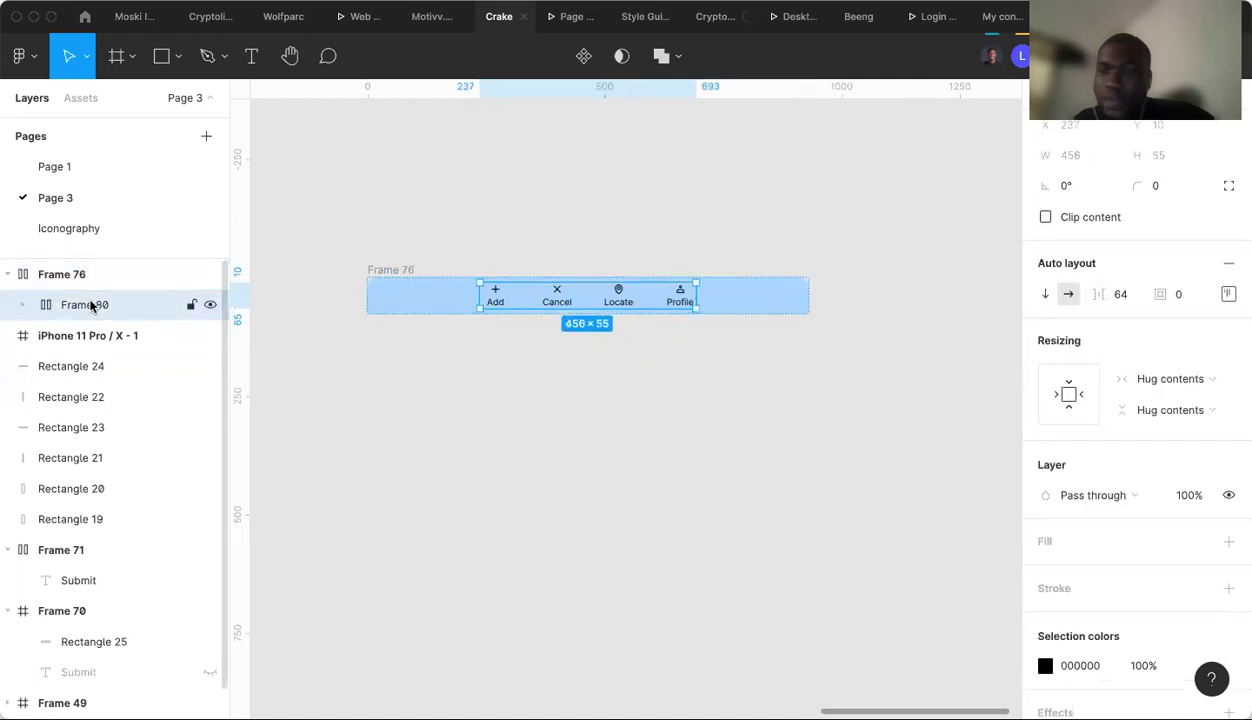
pyautogui.click(90, 275)
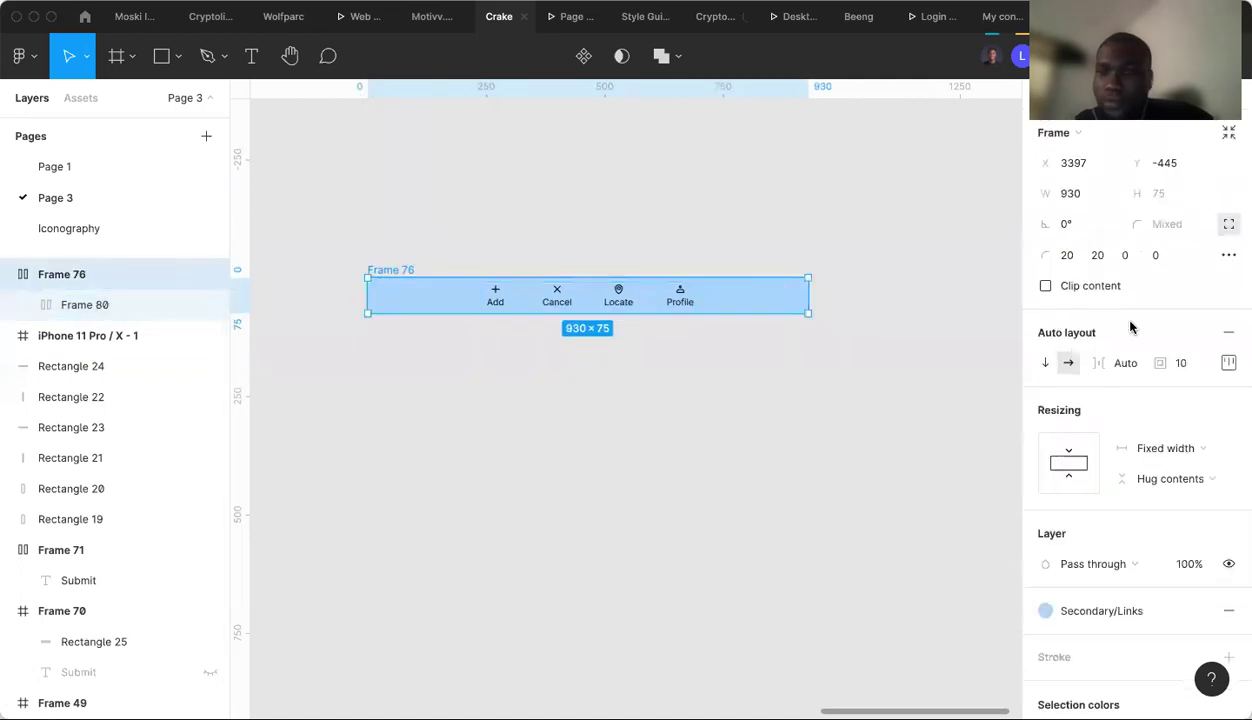
pyautogui.click(1229, 362)
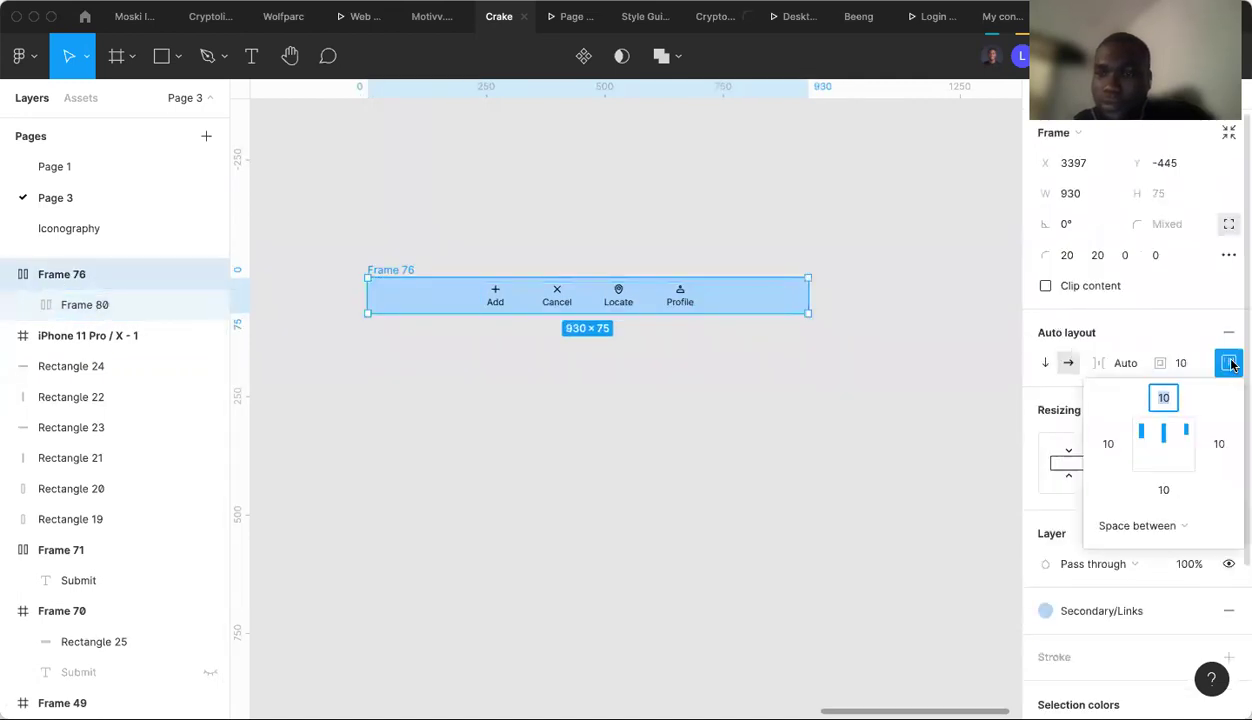
# Set the horizontal resizing of the inner frame holding the four items to Fill container.
pyautogui.click(496, 291)
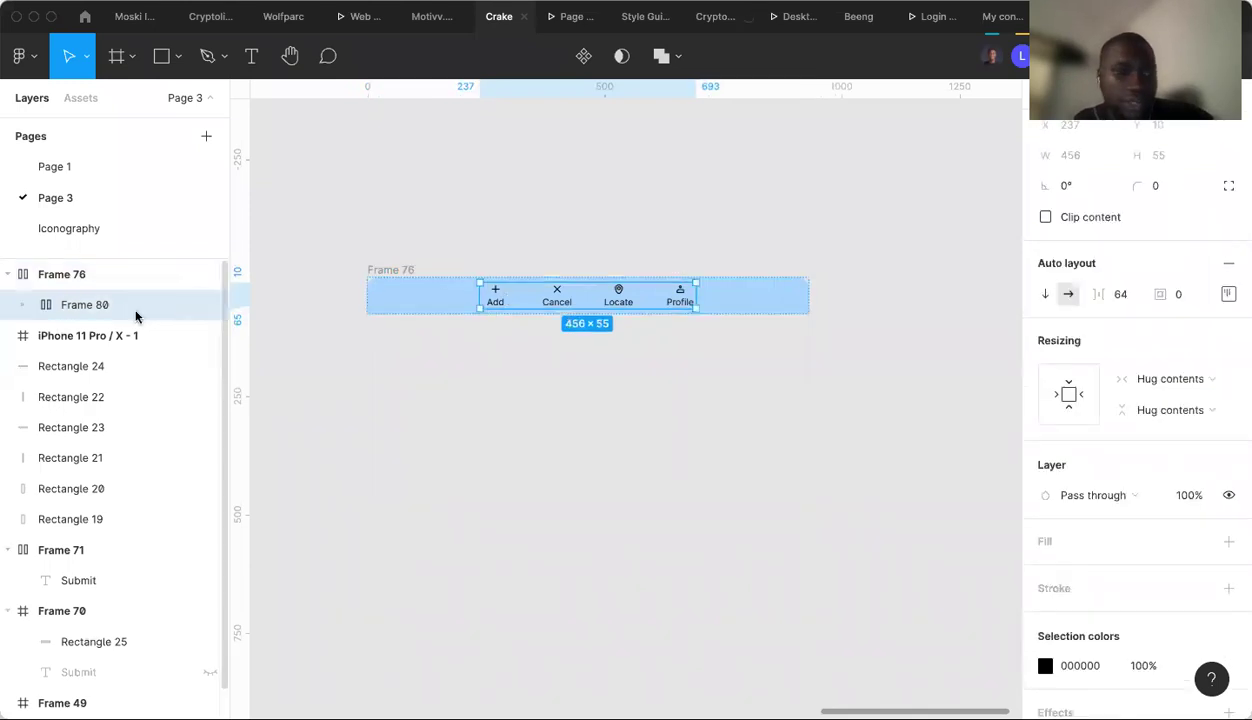
pyautogui.click(1187, 379)
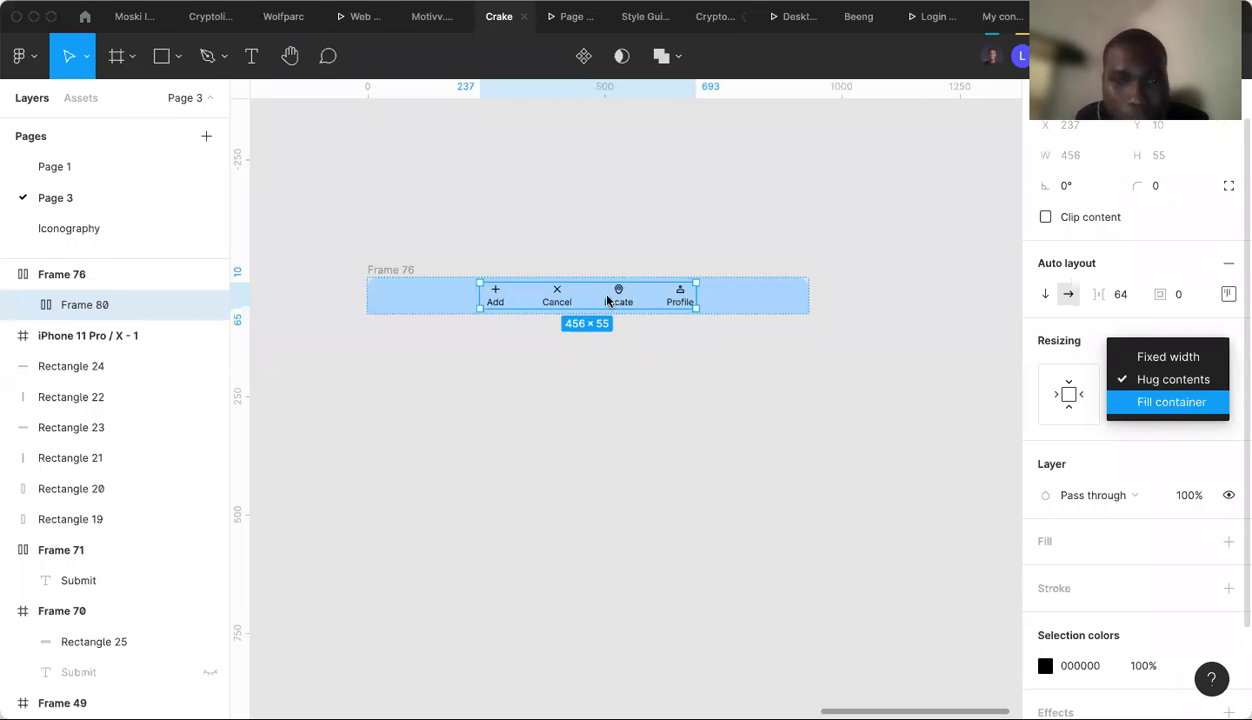
pyautogui.click(80, 274)
pyautogui.click(80, 274)
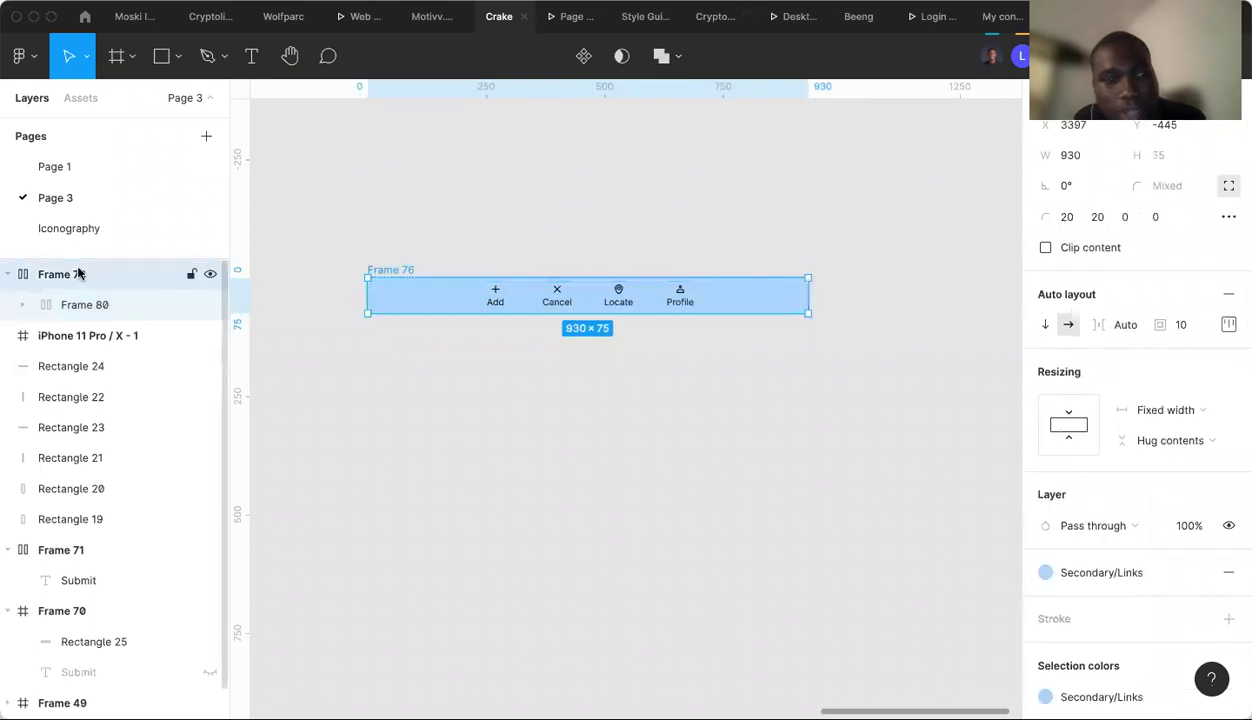
pyautogui.click(86, 305)
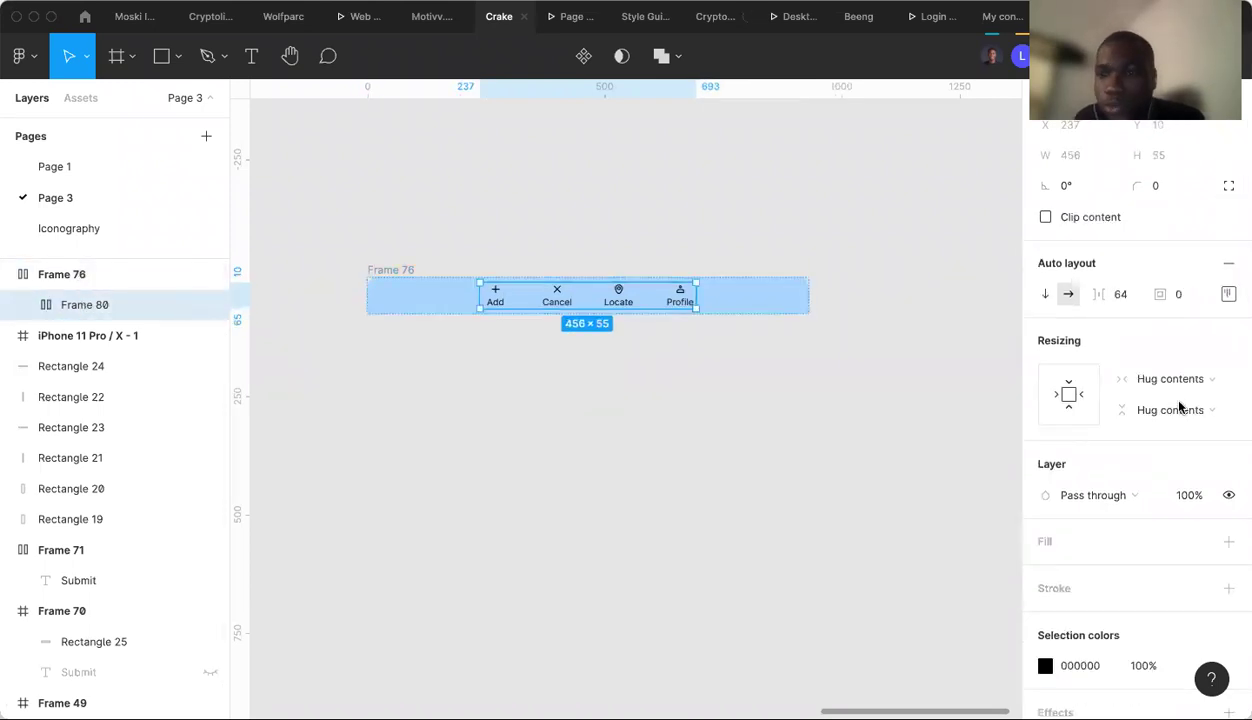
pyautogui.click(1170, 379)
pyautogui.click(1175, 403)
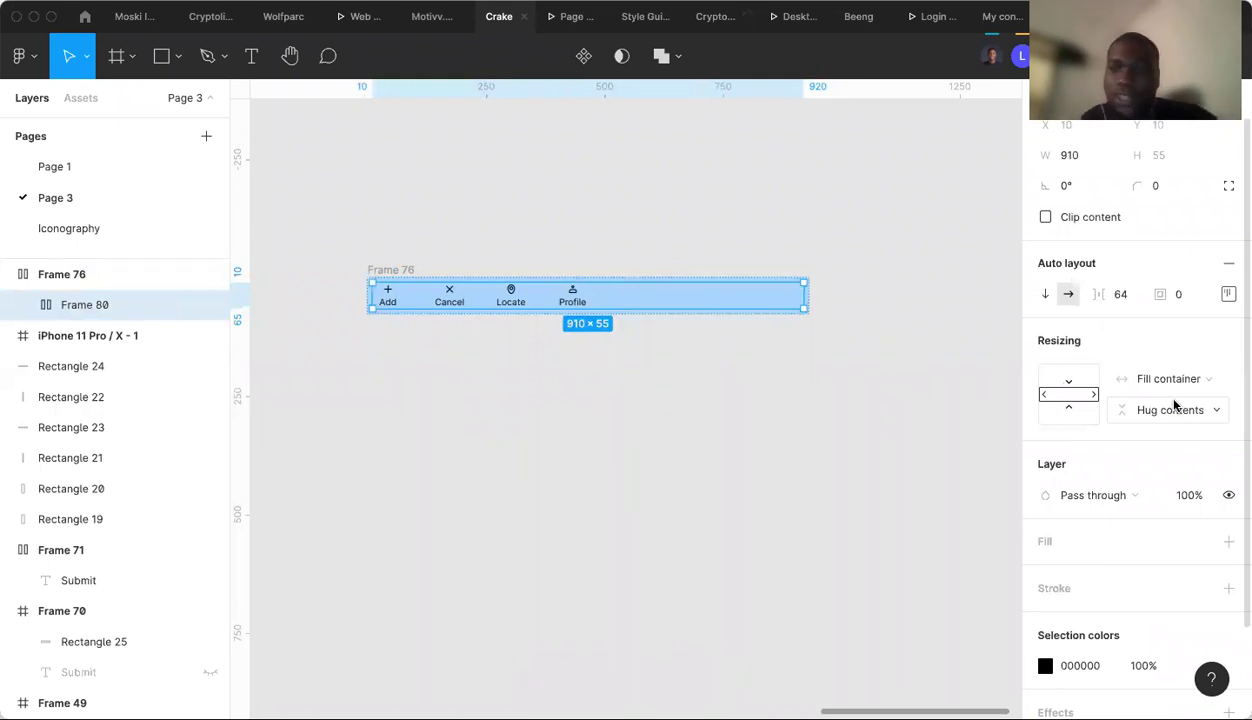
# Centre the items in the inner frame and set its distribution to Space between.
pyautogui.click(1229, 294)
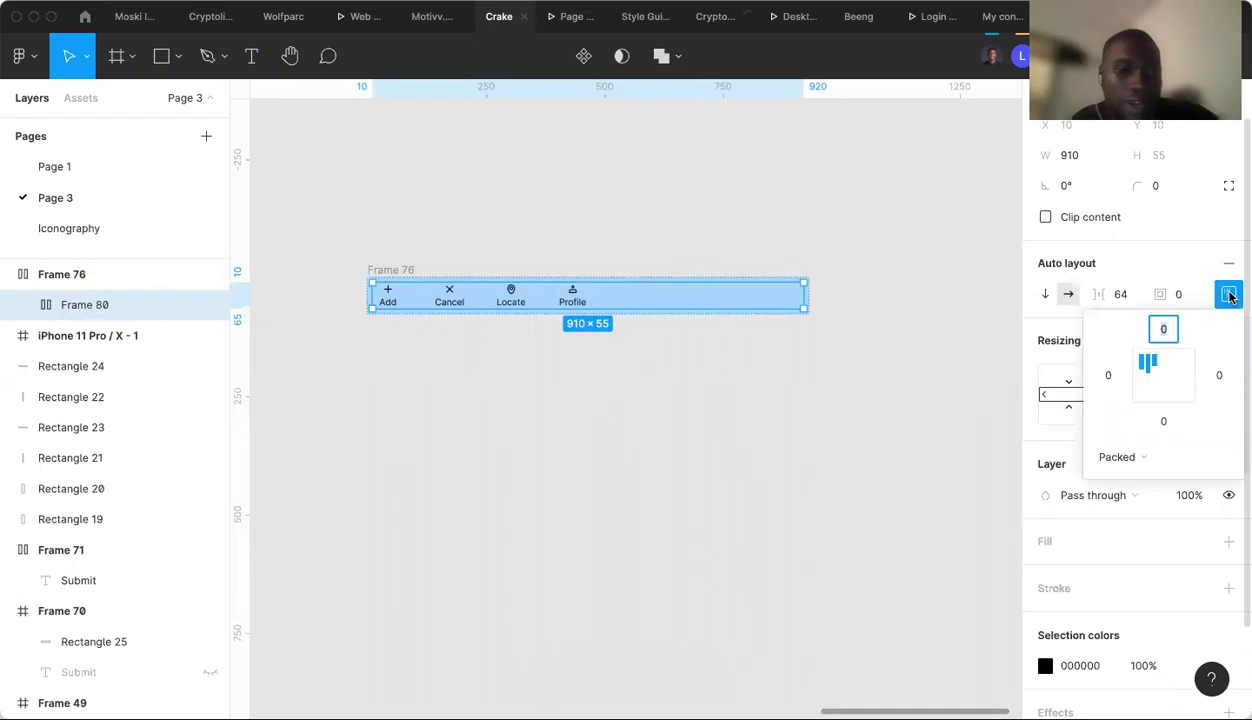
pyautogui.click(1169, 379)
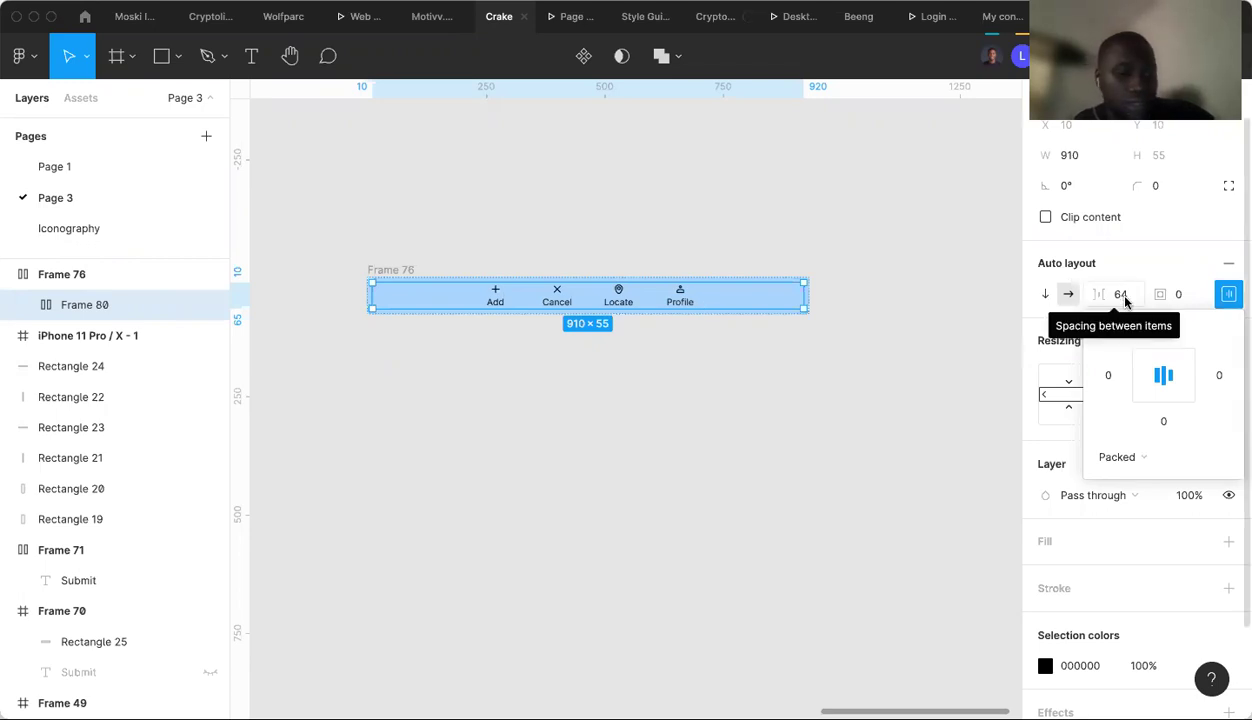
pyautogui.scroll(-1, 1125, 301)
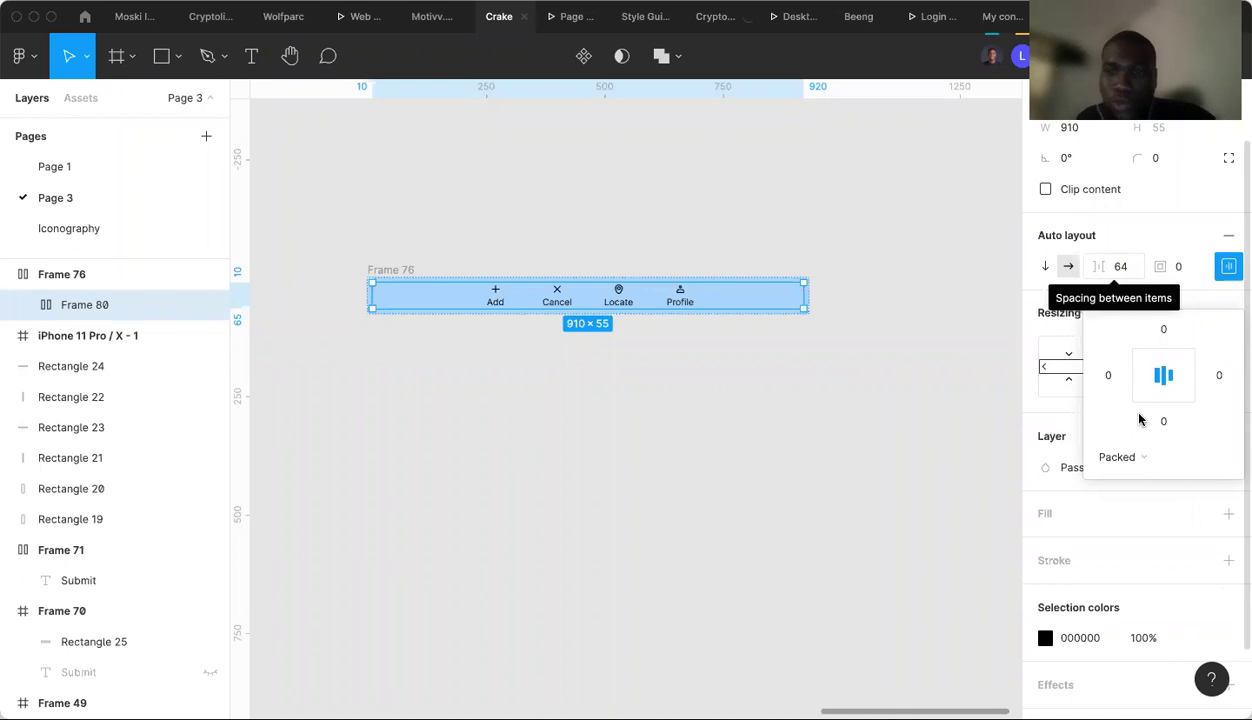
pyautogui.click(1126, 457)
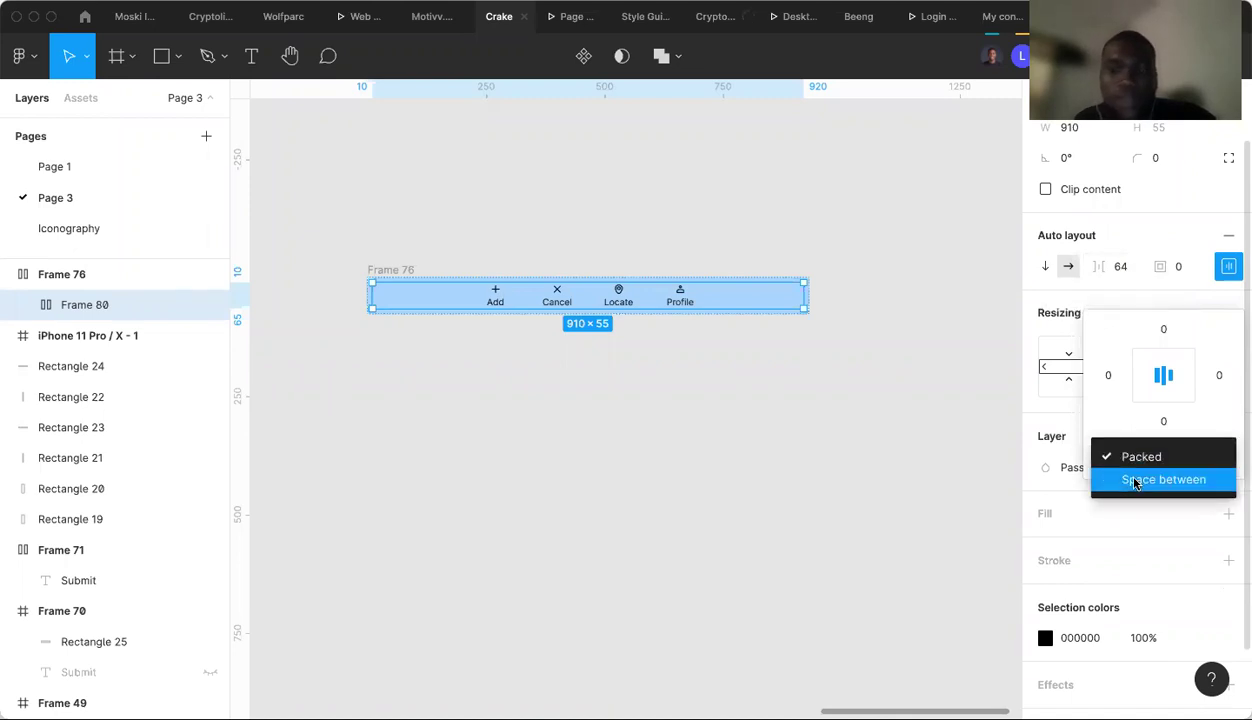
pyautogui.click(1132, 480)
# Narrow the outer navigation frame to about 724 and set its horizontal resizing to Hug contents.
pyautogui.click(382, 267)
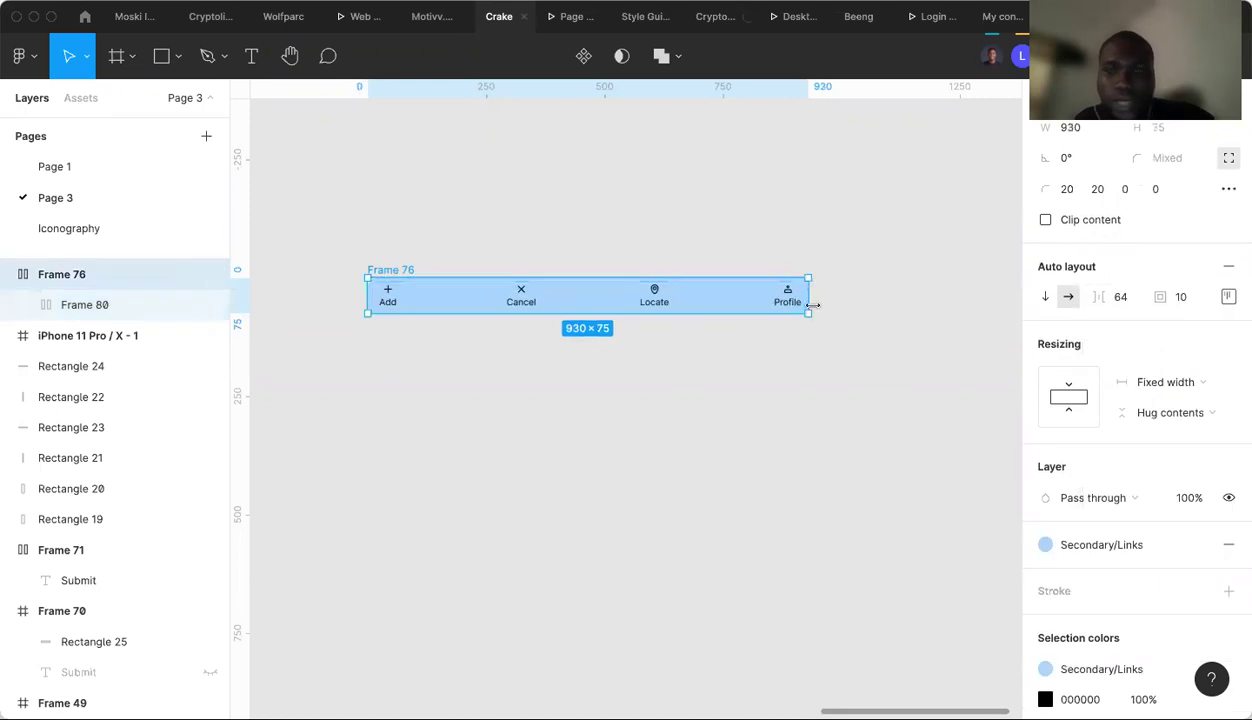
pyautogui.moveTo(811, 303); pyautogui.dragTo(712, 302)
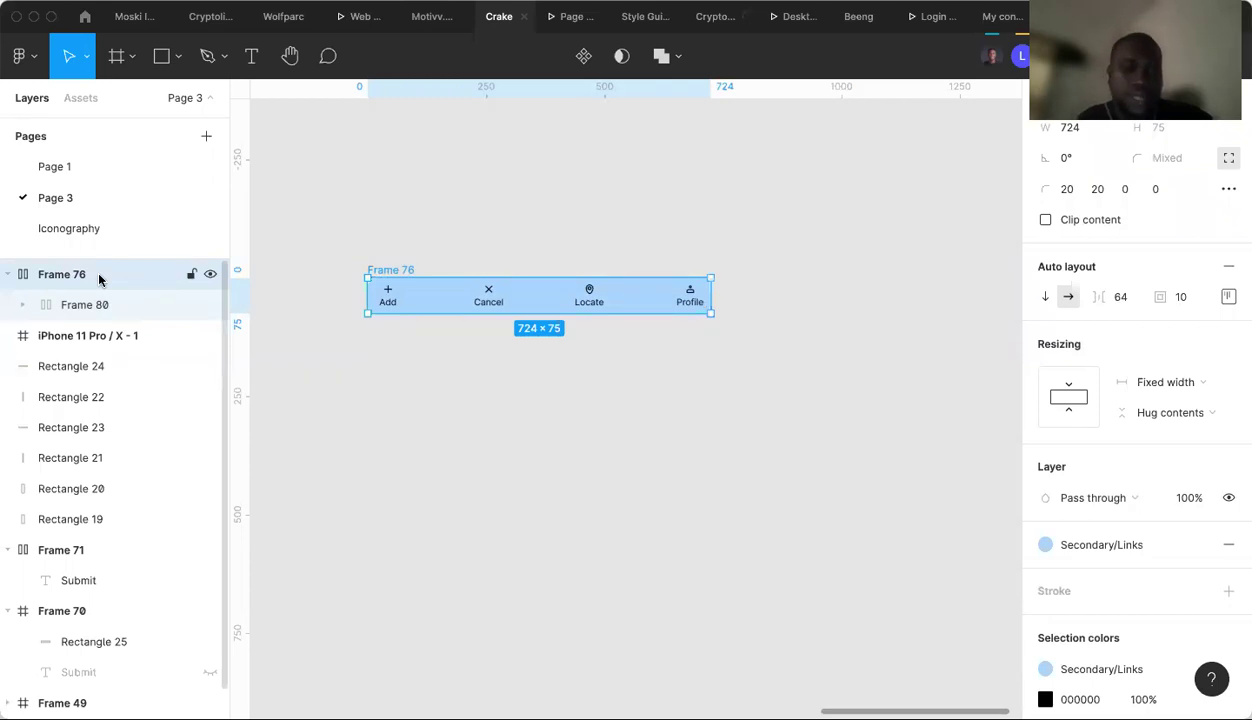
pyautogui.click(1163, 382)
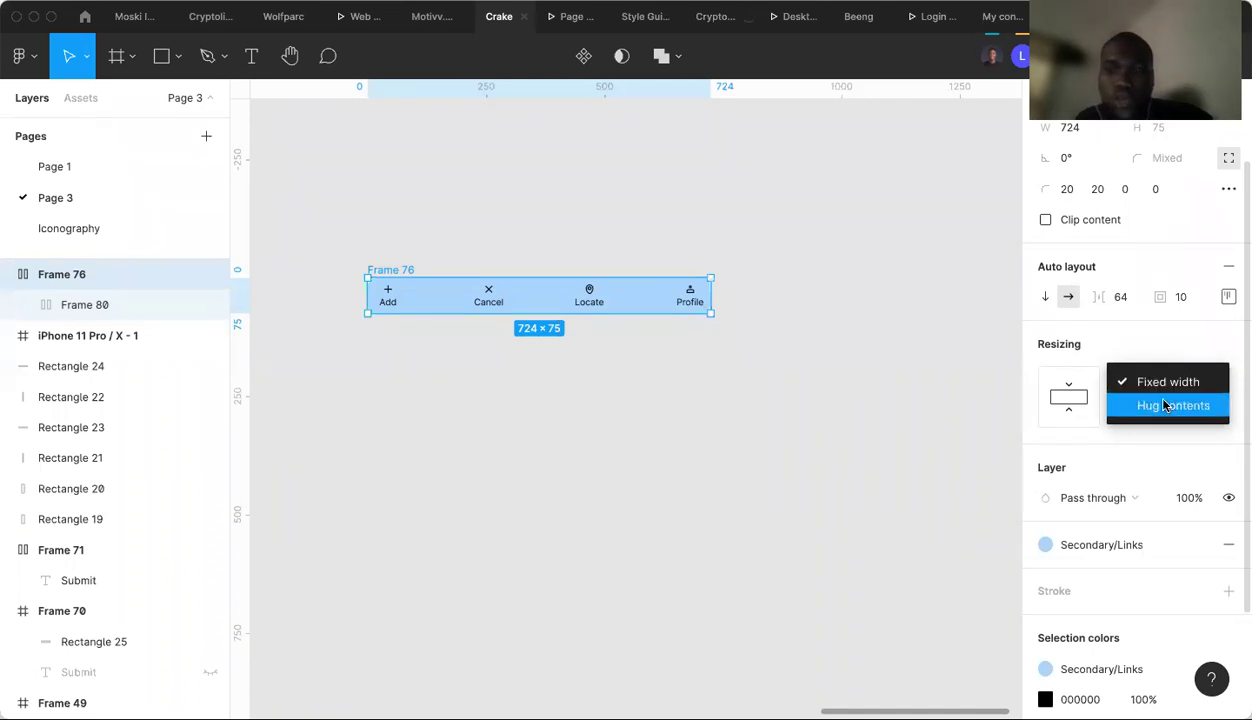
pyautogui.click(1163, 405)
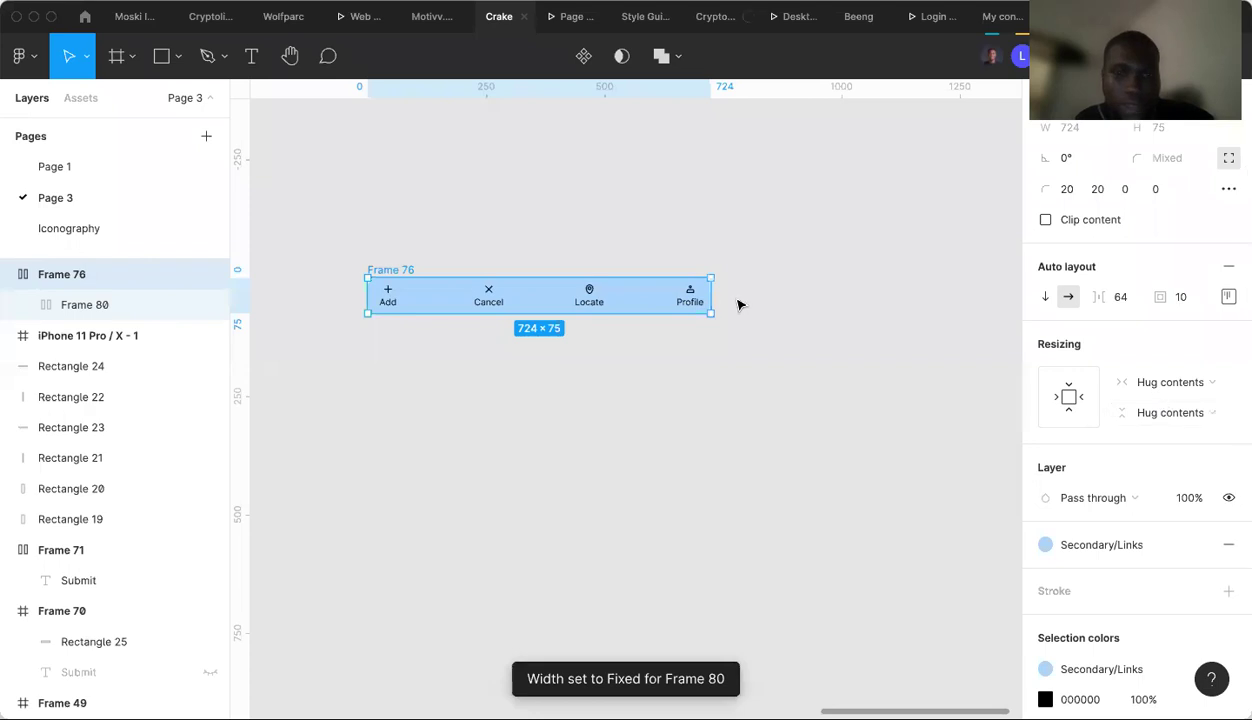
pyautogui.moveTo(711, 296); pyautogui.dragTo(790, 308)
pyautogui.hotkey('ctrl', 'z')
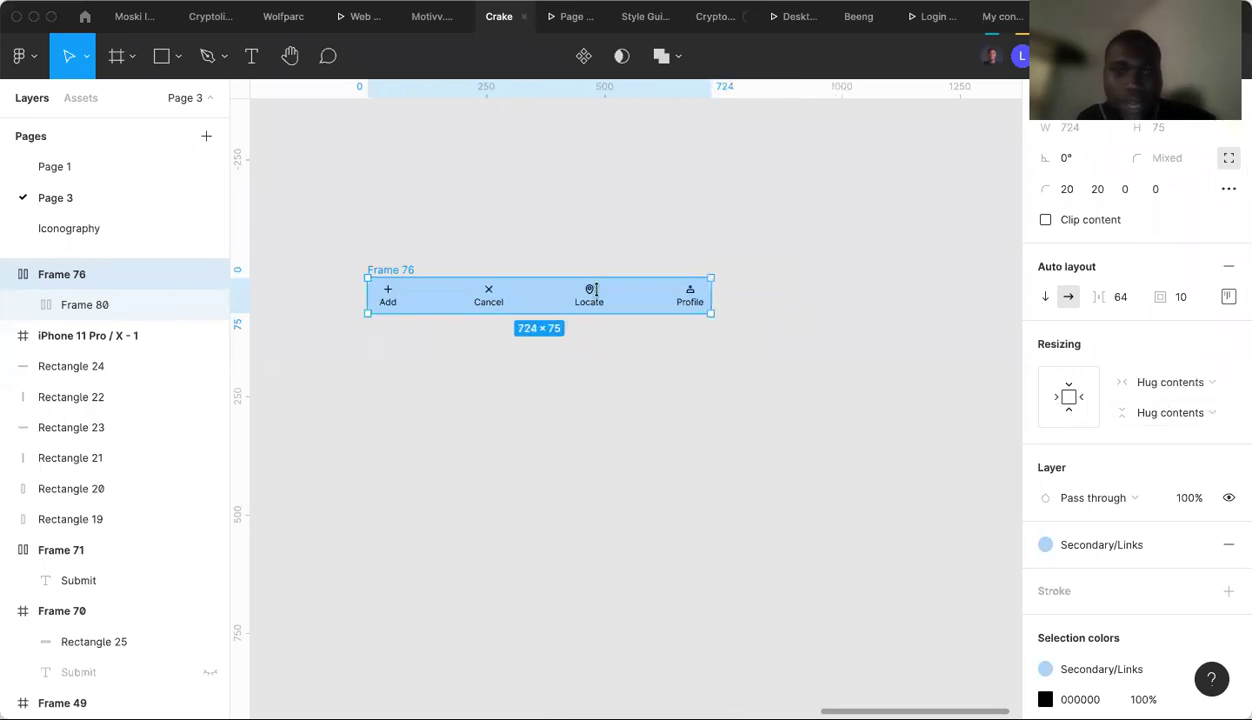
# Duplicate the Locate item in the navigation bar and undo the duplication.
pyautogui.click(593, 302)
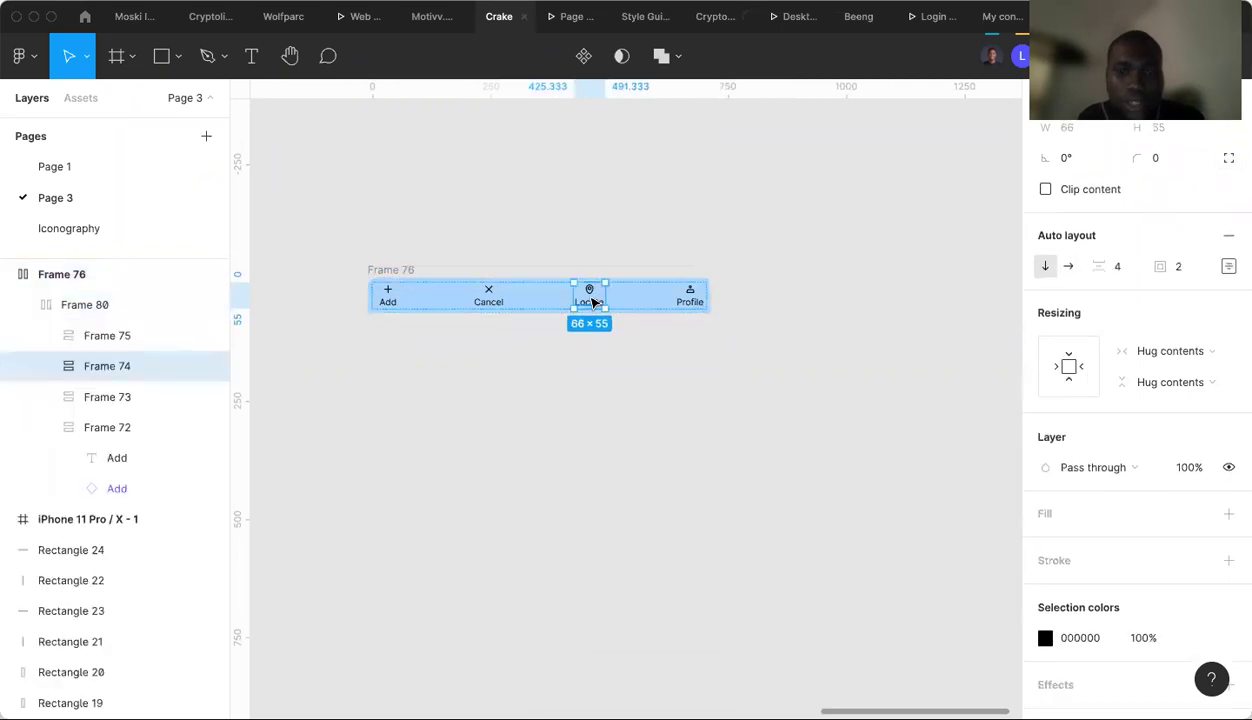
pyautogui.hotkey('ctrl', 'd')
pyautogui.hotkey('ctrl', 'z')
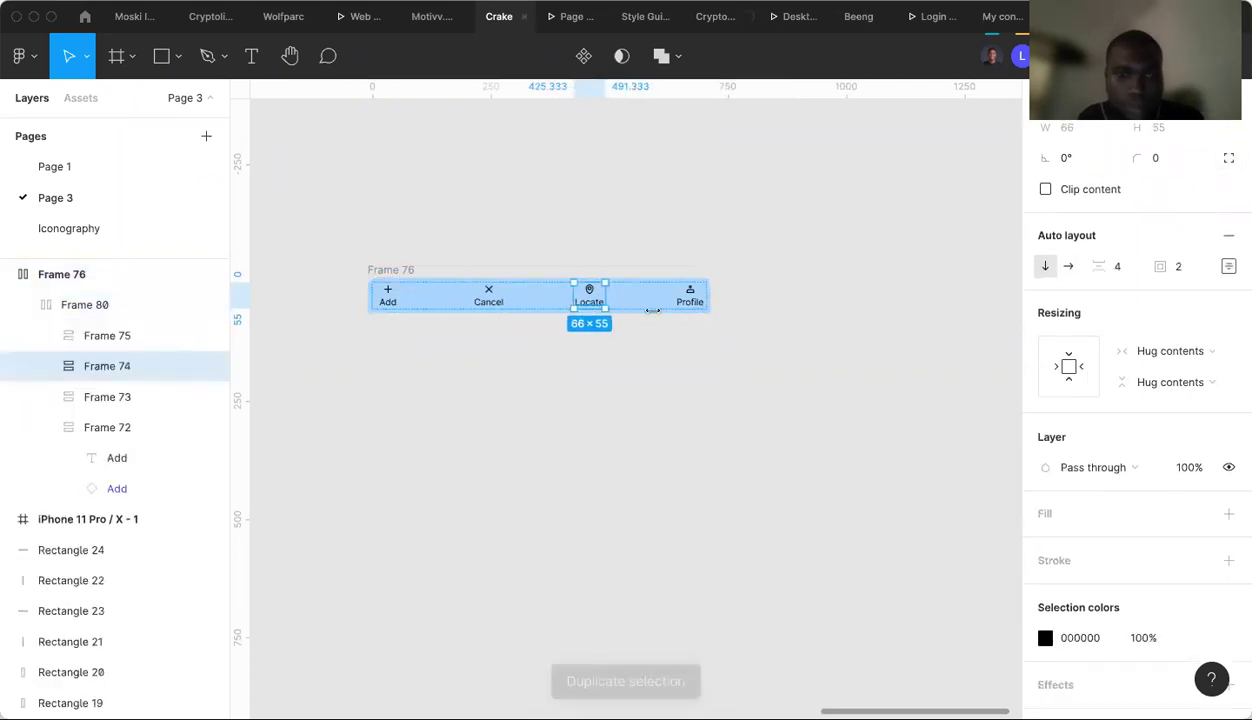
# Delete the Profile item from the navigation bar and restore it.
pyautogui.click(85, 340)
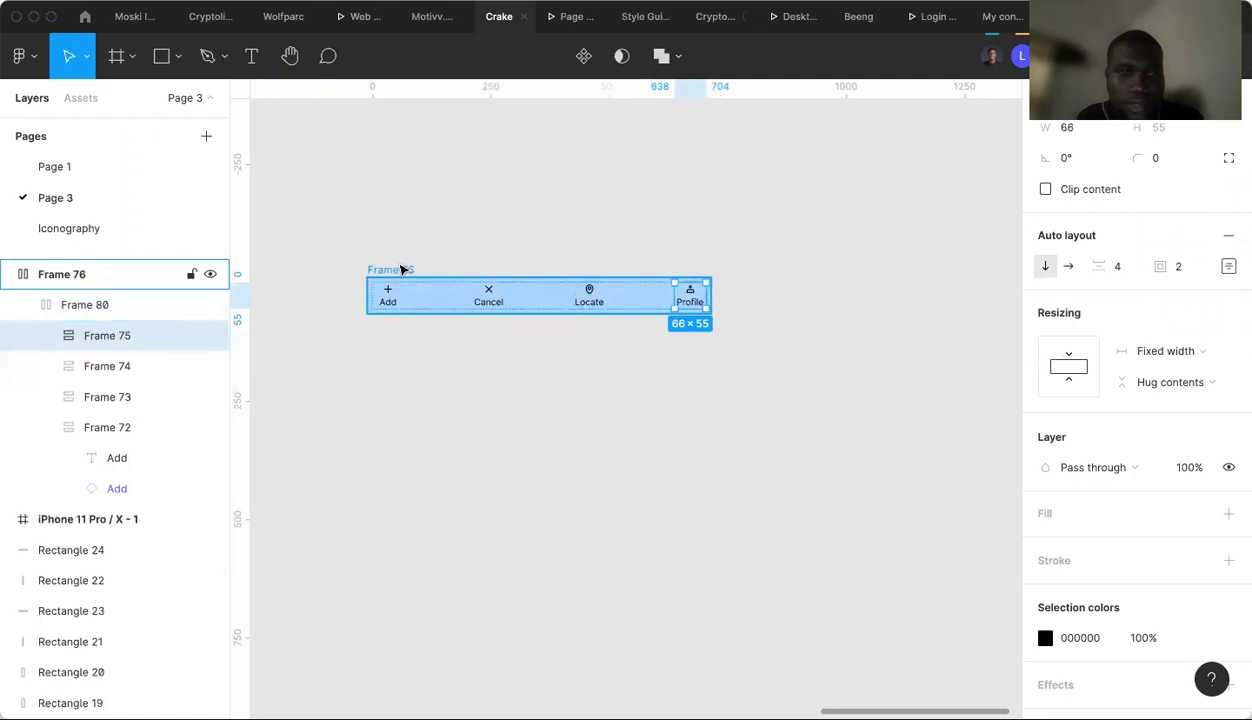
pyautogui.press('Delete')
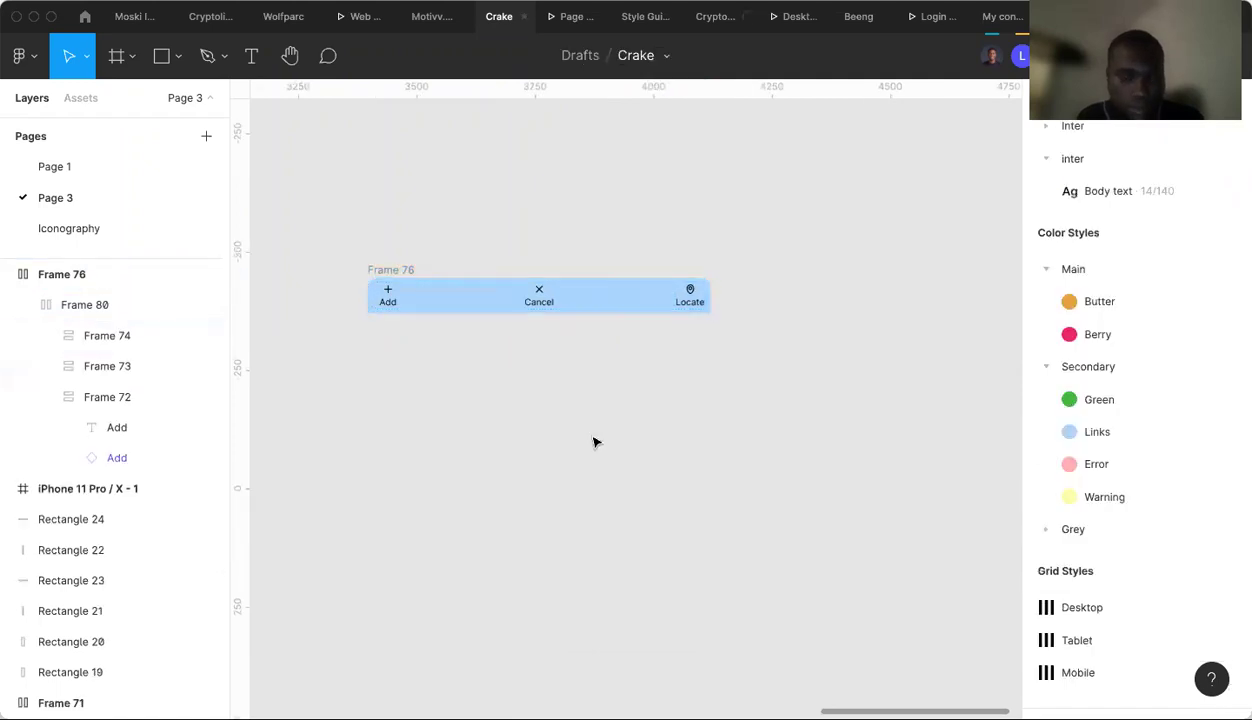
pyautogui.doubleClick(538, 295)
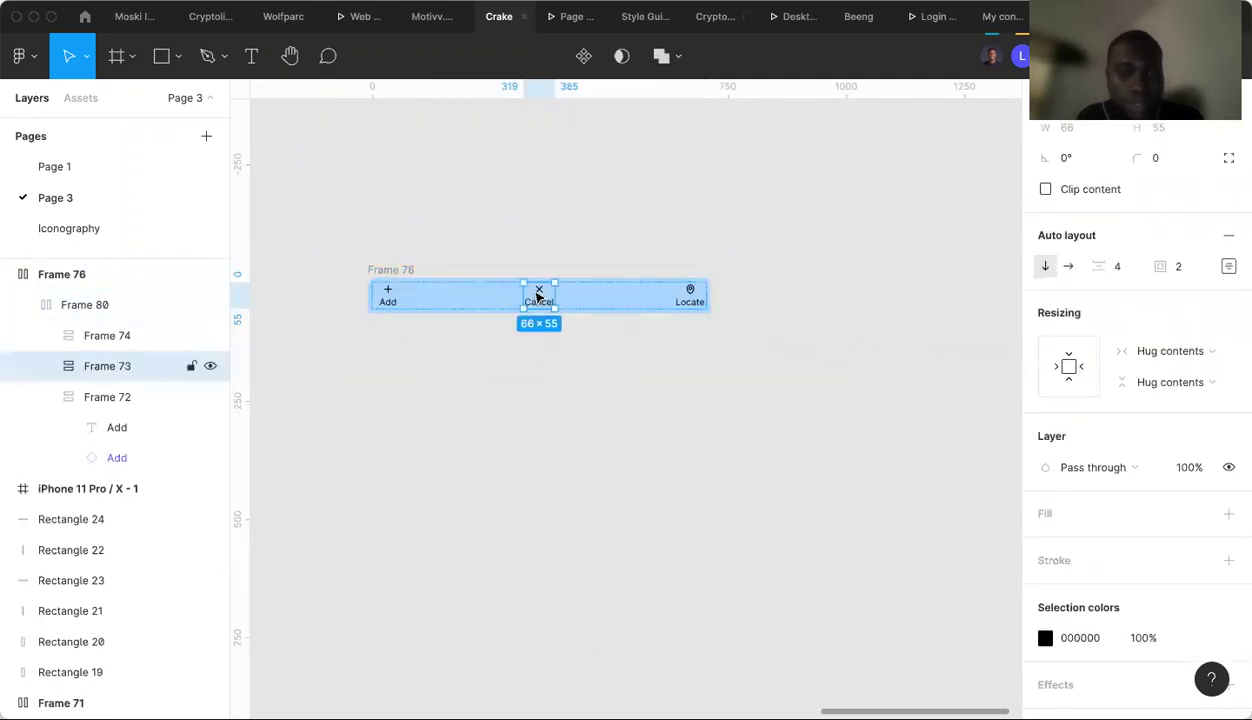
pyautogui.press('Escape')
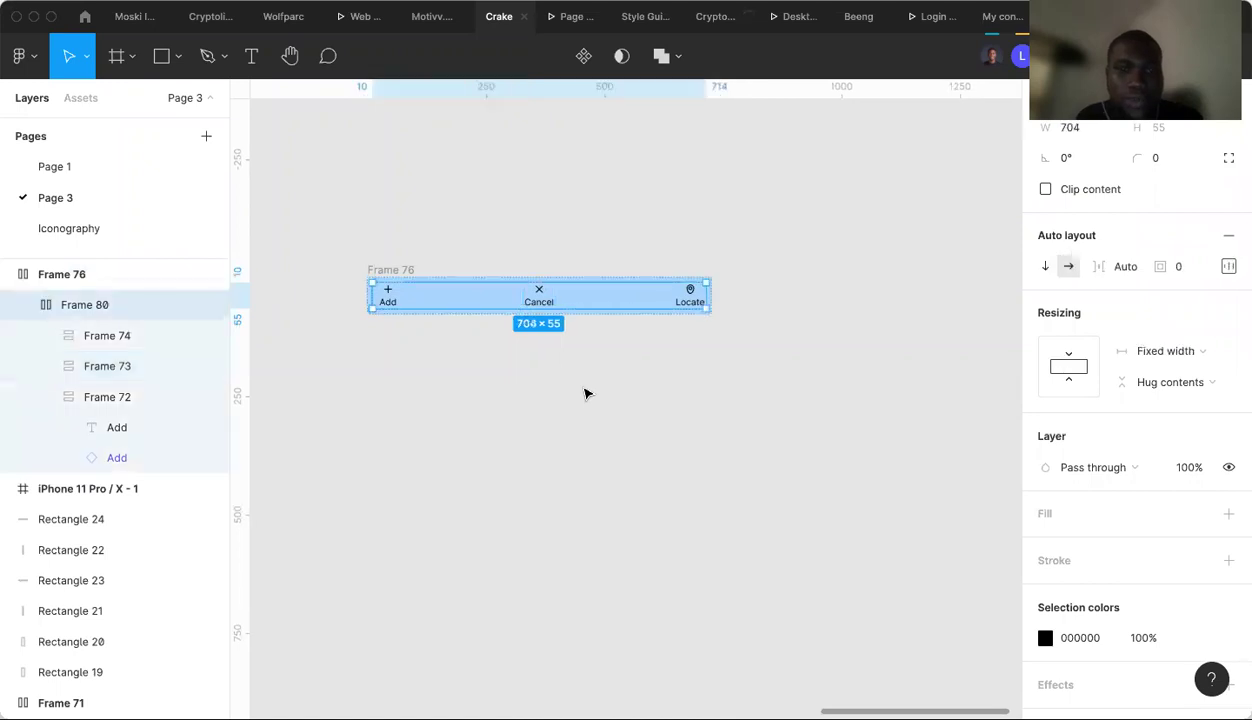
pyautogui.click(585, 393)
pyautogui.hotkey('ctrl', 'v')
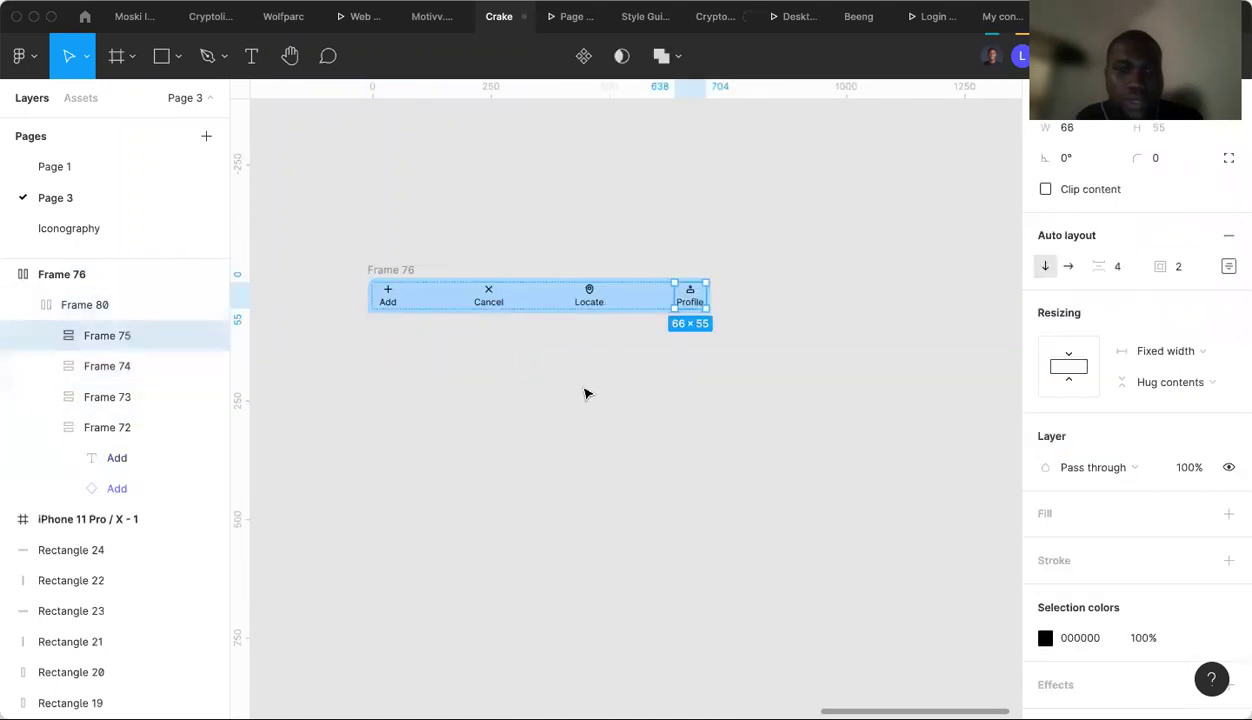
# Set the horizontal resizing of the inner frame holding the four navigation items to Fill container.
pyautogui.click(98, 366)
pyautogui.click(78, 307)
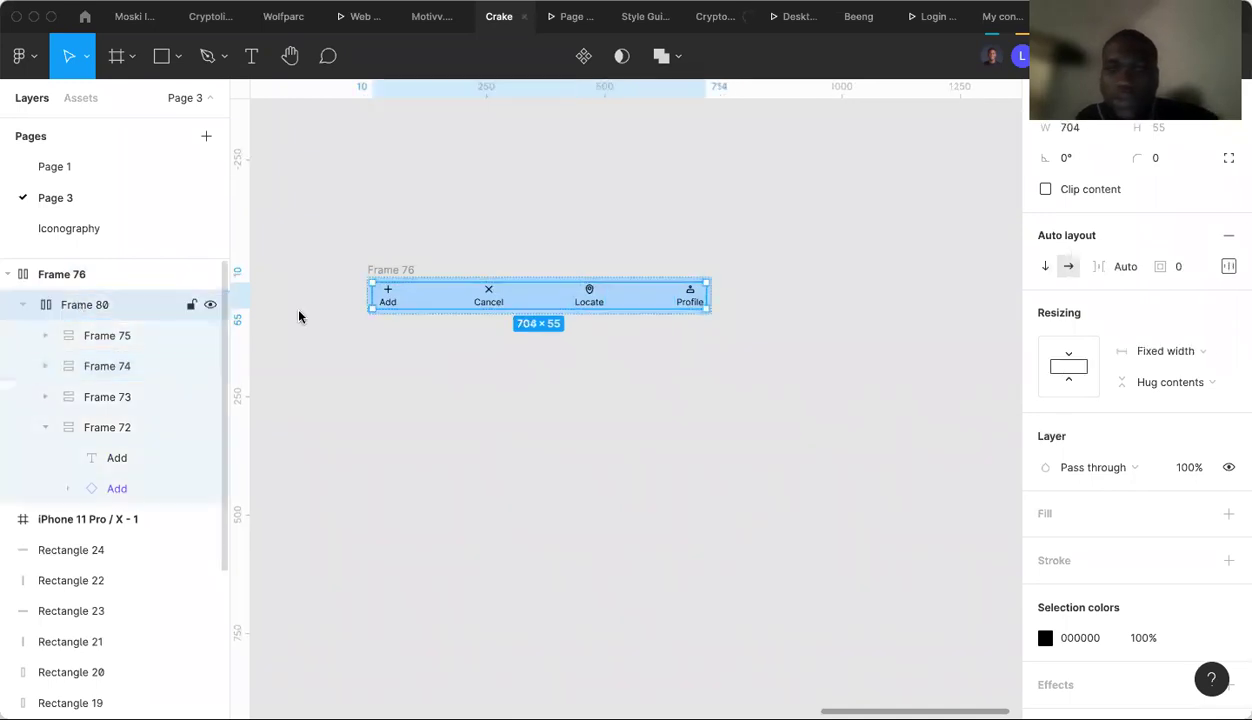
pyautogui.click(1180, 354)
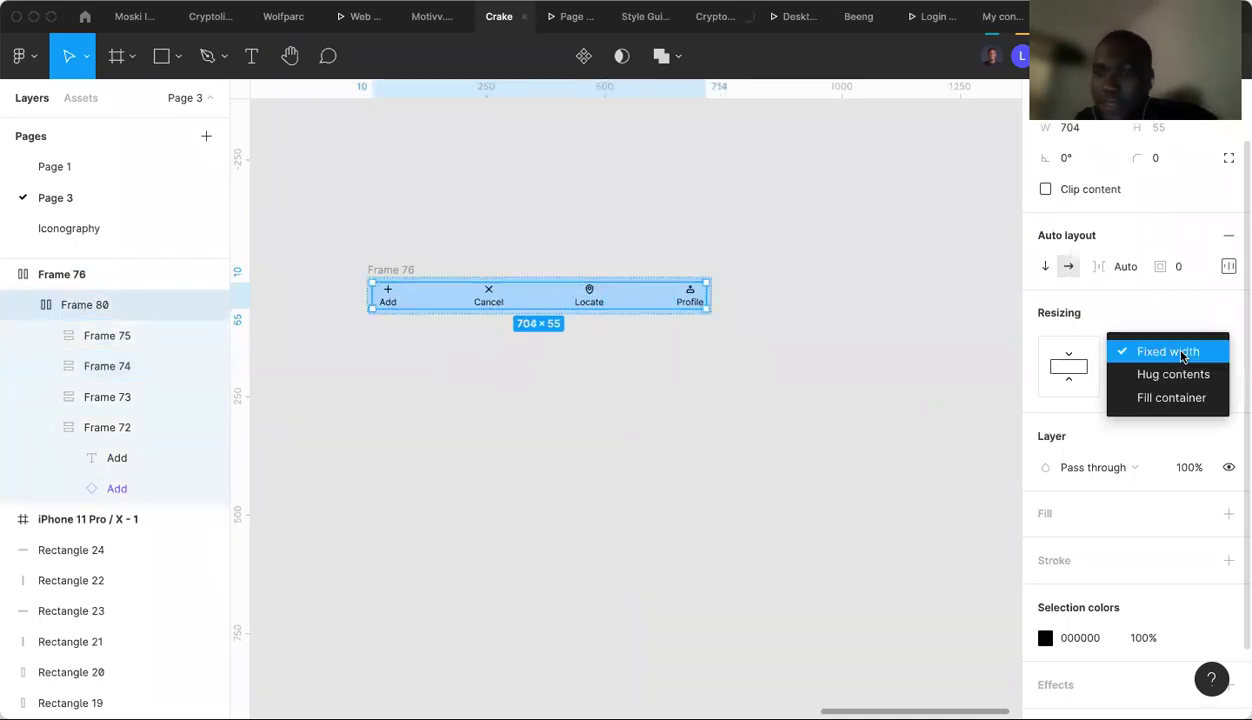
pyautogui.click(1150, 397)
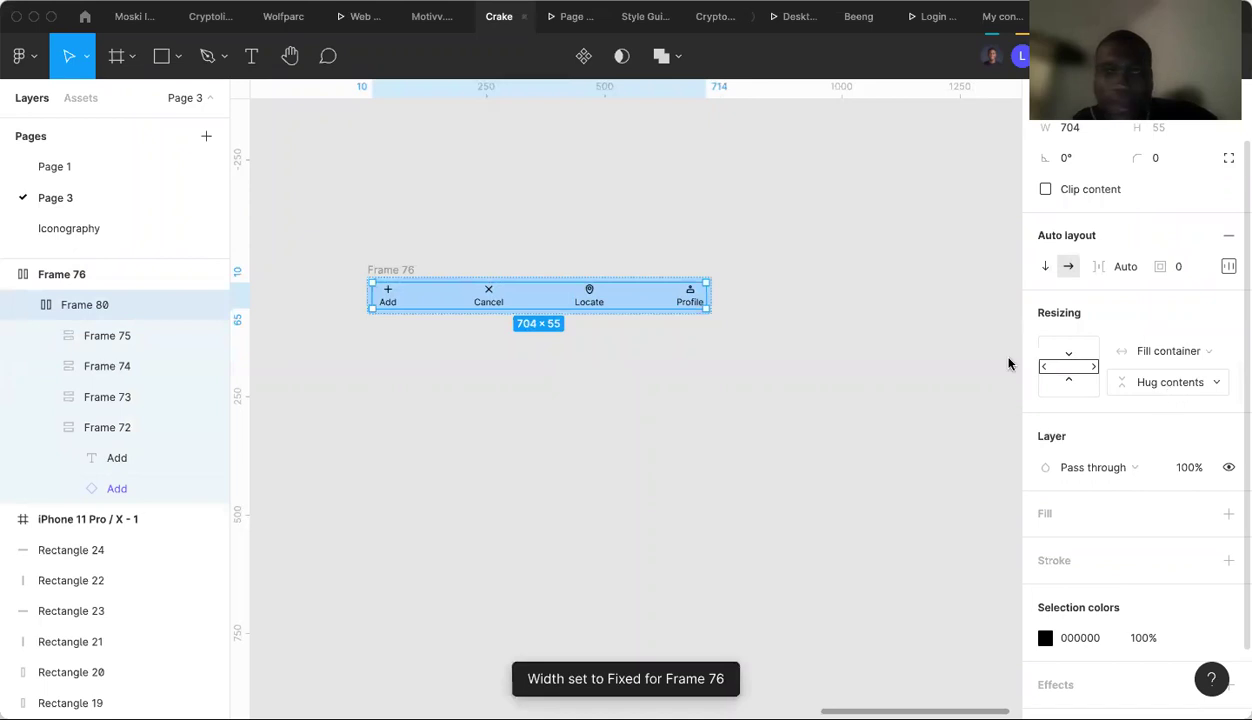
# Set the outer navigation frame's horizontal resizing to Hug contents.
pyautogui.click(391, 272)
pyautogui.click(1187, 388)
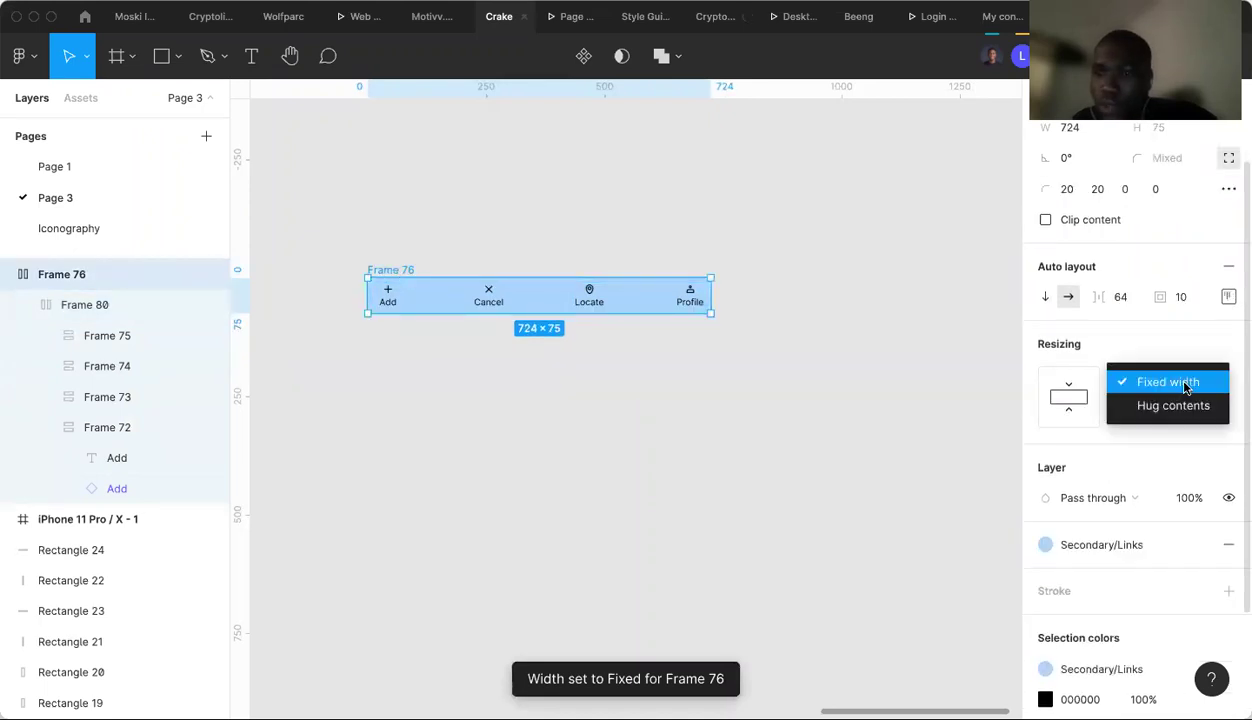
pyautogui.click(1181, 407)
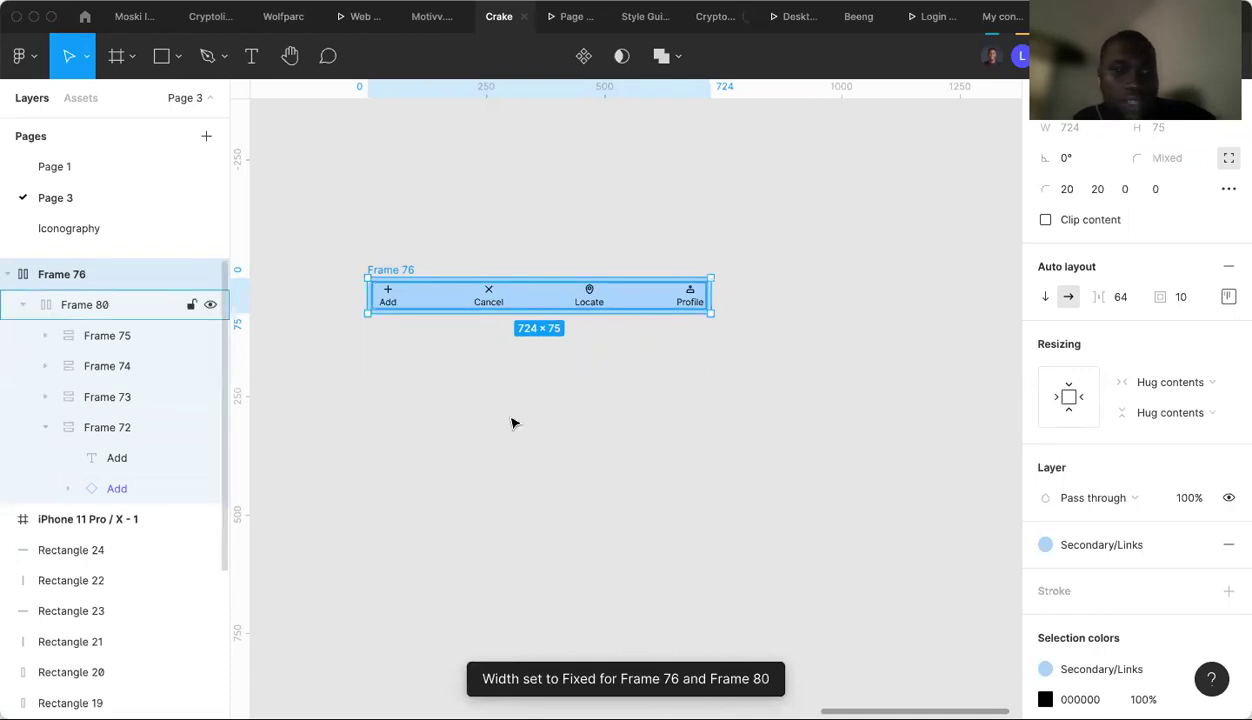
# Try placing the navigation bar at the bottom of the iPhone 11 Pro / X frame at 375 wide, and undo it.
pyautogui.hscroll(-2, 511, 423)
pyautogui.scroll(-1, 511, 423)
pyautogui.scroll(-3, 511, 423)
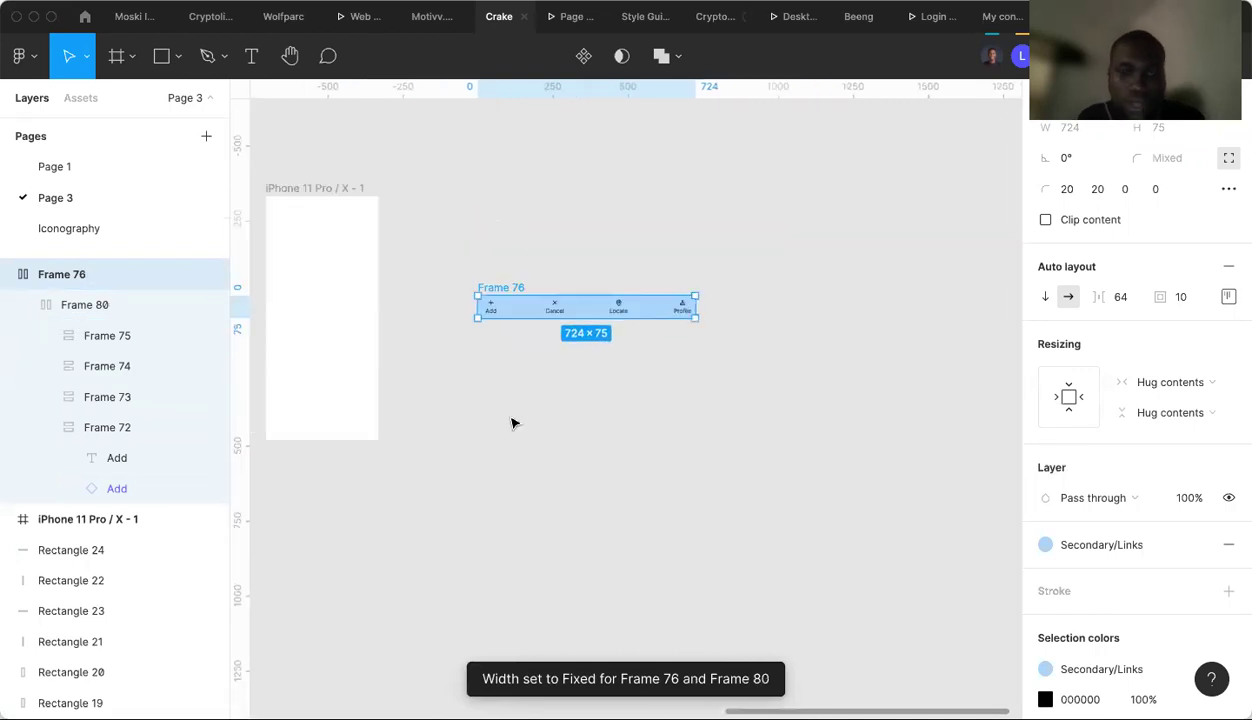
pyautogui.moveTo(330, 402); pyautogui.dragTo(391, 427)
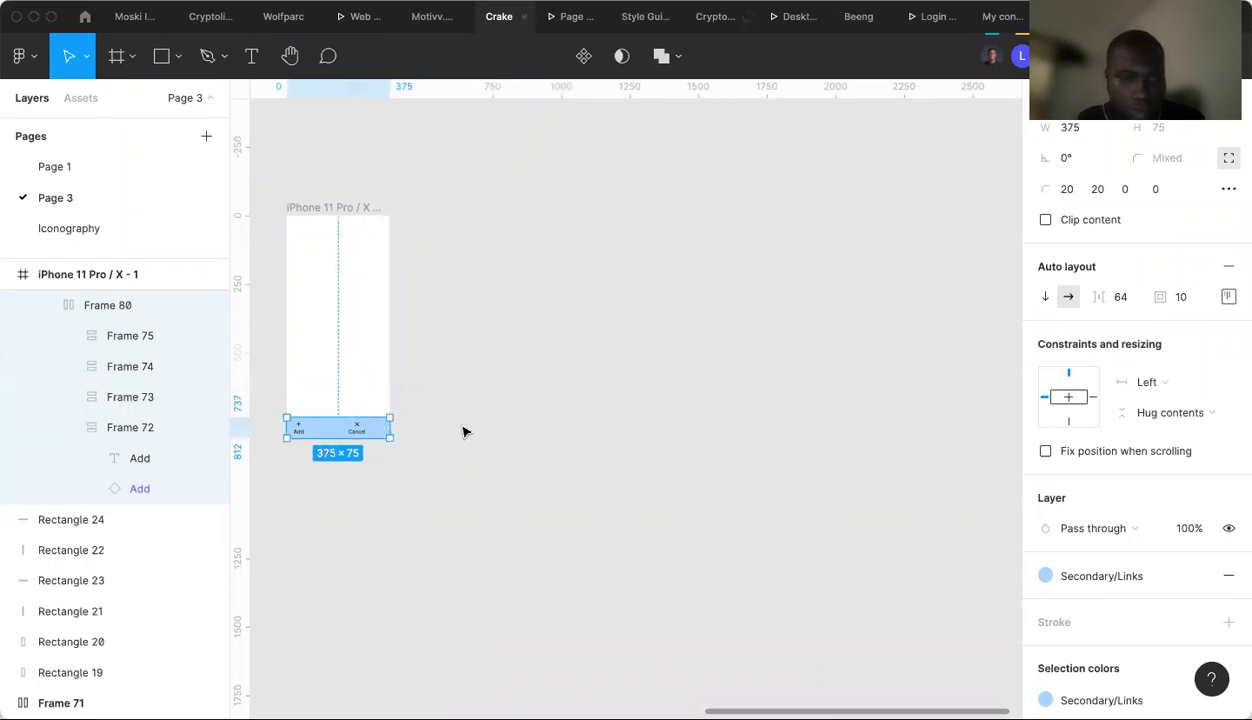
pyautogui.press('super+z')
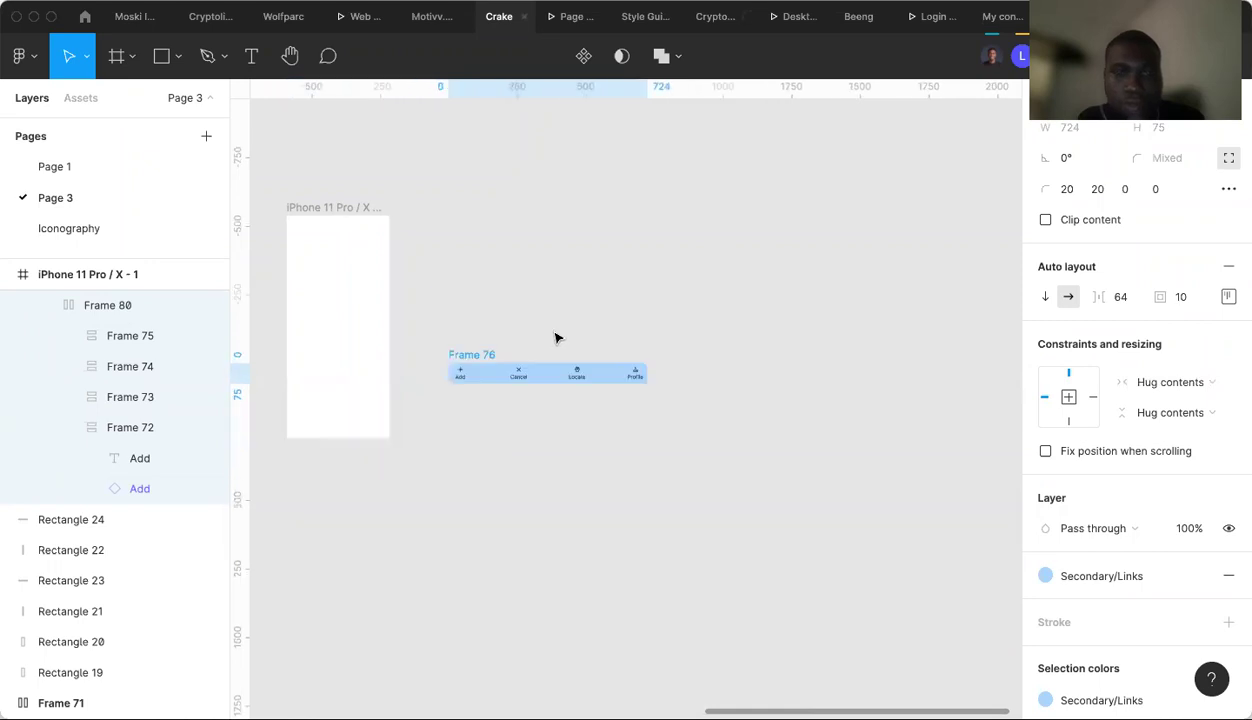
pyautogui.press('Escape')
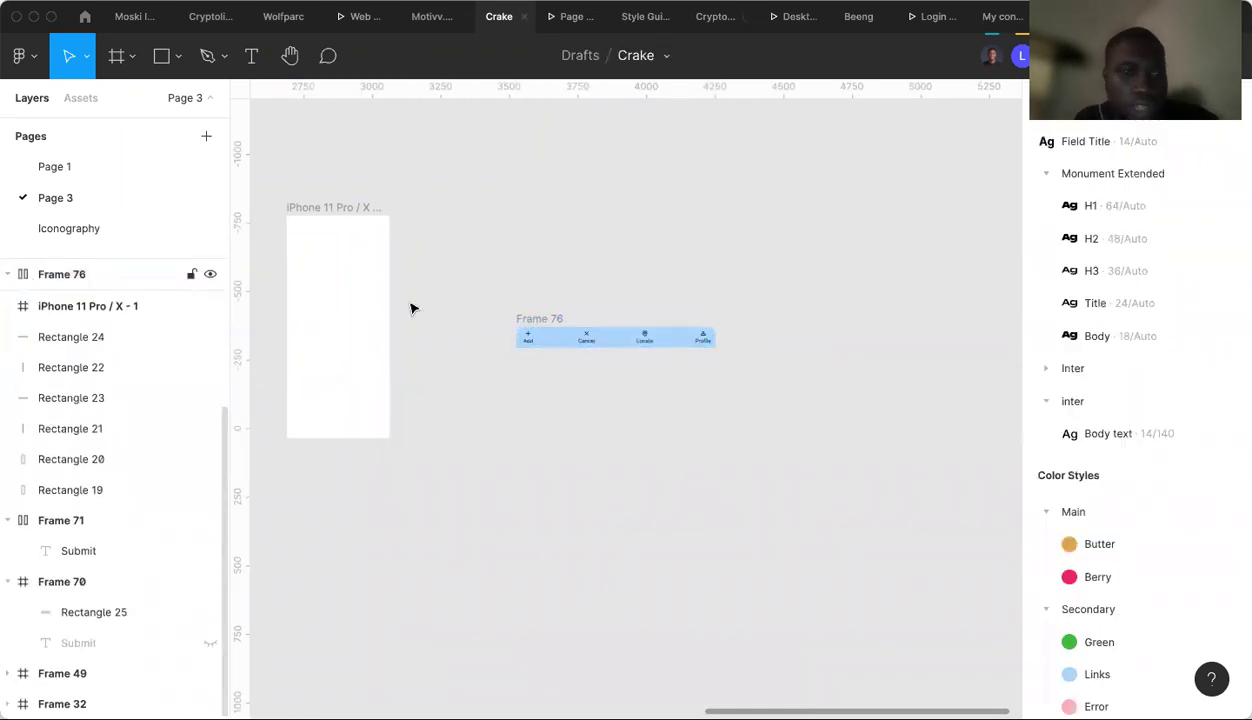
# Set the inner frame's horizontal resizing to Fill container and keep its item distribution at Space between.
pyautogui.click(597, 341)
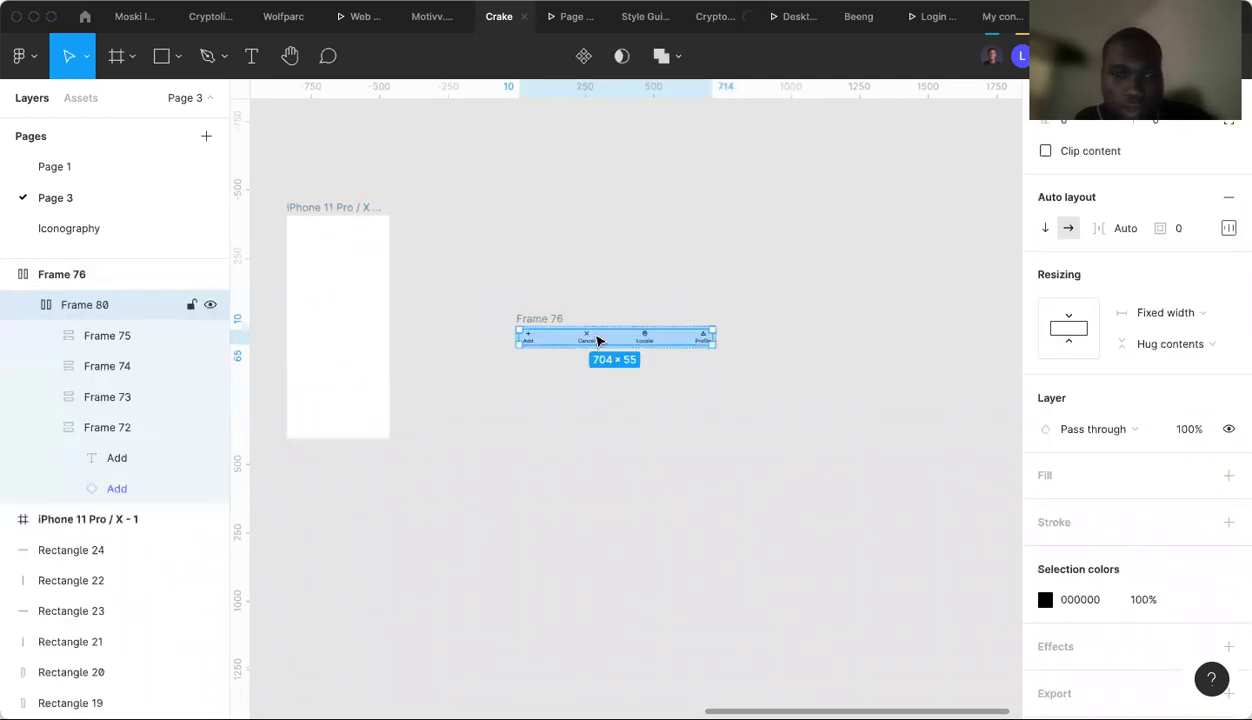
pyautogui.click(1166, 314)
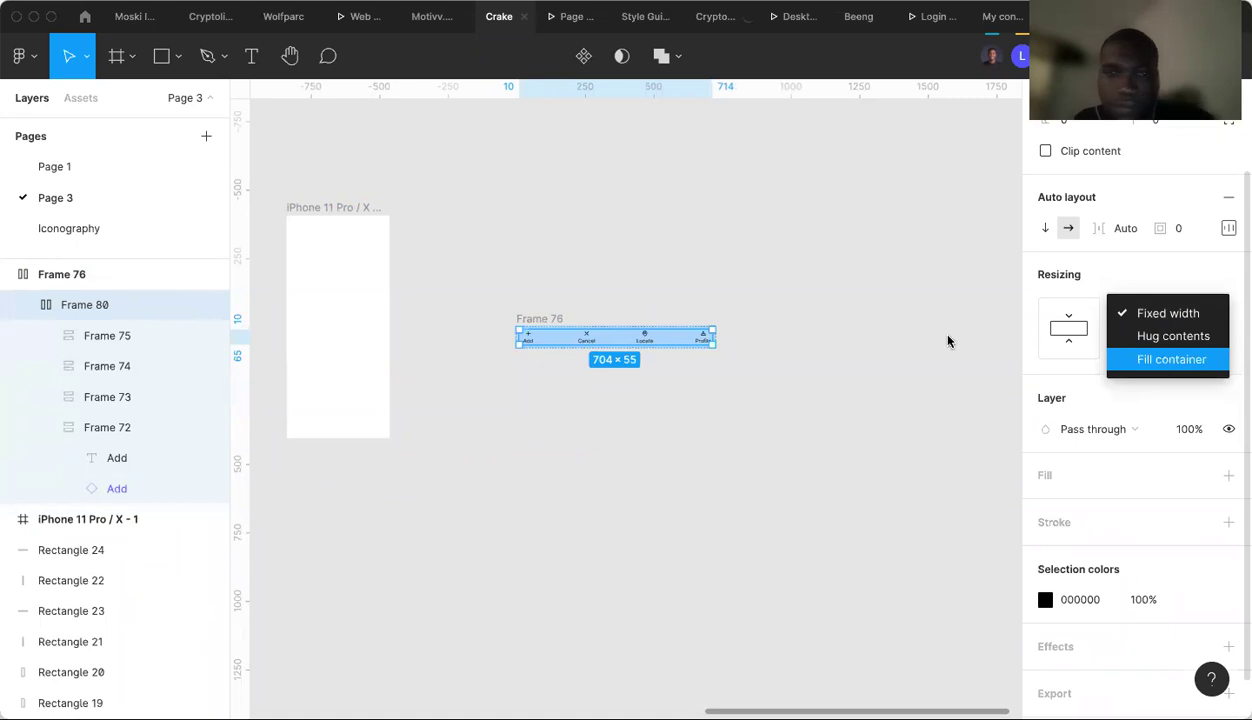
pyautogui.click(1170, 359)
pyautogui.click(1228, 229)
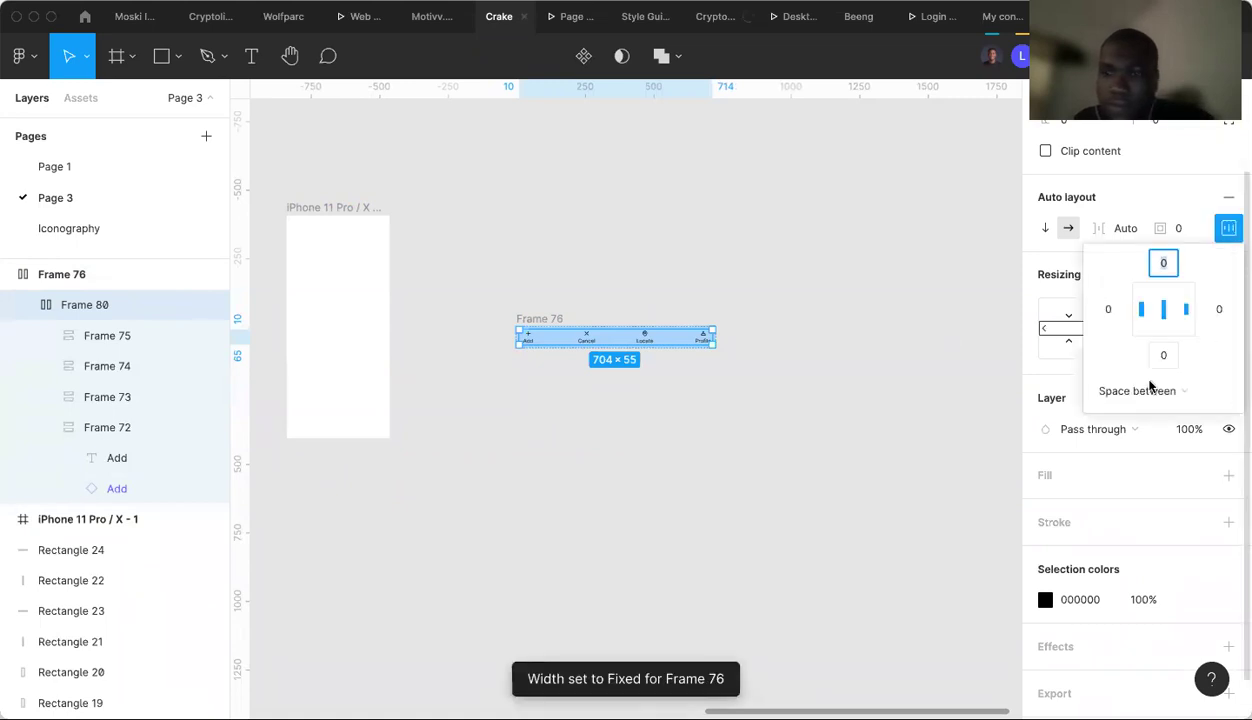
pyautogui.click(1150, 400)
pyautogui.click(1146, 392)
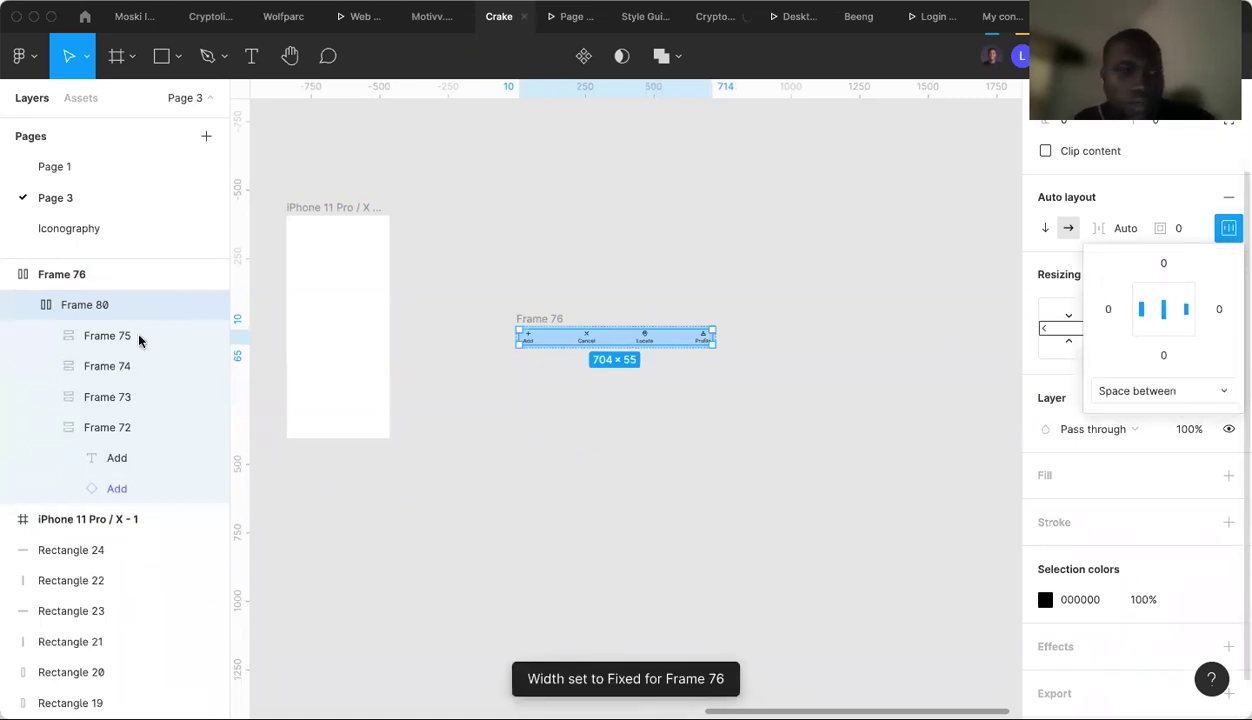
# Change the outer navigation frame's item distribution to Space between.
pyautogui.click(88, 274)
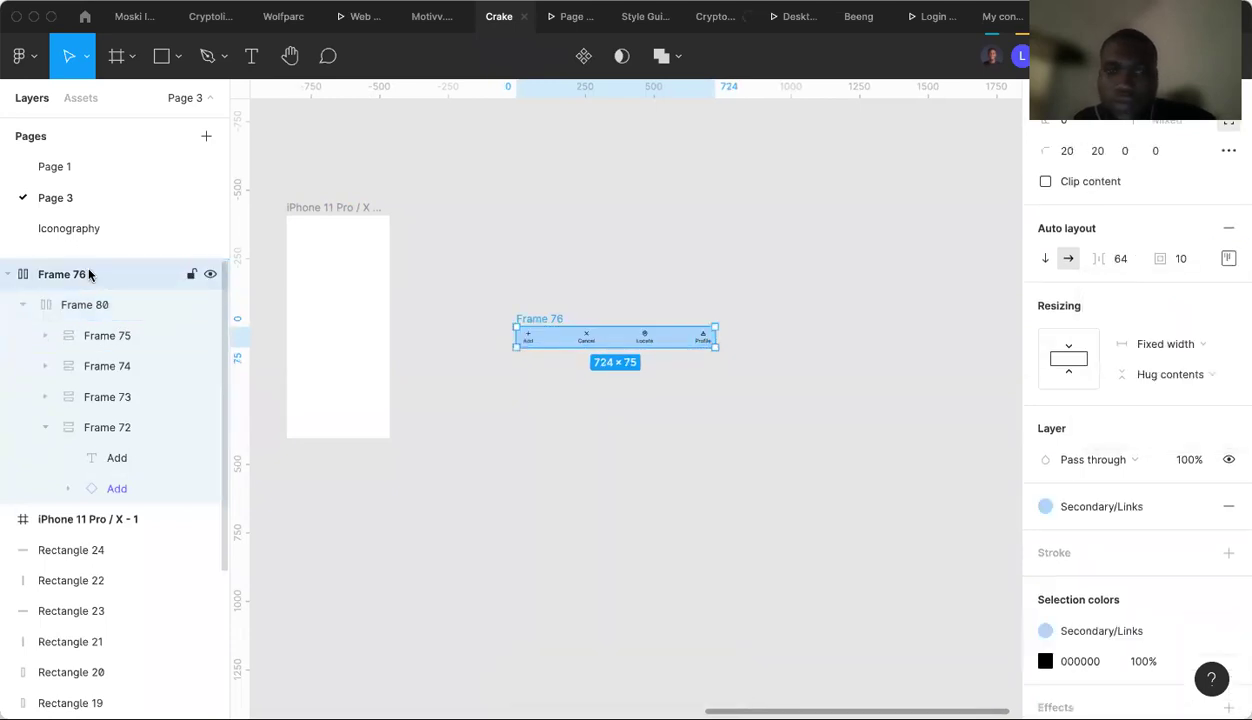
pyautogui.click(1228, 258)
pyautogui.click(1117, 421)
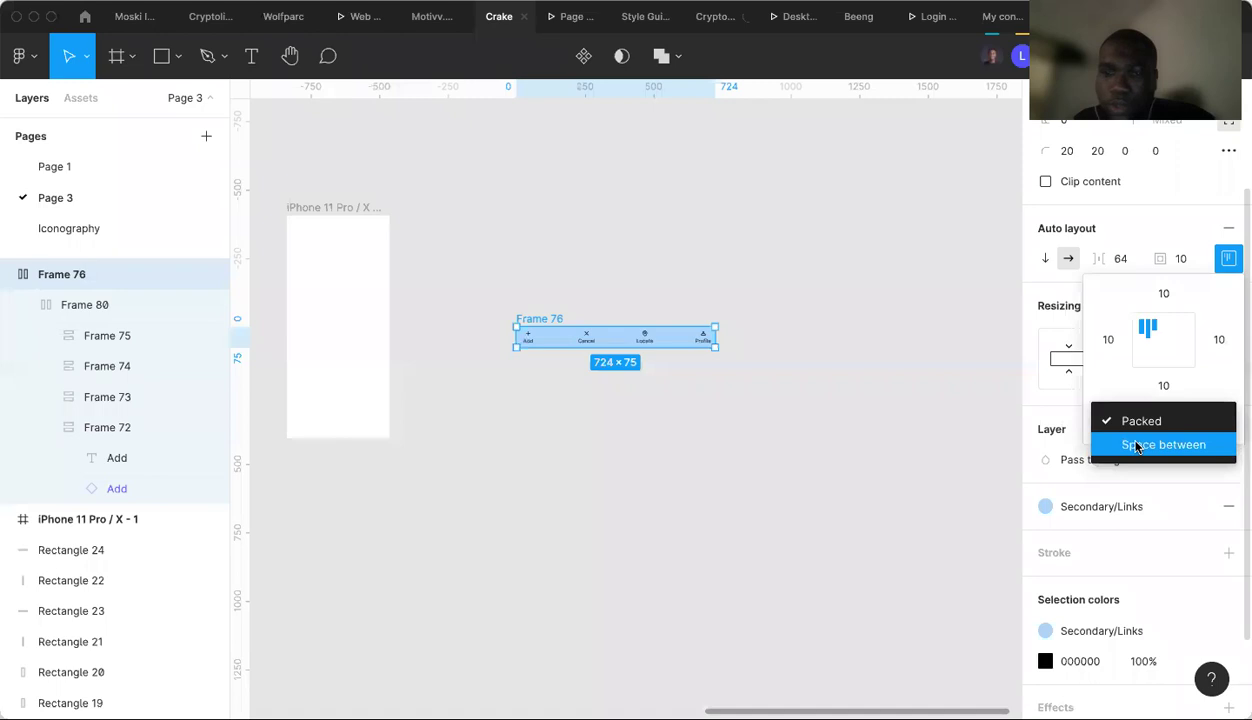
pyautogui.click(1130, 441)
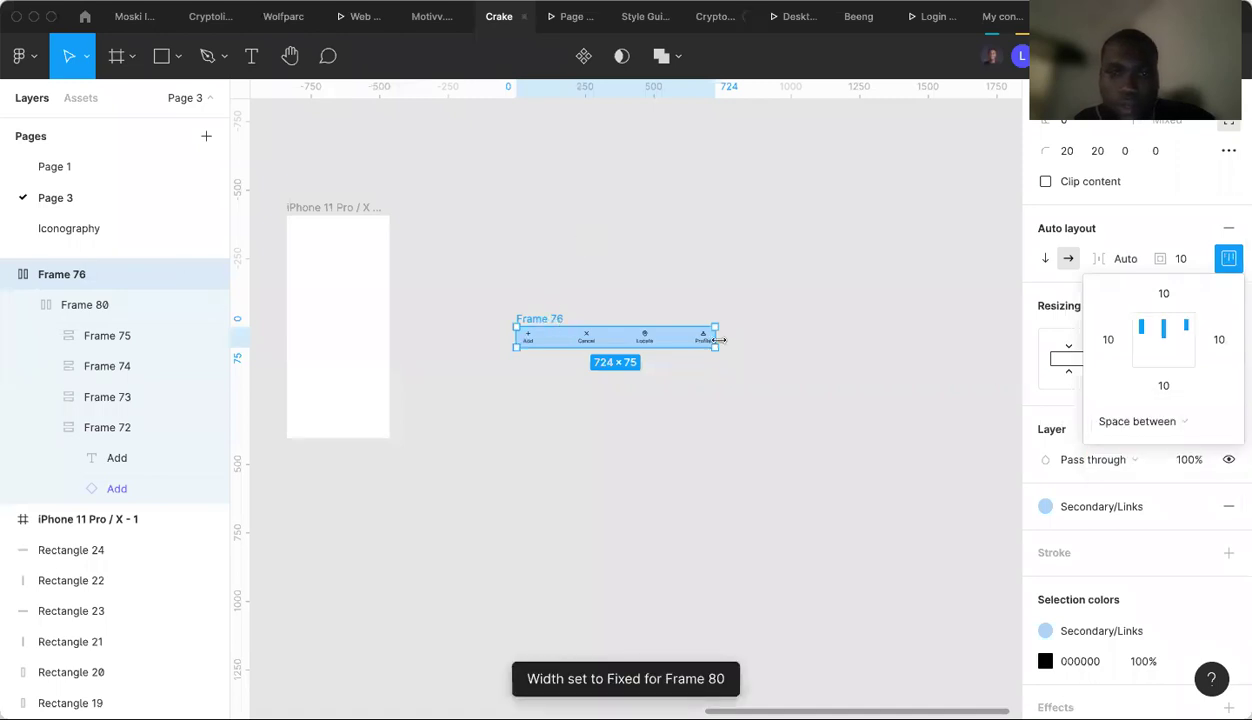
# Narrow the outer navigation frame to about 345 and set the inner frame's horizontal resizing to Fill container.
pyautogui.moveTo(759, 340); pyautogui.dragTo(609, 344)
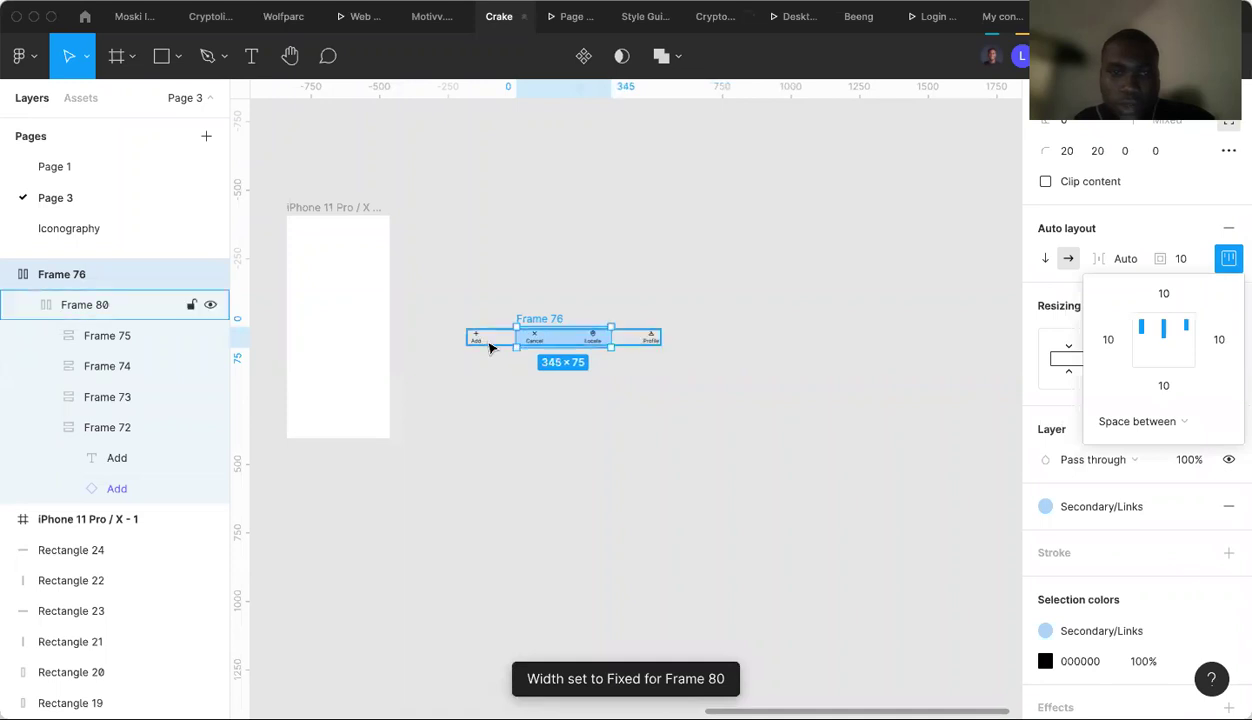
pyautogui.click(490, 347)
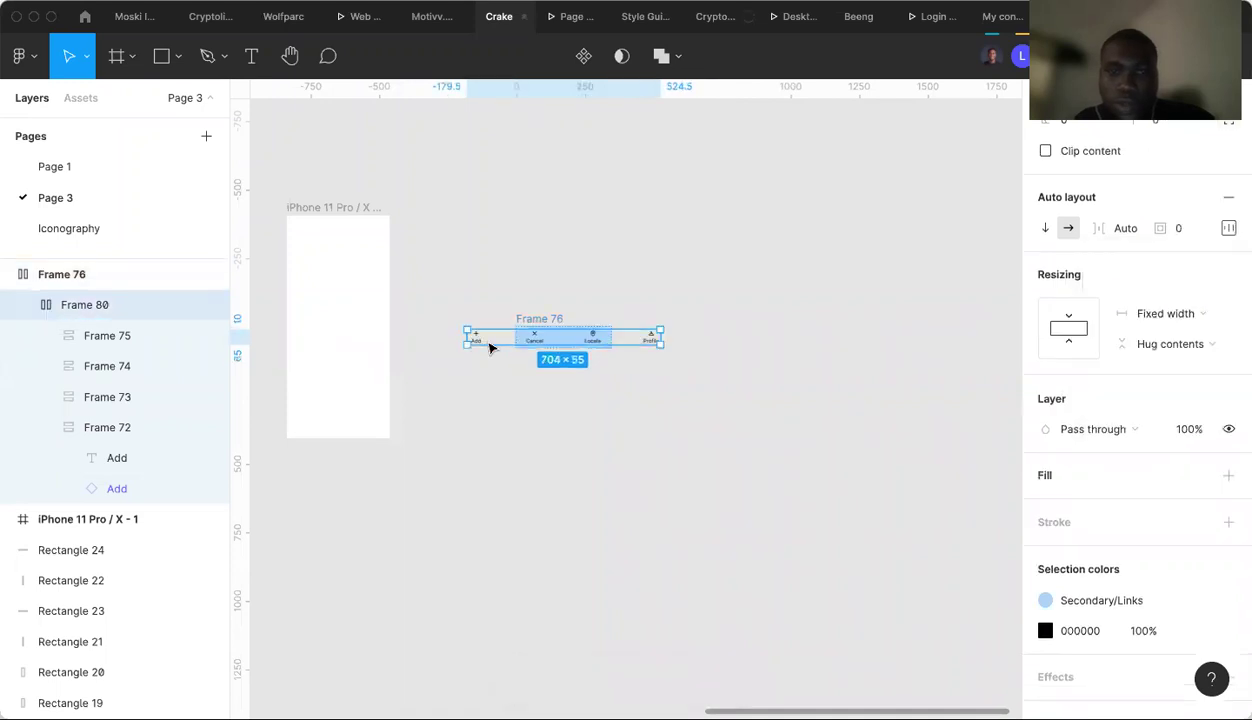
pyautogui.click(1186, 314)
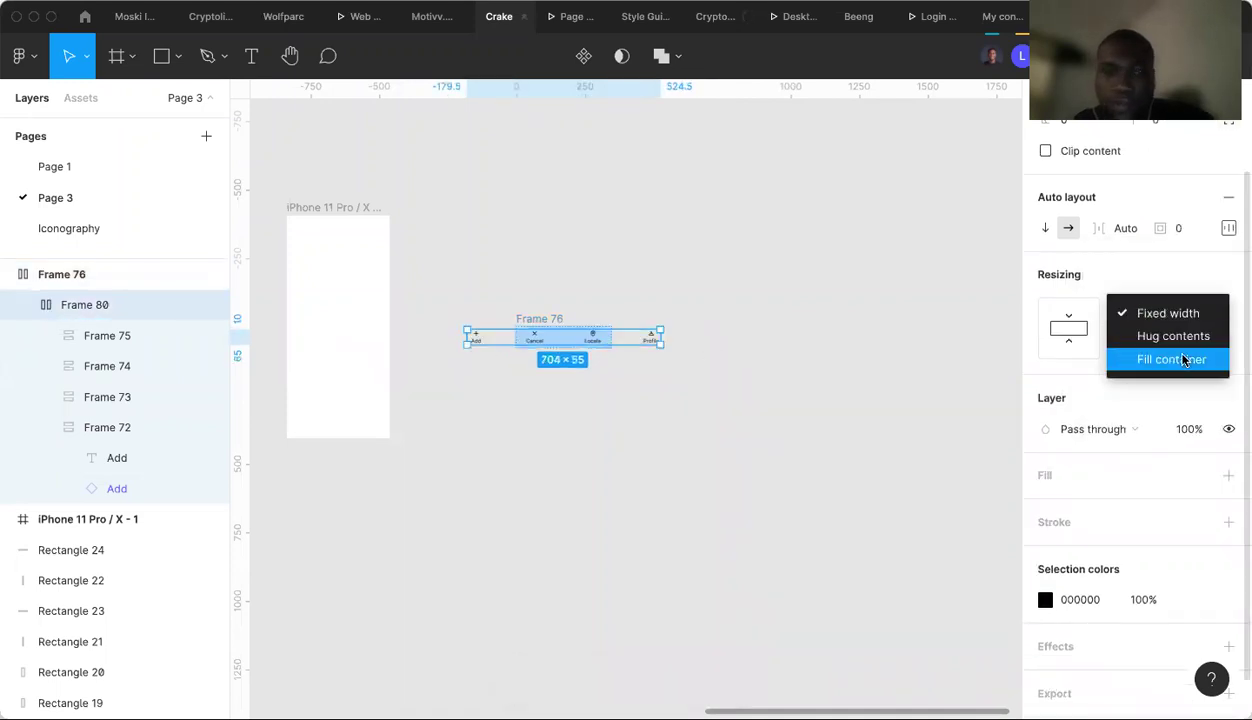
pyautogui.click(1185, 358)
# Widen the outer navigation frame to about 443 and place it at the bottom edge of the iPhone 11 Pro / X frame.
pyautogui.click(553, 320)
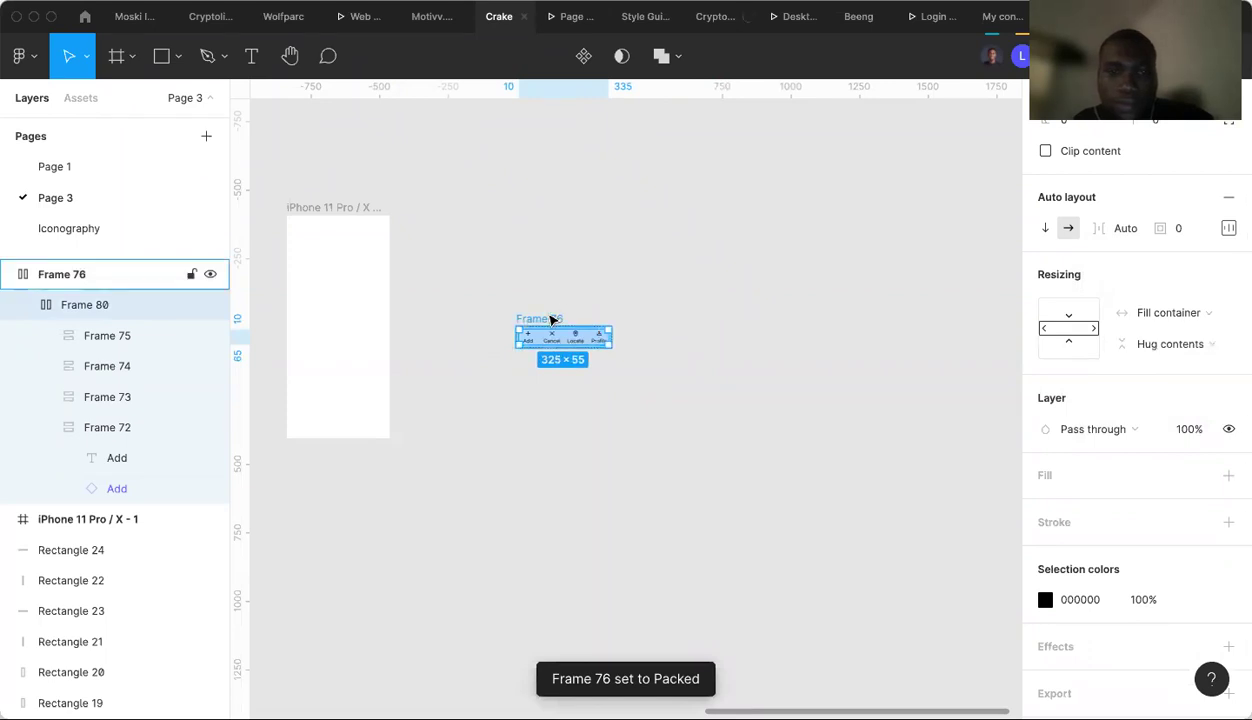
pyautogui.moveTo(615, 342)
pyautogui.mouseDown()
pyautogui.moveTo(783, 344)
pyautogui.moveTo(639, 348)
pyautogui.mouseUp()
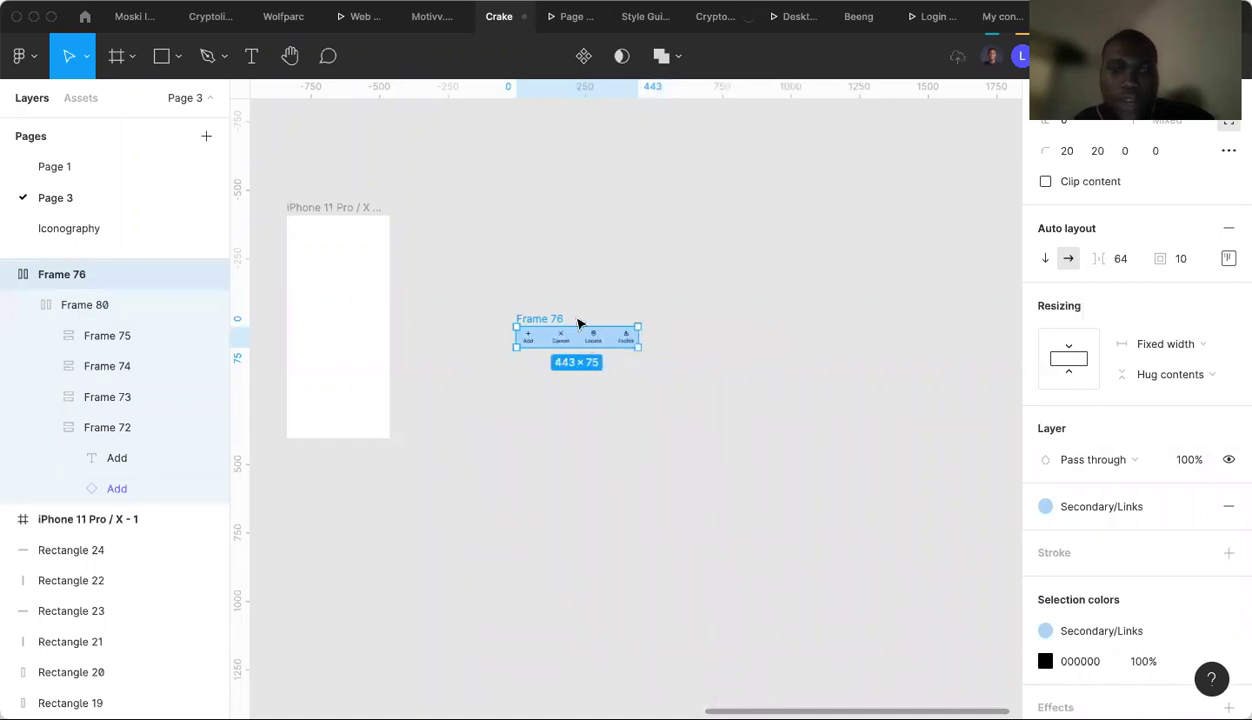
pyautogui.click(579, 321)
pyautogui.moveTo(551, 324); pyautogui.dragTo(323, 414)
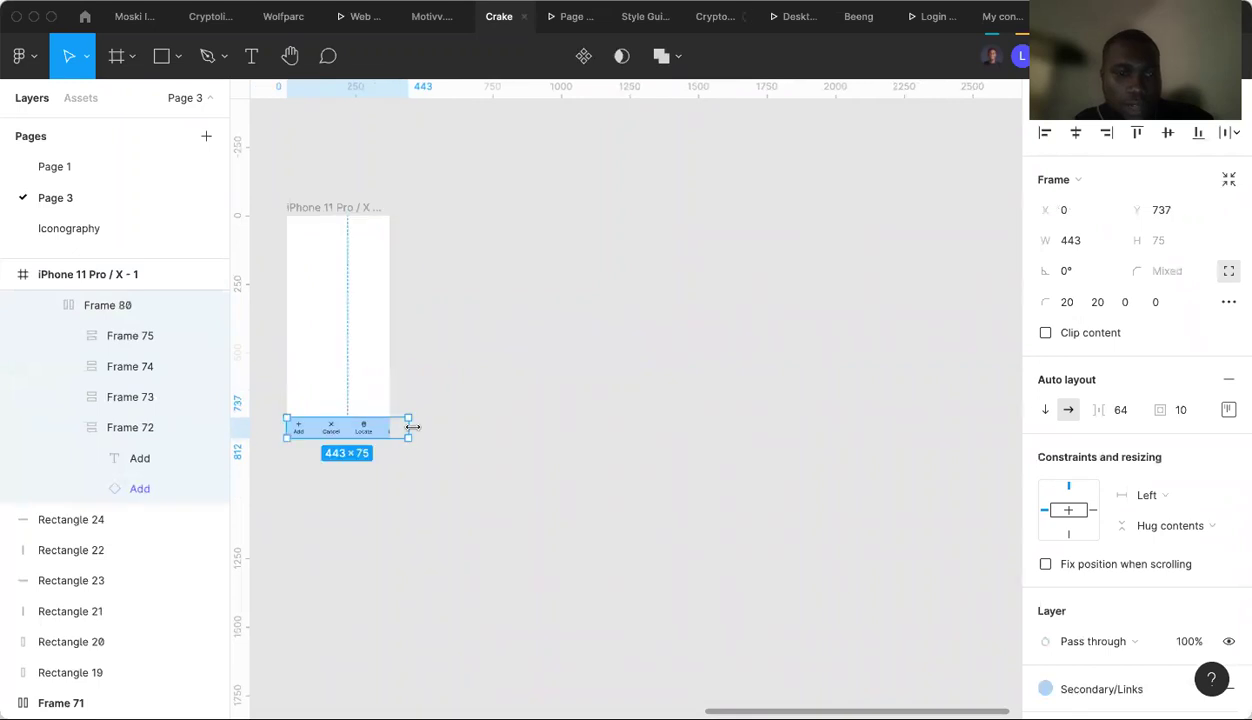
# Narrow the navigation bar to about 371 and centre it horizontally within the iPhone frame.
pyautogui.moveTo(400, 427); pyautogui.dragTo(388, 430)
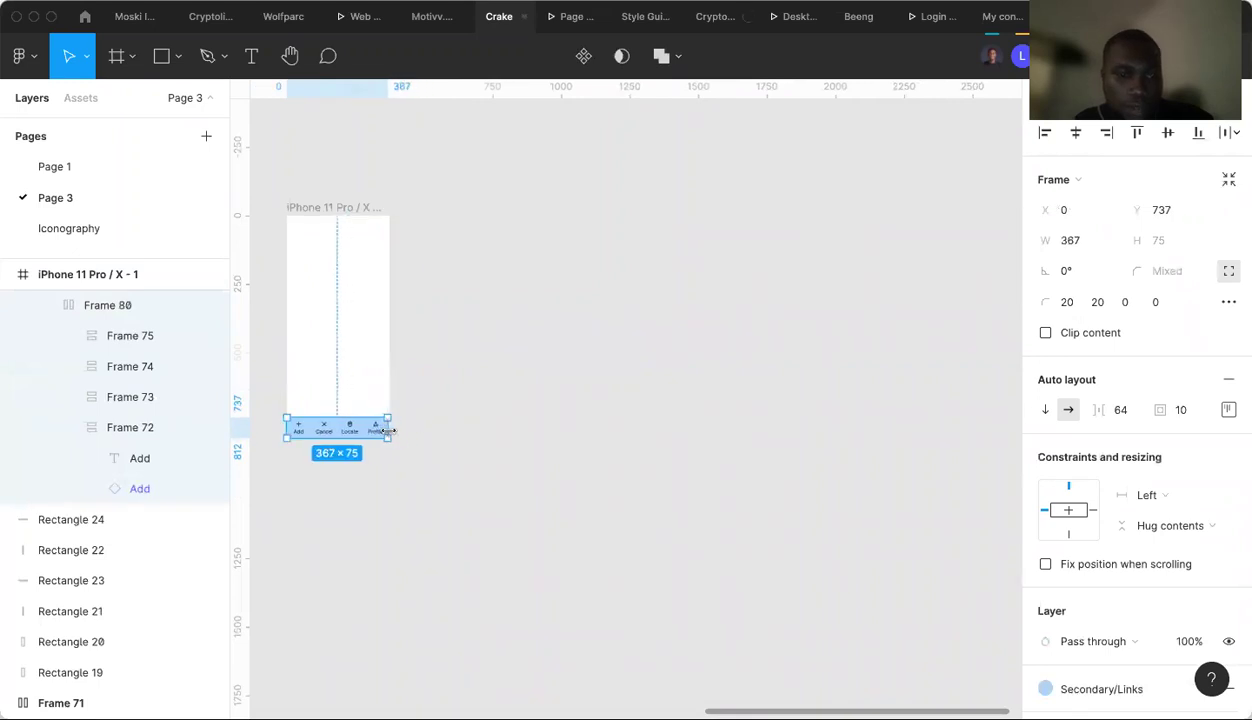
pyautogui.click(447, 478)
pyautogui.hscroll(-3, 450, 477)
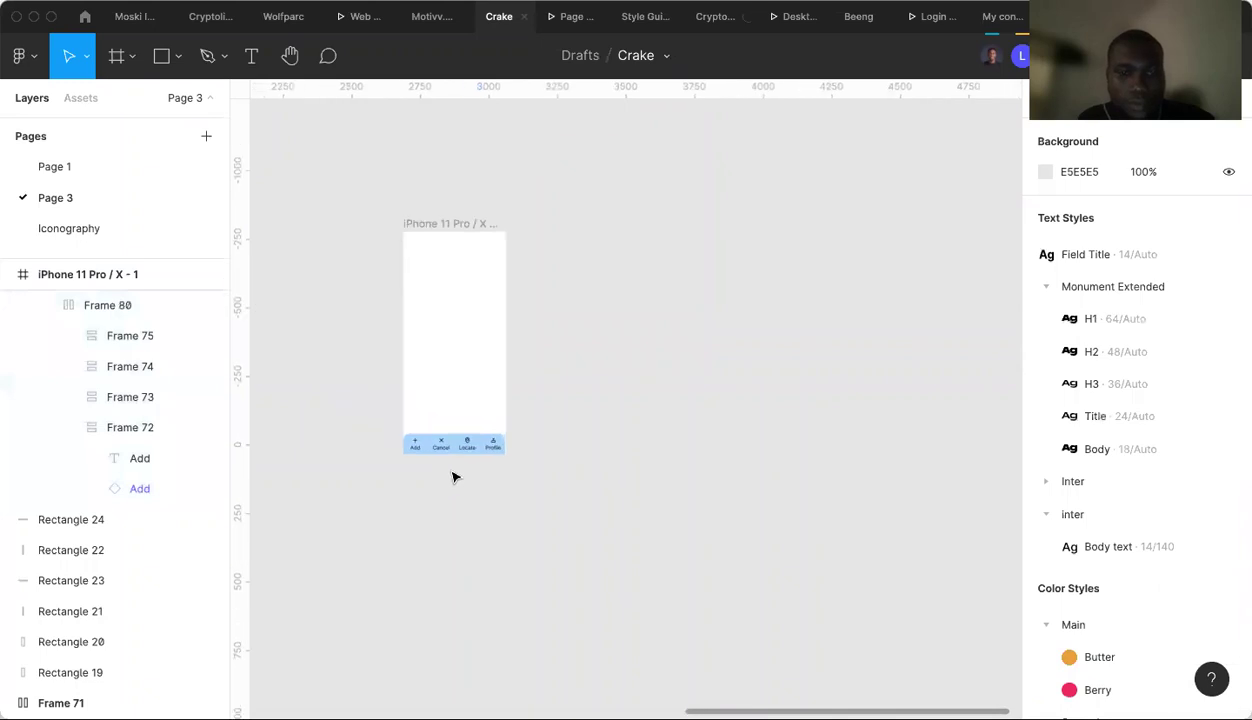
pyautogui.hscroll(-2, 453, 477)
pyautogui.click(456, 466)
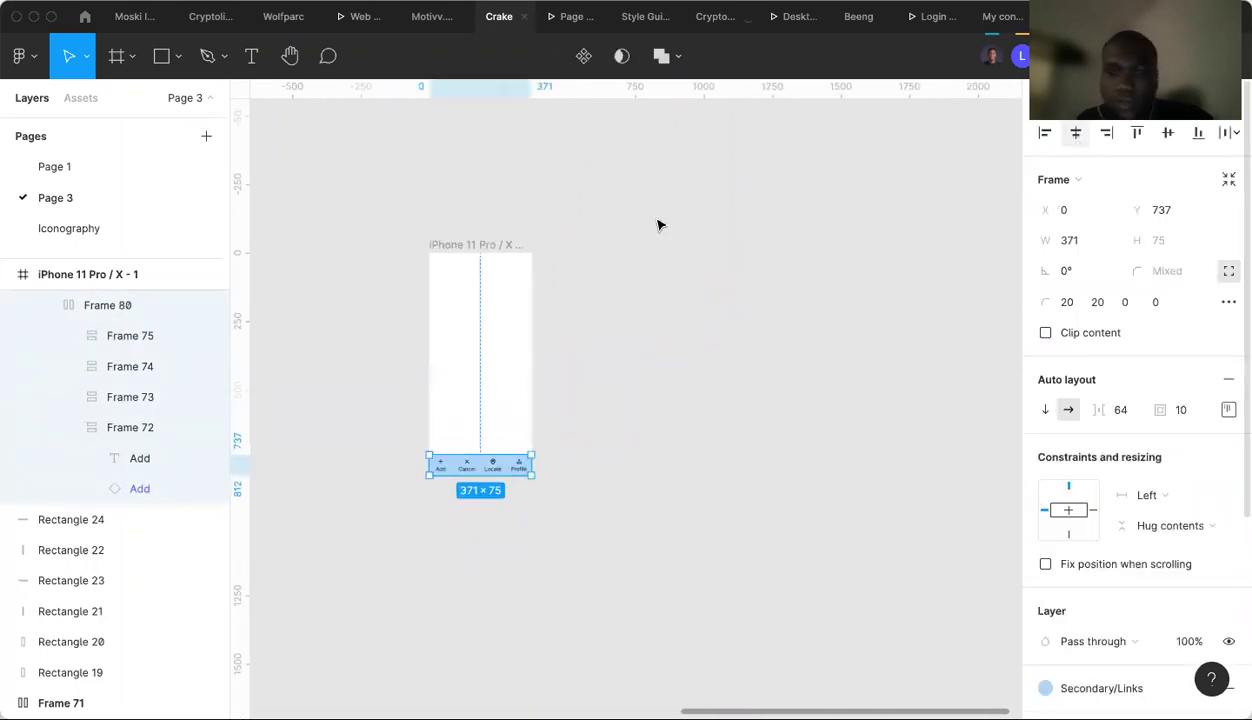
pyautogui.press('Escape')
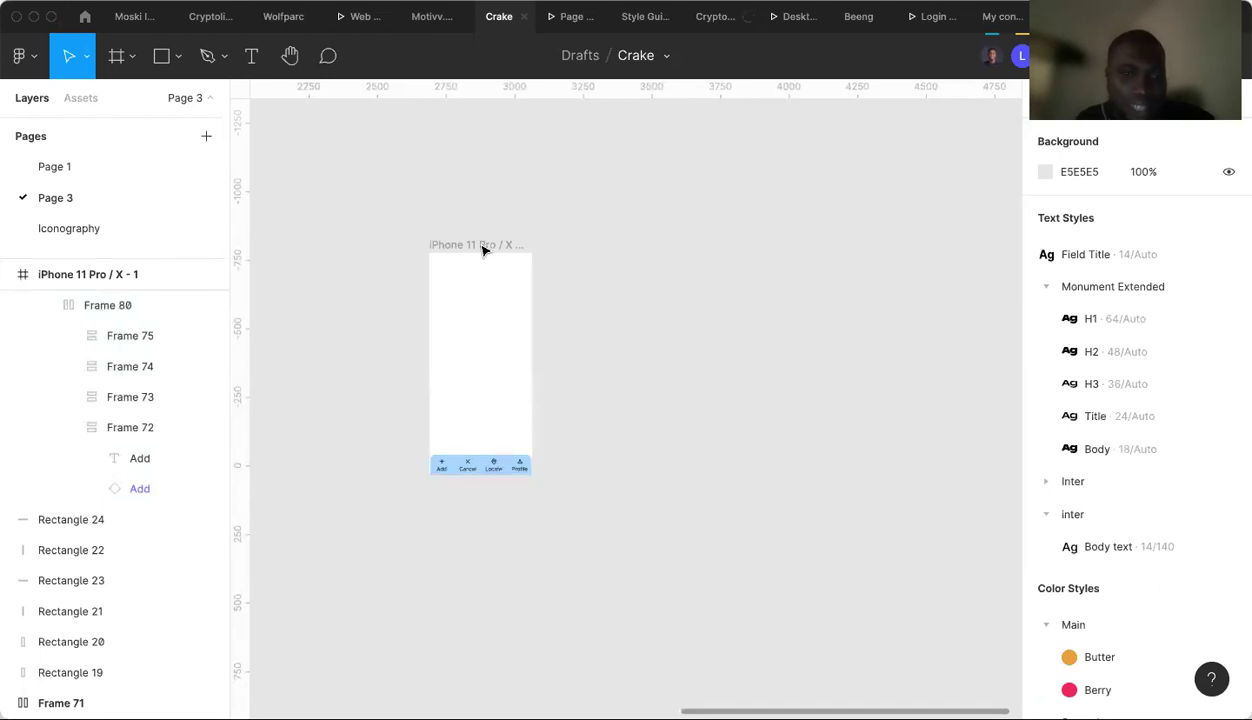
# Set the navigation bar's constraints in the iPhone frame to Left and right horizontally and Bottom vertically.
pyautogui.click(501, 432)
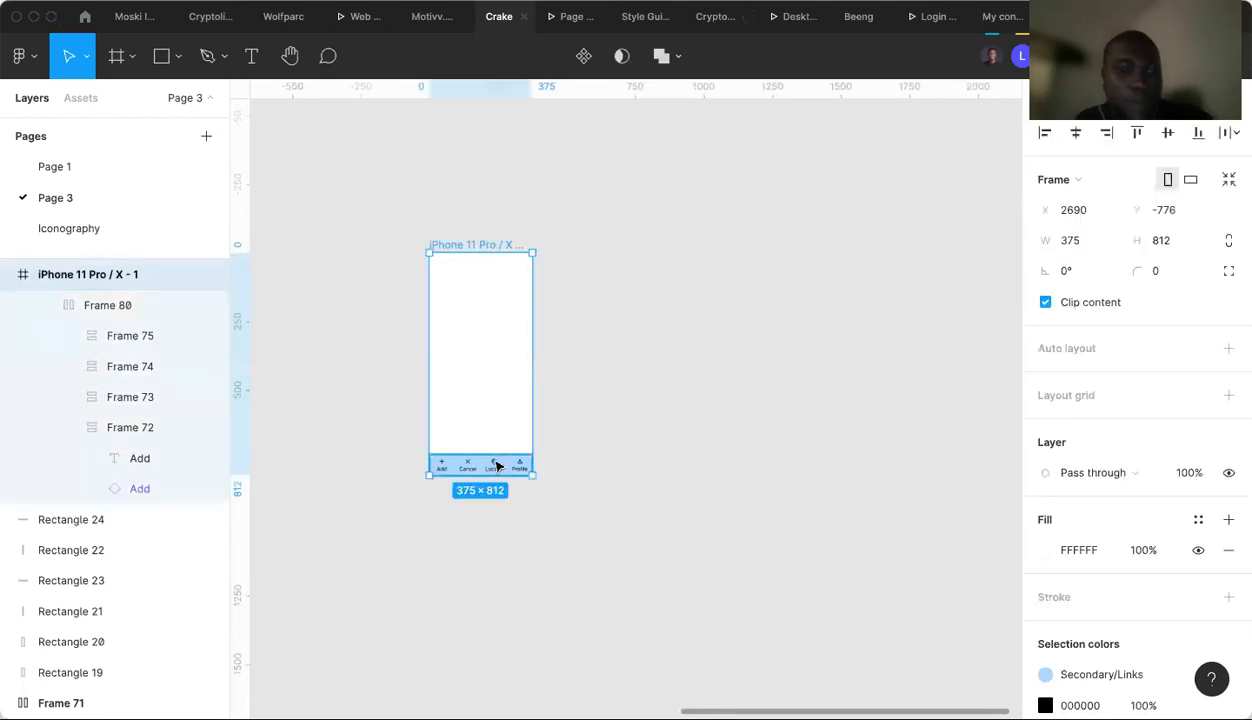
pyautogui.click(497, 465)
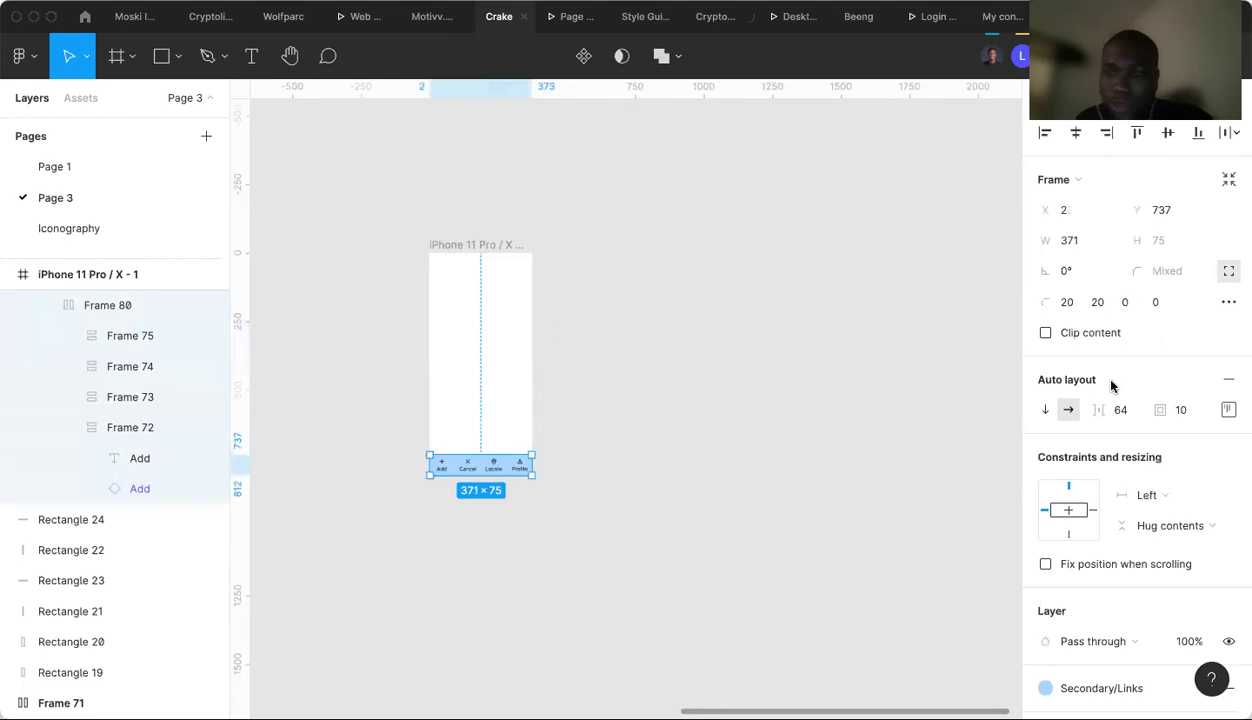
pyautogui.scroll(-5, 1130, 430)
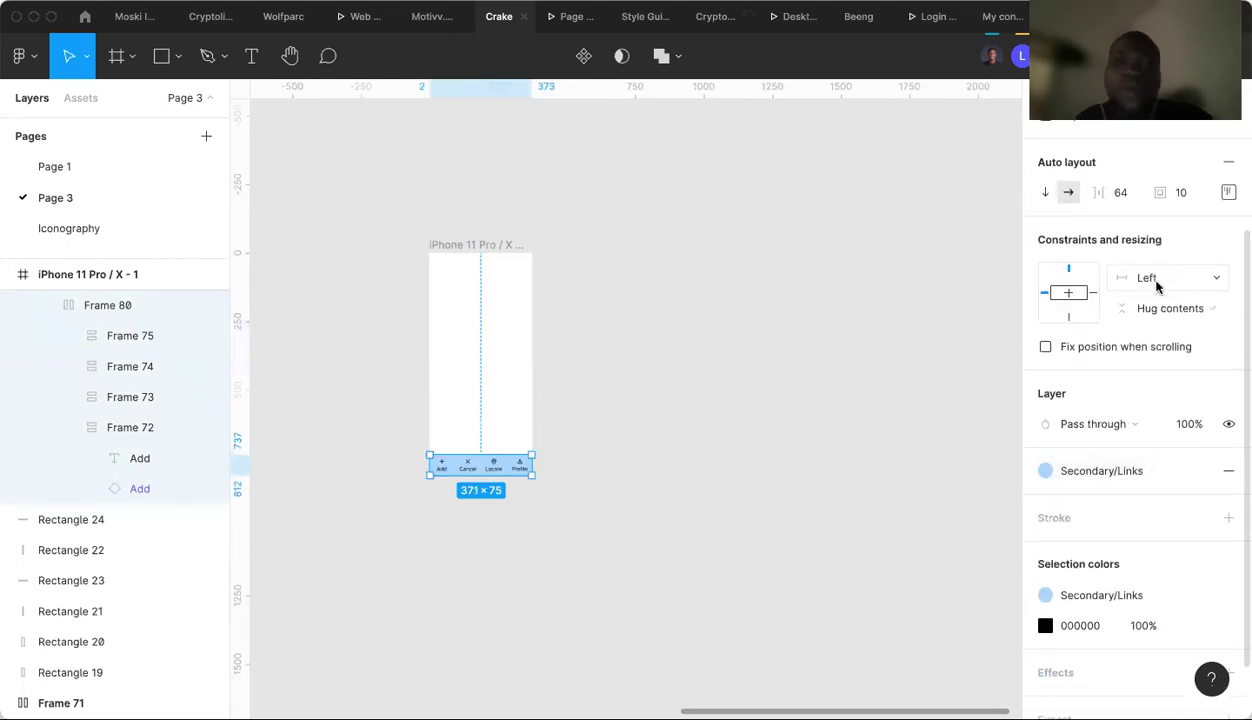
pyautogui.hotkey('shift', 'a')
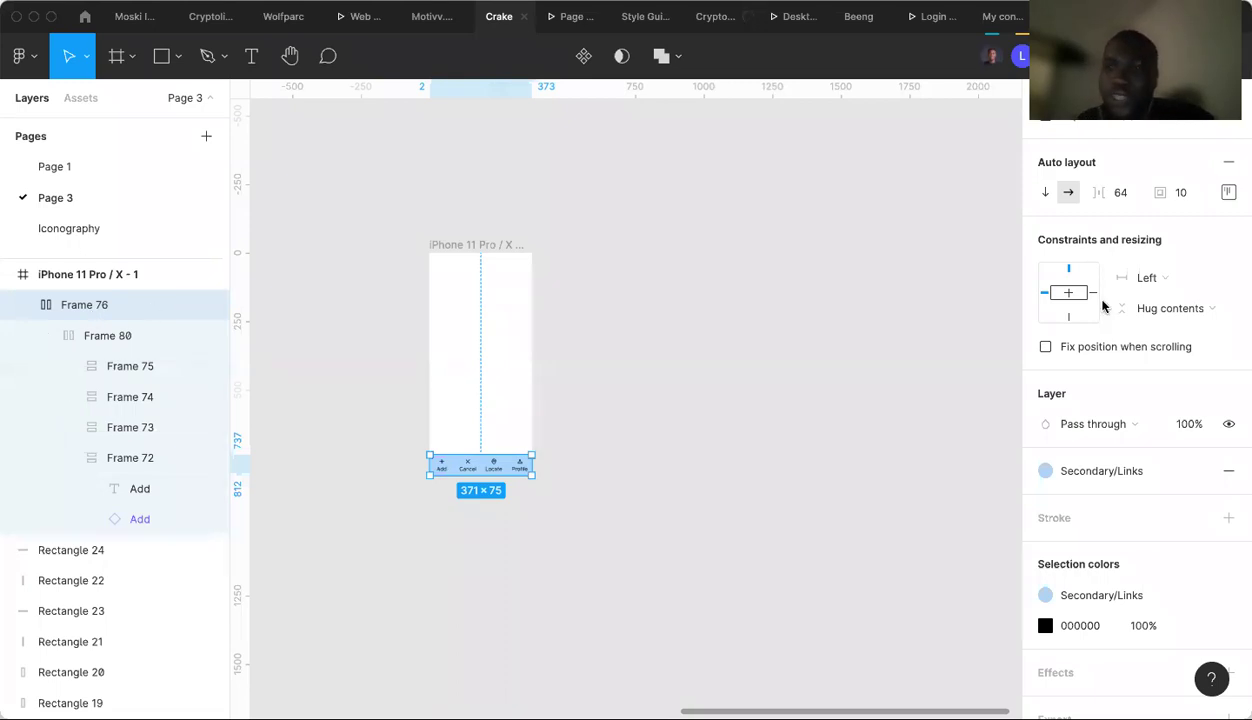
pyautogui.click(1148, 279)
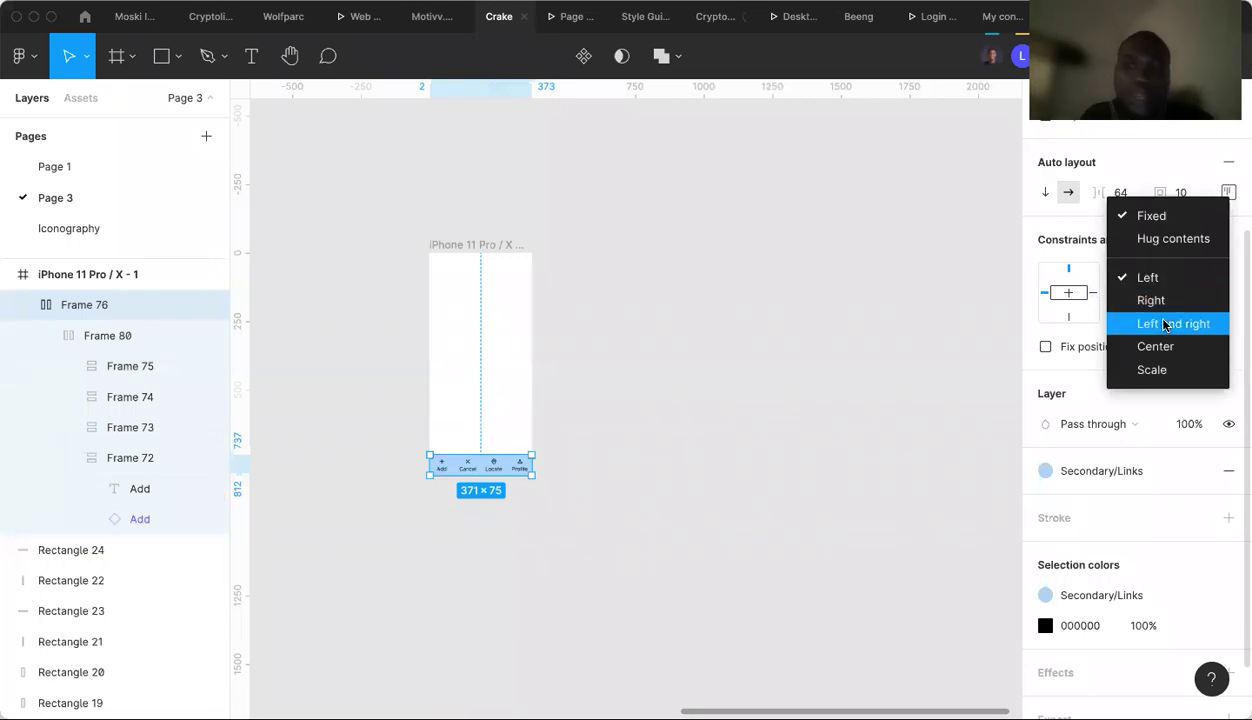
pyautogui.click(1163, 323)
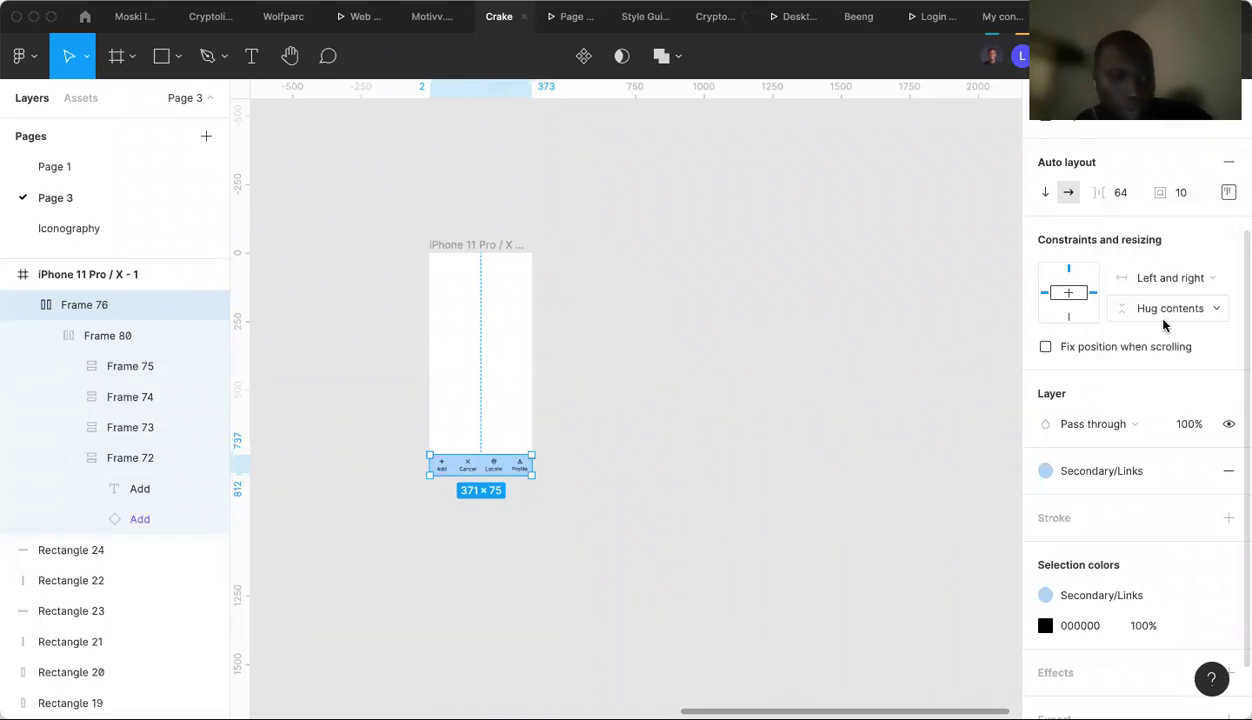
pyautogui.click(1163, 318)
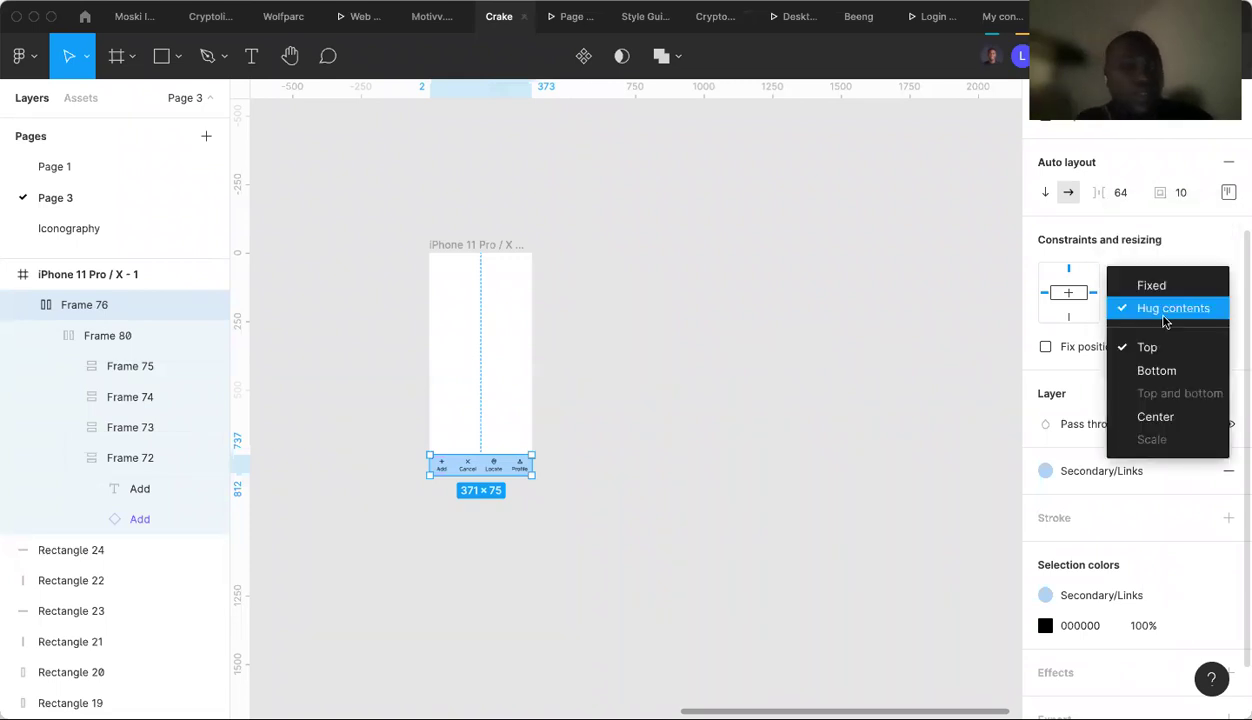
pyautogui.click(1143, 371)
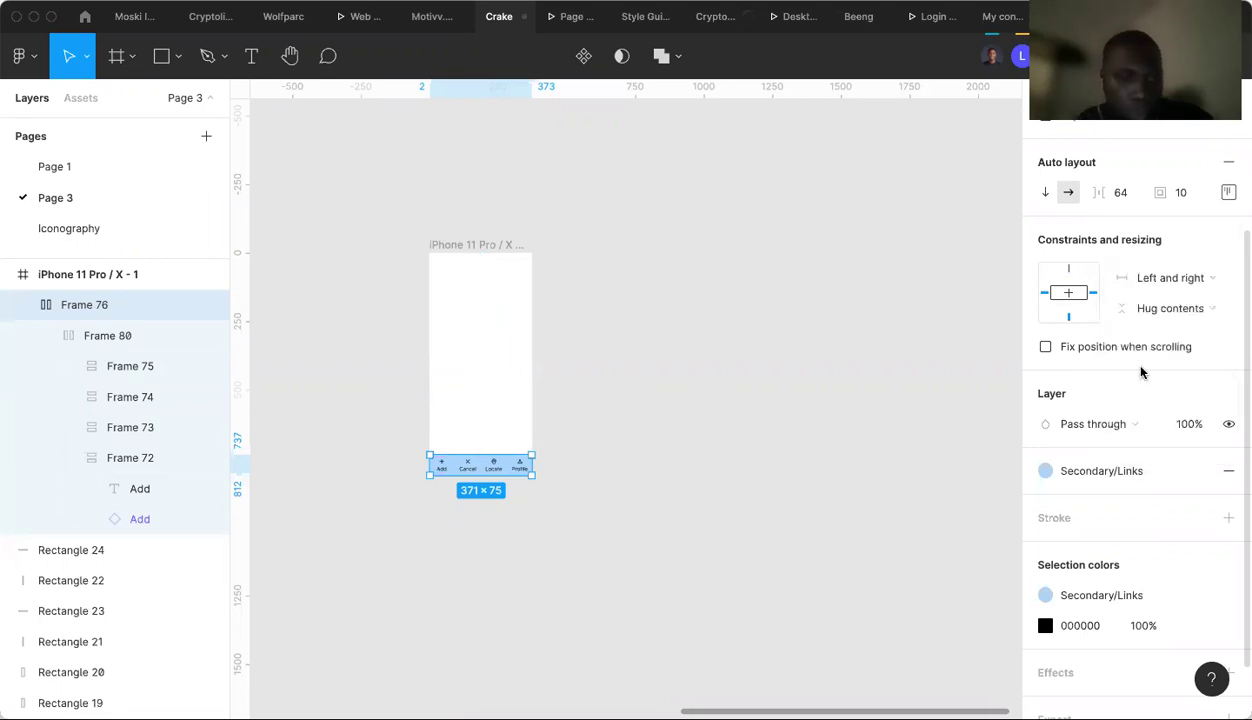
# Resize the iPhone frame to about 446 × 813 to test how the navigation bar responds.
pyautogui.click(497, 250)
pyautogui.moveTo(531, 327); pyautogui.dragTo(551, 305)
pyautogui.moveTo(505, 476); pyautogui.dragTo(520, 441)
pyautogui.moveTo(494, 200)
pyautogui.mouseDown()
pyautogui.moveTo(492, 140)
pyautogui.moveTo(503, 220)
pyautogui.mouseUp()
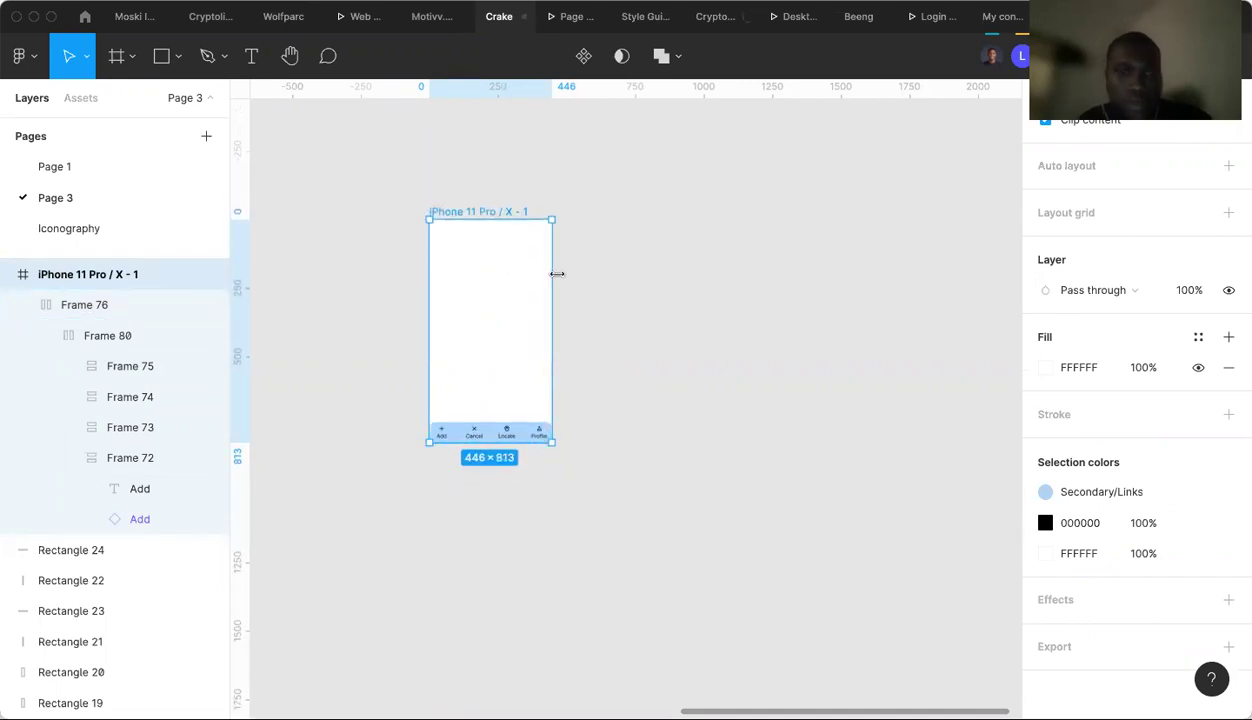
# Widen the iPhone frame to about 499 × 813 to test the navigation bar's response.
pyautogui.moveTo(555, 281); pyautogui.dragTo(565, 324)
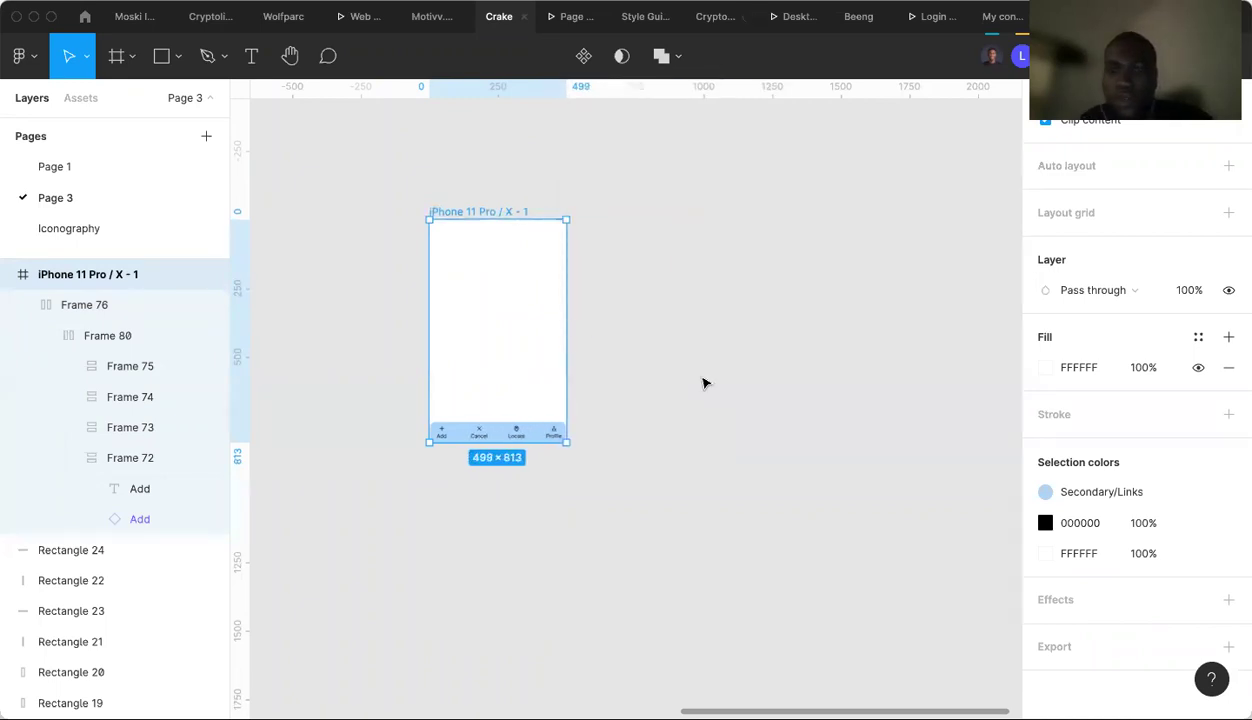
pyautogui.hscroll(2, 433, 193)
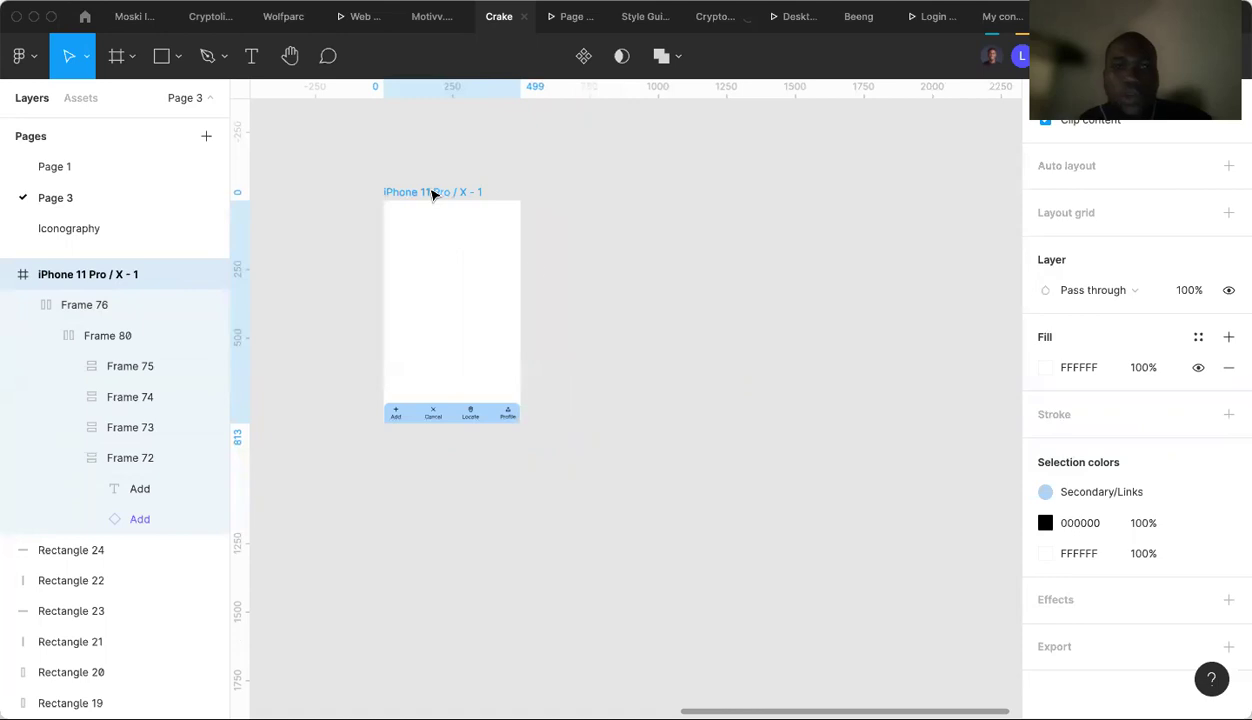
pyautogui.scroll(2, 593, 347)
pyautogui.scroll(4, 1067, 297)
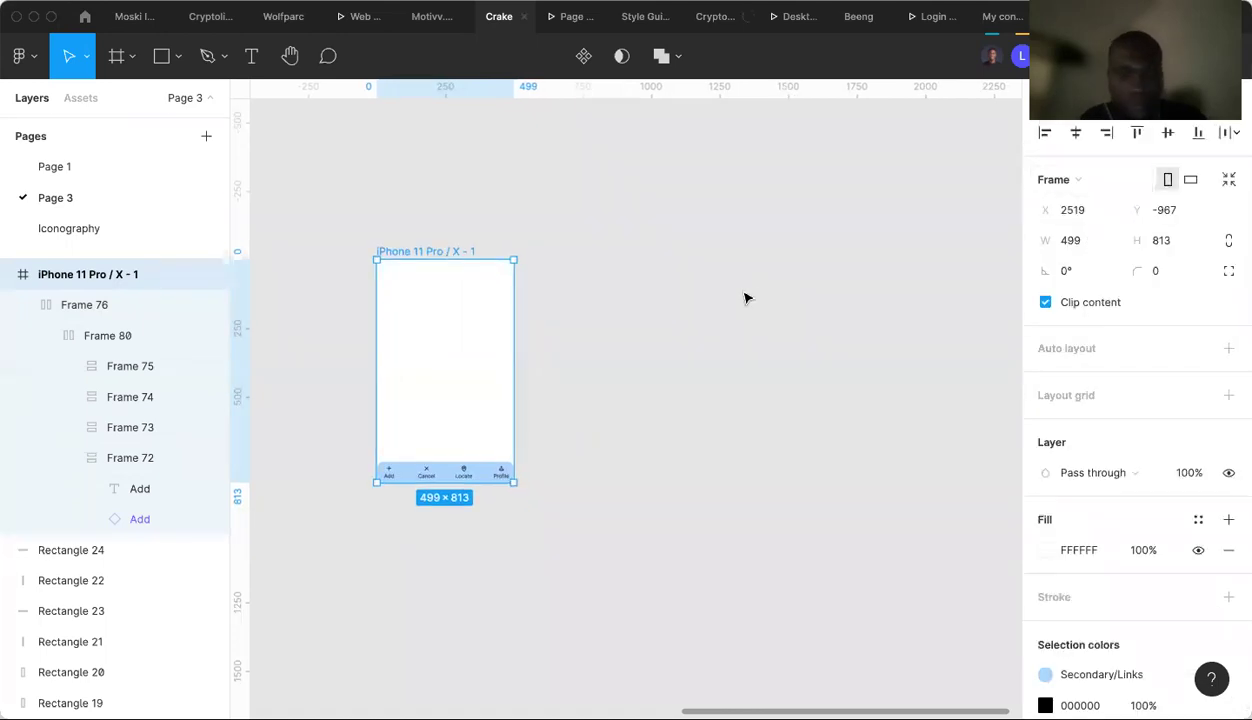
pyautogui.hscroll(-3, 745, 297)
pyautogui.scroll(3, 745, 297)
pyautogui.hscroll(-2, 743, 299)
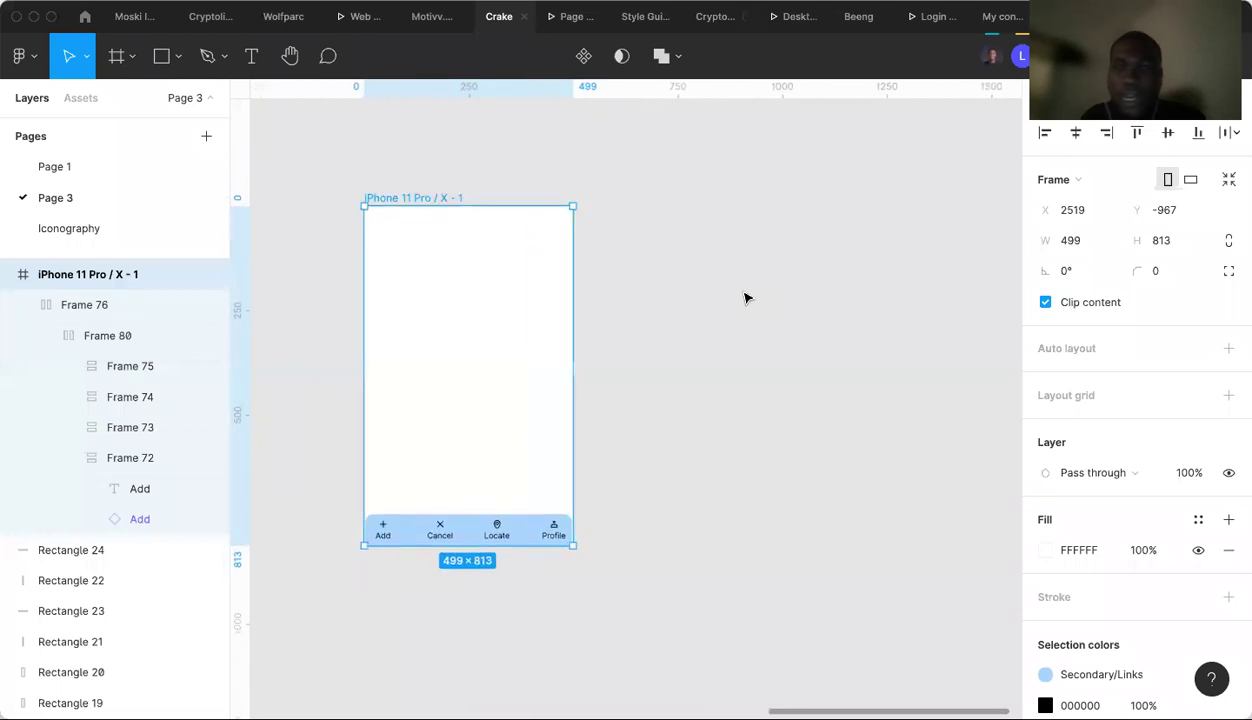
# Resize the iPhone frame with the iPhone 13 Pro Max preset, followed by the iPhone 11 Pro / X preset.
pyautogui.click(1078, 181)
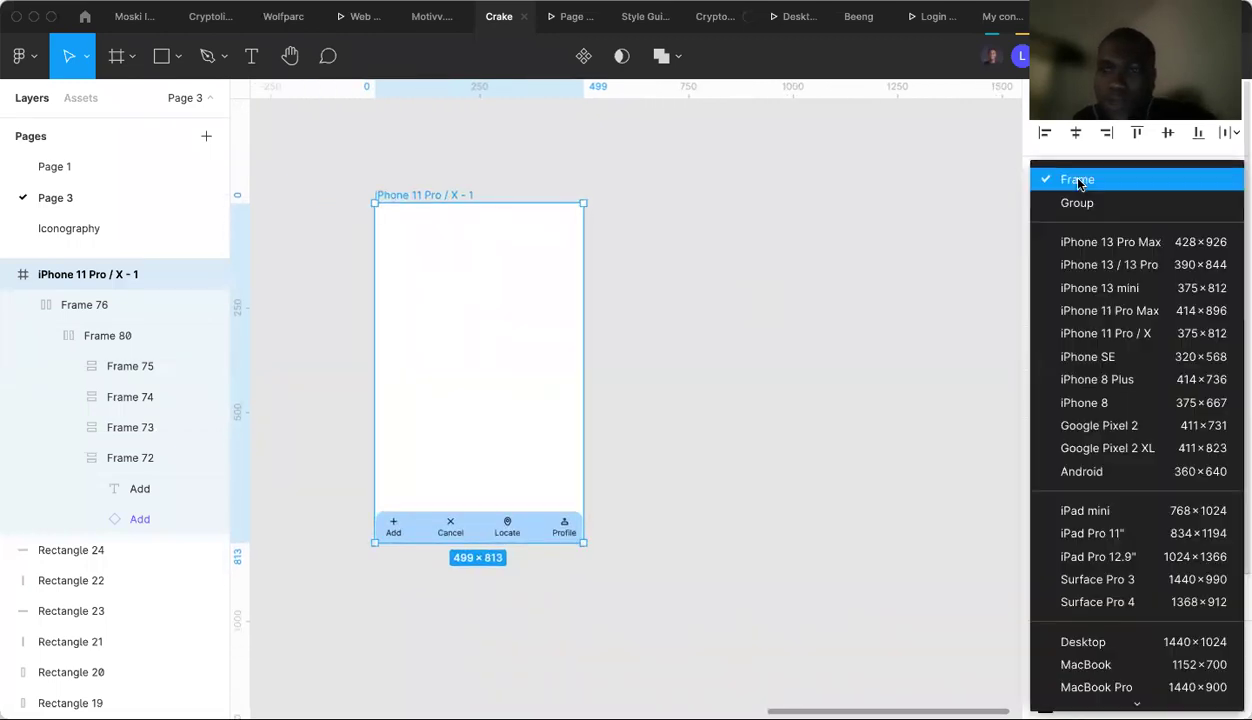
pyautogui.click(1093, 241)
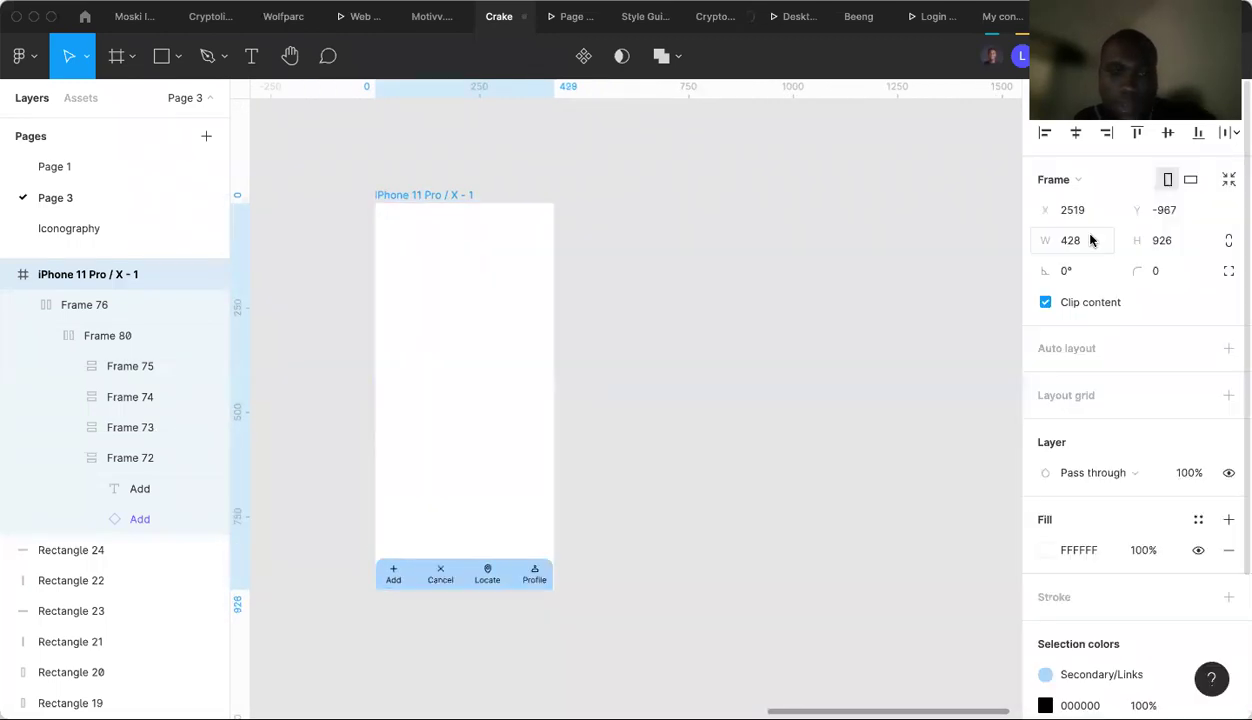
pyautogui.click(1065, 183)
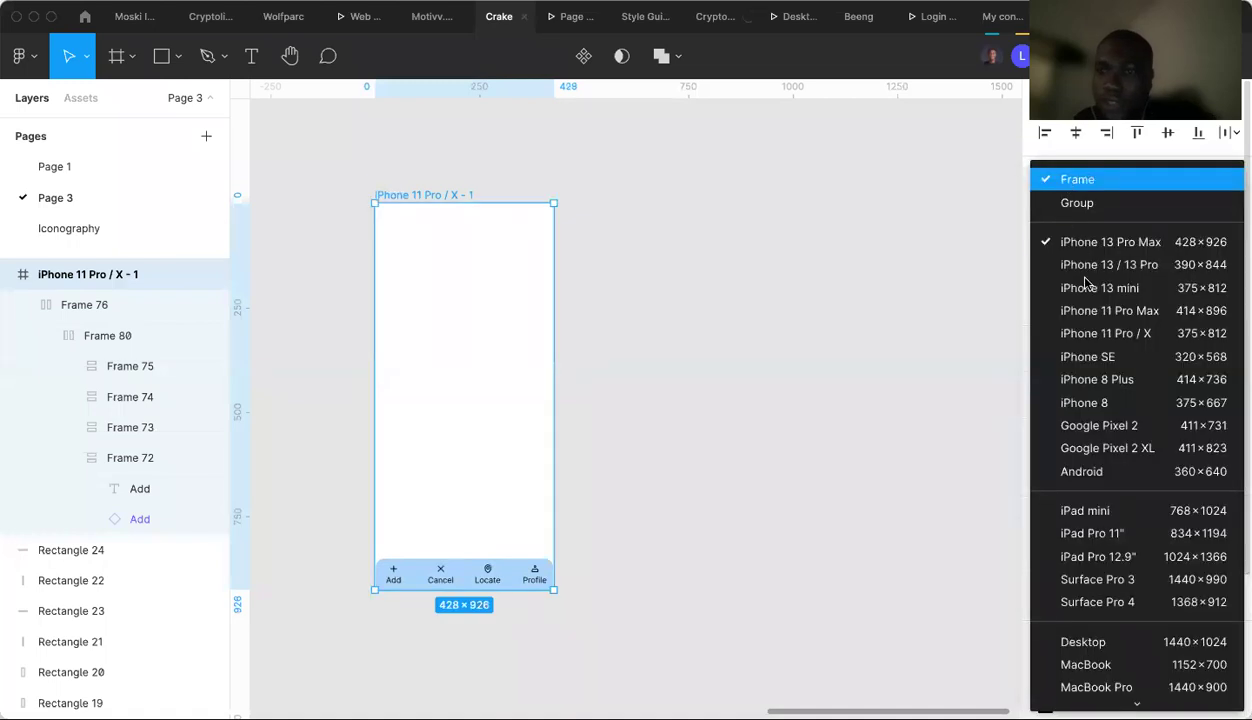
pyautogui.click(1088, 331)
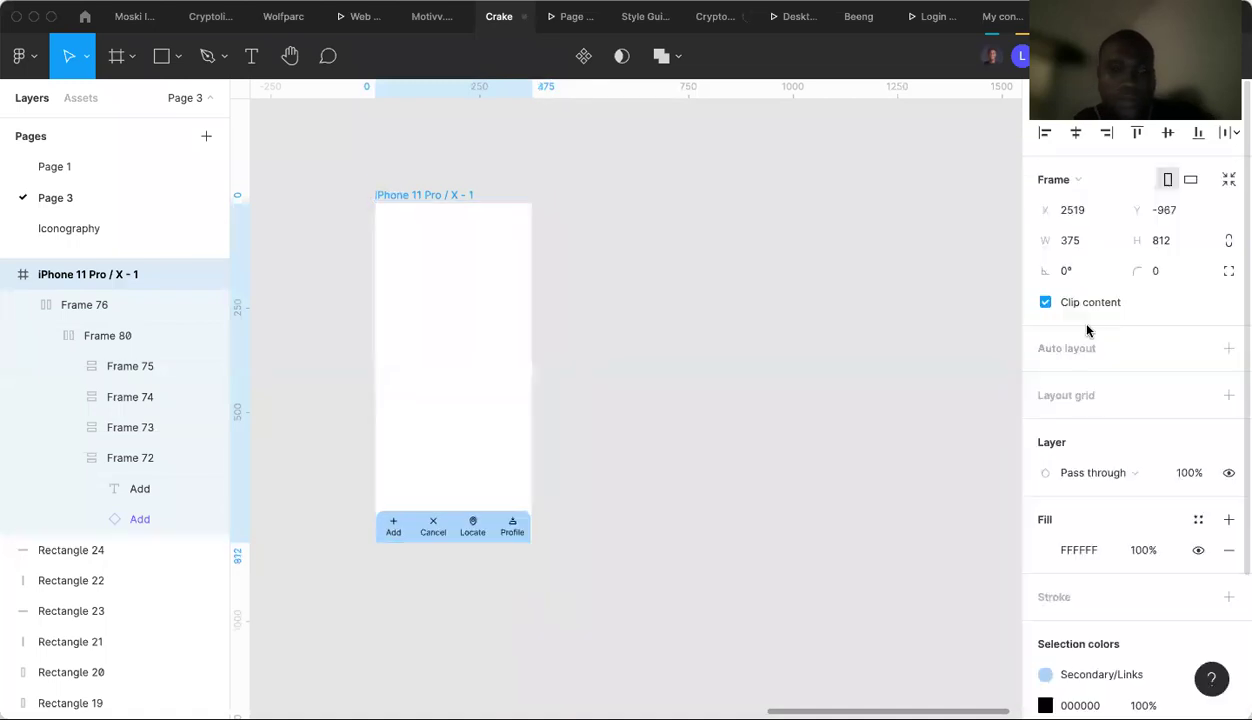
# Apply the iPad mini size preset (768 × 1024) to the iPhone frame.
pyautogui.click(1068, 183)
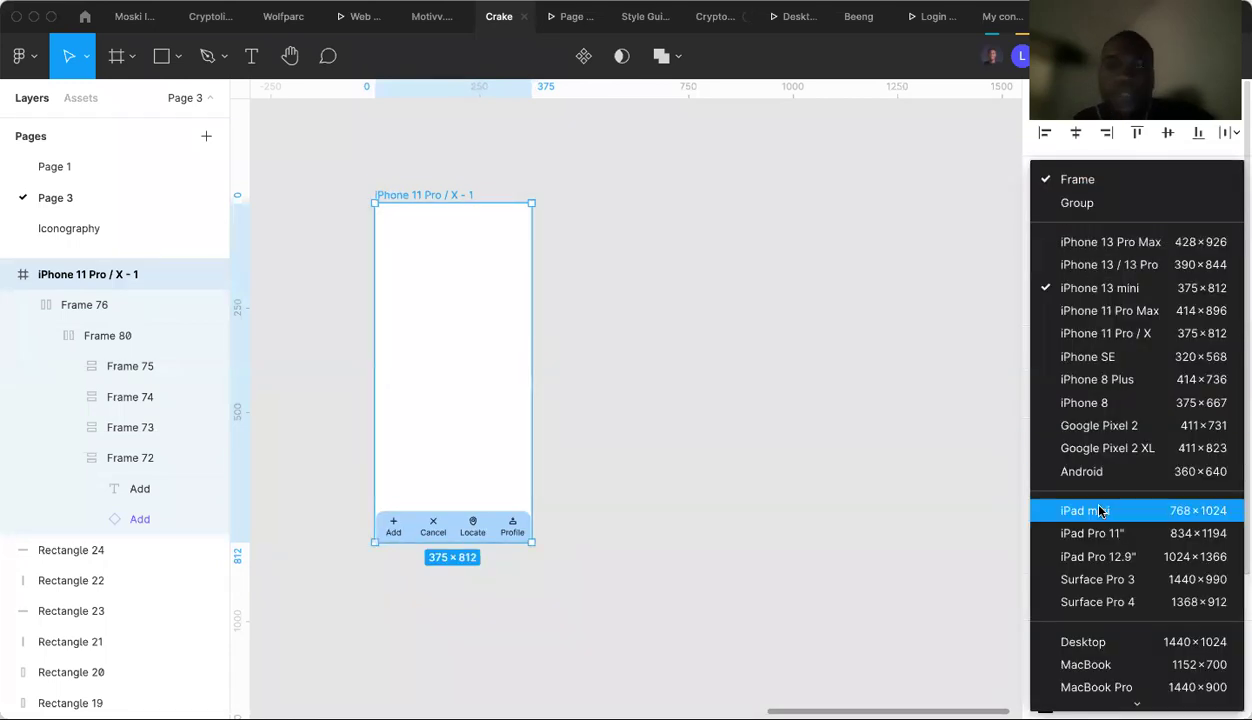
pyautogui.click(1099, 511)
pyautogui.scroll(-2, 851, 334)
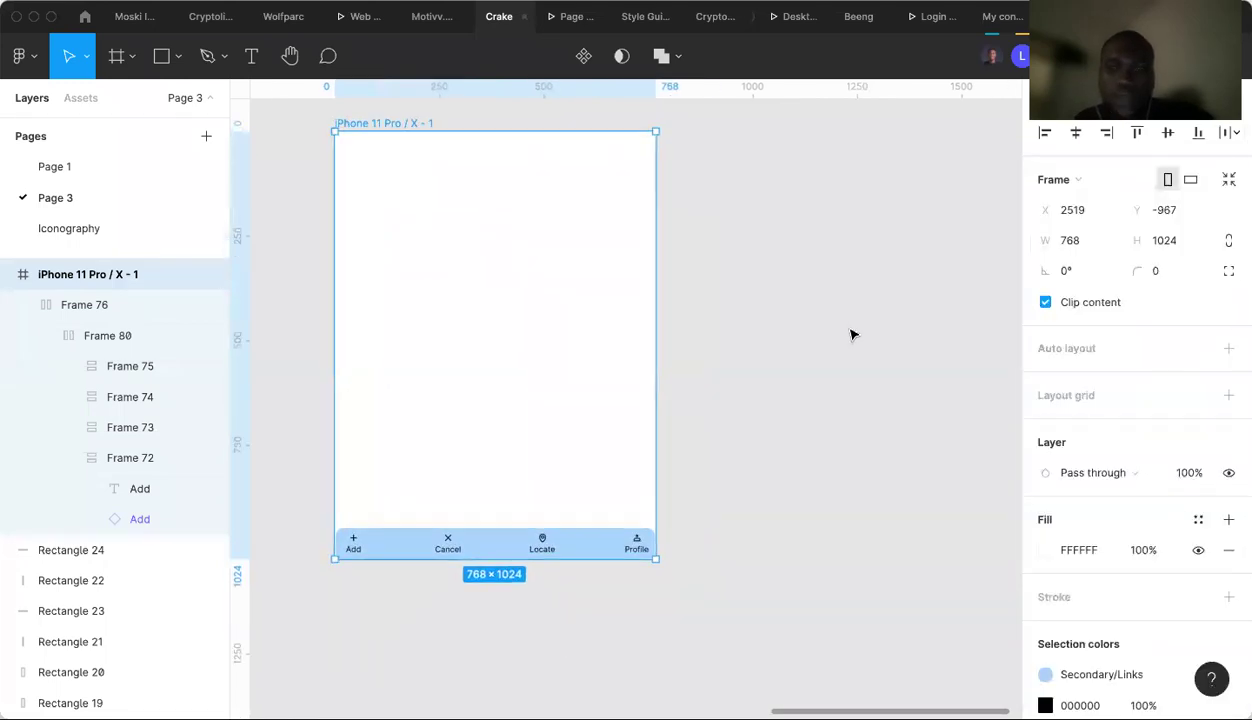
# Apply the Desktop size preset (1440 × 1024) to the iPhone frame and narrow it to about 428 wide.
pyautogui.click(1058, 182)
pyautogui.scroll(-3, 1090, 400)
pyautogui.scroll(-2, 1090, 400)
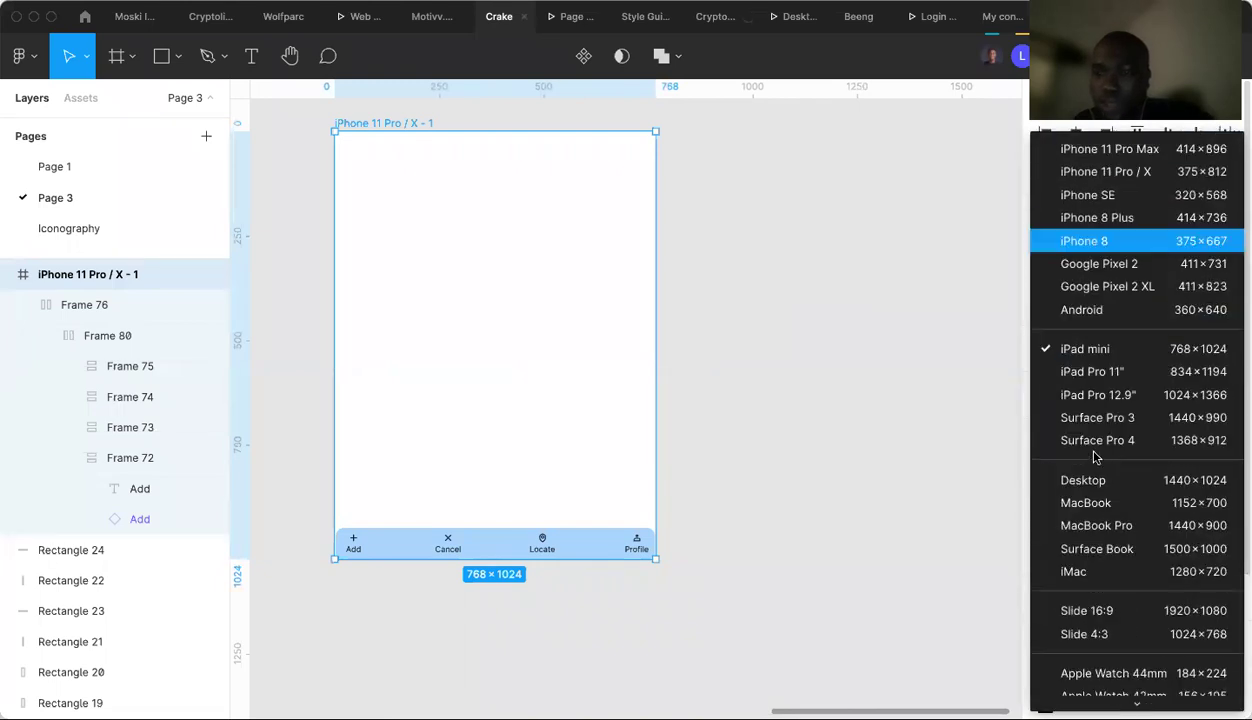
pyautogui.scroll(1, 1060, 400)
pyautogui.click(1087, 521)
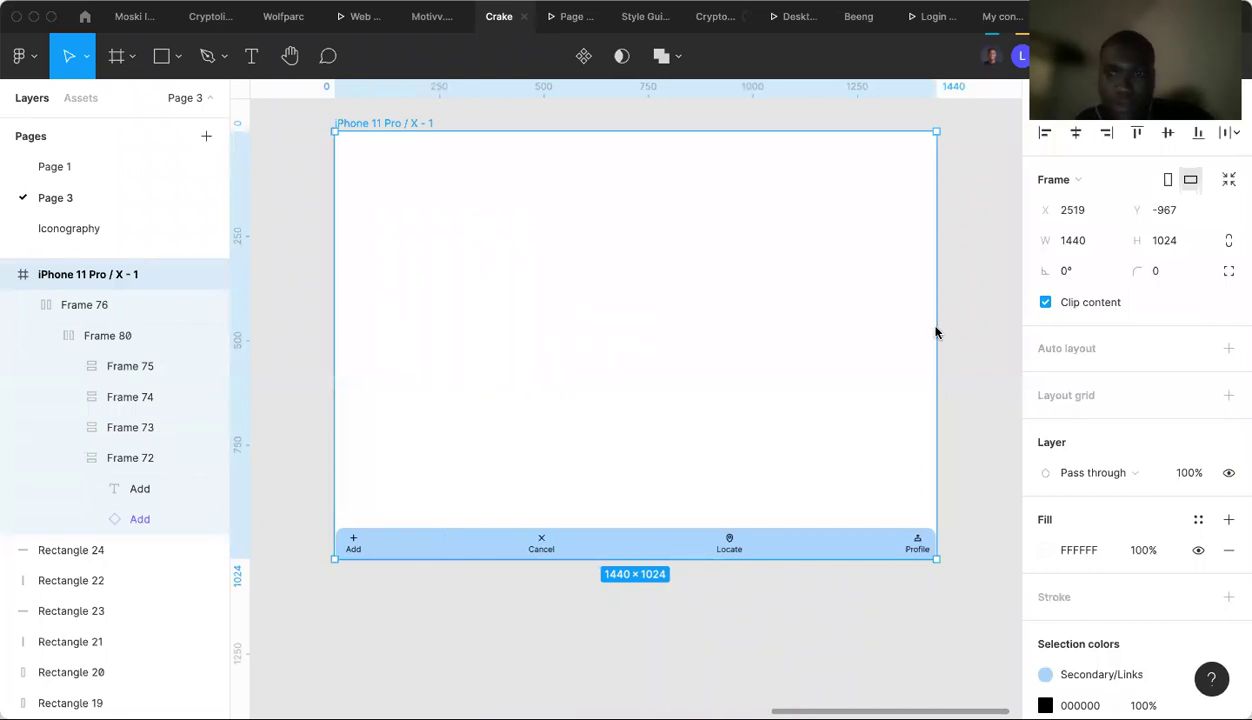
pyautogui.moveTo(934, 327); pyautogui.dragTo(513, 314)
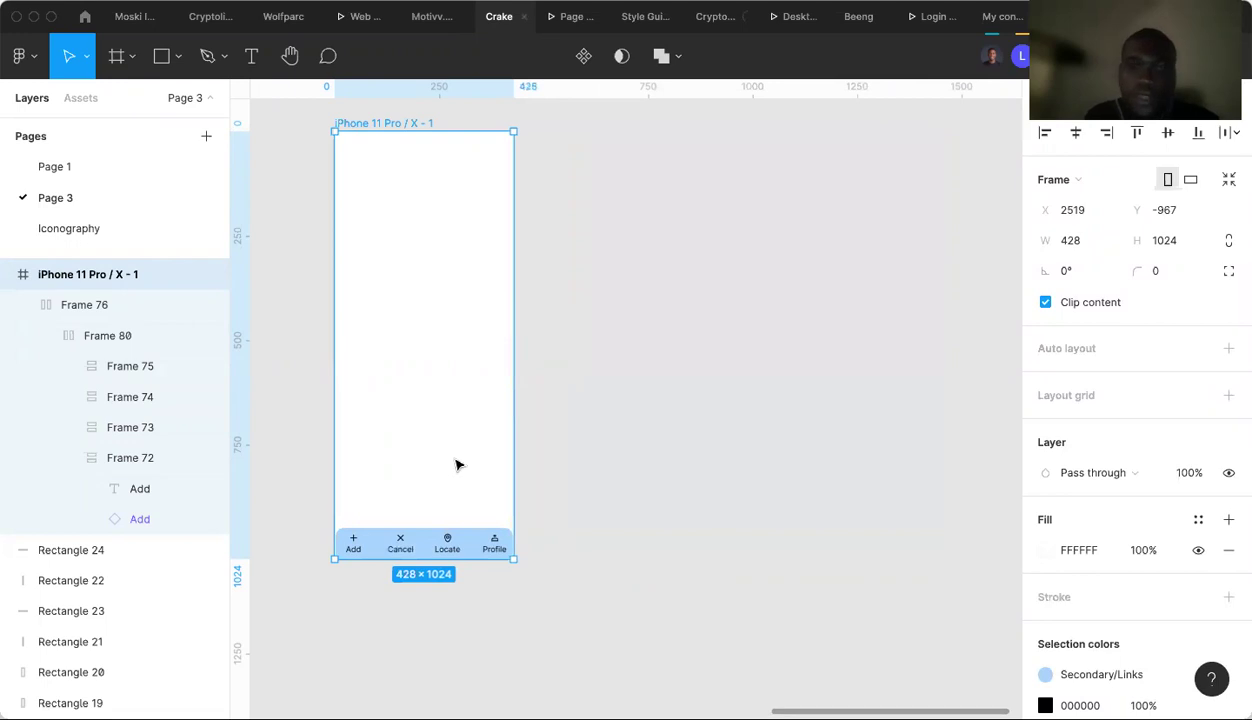
# Inspect the constraints of the outer navigation frame and the resizing settings of the frame nested inside it.
pyautogui.click(430, 548)
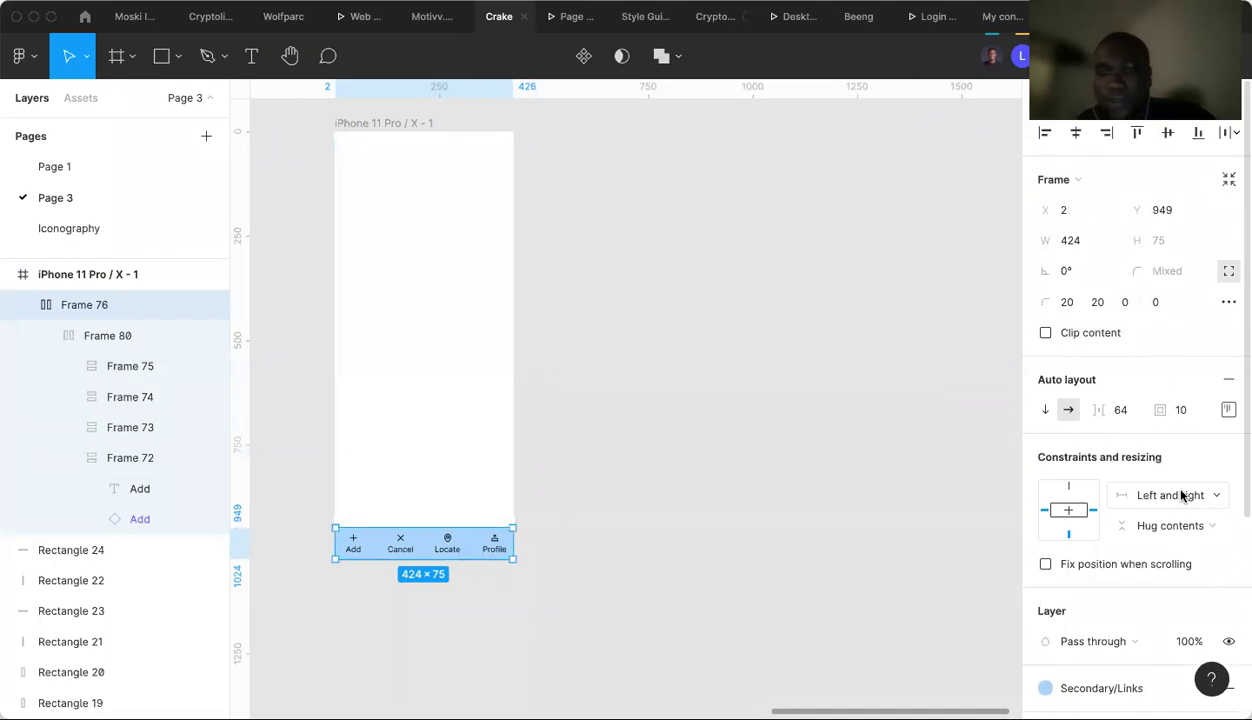
pyautogui.click(100, 335)
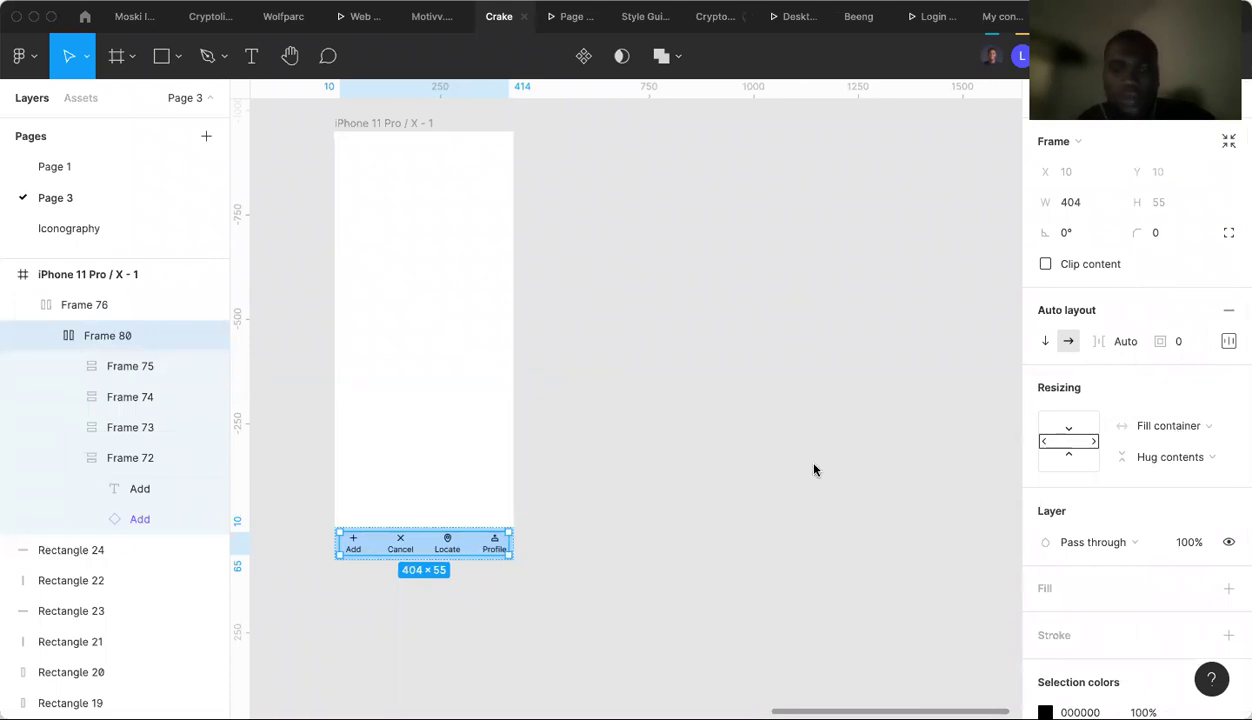
# Enlarge the iPhone frame to about 538 × 1036.
pyautogui.click(383, 125)
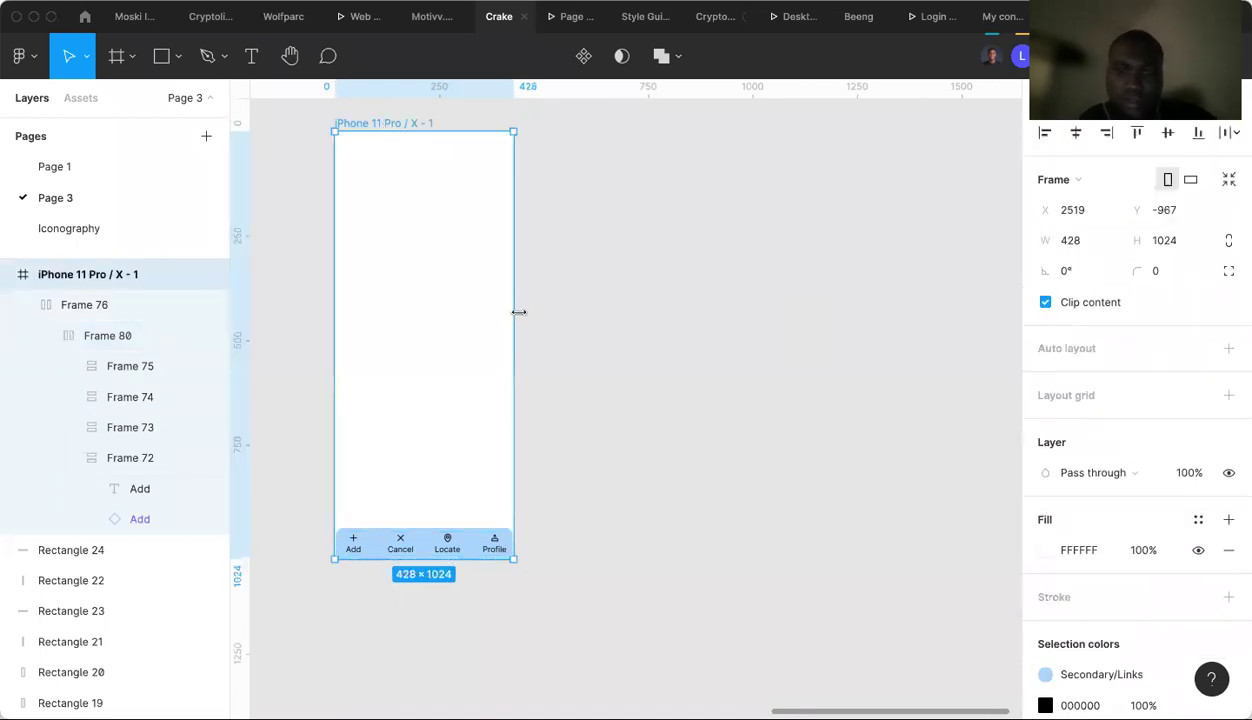
pyautogui.moveTo(517, 314); pyautogui.dragTo(511, 500)
pyautogui.moveTo(475, 551)
pyautogui.mouseDown()
pyautogui.moveTo(472, 246)
pyautogui.moveTo(480, 565)
pyautogui.mouseUp()
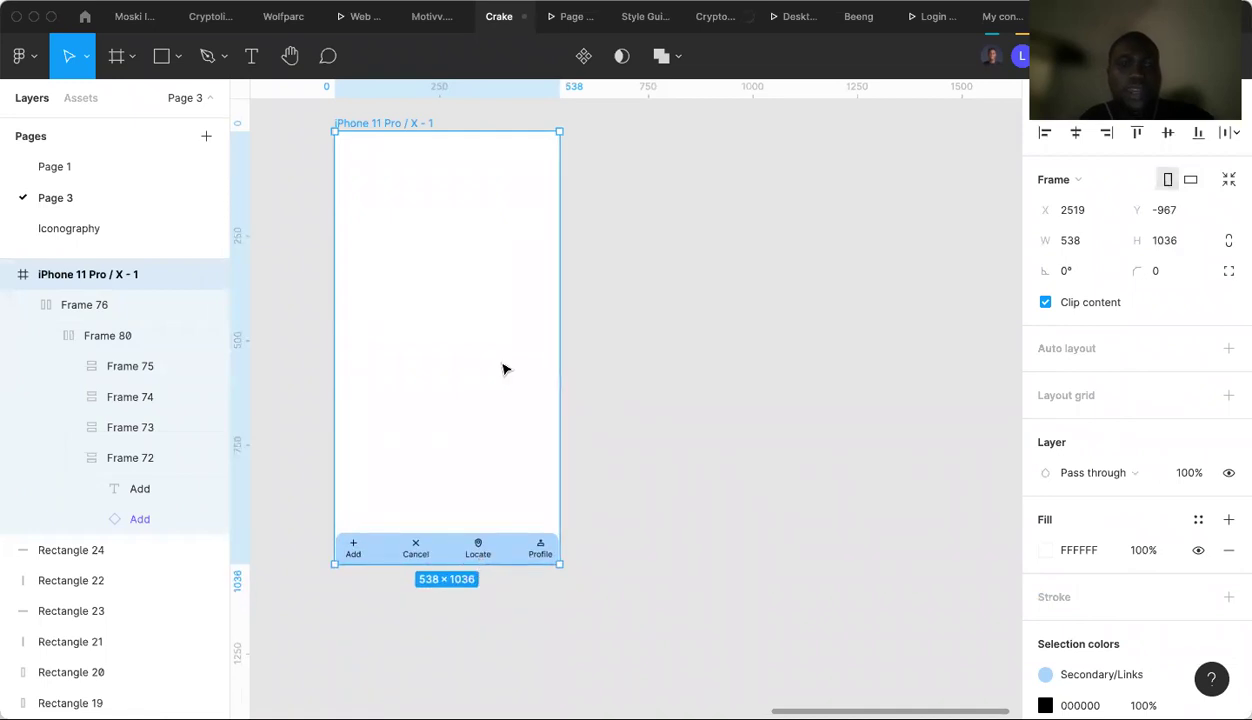
# Examine the nested auto layout frames in the header of the tweet card, Frame 49, down to the name and handle stack.
pyautogui.hscroll(-15, 504, 369)
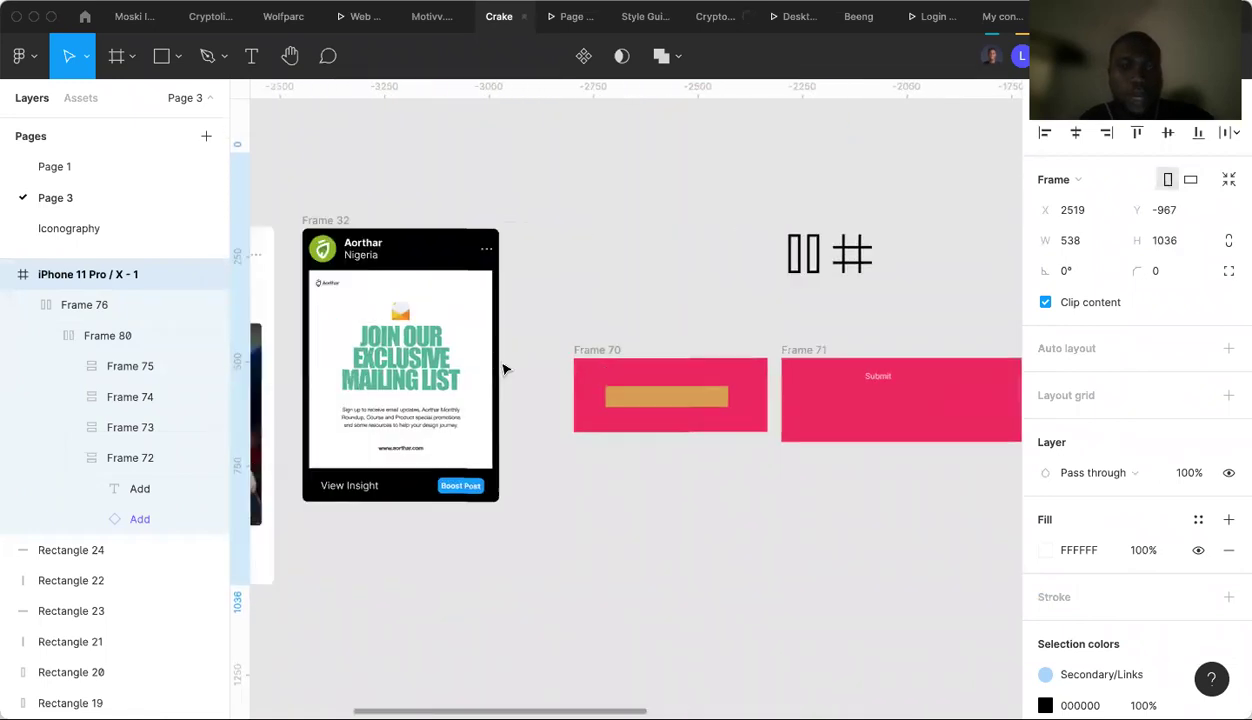
pyautogui.hscroll(-8, 504, 369)
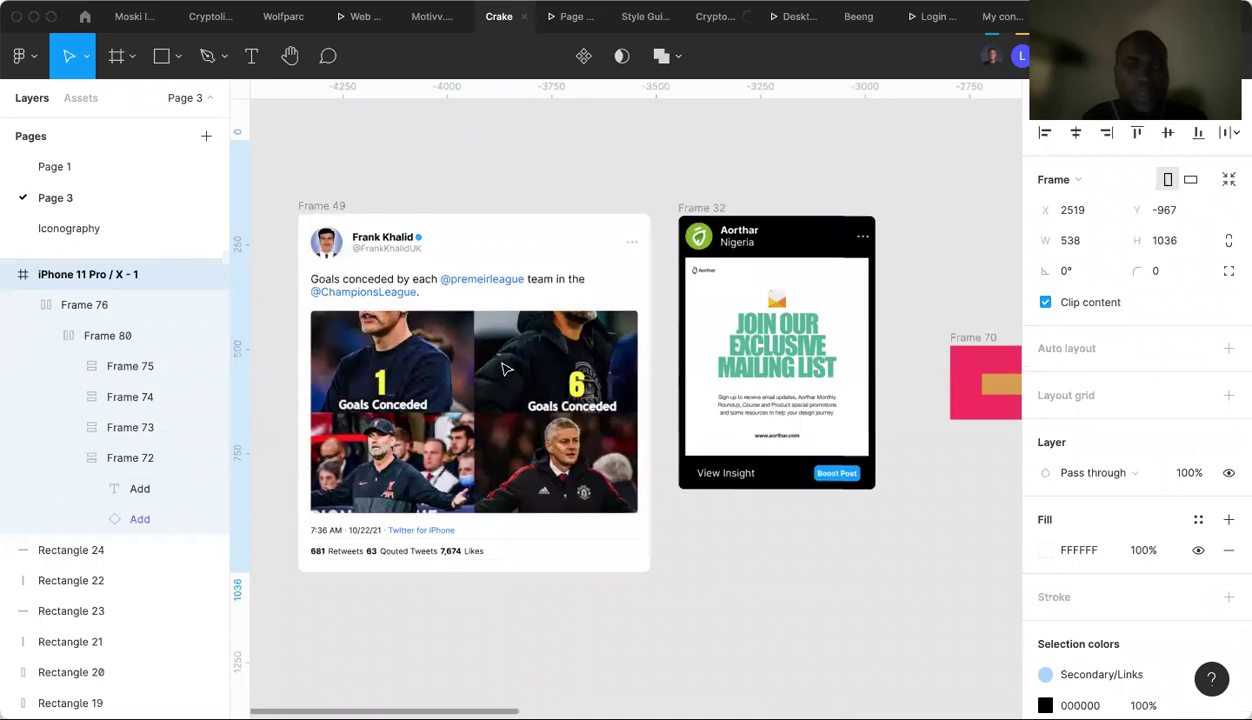
pyautogui.scroll(5, 504, 369)
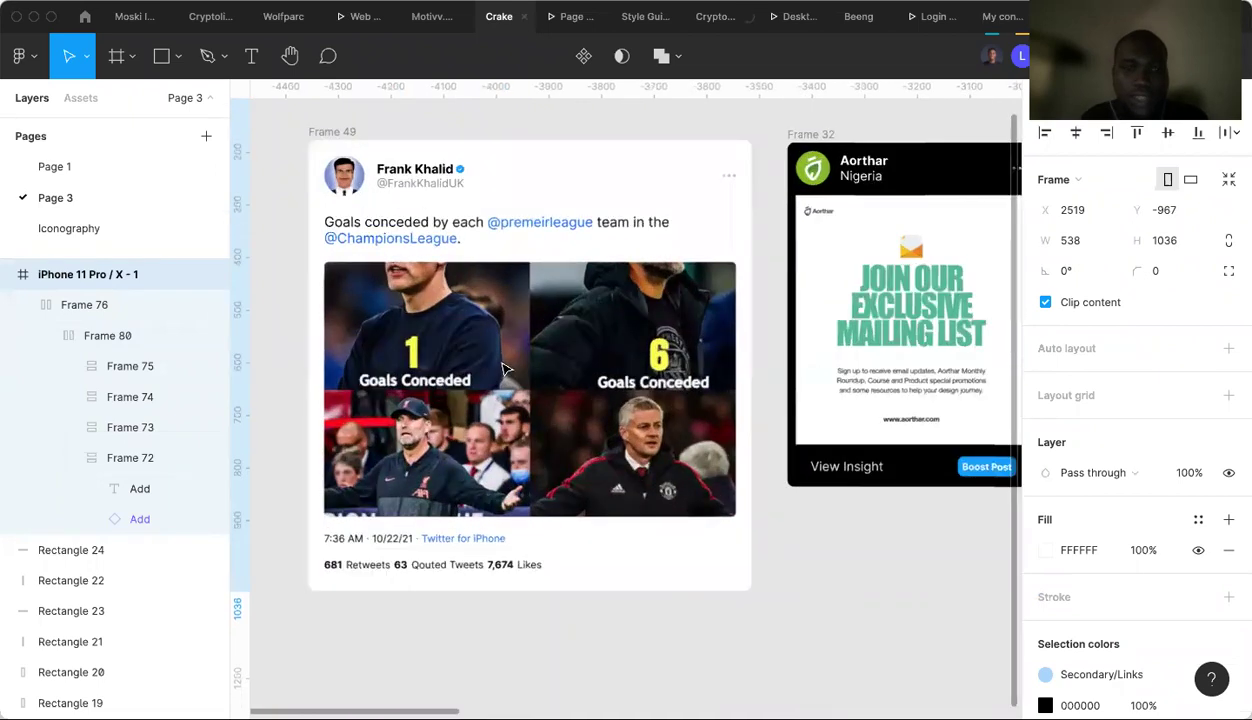
pyautogui.scroll(2, 504, 369)
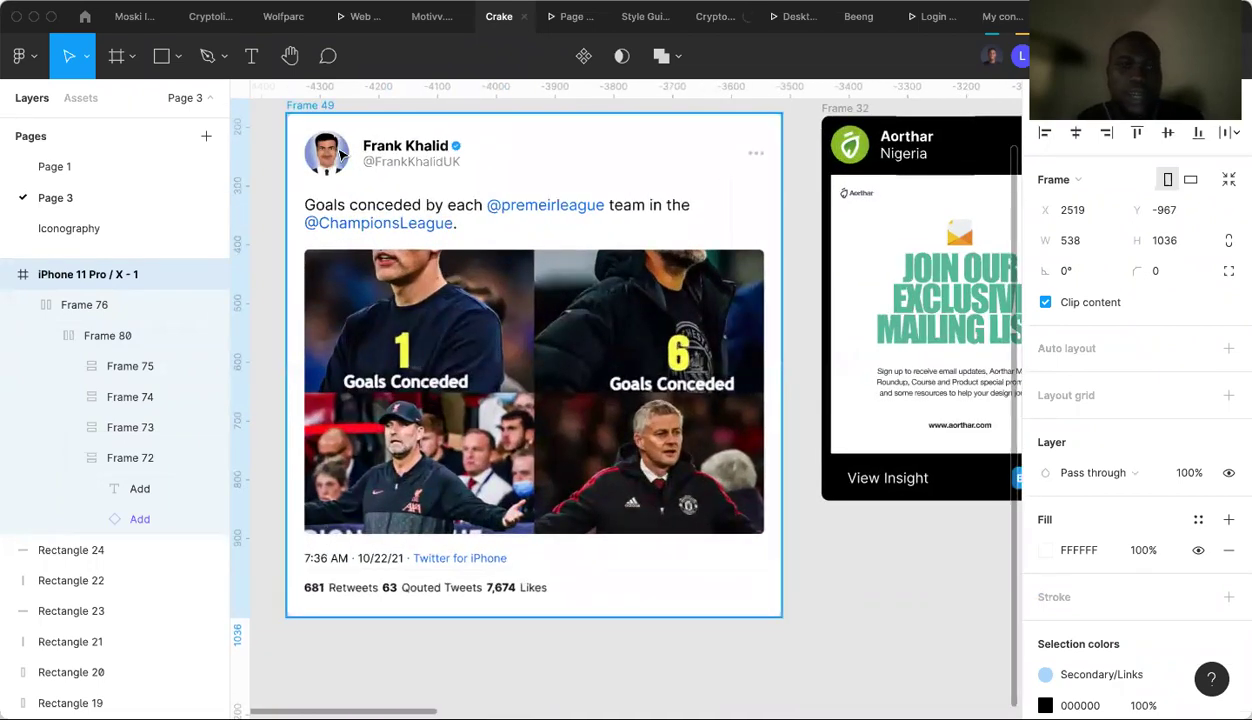
pyautogui.click(341, 153)
pyautogui.doubleClick(341, 153)
pyautogui.hscroll(-3, 341, 153)
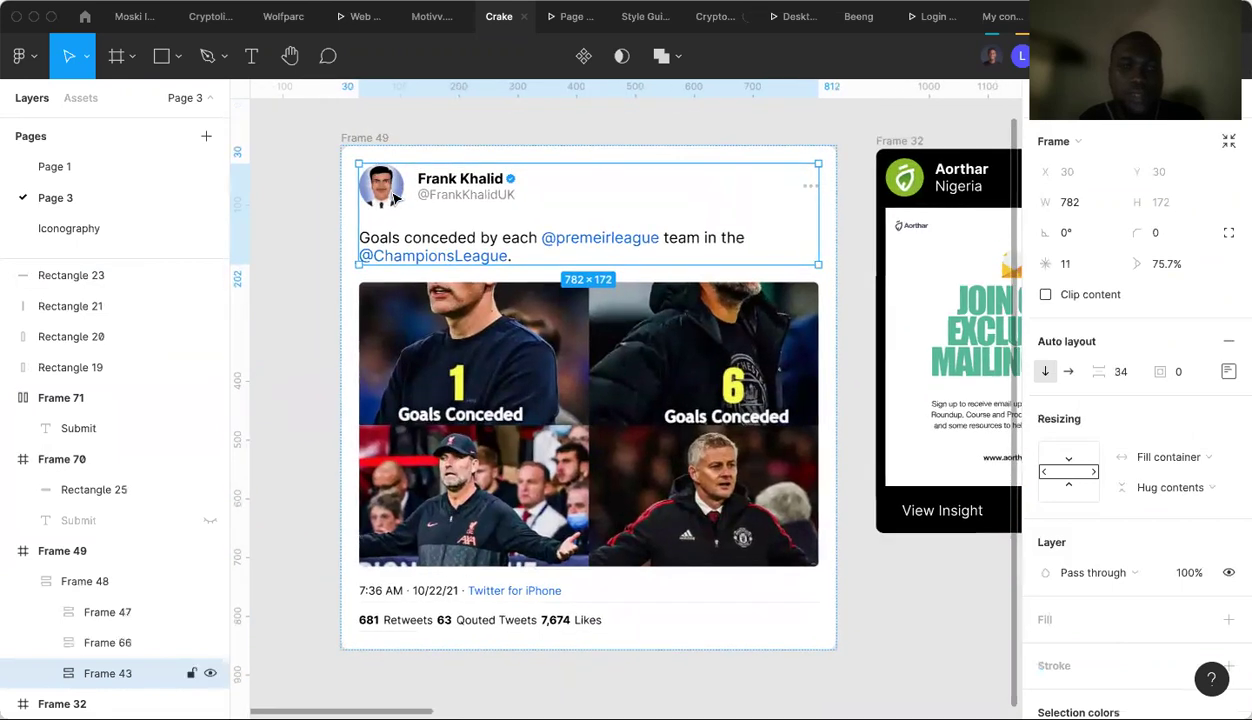
pyautogui.doubleClick(395, 198)
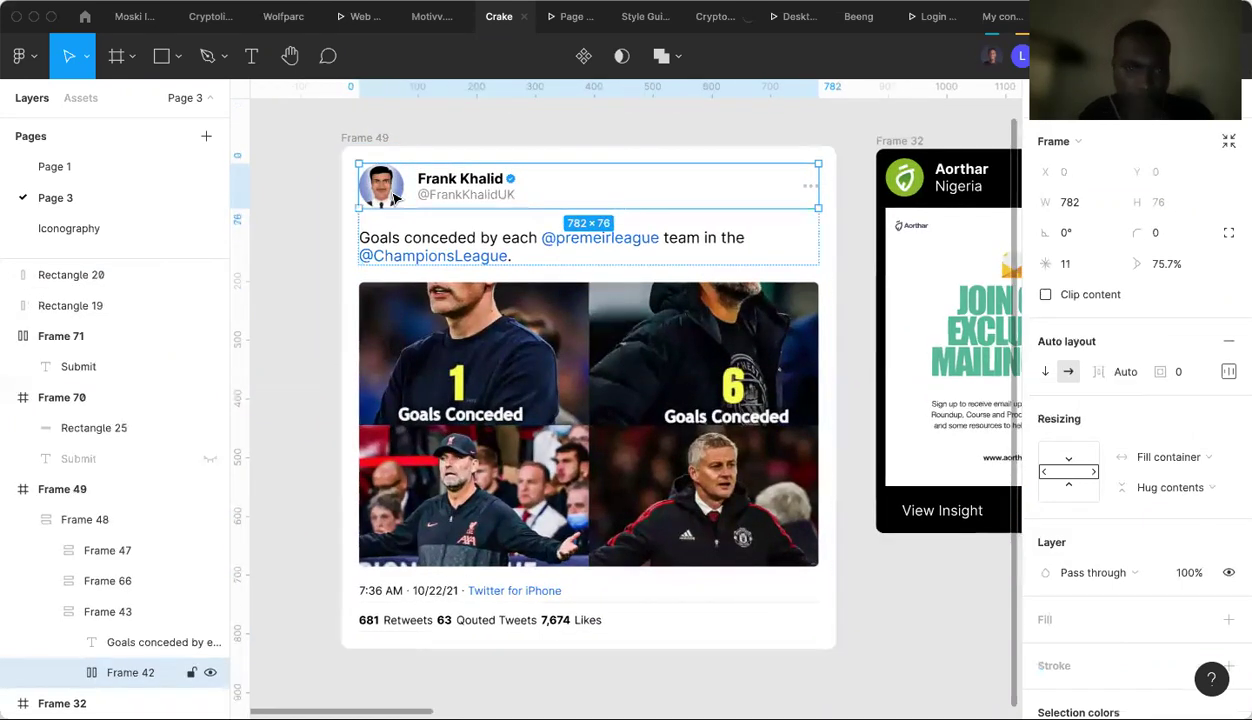
pyautogui.doubleClick(395, 198)
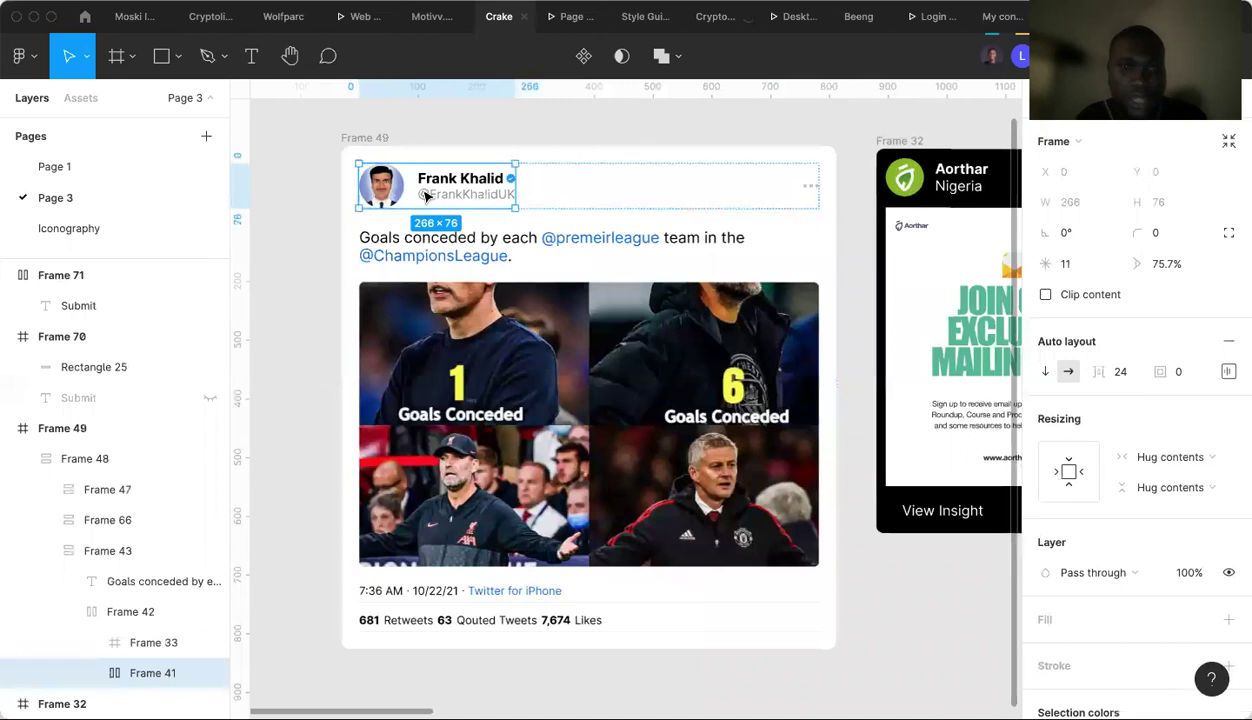
pyautogui.doubleClick(459, 195)
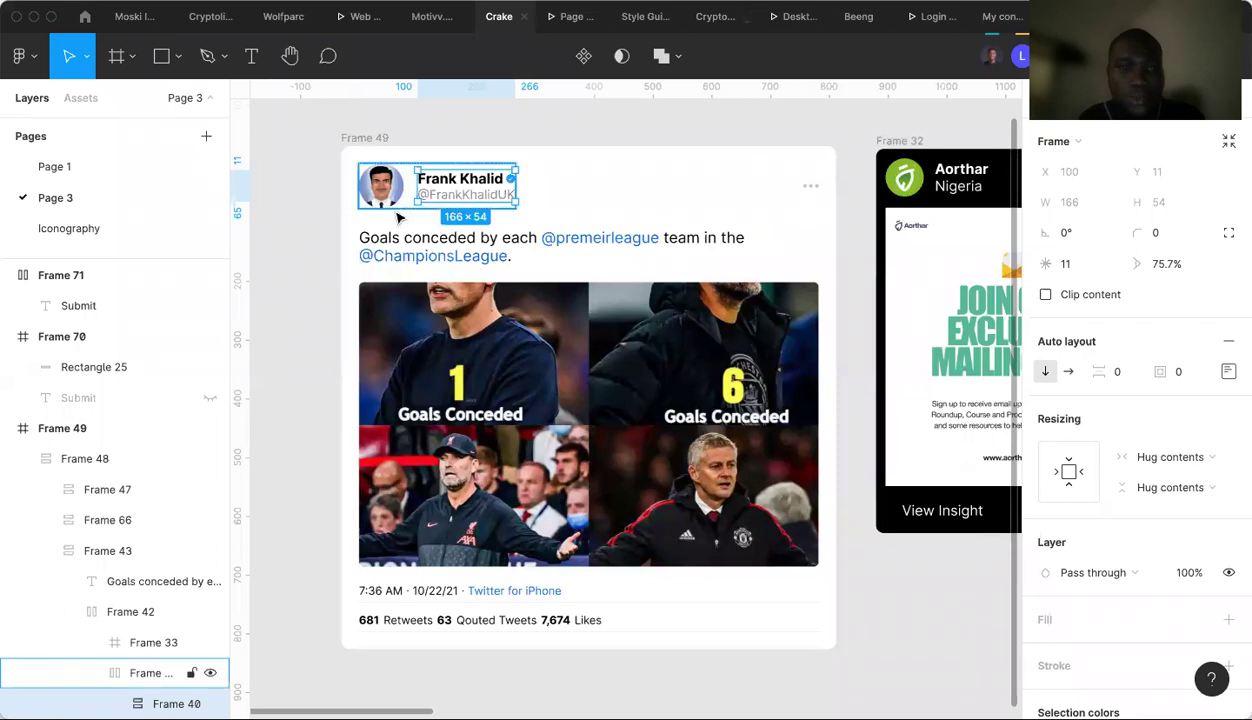
# Check the alignment, padding and spacing mode of the tweet header row, Frame 42.
pyautogui.hotkey('shift', 'Return')
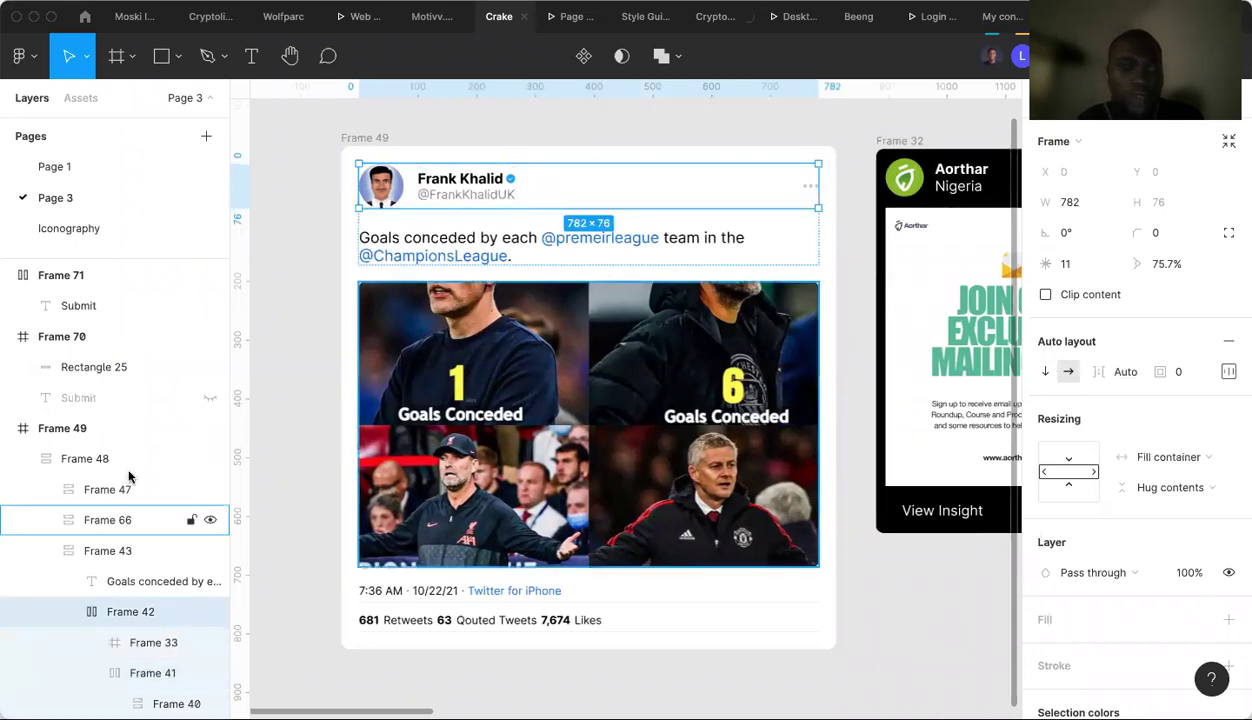
pyautogui.scroll(-2, 128, 480)
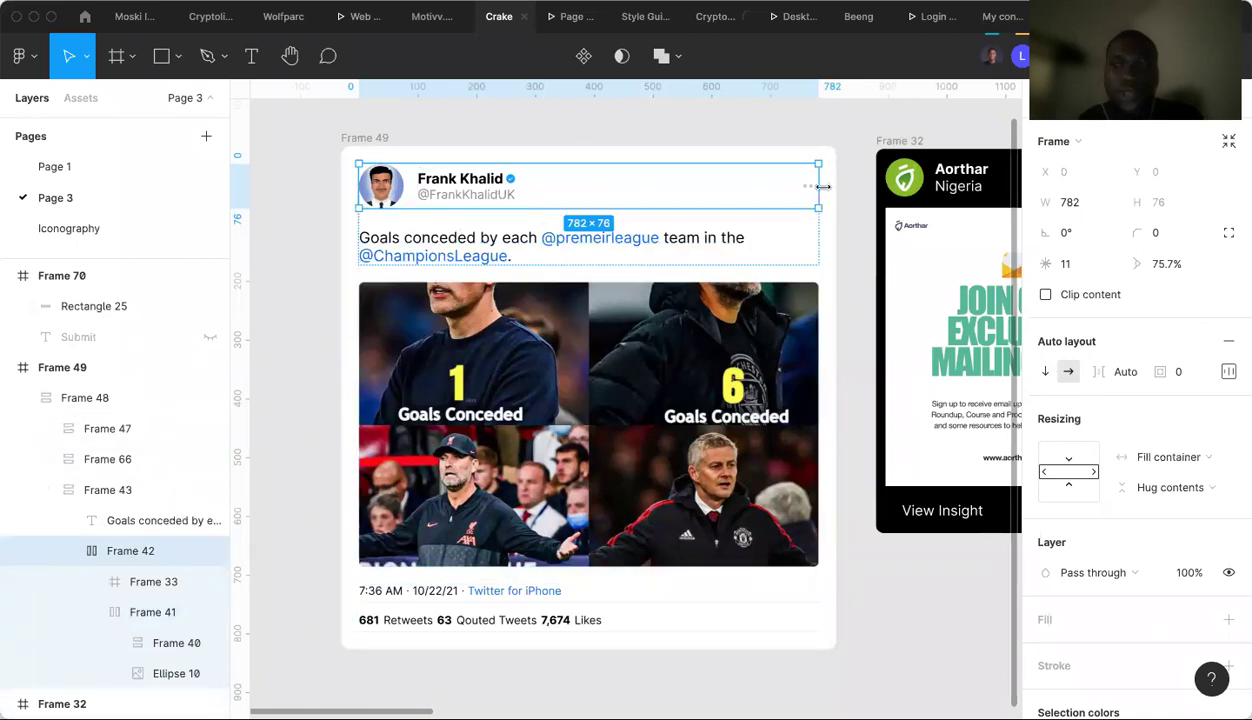
pyautogui.click(1229, 375)
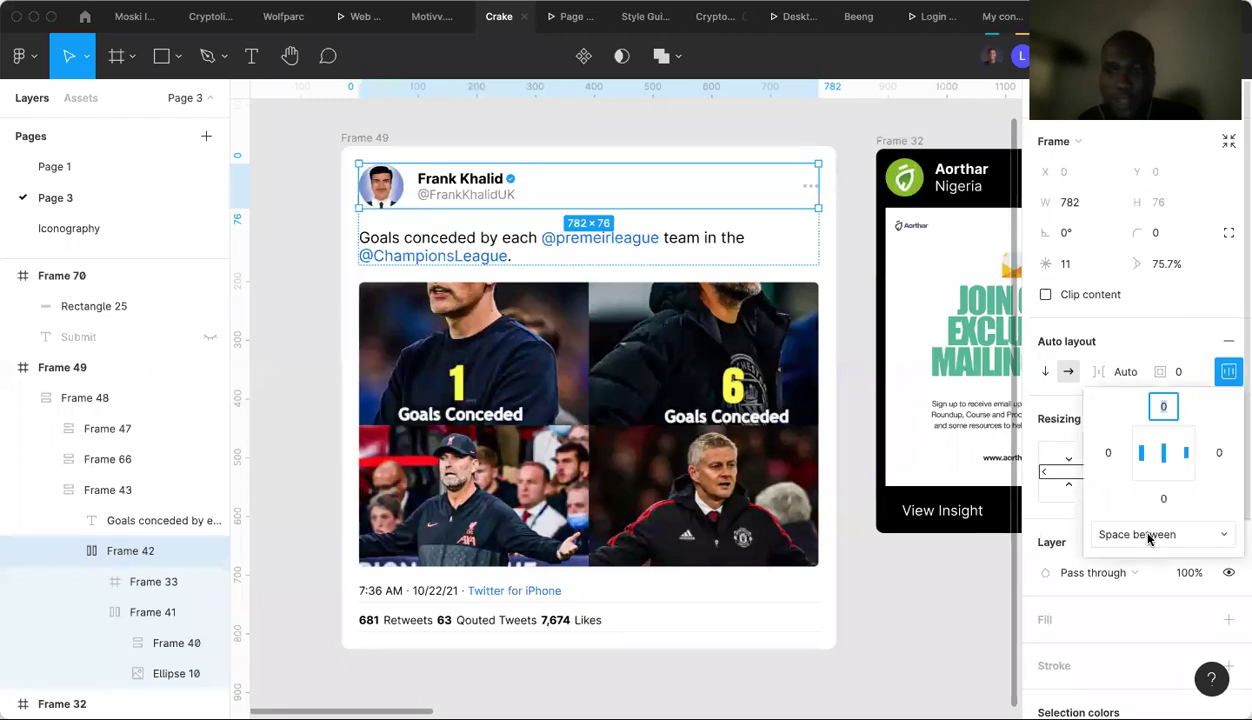
pyautogui.click(1149, 536)
pyautogui.click(1149, 537)
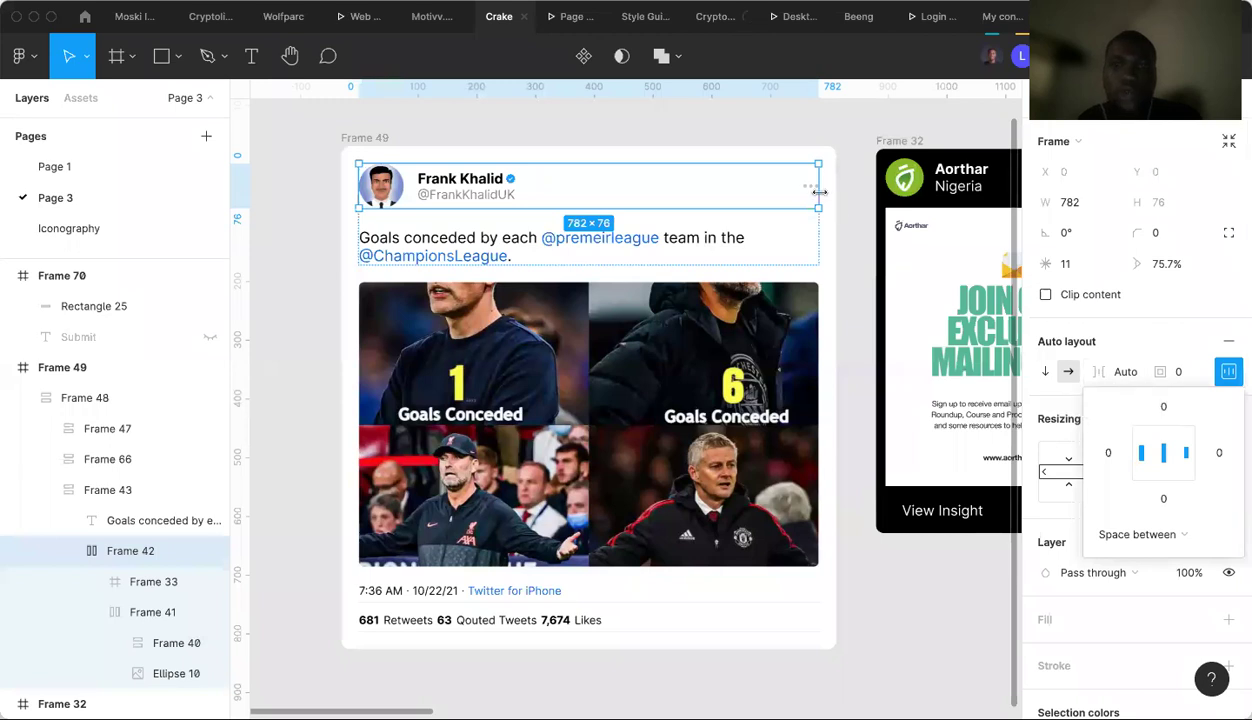
# Test-narrow the tweet header row to about 534 wide and reset its horizontal resizing to Fill container.
pyautogui.moveTo(818, 192); pyautogui.dragTo(624, 205)
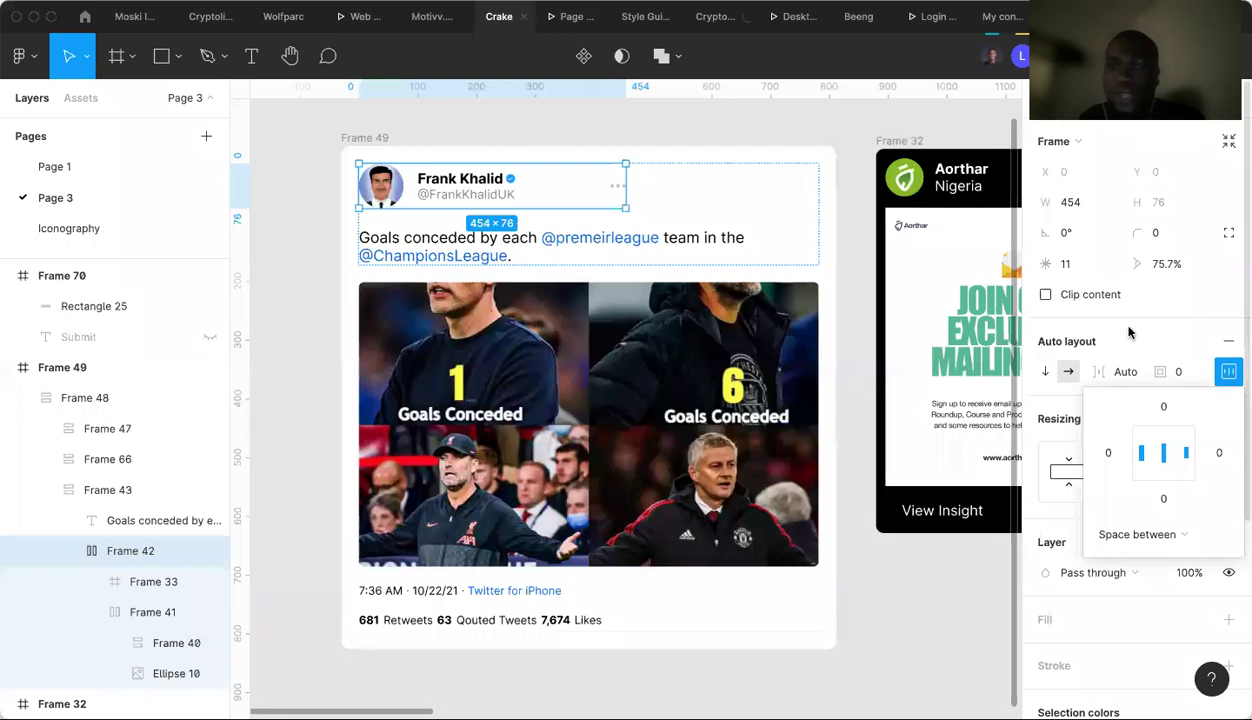
pyautogui.click(1092, 342)
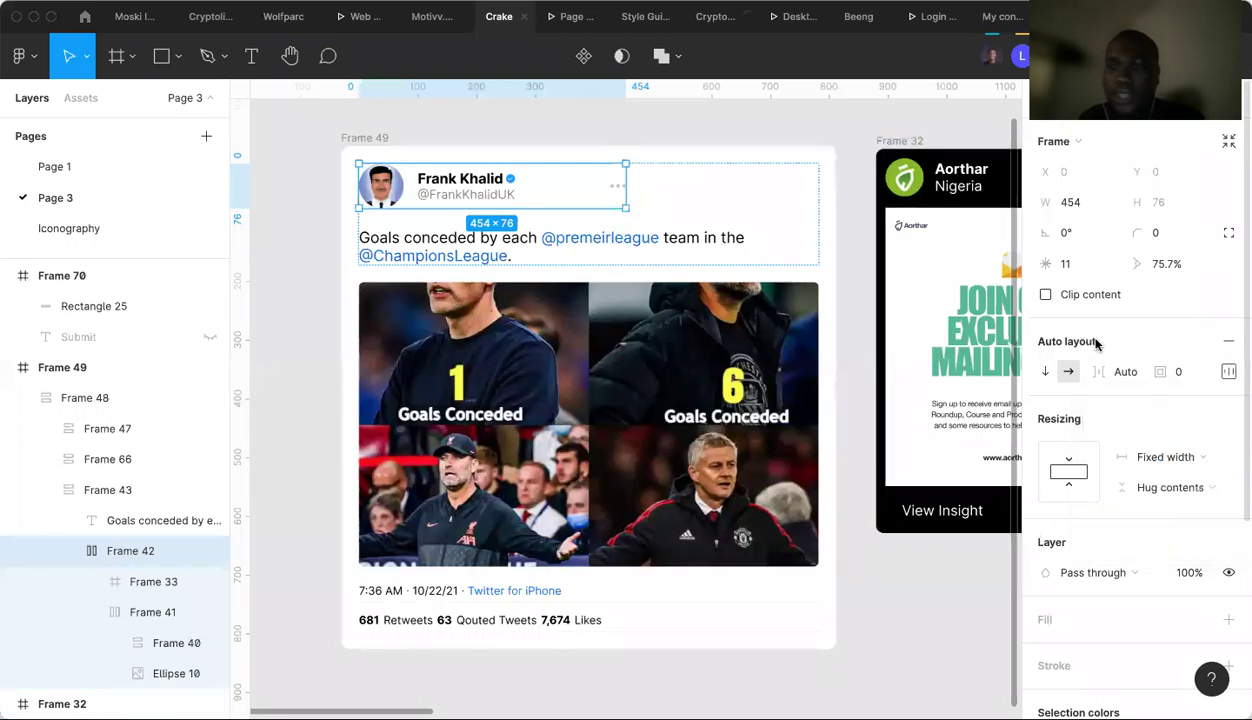
pyautogui.moveTo(634, 203); pyautogui.dragTo(672, 195)
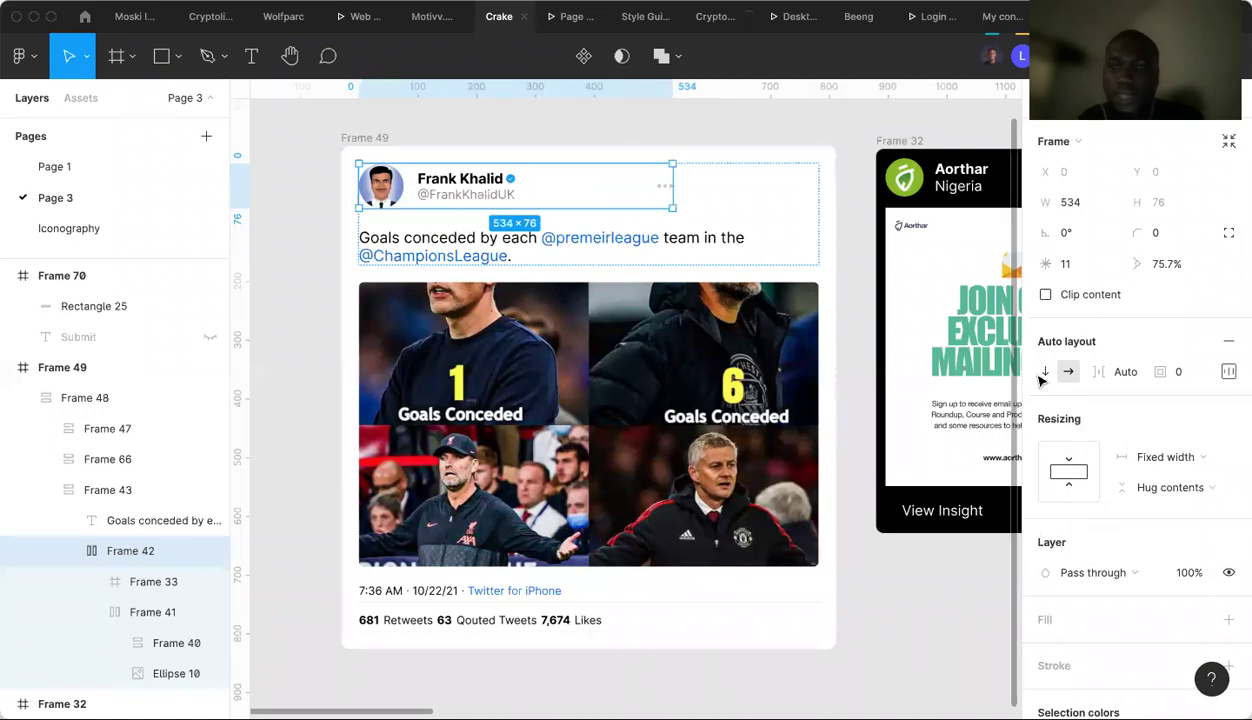
pyautogui.click(1155, 459)
pyautogui.click(1172, 503)
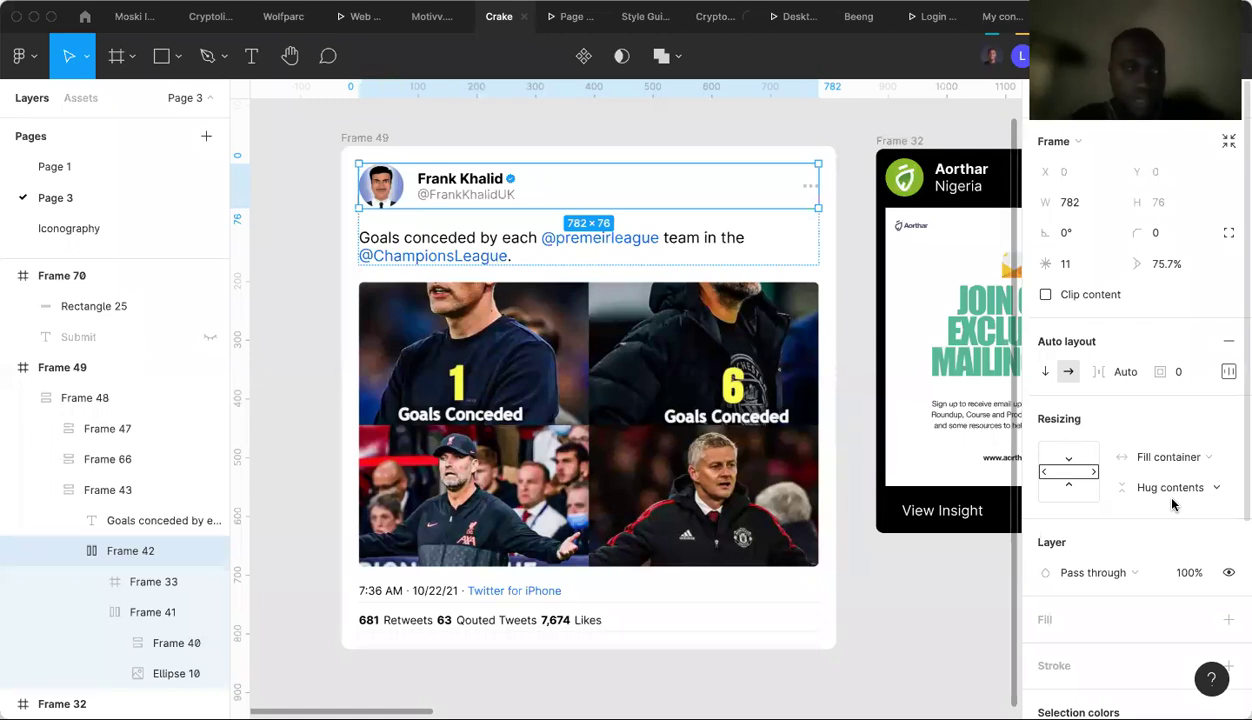
# Test-narrow the tweet body text to 560 wide and reset its horizontal resizing to Fill container.
pyautogui.click(488, 250)
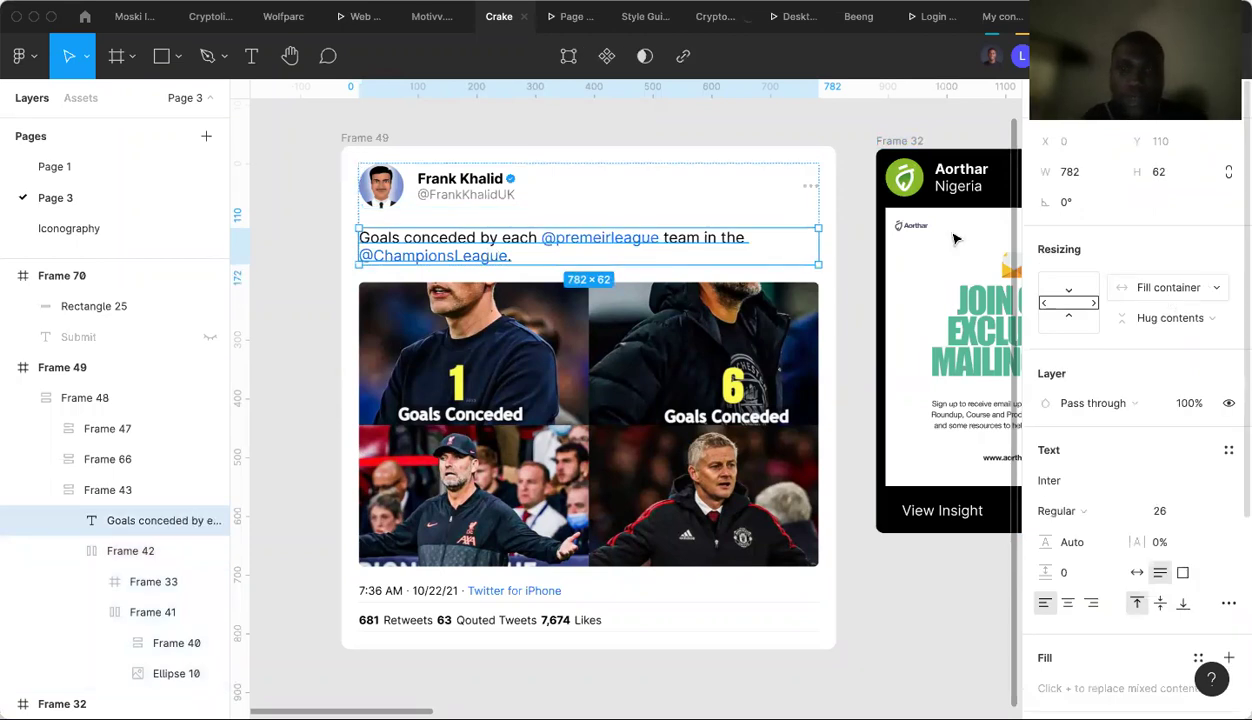
pyautogui.moveTo(818, 244); pyautogui.dragTo(688, 260)
pyautogui.click(1166, 288)
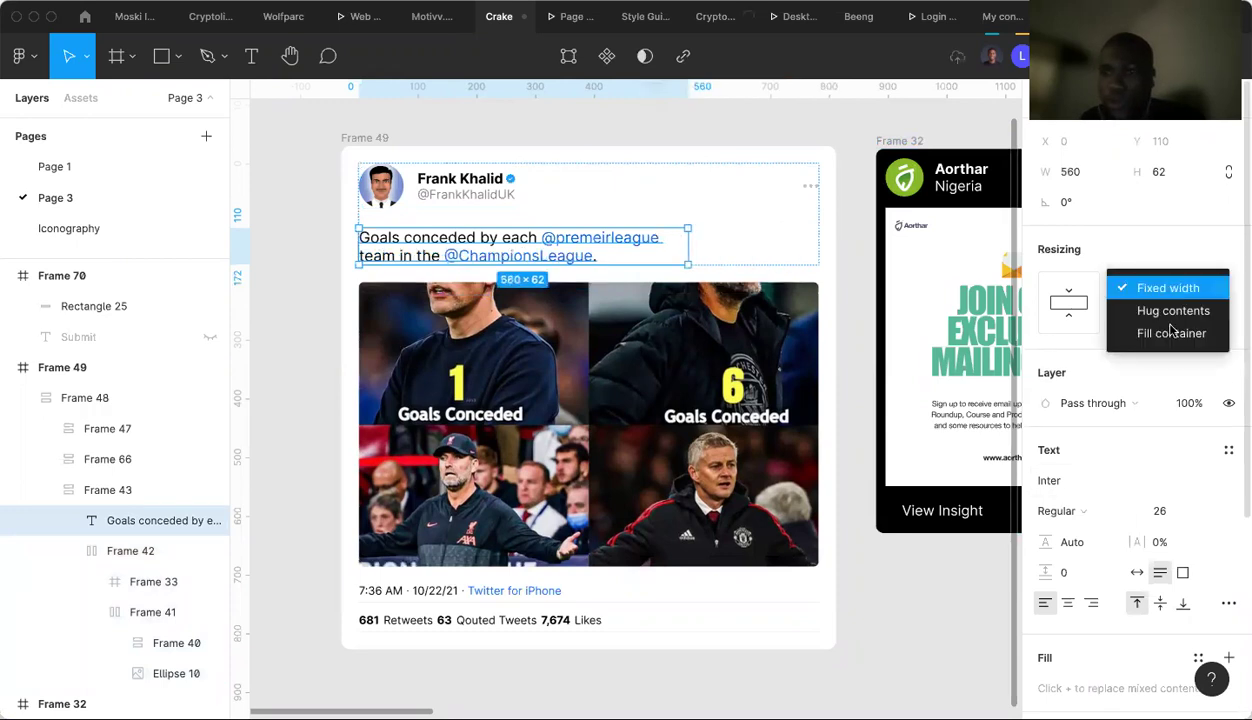
pyautogui.click(1170, 333)
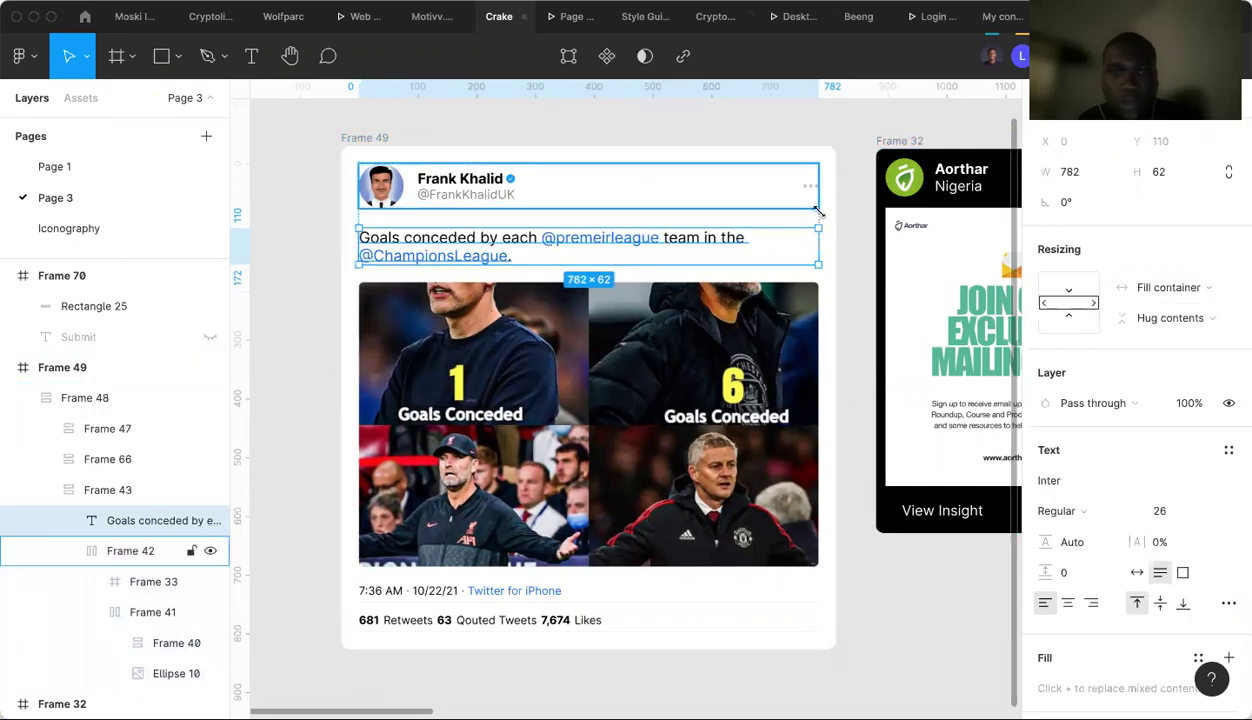
# Test-narrow Frame 43, the group of tweet header and body text, and stretch it back to 782 wide.
pyautogui.press('Tab')
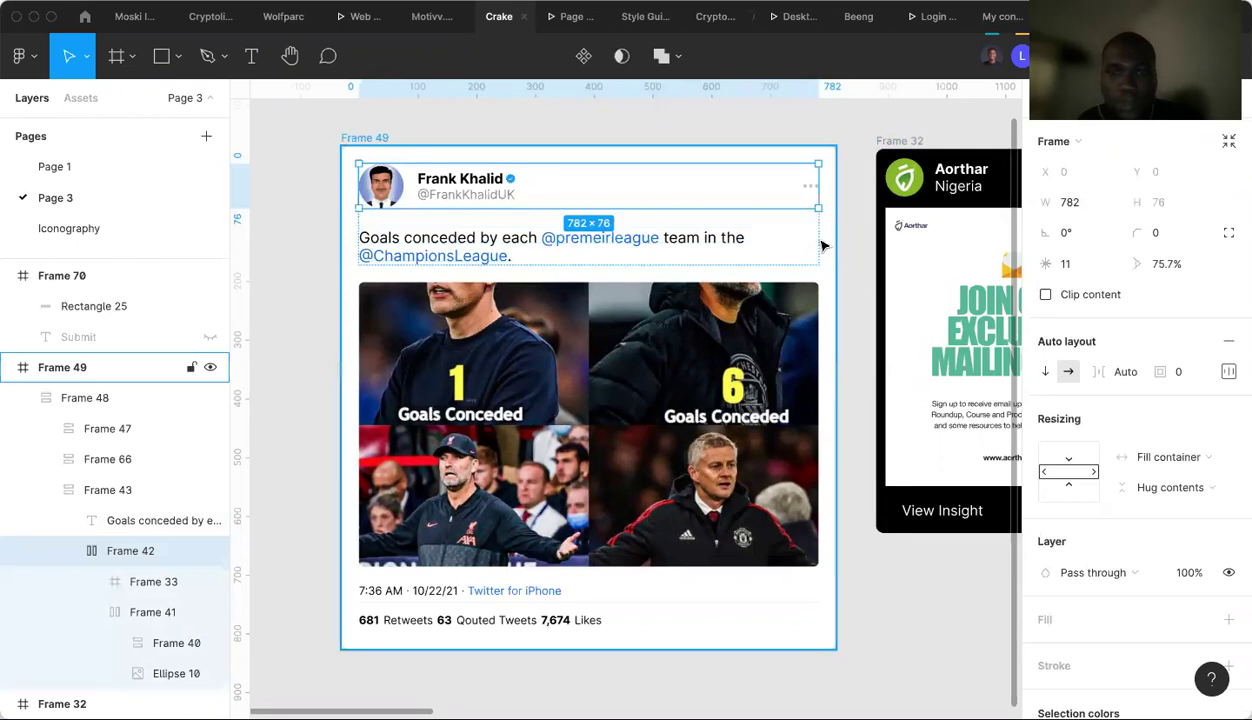
pyautogui.hotkey('shift', 'Return')
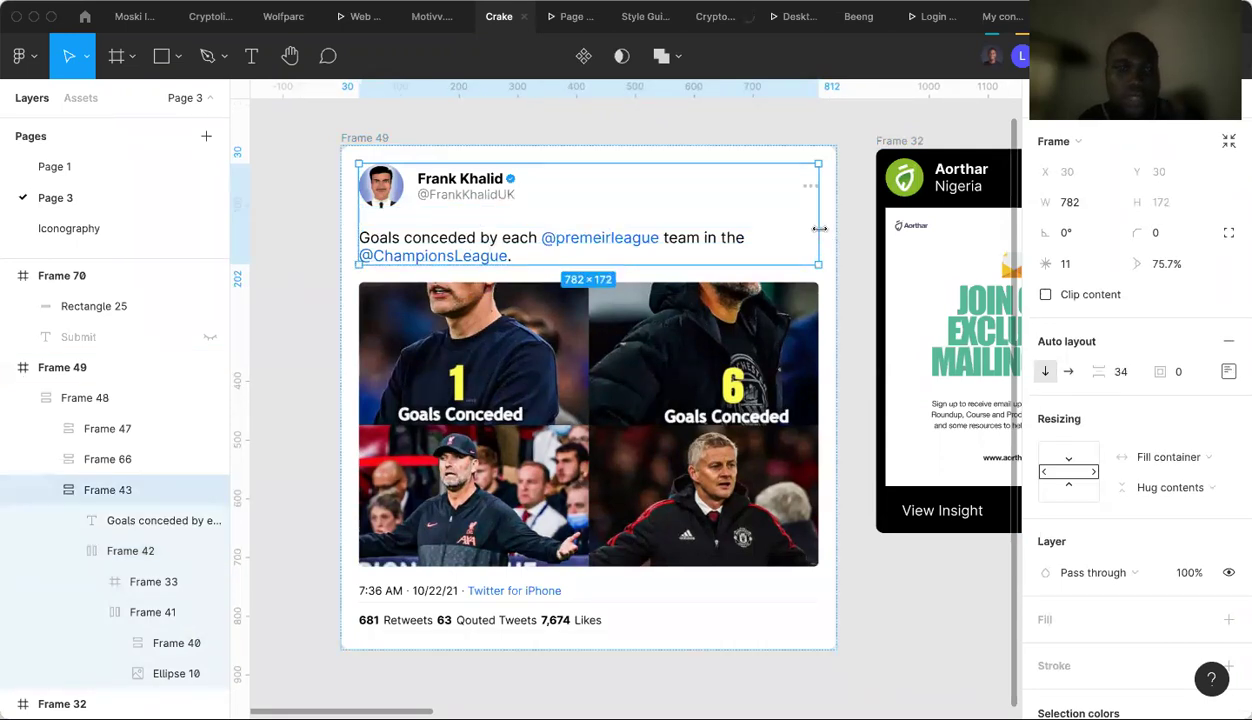
pyautogui.moveTo(819, 229); pyautogui.dragTo(595, 212)
pyautogui.moveTo(690, 218); pyautogui.dragTo(818, 240)
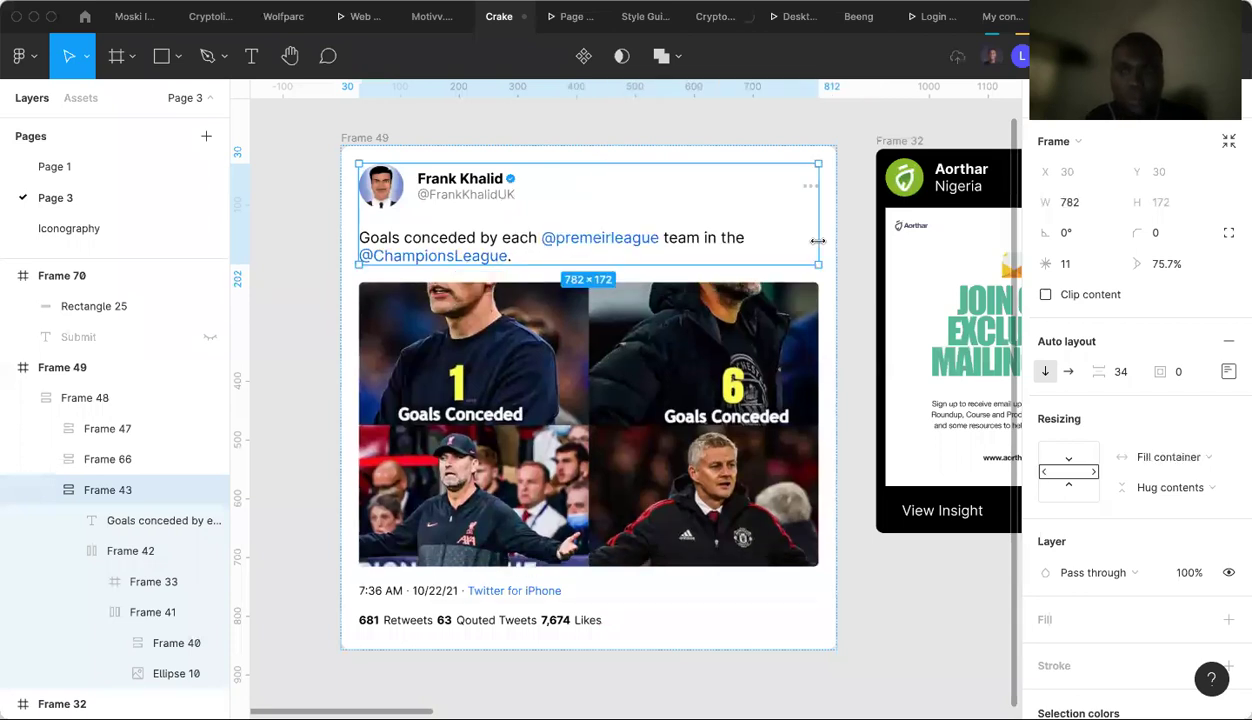
# Collapse Frame 43 and inspect the card's other sections, the image Frame 66 and the footer Frame 47.
pyautogui.scroll(-1, 517, 317)
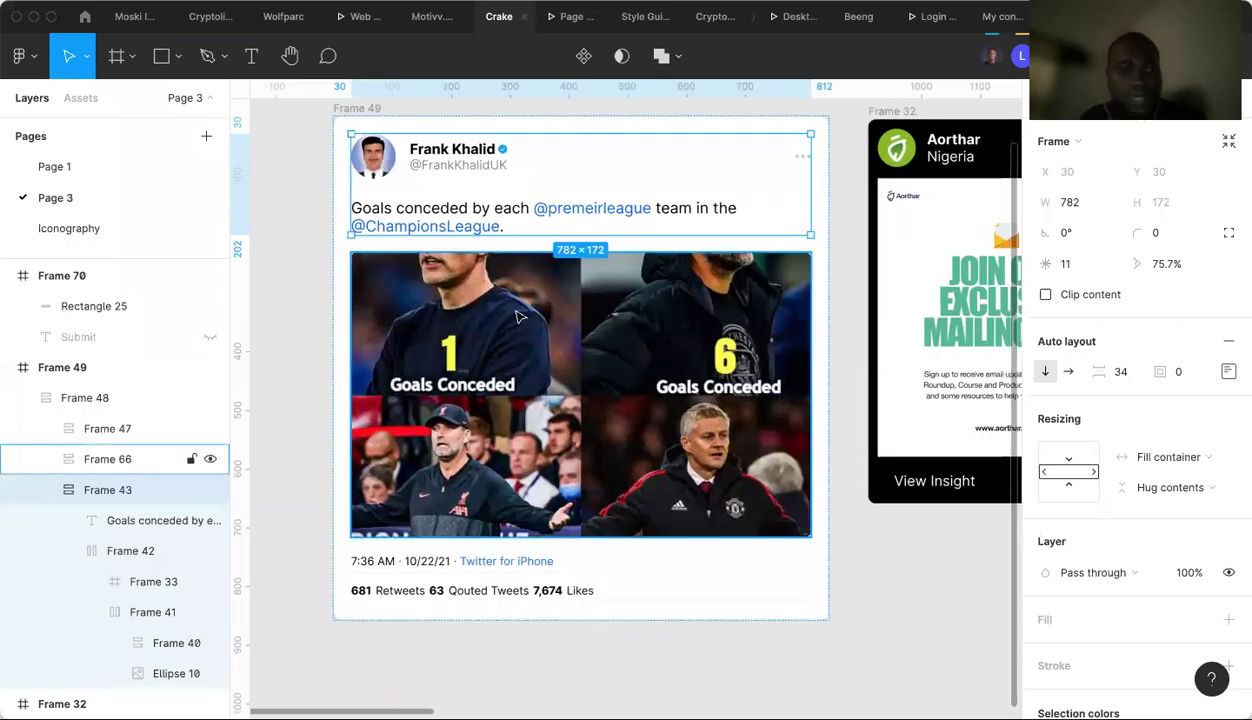
pyautogui.click(517, 317)
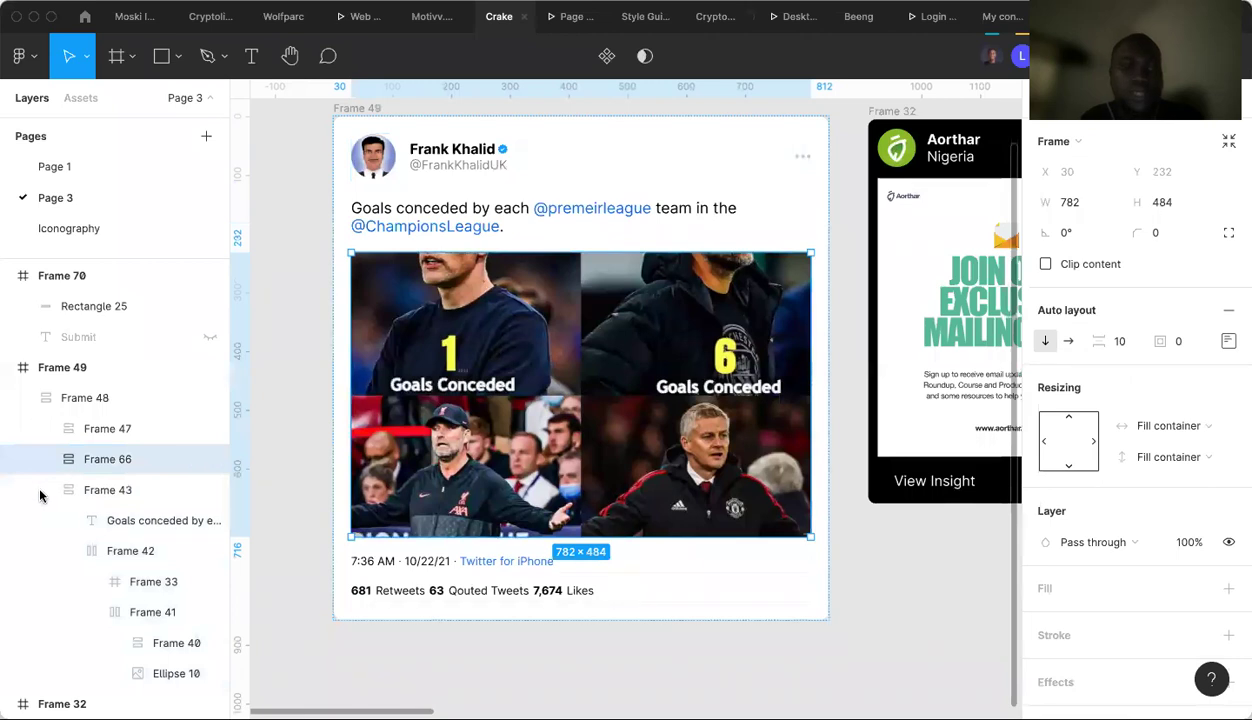
pyautogui.click(45, 487)
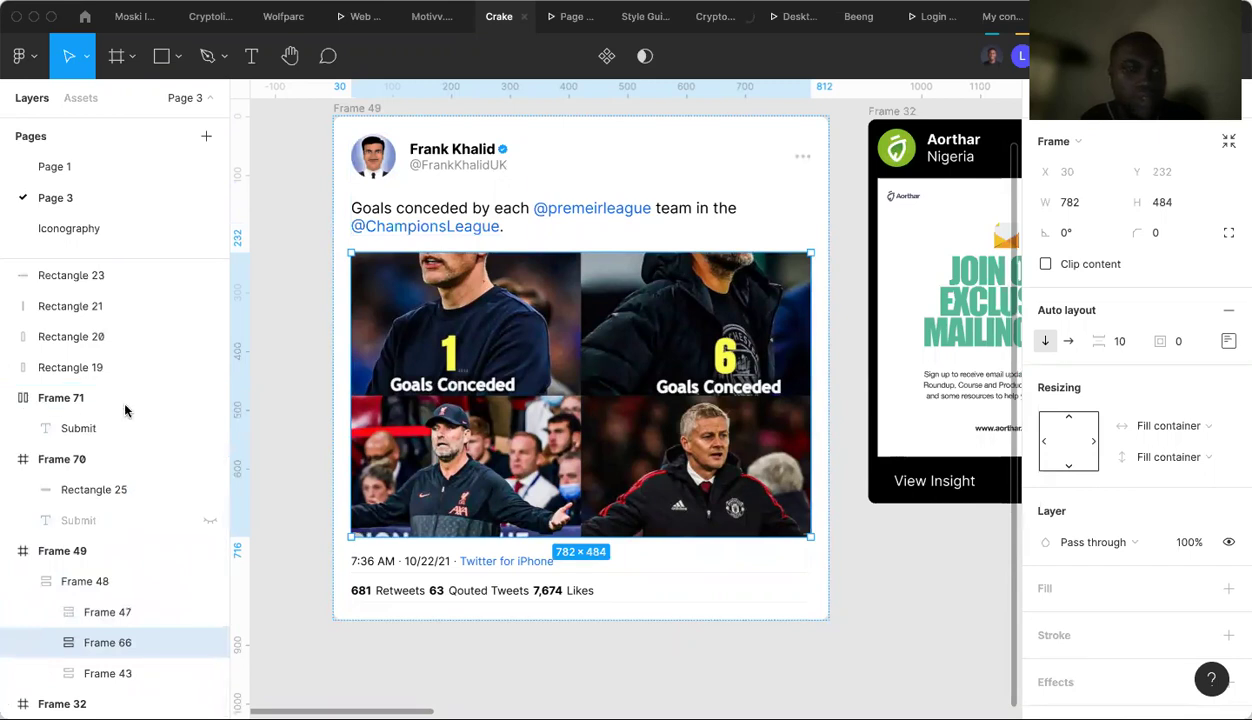
pyautogui.scroll(5, 125, 410)
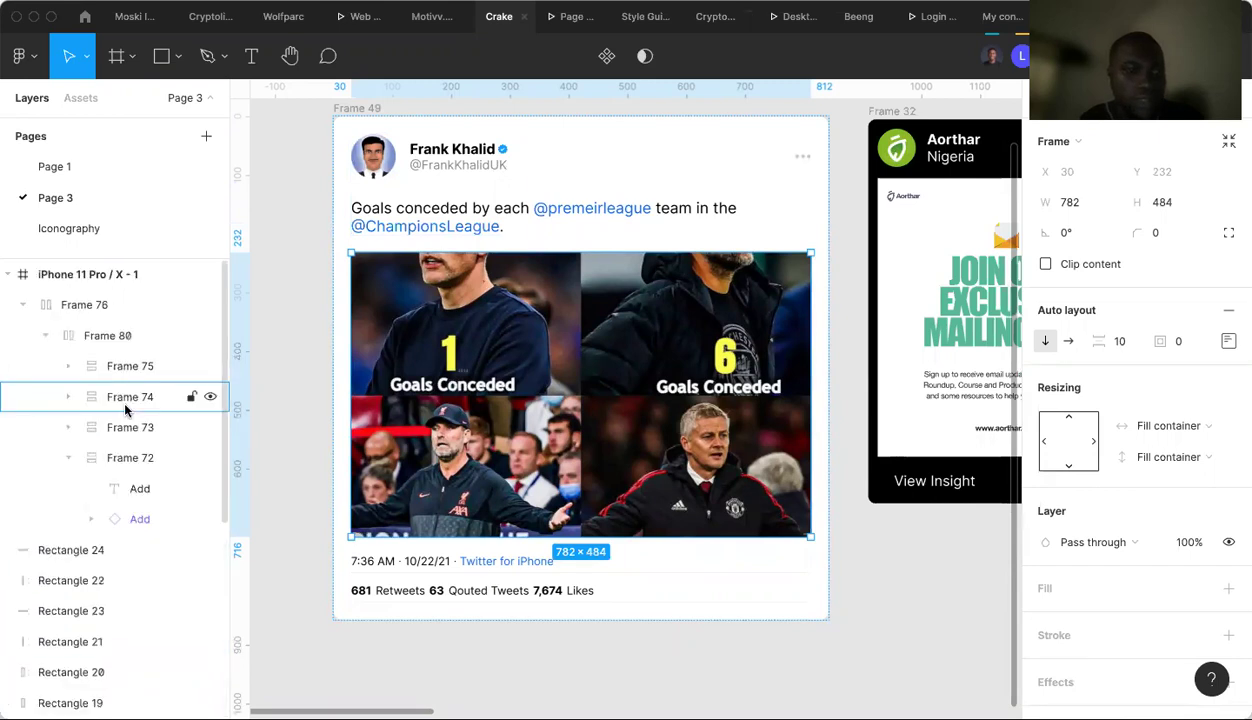
pyautogui.scroll(-5, 125, 410)
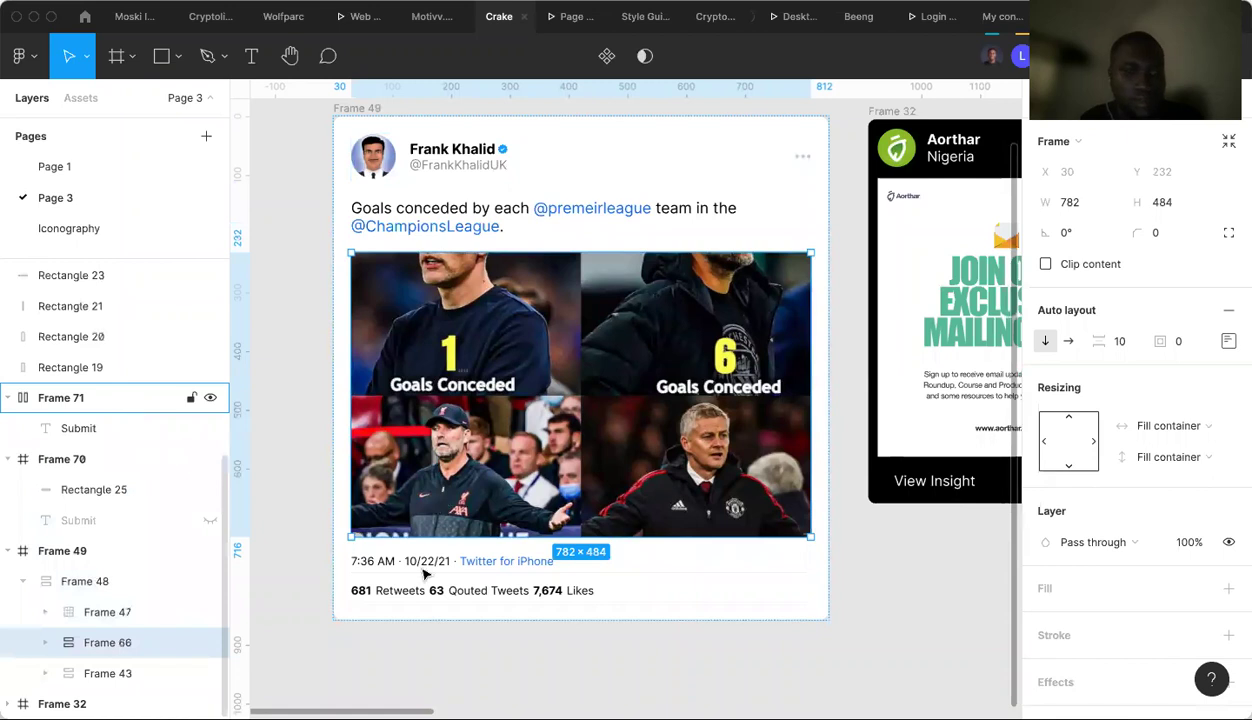
pyautogui.hotkey('shift', 'Tab')
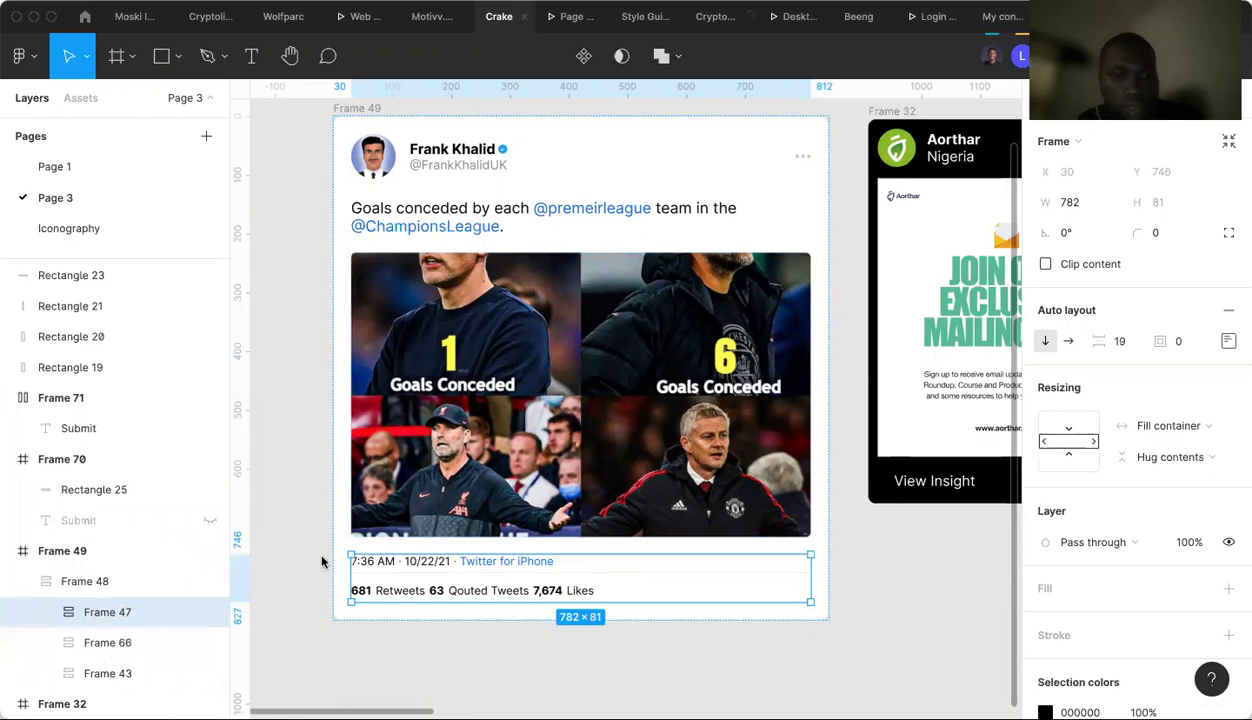
# Test-shrink the image section, Frame 66, to a height of 423 and undo the resize.
pyautogui.click(107, 642)
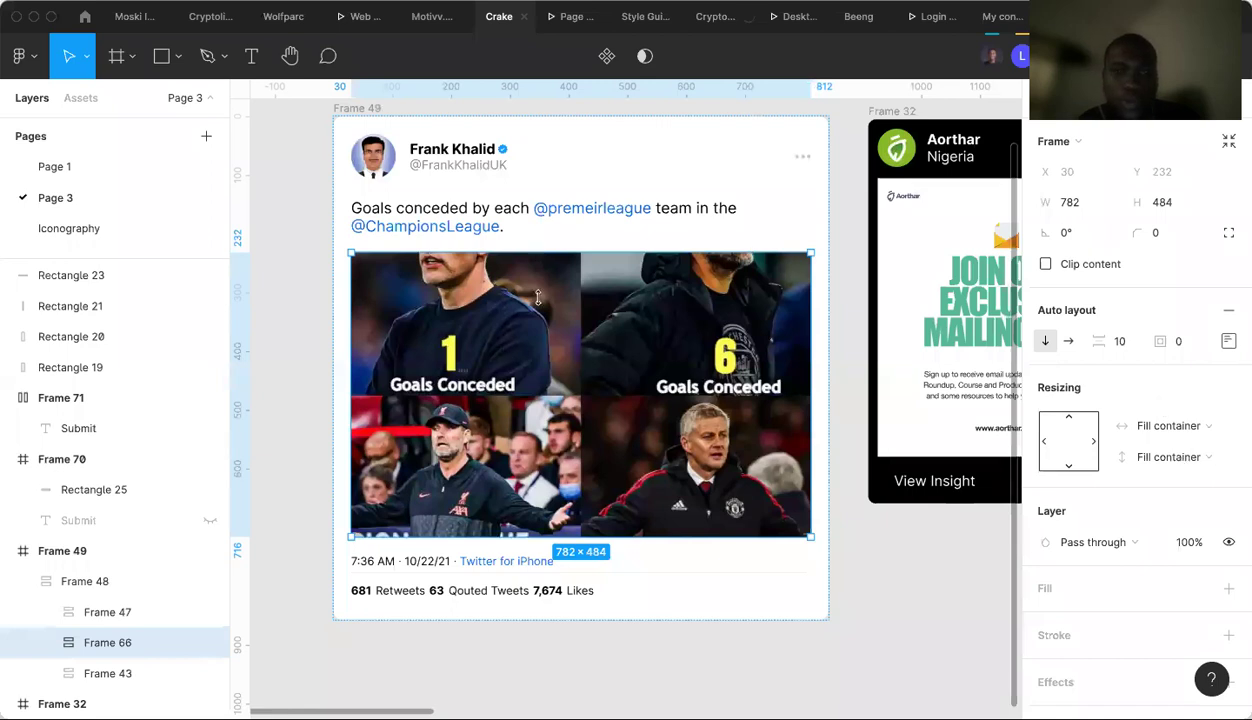
pyautogui.moveTo(543, 346); pyautogui.dragTo(543, 349)
pyautogui.moveTo(543, 270)
pyautogui.mouseDown()
pyautogui.moveTo(545, 243)
pyautogui.moveTo(538, 288)
pyautogui.moveTo(542, 268)
pyautogui.mouseUp()
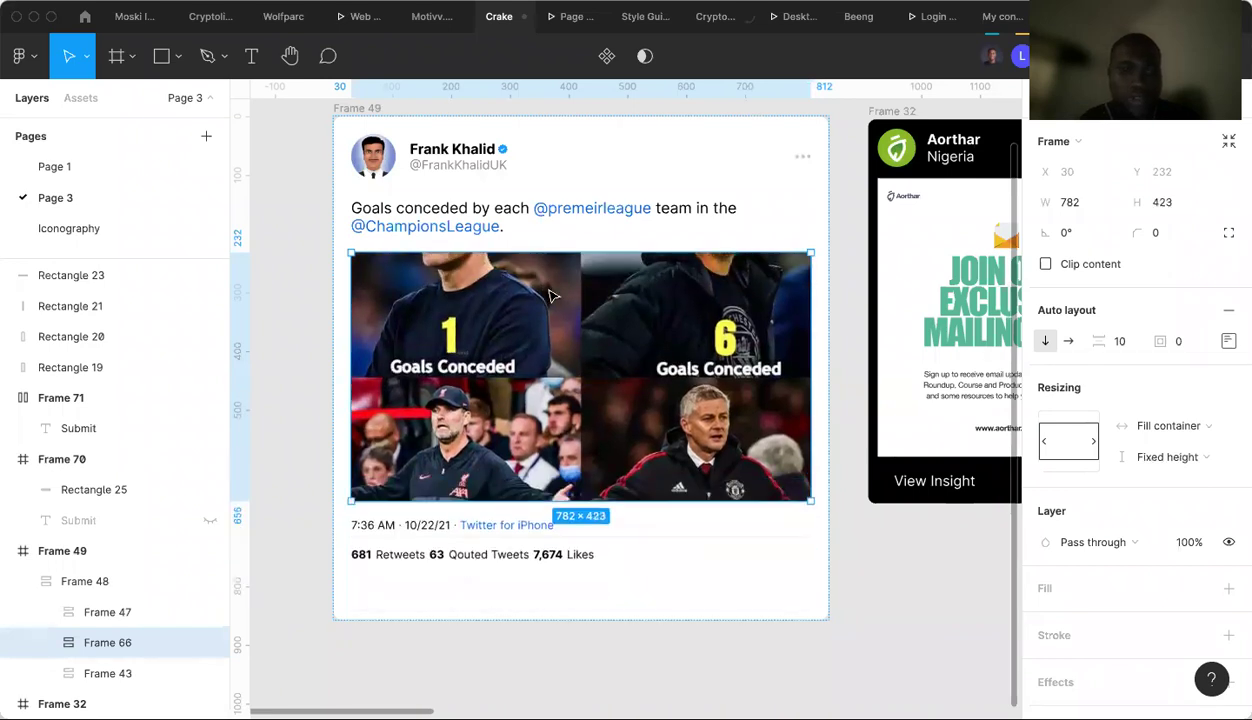
pyautogui.hotkey('ctrl', 'z')
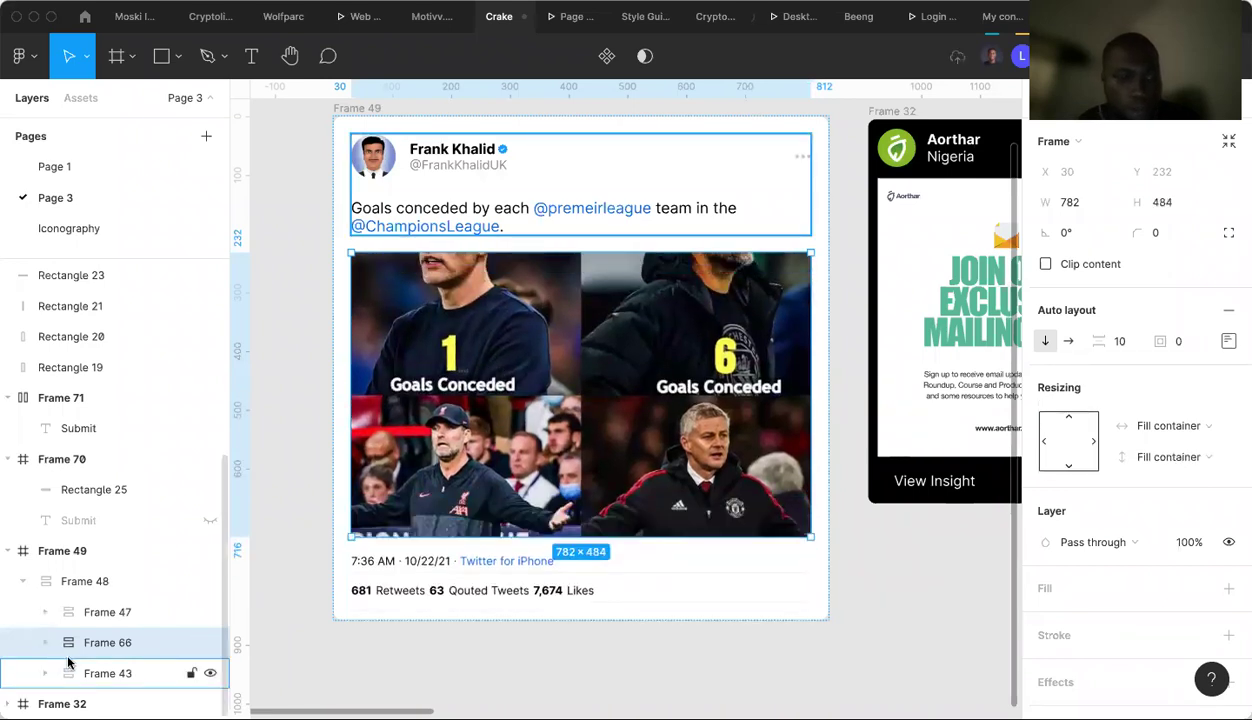
# Check the resizing settings of the image inside Frame 66, Rectangle 18, and return to its parent frame.
pyautogui.press('Right')
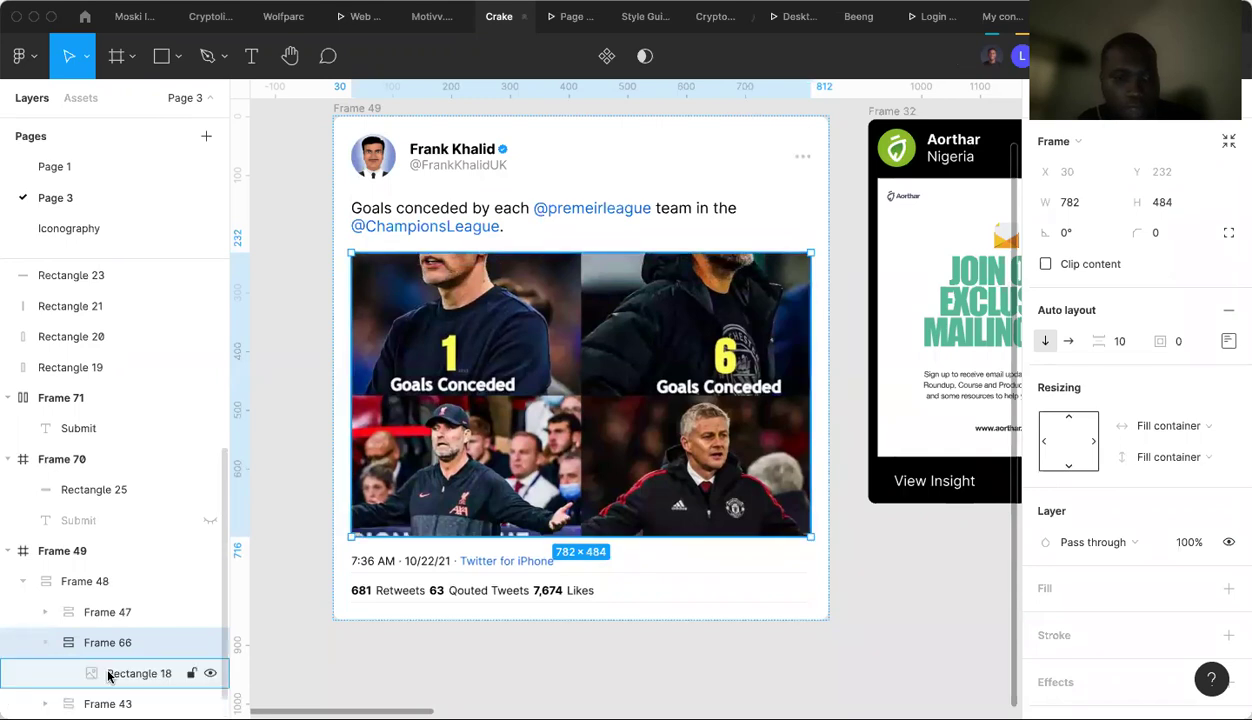
pyautogui.press('Return')
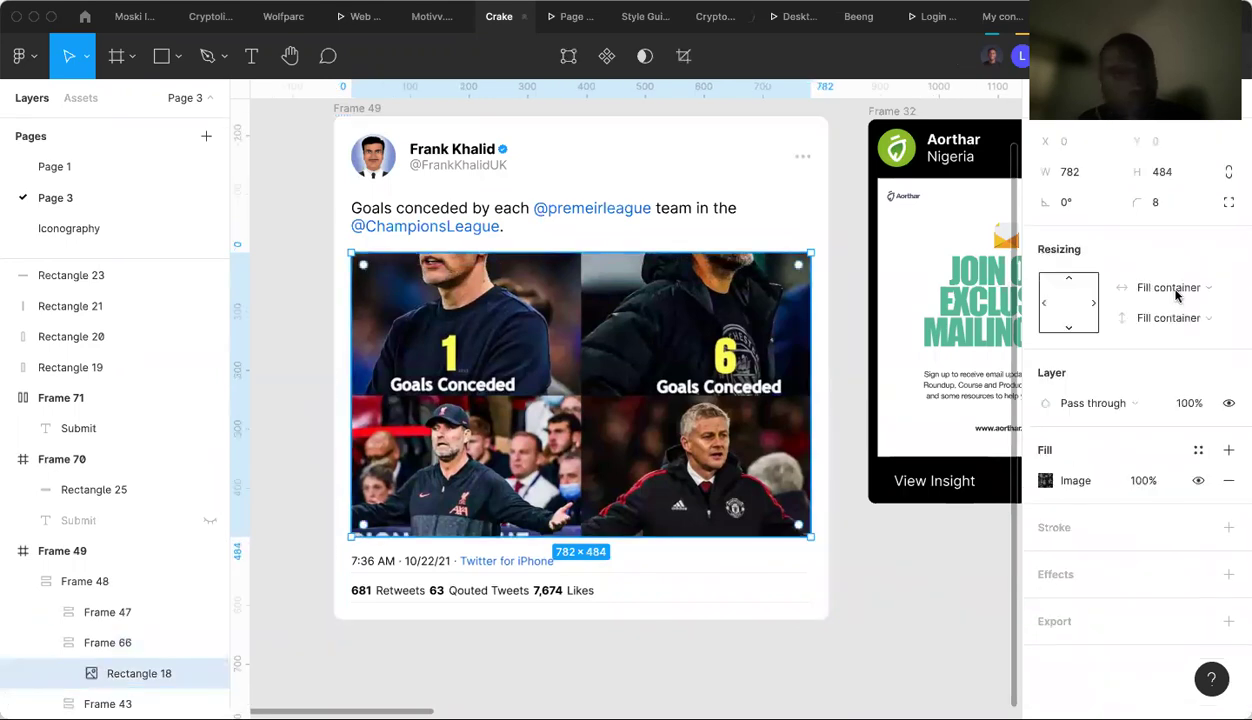
pyautogui.click(48, 645)
pyautogui.click(95, 652)
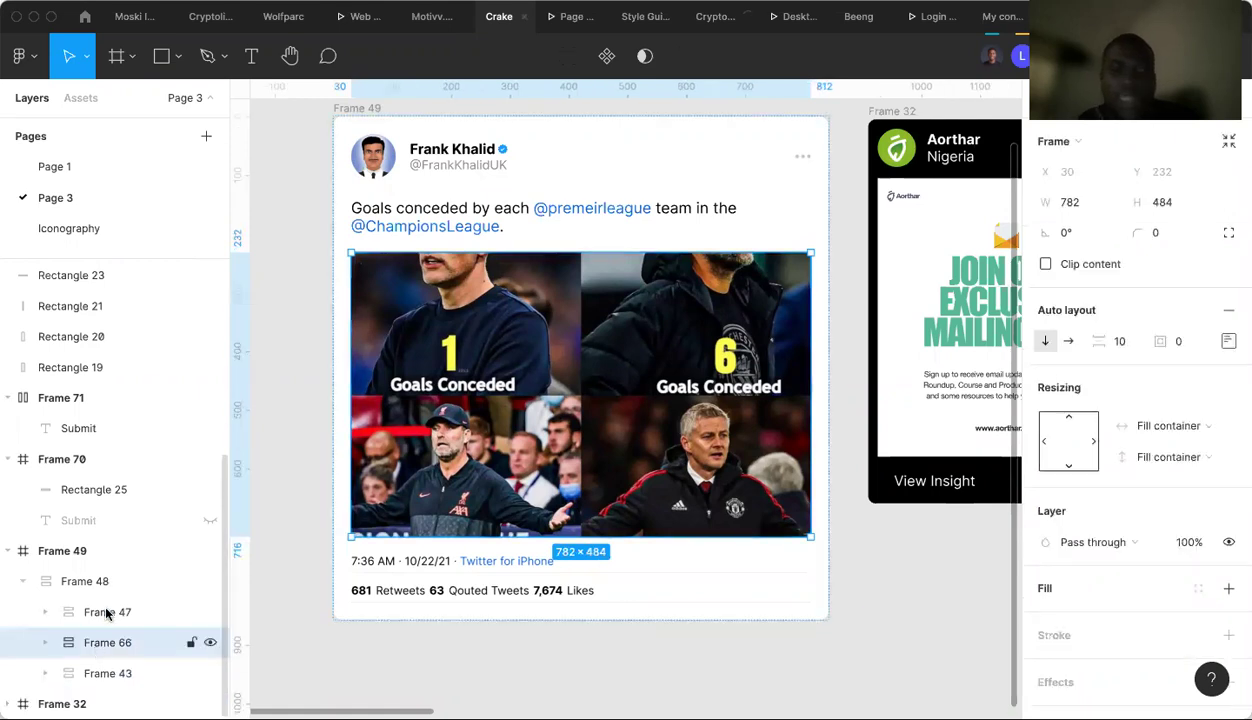
# Examine the tweet footer, Frame 47, down to Frame 45 and its divider line, Vector 6.
pyautogui.click(451, 578)
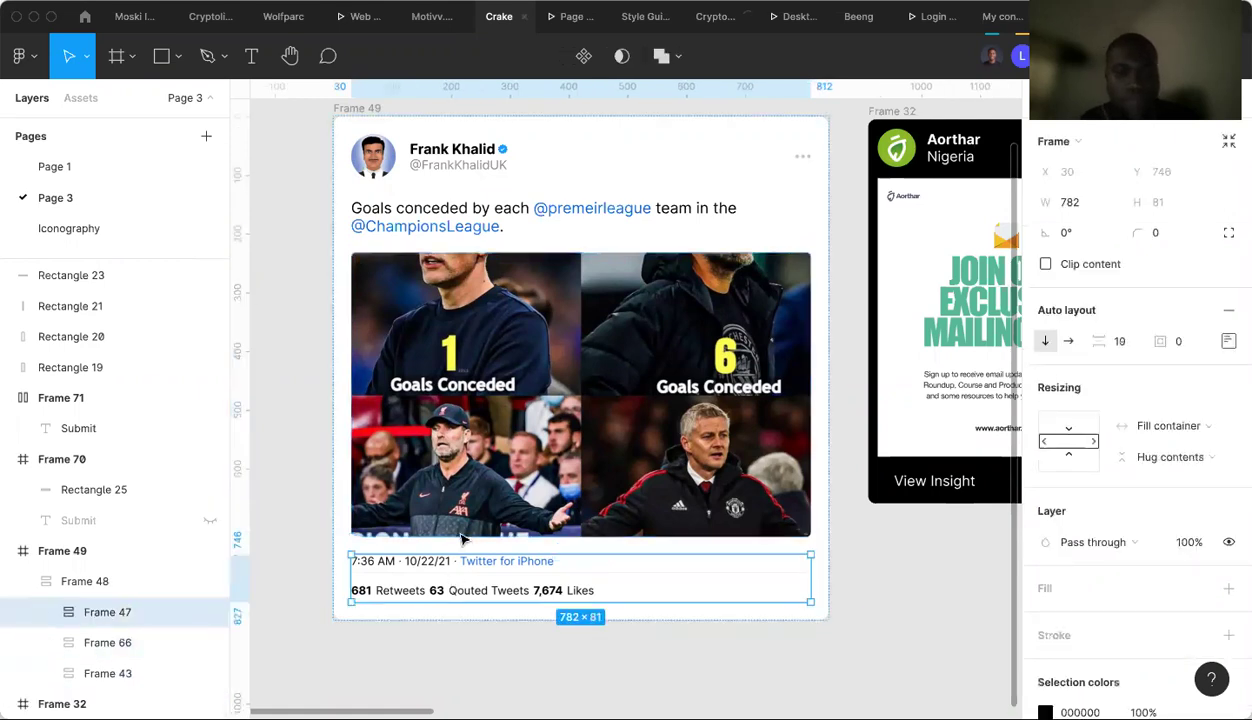
pyautogui.scroll(-2, 466, 525)
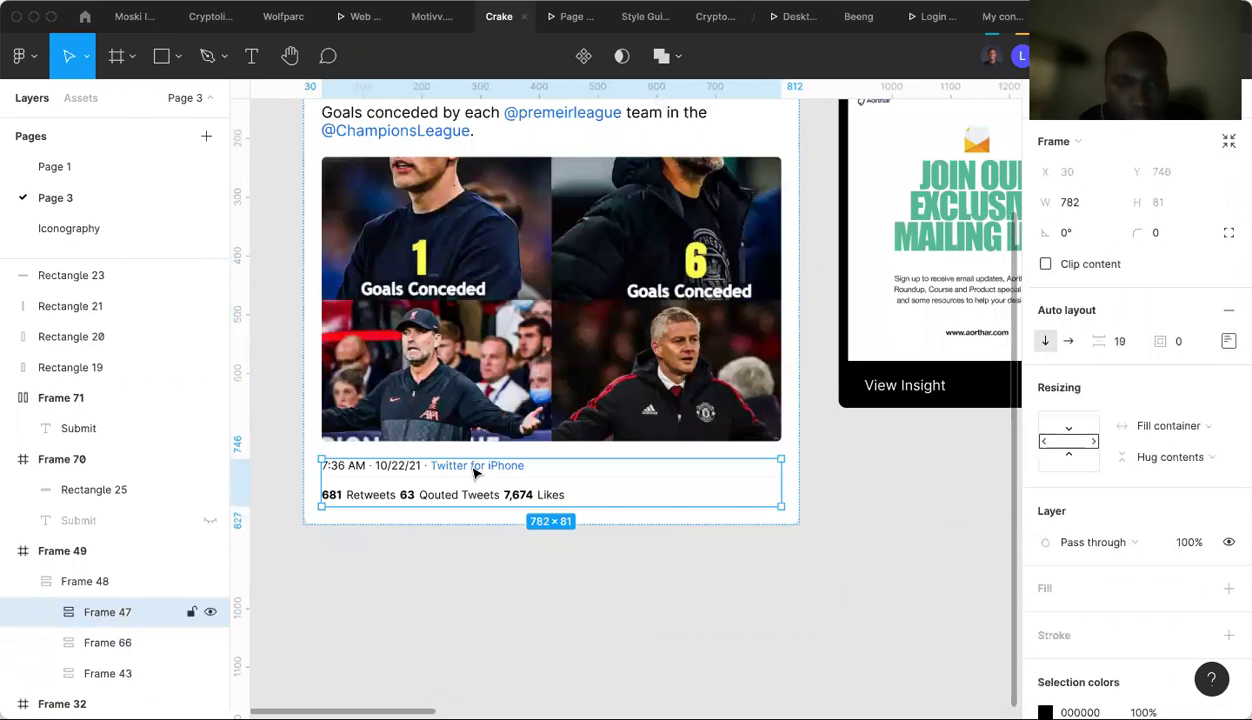
pyautogui.doubleClick(475, 470)
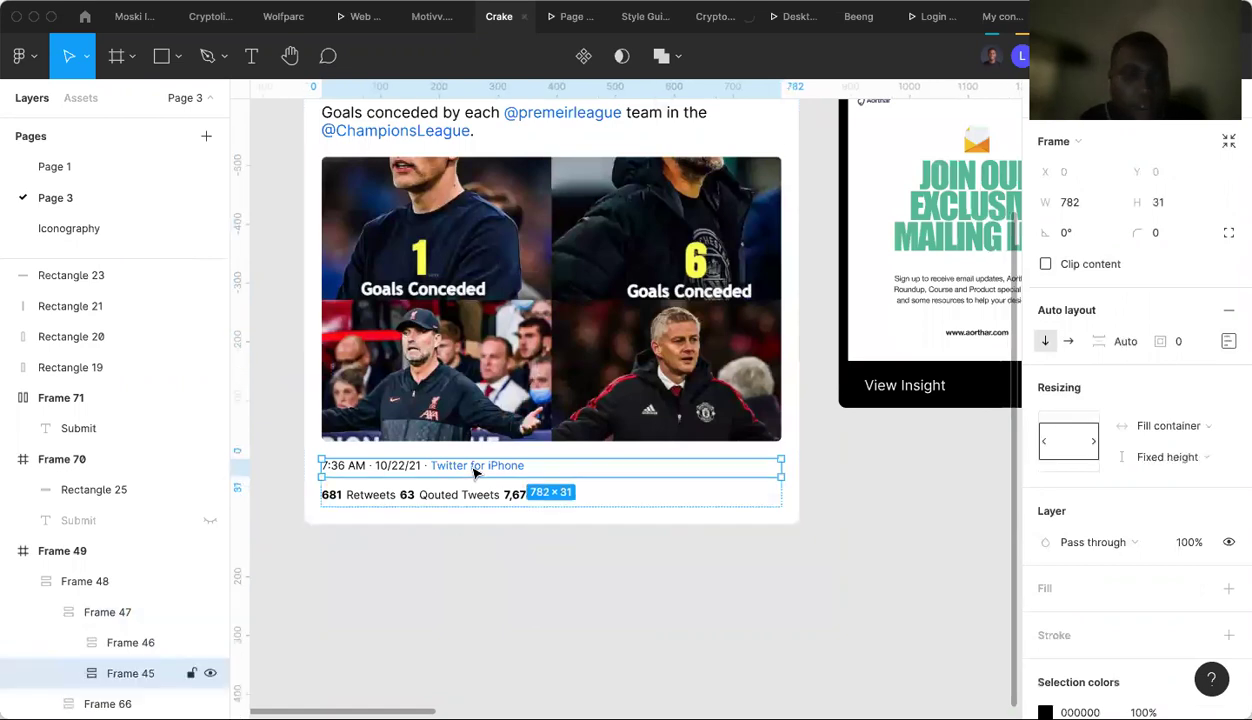
pyautogui.click(70, 678)
pyautogui.scroll(-1, 80, 665)
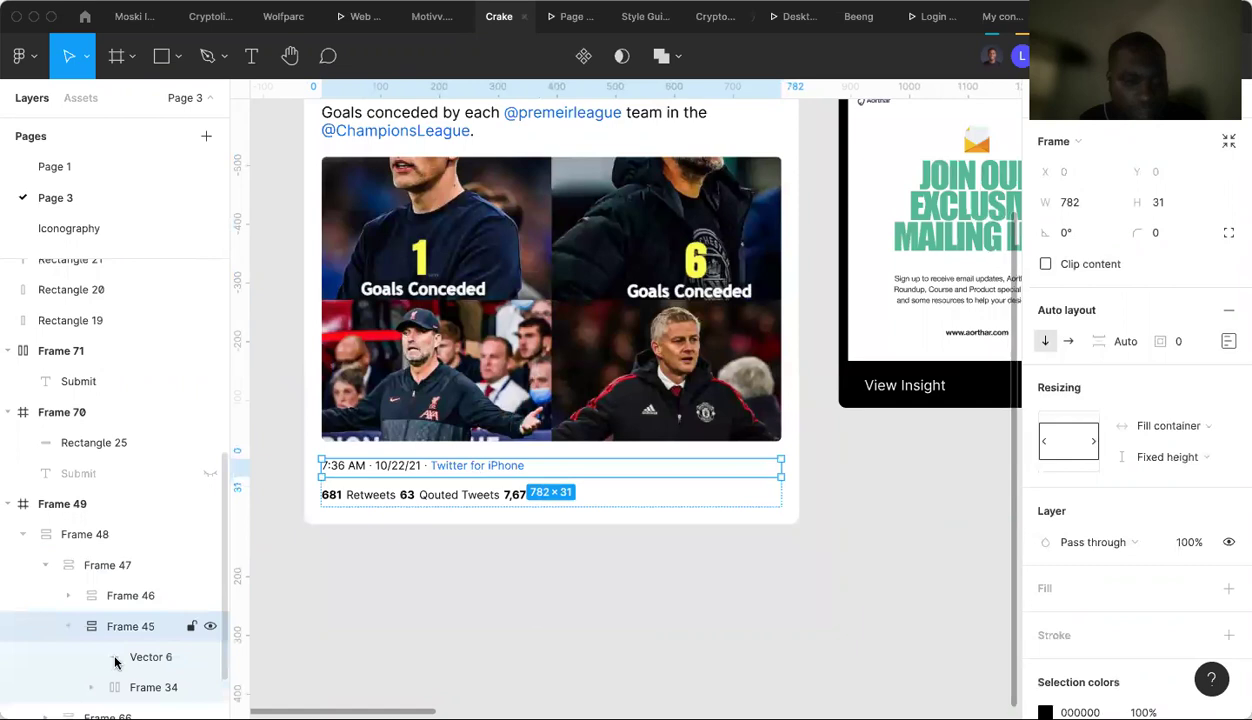
pyautogui.scroll(-2, 140, 588)
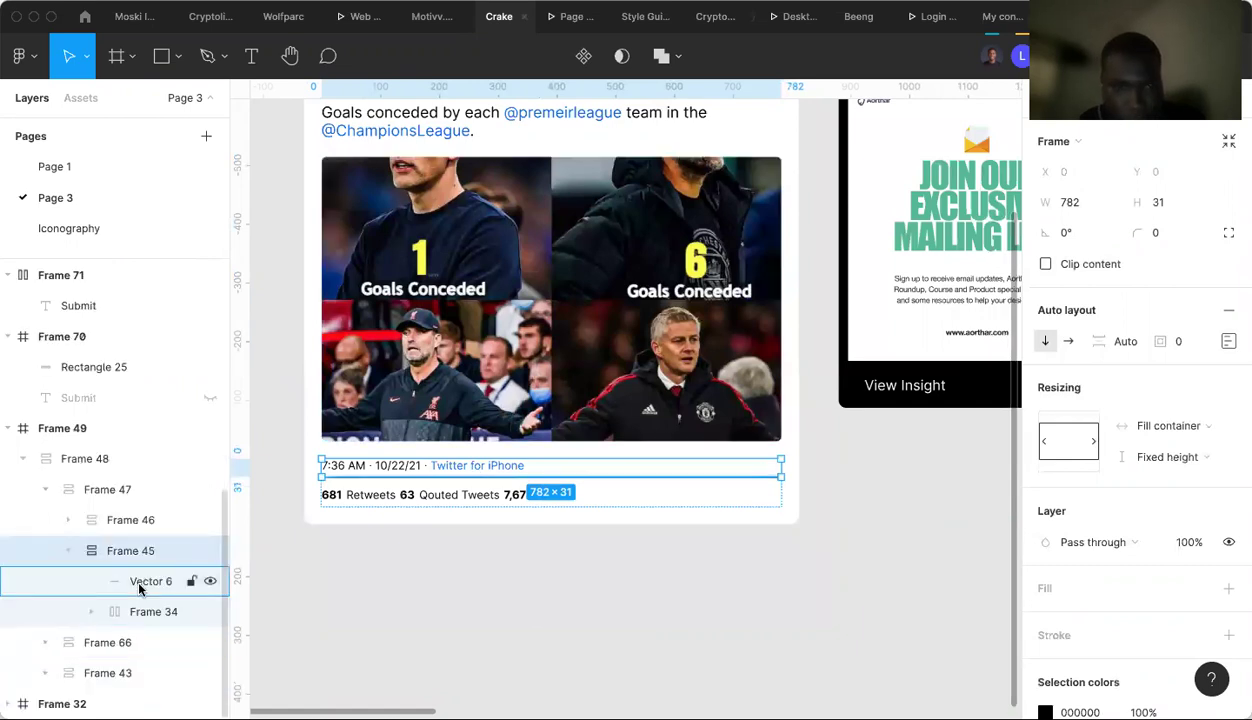
pyautogui.click(140, 588)
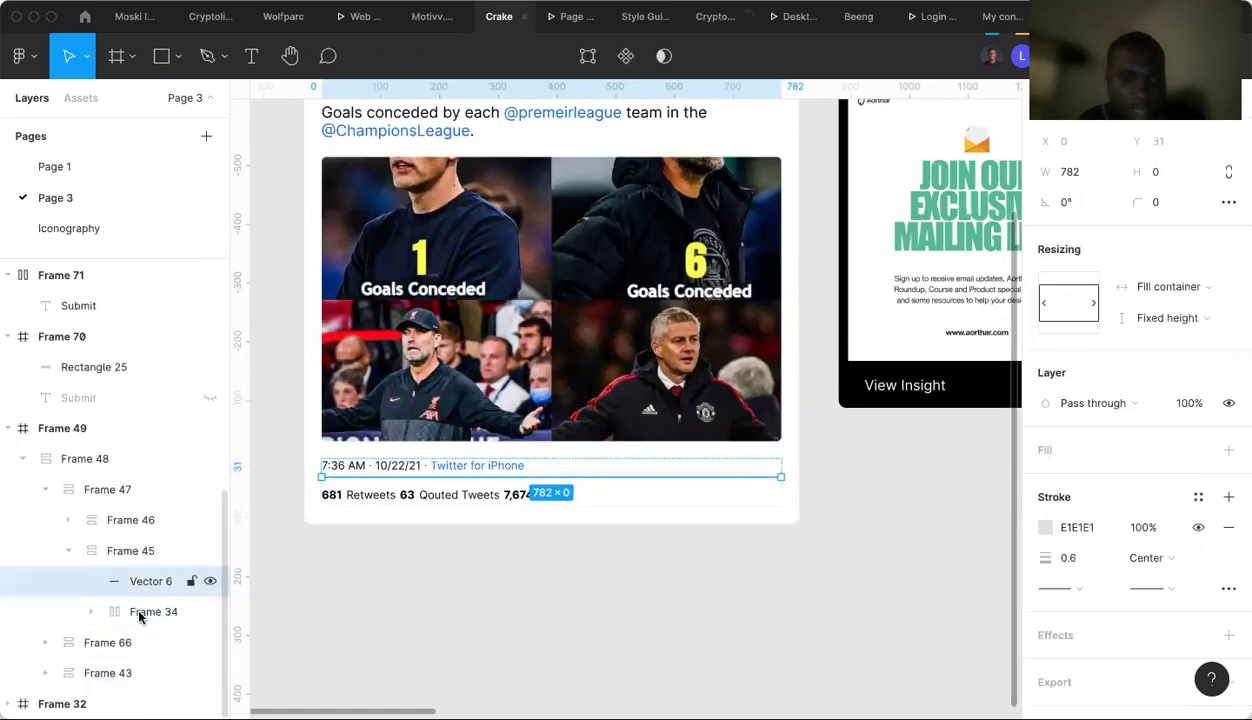
# Examine the time, date, source text and separator dots inside the timestamp row, Frame 34.
pyautogui.click(91, 614)
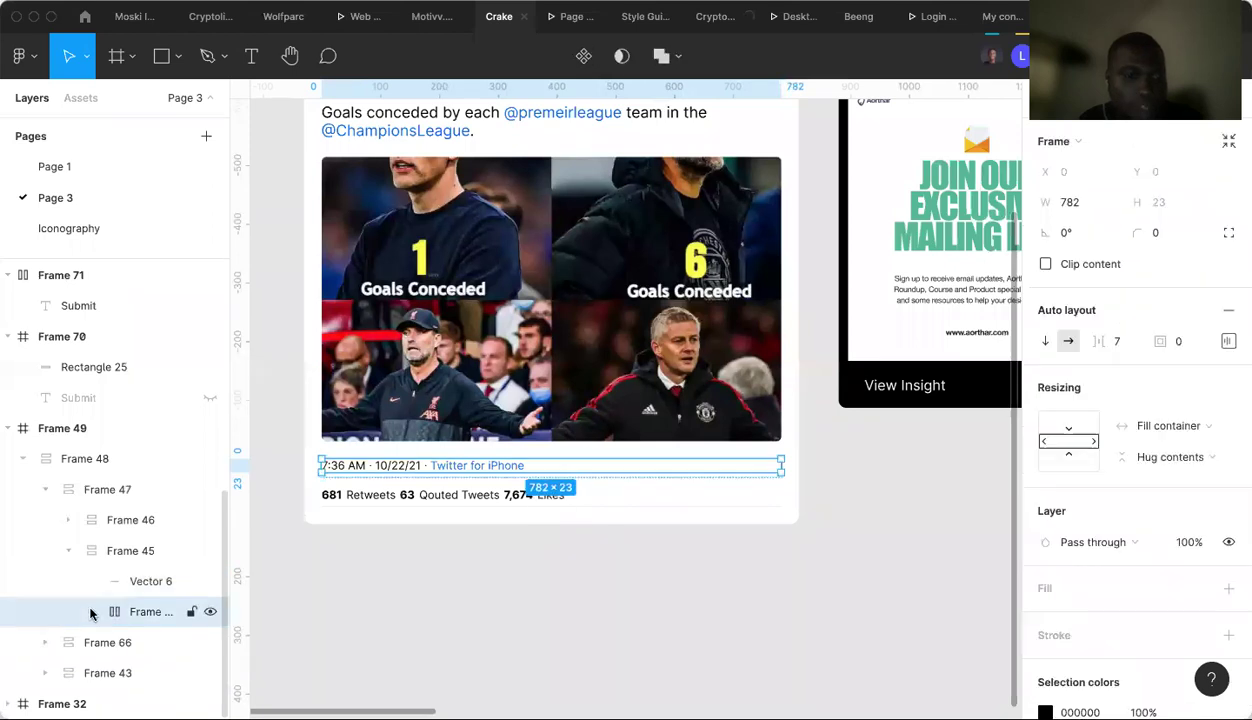
pyautogui.click(91, 612)
pyautogui.scroll(-3, 145, 550)
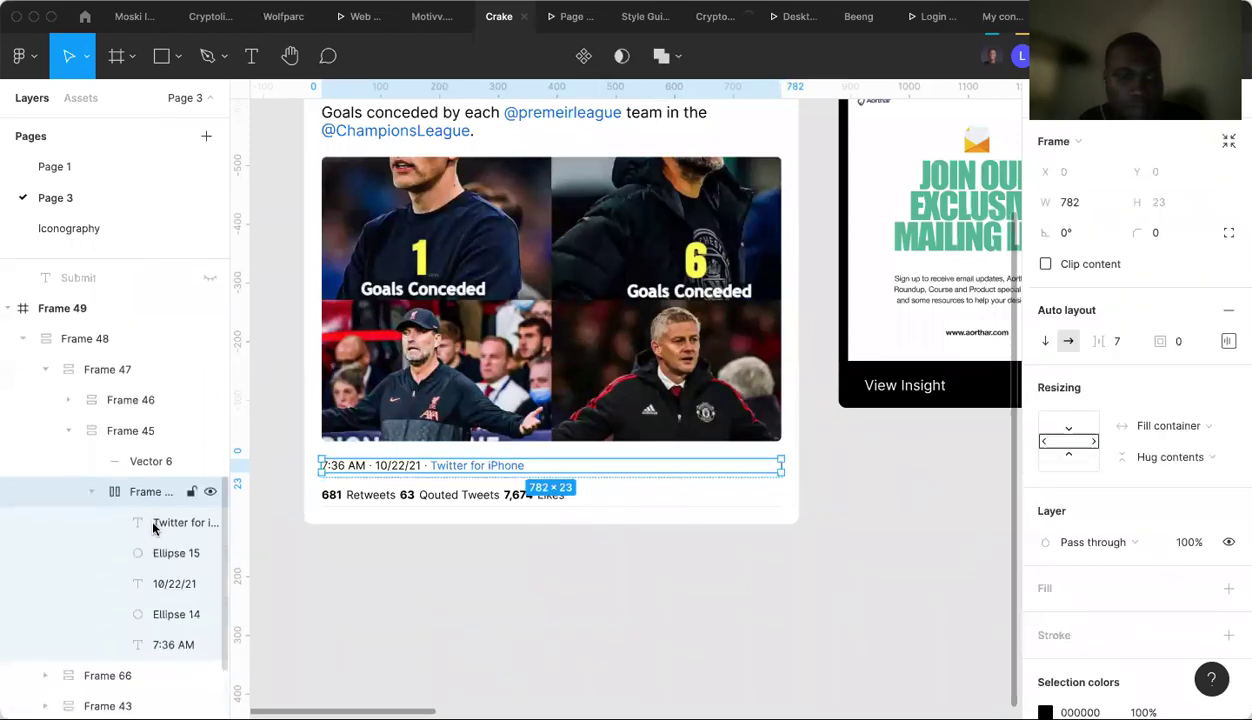
pyautogui.click(154, 530)
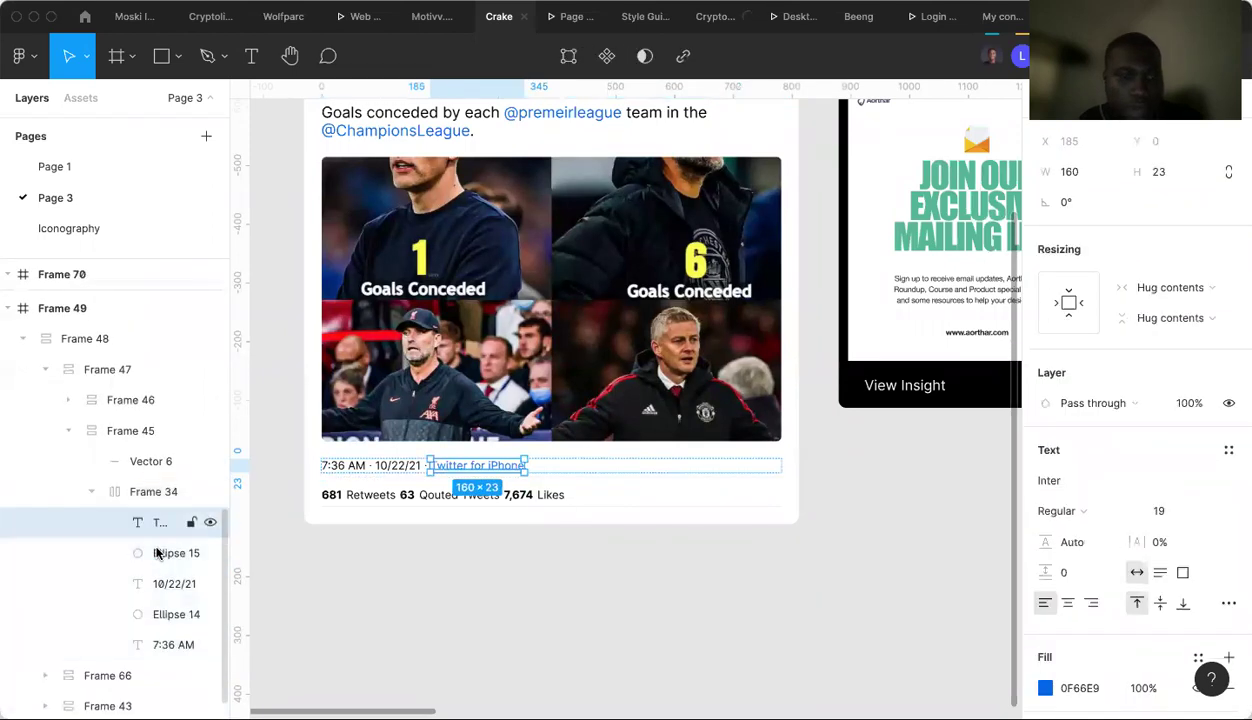
pyautogui.click(157, 564)
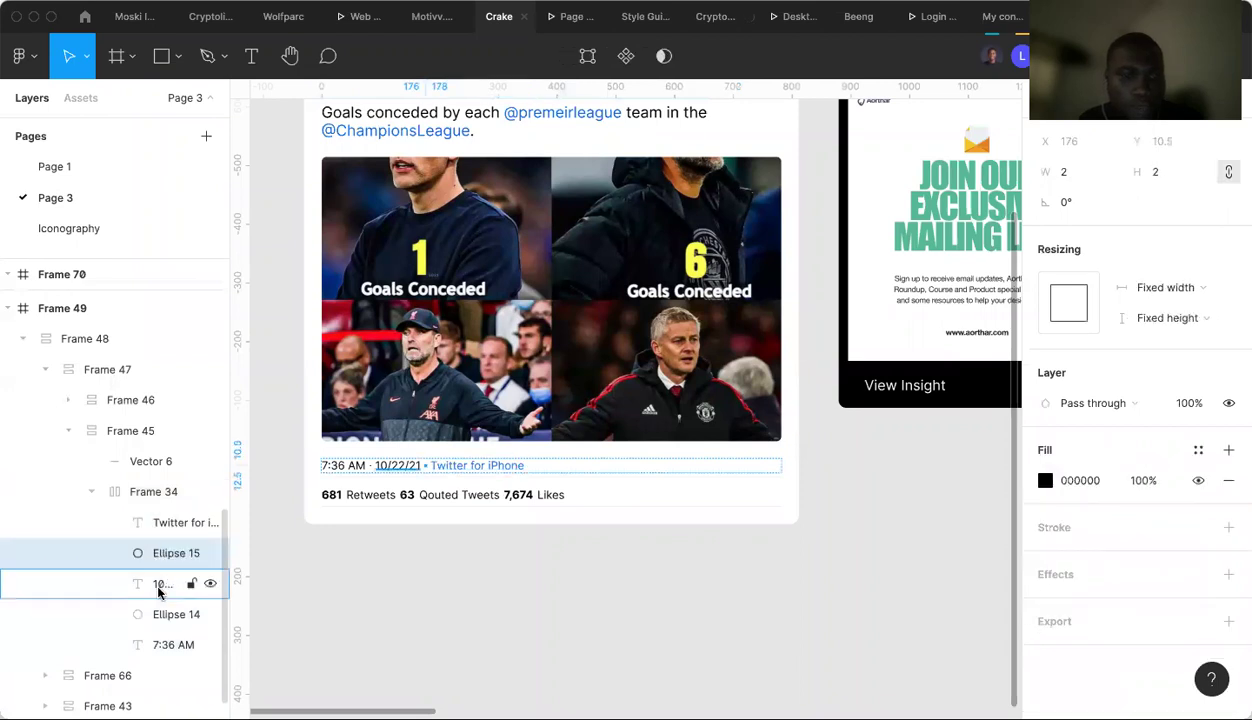
pyautogui.press('Tab')
pyautogui.press('Tab')
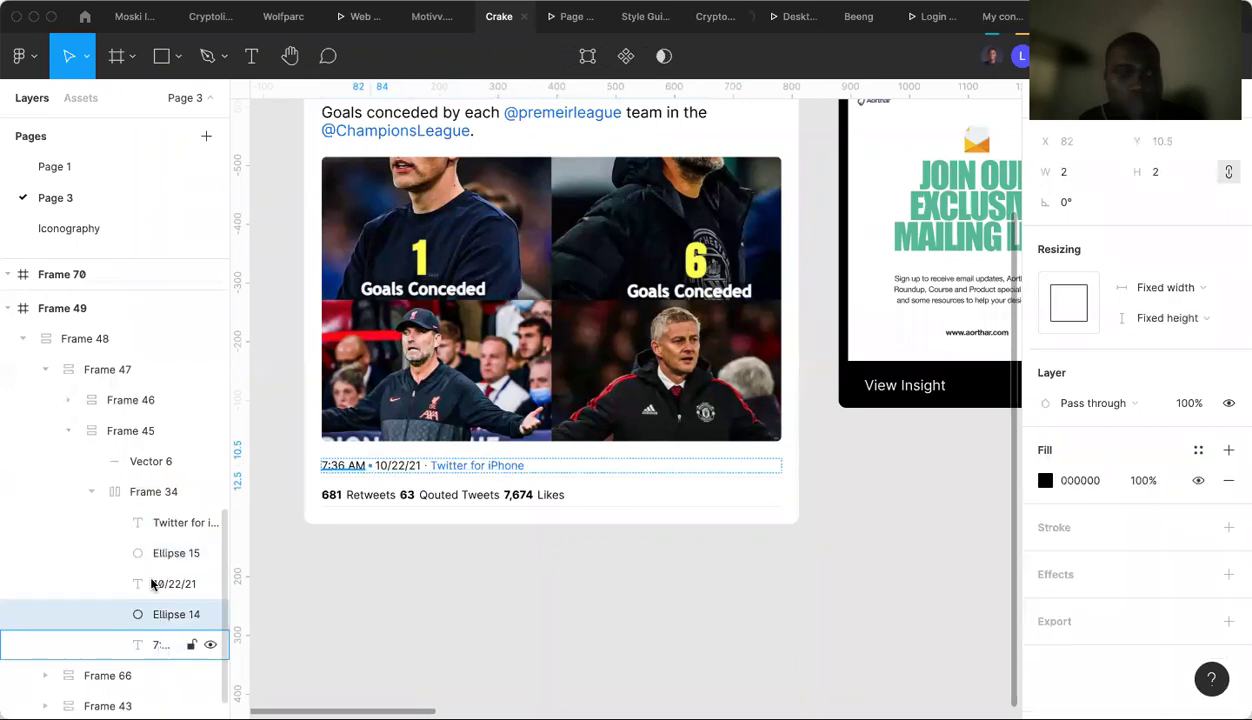
pyautogui.press('Tab')
# Try Space between as the spacing mode of the timestamp row, Frame 34, and set it back to Packed.
pyautogui.click(137, 497)
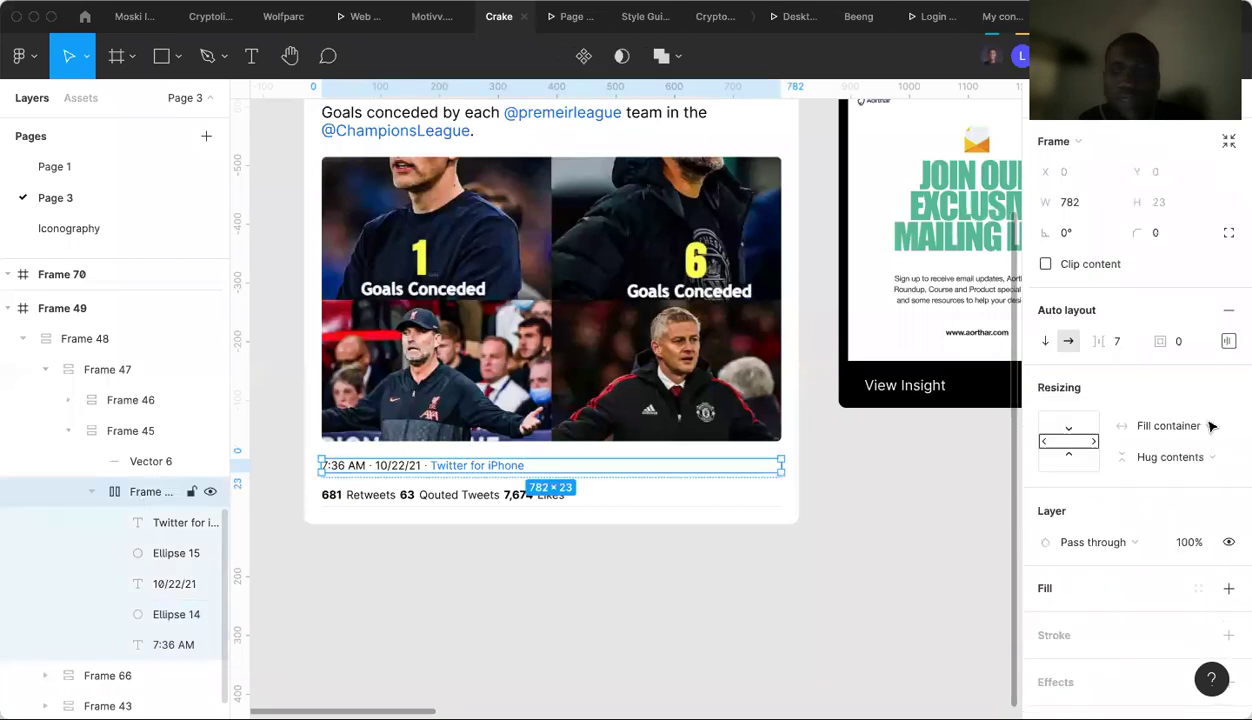
pyautogui.click(1228, 341)
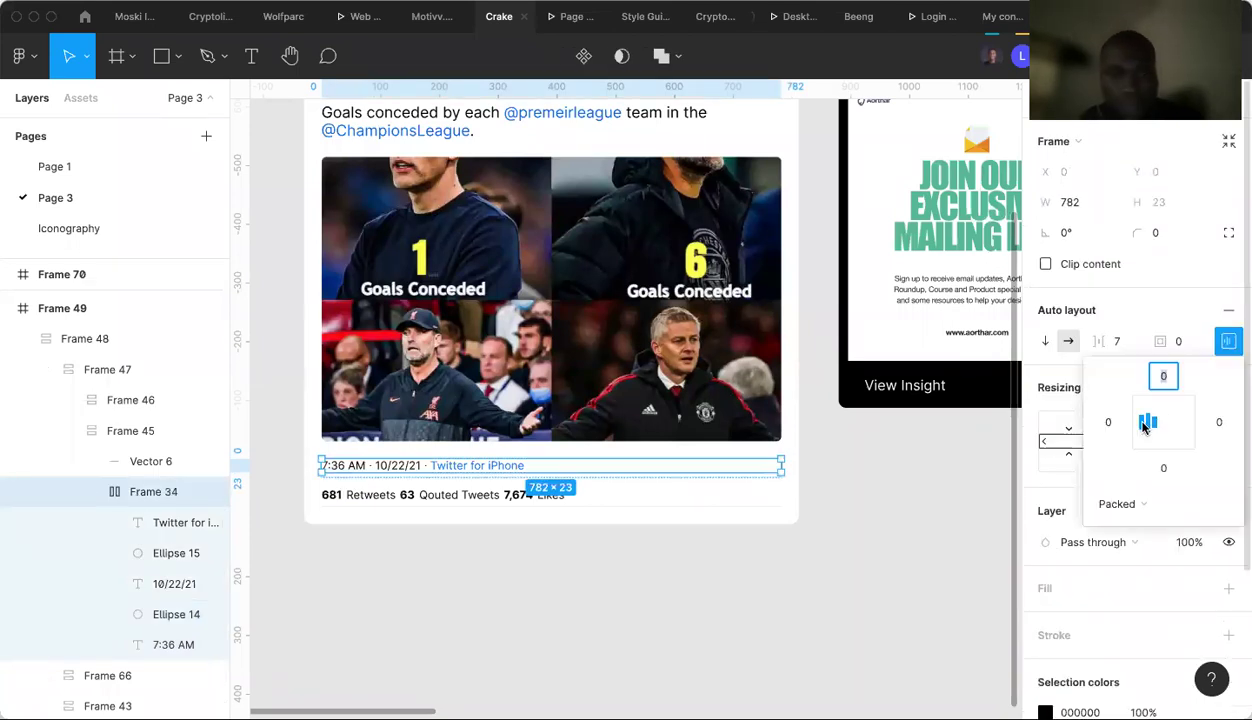
pyautogui.click(1129, 504)
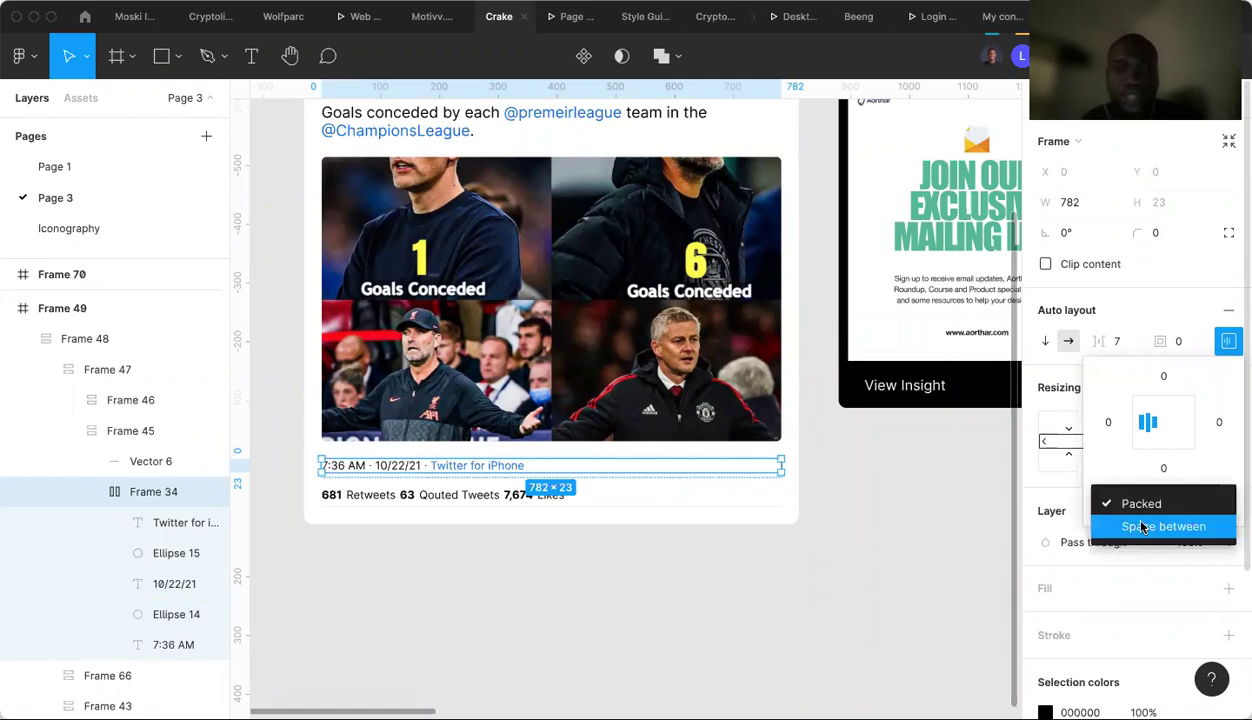
pyautogui.click(1143, 527)
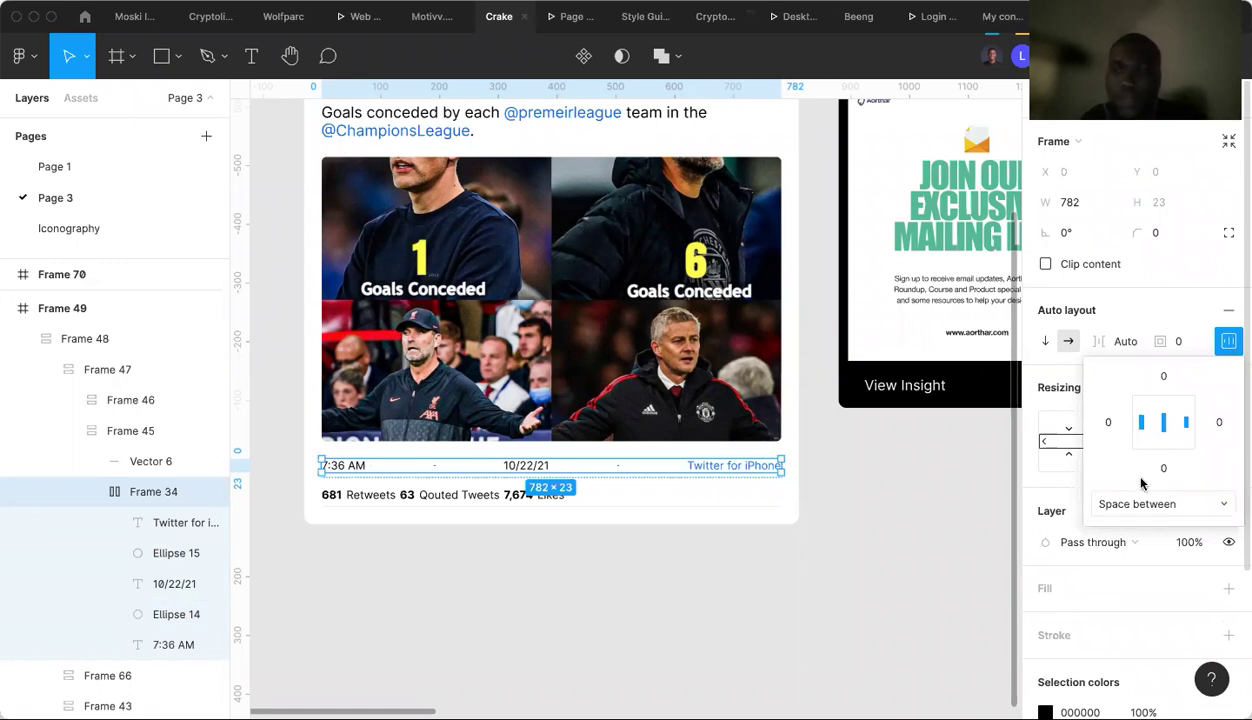
pyautogui.click(1140, 503)
pyautogui.click(1126, 479)
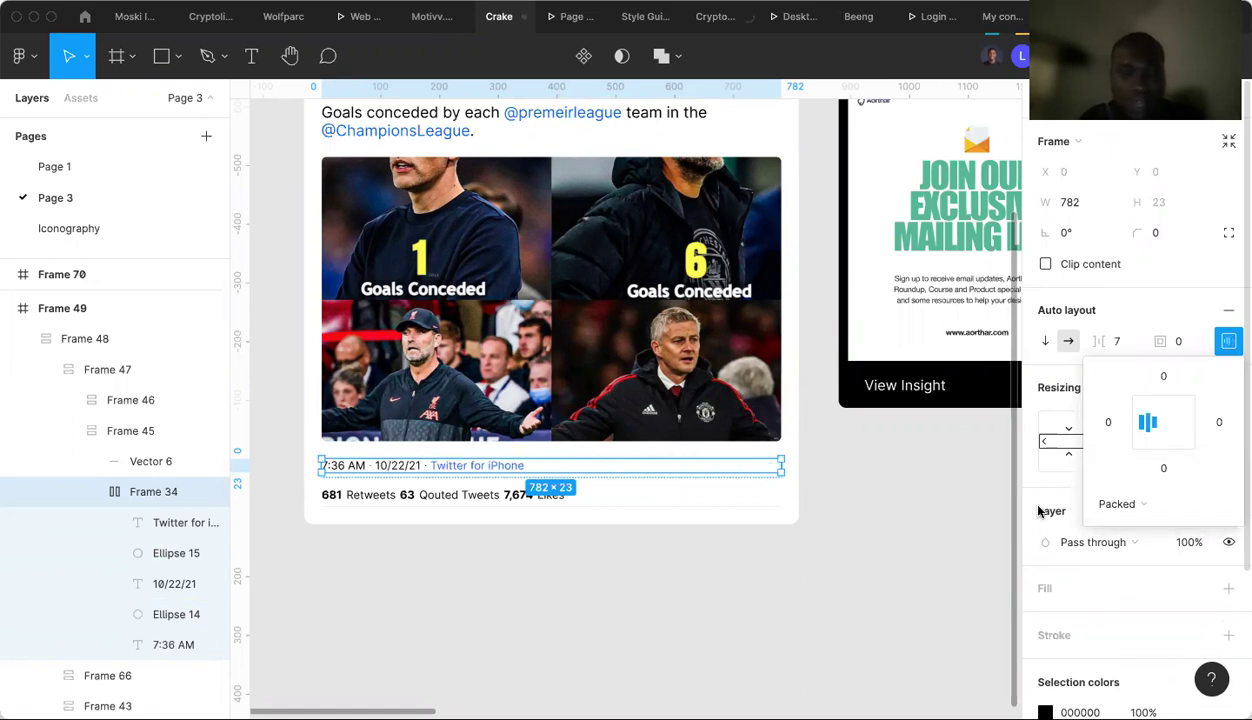
# Check the alignment and spacing mode of the retweets and likes row, Frame 35, and return to the tweet footer, Frame 47.
pyautogui.click(497, 499)
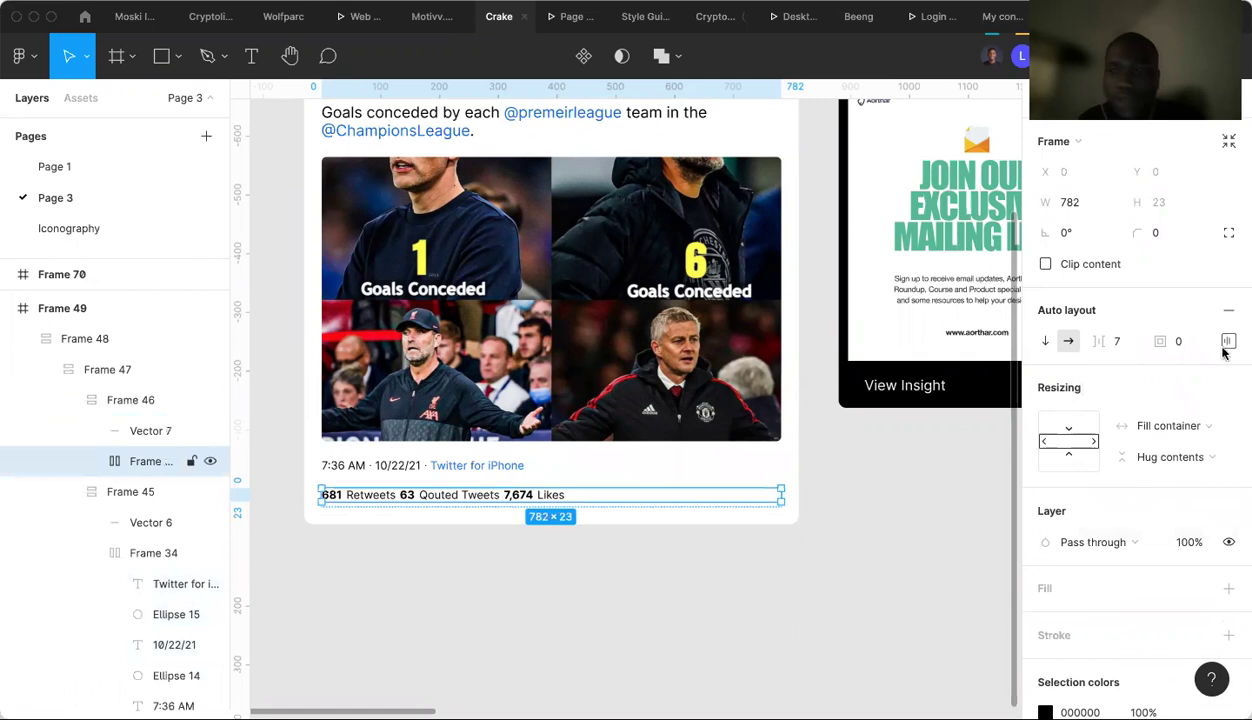
pyautogui.click(1228, 343)
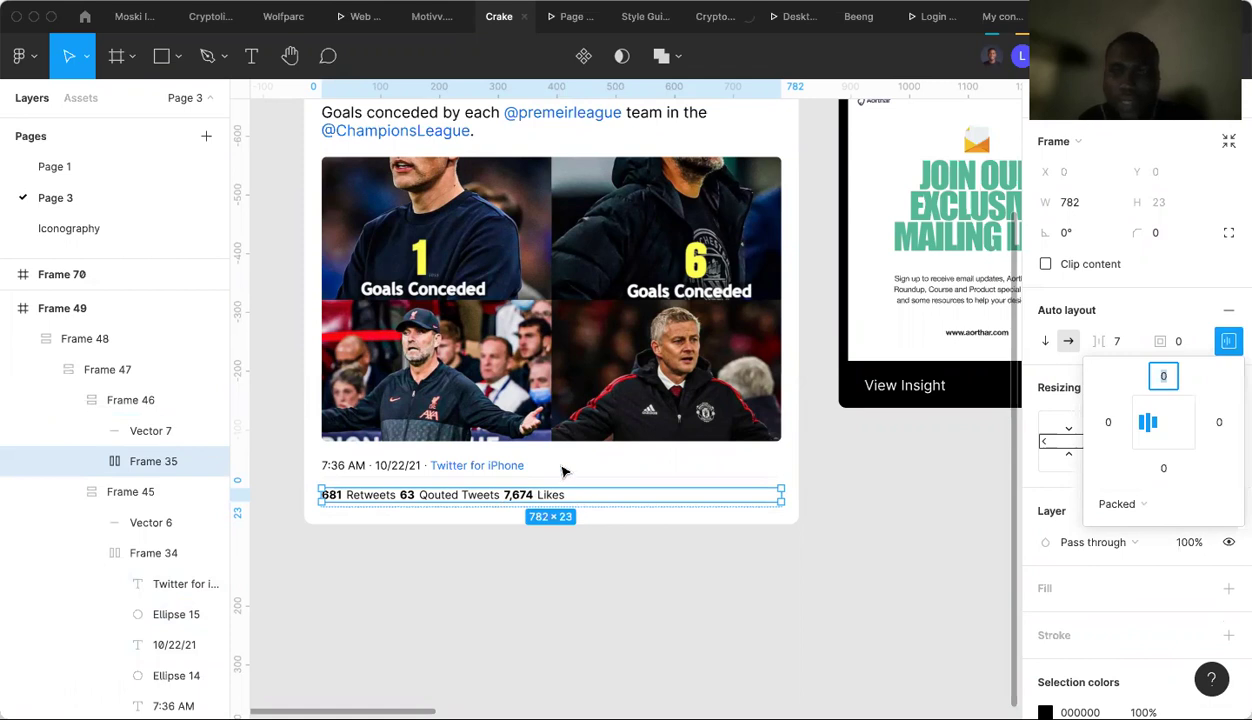
pyautogui.click(588, 488)
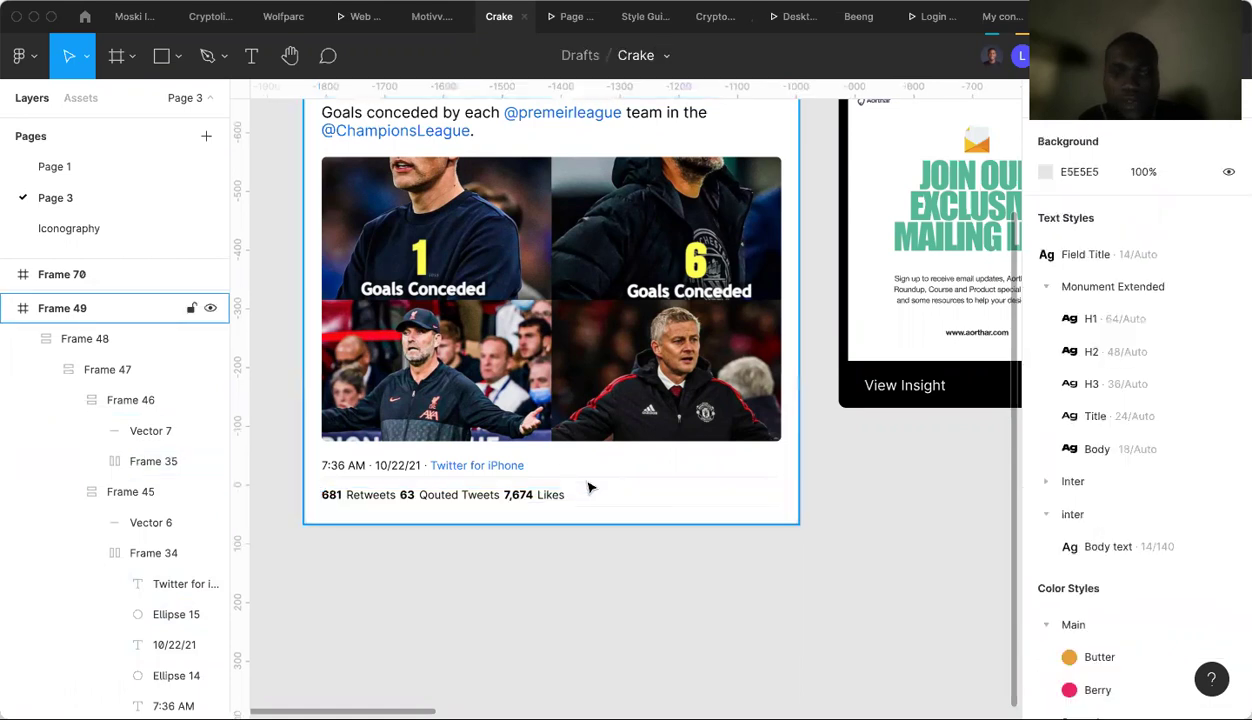
pyautogui.click(588, 488)
pyautogui.click(588, 488)
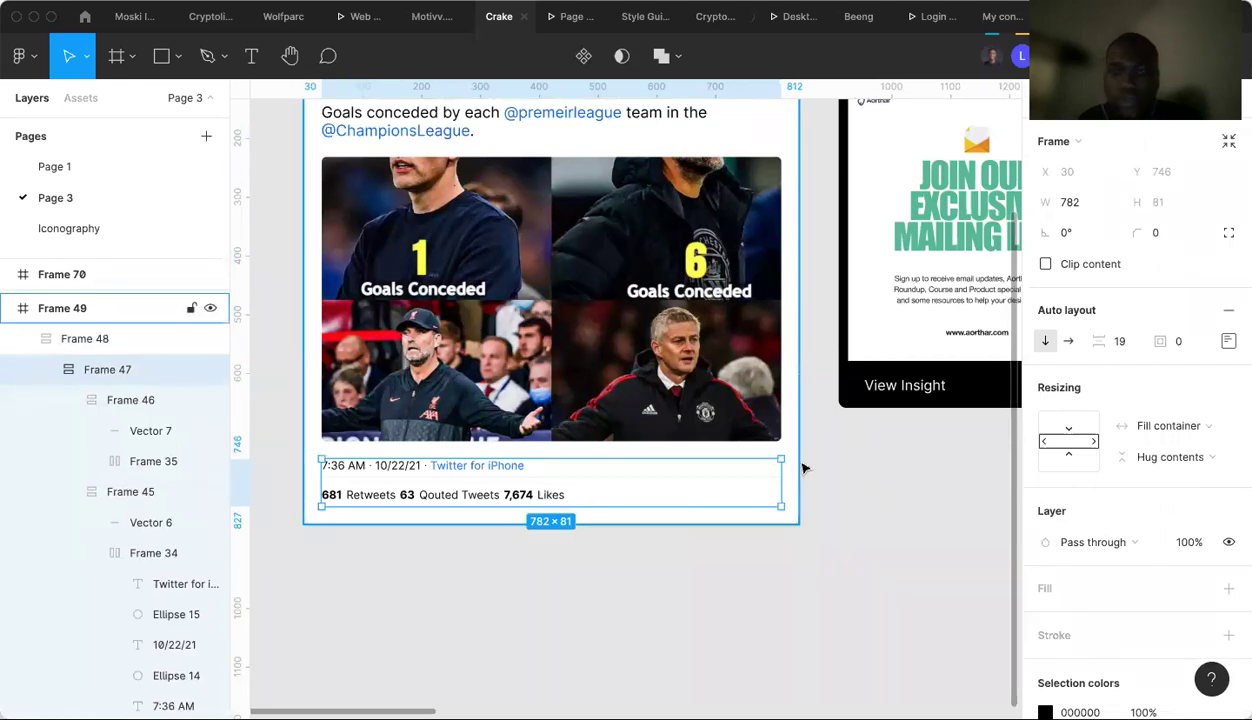
# Collapse the layers of the tweet card, Frame 48, and compare it with its parent, Frame 49.
pyautogui.scroll(1, 198, 414)
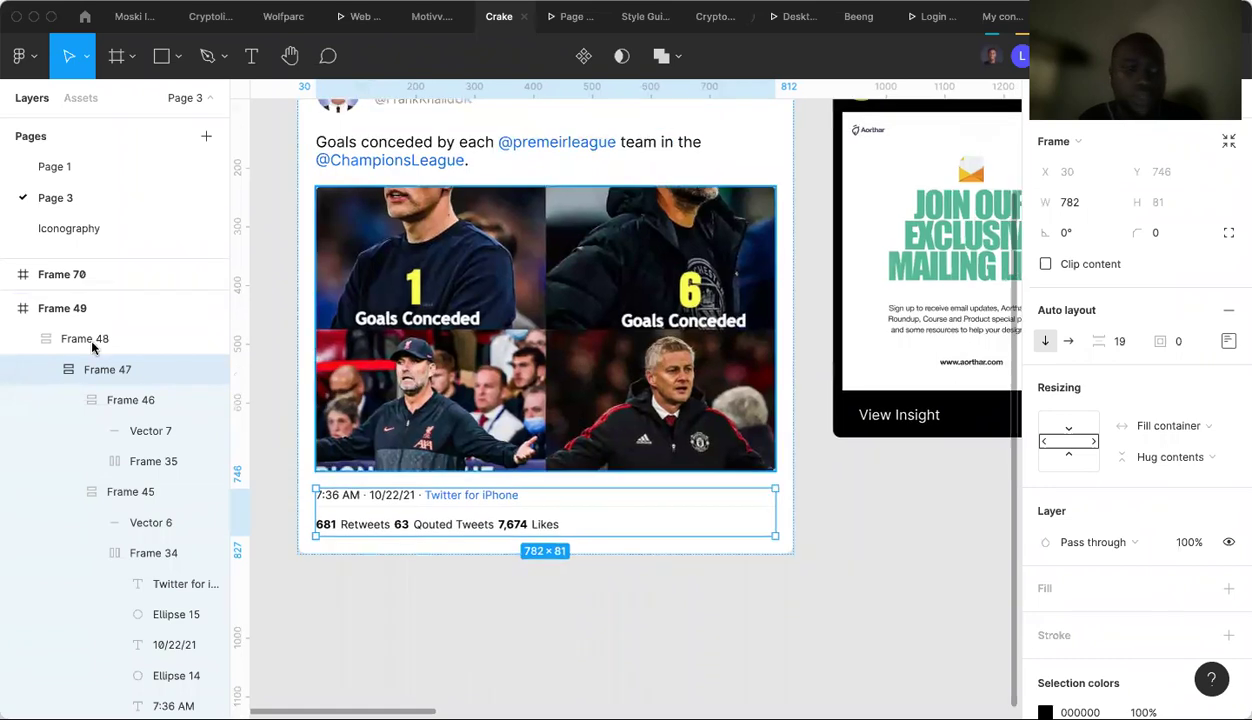
pyautogui.click(90, 339)
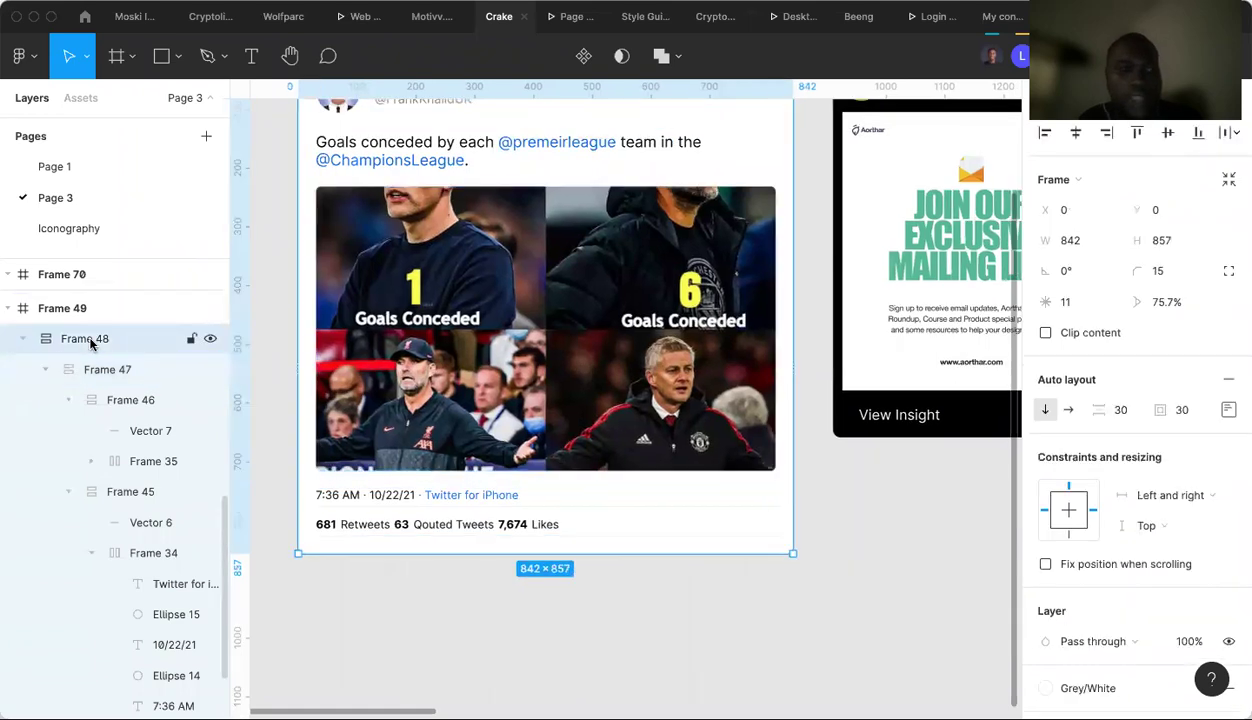
pyautogui.scroll(2, 22, 436)
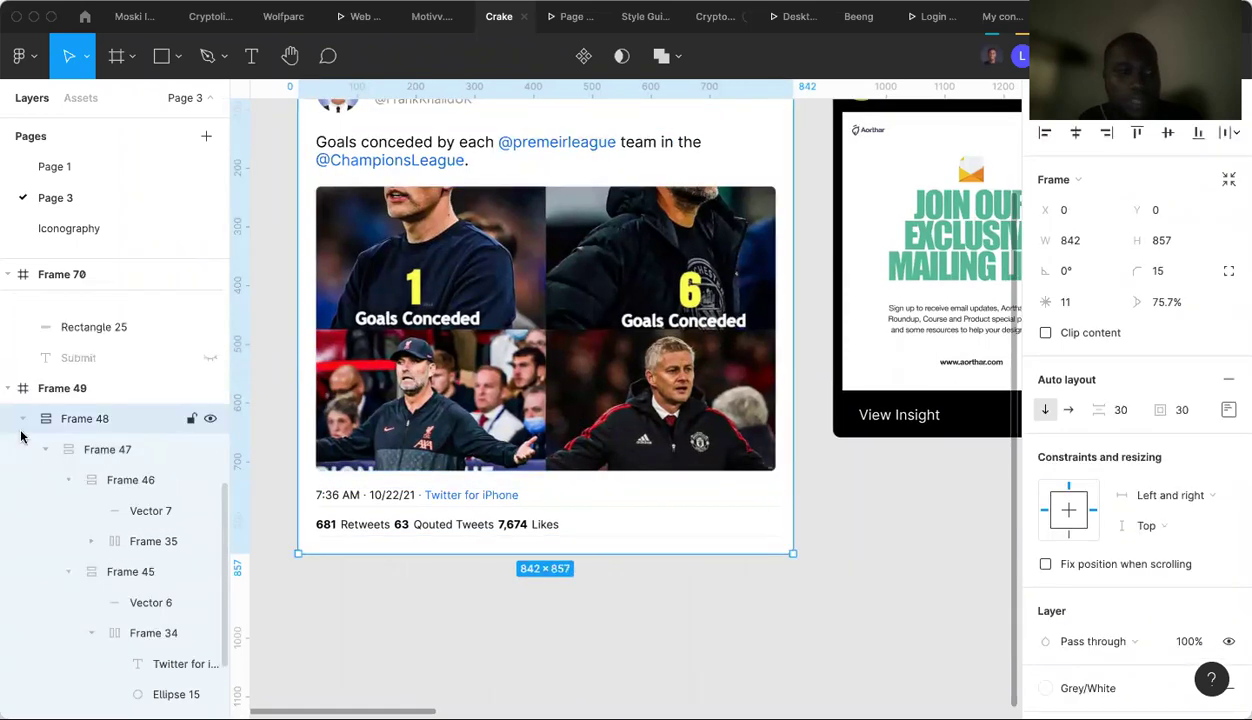
pyautogui.click(22, 420)
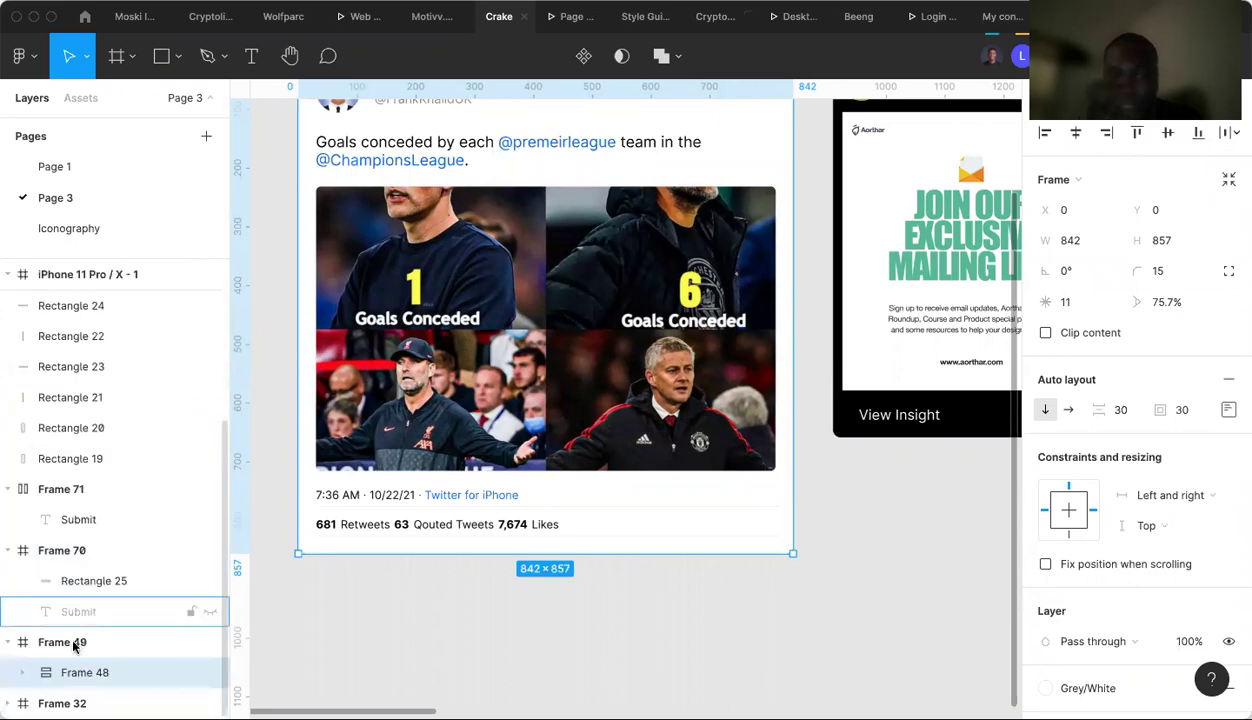
pyautogui.click(73, 644)
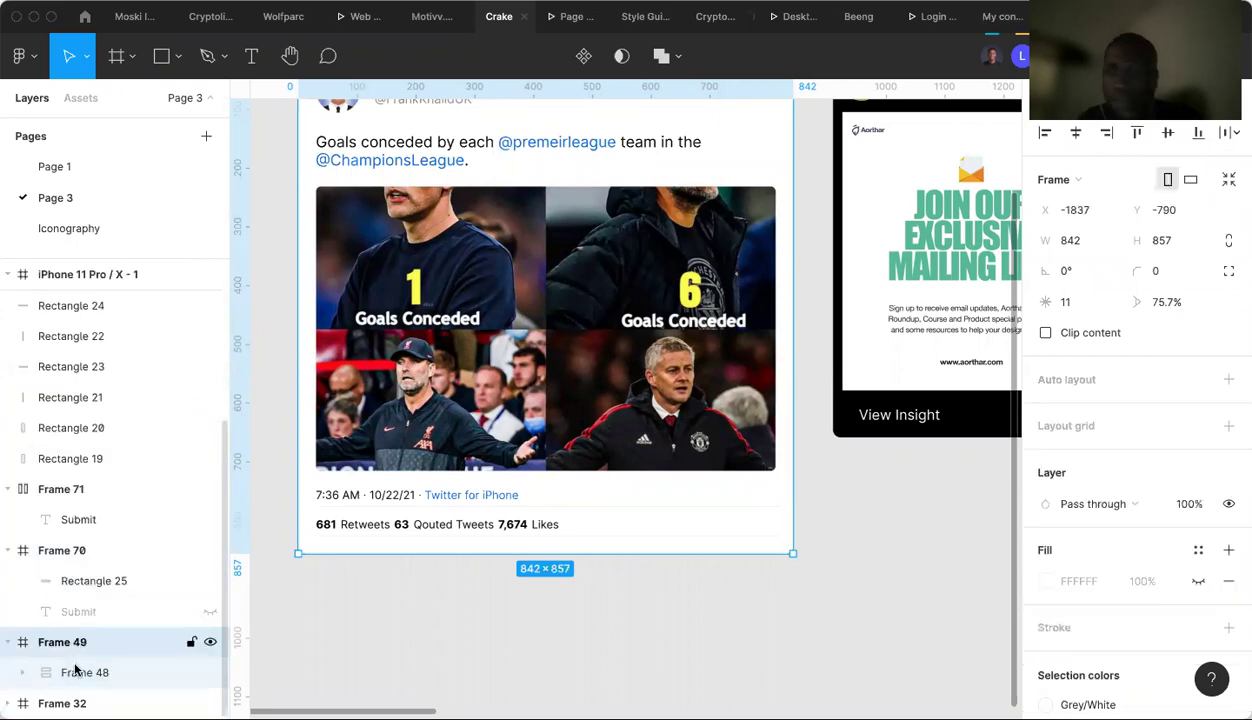
pyautogui.click(75, 668)
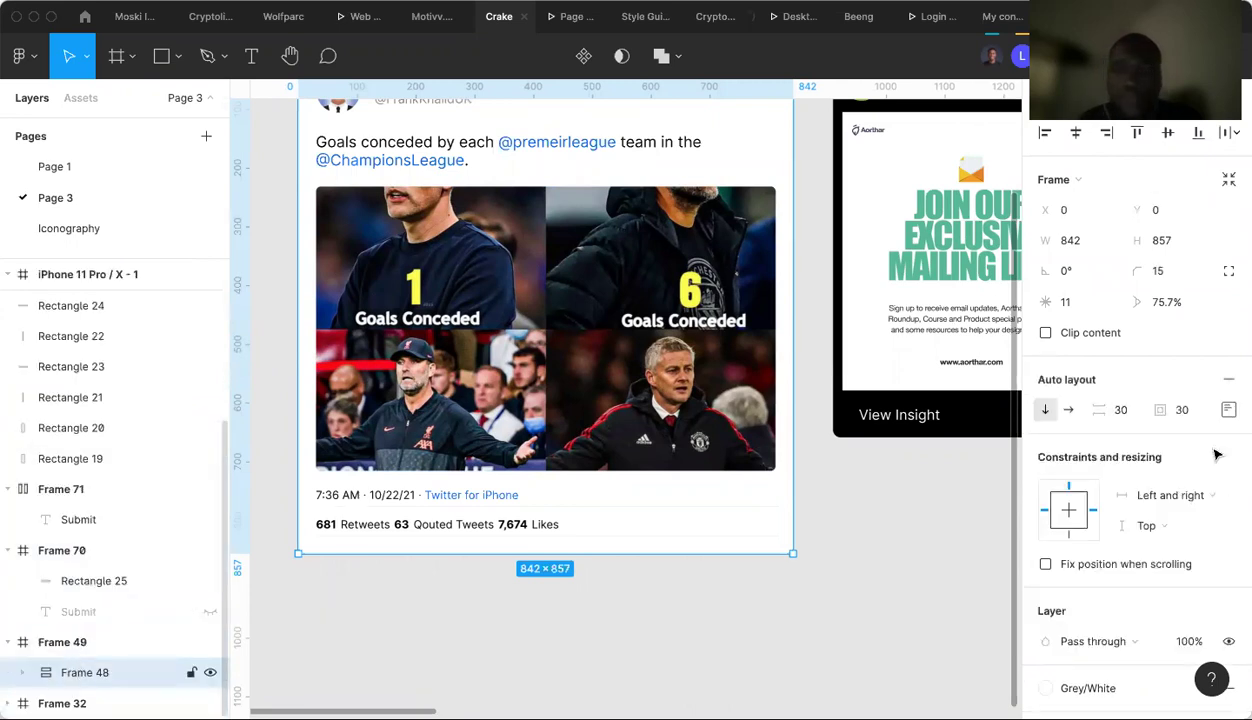
# Check the horizontal and vertical constraint options of Frame 48, keeping Left and right and Top.
pyautogui.click(1187, 497)
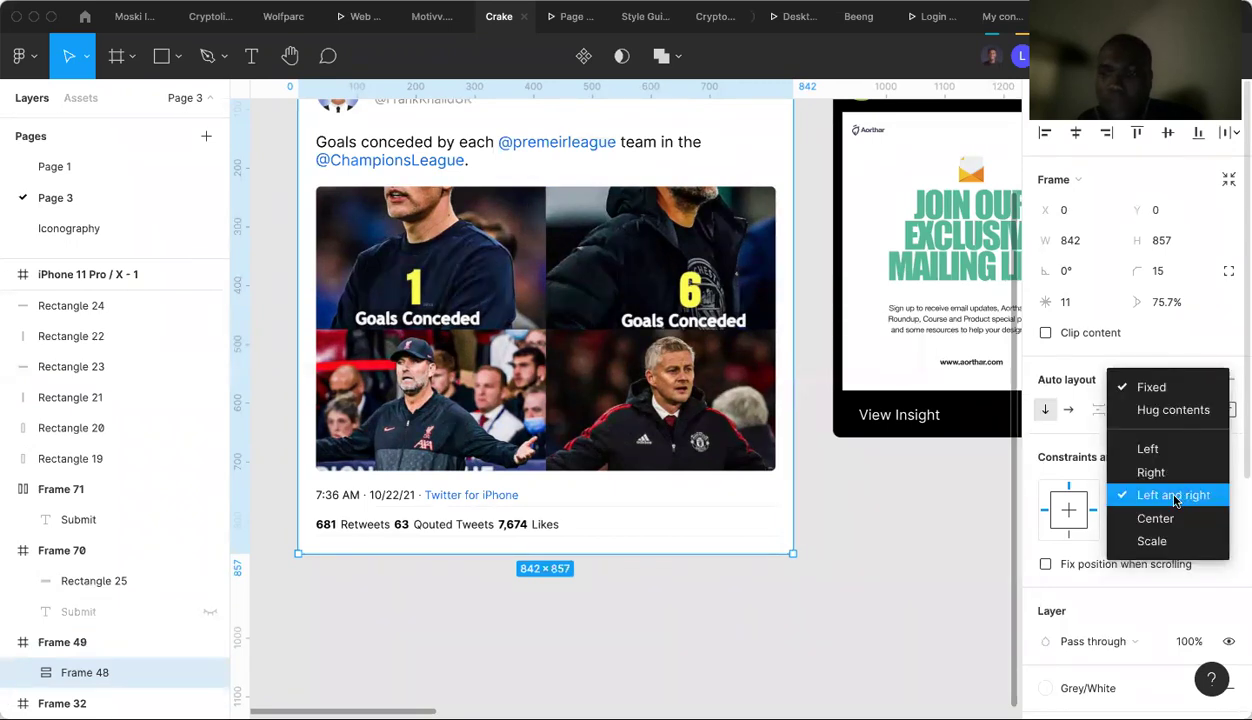
pyautogui.click(1160, 498)
pyautogui.click(1155, 530)
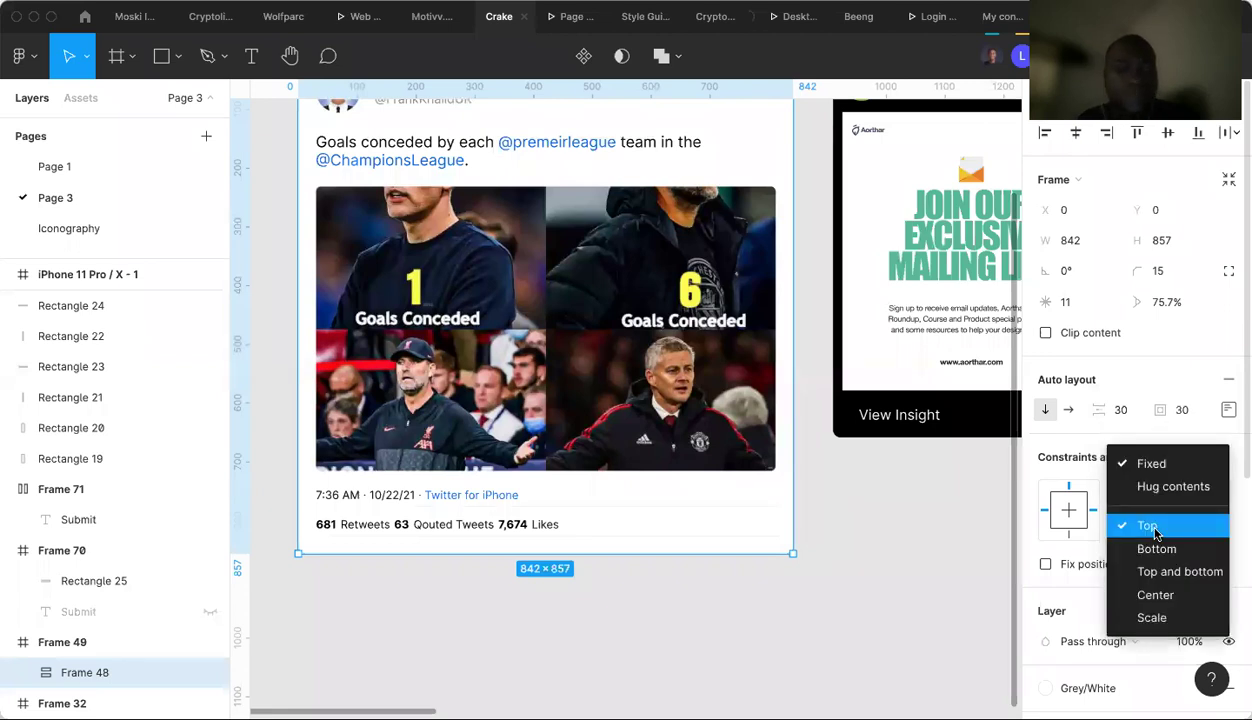
pyautogui.click(1155, 530)
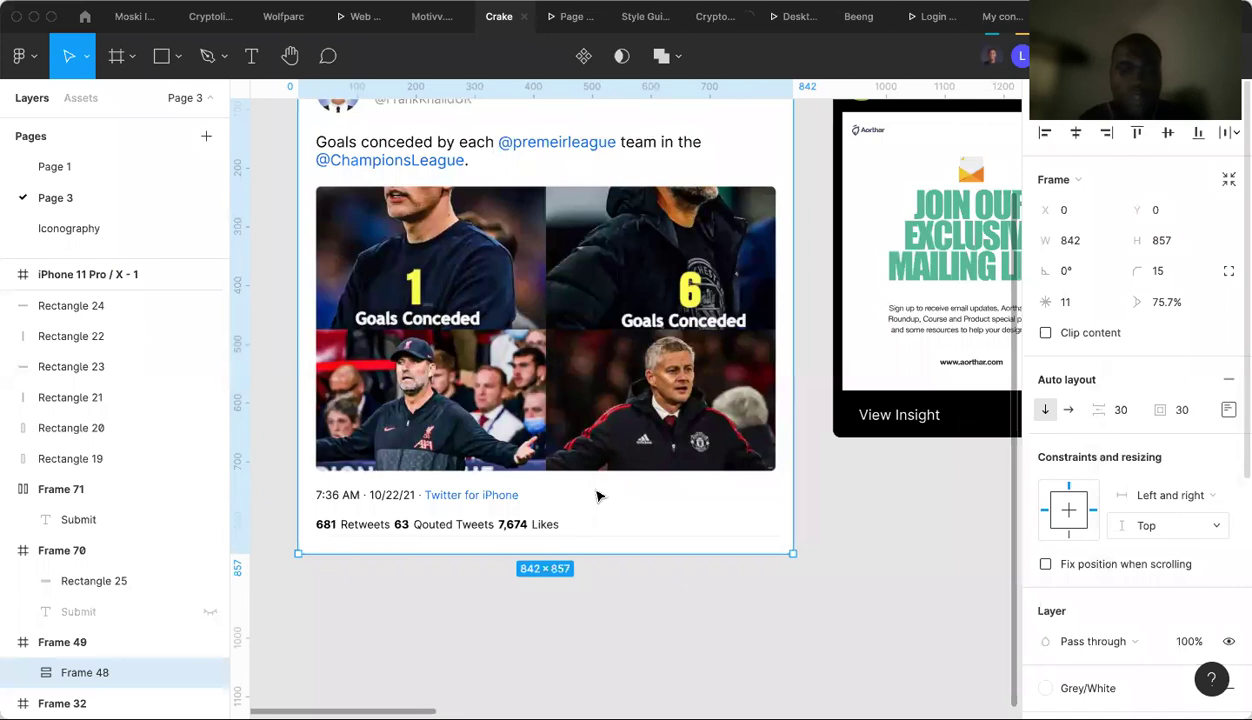
# Try stretching Frame 48 to heights of about 1131 and 967 and a width of about 1333, undoing each resize.
pyautogui.scroll(-5, 597, 496)
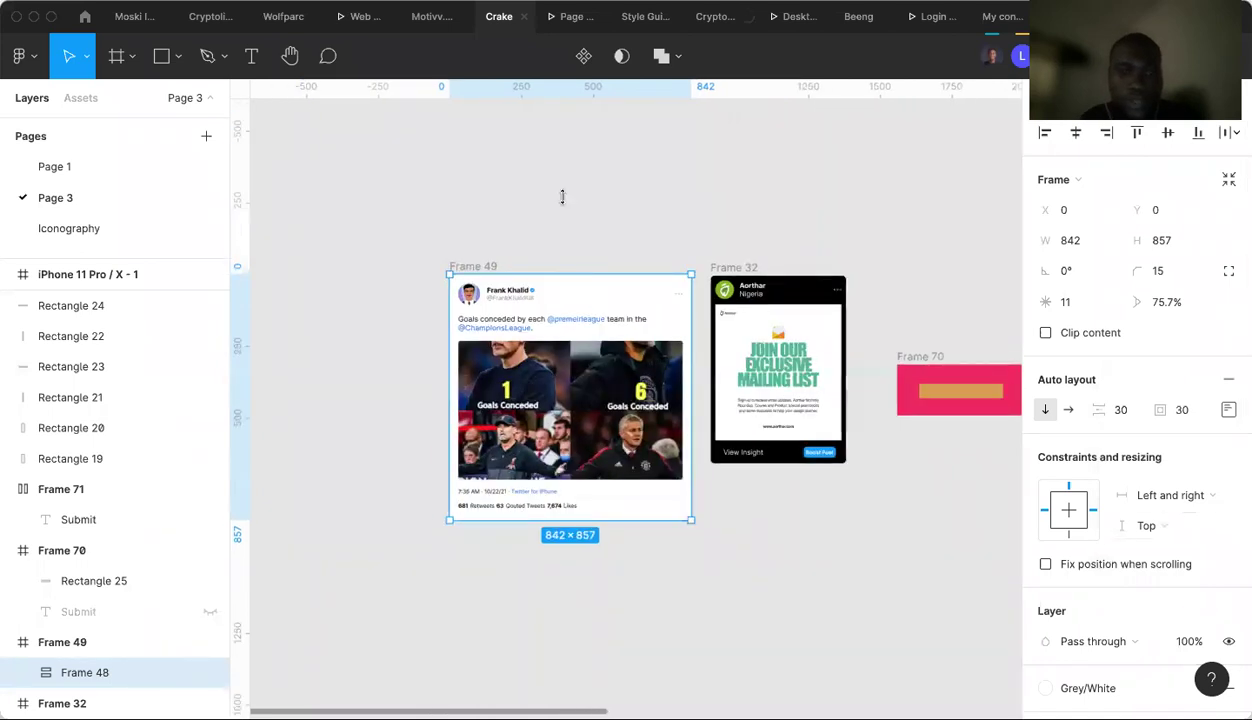
pyautogui.moveTo(562, 273); pyautogui.dragTo(562, 196)
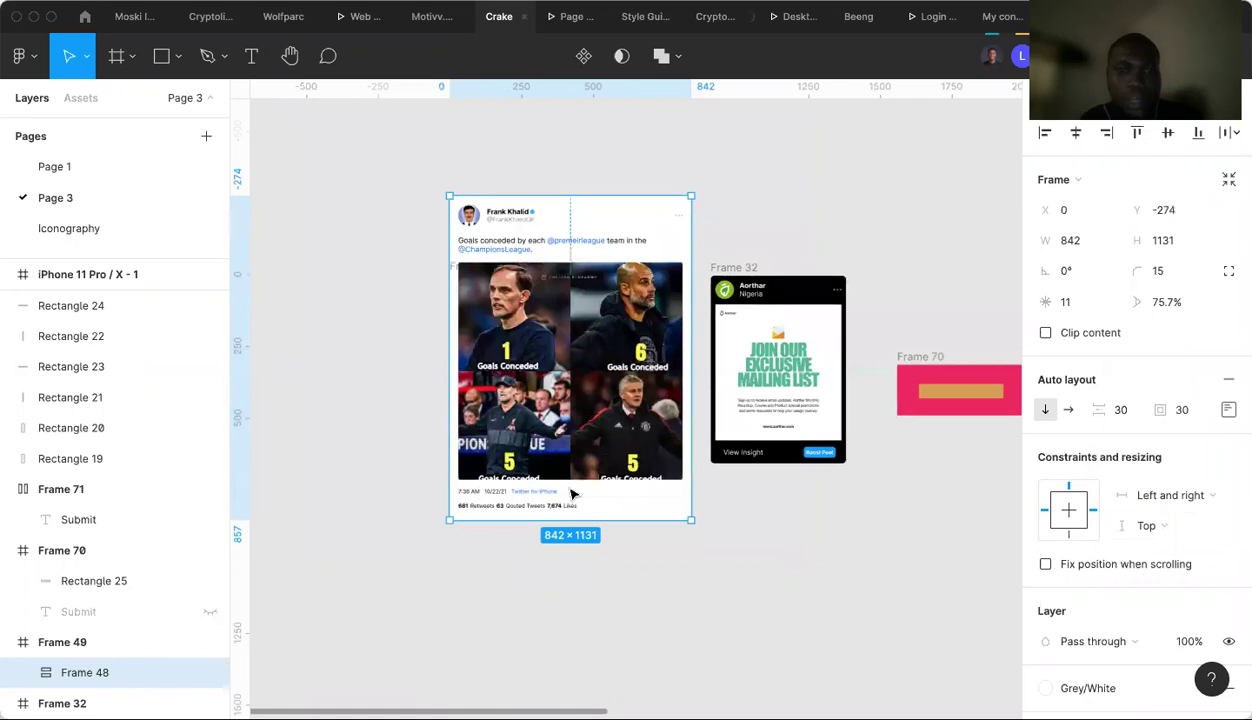
pyautogui.press('super+z')
pyautogui.moveTo(568, 565)
pyautogui.mouseDown()
pyautogui.moveTo(578, 688)
pyautogui.moveTo(576, 551)
pyautogui.mouseUp()
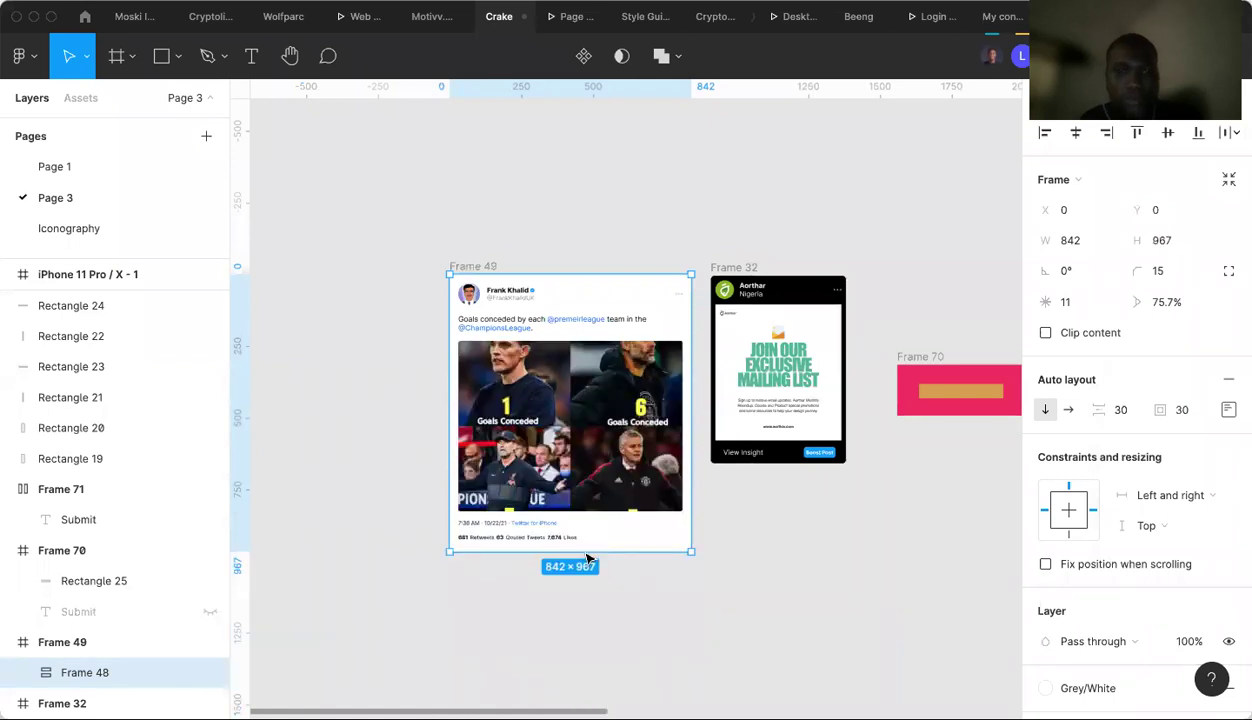
pyautogui.press('super+z')
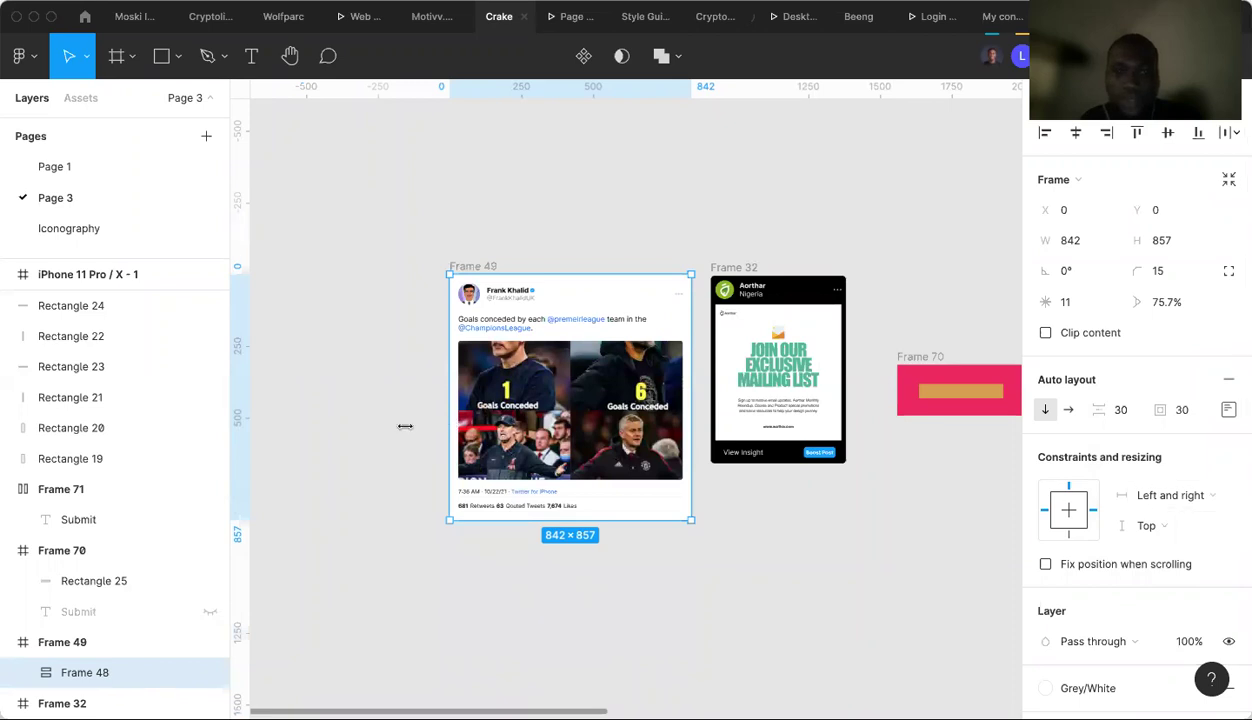
pyautogui.moveTo(314, 421); pyautogui.dragTo(307, 421)
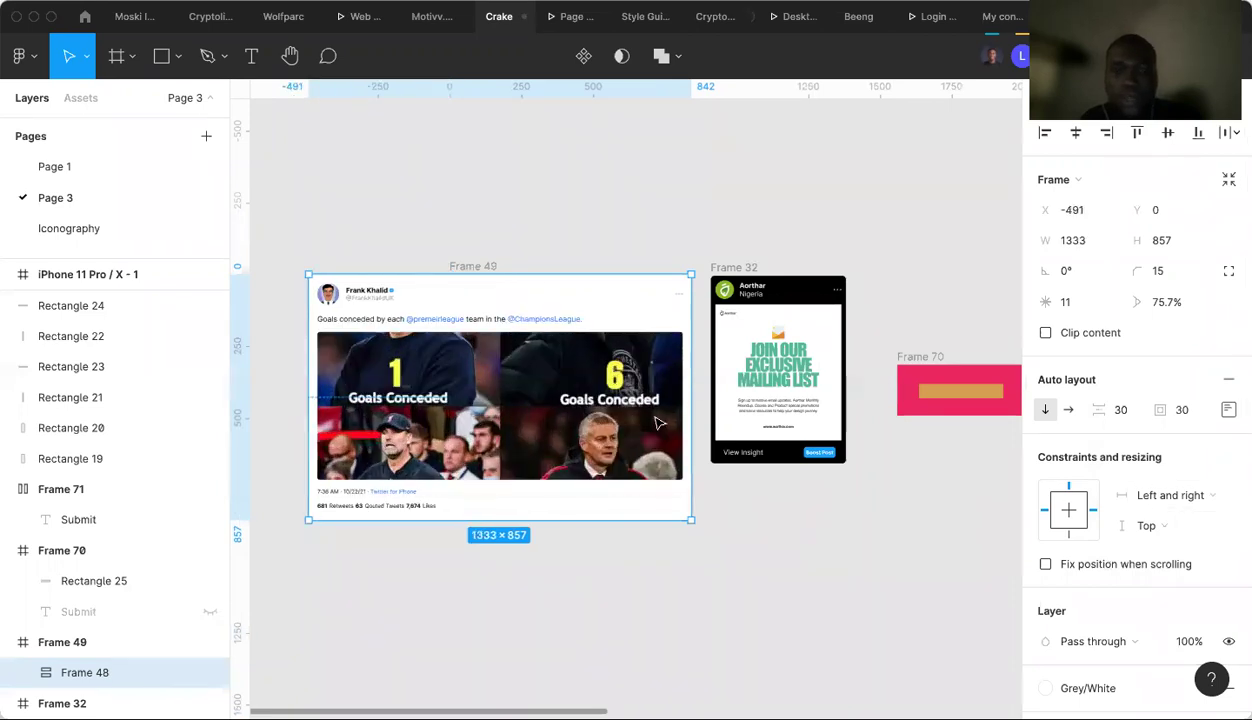
pyautogui.press('super+z')
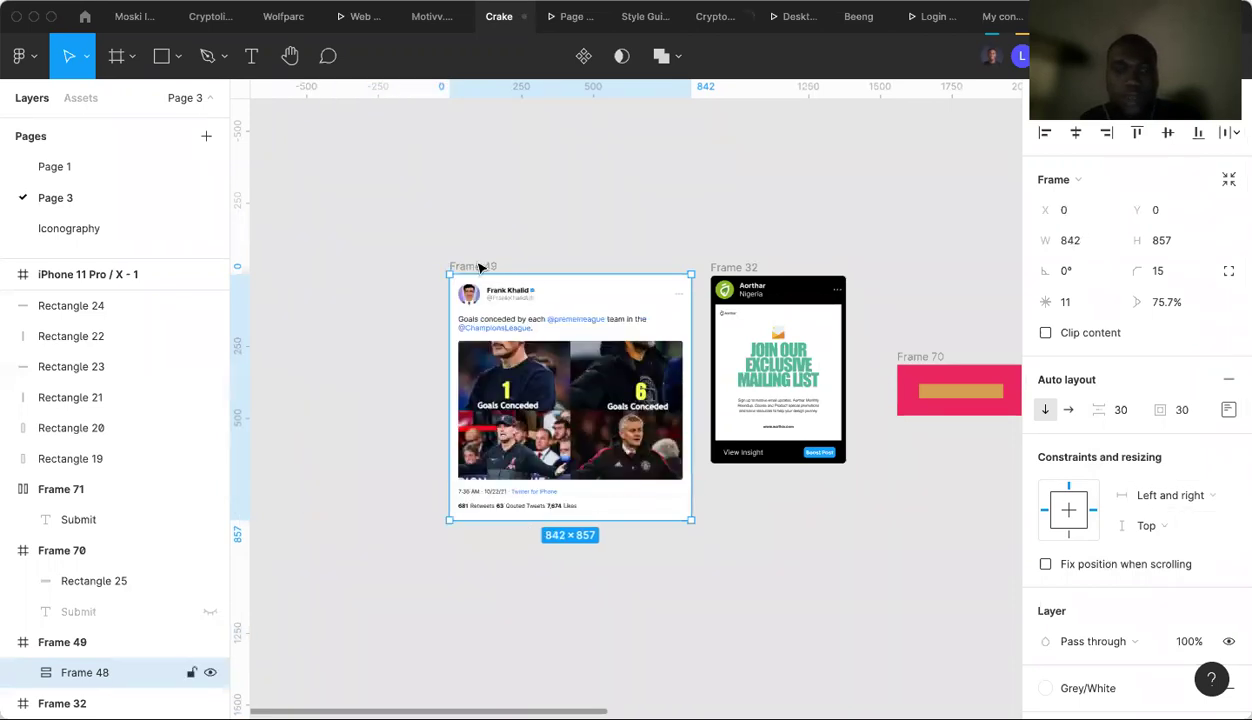
# Move the whole tweet card, Frame 49, to about X -2217, Y -927, and try resizing its width before undoing that resize.
pyautogui.moveTo(592, 404); pyautogui.dragTo(483, 365)
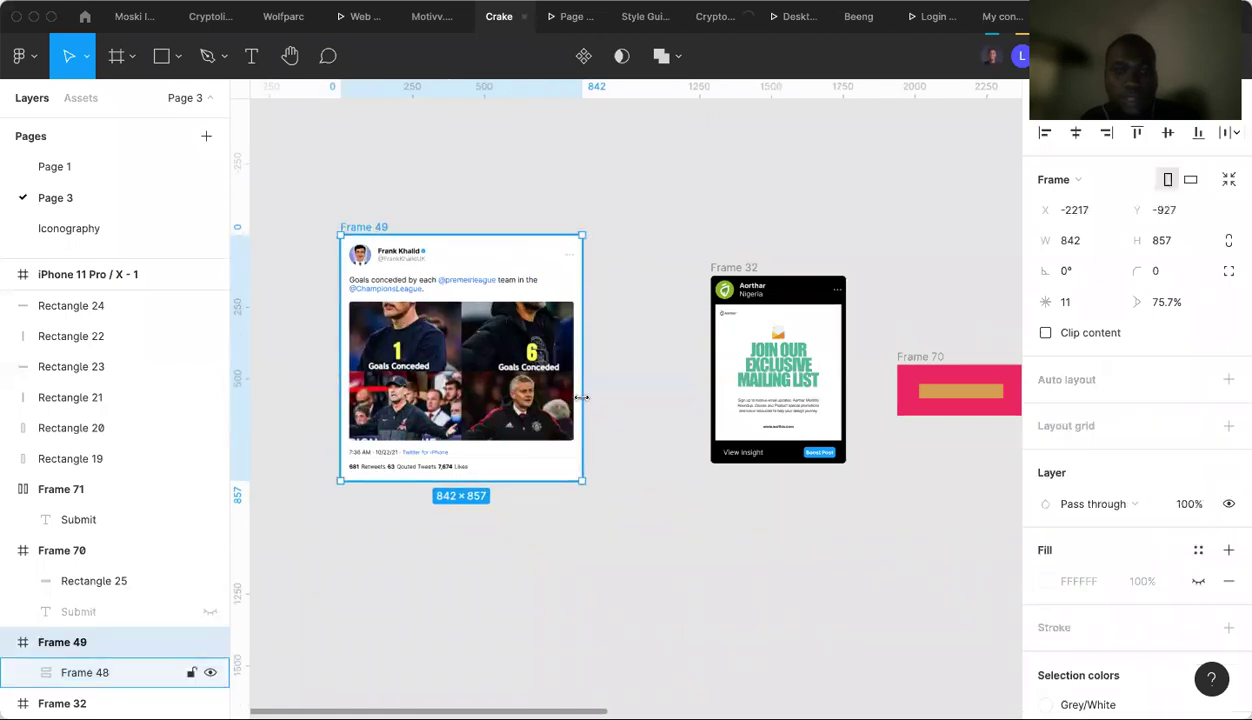
pyautogui.moveTo(678, 405); pyautogui.dragTo(636, 400)
pyautogui.hotkey('ctrl', 'z')
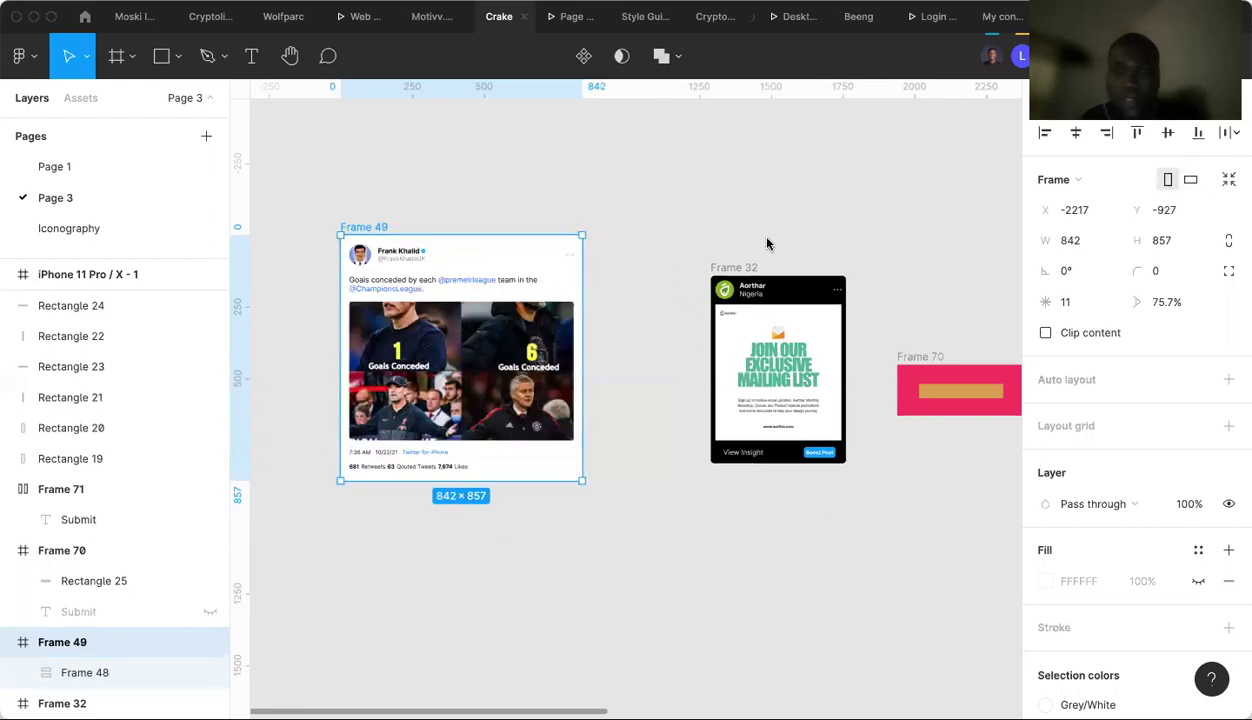
# Resize the iPhone 11 Pro / X - 1 frame from its left edge to a width of about 493.
pyautogui.click(538, 572)
pyautogui.hscroll(10, 538, 572)
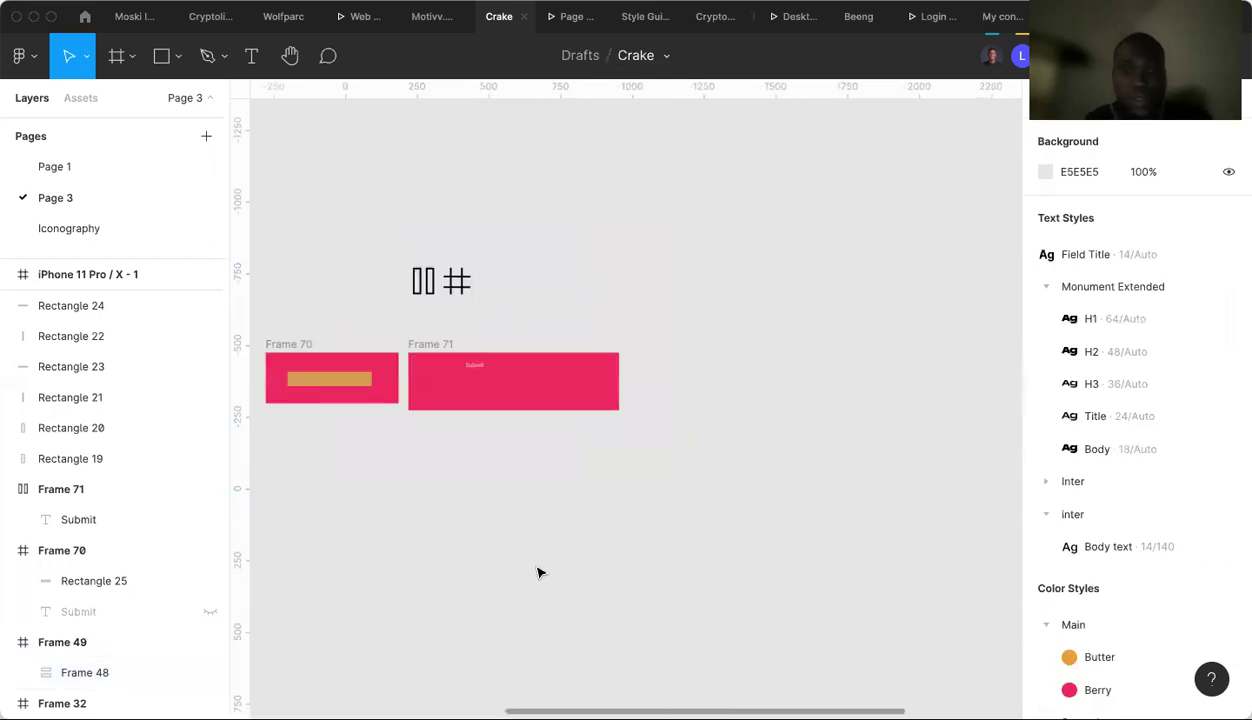
pyautogui.hscroll(10, 538, 572)
pyautogui.click(464, 206)
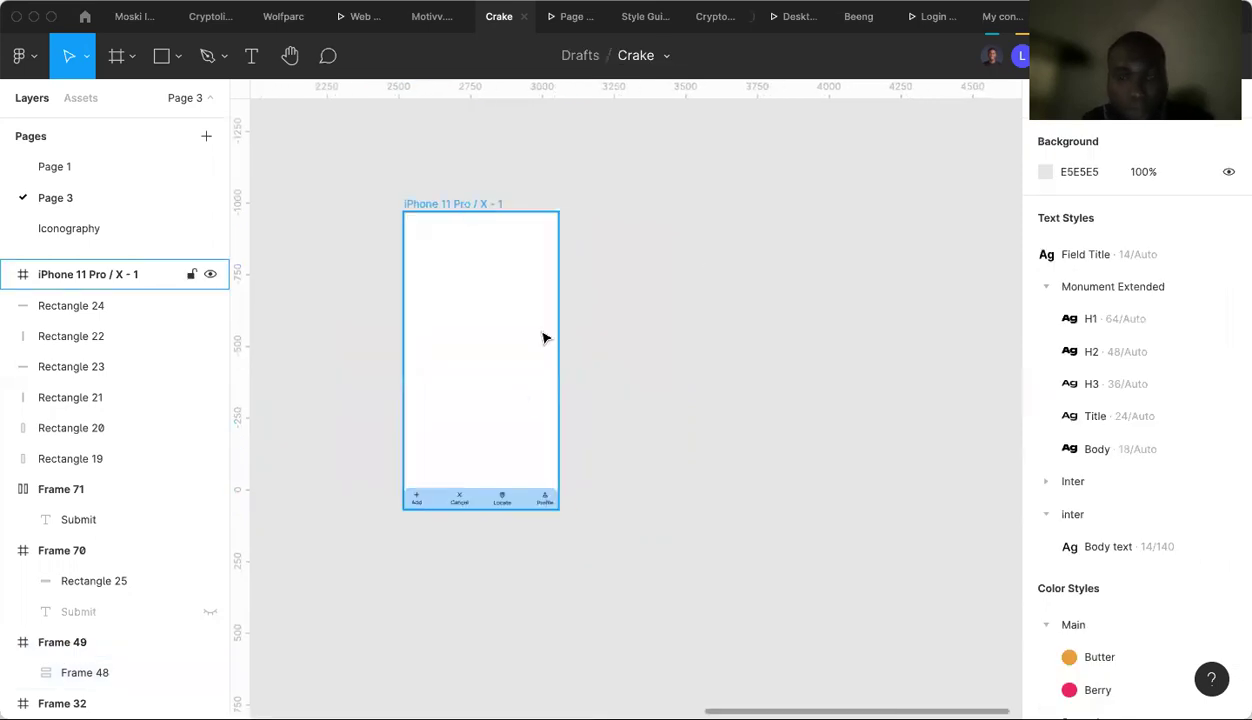
pyautogui.click(403, 385)
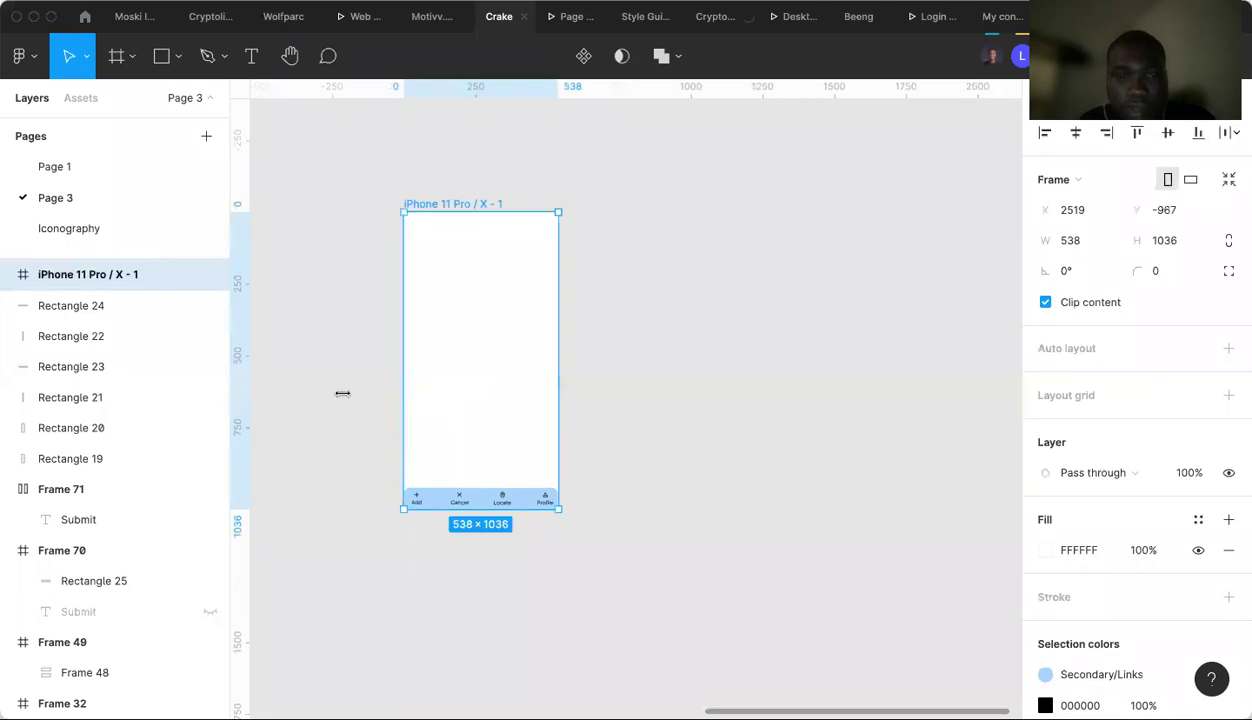
pyautogui.moveTo(332, 393); pyautogui.dragTo(416, 387)
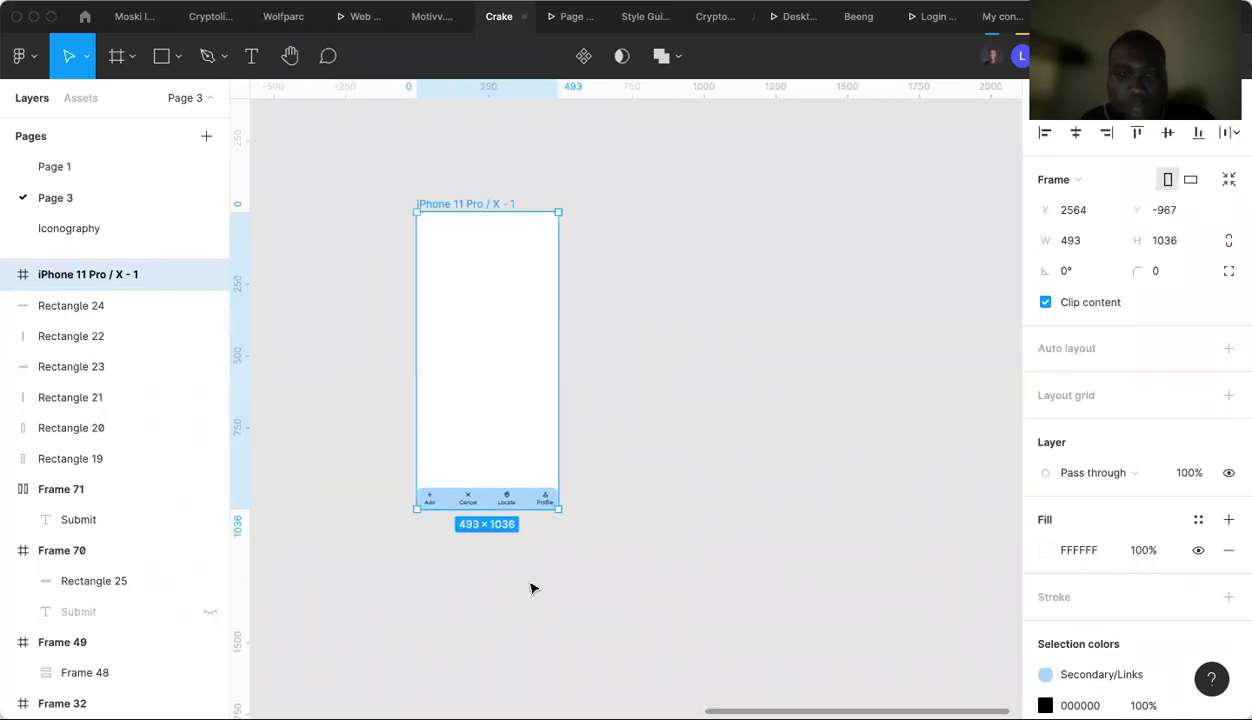
pyautogui.hscroll(-3, 531, 589)
pyautogui.scroll(1, 531, 589)
pyautogui.scroll(-2, 531, 589)
pyautogui.hscroll(1, 531, 589)
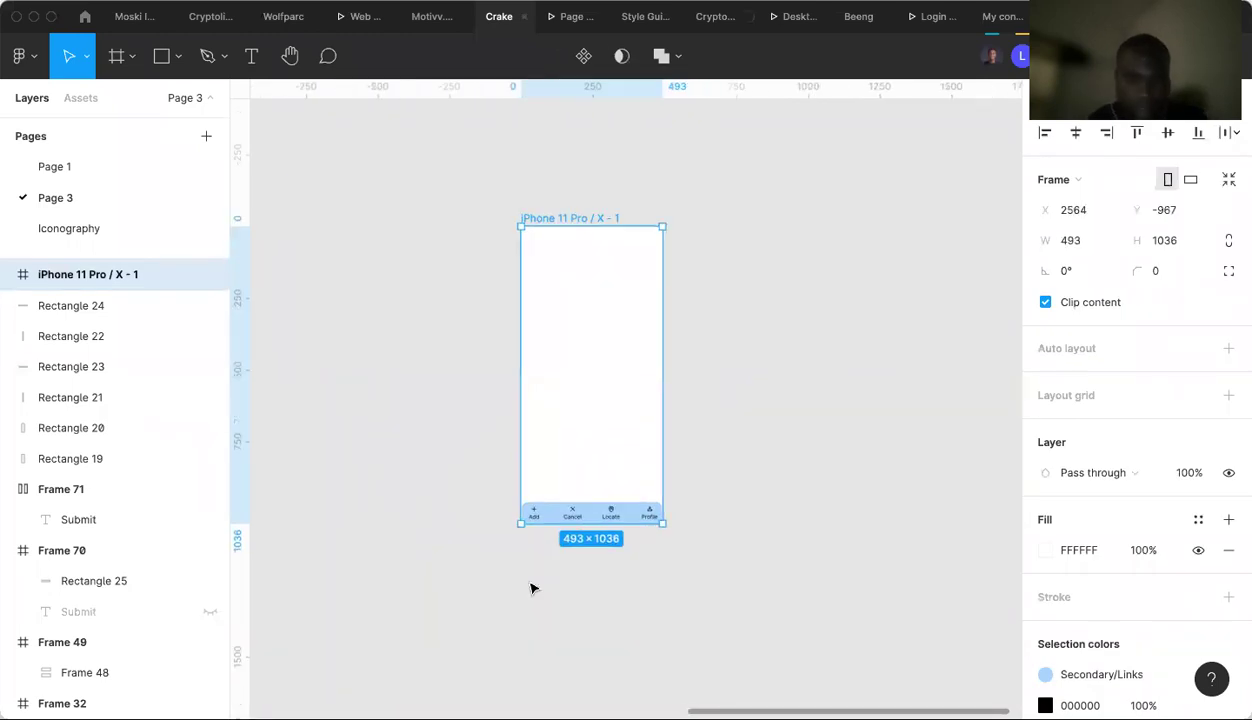
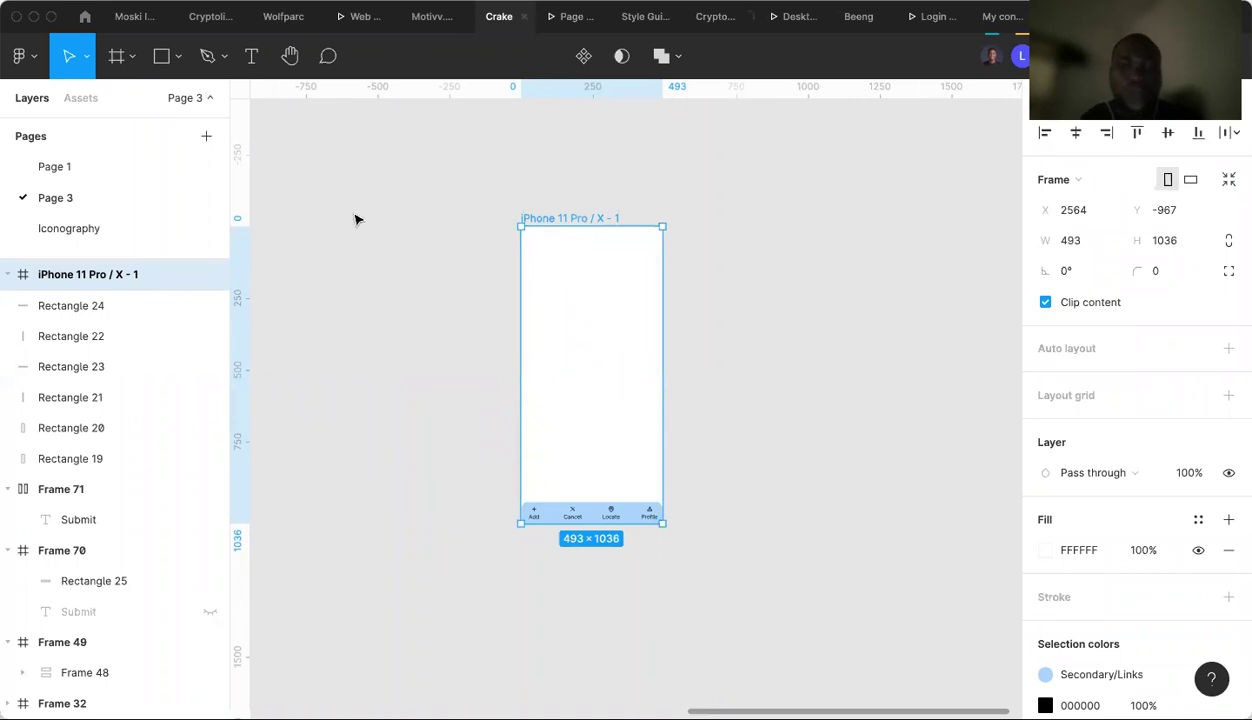
# Move the navigation bar out of the iPhone 11 Pro / X - 1 frame onto the empty canvas at about X 1889, Y -763.
pyautogui.click(549, 521)
pyautogui.moveTo(549, 521); pyautogui.dragTo(355, 302)
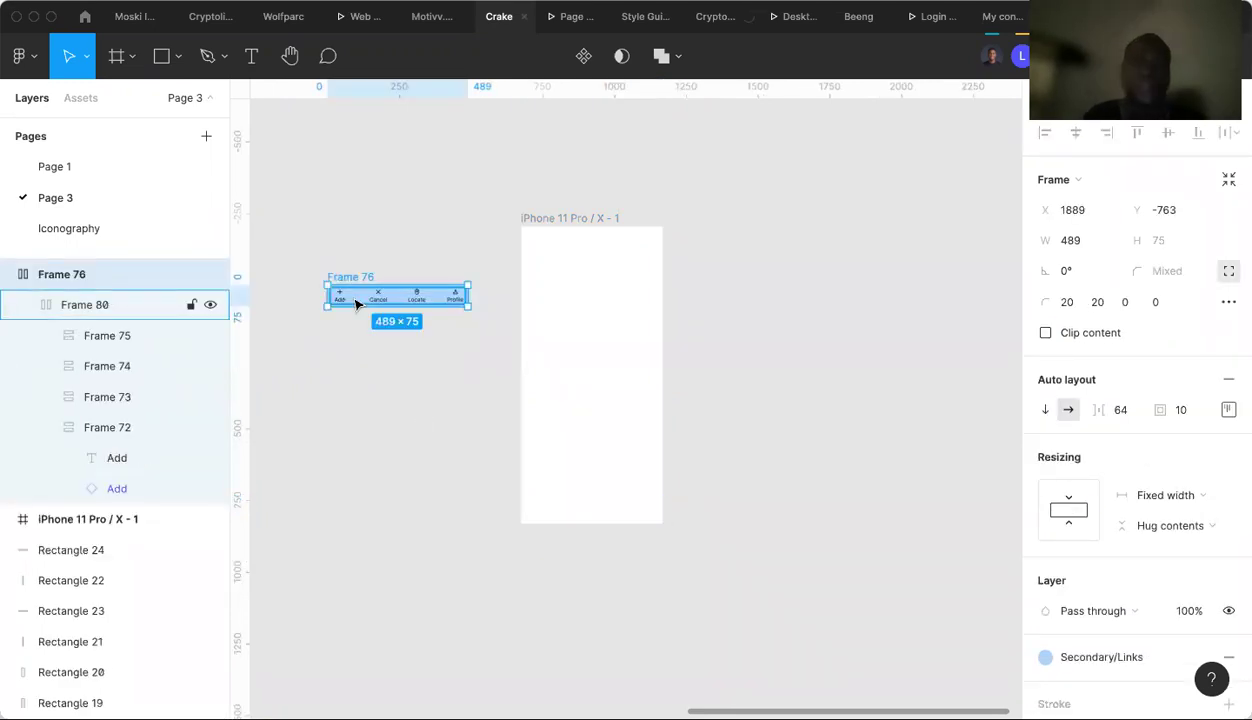
pyautogui.scroll(5, 451, 340)
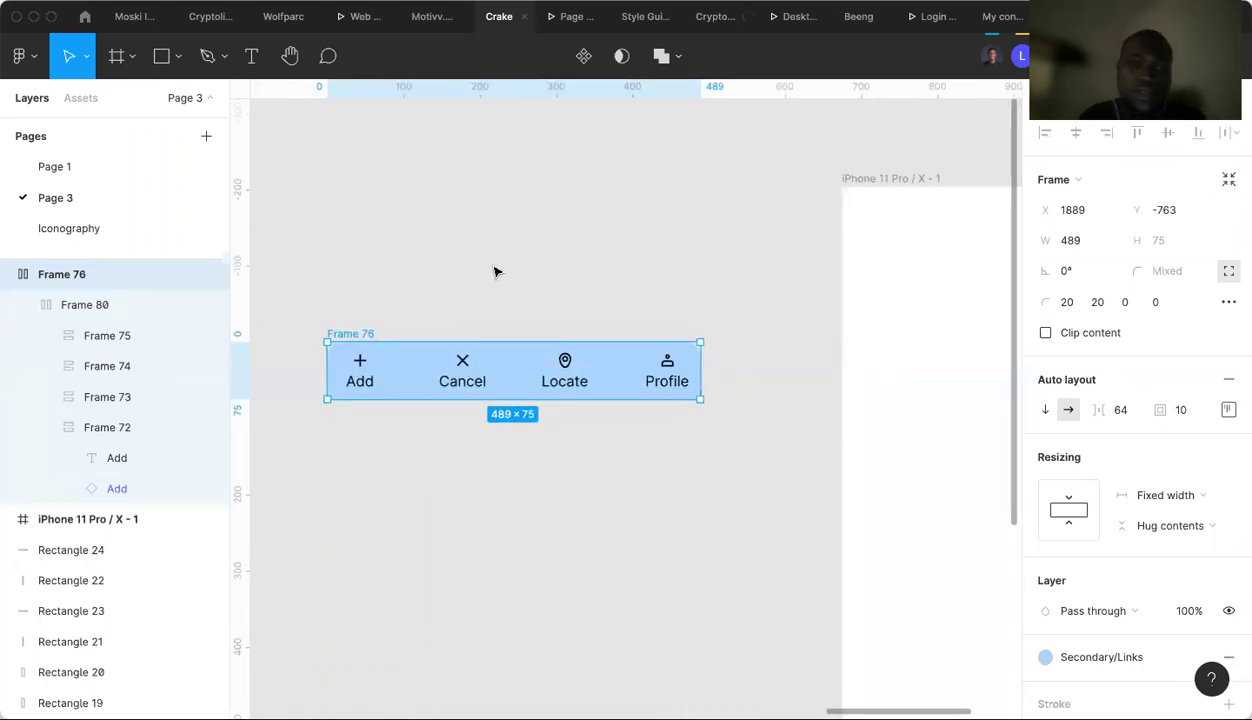
pyautogui.press('Escape')
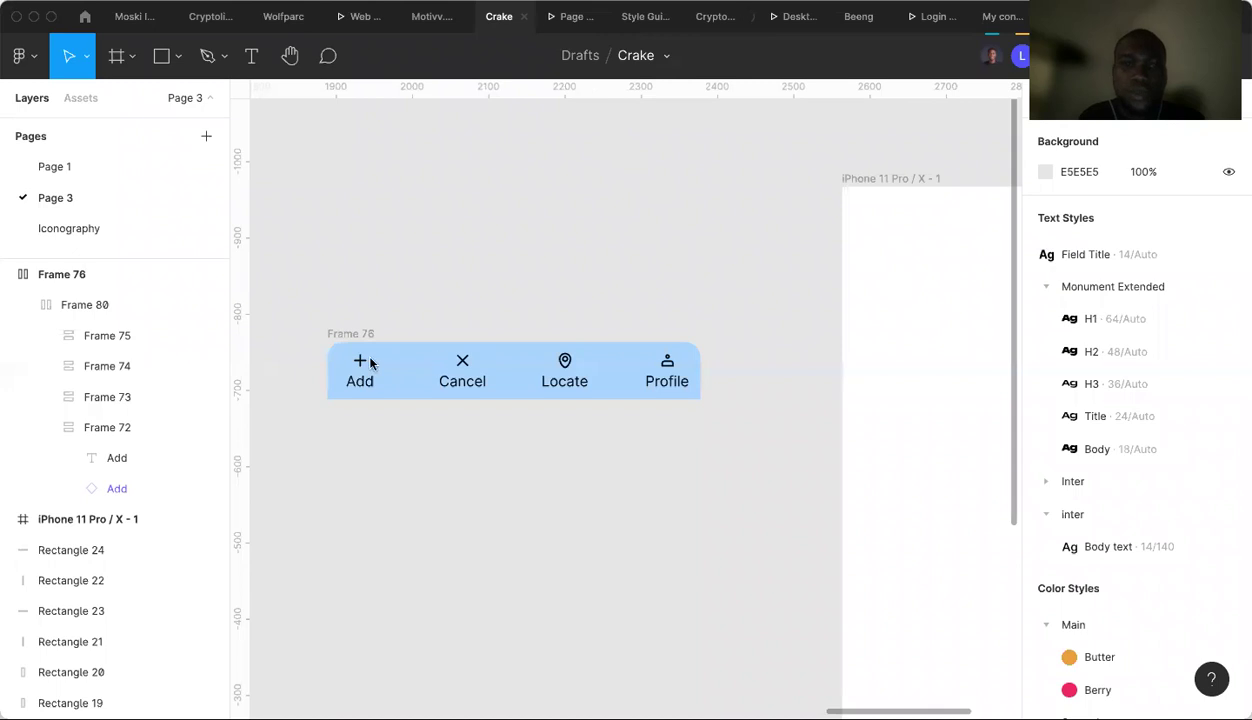
# Turn the navigation bar, Frame 76, into a component.
pyautogui.click(350, 335)
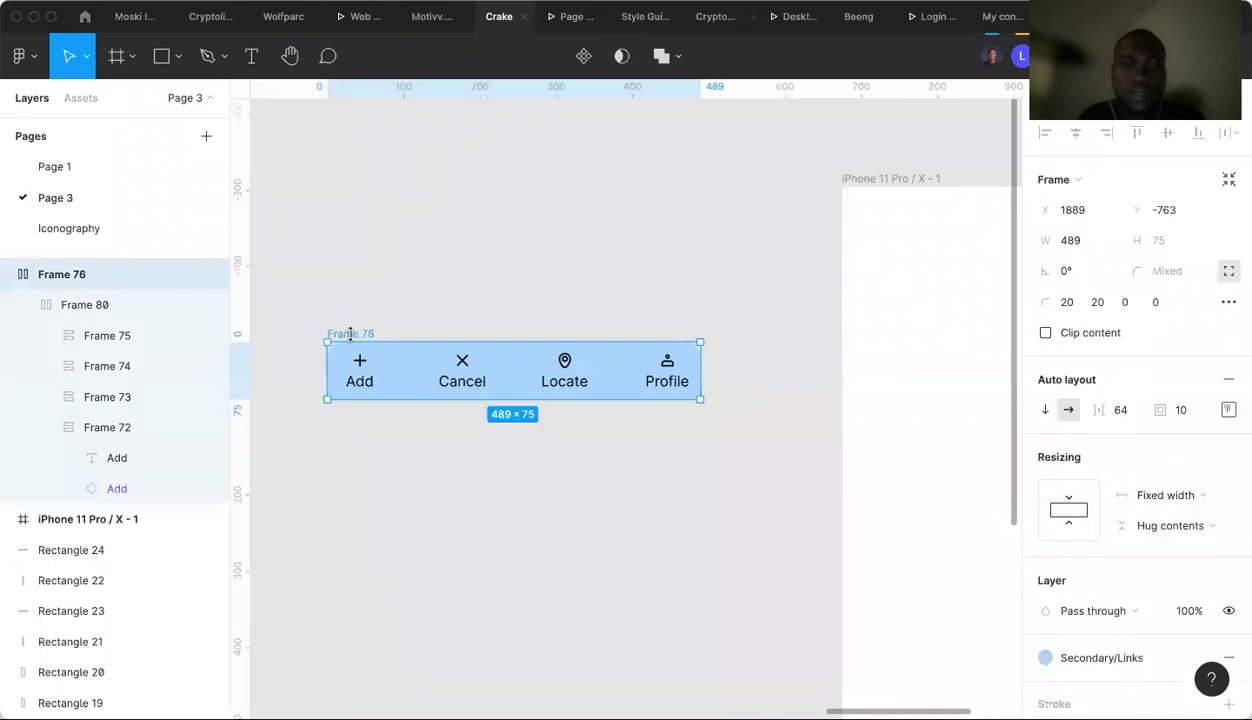
pyautogui.click(585, 60)
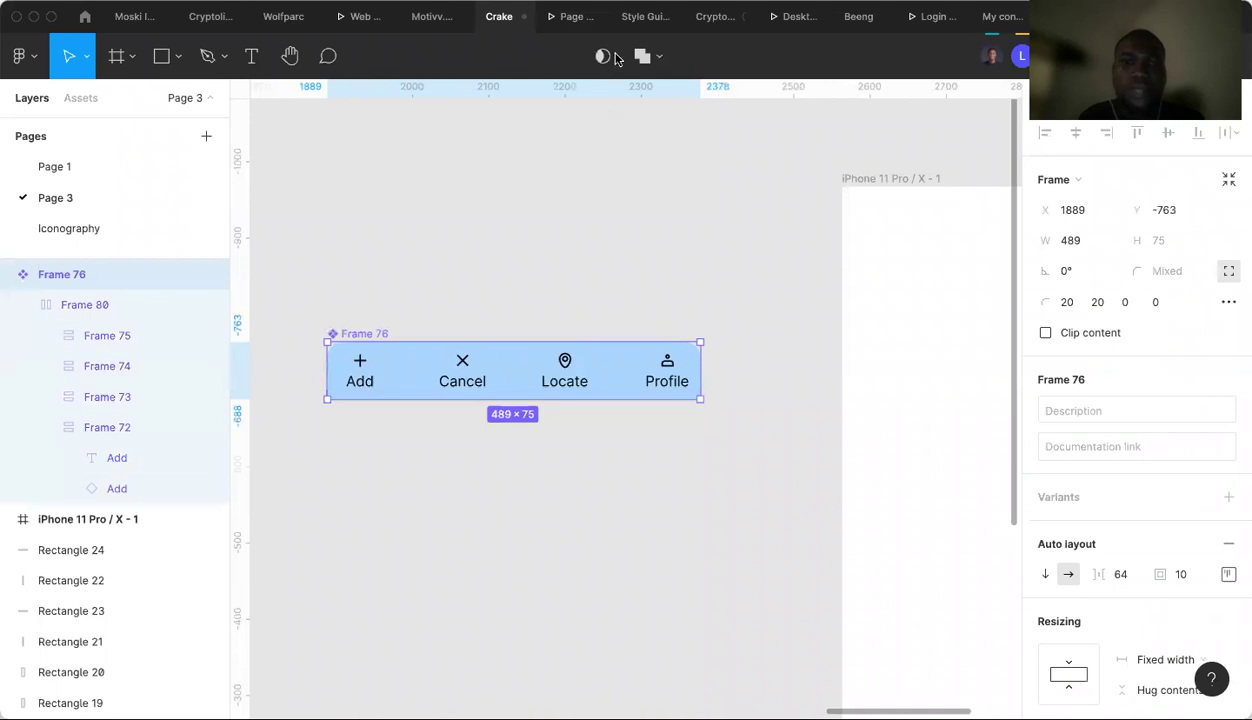
pyautogui.click(478, 240)
# Duplicate the Frame 76 component and place the instance 70 px below it.
pyautogui.scroll(-2, 478, 240)
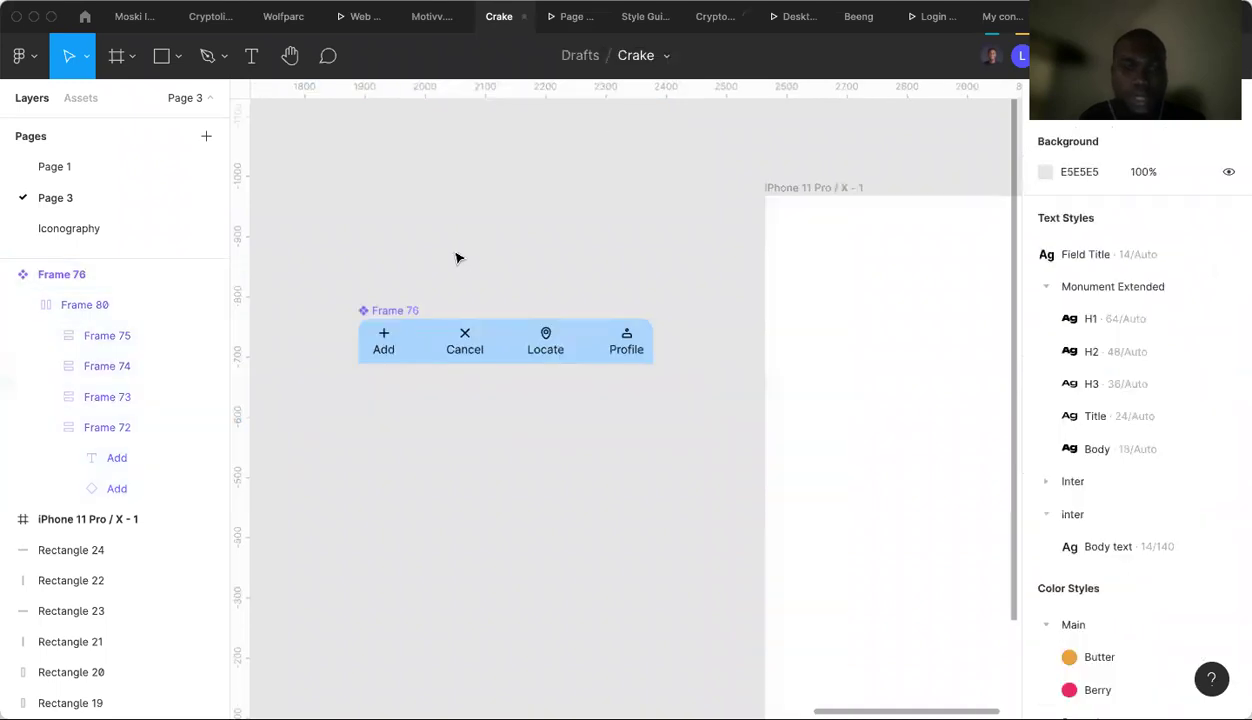
pyautogui.scroll(-3, 456, 258)
pyautogui.click(449, 278)
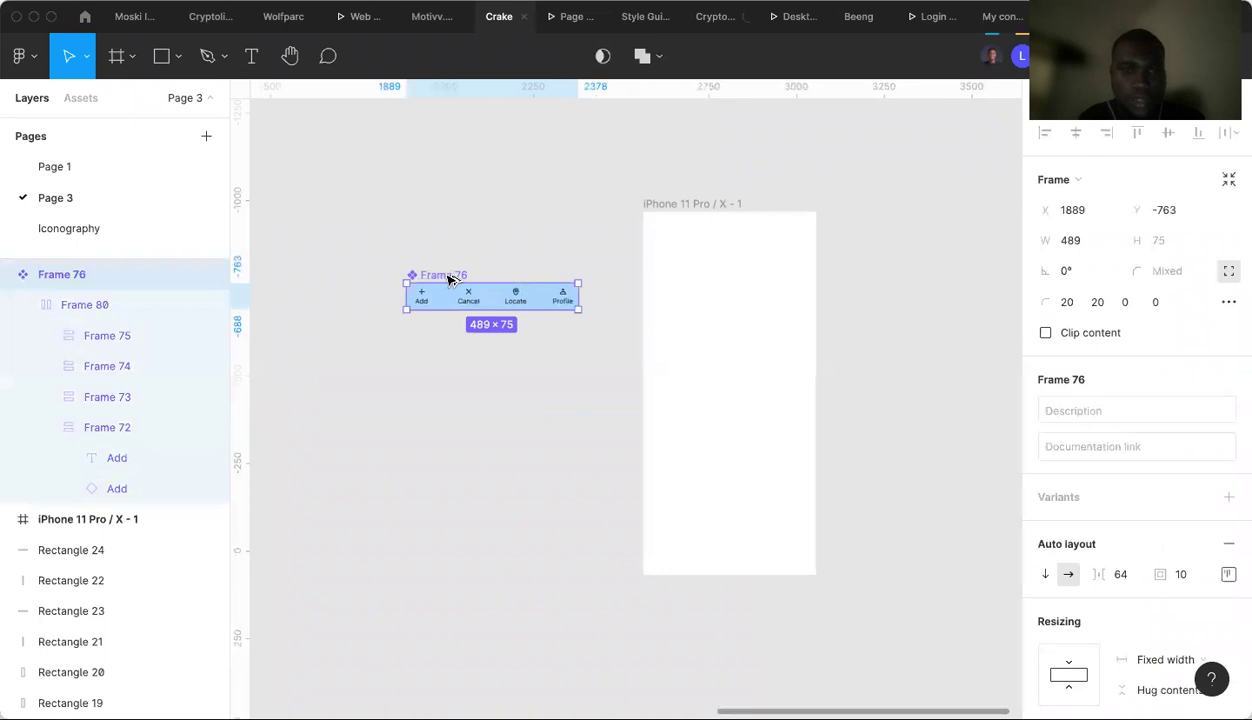
pyautogui.hotkey('ctrl', 'd')
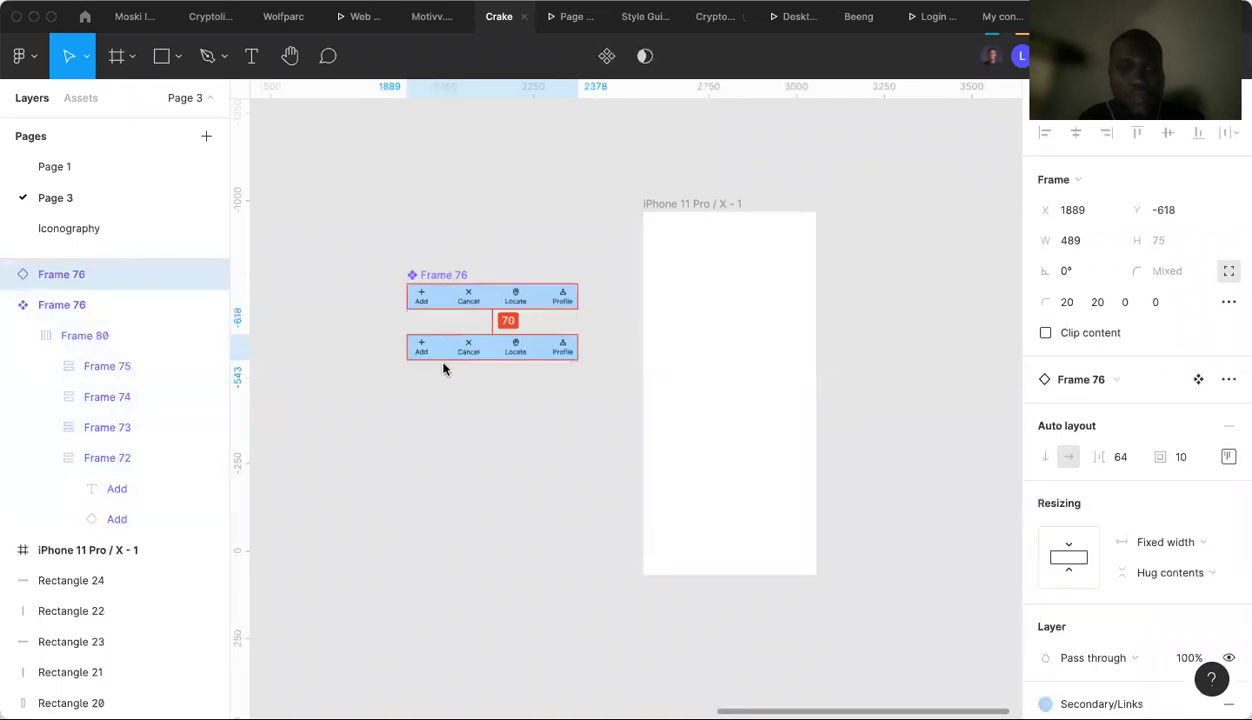
# Move the lower navigation bar instance down to Y -501 and turn it into a component of its own.
pyautogui.hotkey('shift', 'Down')
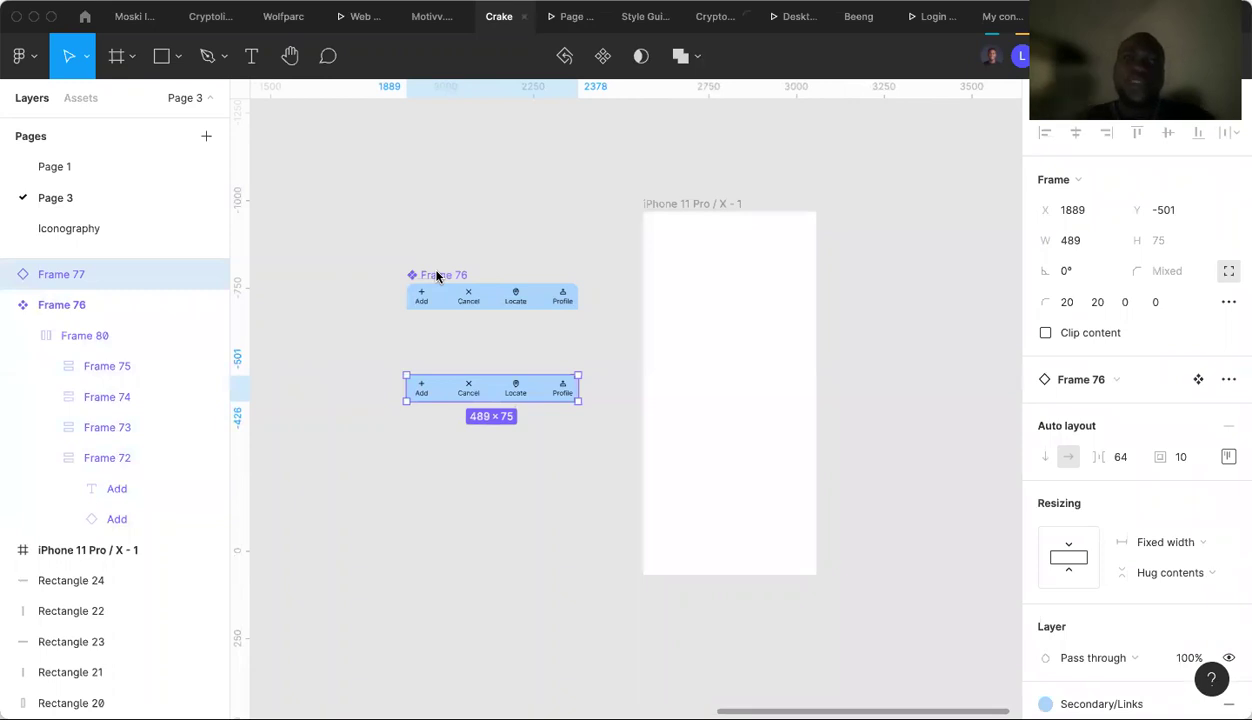
pyautogui.click(440, 278)
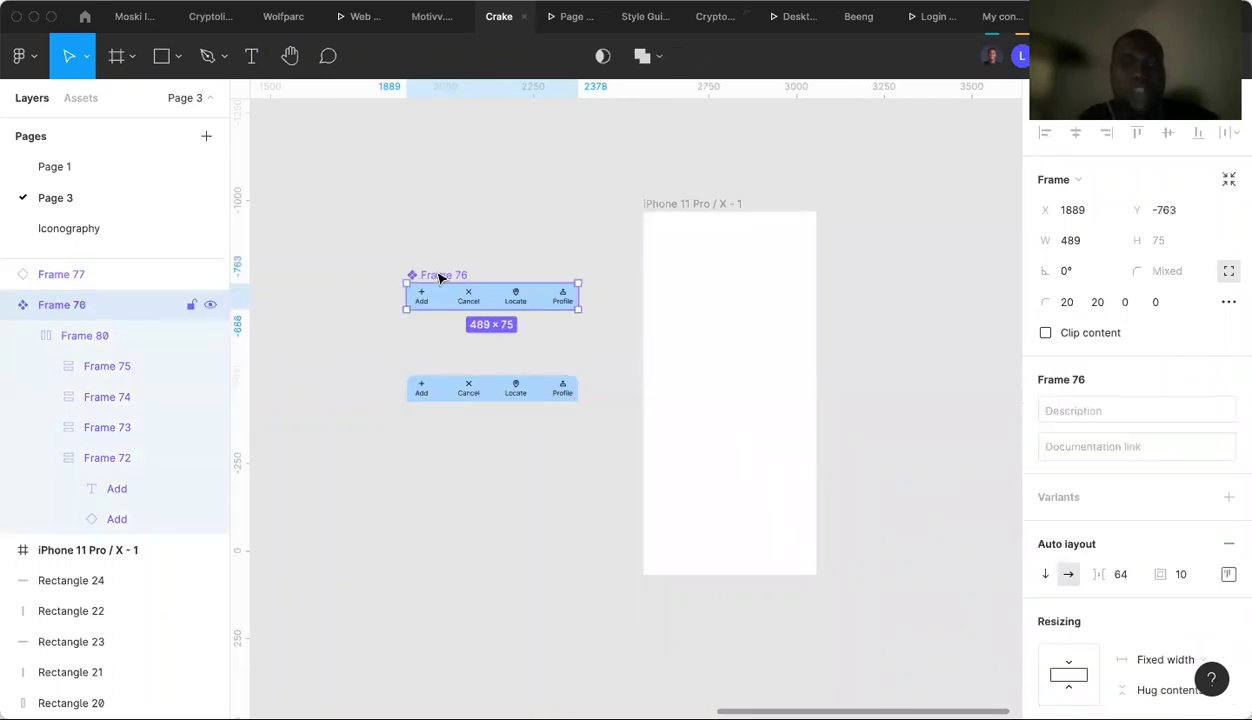
pyautogui.click(426, 384)
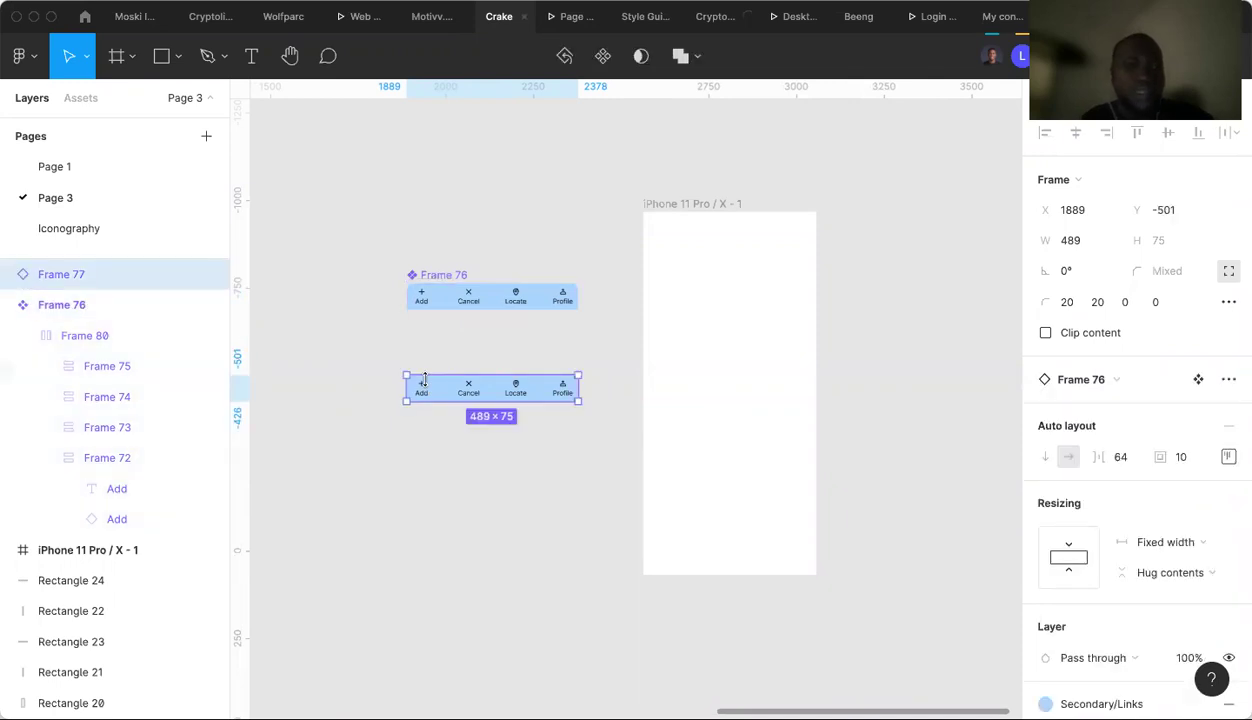
pyautogui.click(603, 55)
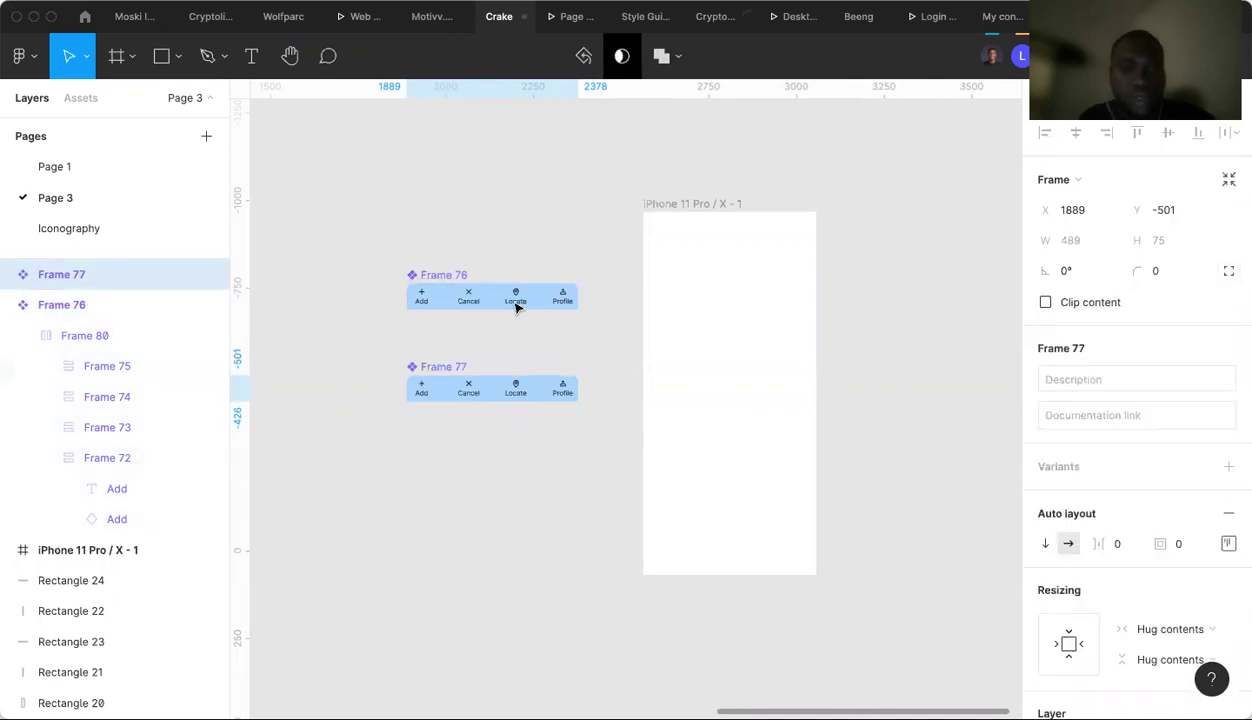
# Add three variants to the Frame 77 component so the set holds four navigation bars.
pyautogui.click(1226, 468)
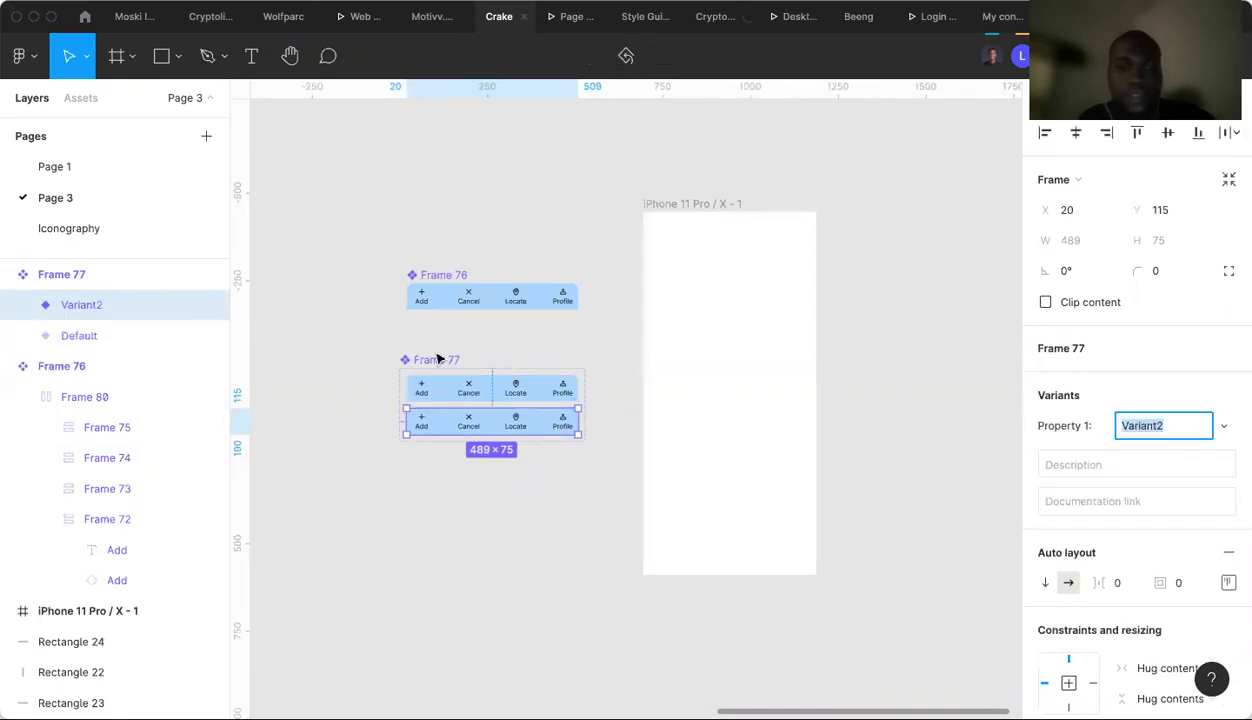
pyautogui.press('Escape')
pyautogui.click(567, 425)
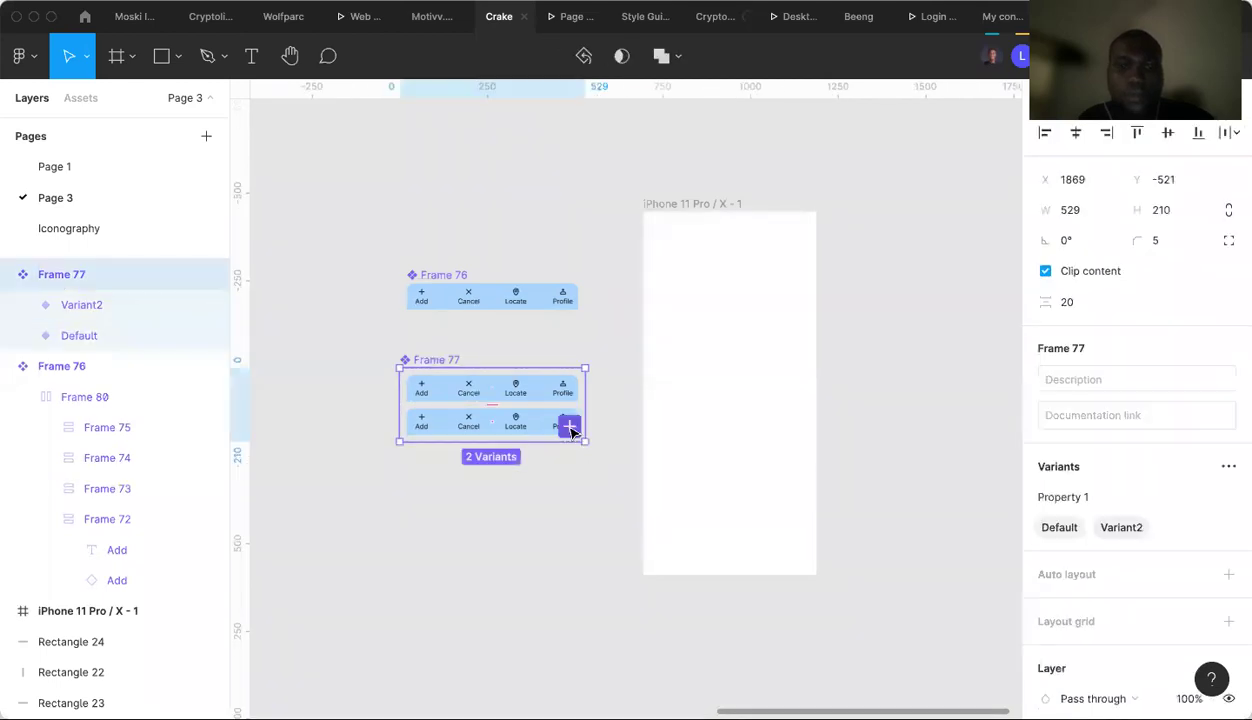
pyautogui.click(570, 427)
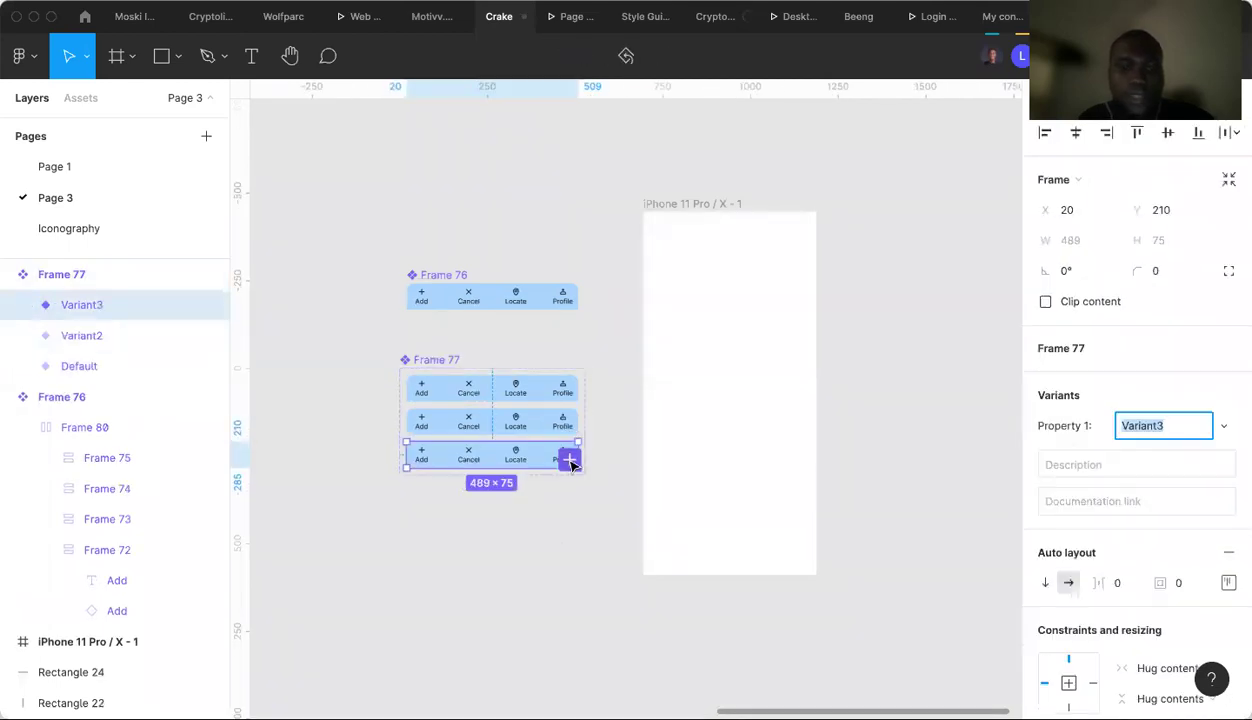
pyautogui.click(570, 460)
pyautogui.press('Escape')
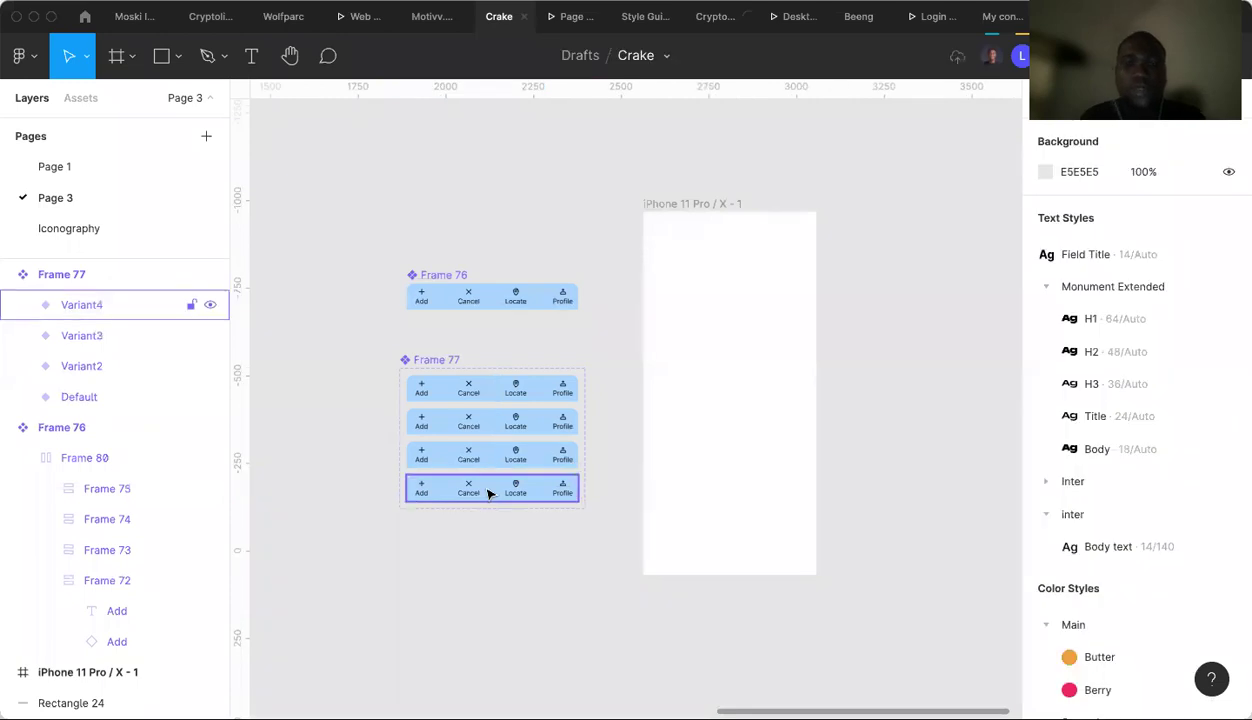
# Set the layer opacity of the Cancel, Locate and Profile items in the Default variant to 30%.
pyautogui.scroll(-3, 488, 493)
pyautogui.hscroll(2, 488, 493)
pyautogui.scroll(3, 488, 493)
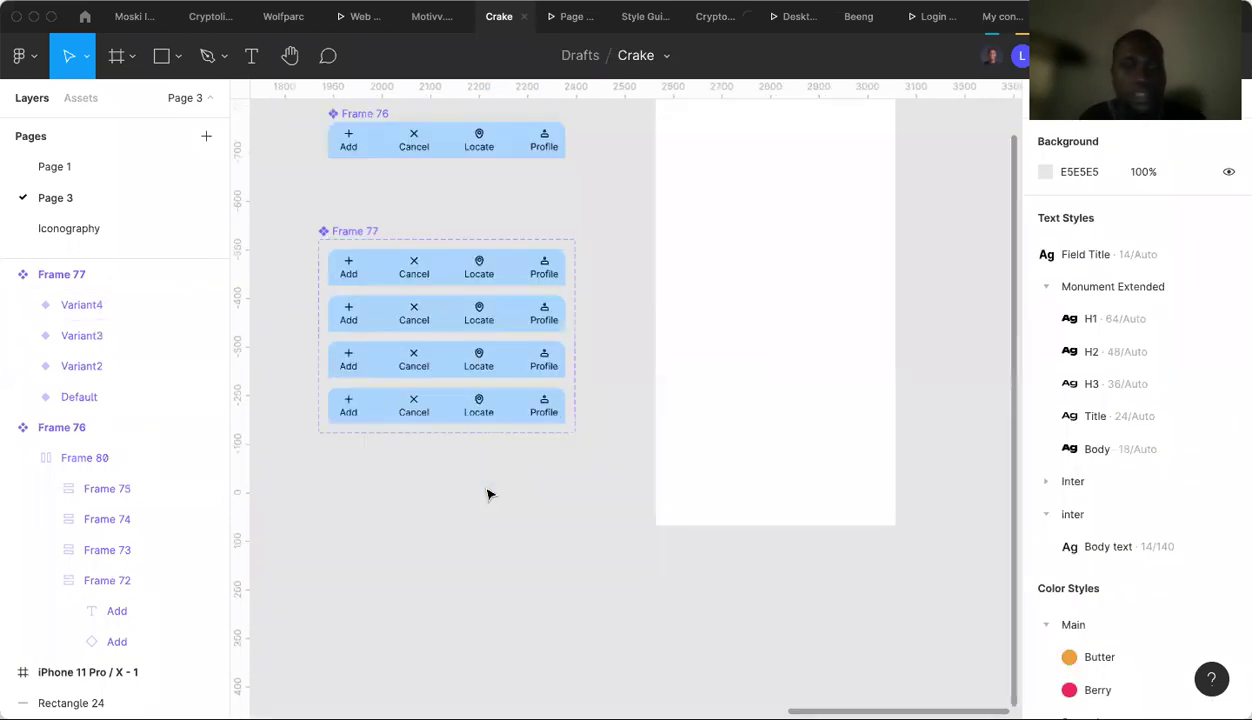
pyautogui.scroll(2, 428, 358)
pyautogui.hscroll(-1, 428, 358)
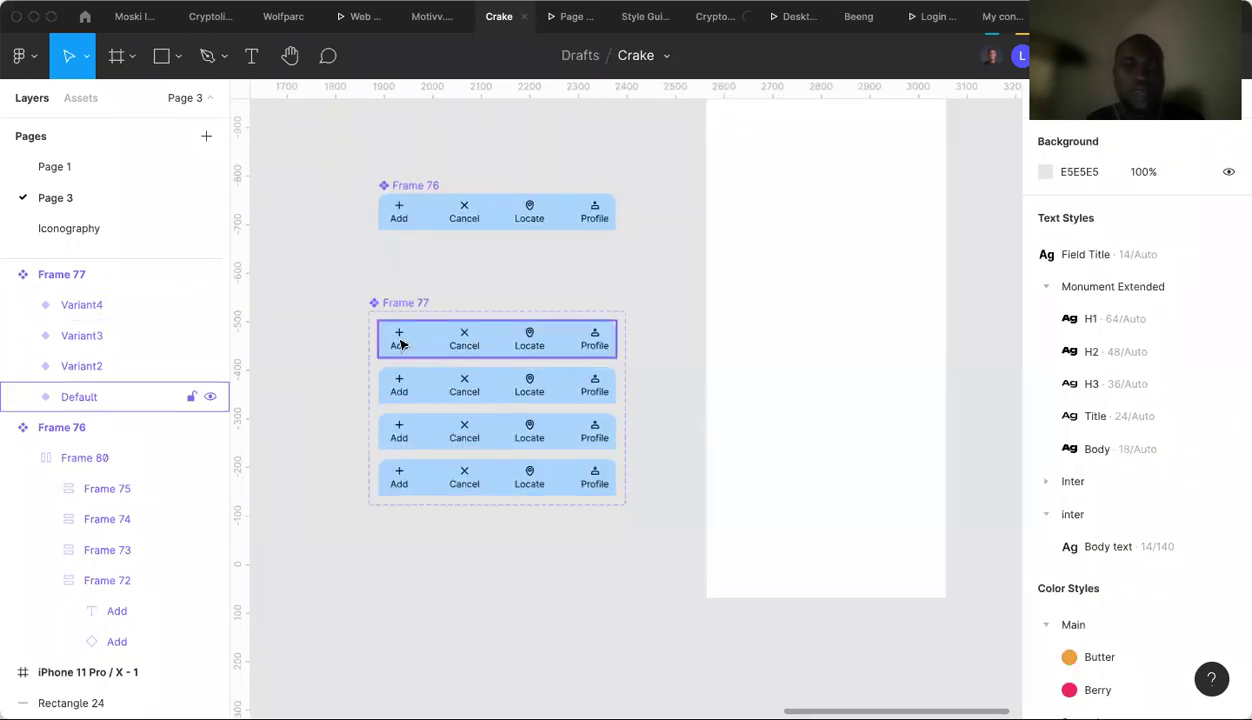
pyautogui.doubleClick(458, 346)
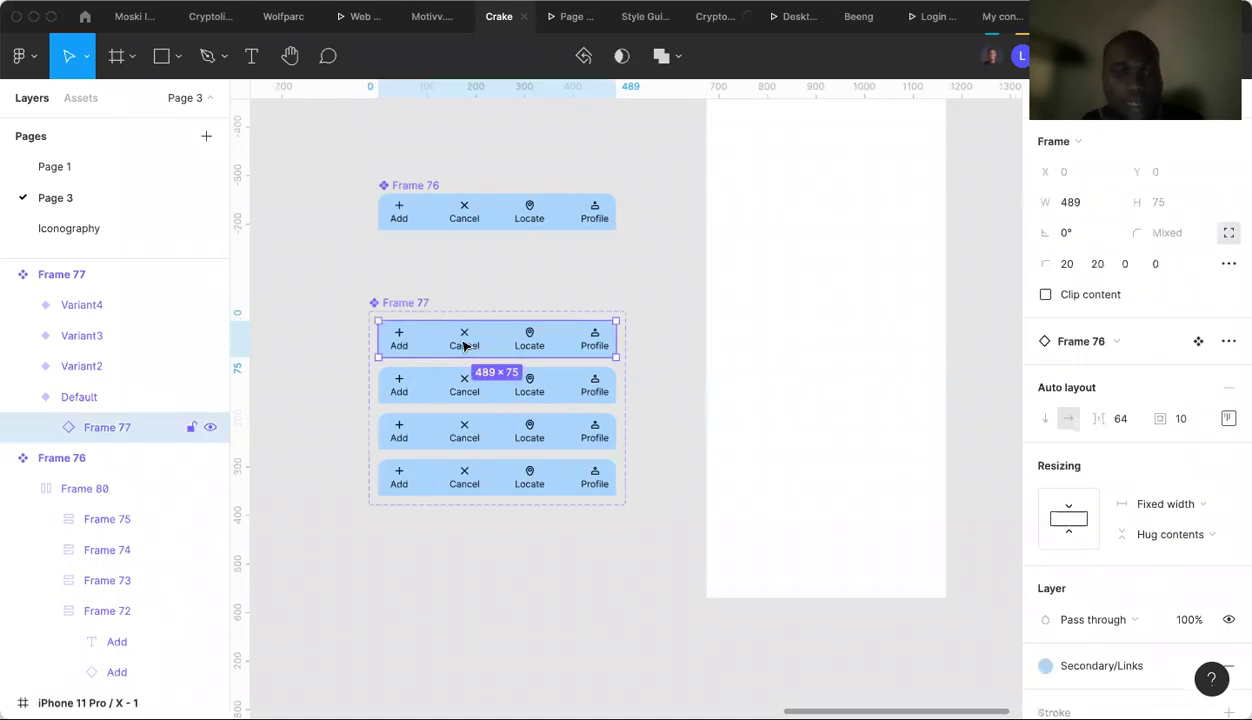
pyautogui.doubleClick(464, 345)
pyautogui.click(464, 345)
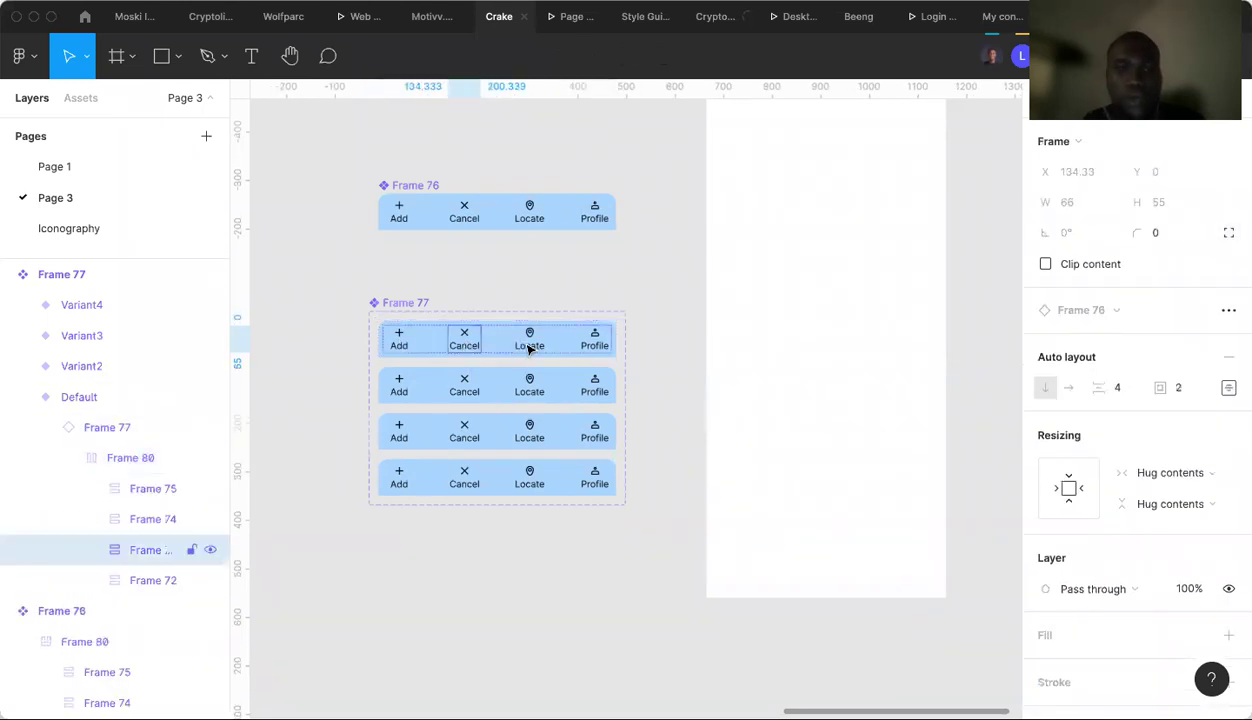
pyautogui.keyDown('shift'); pyautogui.click(528, 345); pyautogui.keyUp('shift')
pyautogui.keyDown('shift'); pyautogui.click(592, 345); pyautogui.keyUp('shift')
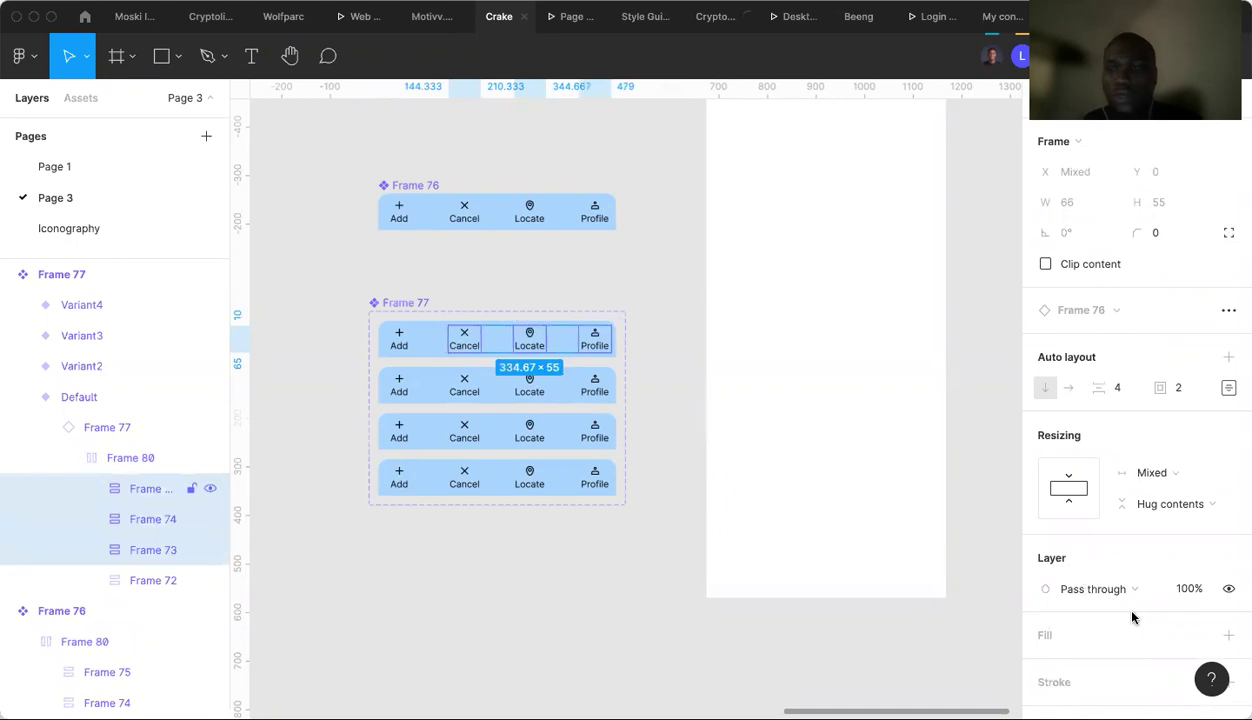
pyautogui.scroll(-2, 1133, 617)
pyautogui.scroll(-2, 1158, 597)
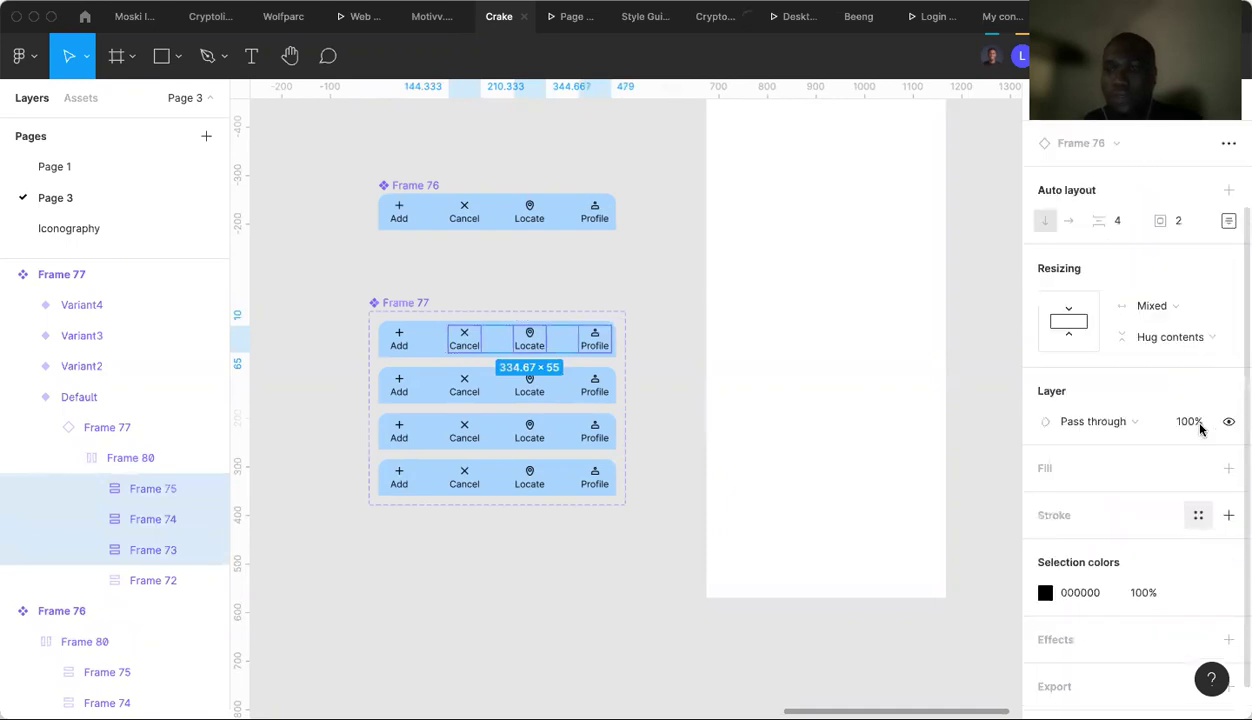
pyautogui.click(1201, 425)
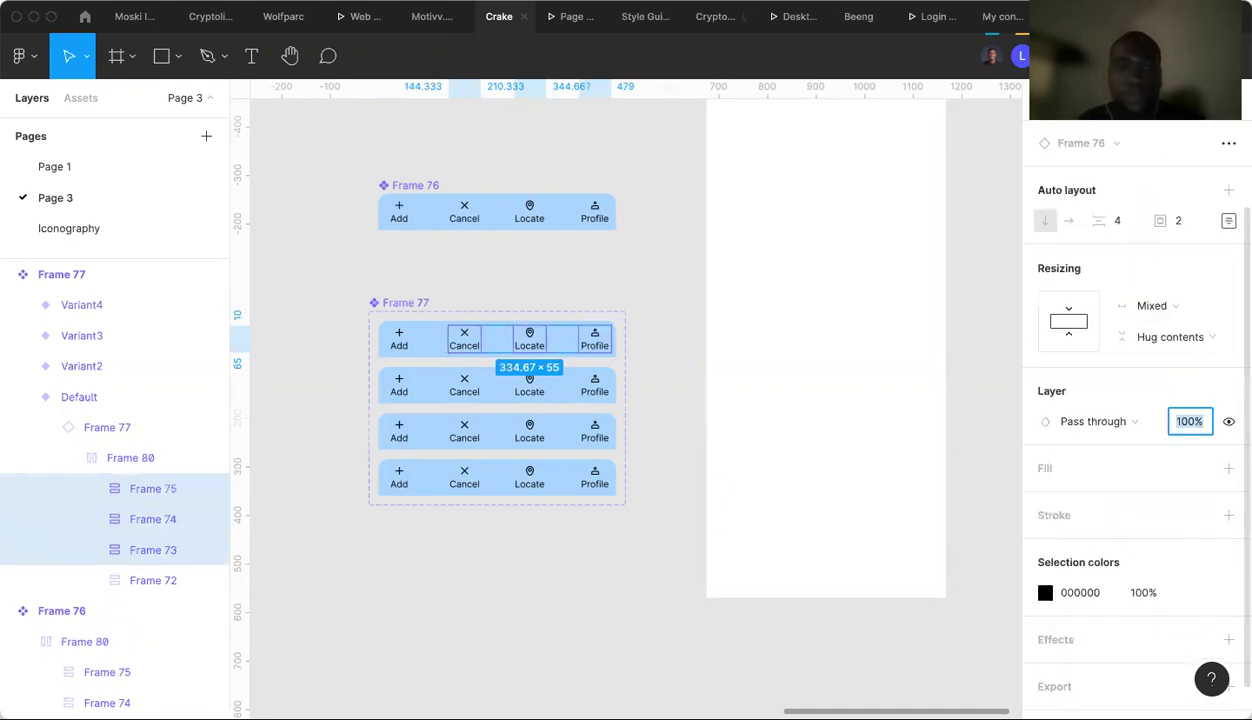
pyautogui.write('30')
pyautogui.press('Return')
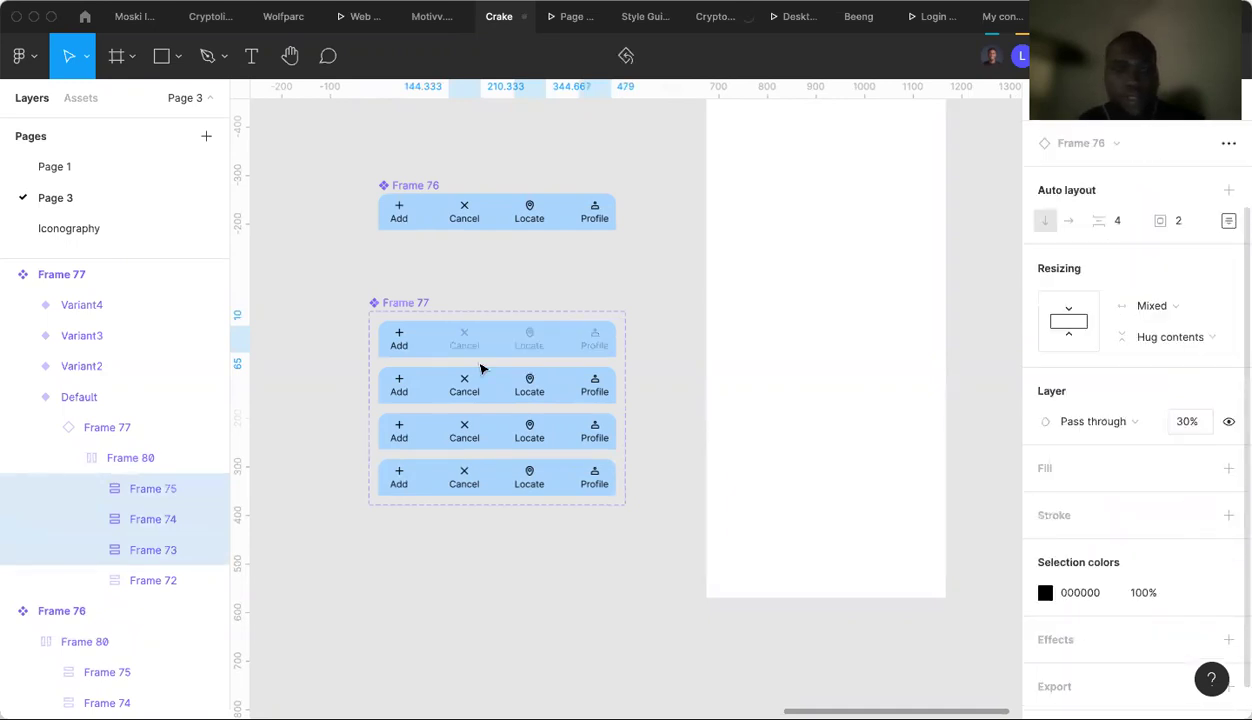
# Set the layer opacity of the Add, Locate and Profile items in Variant2 to 30%.
pyautogui.click(399, 385)
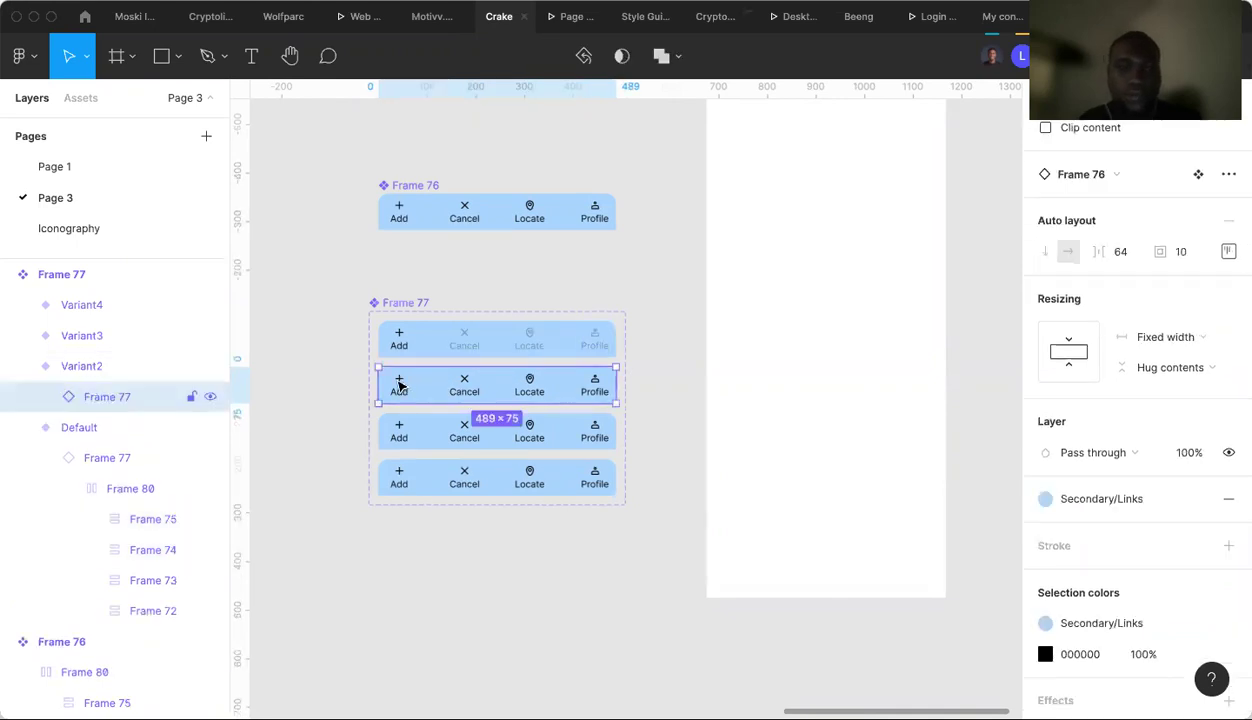
pyautogui.click(399, 385)
pyautogui.click(399, 385)
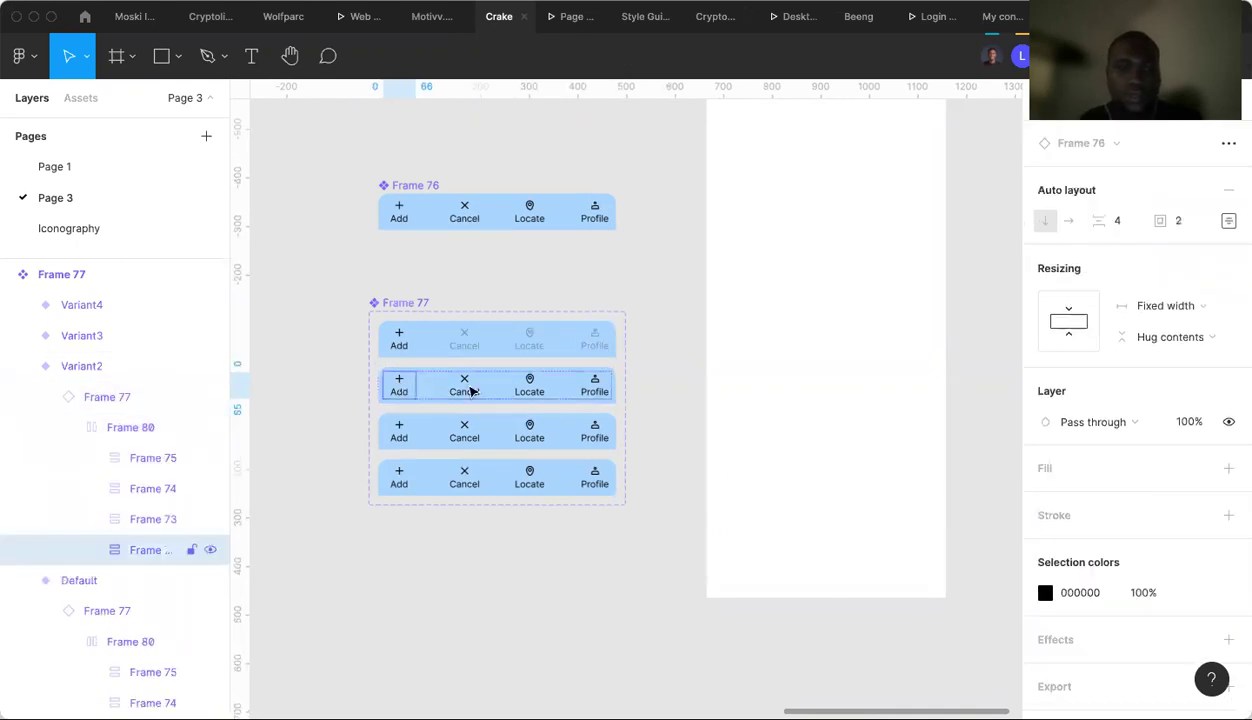
pyautogui.keyDown('shift'); pyautogui.click(530, 384); pyautogui.keyUp('shift')
pyautogui.keyDown('shift'); pyautogui.click(597, 391); pyautogui.keyUp('shift')
pyautogui.click(1190, 421)
pyautogui.write('30')
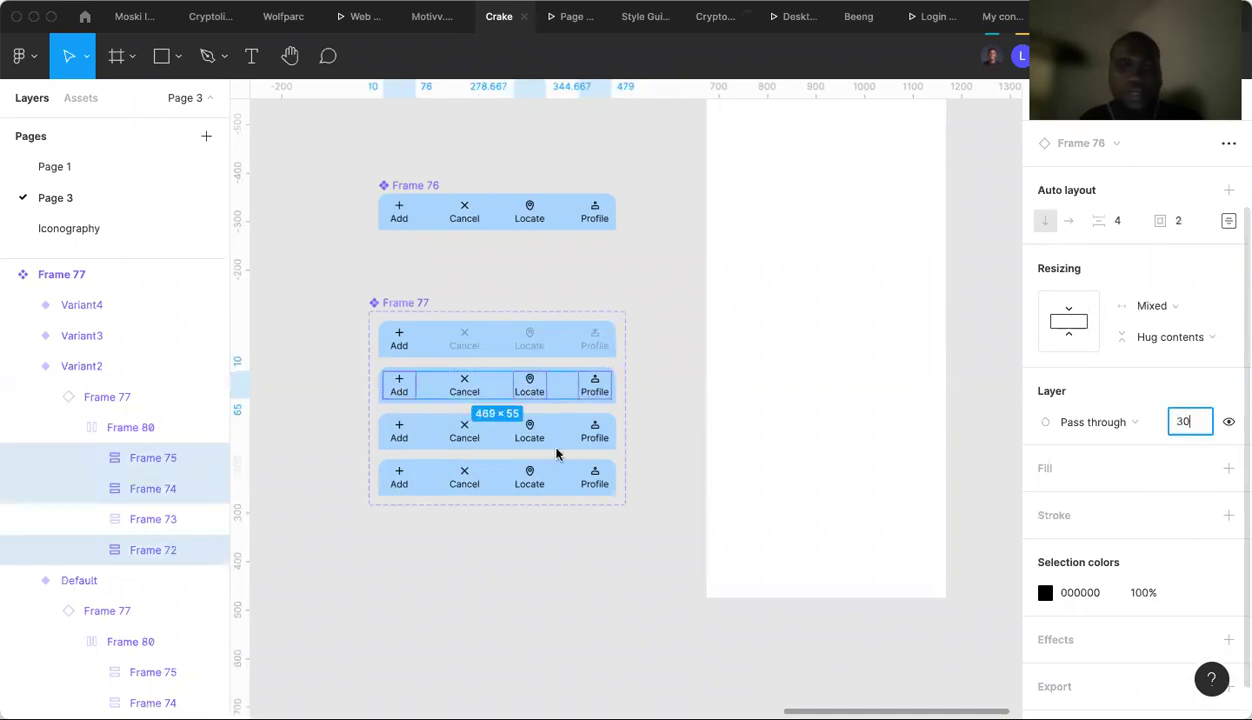
pyautogui.press('Return')
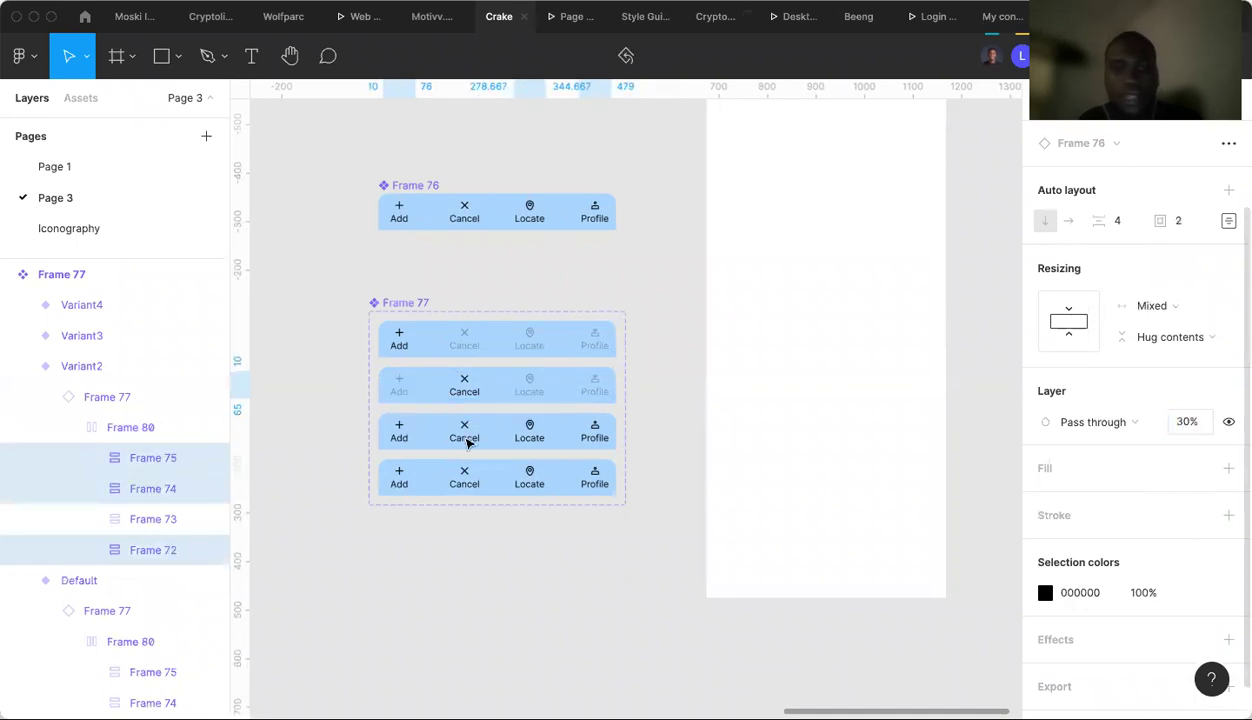
# Set the layer opacity of the Add, Cancel and Profile items in Variant3 to 30%.
pyautogui.click(401, 439)
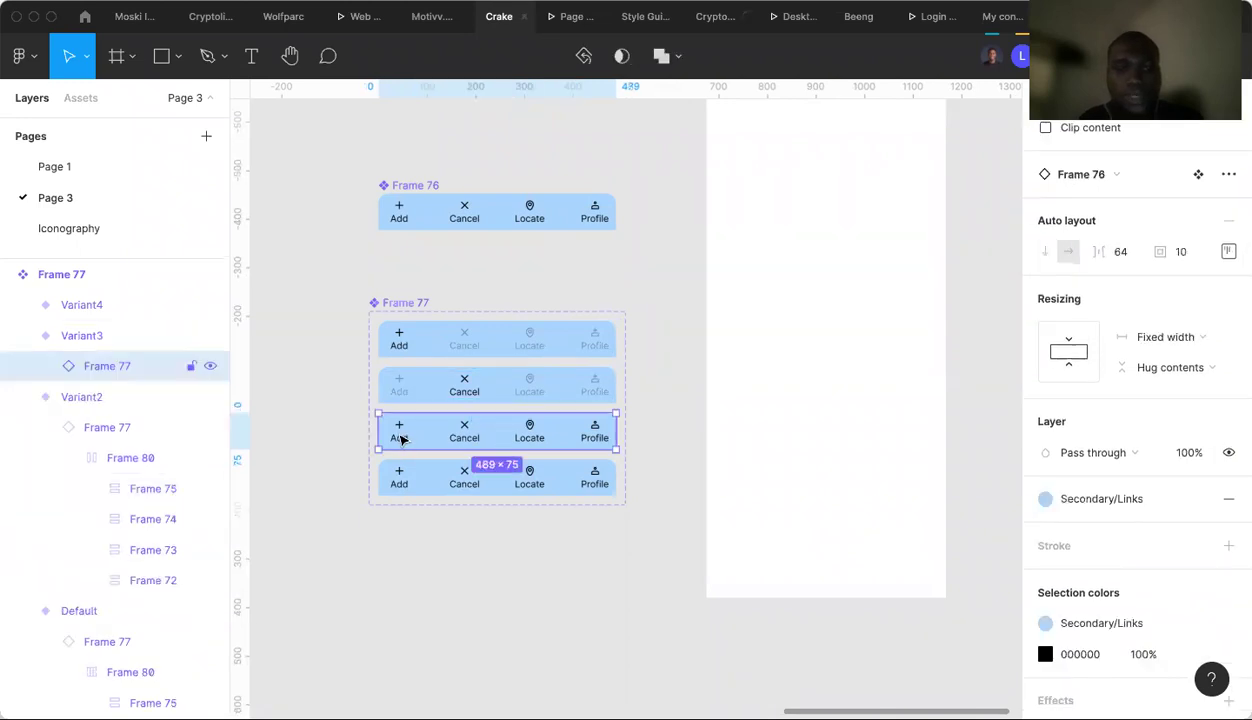
pyautogui.doubleClick(401, 439)
pyautogui.click(401, 439)
pyautogui.keyDown('shift'); pyautogui.click(466, 433); pyautogui.keyUp('shift')
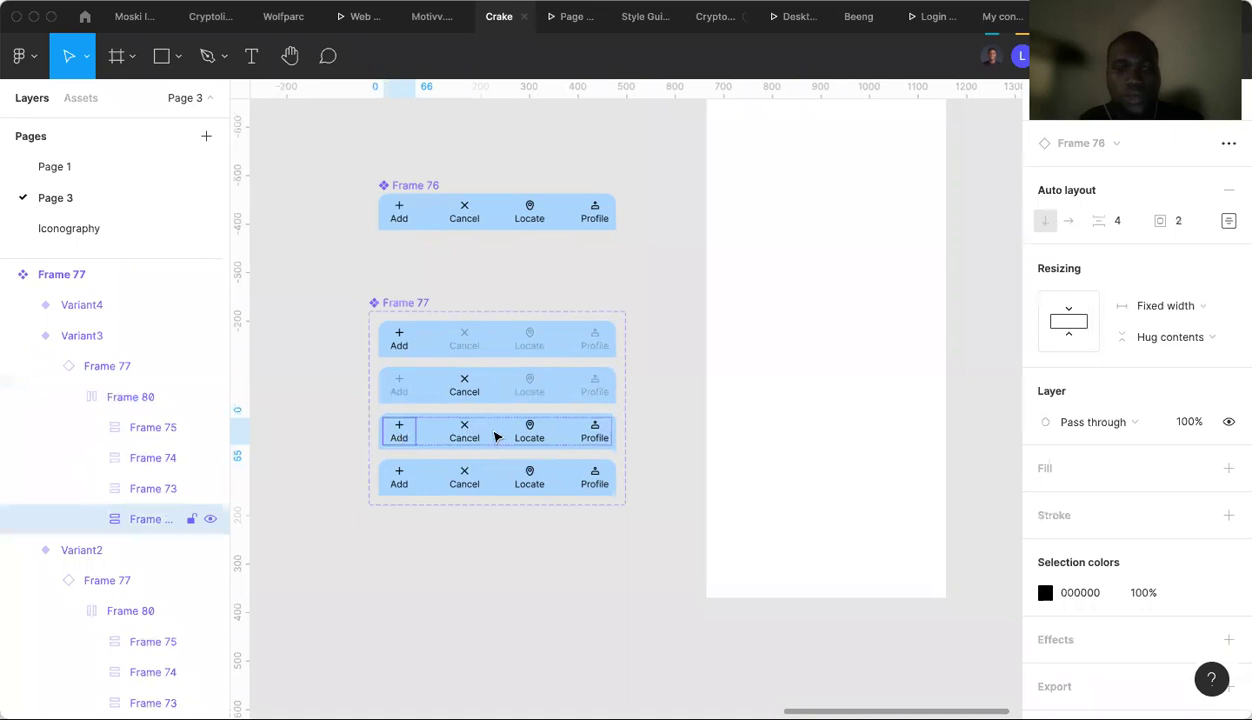
pyautogui.keyDown('shift'); pyautogui.click(596, 436); pyautogui.keyUp('shift')
pyautogui.click(1199, 422)
pyautogui.write('30')
pyautogui.press('Return')
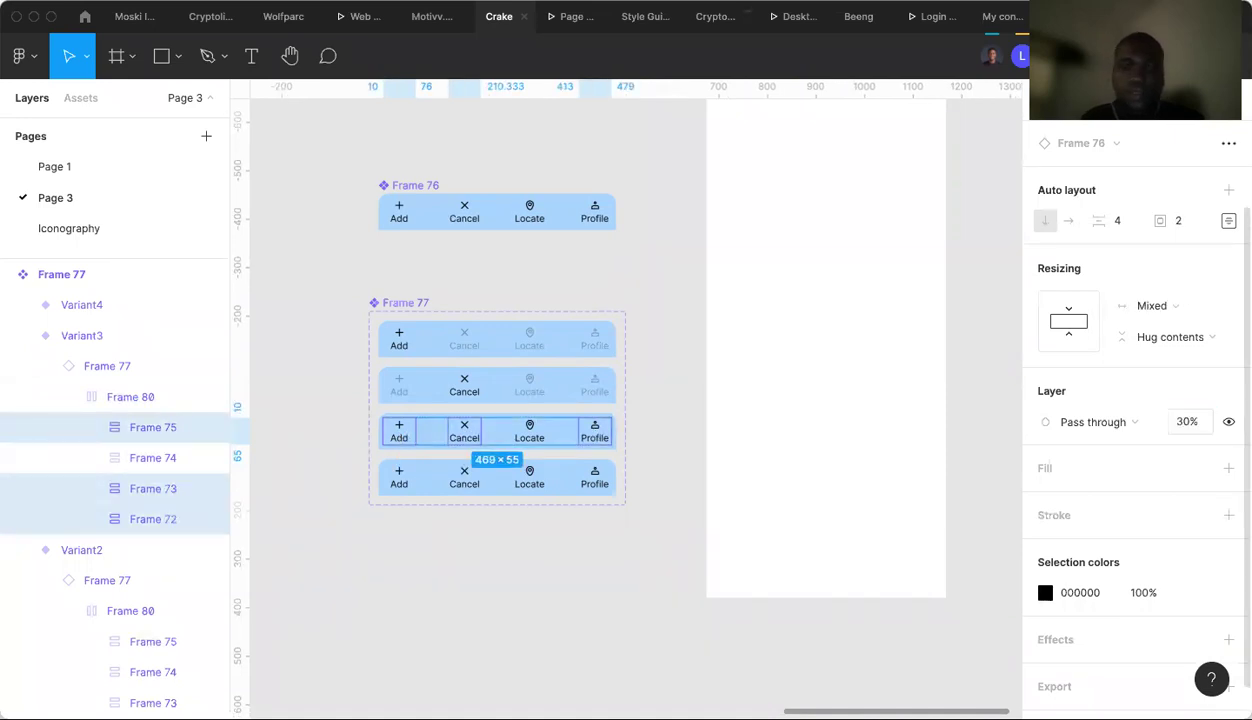
# Set the layer opacity of the Cancel, Locate and Profile items in Variant4 to 30%.
pyautogui.click(466, 488)
pyautogui.doubleClick(466, 488)
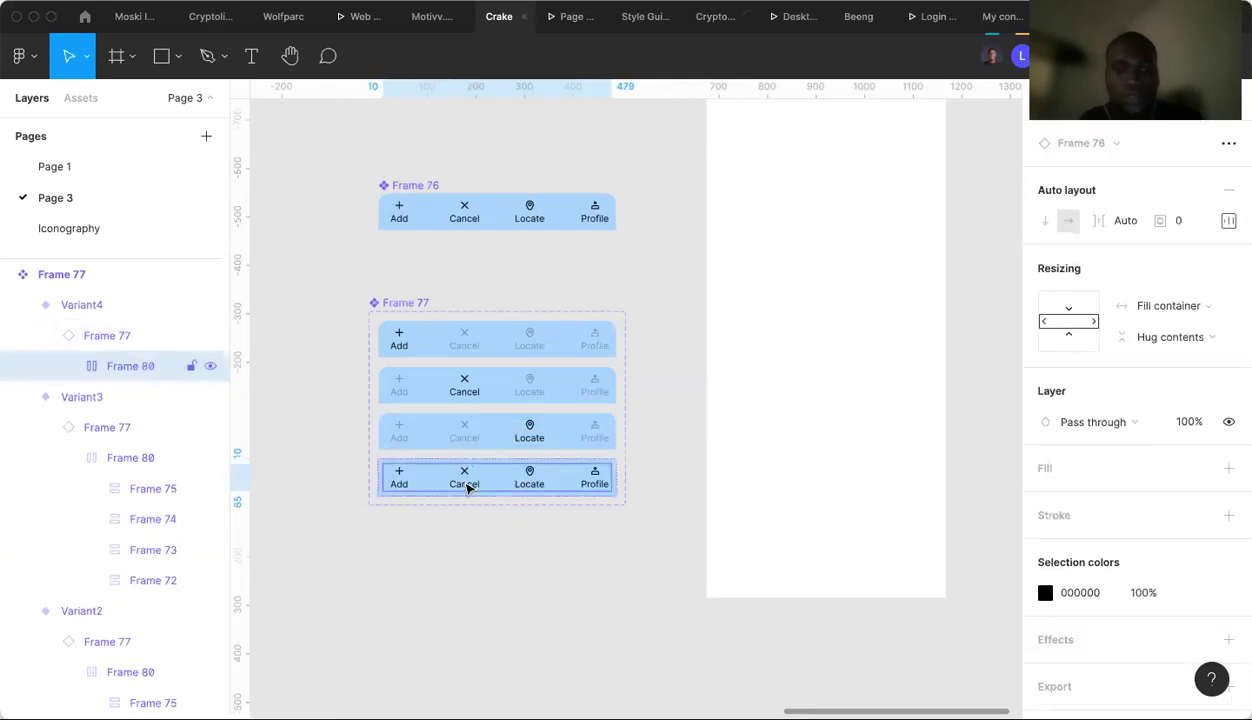
pyautogui.doubleClick(466, 488)
pyautogui.keyDown('shift'); pyautogui.click(595, 486); pyautogui.keyUp('shift')
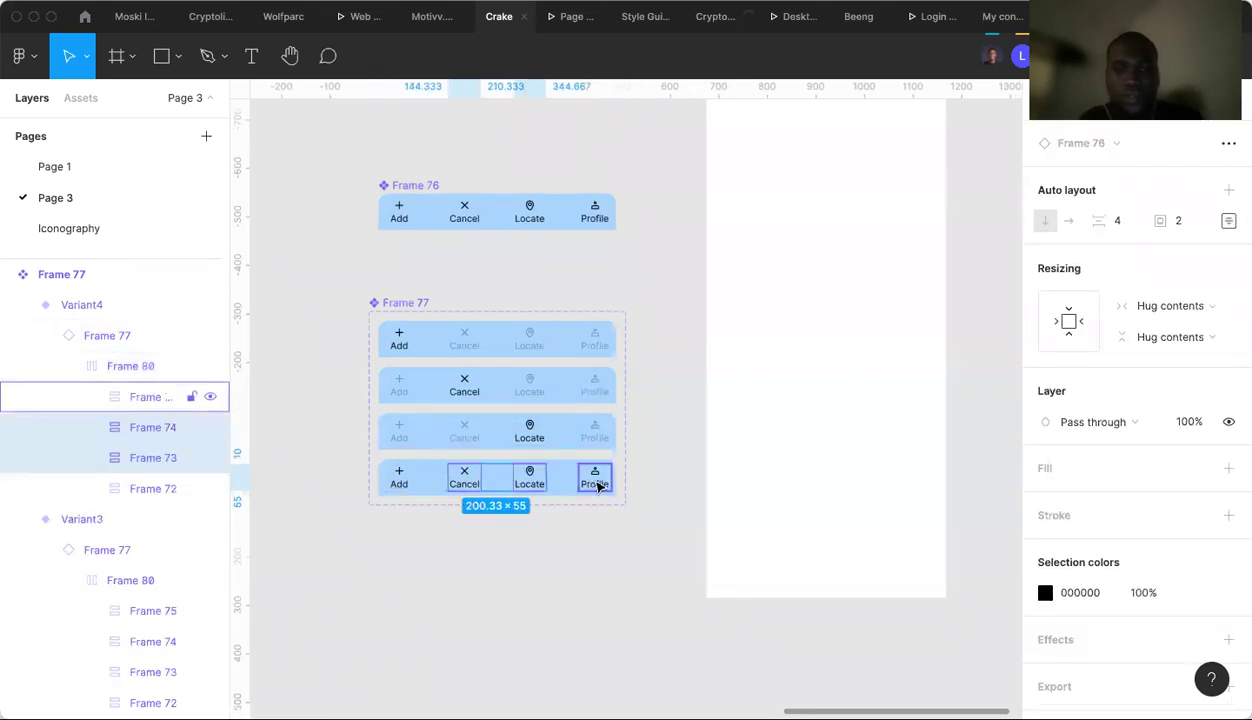
pyautogui.click(1203, 424)
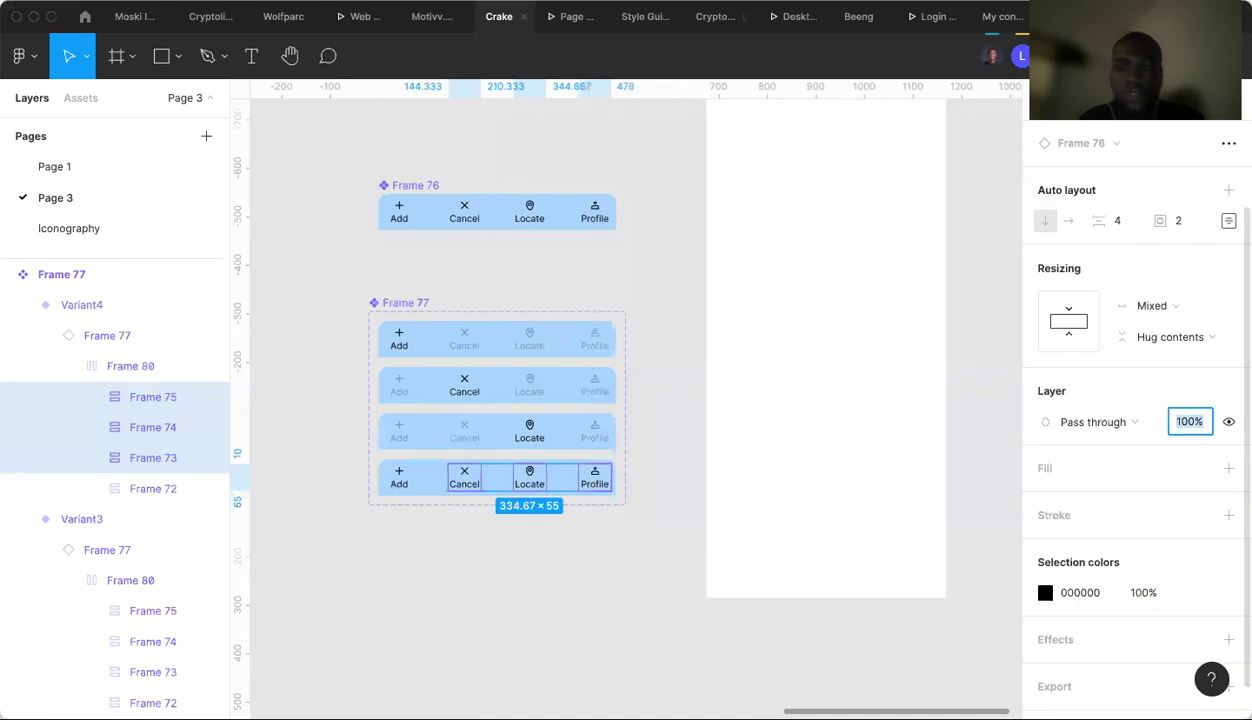
pyautogui.write('30')
pyautogui.press('Return')
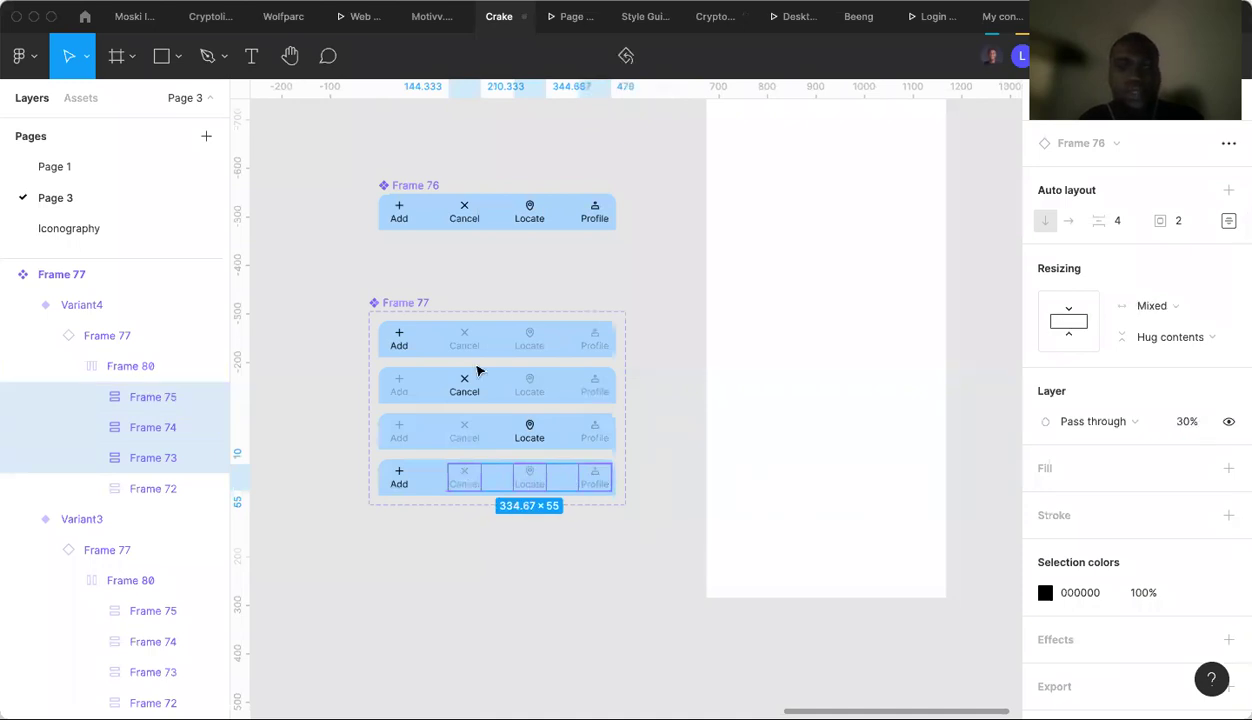
# Set the Property 1 value of the first variant to Add and of the second variant to Call.
pyautogui.click(421, 345)
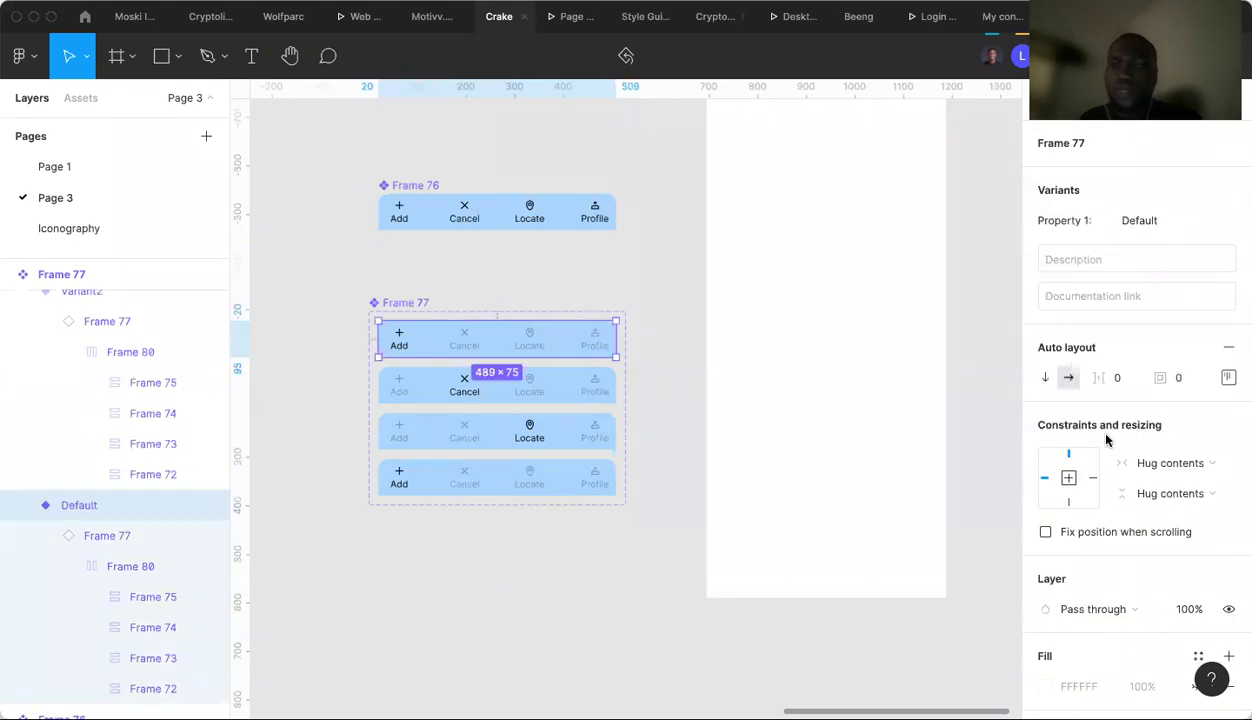
pyautogui.click(1160, 221)
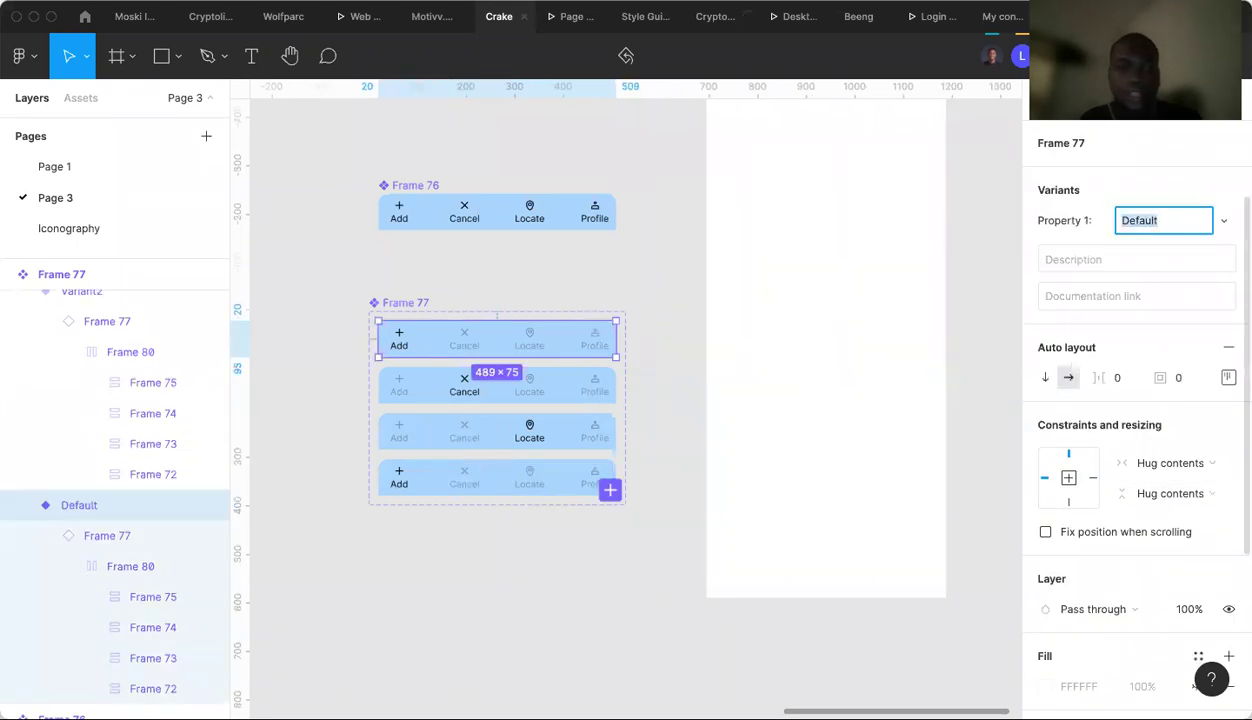
pyautogui.write('Add')
pyautogui.press('Return')
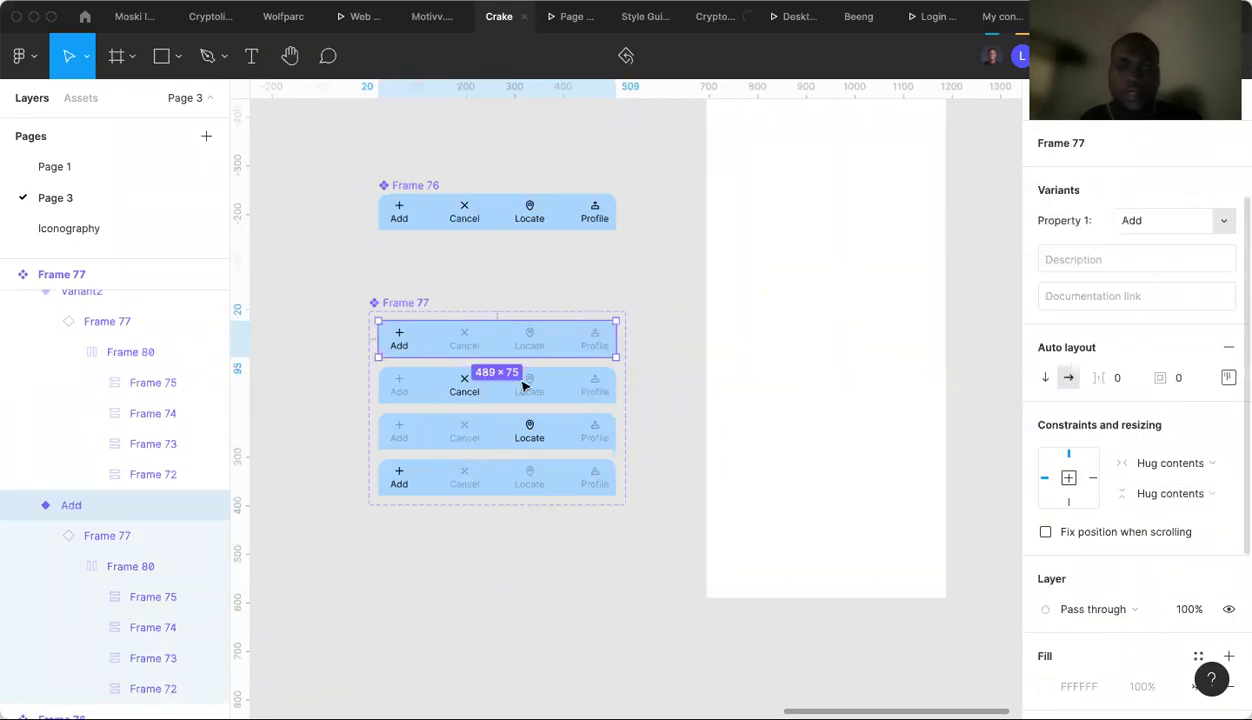
pyautogui.press('Tab')
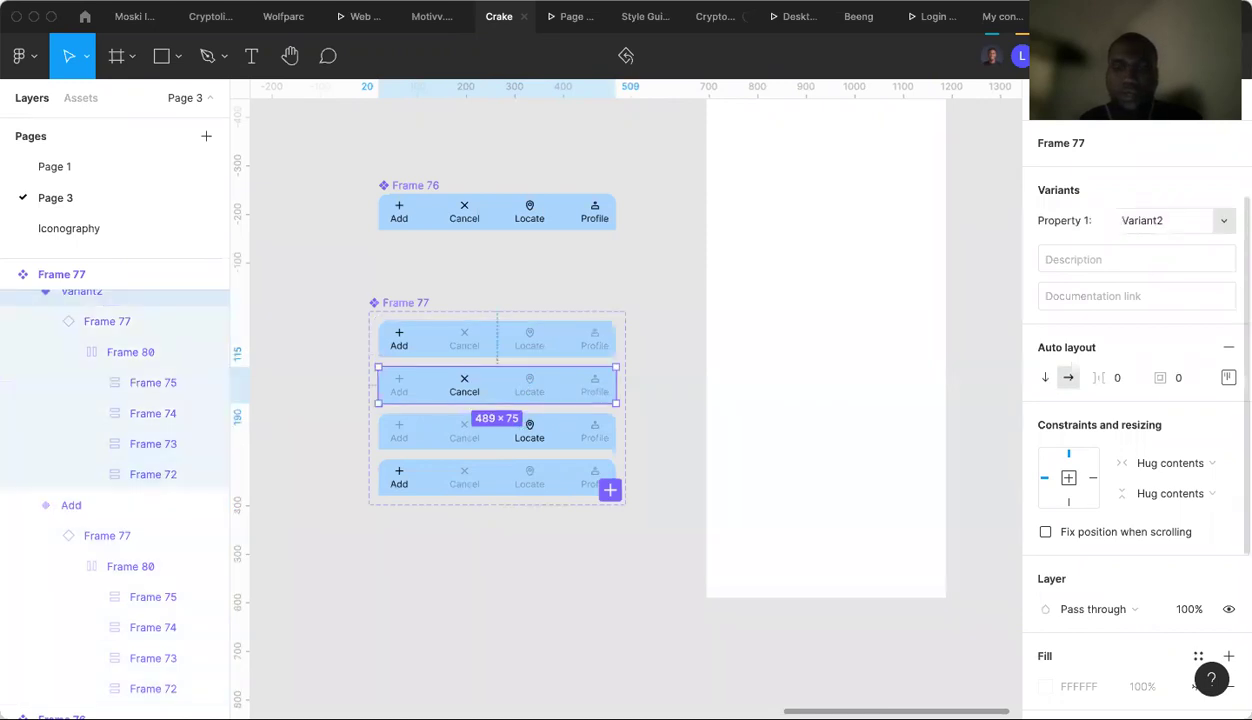
pyautogui.click(1170, 220)
pyautogui.write('Call')
pyautogui.press('Return')
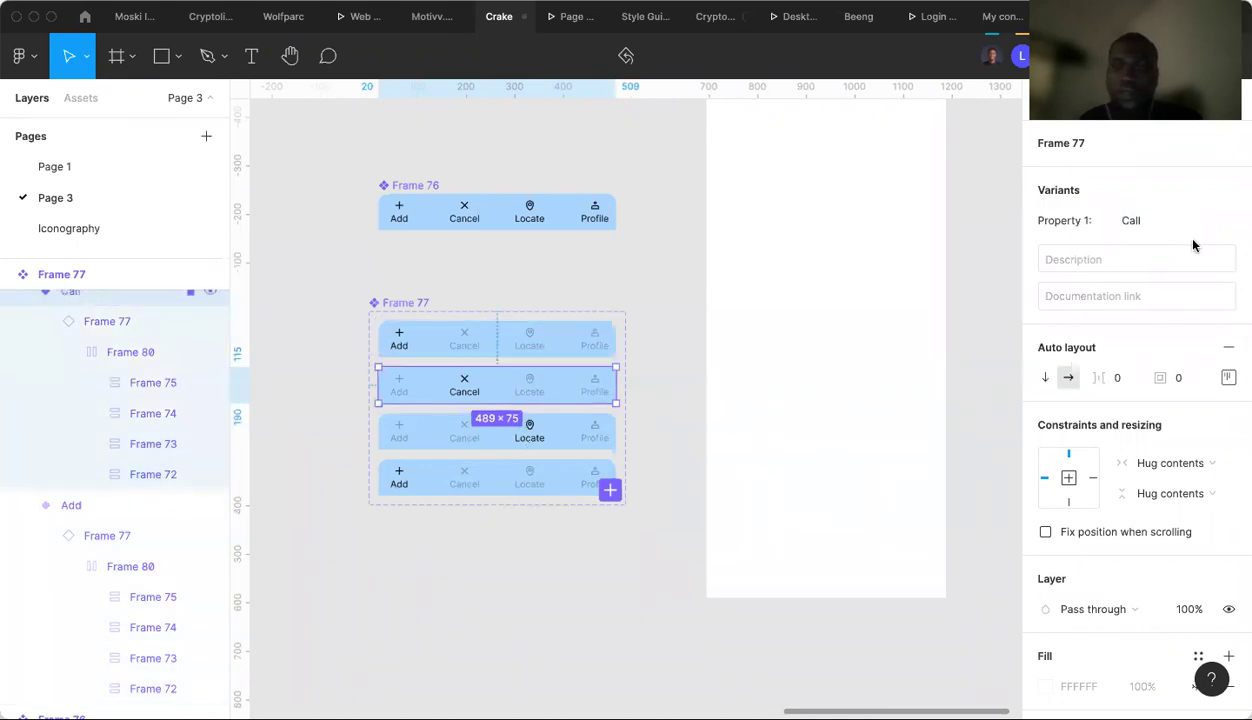
# Set the Property 1 value of the third variant to Locate and of the fourth variant to Profile.
pyautogui.press('Tab')
pyautogui.click(1163, 222)
pyautogui.write('Localte')
pyautogui.press('Return')
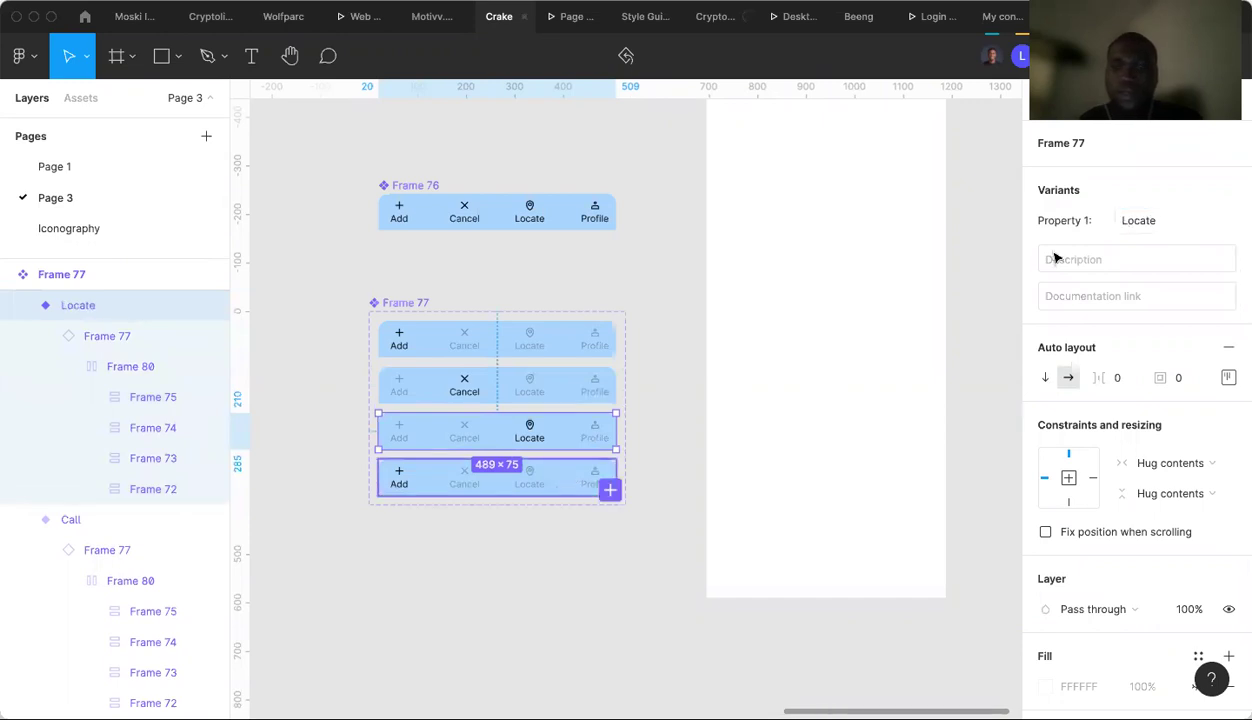
pyautogui.click(557, 479)
pyautogui.click(1158, 224)
pyautogui.write('Profile')
pyautogui.press('Return')
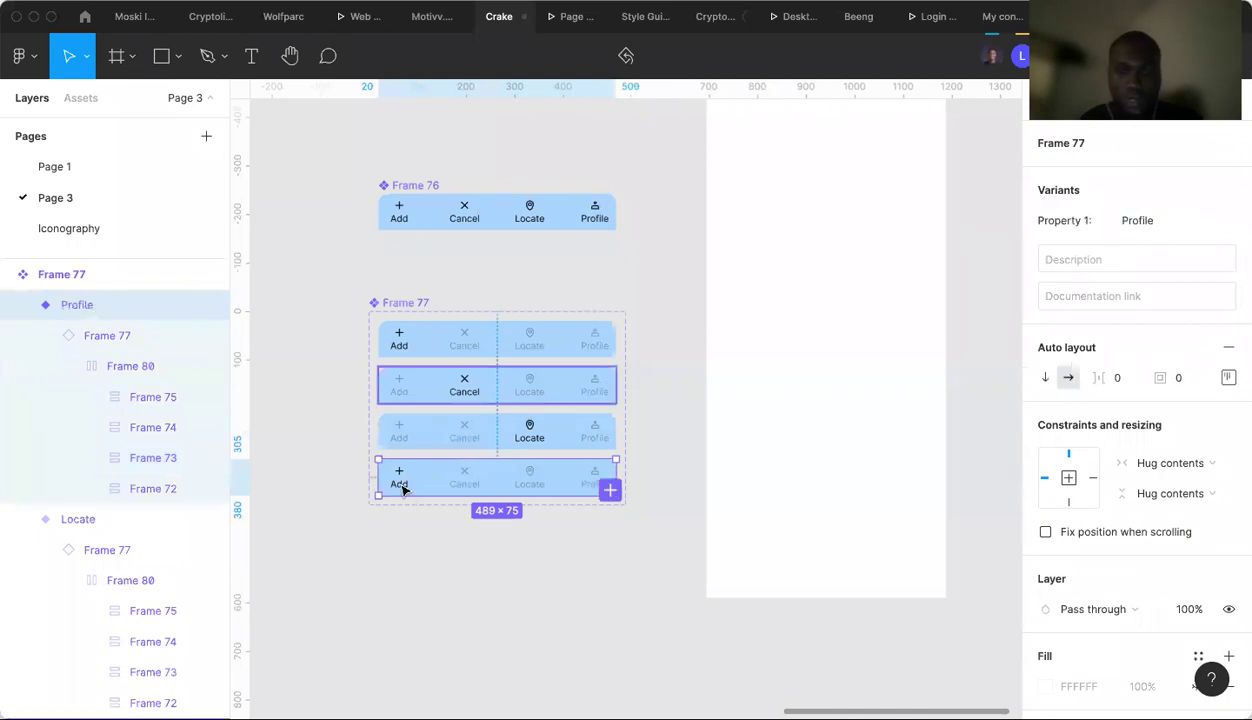
# In the Profile variant, set the layer opacity of the Add item to 30% and of the Profile item to 100%.
pyautogui.doubleClick(403, 488)
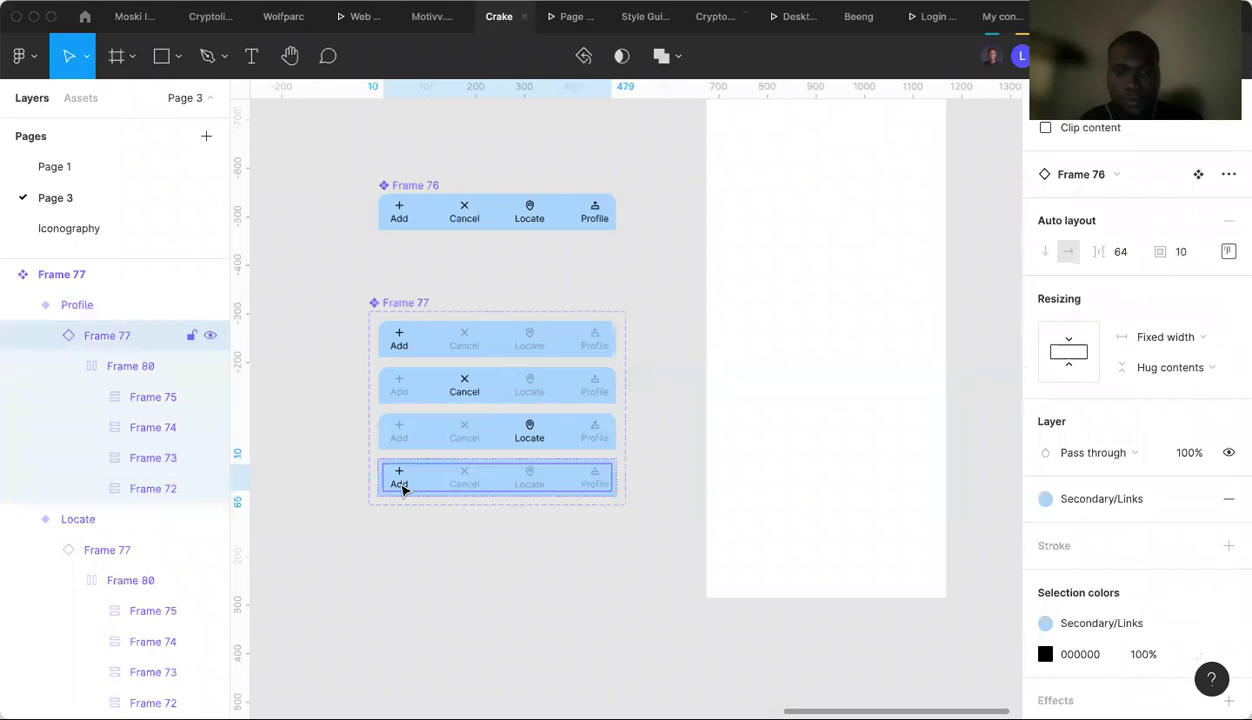
pyautogui.doubleClick(403, 488)
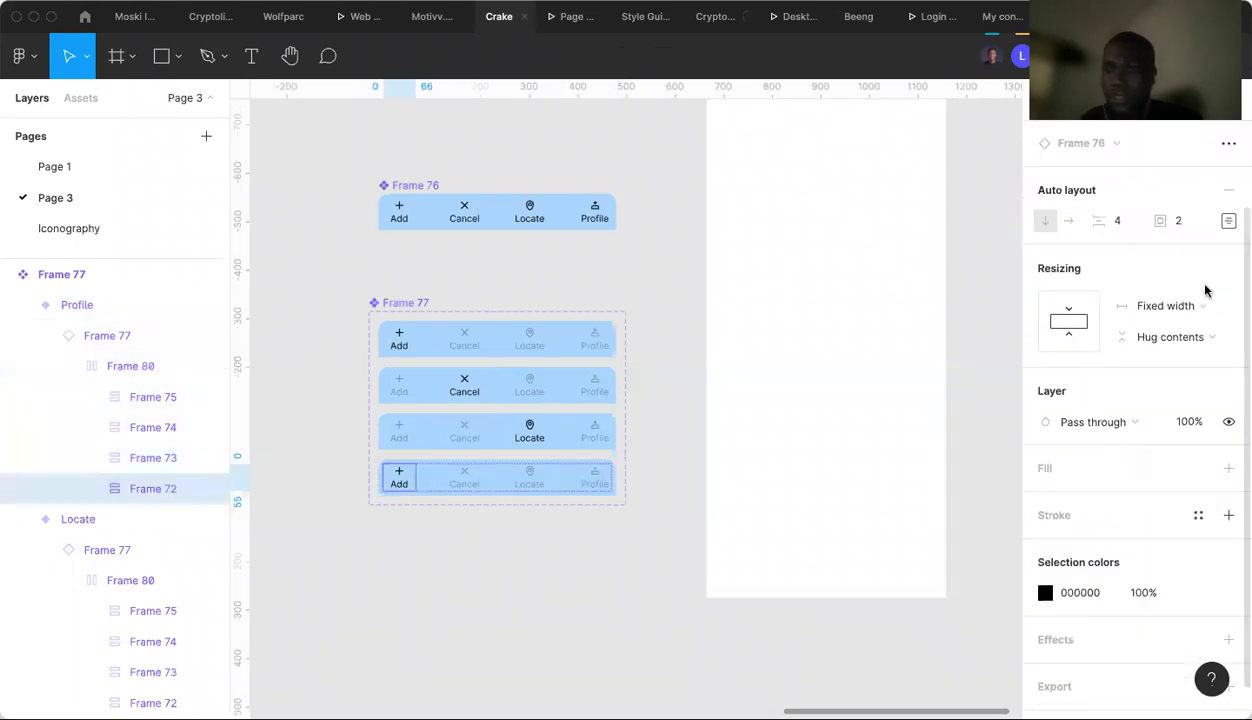
pyautogui.press('3')
pyautogui.click(592, 480)
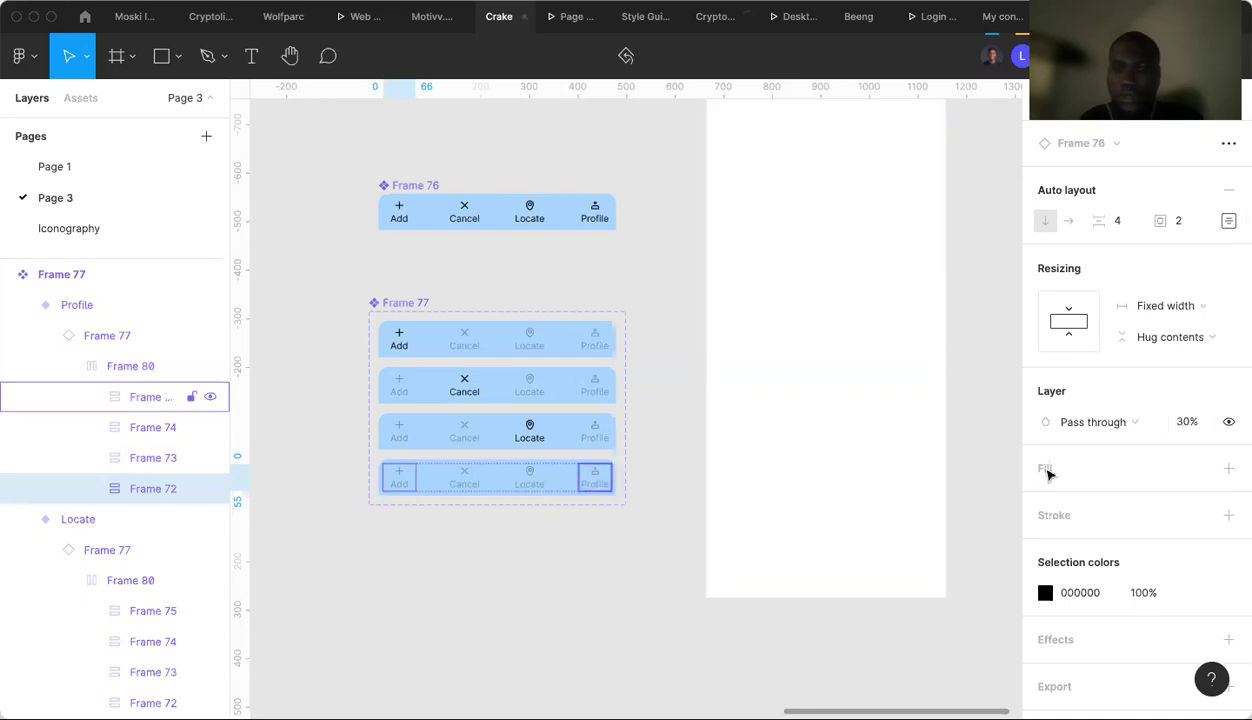
pyautogui.click(1187, 421)
pyautogui.write('100')
pyautogui.press('Return')
pyautogui.click(550, 592)
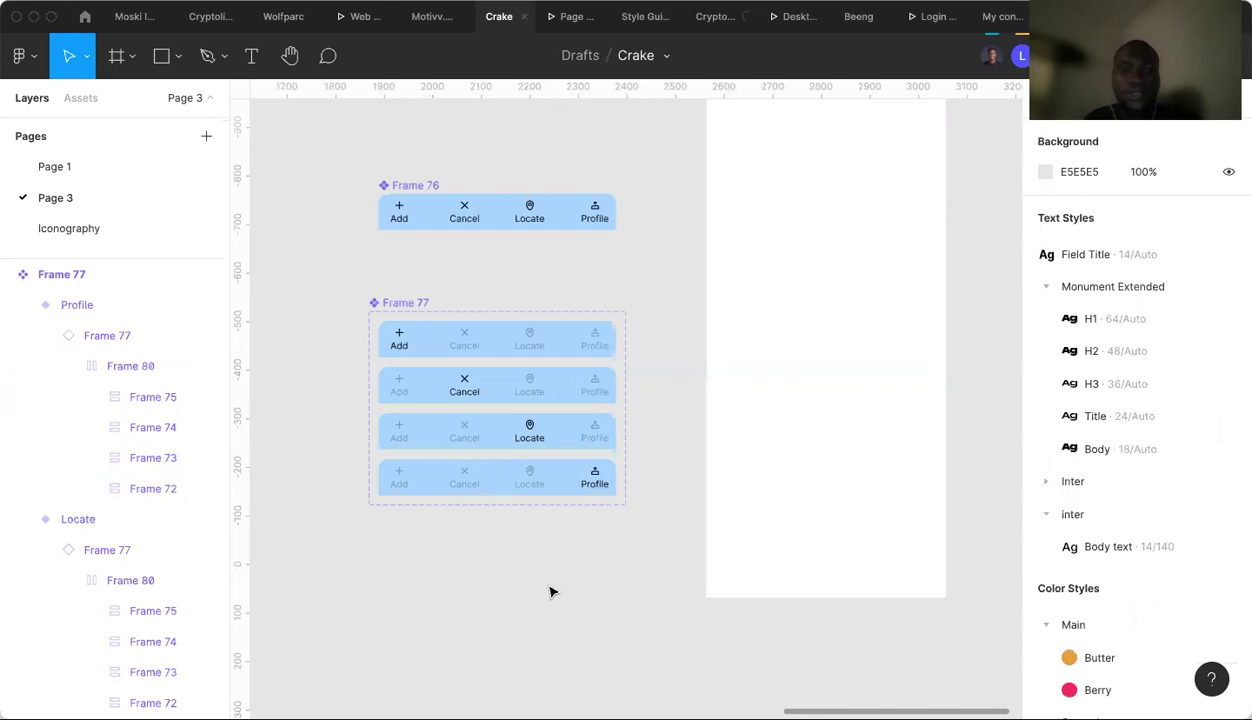
# Review the navigation bar component with its four variants and show the file's local component assets.
pyautogui.hscroll(2, 550, 592)
pyautogui.scroll(-2, 550, 592)
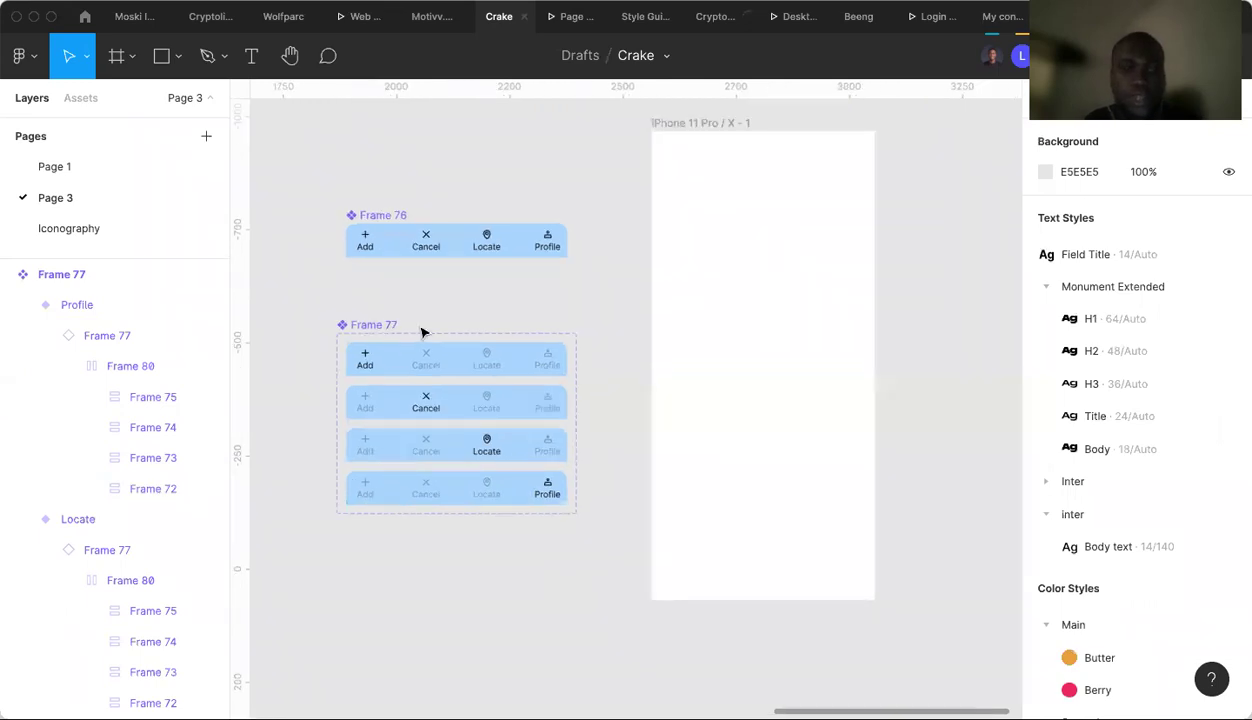
pyautogui.scroll(-2, 400, 300)
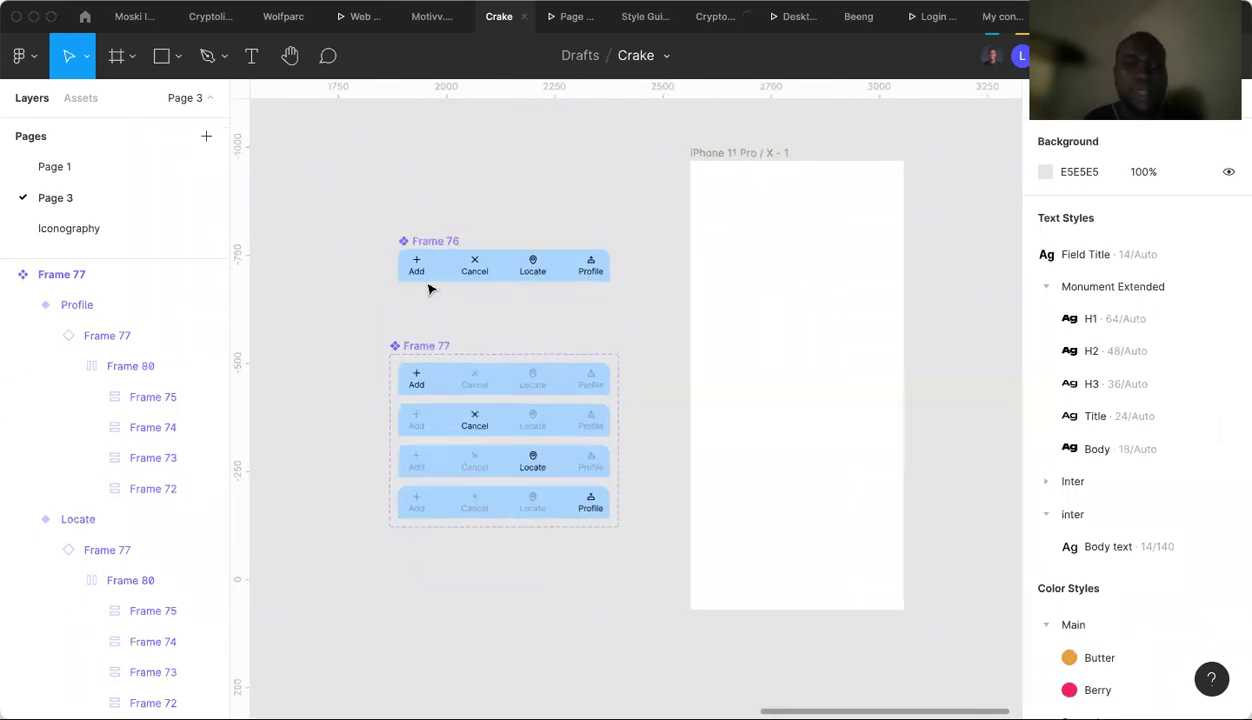
pyautogui.scroll(2, 428, 289)
pyautogui.scroll(-1, 428, 289)
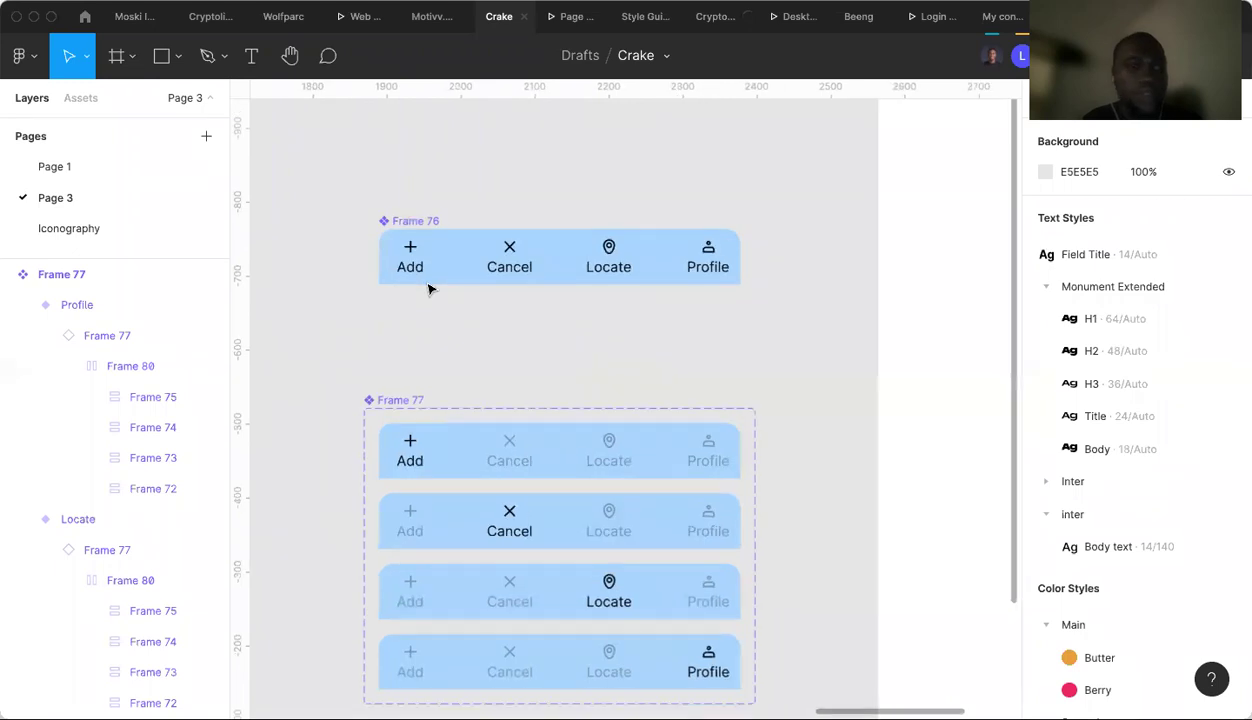
pyautogui.click(78, 98)
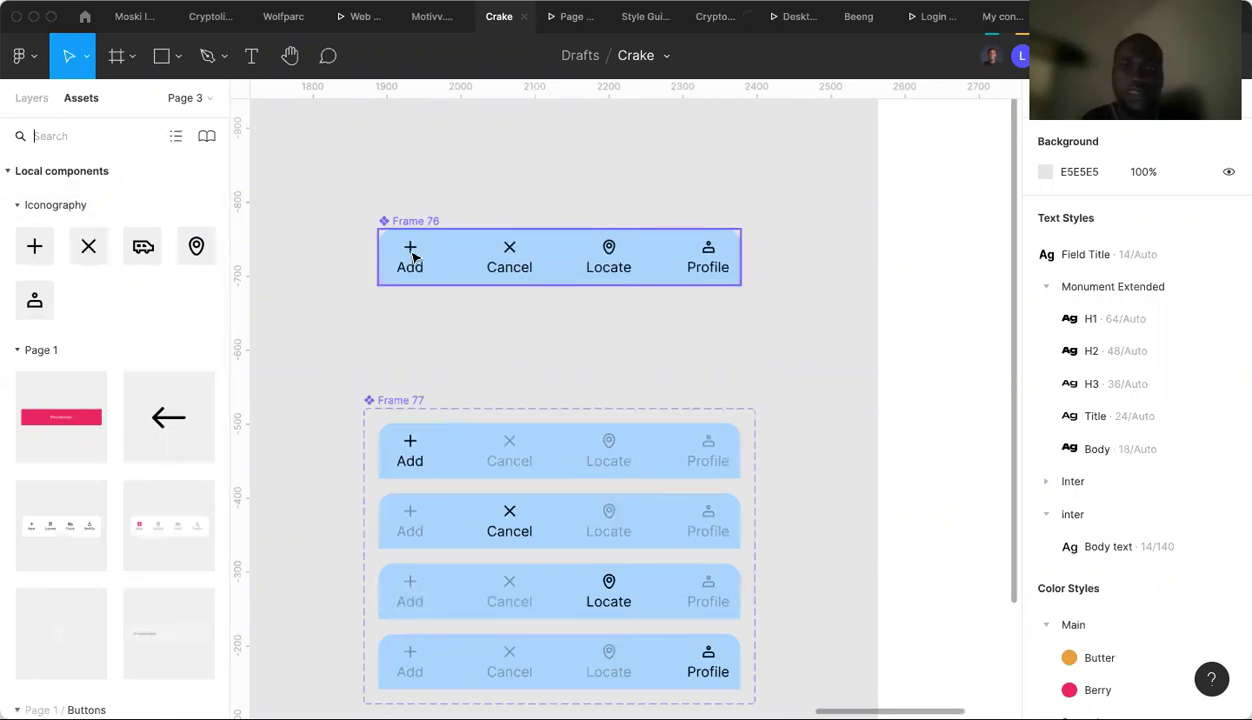
# Switch the Add icon in the Add variant of the navigation bar to its Fill version.
pyautogui.scroll(-1, 433, 337)
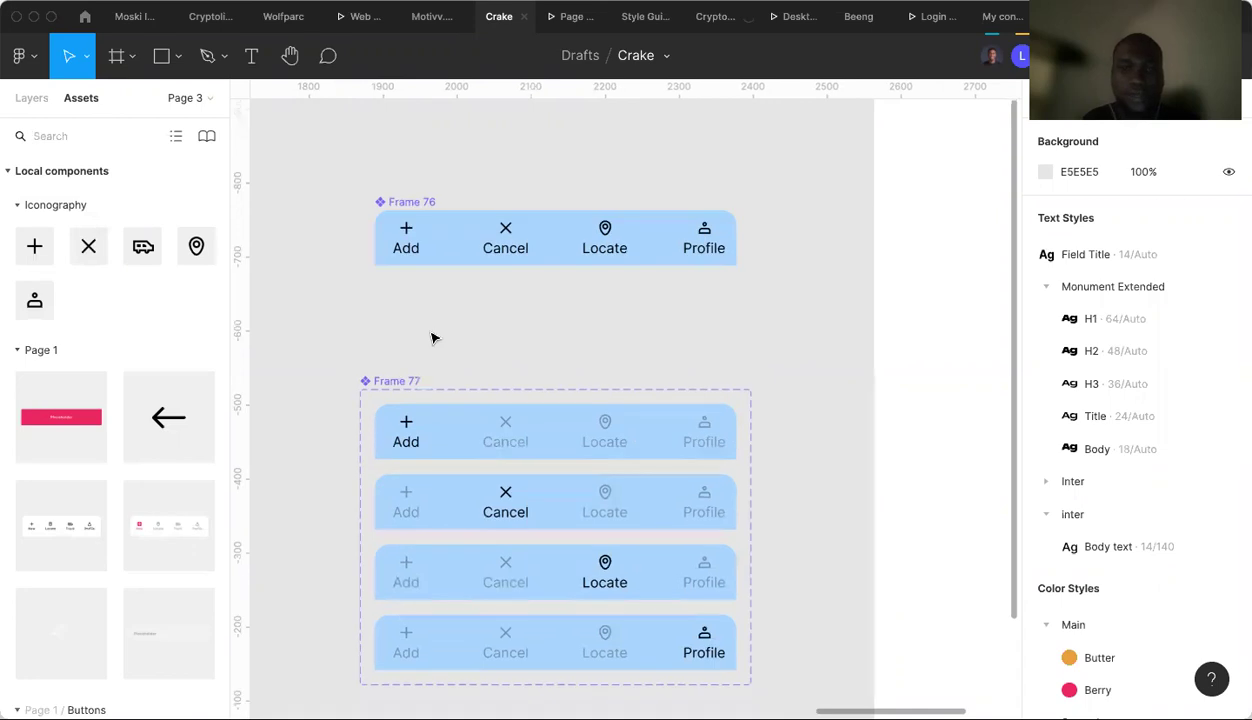
pyautogui.scroll(-5, 420, 335)
pyautogui.scroll(3, 412, 325)
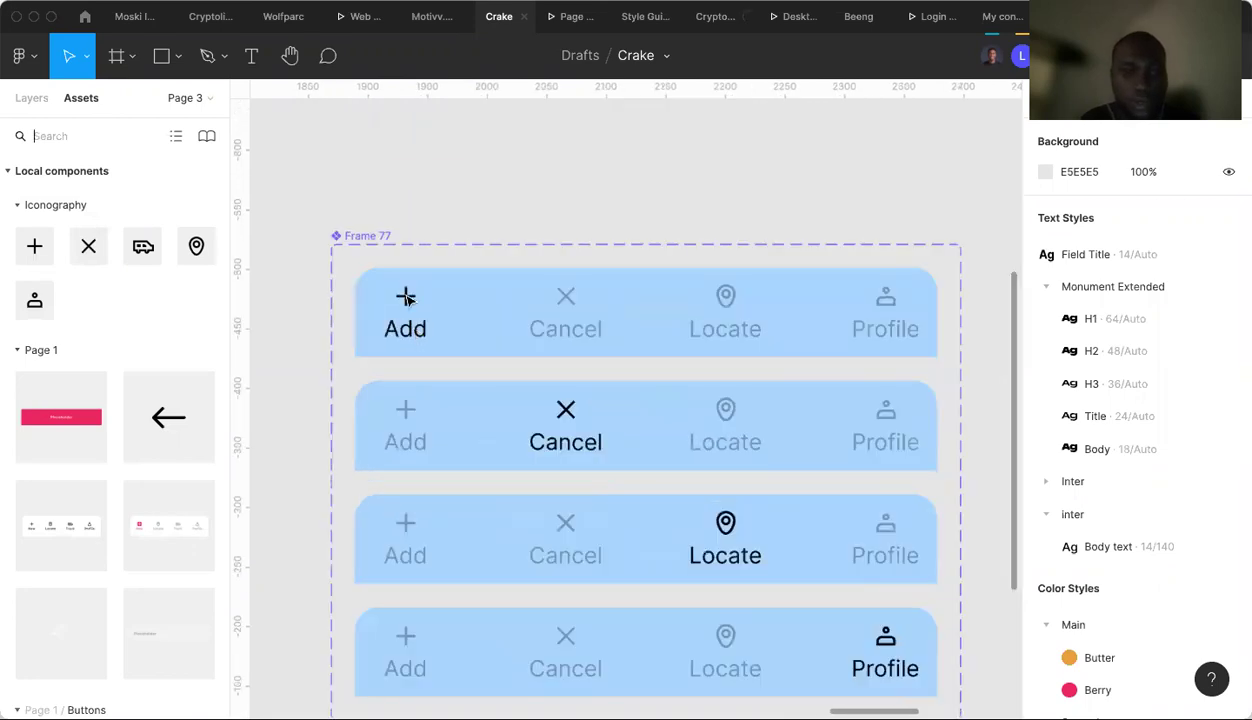
pyautogui.scroll(2, 406, 297)
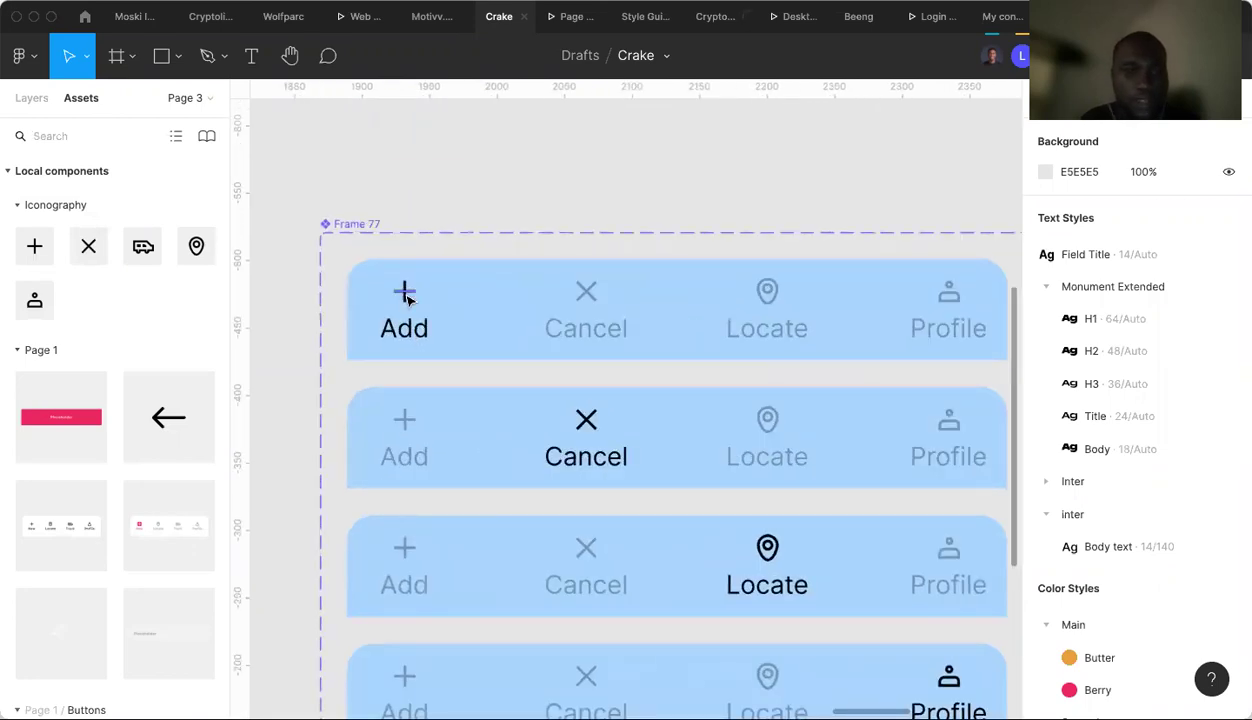
pyautogui.doubleClick(407, 297)
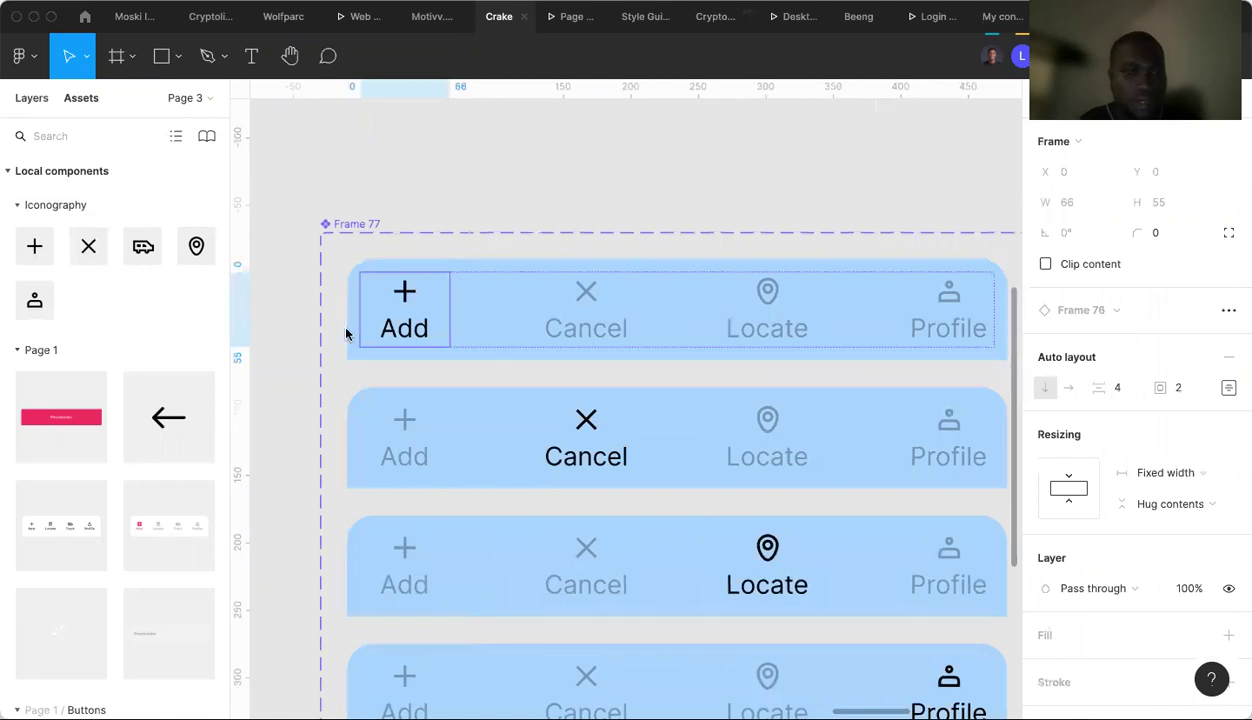
pyautogui.doubleClick(405, 293)
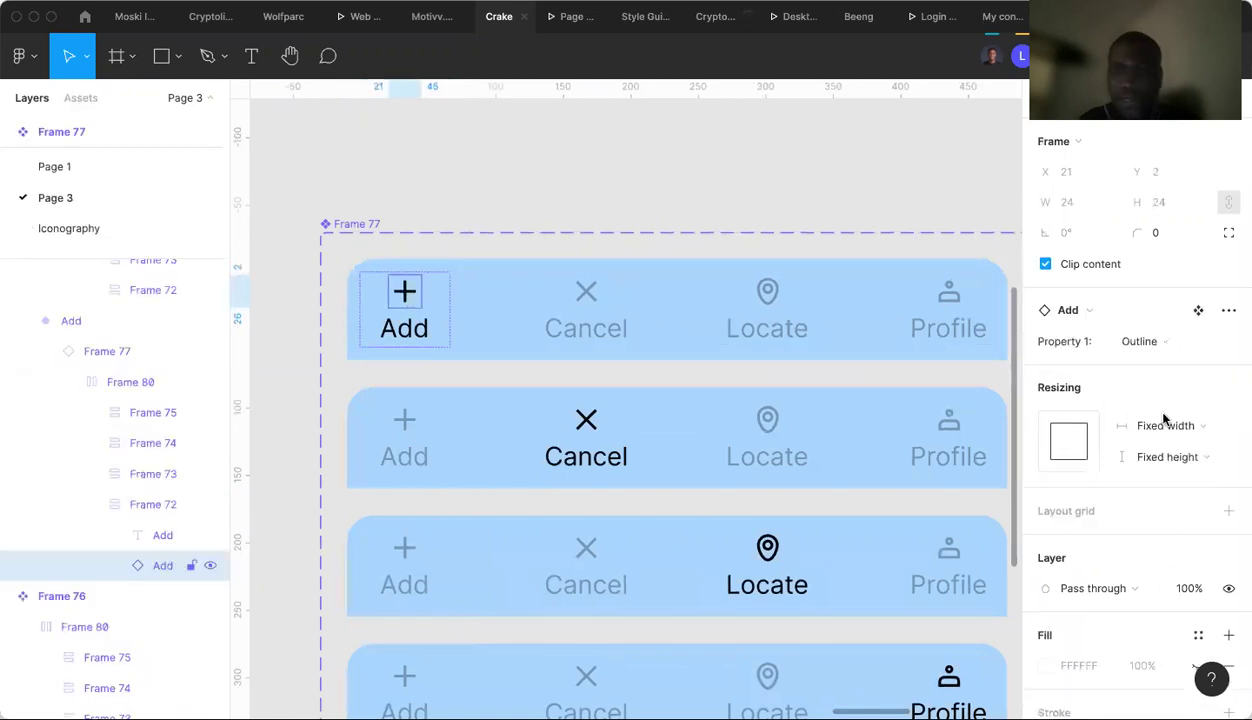
pyautogui.click(1153, 345)
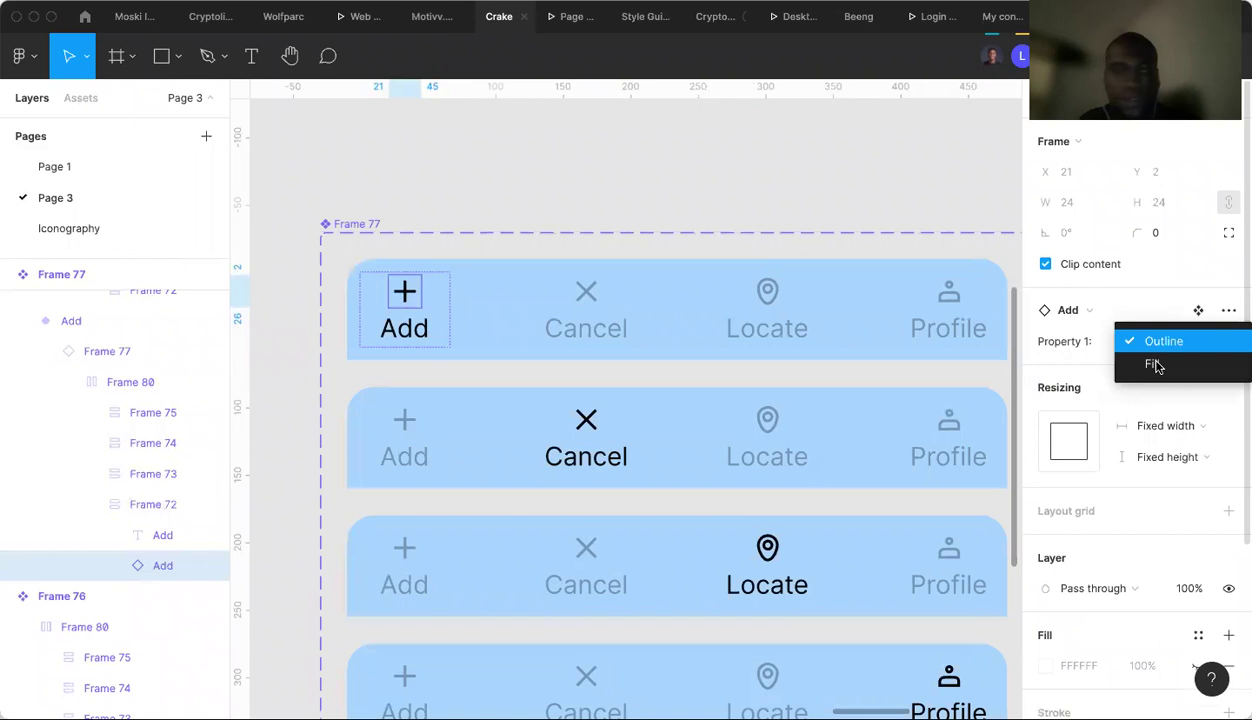
pyautogui.press('Return')
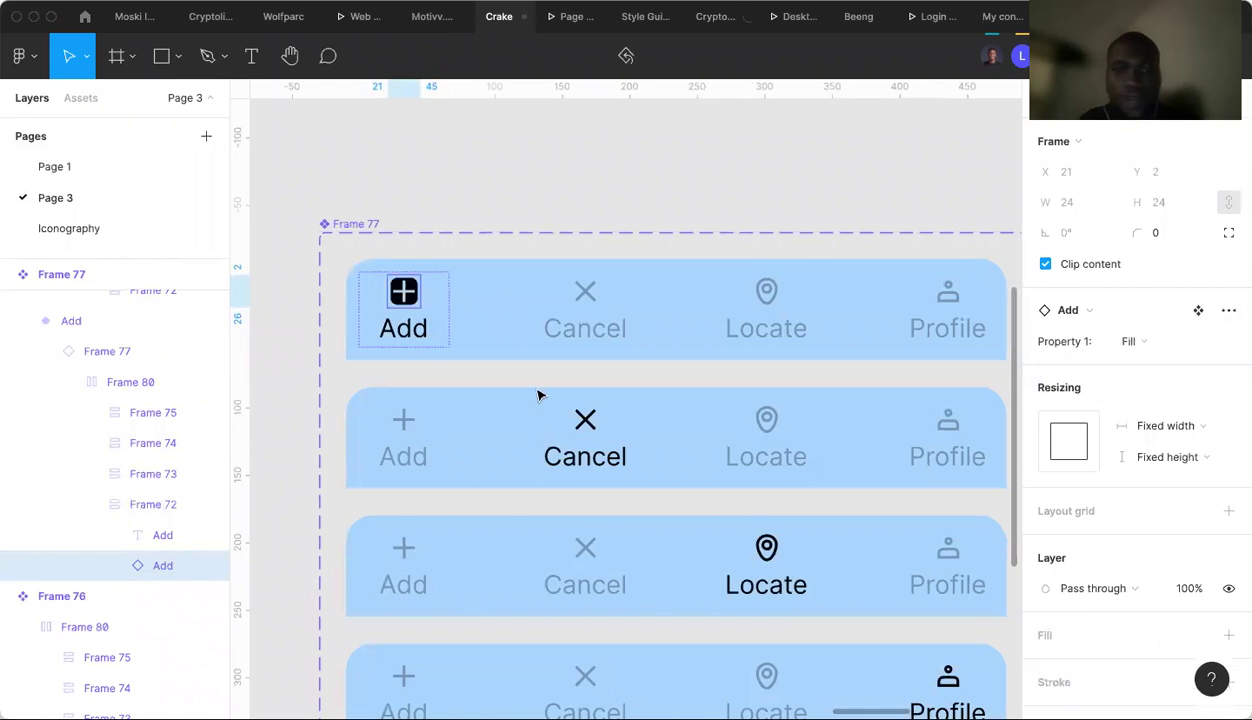
# Switch the Cancel icon in the Call variant of the navigation bar to its Fill version.
pyautogui.hscroll(2, 538, 395)
pyautogui.scroll(-2, 538, 395)
pyautogui.click(538, 393)
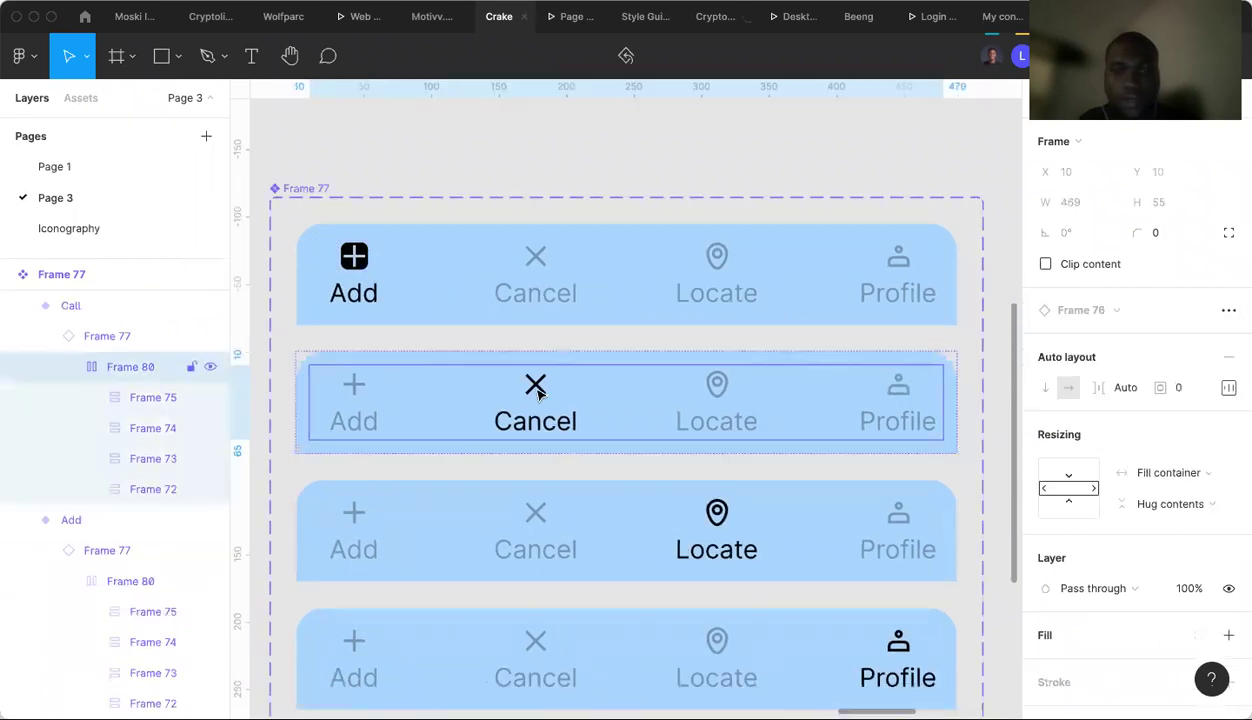
pyautogui.doubleClick(538, 393)
pyautogui.click(1139, 341)
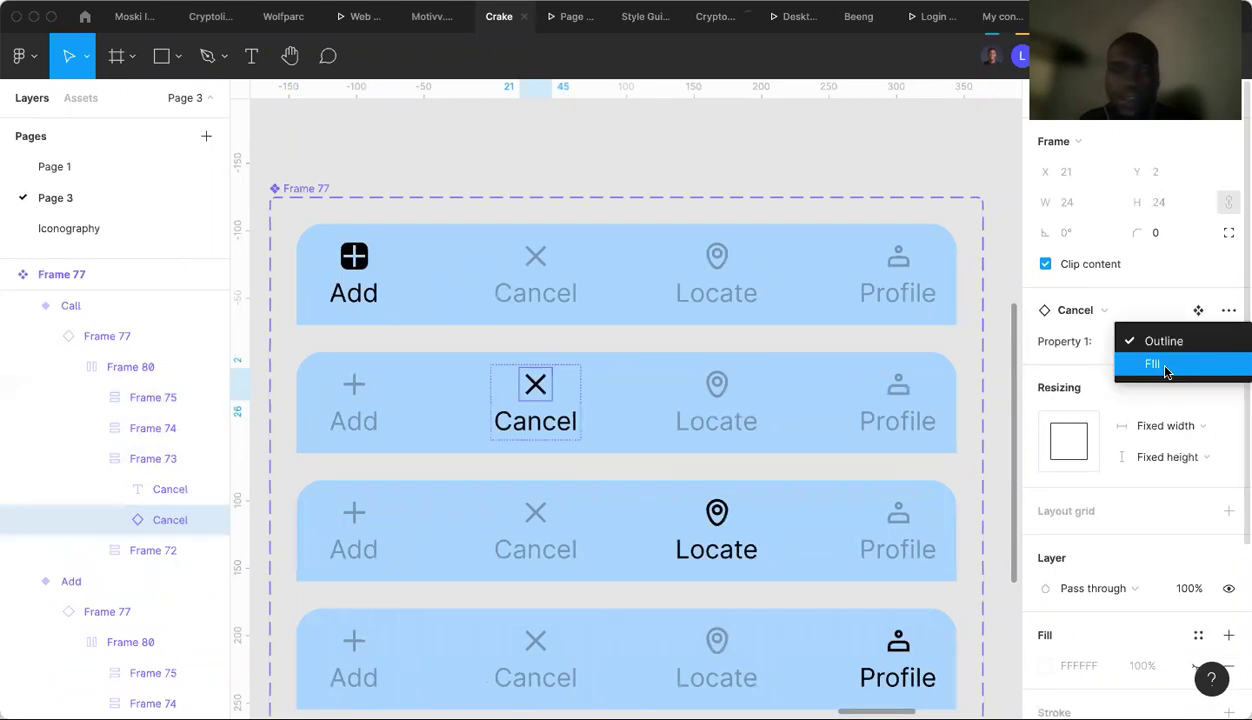
pyautogui.click(1162, 366)
# Switch the Location icon in the Locate variant of the navigation bar to its Fill version.
pyautogui.scroll(-3, 476, 432)
pyautogui.hscroll(4, 500, 400)
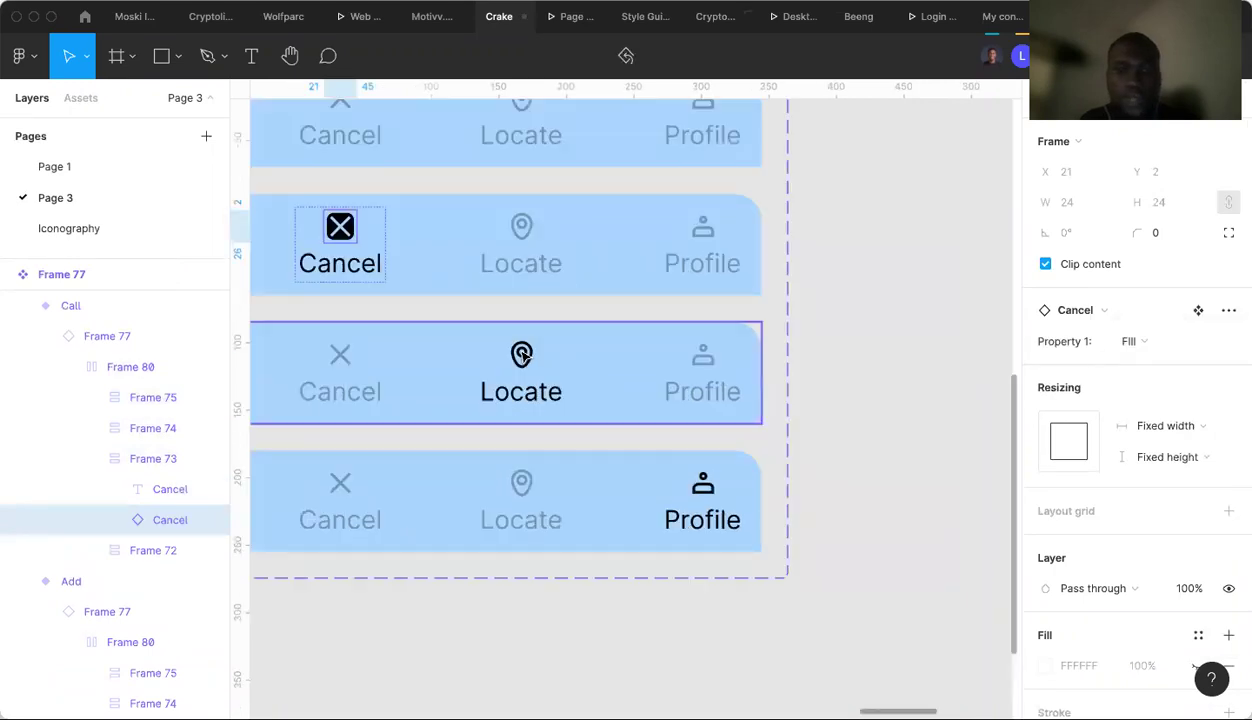
pyautogui.click(521, 357)
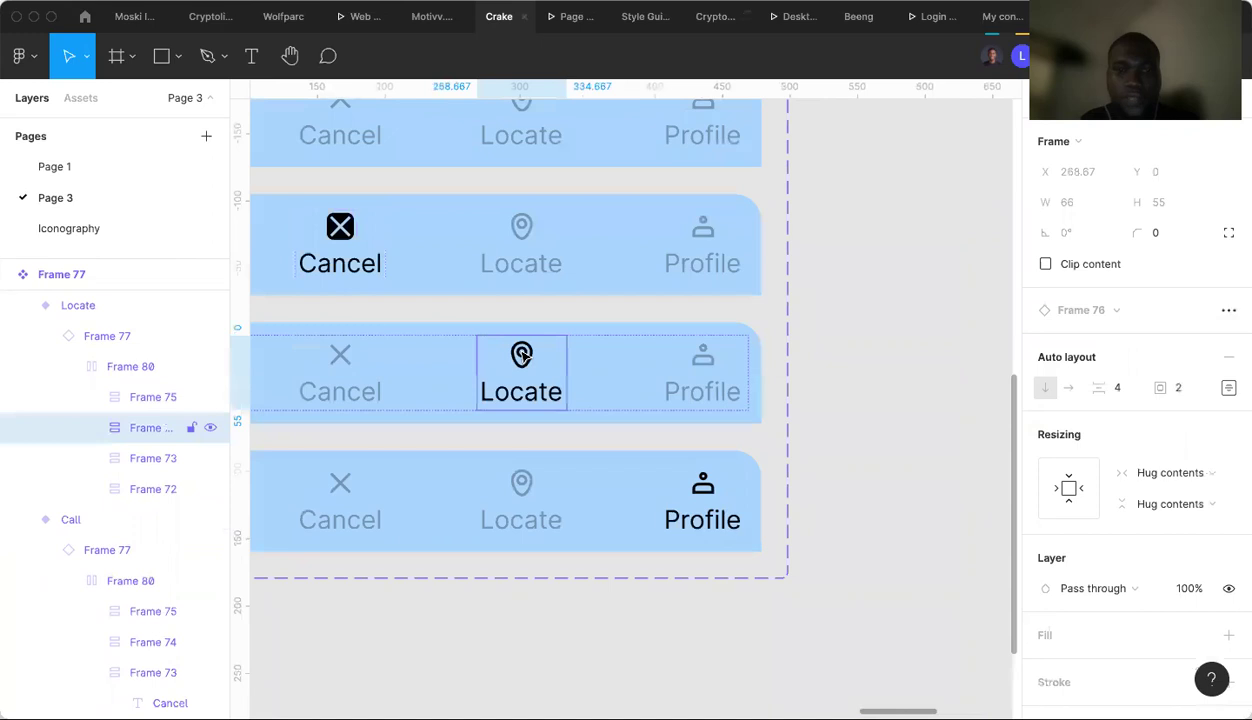
pyautogui.click(521, 355)
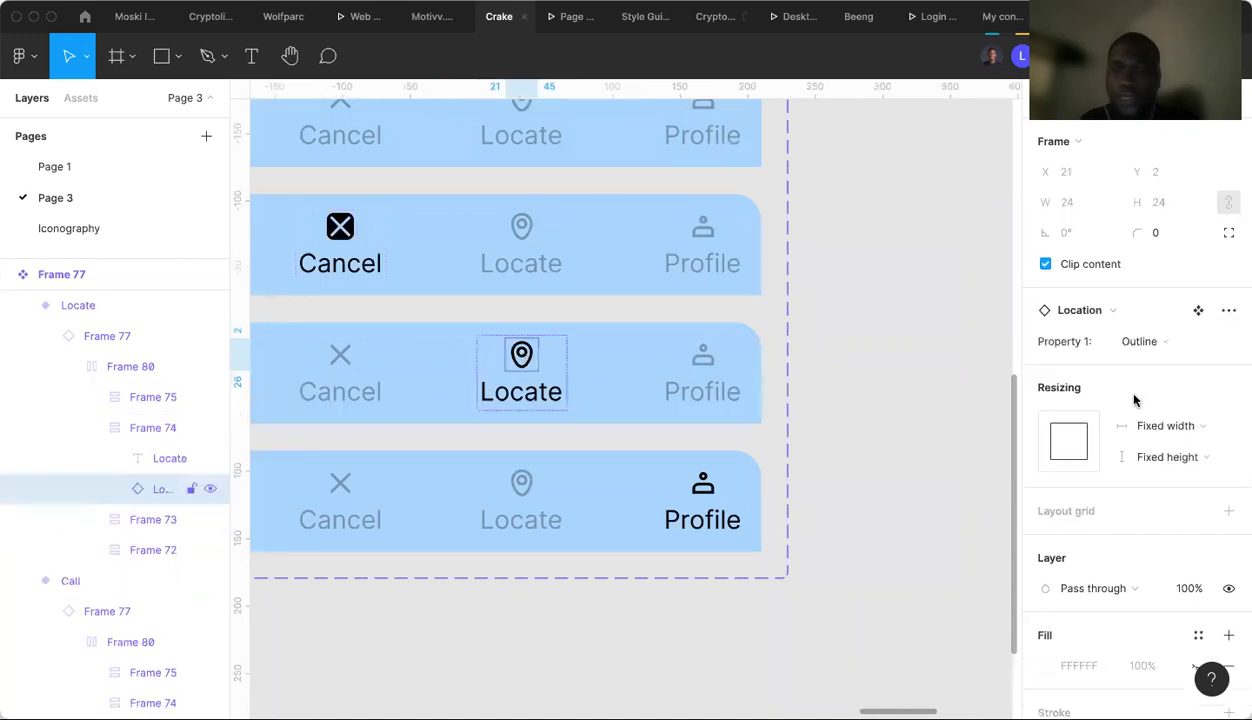
pyautogui.click(1150, 343)
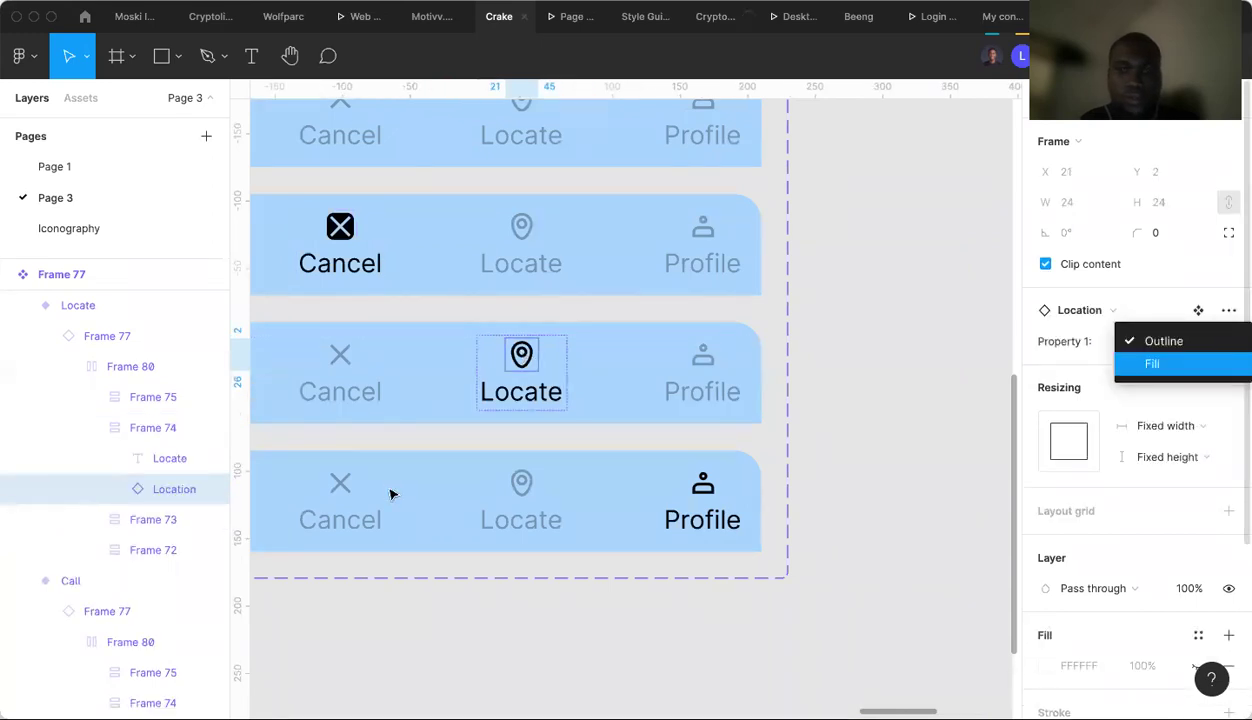
pyautogui.press('Return')
# Switch the User icon in the Profile variant of the navigation bar to its Fill version.
pyautogui.hscroll(2, 391, 494)
pyautogui.hscroll(2, 597, 477)
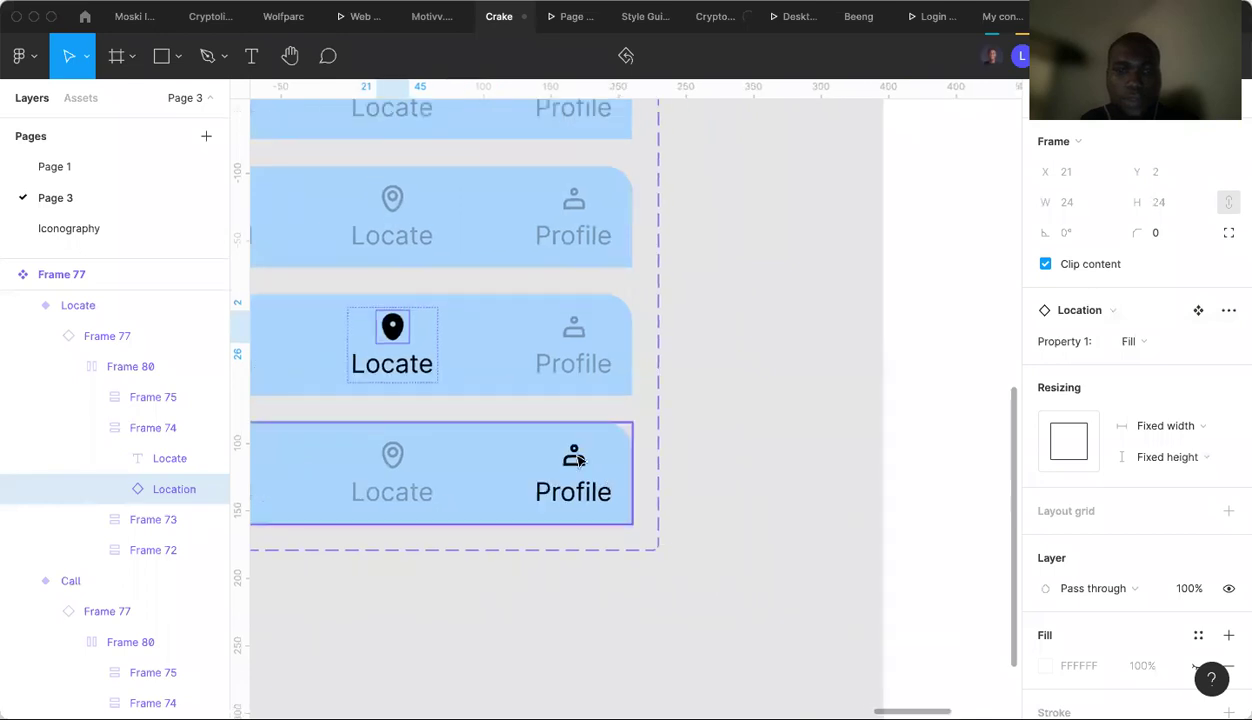
pyautogui.keyDown('super'); pyautogui.click(578, 459); pyautogui.keyUp('super')
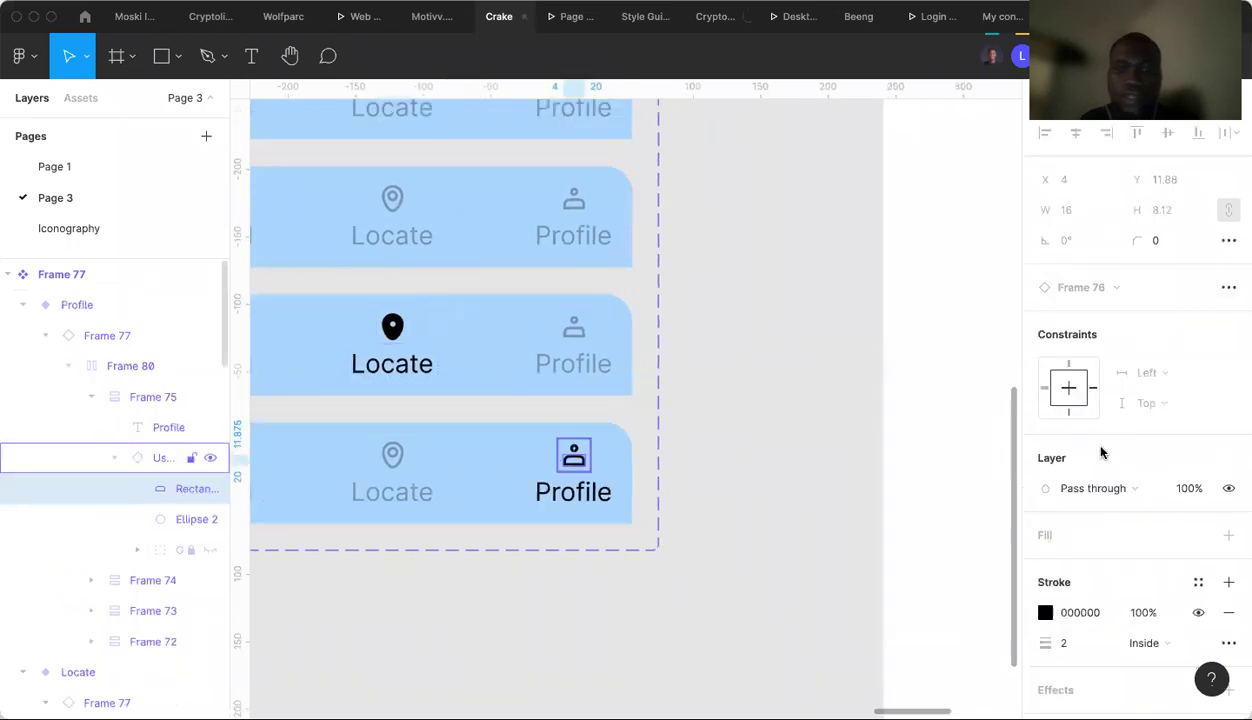
pyautogui.hotkey('shift', 'Return')
pyautogui.click(1160, 343)
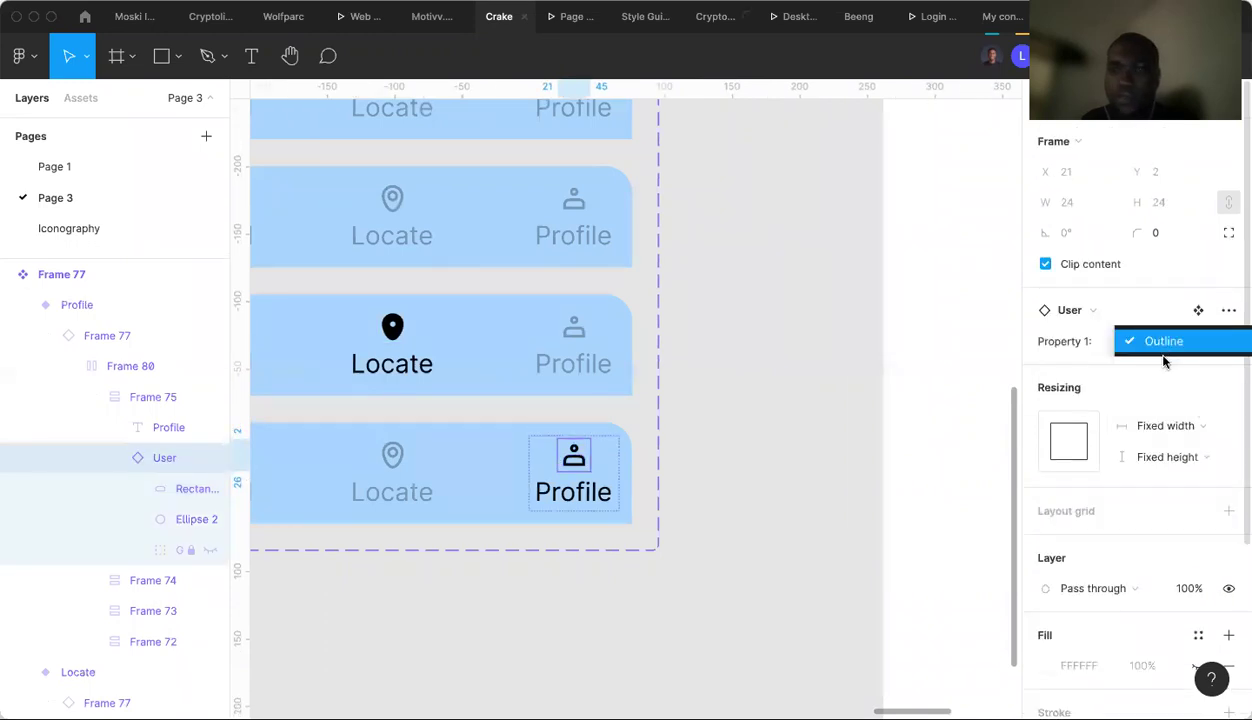
pyautogui.press('Return')
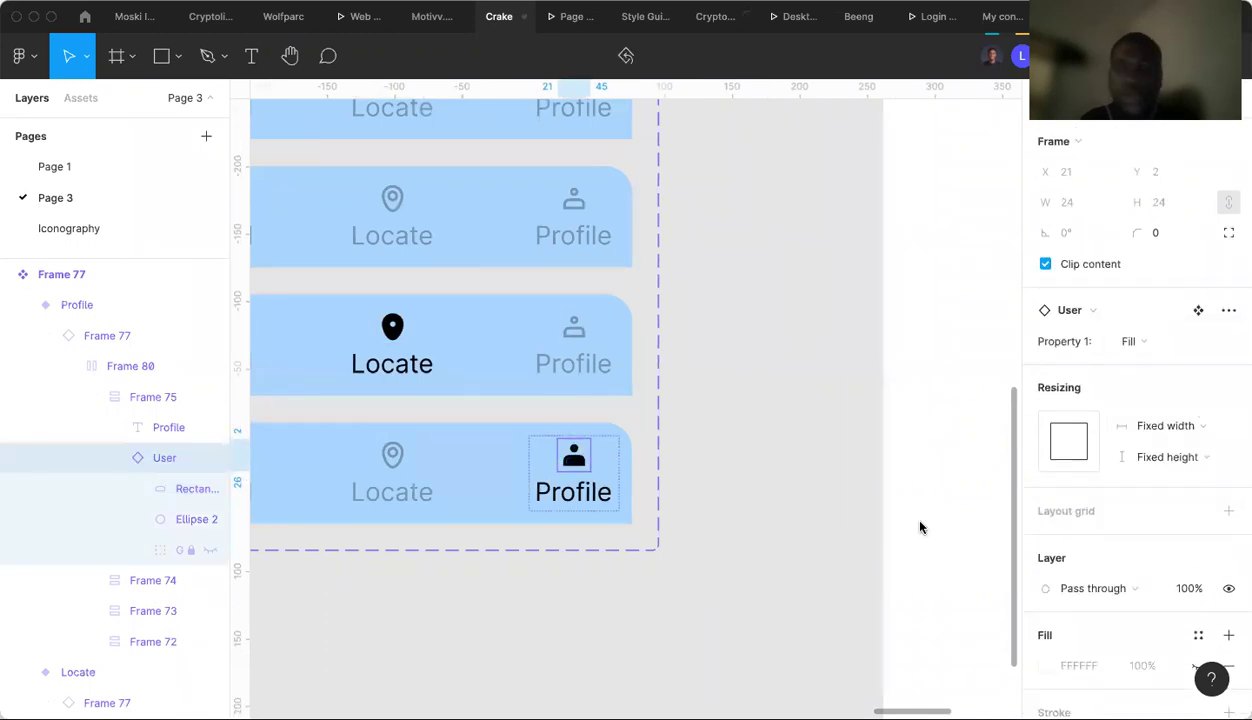
# Go to the User icon's main component on the Iconography page and examine the Outline and Fill variants of the icon sets.
pyautogui.click(1197, 310)
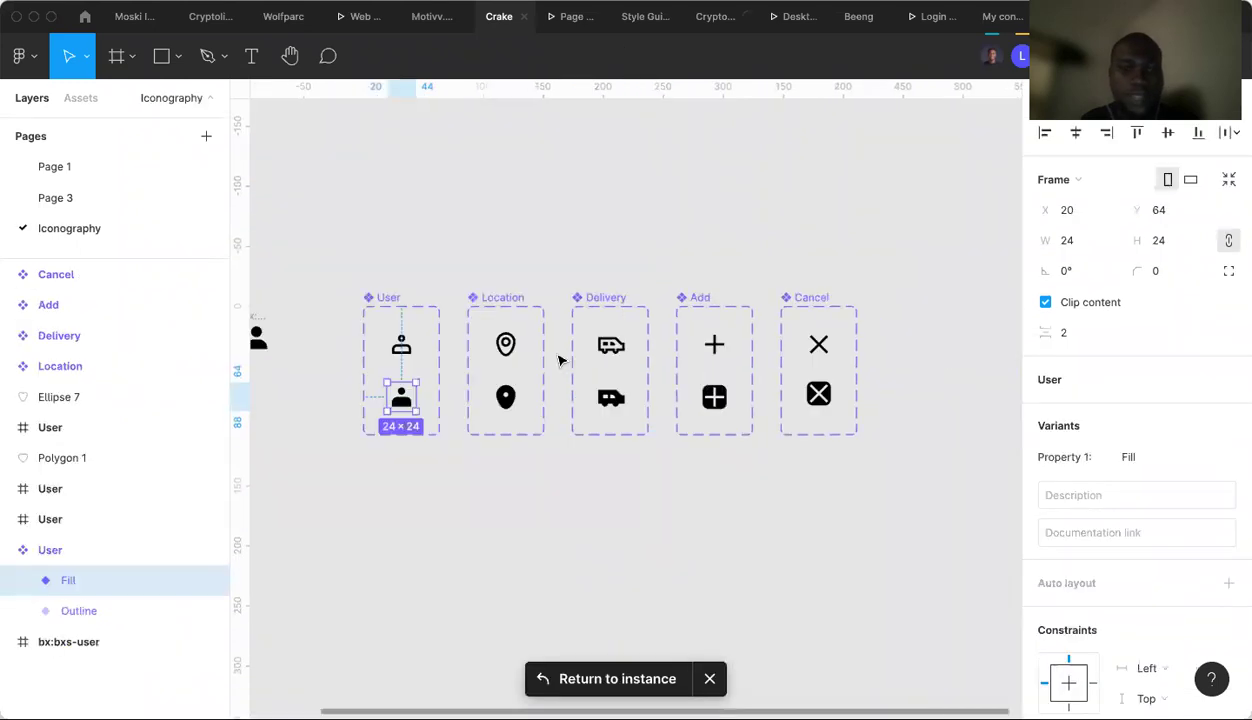
pyautogui.hscroll(2, 561, 360)
pyautogui.hscroll(3, 561, 360)
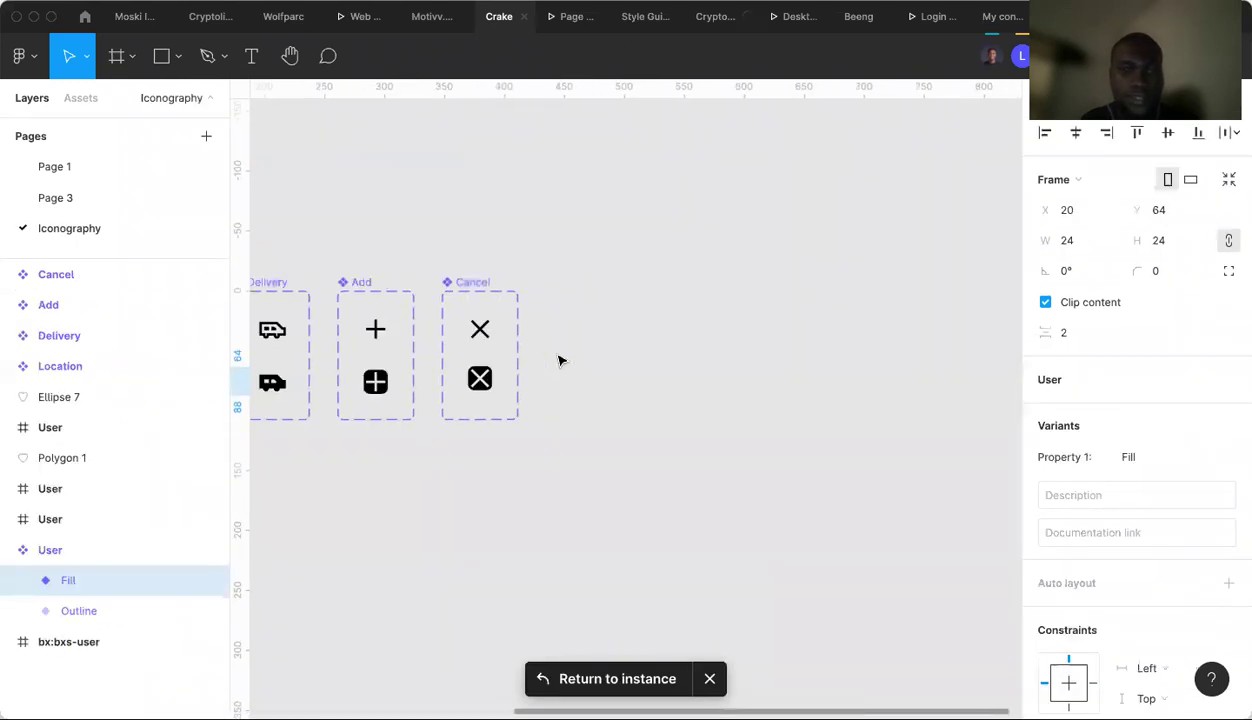
pyautogui.hscroll(-5, 561, 360)
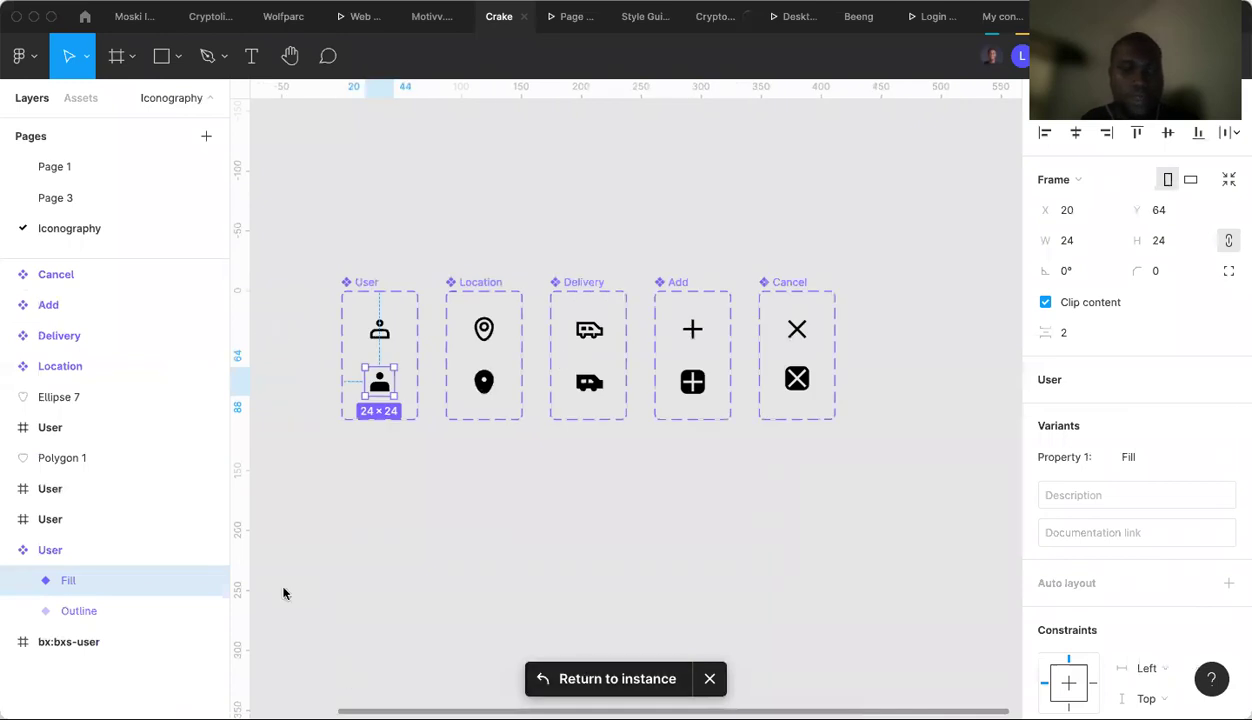
pyautogui.scroll(1, 408, 471)
pyautogui.hscroll(-1, 408, 471)
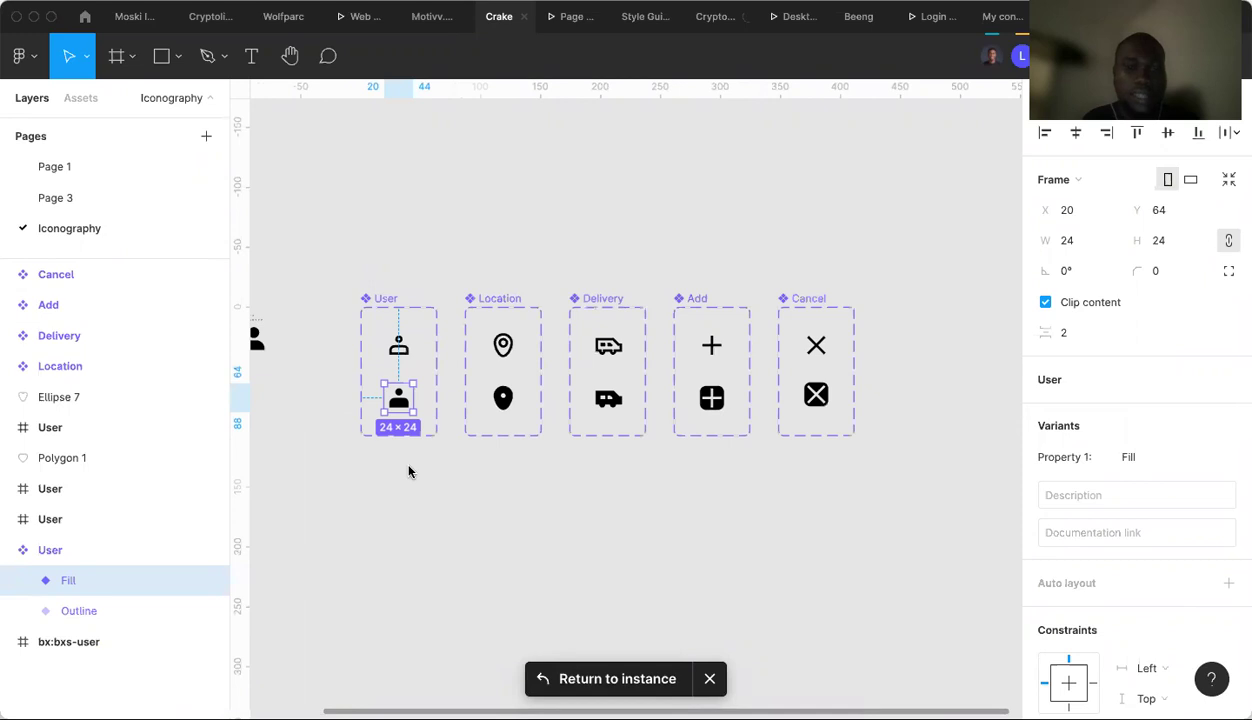
pyautogui.scroll(3, 408, 471)
pyautogui.scroll(3, 408, 471)
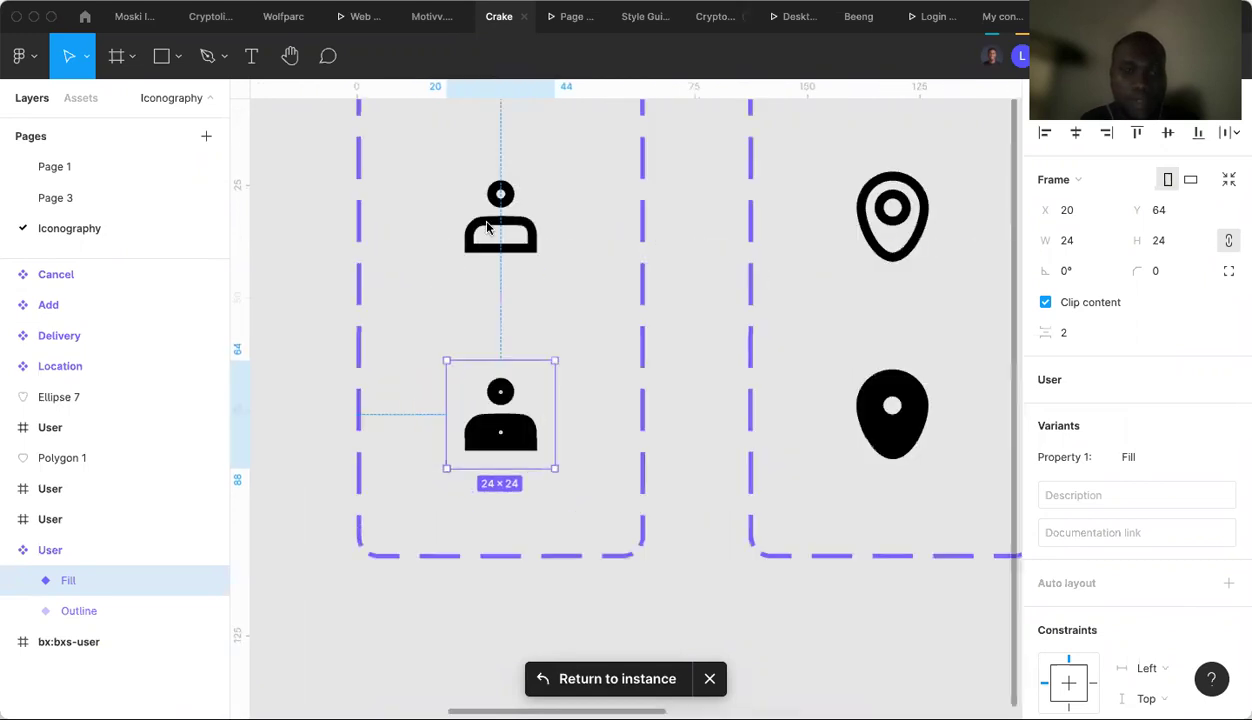
# Review the User icon's outline and fill variants, and return to the icon instance on Page 3.
pyautogui.scroll(1, 487, 228)
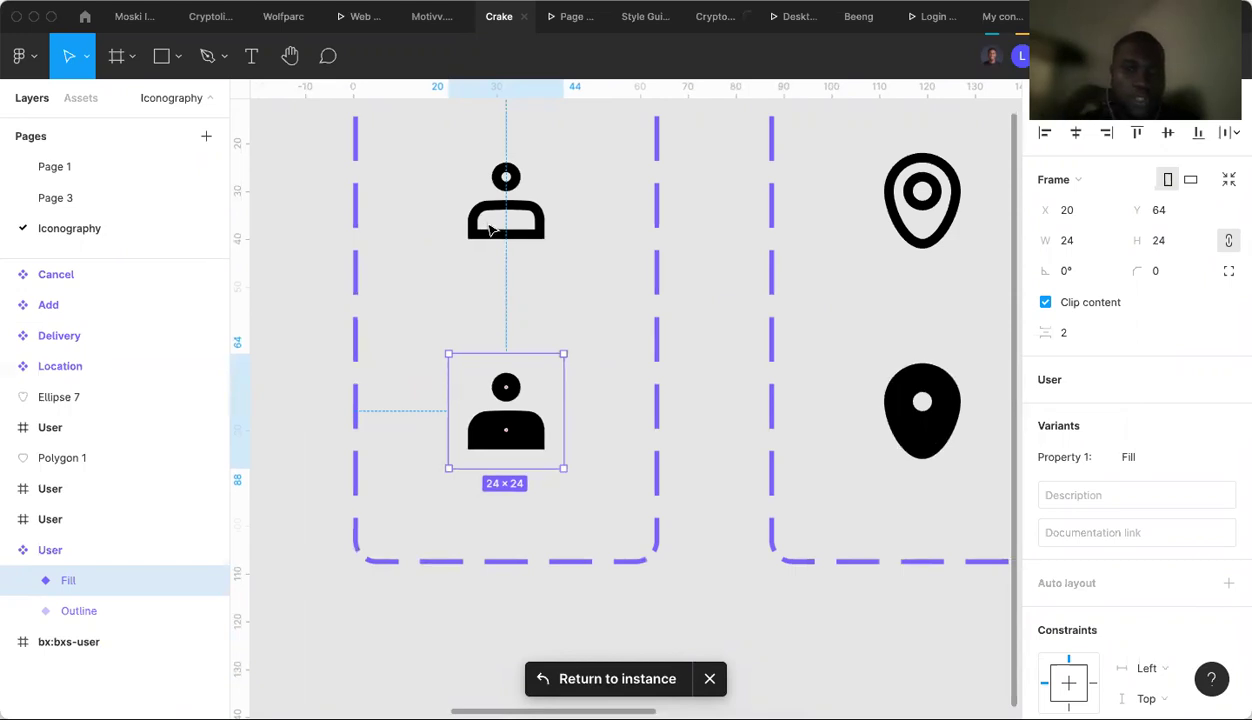
pyautogui.click(490, 230)
pyautogui.click(503, 410)
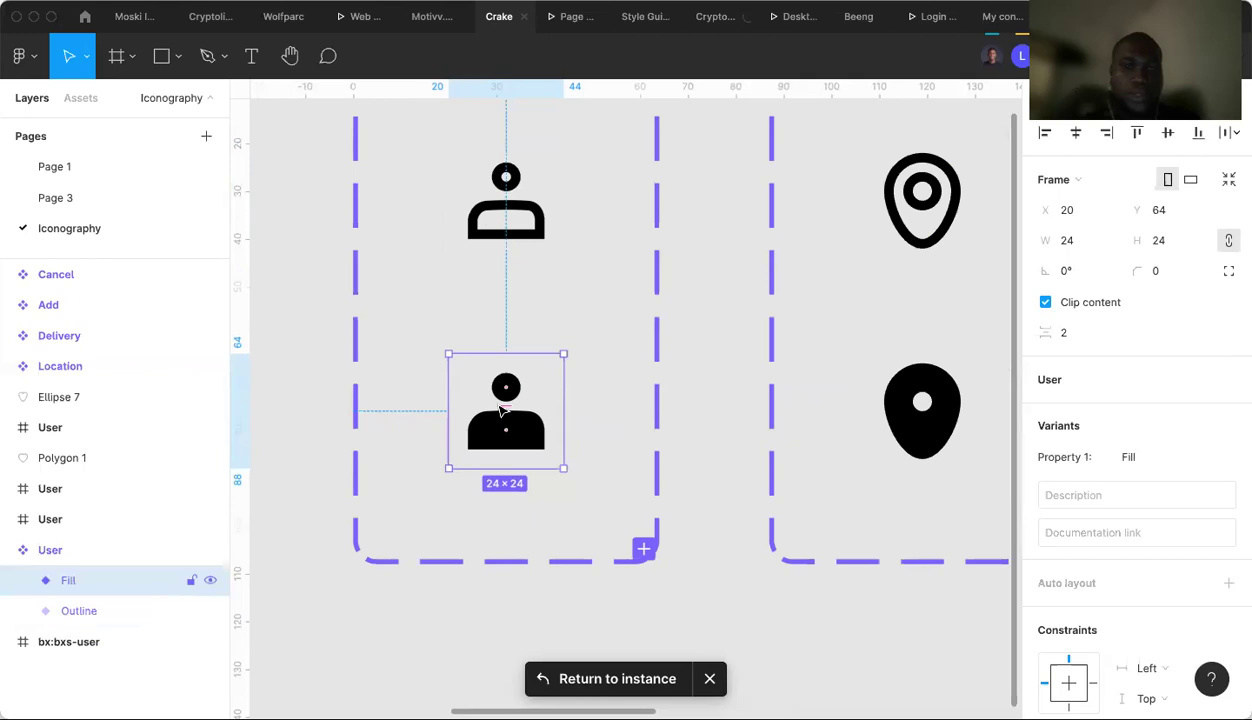
pyautogui.hscroll(5, 500, 410)
pyautogui.hscroll(-2, 502, 410)
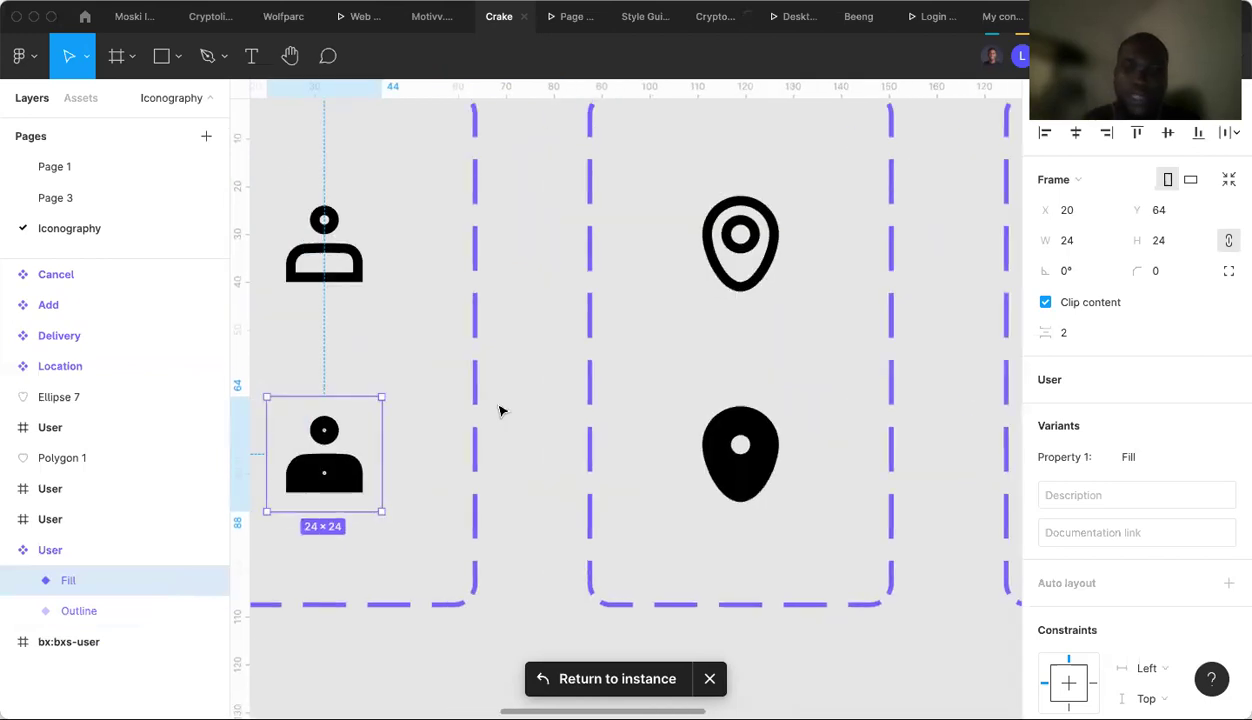
pyautogui.click(631, 680)
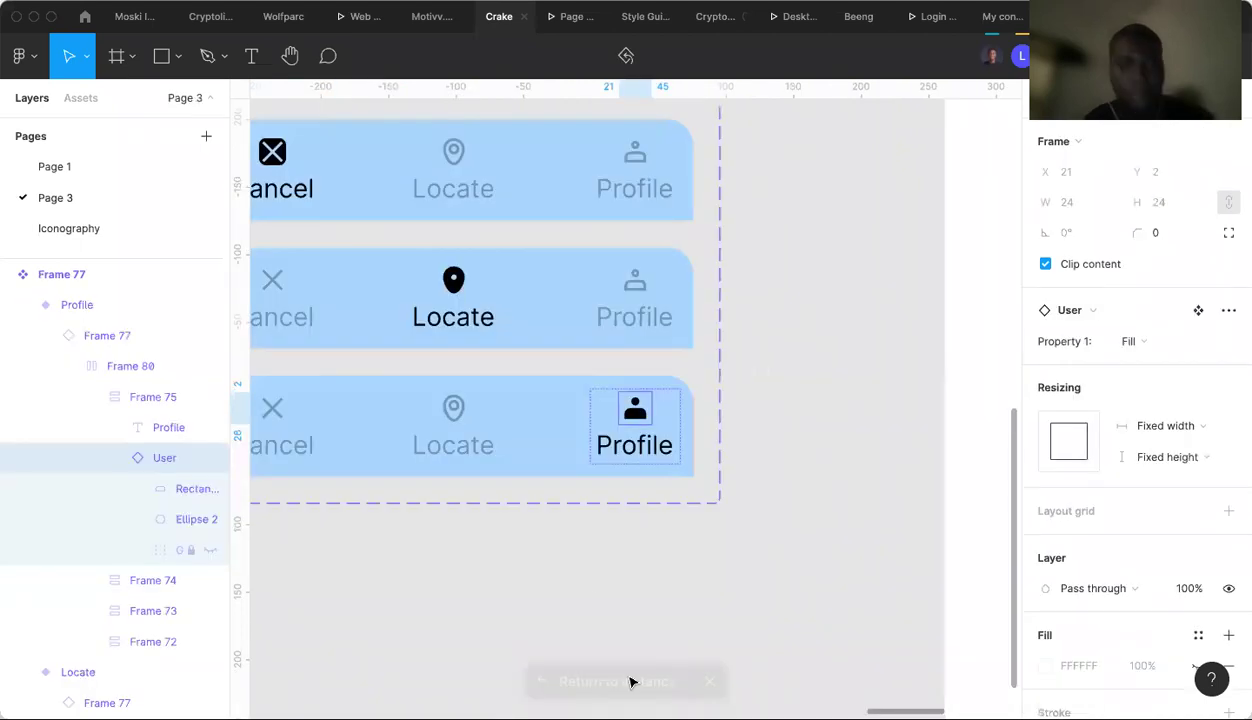
# Place a copy of Frame 77's Add variant in the iPhone 11 Pro / X - 1 frame and align it to the frame's bottom edge.
pyautogui.click(586, 587)
pyautogui.scroll(-3, 586, 587)
pyautogui.scroll(-2, 586, 587)
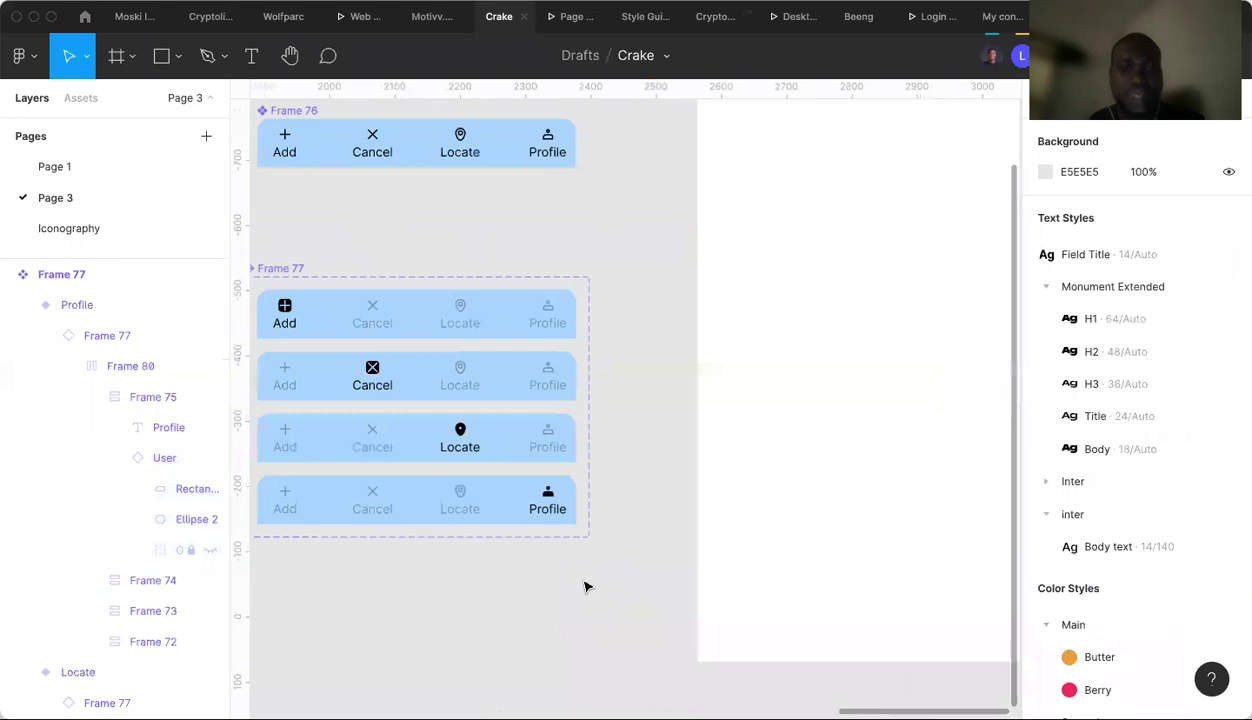
pyautogui.scroll(-2, 586, 587)
pyautogui.scroll(-2, 586, 587)
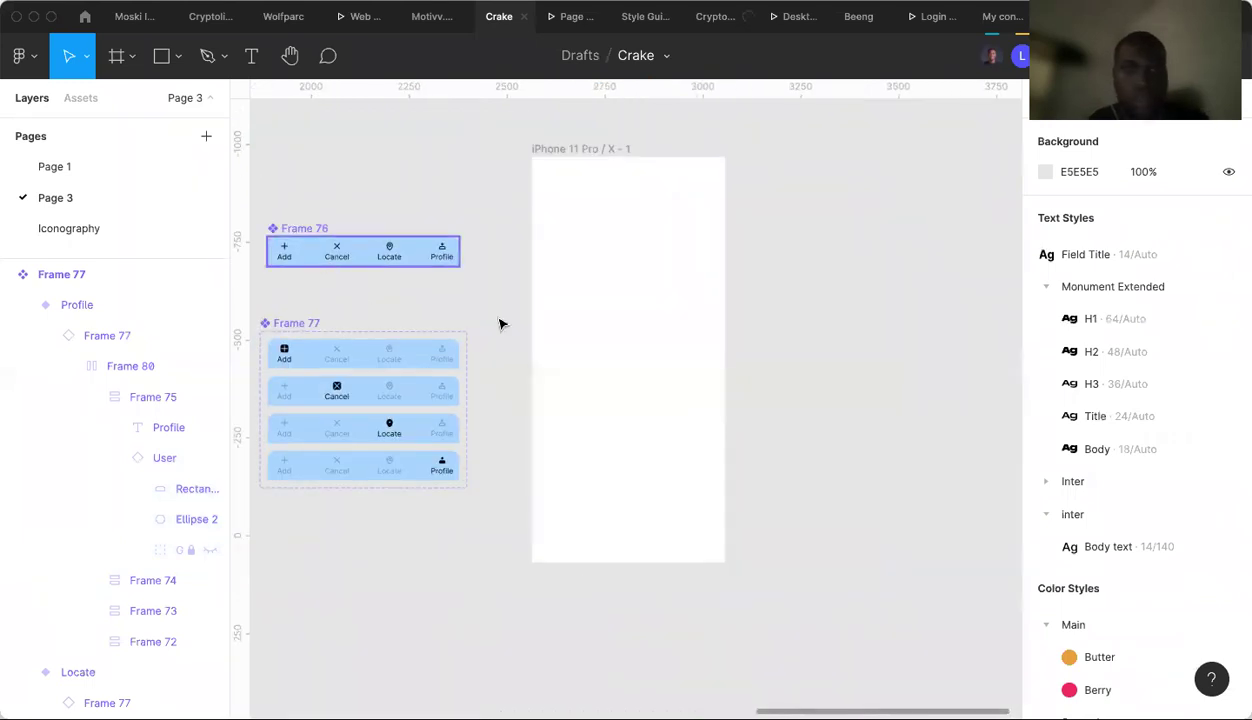
pyautogui.click(323, 357)
pyautogui.moveTo(312, 359); pyautogui.dragTo(575, 548)
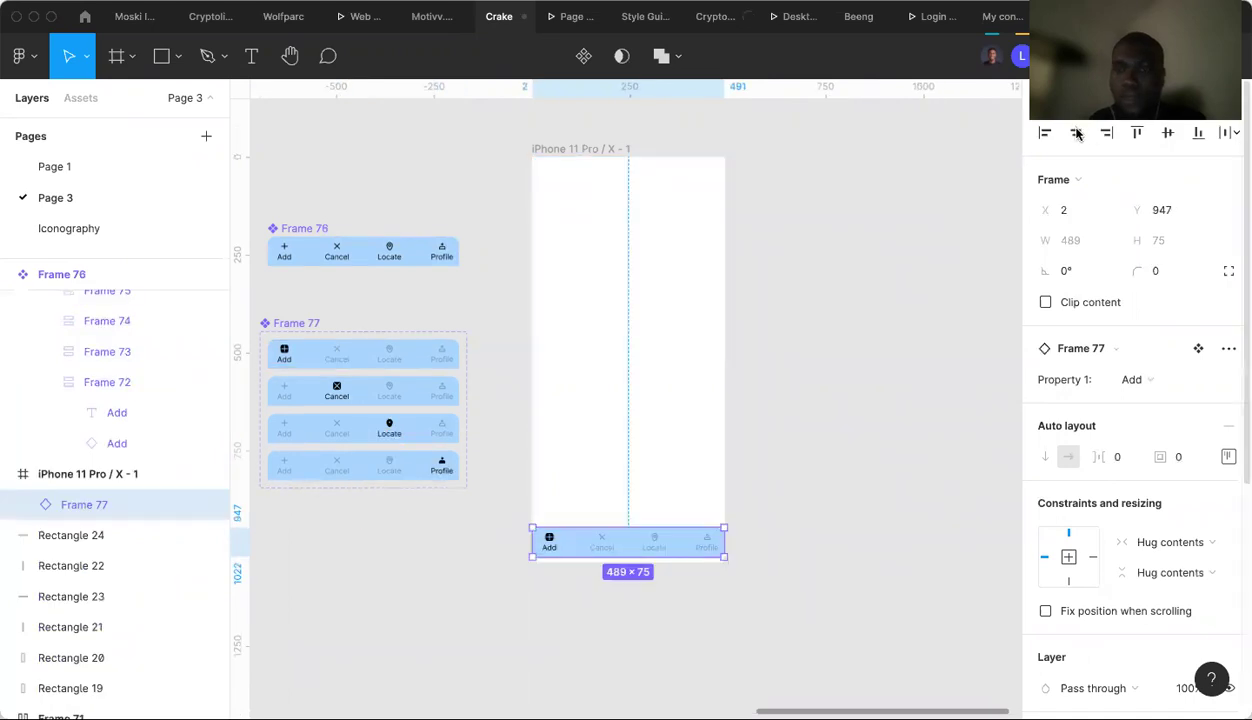
pyautogui.click(1199, 135)
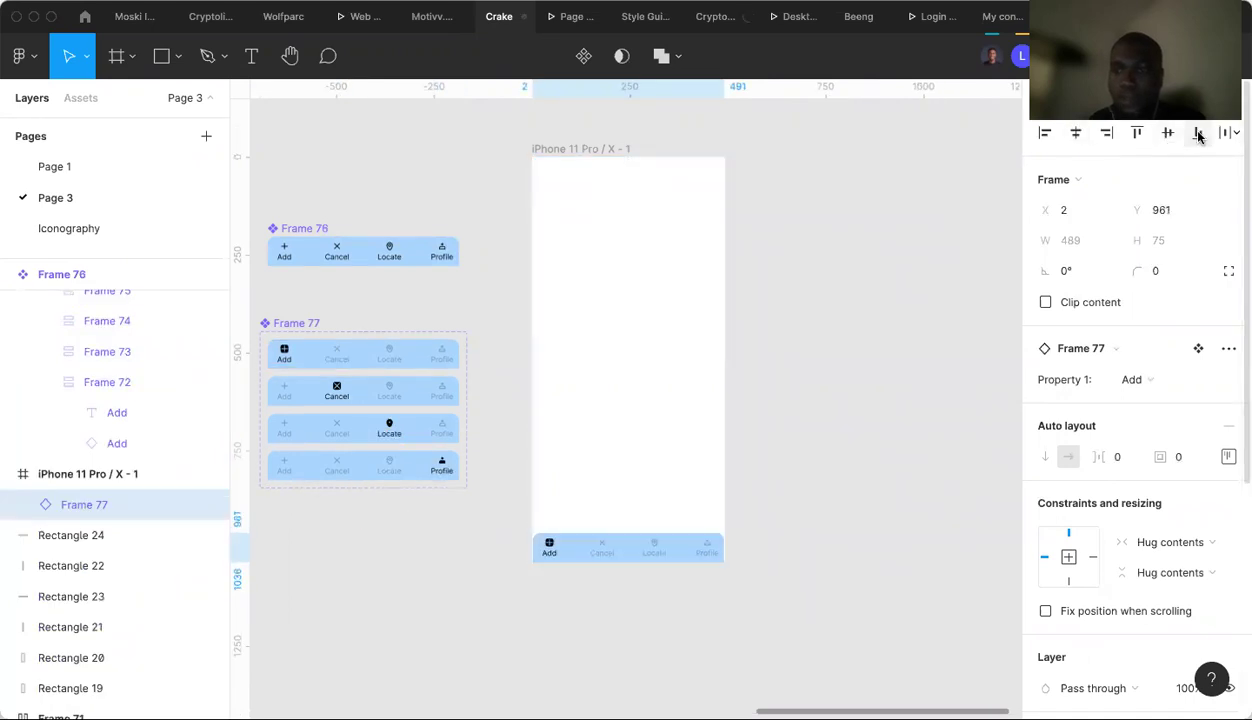
# Widen the placed Frame 77 instance to about 491 px and set its horizontal constraint to Left and right.
pyautogui.click(1180, 548)
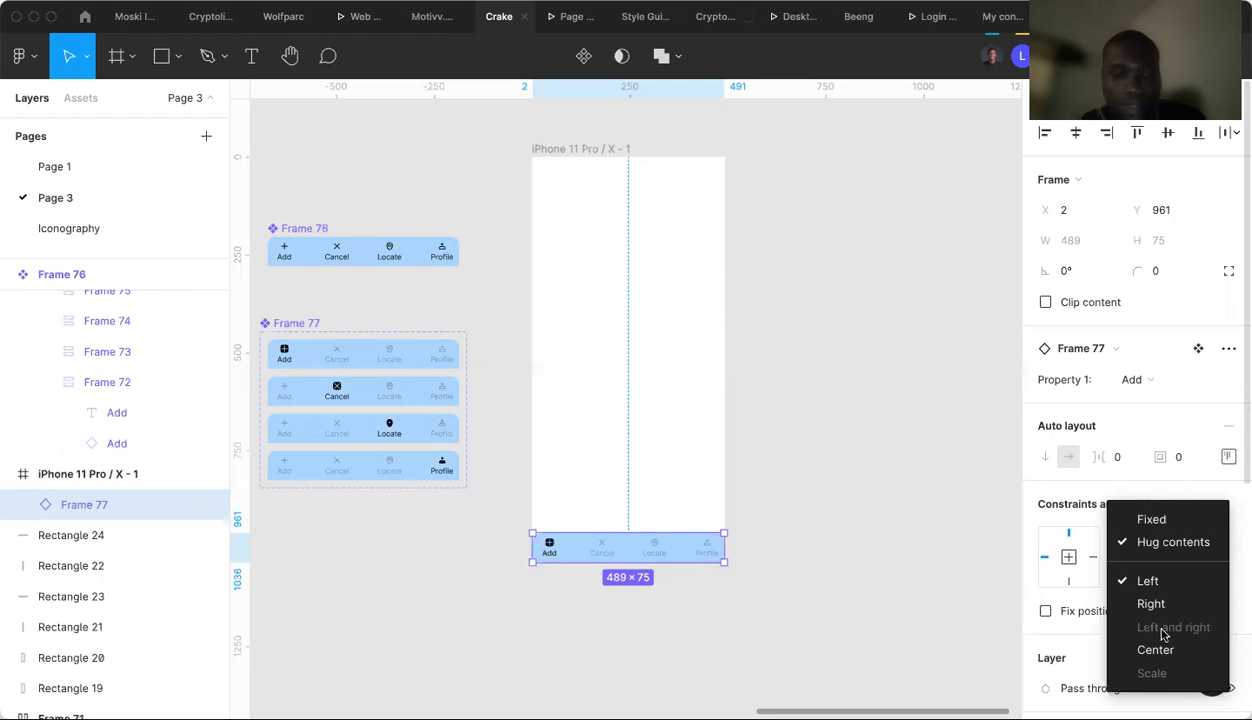
pyautogui.click(723, 546)
pyautogui.moveTo(719, 547); pyautogui.dragTo(726, 547)
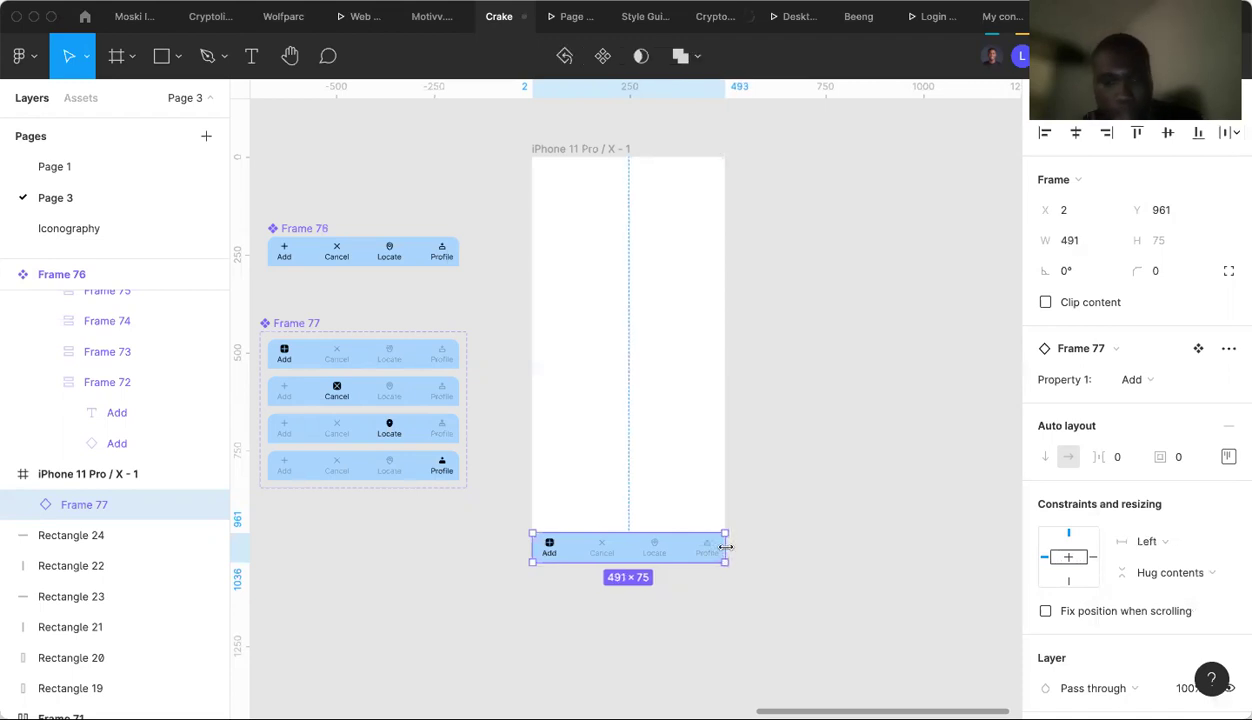
pyautogui.click(1135, 541)
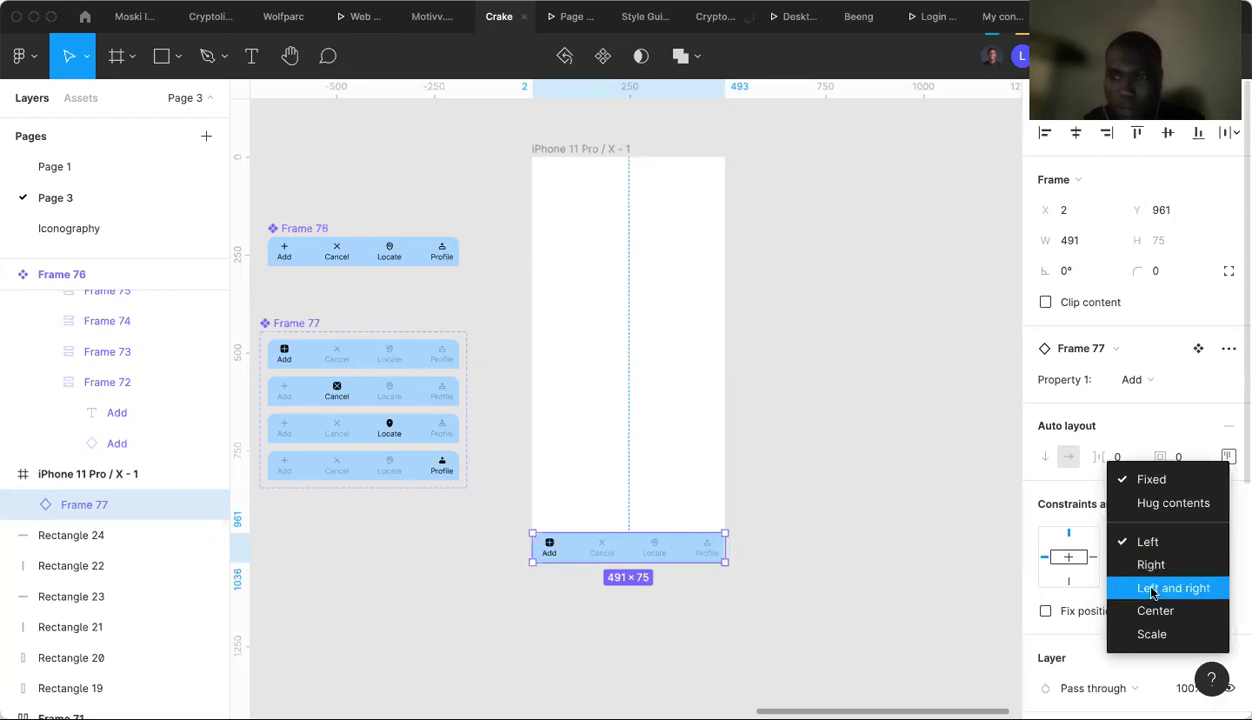
pyautogui.click(1152, 589)
pyautogui.click(908, 584)
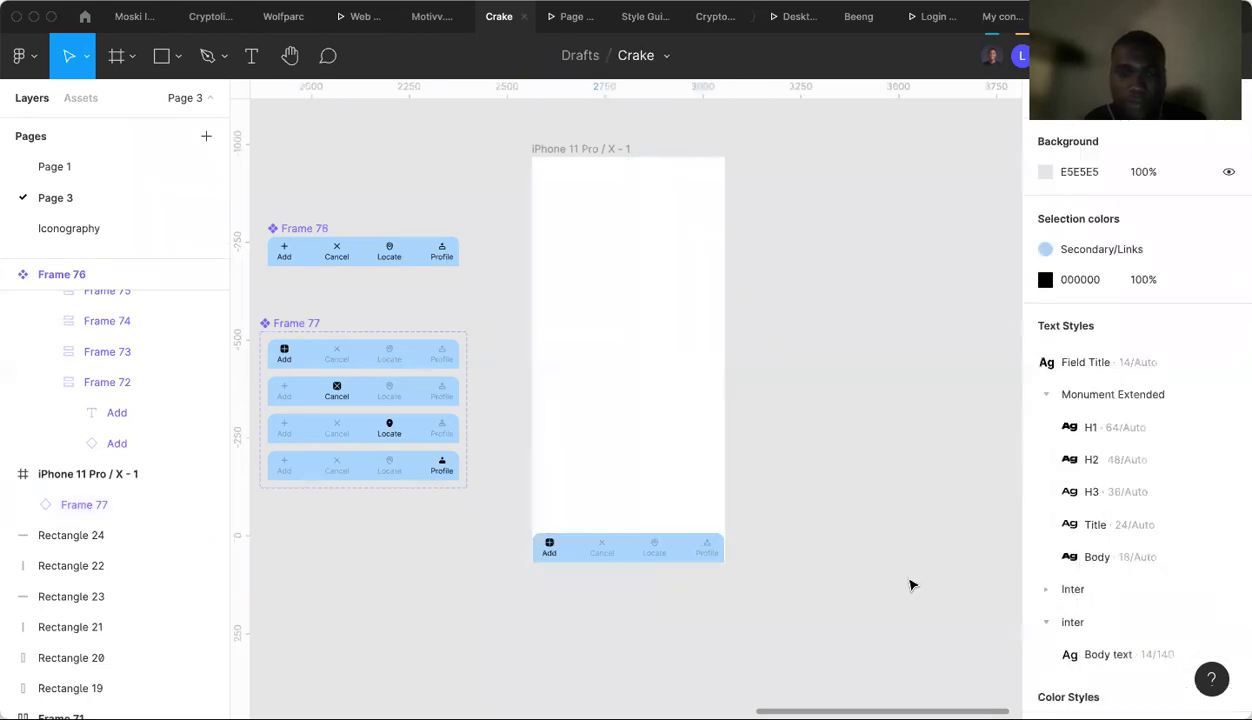
# Try widening the iPhone 11 Pro / X - 1 frame from its right edge to test the navigation bar, and undo the resize.
pyautogui.hscroll(1, 908, 584)
pyautogui.hscroll(2, 908, 584)
pyautogui.scroll(1, 908, 584)
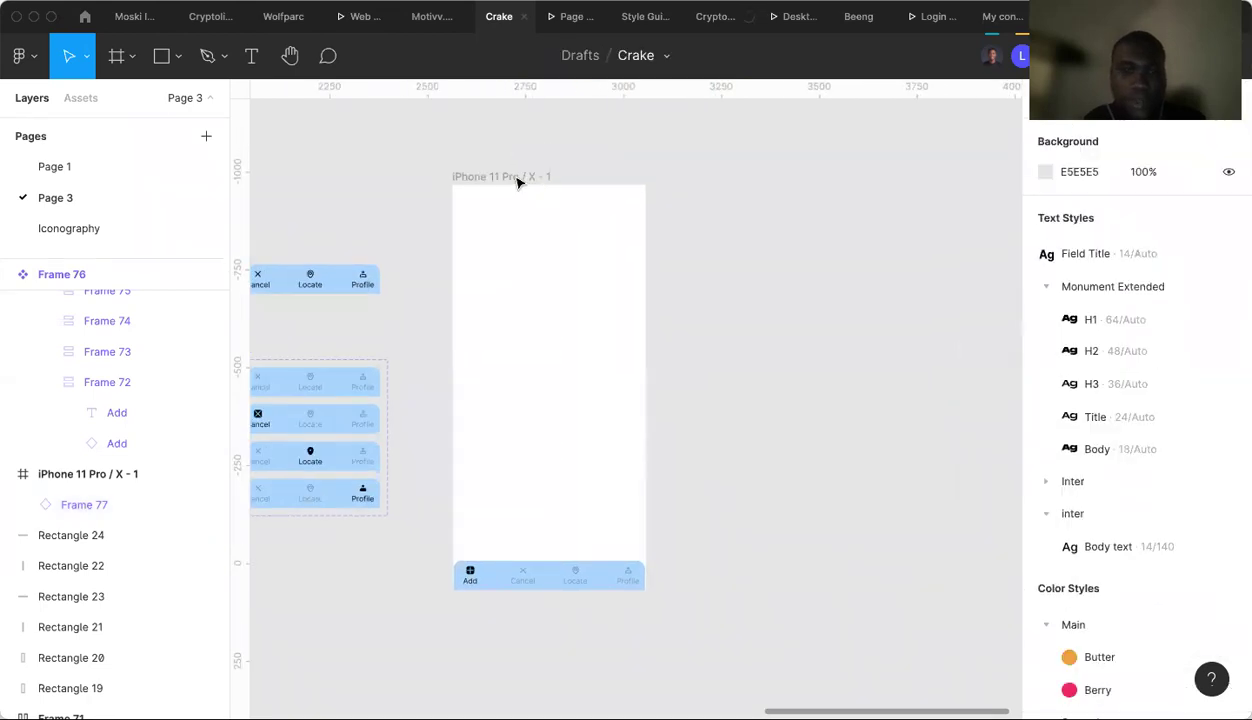
pyautogui.hscroll(3, 518, 182)
pyautogui.scroll(-1, 410, 153)
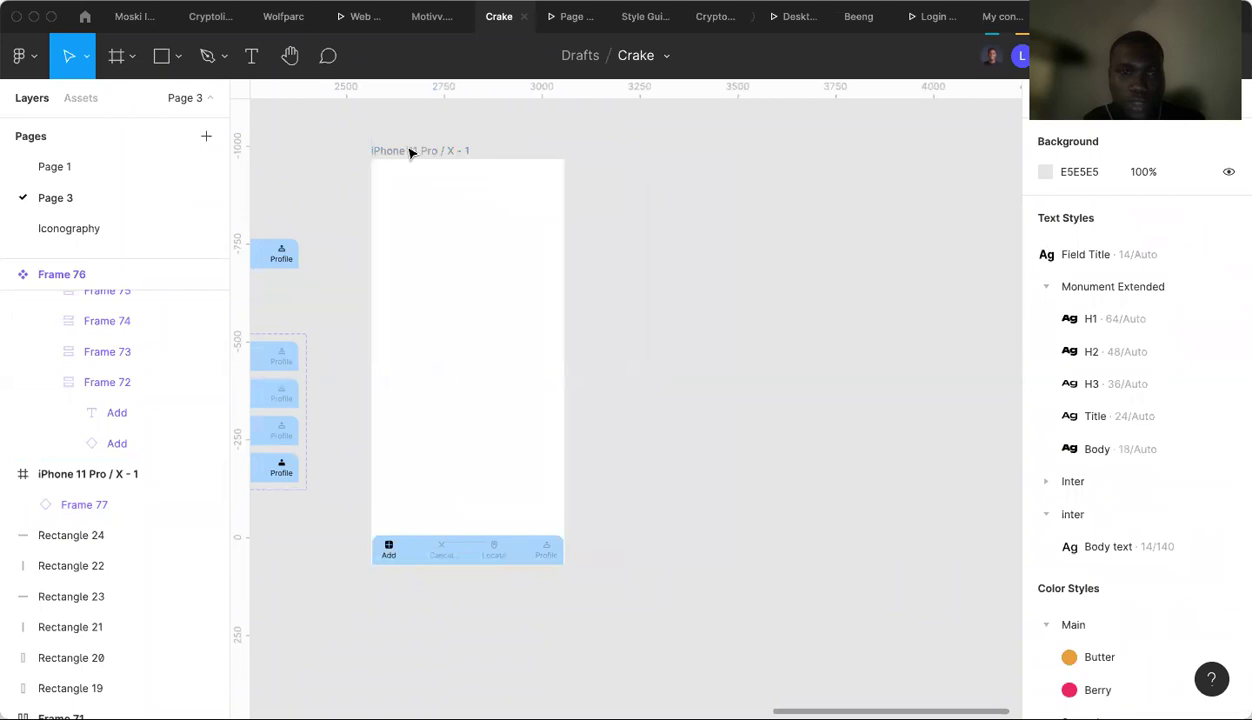
pyautogui.click(565, 305)
pyautogui.moveTo(579, 305); pyautogui.dragTo(609, 316)
pyautogui.hotkey('ctrl', 'z')
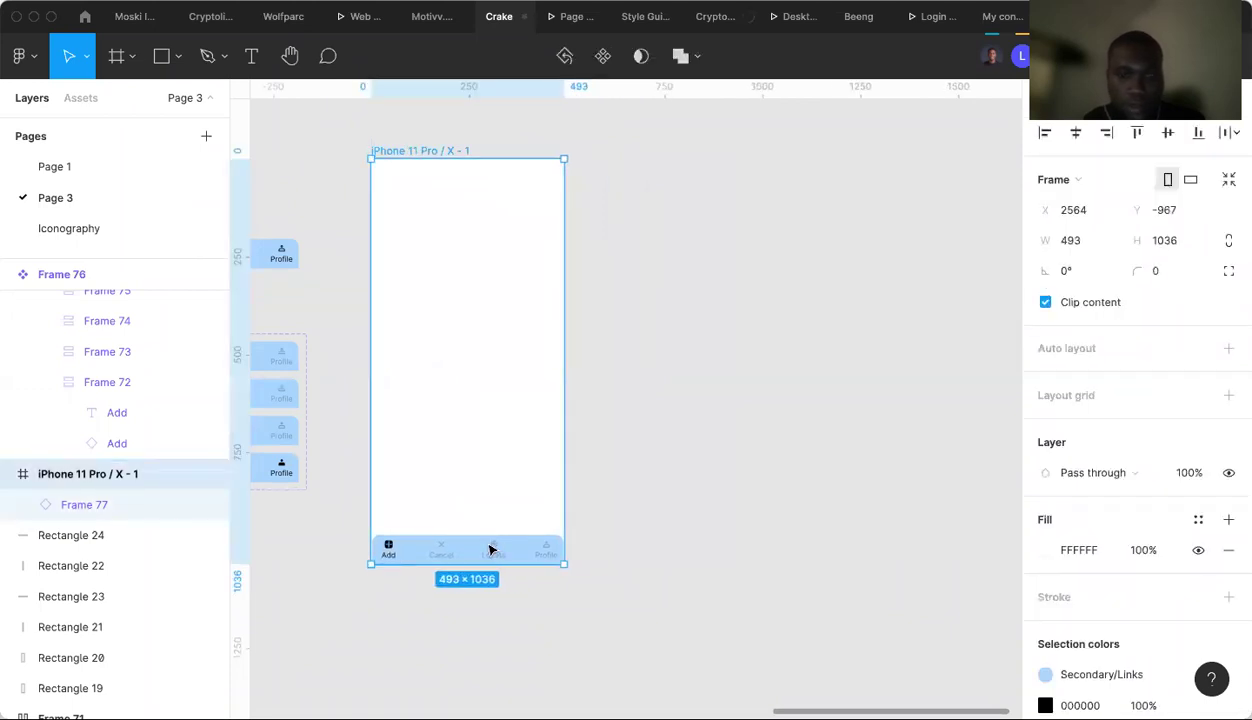
# Check the placed navigation bar's constraints and set the Frame 76 component's horizontal resizing to Hug contents.
pyautogui.click(490, 549)
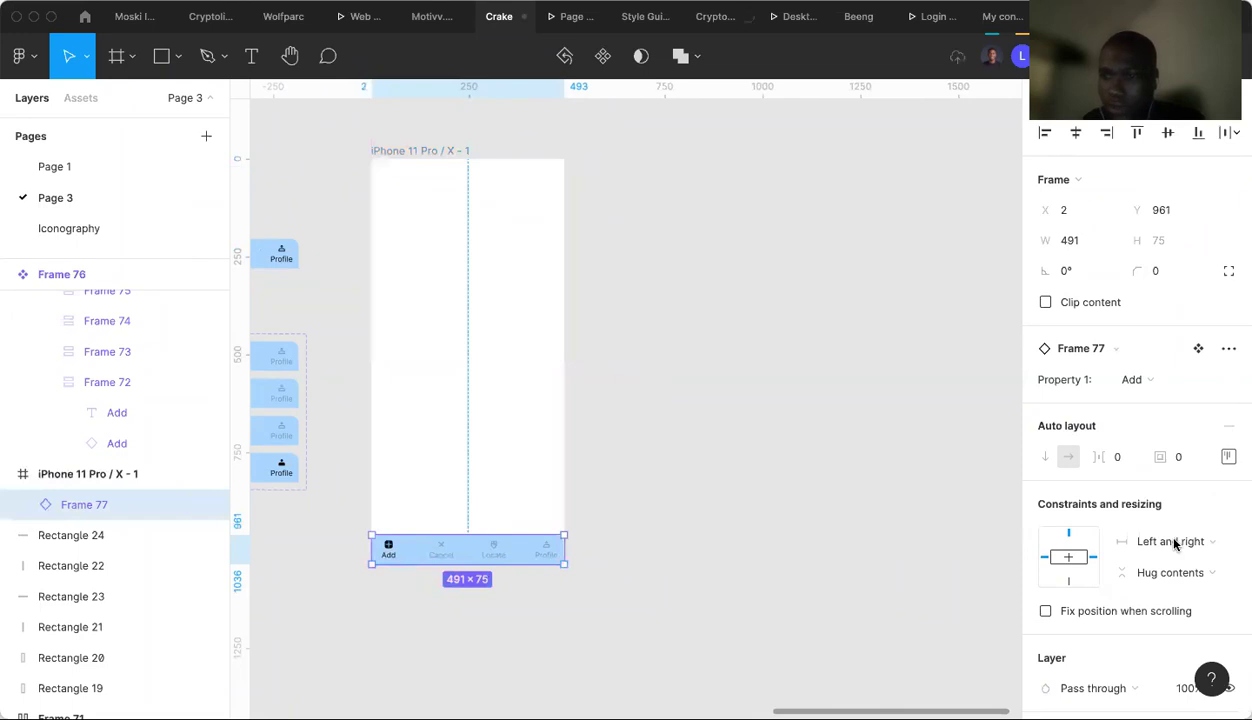
pyautogui.hscroll(-5, 1012, 553)
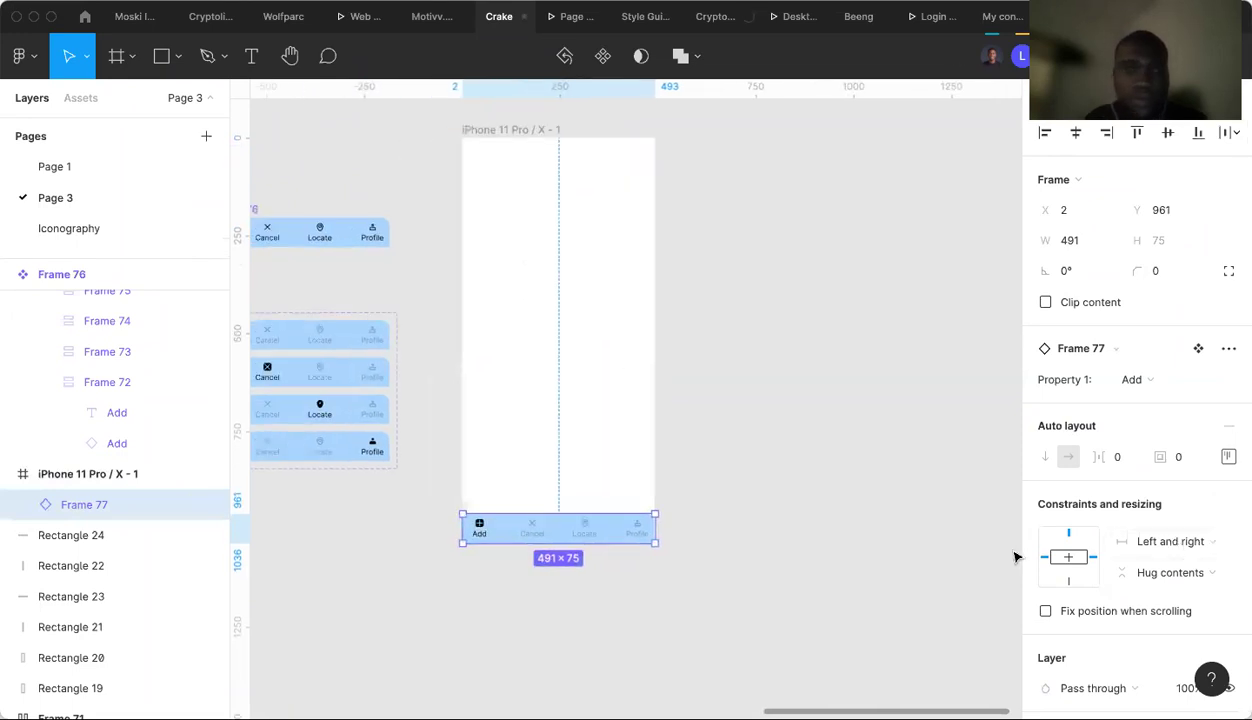
pyautogui.click(340, 237)
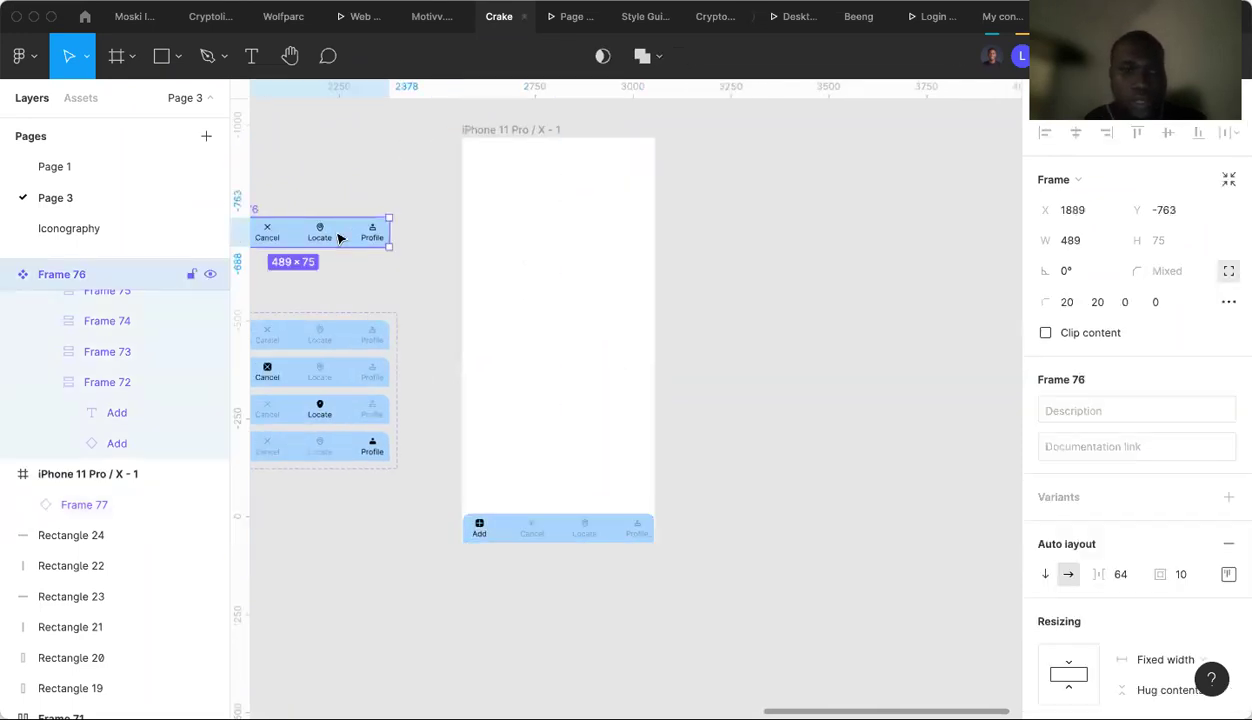
pyautogui.scroll(-2, 1165, 556)
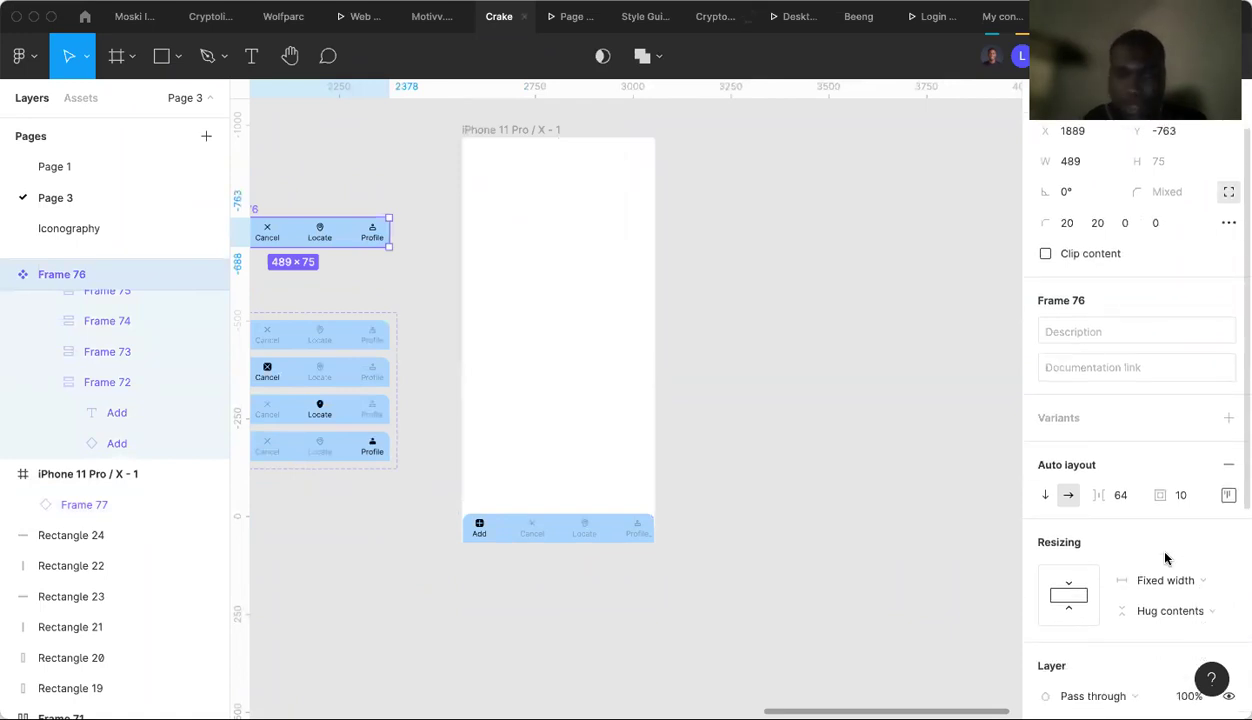
pyautogui.hscroll(-4, 693, 544)
pyautogui.scroll(2, 693, 544)
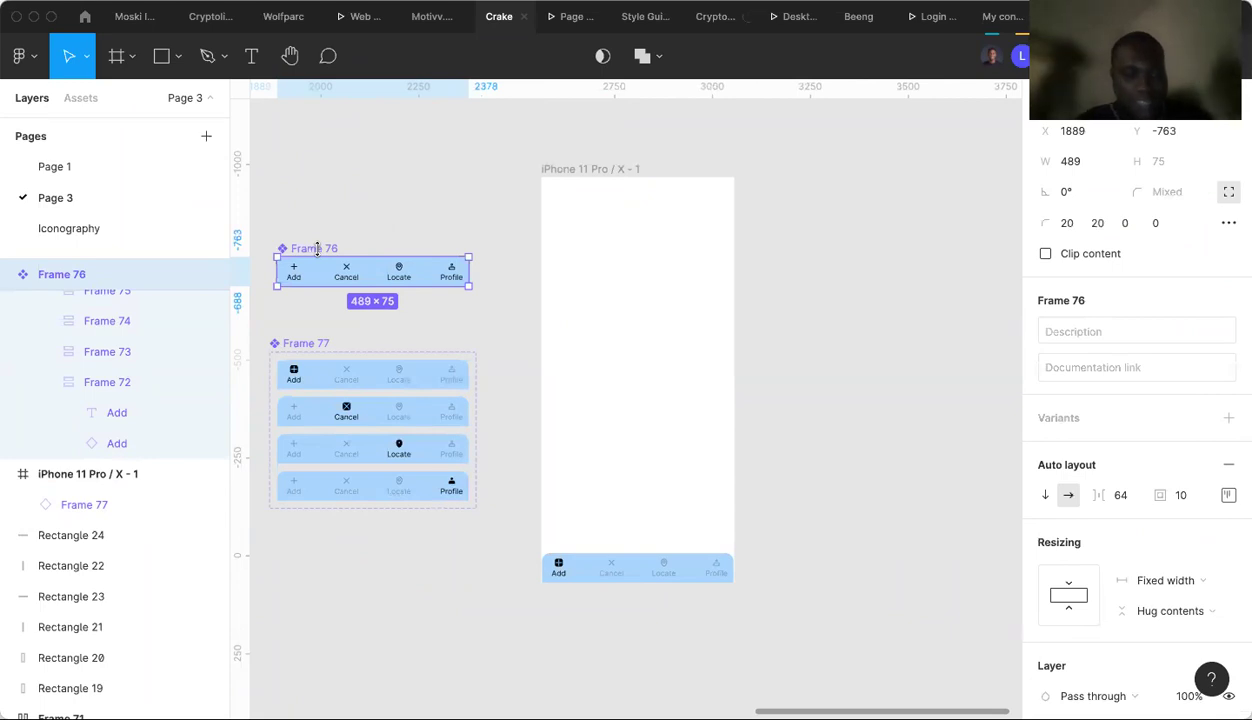
pyautogui.click(1158, 581)
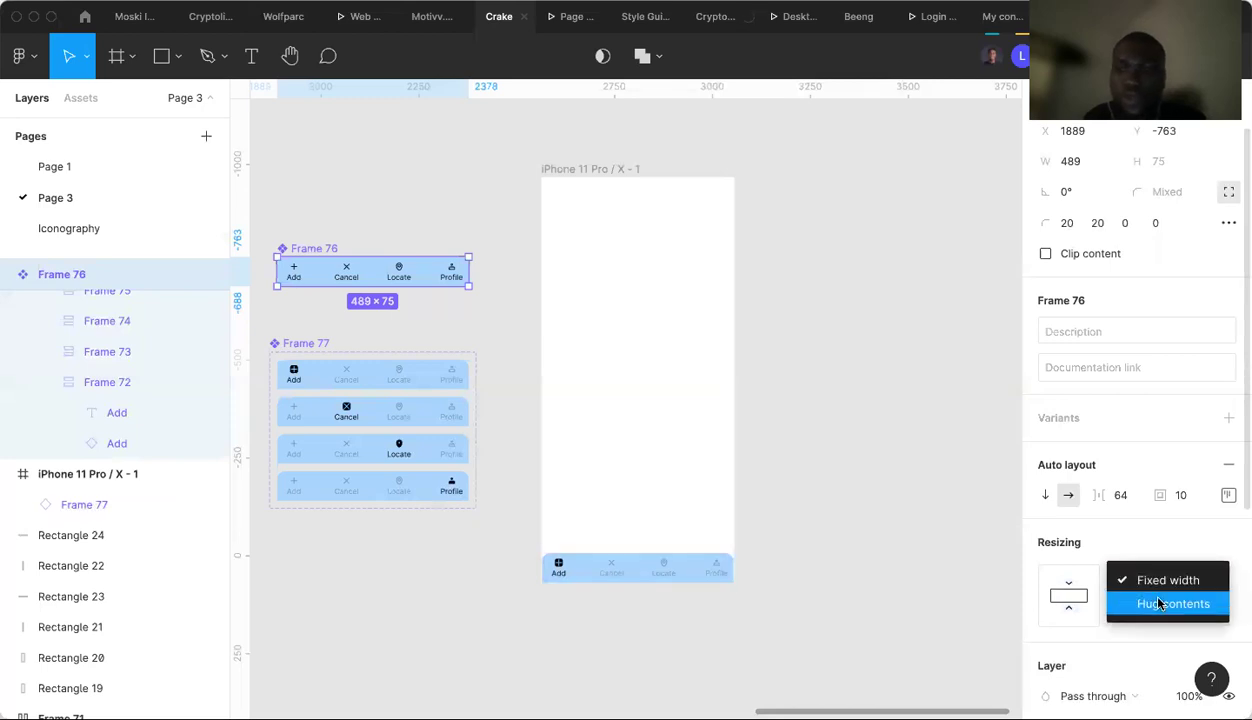
pyautogui.click(1160, 604)
# Switch the placed Frame 77 instance's horizontal resizing to Hug contents and back to Fixed.
pyautogui.hscroll(2, 796, 589)
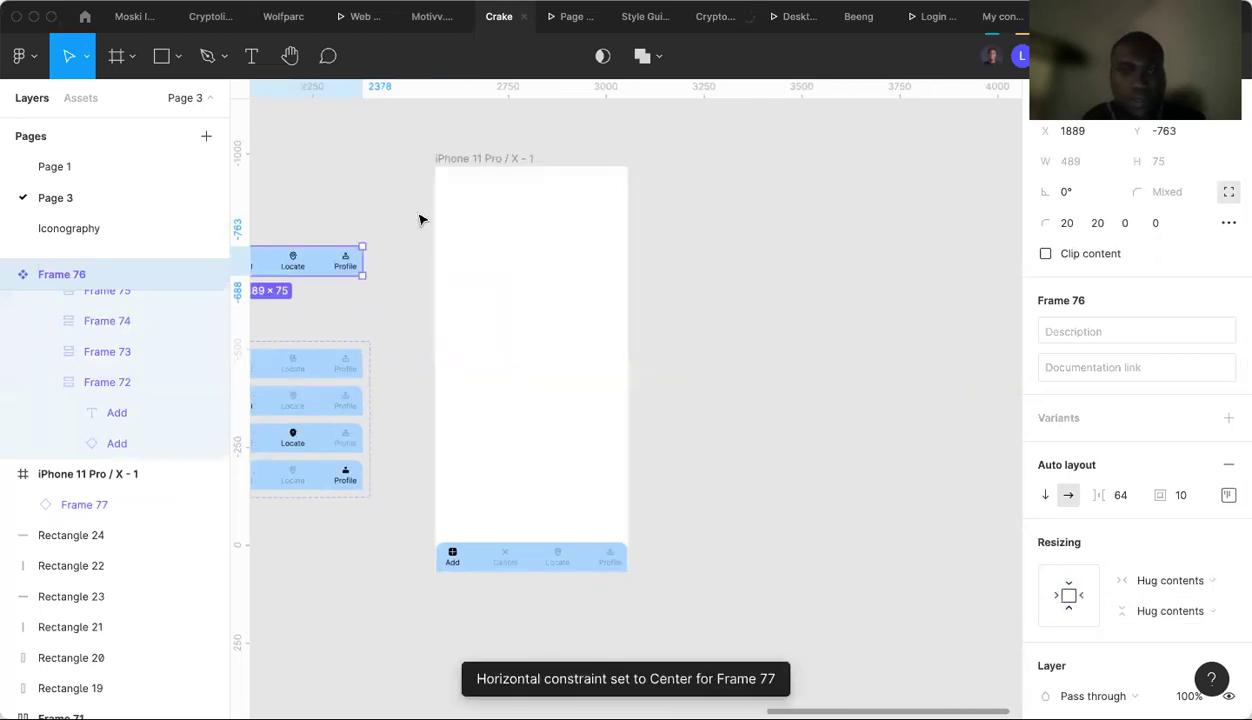
pyautogui.click(511, 552)
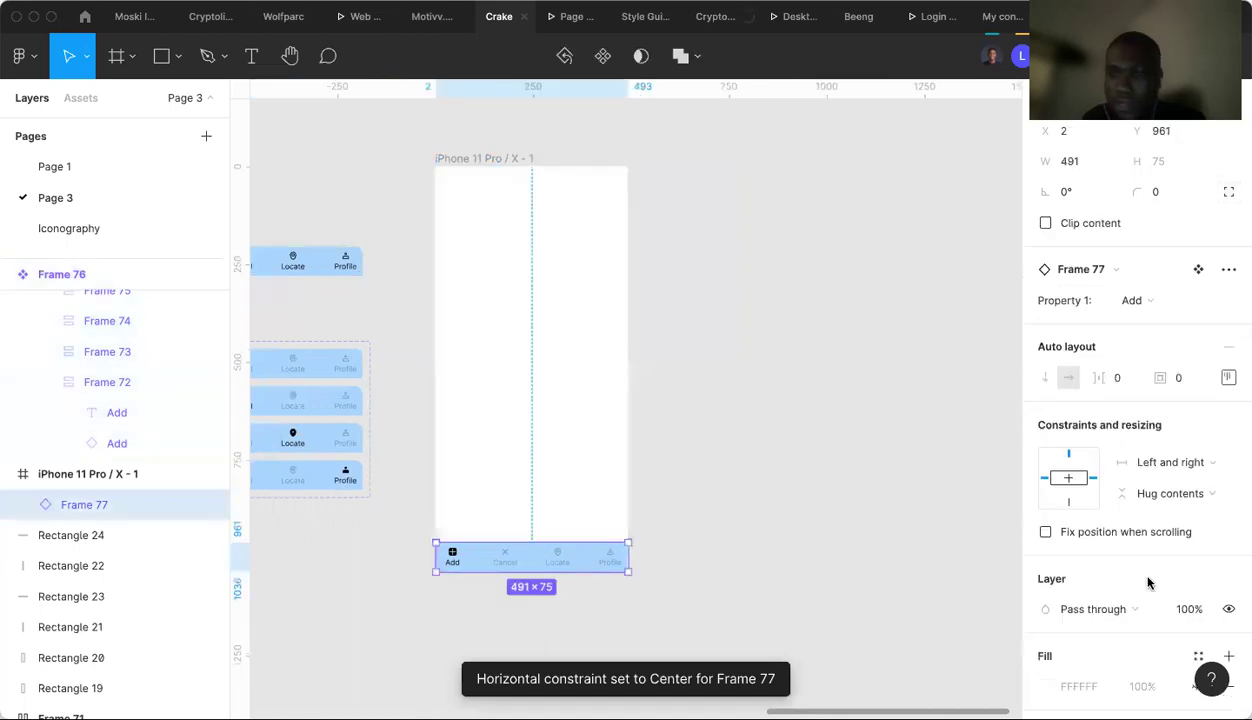
pyautogui.click(1176, 463)
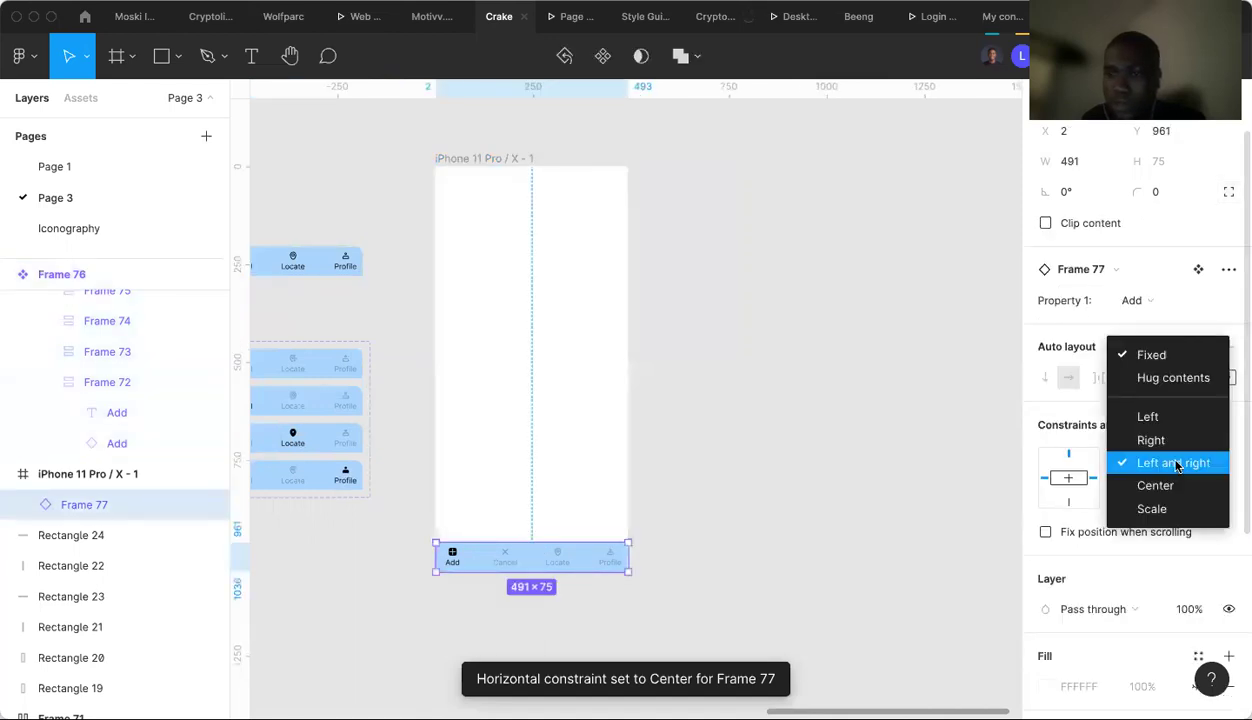
pyautogui.click(1135, 377)
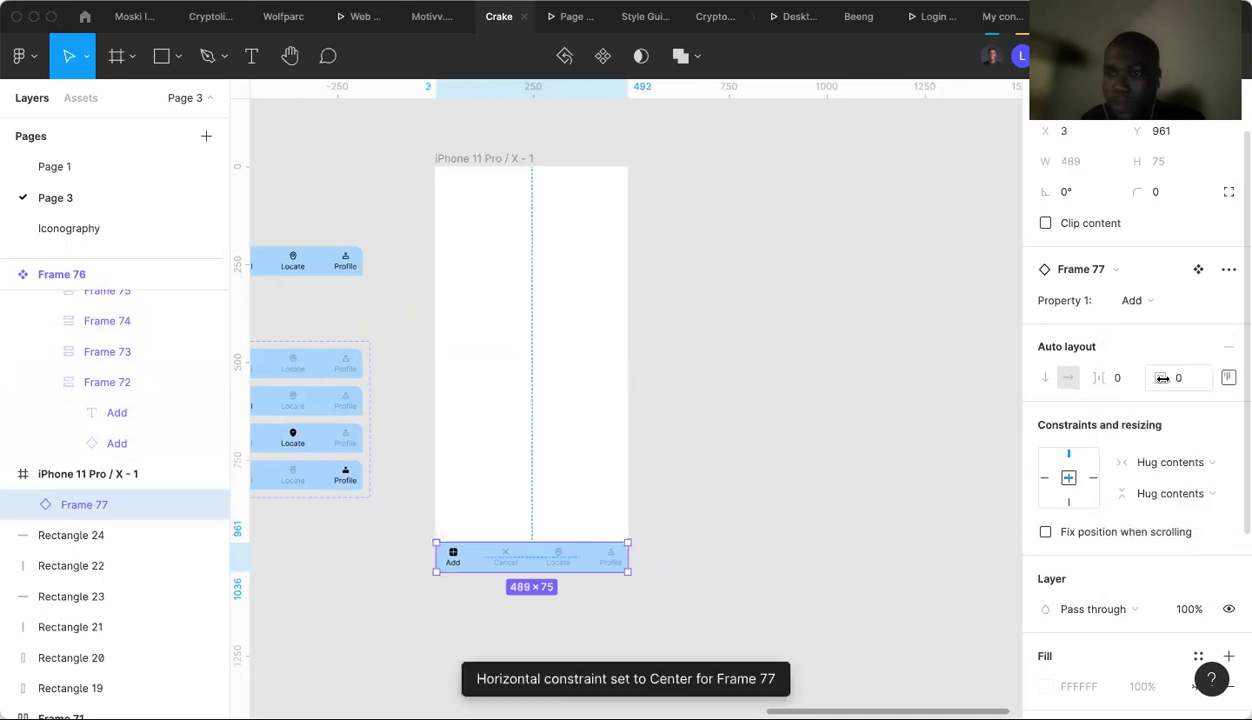
pyautogui.click(1176, 472)
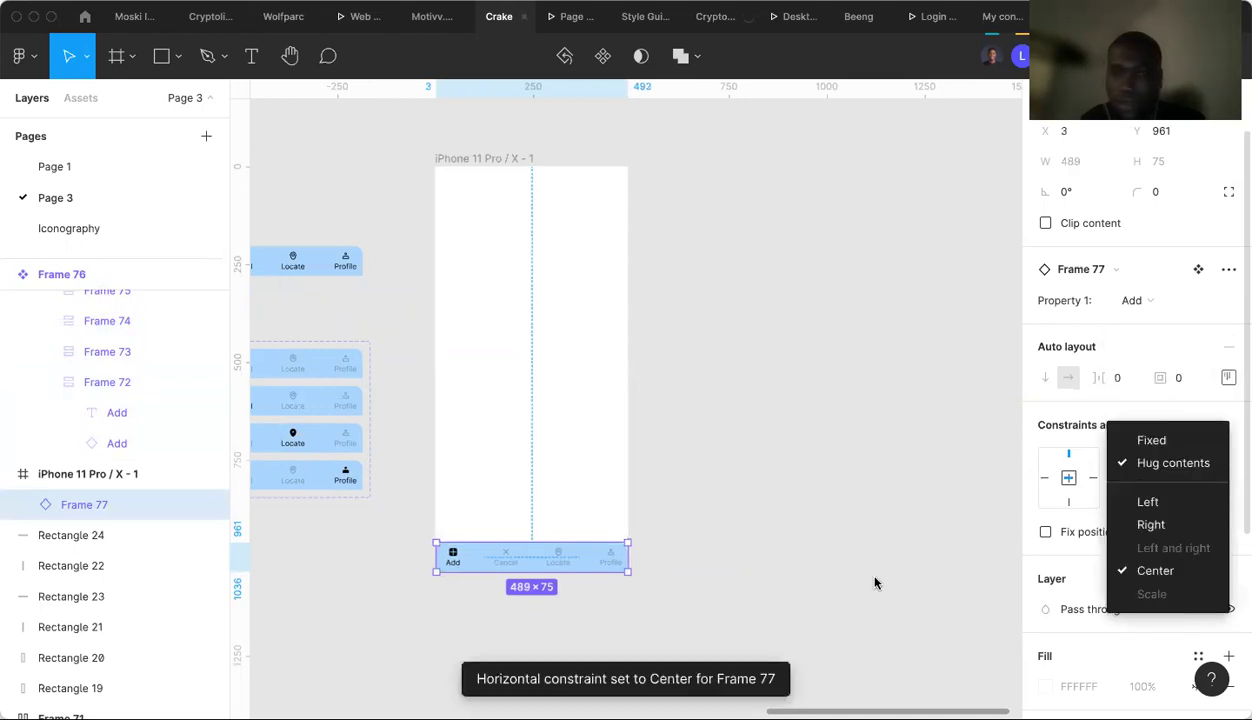
pyautogui.click(1142, 444)
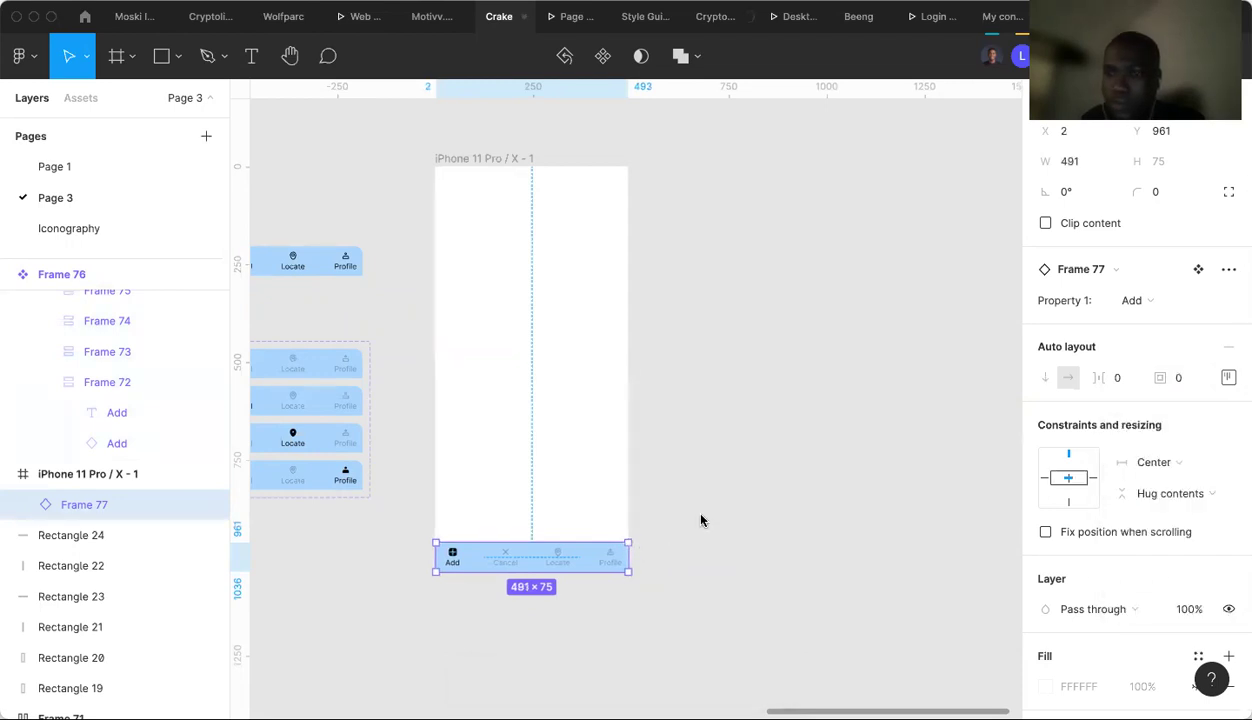
# Set the placed Frame 77 instance's auto layout spacing to Space between and its horizontal constraint to Left and right.
pyautogui.click(1228, 377)
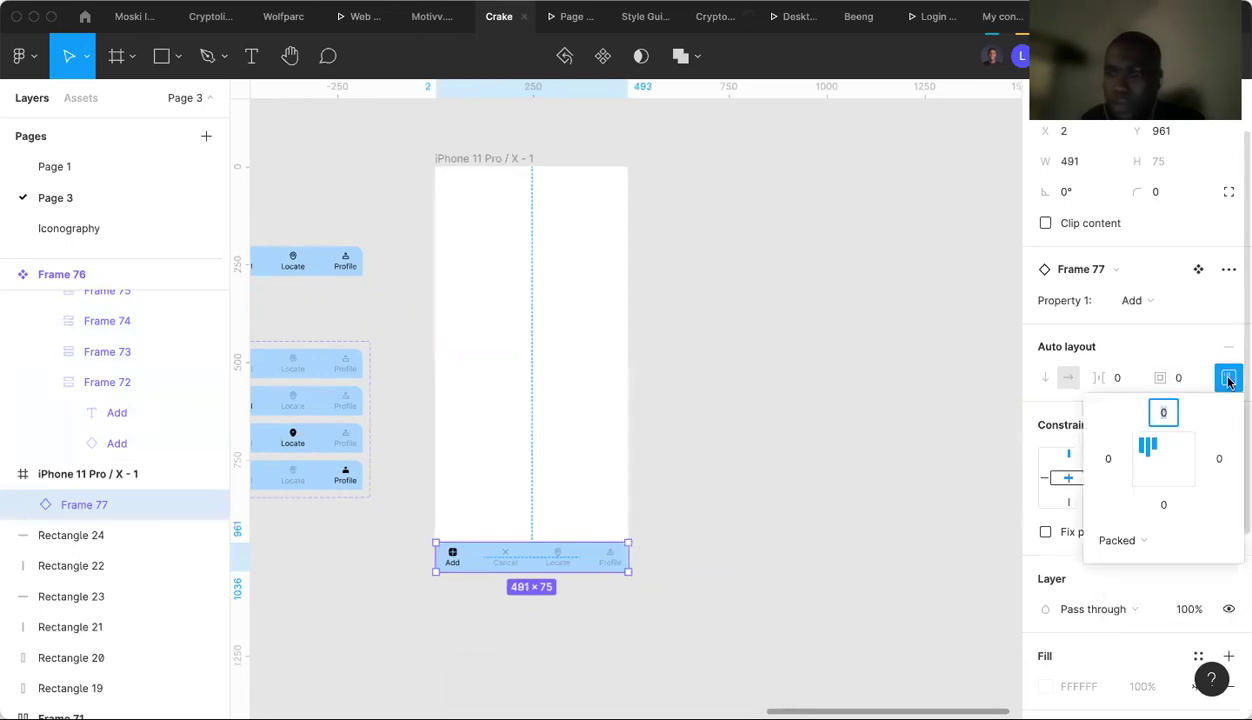
pyautogui.click(1132, 550)
pyautogui.click(1132, 562)
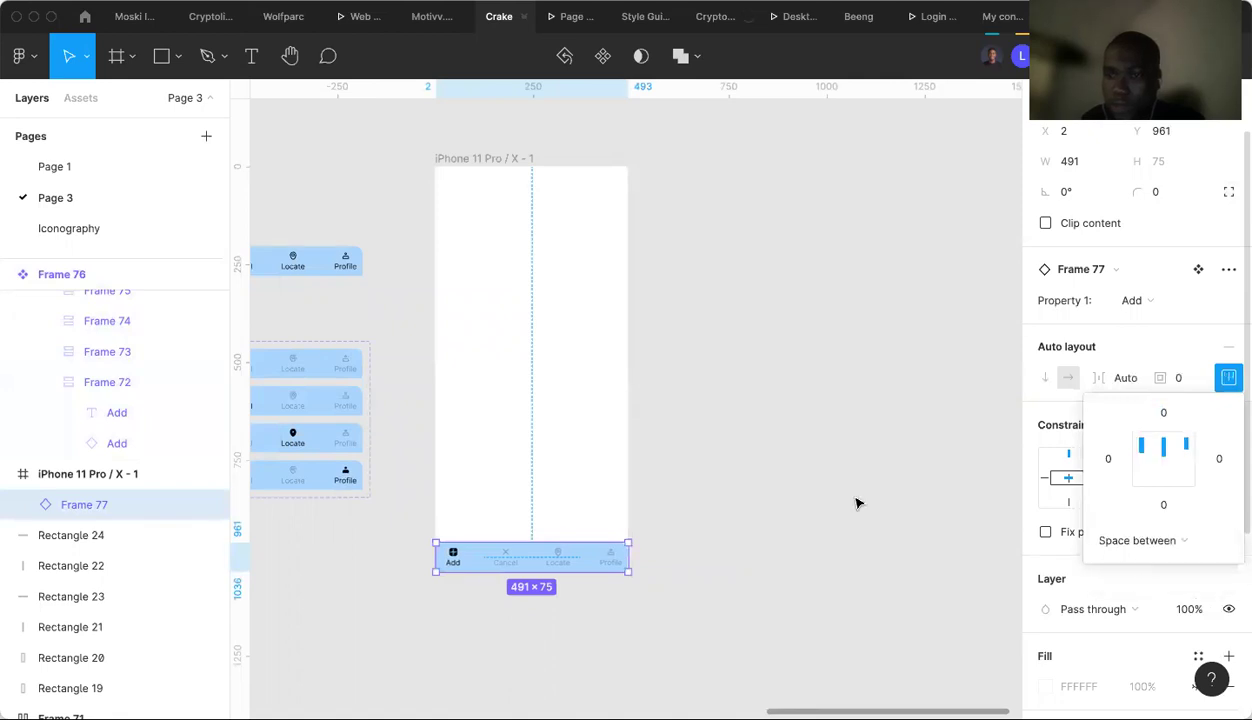
pyautogui.click(1040, 420)
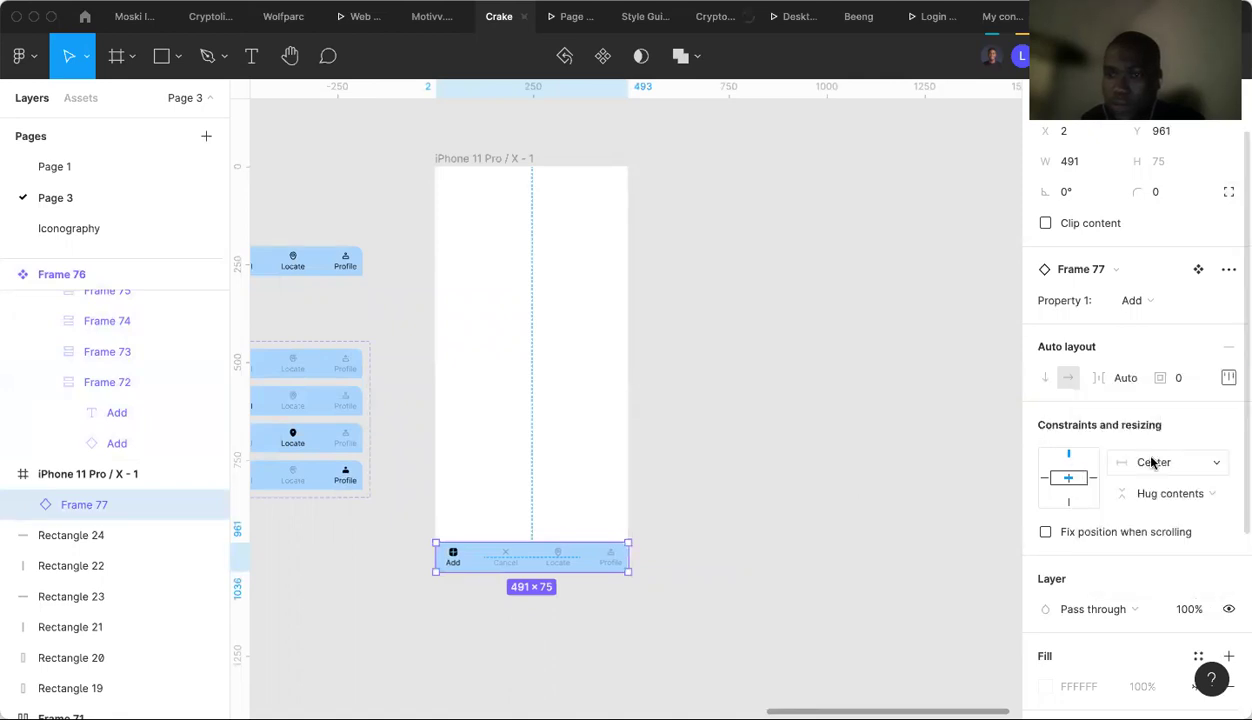
pyautogui.click(1152, 462)
pyautogui.click(1155, 442)
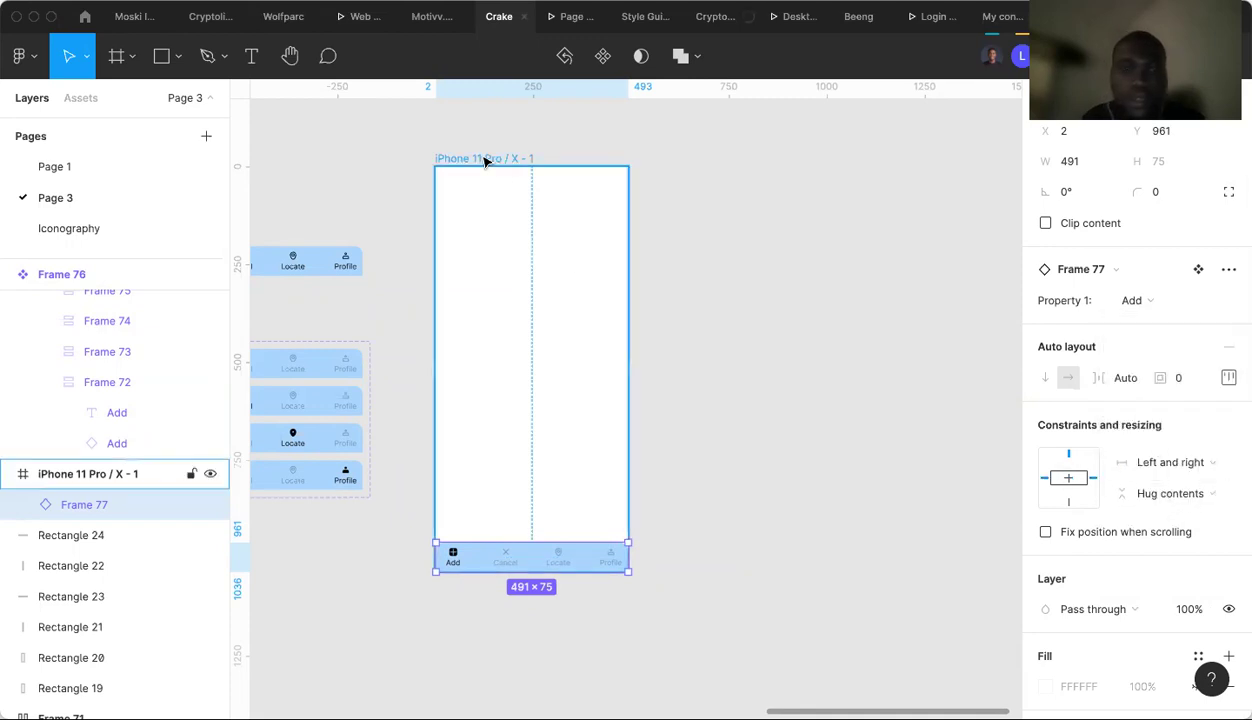
# Widen the iPhone 11 Pro / X - 1 frame to about 593 px by extending its left edge.
pyautogui.click(438, 263)
pyautogui.moveTo(438, 263); pyautogui.dragTo(396, 266)
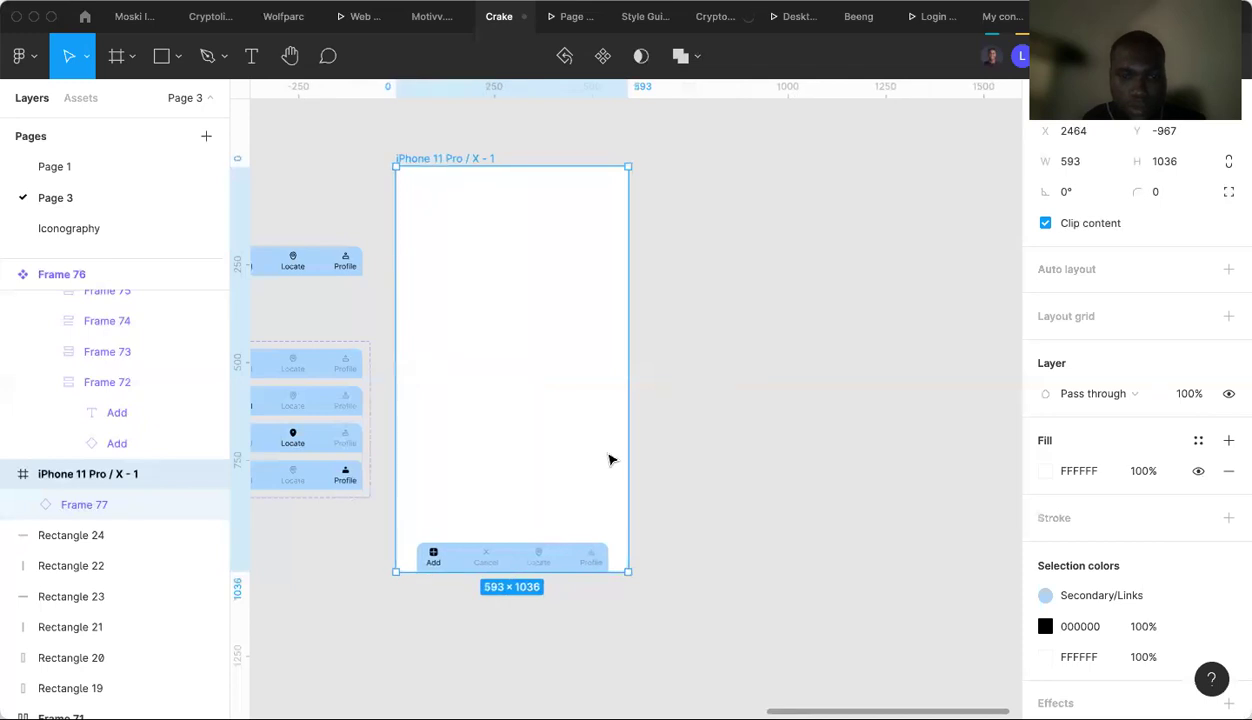
# Check the placed Frame 77 instance's horizontal constraint options and its auto layout alignment and padding settings.
pyautogui.click(559, 561)
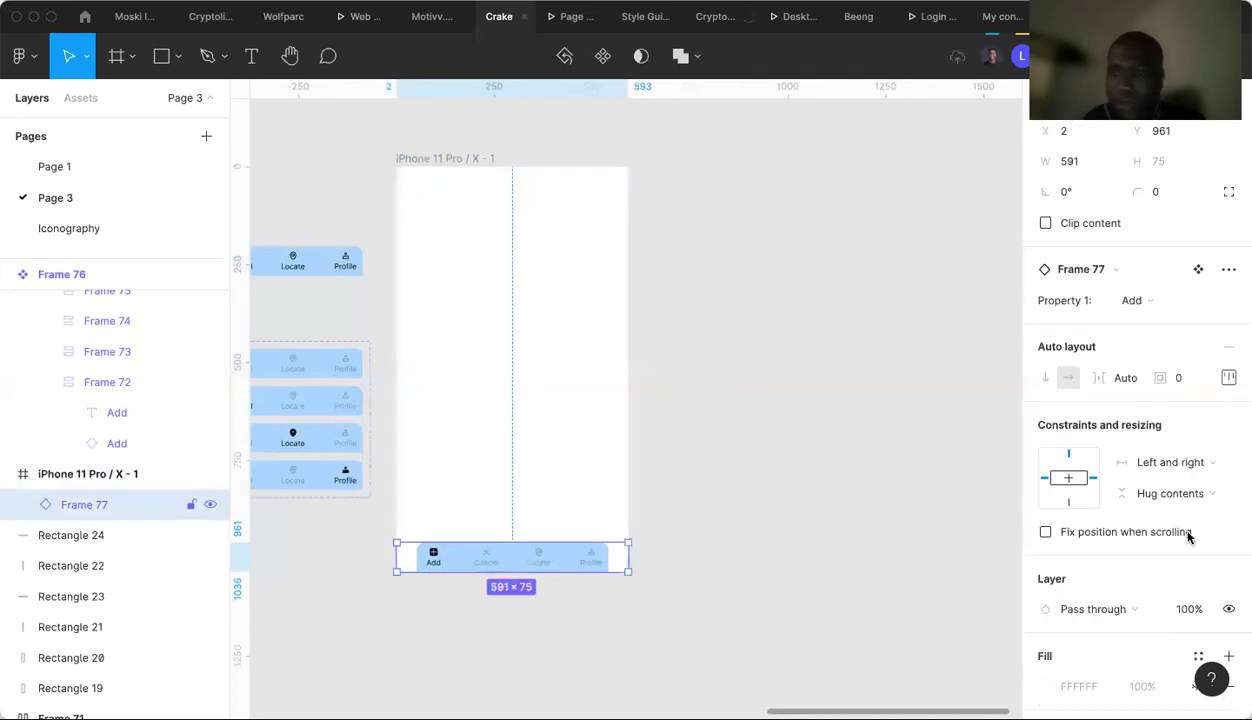
pyautogui.click(1191, 466)
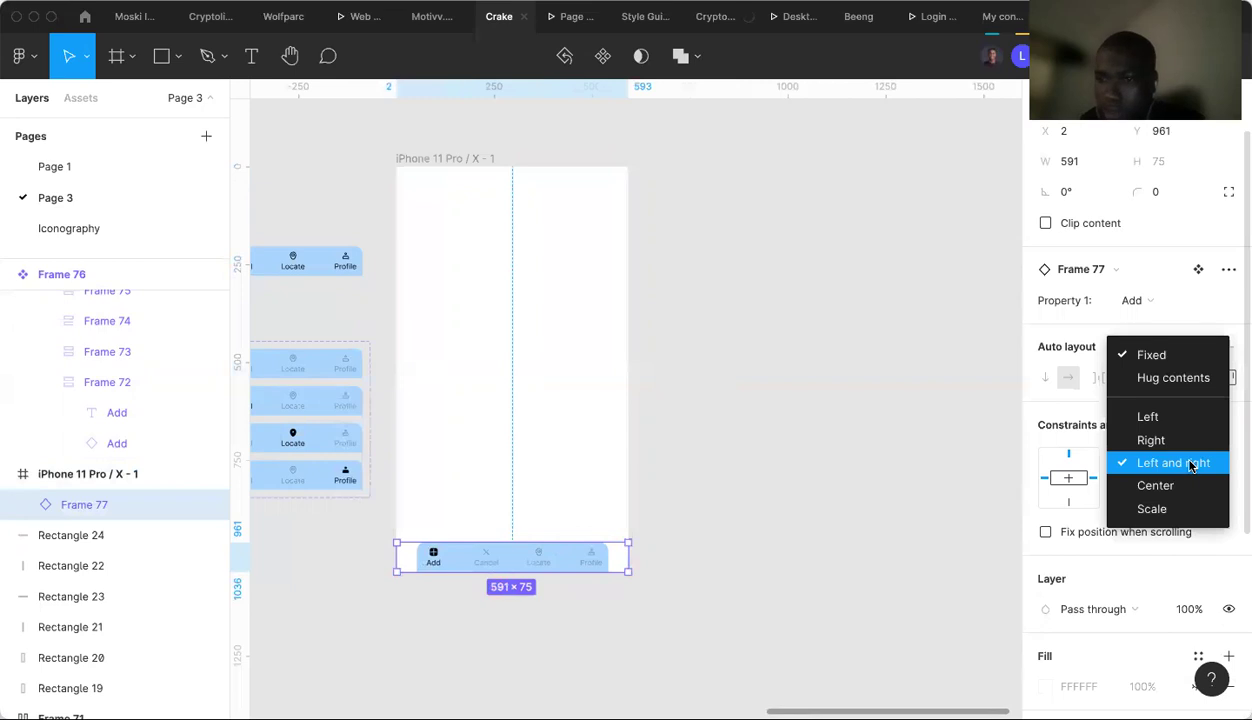
pyautogui.click(1191, 466)
pyautogui.click(1228, 377)
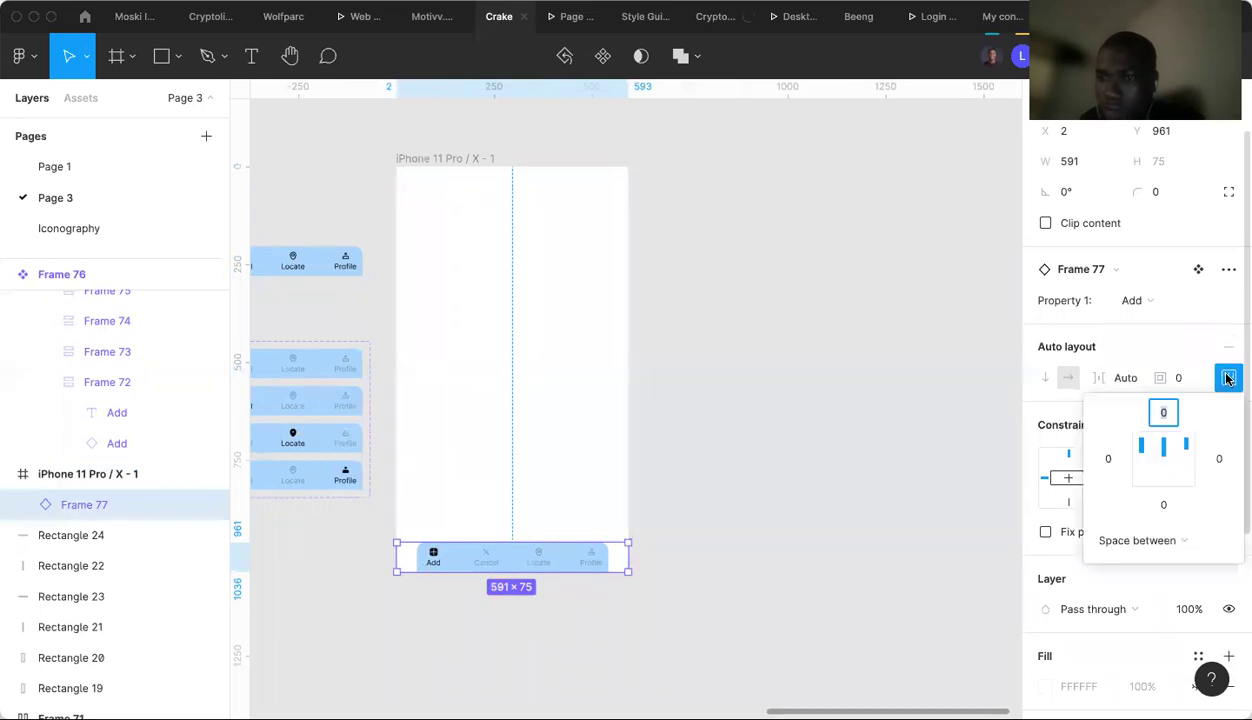
pyautogui.click(1228, 377)
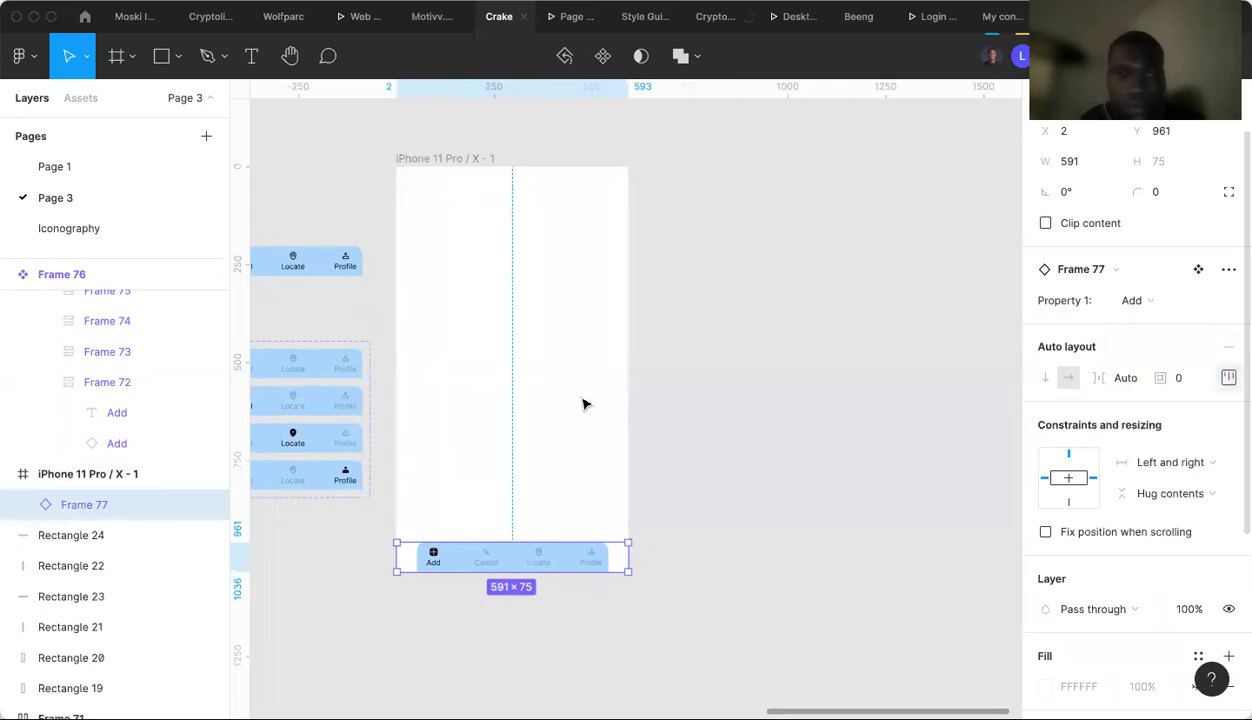
# Set the main Frame 76 component's auto layout spacing mode to Space between.
pyautogui.click(349, 268)
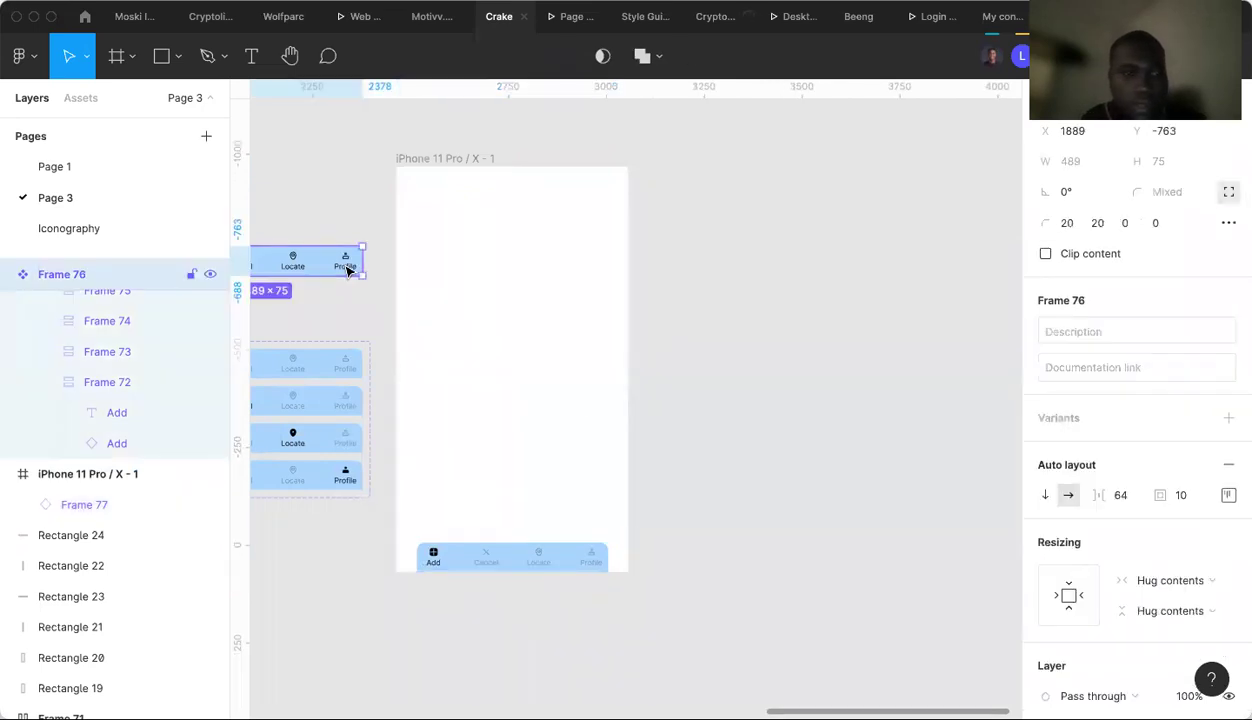
pyautogui.click(1180, 581)
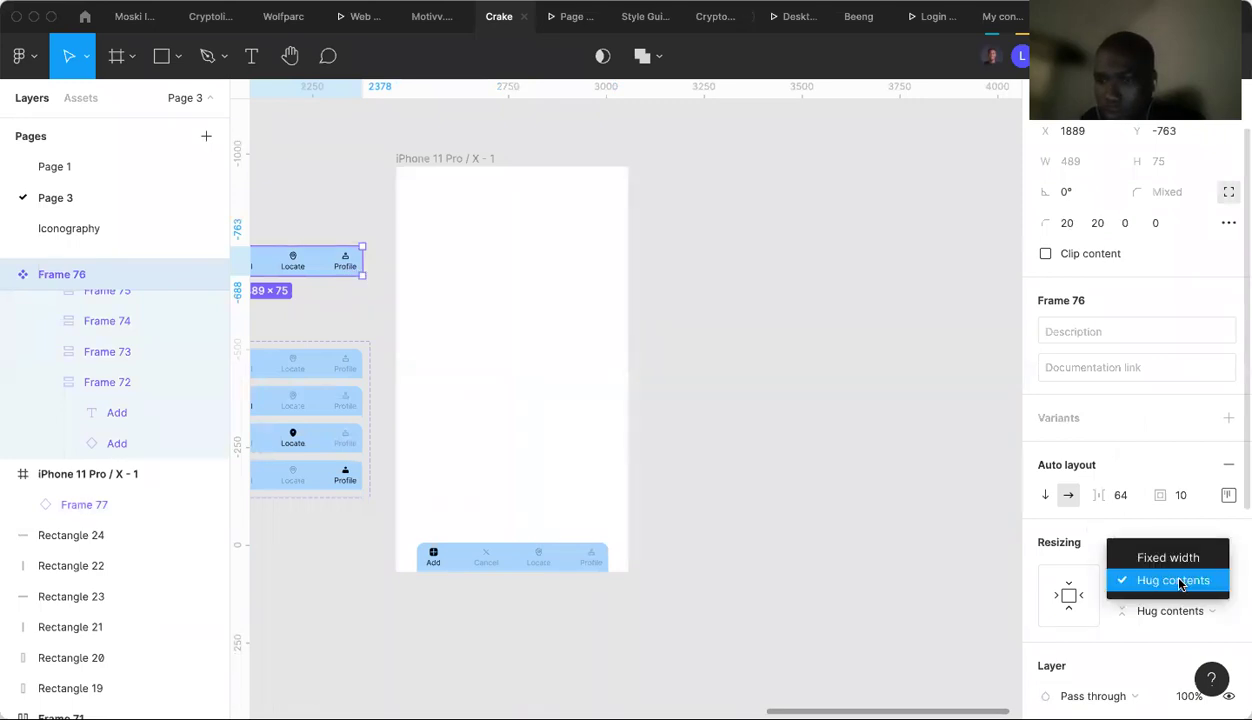
pyautogui.click(1180, 581)
pyautogui.click(1228, 495)
pyautogui.click(1142, 658)
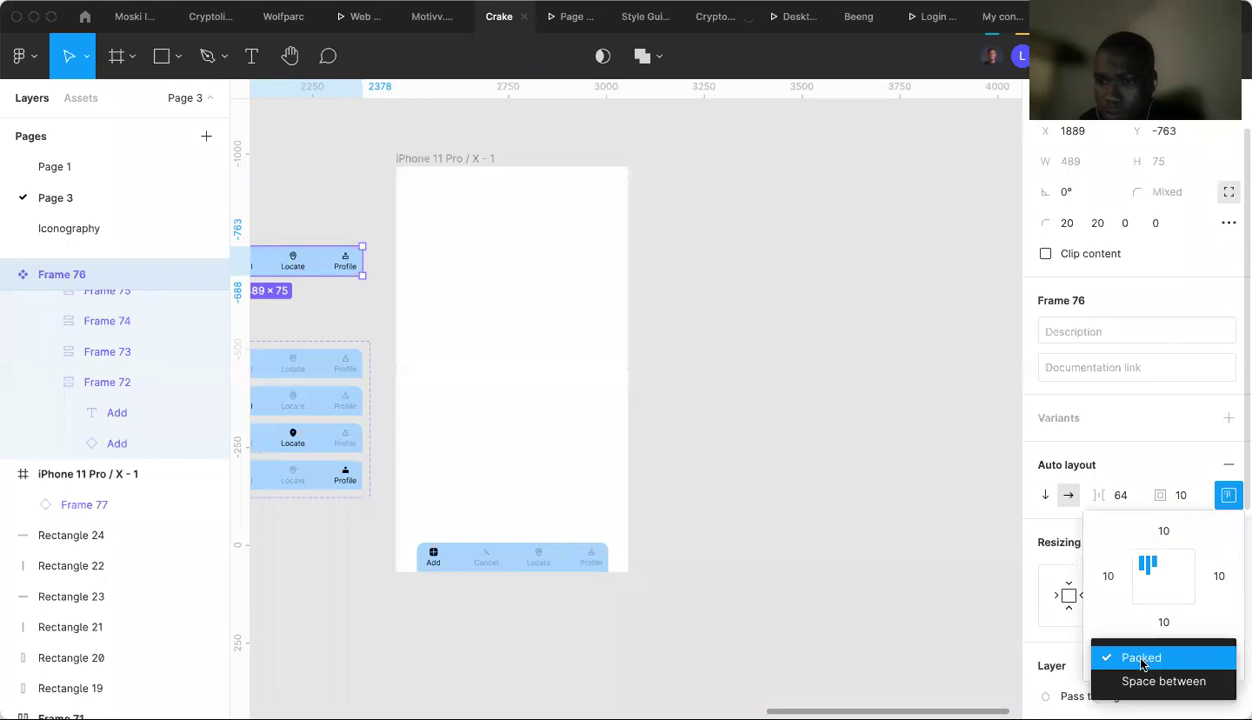
pyautogui.click(1138, 680)
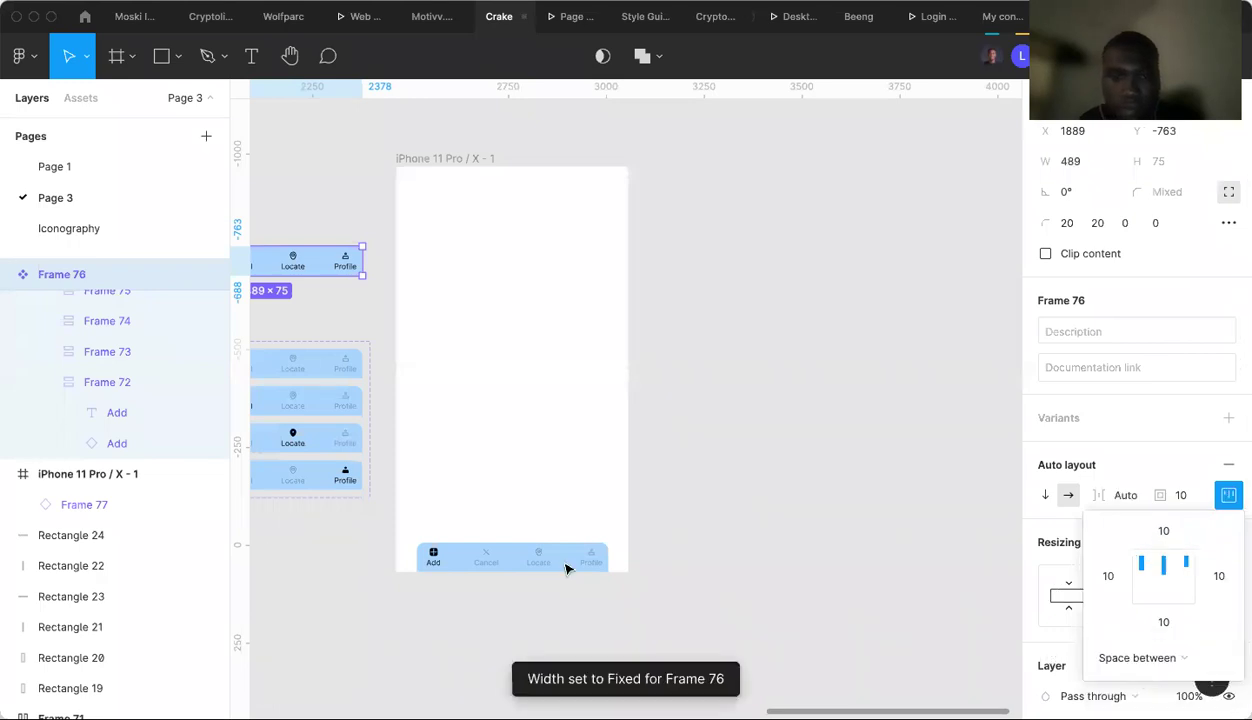
# Set the horizontal resizing of the bar nested inside the placed Frame 77 instance to Fill container.
pyautogui.click(507, 558)
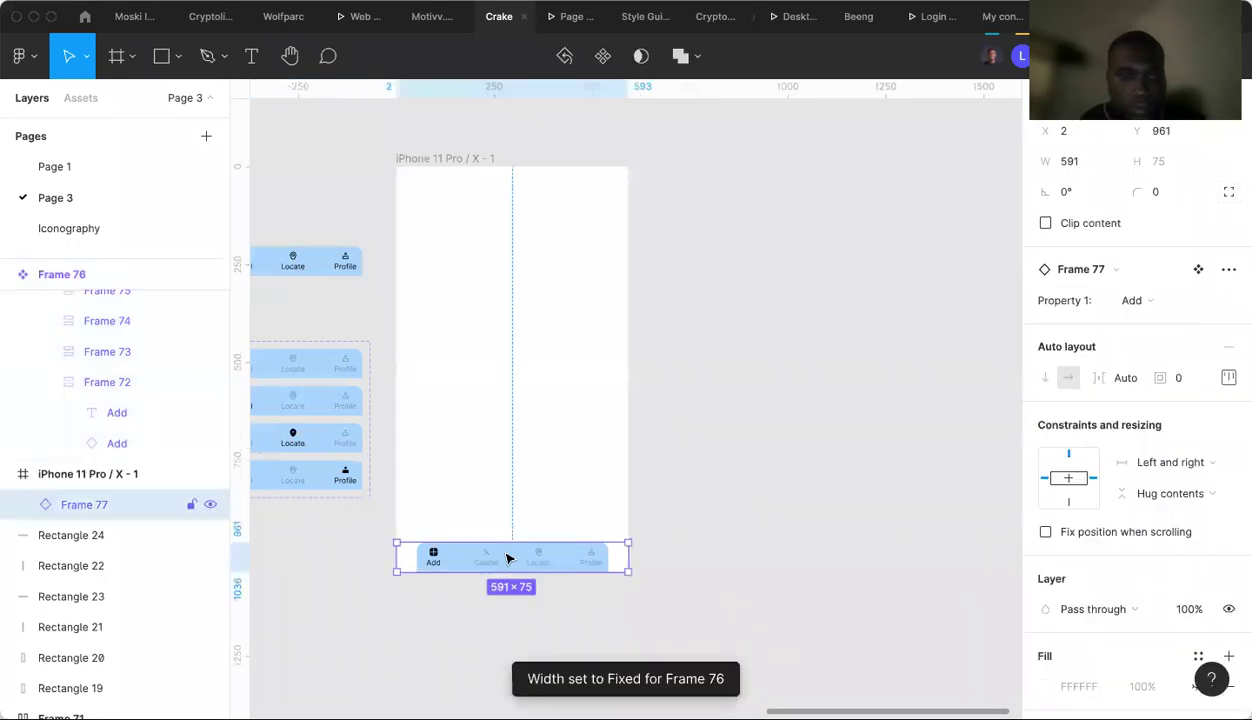
pyautogui.doubleClick(507, 558)
pyautogui.click(1182, 466)
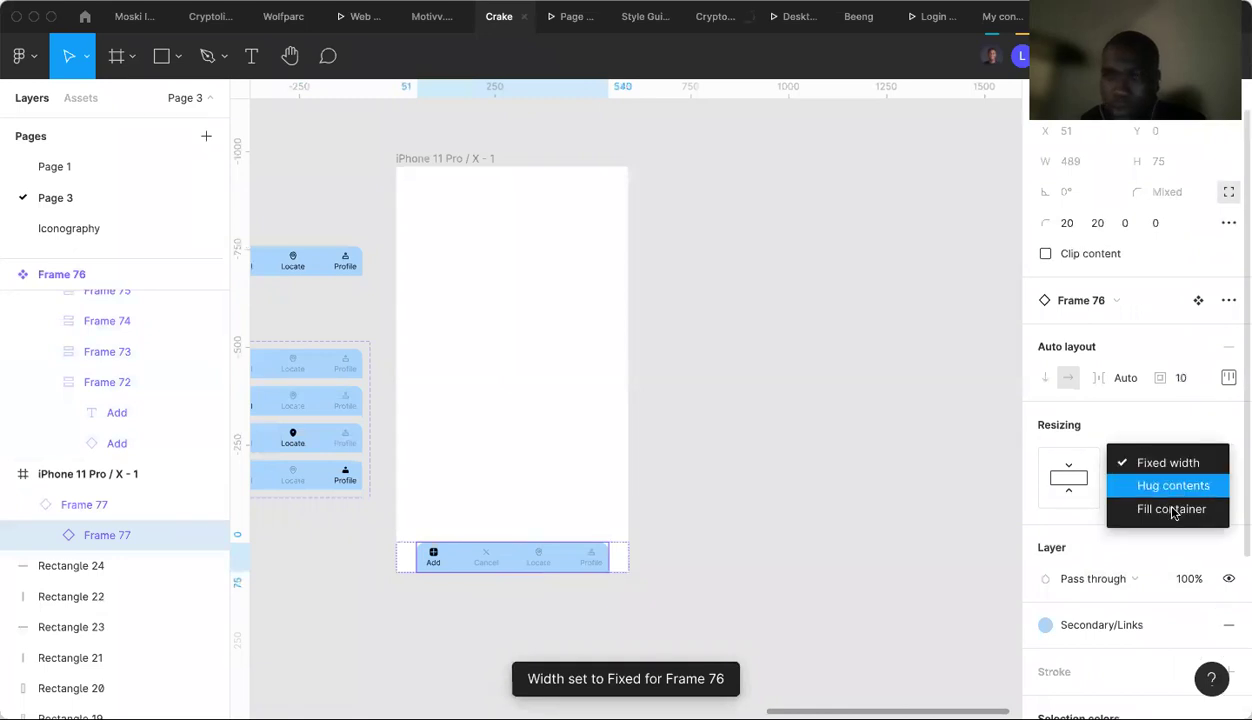
pyautogui.click(1172, 509)
# Resize the iPhone 11 Pro / X - 1 frame to the iPhone 11 Pro / X preset, 375×812.
pyautogui.click(447, 157)
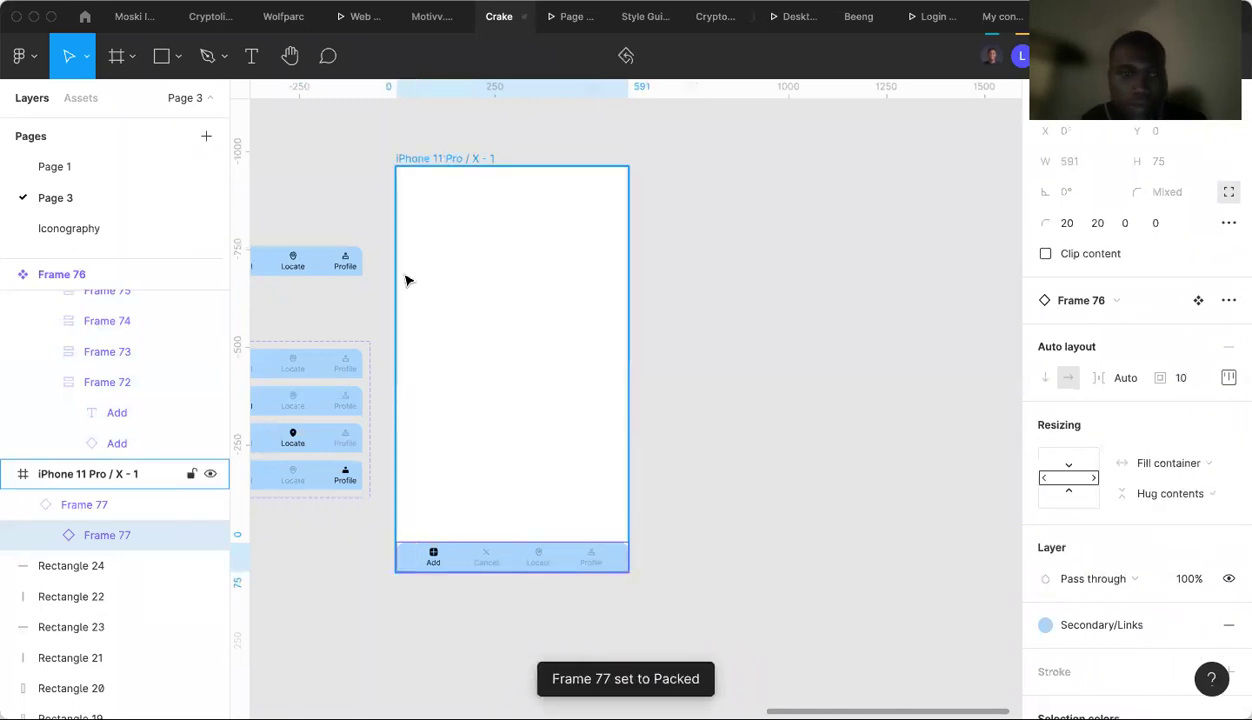
pyautogui.moveTo(394, 279)
pyautogui.mouseDown()
pyautogui.moveTo(492, 299)
pyautogui.moveTo(313, 285)
pyautogui.moveTo(399, 299)
pyautogui.mouseUp()
pyautogui.scroll(-3, 400, 299)
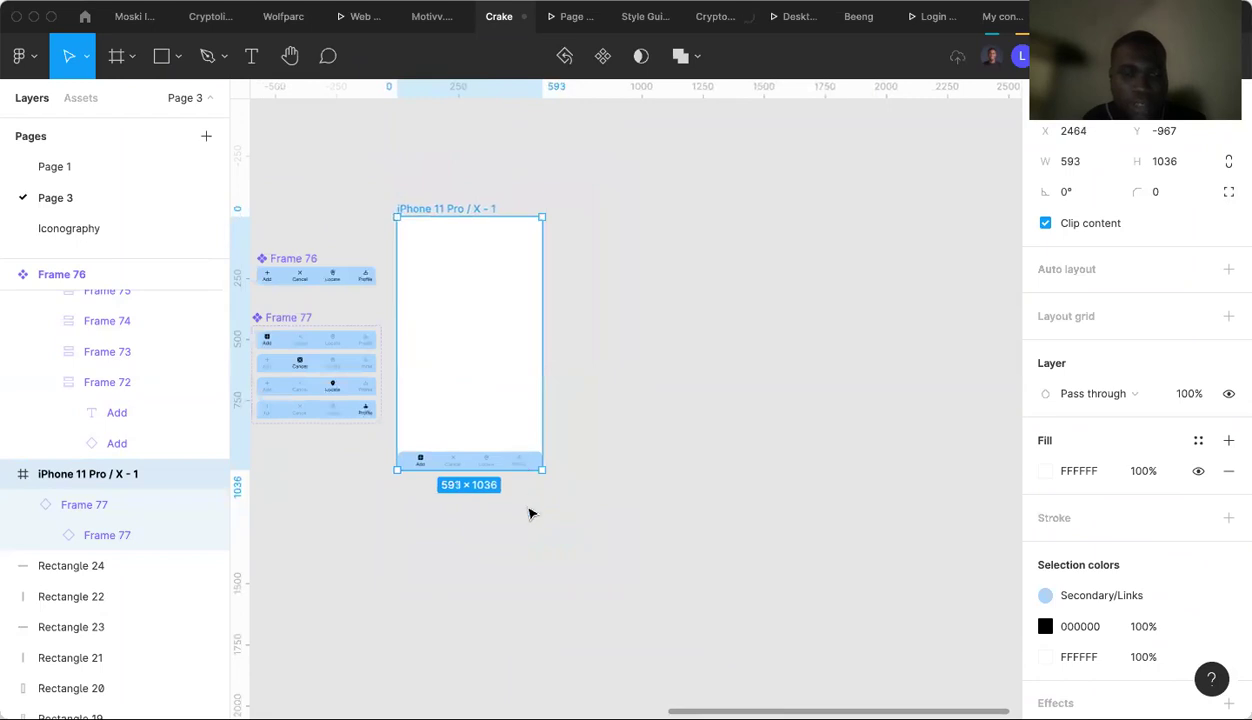
pyautogui.scroll(2, 1088, 158)
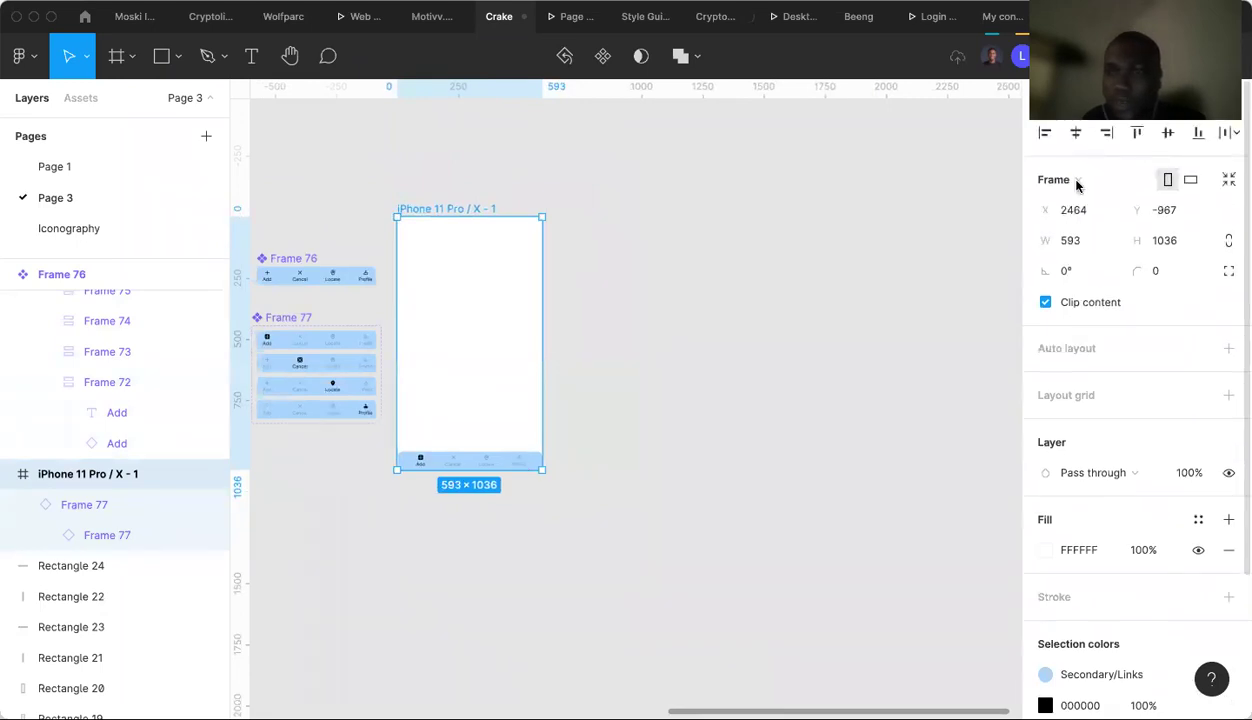
pyautogui.click(1077, 182)
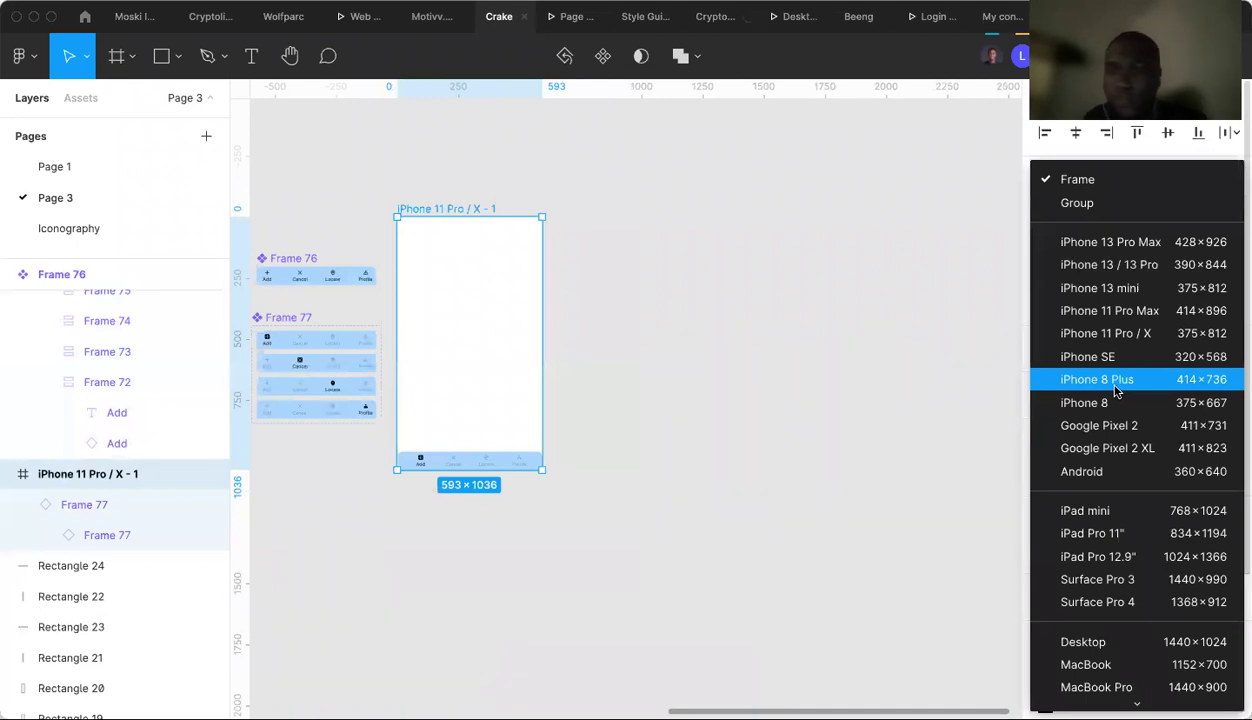
pyautogui.click(1115, 333)
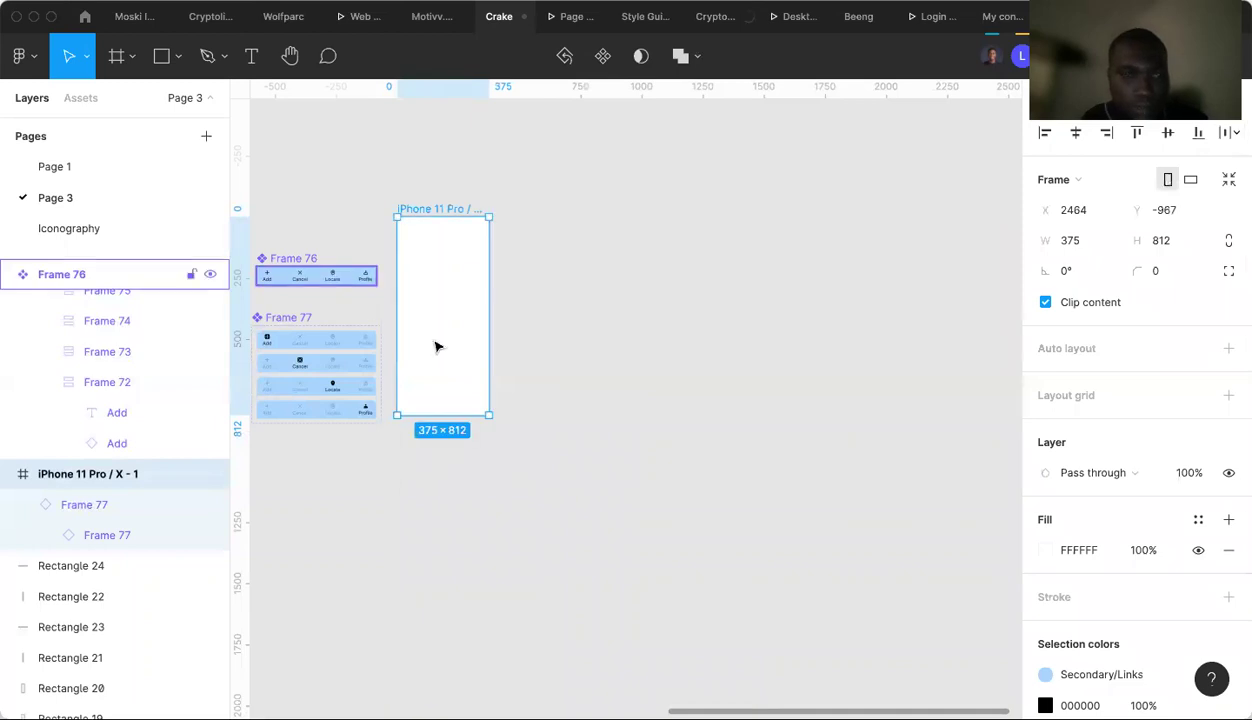
# Set the placed Frame 77 instance's vertical constraint to Bottom and align it to the bottom of the iPhone frame.
pyautogui.click(86, 497)
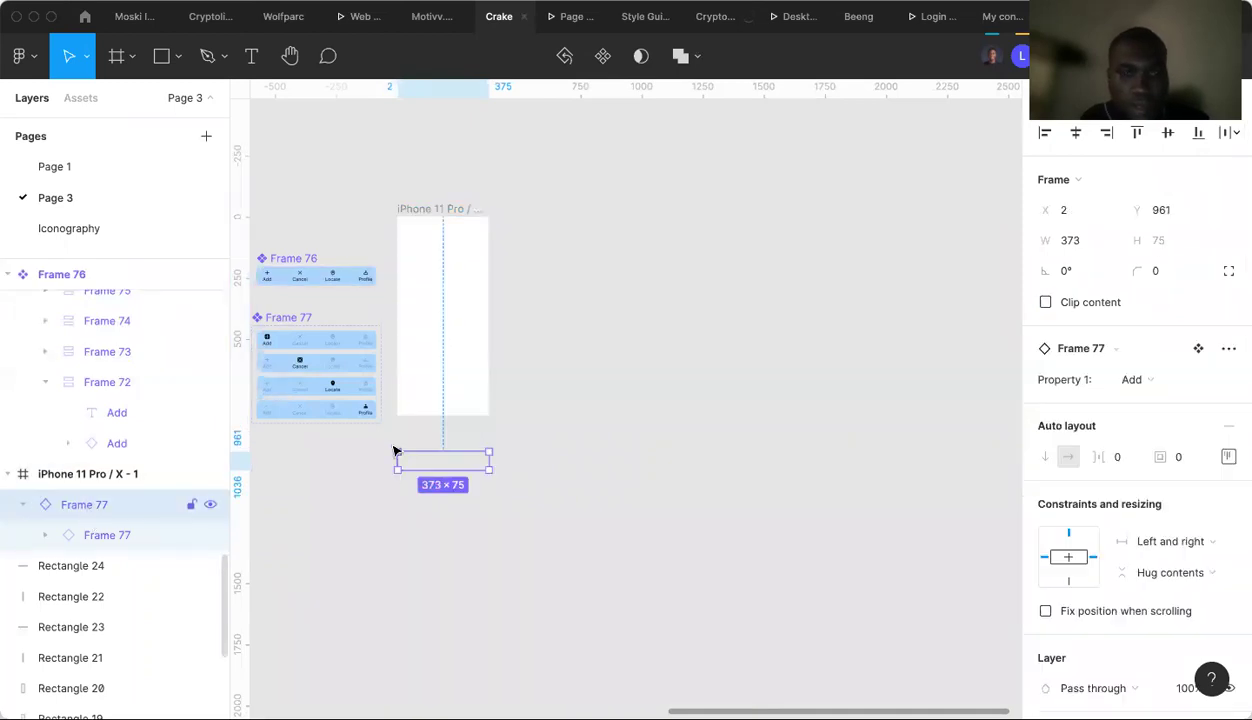
pyautogui.click(1178, 573)
pyautogui.scroll(-1, 1180, 578)
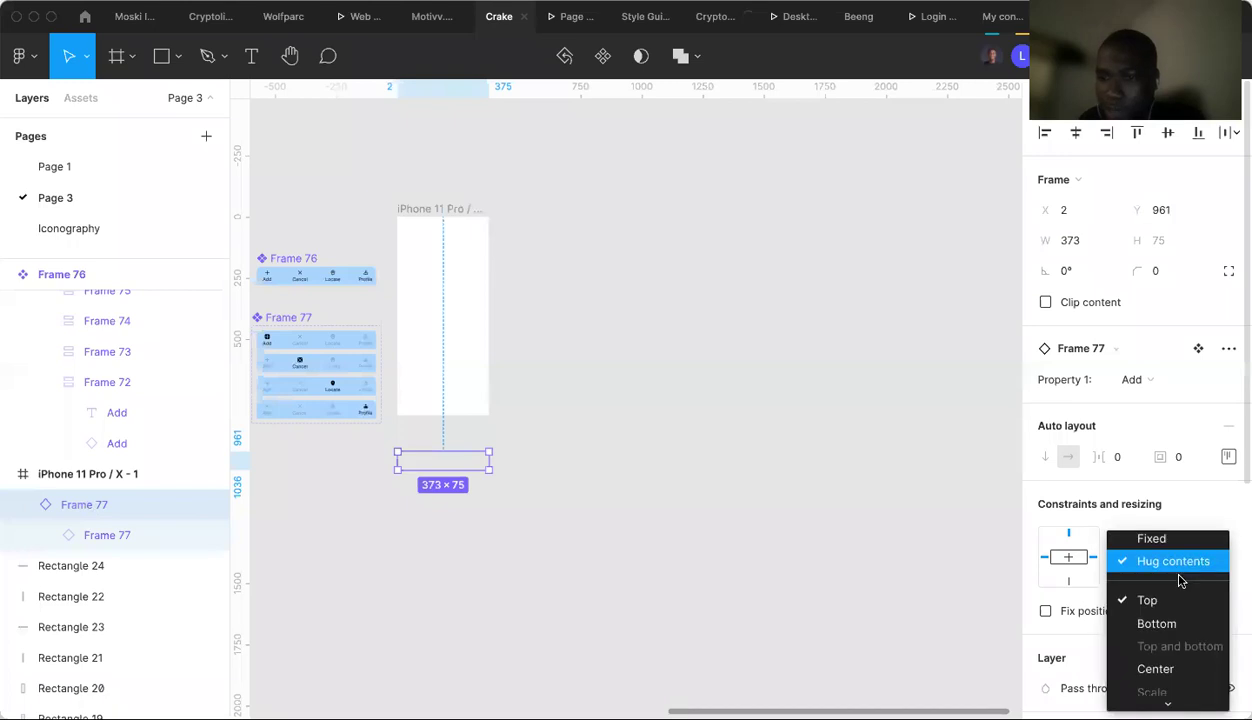
pyautogui.click(1169, 625)
pyautogui.click(1198, 133)
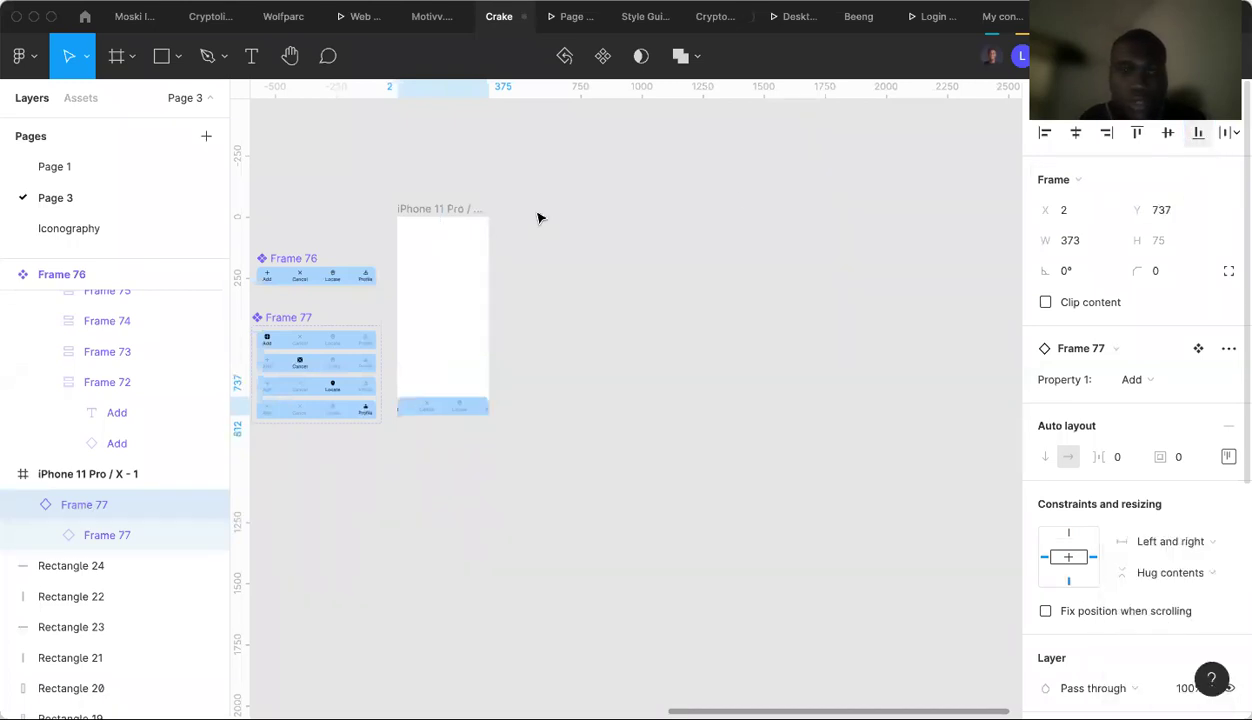
# Check the placed Frame 77 instance's horizontal constraint and set its auto layout spacing mode to Space between.
pyautogui.click(1185, 543)
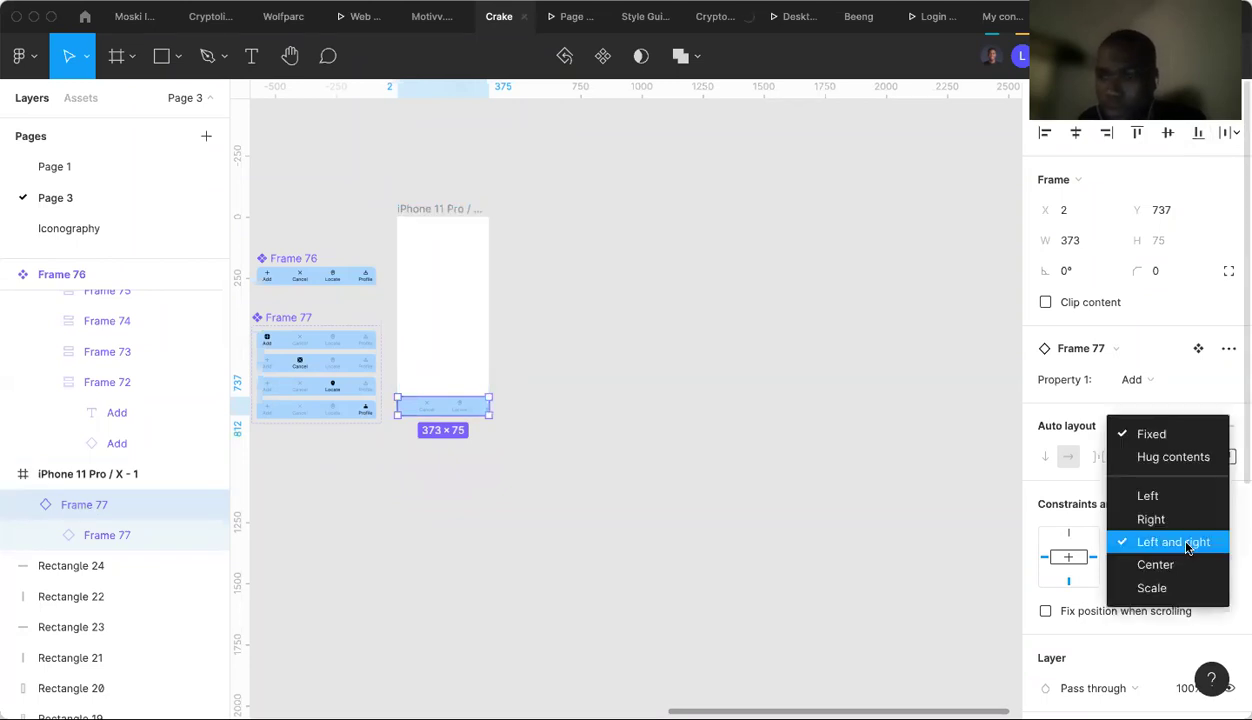
pyautogui.click(1052, 497)
pyautogui.click(1228, 456)
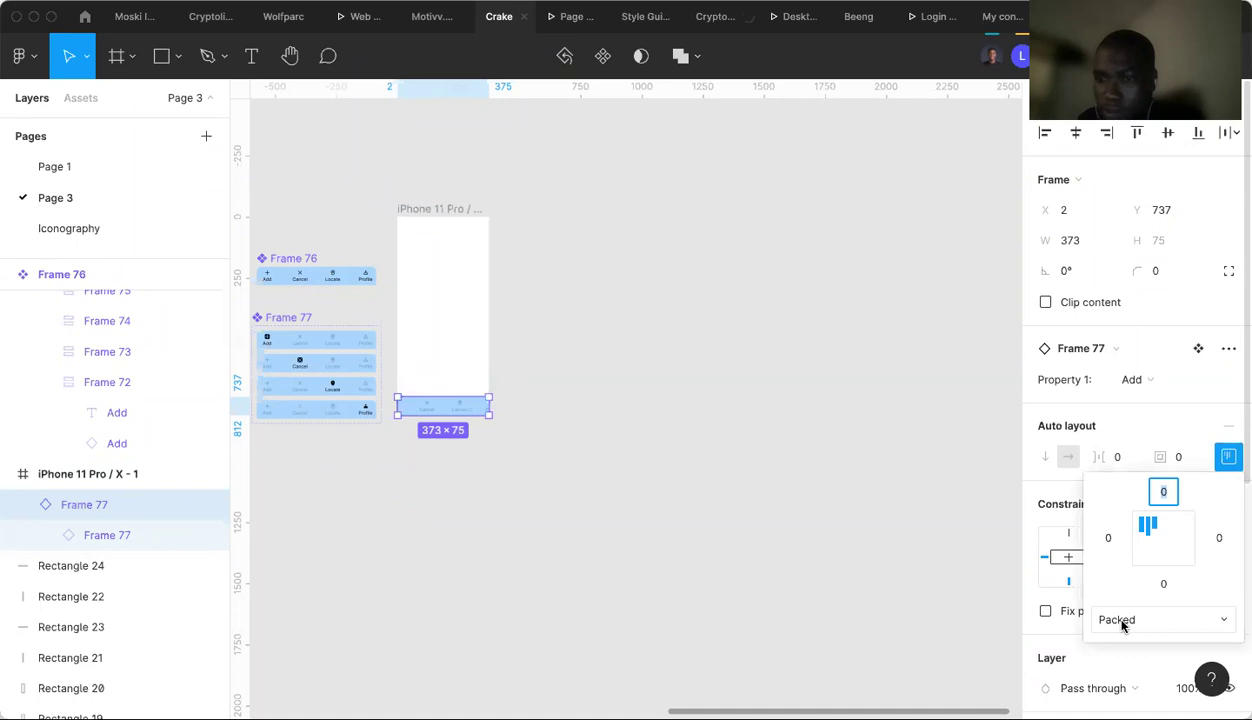
pyautogui.click(1122, 620)
pyautogui.click(1124, 641)
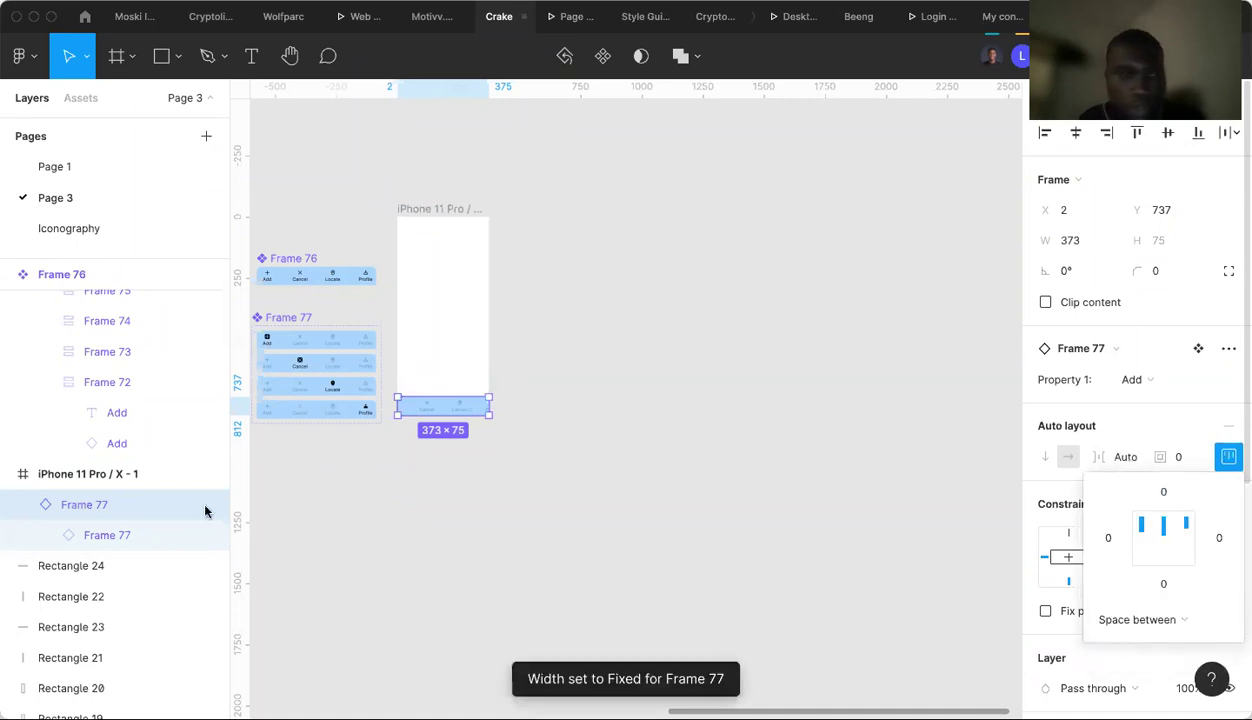
# Set the nested navigation bar's horizontal resizing to Fill container and keep its auto layout spacing mode at Space between.
pyautogui.click(107, 533)
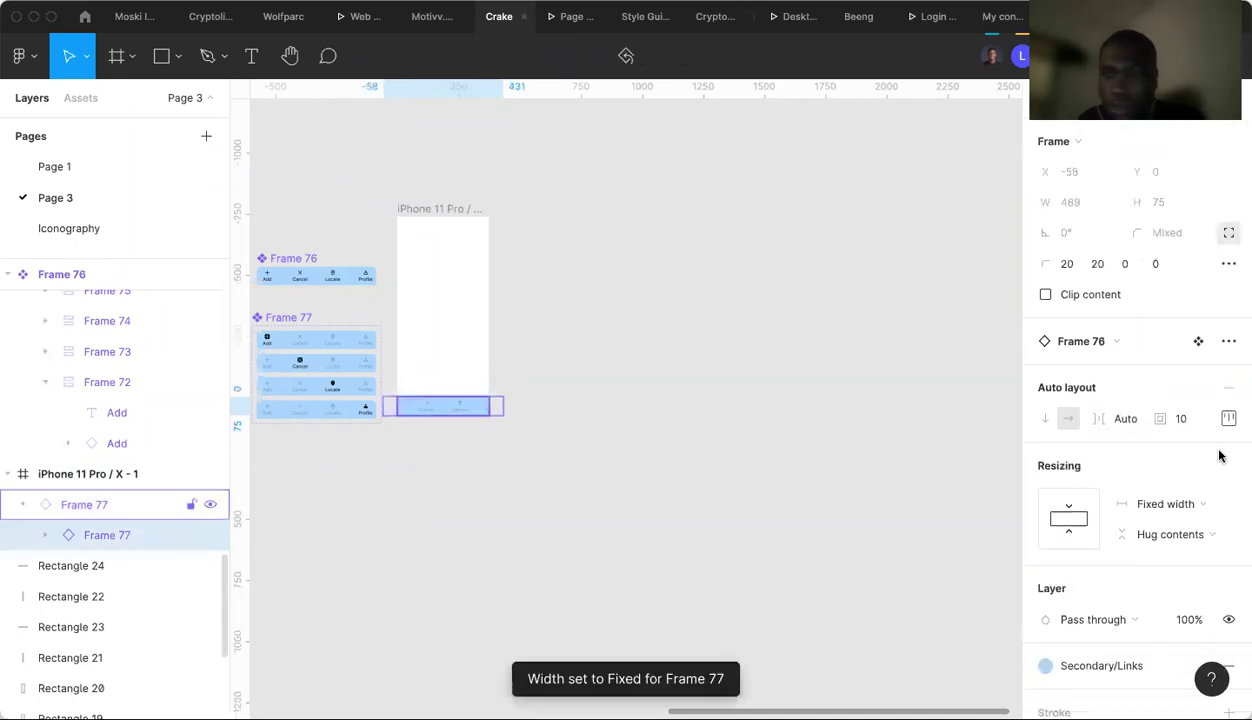
pyautogui.click(1160, 504)
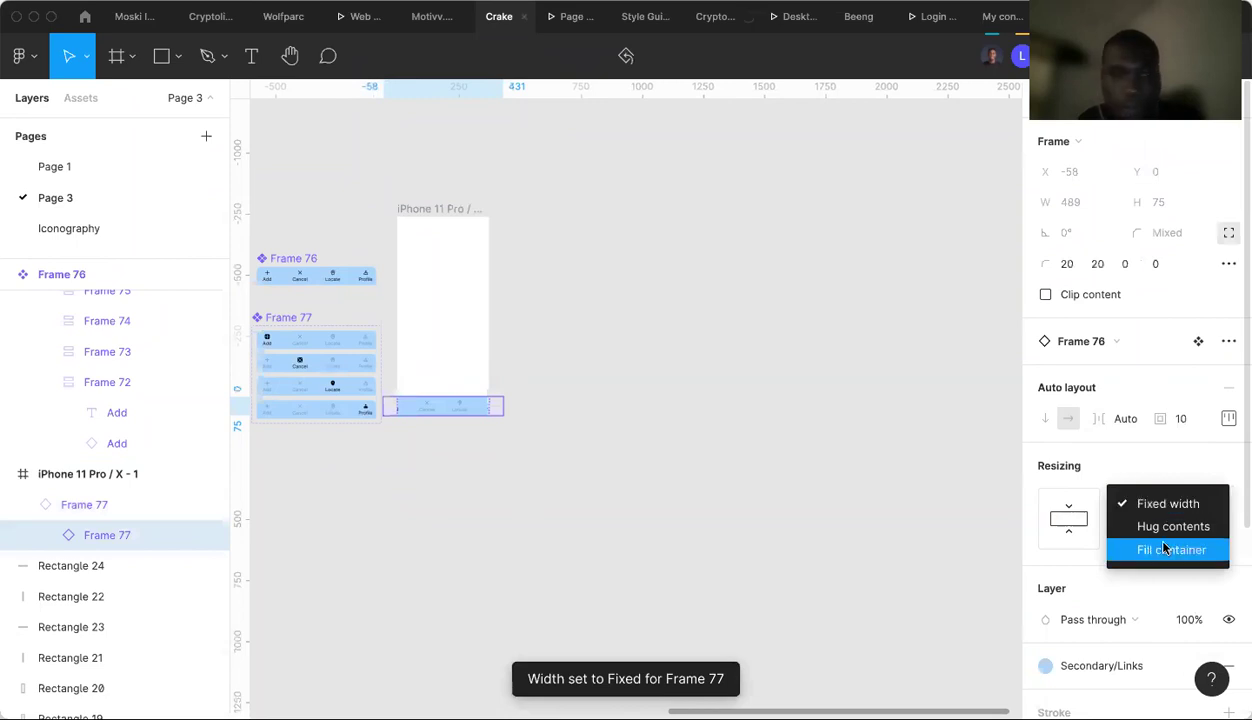
pyautogui.click(1163, 549)
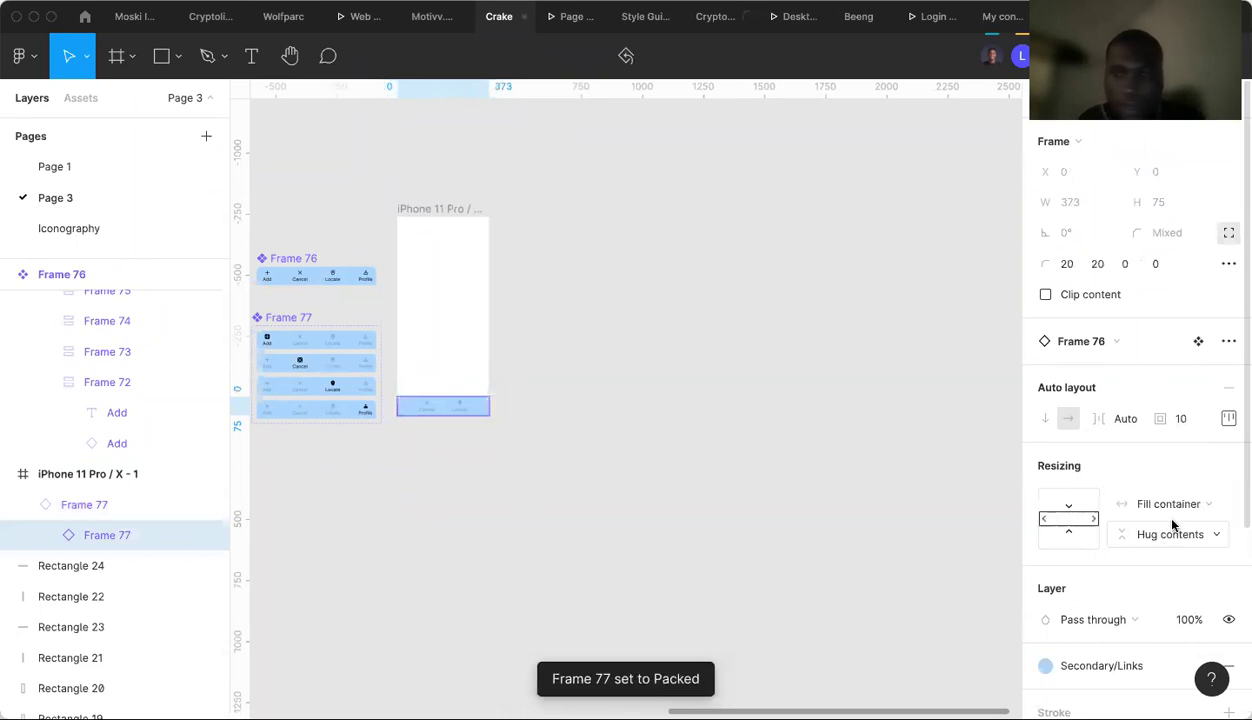
pyautogui.click(1229, 418)
pyautogui.click(1157, 575)
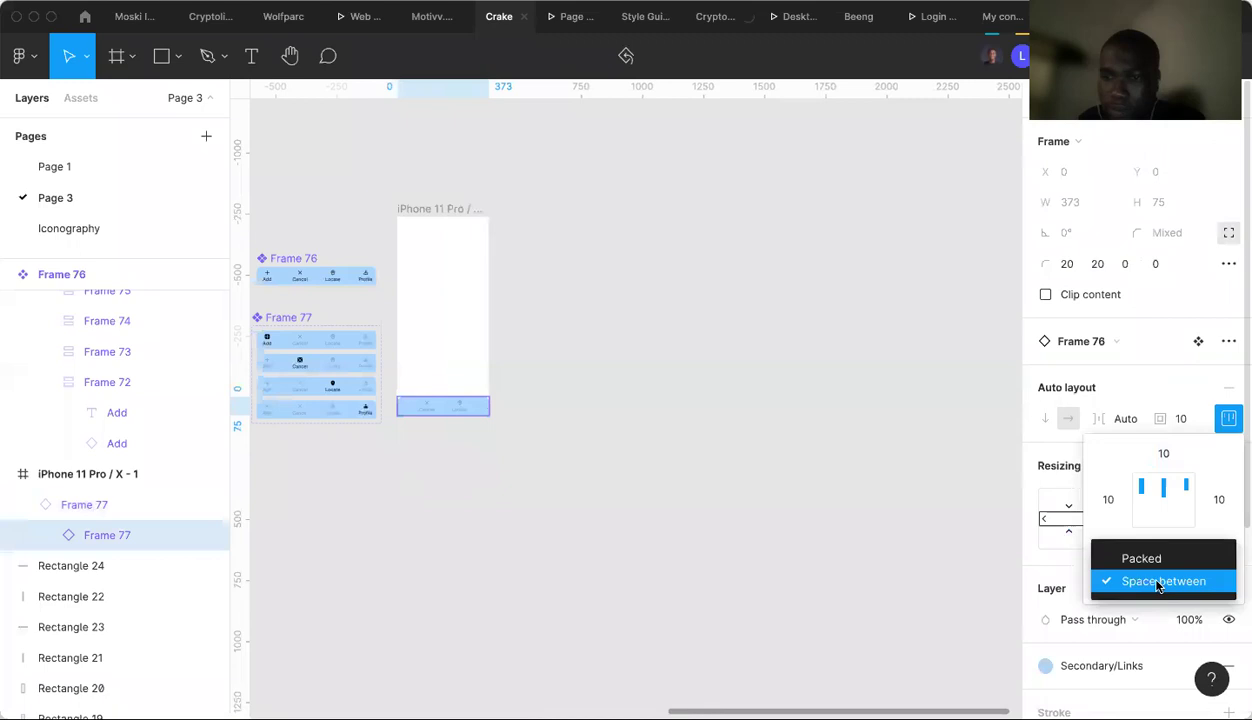
pyautogui.click(1157, 580)
pyautogui.click(1056, 538)
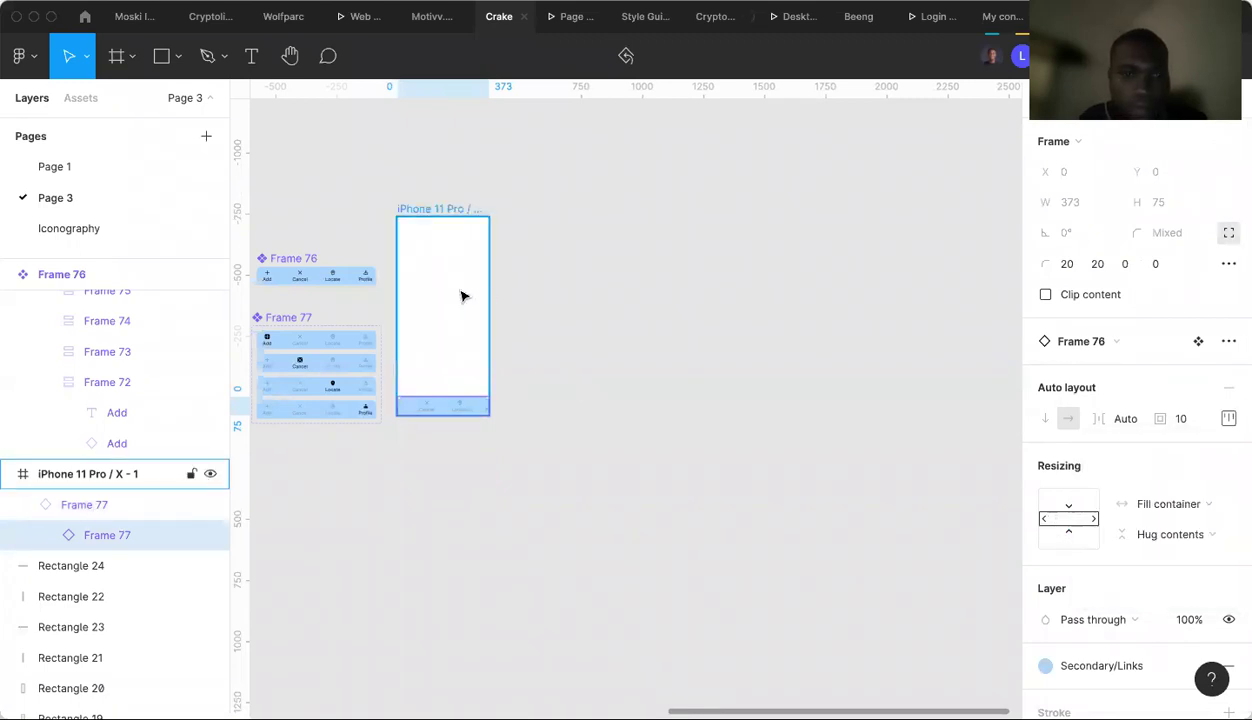
pyautogui.press('Escape')
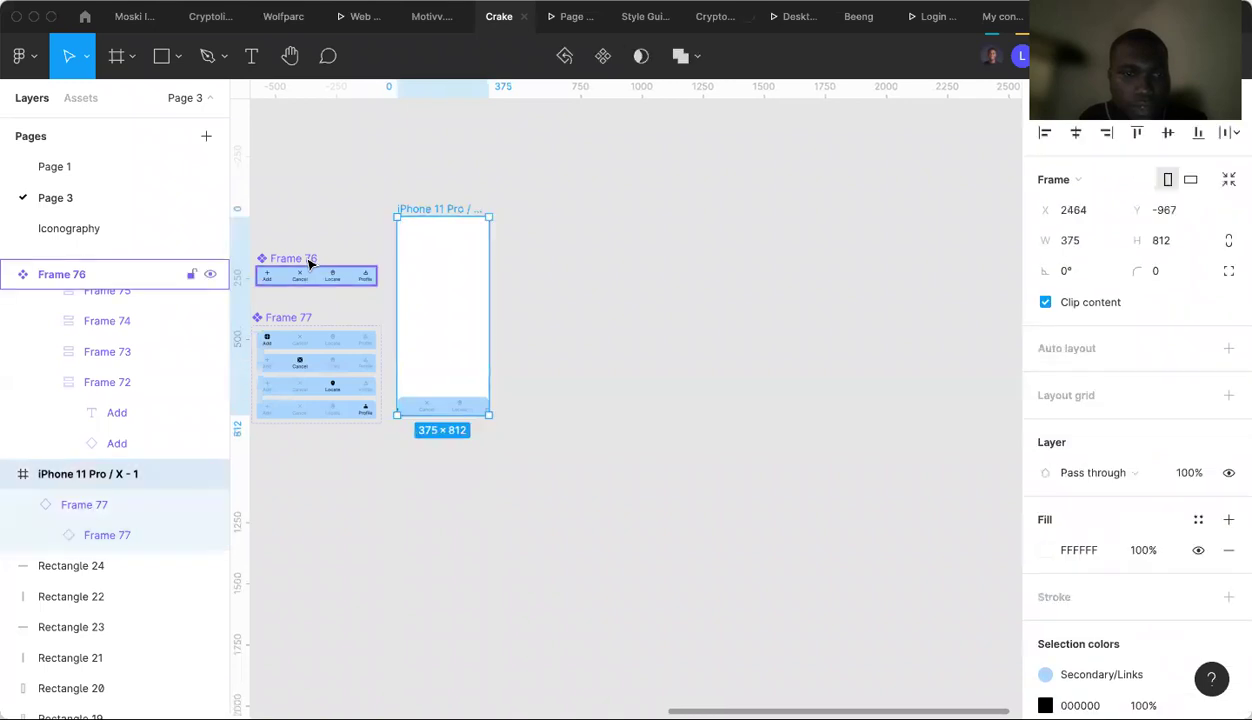
# Set the main Frame 76 component's horizontal resizing to Hug contents.
pyautogui.click(310, 262)
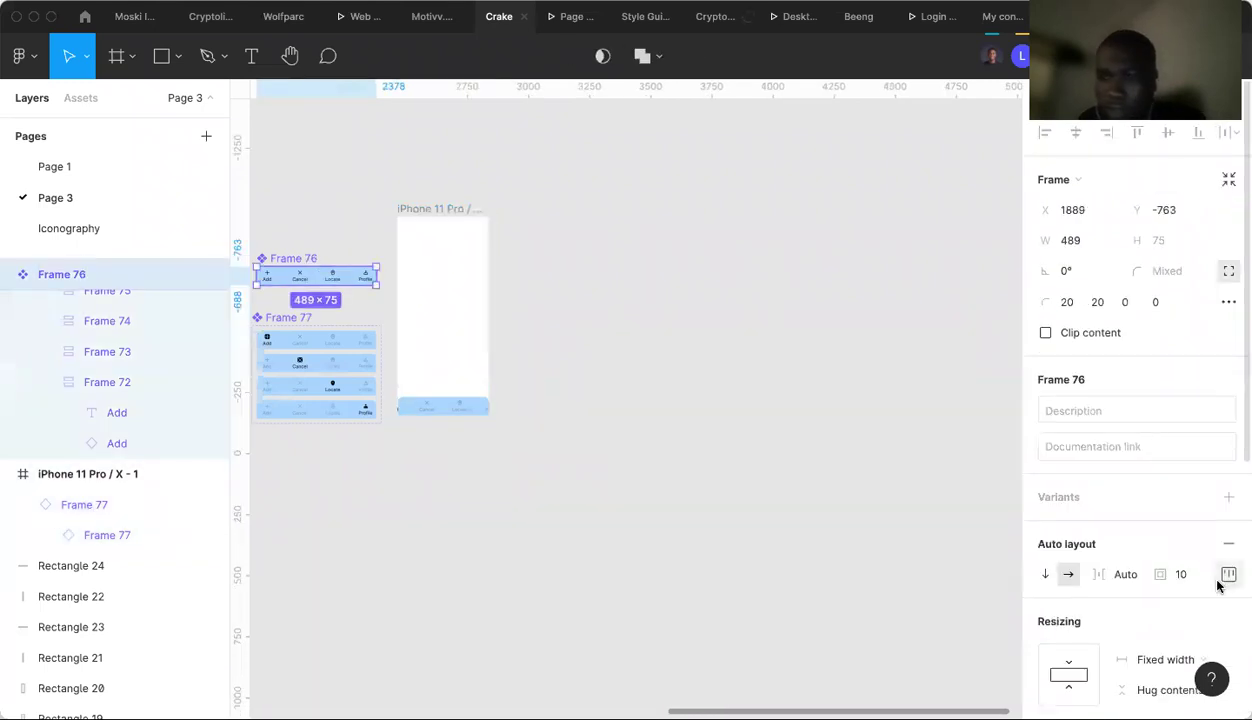
pyautogui.click(1169, 659)
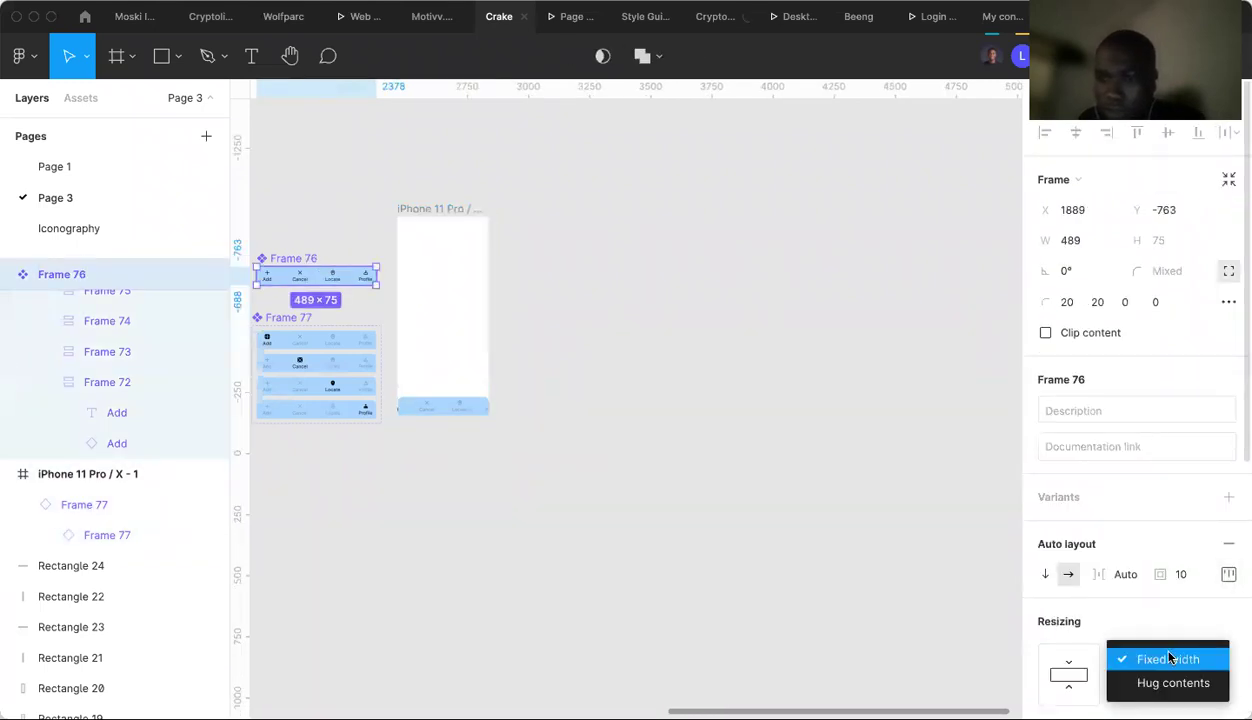
pyautogui.click(1170, 682)
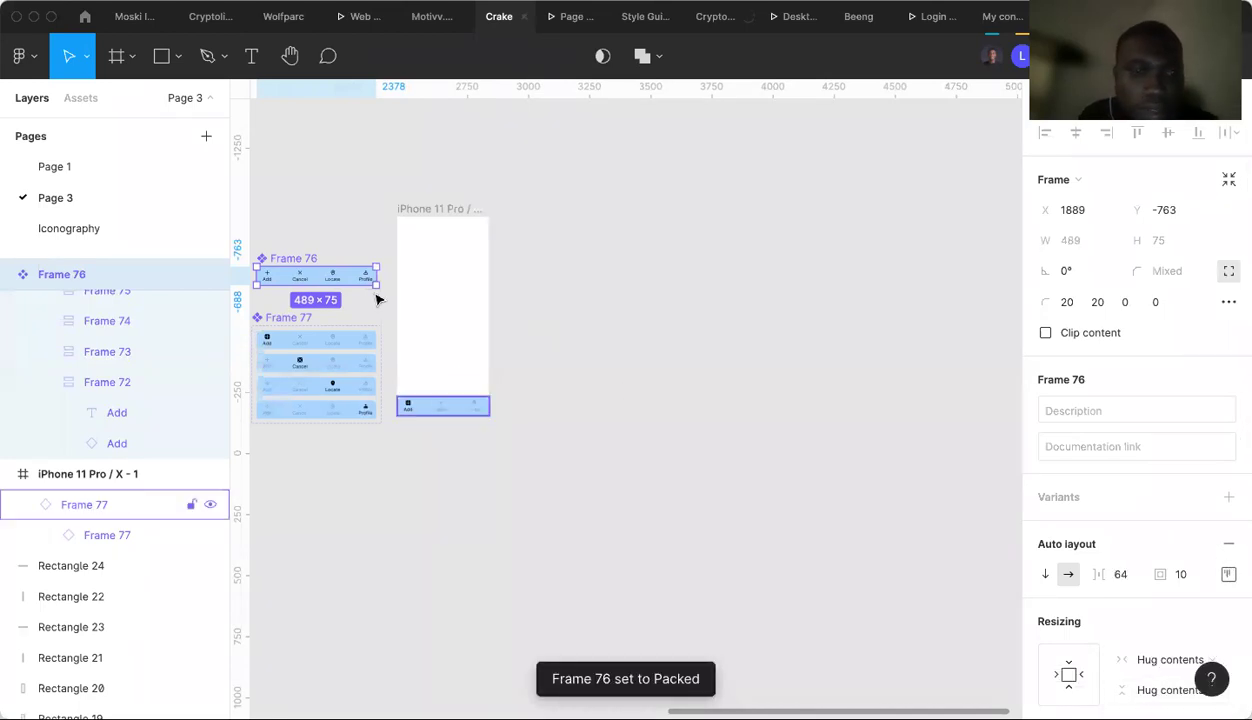
pyautogui.moveTo(351, 276)
pyautogui.mouseDown()
pyautogui.moveTo(370, 276)
pyautogui.moveTo(353, 281)
pyautogui.mouseUp()
pyautogui.press('super+z')
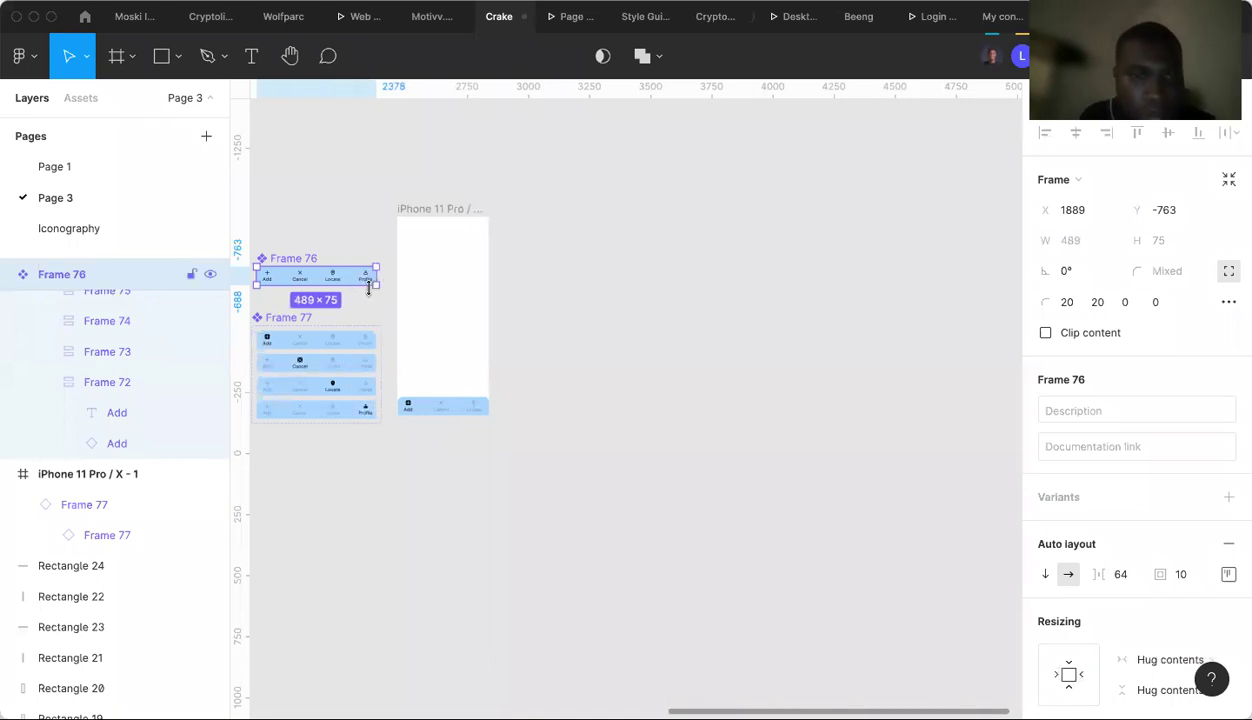
# Set the main Frame 76 component's auto layout spacing mode to Space between.
pyautogui.hscroll(-3, 365, 287)
pyautogui.hscroll(-3, 371, 292)
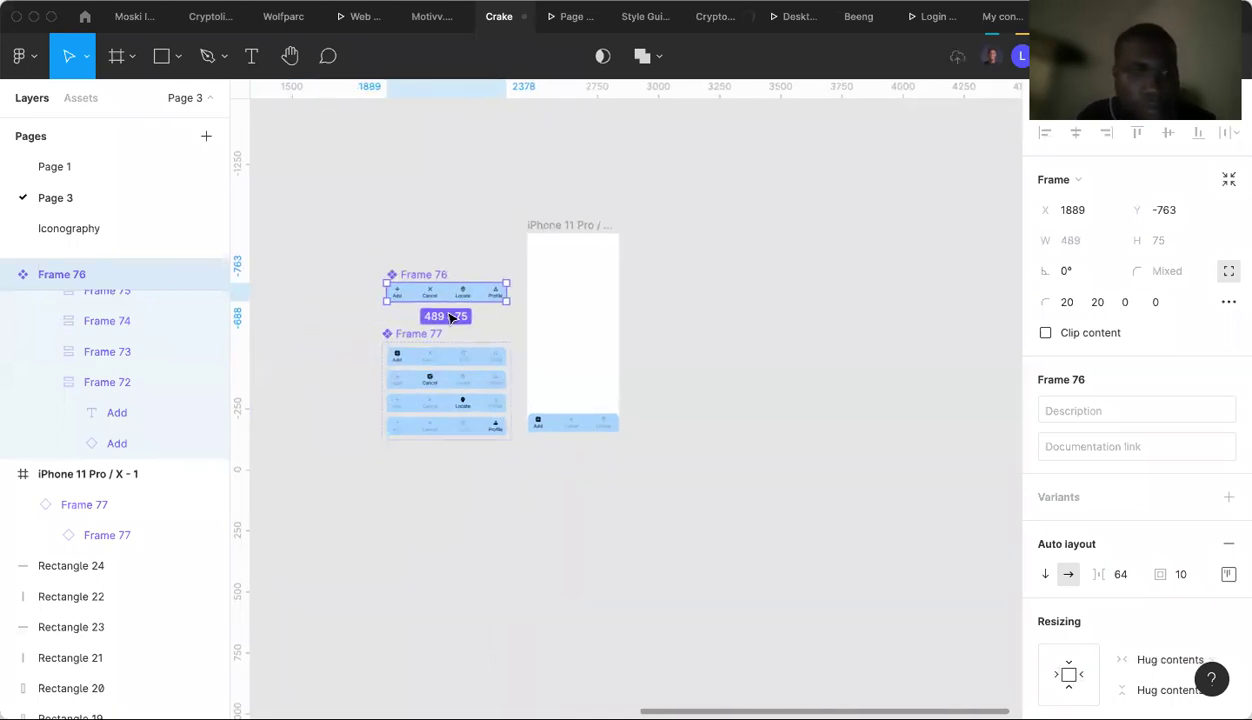
pyautogui.scroll(2, 450, 317)
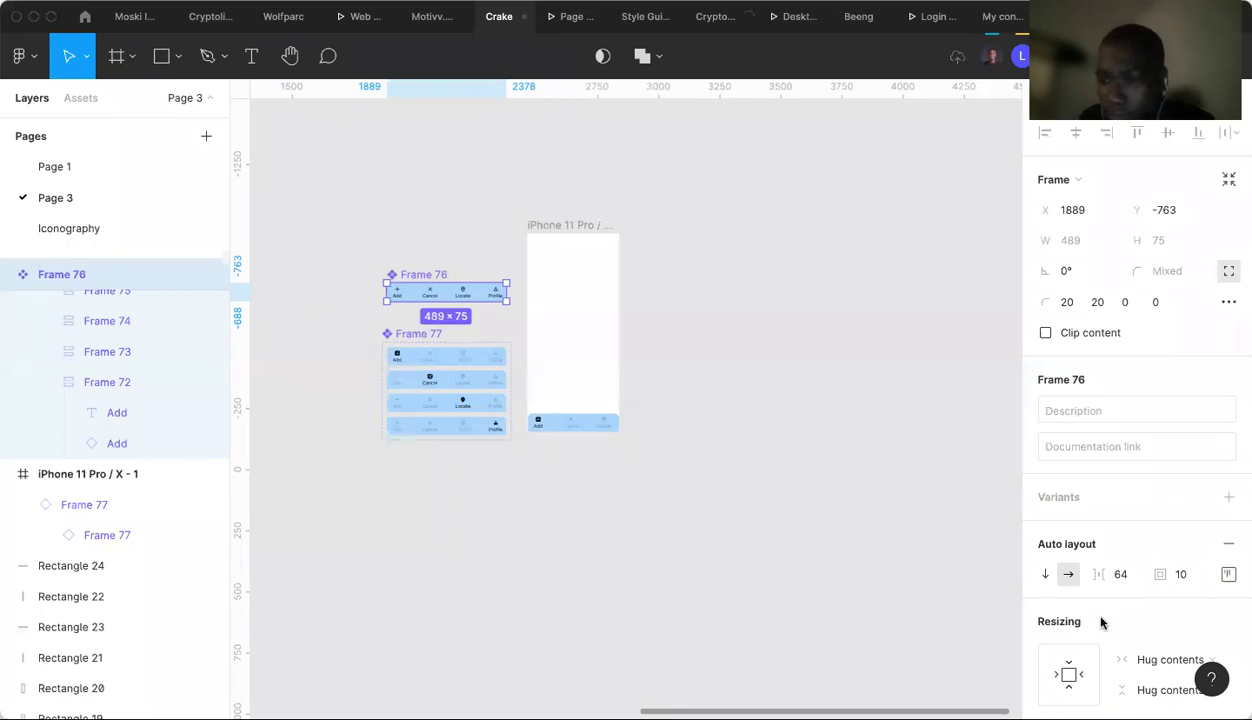
pyautogui.click(1163, 658)
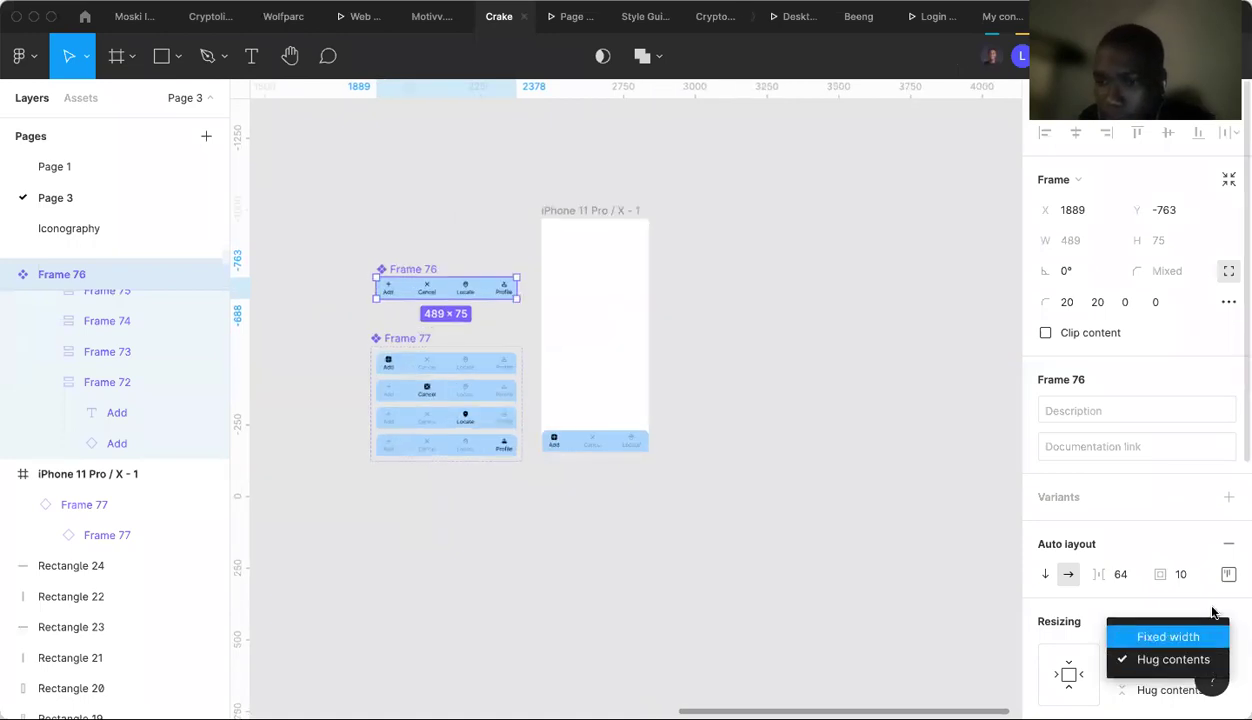
pyautogui.click(1228, 574)
pyautogui.click(1228, 574)
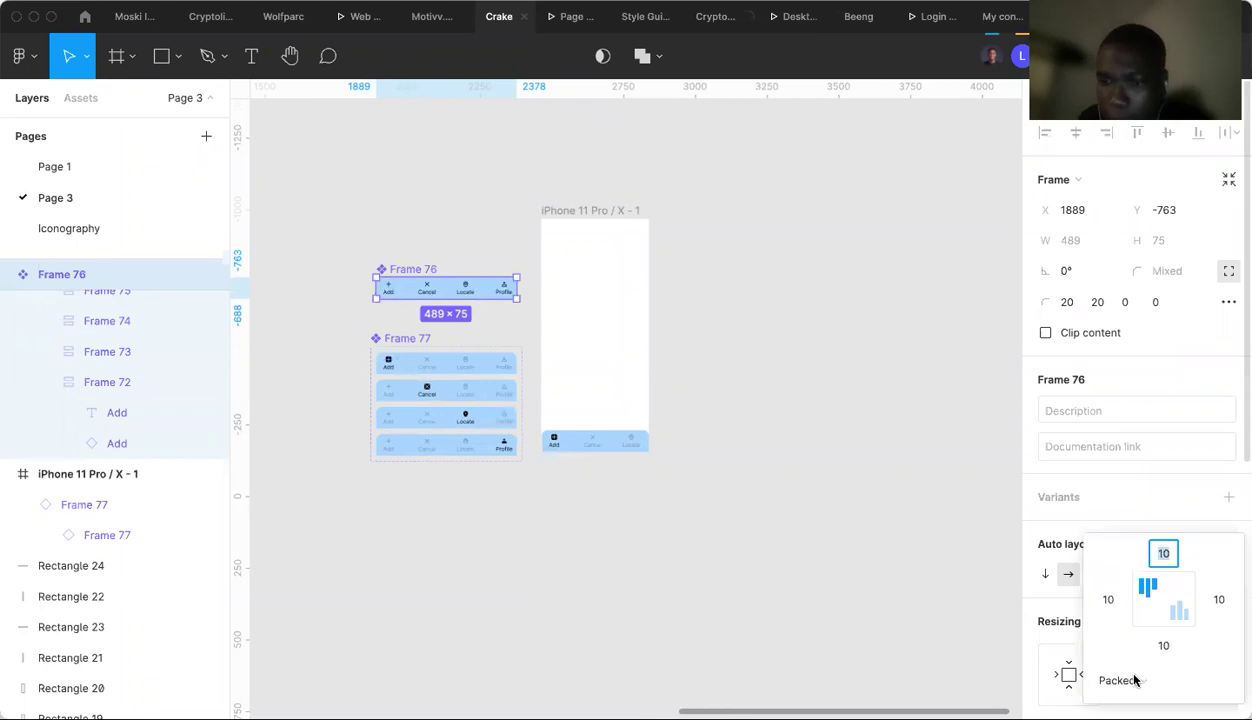
pyautogui.click(1135, 681)
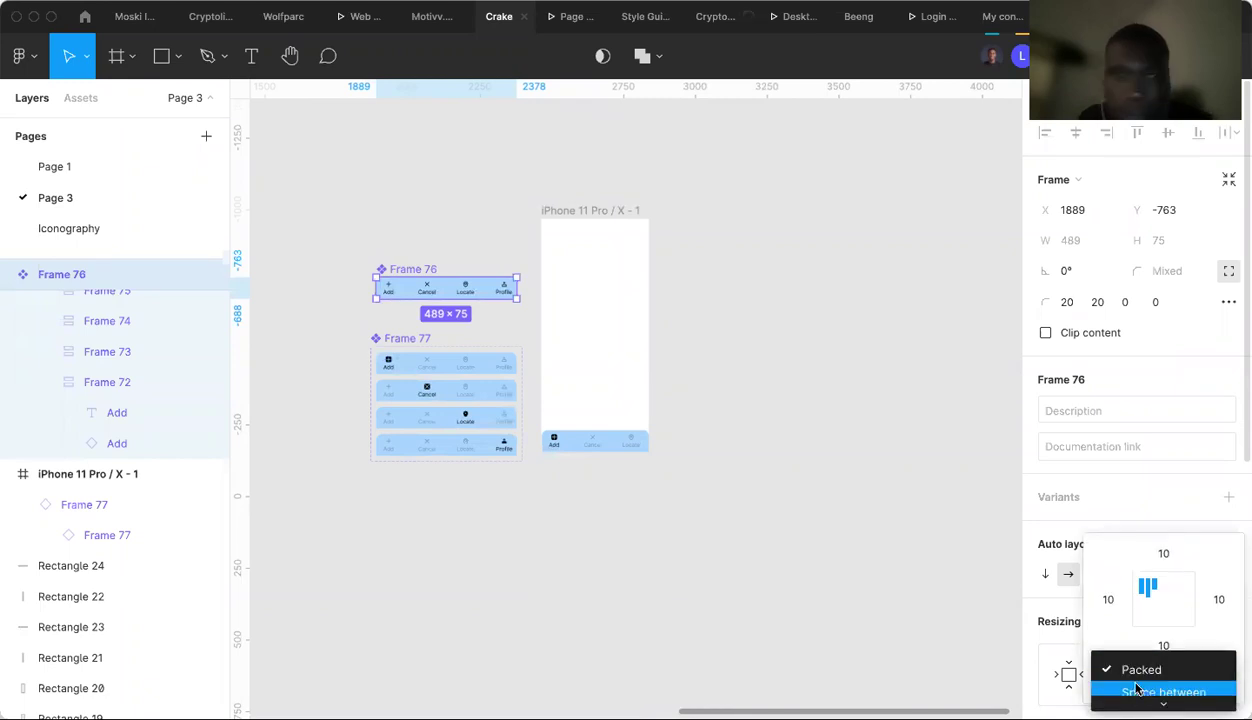
pyautogui.press('Return')
pyautogui.hscroll(2, 545, 455)
pyautogui.scroll(-1, 545, 455)
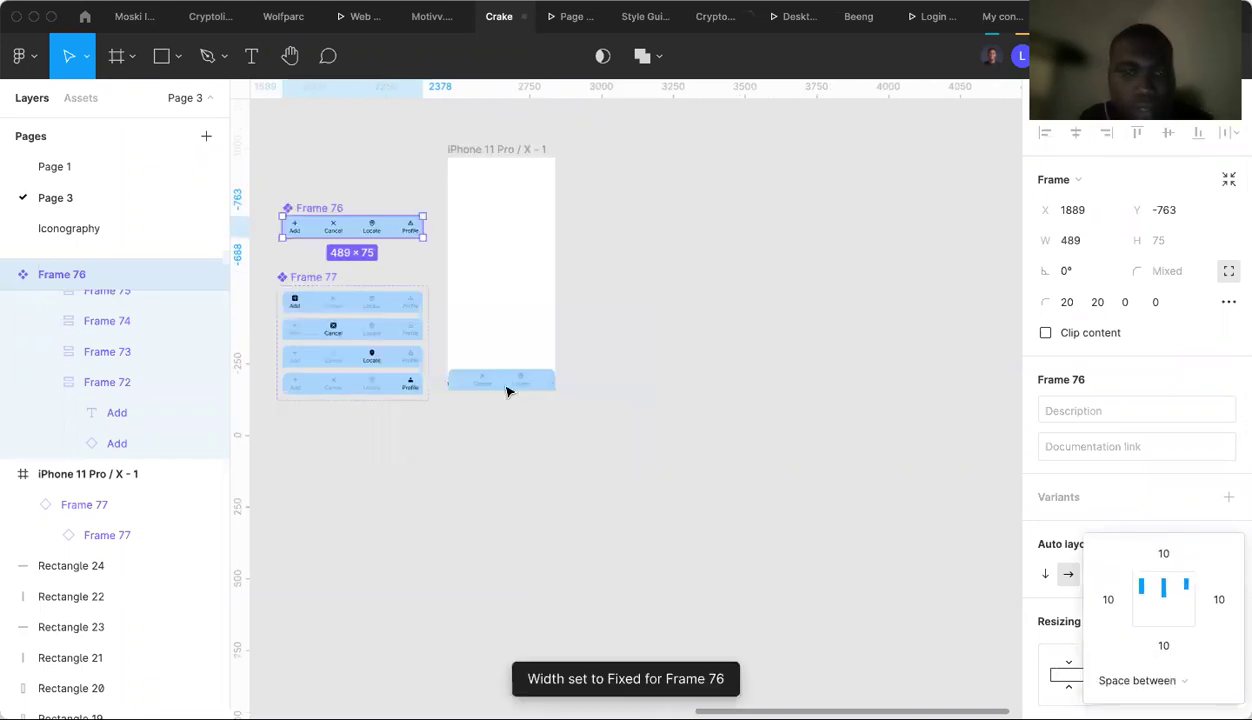
# Check the horizontal constraint of the placed Frame 77 instance and the horizontal resizing of its nested navigation bar.
pyautogui.click(490, 385)
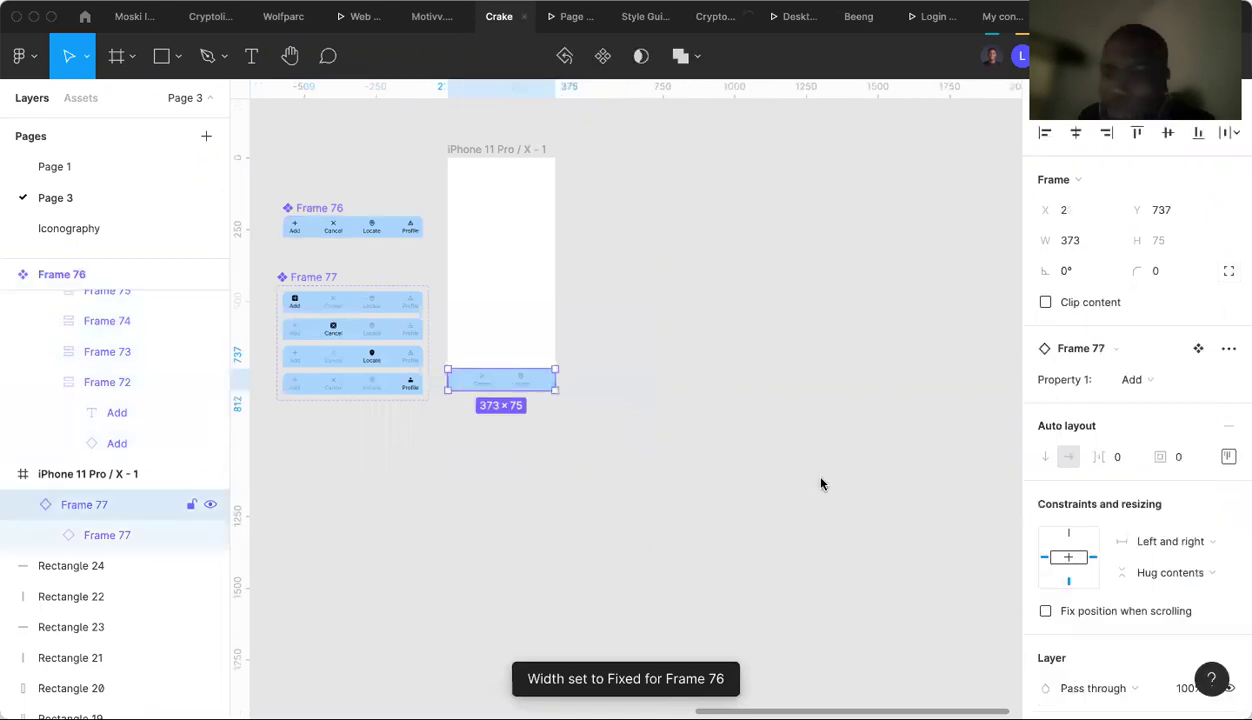
pyautogui.click(1165, 550)
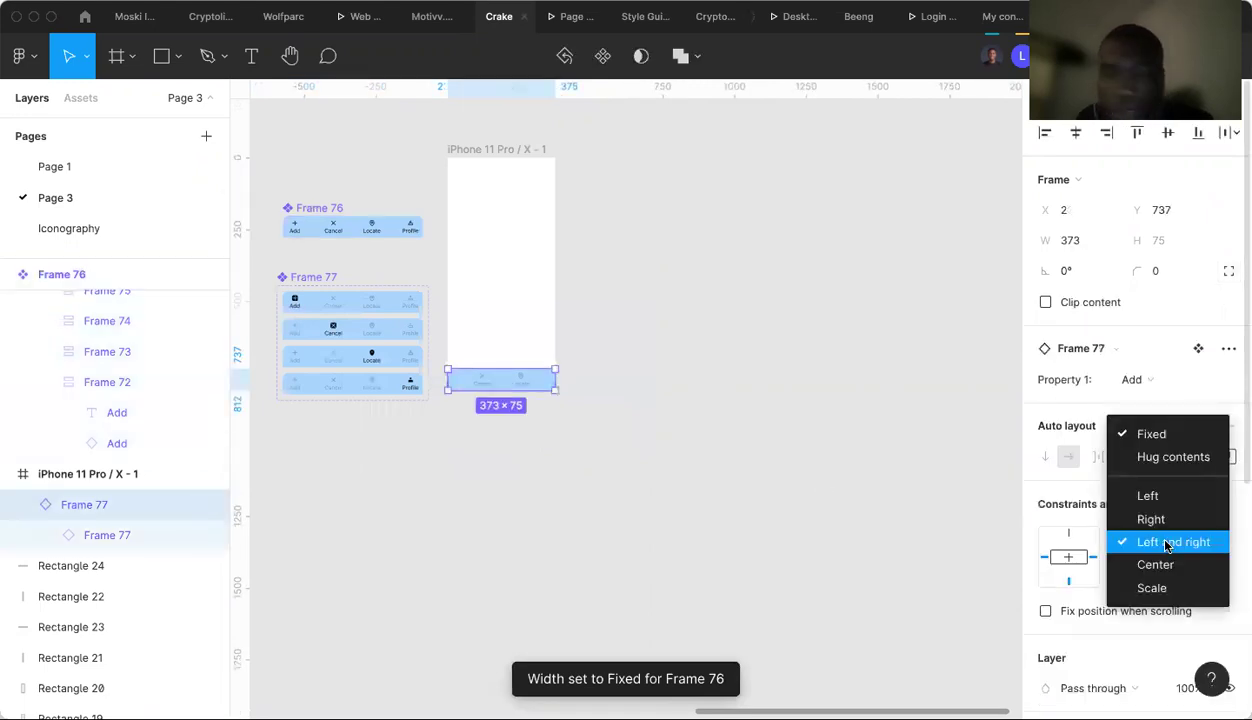
pyautogui.click(118, 540)
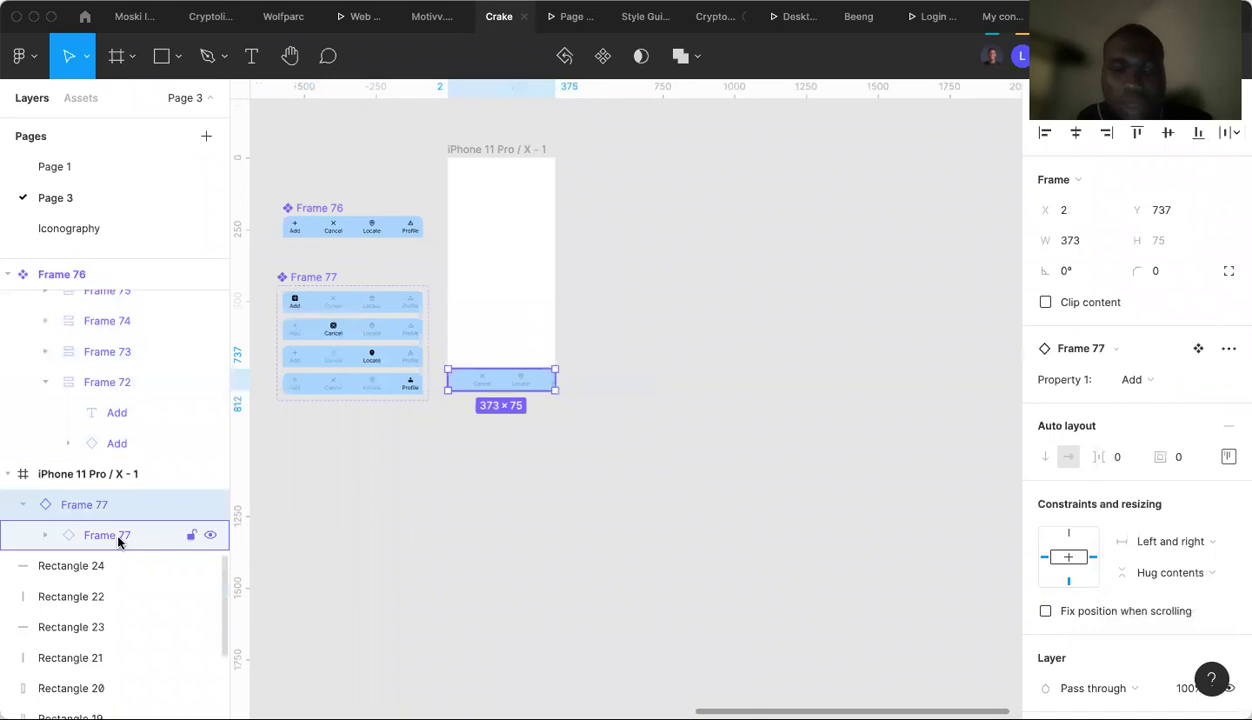
pyautogui.click(118, 537)
pyautogui.click(1159, 506)
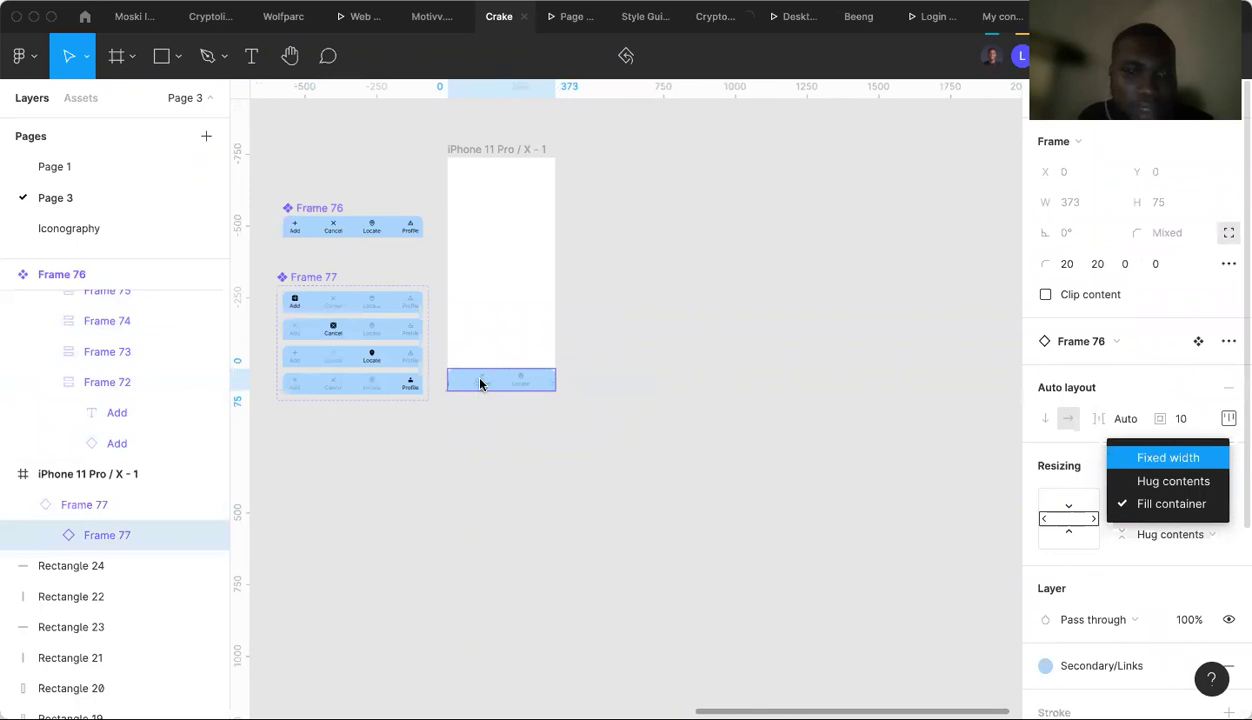
pyautogui.press('Escape')
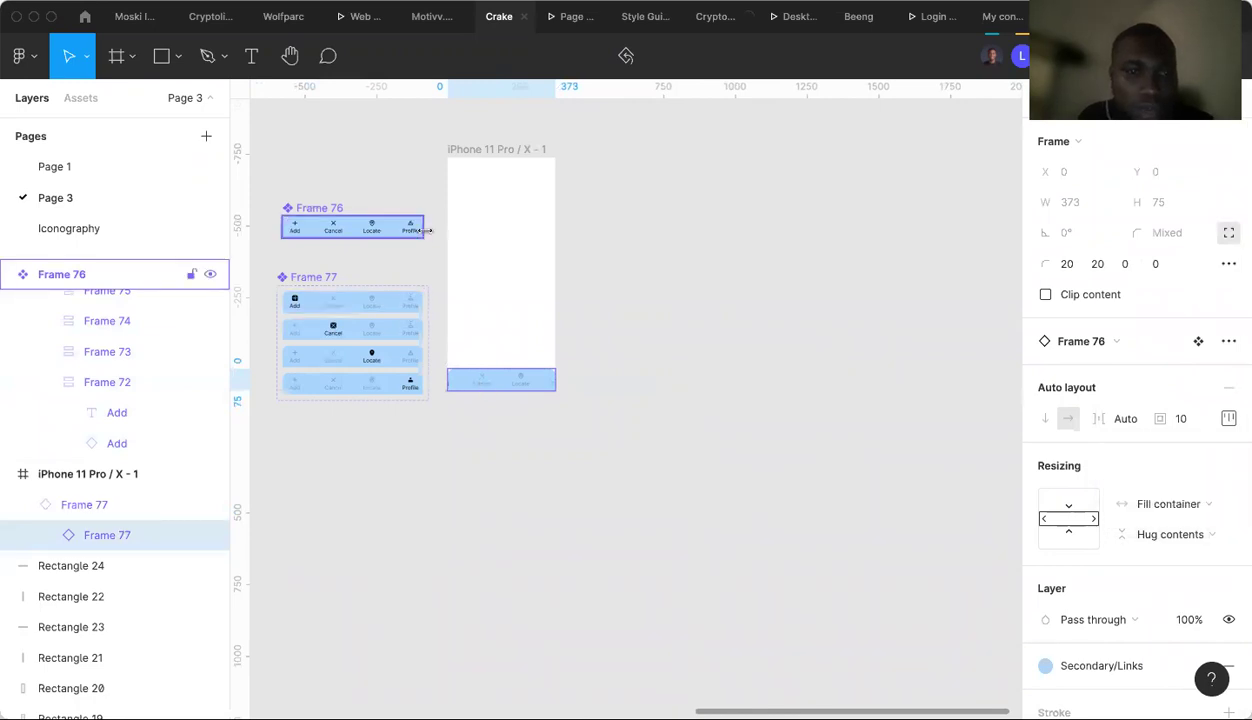
# Try narrowing the main Frame 76 component to about 369 px wide and undo the resize.
pyautogui.click(392, 231)
pyautogui.moveTo(387, 231); pyautogui.dragTo(392, 235)
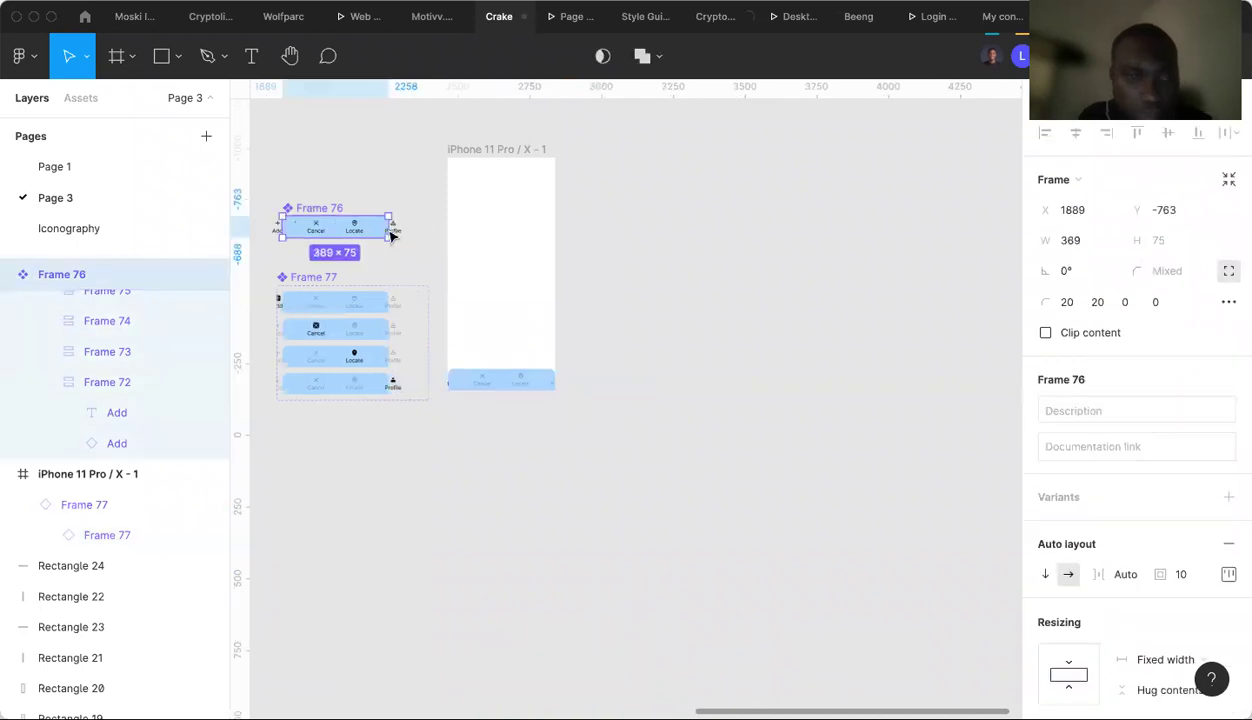
pyautogui.press('super+z')
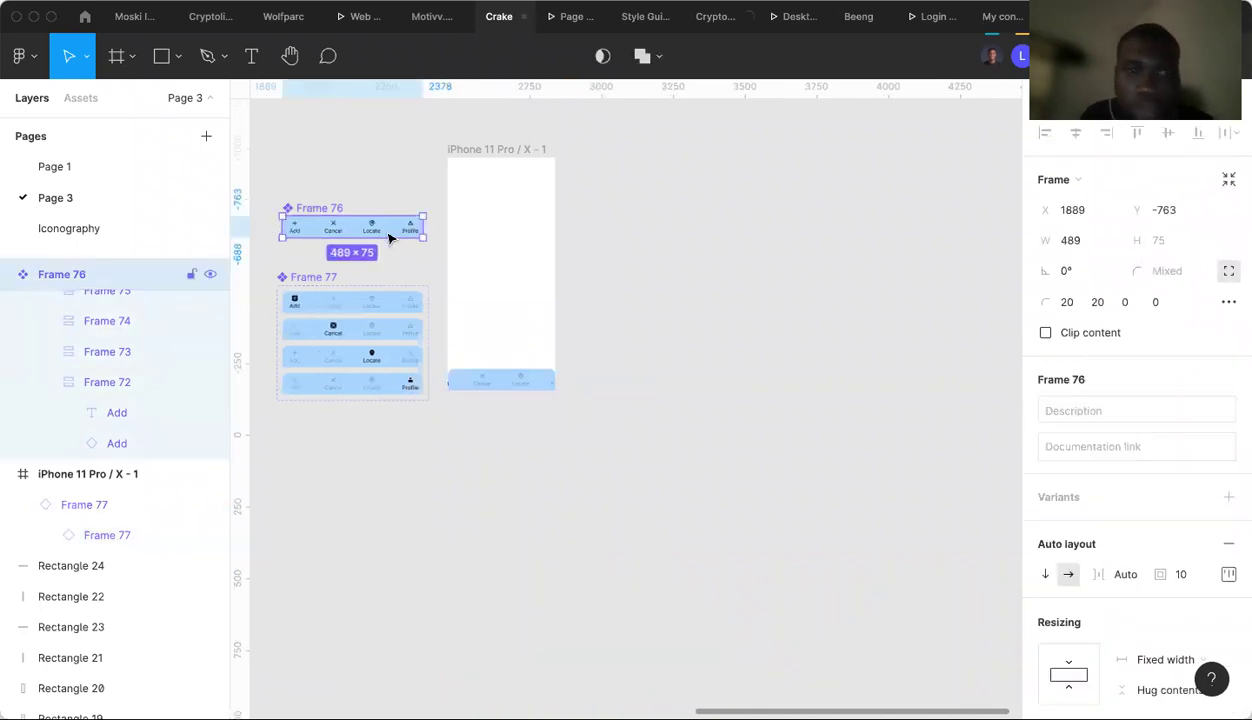
# Set nested Frame 80's horizontal resizing to Fill container and narrow the main Frame 76 component to about 458 px.
pyautogui.scroll(3, 113, 335)
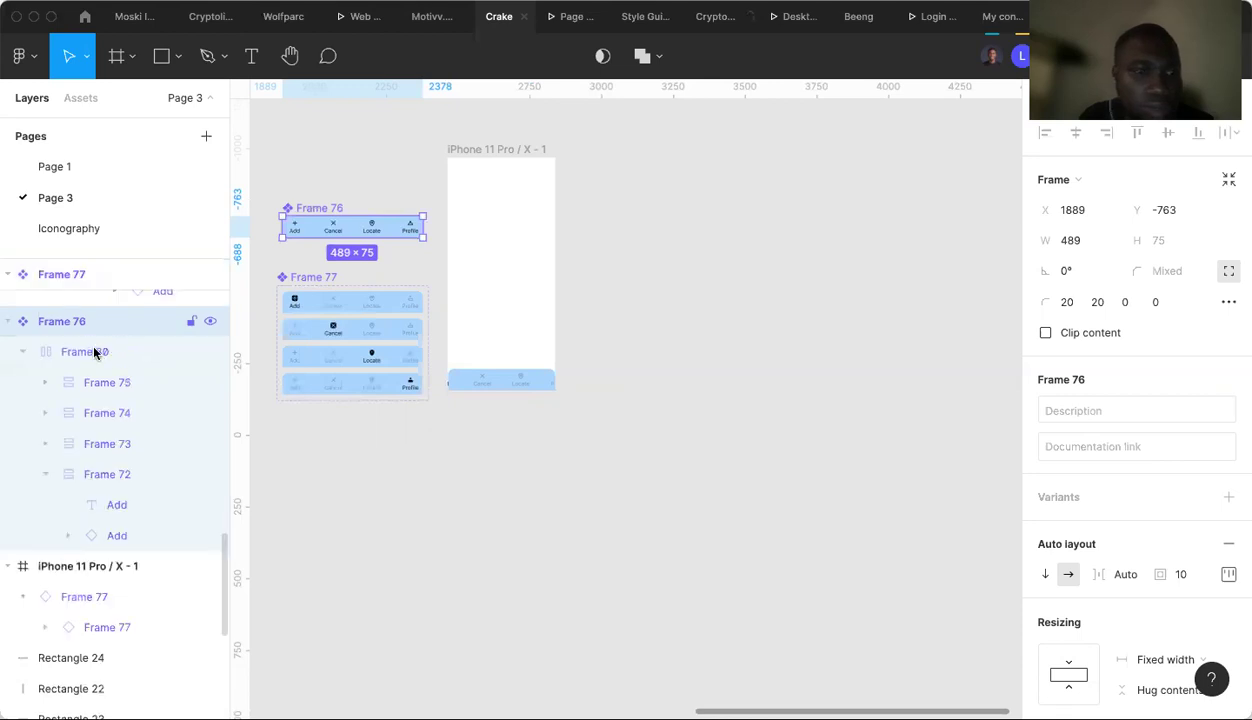
pyautogui.click(131, 352)
pyautogui.click(1183, 430)
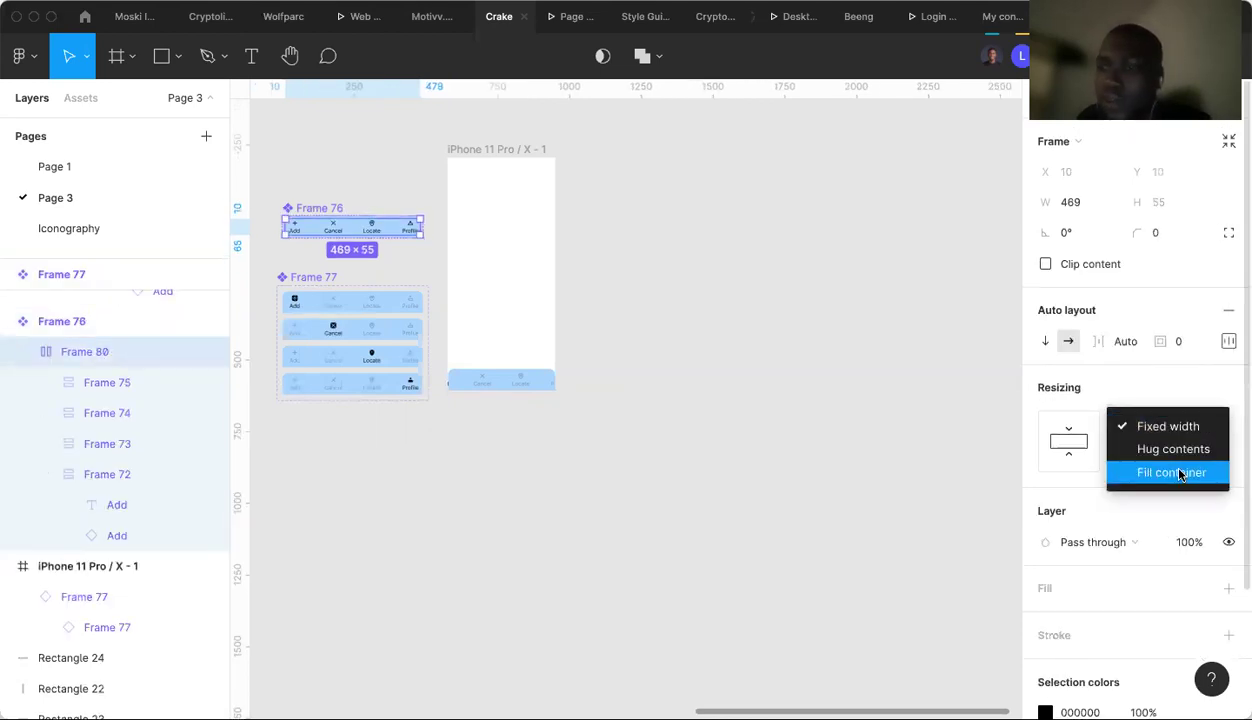
pyautogui.click(1180, 473)
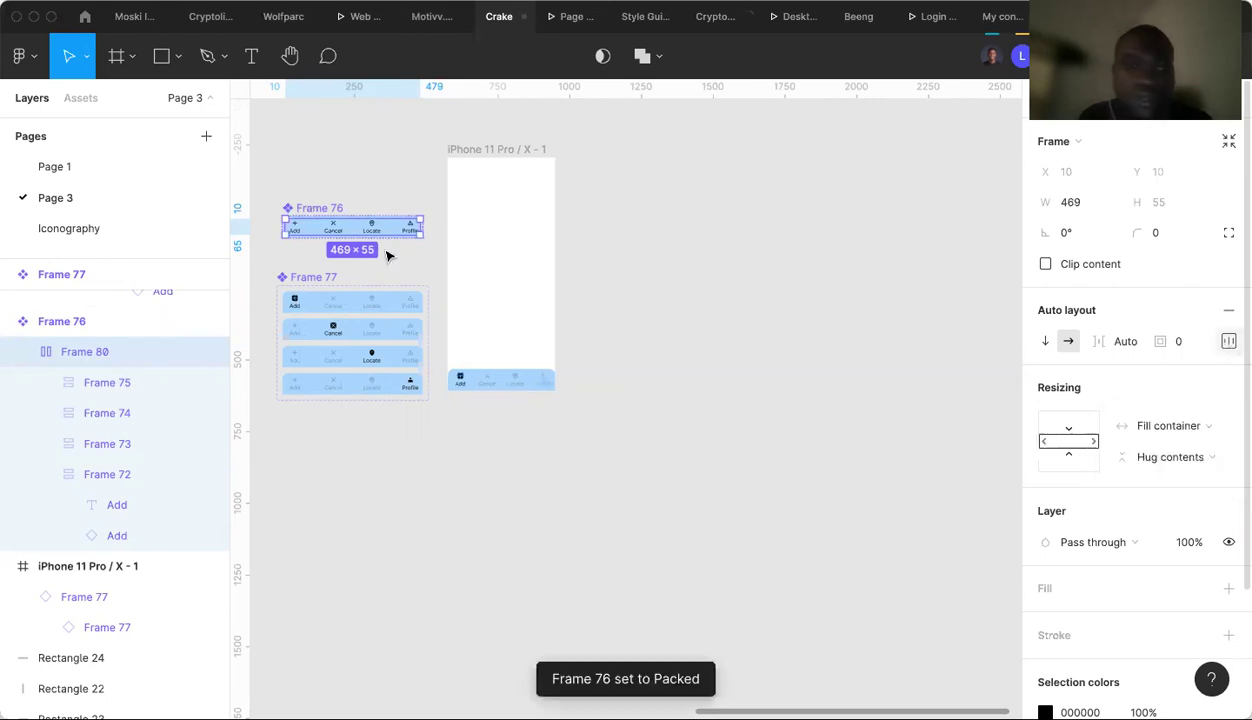
pyautogui.click(303, 207)
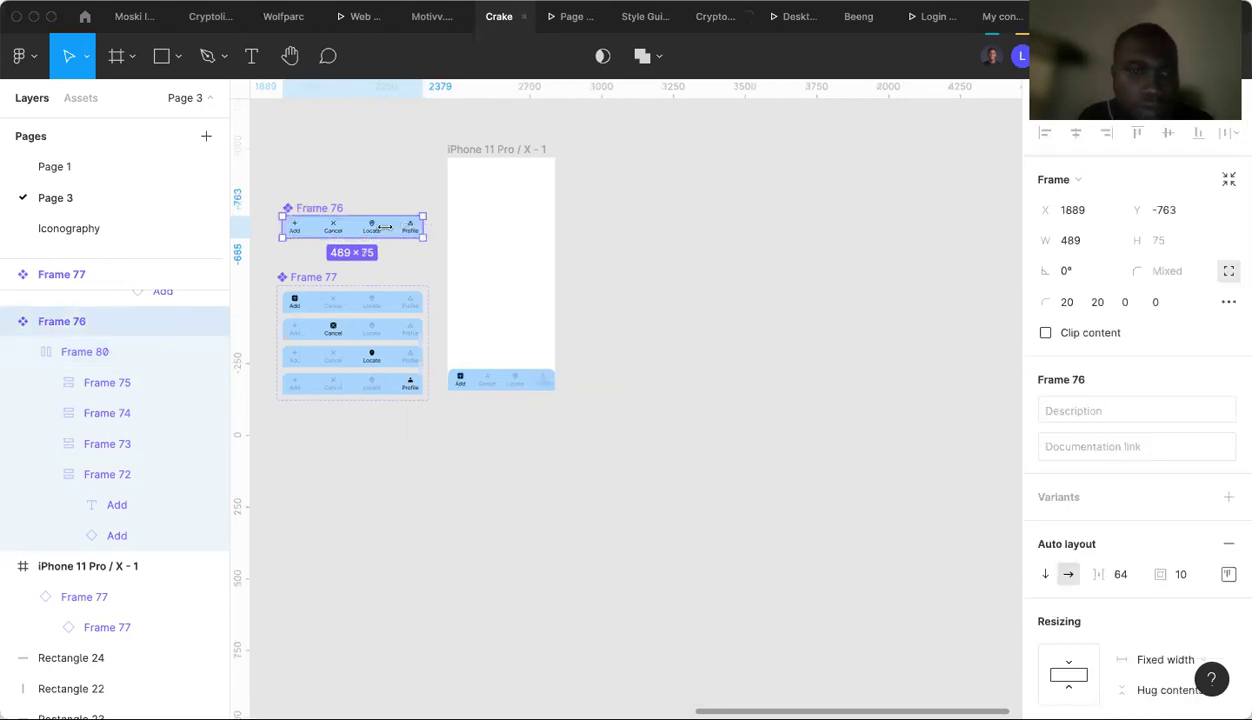
pyautogui.moveTo(395, 231); pyautogui.dragTo(413, 231)
# Test the navigation bar by widening the iPhone frame to about 461 px, and restore the frame to its 375 × 812 device preset.
pyautogui.click(516, 386)
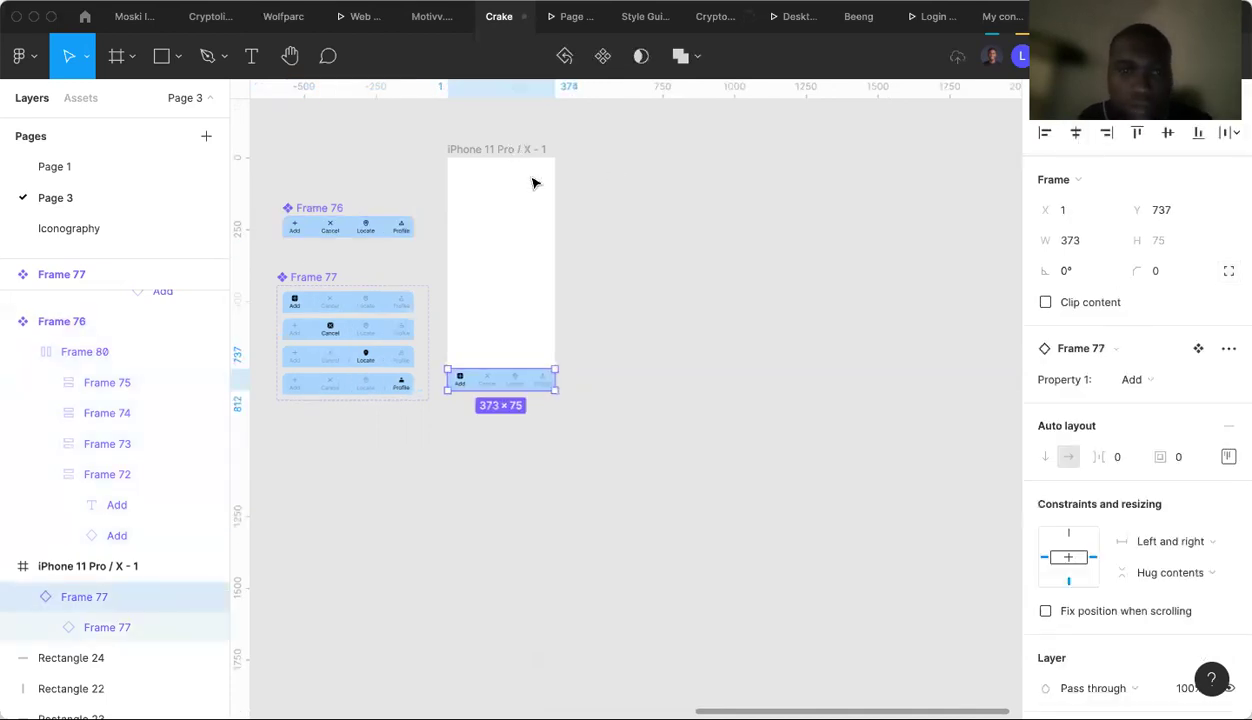
pyautogui.press('Escape')
pyautogui.moveTo(564, 228); pyautogui.dragTo(578, 250)
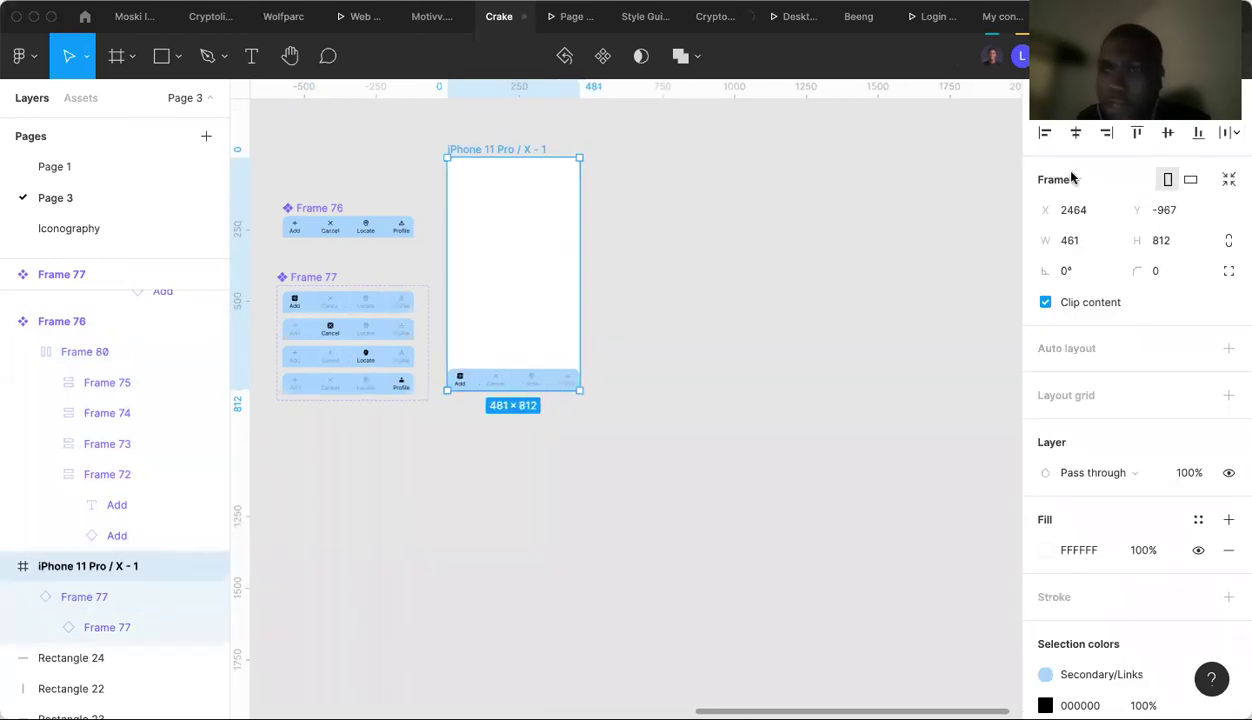
pyautogui.click(1055, 180)
pyautogui.click(1104, 335)
pyautogui.click(520, 449)
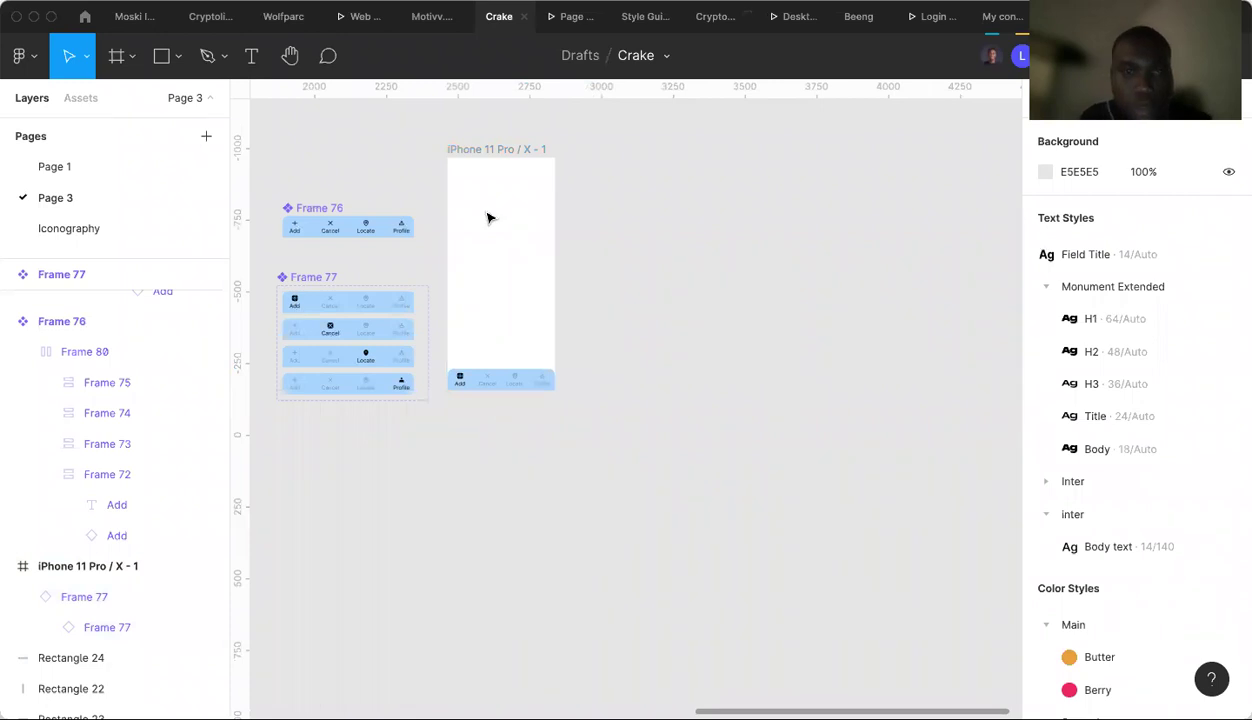
# Duplicate the iPhone 11 Pro / X - 1 frame three times.
pyautogui.click(474, 155)
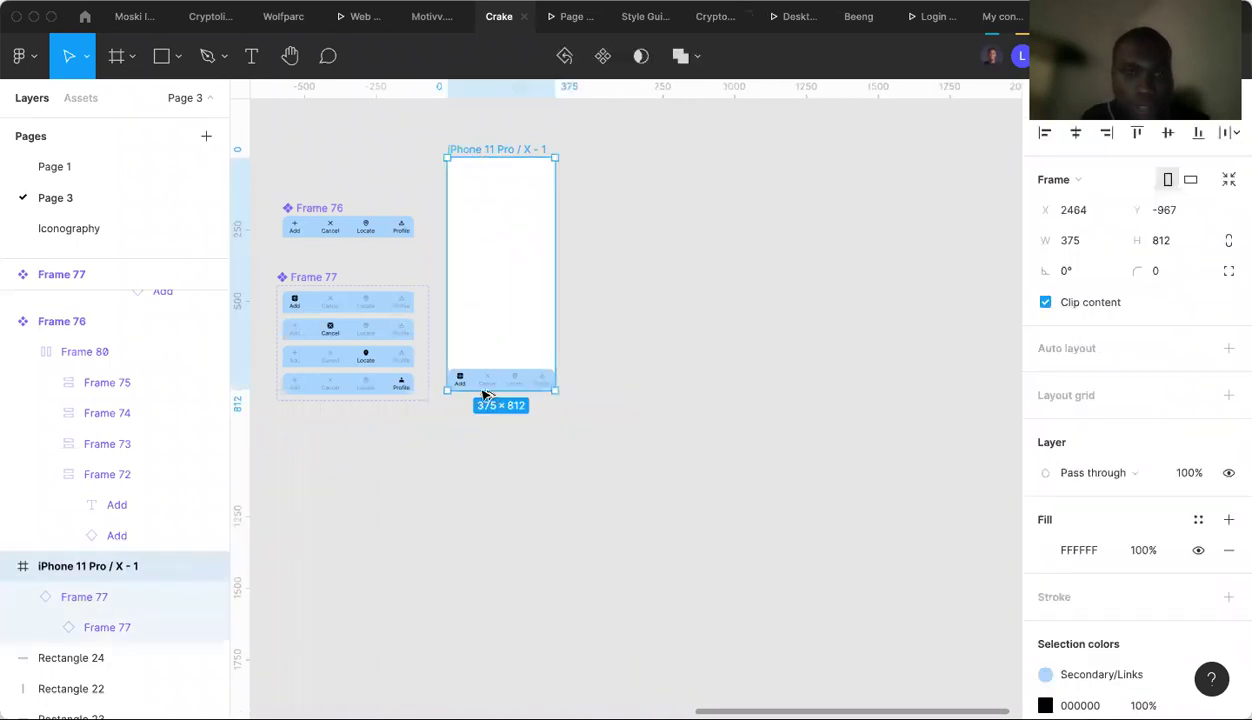
pyautogui.hotkey('ctrl', 'd')
pyautogui.hotkey('ctrl', 'd')
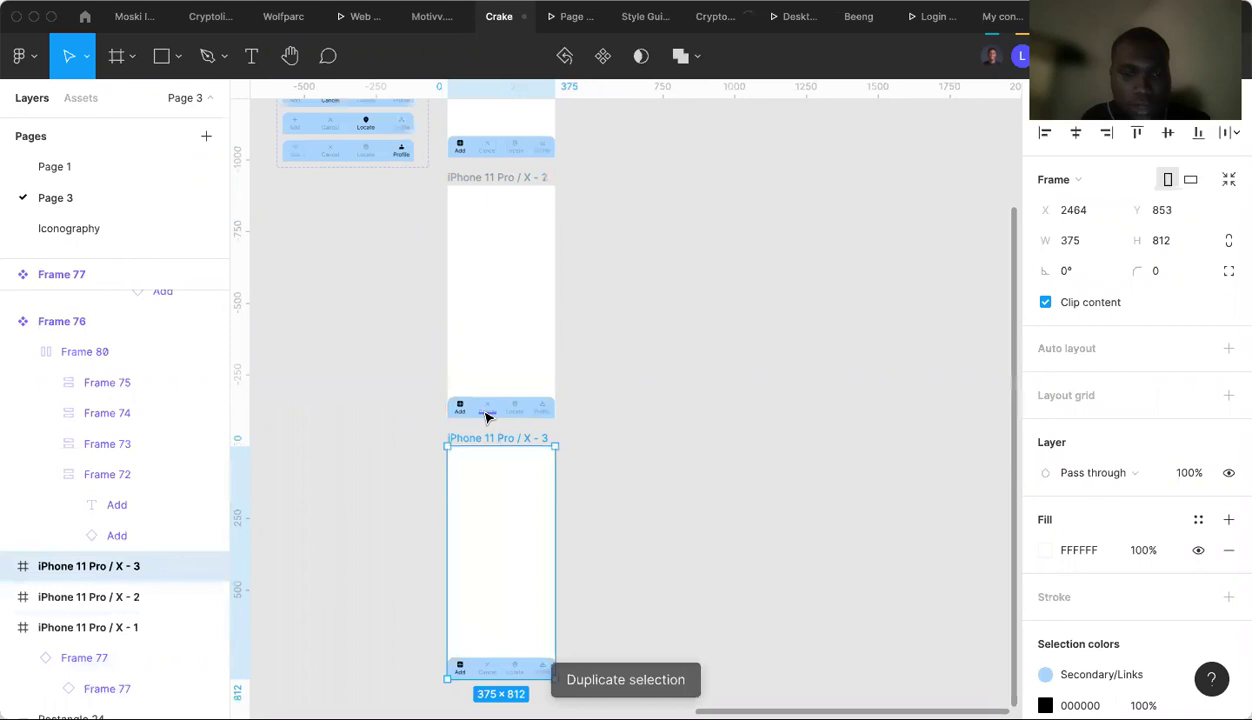
pyautogui.hotkey('ctrl', 'd')
# Switch the navigation bar instance in iPhone 11 Pro / X - 2 to the Call variant.
pyautogui.scroll(5, 487, 416)
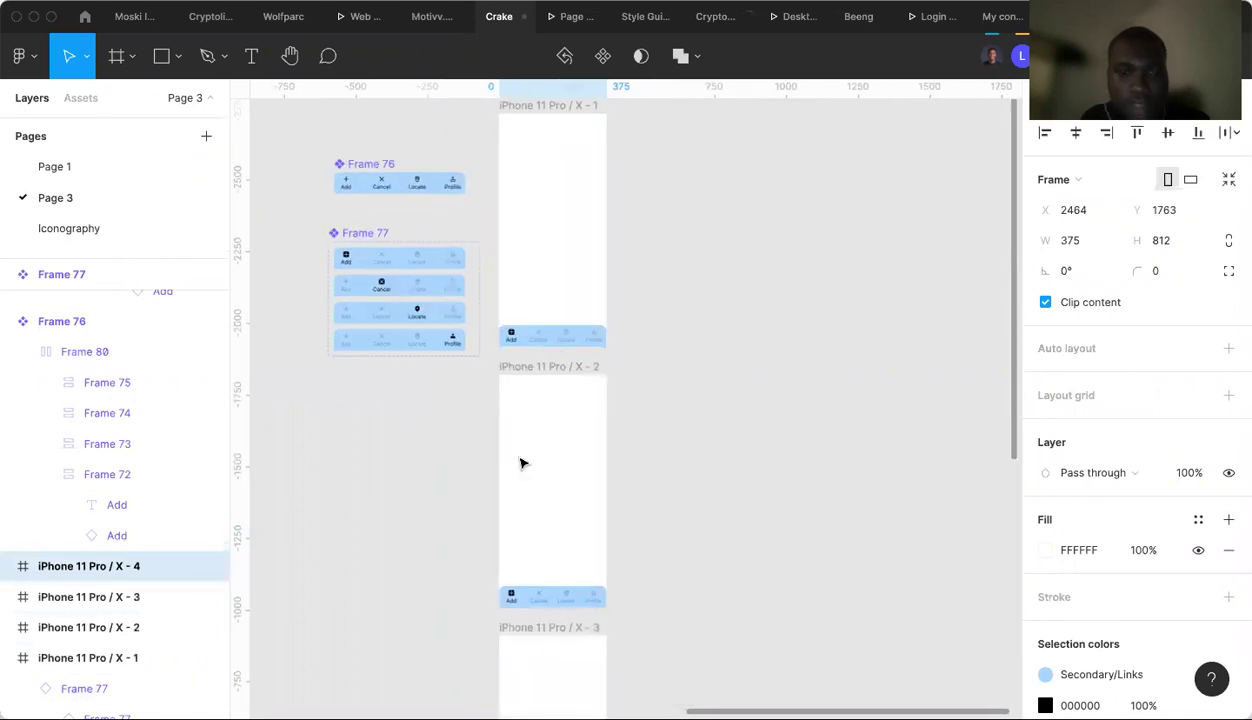
pyautogui.scroll(-2, 545, 414)
pyautogui.click(528, 411)
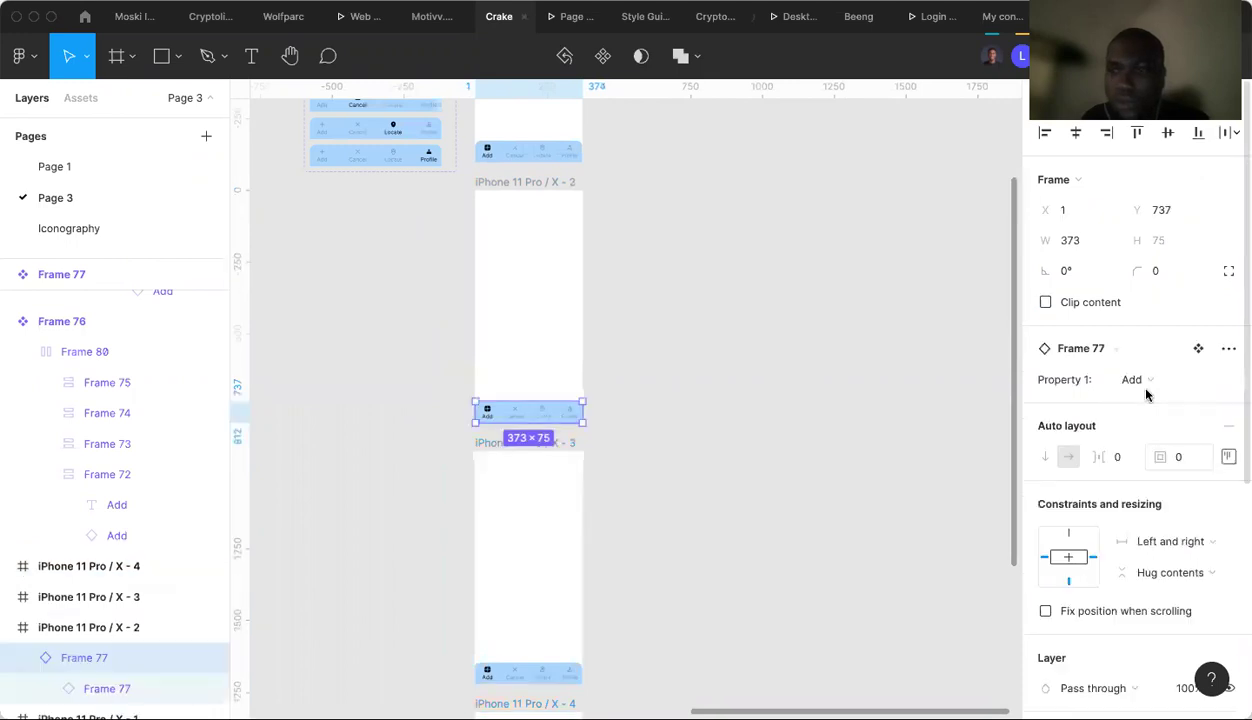
pyautogui.click(1125, 380)
pyautogui.press('Down')
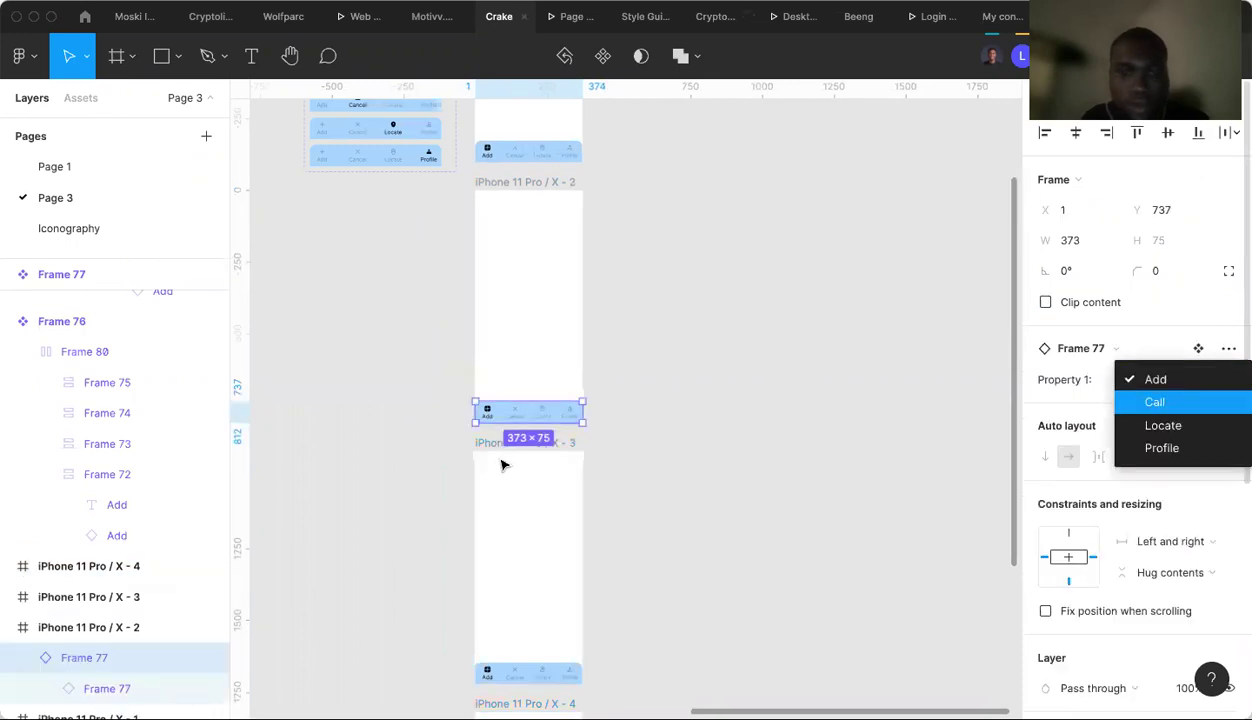
pyautogui.press('Return')
# Switch the navigation bar instance in iPhone 11 Pro / X - 3 to the Locate variant.
pyautogui.scroll(-2, 503, 461)
pyautogui.press('Tab')
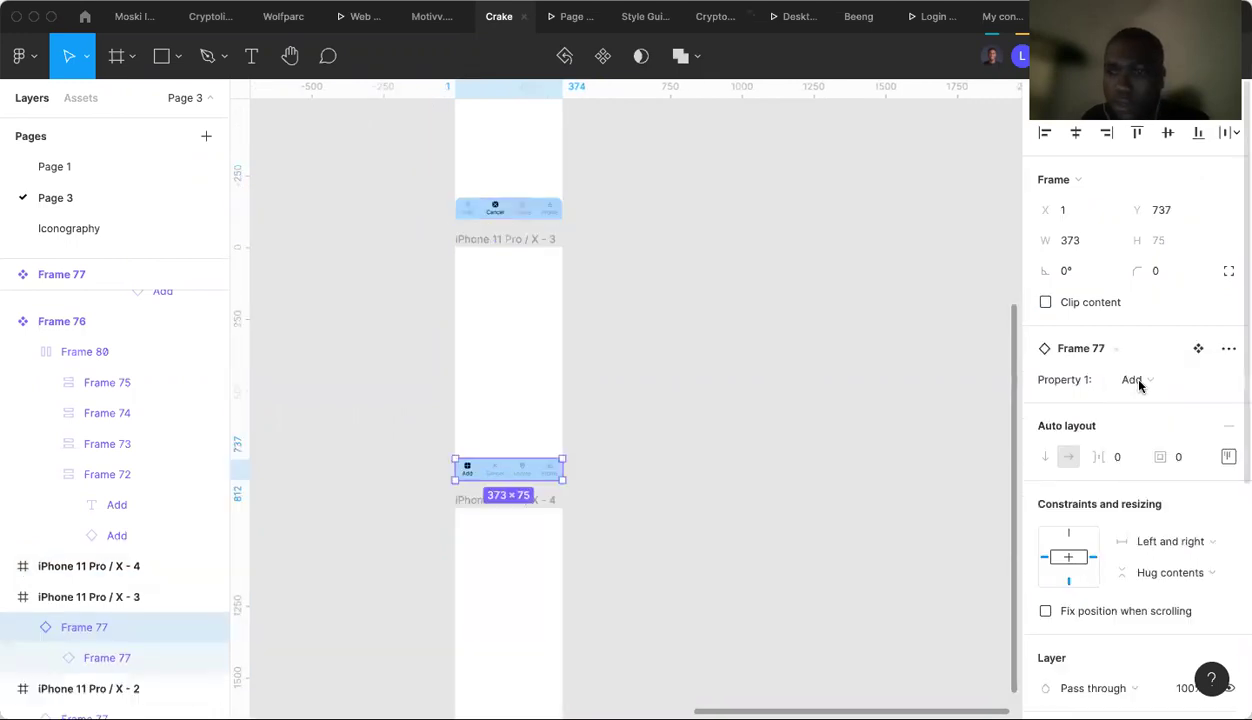
pyautogui.click(1130, 380)
pyautogui.press('Return')
# Switch the navigation bar instance in iPhone 11 Pro / X - 4 to the Profile variant.
pyautogui.scroll(-2, 478, 420)
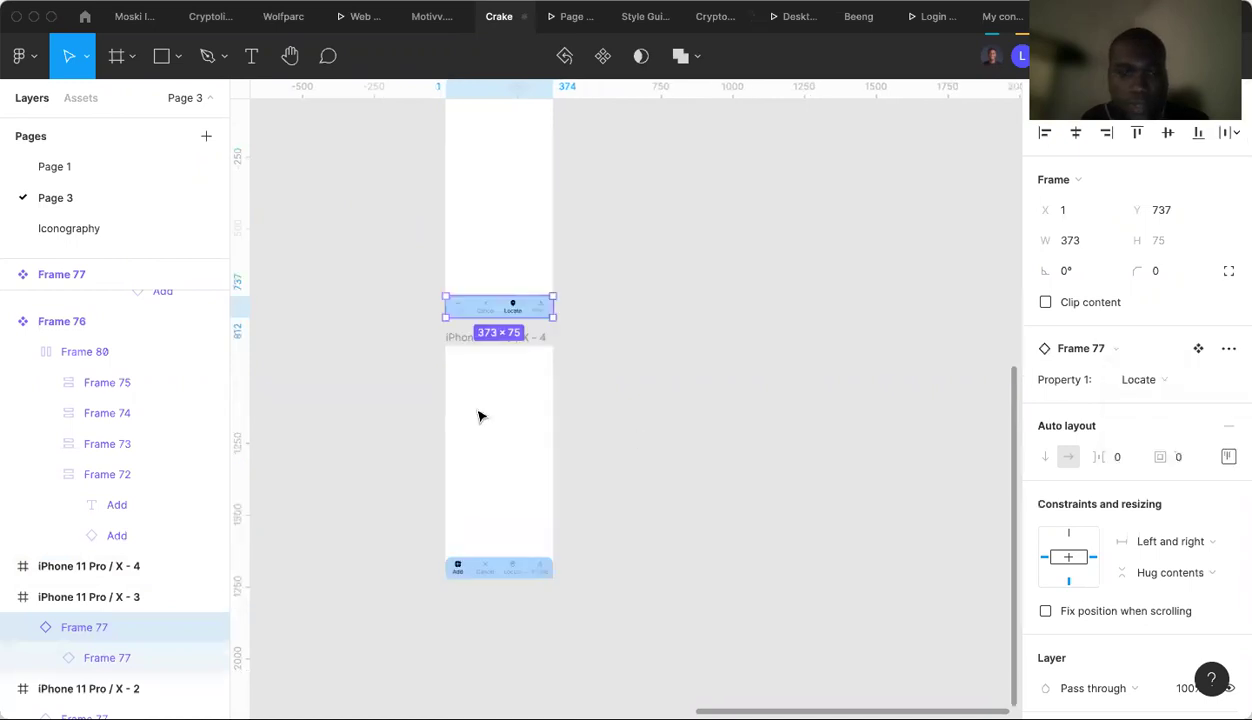
pyautogui.scroll(-2, 480, 414)
pyautogui.press('Tab')
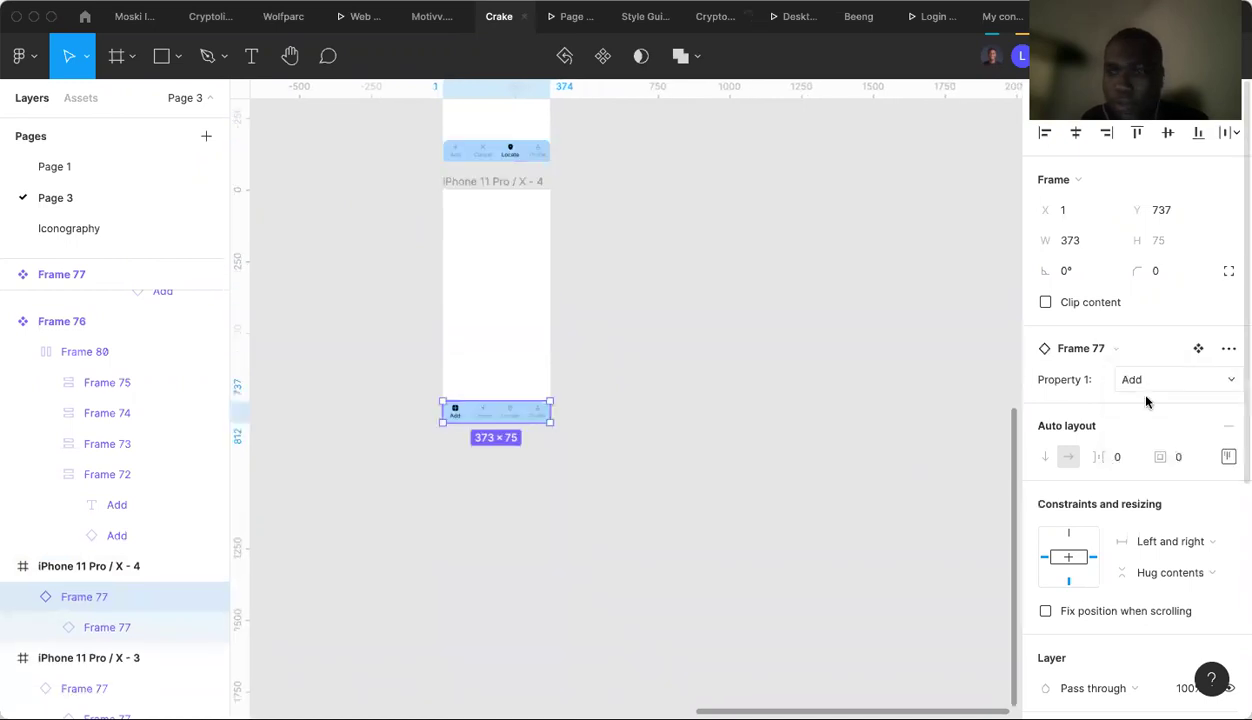
pyautogui.click(1138, 380)
pyautogui.press('Down')
pyautogui.press('Down')
pyautogui.press('Return')
# Add an on-click Navigate to prototype link from the Add item in the main Frame 76 component to iPhone 11 Pro / X - 1.
pyautogui.scroll(1, 508, 535)
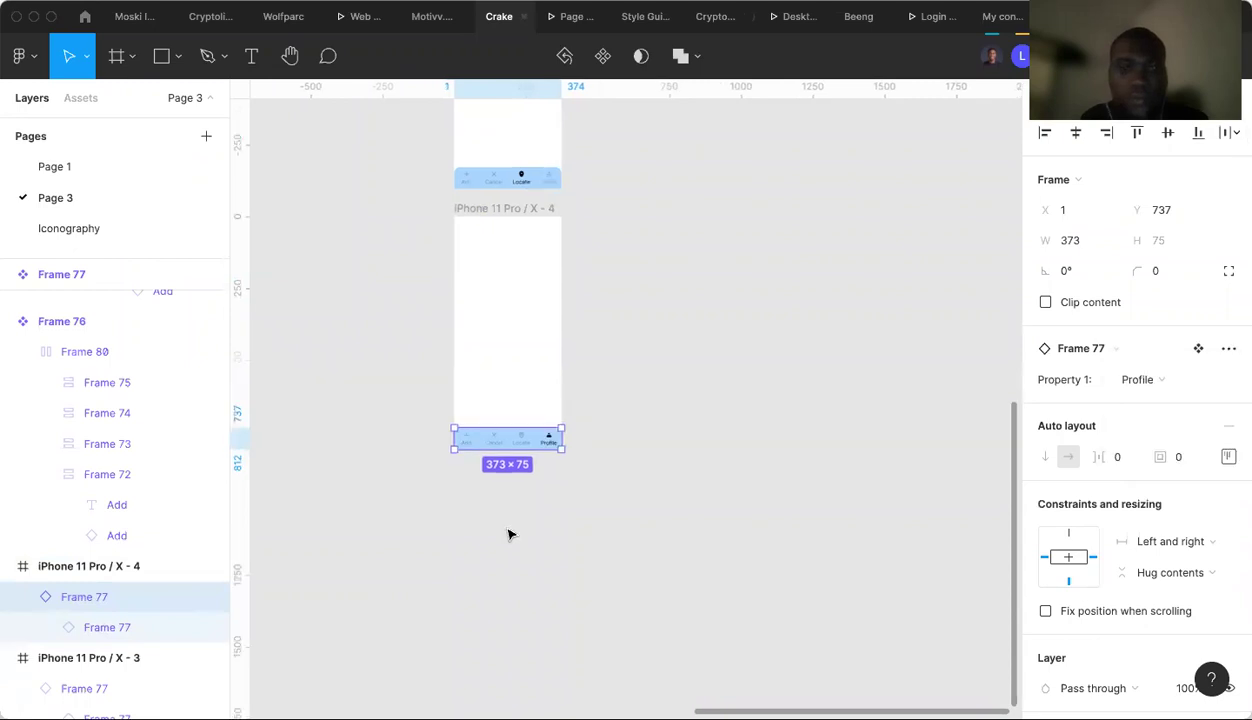
pyautogui.scroll(8, 508, 535)
pyautogui.scroll(2, 430, 320)
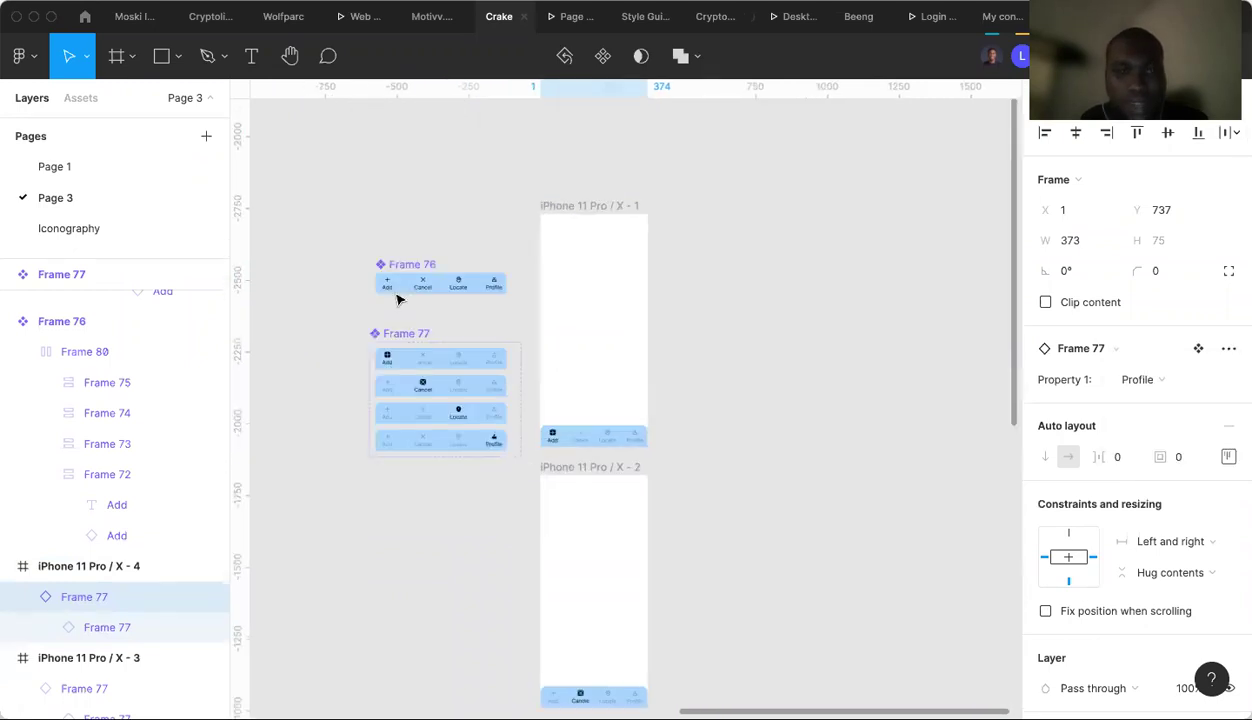
pyautogui.click(392, 292)
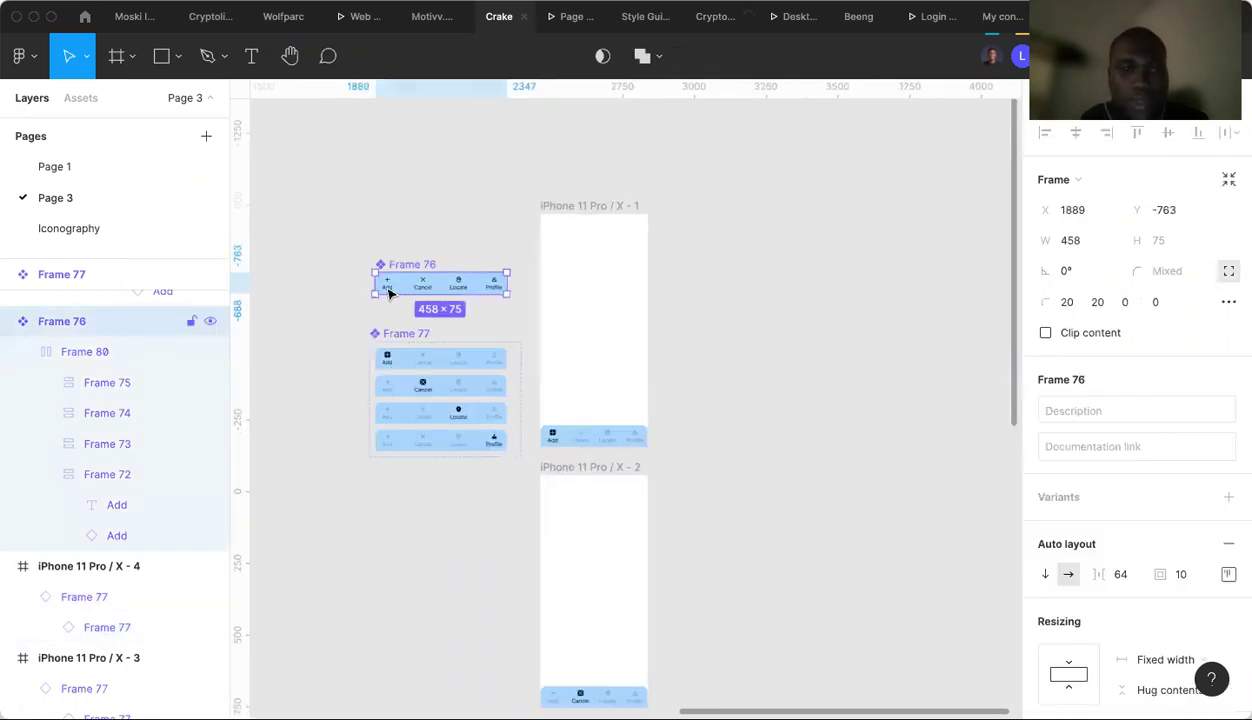
pyautogui.doubleClick(390, 290)
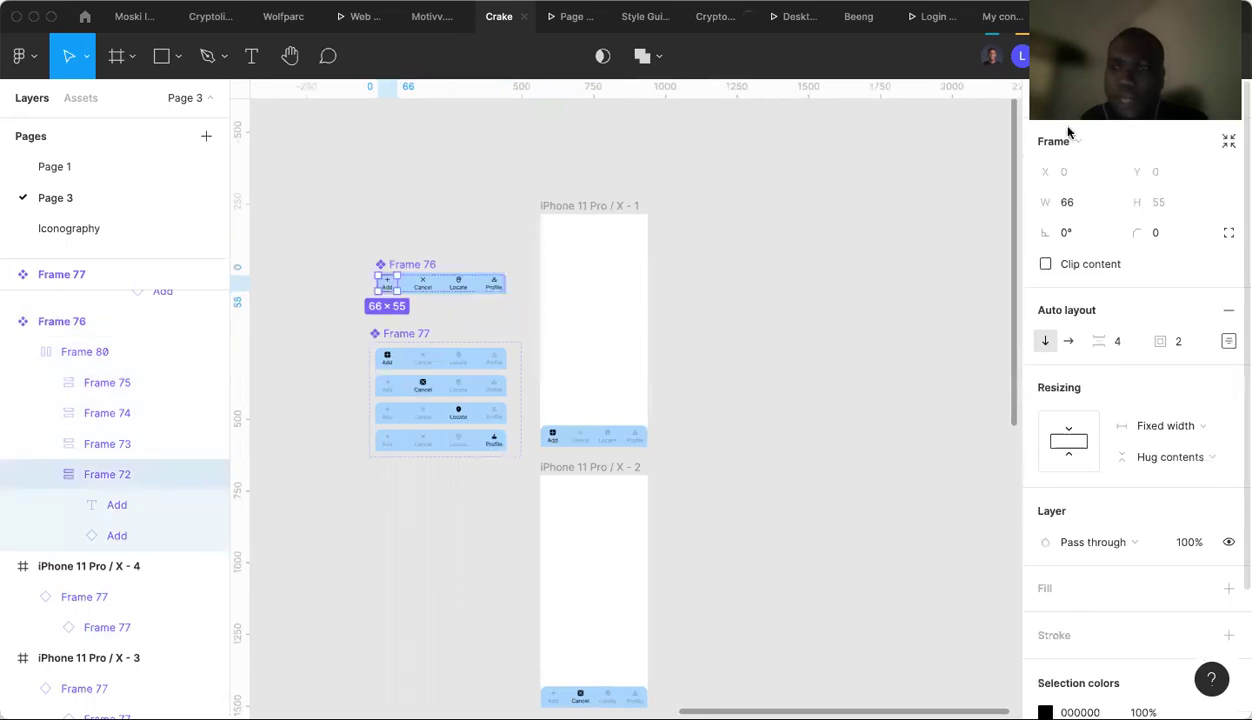
pyautogui.hotkey('shift', 'e')
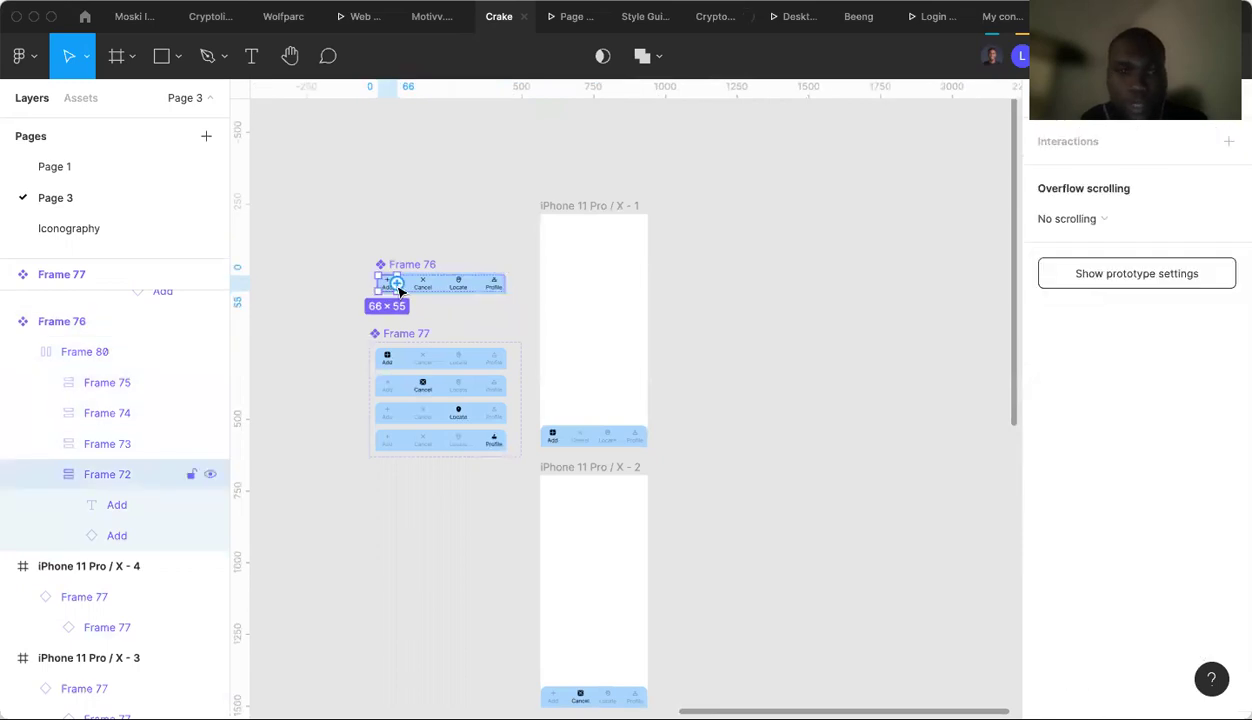
pyautogui.moveTo(551, 362); pyautogui.dragTo(548, 352)
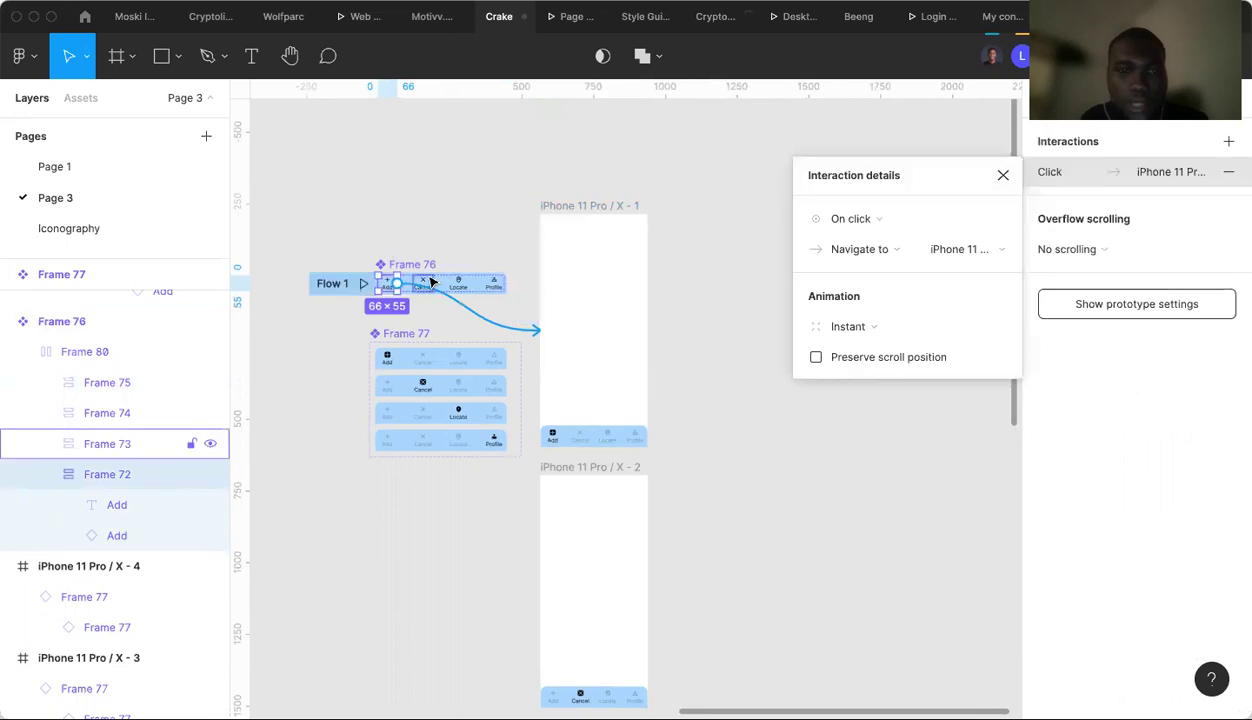
# Link Frame 76's Cancel item to iPhone 11 Pro / X - 2 and its Locate item to iPhone 11 Pro / X - 3.
pyautogui.click(435, 289)
pyautogui.moveTo(450, 287); pyautogui.dragTo(506, 408)
pyautogui.click(458, 285)
pyautogui.moveTo(593, 638); pyautogui.dragTo(591, 571)
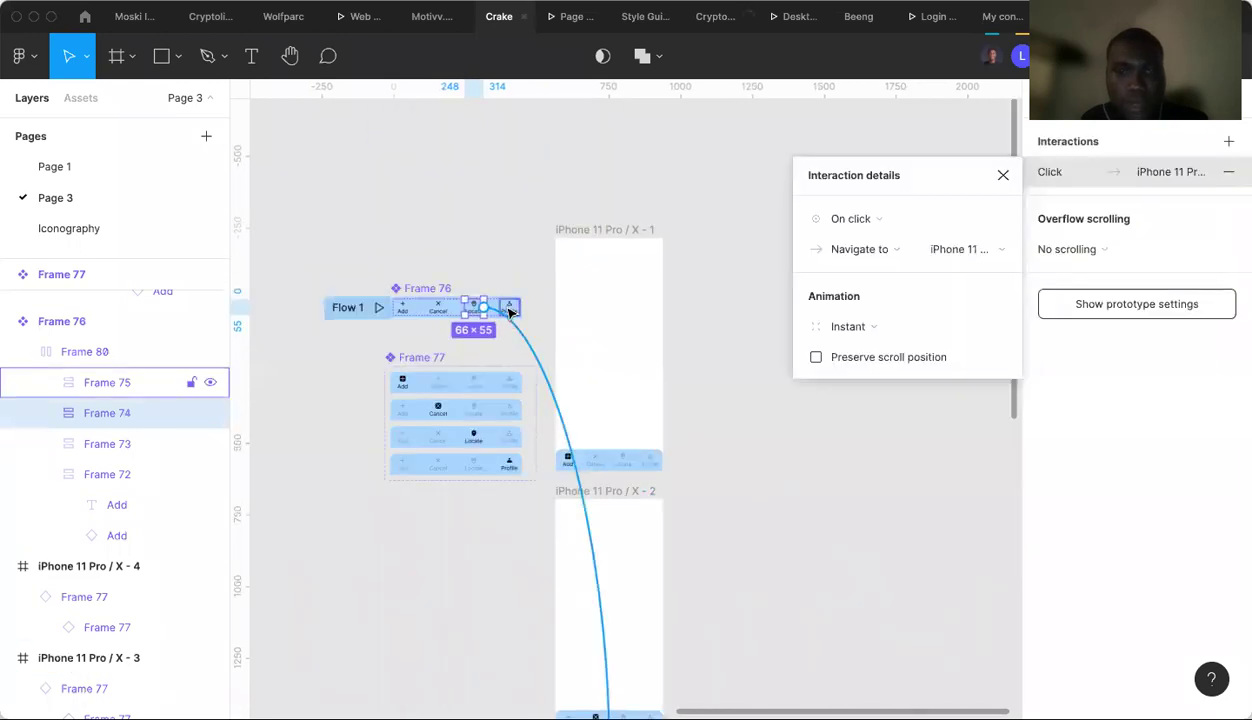
# Link Frame 76's Profile item to iPhone 11 Pro / X - 4 and display the links inherited by the Frame 77 variants.
pyautogui.click(516, 310)
pyautogui.moveTo(518, 307); pyautogui.dragTo(603, 642)
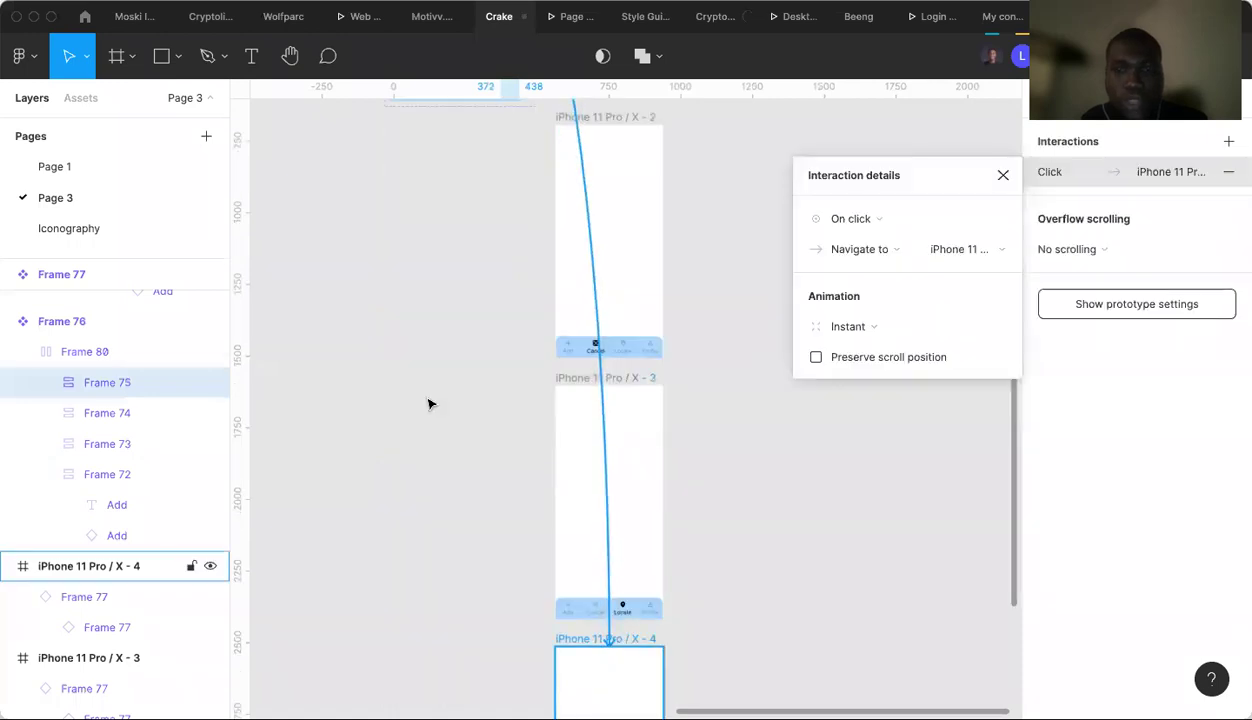
pyautogui.scroll(5, 428, 404)
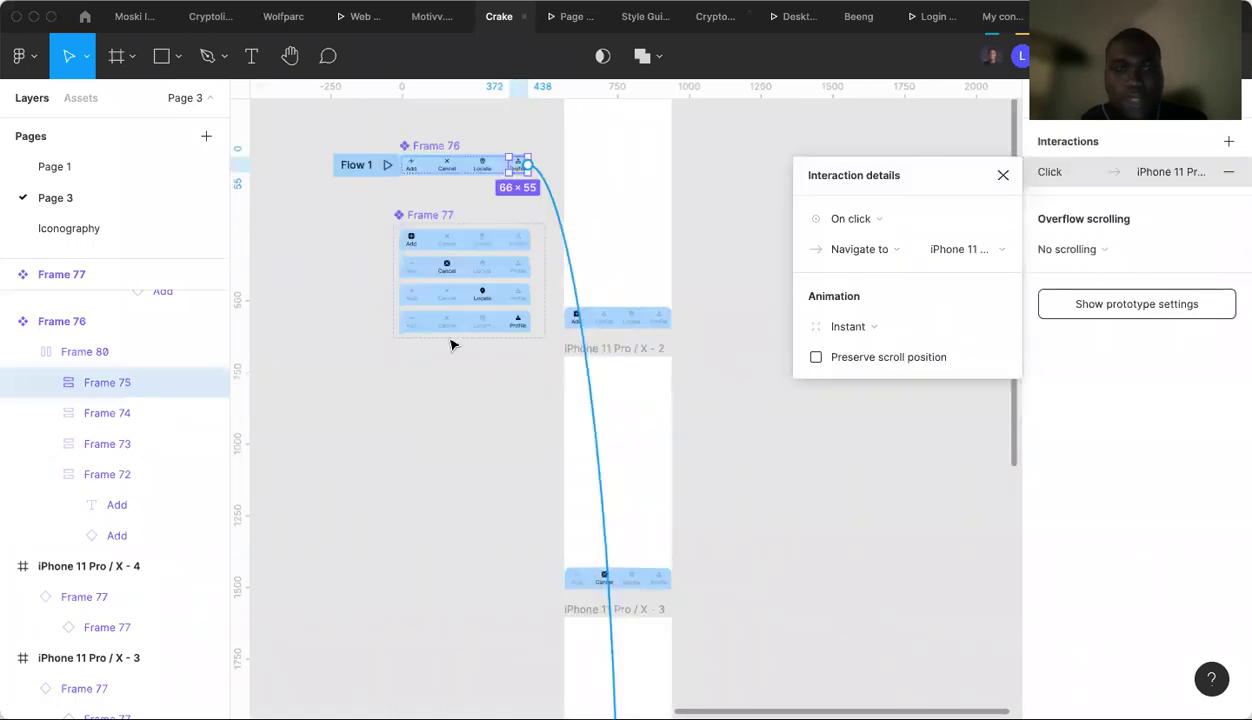
pyautogui.click(424, 217)
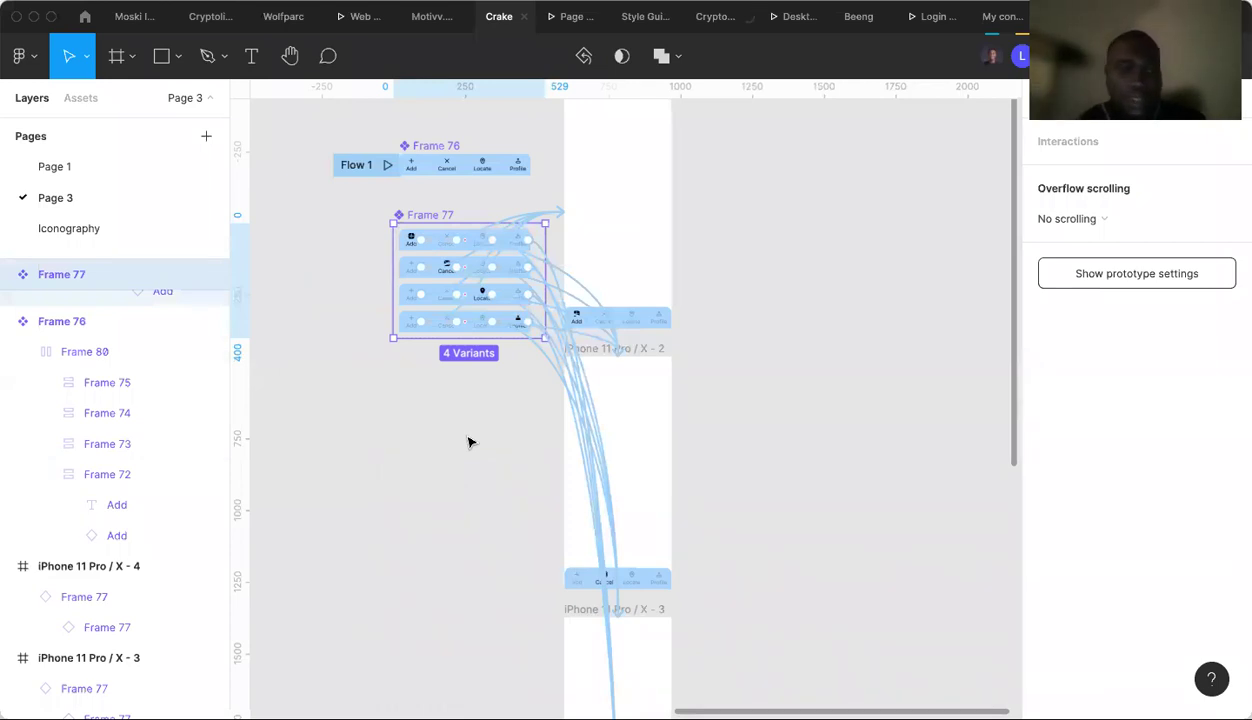
# Apply the Secondary/Error color style as the fill of the main Frame 76 component.
pyautogui.click(437, 152)
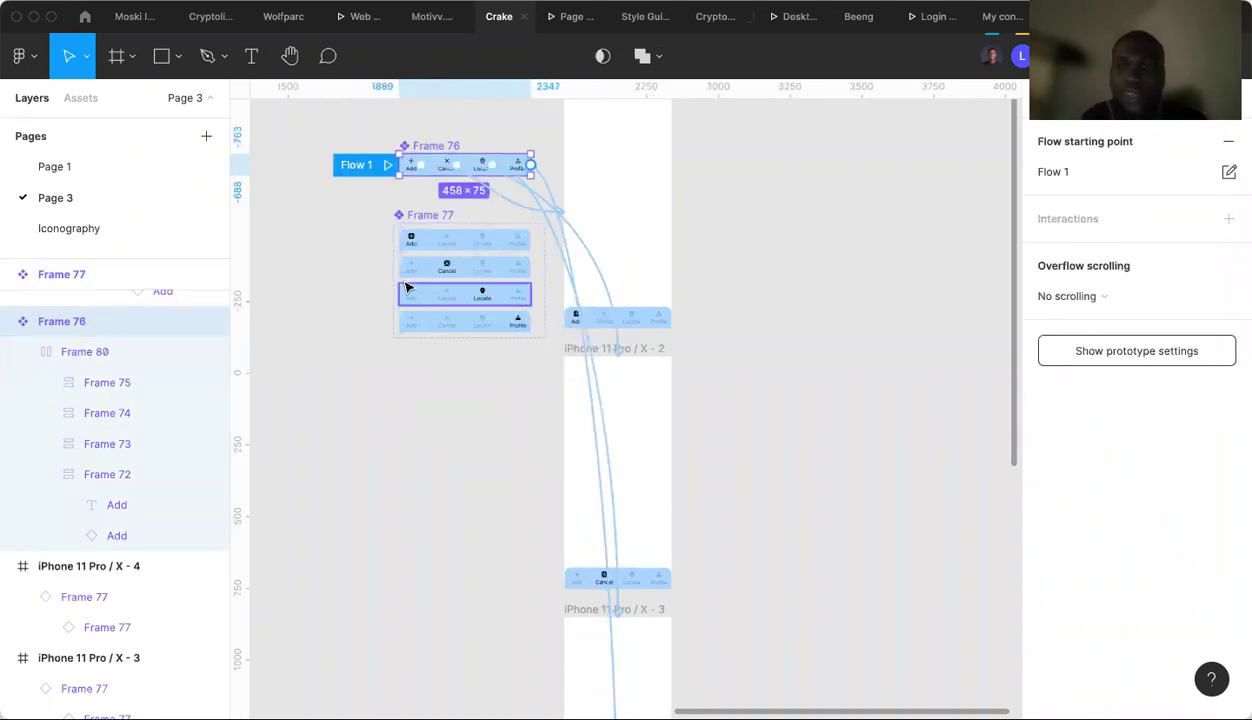
pyautogui.hotkey('shift', 'e')
pyautogui.scroll(-5, 1173, 547)
pyautogui.click(1121, 520)
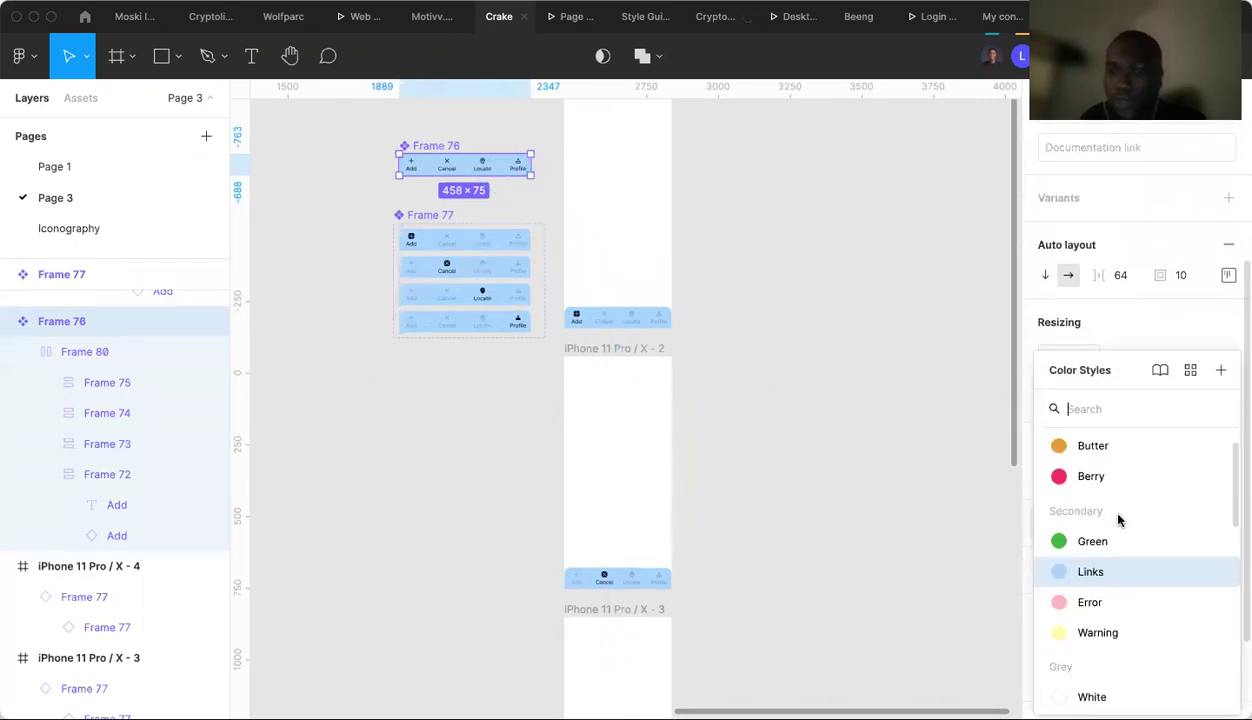
pyautogui.scroll(-1, 1105, 585)
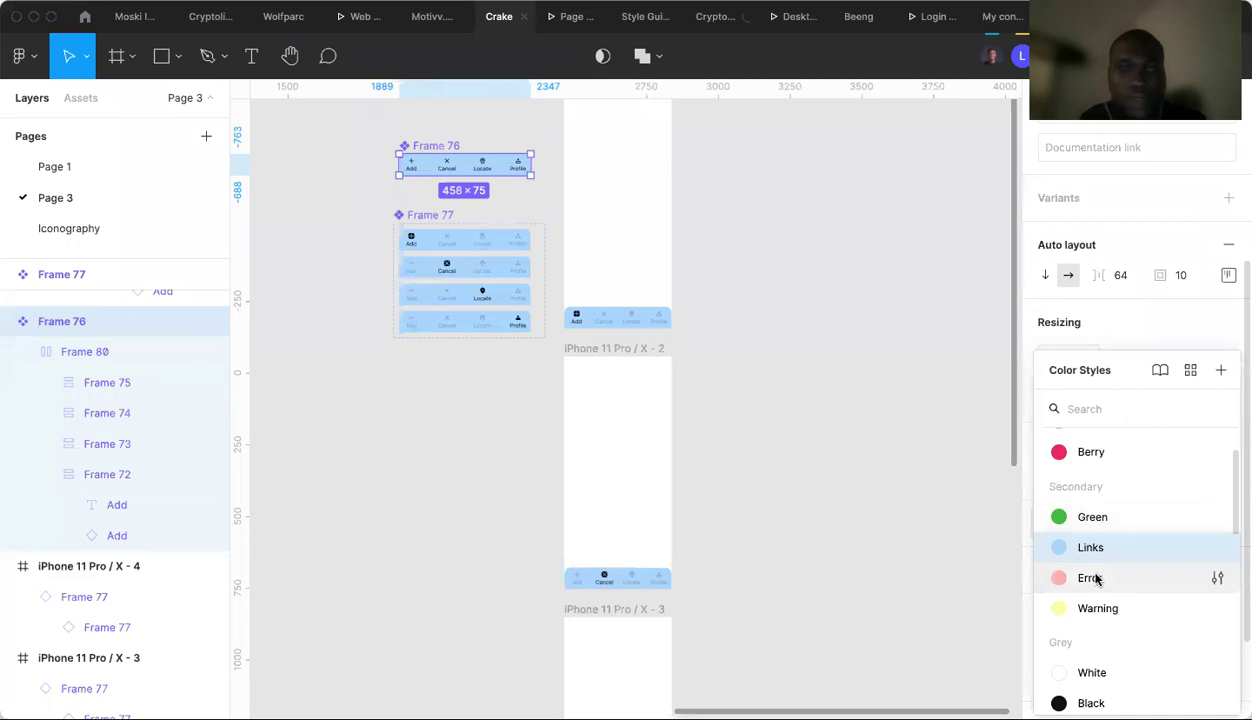
pyautogui.click(1090, 578)
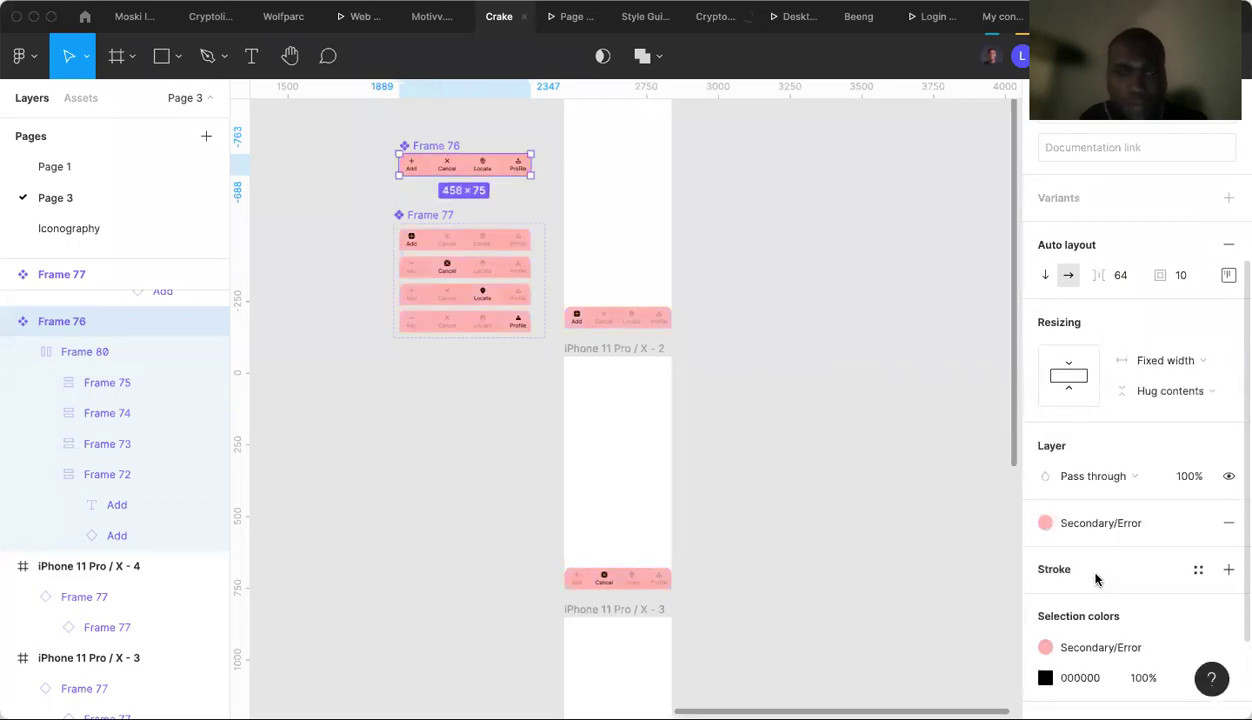
# Open the interaction details of Frame 76's Add item and look through the available triggers.
pyautogui.hscroll(1, 576, 368)
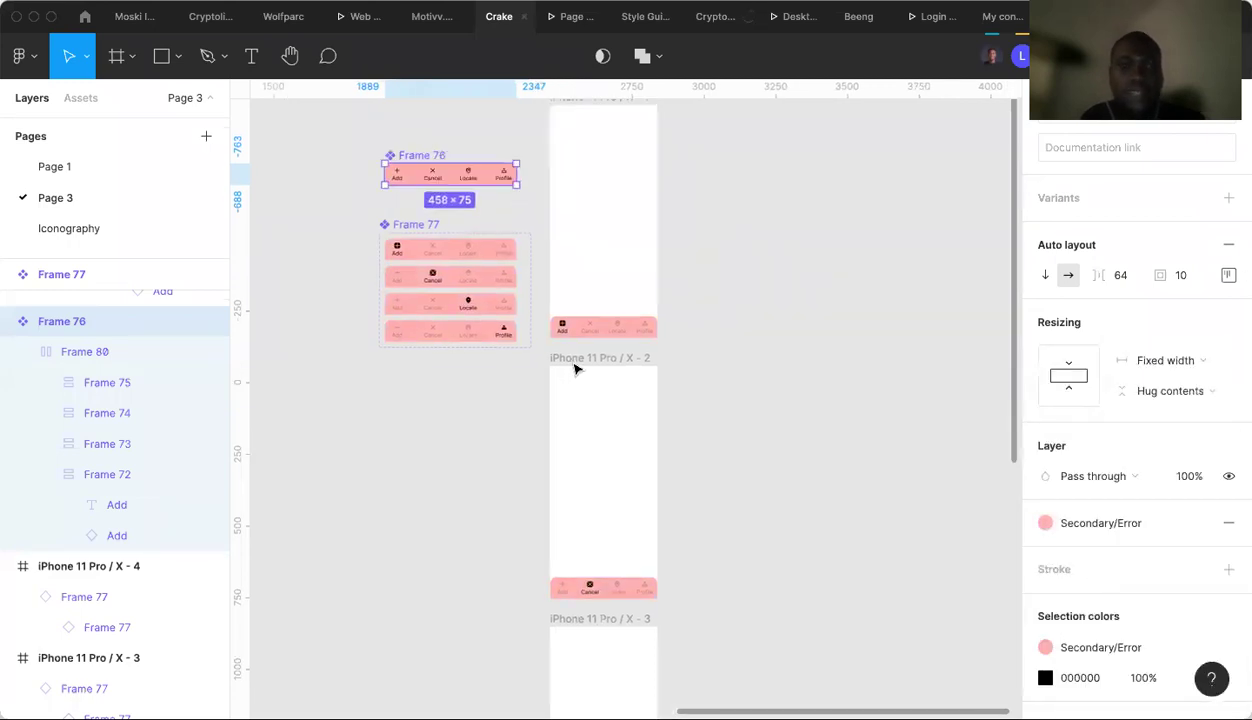
pyautogui.hscroll(2, 576, 368)
pyautogui.scroll(1, 576, 368)
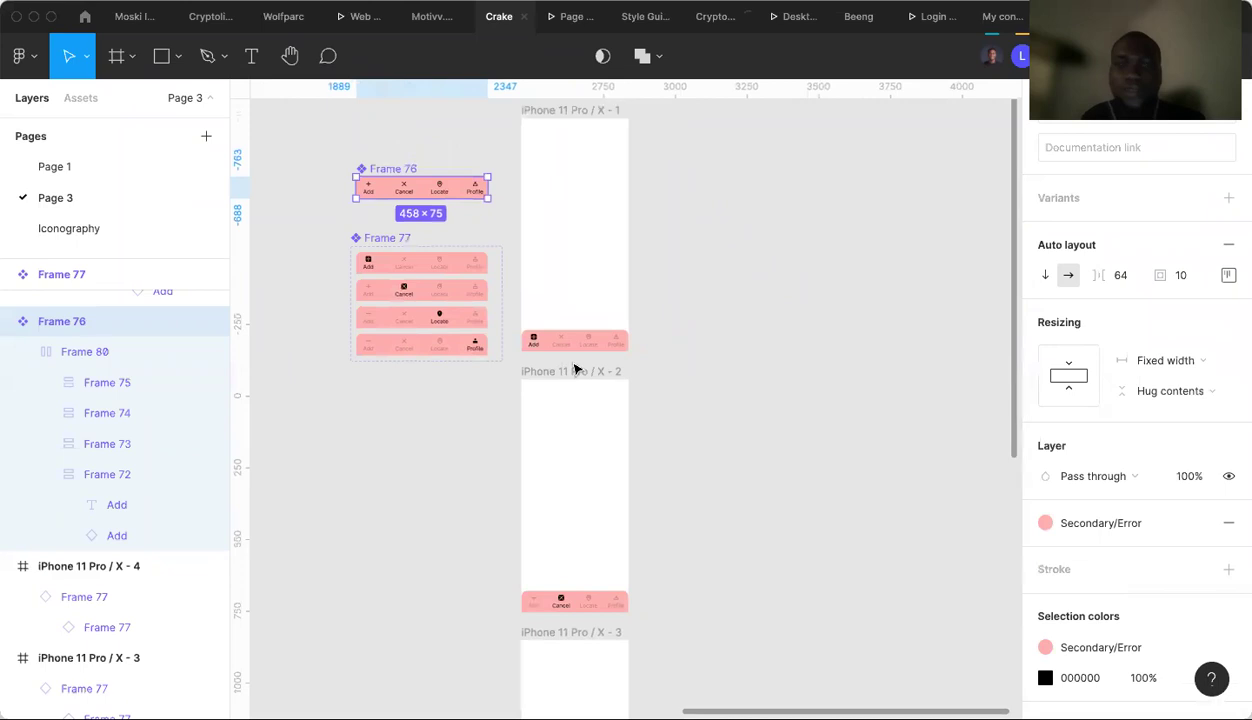
pyautogui.doubleClick(372, 198)
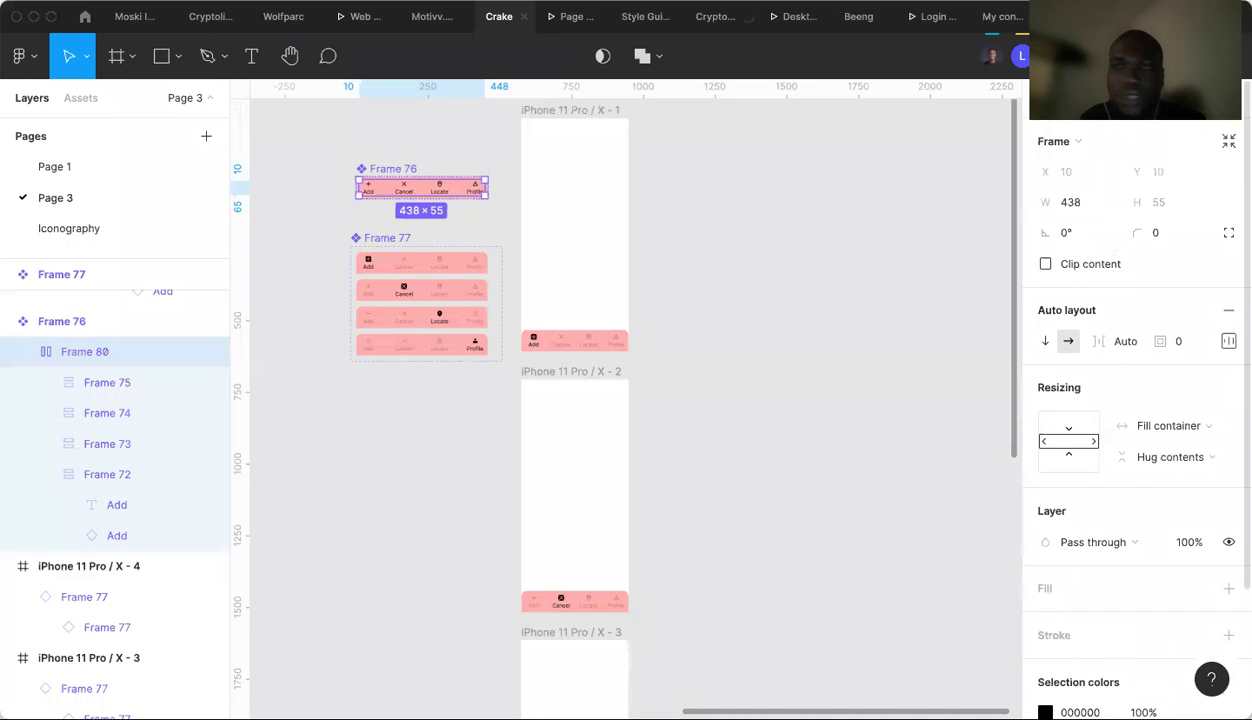
pyautogui.hotkey('shift', 'e')
pyautogui.click(370, 191)
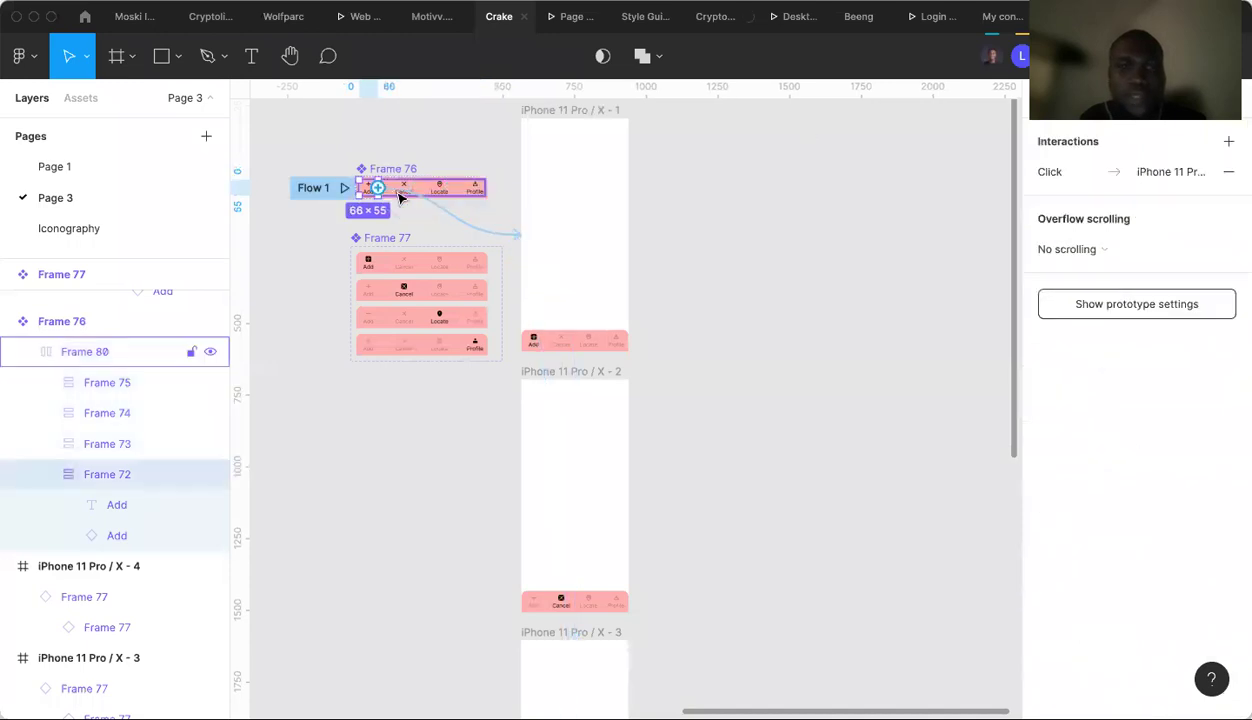
pyautogui.click(1058, 174)
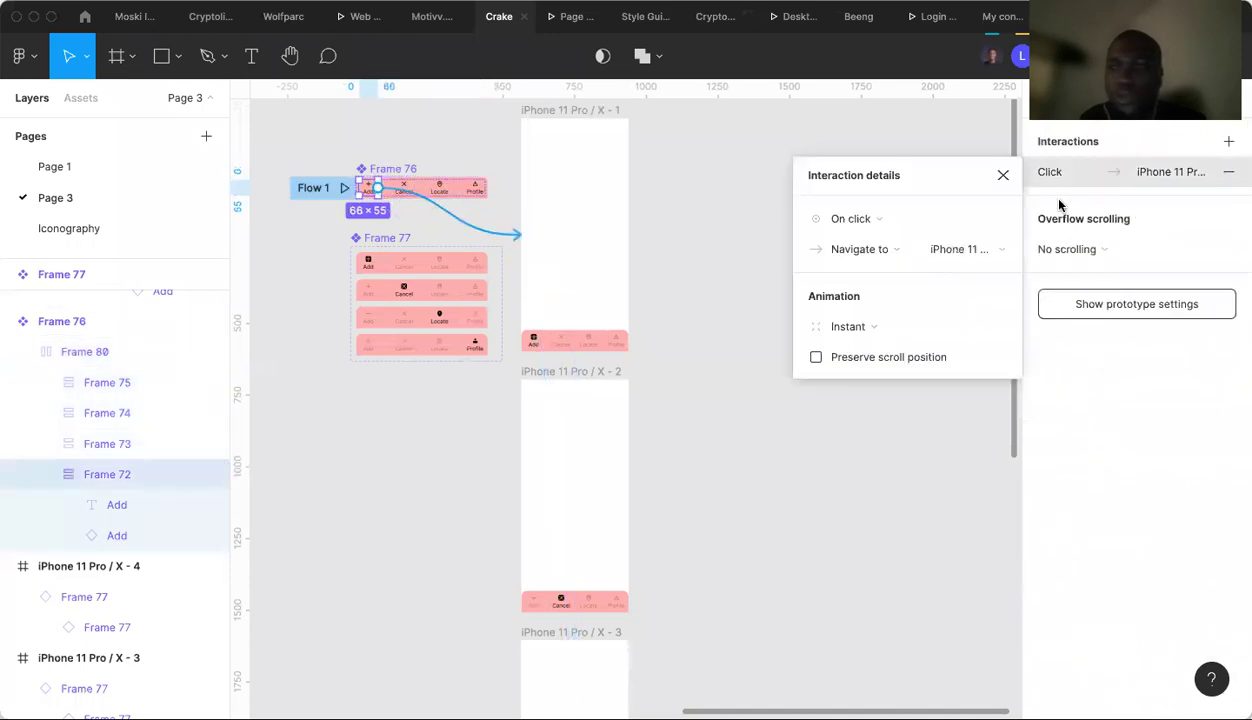
pyautogui.click(862, 220)
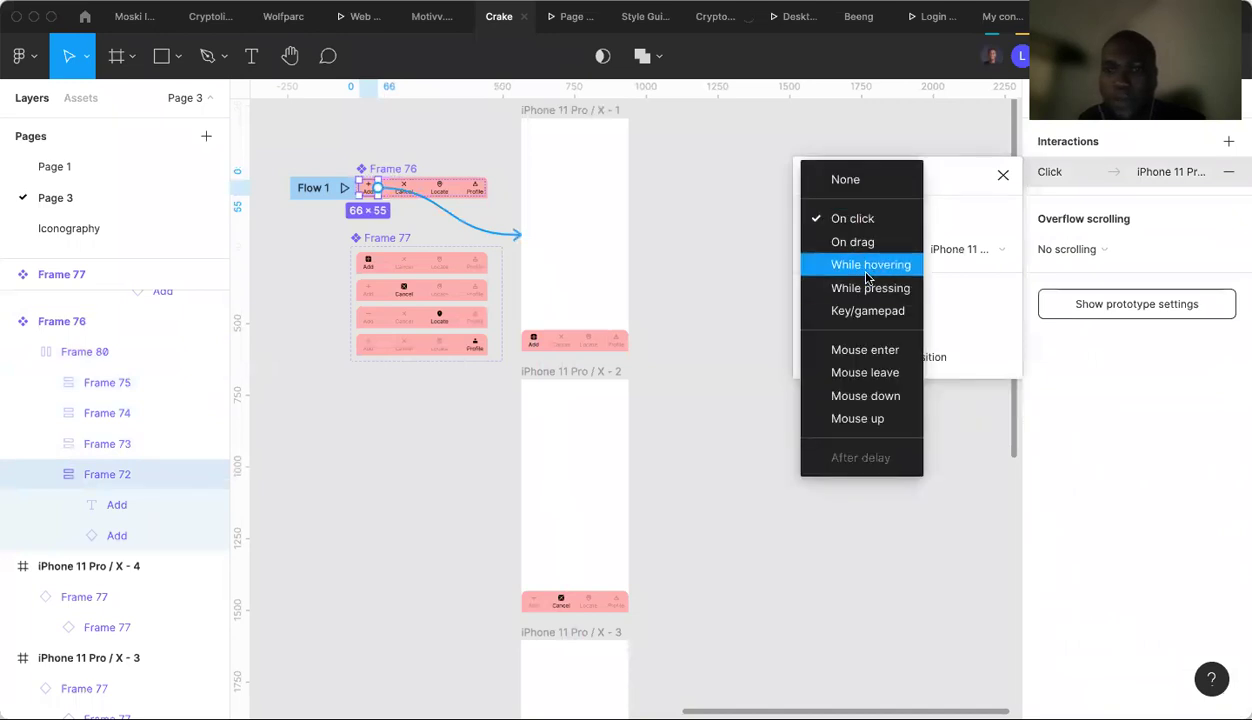
pyautogui.click(952, 188)
# Set the Add link's animation to Move in with upward direction and Ease in easing.
pyautogui.click(852, 328)
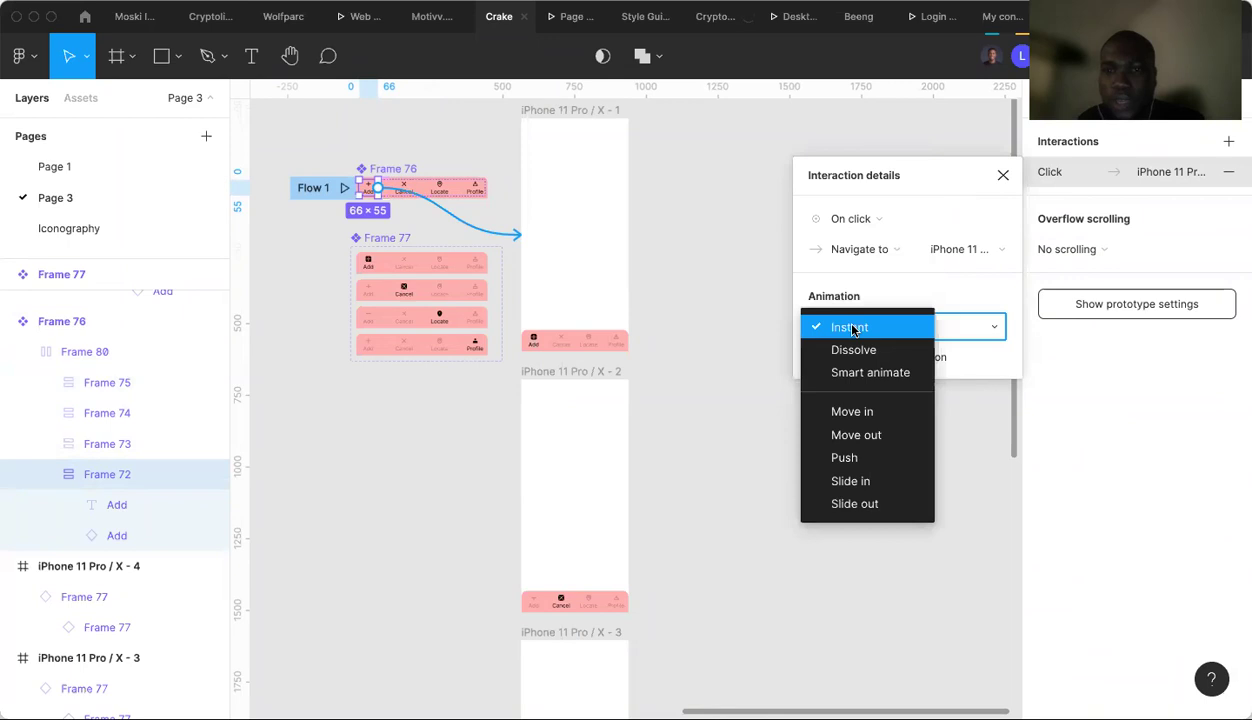
pyautogui.click(852, 411)
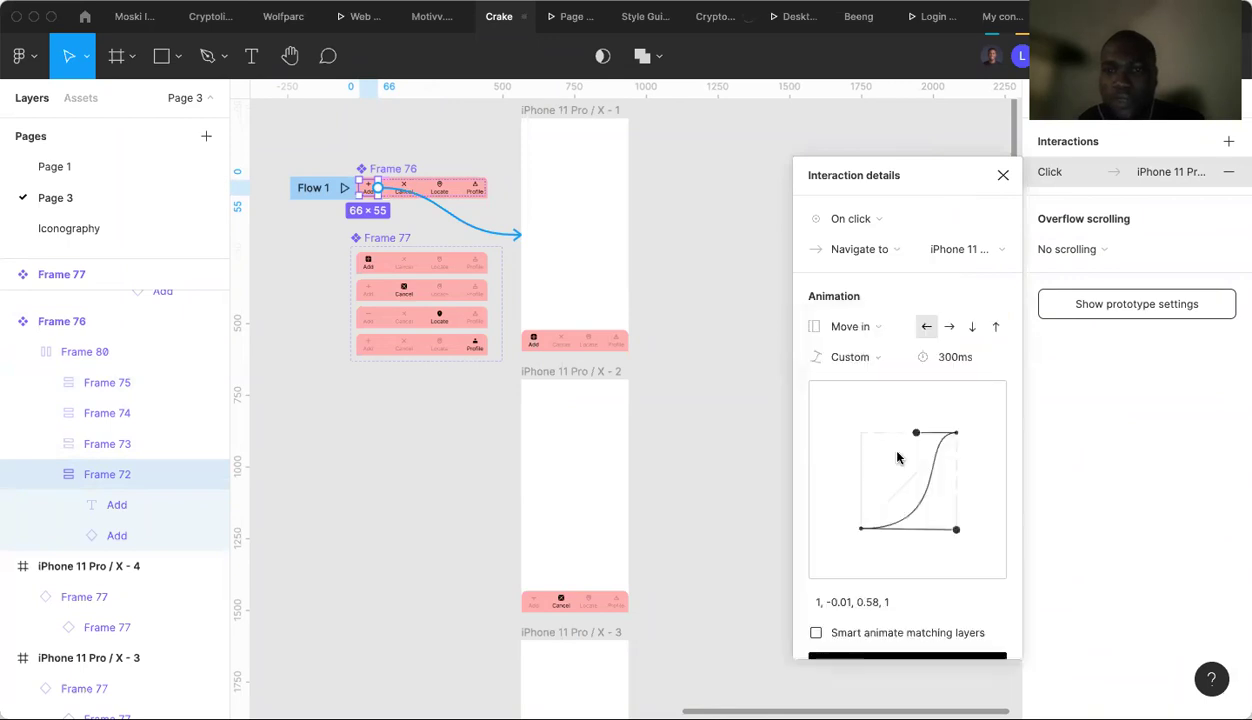
pyautogui.click(996, 330)
pyautogui.click(840, 352)
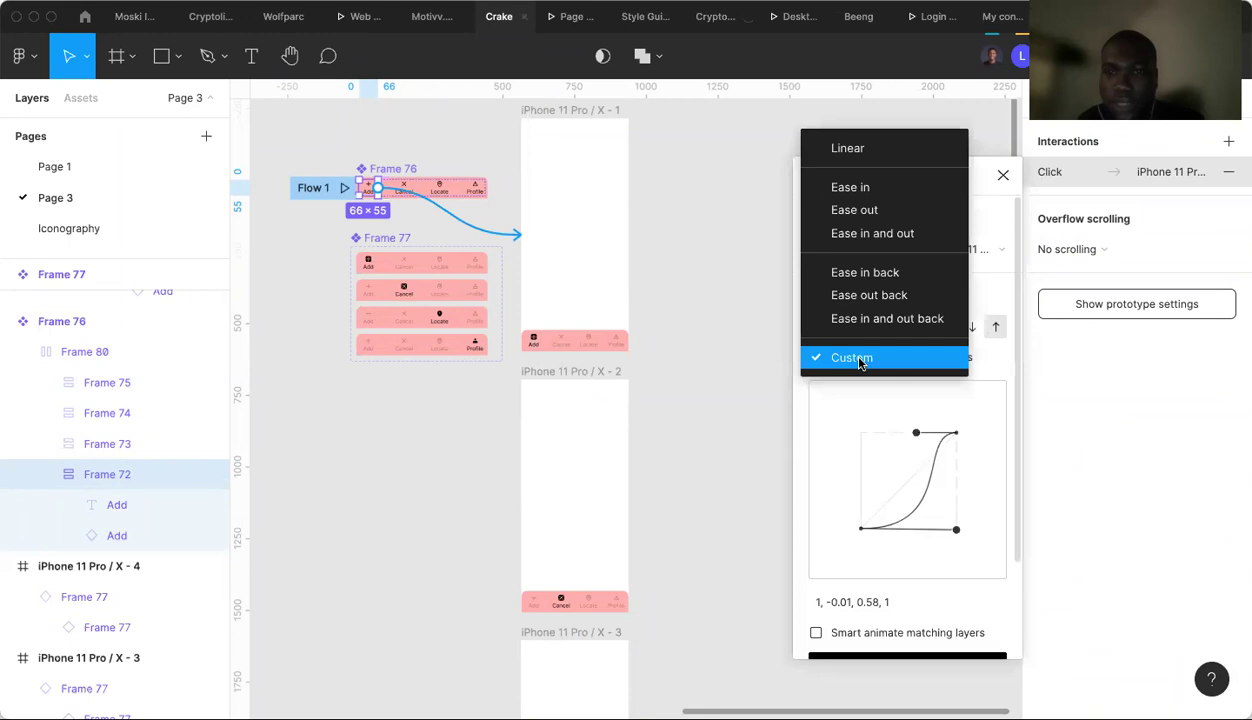
pyautogui.click(848, 187)
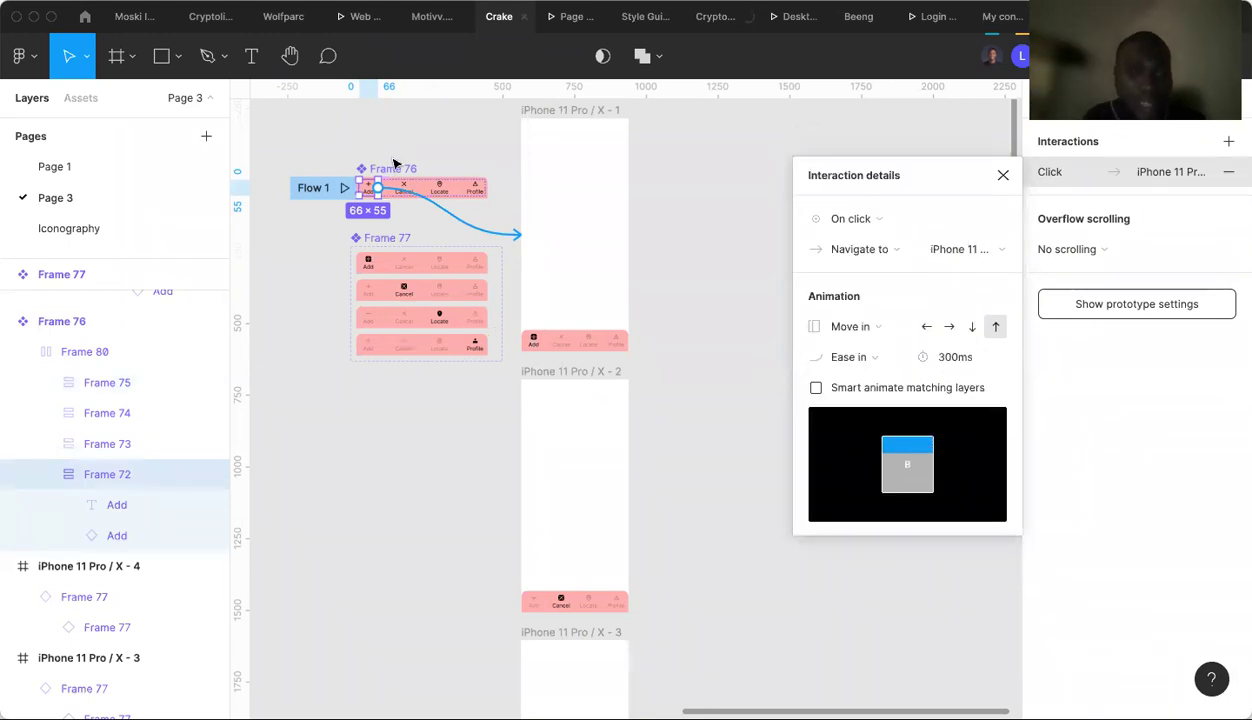
# Examine the prototype links of Frame 76, its Frame 77 variants and the recolored bars in the iPhone frames.
pyautogui.click(394, 167)
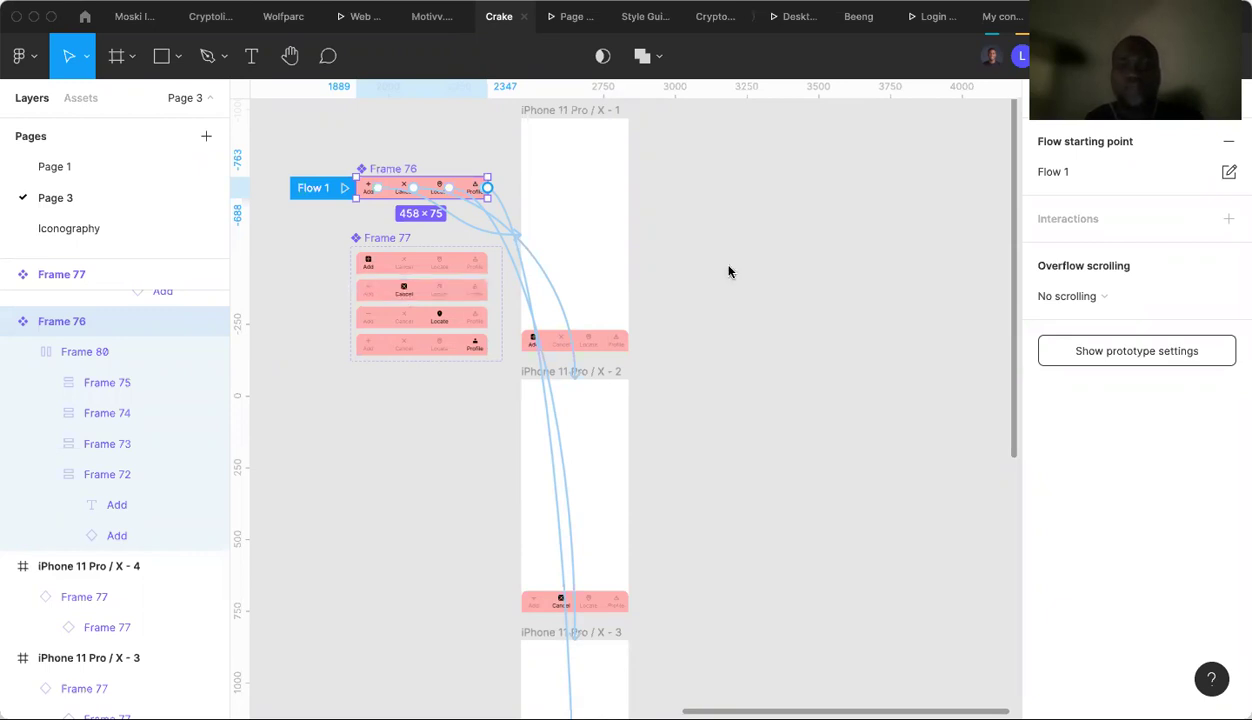
pyautogui.scroll(-3, 586, 408)
pyautogui.scroll(-4, 586, 408)
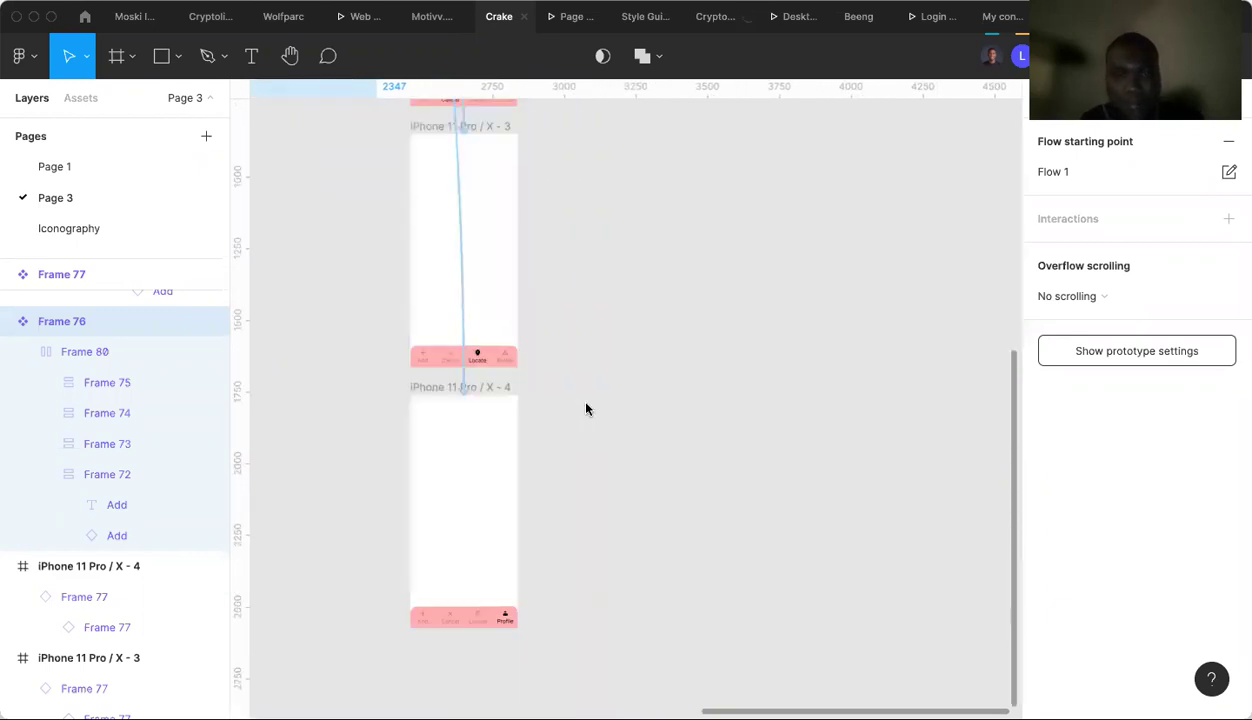
pyautogui.scroll(8, 586, 408)
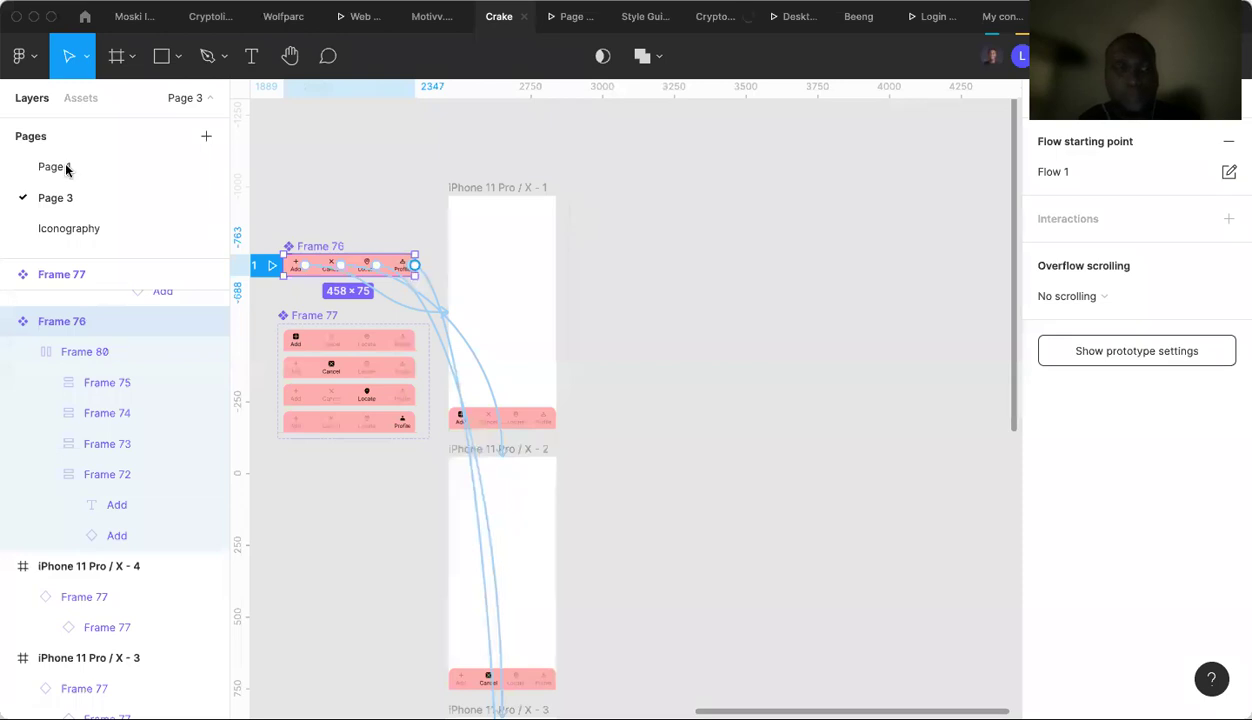
pyautogui.press('Escape')
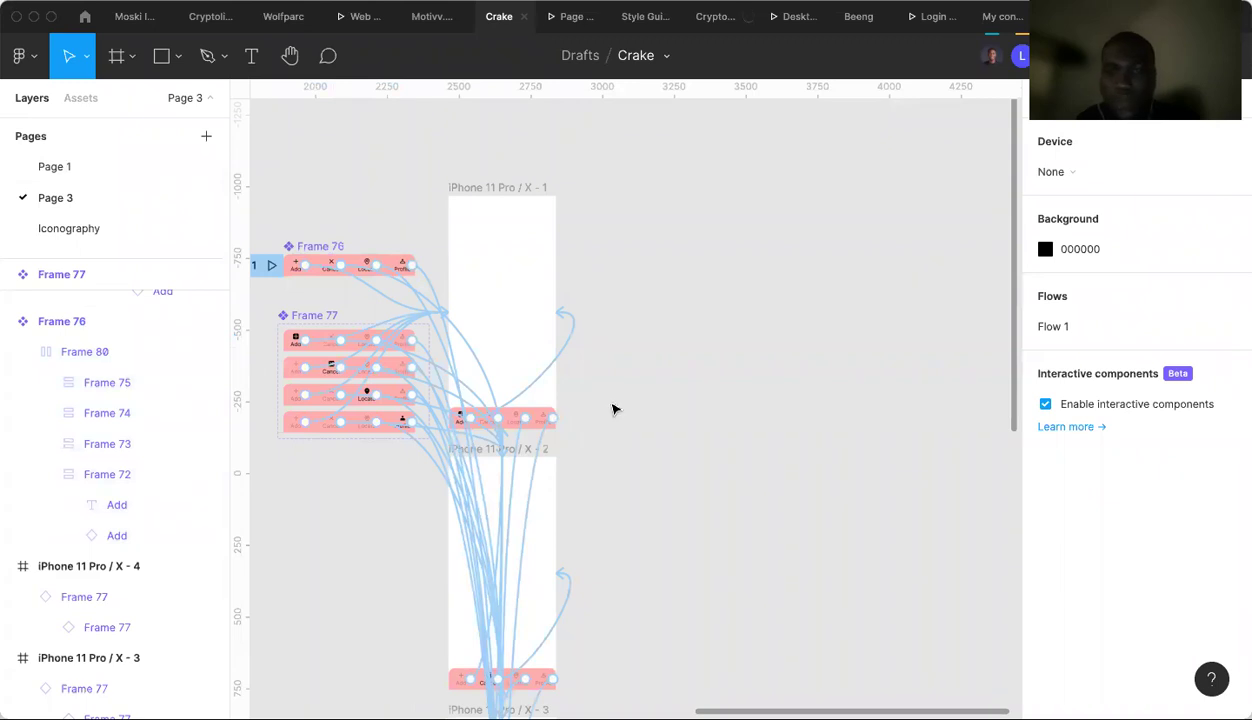
pyautogui.hscroll(-5, 614, 409)
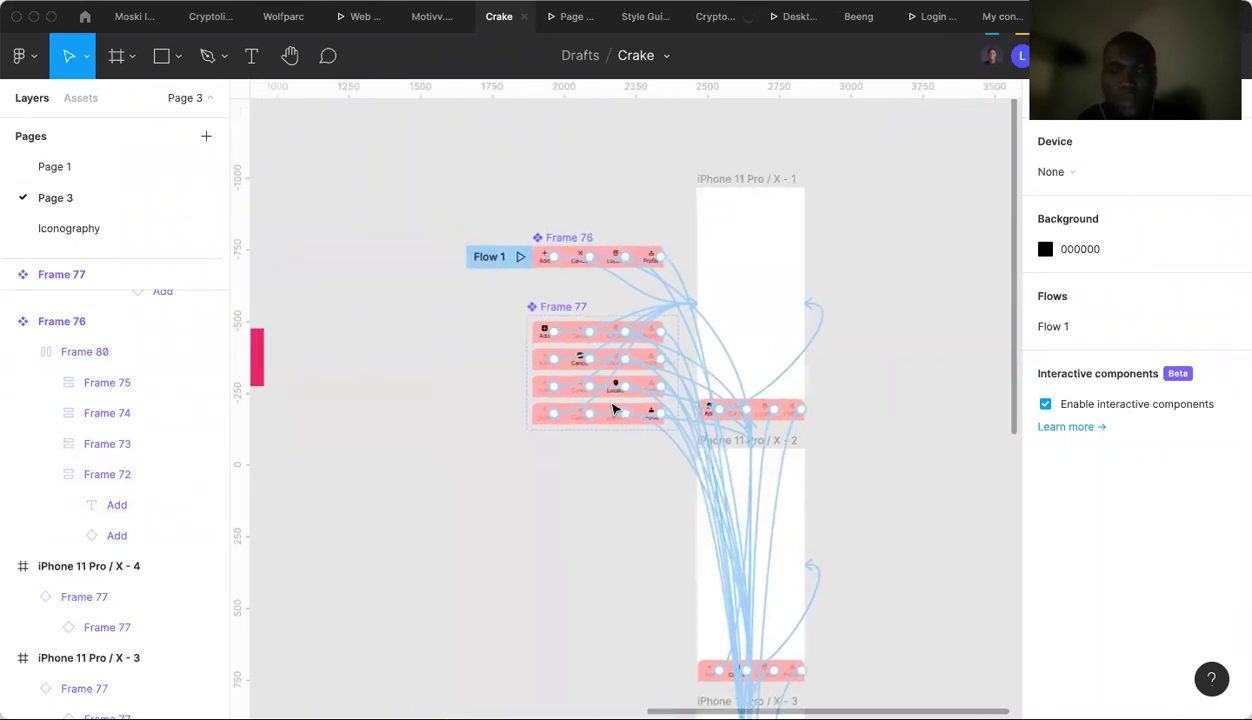
pyautogui.click(588, 241)
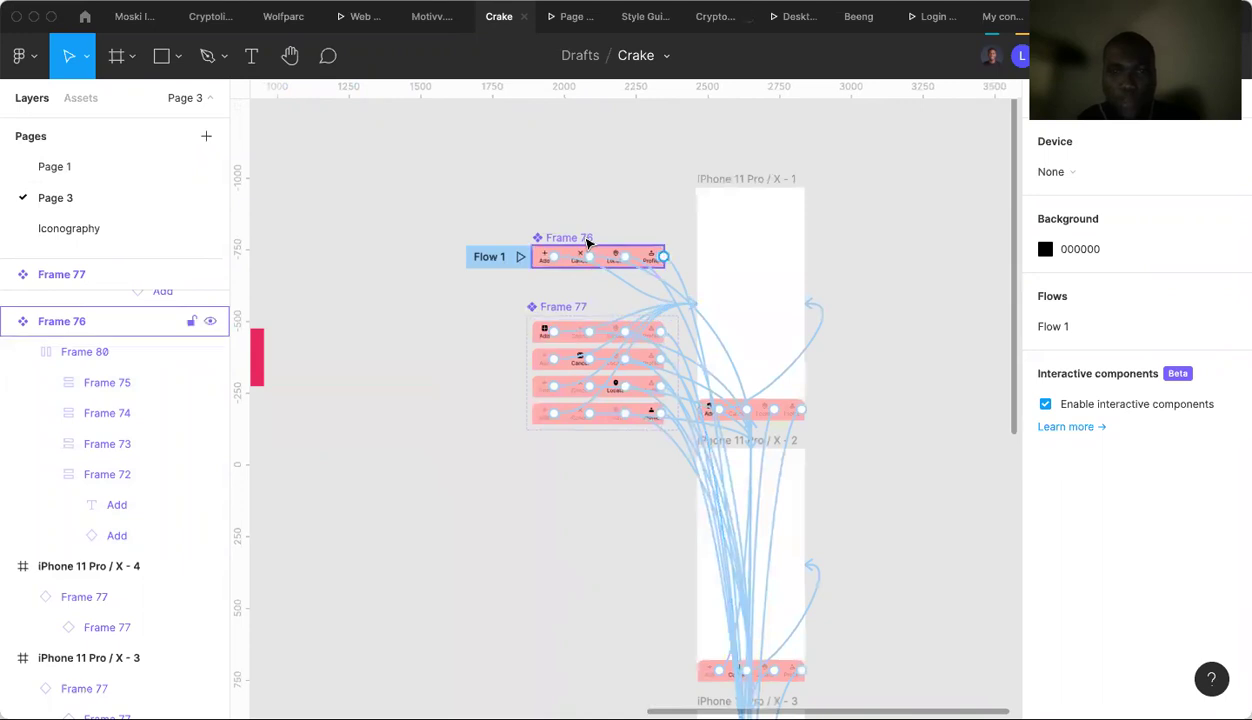
pyautogui.click(588, 241)
pyautogui.hscroll(1, 588, 243)
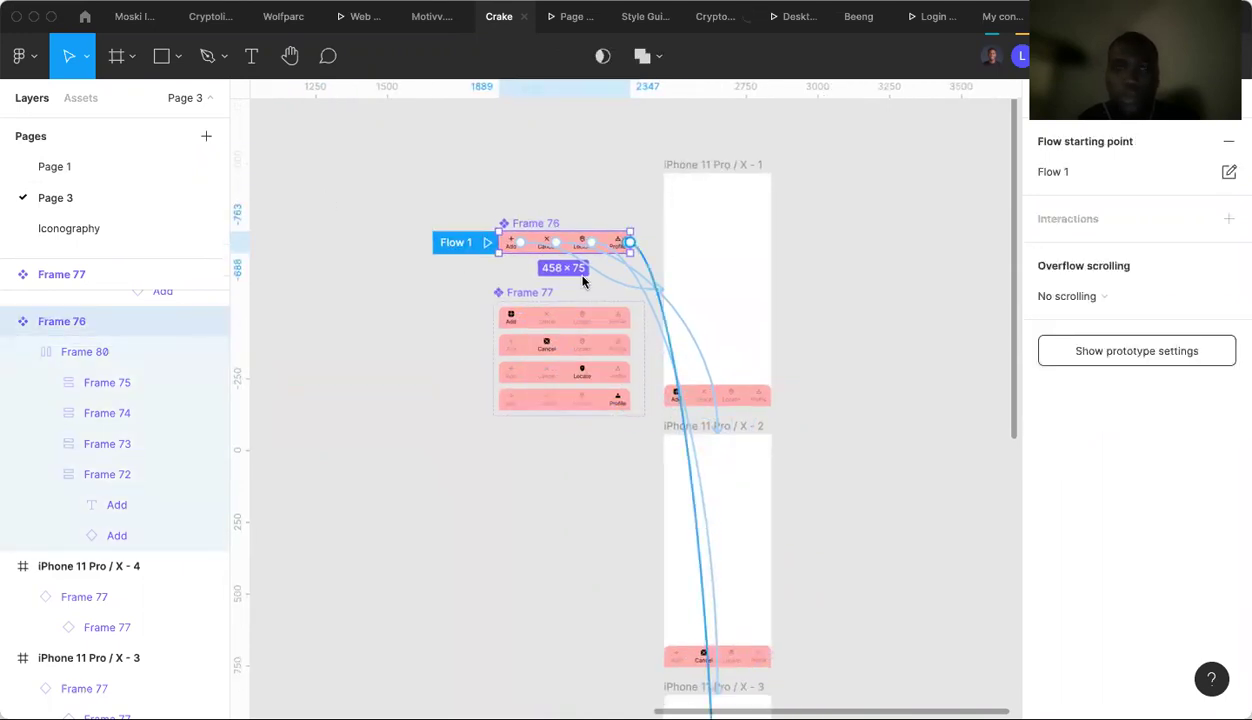
pyautogui.hscroll(3, 603, 178)
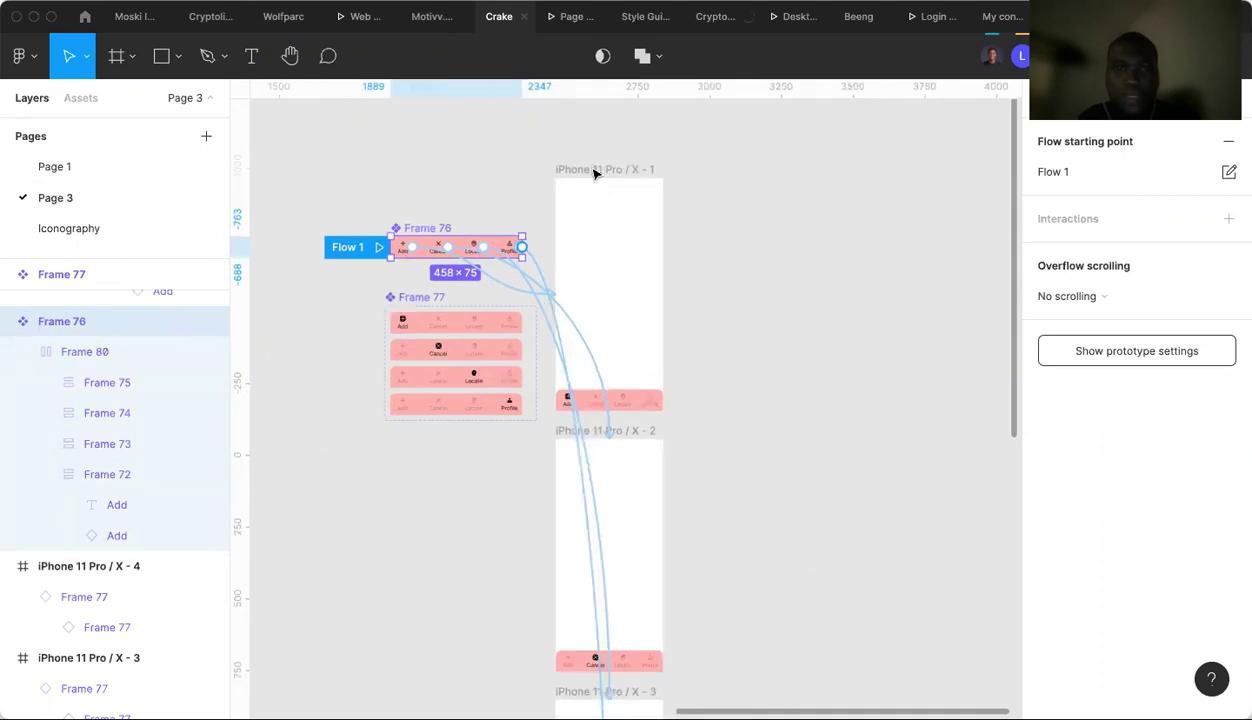
# Add a flow starting point named test to iPhone 11 Pro / X - 1 and launch its prototype preview.
pyautogui.click(595, 172)
pyautogui.click(1110, 140)
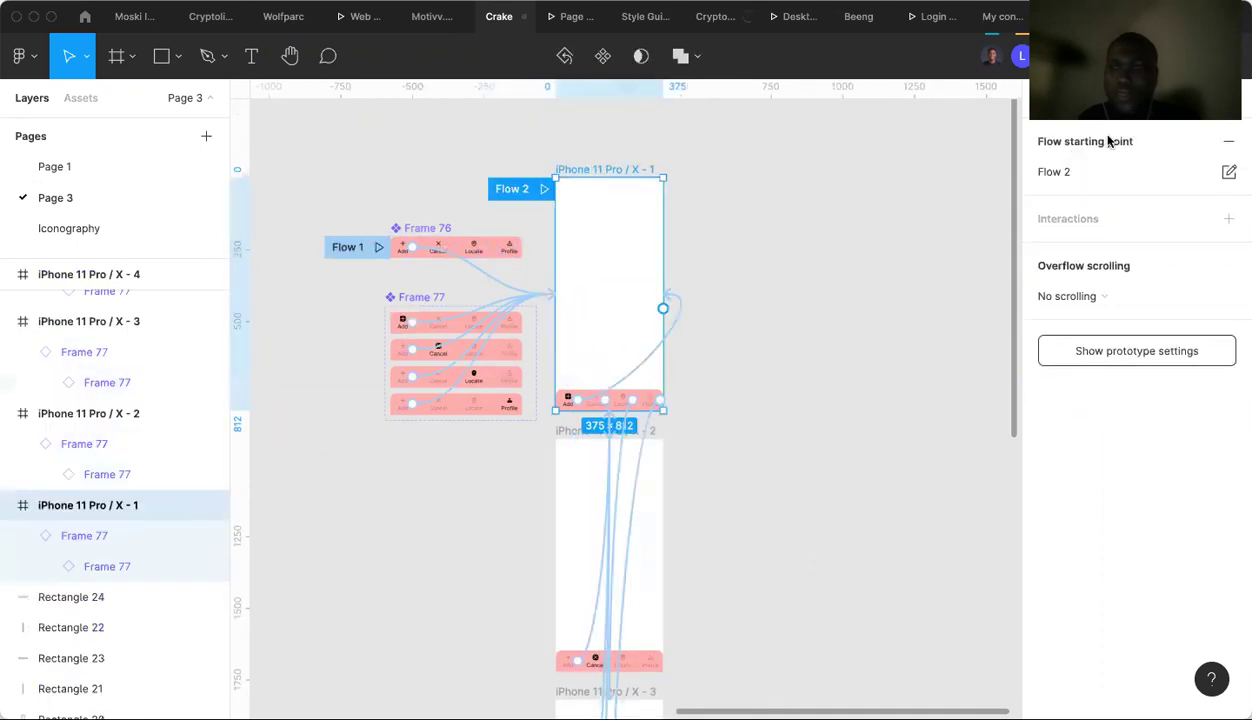
pyautogui.click(1083, 176)
pyautogui.write('test')
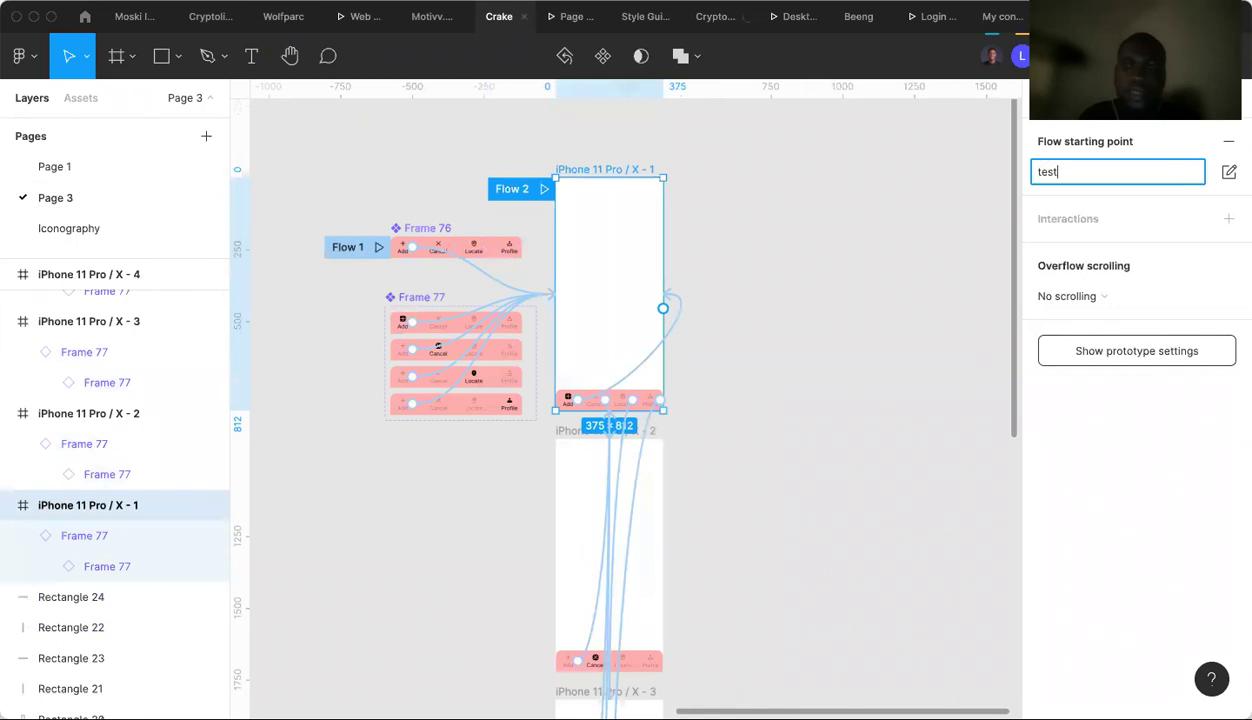
pyautogui.press('Return')
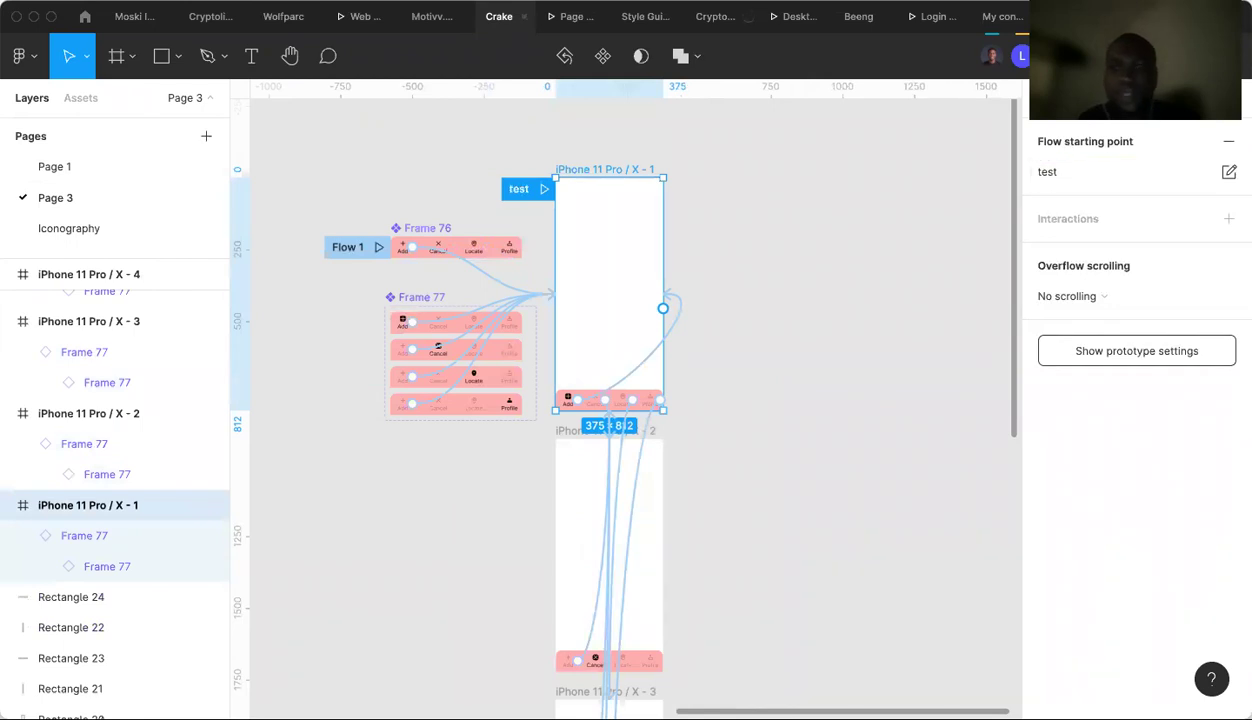
pyautogui.press('super+alt+Return')
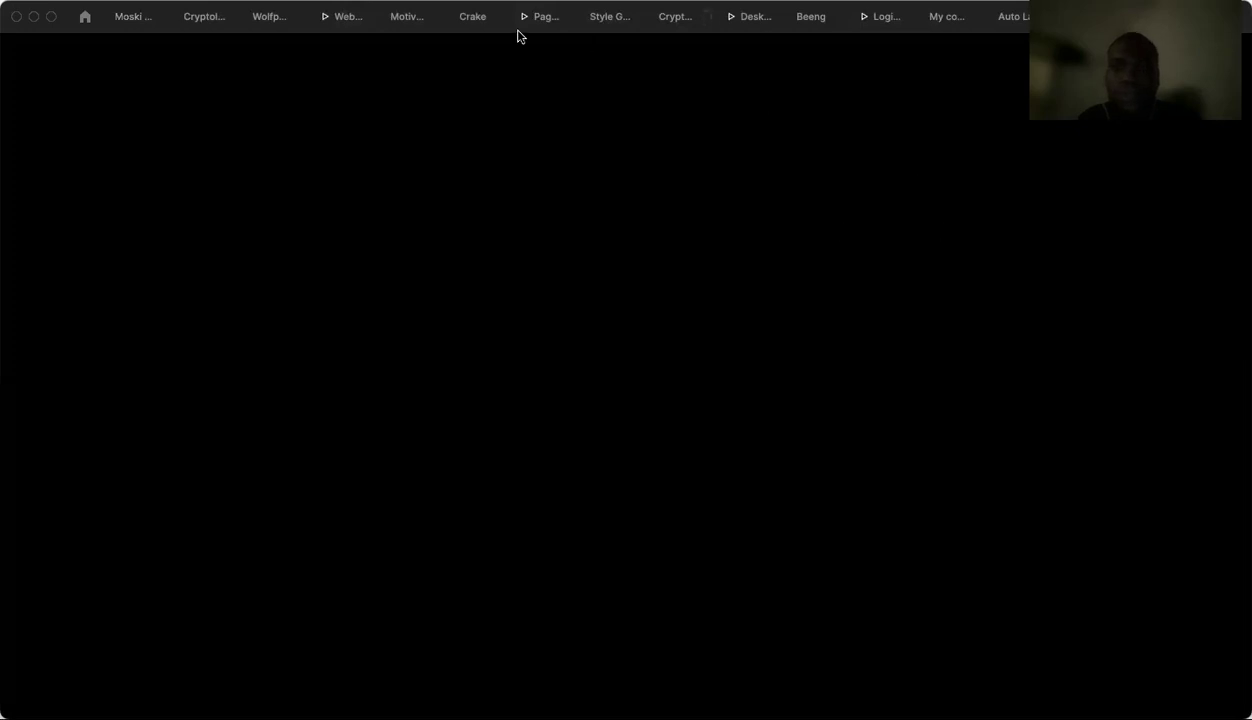
# Return to the Crake file and set the Add item's link animation to Instant, toggling the preserve scroll position option.
pyautogui.click(473, 18)
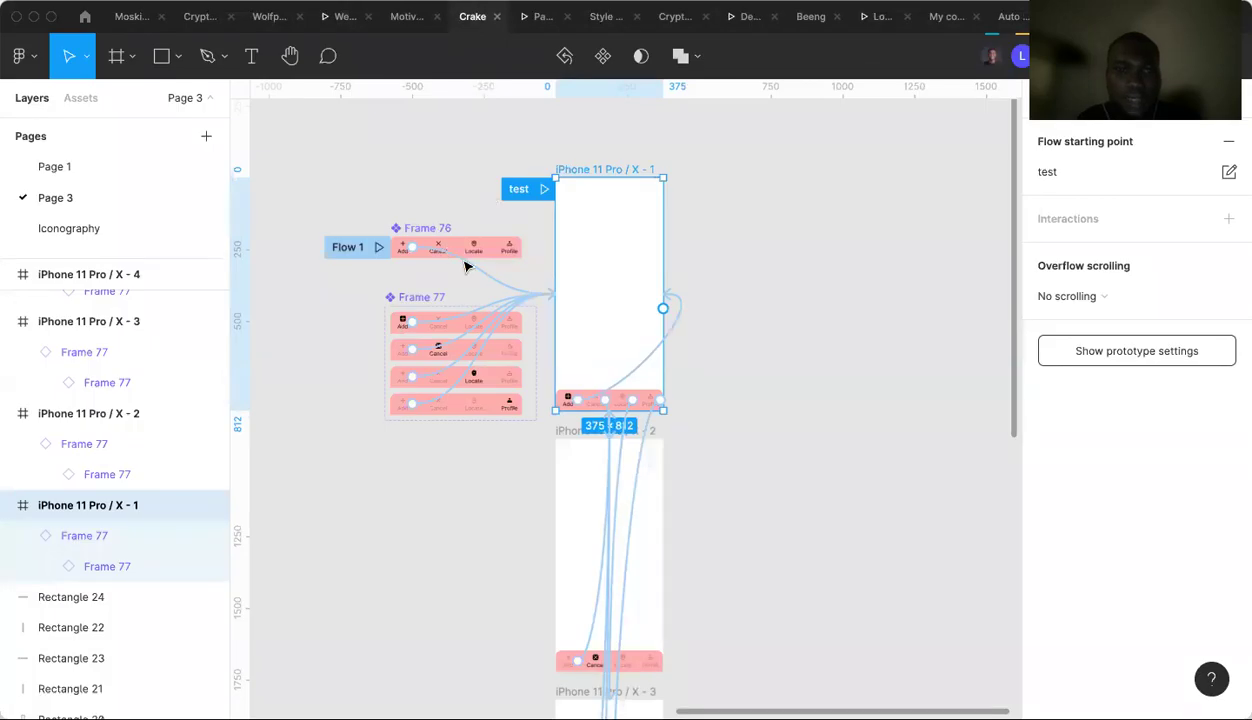
pyautogui.moveTo(413, 247); pyautogui.dragTo(553, 293)
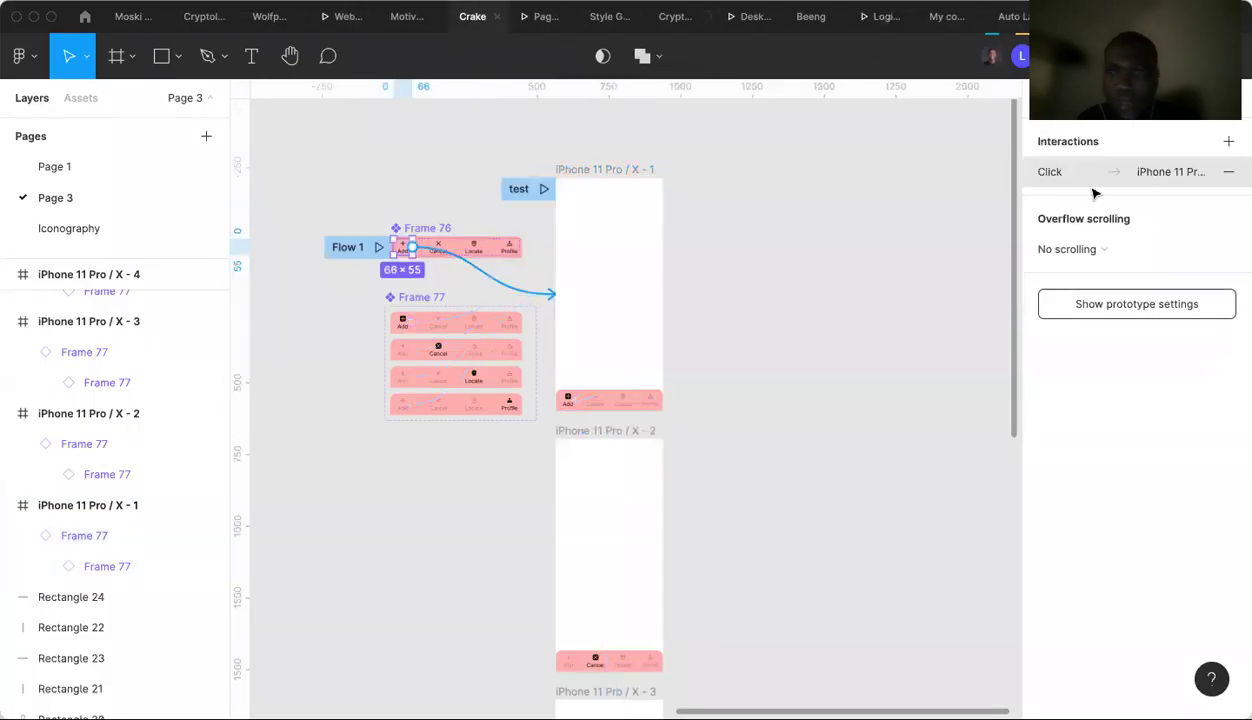
pyautogui.click(1053, 171)
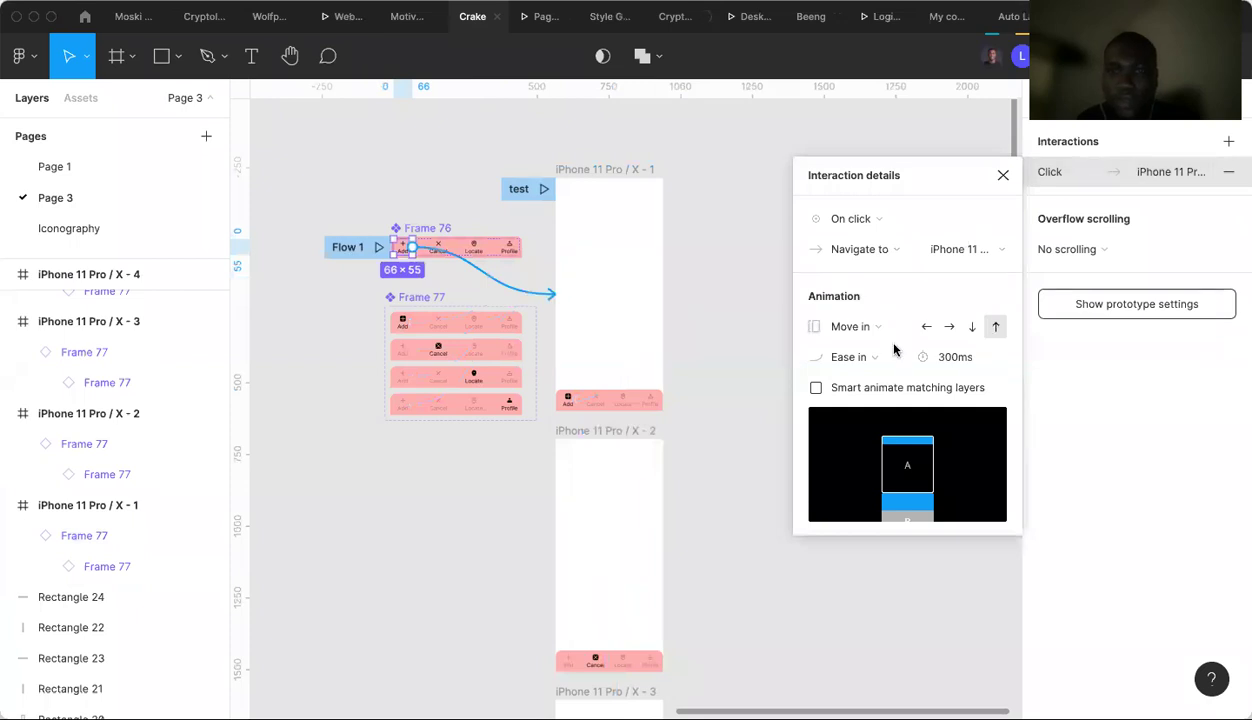
pyautogui.click(864, 327)
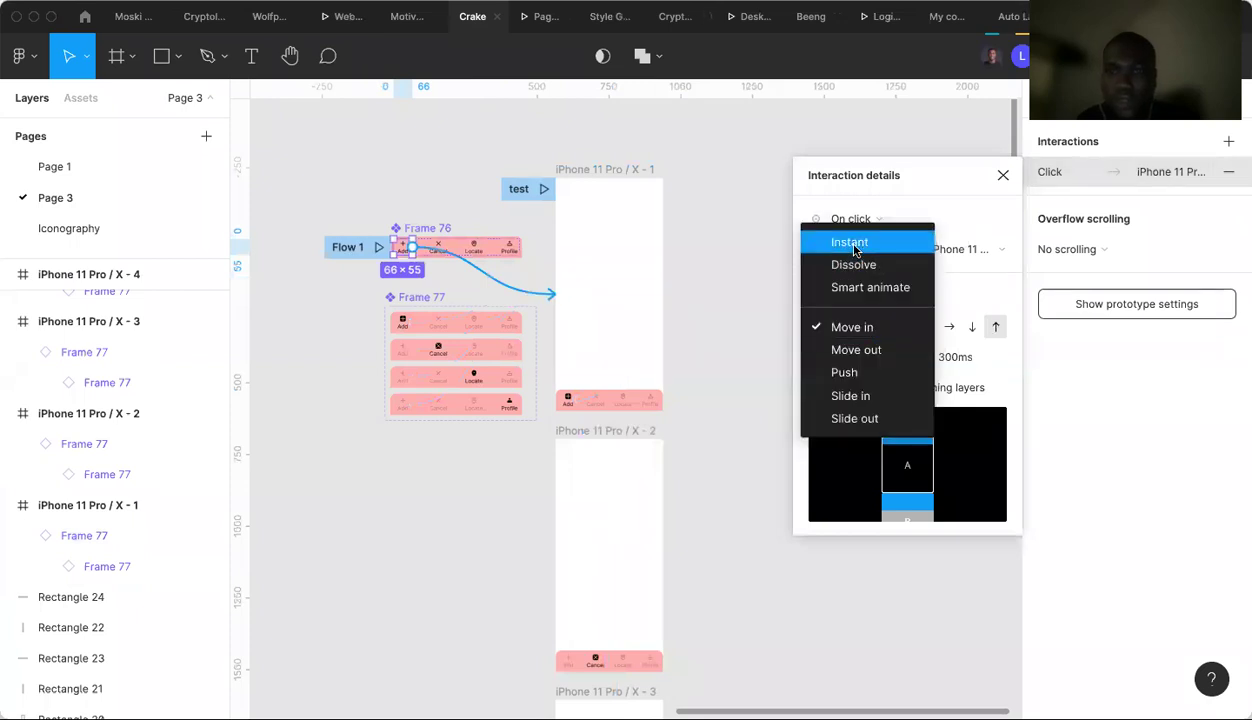
pyautogui.press('Return')
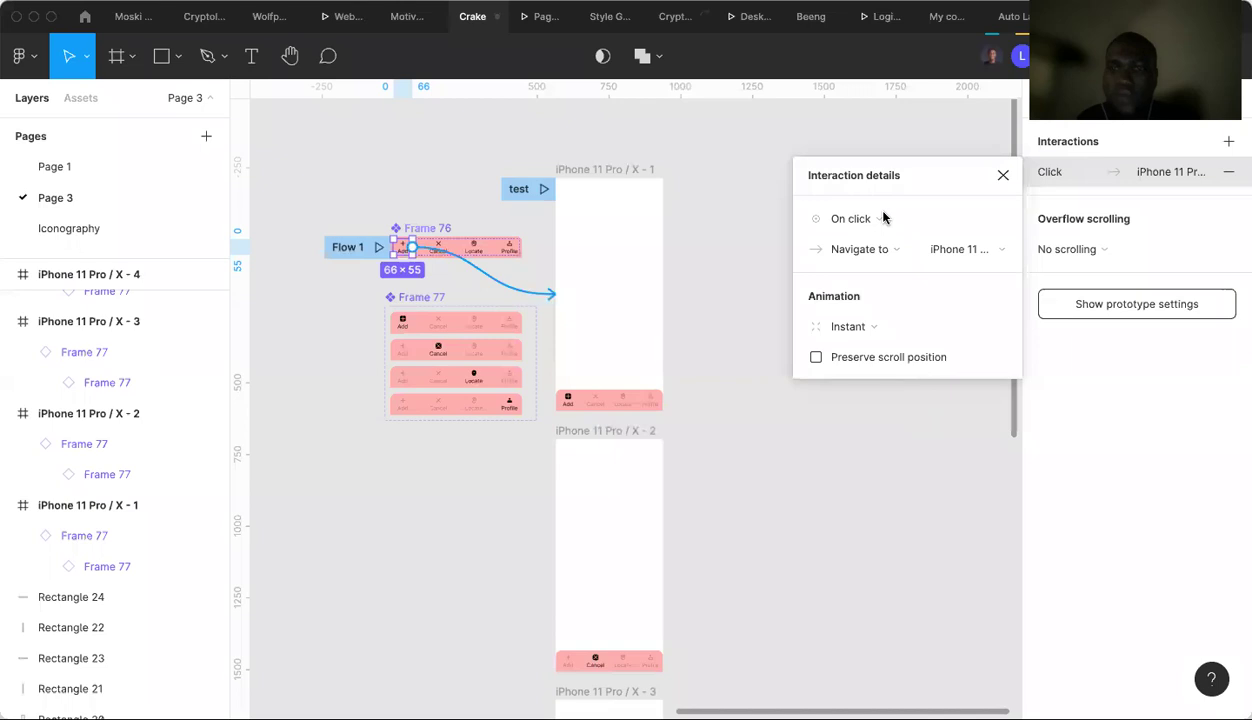
pyautogui.click(816, 358)
# Enable Preserve scroll position on the Cancel, Locate and Profile links of Frame 76 and check the test flow's preview.
pyautogui.click(447, 249)
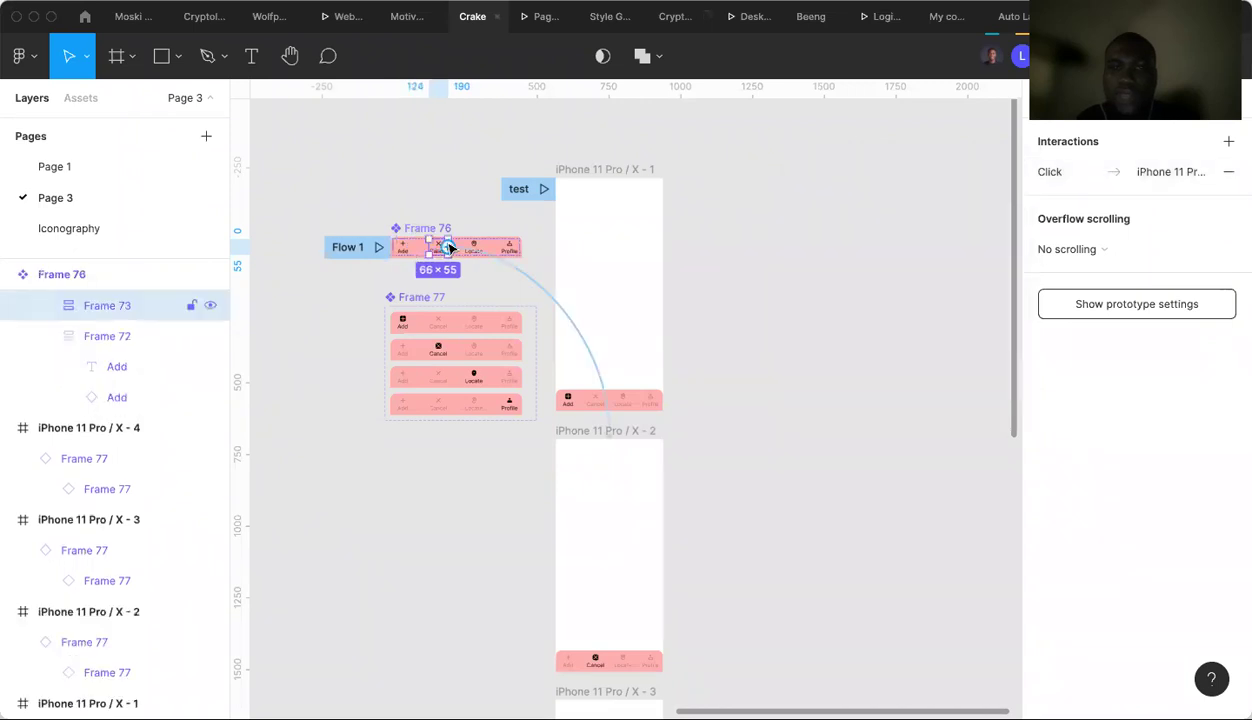
pyautogui.click(589, 347)
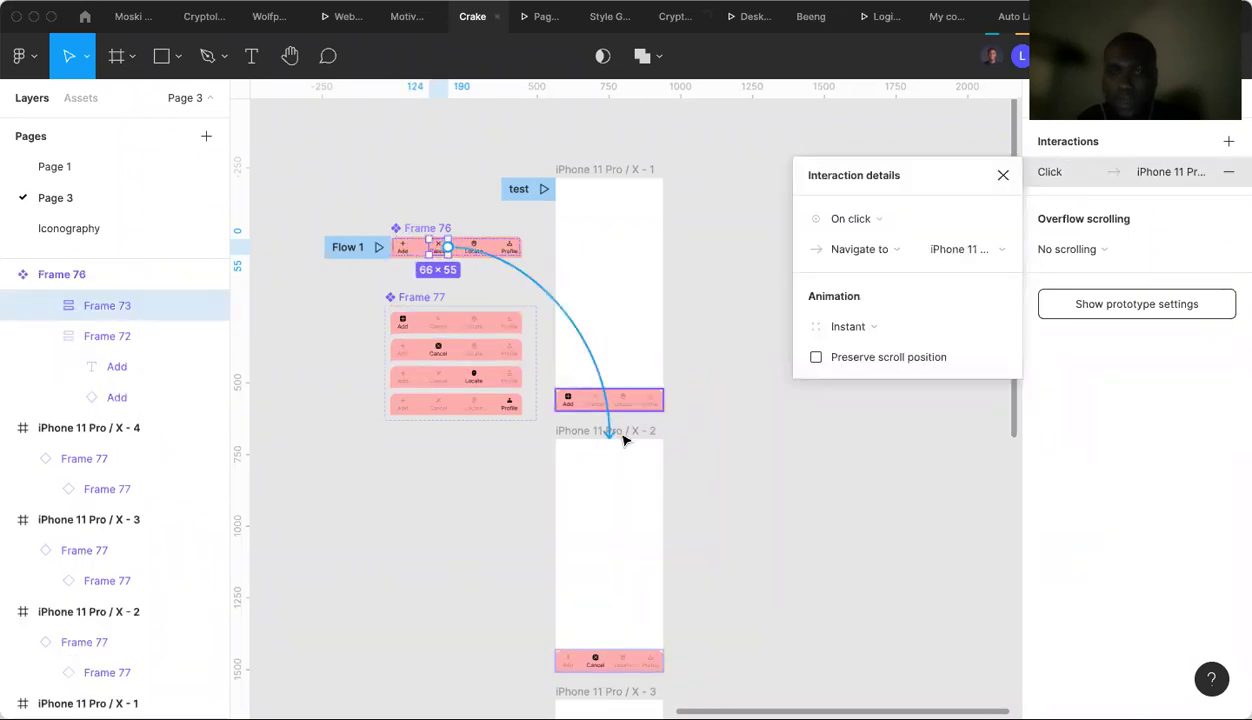
pyautogui.click(817, 358)
pyautogui.click(479, 249)
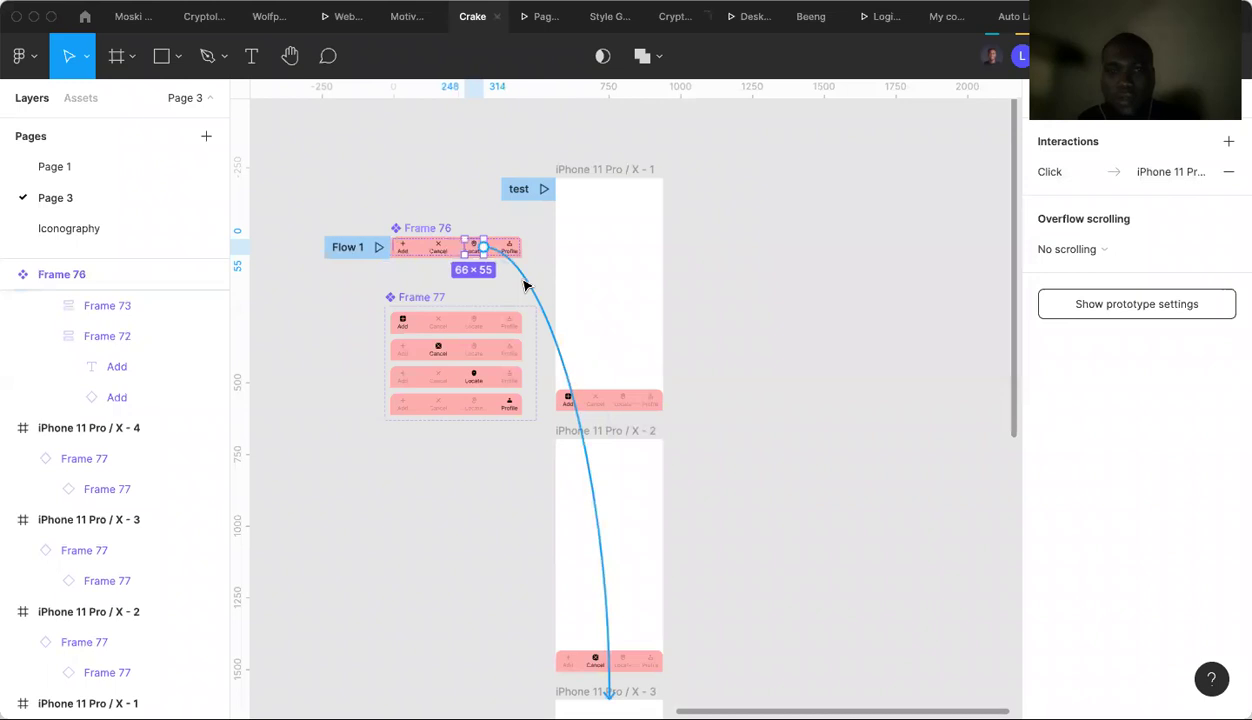
pyautogui.click(526, 286)
pyautogui.click(817, 358)
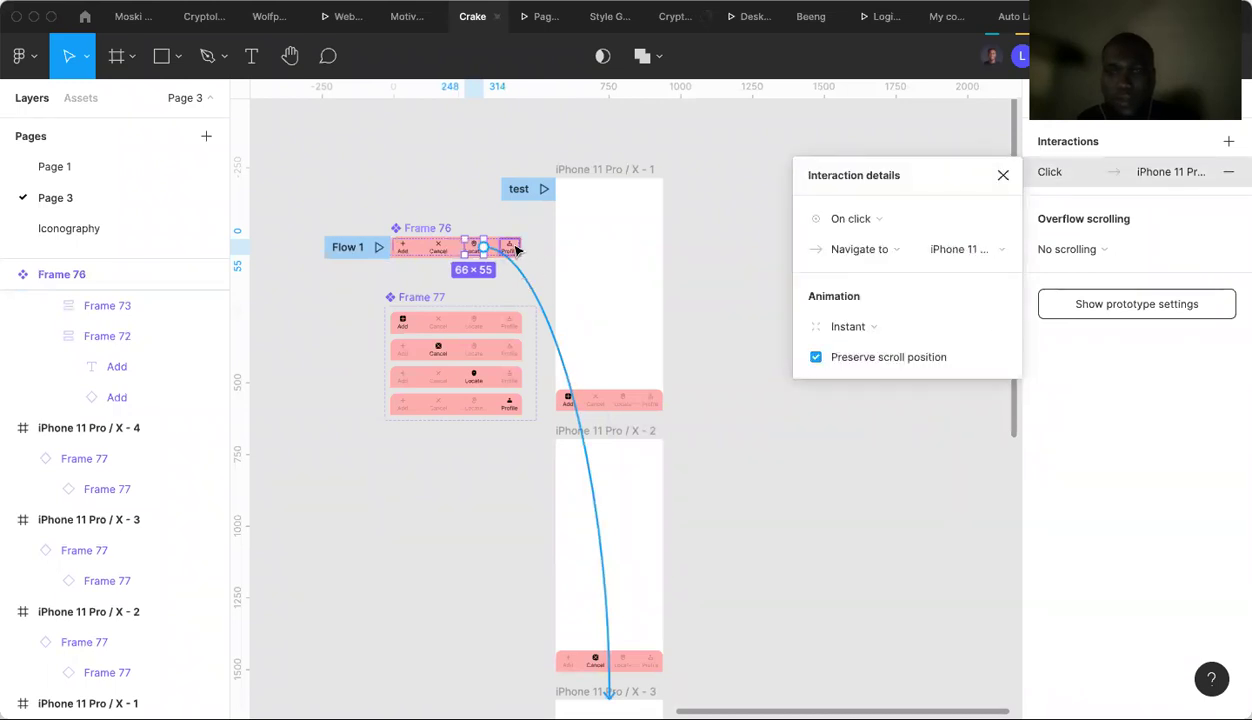
pyautogui.click(515, 250)
pyautogui.click(553, 302)
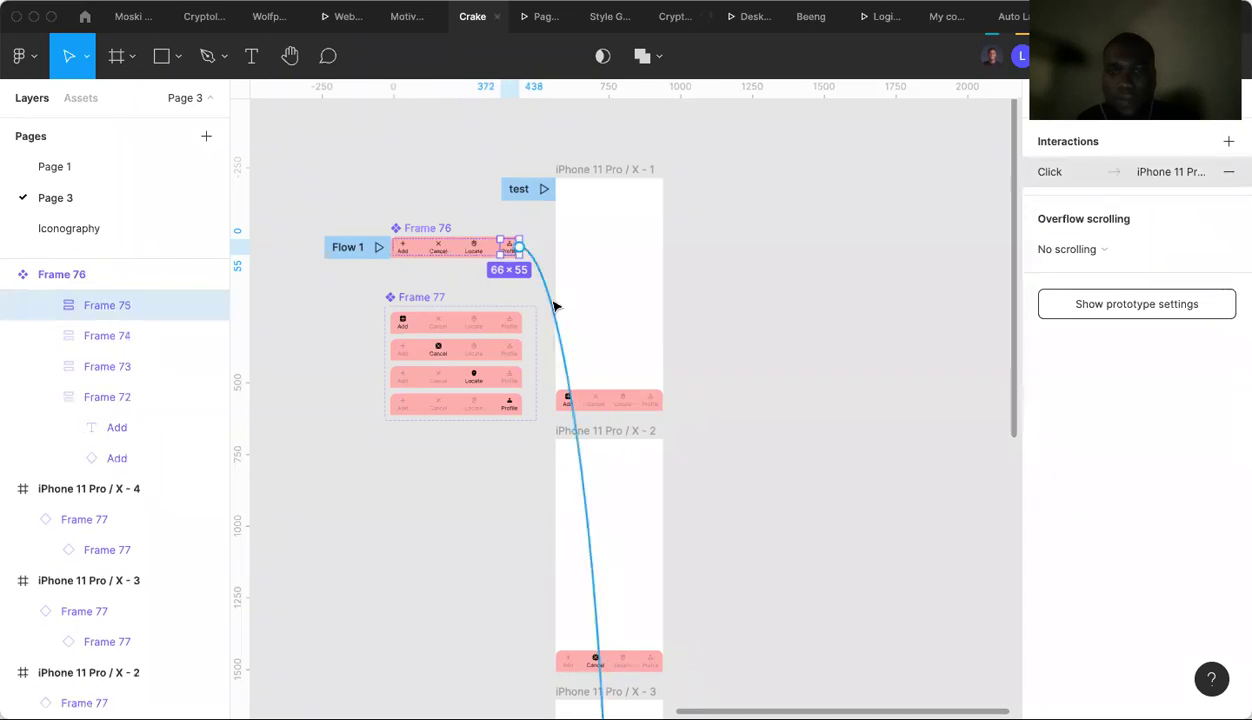
pyautogui.click(815, 357)
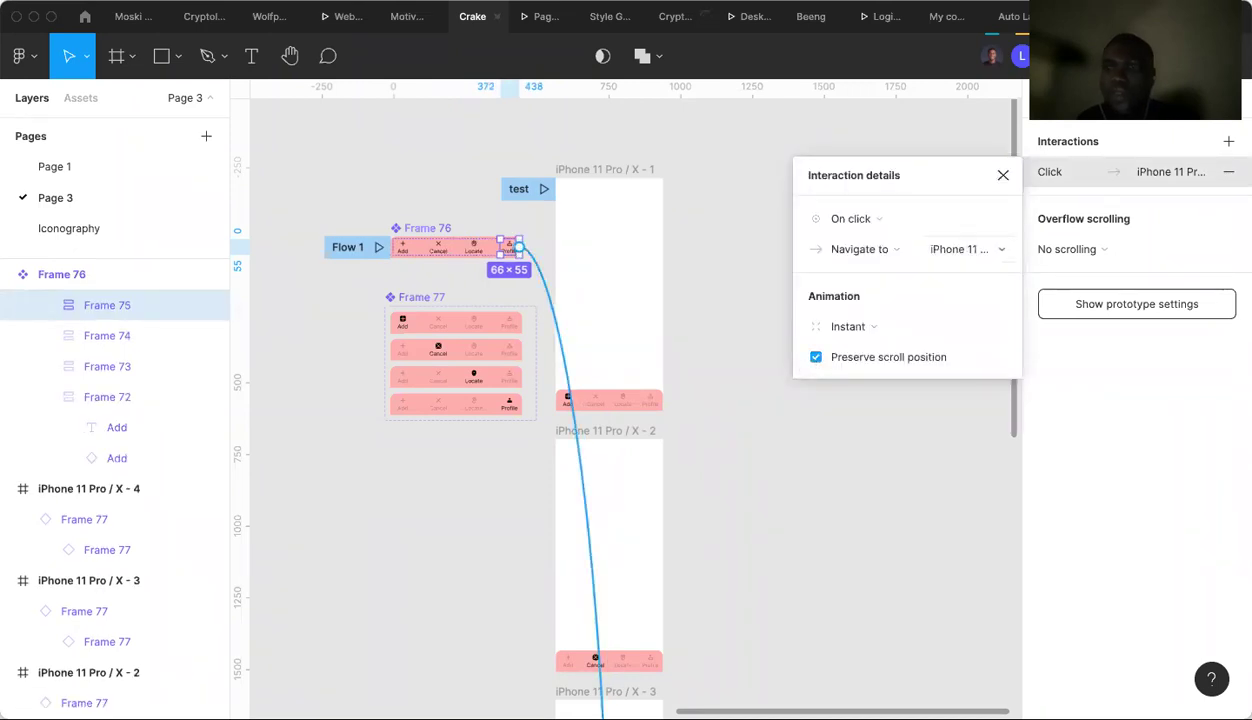
pyautogui.press('super+r')
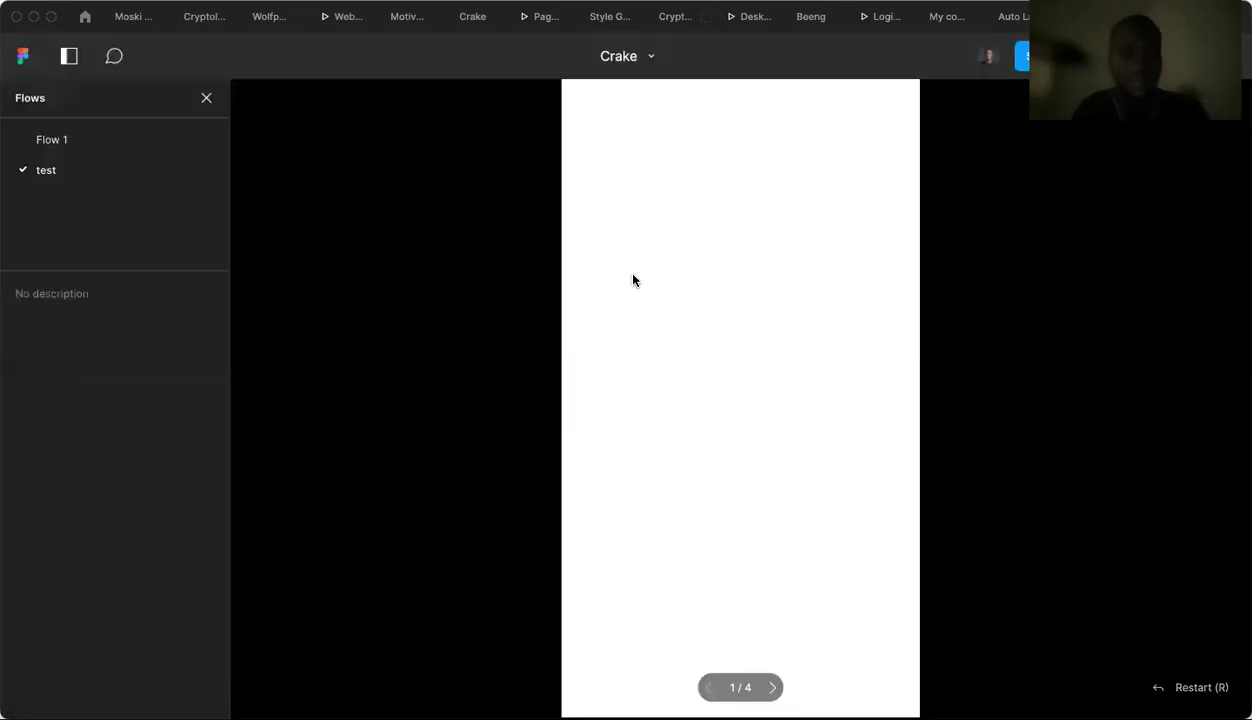
pyautogui.click(472, 20)
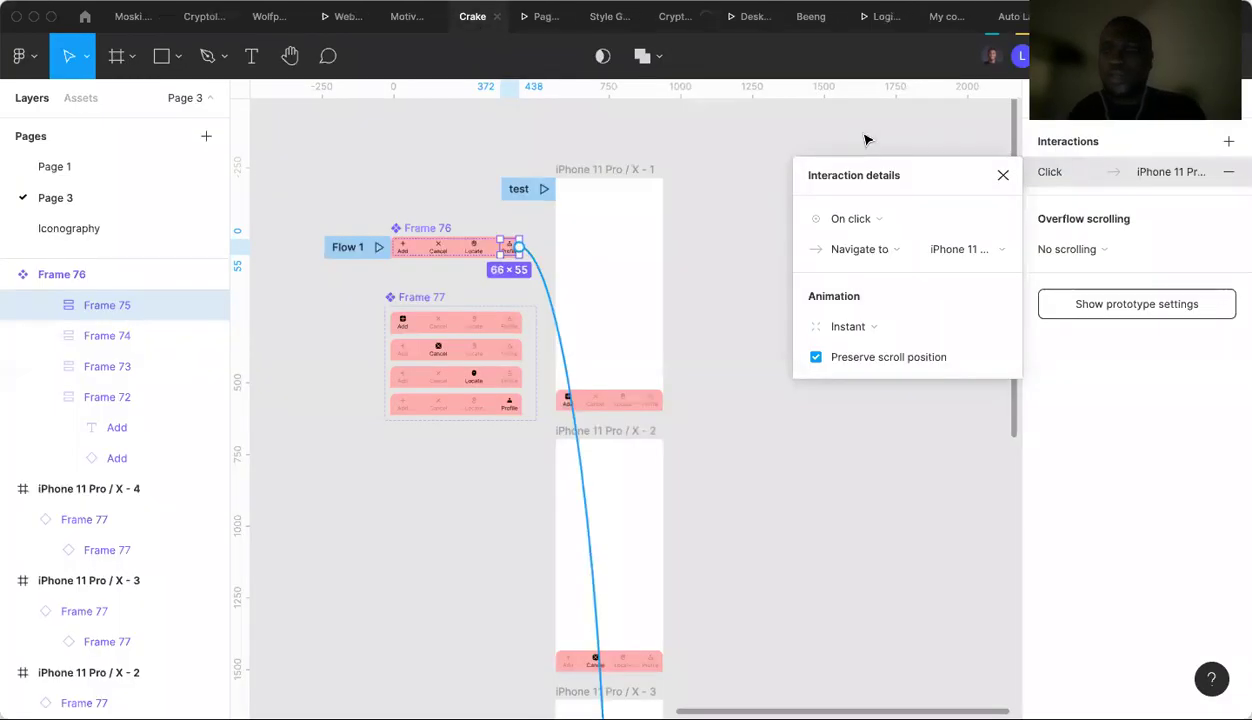
# Set the prototype's preview device to iPhone X.
pyautogui.click(940, 152)
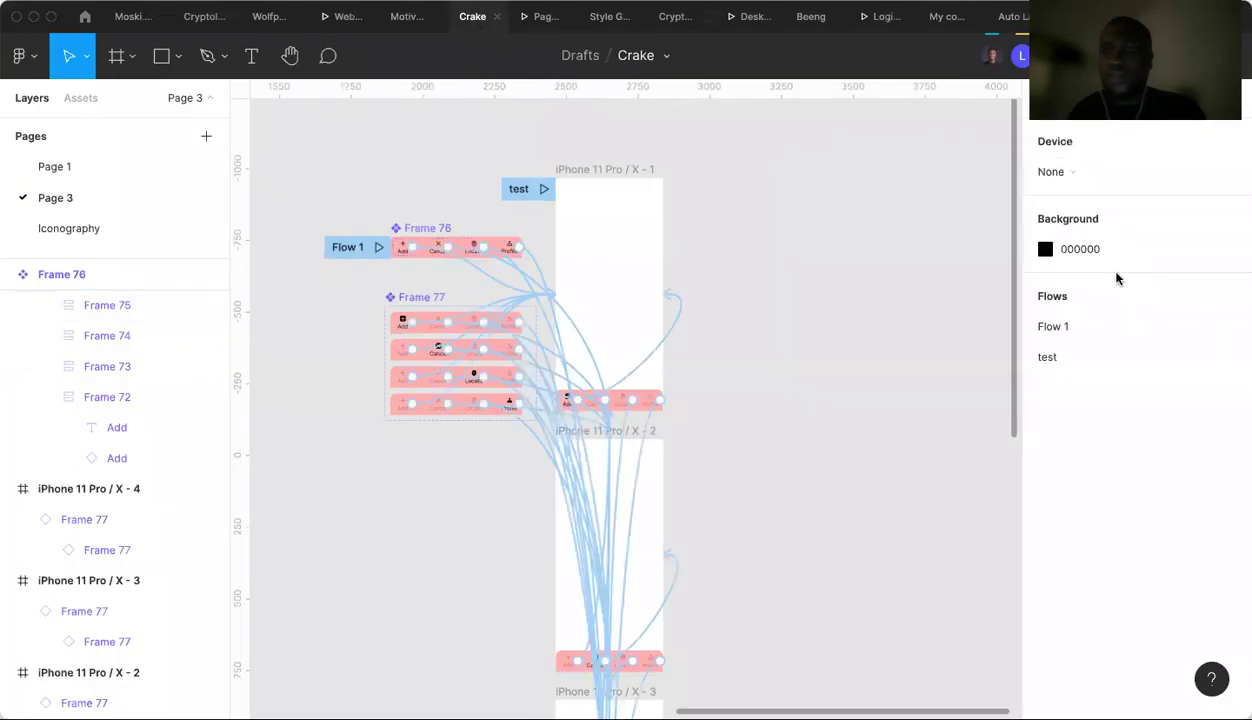
pyautogui.click(1081, 175)
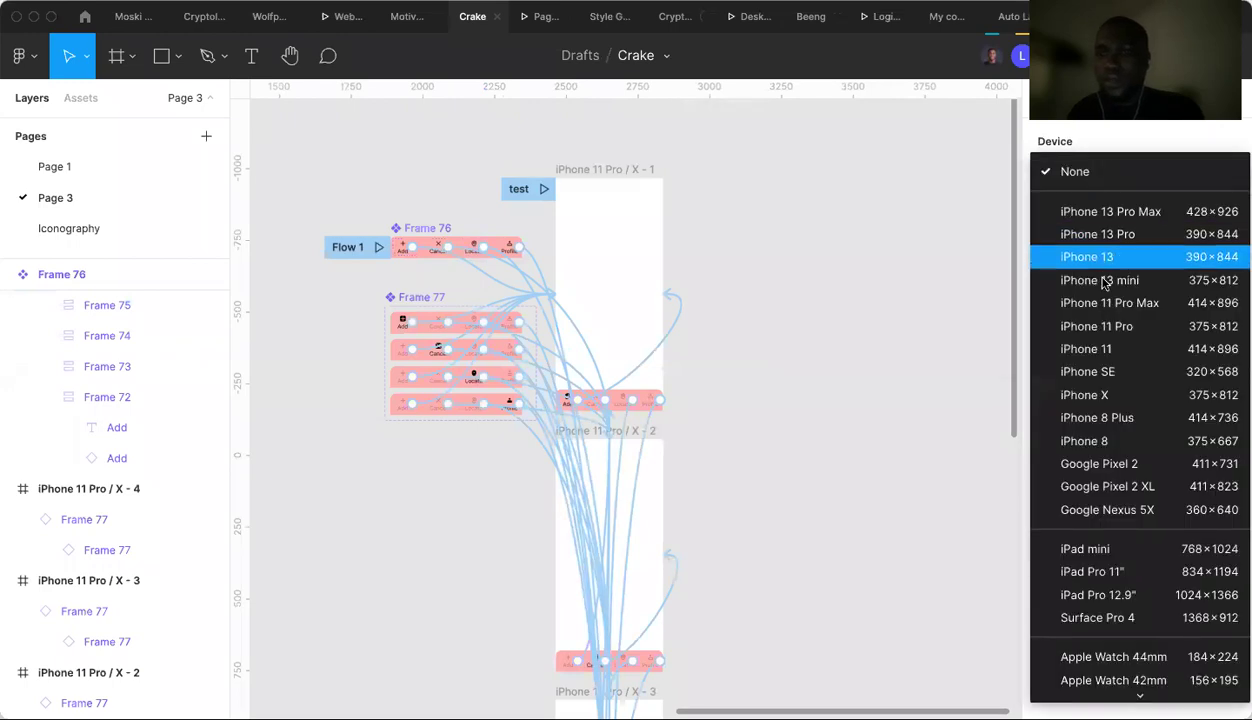
pyautogui.scroll(-2, 1105, 285)
pyautogui.scroll(-1, 1105, 285)
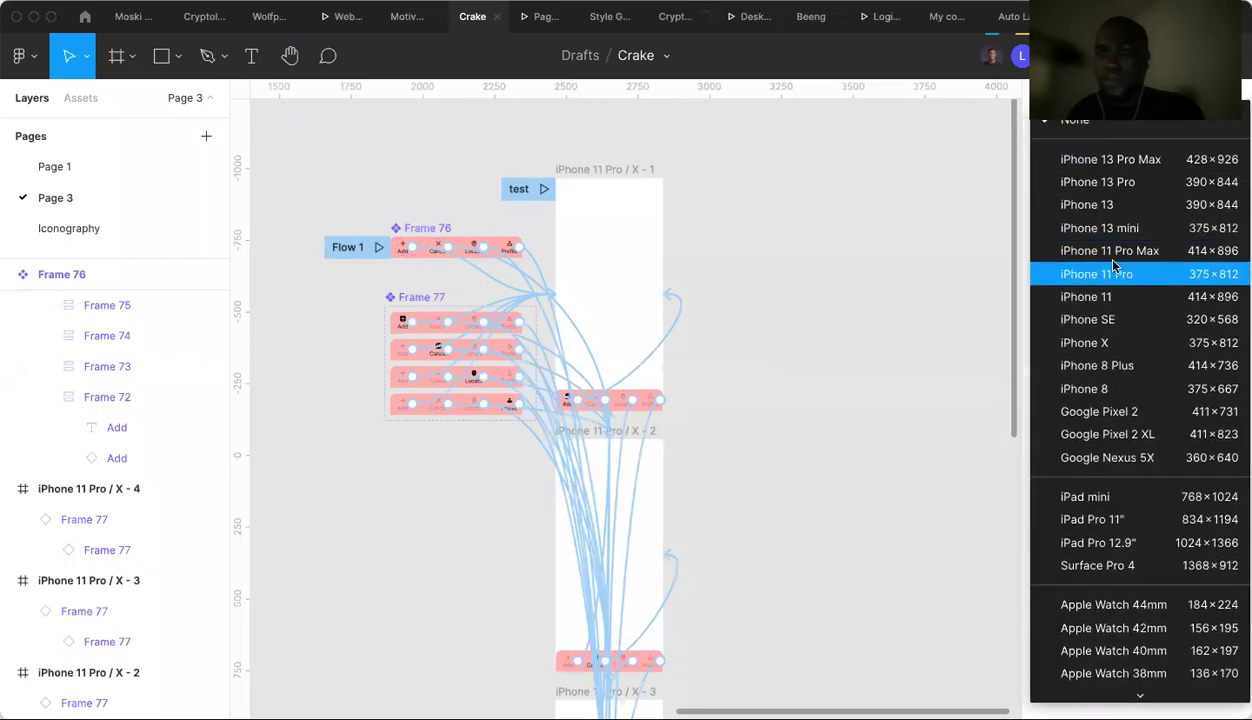
pyautogui.scroll(-2, 1106, 290)
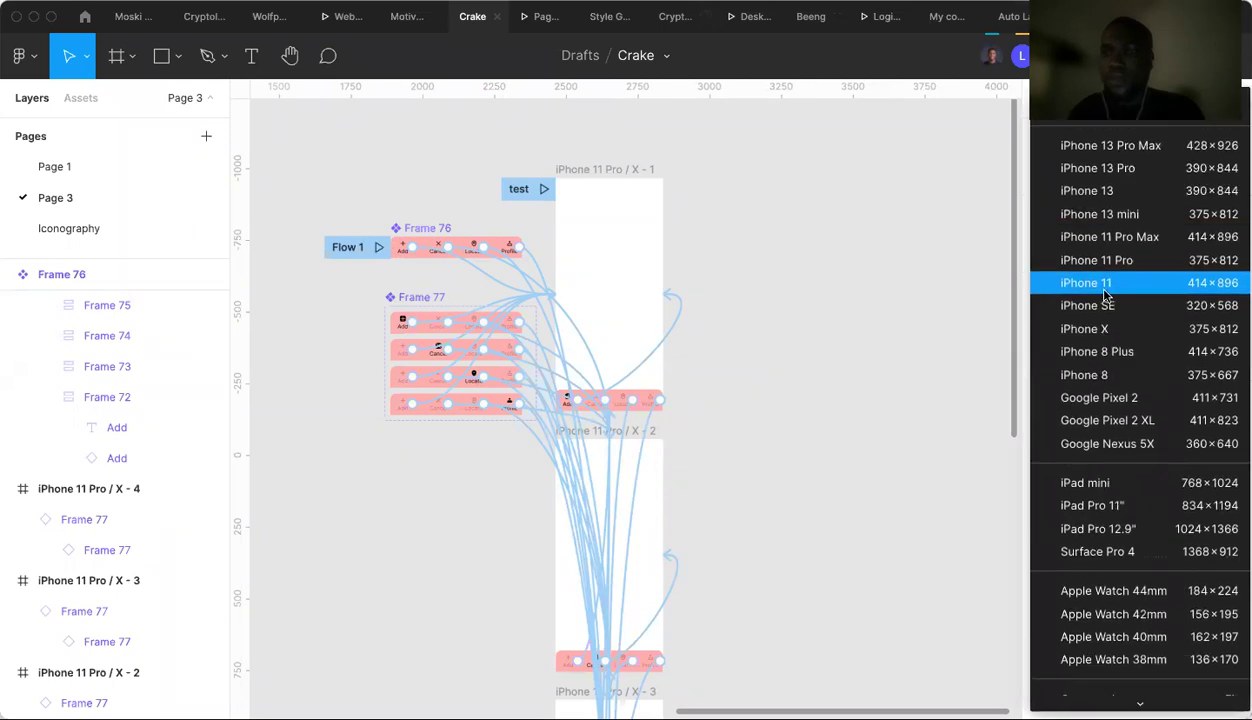
pyautogui.click(1106, 288)
pyautogui.click(1071, 230)
pyautogui.click(1079, 181)
pyautogui.click(1080, 180)
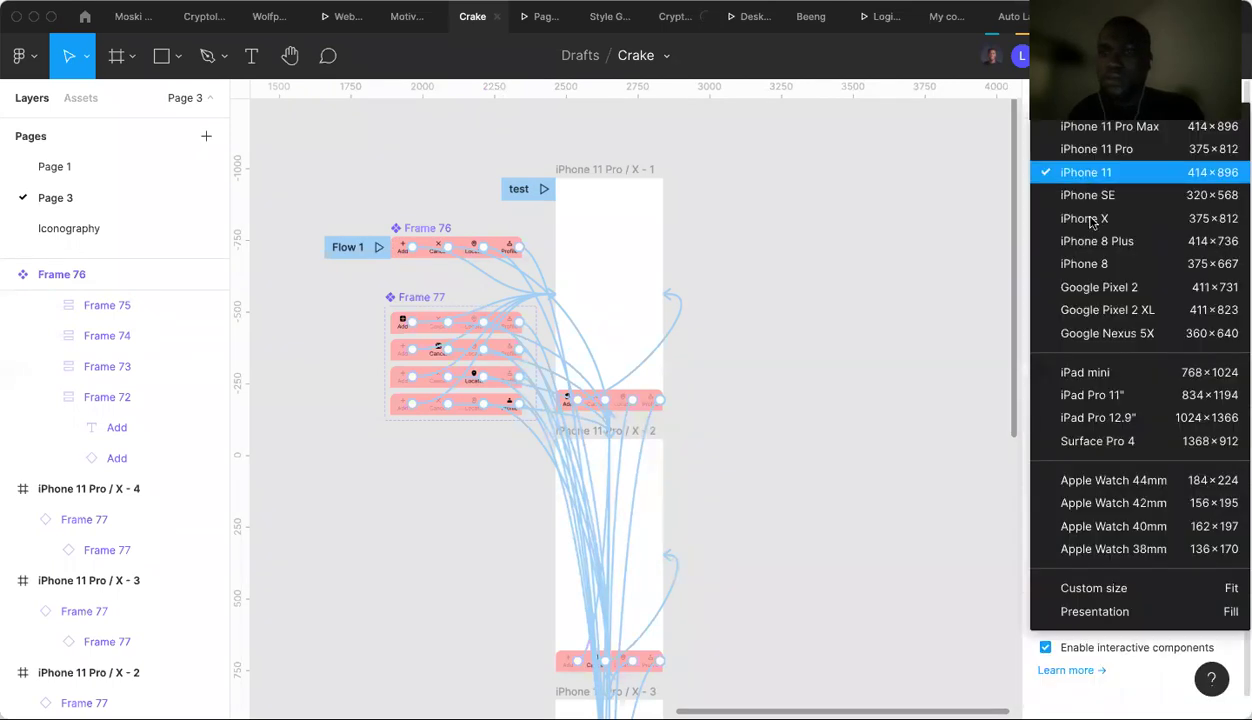
pyautogui.click(1090, 219)
# Preview the test flow fitted to the screen, try the Add, Cancel, Locate and Profile items, and return to the Crake file.
pyautogui.press('super+alt+Return')
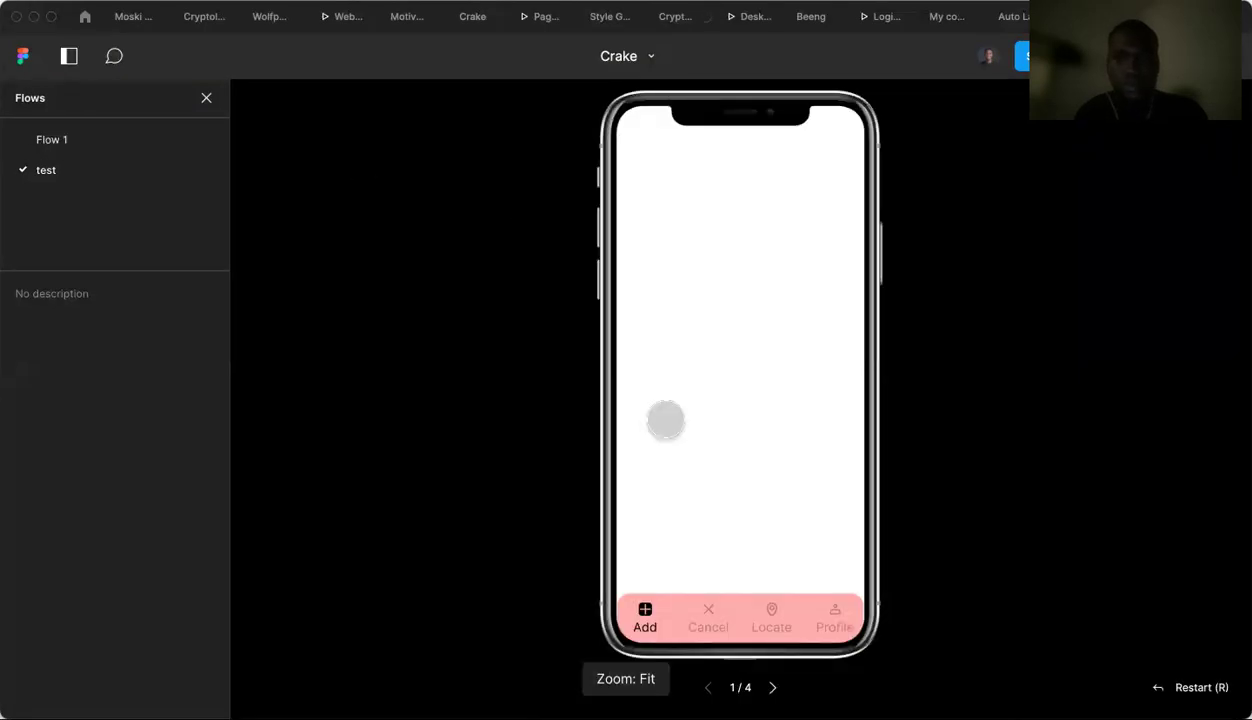
pyautogui.click(706, 615)
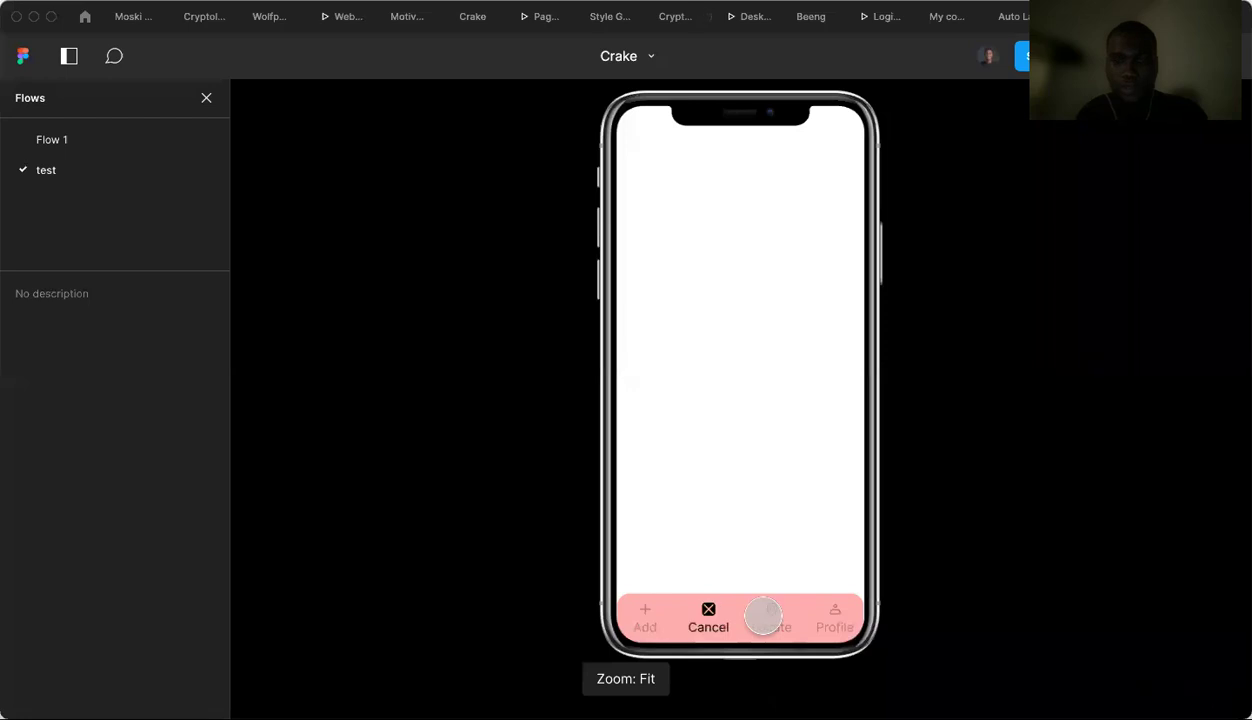
pyautogui.click(771, 616)
pyautogui.click(821, 616)
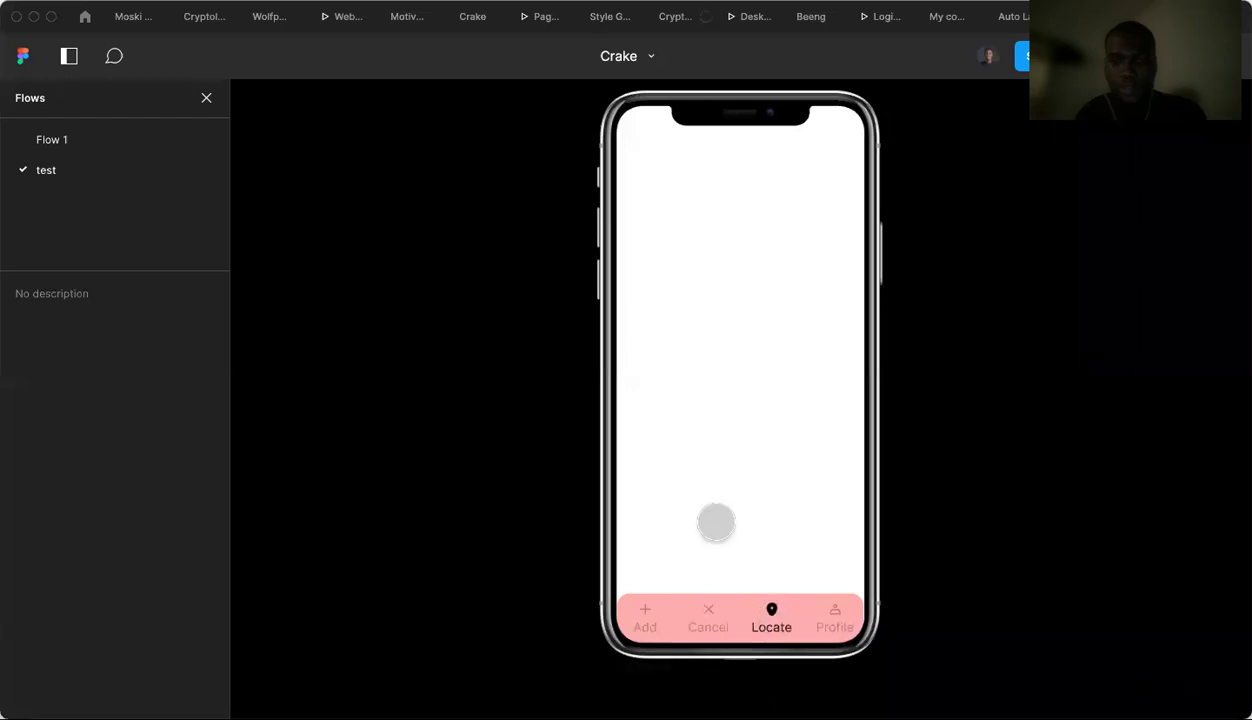
pyautogui.click(645, 614)
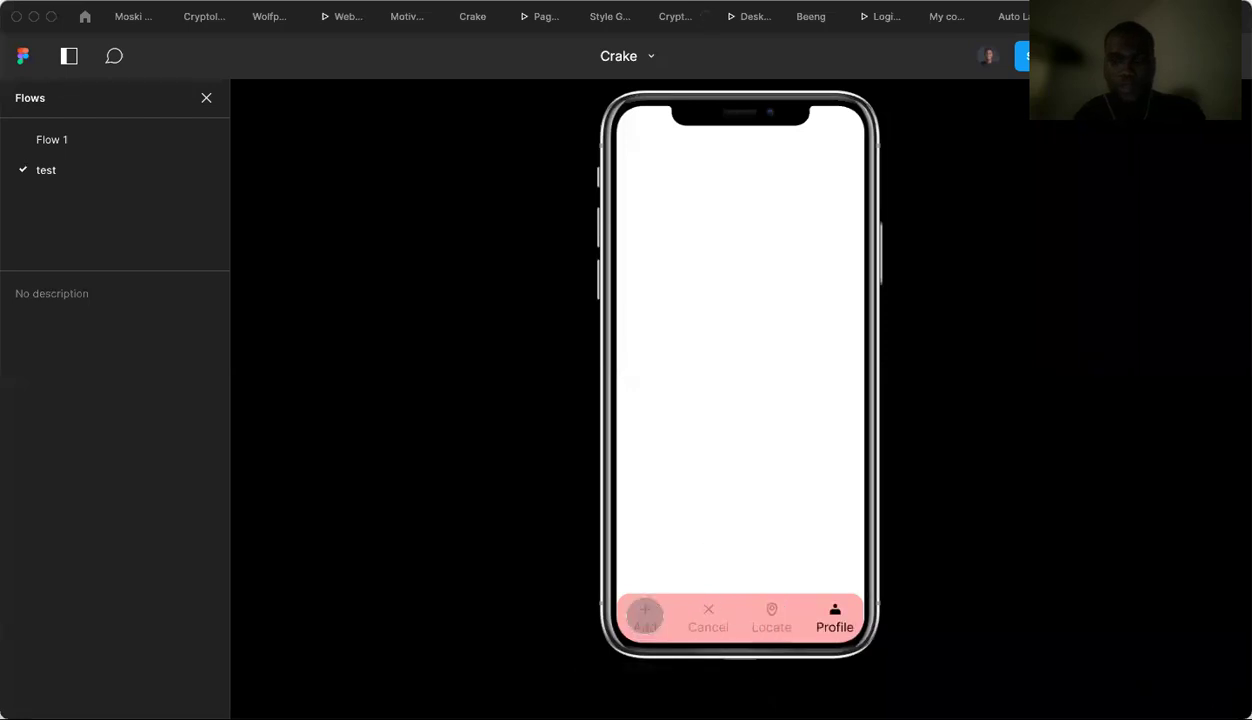
pyautogui.click(707, 616)
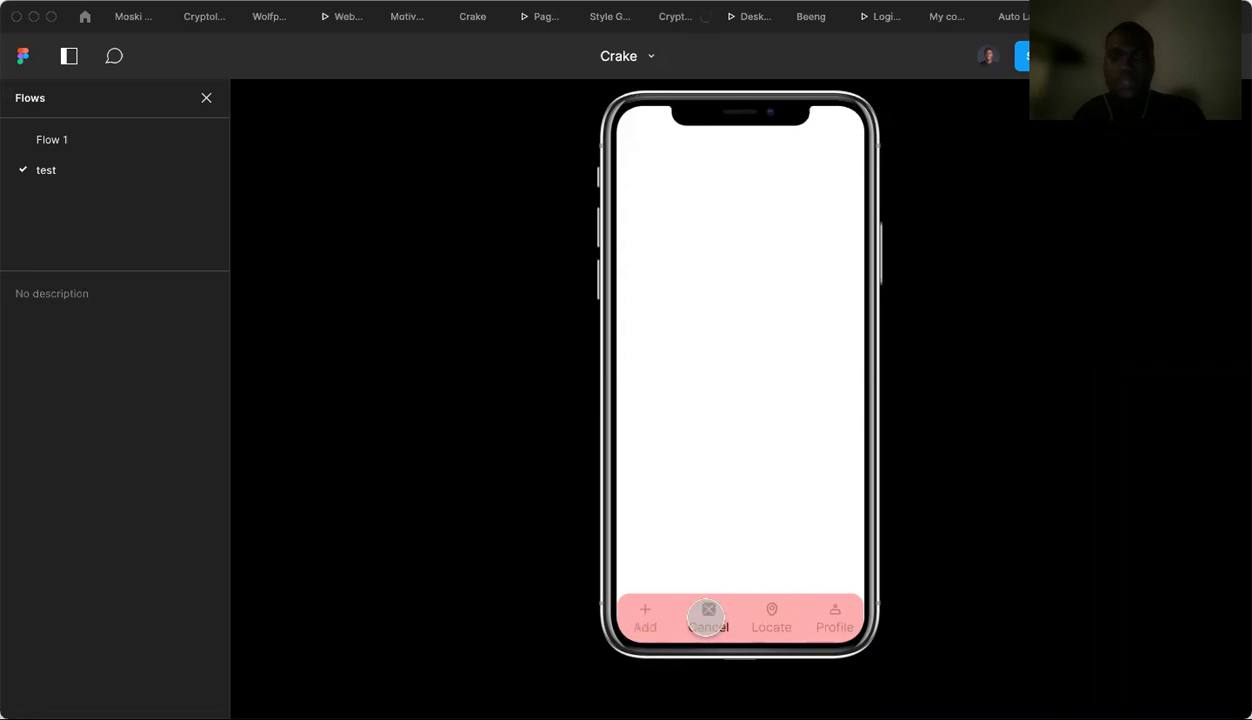
pyautogui.click(769, 614)
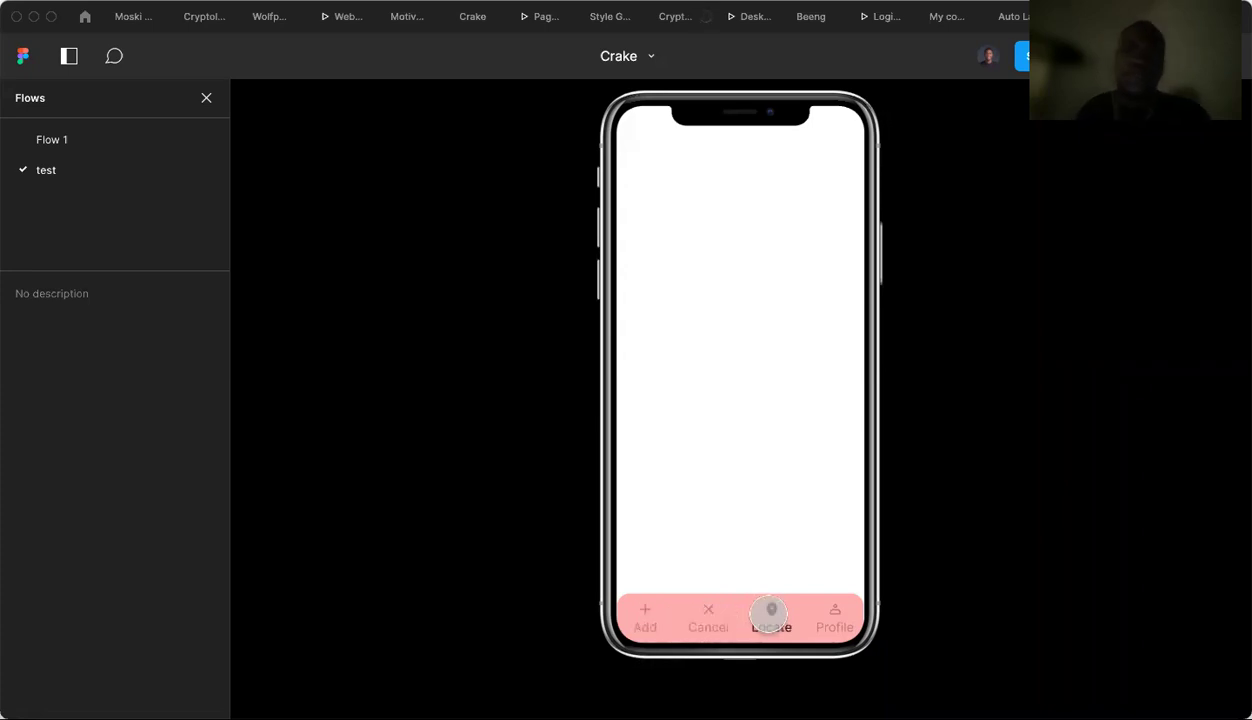
pyautogui.click(478, 22)
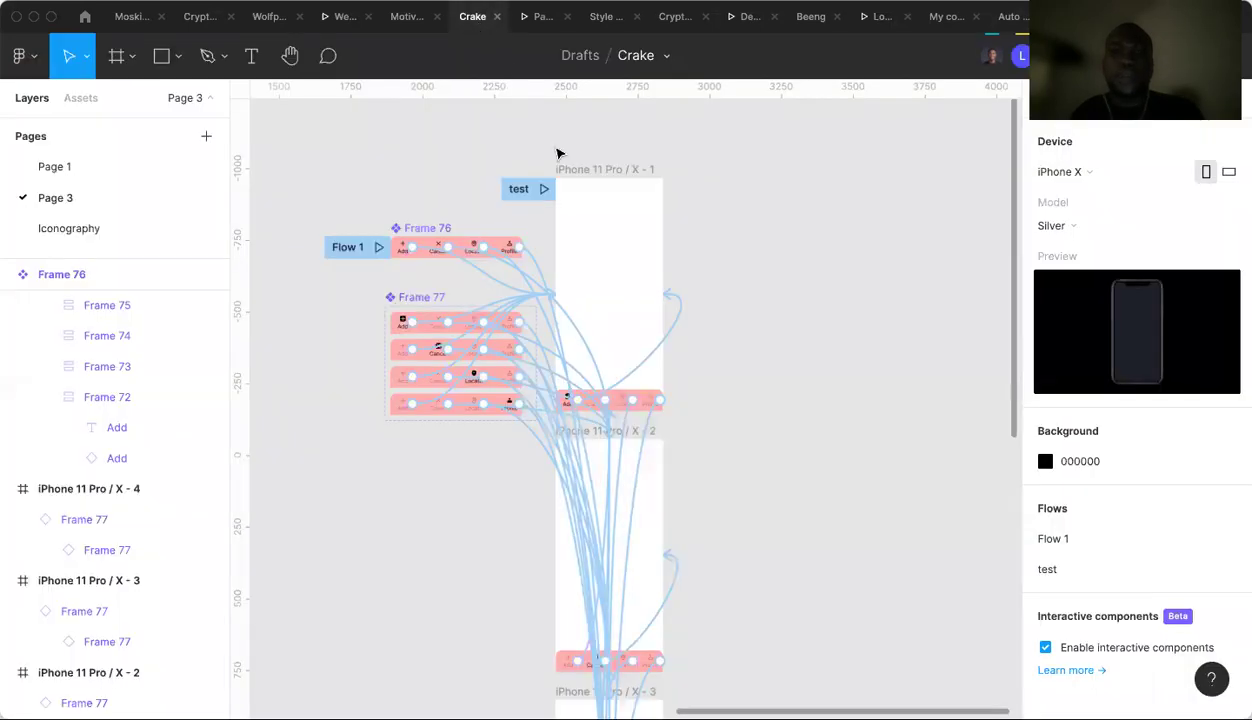
# Try resizing all four iPhone 11 Pro / X frames to the iPad mini preset, 768 × 1024, and undo it.
pyautogui.click(592, 171)
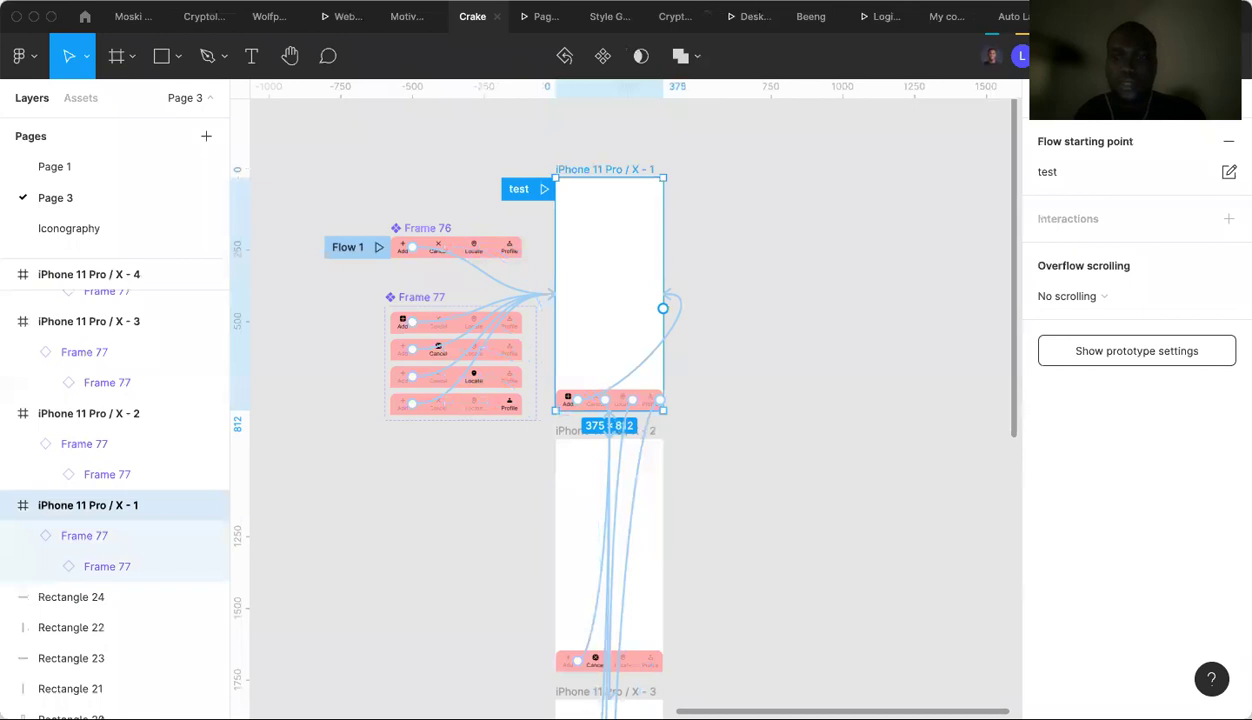
pyautogui.hotkey('alt', '8')
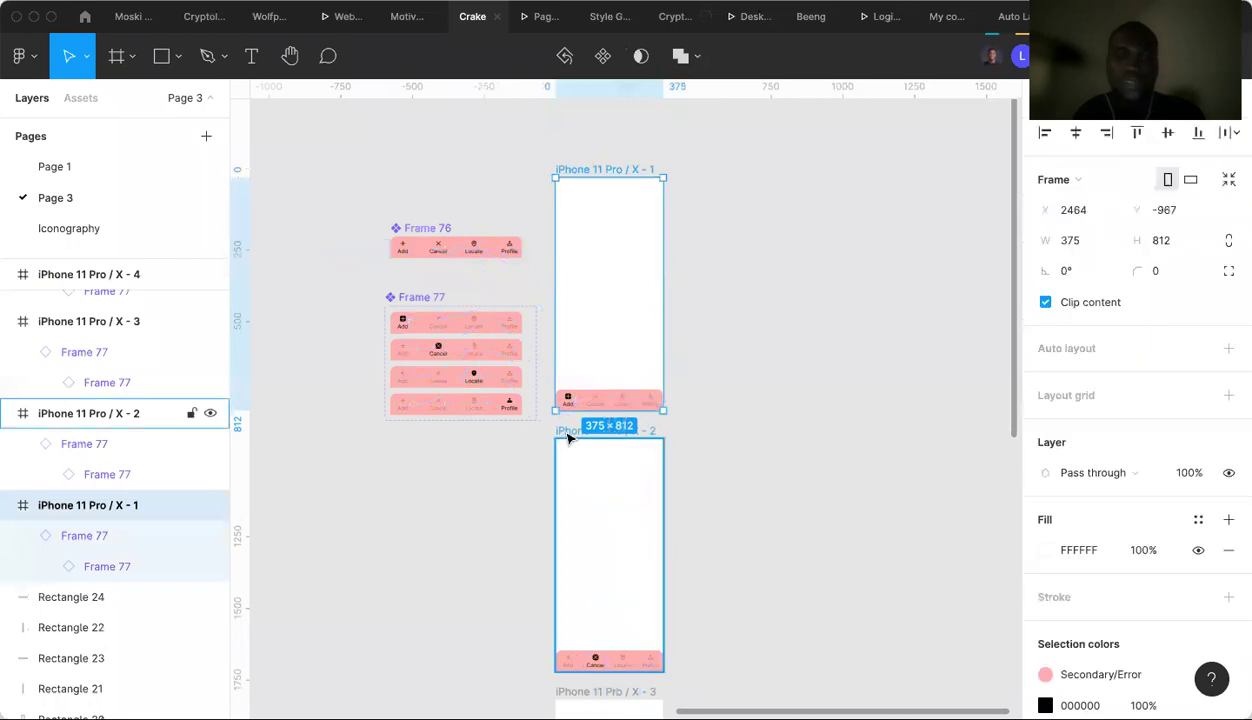
pyautogui.keyDown('shift'); pyautogui.click(567, 437); pyautogui.keyUp('shift')
pyautogui.scroll(-8, 560, 420)
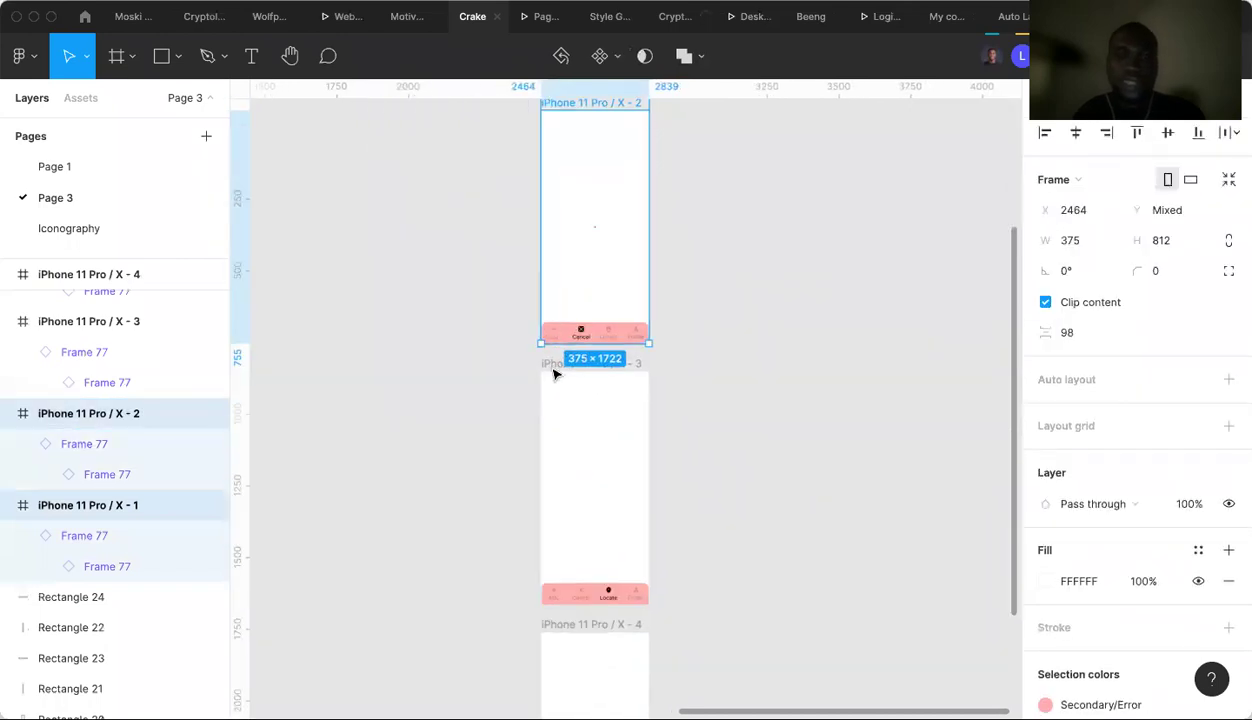
pyautogui.keyDown('shift'); pyautogui.click(582, 522); pyautogui.keyUp('shift')
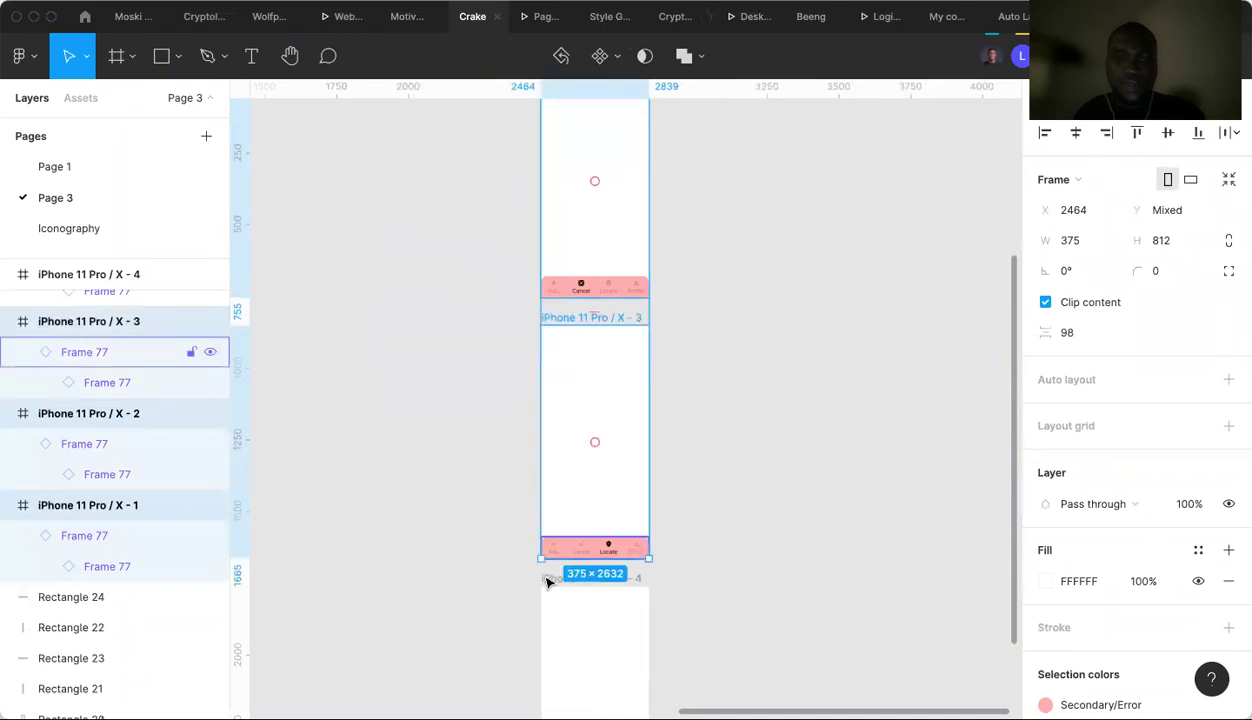
pyautogui.keyDown('shift'); pyautogui.click(548, 579); pyautogui.keyUp('shift')
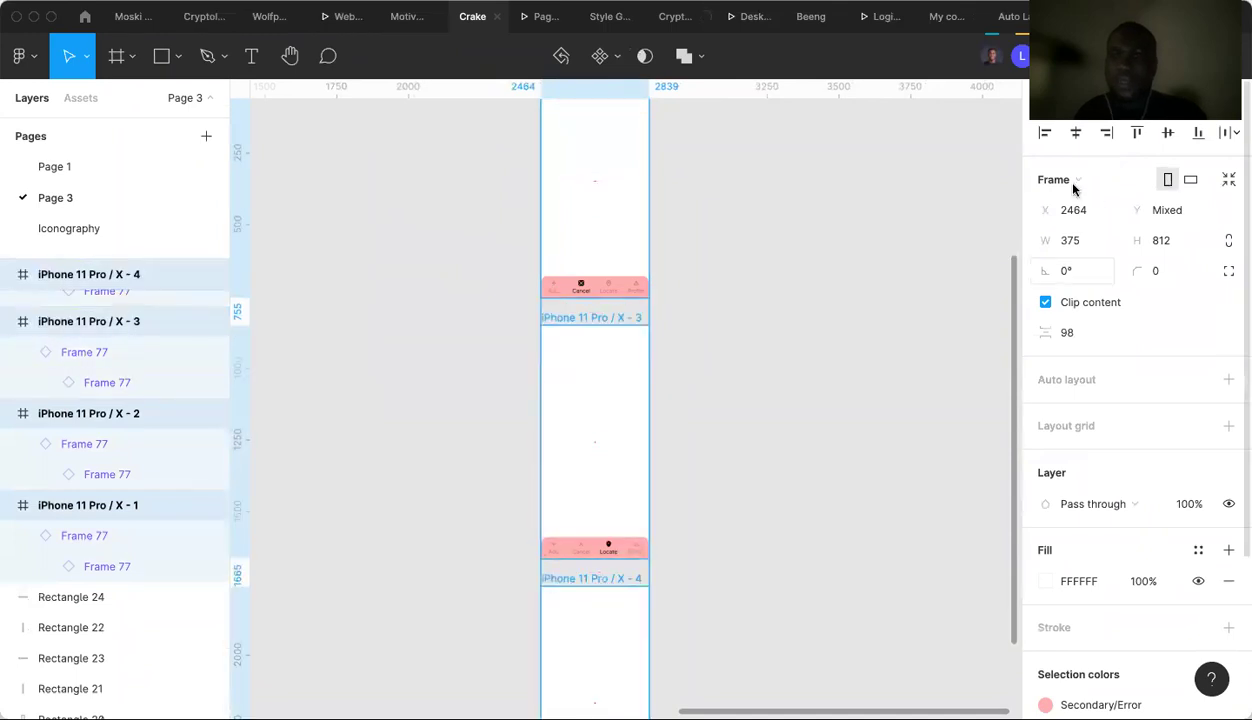
pyautogui.click(1074, 186)
pyautogui.scroll(-3, 1080, 230)
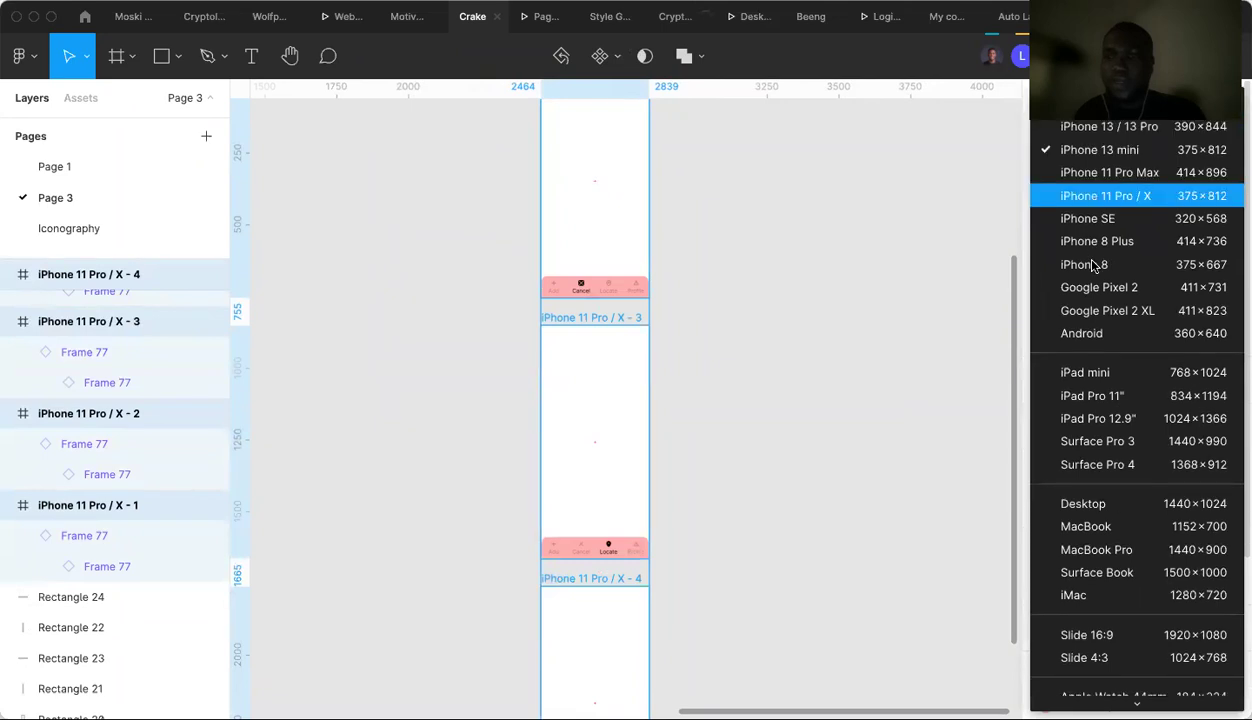
pyautogui.scroll(-3, 1095, 263)
pyautogui.click(1095, 263)
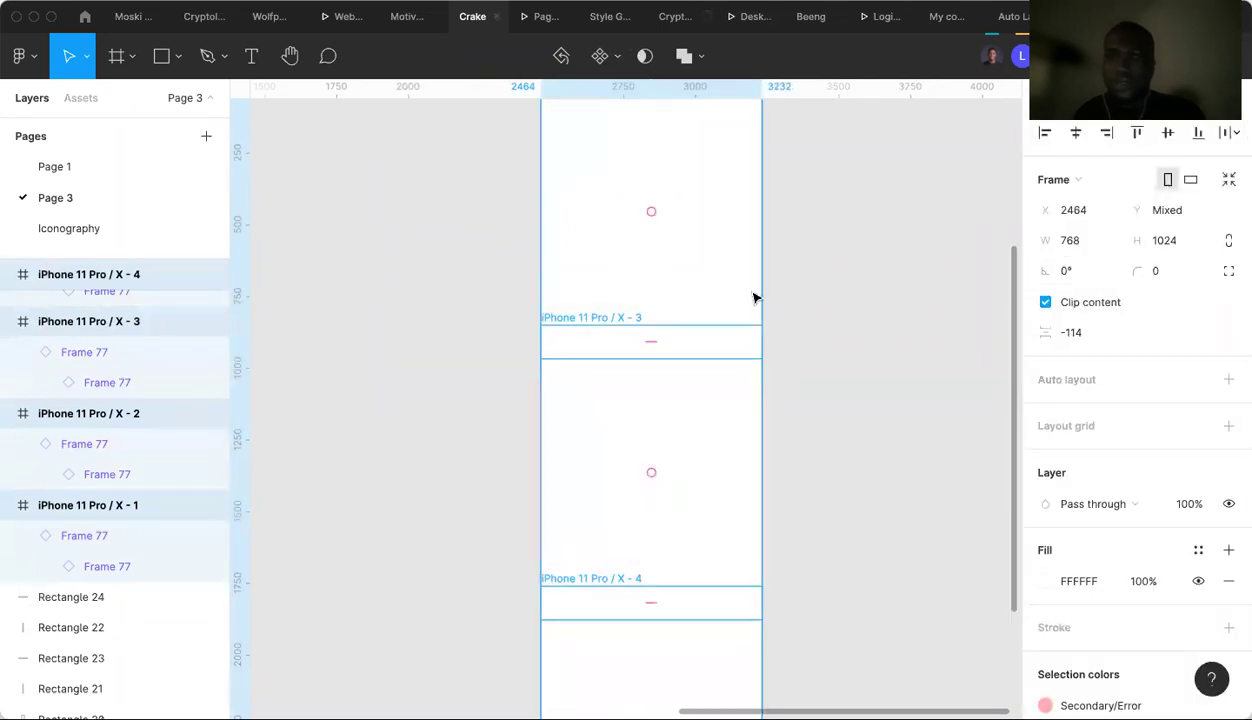
pyautogui.press('super+z')
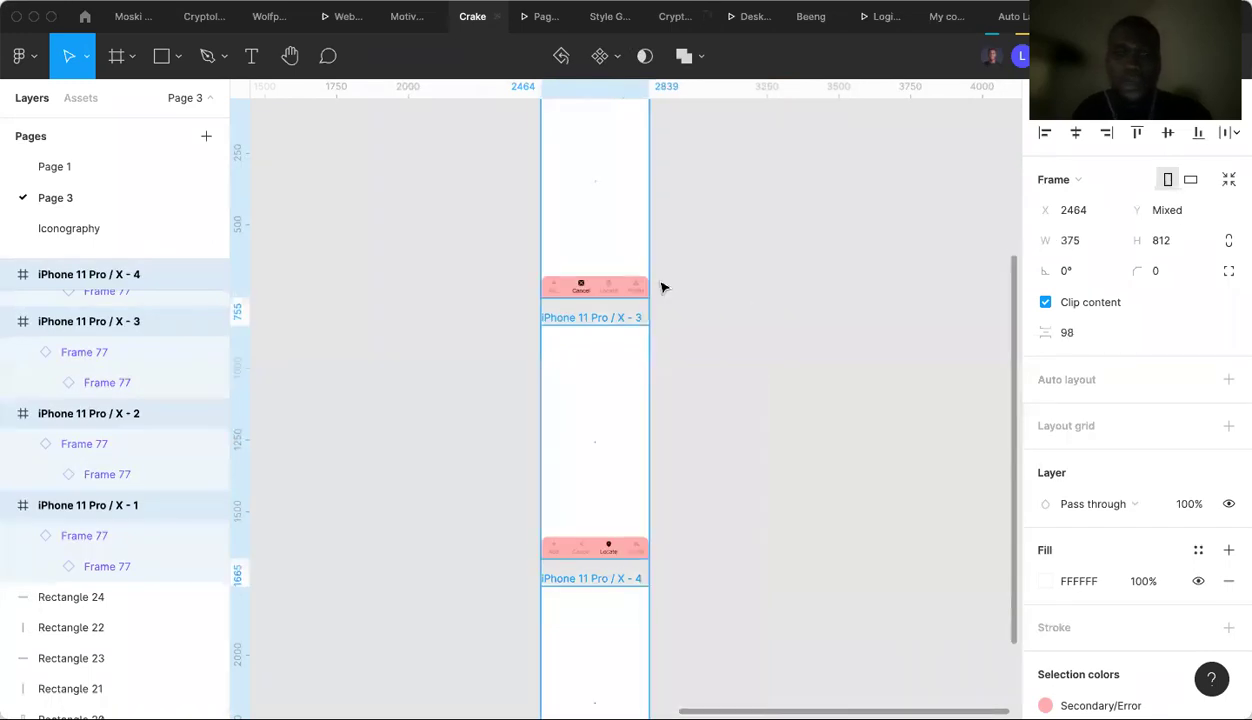
# Apply the Bottom vertical constraint to the navigation bar in iPhone 11 Pro / X - 2, keeping Hug contents.
pyautogui.click(613, 291)
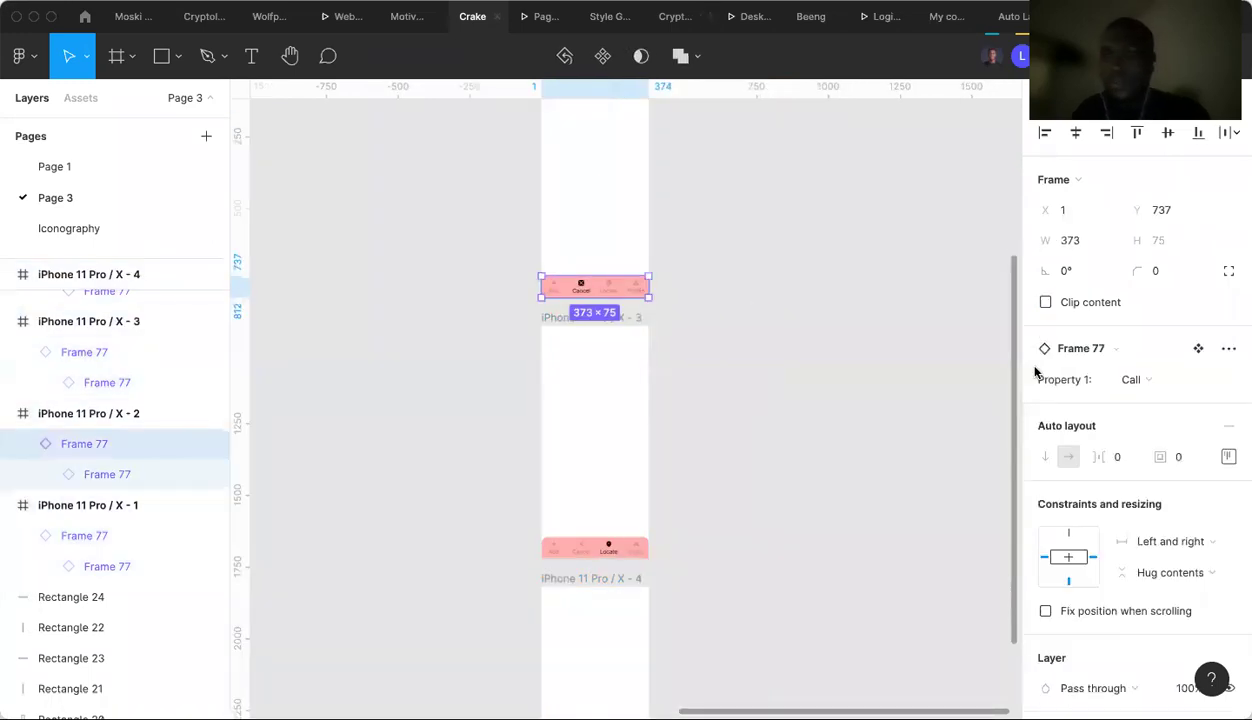
pyautogui.click(1175, 573)
pyautogui.click(1150, 570)
pyautogui.click(1167, 573)
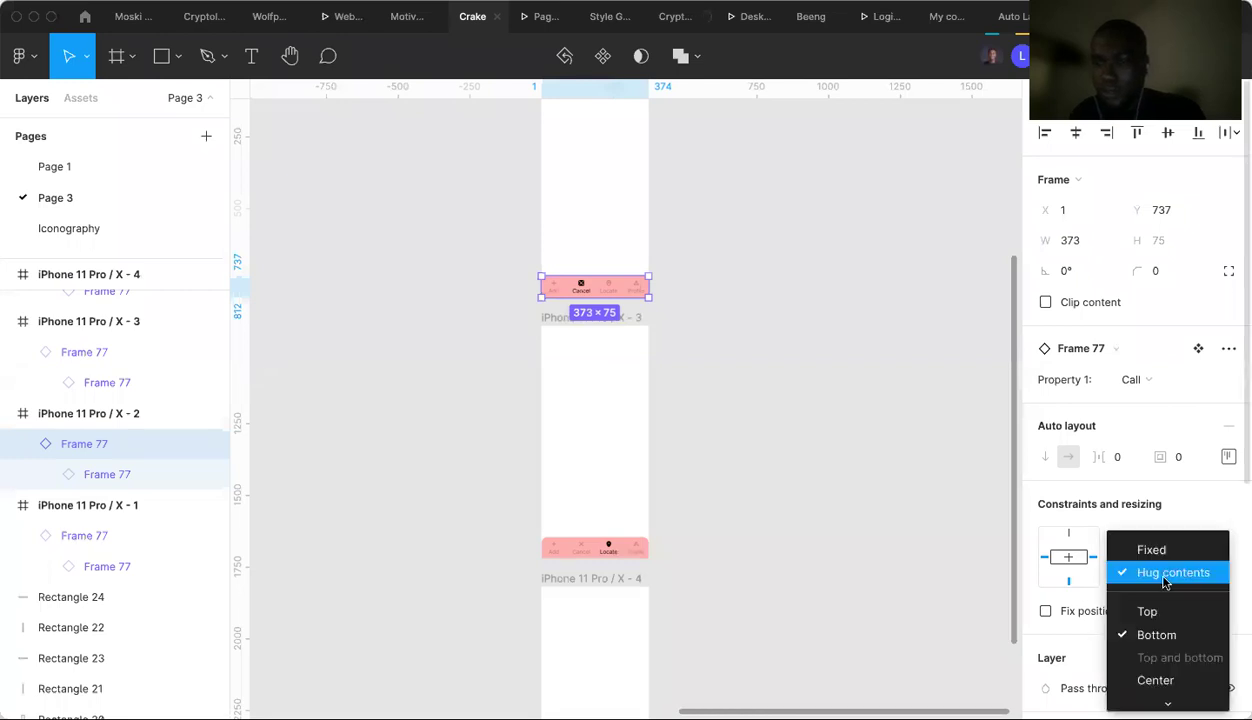
pyautogui.click(1155, 634)
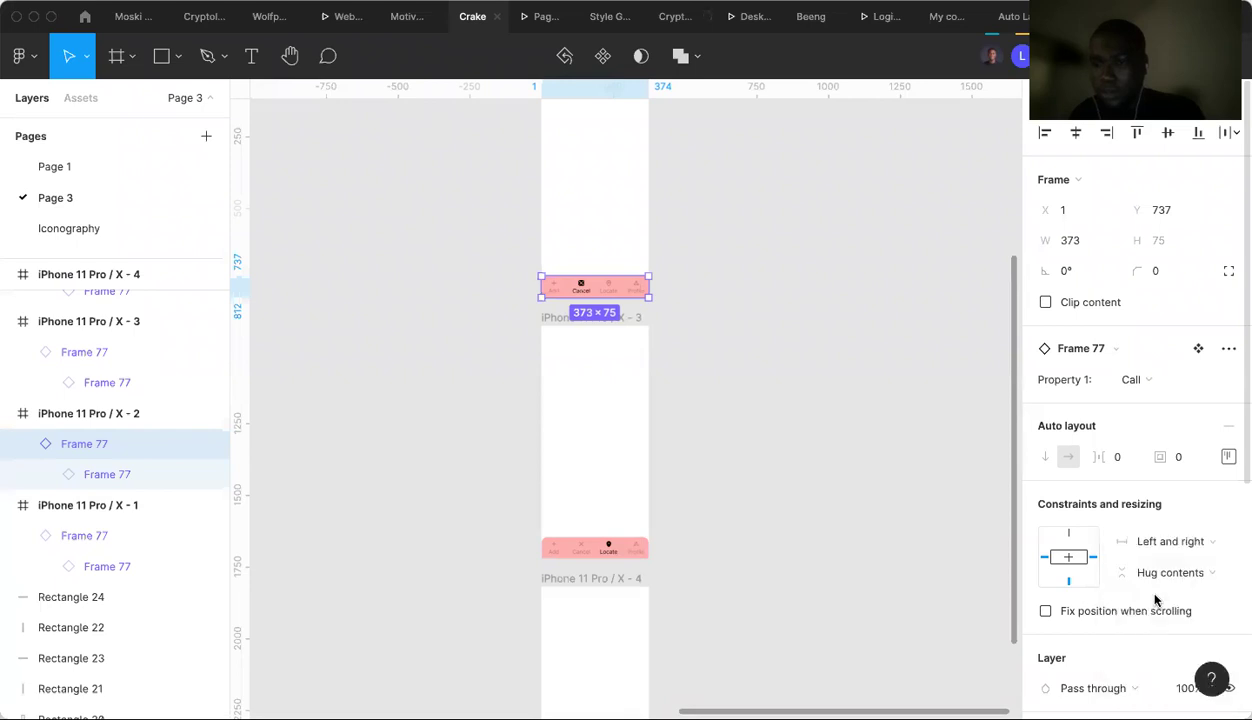
pyautogui.click(1159, 573)
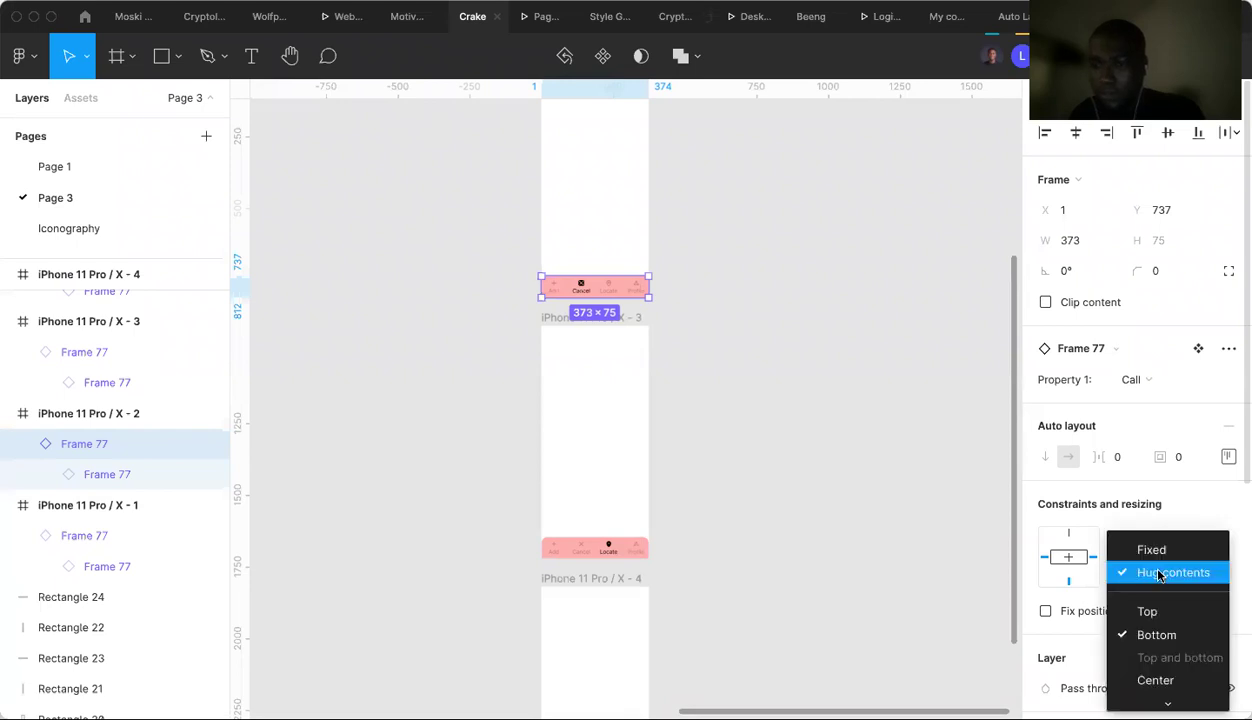
pyautogui.click(1156, 634)
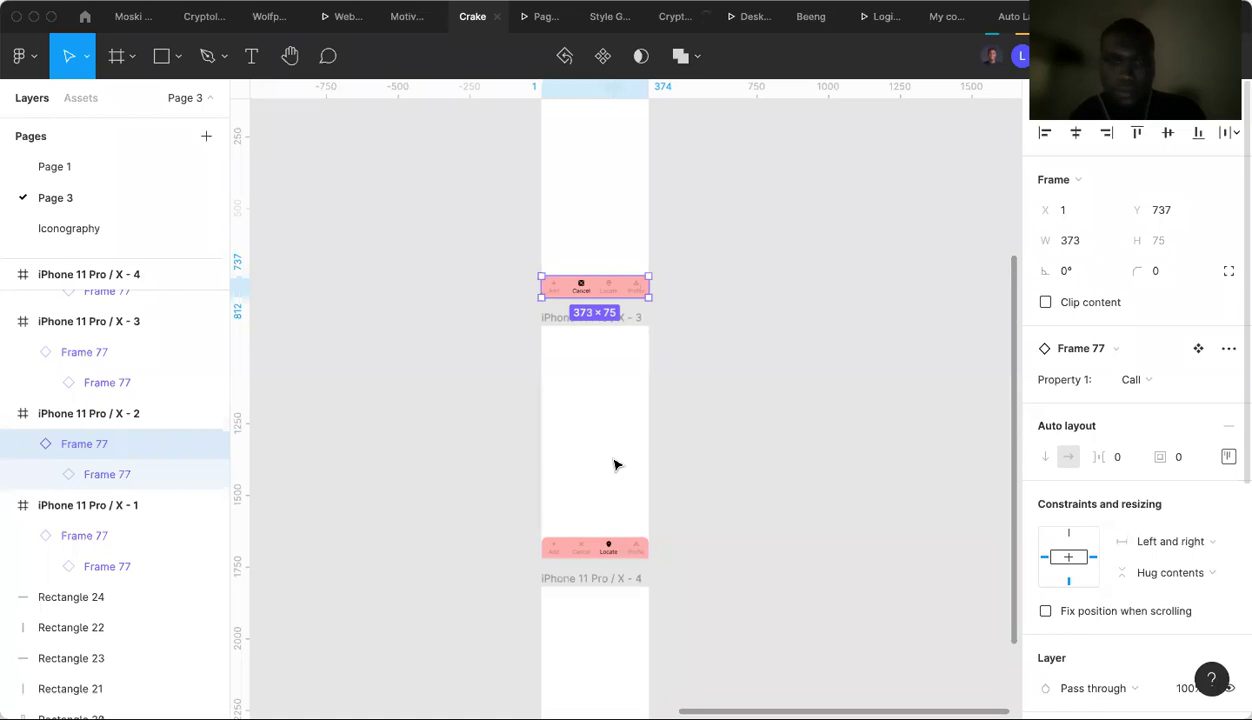
# Check the vertical constraint options of the navigation bar in iPhone 11 Pro / X - 3.
pyautogui.click(608, 548)
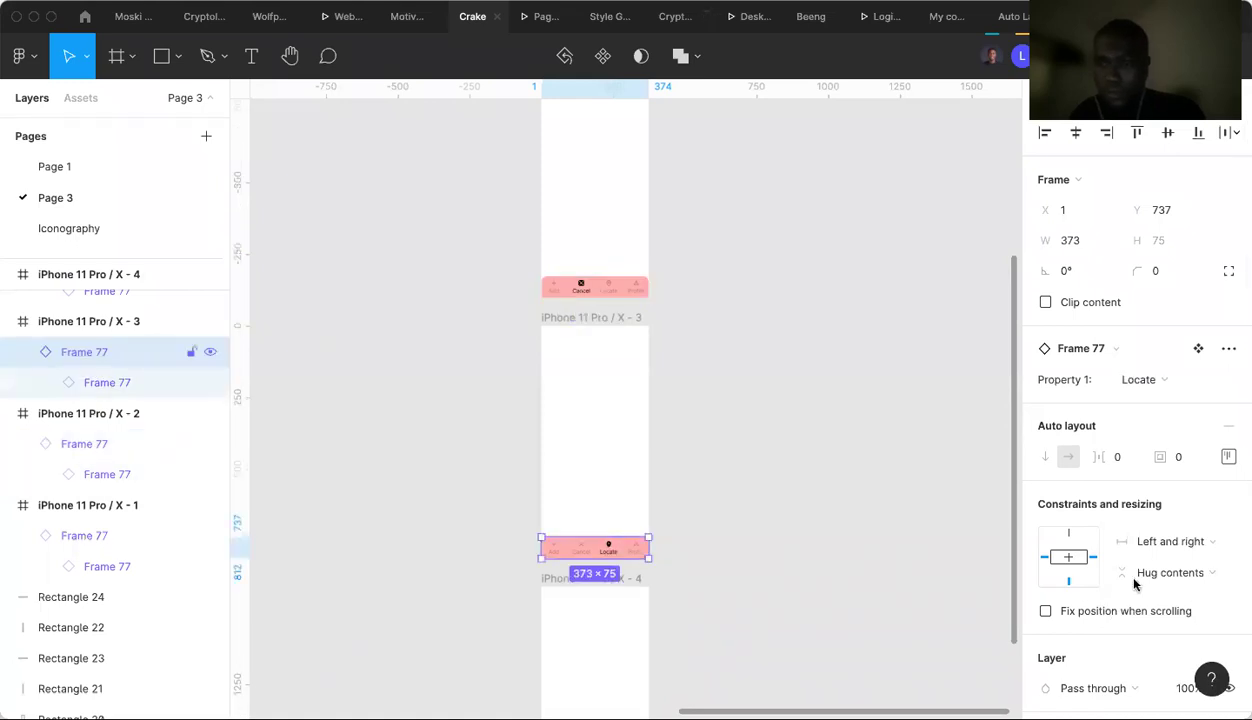
pyautogui.click(1140, 576)
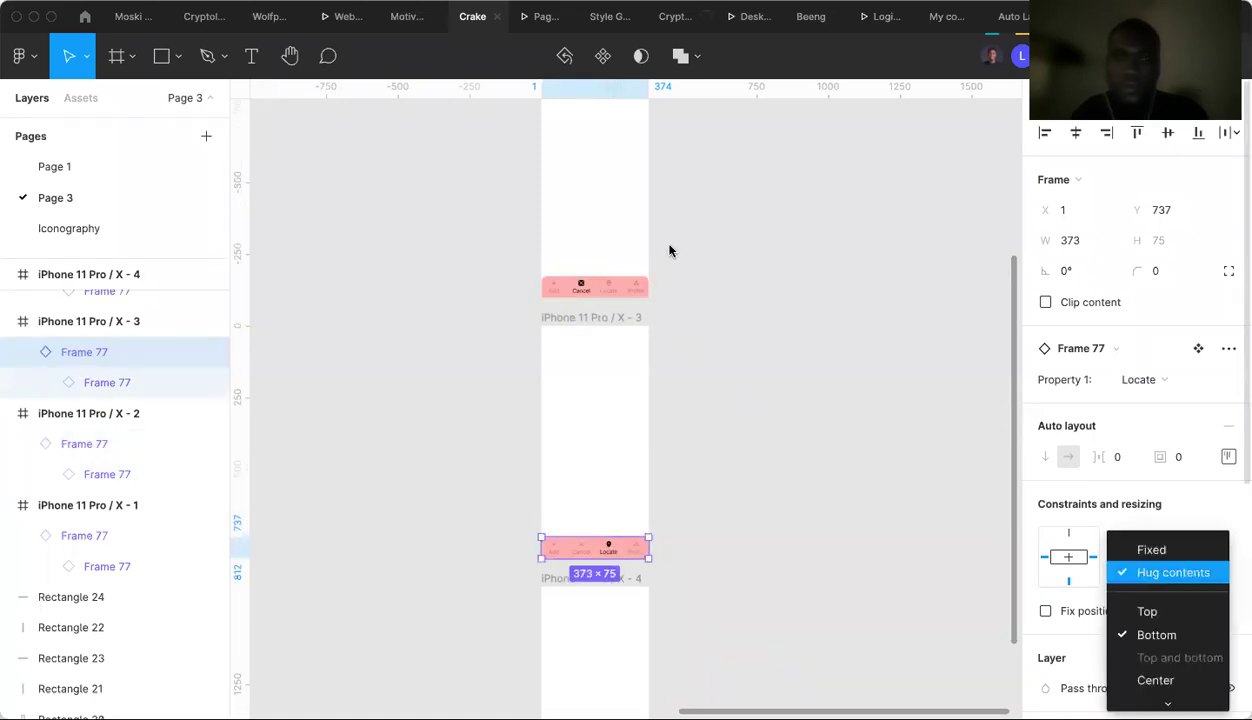
pyautogui.scroll(3, 672, 253)
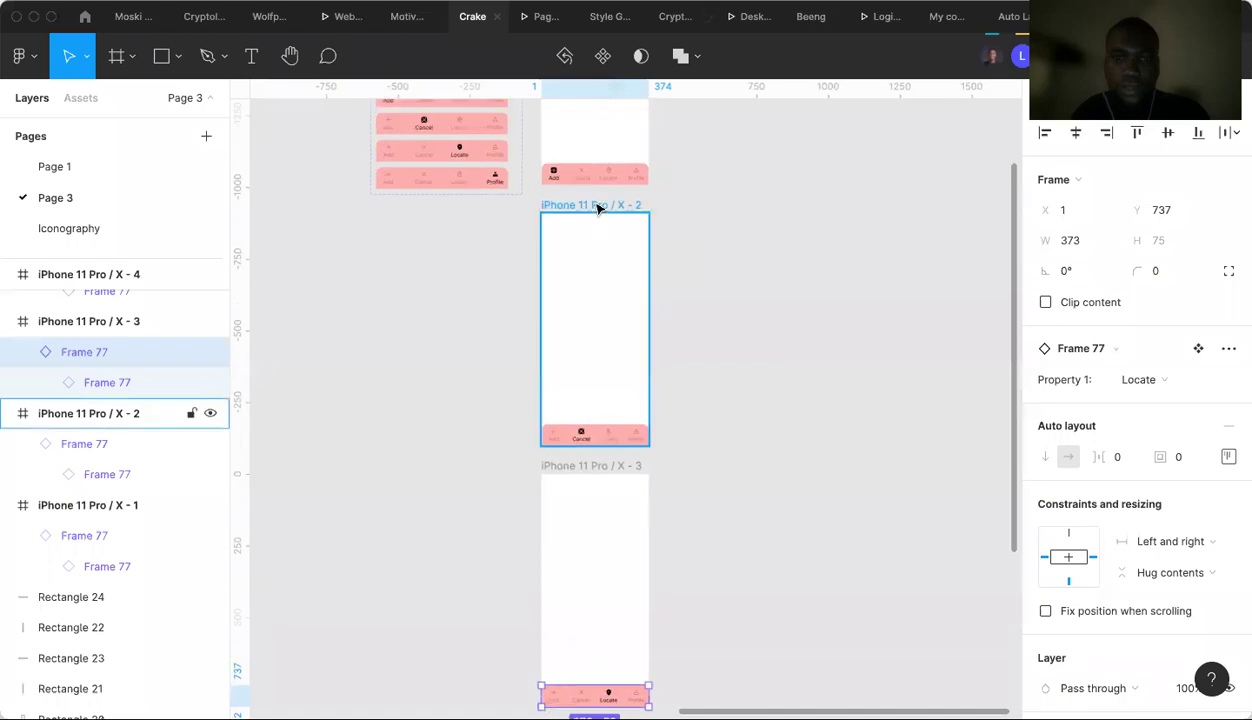
# Try enlarging the iPhone 11 Pro / X - 2 frame to 537 × 1055 and undo the resizing.
pyautogui.click(649, 272)
pyautogui.moveTo(694, 273); pyautogui.dragTo(635, 188)
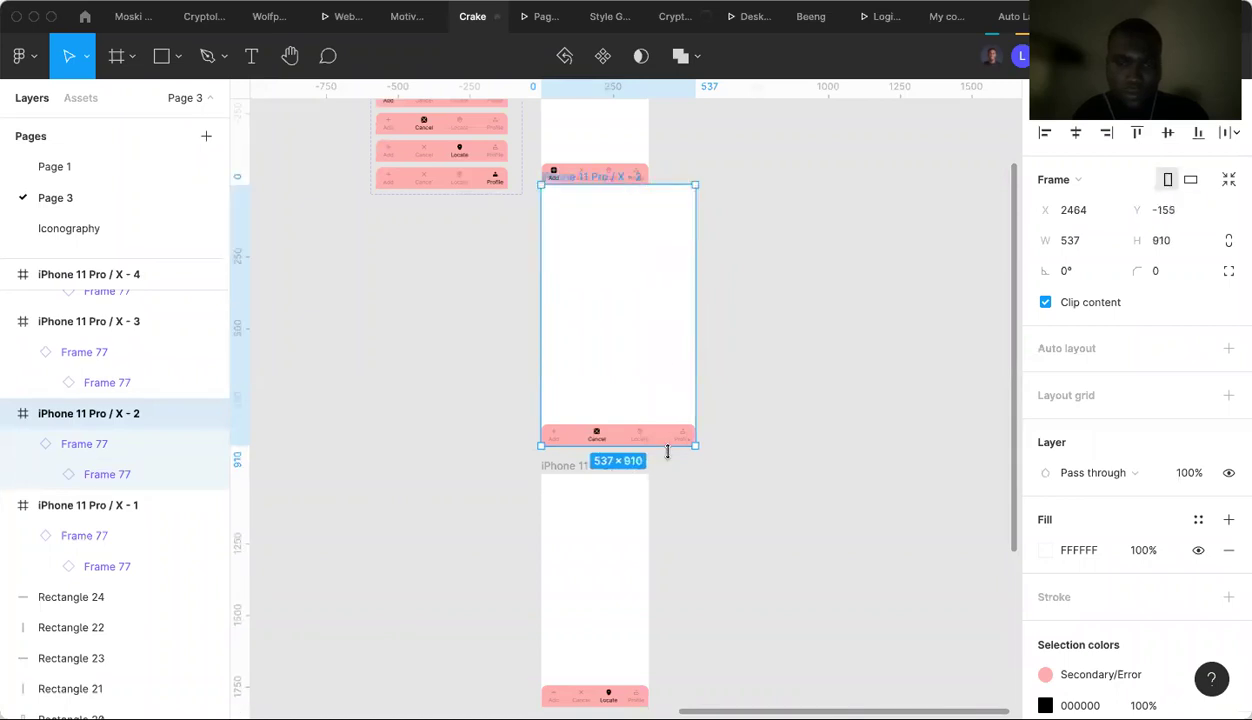
pyautogui.moveTo(668, 484); pyautogui.dragTo(670, 489)
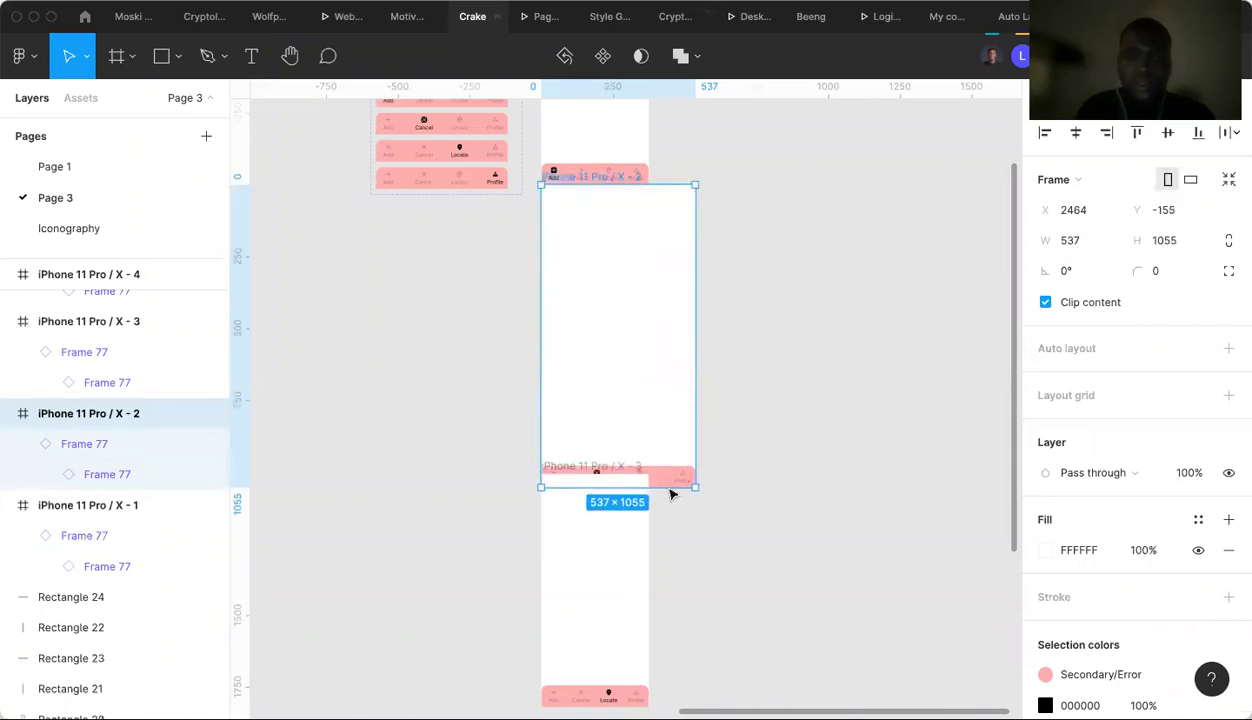
pyautogui.hotkey('ctrl', 'z')
pyautogui.hotkey('ctrl', 'z')
pyautogui.hotkey('ctrl', 'z')
# Check the vertical constraint options of the navigation bar in iPhone 11 Pro / X - 1.
pyautogui.scroll(4, 671, 492)
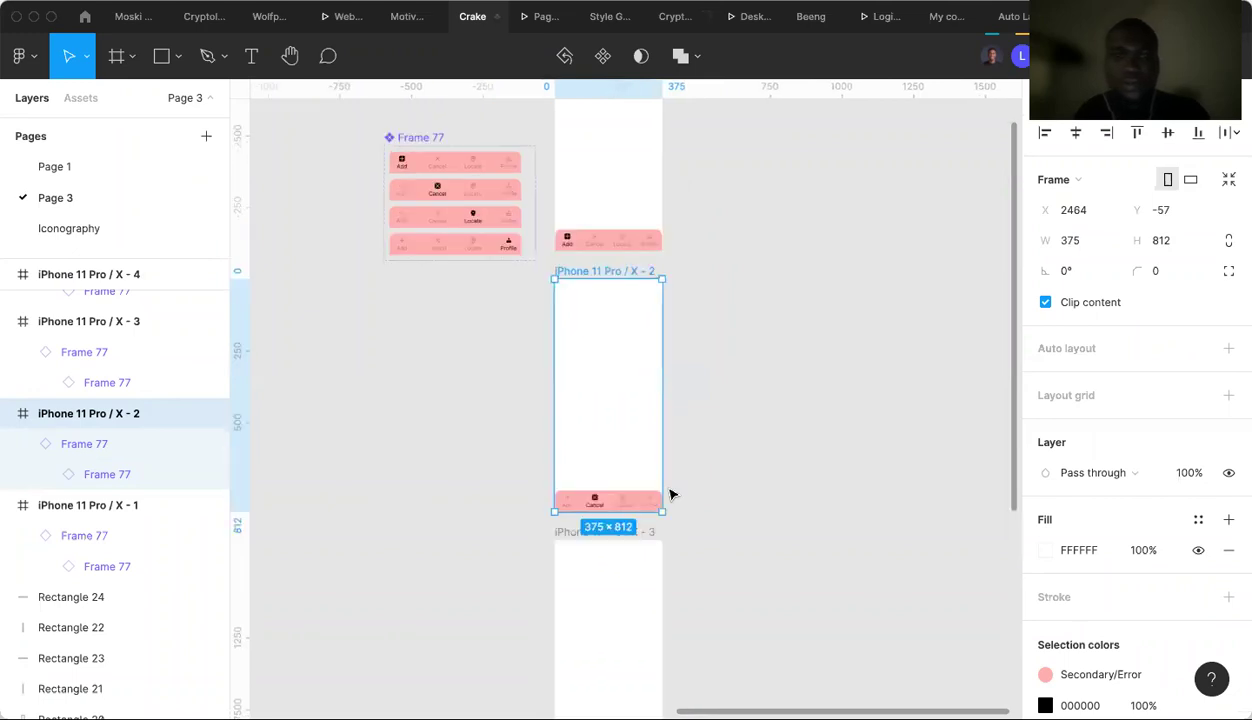
pyautogui.rightClick(650, 470)
pyautogui.click(636, 362)
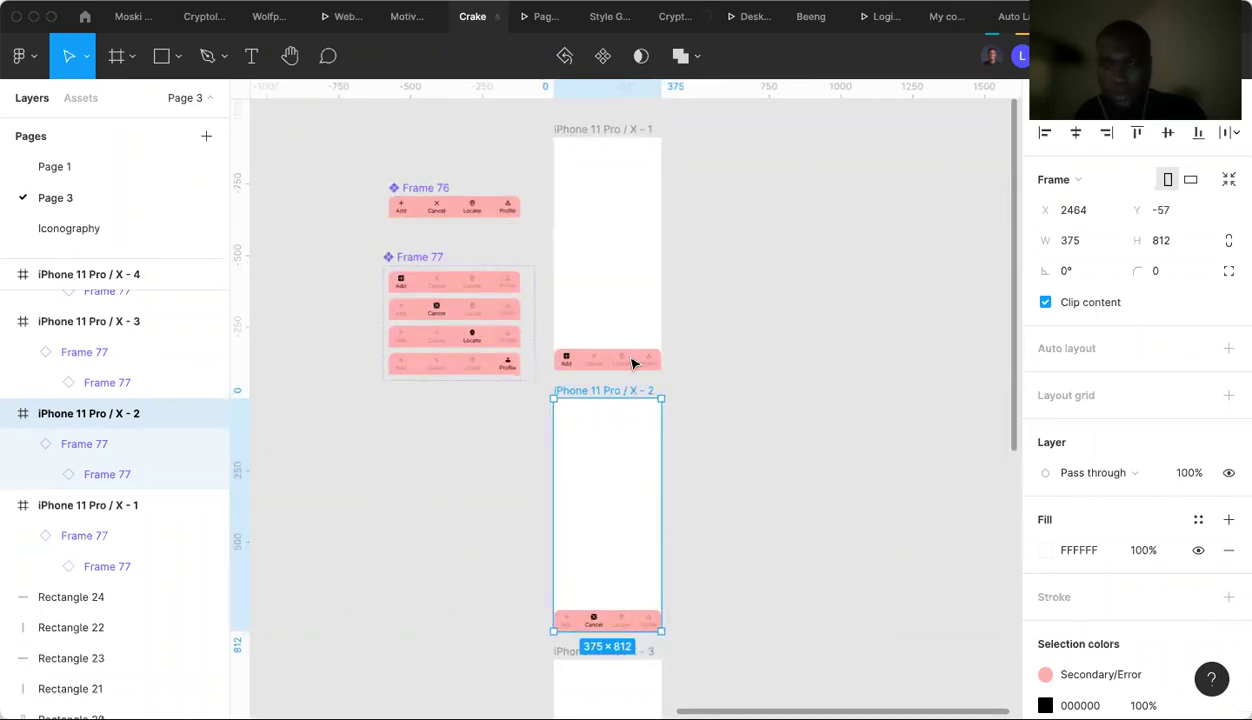
pyautogui.click(632, 363)
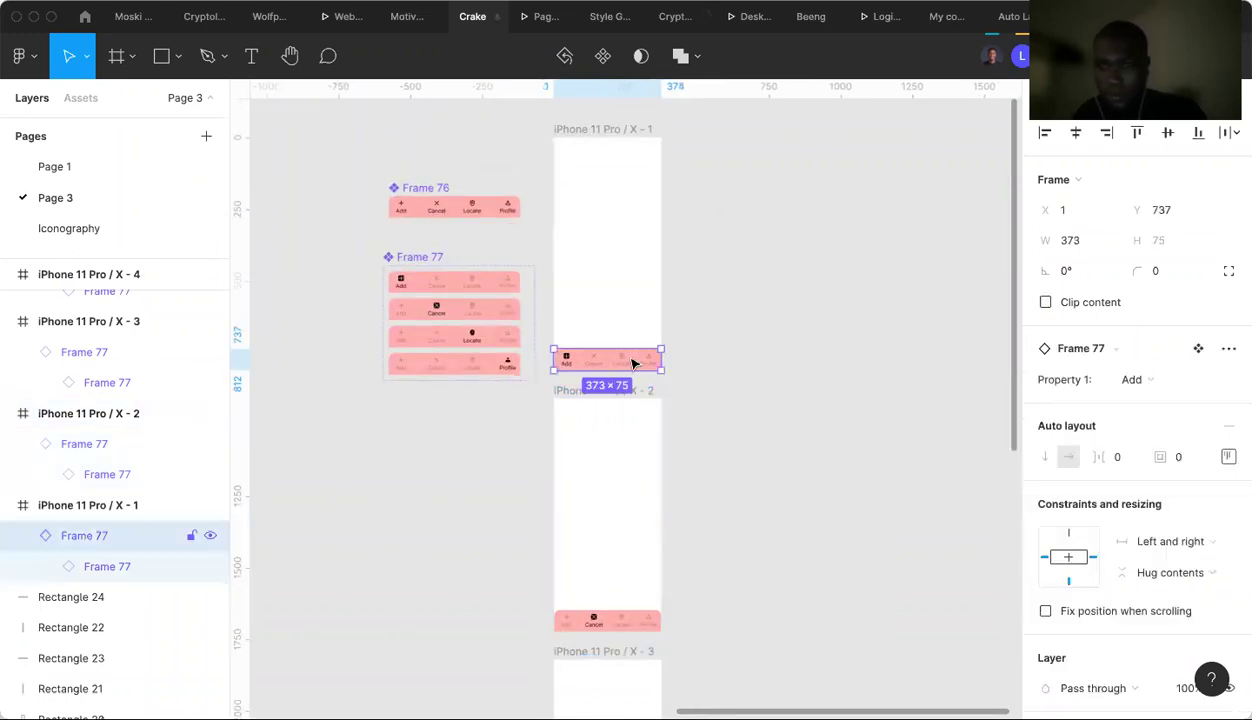
pyautogui.click(1163, 572)
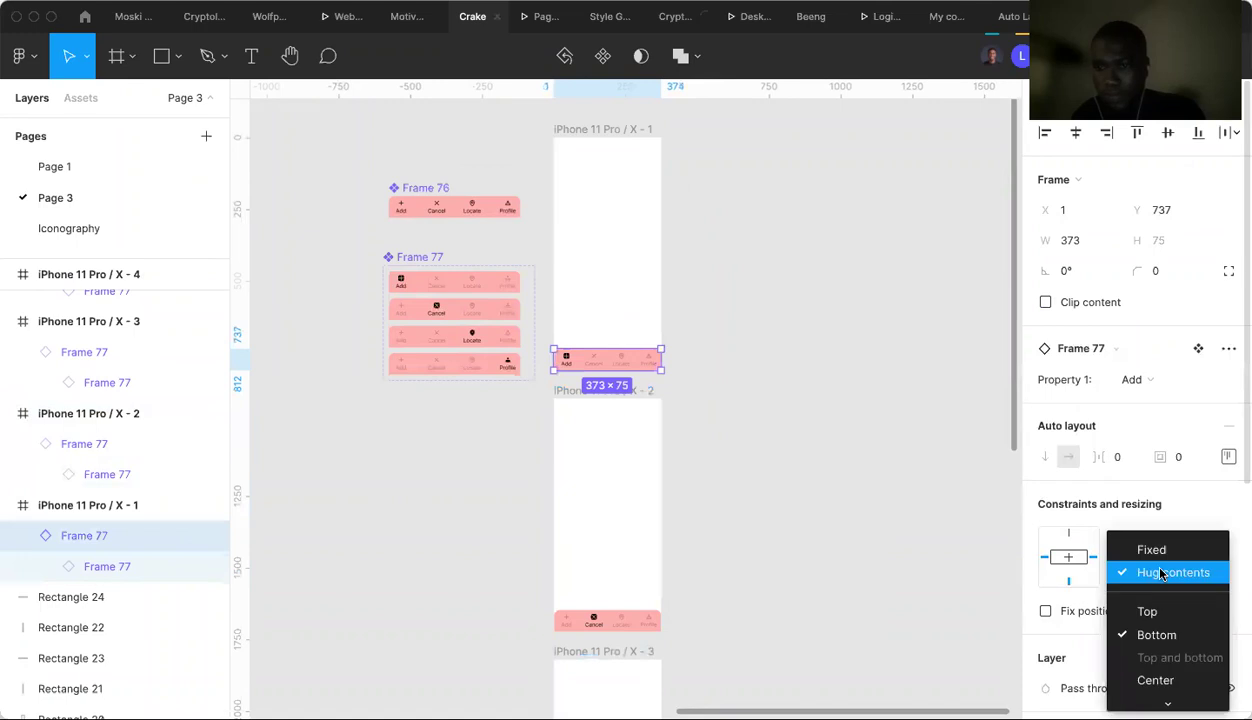
# Resize the iPhone 11 Pro / X - 1 frame to the iPad mini preset, 768 × 1024.
pyautogui.click(603, 129)
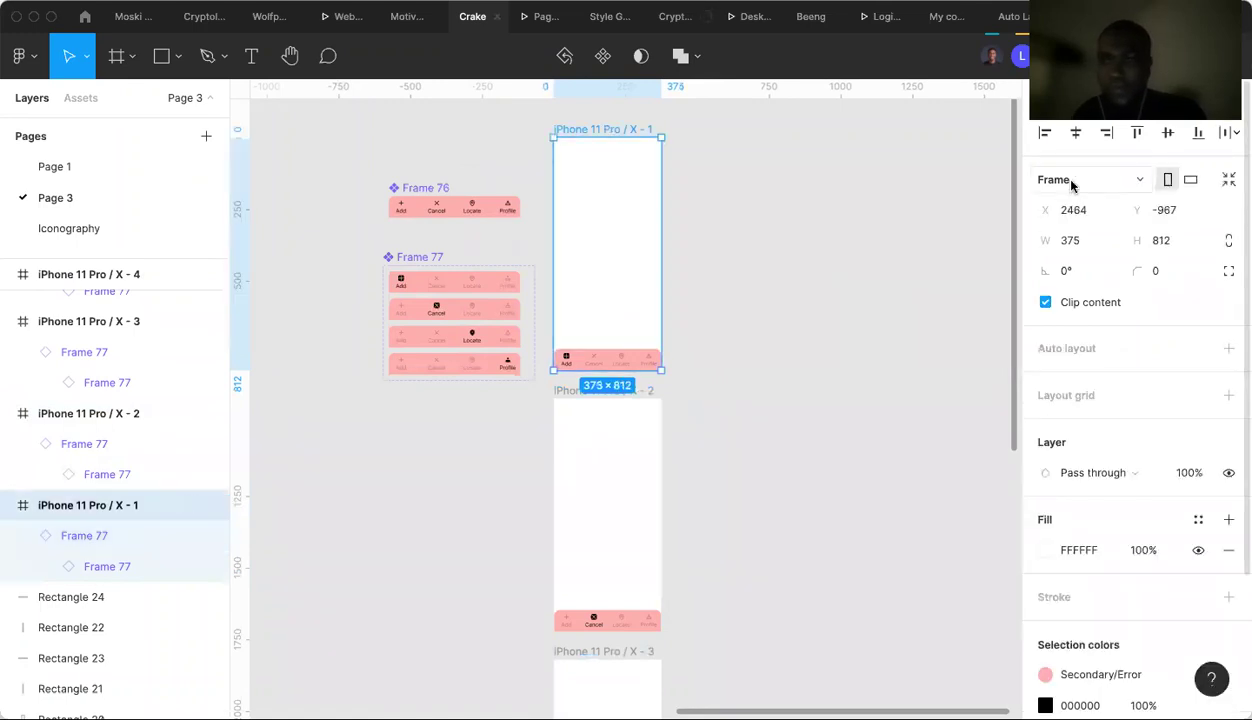
pyautogui.click(1072, 181)
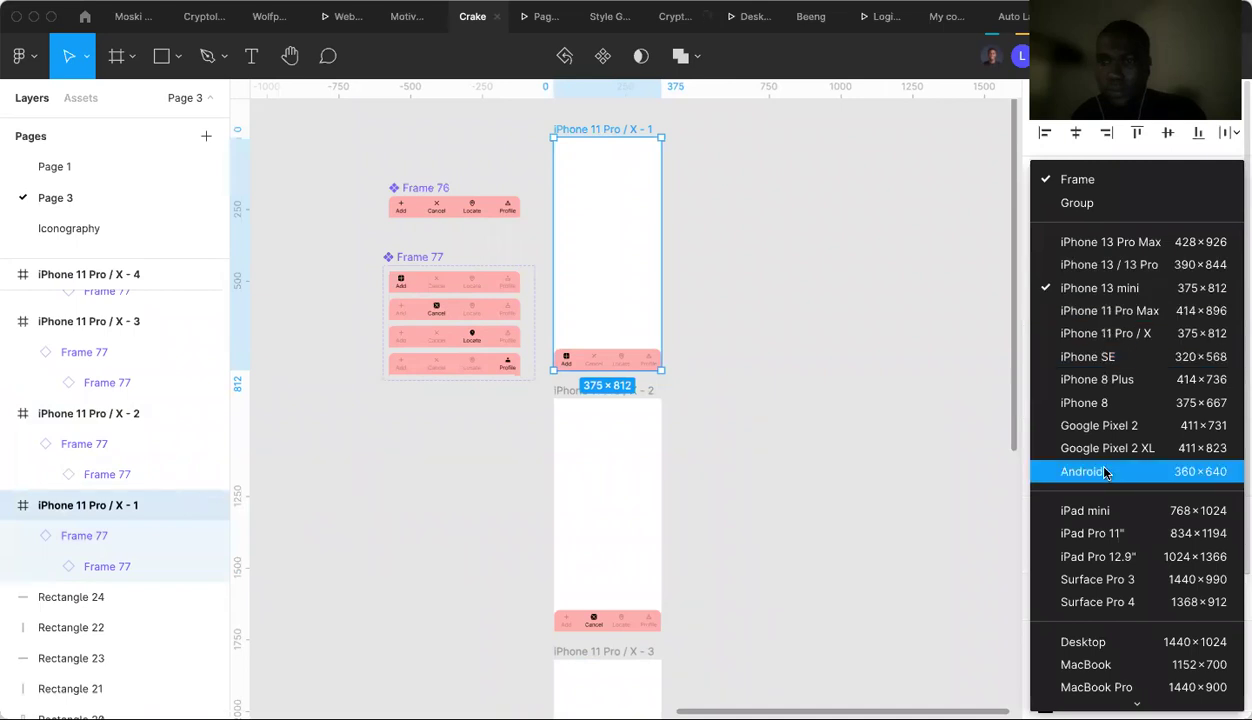
pyautogui.click(1099, 510)
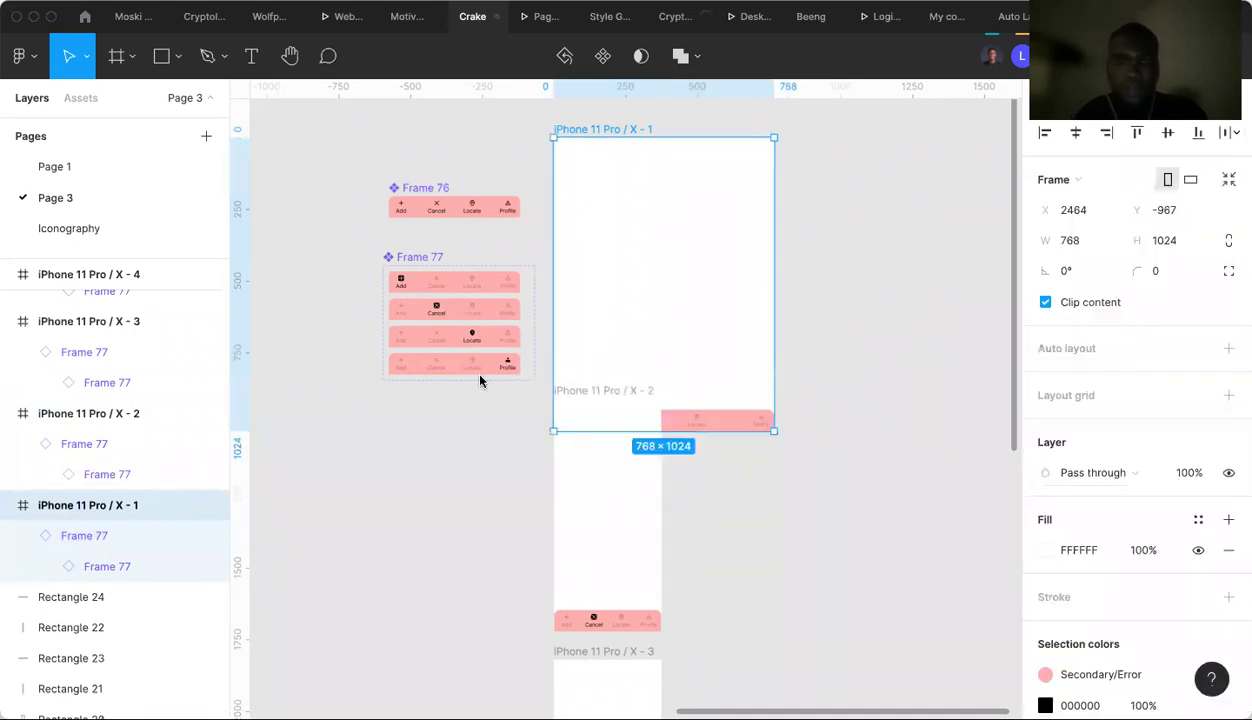
# Move iPhone 11 Pro / X - 2 to the right of the first frame and resize it to the iPad mini preset, 768 × 1024.
pyautogui.click(600, 413)
pyautogui.moveTo(595, 397); pyautogui.dragTo(850, 140)
pyautogui.click(1076, 180)
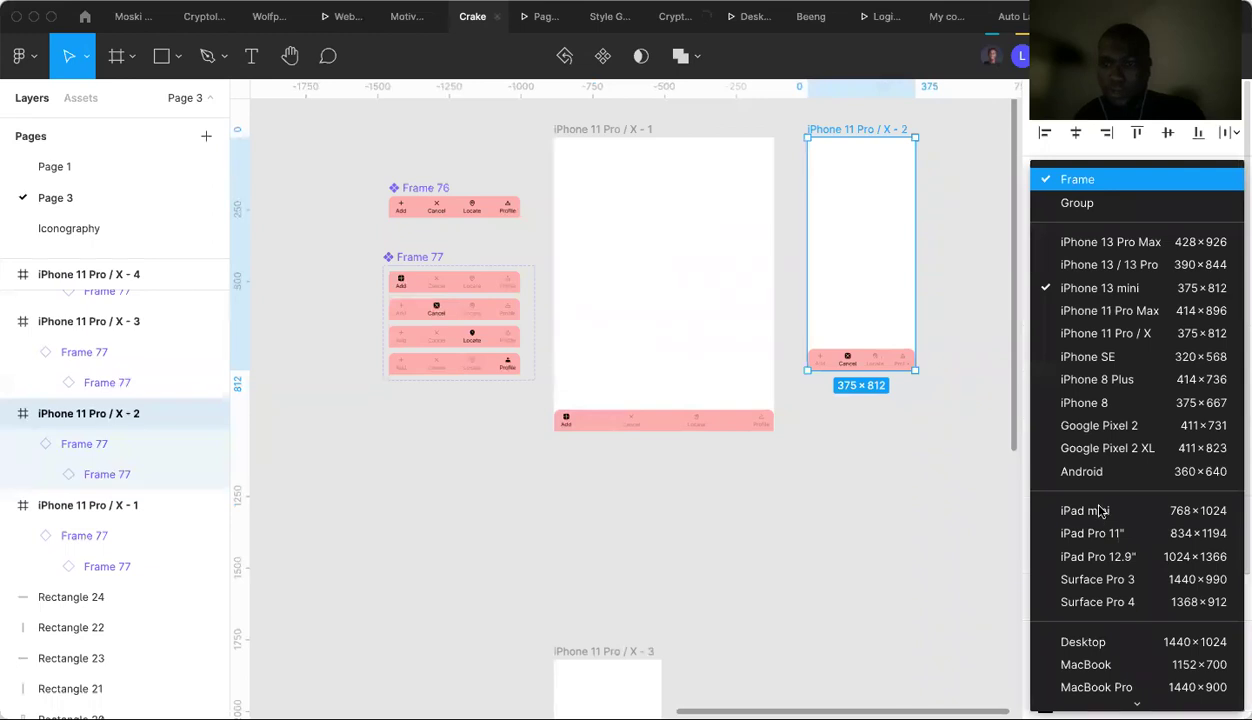
pyautogui.click(1085, 511)
# Resize iPhone 11 Pro / X - 3 to the iPad mini preset, 768 × 1024, and move it up beneath the first frame.
pyautogui.scroll(-4, 823, 472)
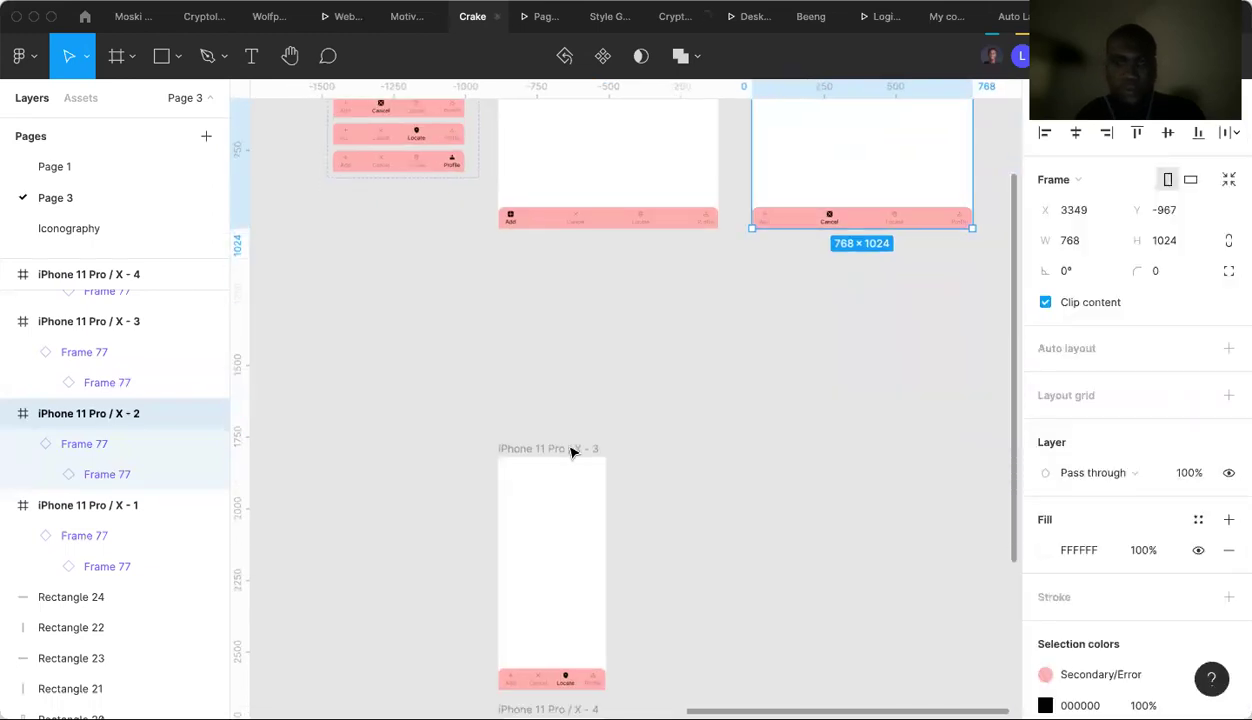
pyautogui.click(567, 449)
pyautogui.click(1064, 180)
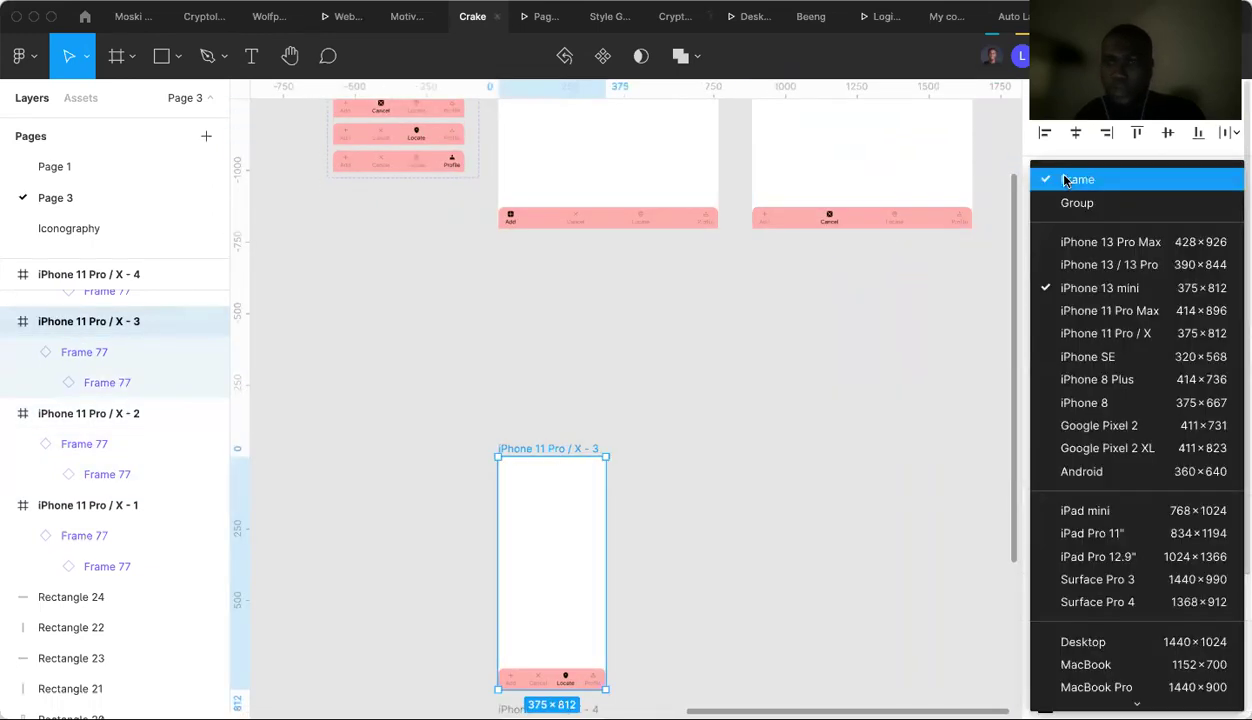
pyautogui.click(1100, 511)
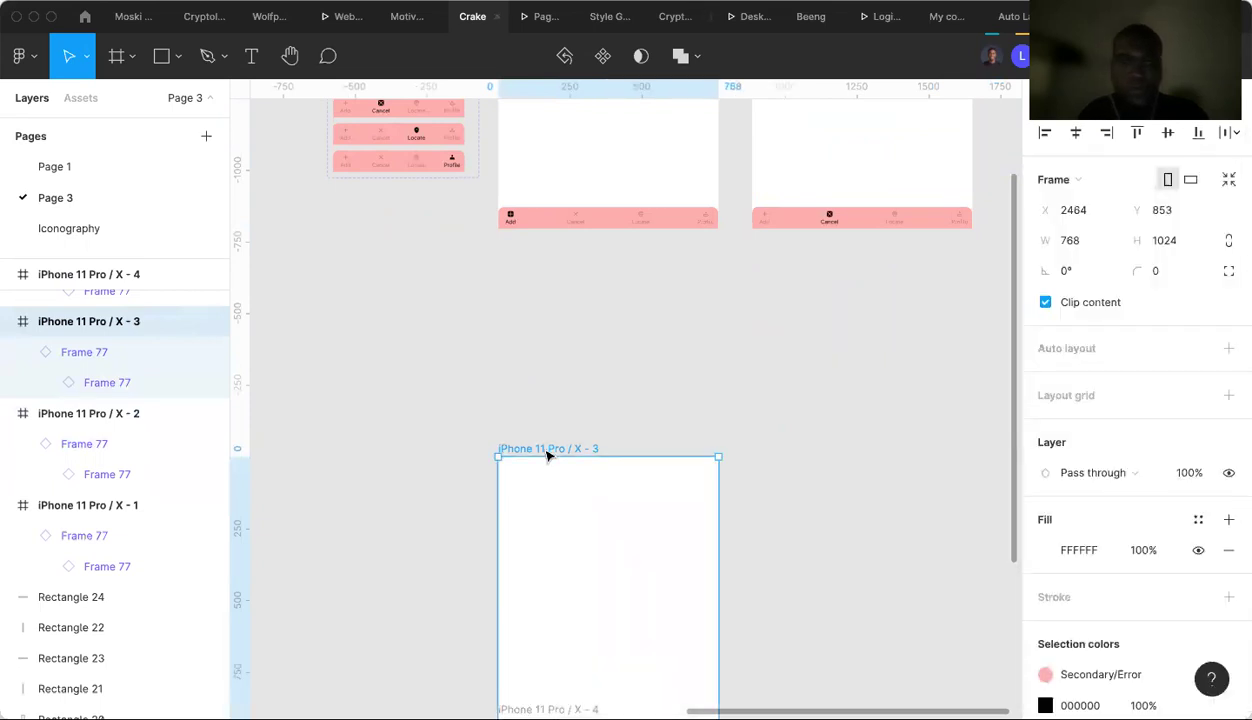
pyautogui.moveTo(548, 449); pyautogui.dragTo(551, 262)
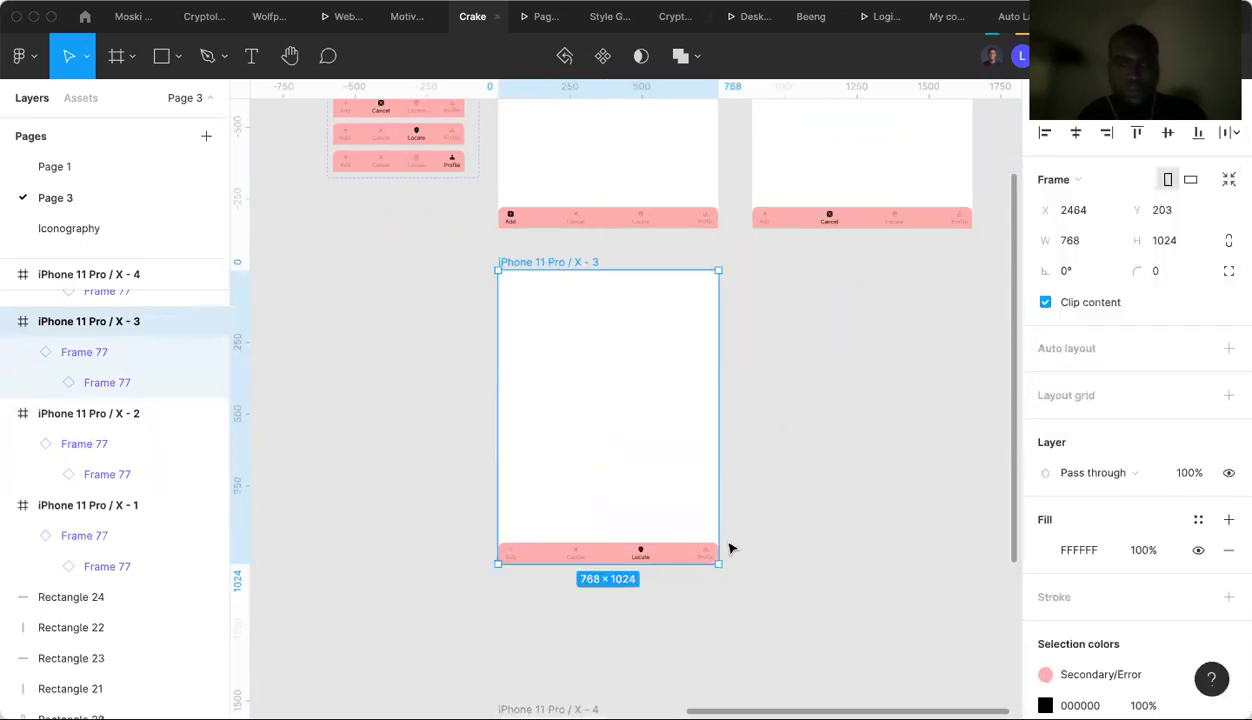
# Align iPhone 11 Pro / X - 4 to the right of the third frame and resize it to the iPad mini preset, 768 × 1024.
pyautogui.scroll(-2, 700, 560)
pyautogui.scroll(-1, 620, 570)
pyautogui.click(581, 574)
pyautogui.moveTo(643, 538); pyautogui.dragTo(831, 115)
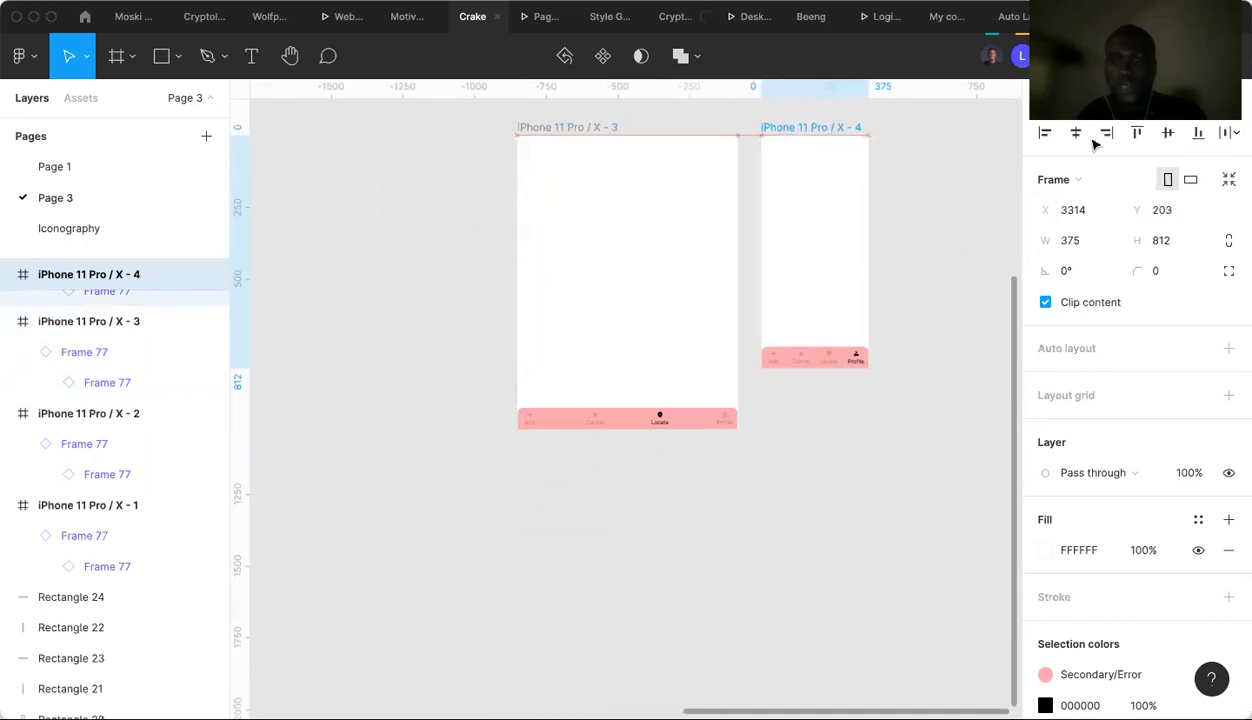
pyautogui.click(1063, 181)
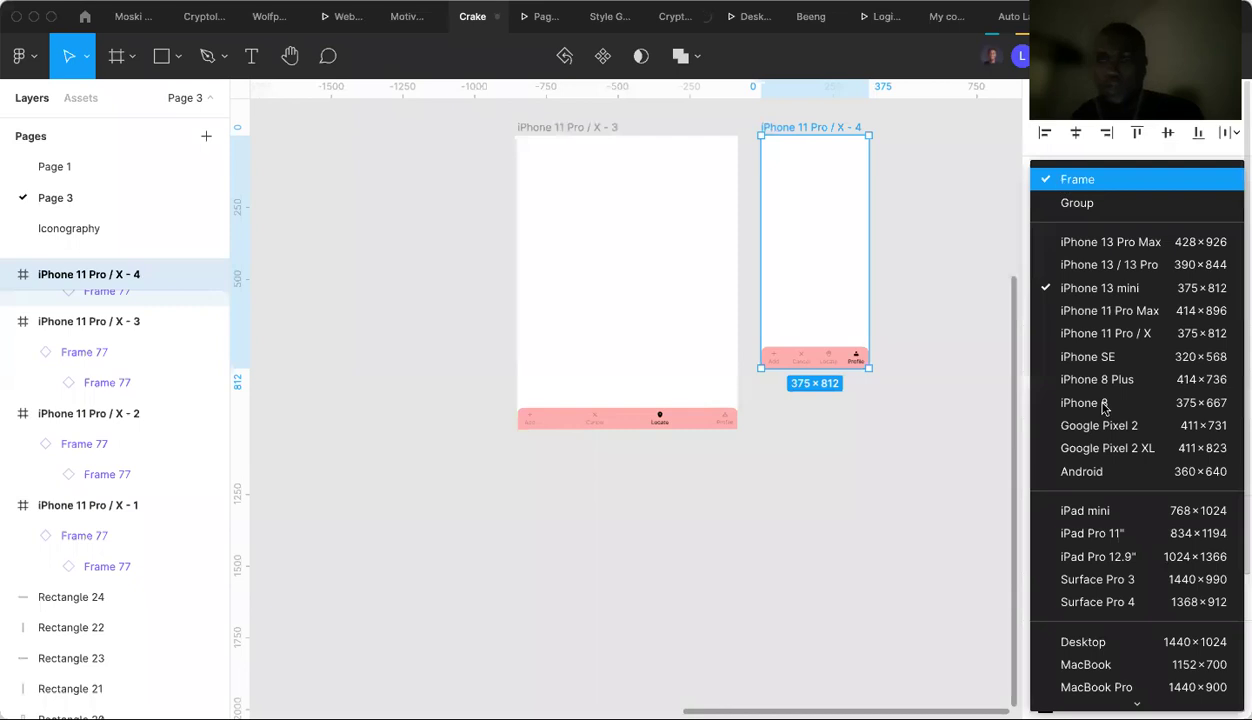
pyautogui.click(1088, 511)
# Set the prototype's preview device to iPad mini.
pyautogui.press('Escape')
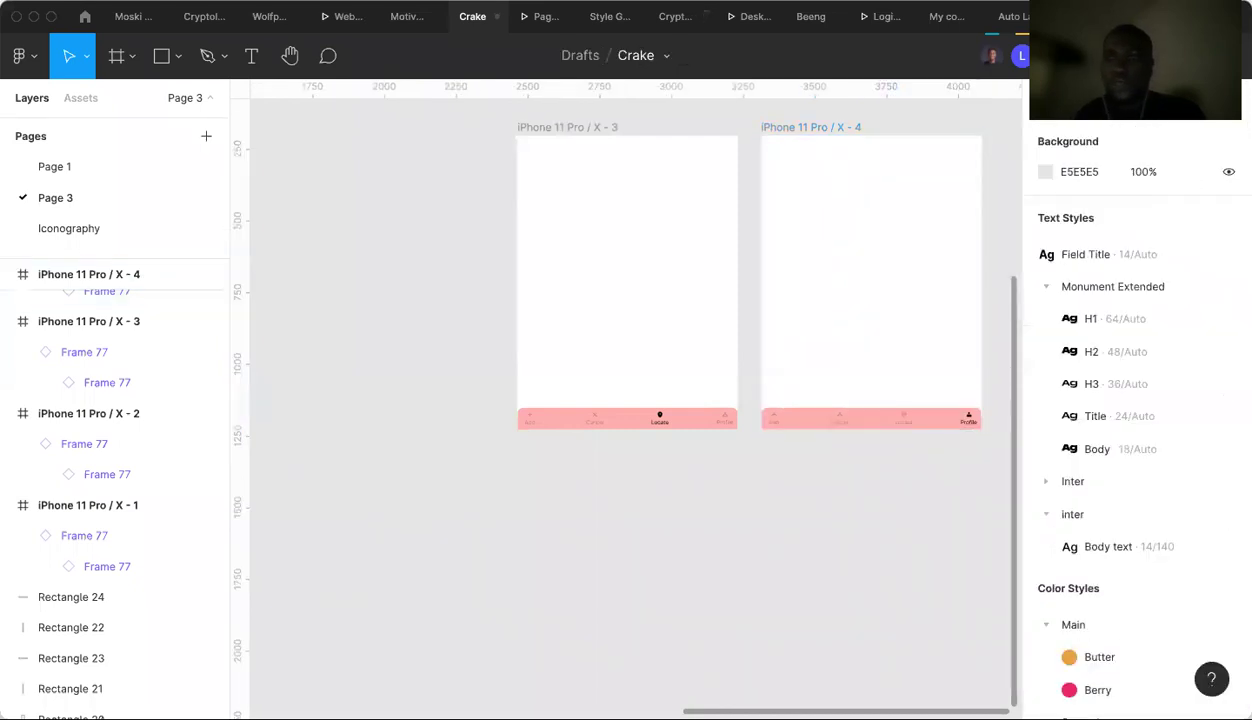
pyautogui.click(1095, 97)
pyautogui.click(1094, 172)
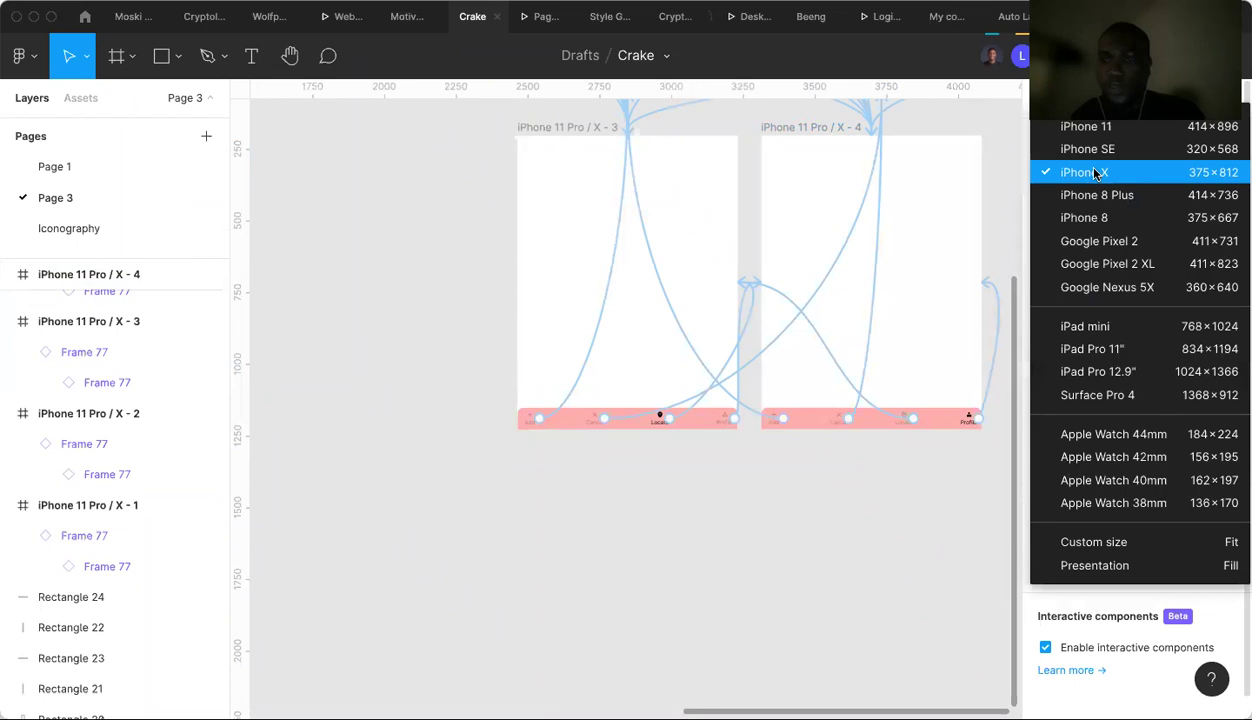
pyautogui.click(1105, 326)
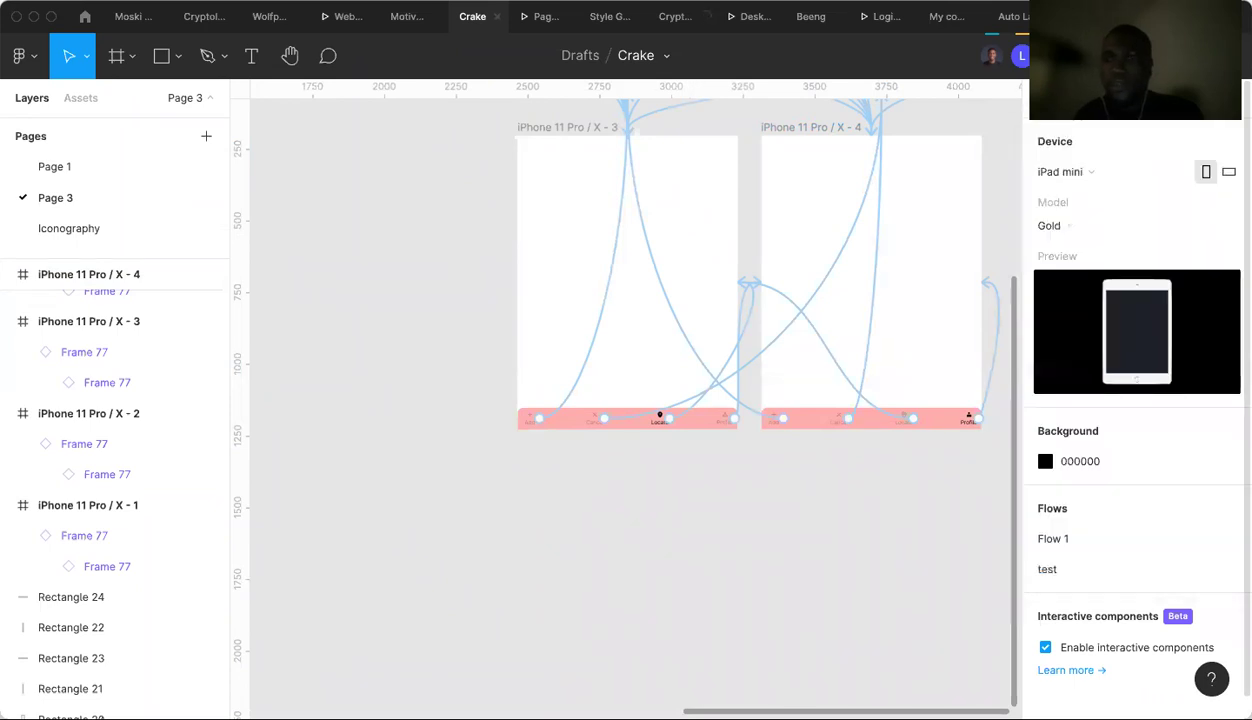
# Preview the test flow on the iPad mini, try the Add, Cancel, Locate and Profile items, and return to the Crake file.
pyautogui.press('super+alt+Return')
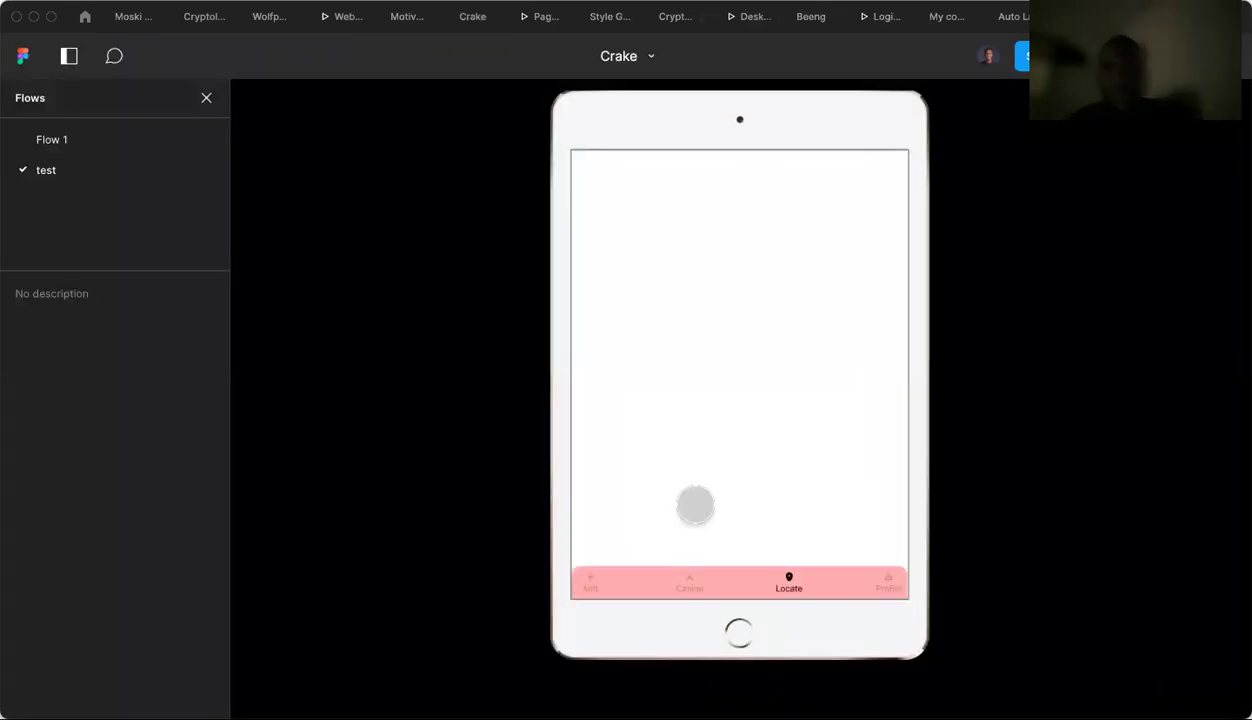
pyautogui.click(592, 581)
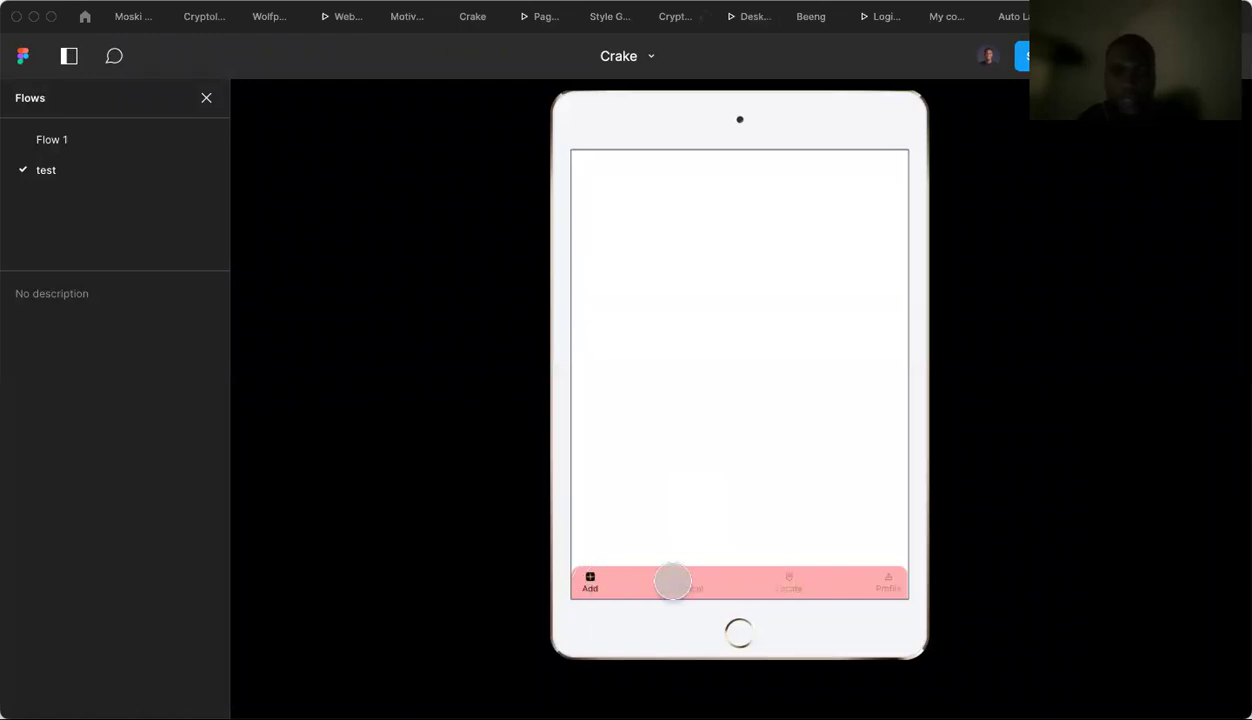
pyautogui.click(676, 581)
pyautogui.click(884, 584)
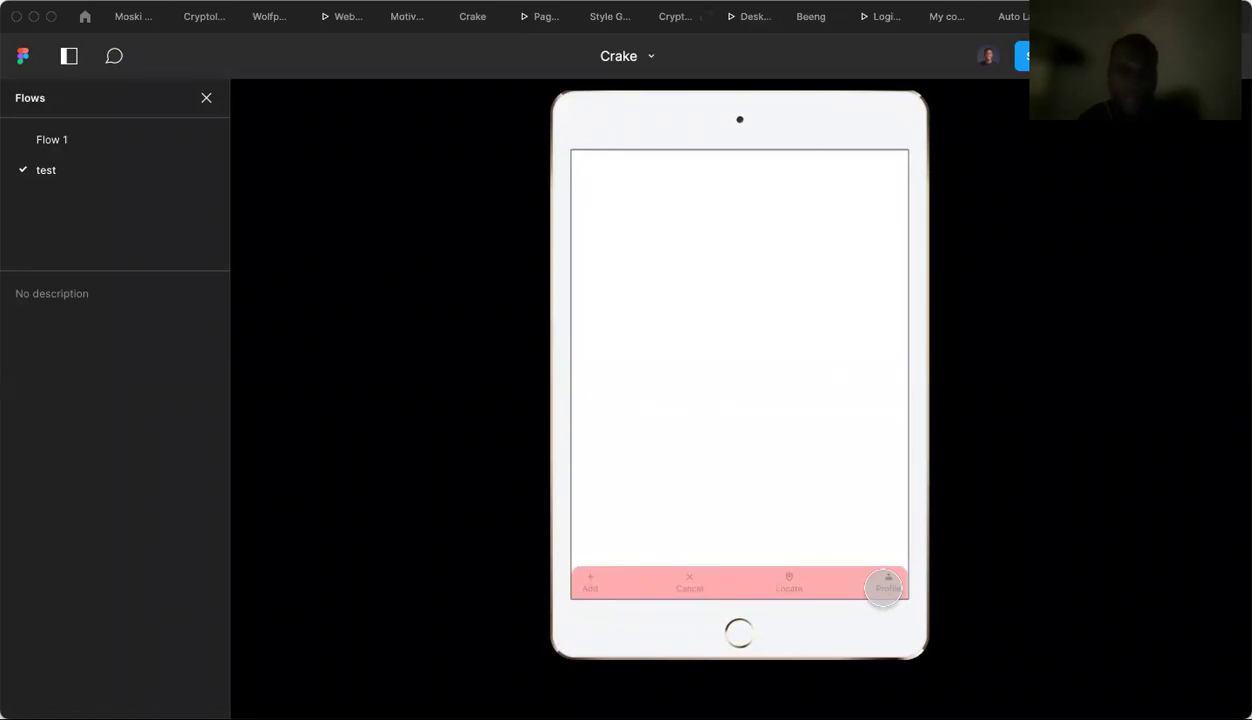
pyautogui.click(770, 583)
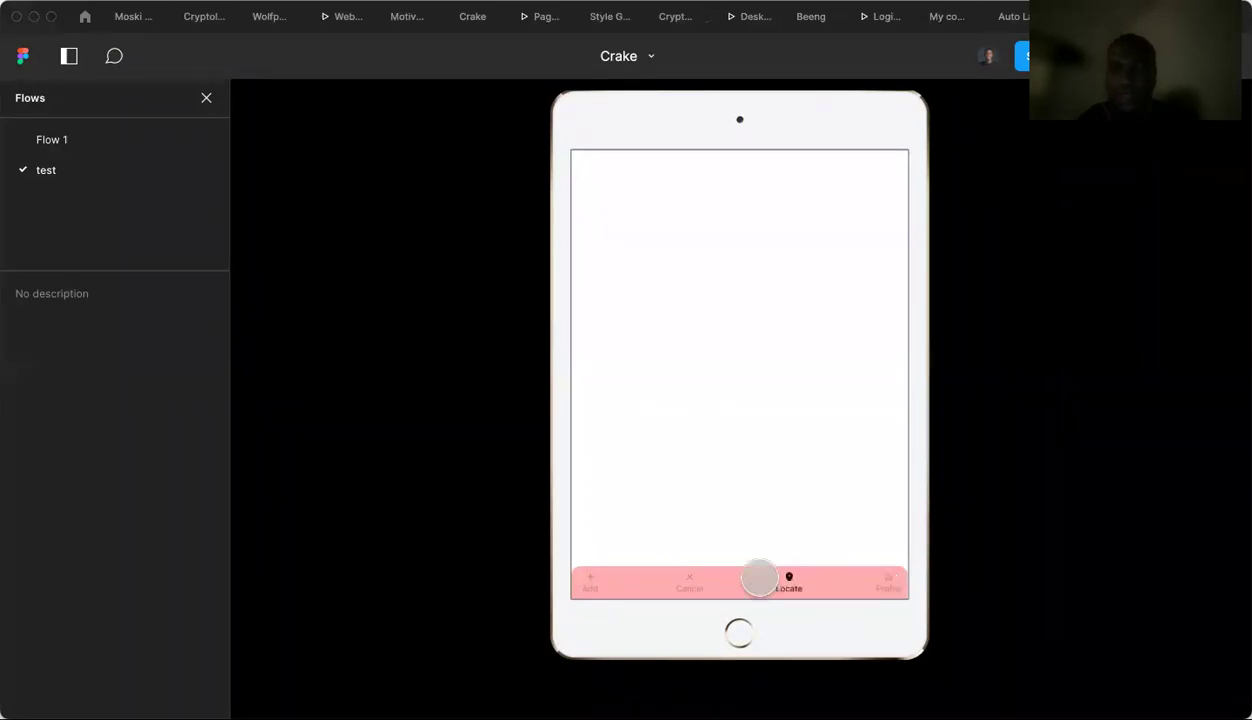
pyautogui.click(688, 584)
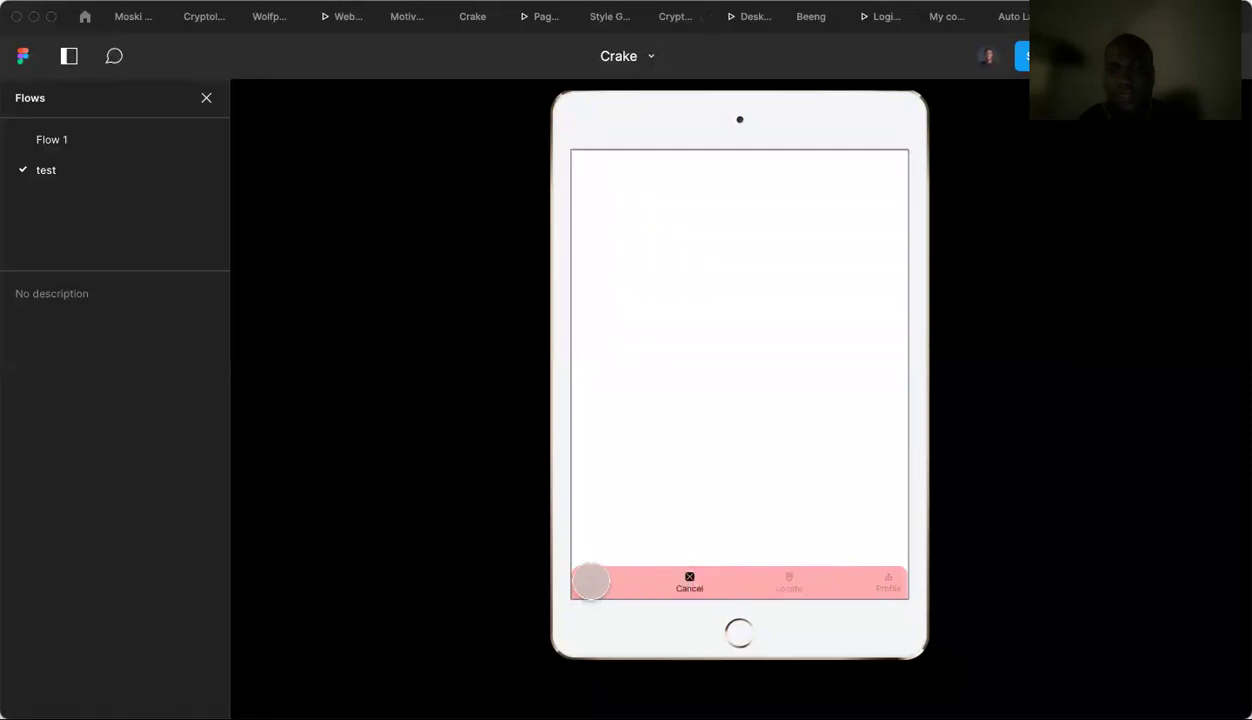
pyautogui.click(590, 581)
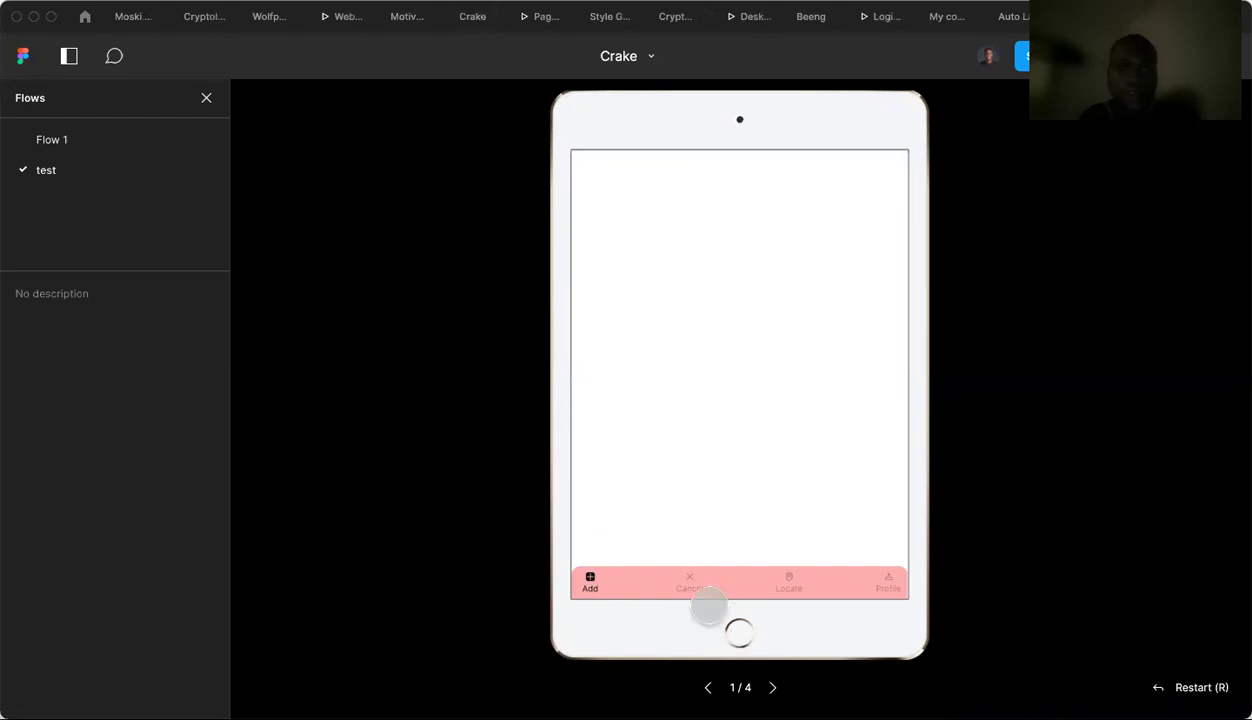
pyautogui.click(692, 580)
pyautogui.click(786, 581)
pyautogui.click(867, 575)
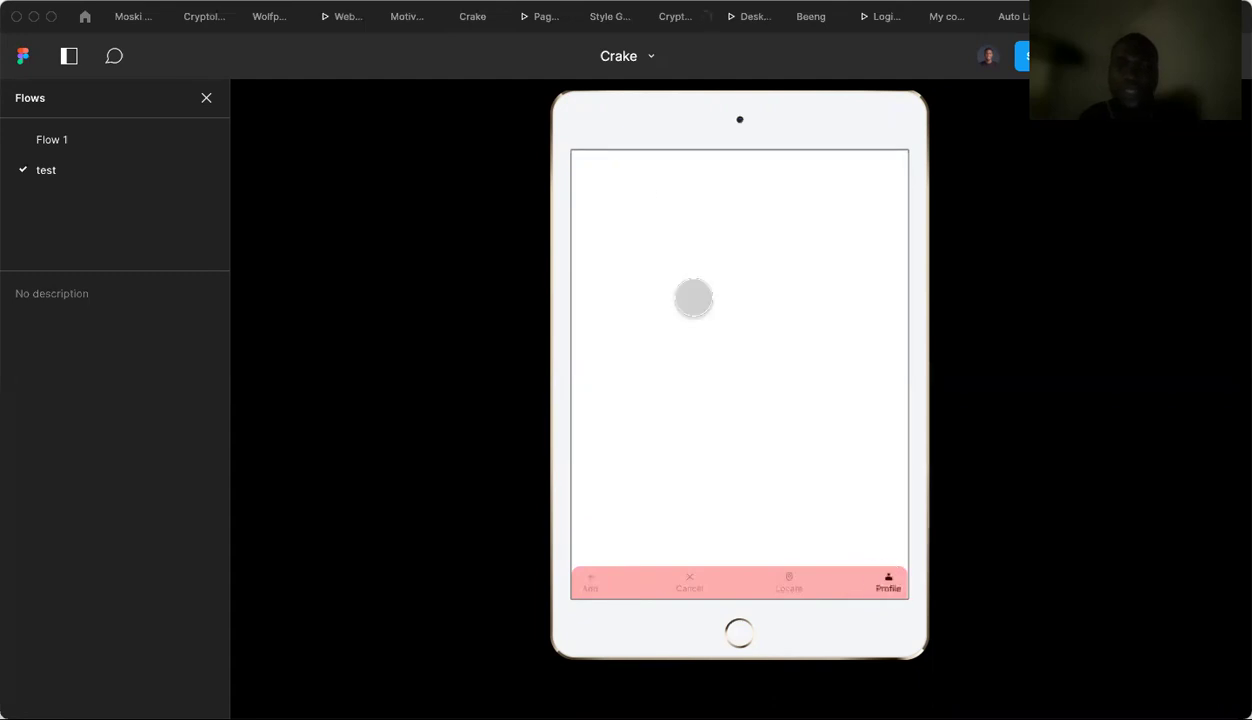
pyautogui.click(472, 28)
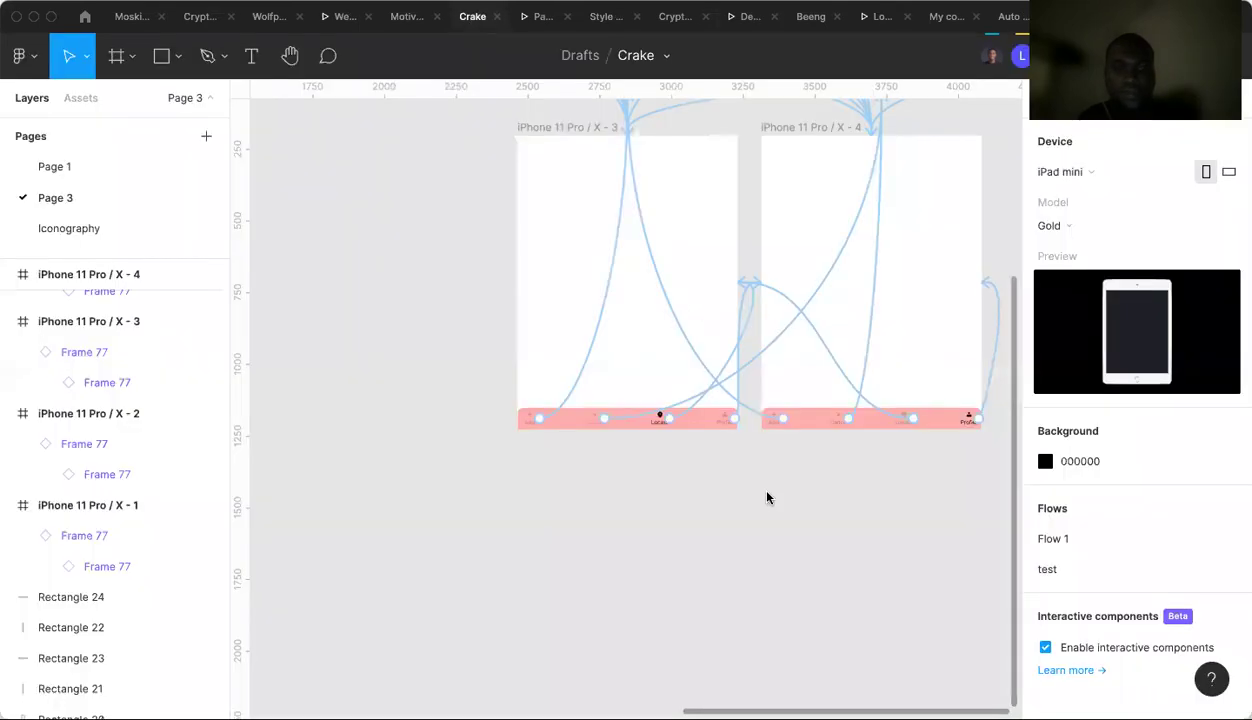
# Resize all four iPhone 11 Pro / X frames together to the Android preset, 360 × 640.
pyautogui.scroll(3, 769, 503)
pyautogui.scroll(5, 769, 503)
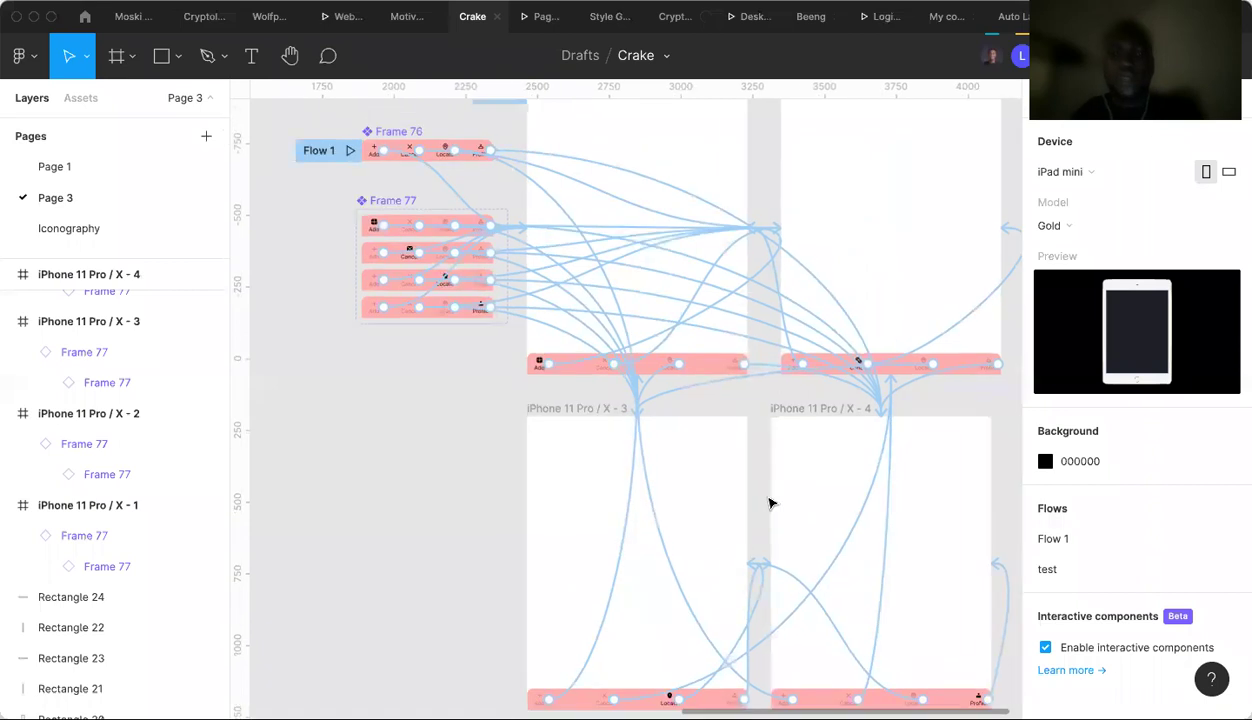
pyautogui.scroll(-5, 769, 503)
pyautogui.click(686, 218)
pyautogui.keyDown('shift'); pyautogui.click(819, 221); pyautogui.keyUp('shift')
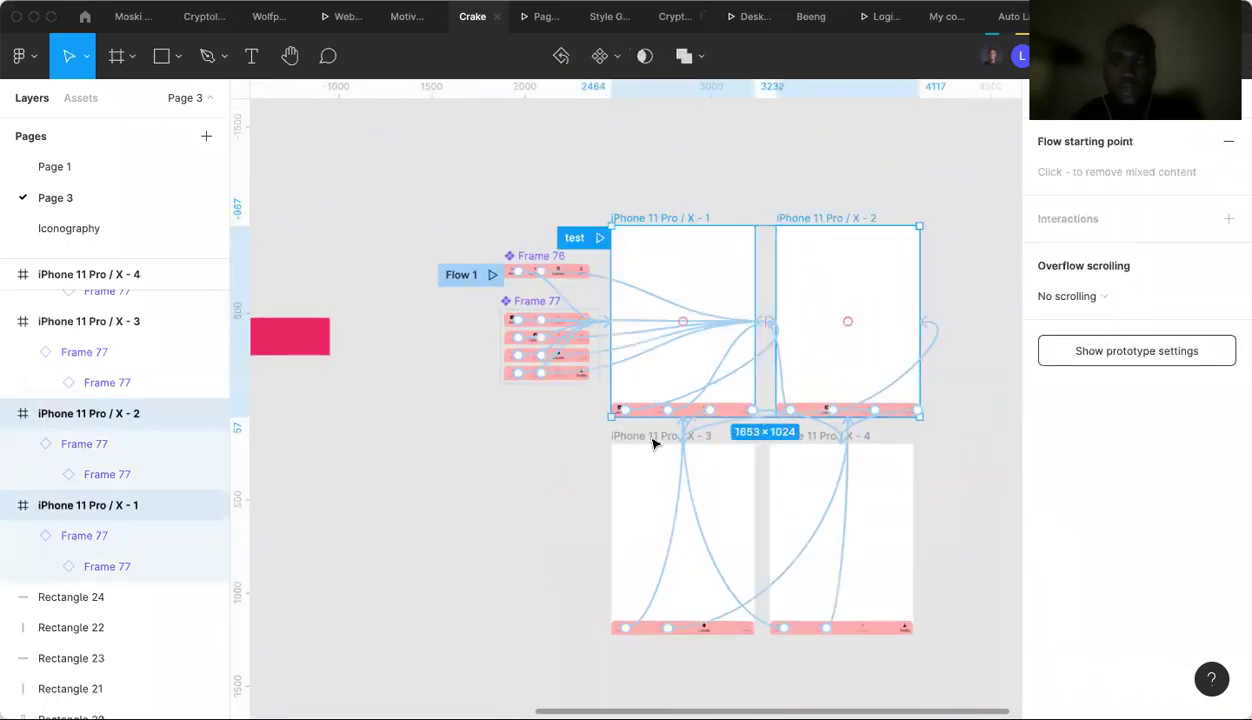
pyautogui.keyDown('shift'); pyautogui.click(700, 438); pyautogui.keyUp('shift')
pyautogui.keyDown('shift'); pyautogui.click(803, 438); pyautogui.keyUp('shift')
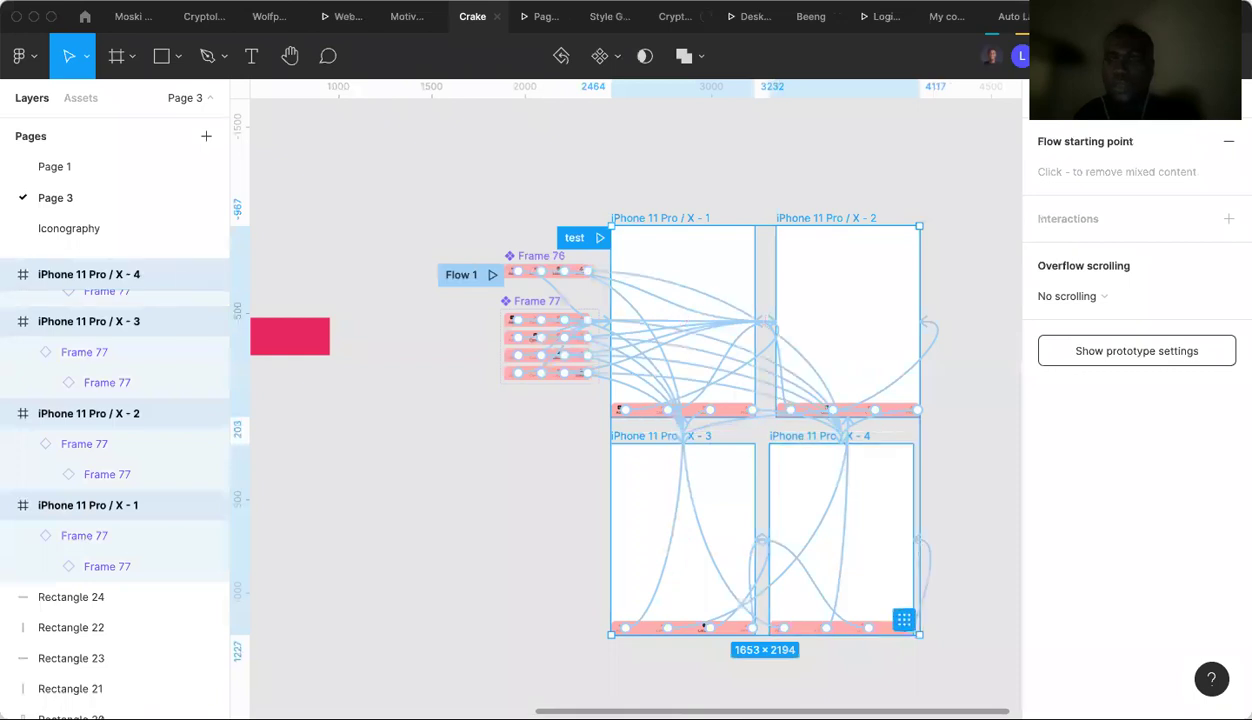
pyautogui.click(1052, 97)
pyautogui.click(1070, 180)
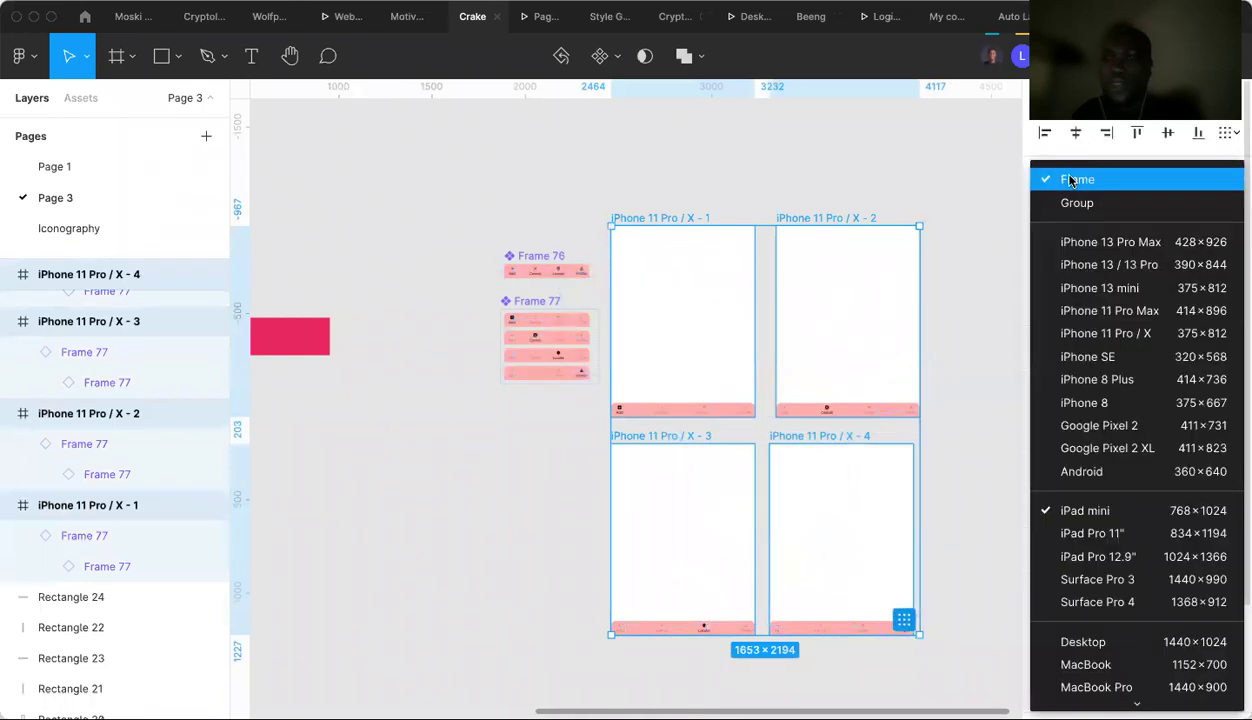
pyautogui.scroll(-3, 1118, 462)
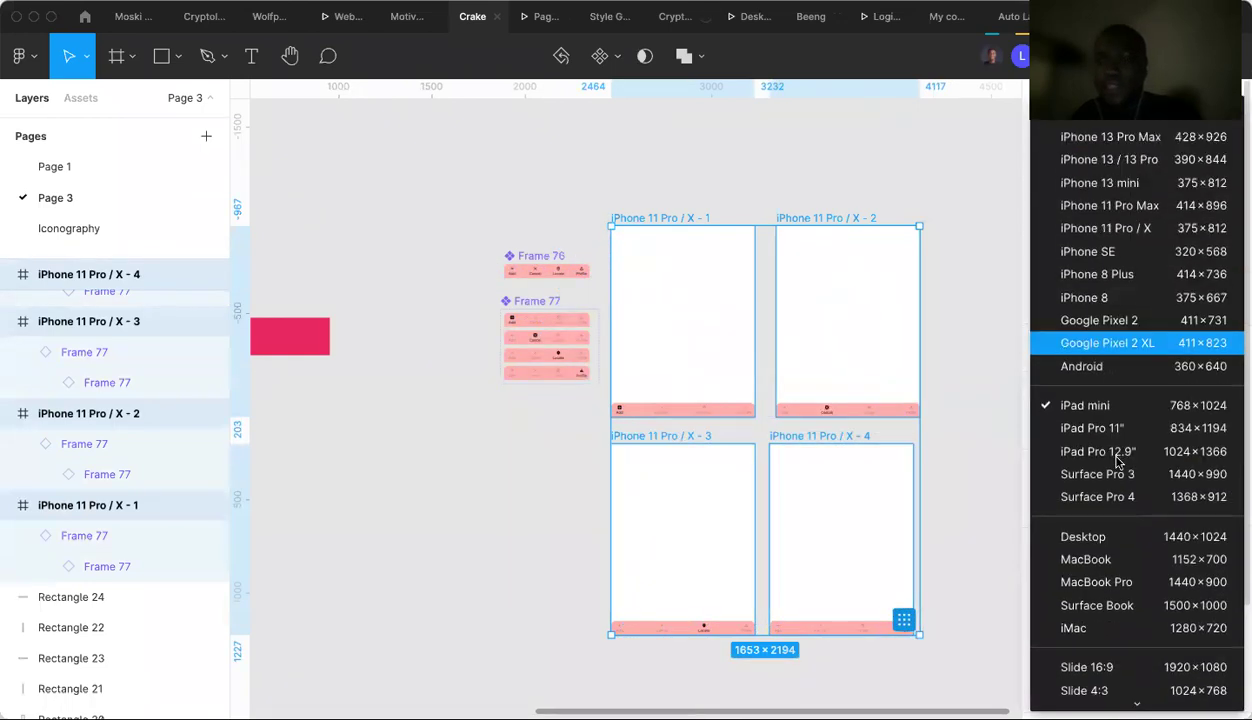
pyautogui.scroll(-1, 1118, 462)
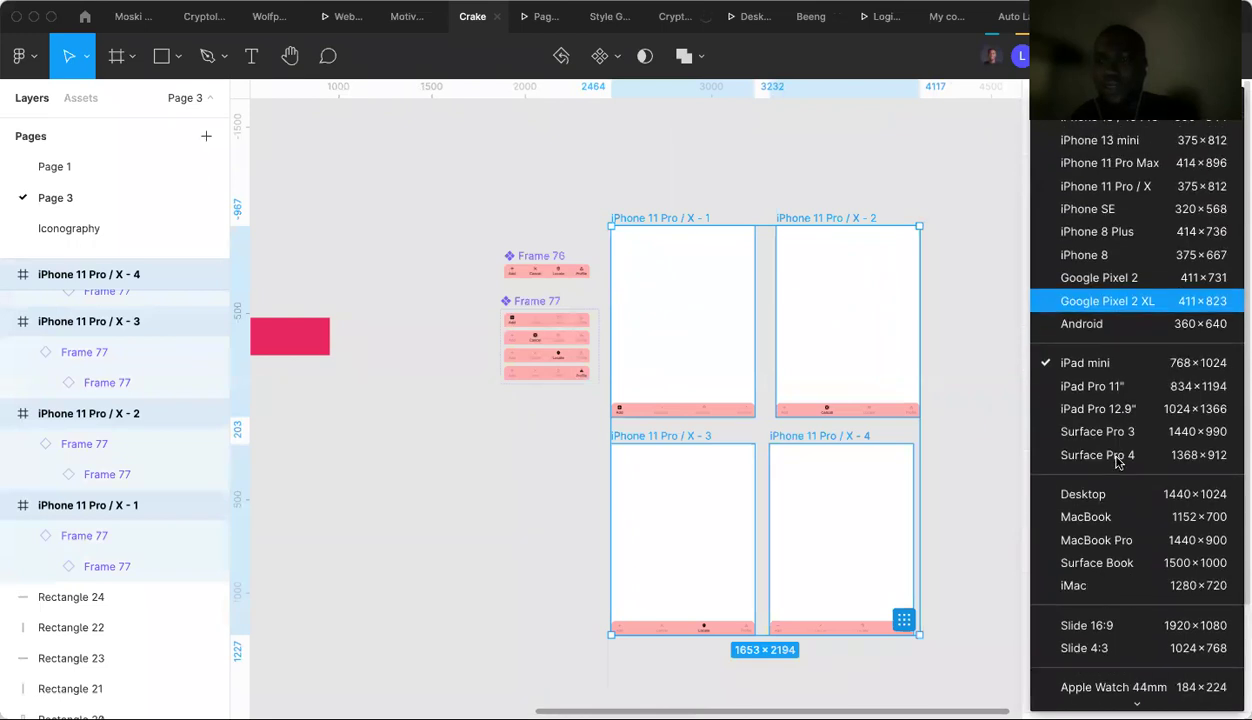
pyautogui.click(1098, 323)
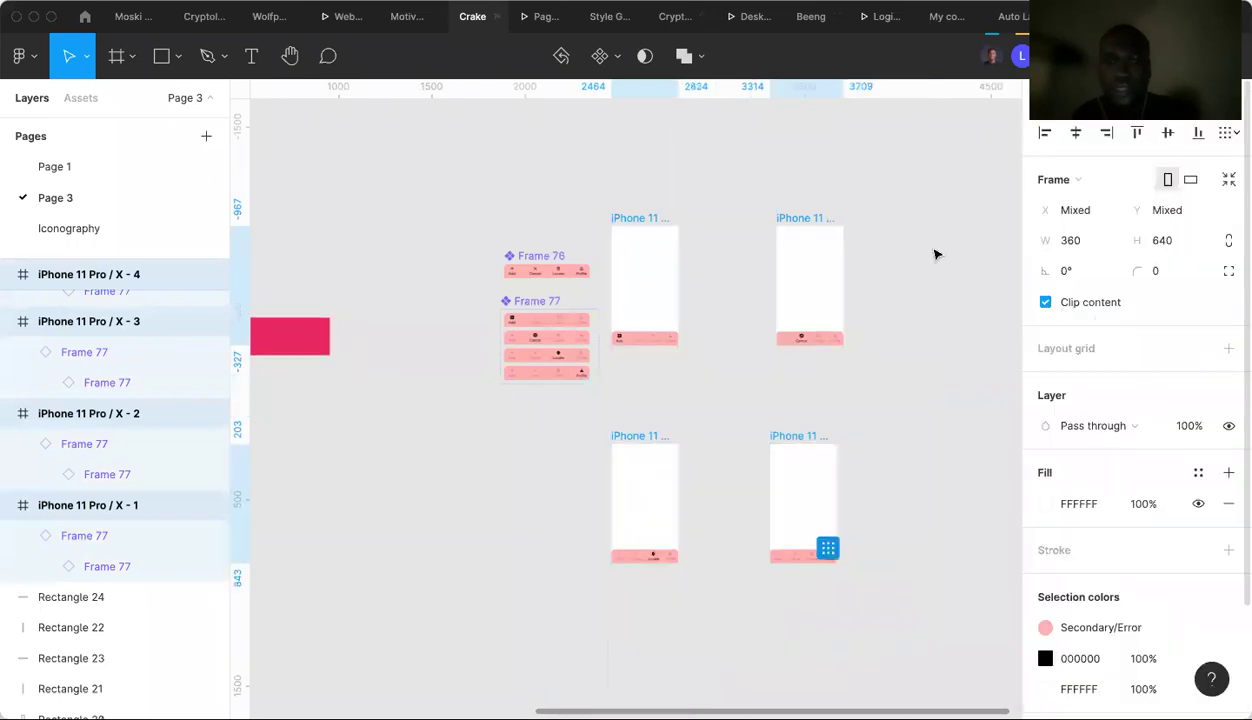
# Set the prototype's preview device to Google Pixel 2, preview the test flow on it, and return to the Crake file.
pyautogui.hotkey('shift', 'e')
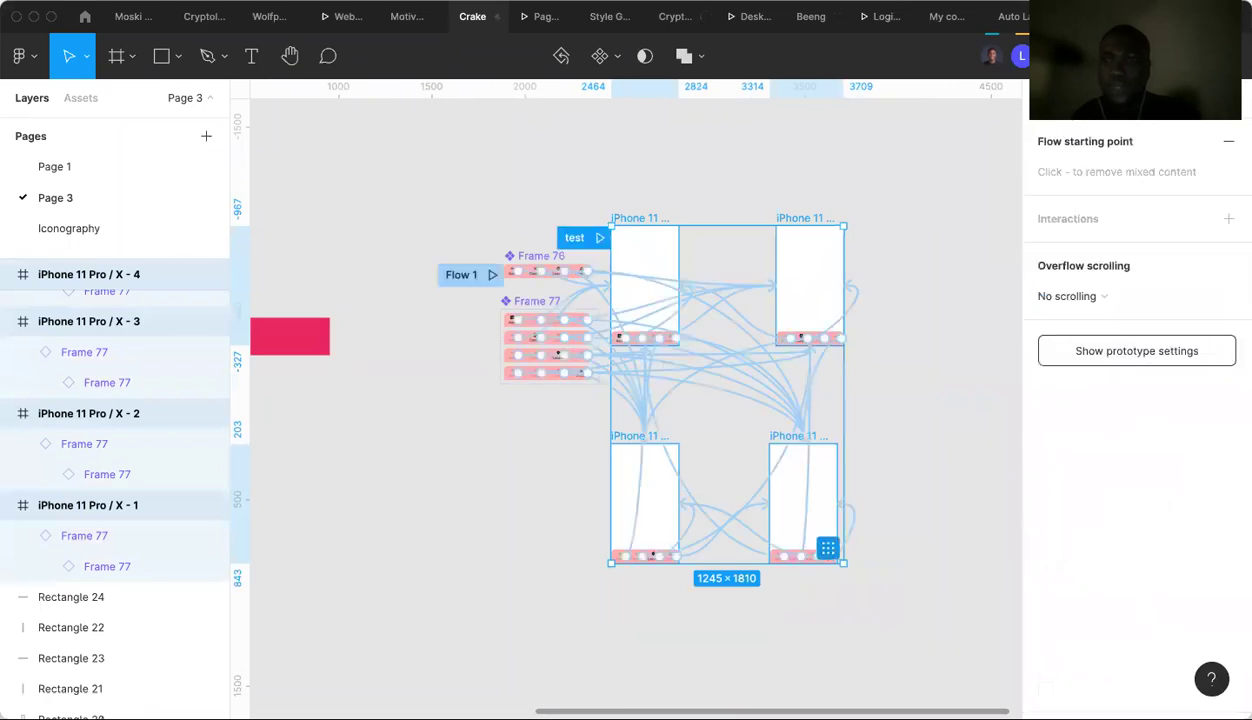
pyautogui.click(943, 212)
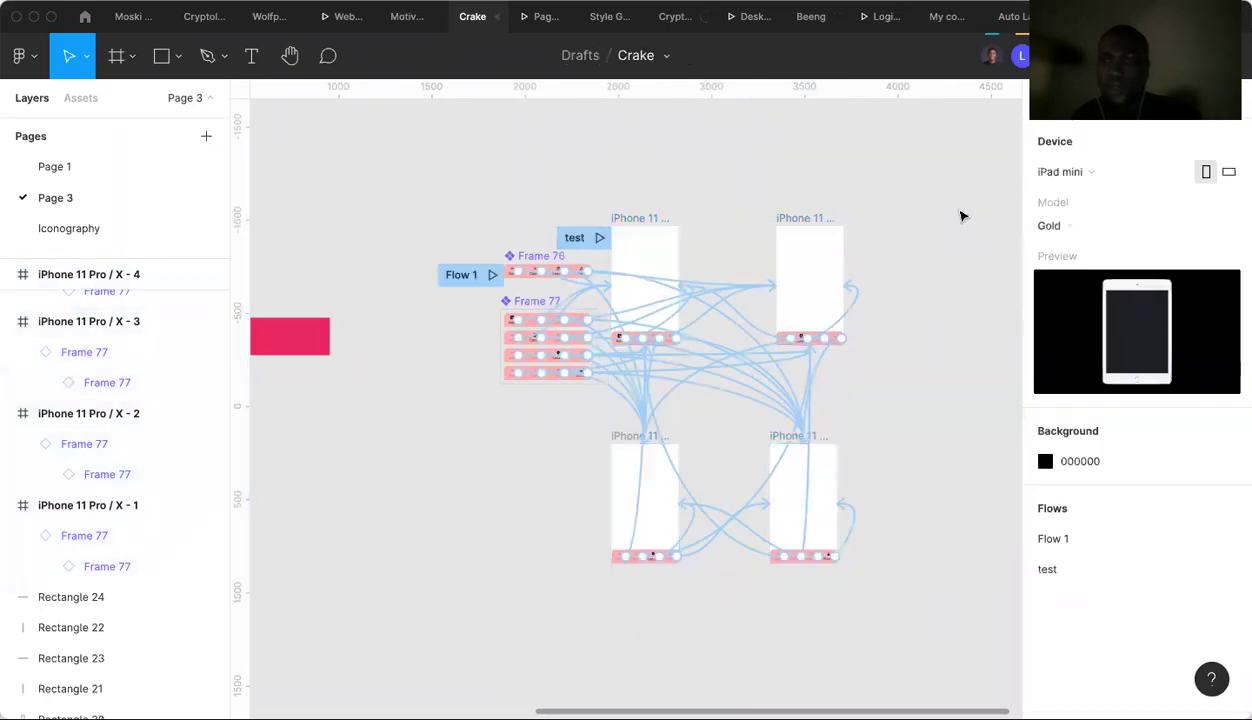
pyautogui.click(1068, 172)
pyautogui.scroll(2, 1073, 176)
pyautogui.scroll(1, 1073, 176)
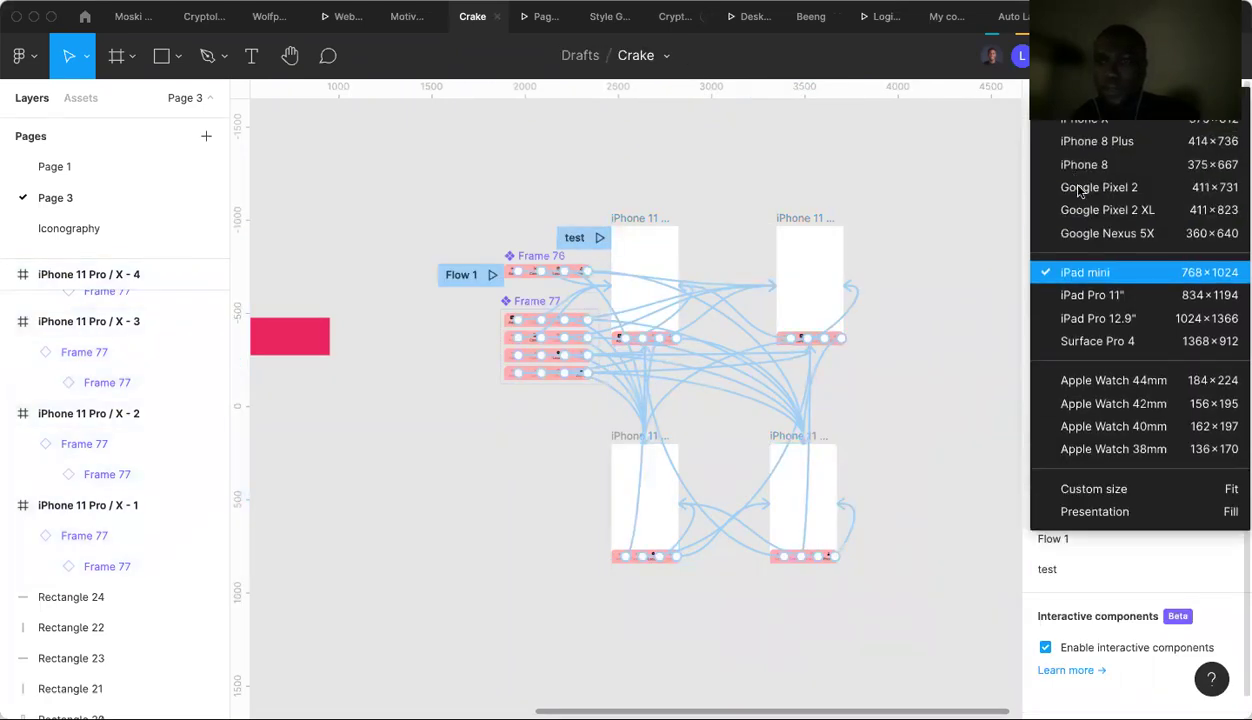
pyautogui.click(1080, 190)
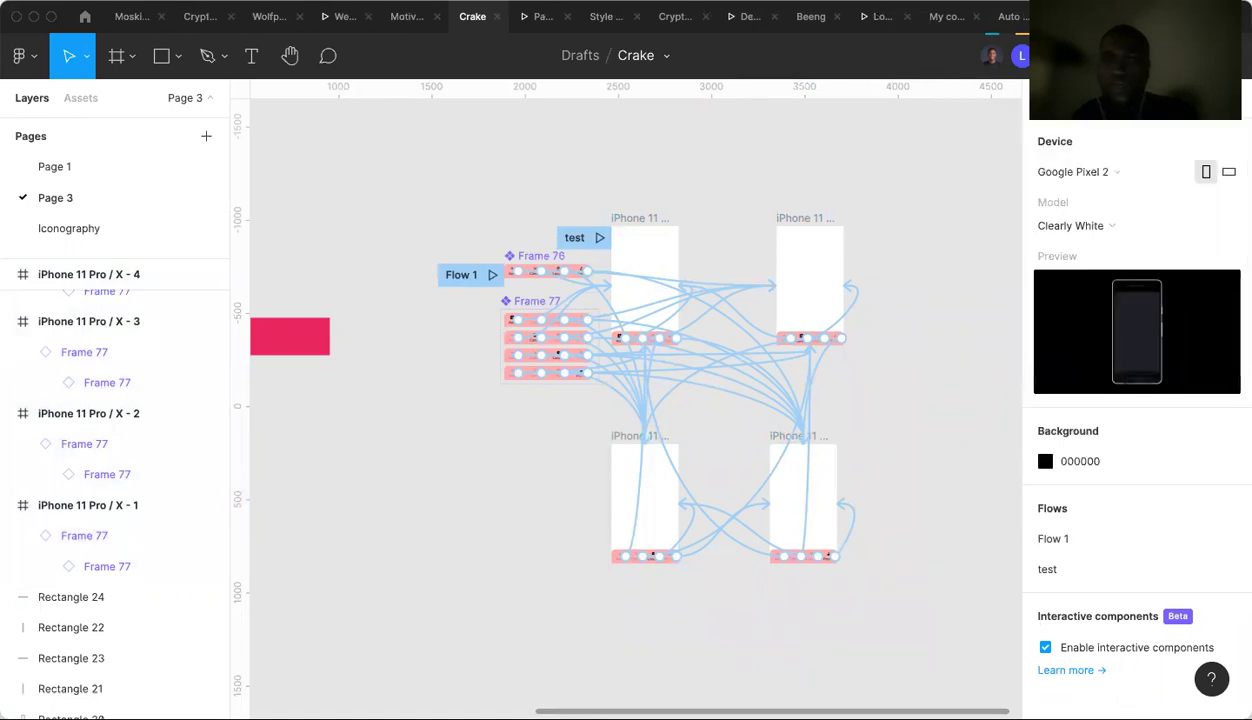
pyautogui.click(1075, 56)
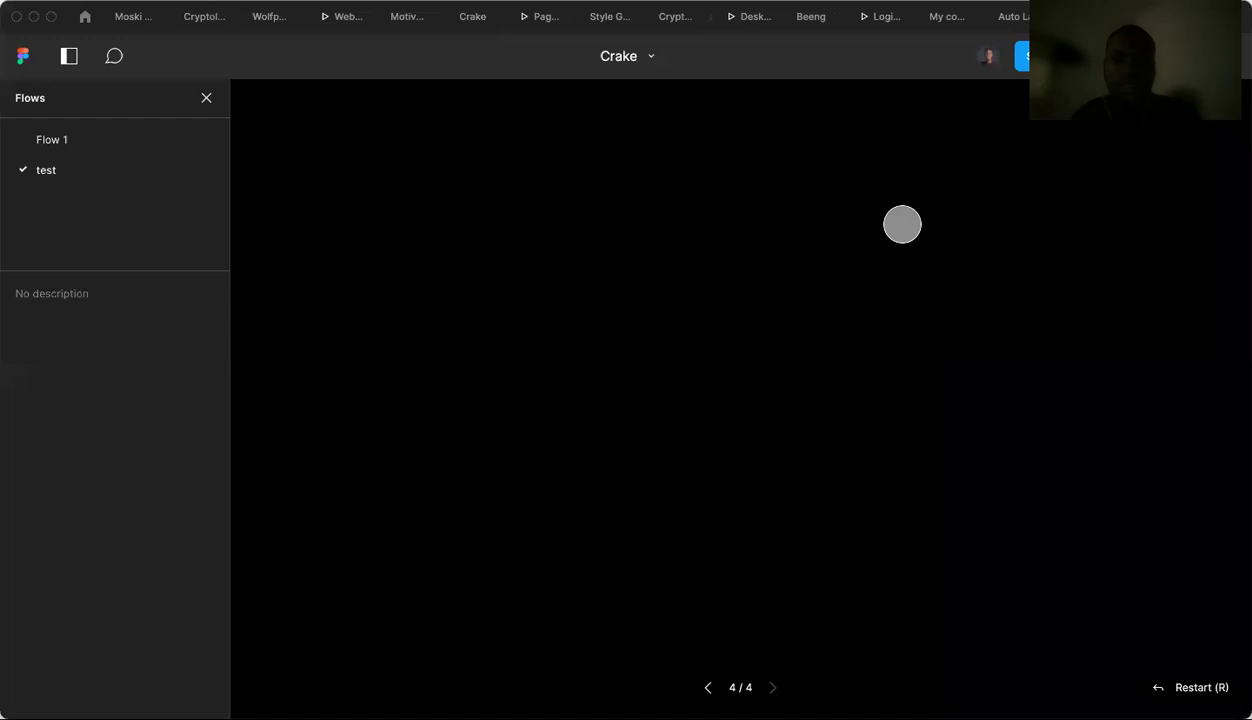
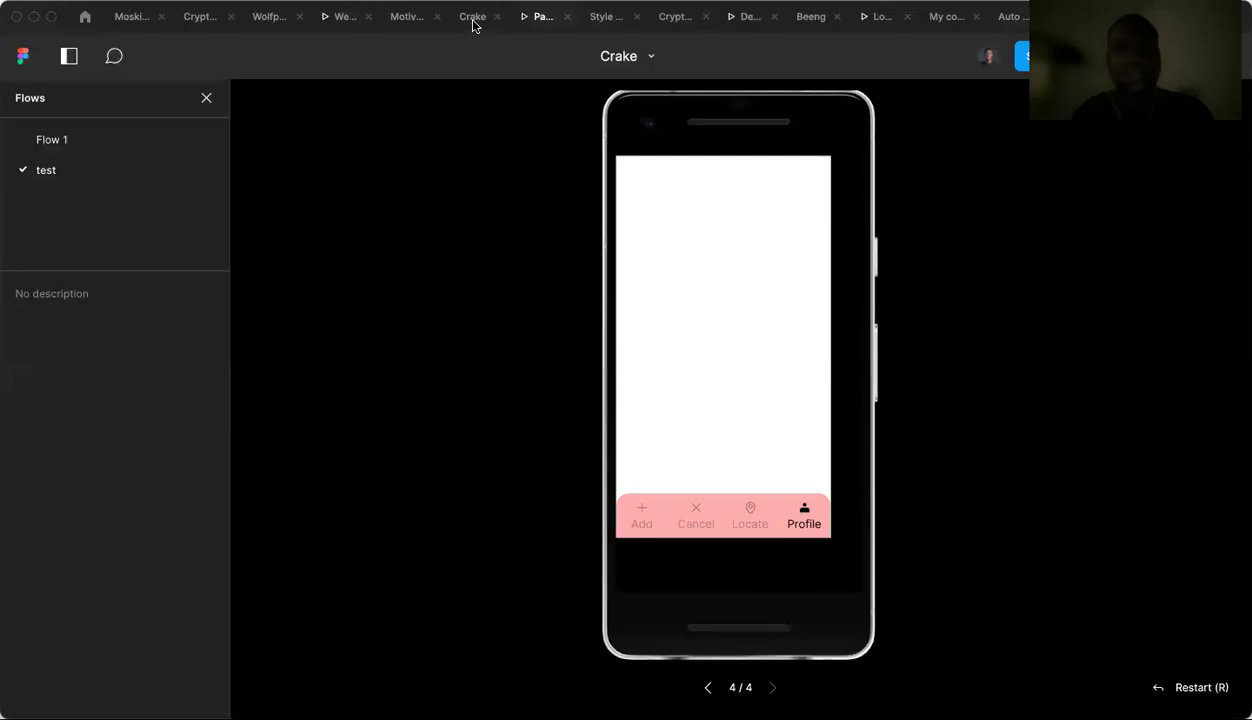
pyautogui.press('super+w')
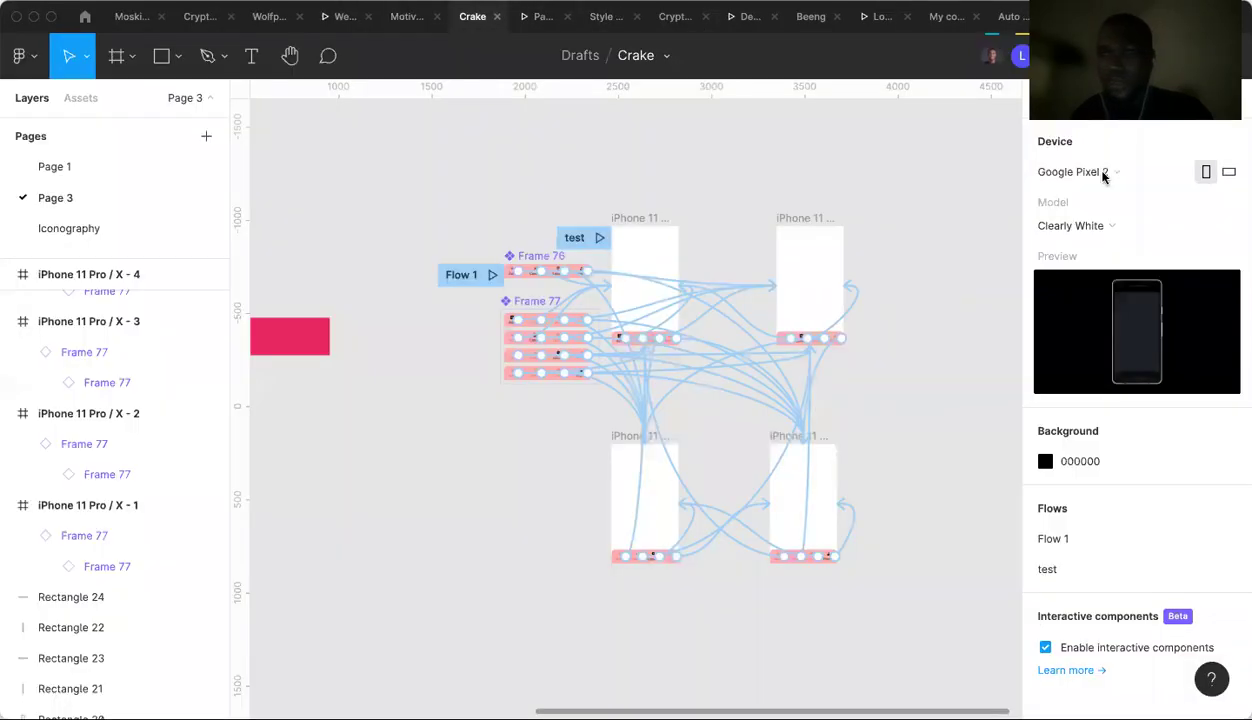
# Change the prototype's preview device to Google Pixel 2 XL.
pyautogui.click(1104, 173)
pyautogui.scroll(1, 1106, 201)
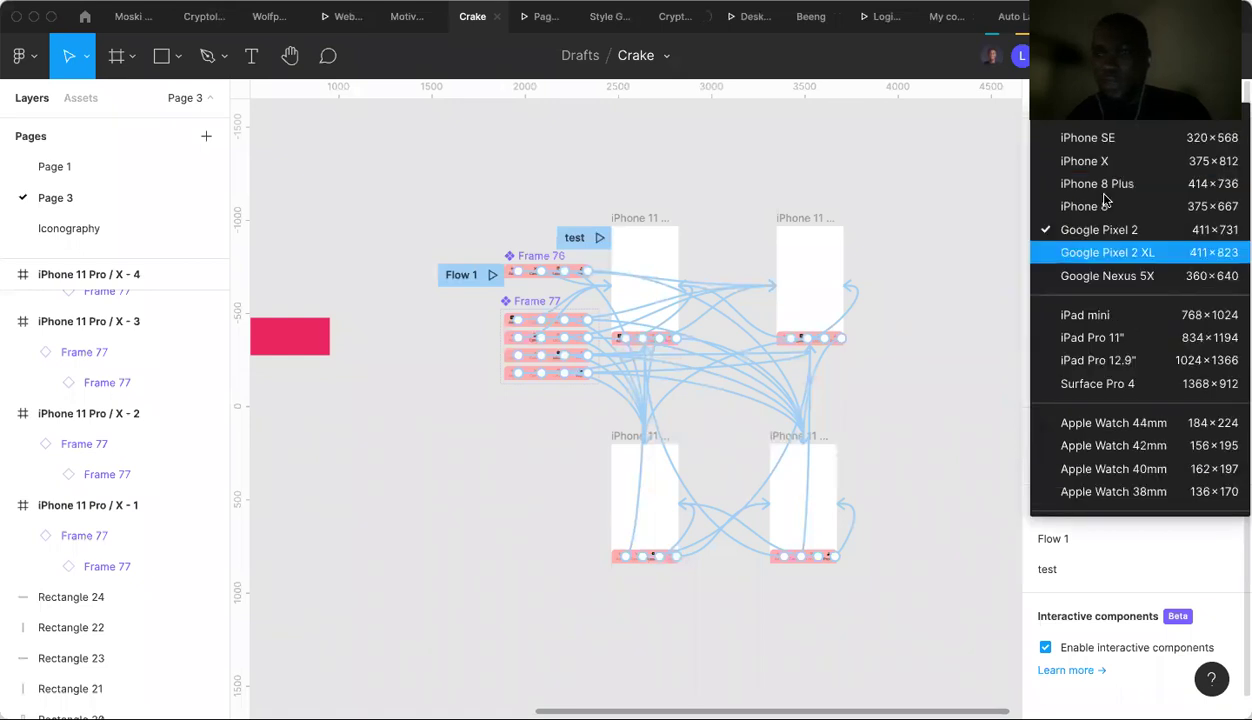
pyautogui.scroll(2, 1106, 201)
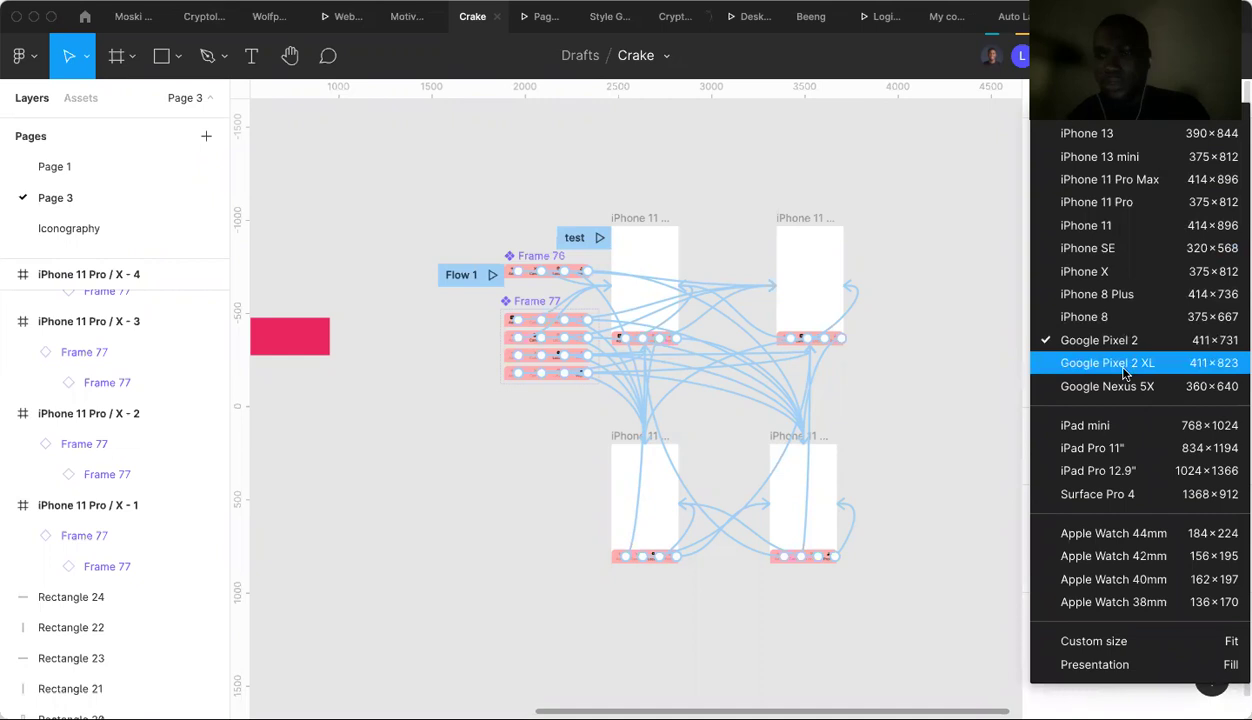
pyautogui.click(1124, 372)
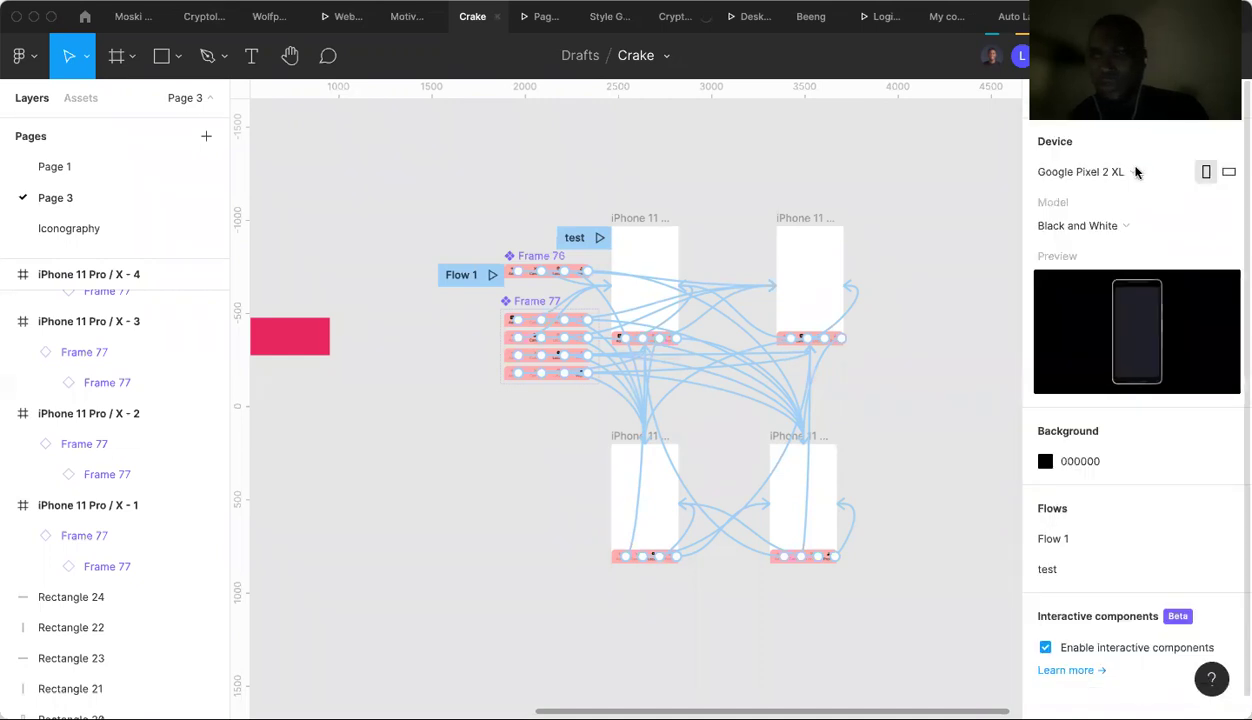
# Set the prototype's preview device to Google Nexus 5X, preview the test flow, and return to the Crake file.
pyautogui.click(1127, 174)
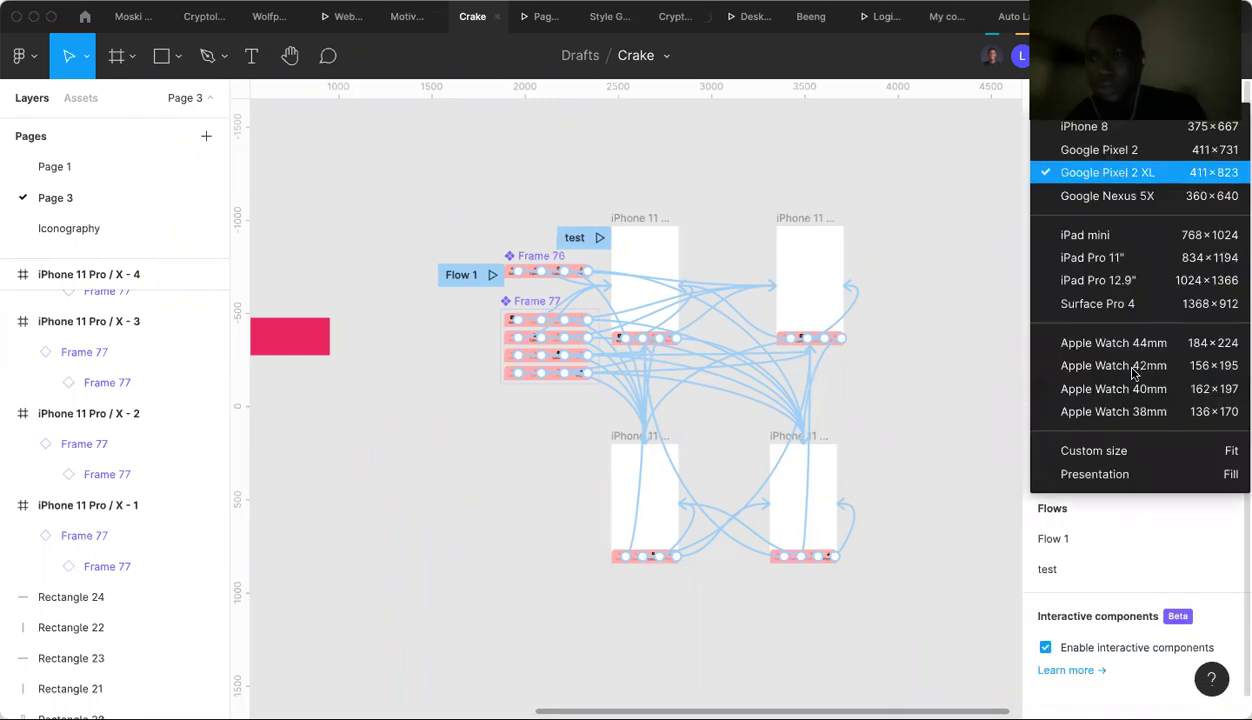
pyautogui.scroll(5, 1129, 405)
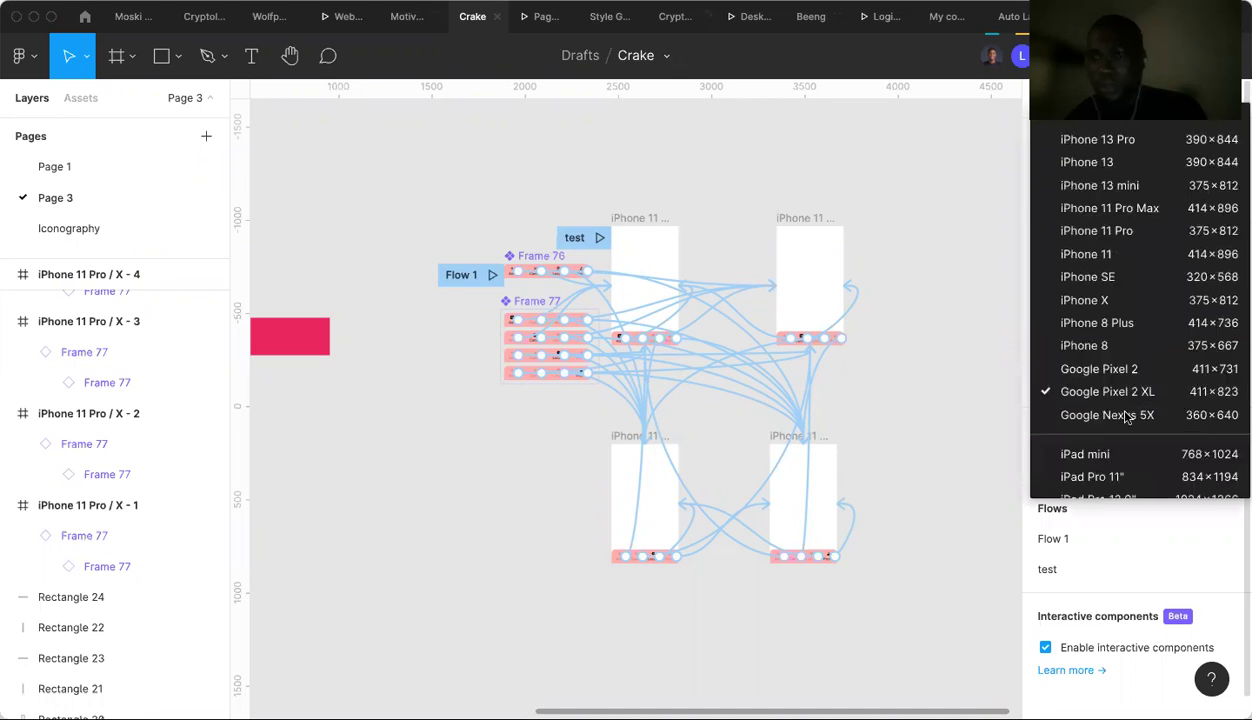
pyautogui.click(1128, 415)
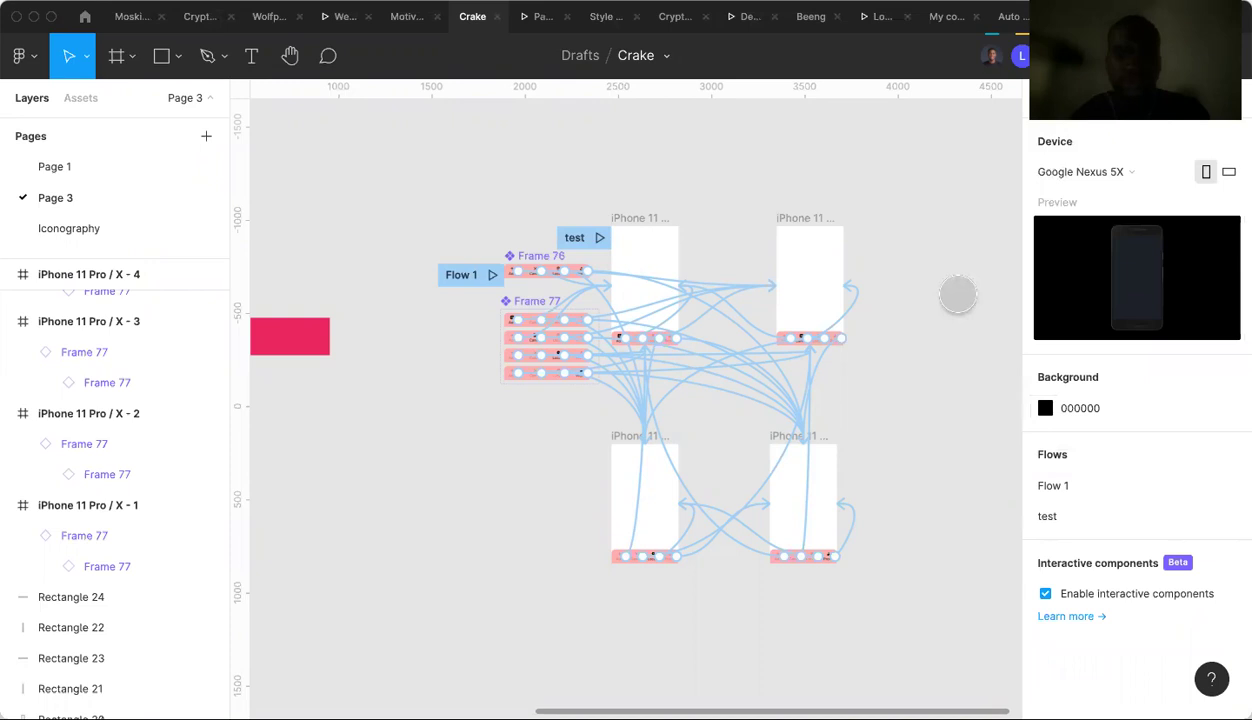
pyautogui.press('super+alt+Return')
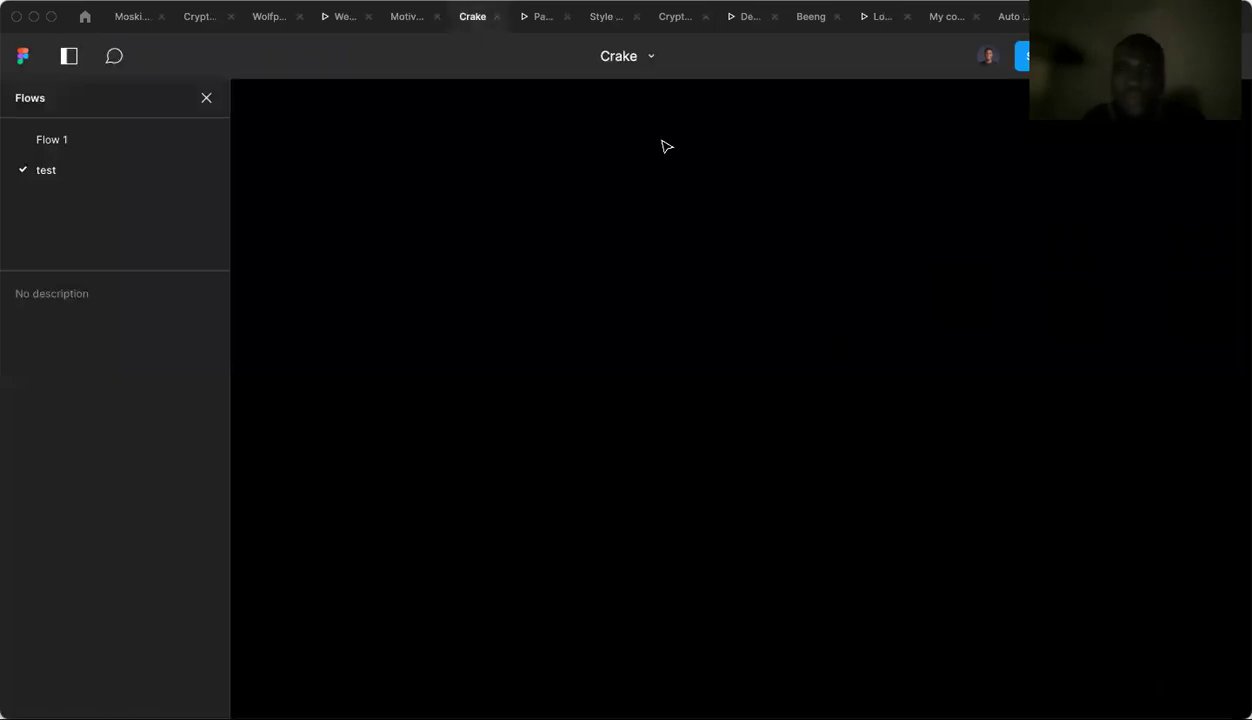
pyautogui.press('Escape')
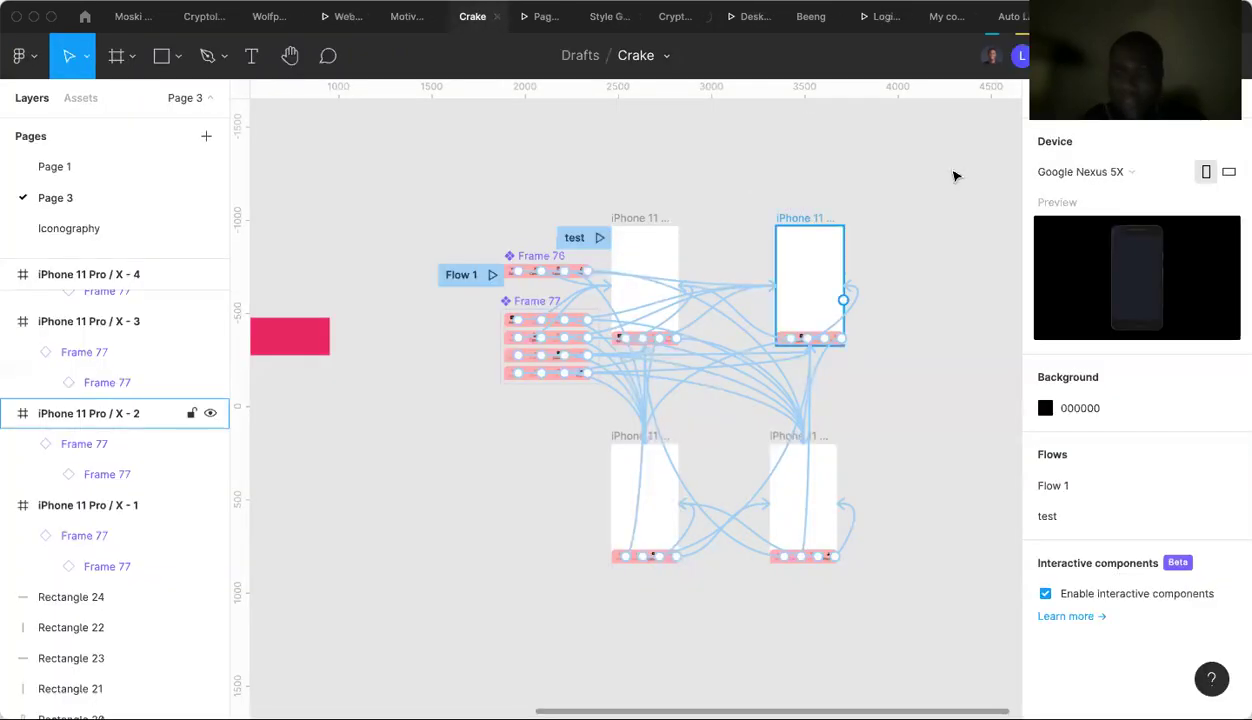
# Duplicate the iPhone 11 Pro / X - 2 frame to the right of the original.
pyautogui.click(805, 222)
pyautogui.click(805, 217)
pyautogui.hotkey('shift', 'e')
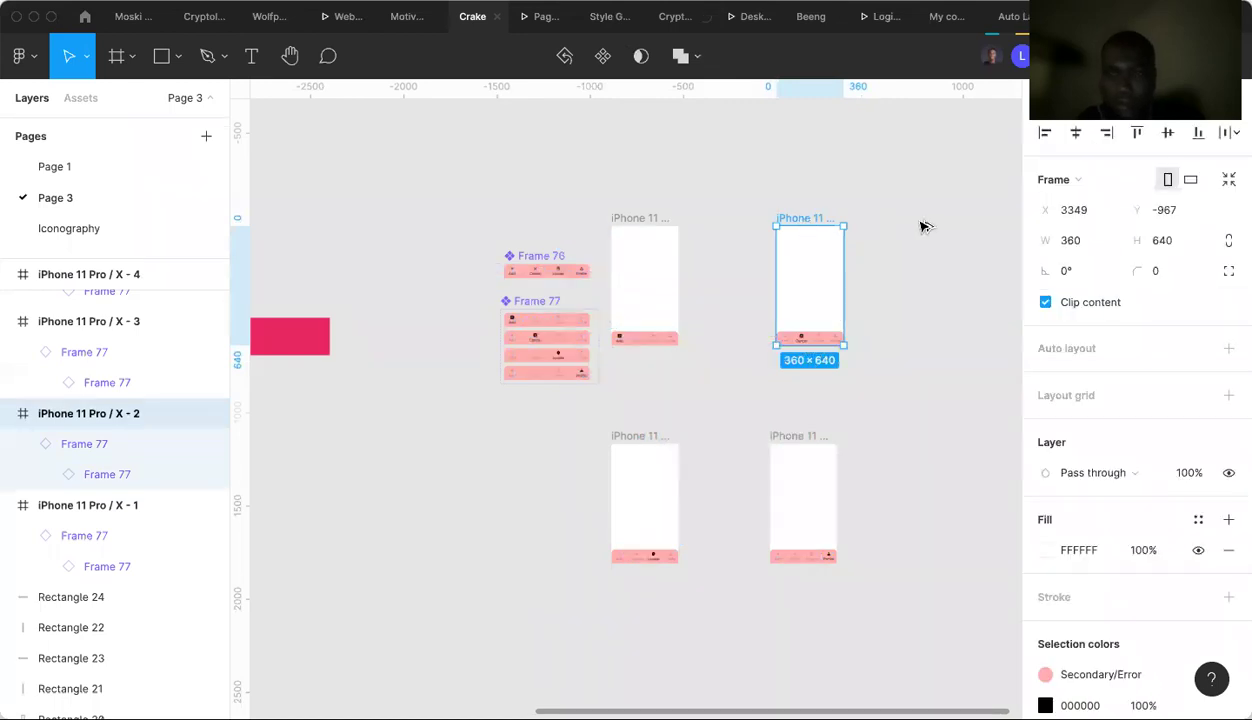
pyautogui.hotkey('ctrl', 'd')
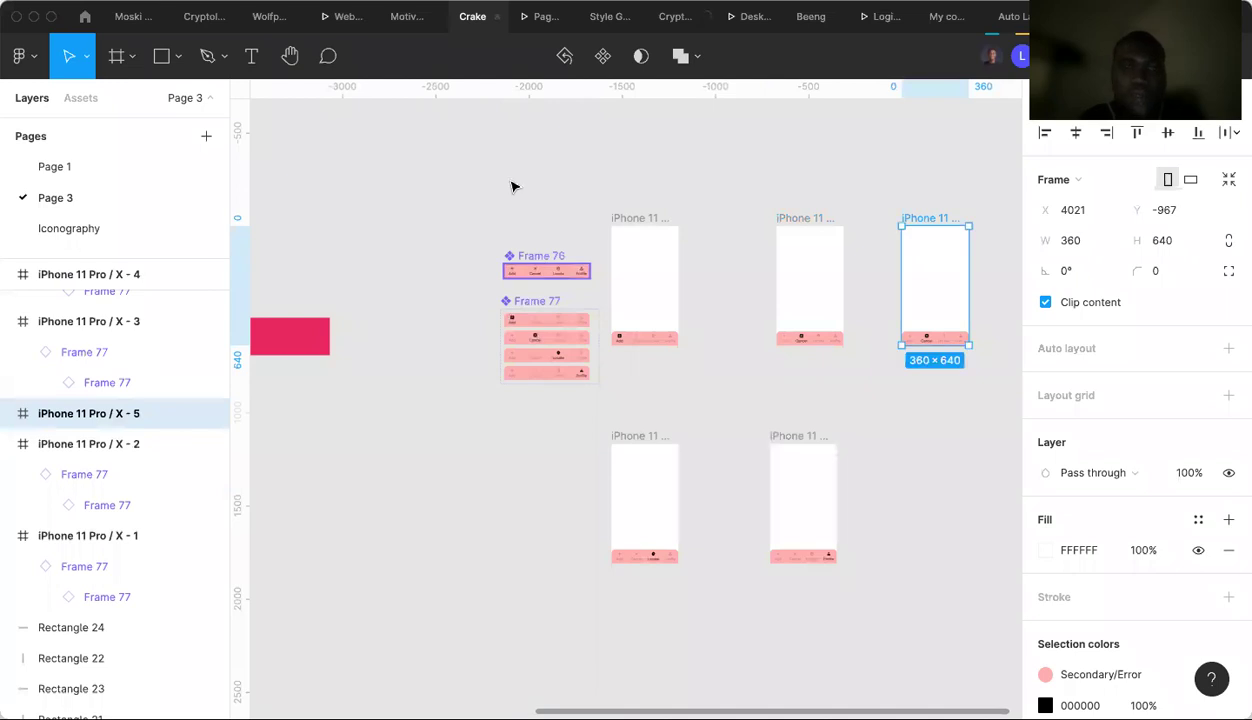
# Move the Frame 76 component up, away from Frame 77, and duplicate its Cancel item inside the bar.
pyautogui.moveTo(545, 270); pyautogui.dragTo(522, 197)
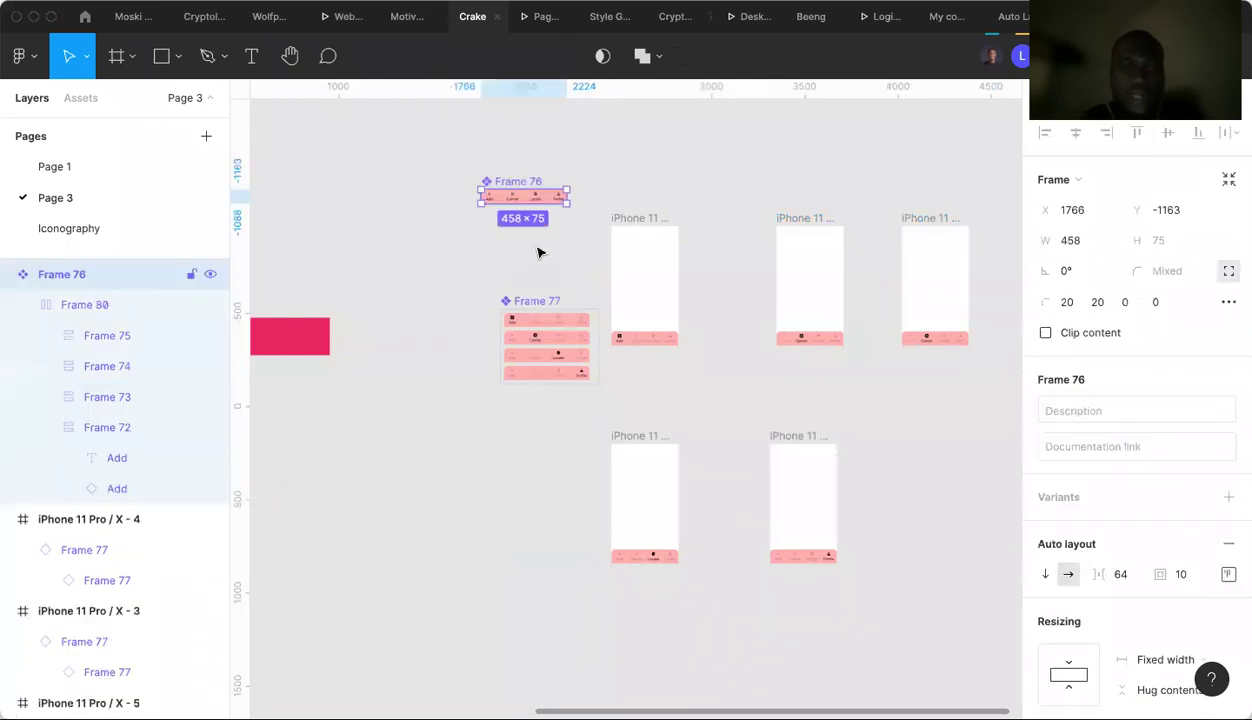
pyautogui.scroll(5, 536, 245)
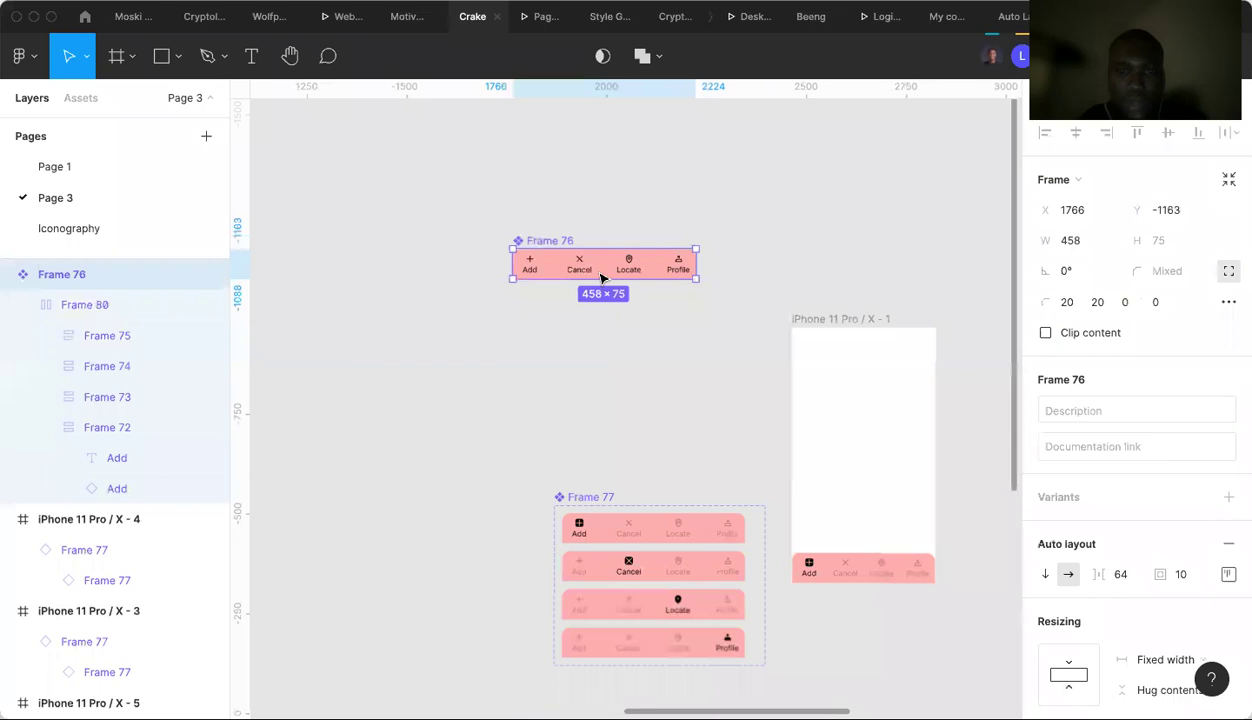
pyautogui.doubleClick(600, 278)
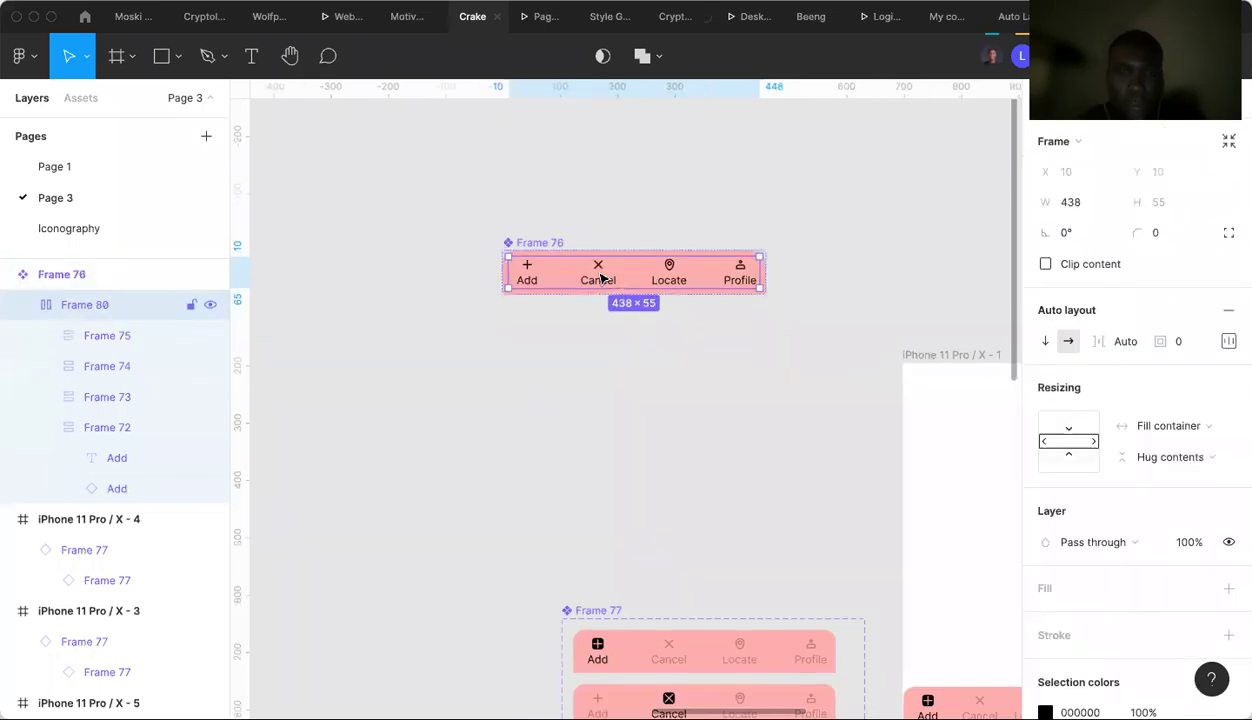
pyautogui.doubleClick(600, 278)
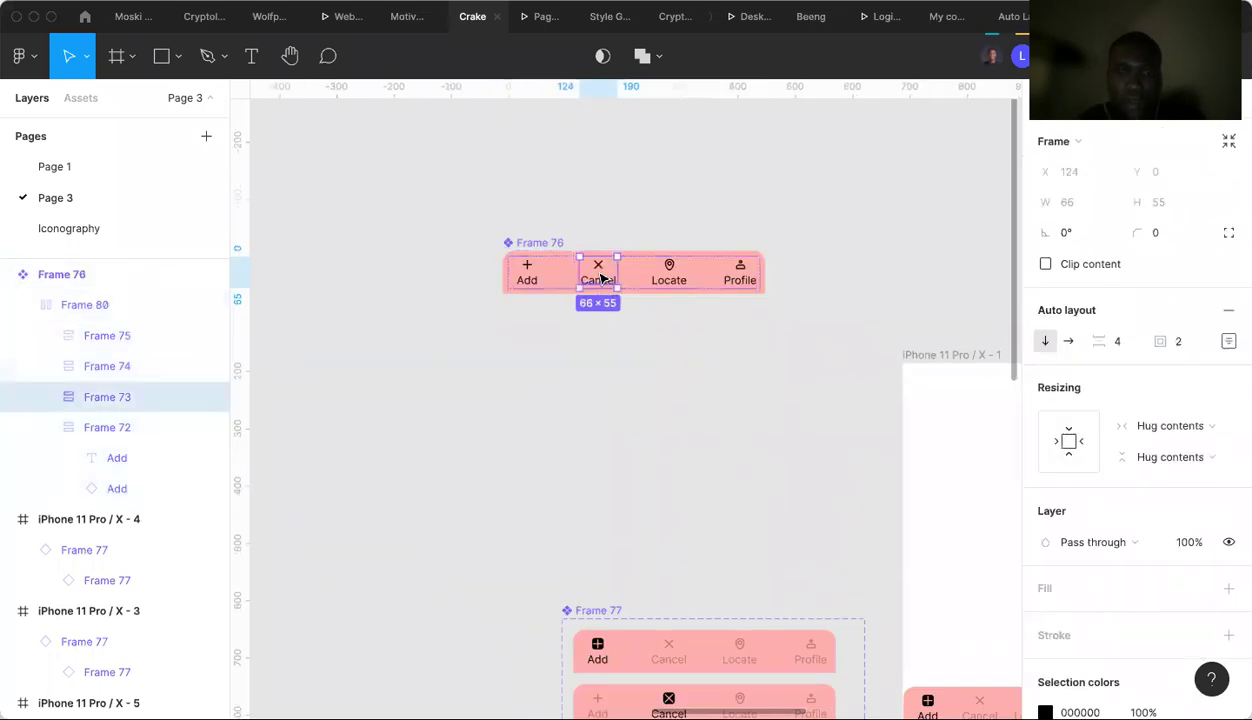
pyautogui.press('super+d')
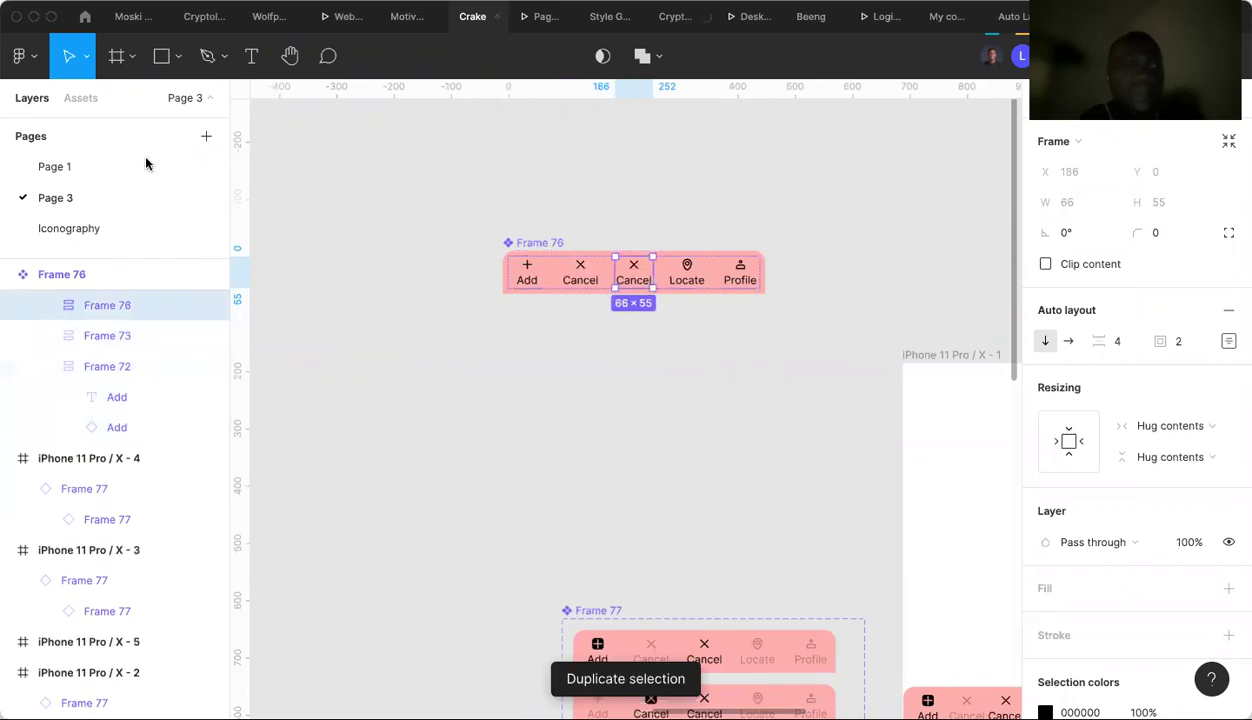
# Replace the duplicated item's Cancel icon in Frame 76 with the outline Delivery icon from the local Iconography components.
pyautogui.click(79, 100)
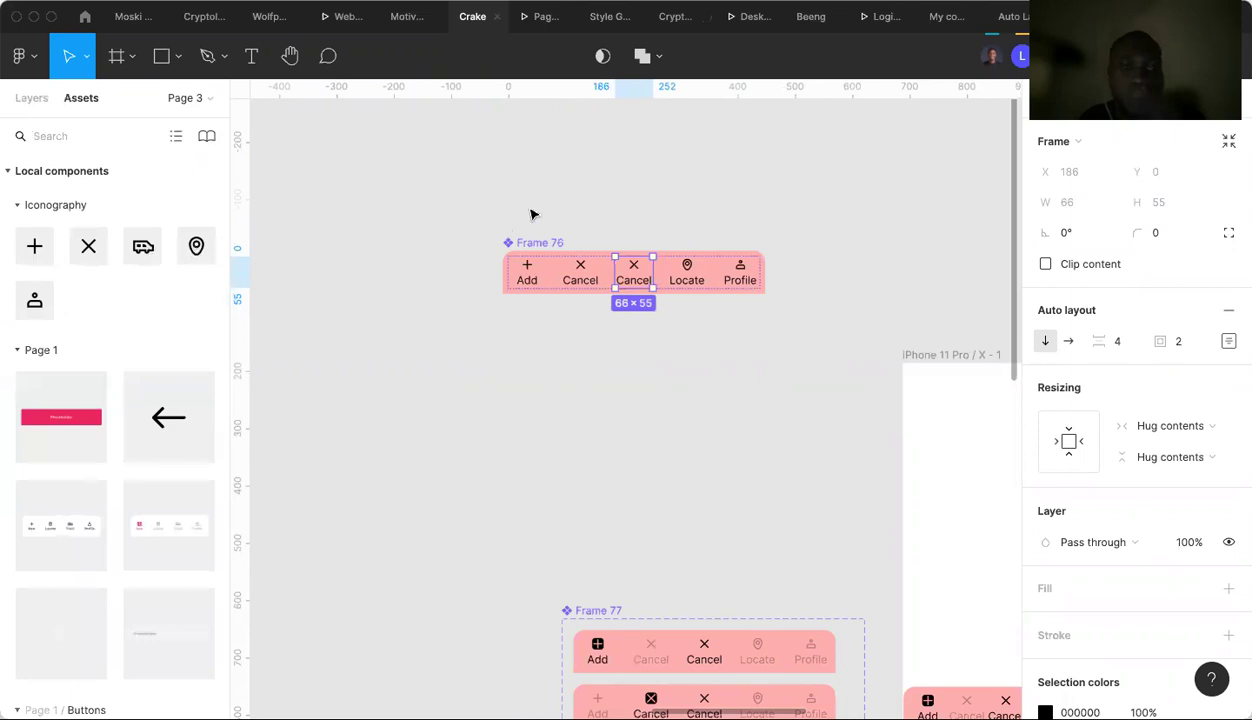
pyautogui.moveTo(531, 218); pyautogui.dragTo(636, 276)
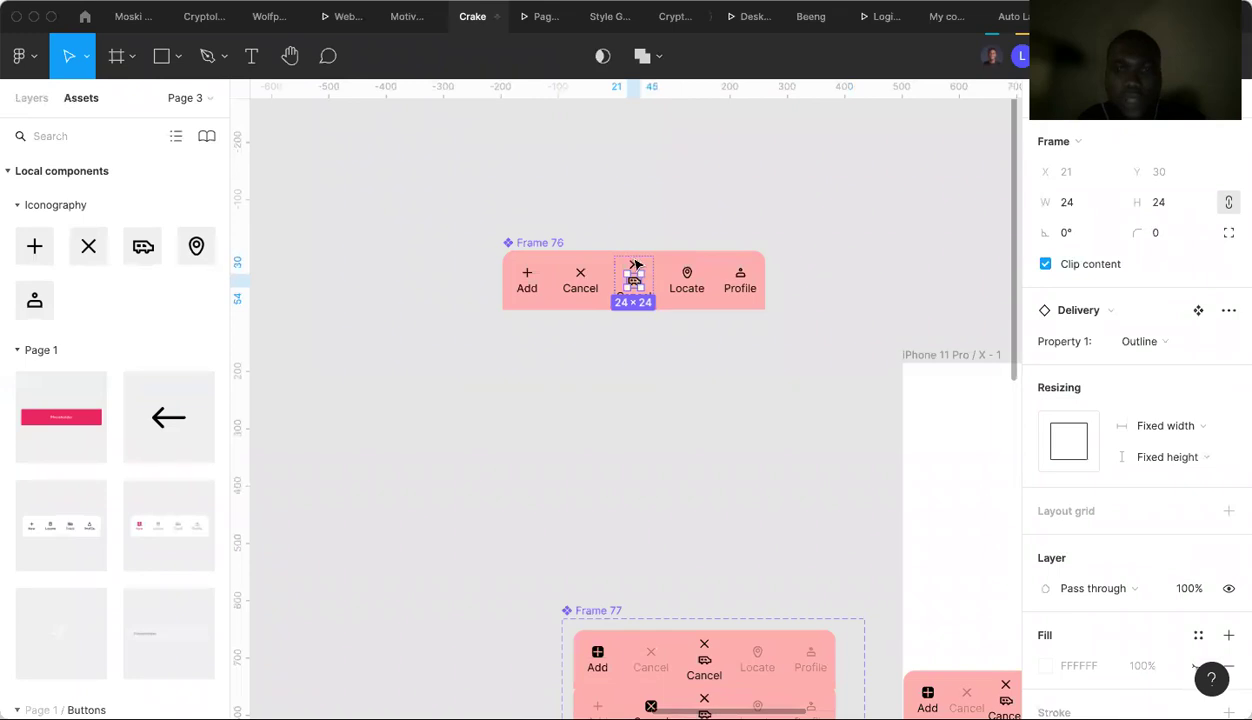
pyautogui.hotkey('ctrl', 'z')
pyautogui.scroll(-1, 764, 488)
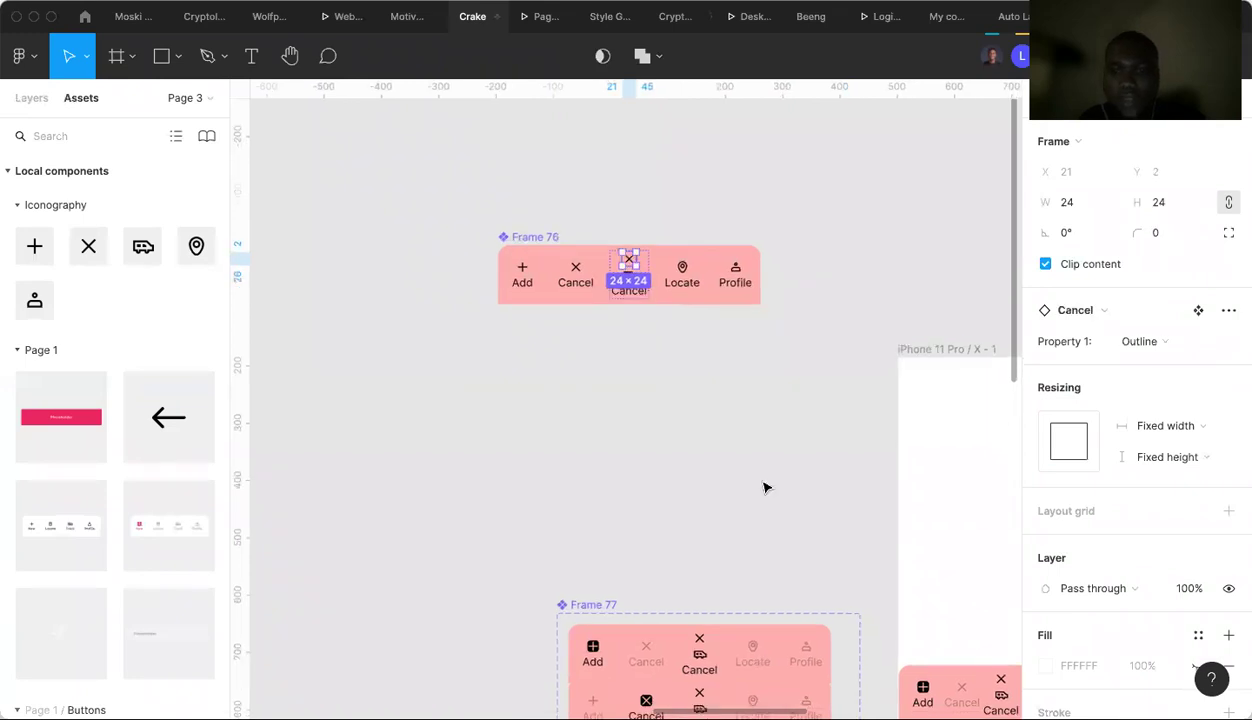
pyautogui.scroll(-3, 764, 488)
pyautogui.hscroll(3, 764, 488)
pyautogui.scroll(3, 764, 488)
pyautogui.hscroll(-3, 764, 488)
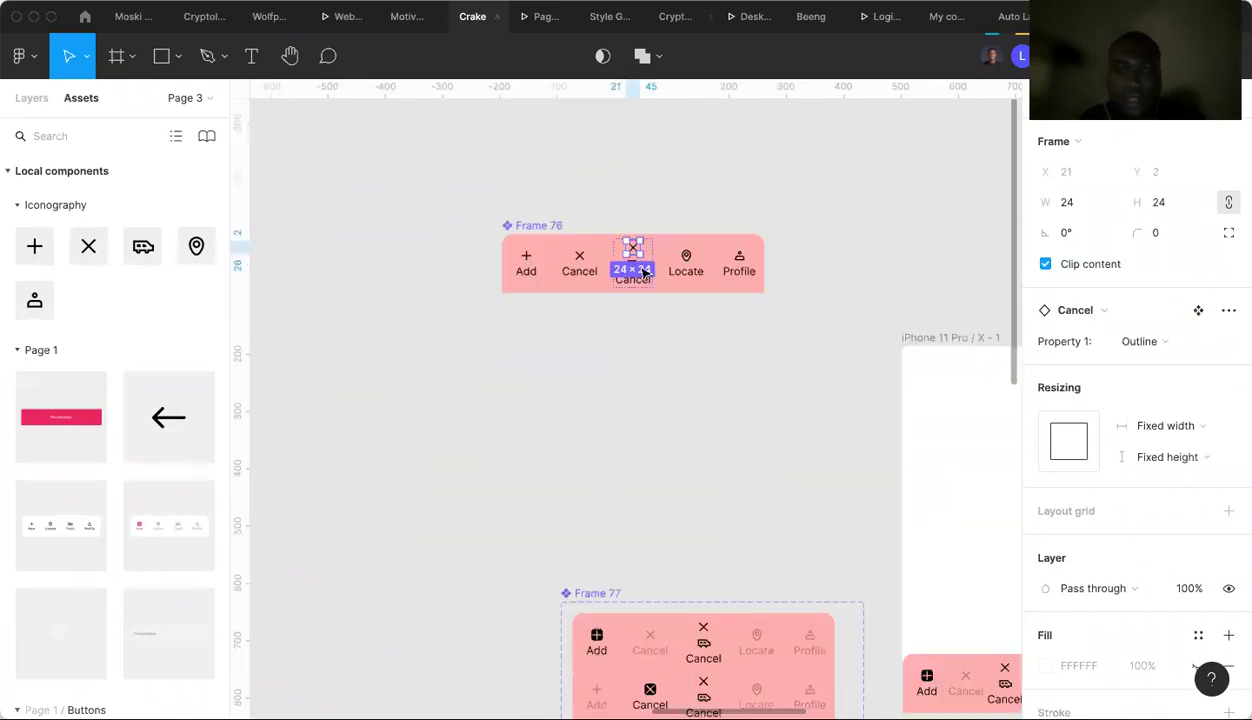
pyautogui.press('Delete')
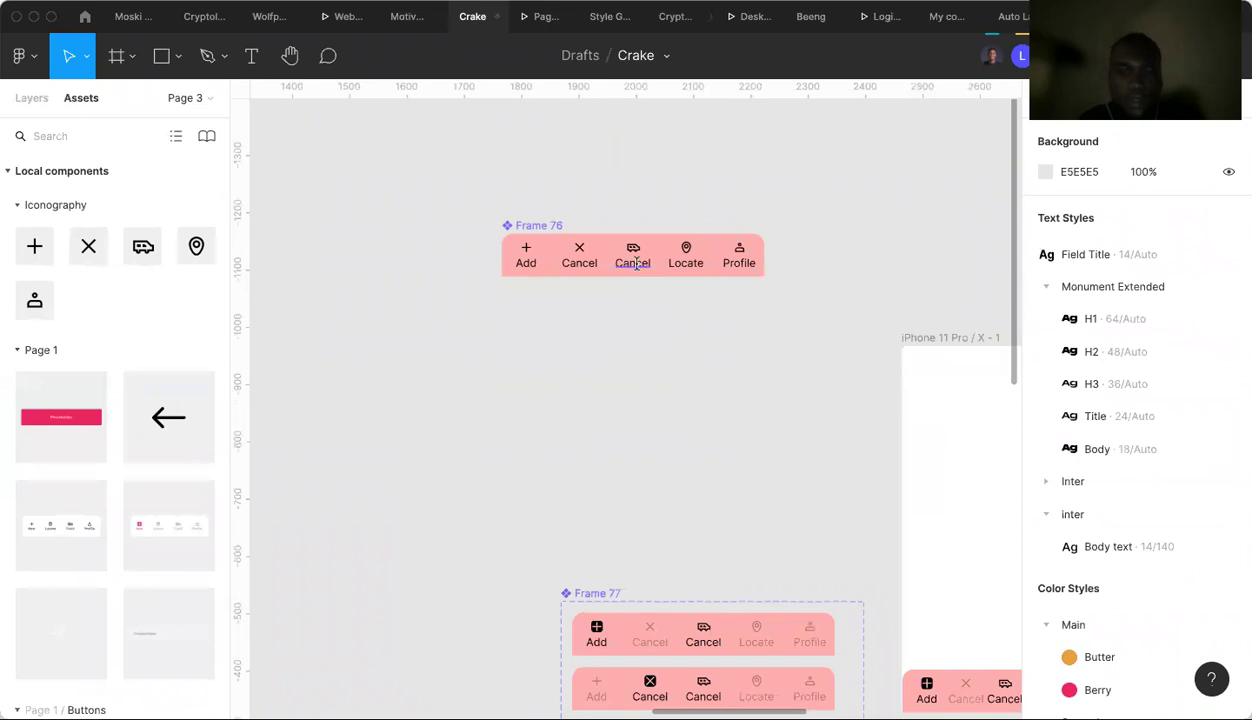
# Change the label under the delivery icon in the Frame 76 component to Driver.
pyautogui.doubleClick(636, 262)
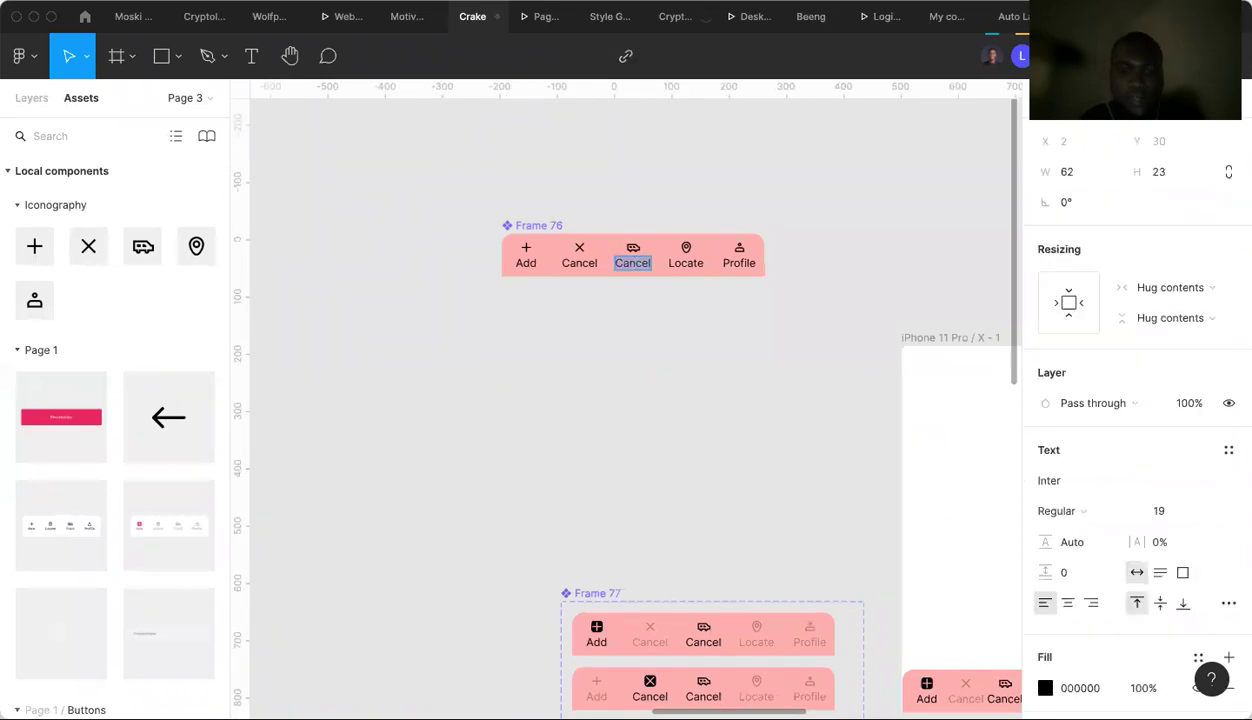
pyautogui.write('Find')
pyautogui.write('Drive')
pyautogui.write('r')
pyautogui.press('Escape')
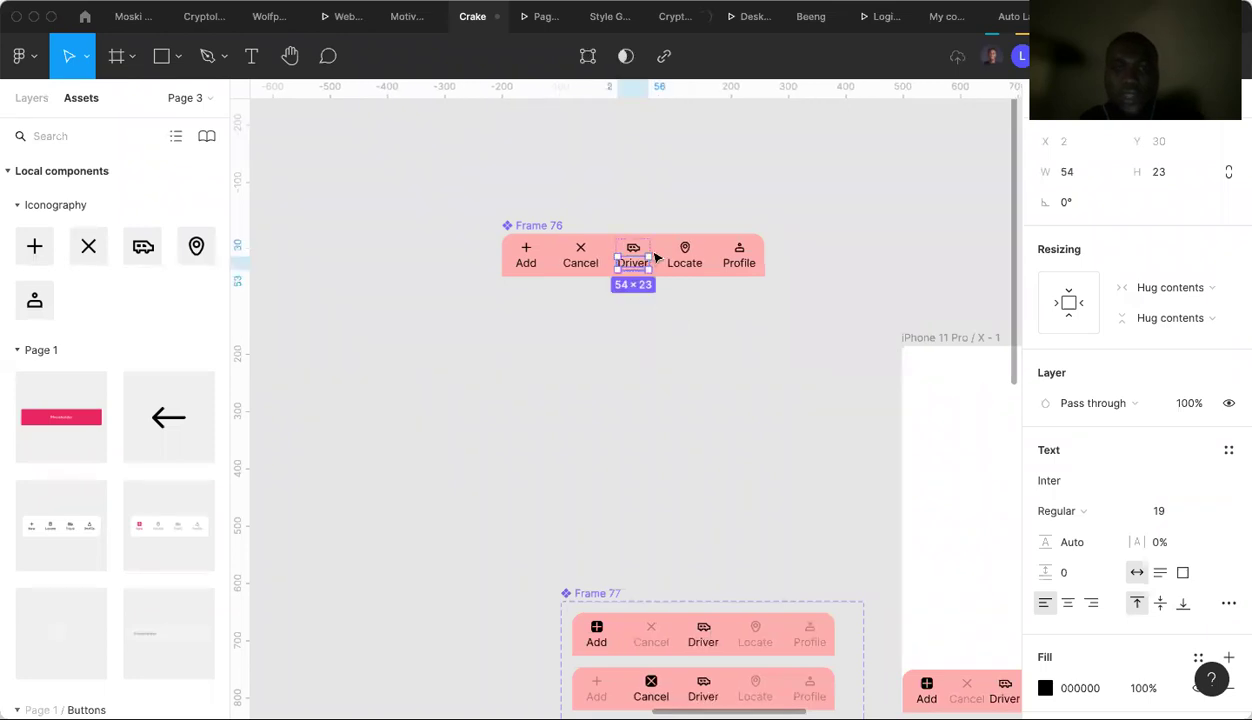
pyautogui.press('Escape')
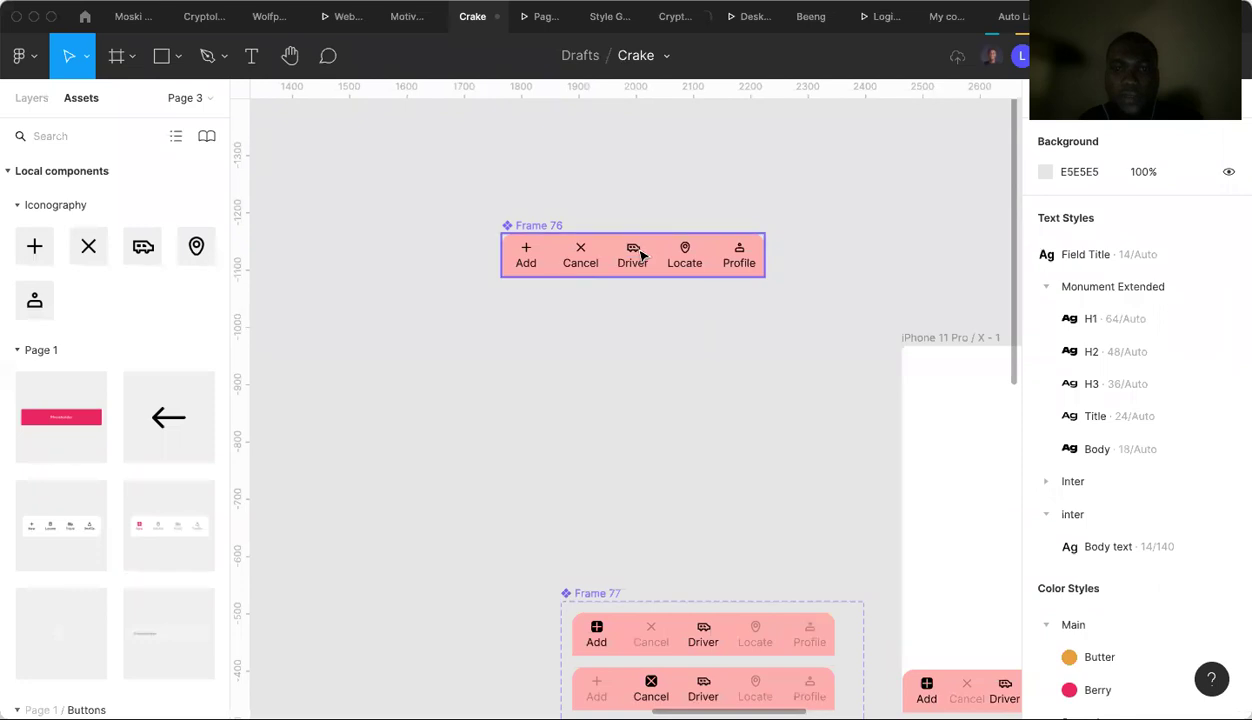
# Set the Driver item's layer opacity to 30% in the Add and Cancel variants of Frame 77.
pyautogui.click(641, 254)
pyautogui.scroll(-2, 686, 449)
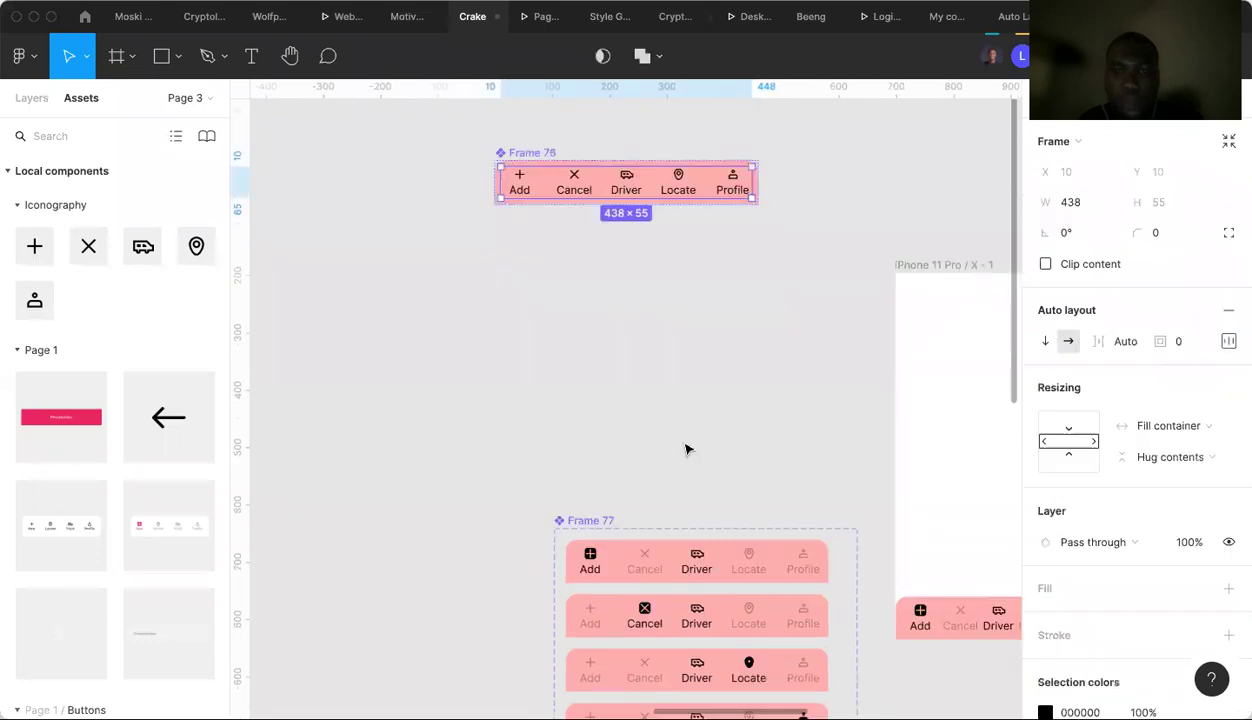
pyautogui.scroll(-5, 686, 449)
pyautogui.scroll(-1, 668, 325)
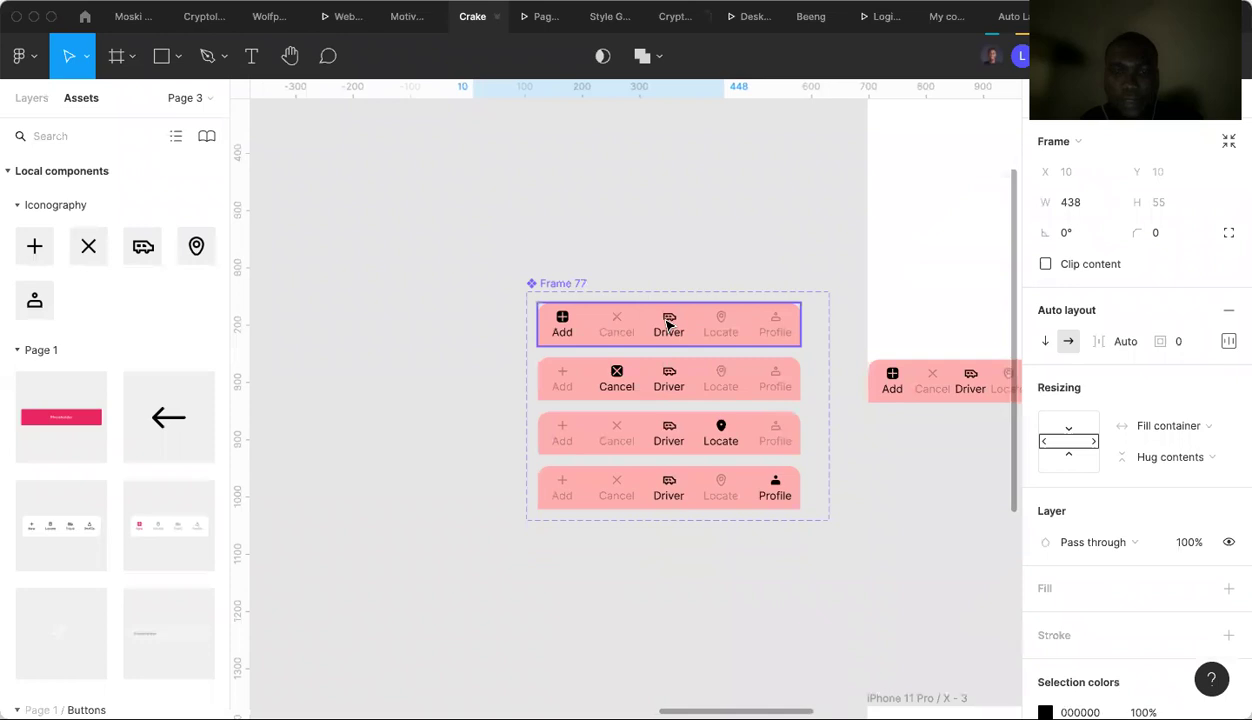
pyautogui.click(668, 325)
pyautogui.doubleClick(668, 325)
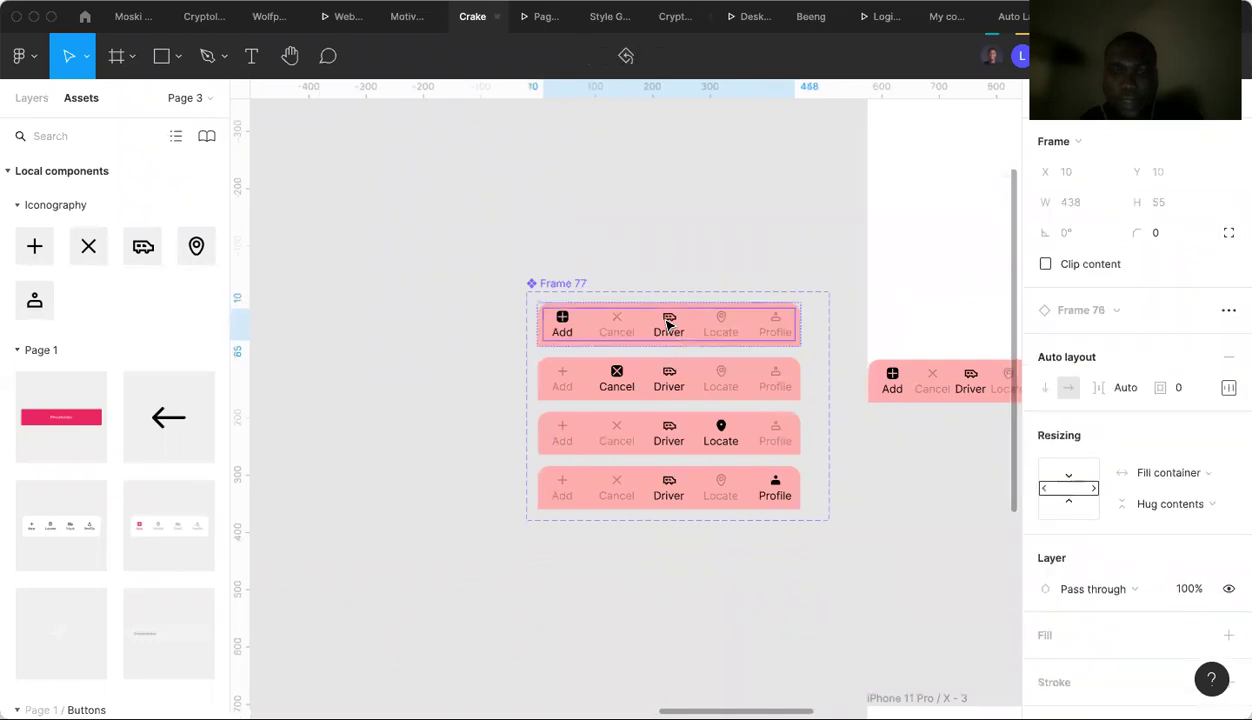
pyautogui.doubleClick(668, 325)
pyautogui.press('3')
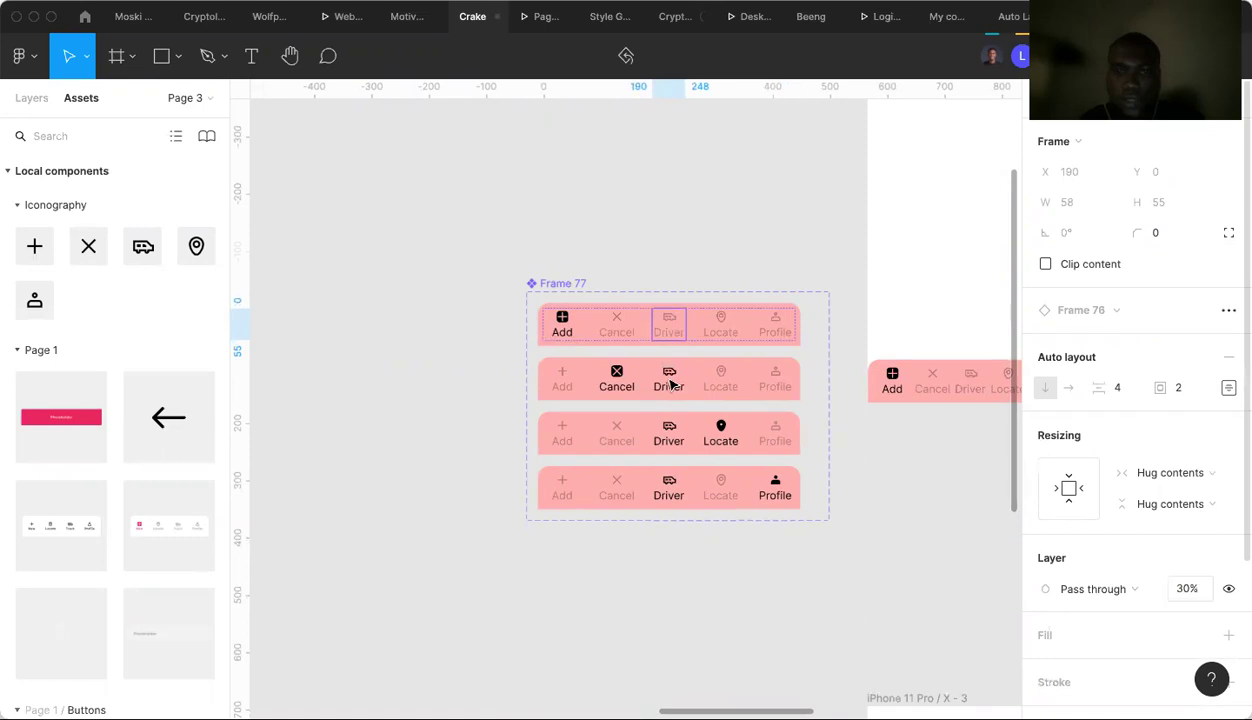
pyautogui.click(672, 383)
pyautogui.doubleClick(672, 383)
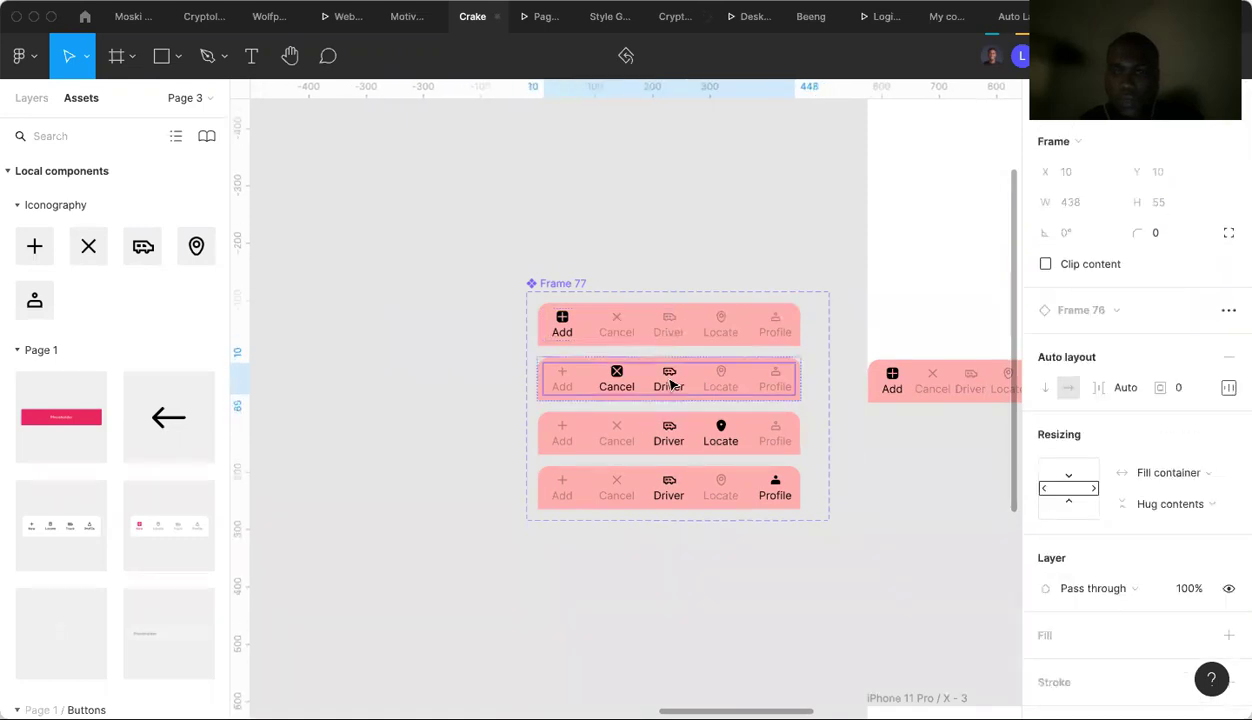
pyautogui.doubleClick(672, 383)
pyautogui.press('3')
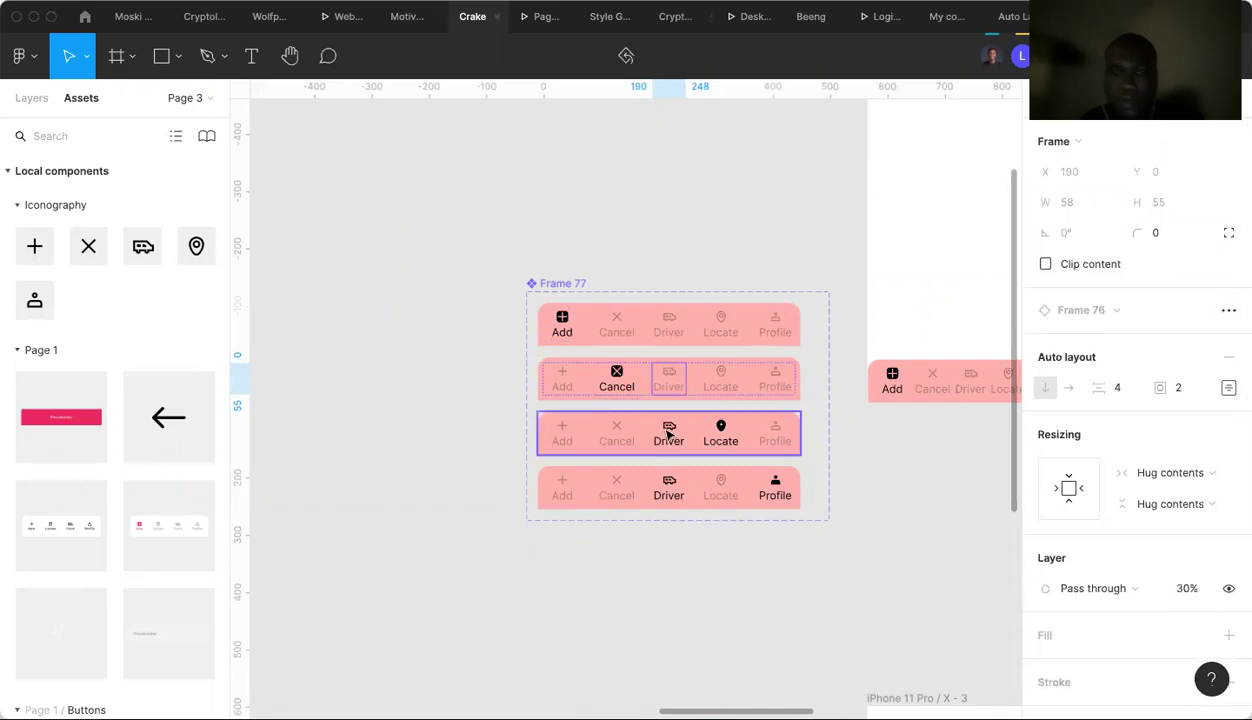
# Set the Driver item's layer opacity to 30% in the Locate and Profile variants of Frame 77.
pyautogui.click(669, 433)
pyautogui.doubleClick(669, 433)
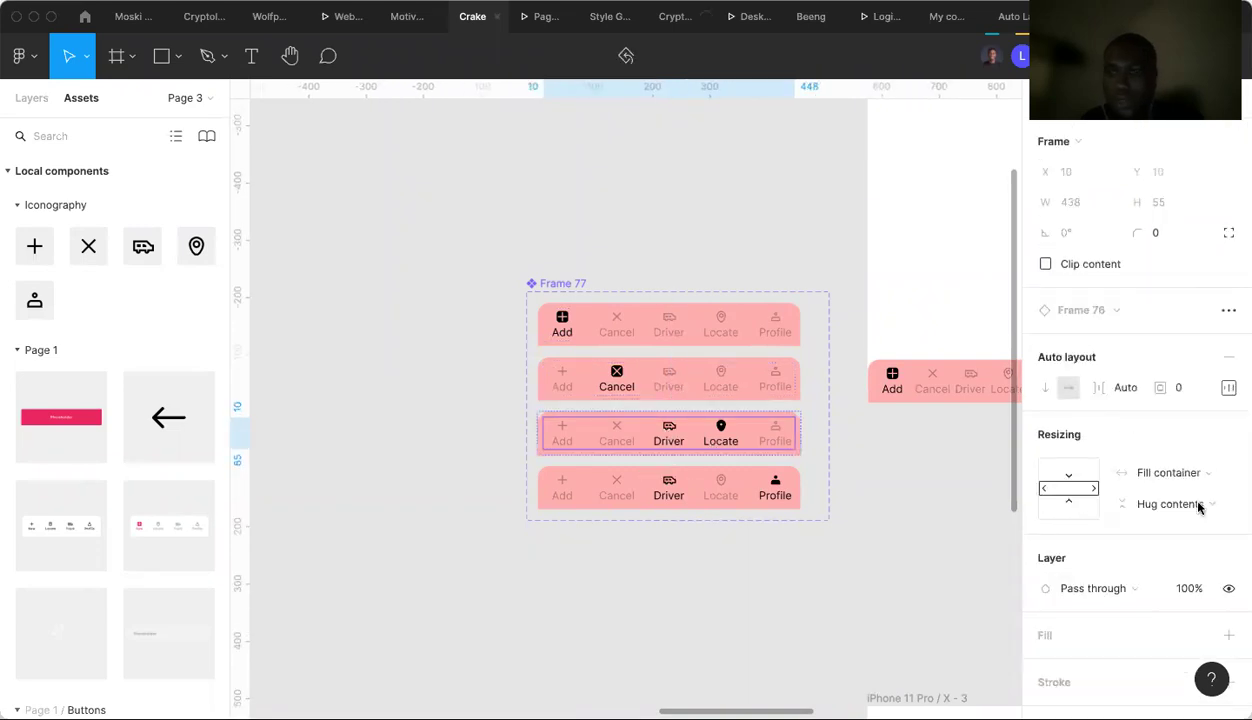
pyautogui.press('Return')
pyautogui.press('3')
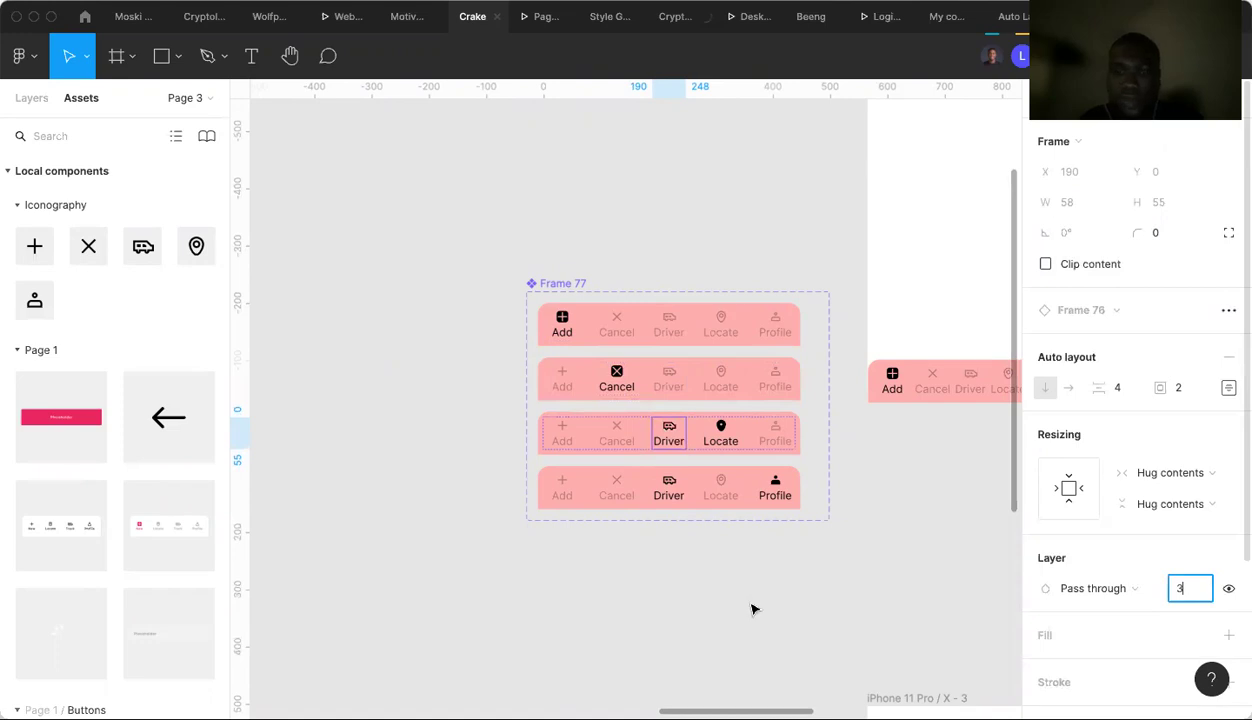
pyautogui.doubleClick(669, 487)
pyautogui.press('Return')
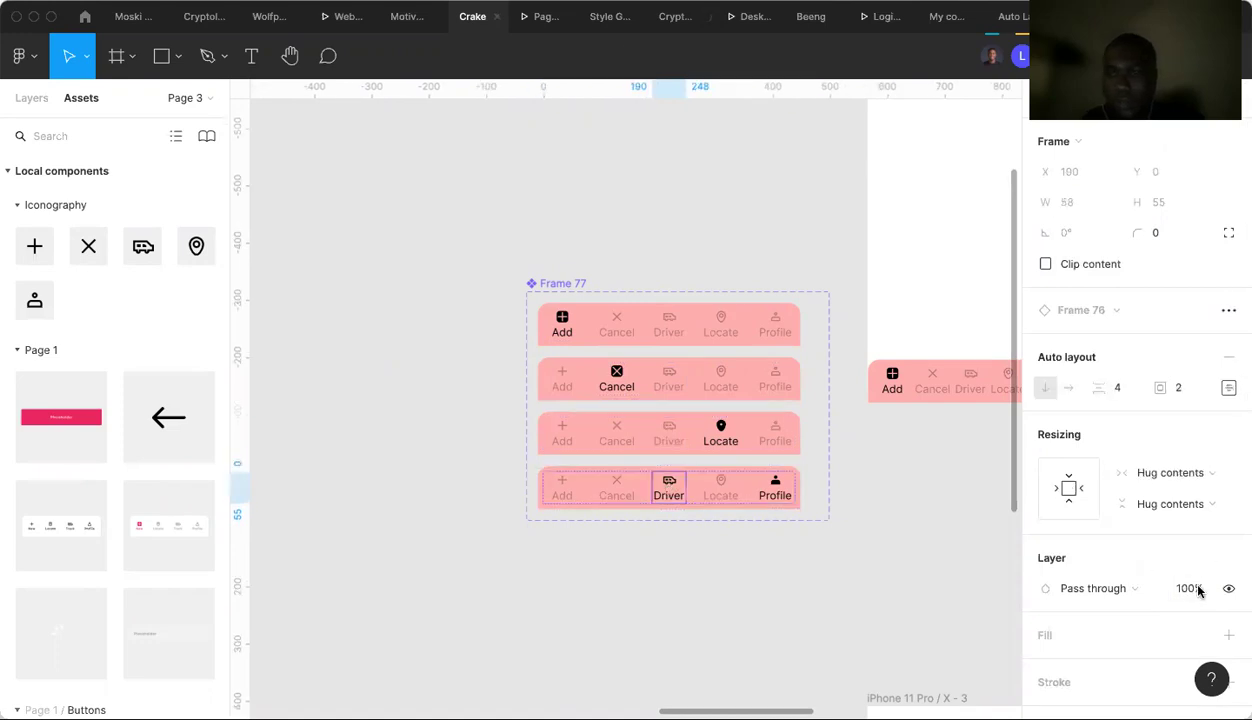
pyautogui.press('3')
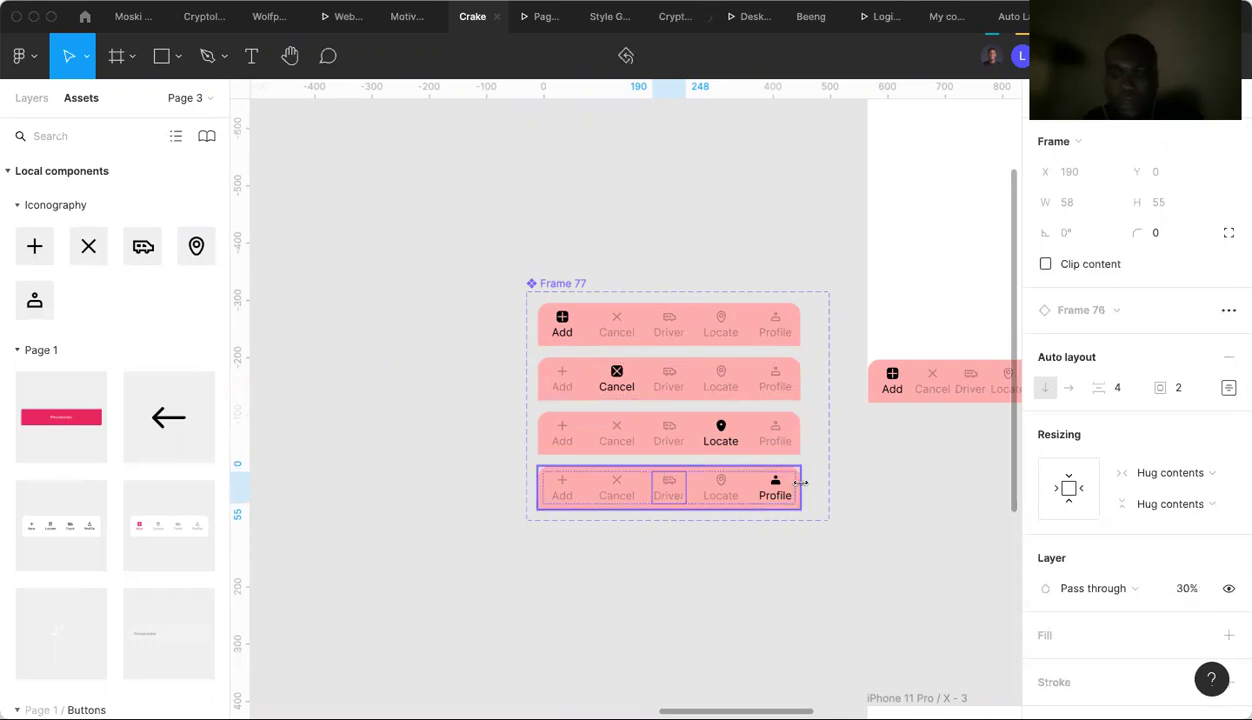
# Add a fifth variant to Frame 77 based on the Profile variant.
pyautogui.click(799, 483)
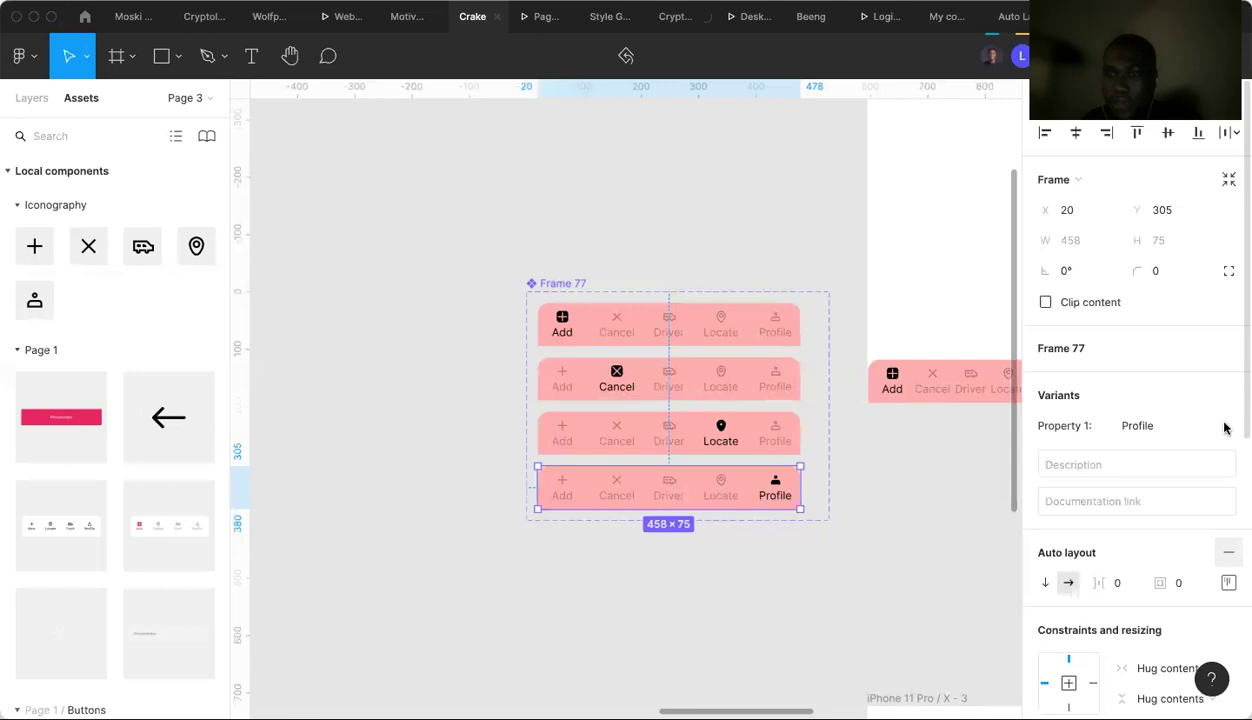
pyautogui.click(1192, 450)
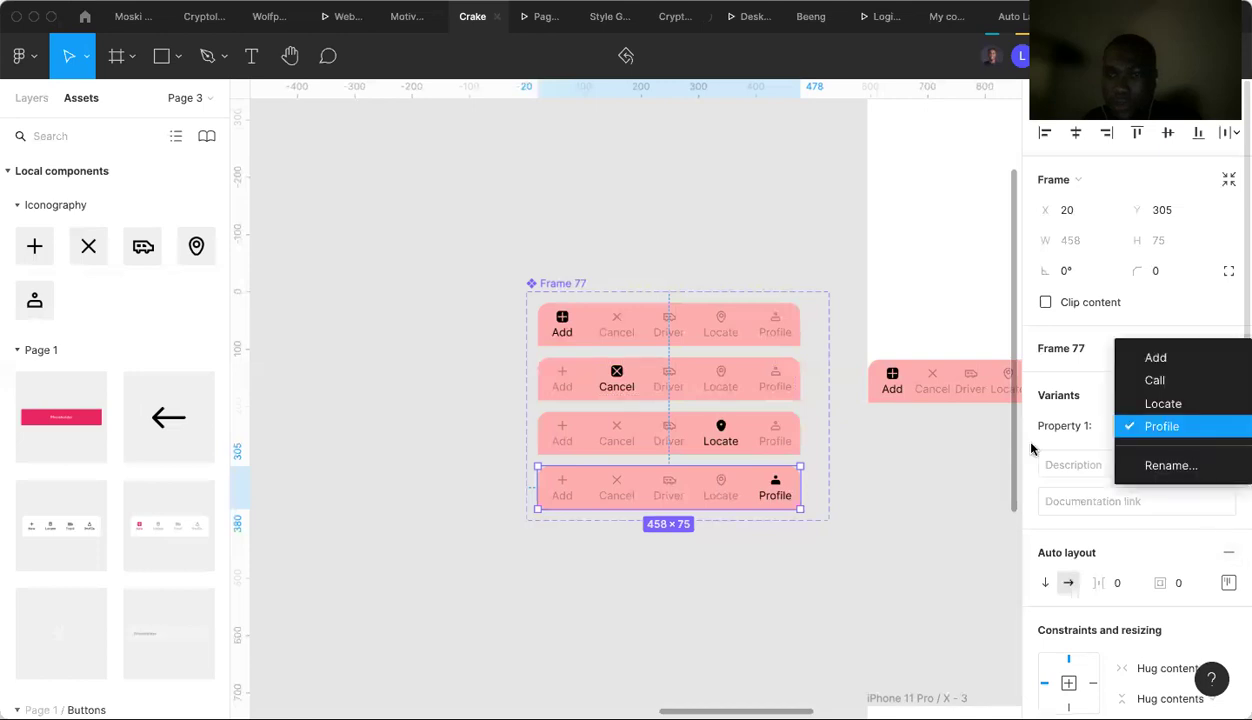
pyautogui.click(936, 450)
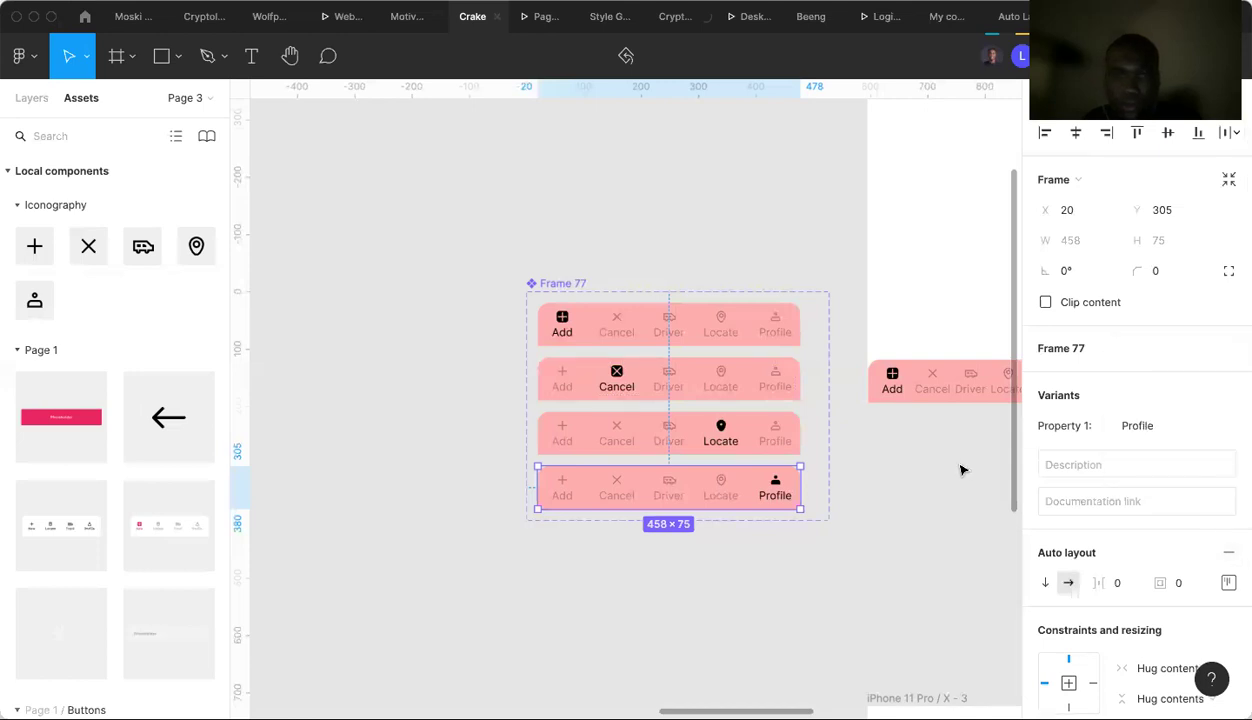
pyautogui.click(813, 505)
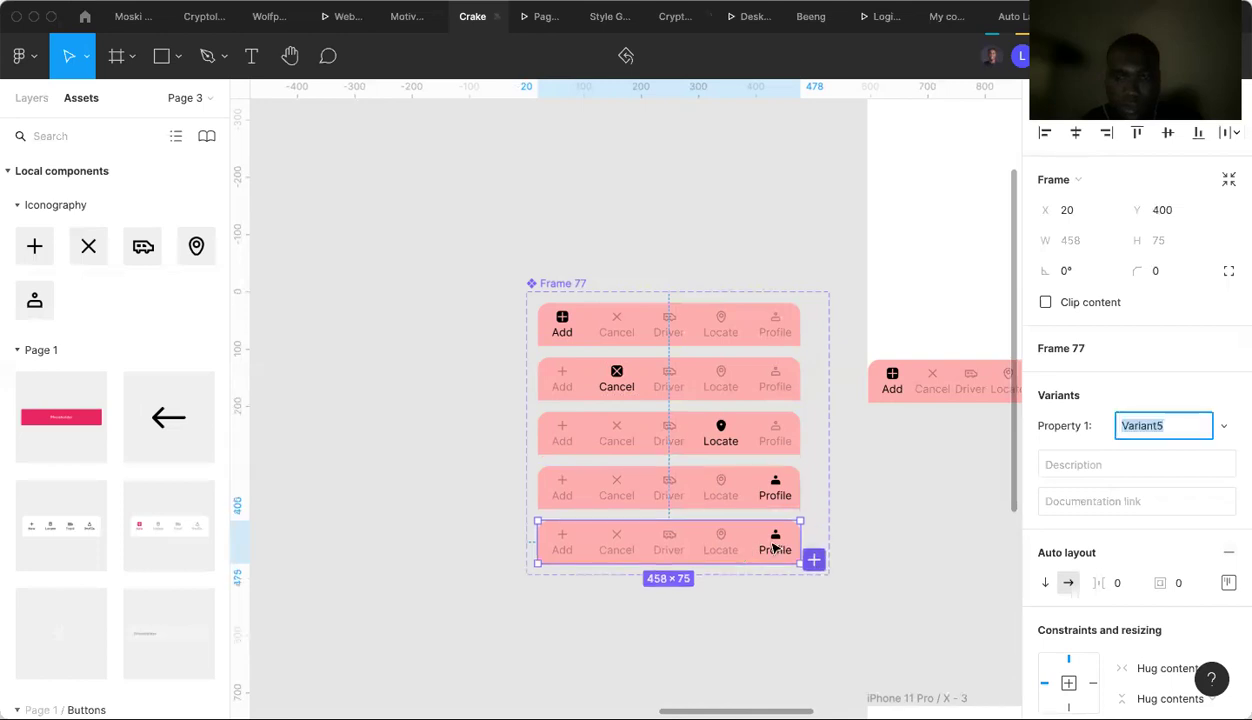
# In the new fifth variant, set the Driver item's opacity to 100% and the Profile item's to 30%.
pyautogui.click(677, 549)
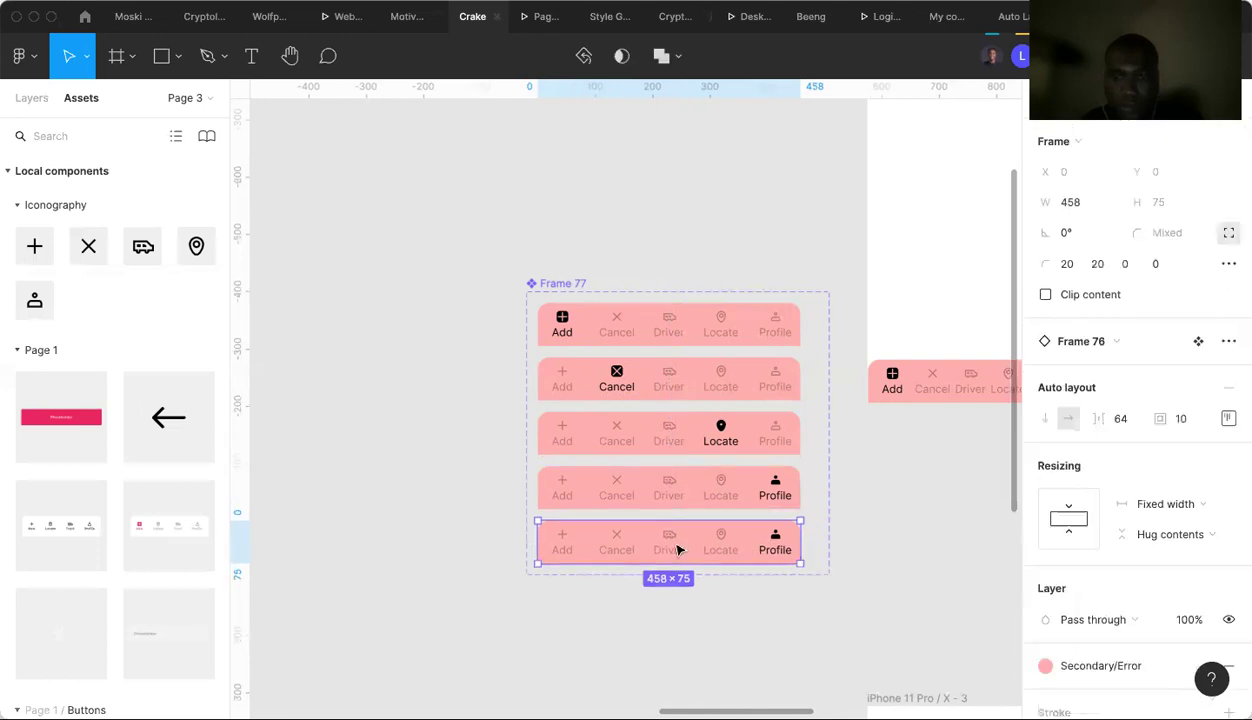
pyautogui.click(677, 549)
pyautogui.click(677, 549)
pyautogui.click(1180, 588)
pyautogui.write('100')
pyautogui.keyDown('shift'); pyautogui.click(778, 545); pyautogui.keyUp('shift')
pyautogui.click(1185, 588)
pyautogui.write('3')
pyautogui.press('Escape')
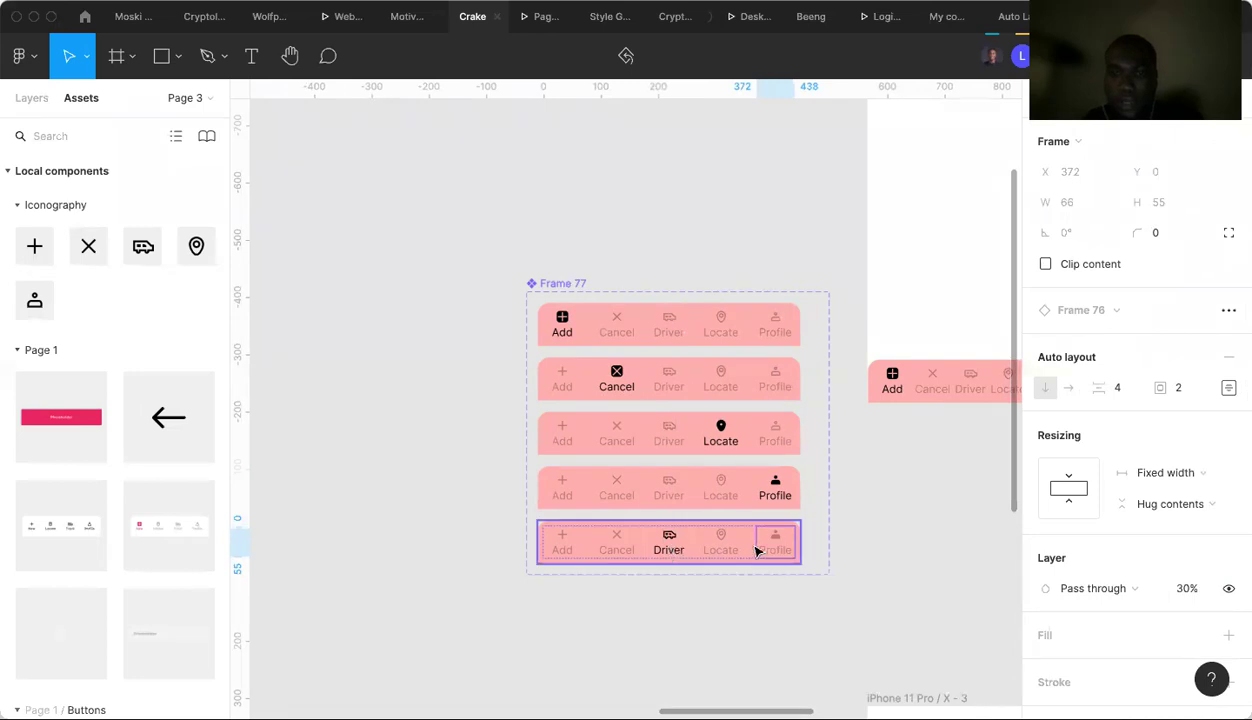
pyautogui.hotkey('ctrl', 'z')
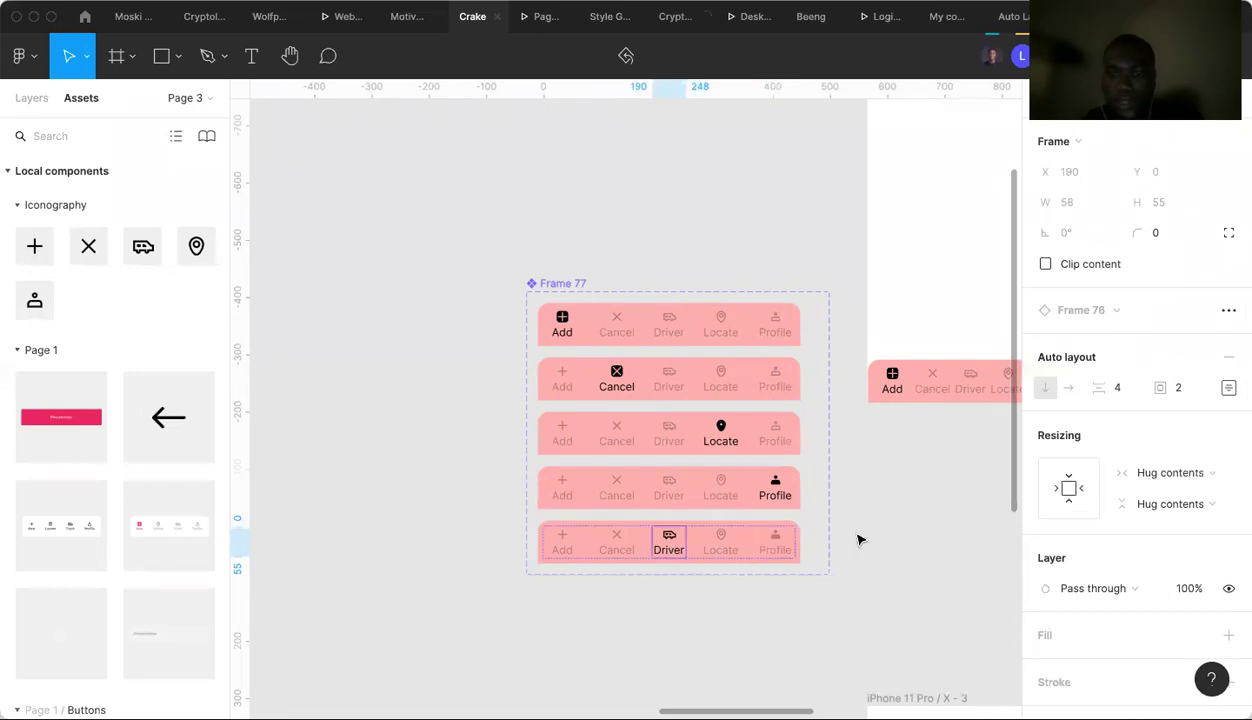
# Duplicate the iPhone 11 Pro / X - 1 frame and place the copy directly to its right.
pyautogui.click(858, 540)
pyautogui.scroll(-5, 858, 540)
pyautogui.scroll(-3, 858, 540)
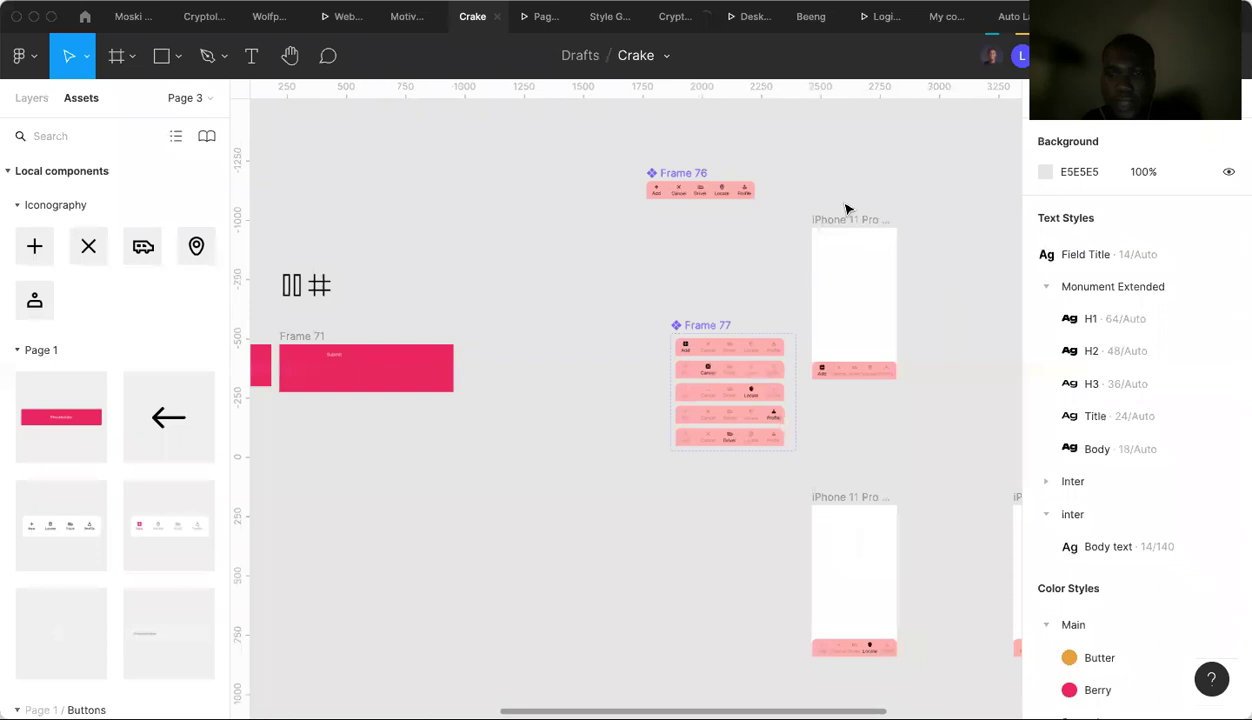
pyautogui.click(845, 208)
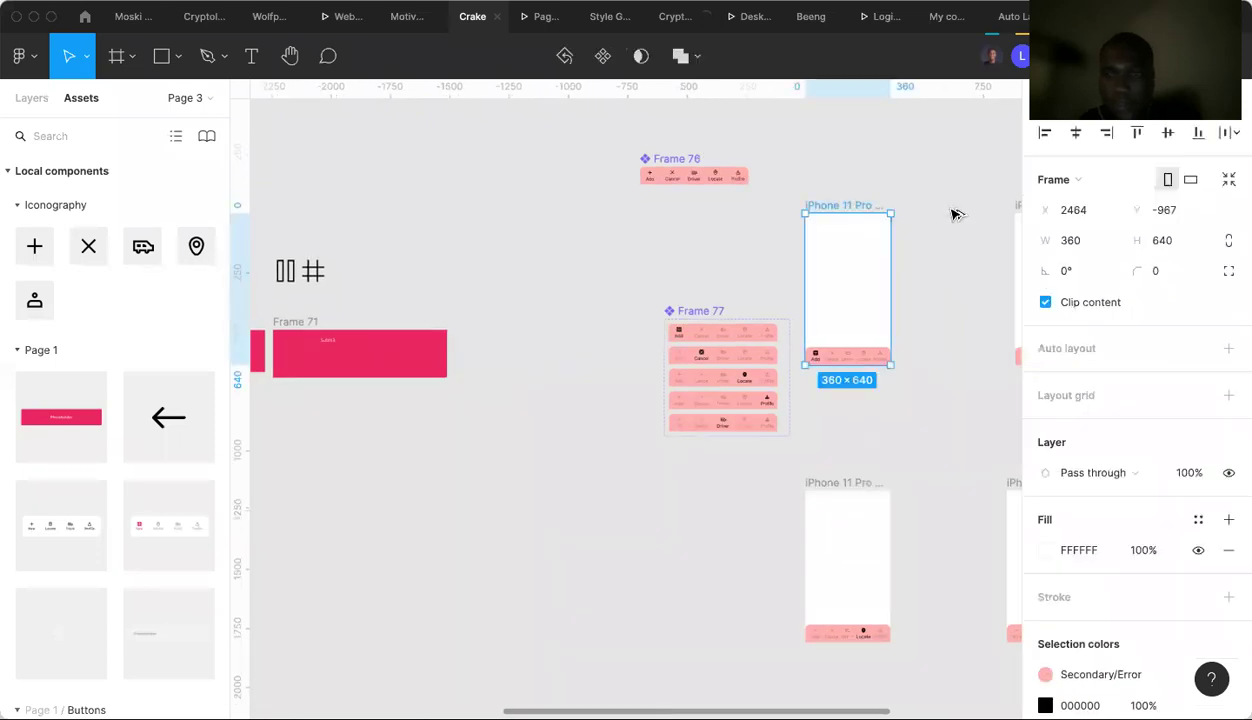
pyautogui.hotkey('ctrl', 'd')
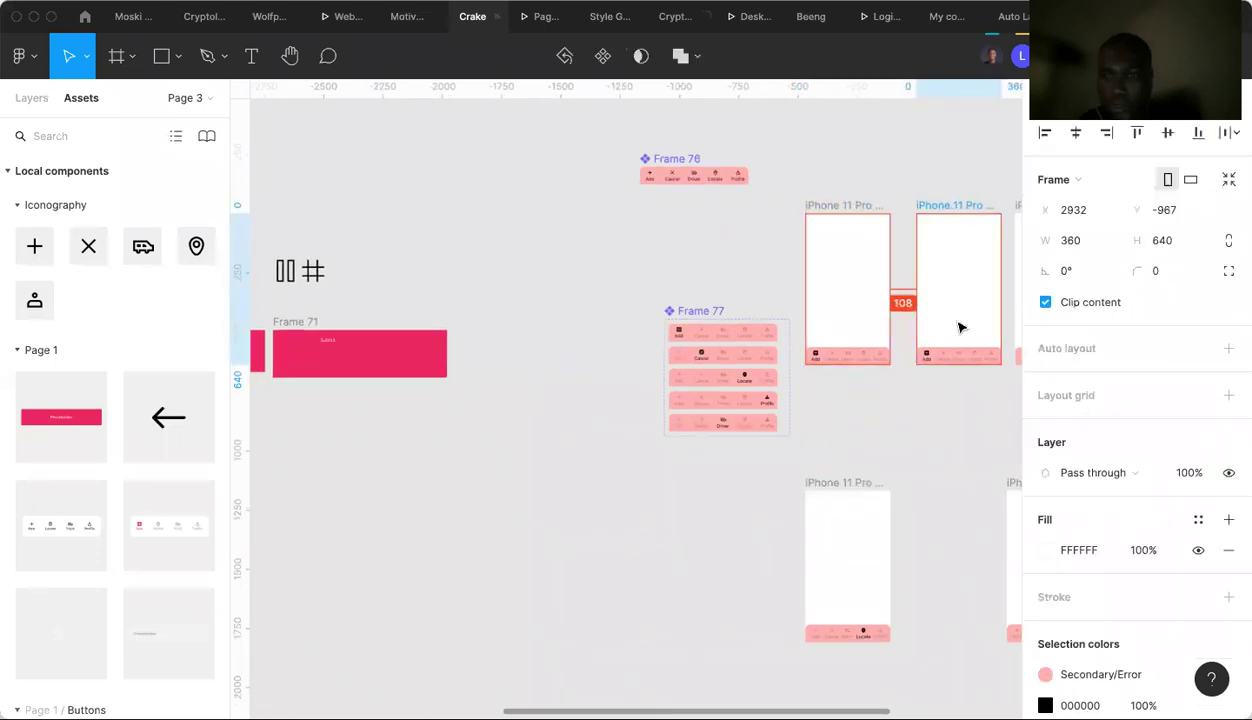
# Switch the navigation bar in the duplicated iPhone frame to the Variant5 variant.
pyautogui.click(958, 355)
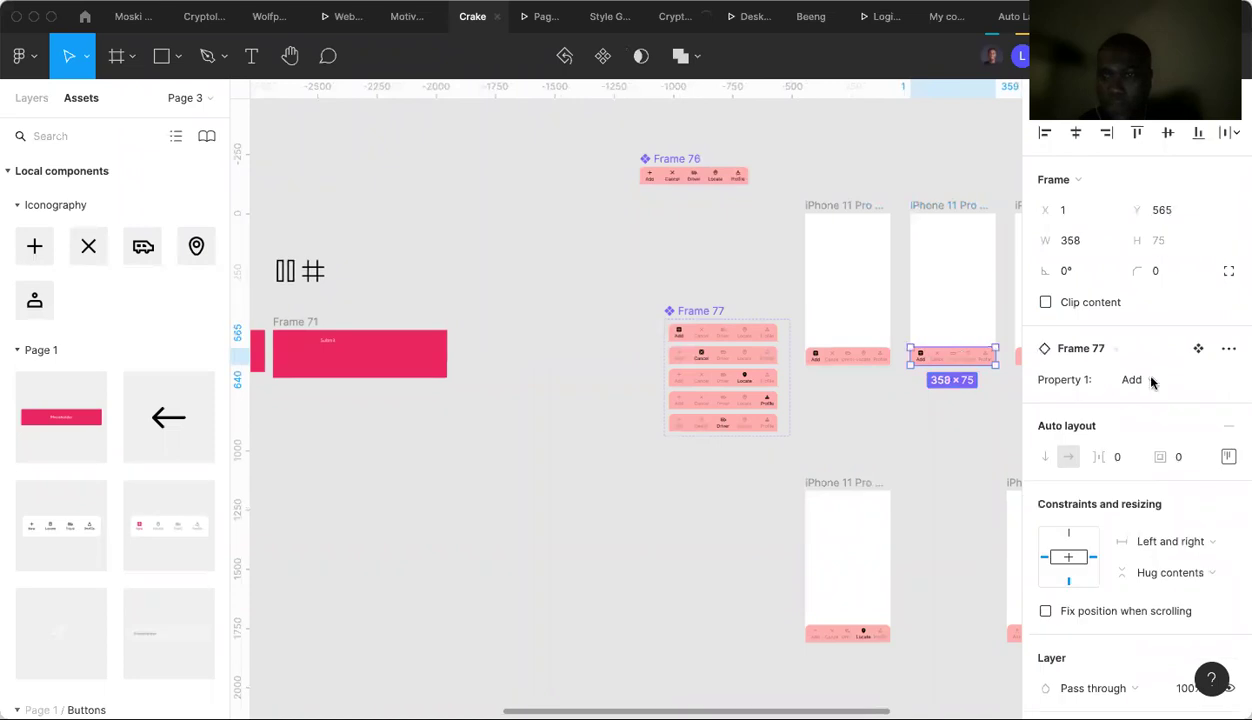
pyautogui.click(1133, 380)
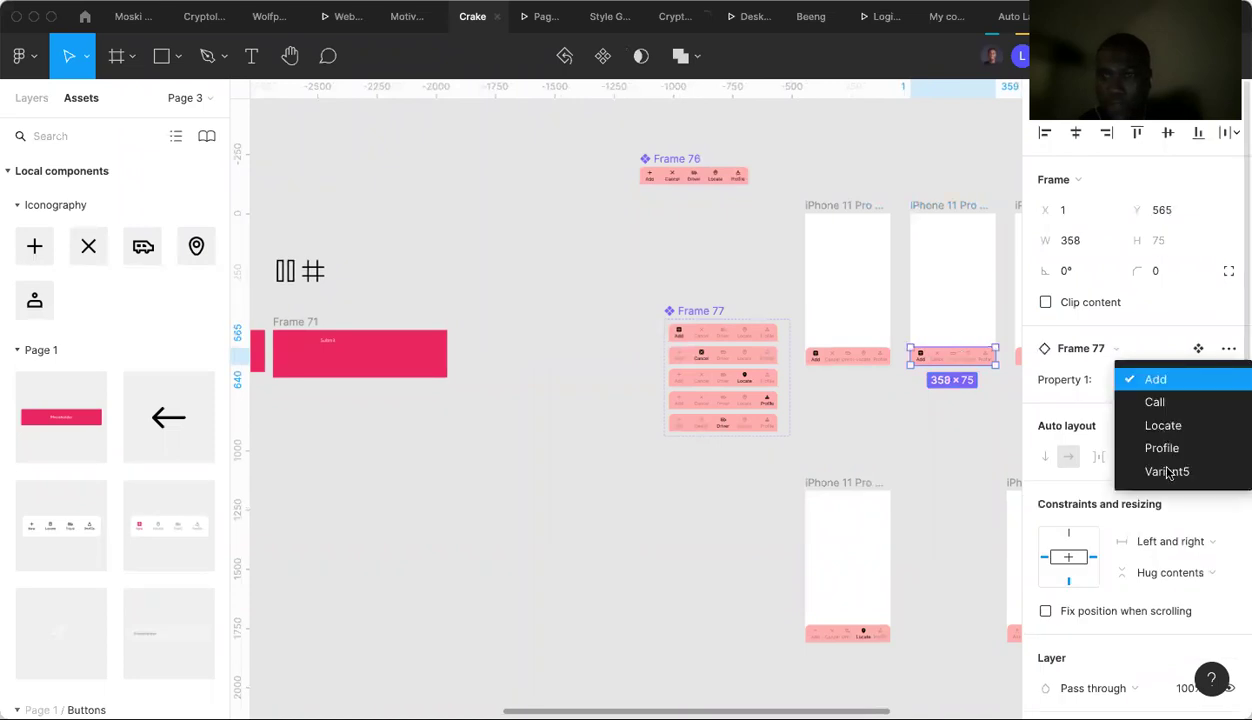
pyautogui.click(1166, 471)
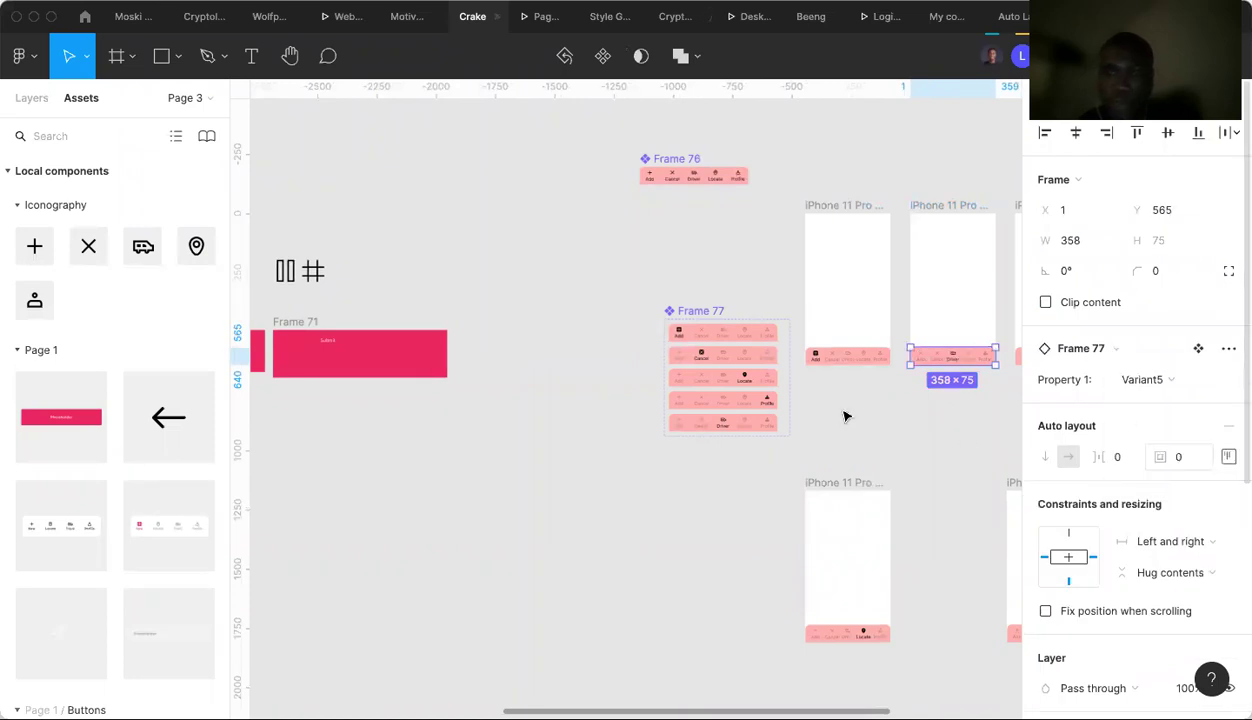
# Rename the fifth variant's Property 1 value in Frame 77 to Driver.
pyautogui.click(765, 431)
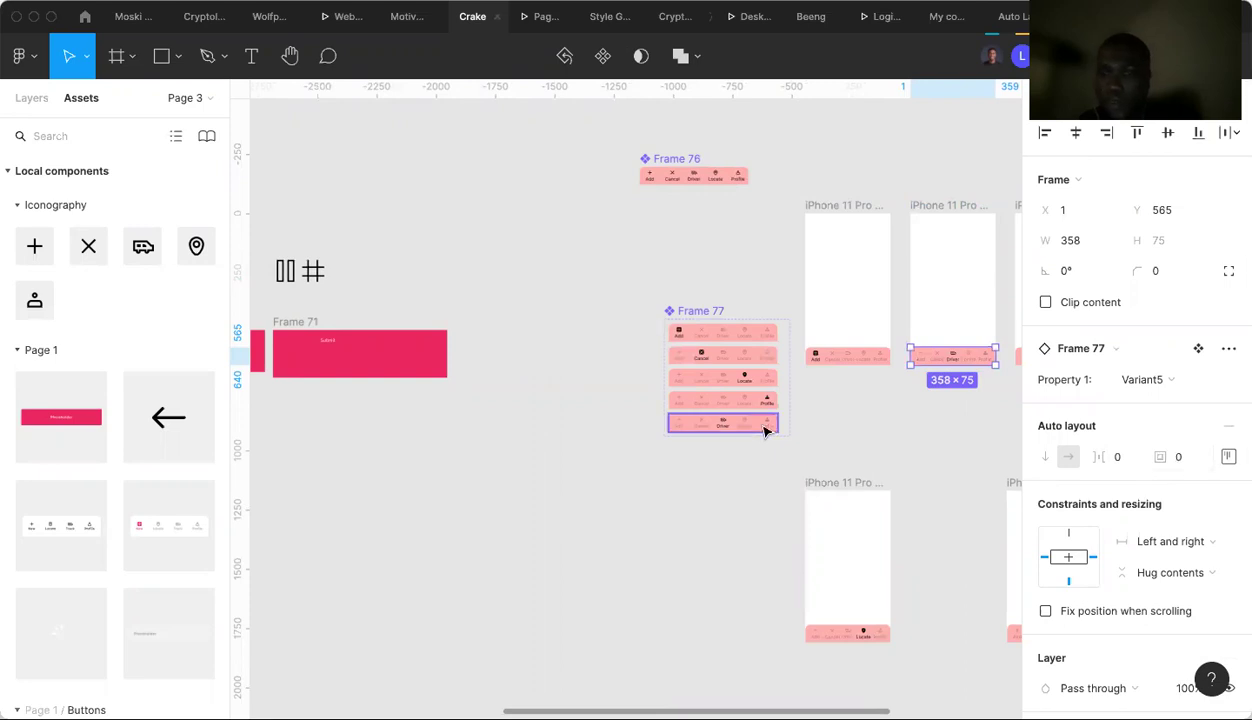
pyautogui.click(1166, 427)
pyautogui.write('Driver')
pyautogui.press('Return')
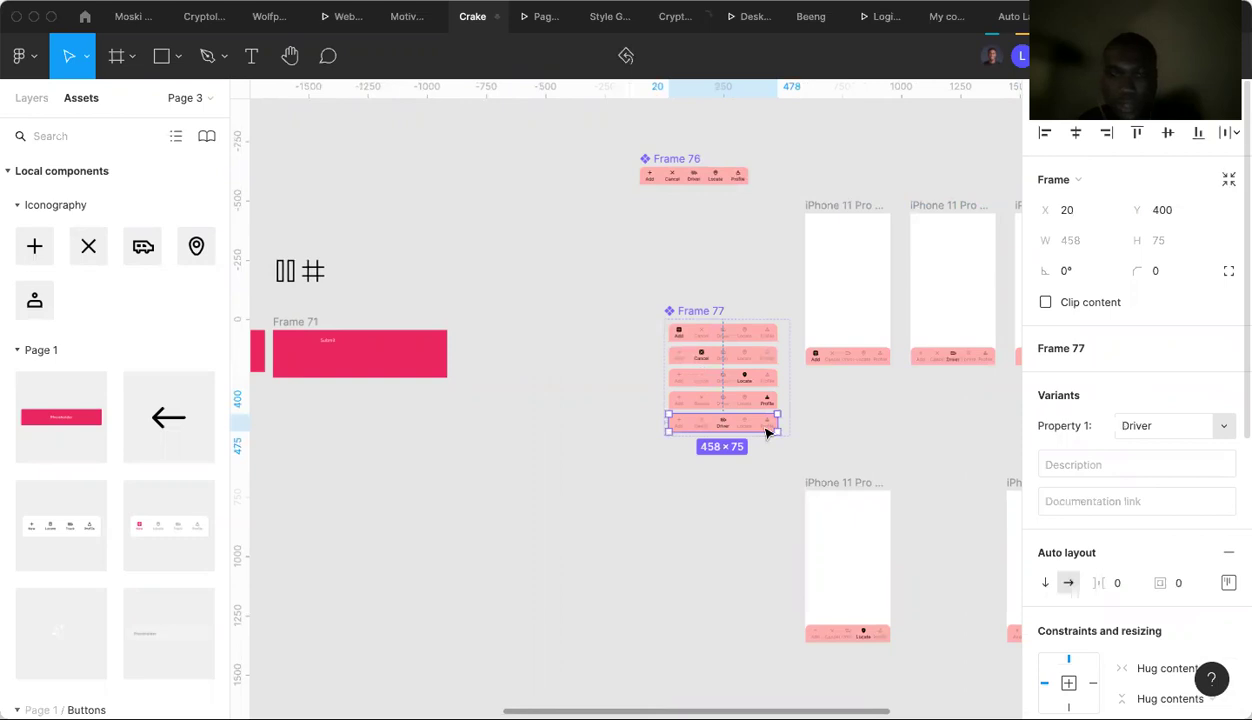
# Switch the Delivery icon in Frame 77's Driver variant from the outline to the filled version.
pyautogui.hotkey('shift', '2')
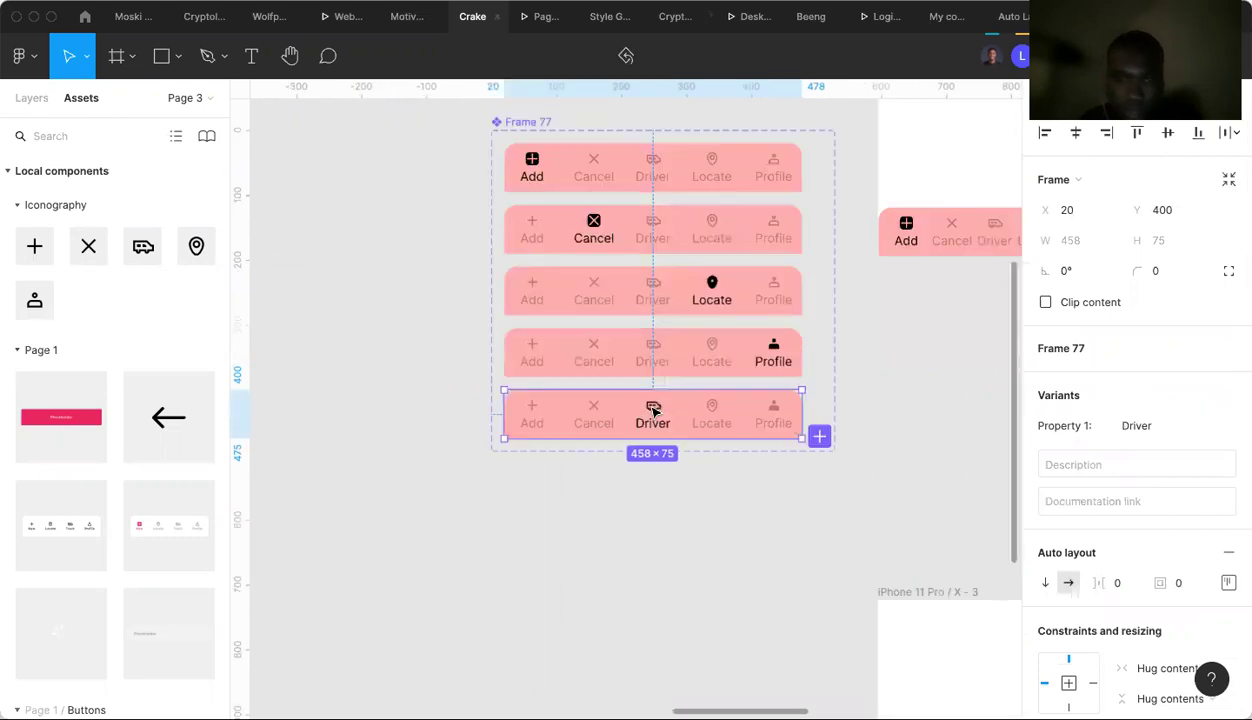
pyautogui.doubleClick(652, 410)
pyautogui.doubleClick(652, 410)
pyautogui.scroll(3, 652, 410)
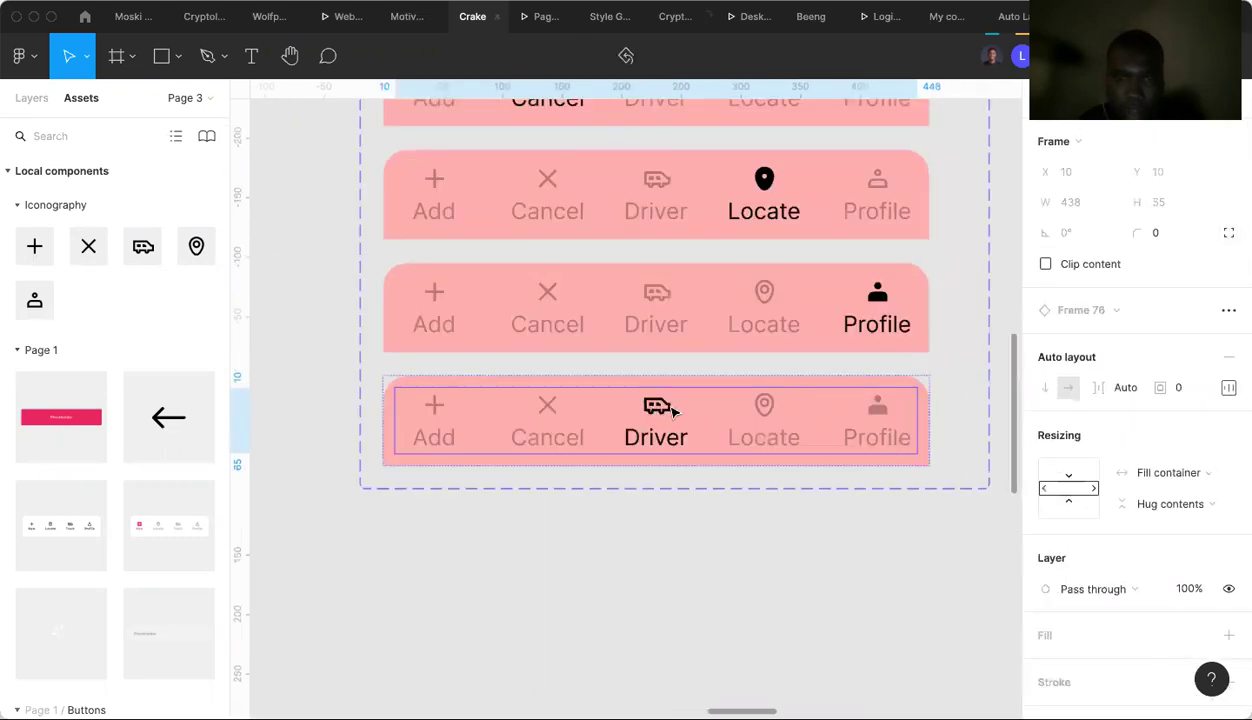
pyautogui.scroll(2, 672, 409)
pyautogui.doubleClick(672, 409)
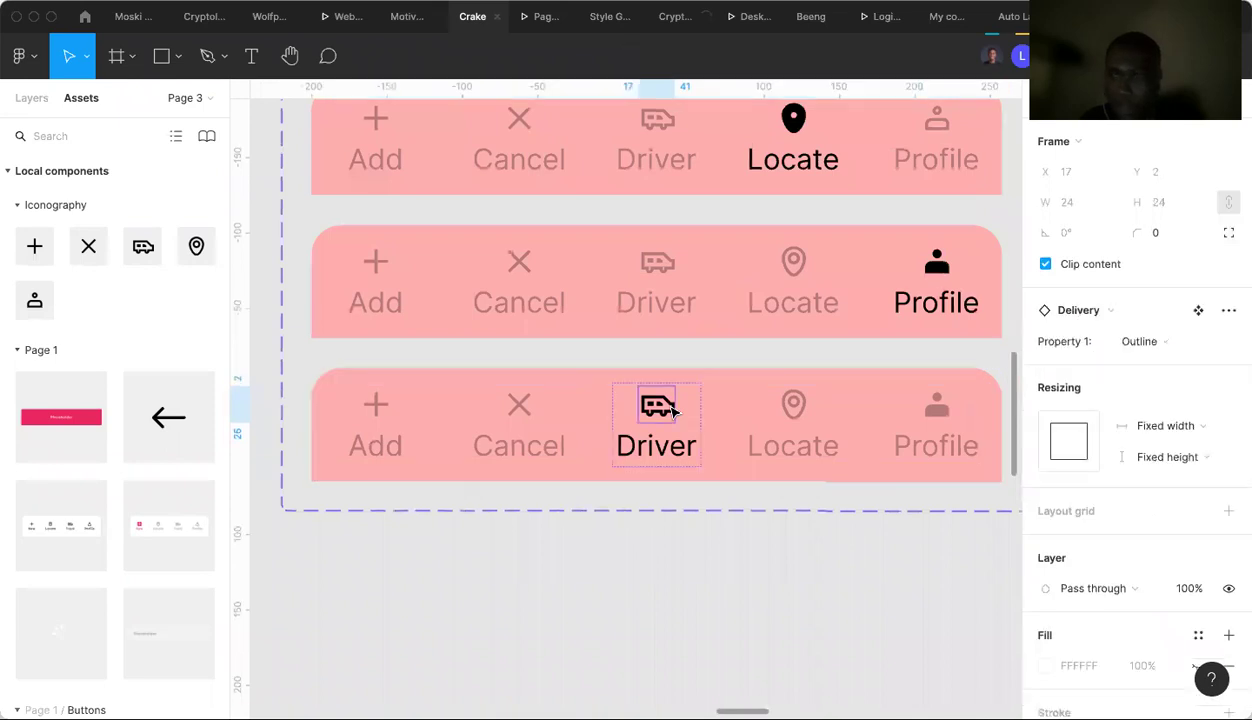
pyautogui.click(1160, 343)
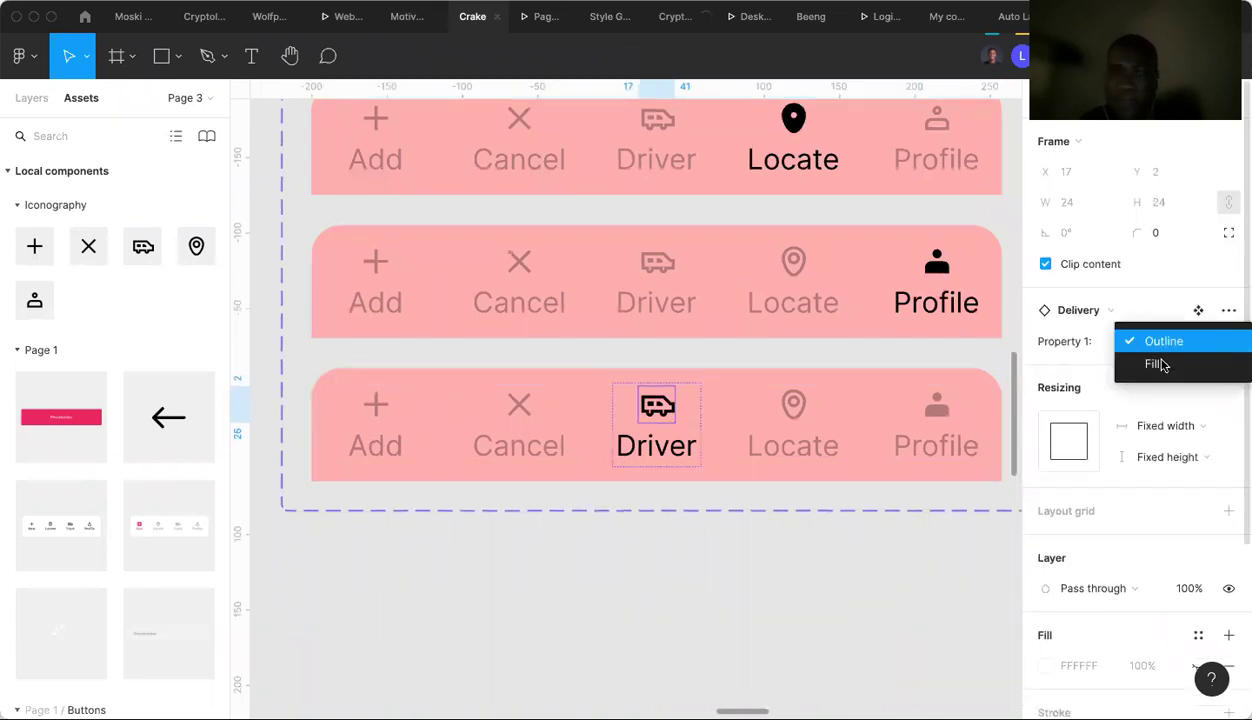
pyautogui.click(968, 566)
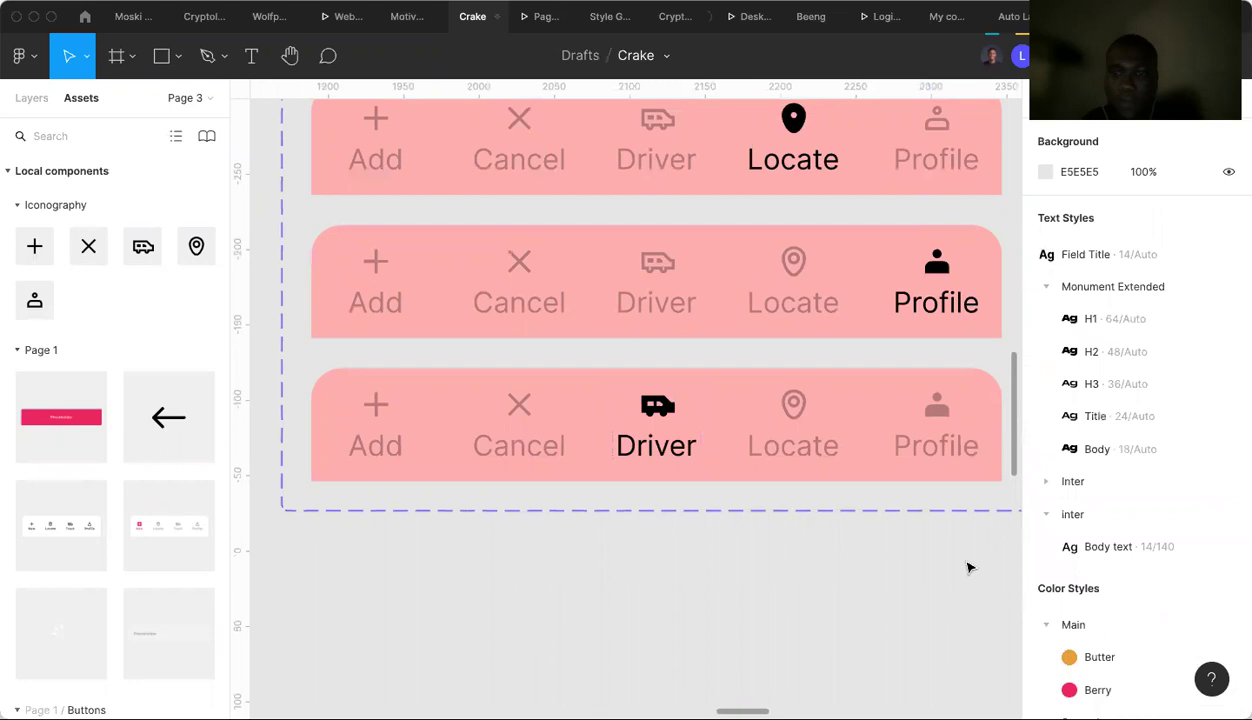
pyautogui.scroll(-5, 968, 568)
pyautogui.scroll(-2, 968, 568)
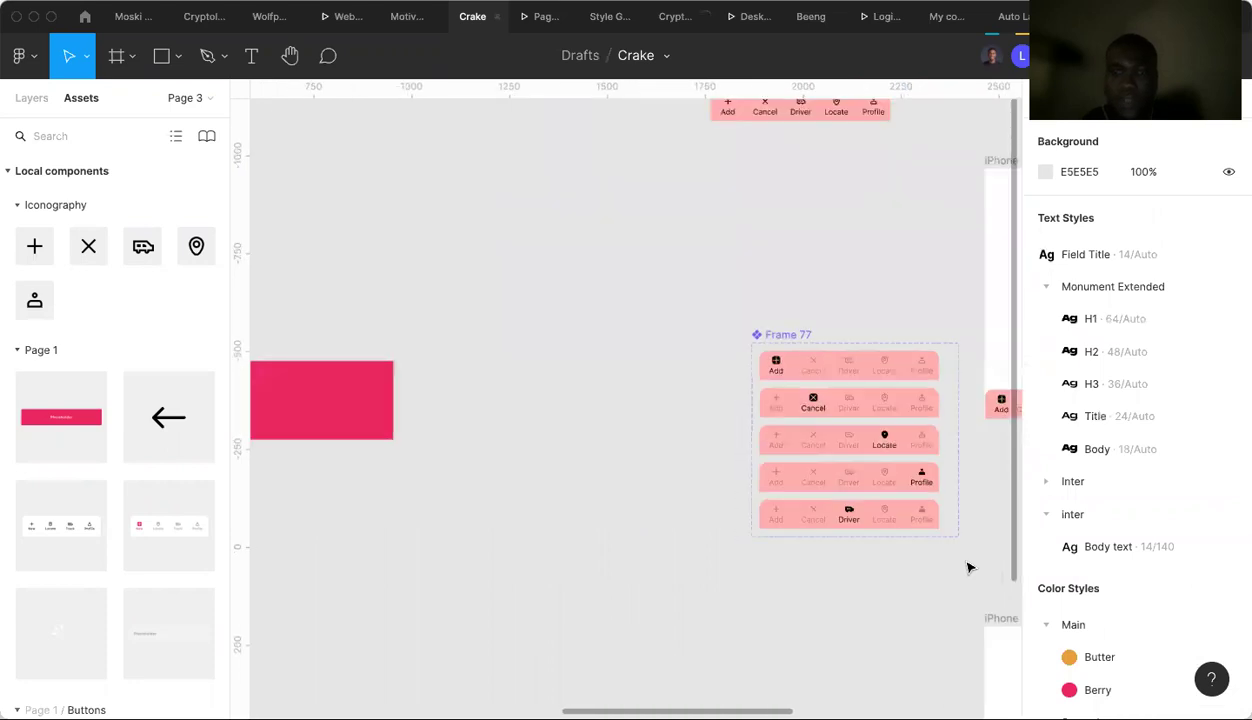
pyautogui.scroll(3, 802, 335)
pyautogui.scroll(1, 855, 319)
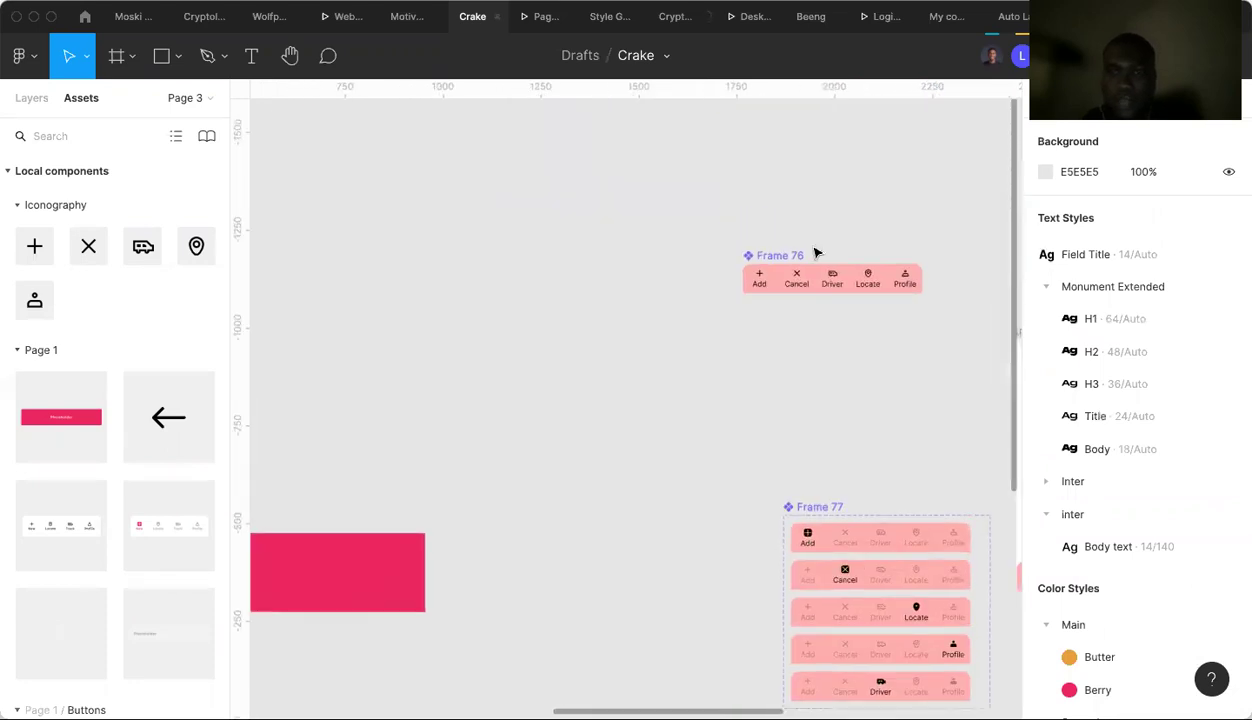
# Link the Driver item in Frame 76 to the iPhone 11 Pro / X - 6 frame with an on-tap Navigate to interaction and Instant animation.
pyautogui.scroll(3, 817, 254)
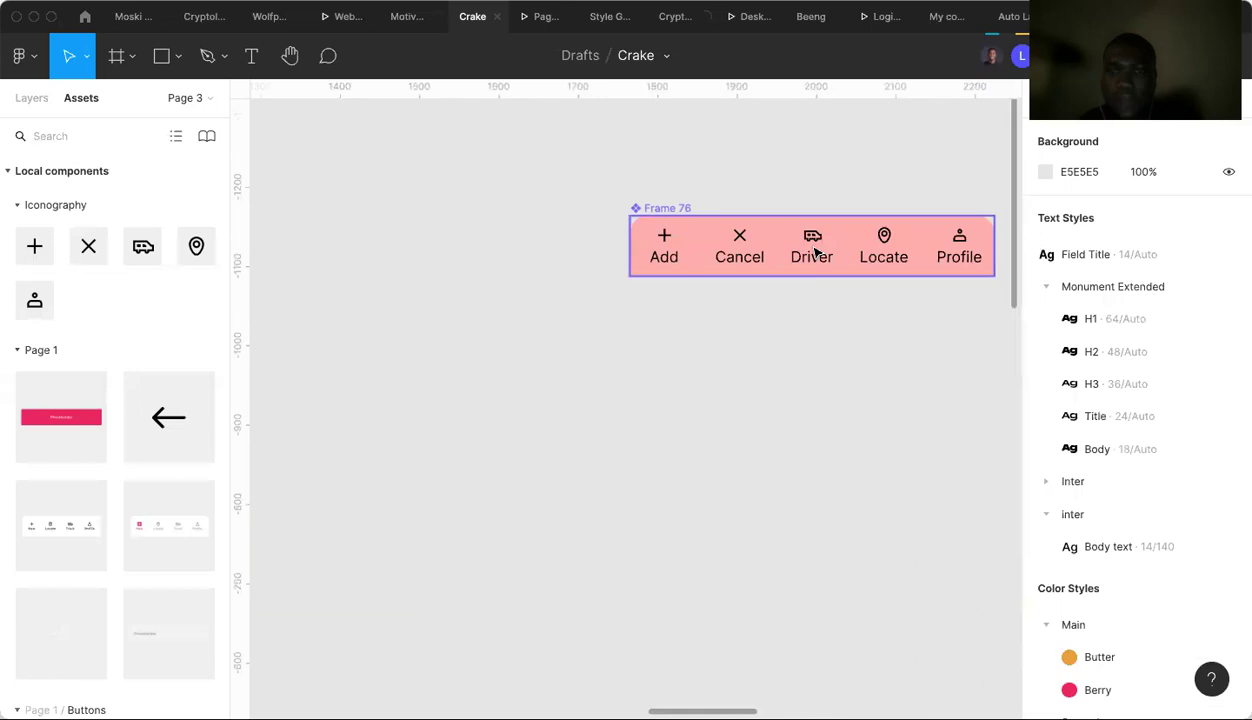
pyautogui.click(817, 252)
pyautogui.click(812, 255)
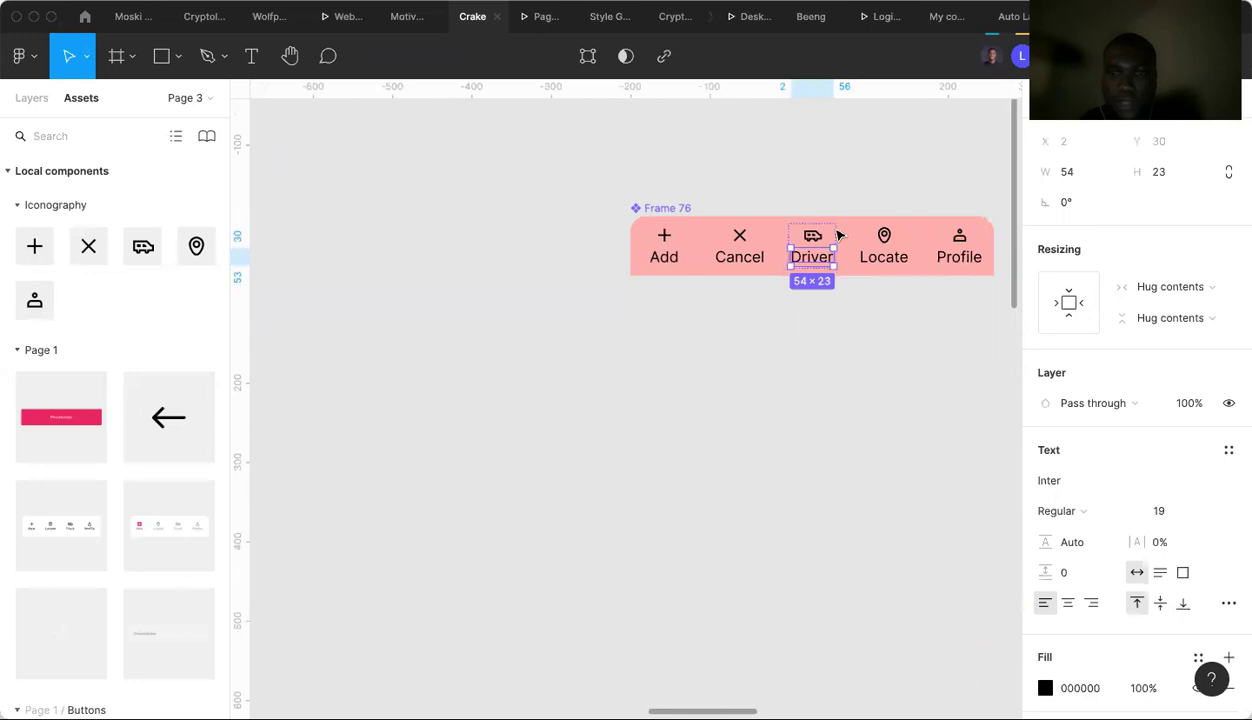
pyautogui.hotkey('shift', 'Return')
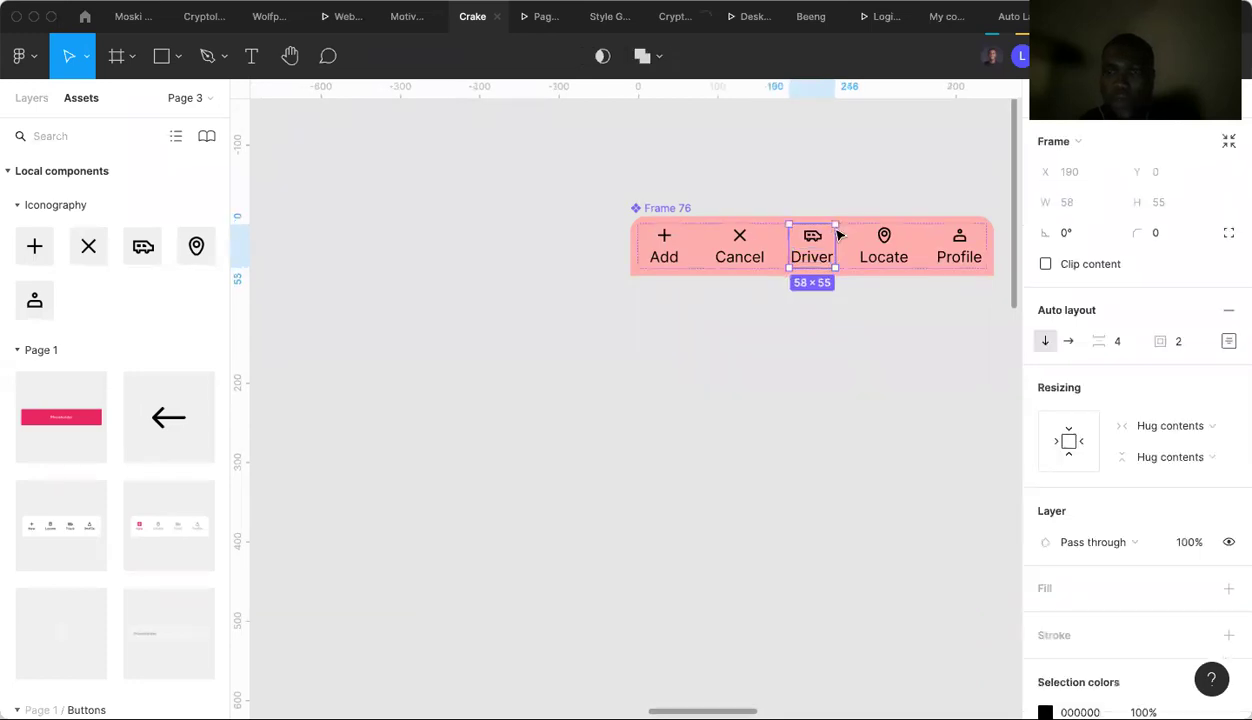
pyautogui.scroll(-3, 838, 234)
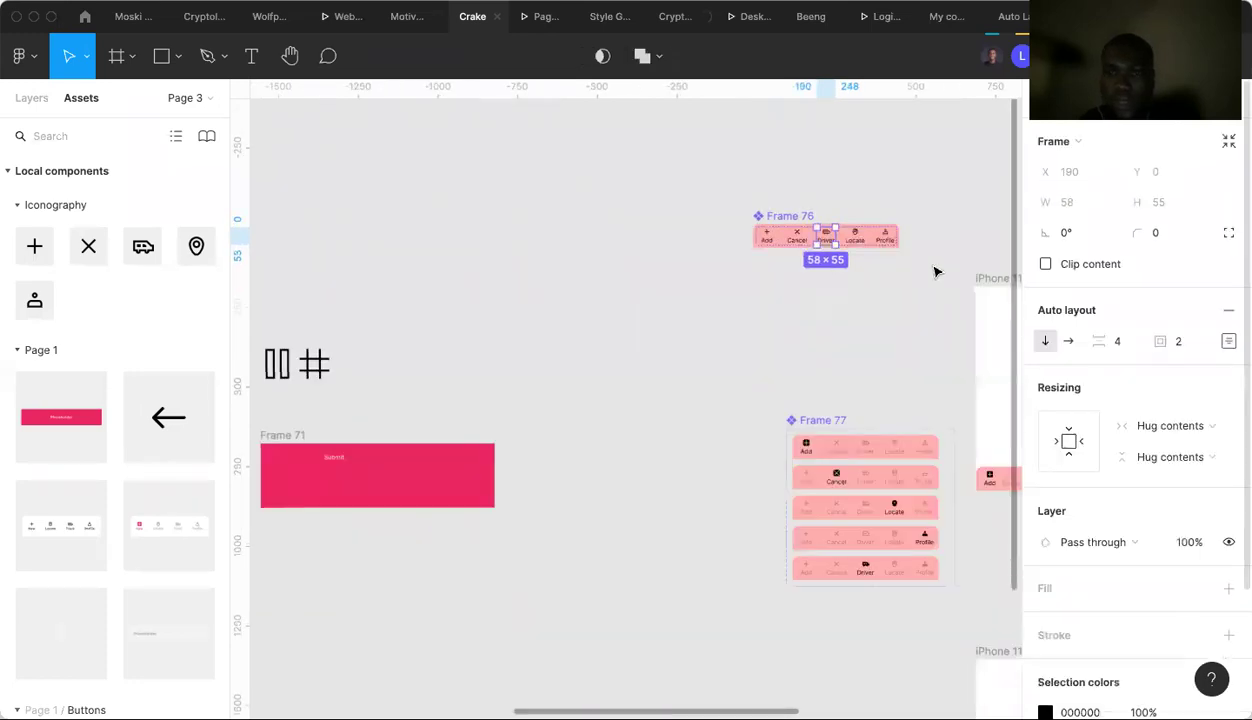
pyautogui.hotkey('shift', 'e')
pyautogui.hscroll(3, 940, 262)
pyautogui.moveTo(952, 248); pyautogui.dragTo(848, 262)
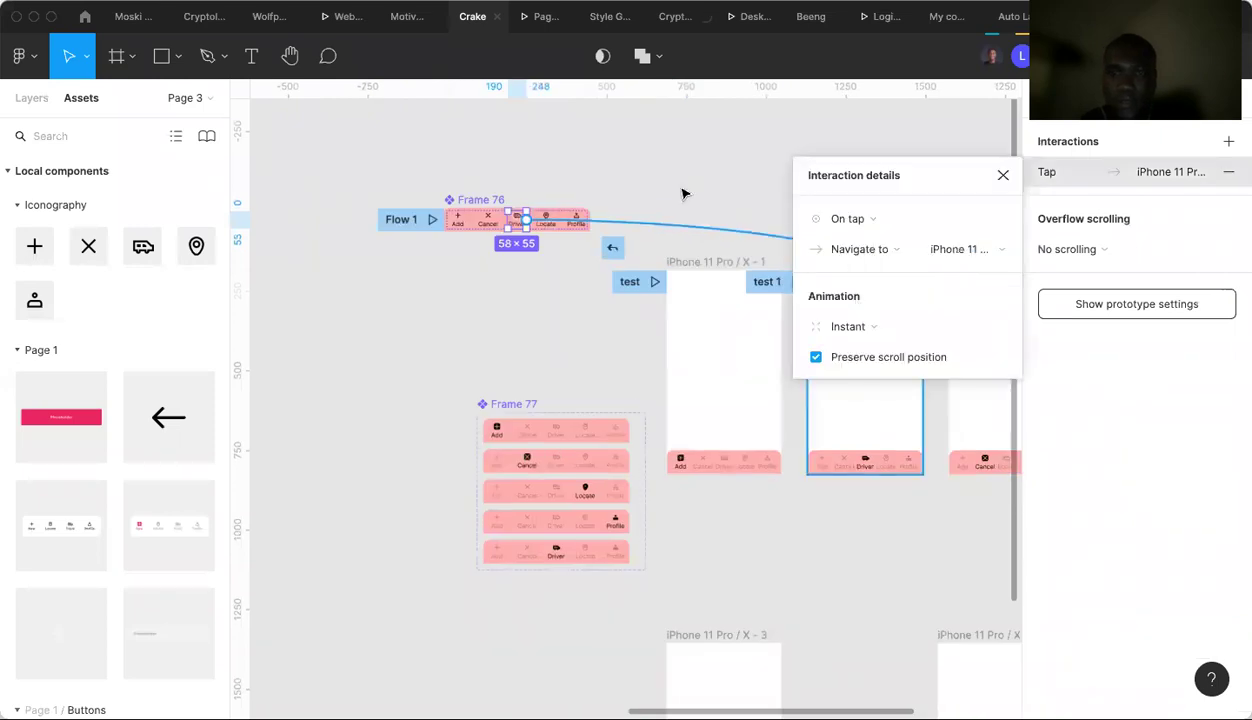
pyautogui.hscroll(4, 683, 193)
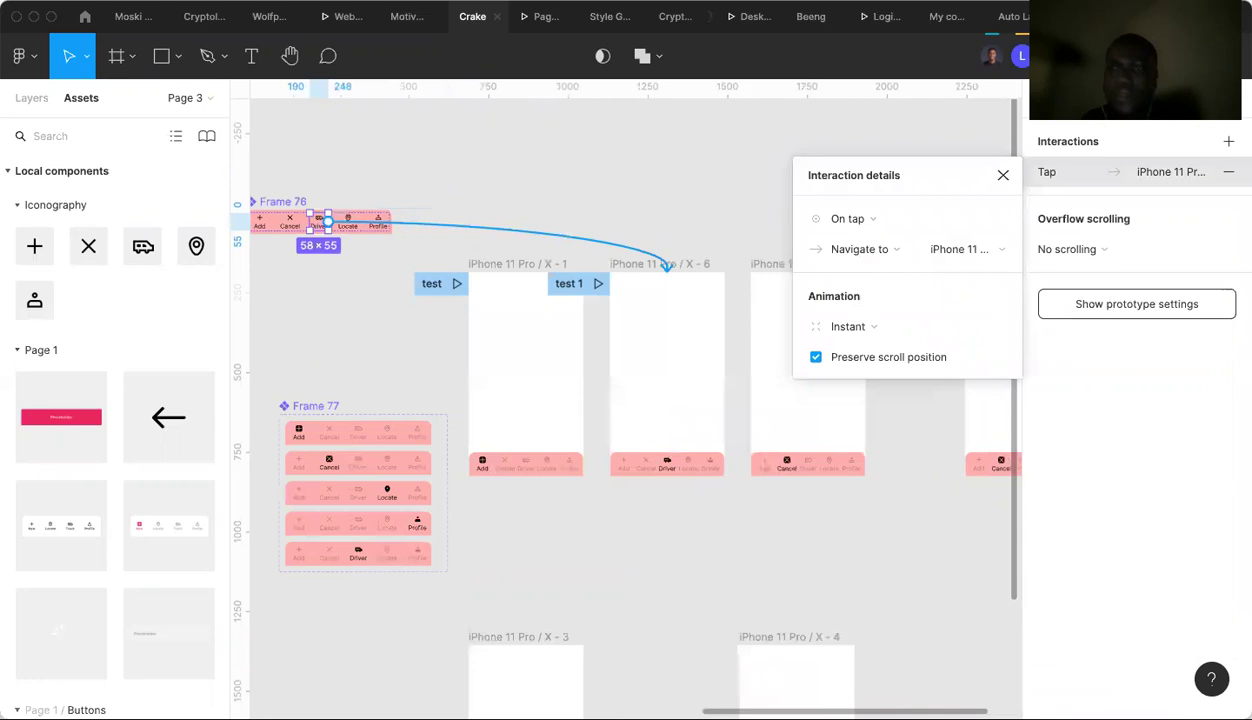
pyautogui.press('Escape')
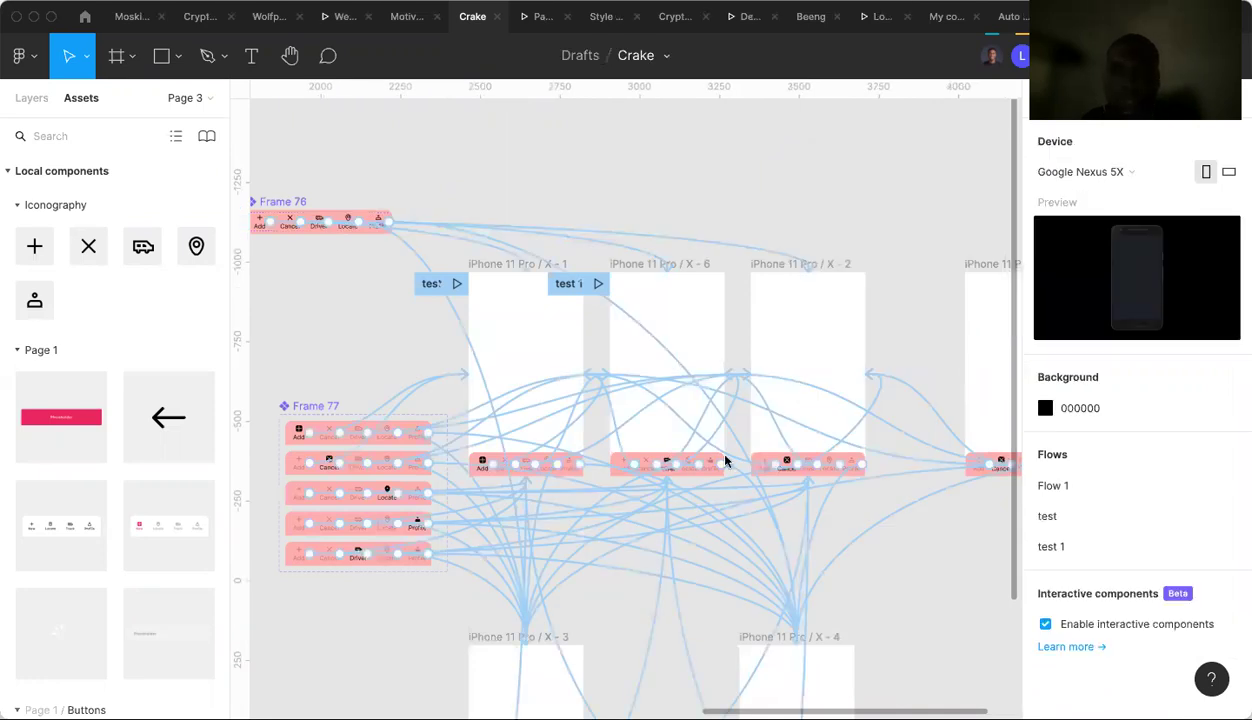
# Preview the test flow, try the Add, Cancel, Driver, Locate and Profile navigation items, and return to the Crake design file.
pyautogui.press('alt+super+Return')
pyautogui.click(768, 572)
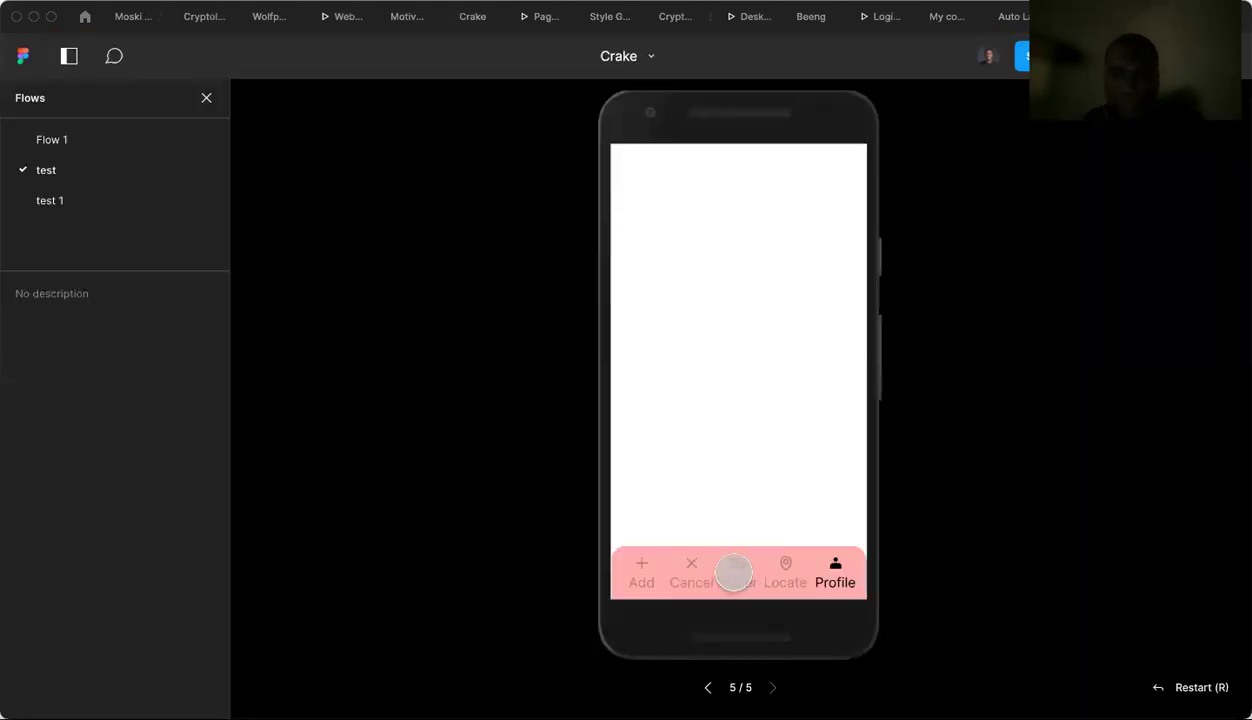
pyautogui.click(734, 572)
pyautogui.click(783, 572)
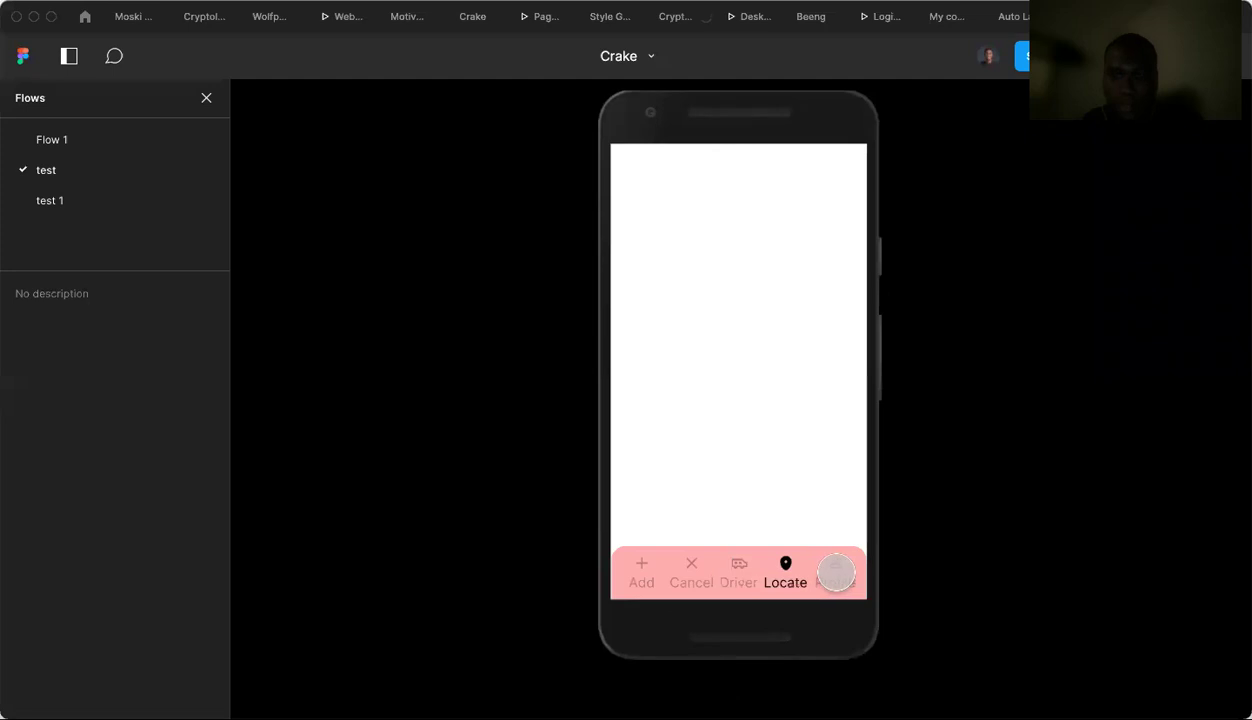
pyautogui.click(836, 572)
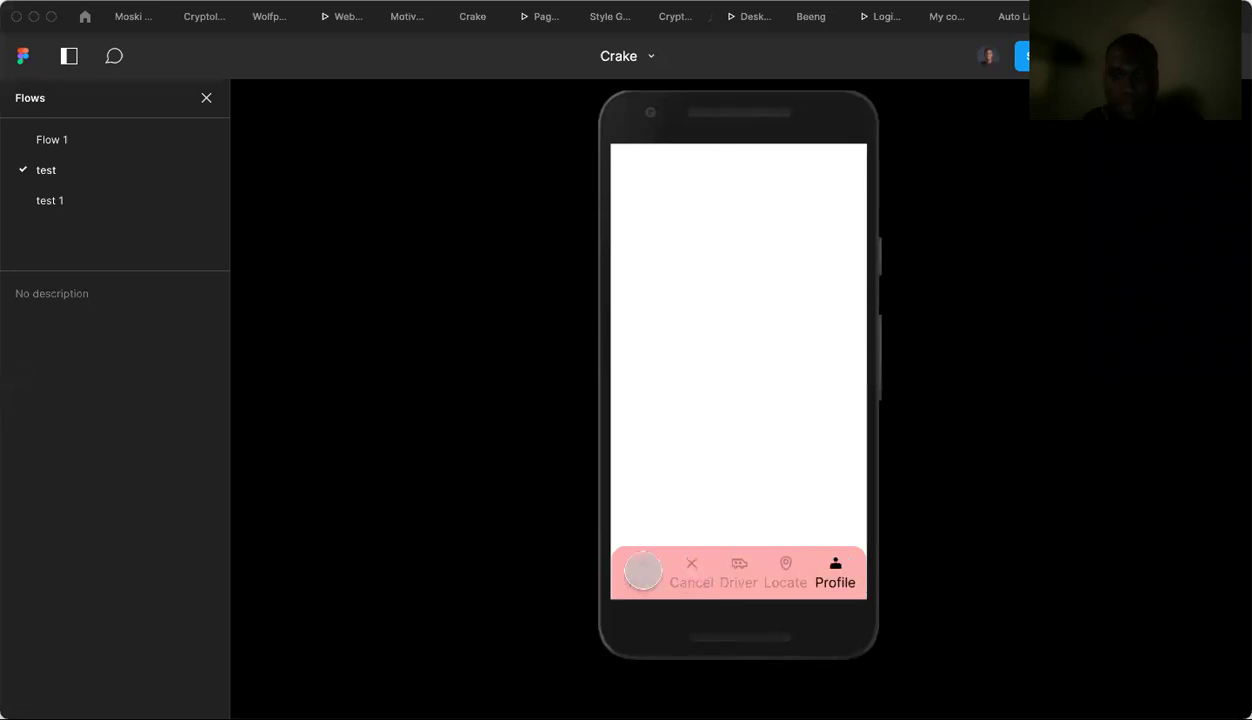
pyautogui.click(643, 571)
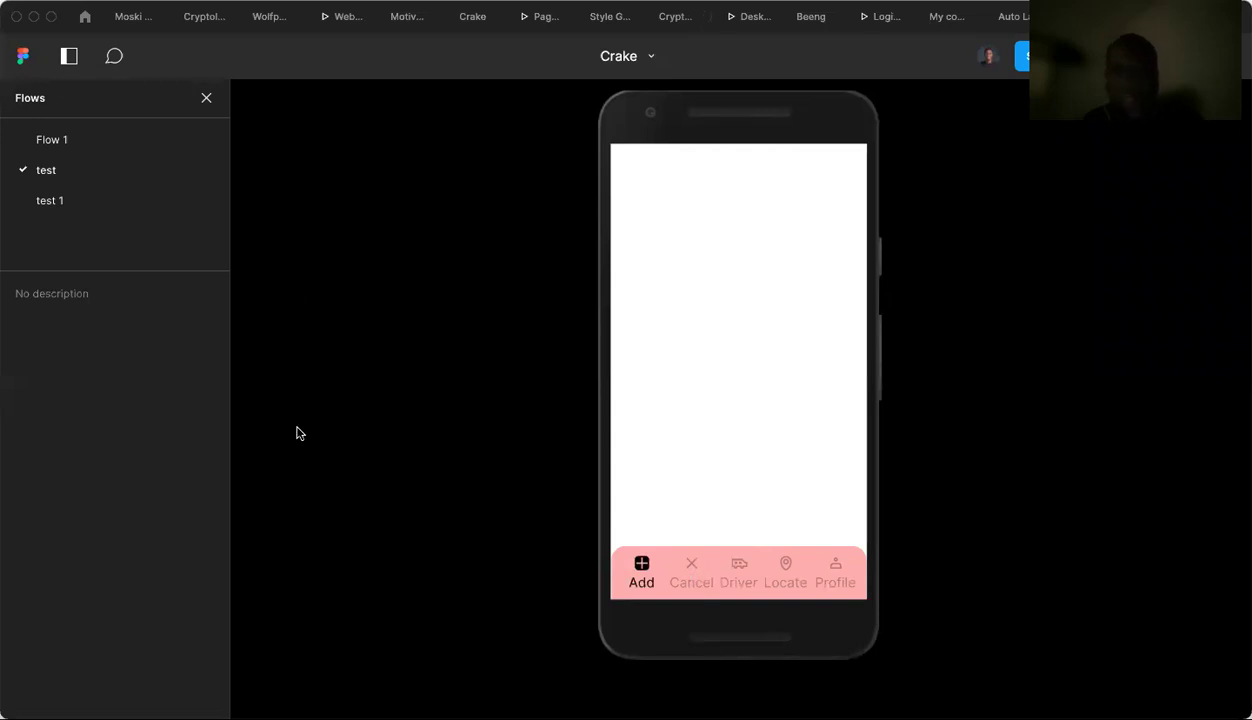
pyautogui.click(690, 572)
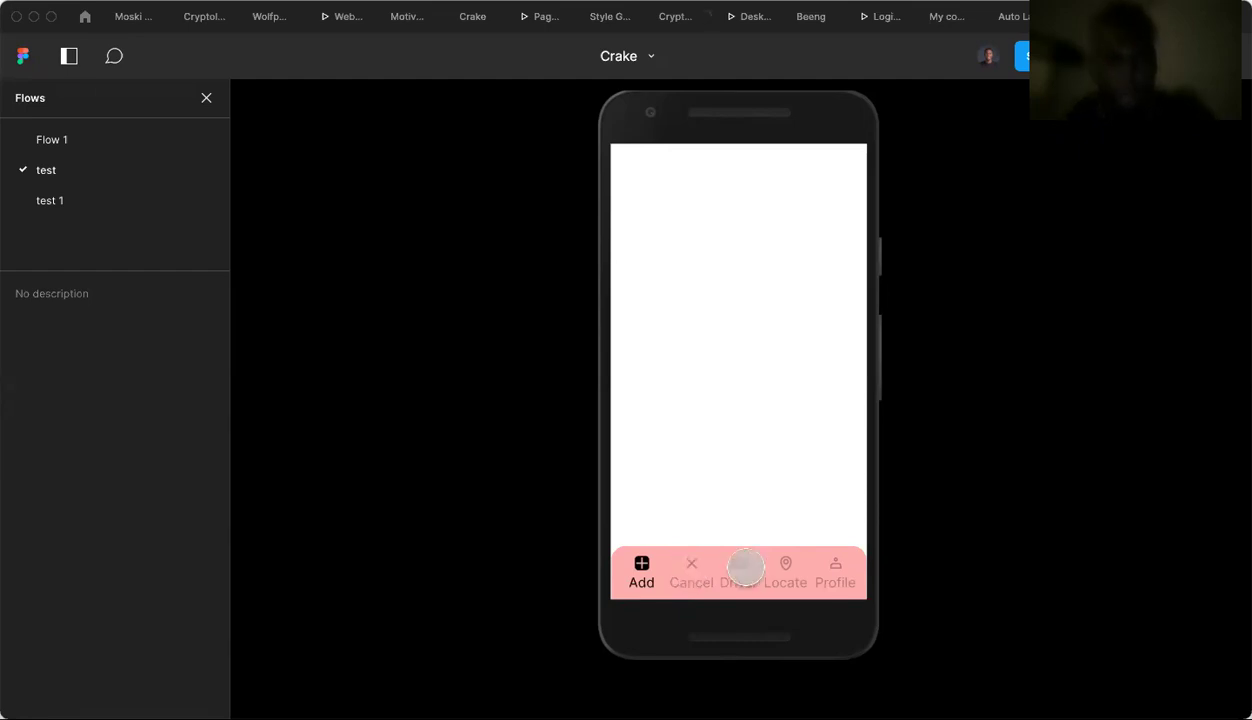
pyautogui.click(739, 568)
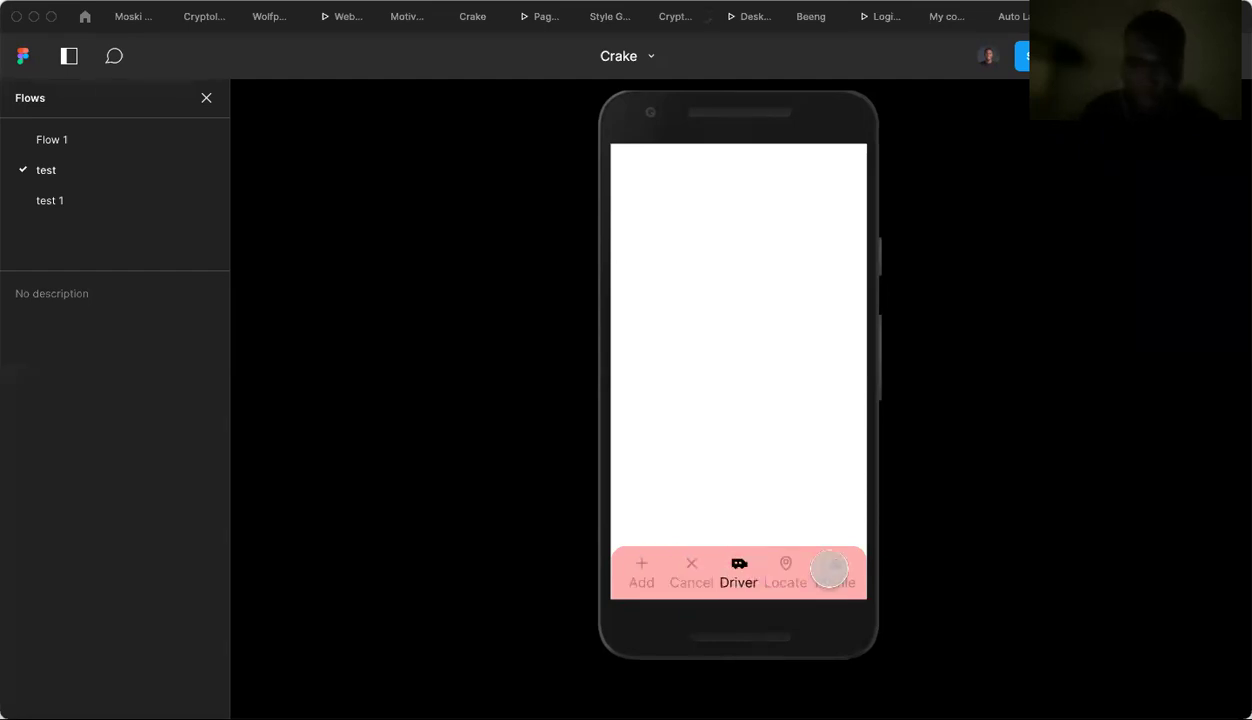
pyautogui.click(785, 572)
pyautogui.click(810, 572)
pyautogui.click(741, 572)
pyautogui.click(692, 565)
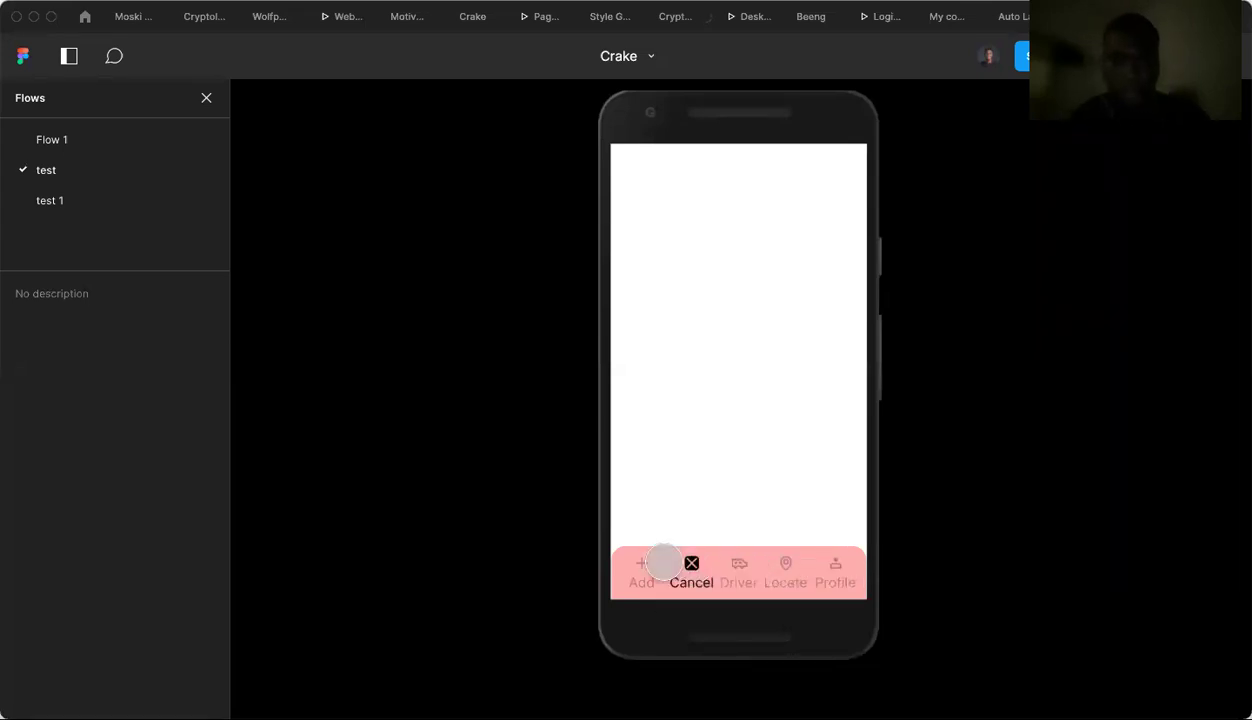
pyautogui.click(664, 565)
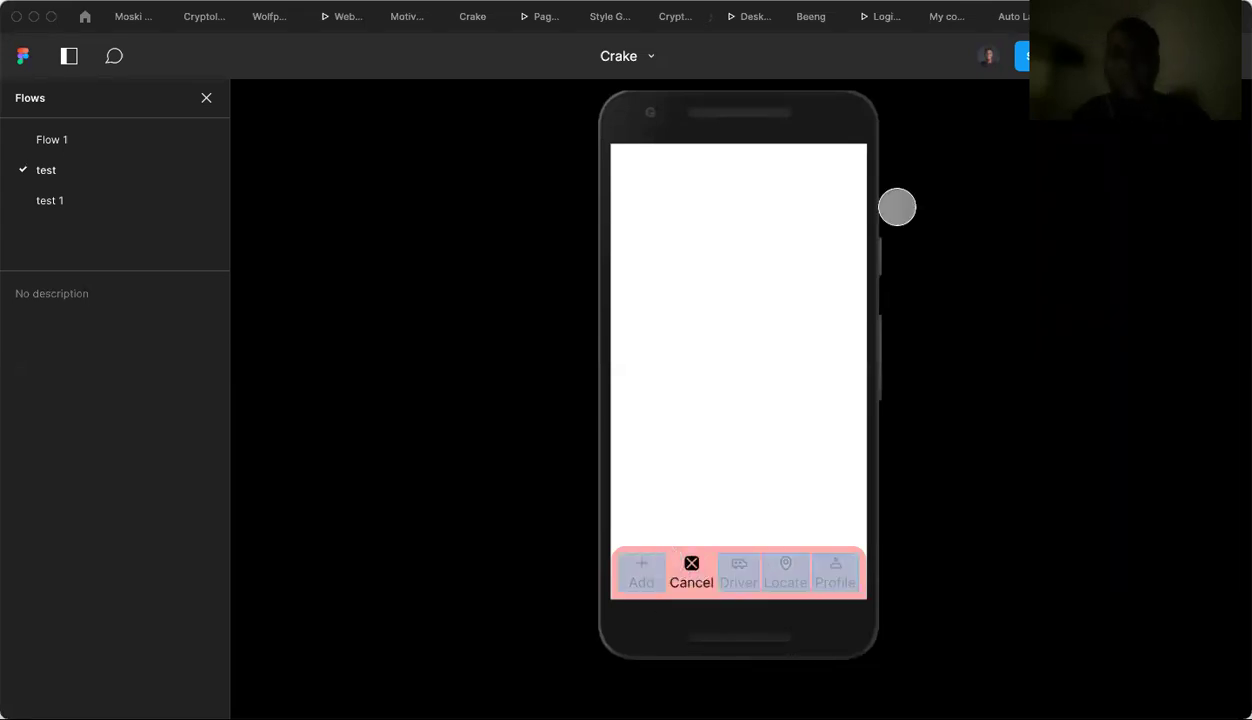
pyautogui.click(472, 16)
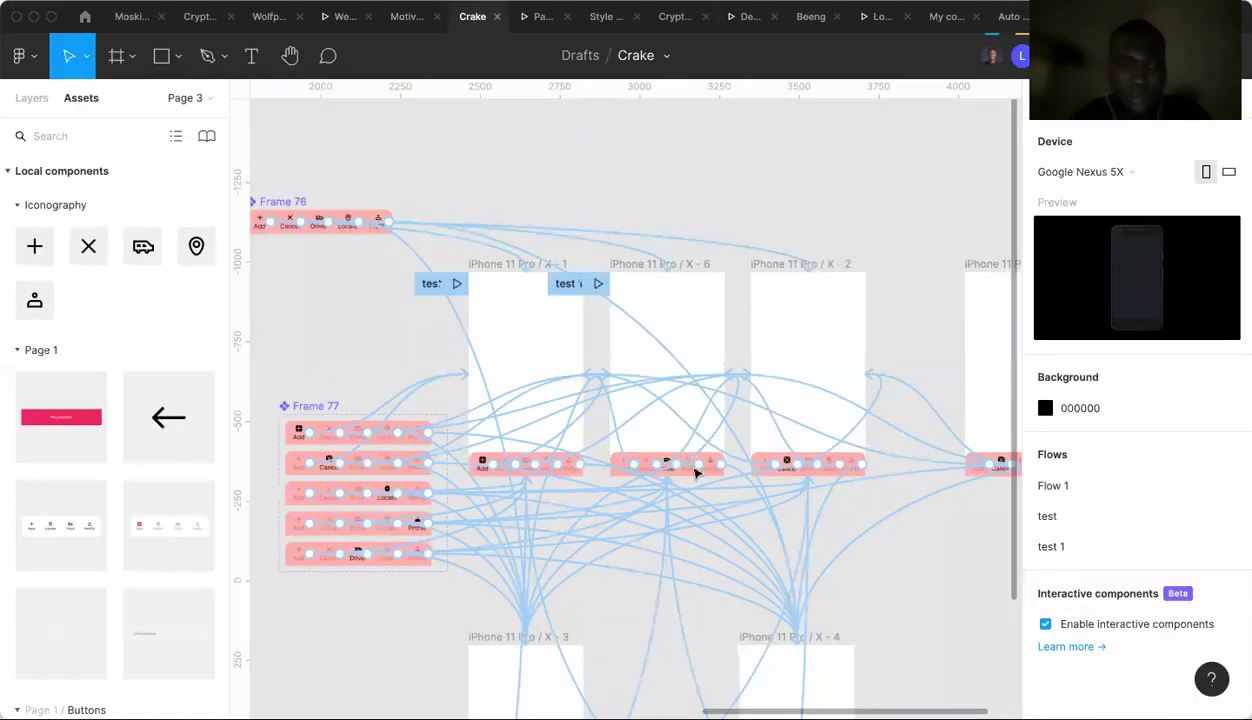
# Switch the User icon above Profile in Frame 77's Driver variant from Fill to Outline.
pyautogui.hscroll(-3, 696, 472)
pyautogui.hscroll(-3, 701, 511)
pyautogui.scroll(-2, 701, 511)
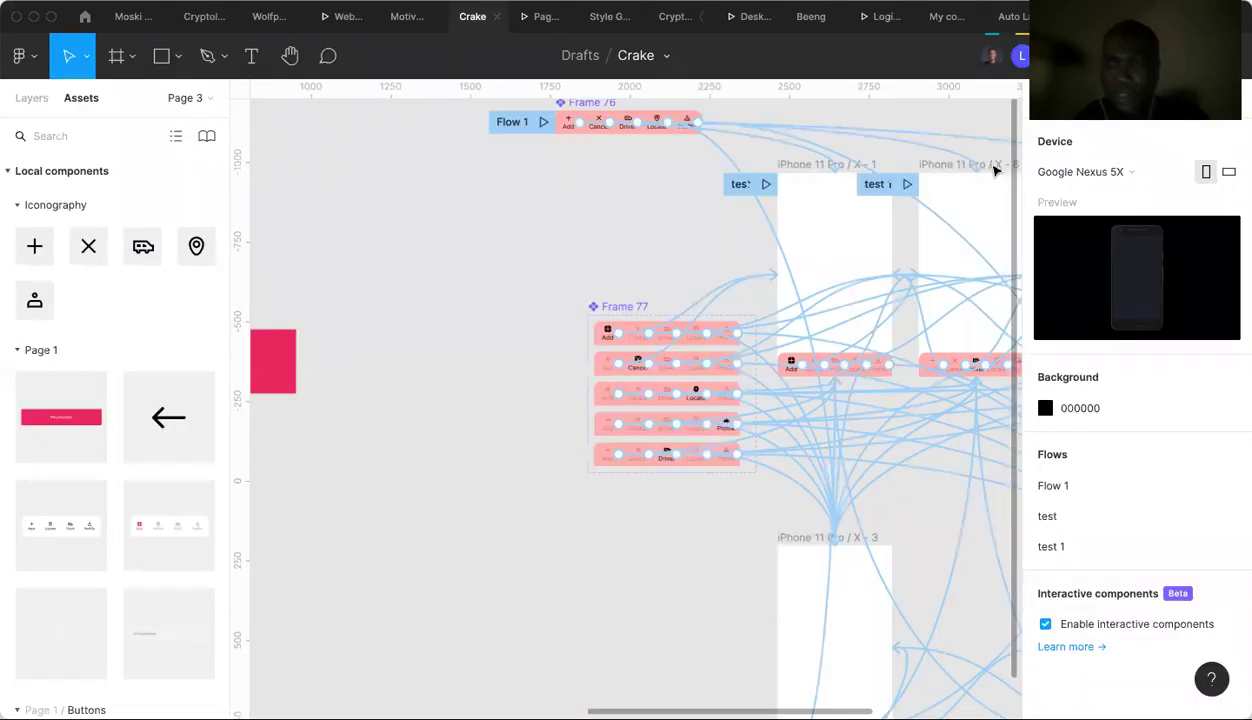
pyautogui.scroll(3, 701, 511)
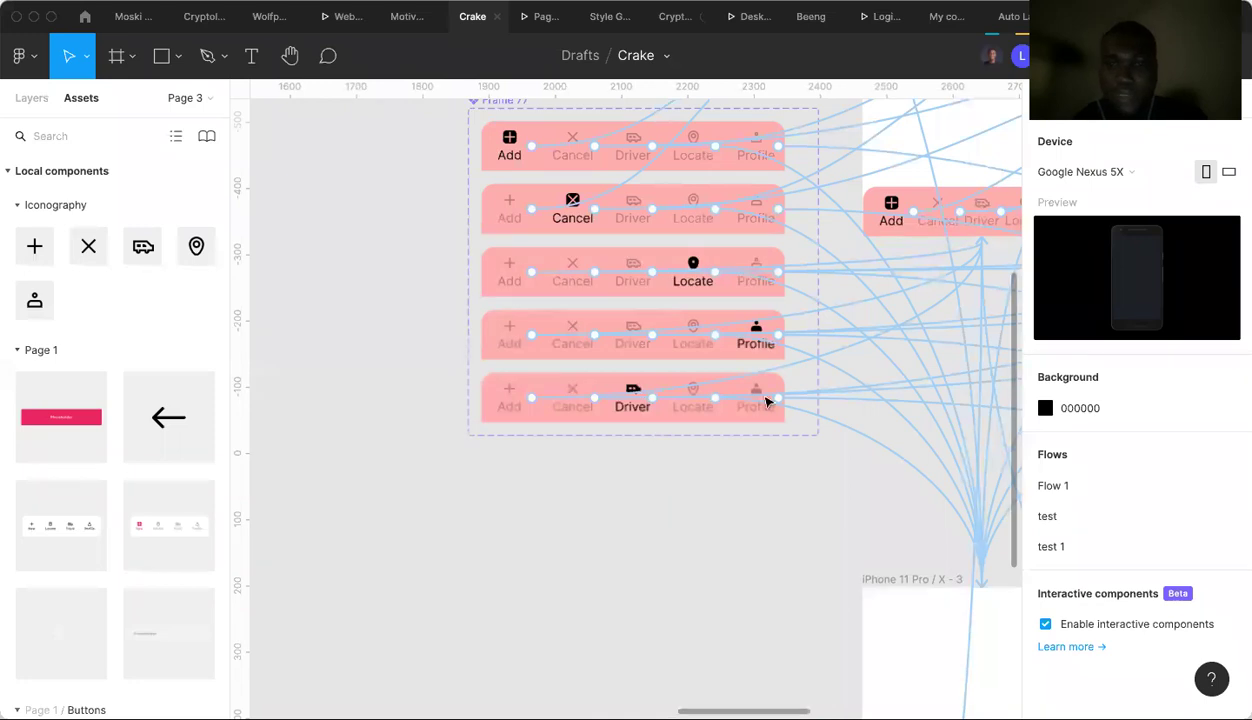
pyautogui.hotkey('shift', 'e')
pyautogui.scroll(2, 766, 402)
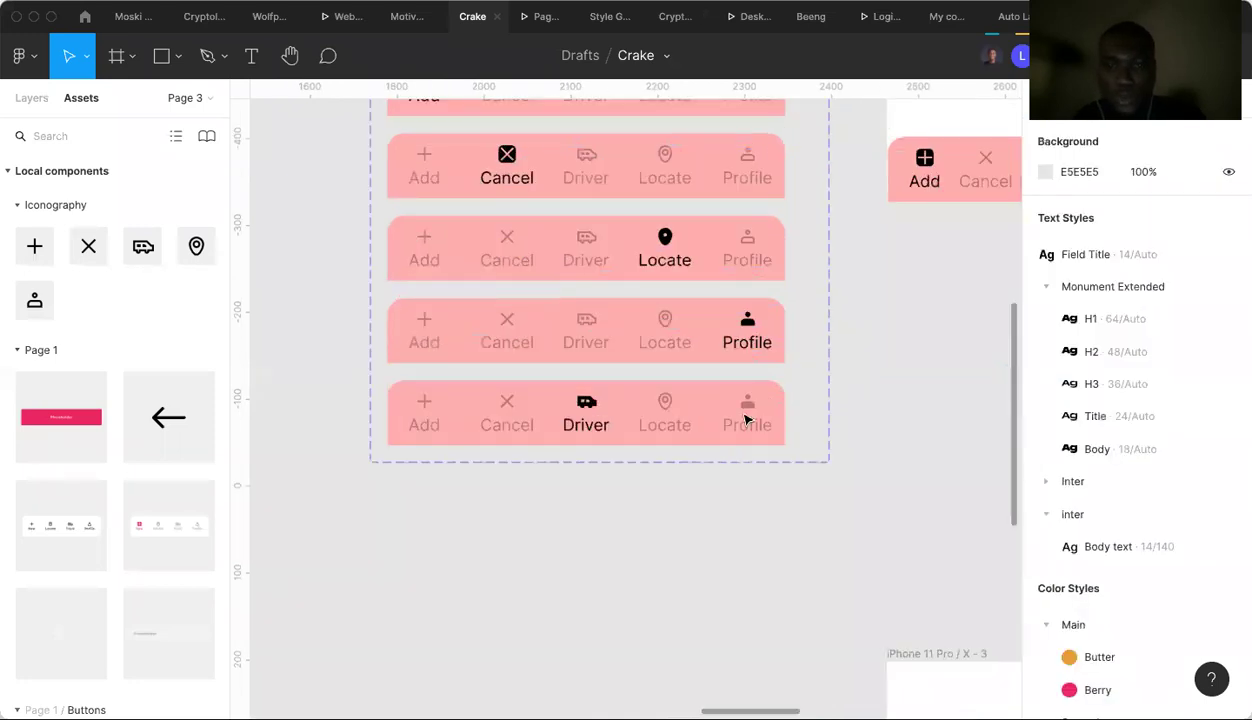
pyautogui.scroll(2, 746, 416)
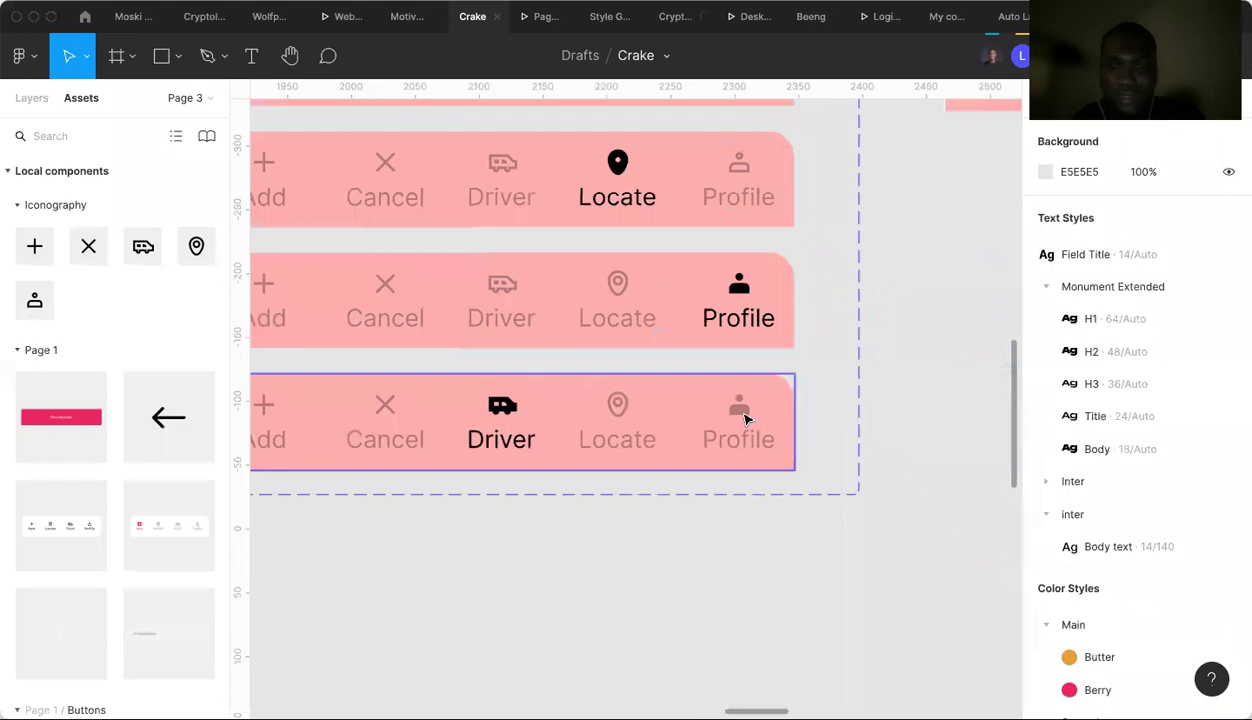
pyautogui.click(745, 418)
pyautogui.click(745, 418)
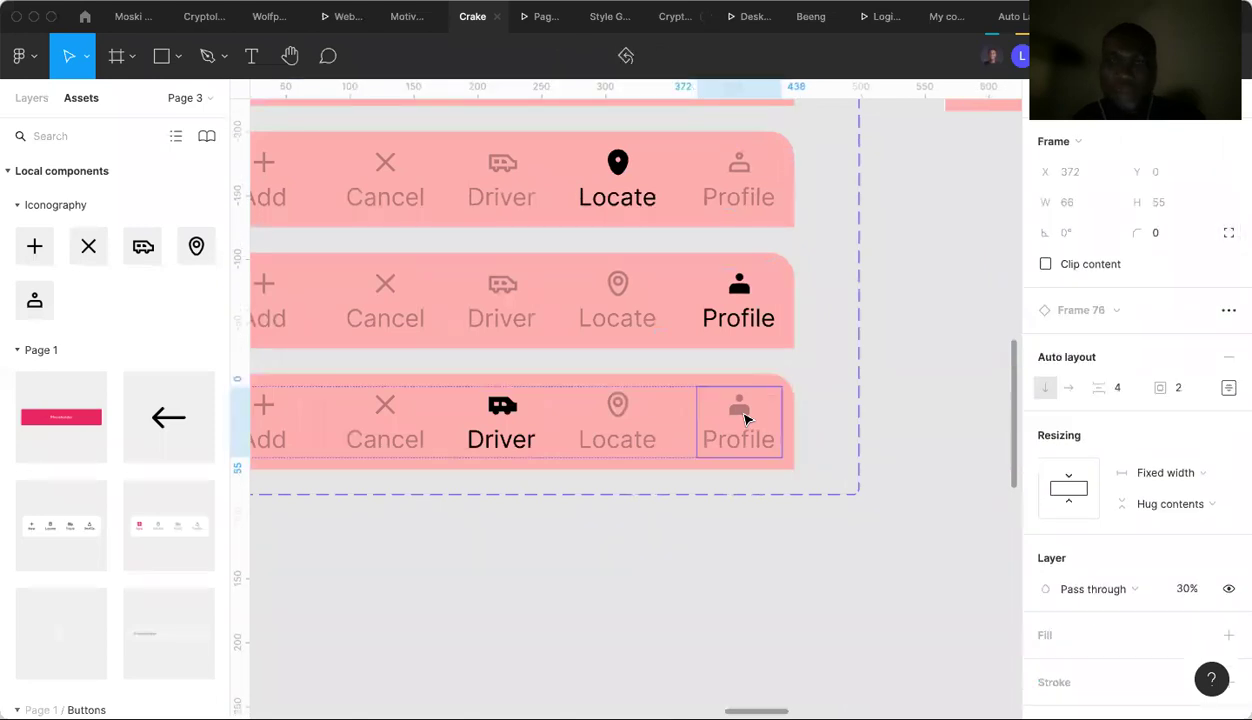
pyautogui.click(745, 418)
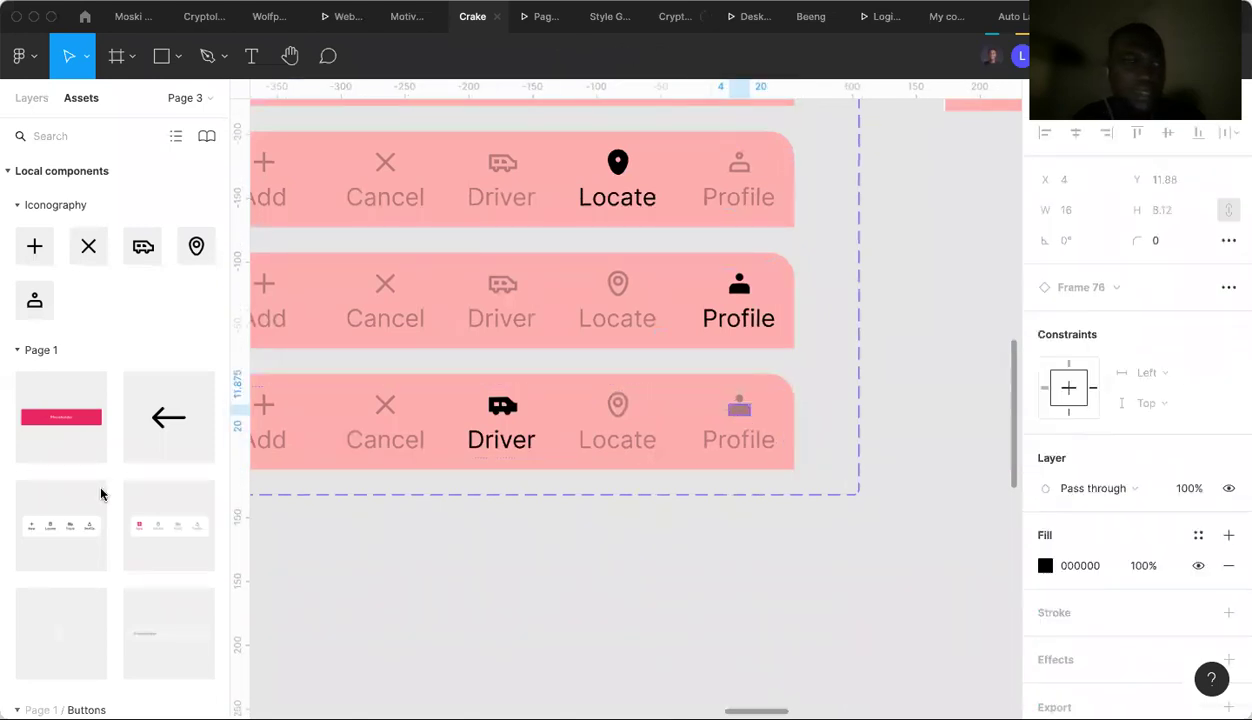
pyautogui.hotkey('alt', '1')
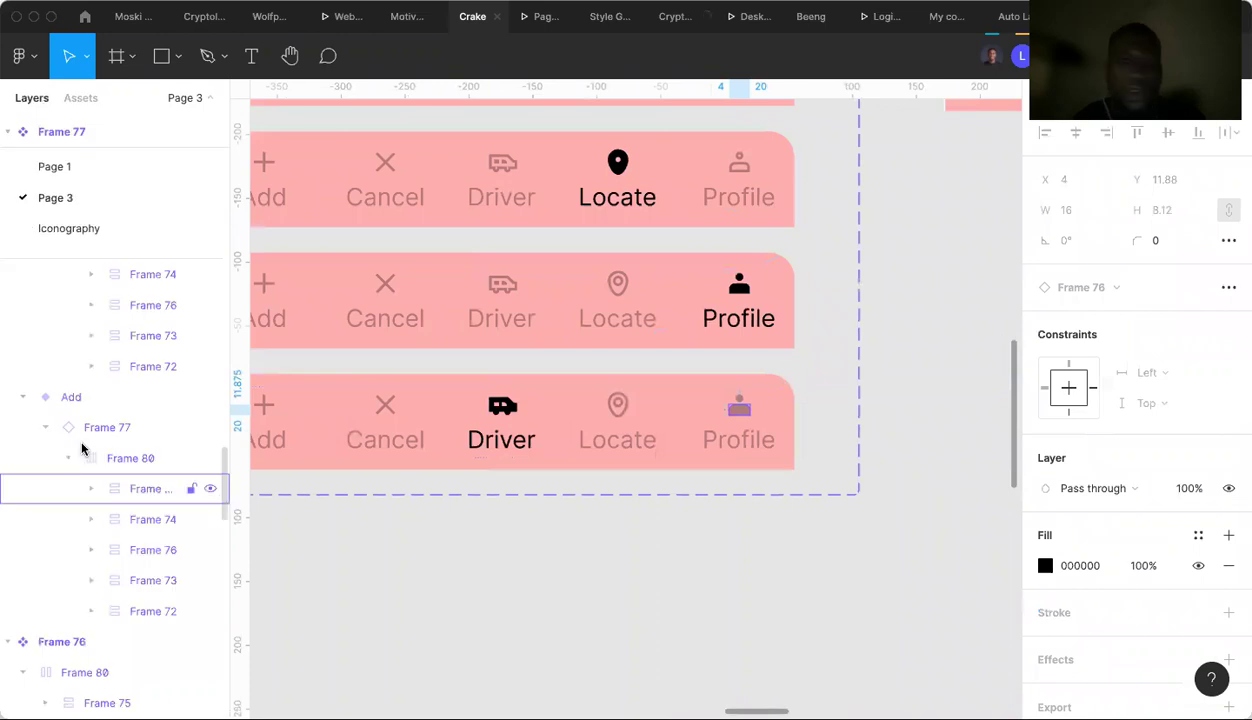
pyautogui.scroll(-3, 82, 449)
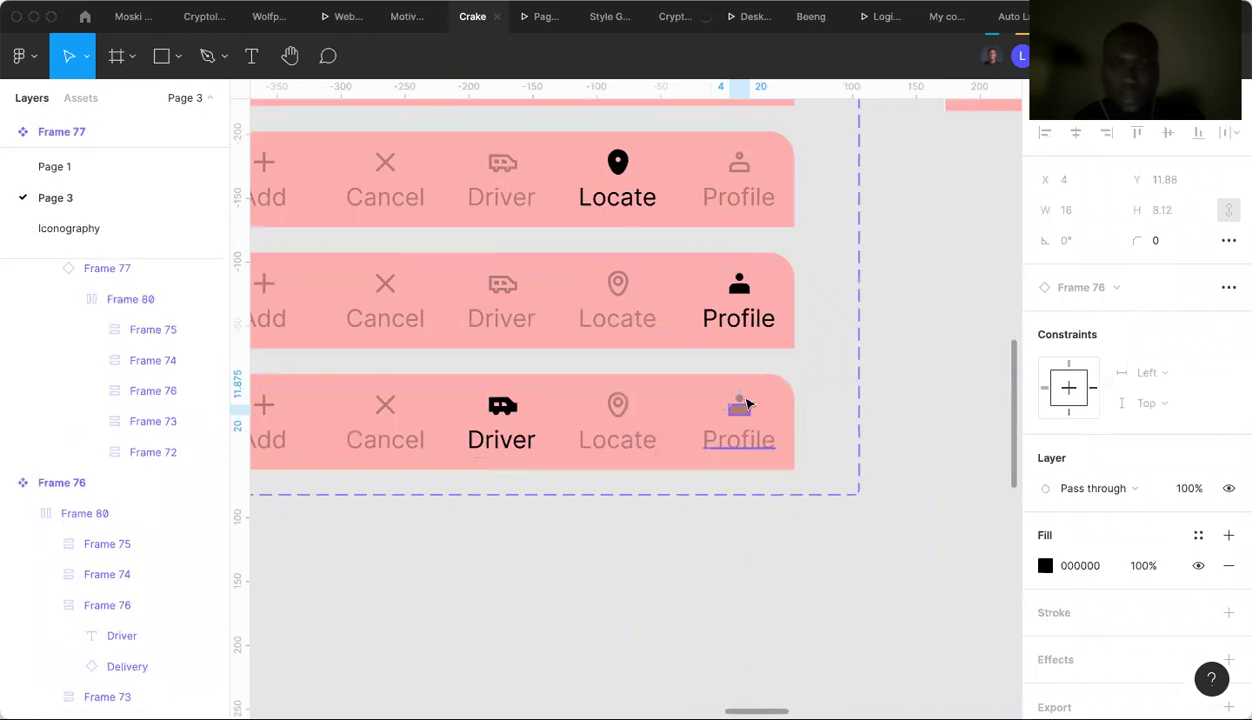
pyautogui.click(746, 403)
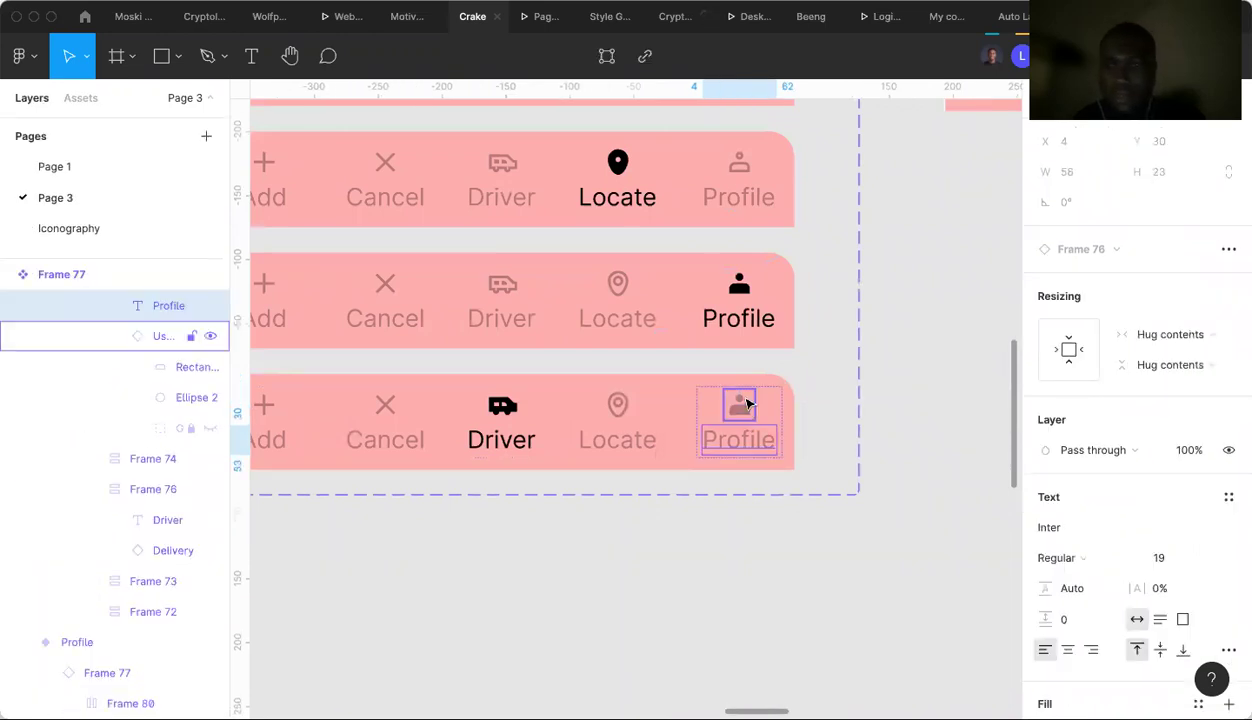
pyautogui.click(746, 403)
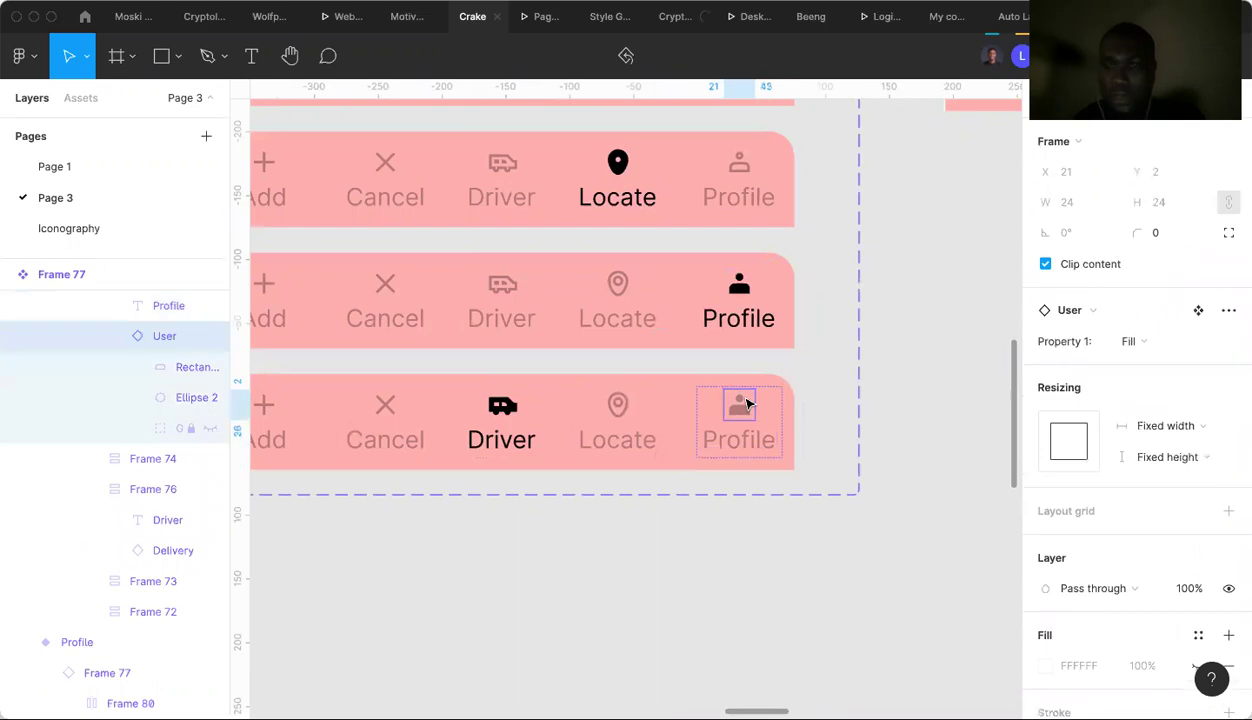
pyautogui.click(1138, 342)
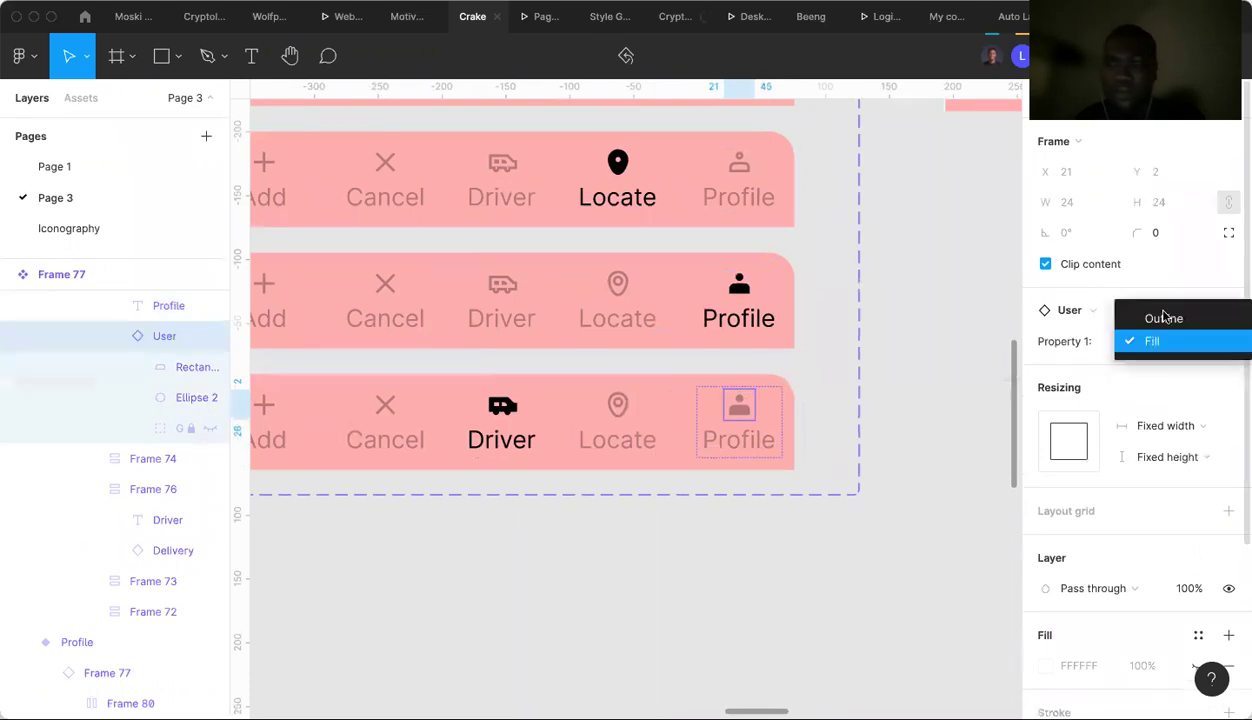
pyautogui.click(958, 393)
# Examine the Frame 76 and Frame 77 navigation bars alongside the iPhone screens that use them.
pyautogui.scroll(-3, 958, 393)
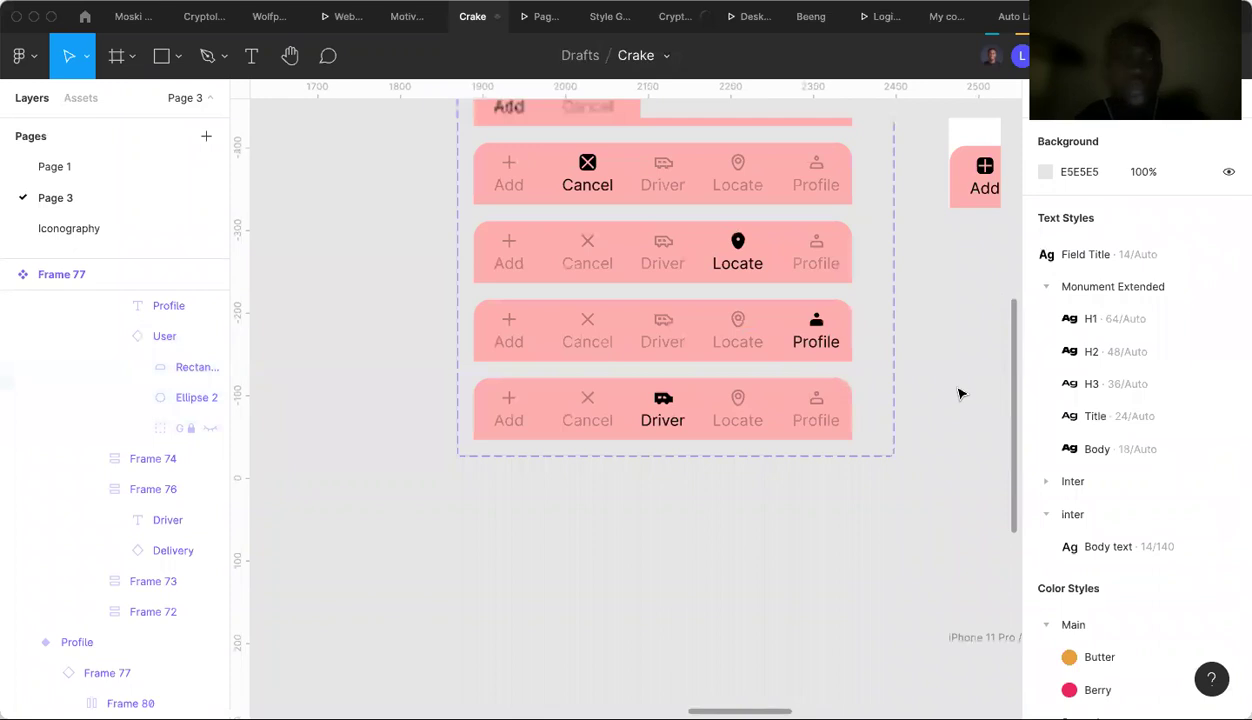
pyautogui.scroll(-3, 958, 393)
pyautogui.hscroll(5, 958, 393)
pyautogui.scroll(2, 958, 393)
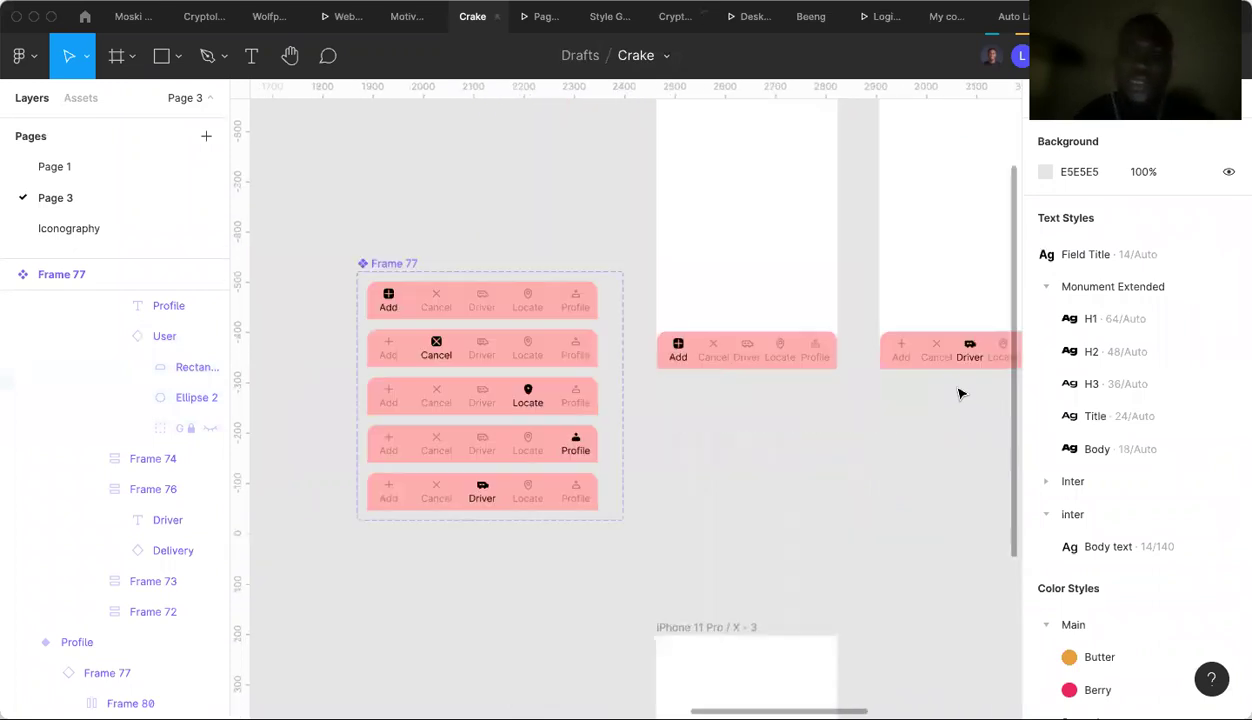
pyautogui.scroll(2, 958, 393)
pyautogui.hscroll(-1, 958, 393)
pyautogui.hscroll(3, 958, 393)
pyautogui.scroll(2, 958, 393)
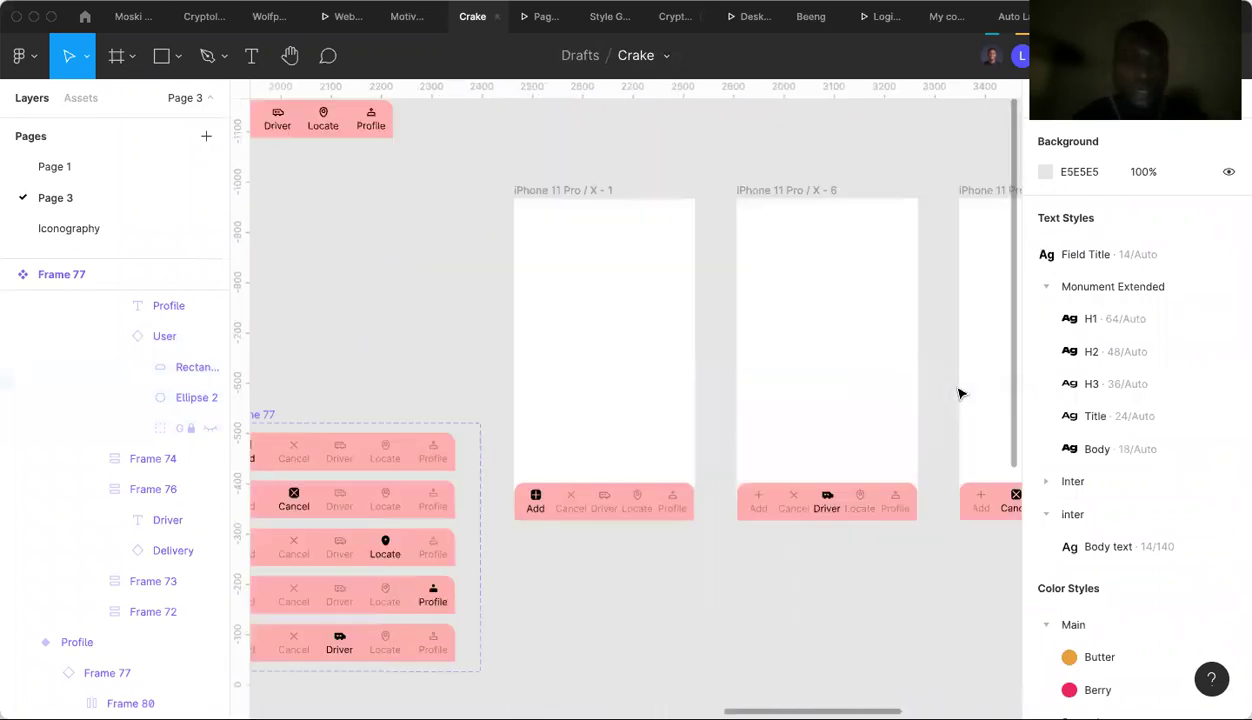
pyautogui.scroll(-1, 958, 393)
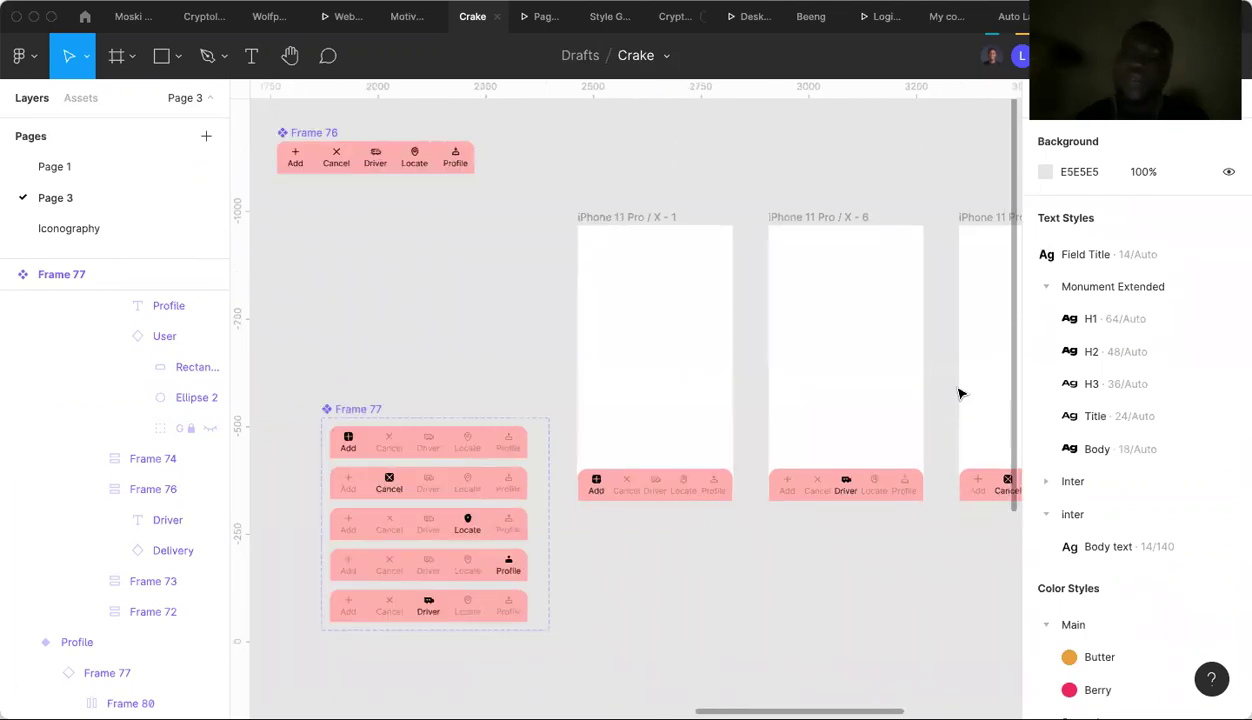
pyautogui.scroll(-3, 958, 393)
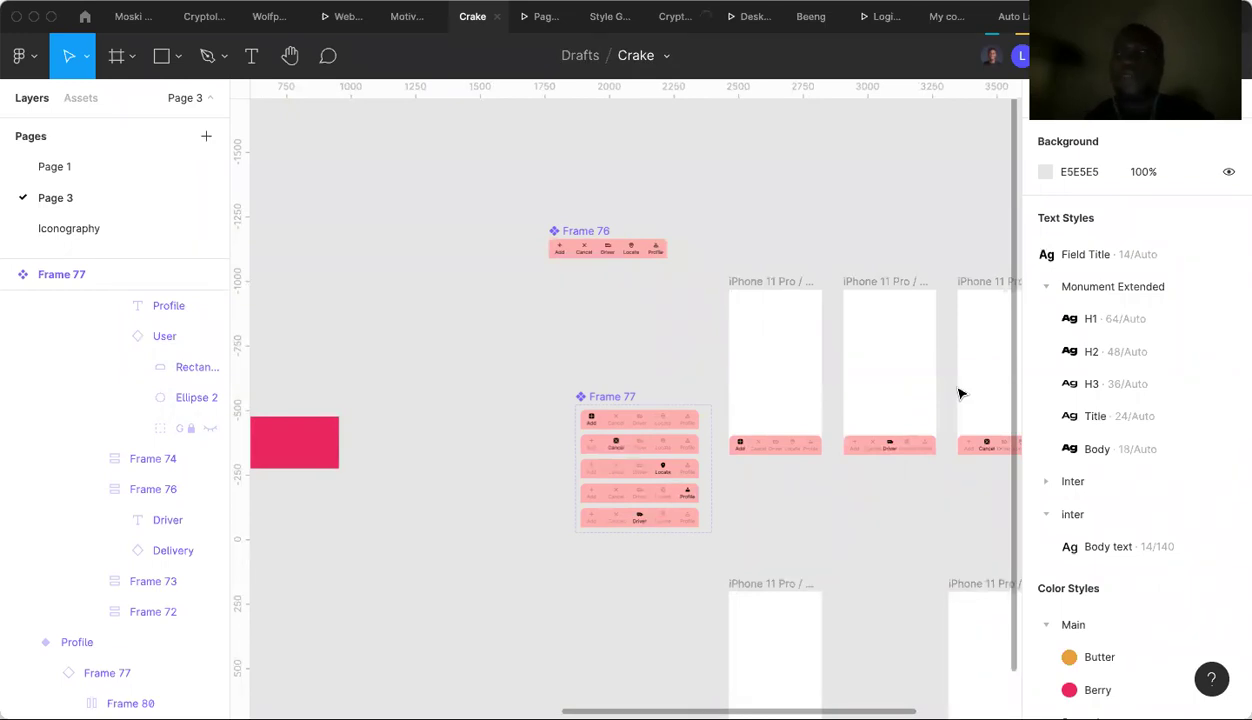
# Swap the Profile and Driver variants in Frame 77 so Driver is fourth and Profile is last.
pyautogui.click(675, 500)
pyautogui.scroll(3, 675, 500)
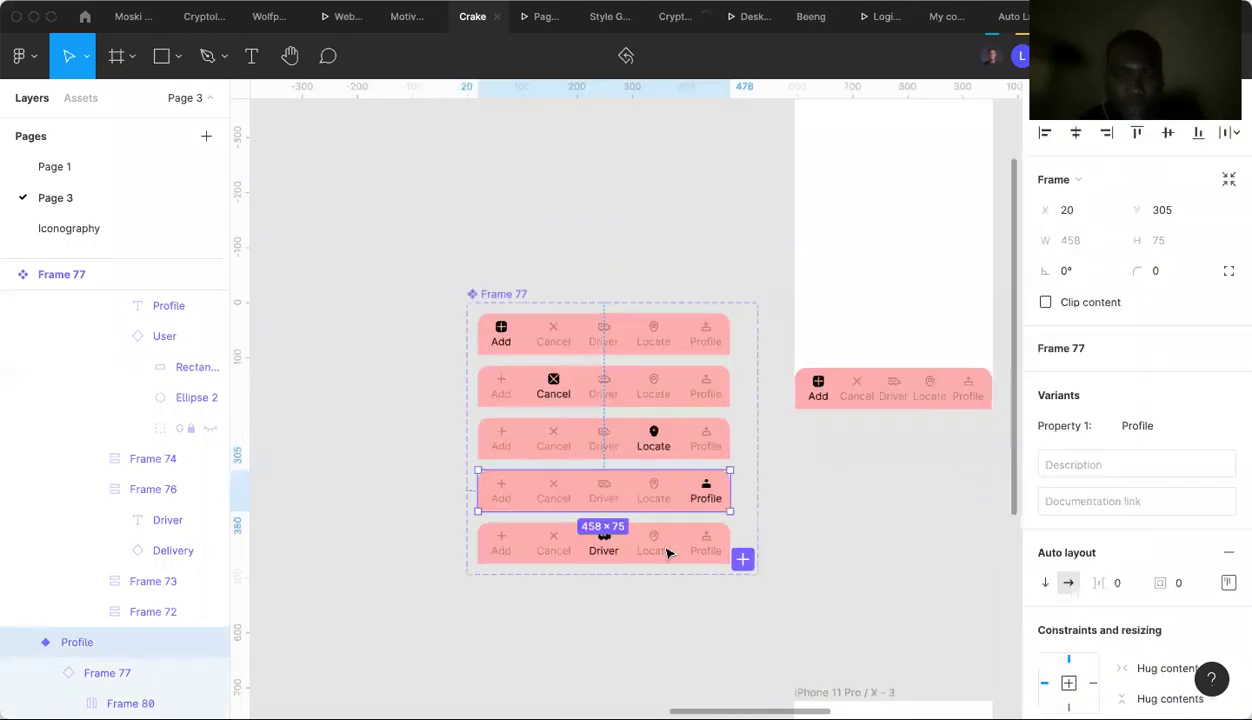
pyautogui.keyDown('shift'); pyautogui.click(598, 528); pyautogui.keyUp('shift')
pyautogui.moveTo(605, 488); pyautogui.dragTo(604, 488)
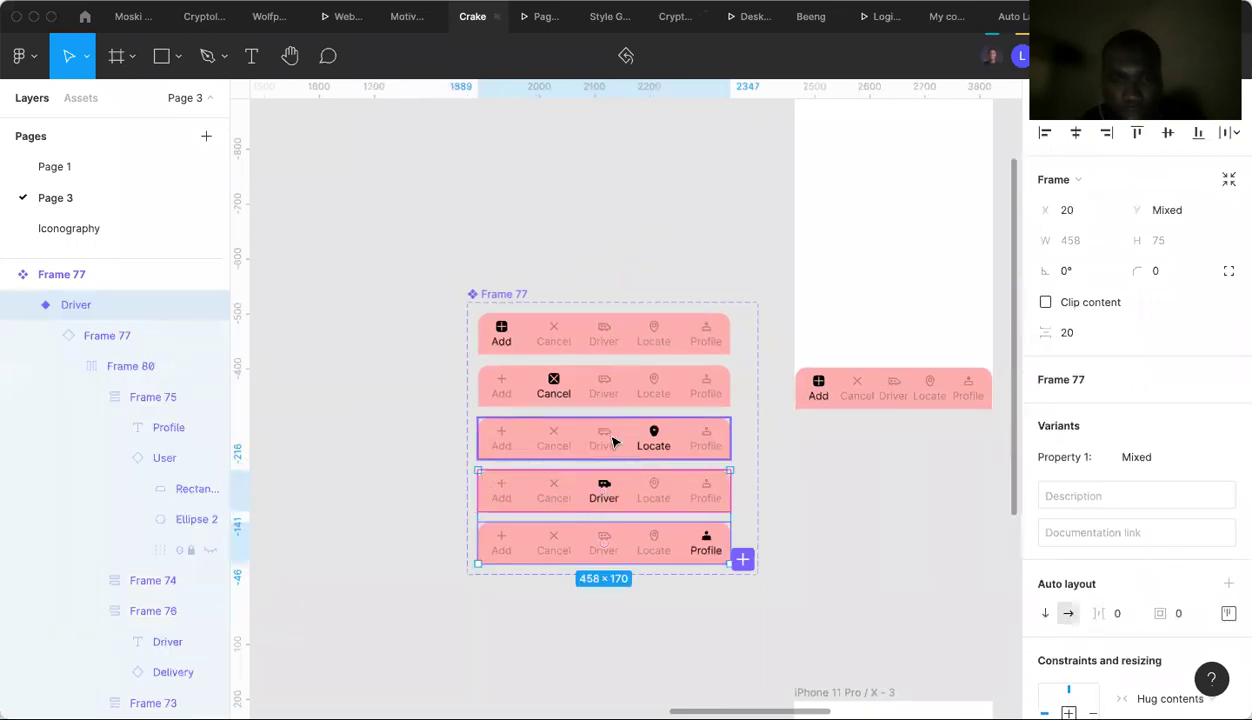
# Swap the Driver and Locate variants in Frame 77 so Driver is third, directly below Cancel.
pyautogui.click(613, 441)
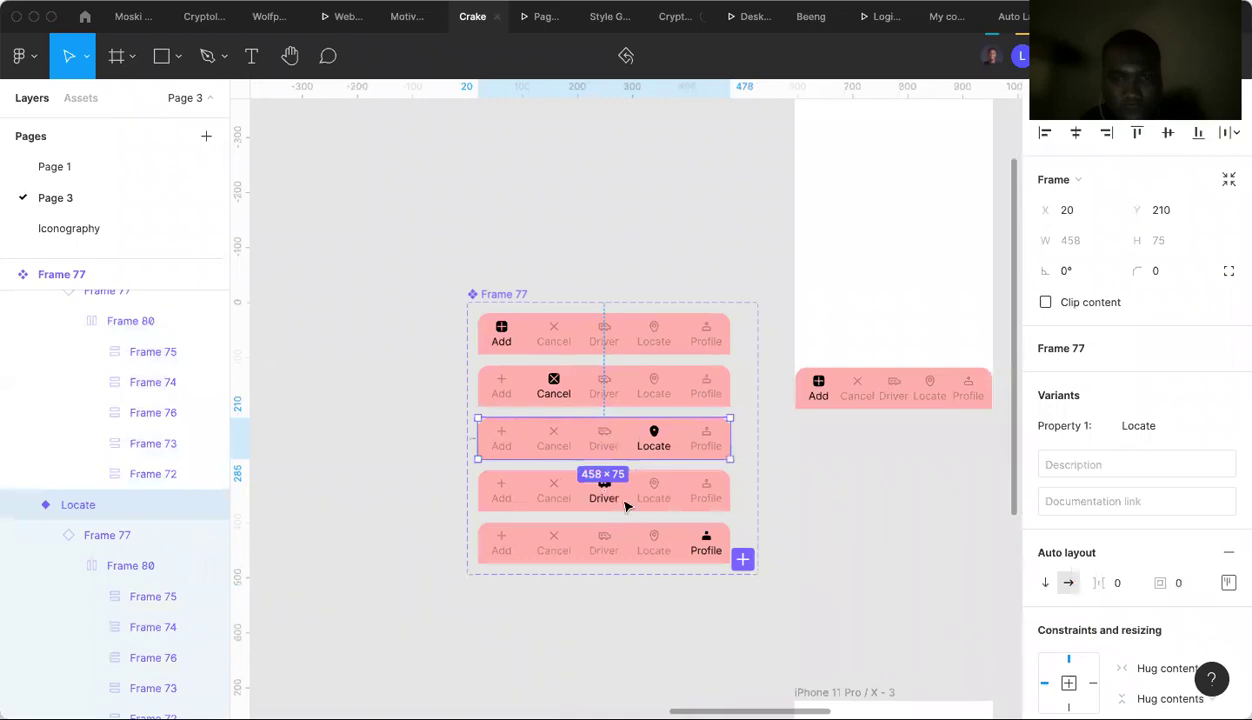
pyautogui.click(605, 487)
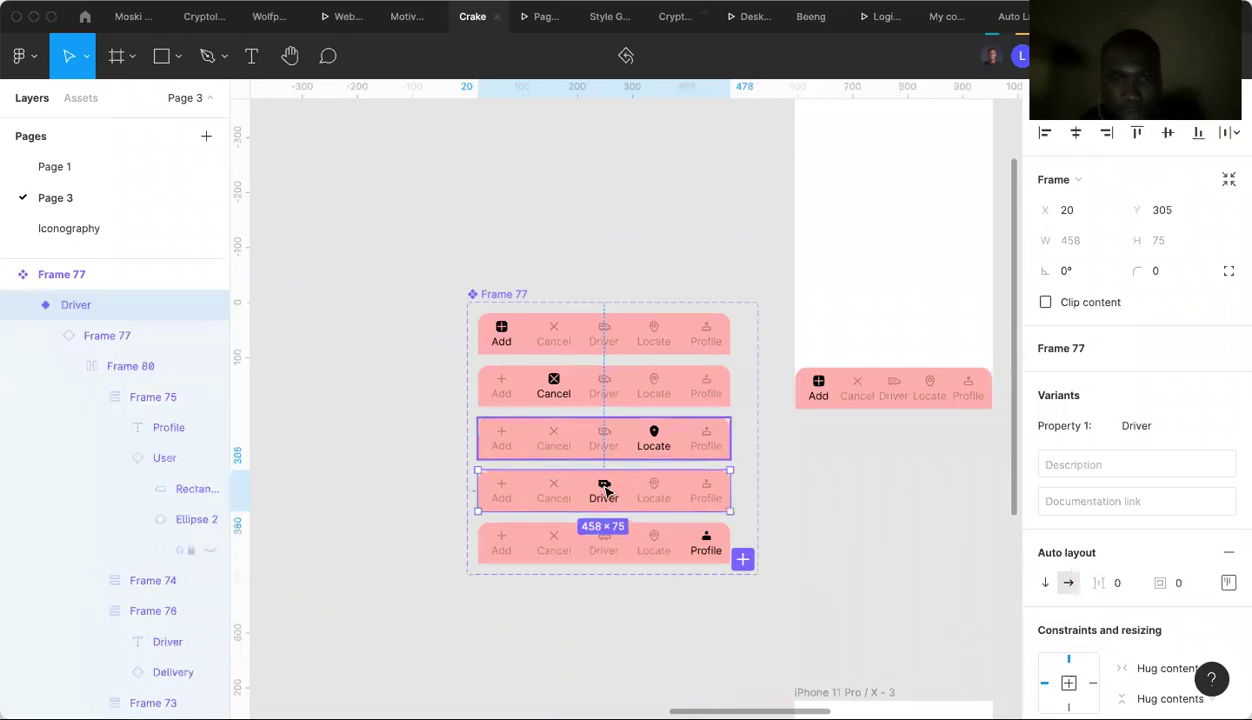
pyautogui.keyDown('shift'); pyautogui.click(604, 450); pyautogui.keyUp('shift')
pyautogui.moveTo(609, 455); pyautogui.dragTo(604, 447)
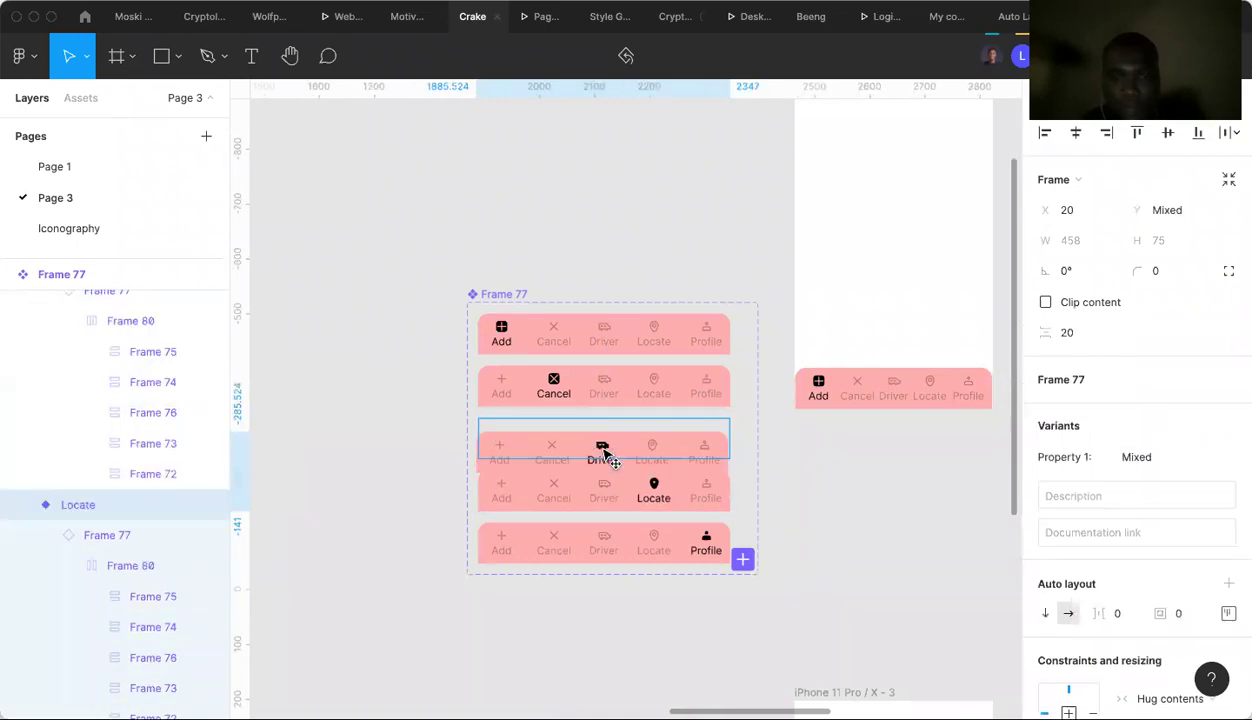
pyautogui.click(858, 527)
pyautogui.scroll(-2, 858, 527)
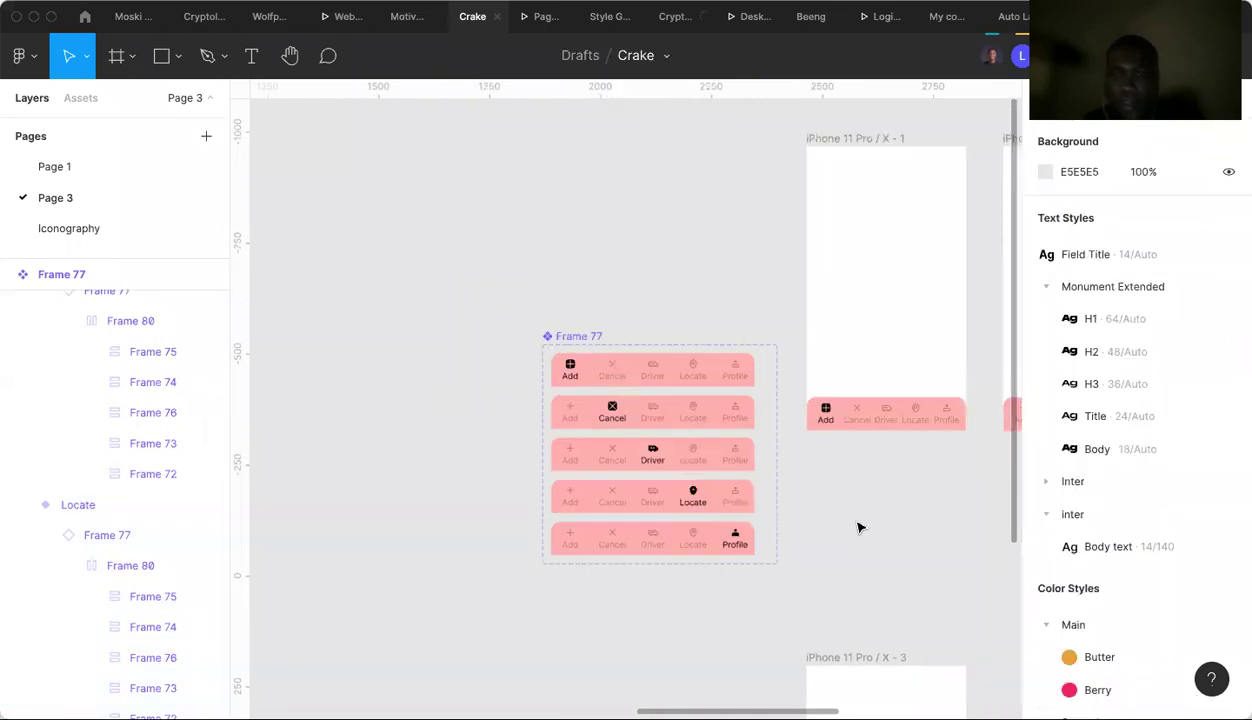